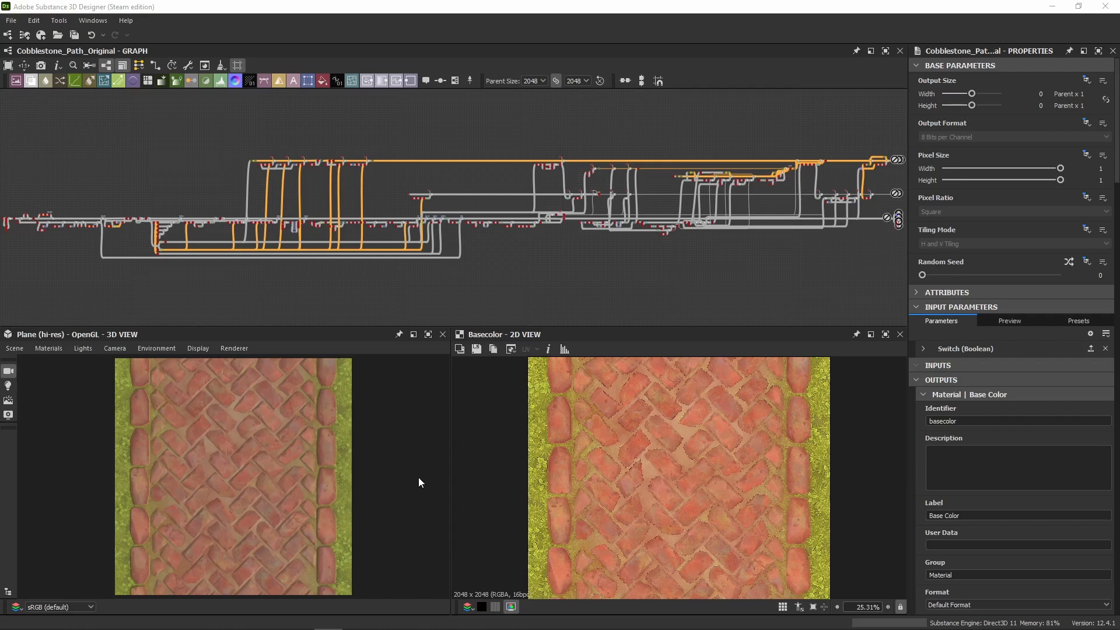
Step: Set the 3D plane's default material to a Height Scale of 5 and a Tessellation Factor of 8
middle_drag(546, 277, 544, 278)
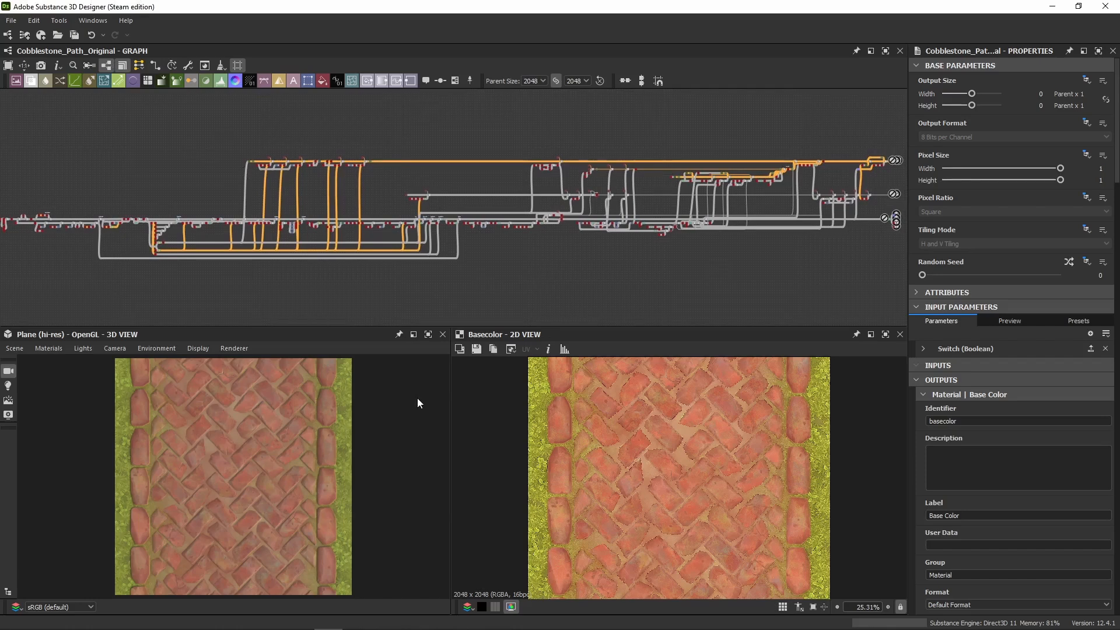
drag(353, 501, 197, 454)
click(57, 347)
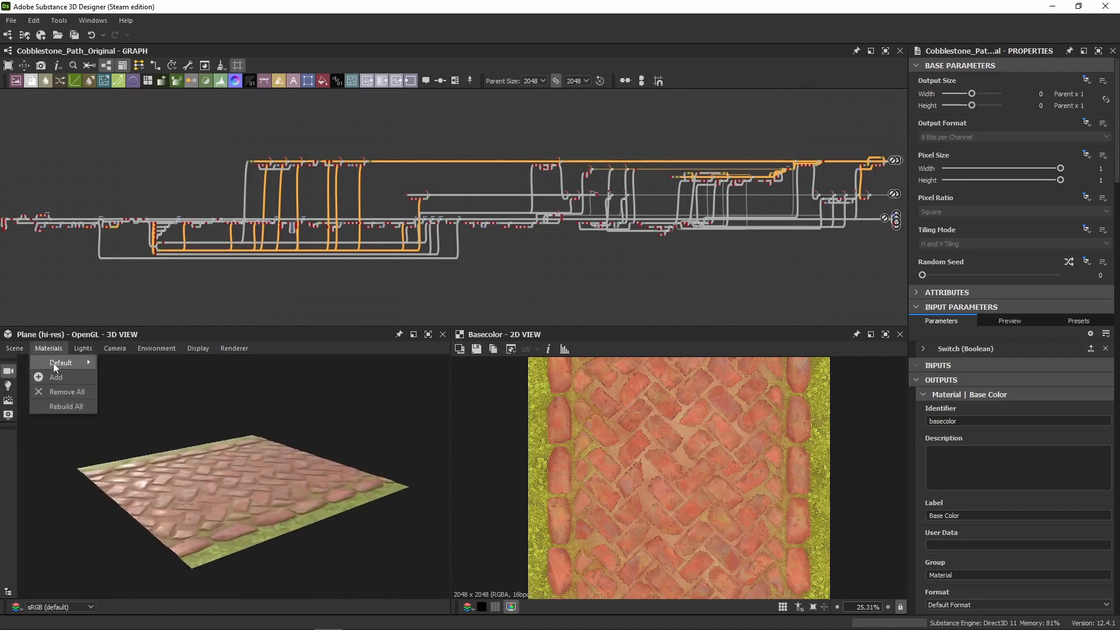
mouse_move(54, 363)
click(109, 362)
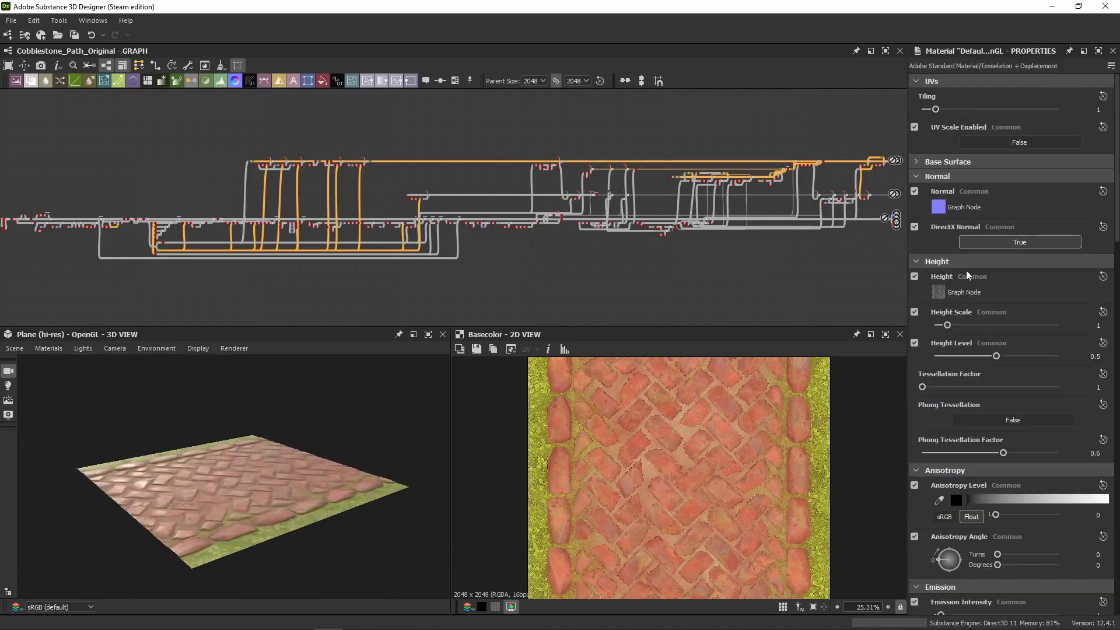
click(1097, 325)
text(5)
key(Return)
click(1098, 388)
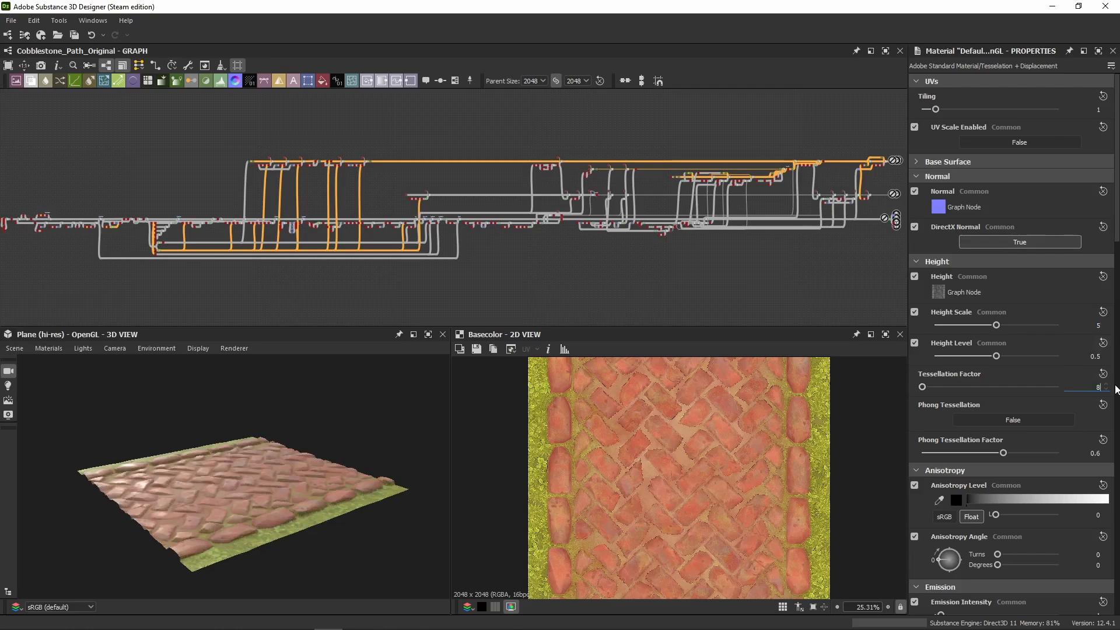
text(8)
key(Return)
Step: Examine the displaced cobblestone path in 3D and its base color up close, including edge stones, bricks, dirt gaps and grass
drag(270, 458, 290, 487)
scroll(715, 469, up, 6)
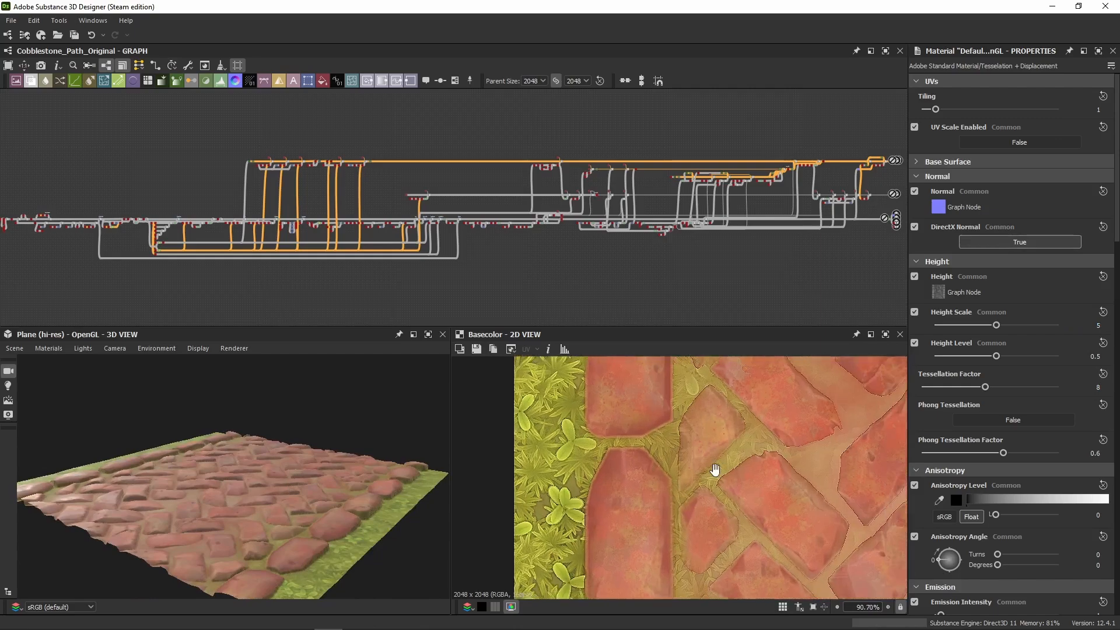
mouse_move(715, 470)
middle_down()
mouse_move(614, 465)
mouse_move(466, 429)
mouse_move(724, 481)
middle_up()
scroll(517, 420, down, 2)
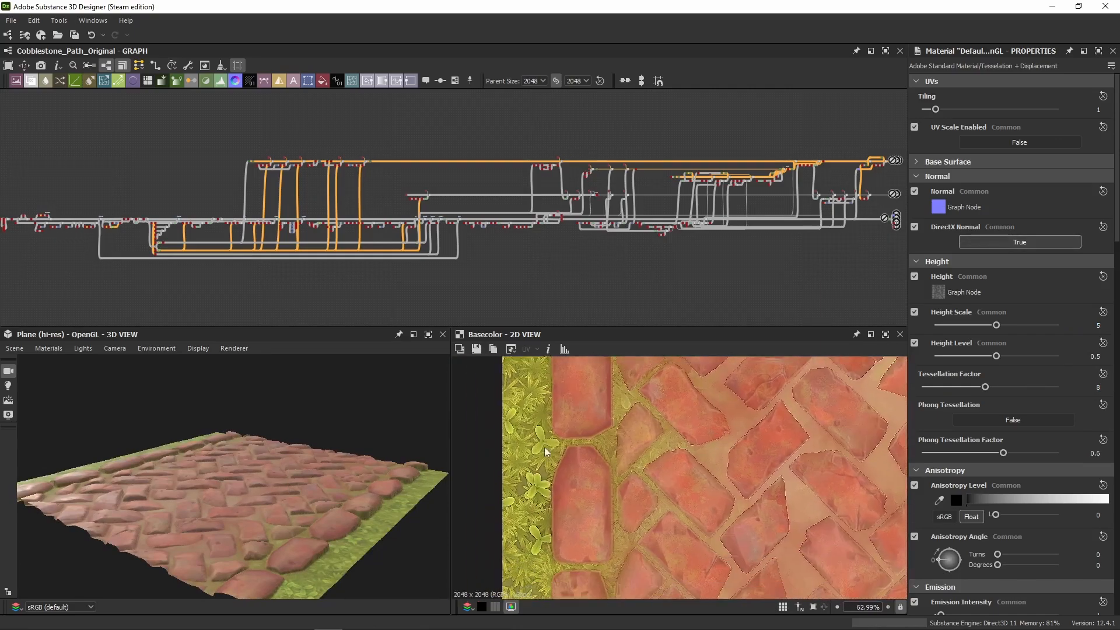
scroll(544, 446, up, 5)
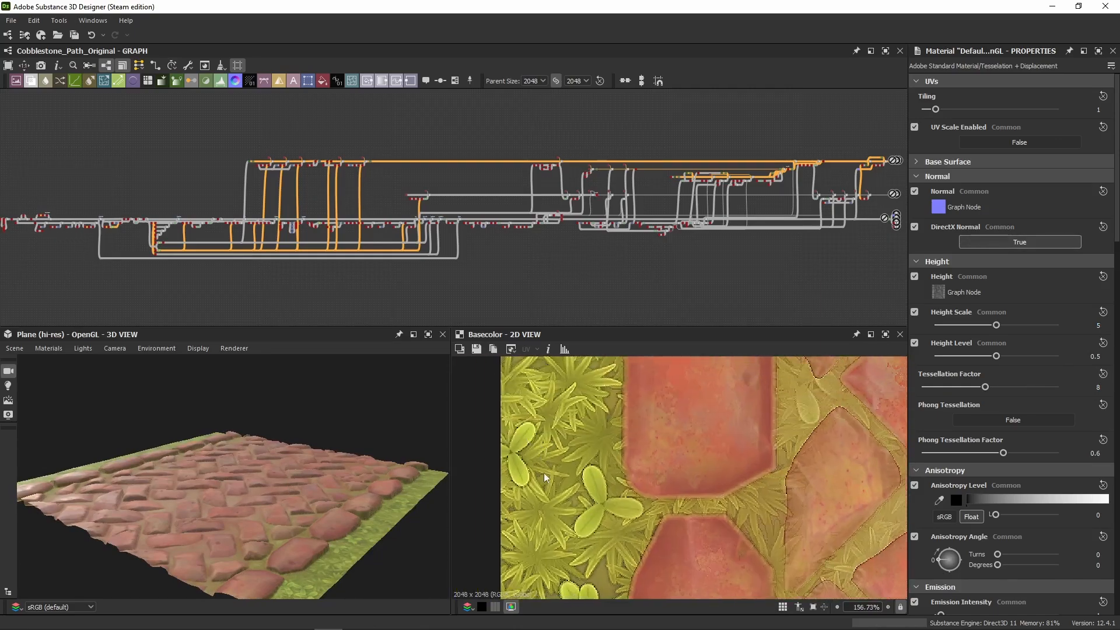
middle_drag(613, 499, 518, 475)
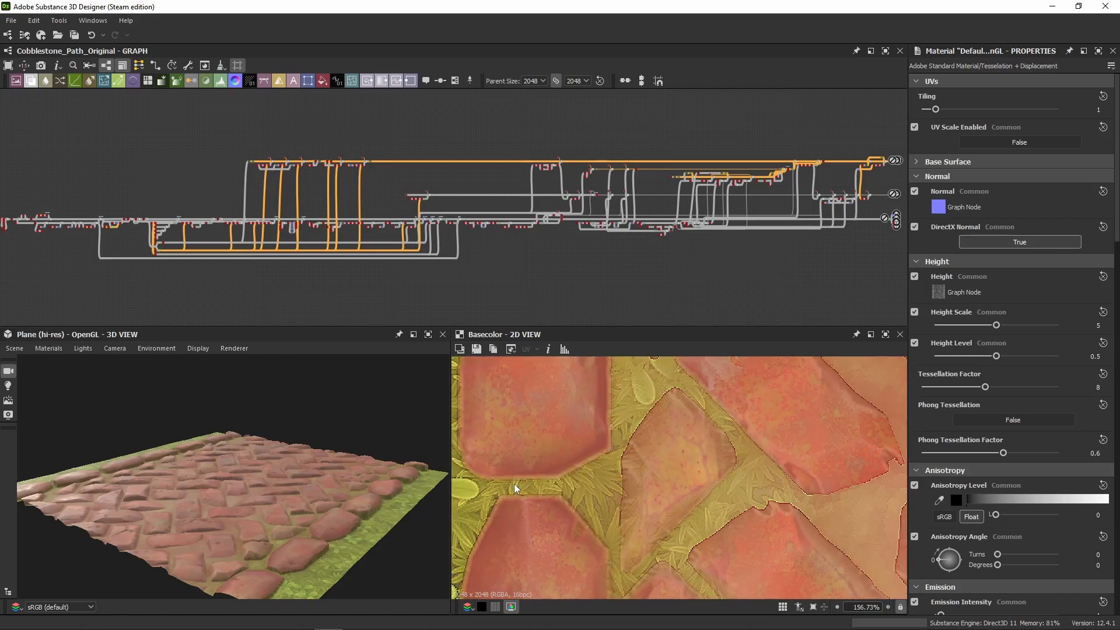
scroll(513, 484, down, 1)
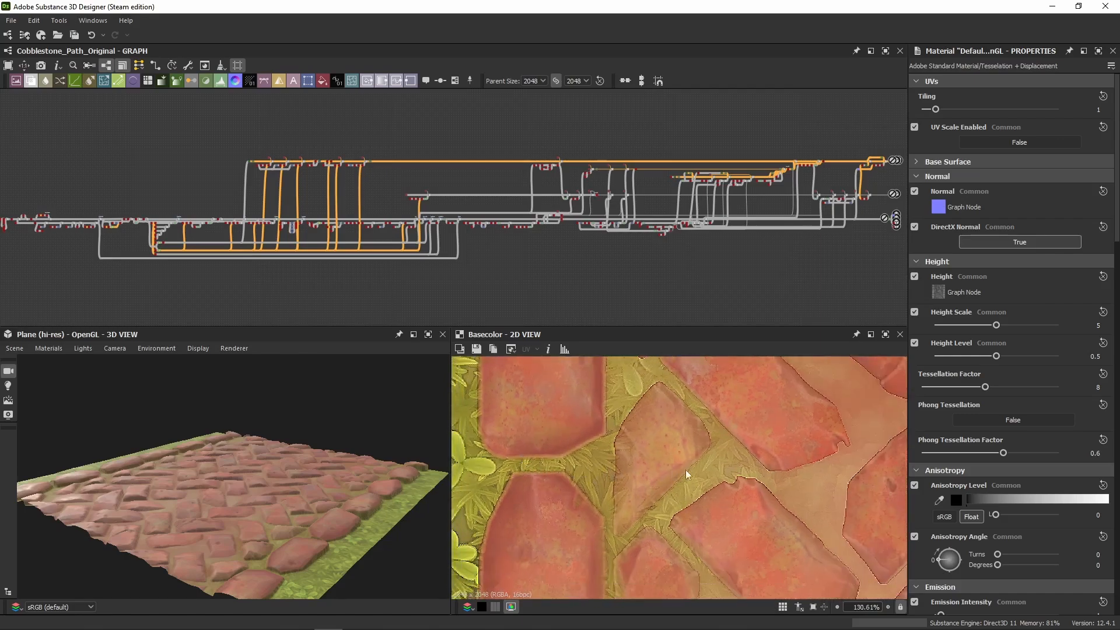
scroll(676, 461, down, 10)
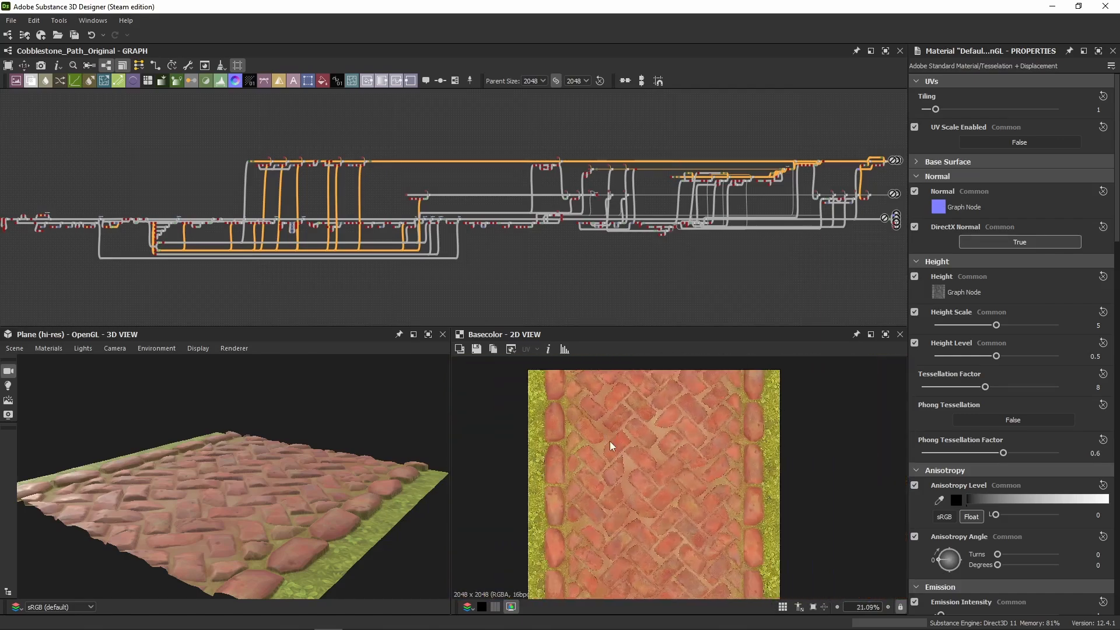
scroll(605, 445, up, 8)
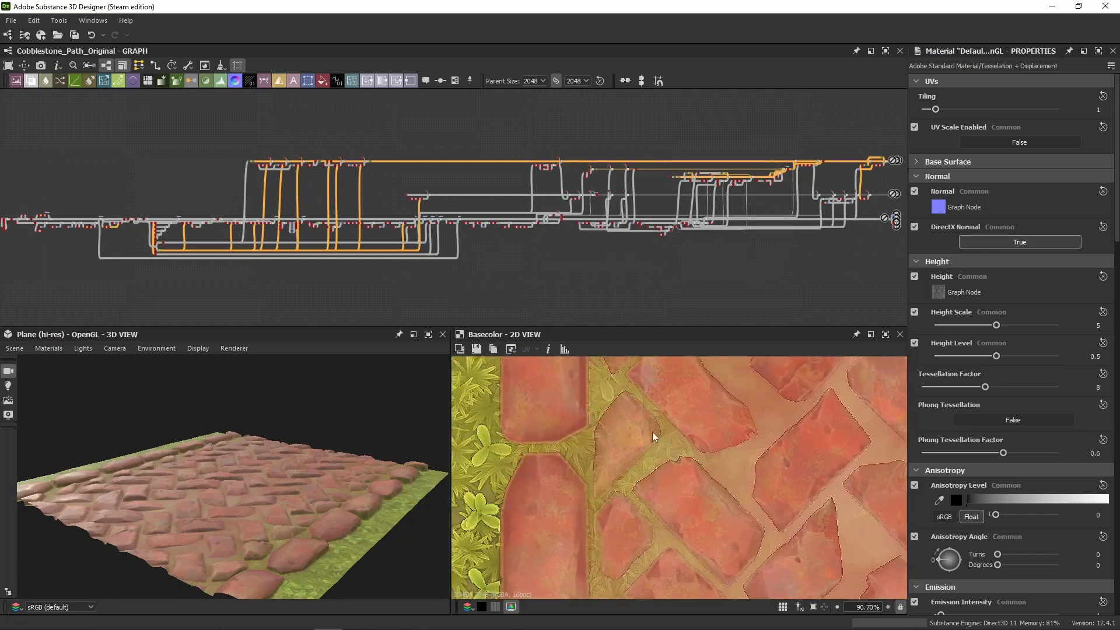
scroll(580, 476, up, 4)
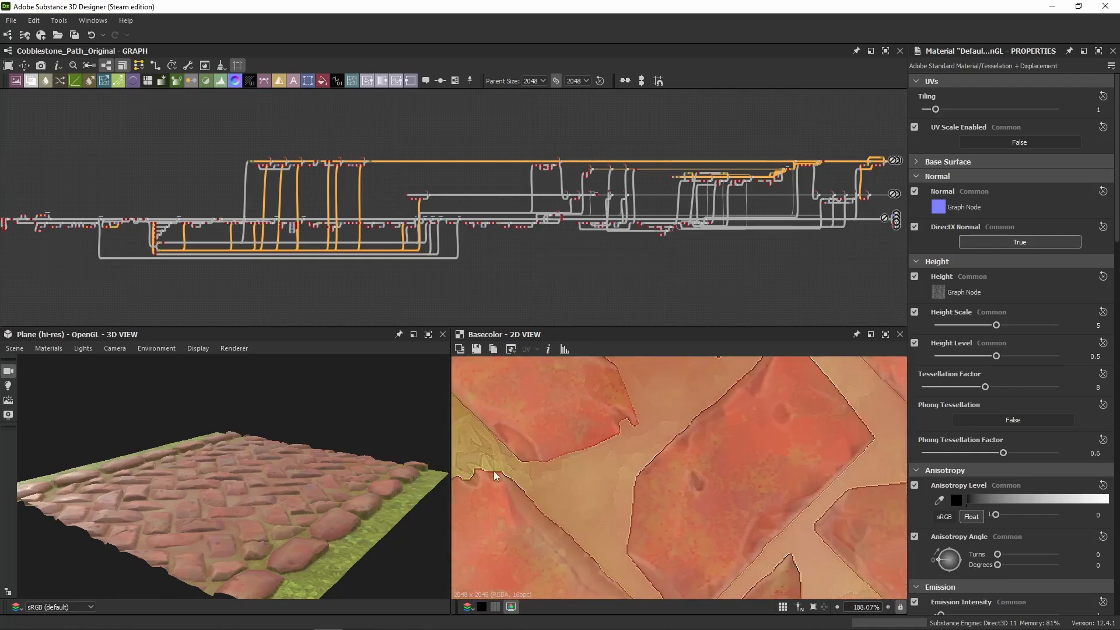
scroll(525, 475, down, 4)
middle_drag(712, 450, 593, 461)
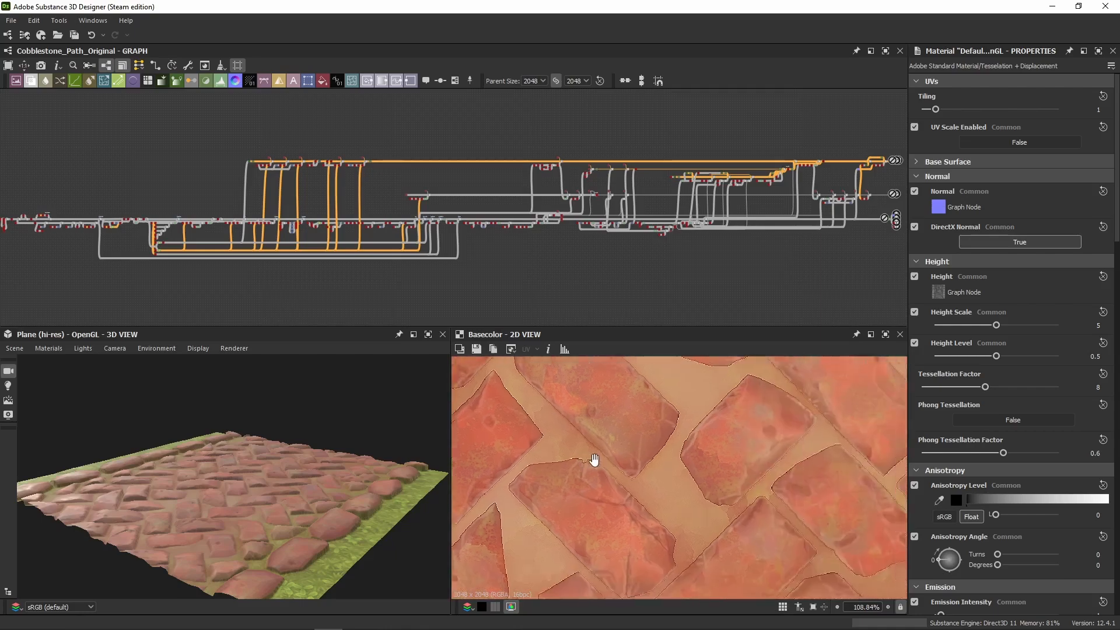
scroll(593, 461, down, 8)
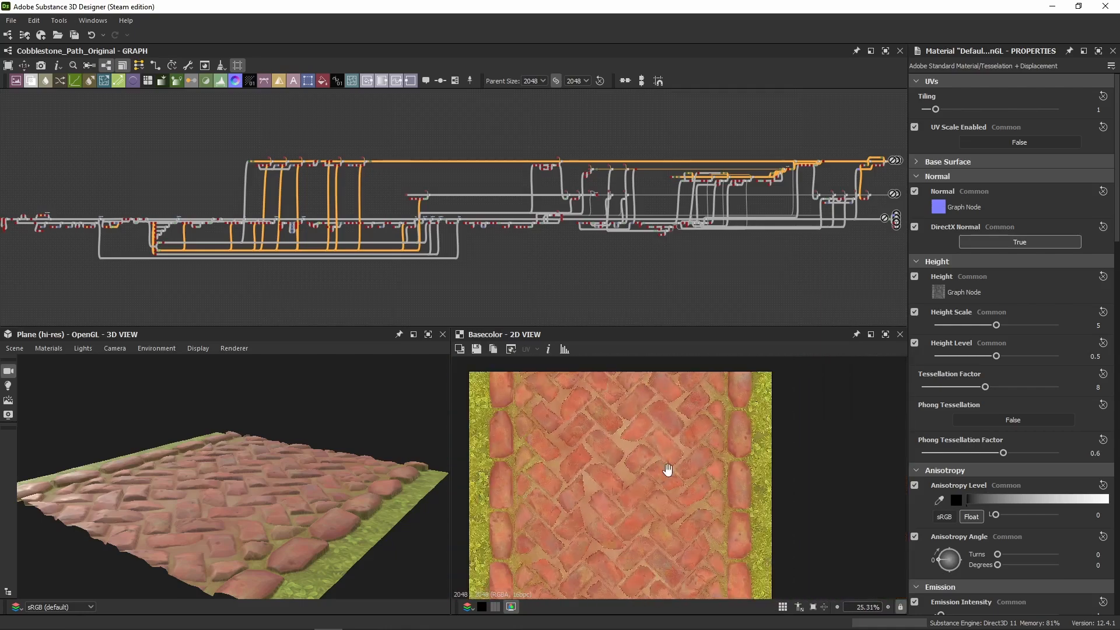
middle_drag(667, 470, 695, 408)
scroll(695, 409, down, 1)
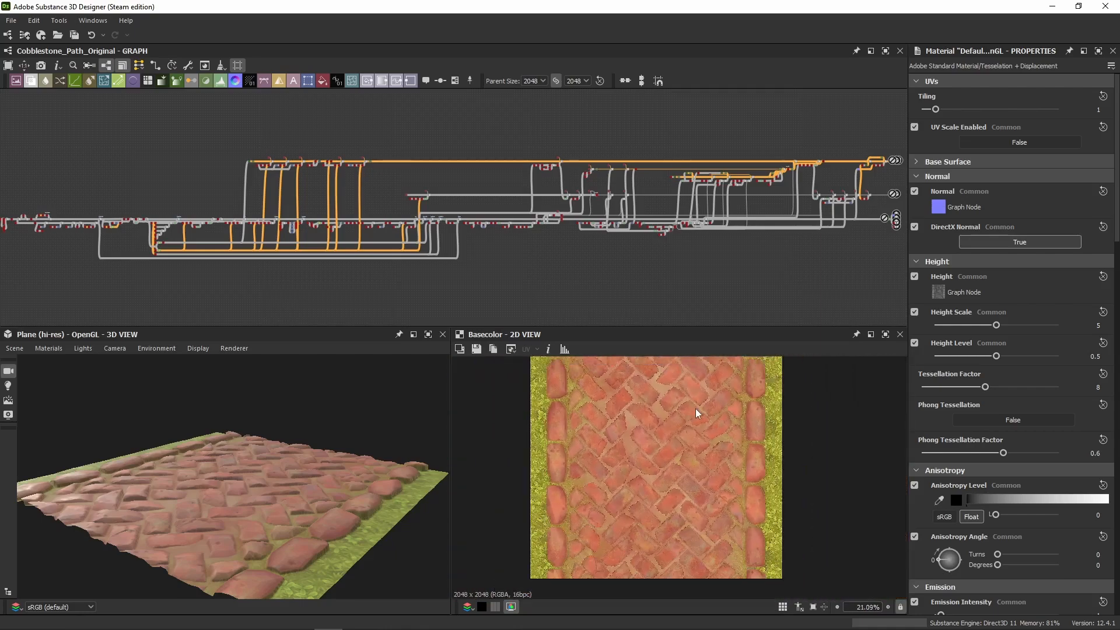
scroll(672, 425, up, 2)
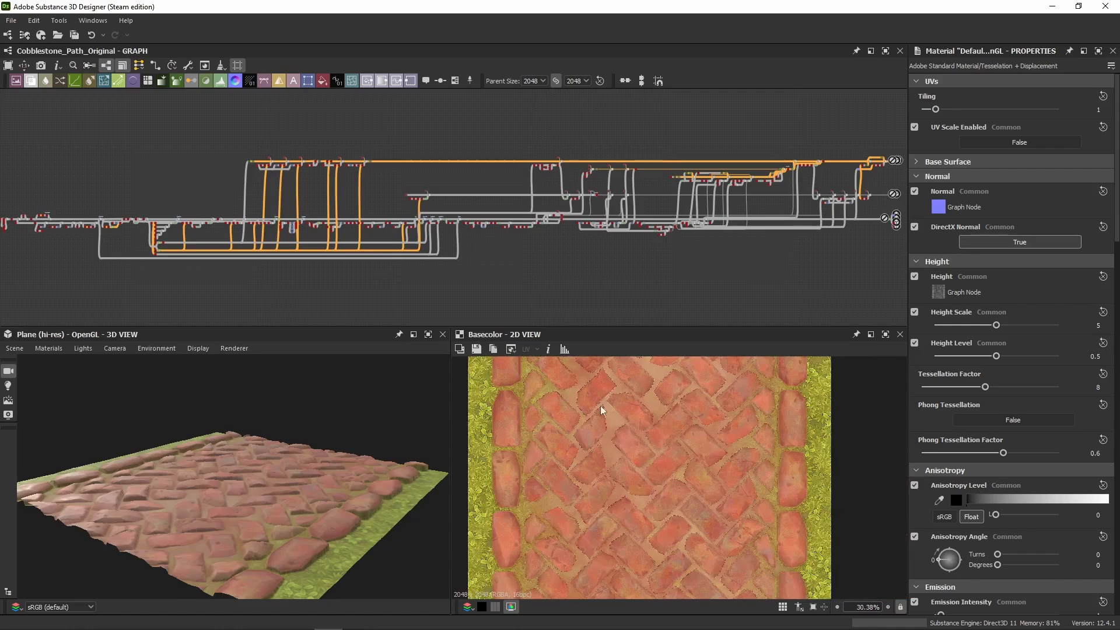
scroll(610, 411, up, 1)
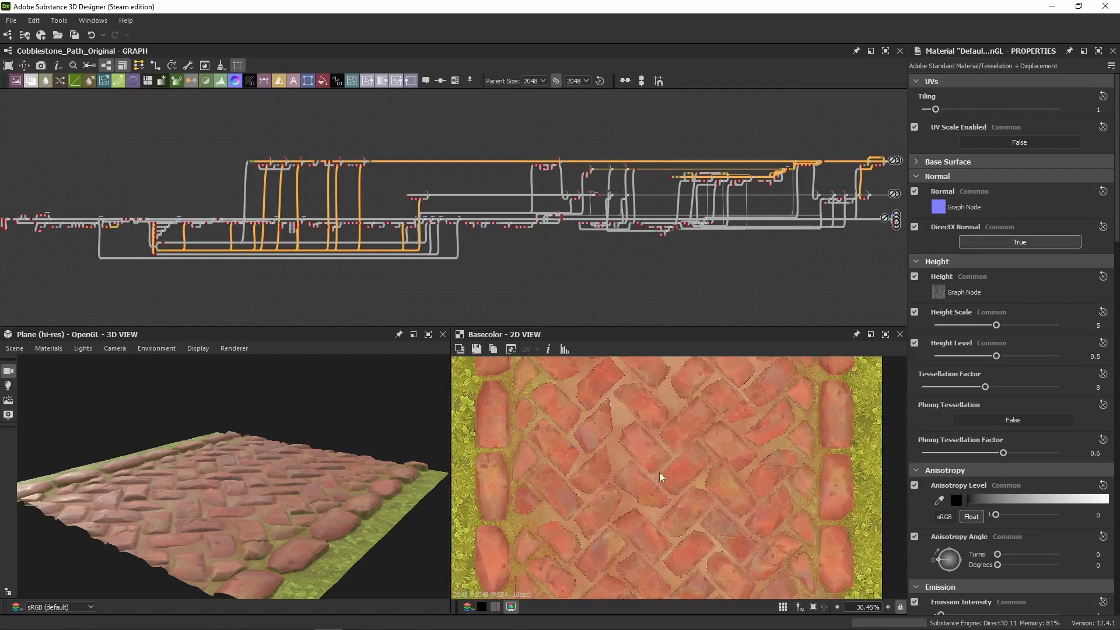
middle_drag(698, 457, 689, 509)
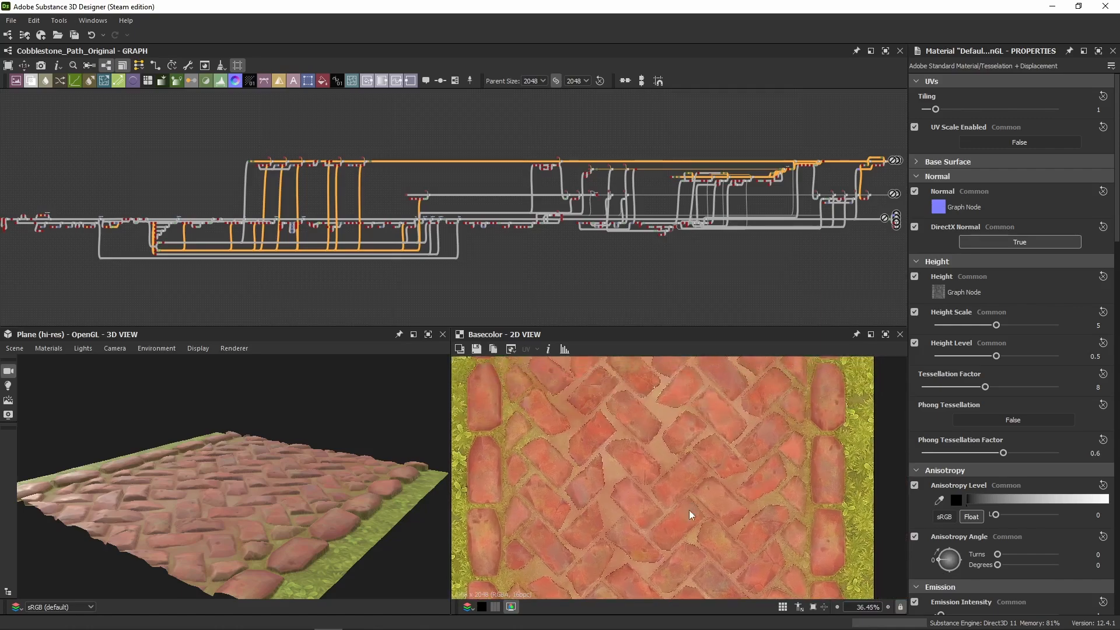
Step: Preview the Cobblestone_Path_Original graph with its Switch input parameter set to True
click(580, 283)
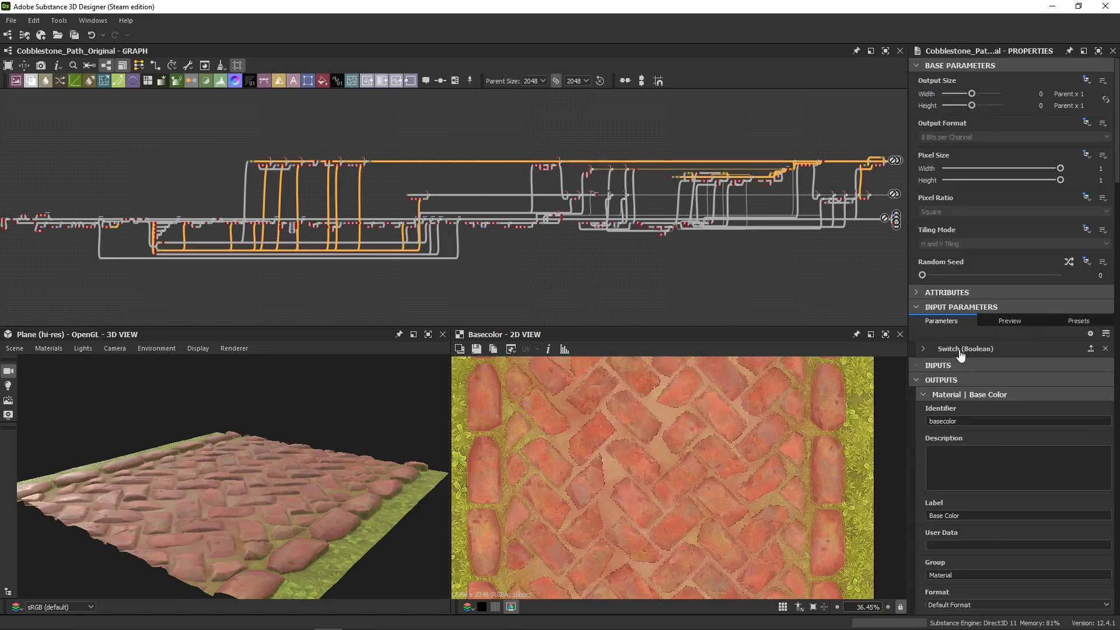
click(1009, 321)
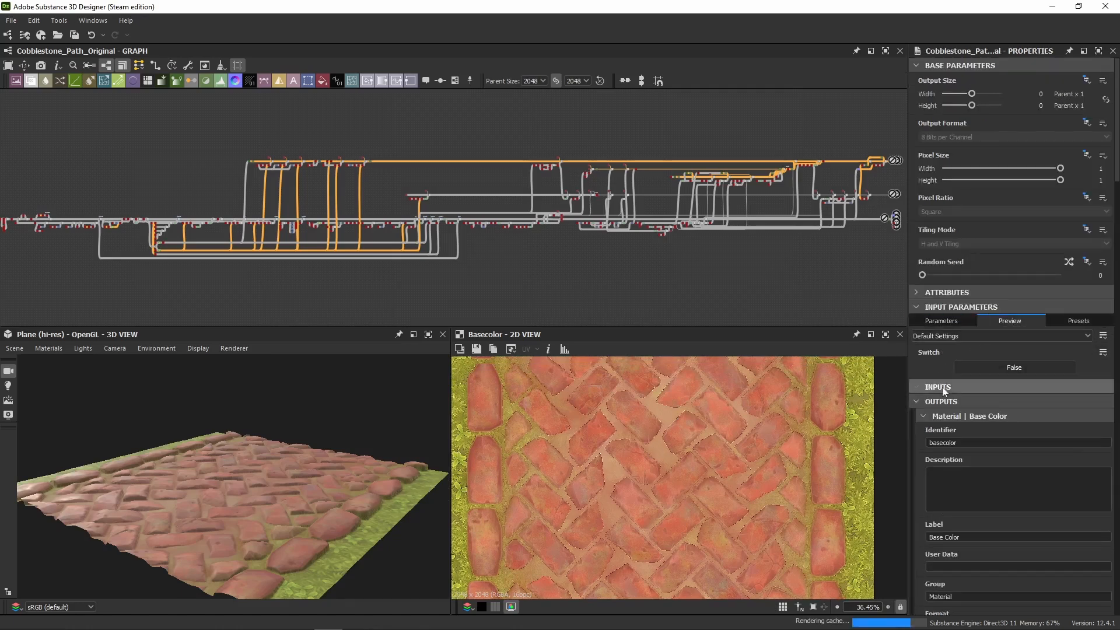
click(990, 367)
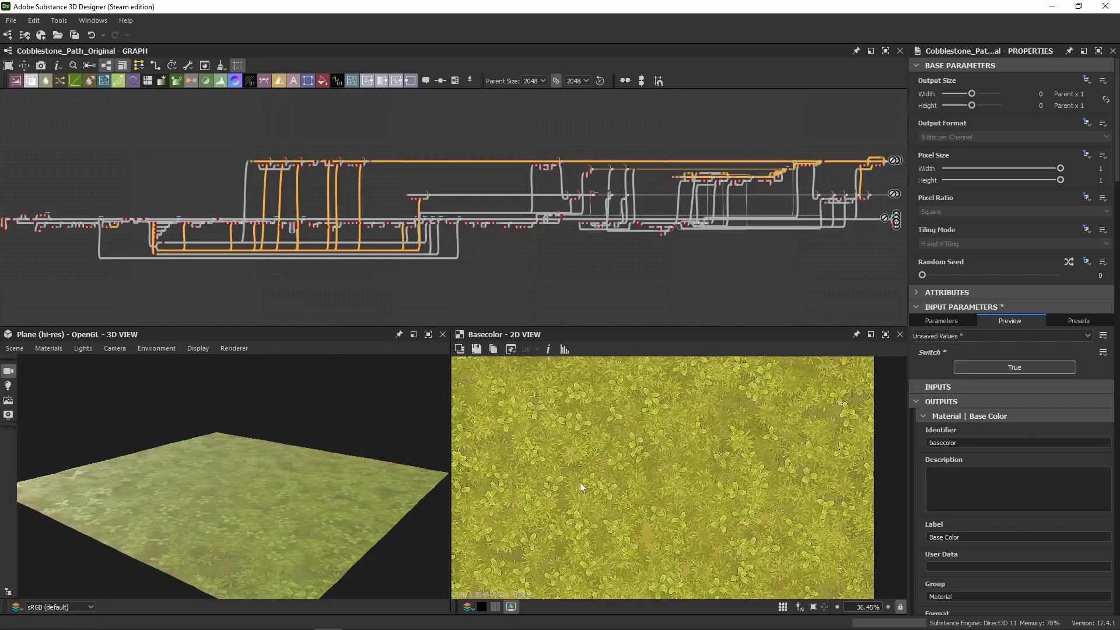
scroll(580, 487, down, 1)
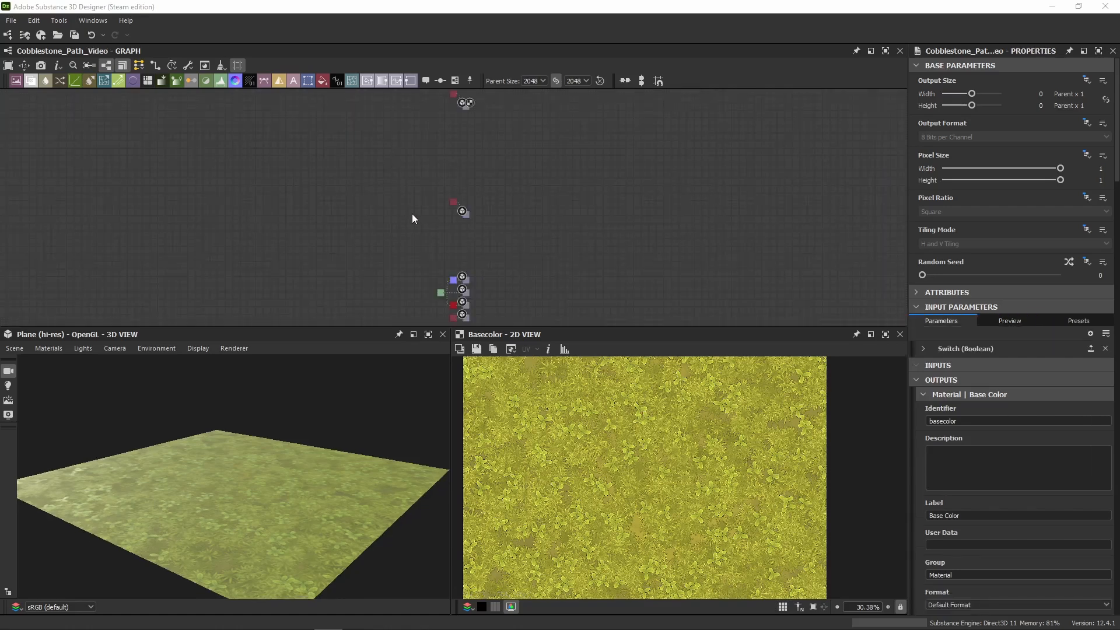
Step: Enlarge the graph area of Cobblestone_Path_Video vertically, shrinking the 3D and 2D views below it
middle_drag(412, 214, 665, 217)
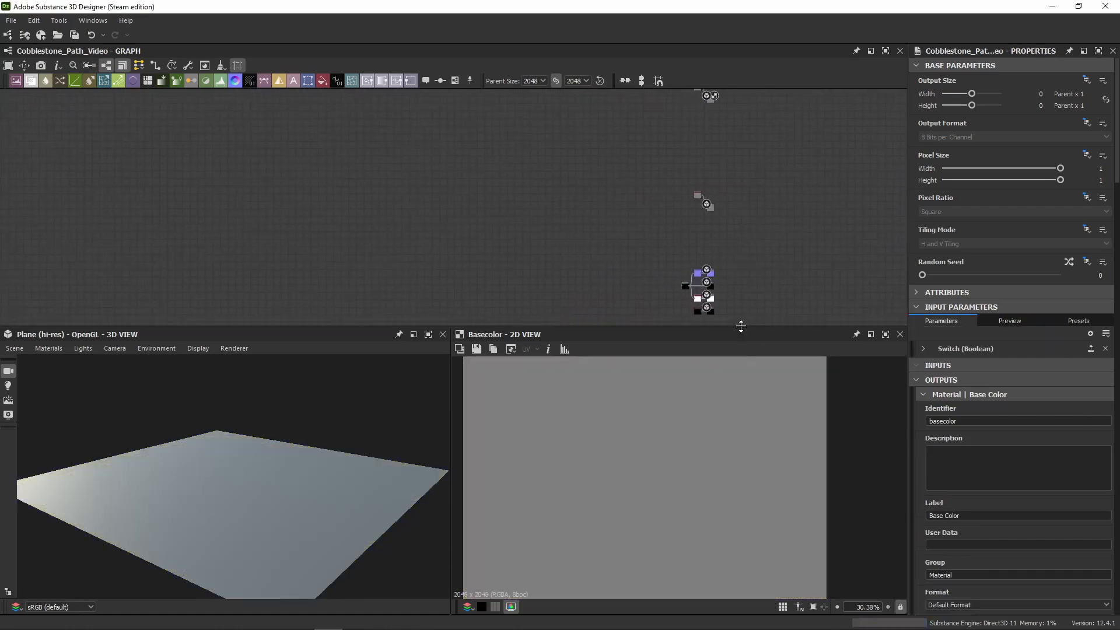
drag(740, 326, 744, 390)
middle_drag(515, 235, 473, 256)
scroll(646, 135, up, 2)
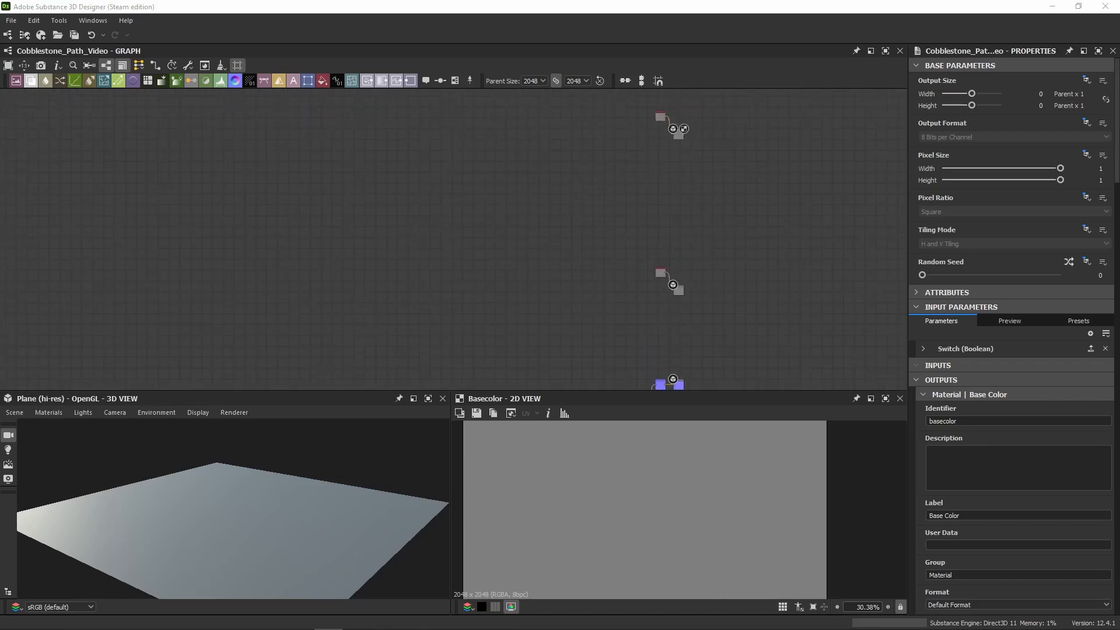
Step: Show the Uniform Color node that feeds the Base Color output in the 2D view and inspect its parameters
scroll(693, 183, up, 2)
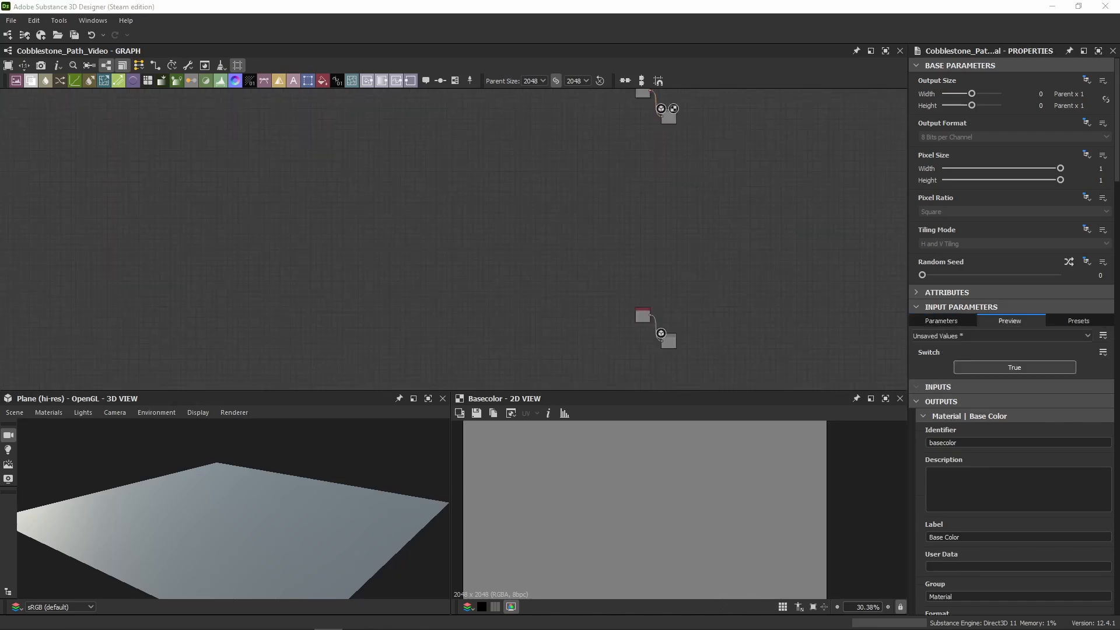
middle_drag(695, 152, 621, 188)
scroll(644, 156, up, 4)
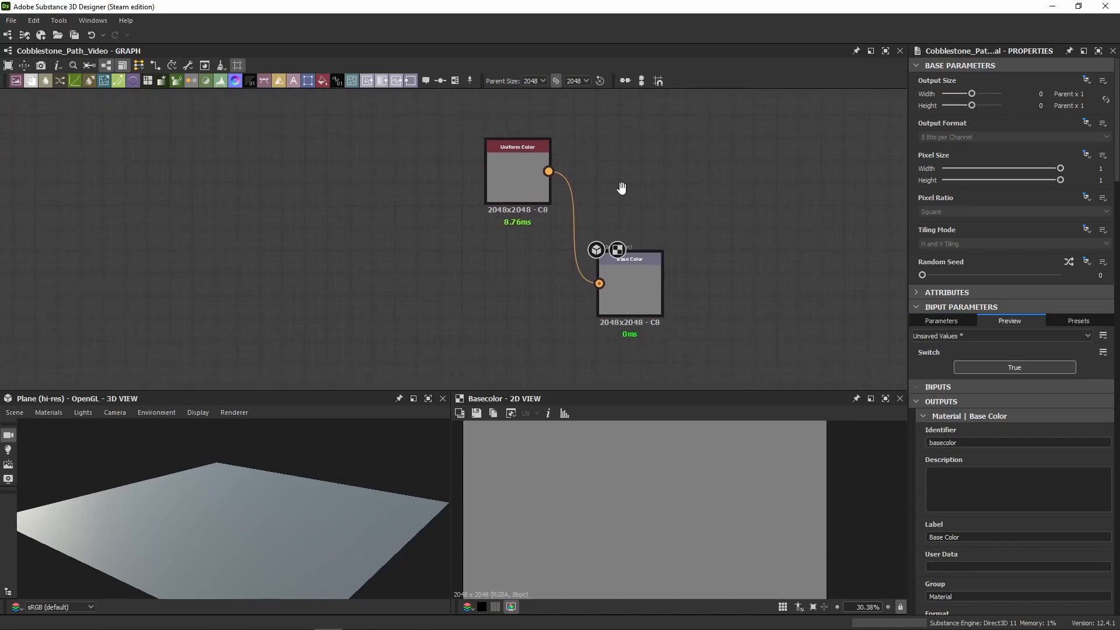
click(500, 185)
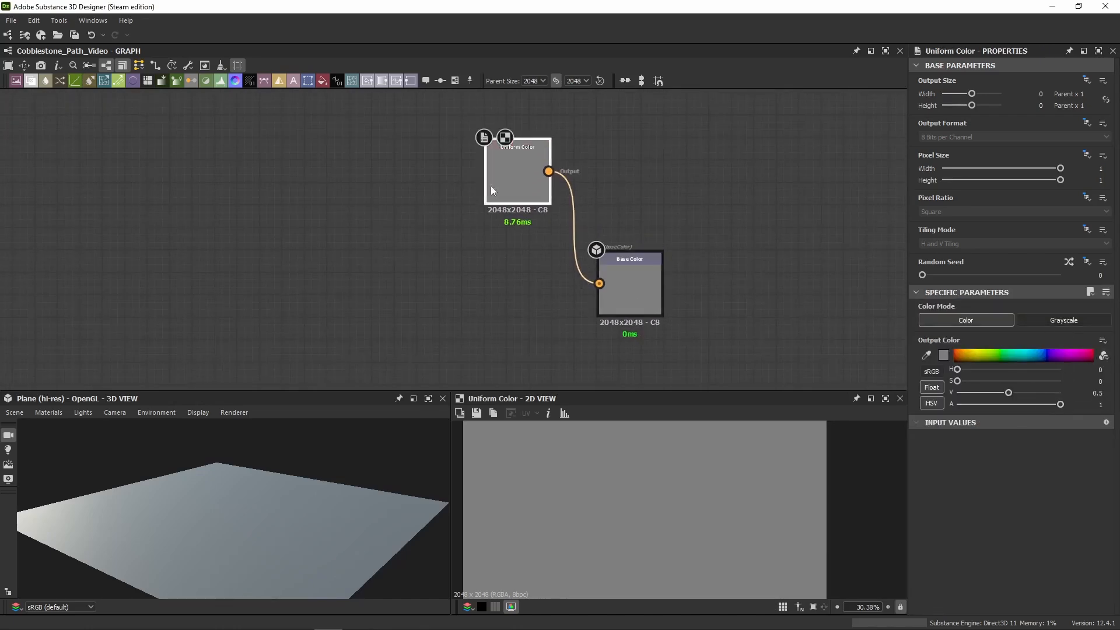
Step: Set the output size of the Uniform Color node feeding the Roughness output to 0, relative to parent
scroll(622, 302, down, 1)
middle_drag(622, 302, 600, 228)
scroll(617, 316, down, 2)
scroll(618, 145, down, 2)
middle_drag(618, 316, 612, 88)
scroll(533, 240, up, 5)
click(597, 184)
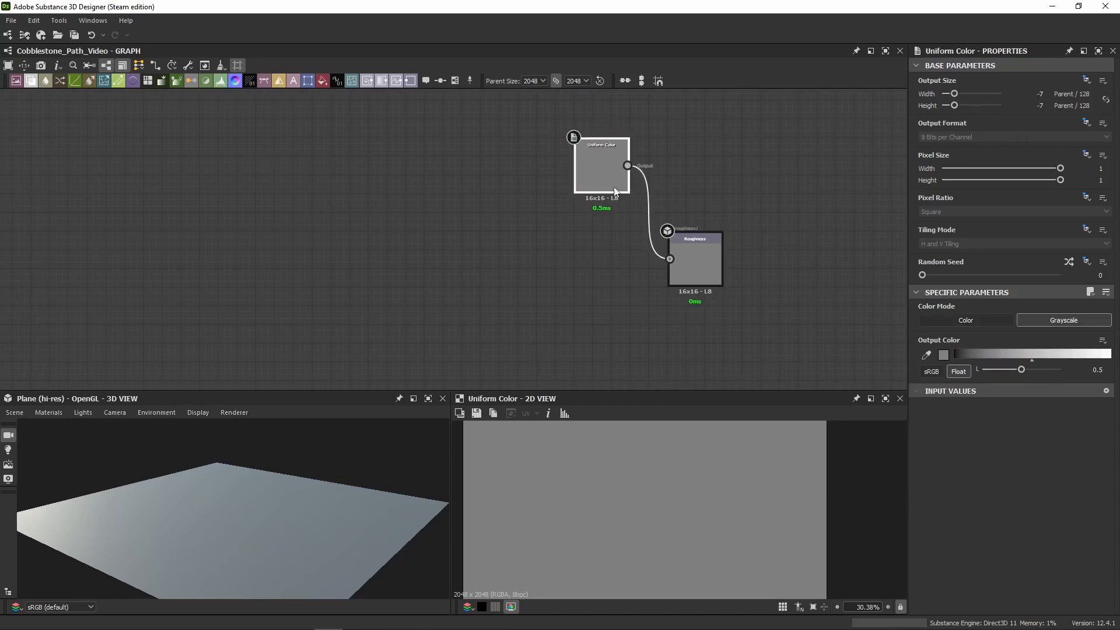
click(1044, 94)
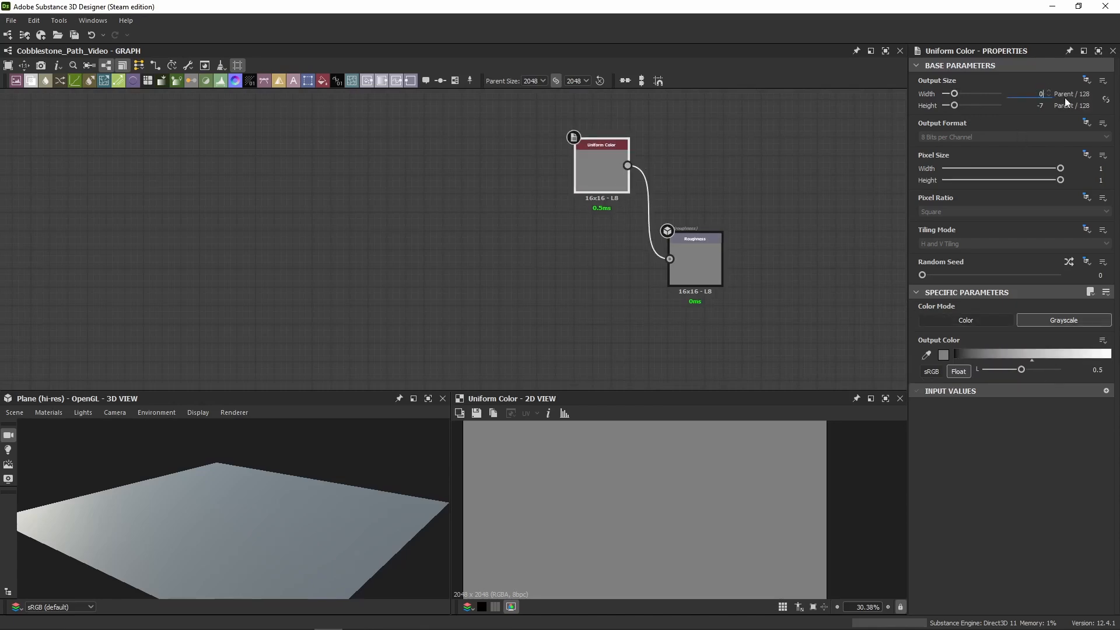
text(0)
key(Return)
Step: Inspect the parameters of the Levels, Normal and Ambient Occlusion (RTAO) nodes feeding the material outputs
middle_drag(754, 342, 682, 103)
scroll(681, 103, down, 5)
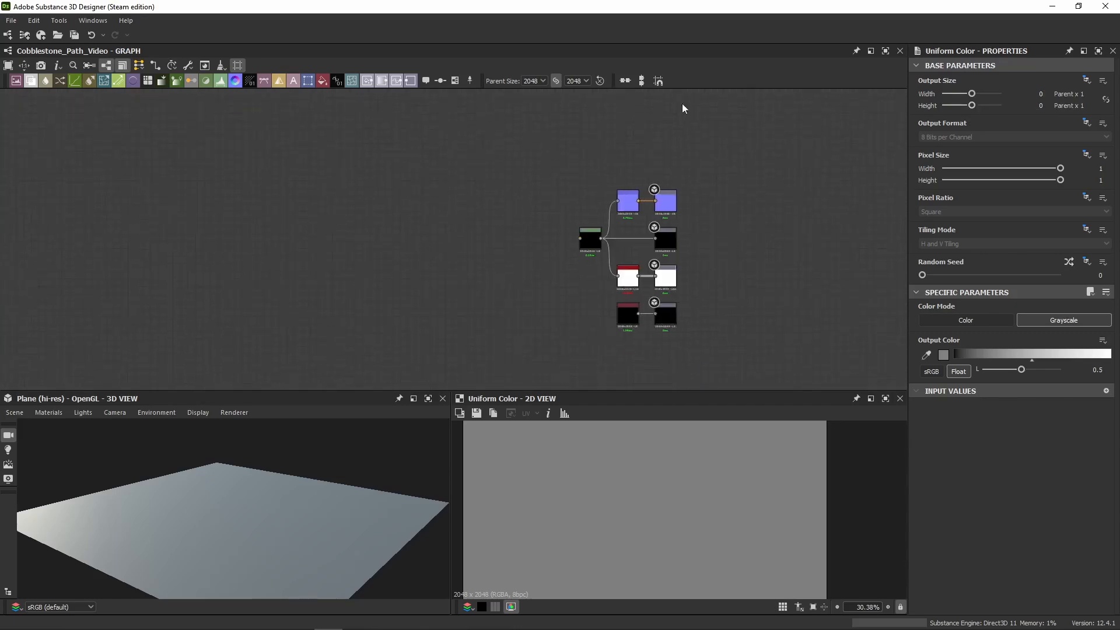
scroll(665, 261, up, 4)
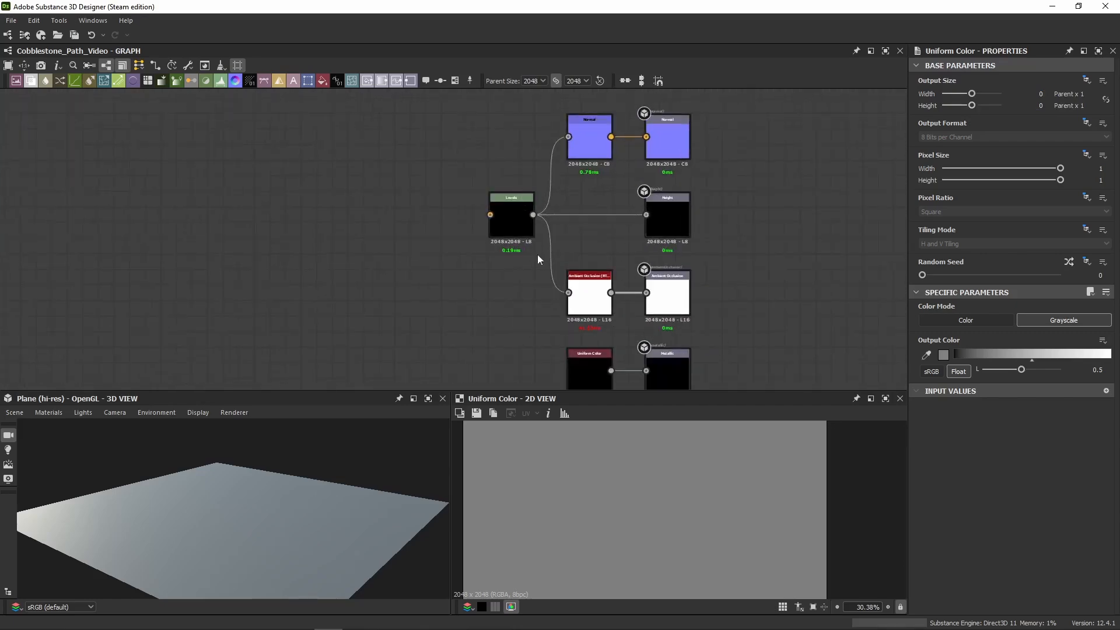
scroll(596, 228, down, 3)
scroll(548, 215, up, 4)
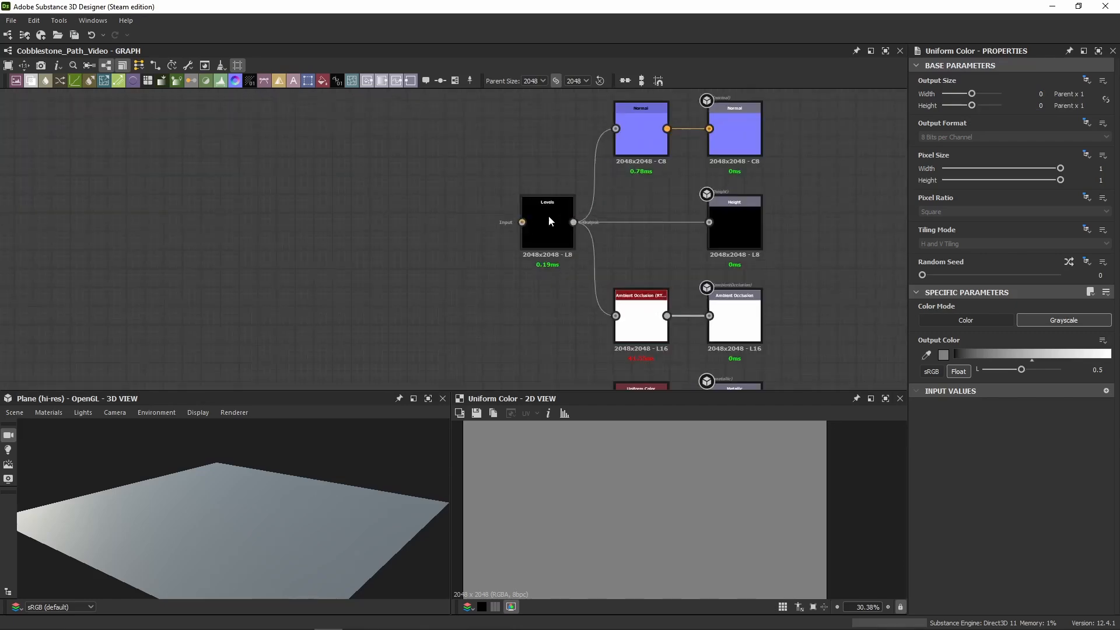
click(548, 216)
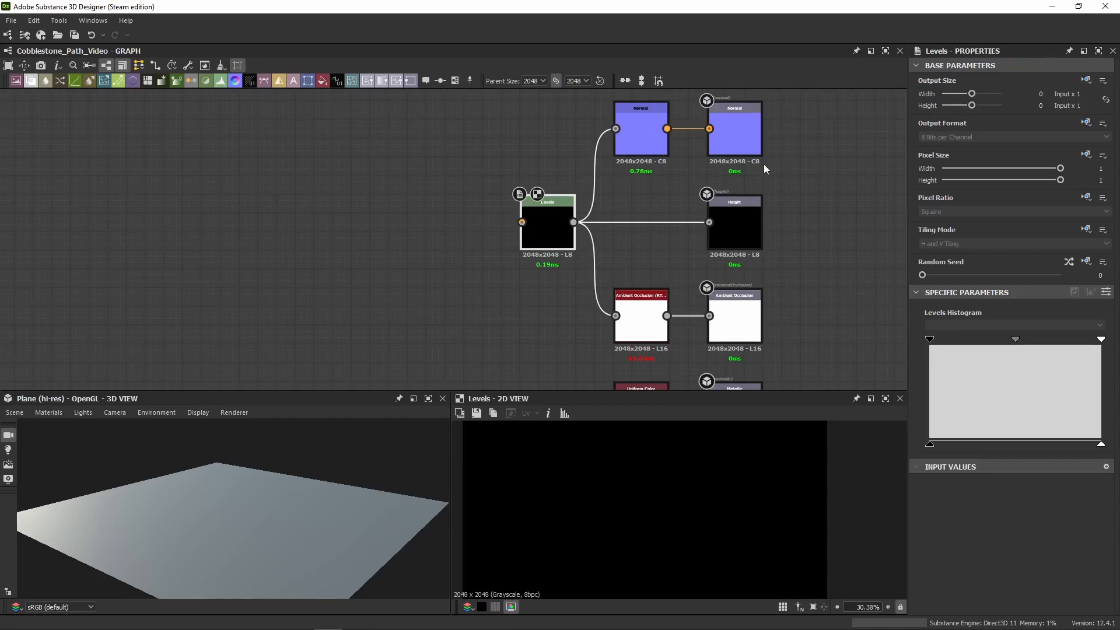
click(649, 138)
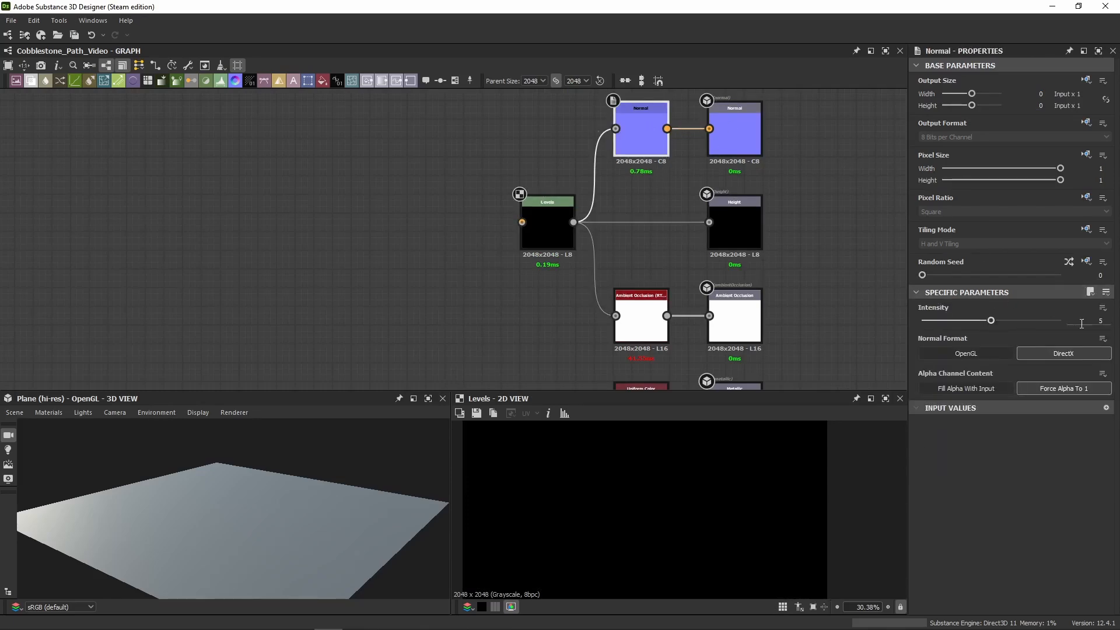
middle_drag(859, 300, 799, 230)
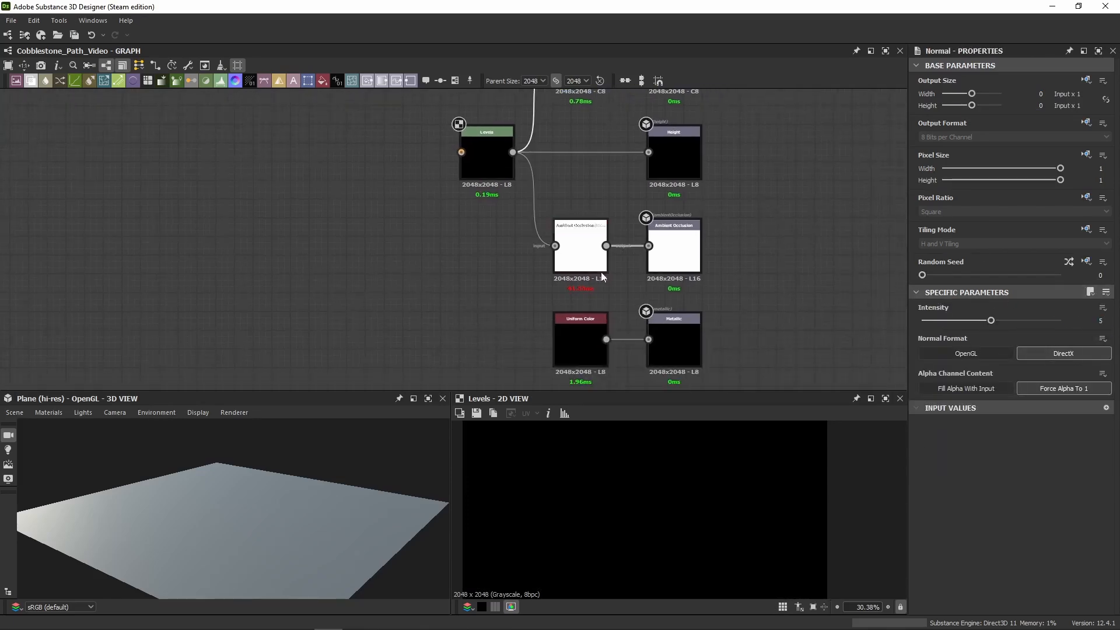
click(583, 265)
scroll(626, 229, up, 3)
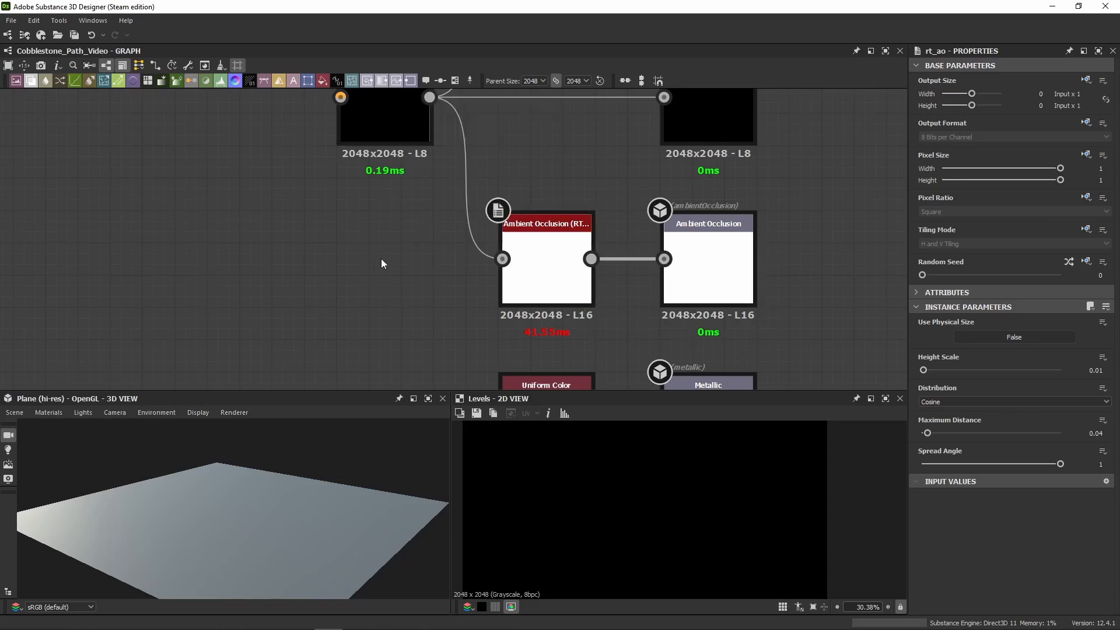
Step: Add an Ambient Occlusion (HBAO) node and feed its Height input from the Levels node's output
key(space)
text(ambient)
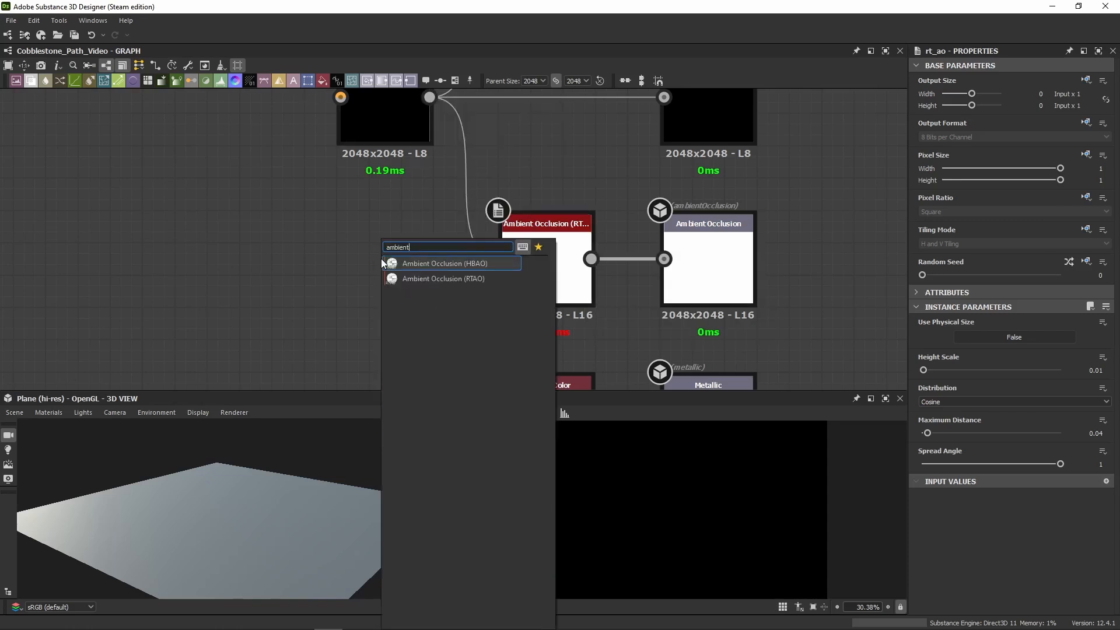
click(428, 264)
drag(429, 97, 342, 260)
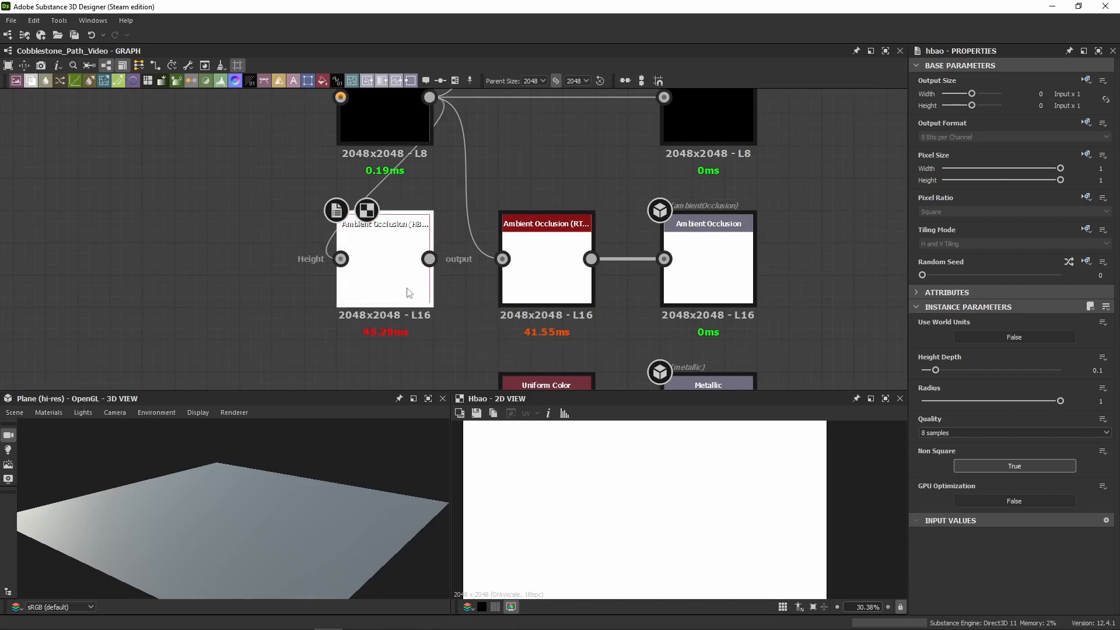
Step: Replace the Ambient Occlusion (RTAO) node with the HBAO node, connecting it to the Ambient Occlusion output and moving it into the freed spot
click(528, 271)
key(Delete)
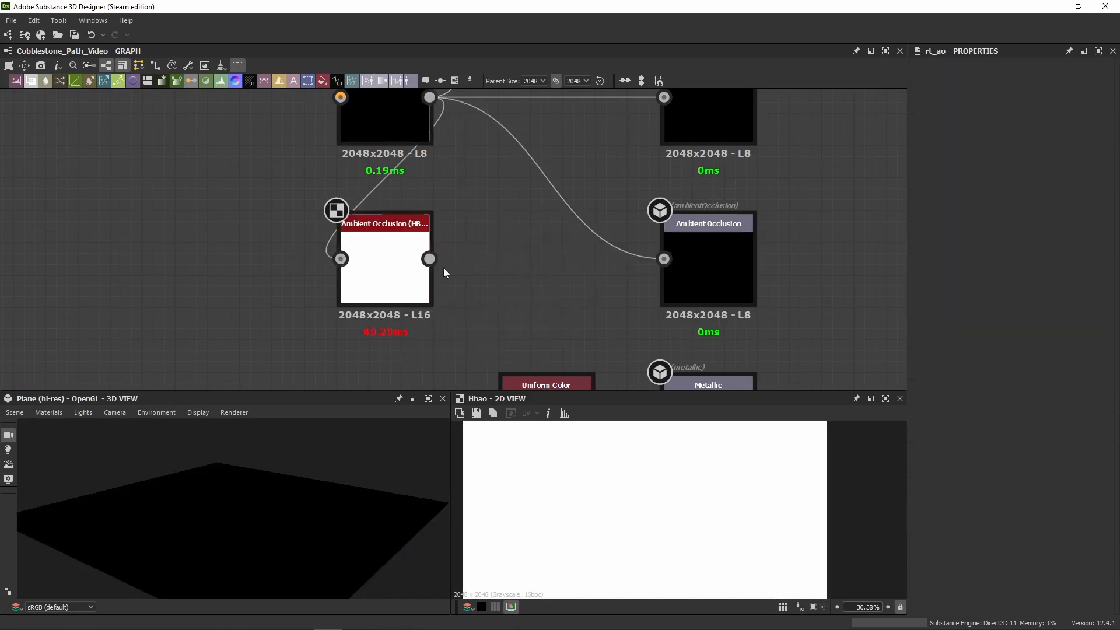
drag(430, 258, 663, 258)
drag(390, 285, 530, 288)
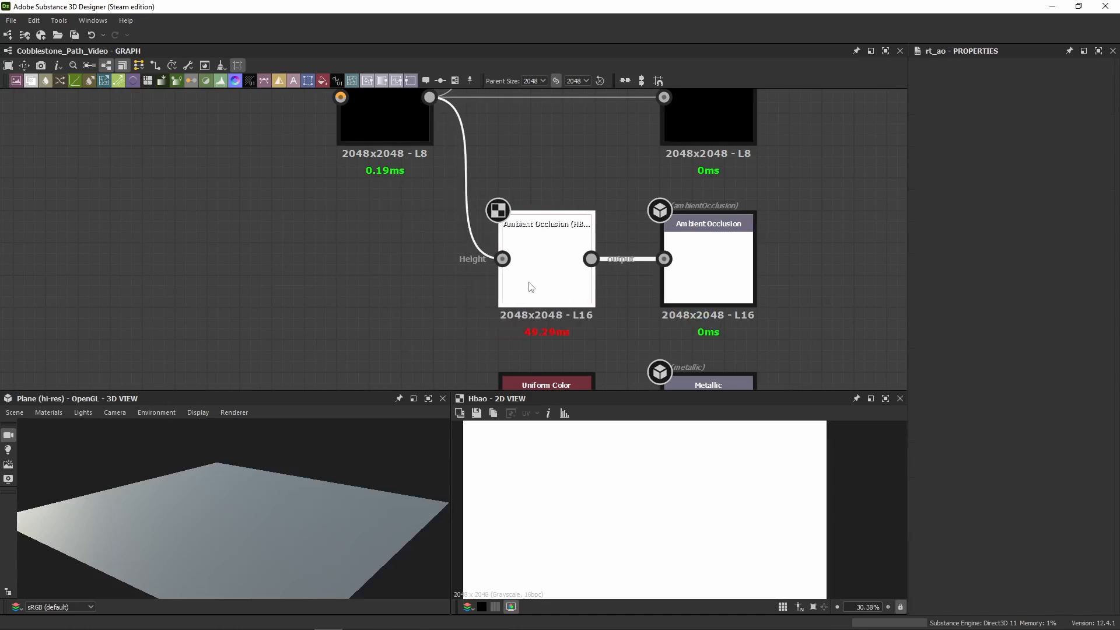
Step: Check the Normal output, Normal, HBAO, Height output and Levels nodes in turn
scroll(572, 210, down, 4)
middle_drag(572, 210, 557, 286)
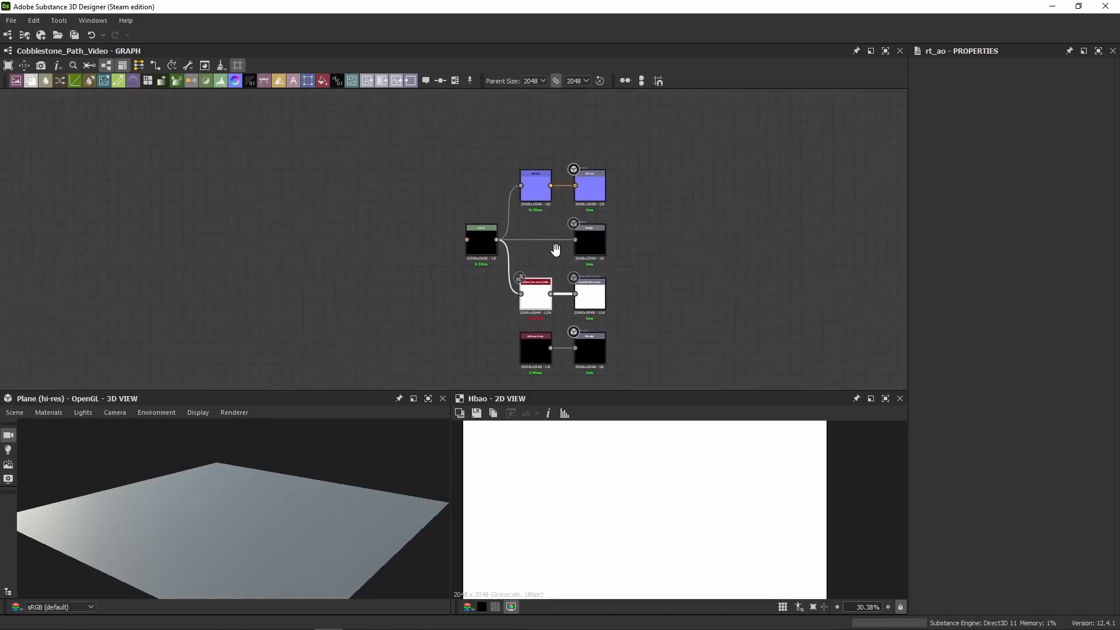
scroll(565, 213, up, 3)
click(610, 173)
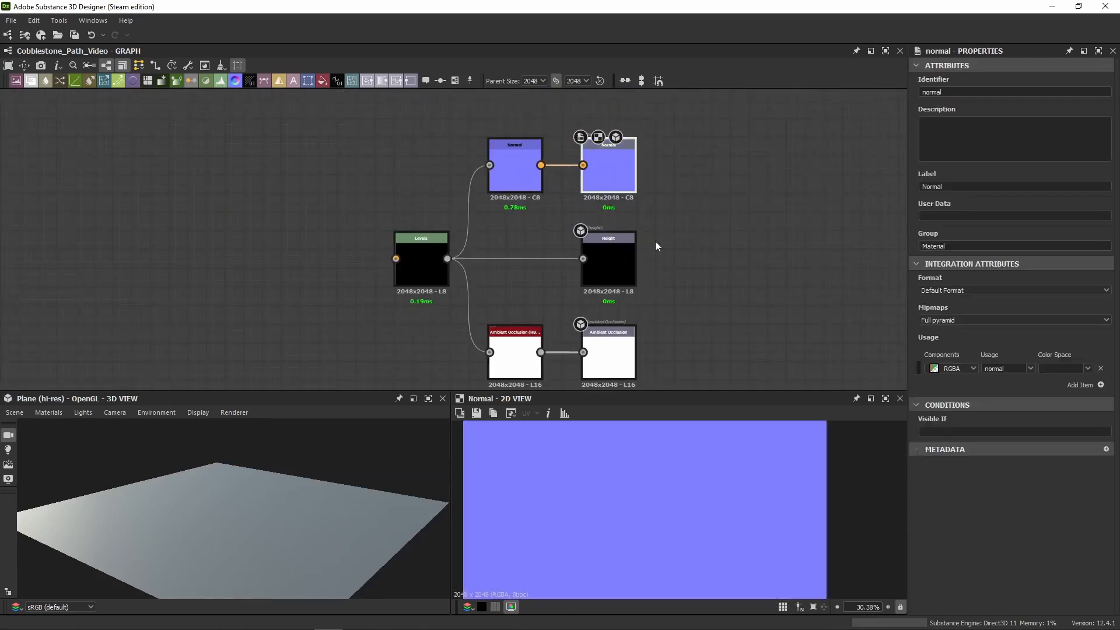
click(528, 181)
click(518, 353)
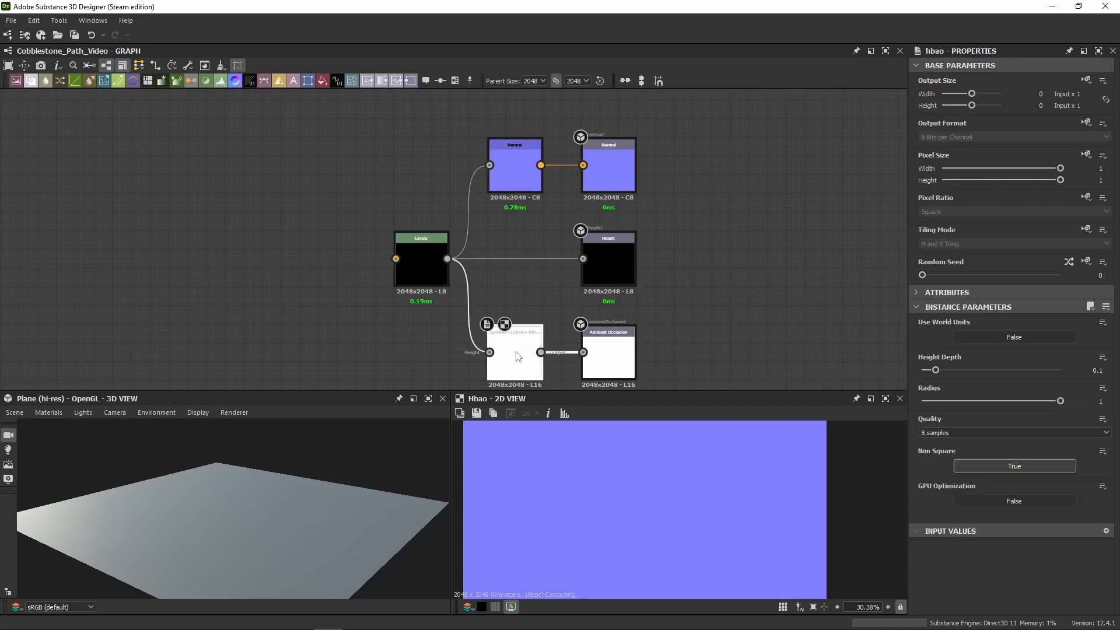
click(606, 278)
double_click(444, 272)
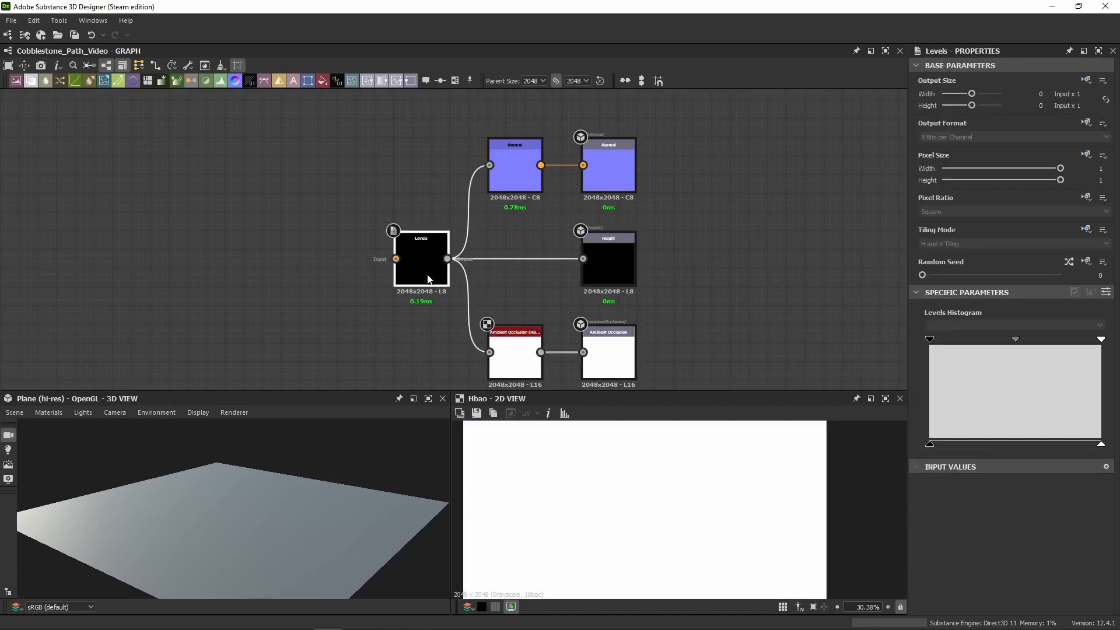
scroll(352, 206, down, 5)
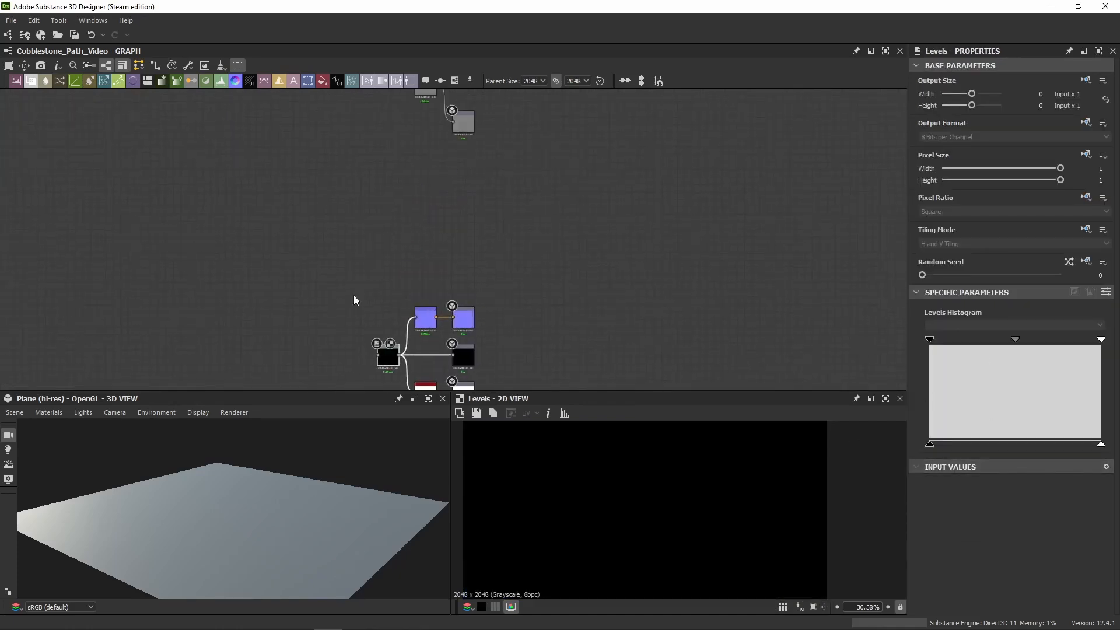
middle_drag(353, 295, 580, 215)
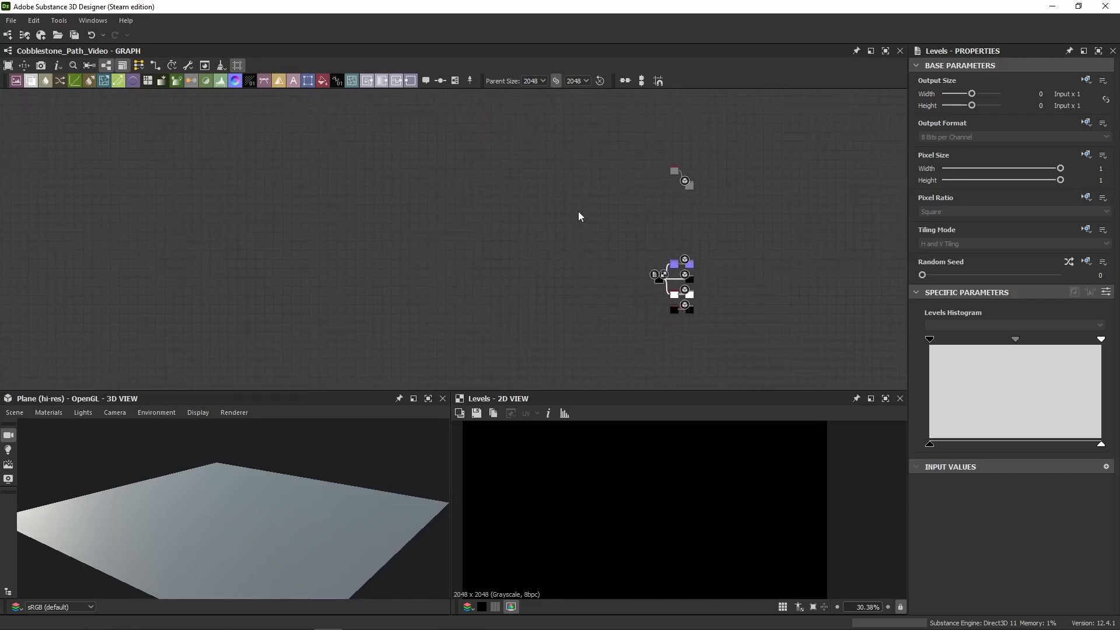
scroll(620, 290, up, 6)
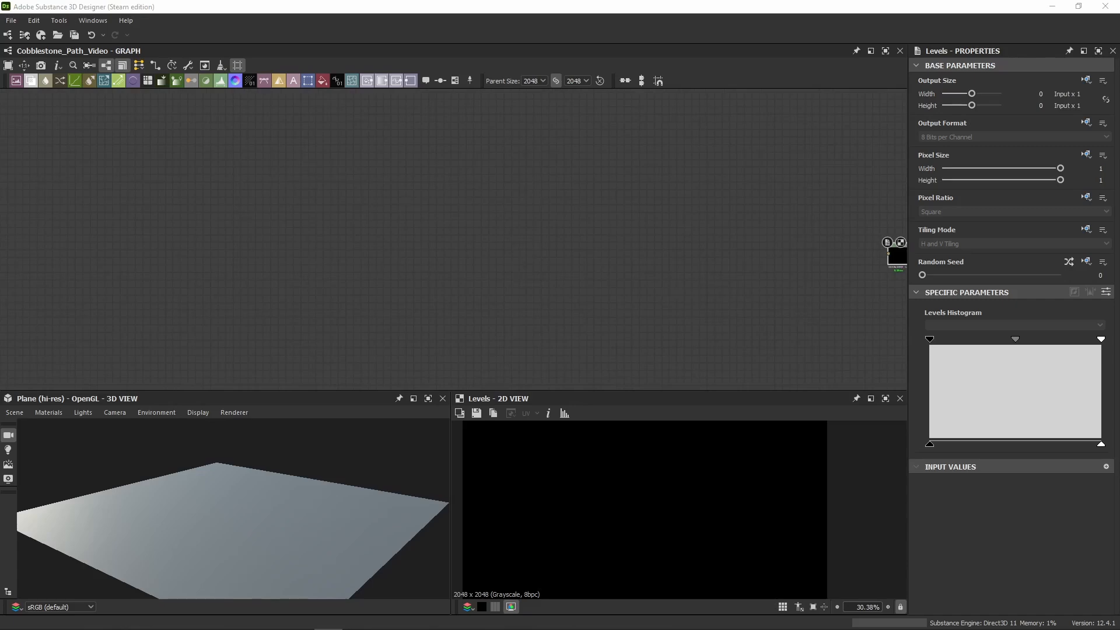
scroll(275, 292, down, 2)
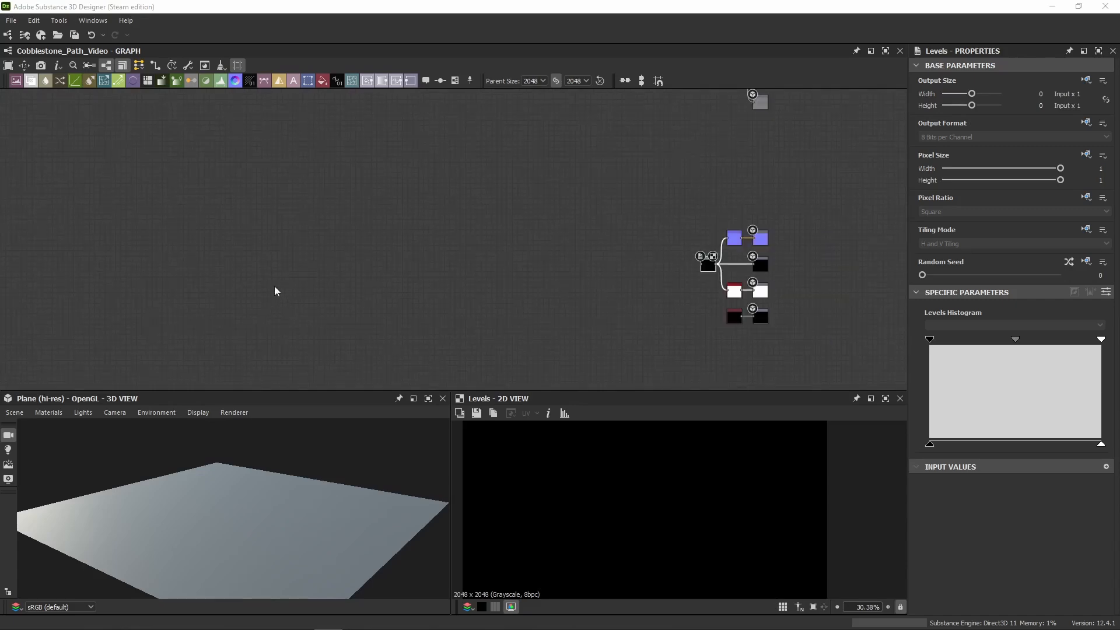
middle_drag(274, 292, 395, 333)
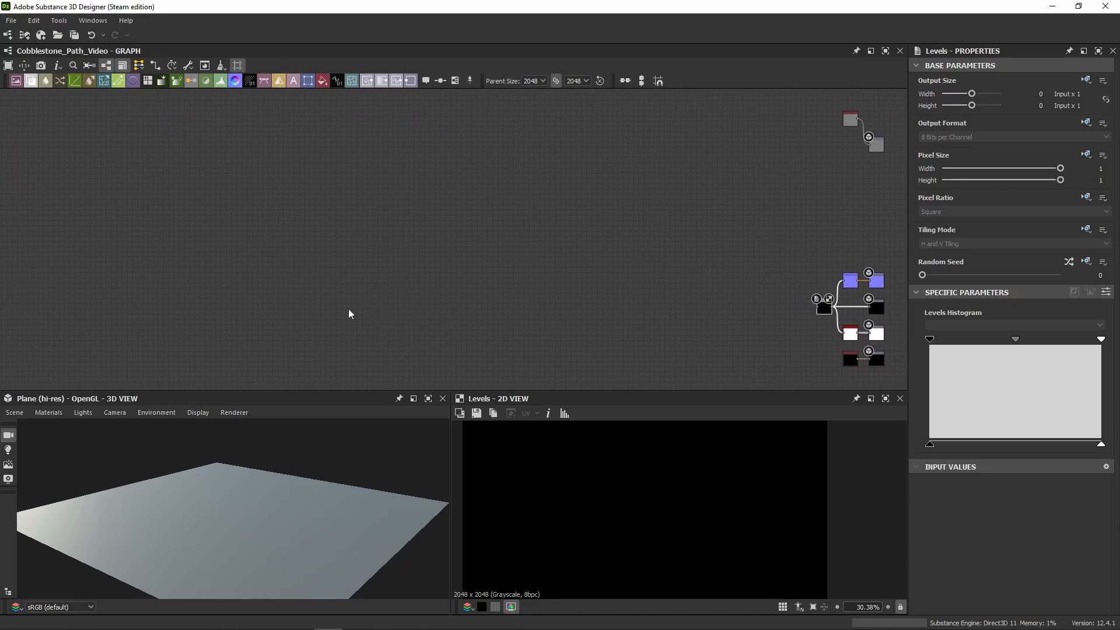
scroll(288, 313, down, 3)
middle_drag(267, 298, 489, 295)
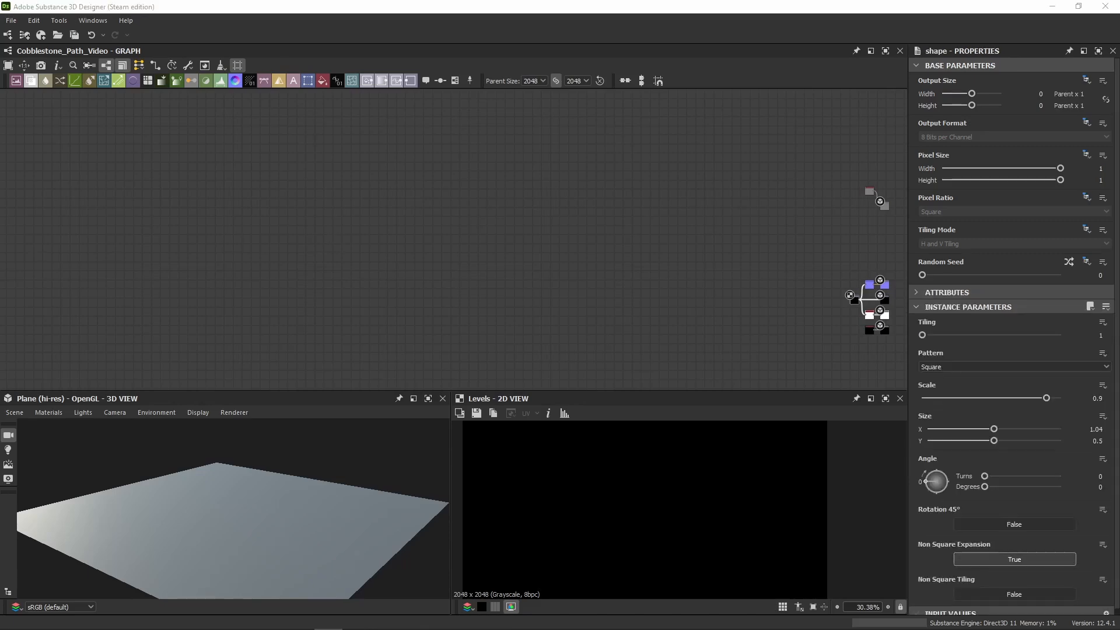
middle_drag(361, 248, 354, 230)
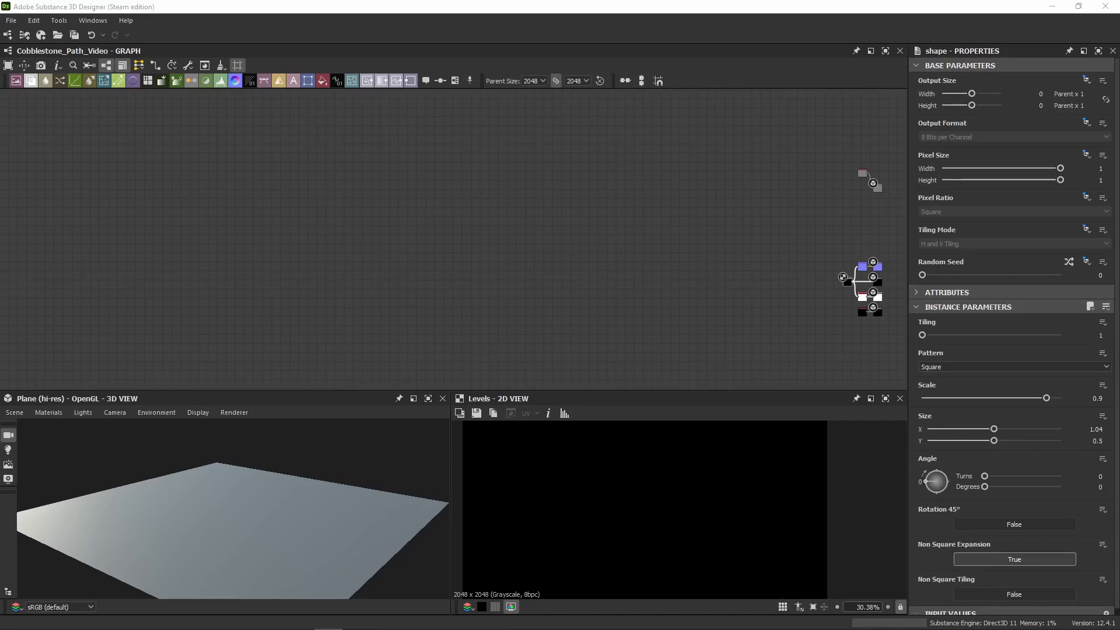
middle_drag(282, 267, 330, 257)
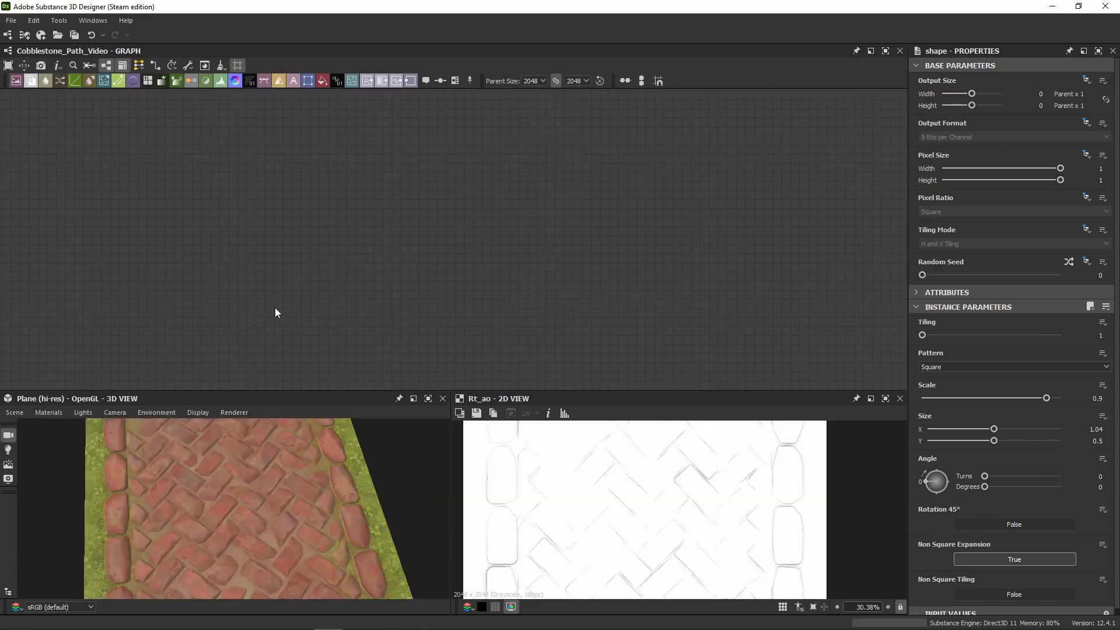
scroll(619, 278, down, 1)
middle_drag(619, 278, 587, 250)
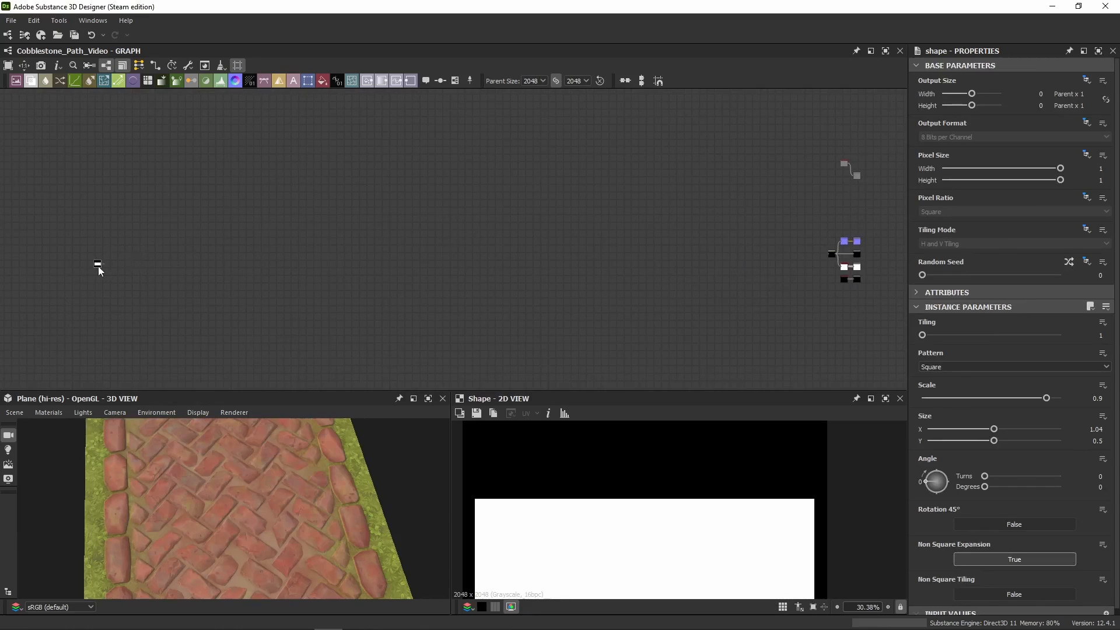
Step: Show the Cobblestone_Path_Video graph's outputs in the 3D view
middle_drag(225, 266, 370, 268)
scroll(374, 271, up, 5)
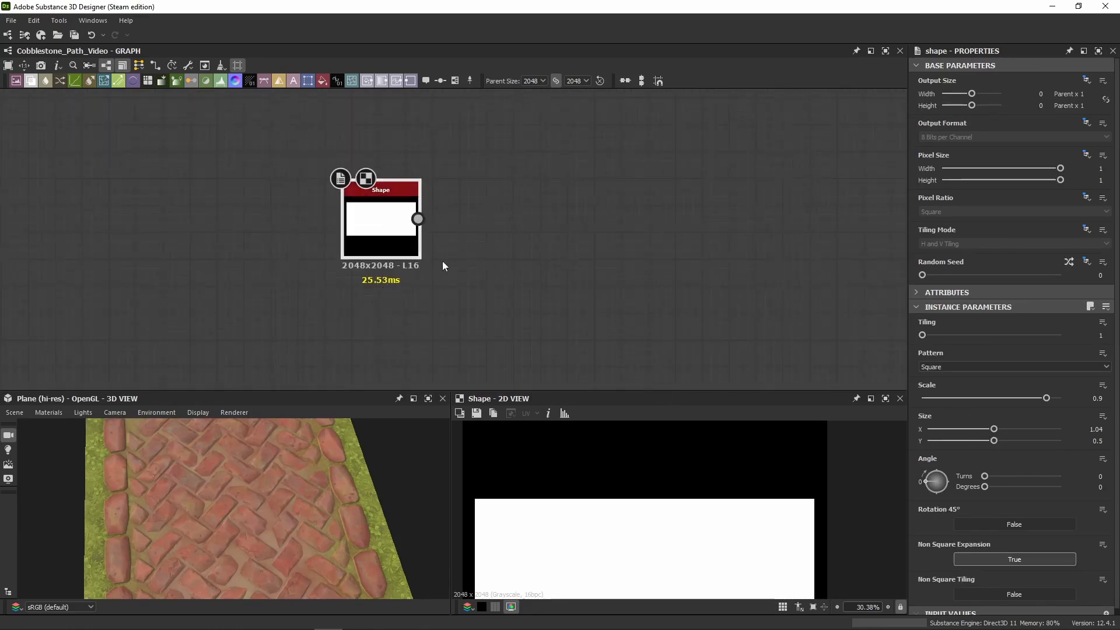
right_click(518, 288)
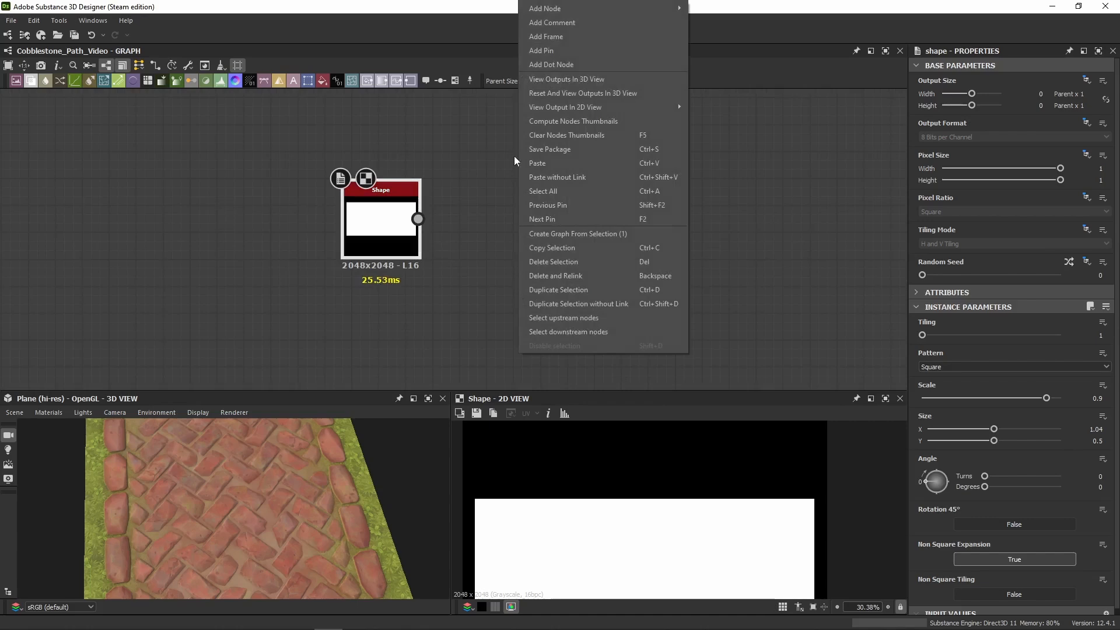
click(548, 79)
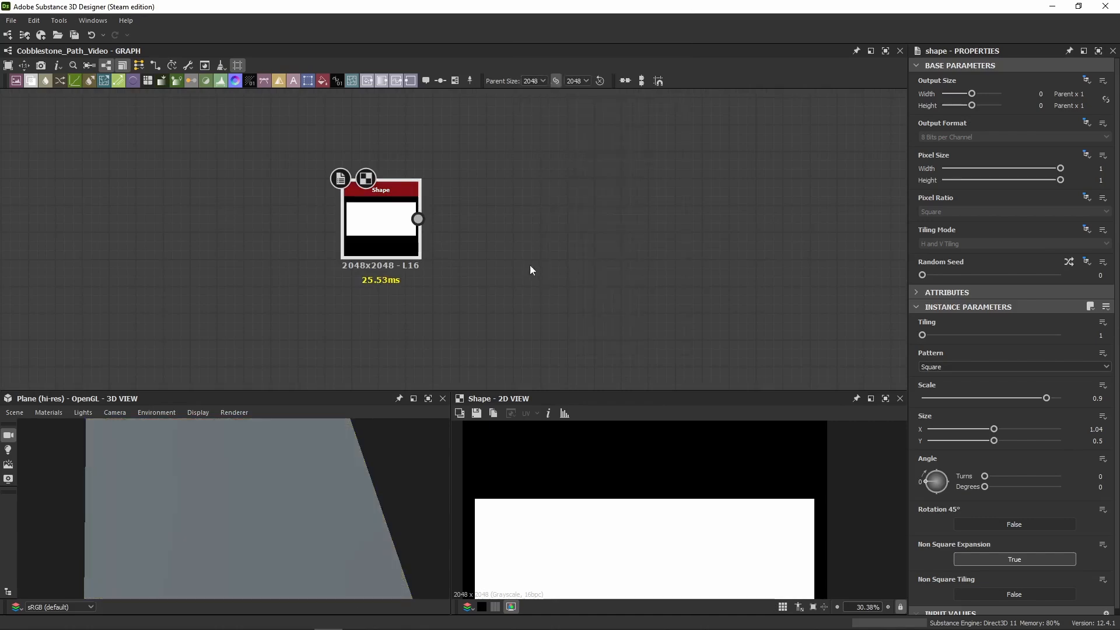
middle_drag(529, 265, 466, 249)
right_click(477, 211)
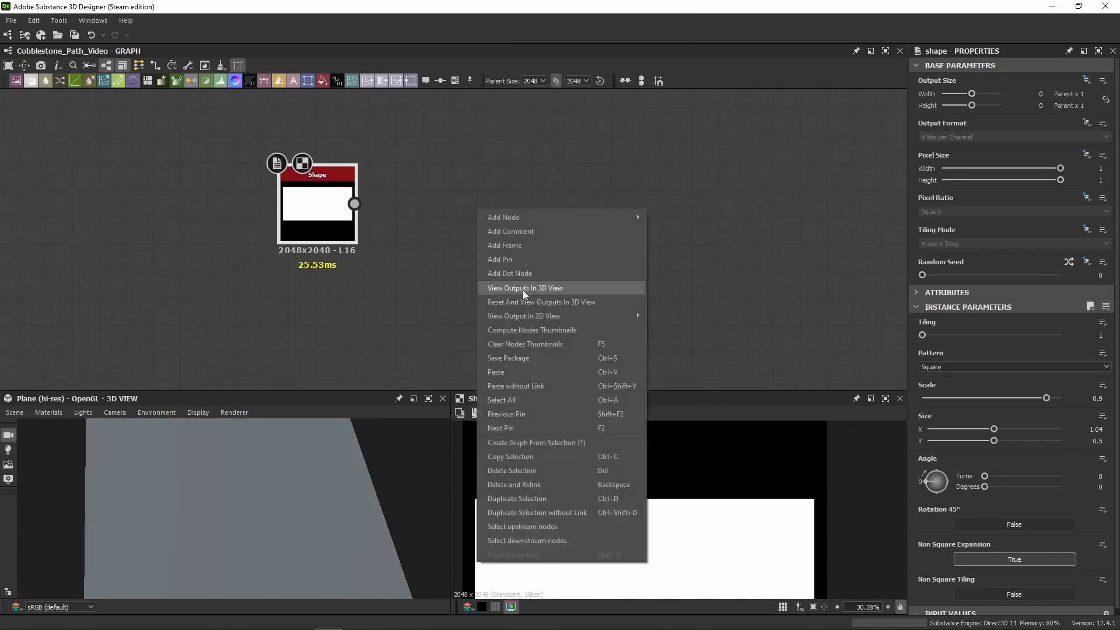
click(560, 292)
scroll(597, 289, down, 7)
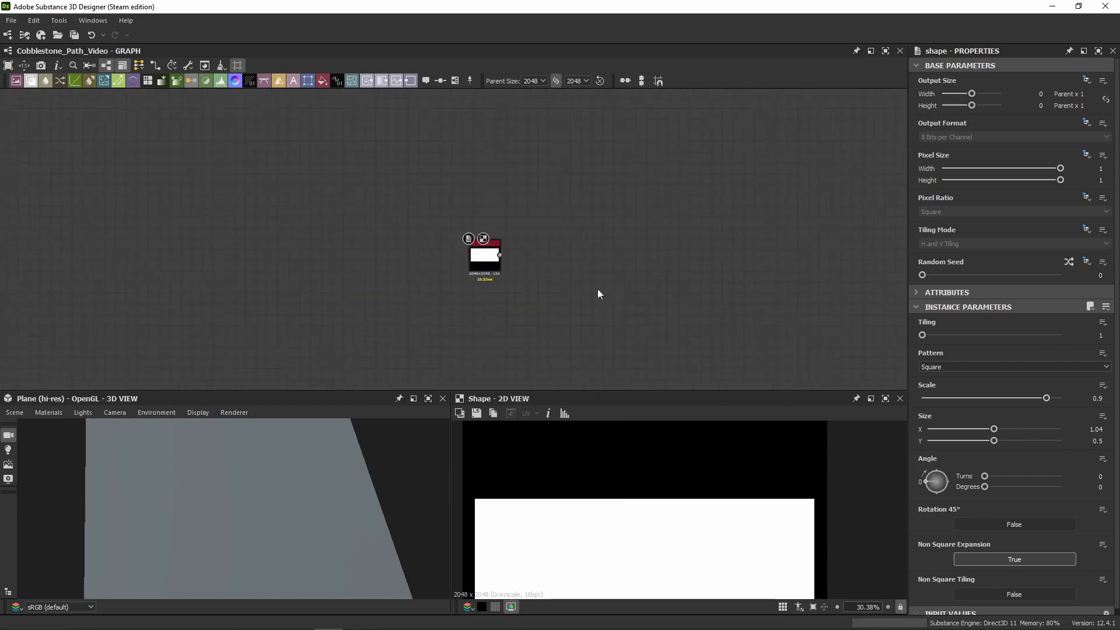
middle_drag(678, 258, 322, 228)
drag(315, 129, 657, 364)
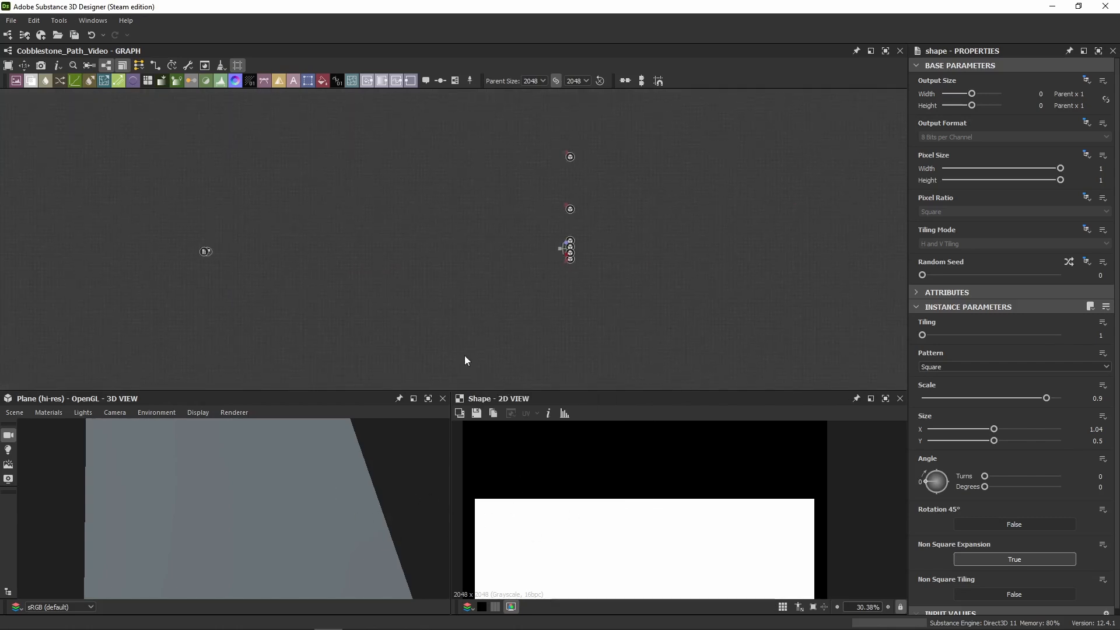
middle_drag(400, 297, 516, 303)
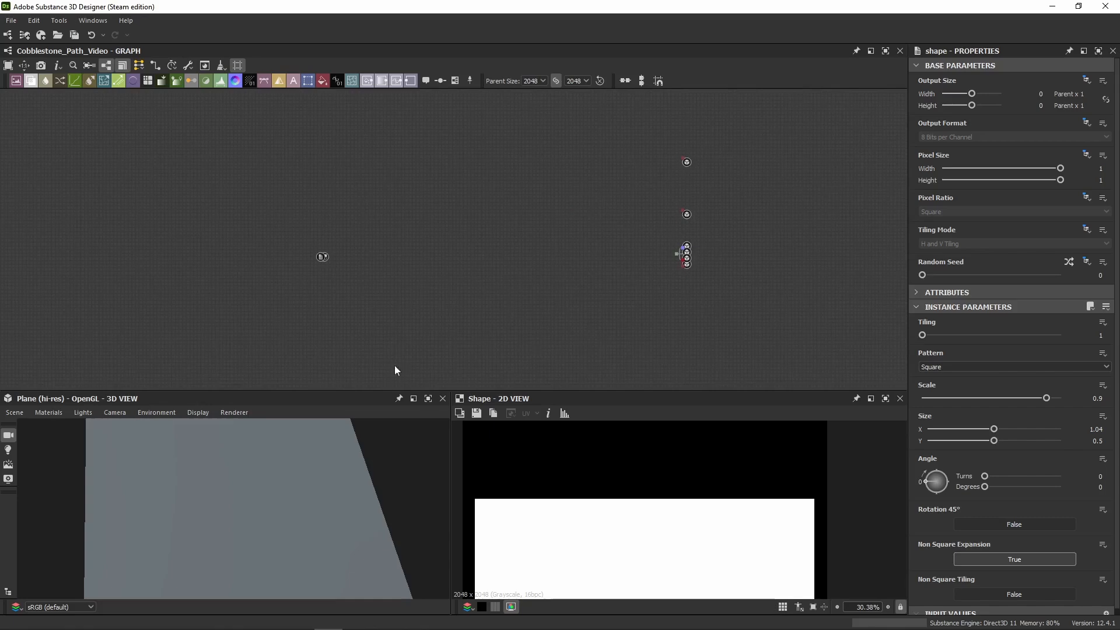
scroll(400, 233, up, 3)
middle_drag(315, 285, 444, 233)
scroll(374, 258, up, 5)
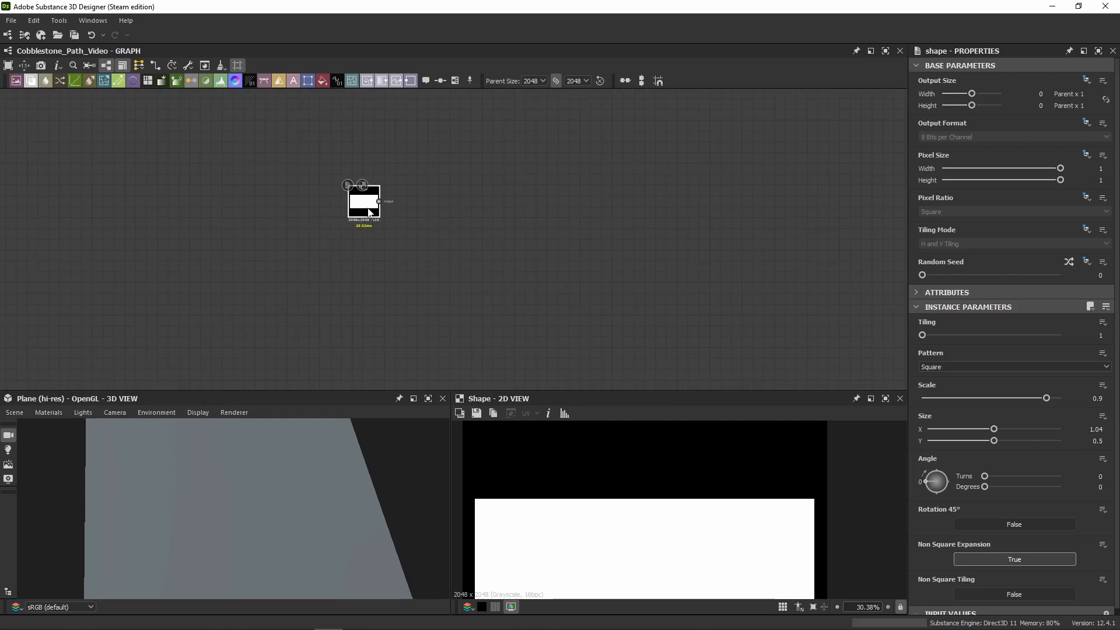
Step: Zoom the 2D view out to show the whole Shape image, and enlarge the 3D and 2D views vertically
scroll(613, 477, down, 3)
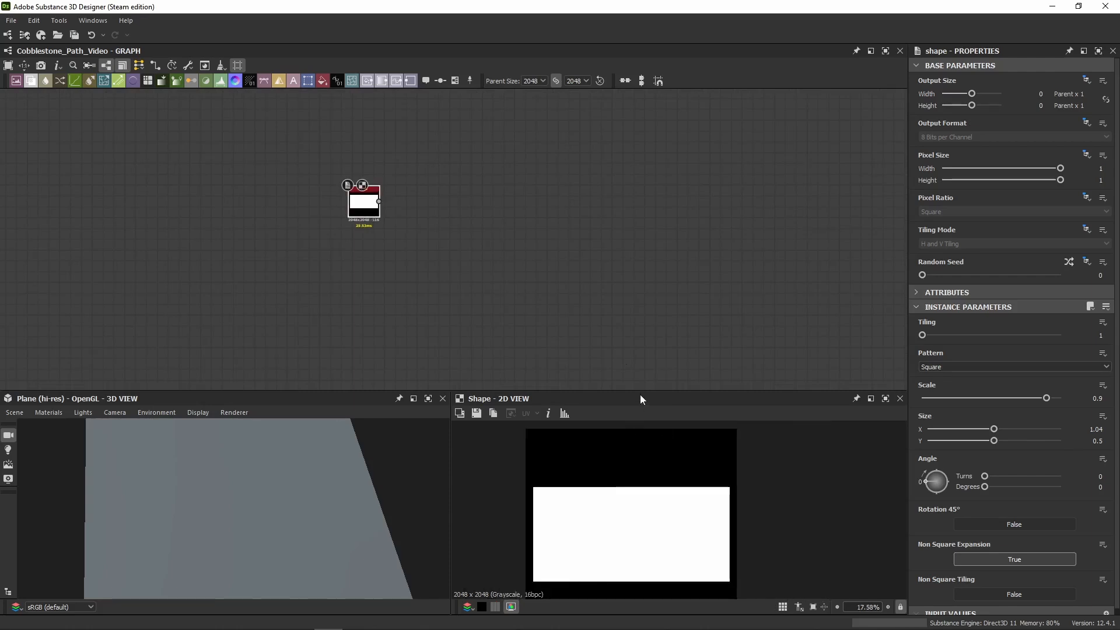
drag(642, 391, 643, 323)
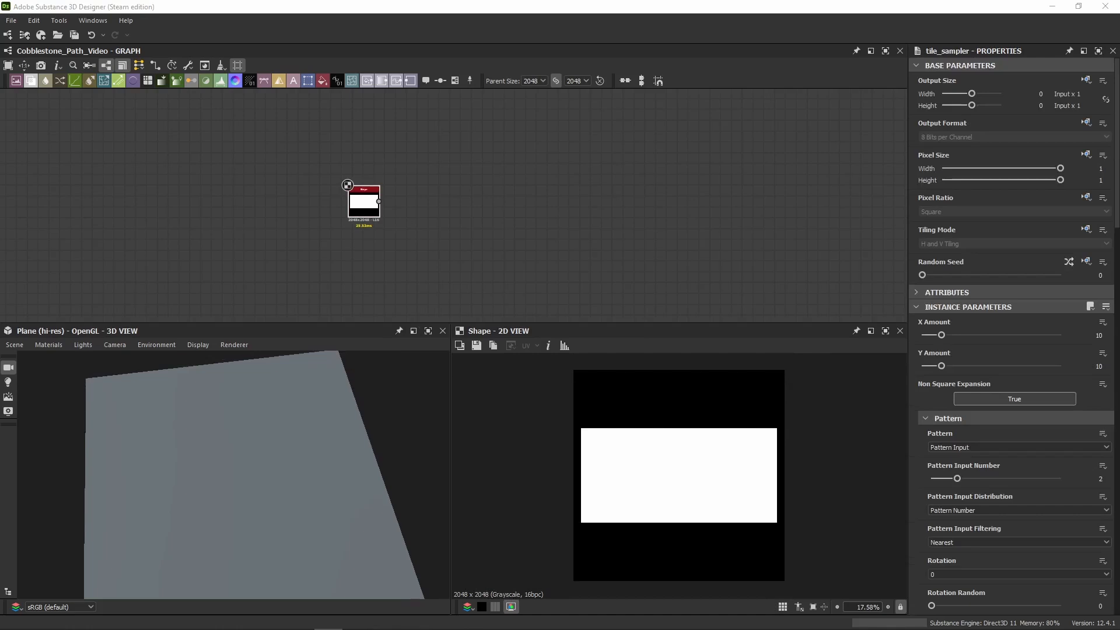
click(412, 215)
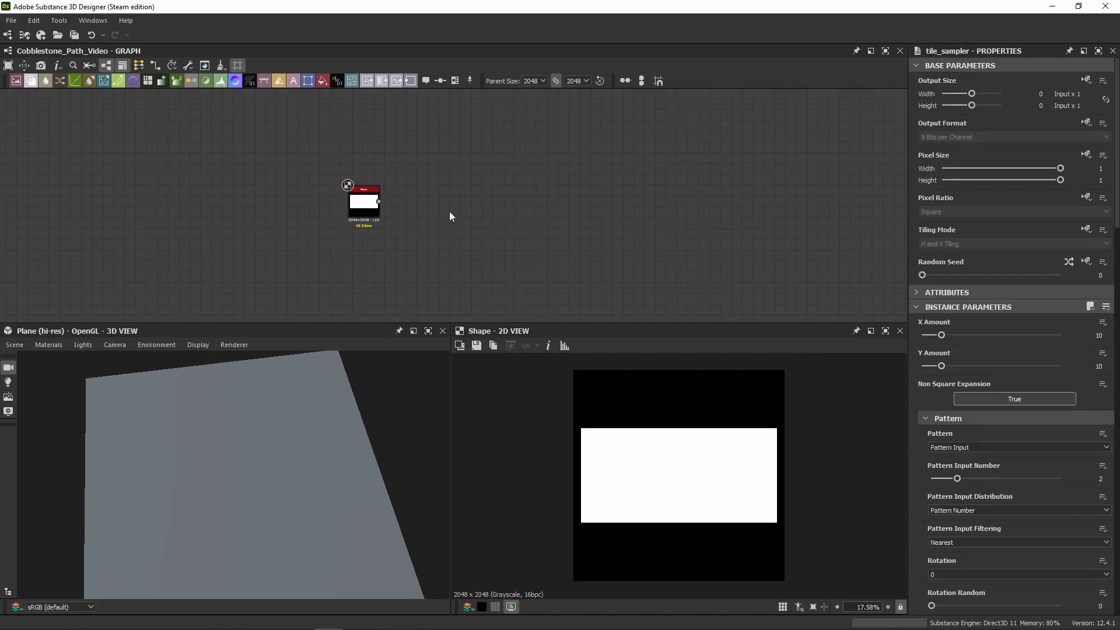
Step: Paste the two Tile Sampler nodes into the graph and place them beside the Shape node
key(ctrl+v)
drag(371, 206, 375, 205)
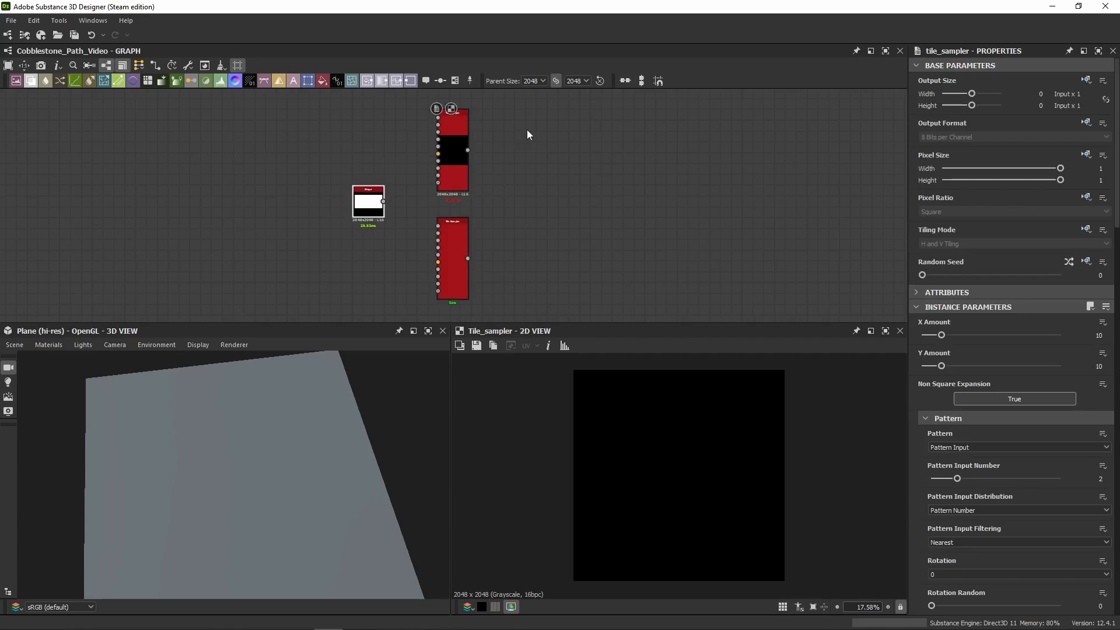
drag(446, 134, 415, 195)
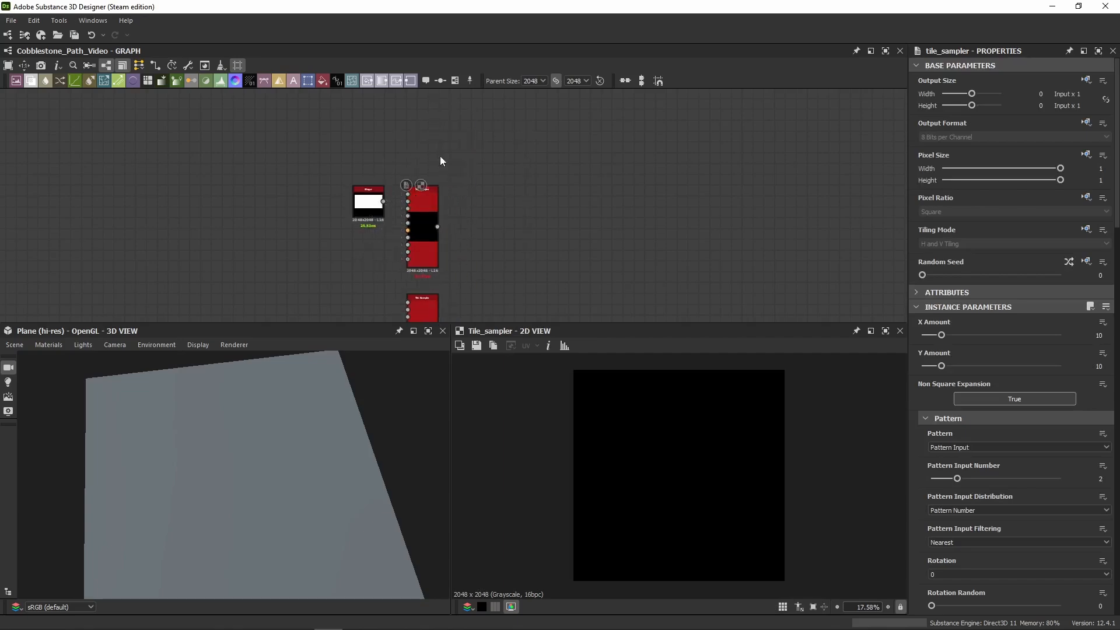
Step: Switch to the browser to look at the herringbone pattern image results, and close that window
key(alt+Tab)
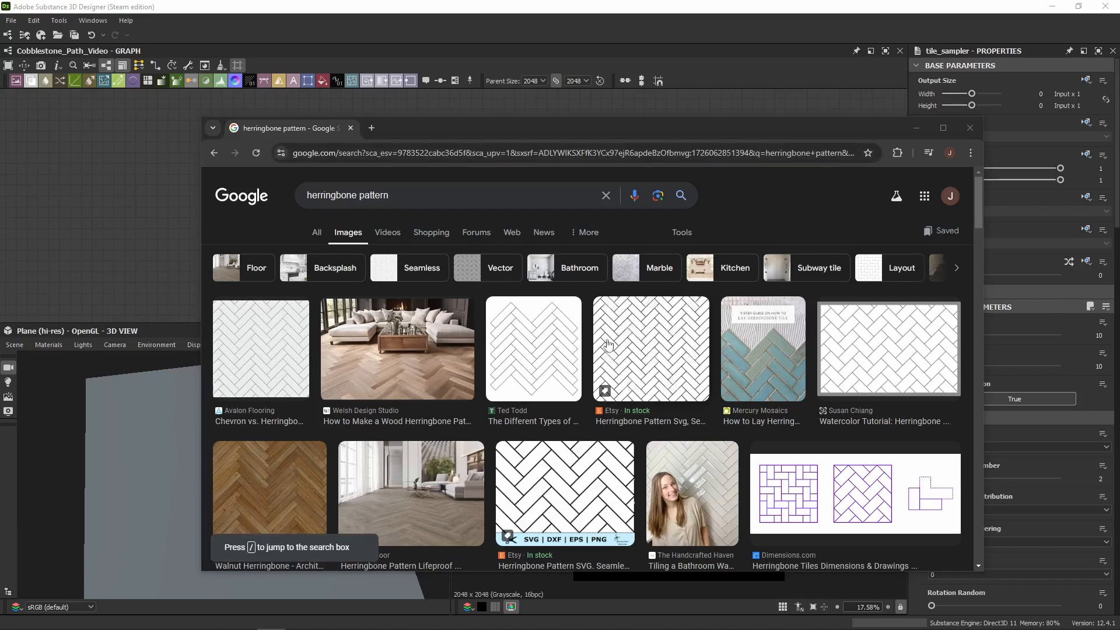
click(970, 127)
Step: Connect the Shape node's output to the first pattern input of both Tile Sampler nodes
scroll(467, 244, up, 2)
middle_drag(506, 219, 547, 173)
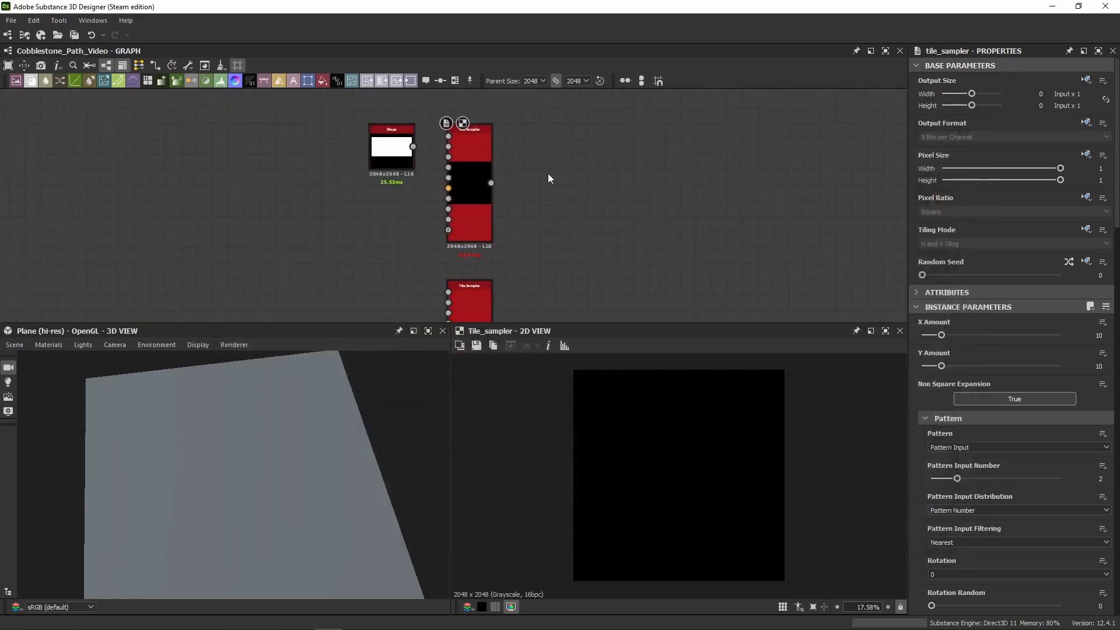
drag(413, 146, 448, 143)
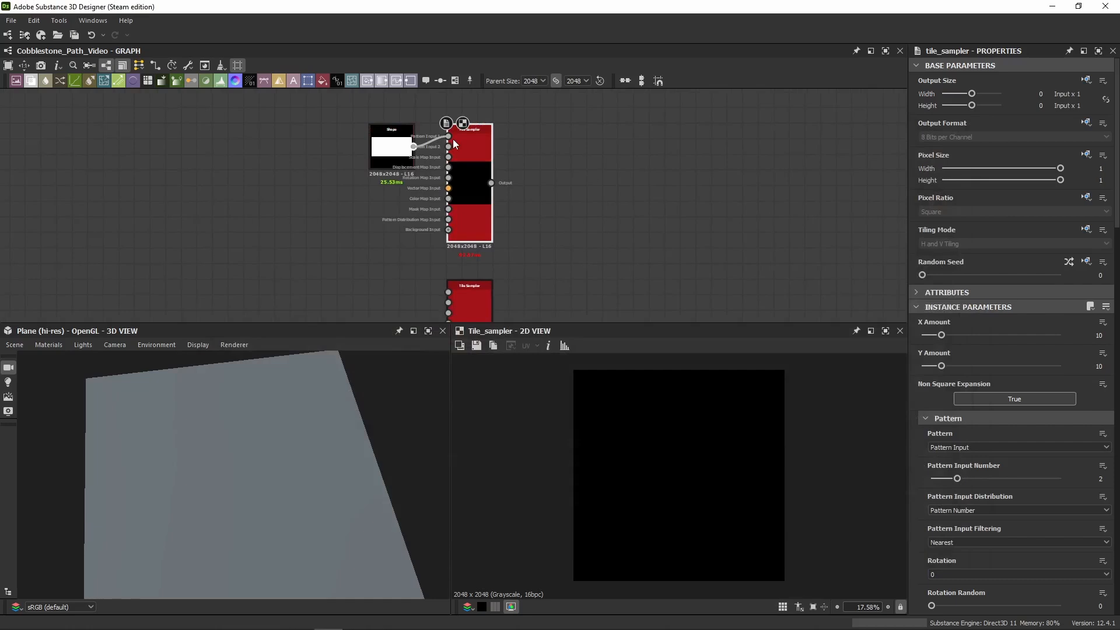
middle_drag(467, 161, 486, 111)
middle_drag(408, 100, 409, 133)
drag(431, 128, 477, 278)
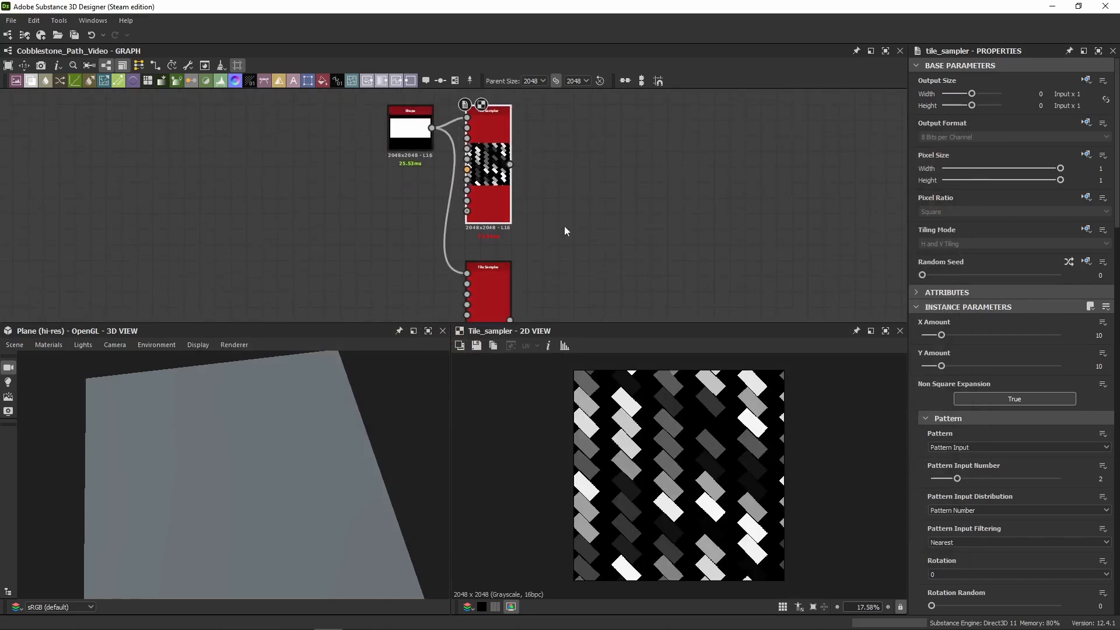
Step: Compare the patterns of the two Tile Sampler nodes and check the Shape node's parameters
click(497, 197)
click(502, 281)
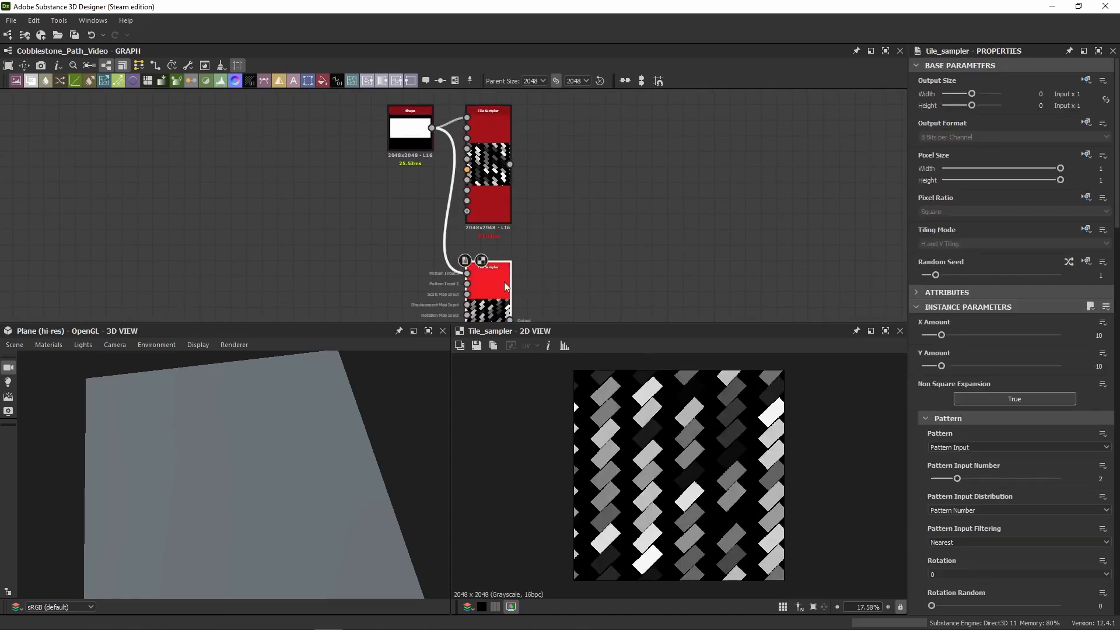
click(504, 200)
scroll(656, 436, up, 4)
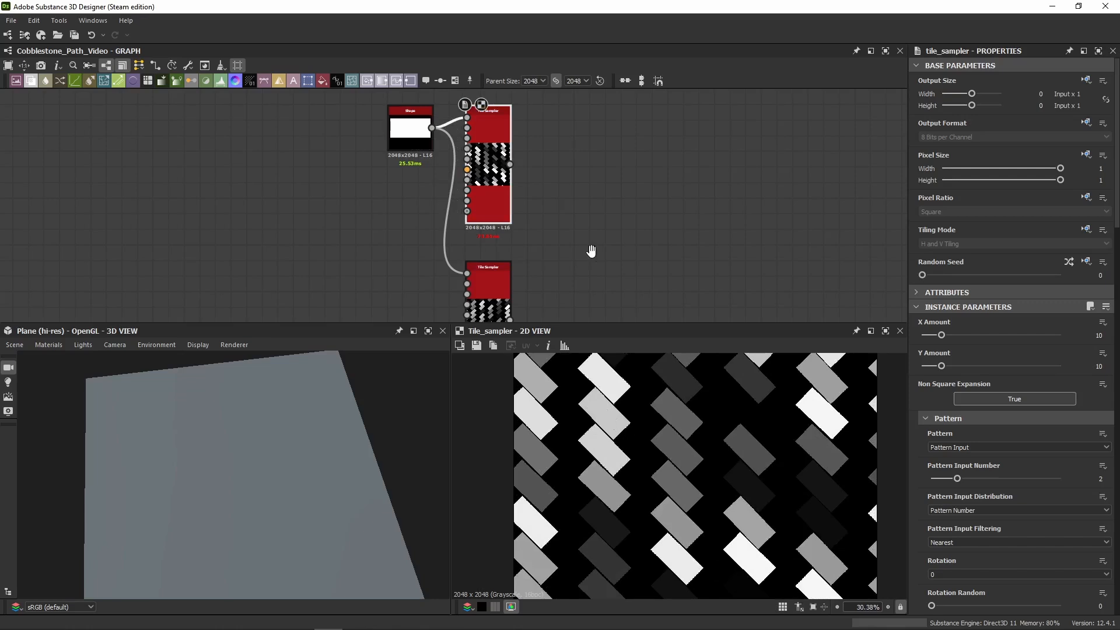
middle_drag(590, 250, 541, 288)
click(469, 222)
click(398, 164)
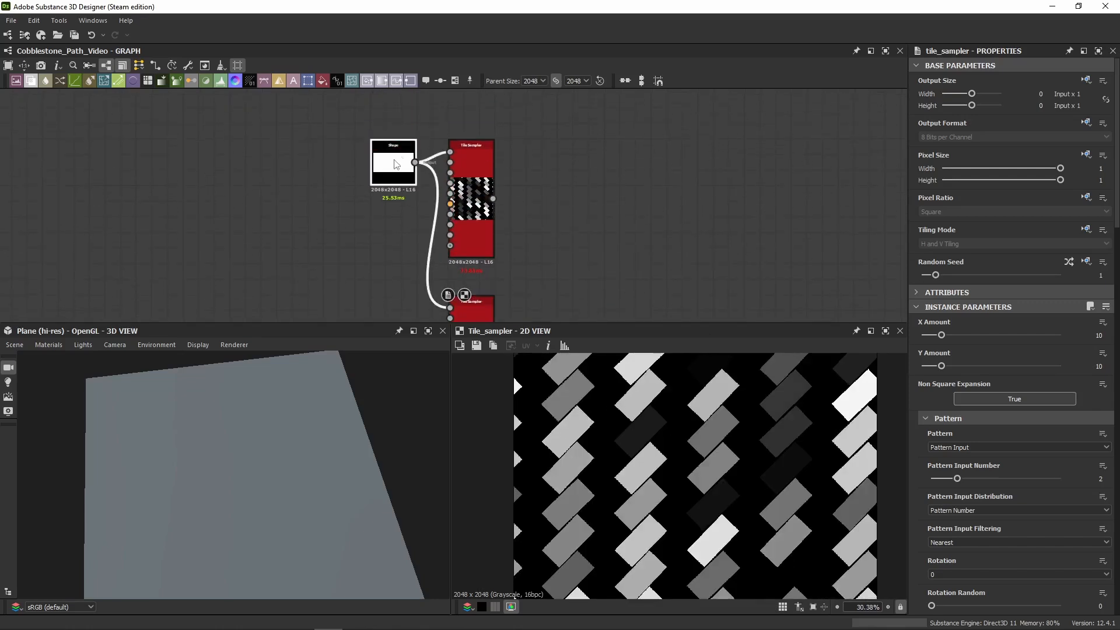
scroll(979, 433, down, 1)
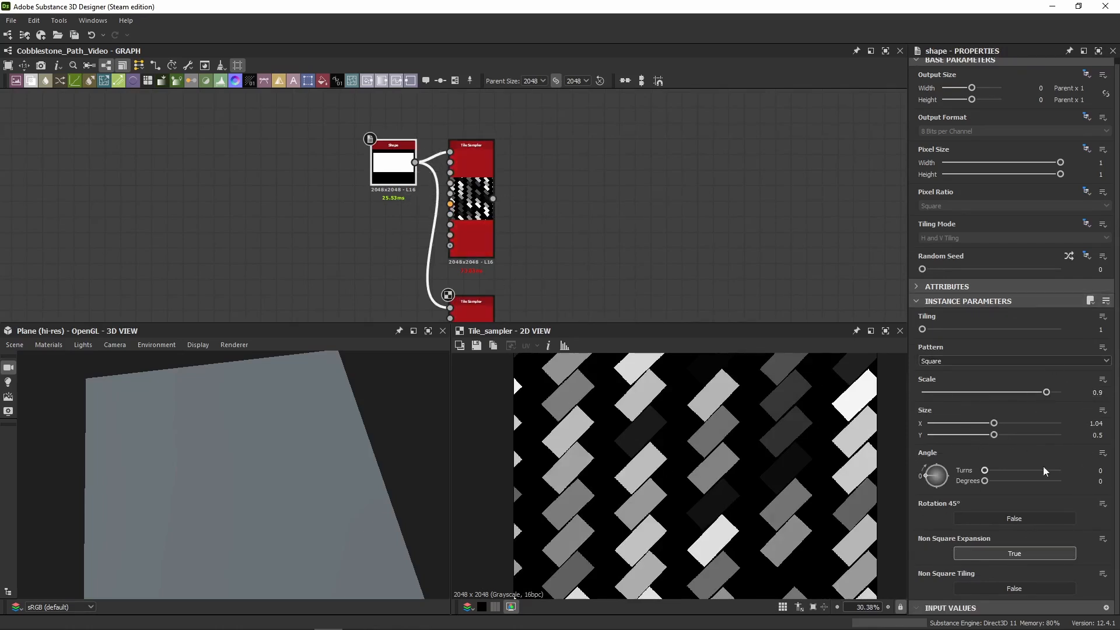
Step: Show the upper Tile Sampler in the 2D view, enlarge the 3D and 2D views, and set its Pattern Input Number to 2
double_click(484, 175)
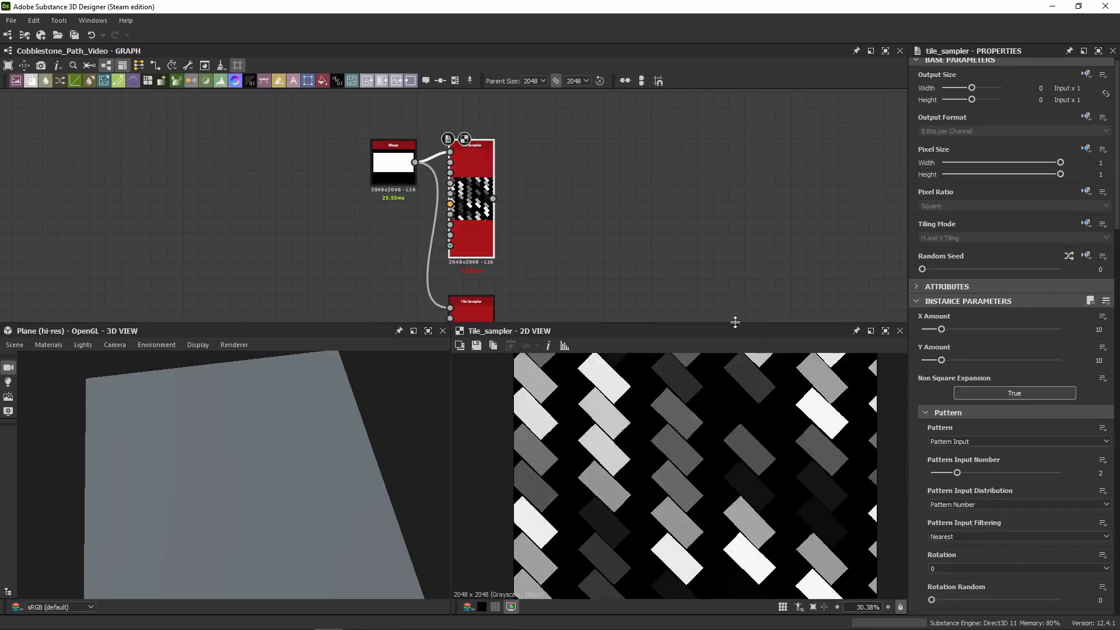
drag(735, 323, 737, 300)
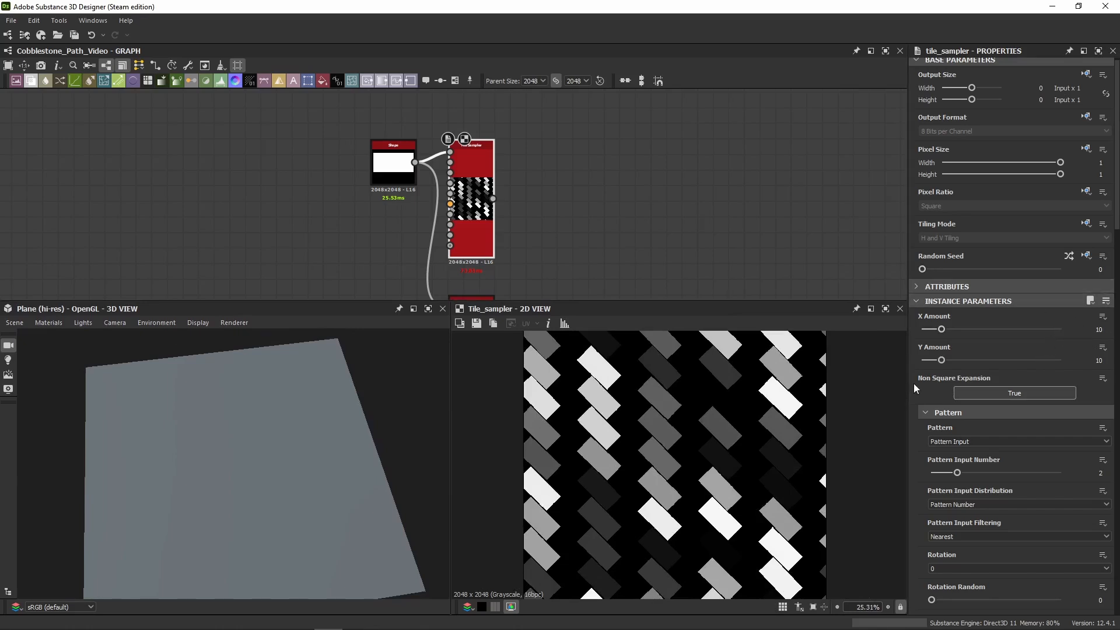
scroll(913, 384, down, 2)
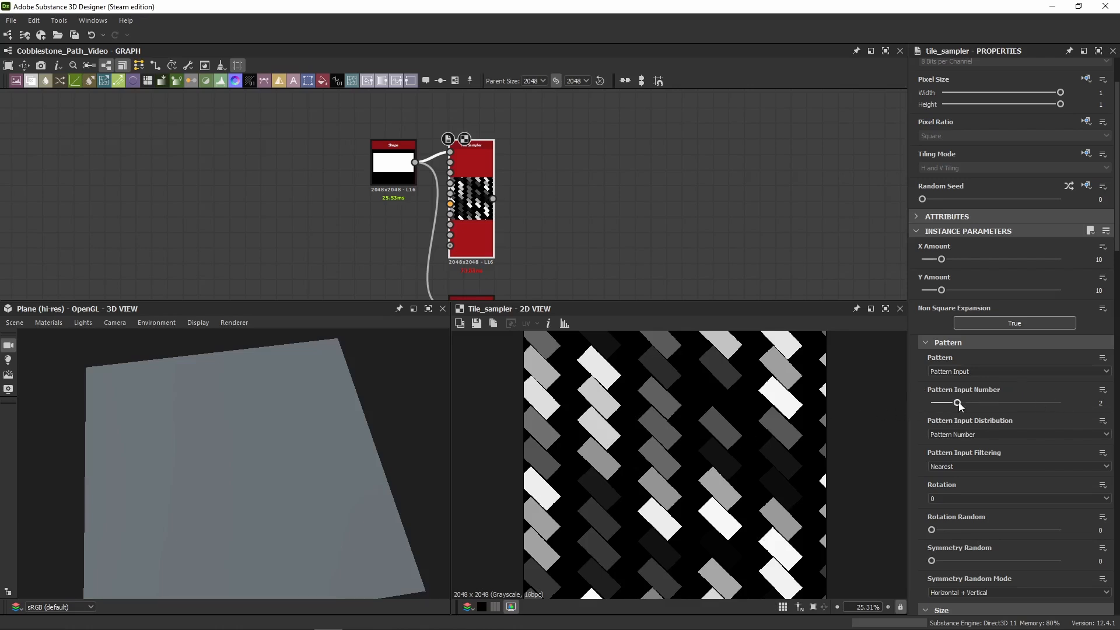
mouse_move(957, 403)
mouse_down()
mouse_move(930, 407)
mouse_move(953, 404)
mouse_up()
Step: Try Random as the upper Tile Sampler's Pattern Input Distribution, inspect the tiles, and set it back to Pattern Number
click(991, 433)
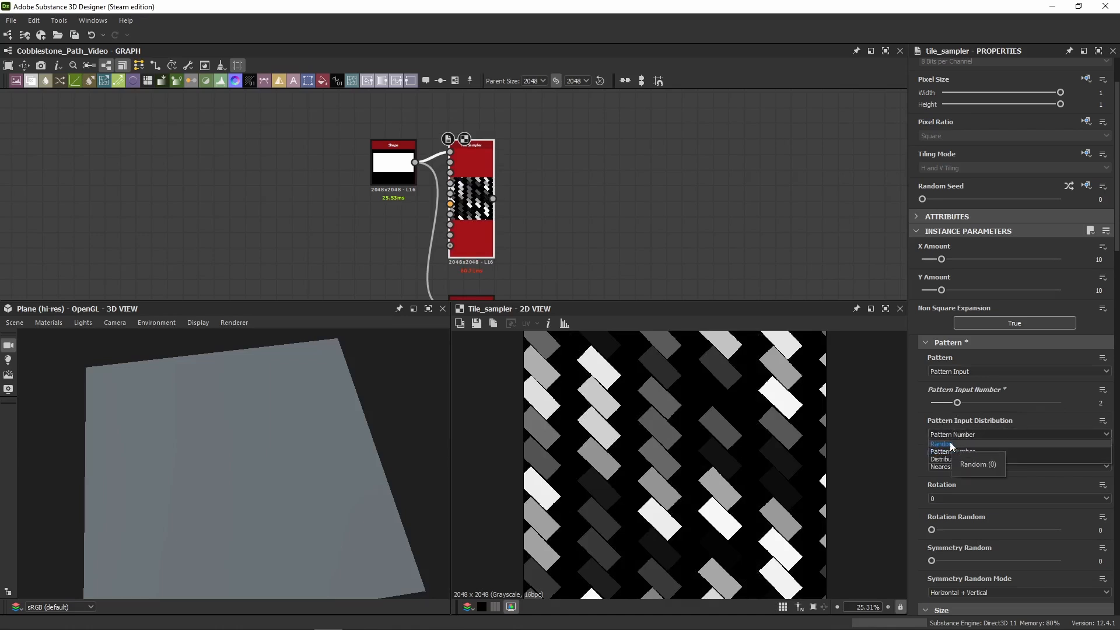
click(949, 443)
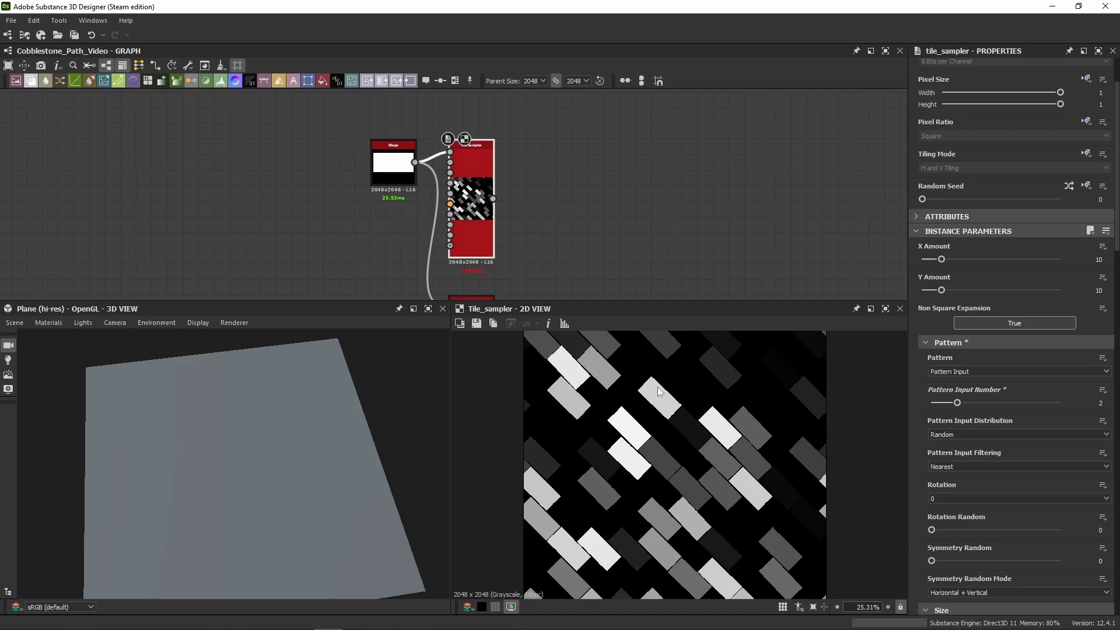
middle_drag(586, 359, 596, 408)
scroll(552, 377, up, 3)
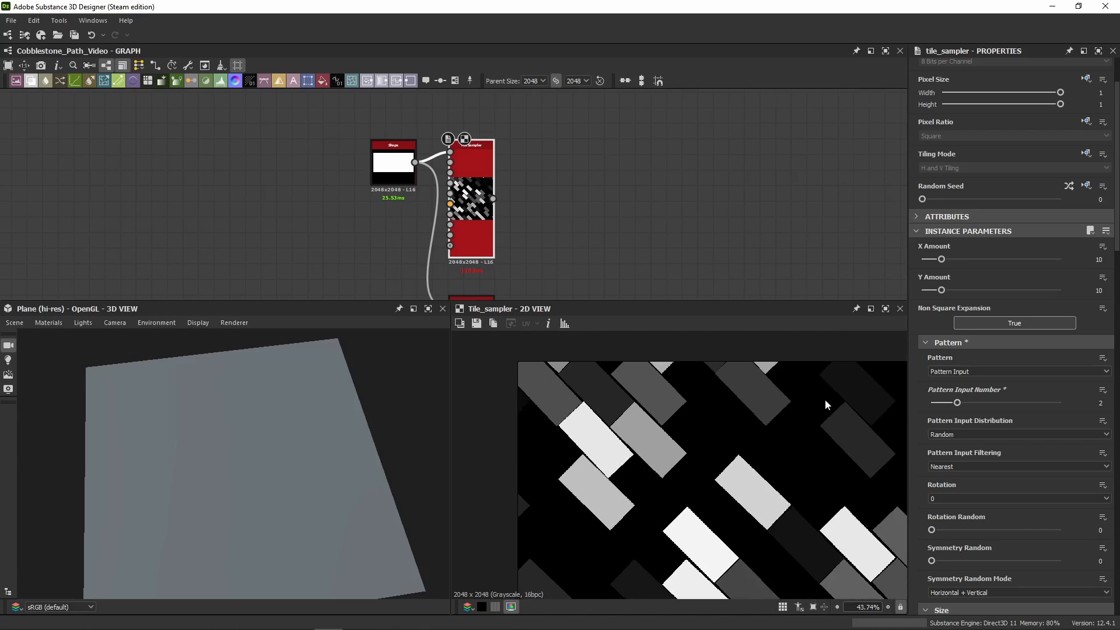
middle_drag(861, 398, 842, 413)
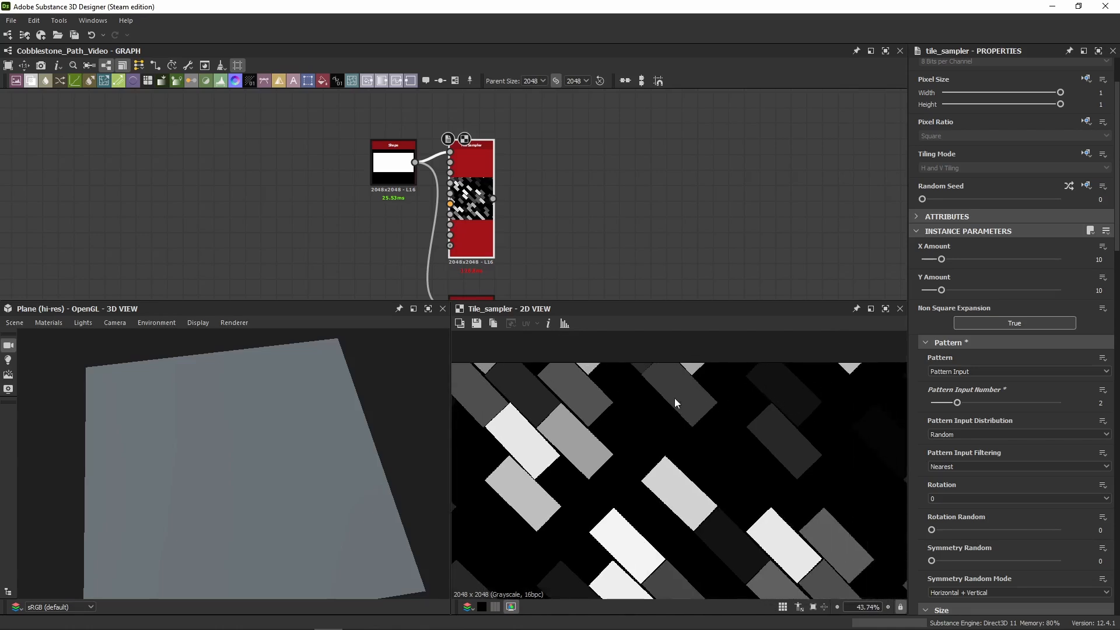
click(951, 437)
click(949, 448)
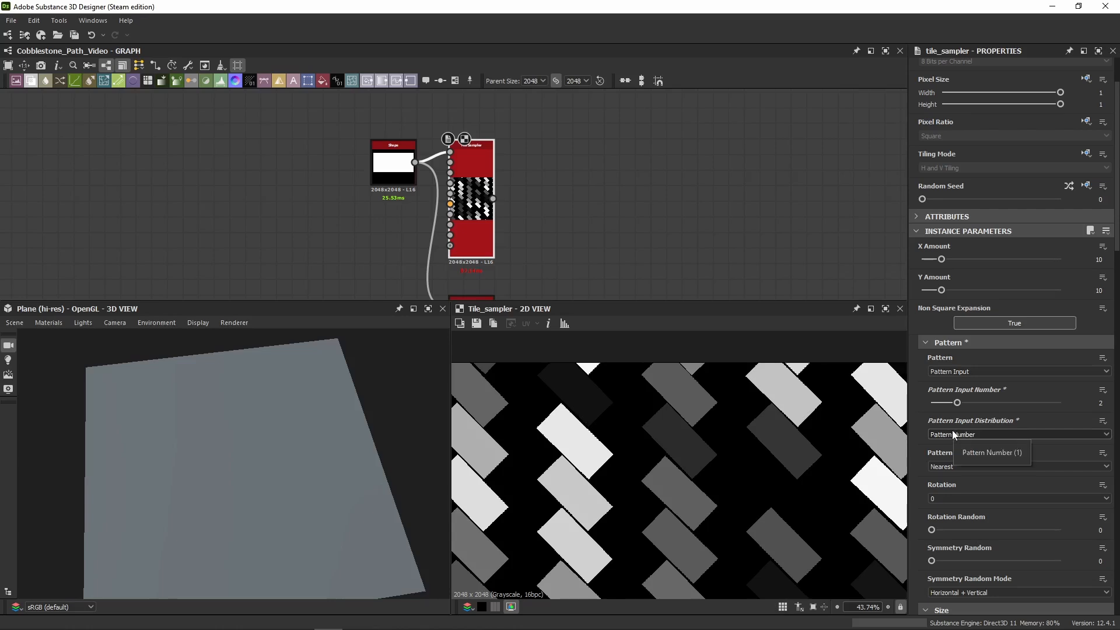
scroll(600, 432, down, 3)
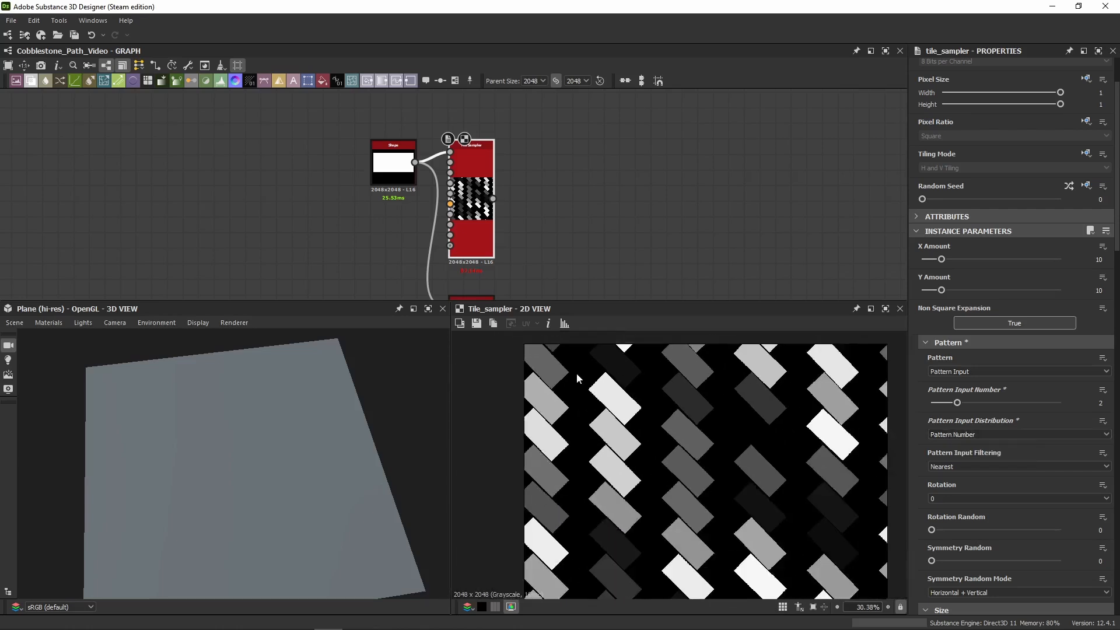
Step: Compare tile edges with Pattern Input Filtering set to Bilinear + Mipmaps, and set it back to Nearest
scroll(454, 164, up, 4)
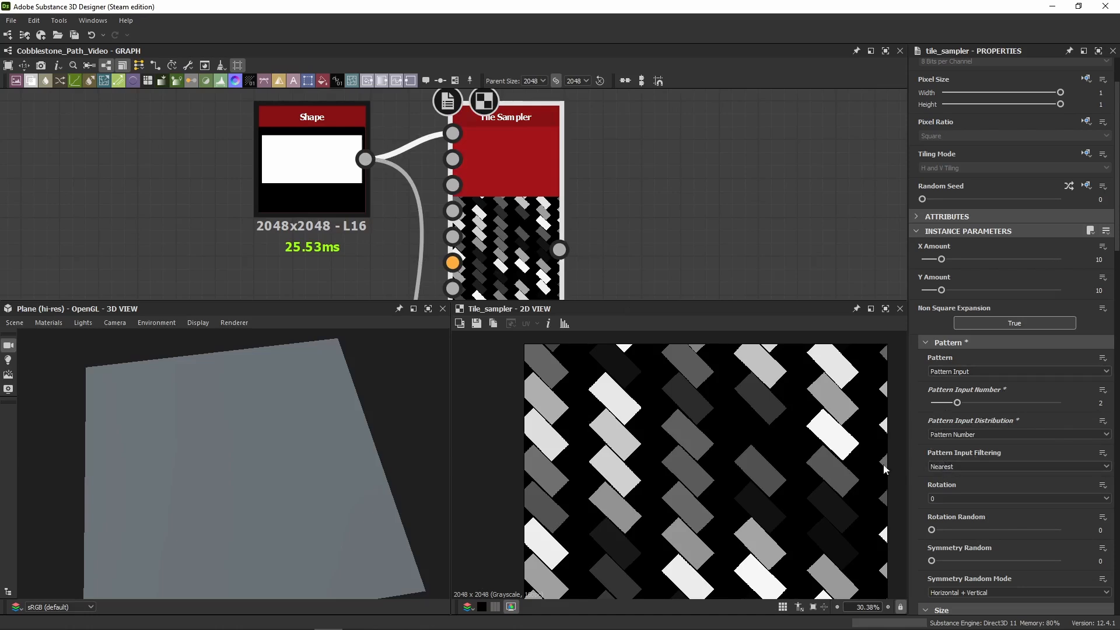
scroll(541, 446, up, 8)
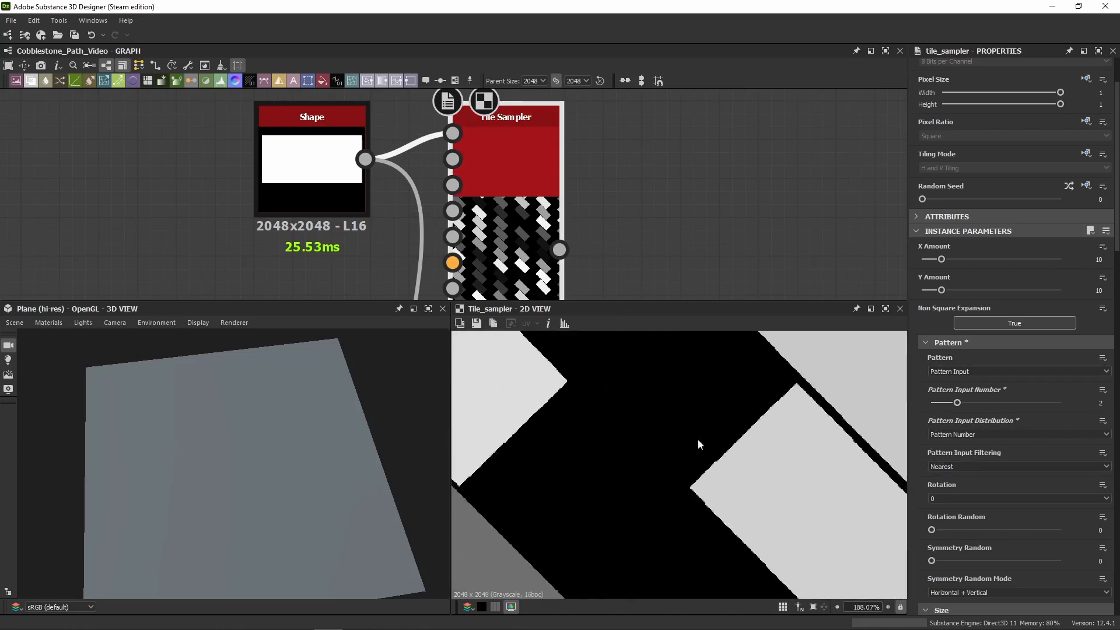
middle_drag(698, 440, 806, 497)
click(961, 467)
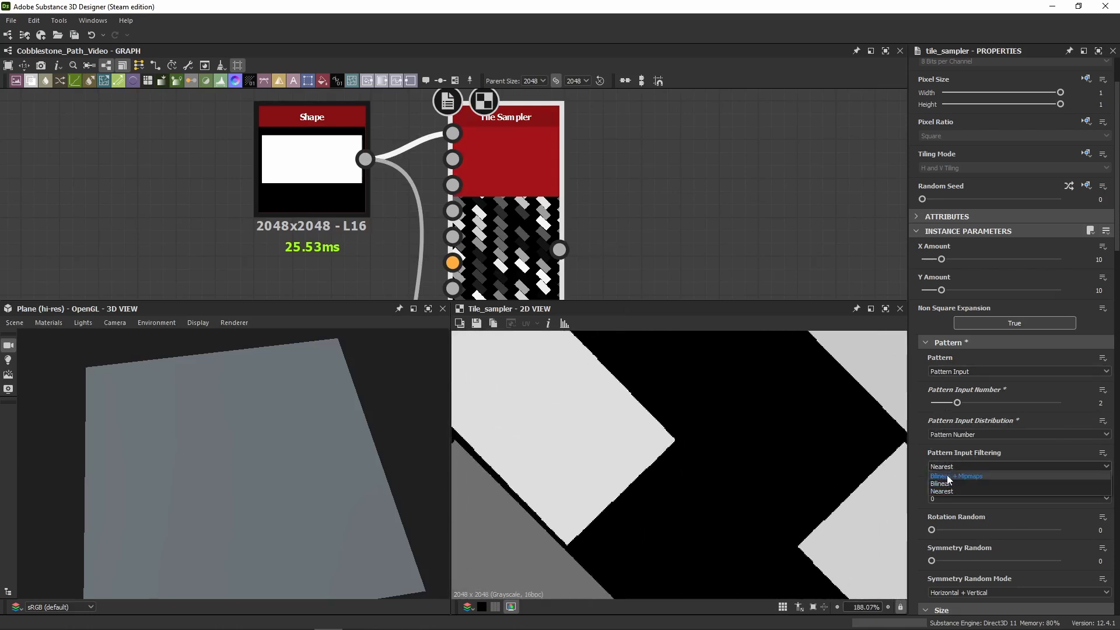
click(948, 476)
scroll(656, 449, up, 10)
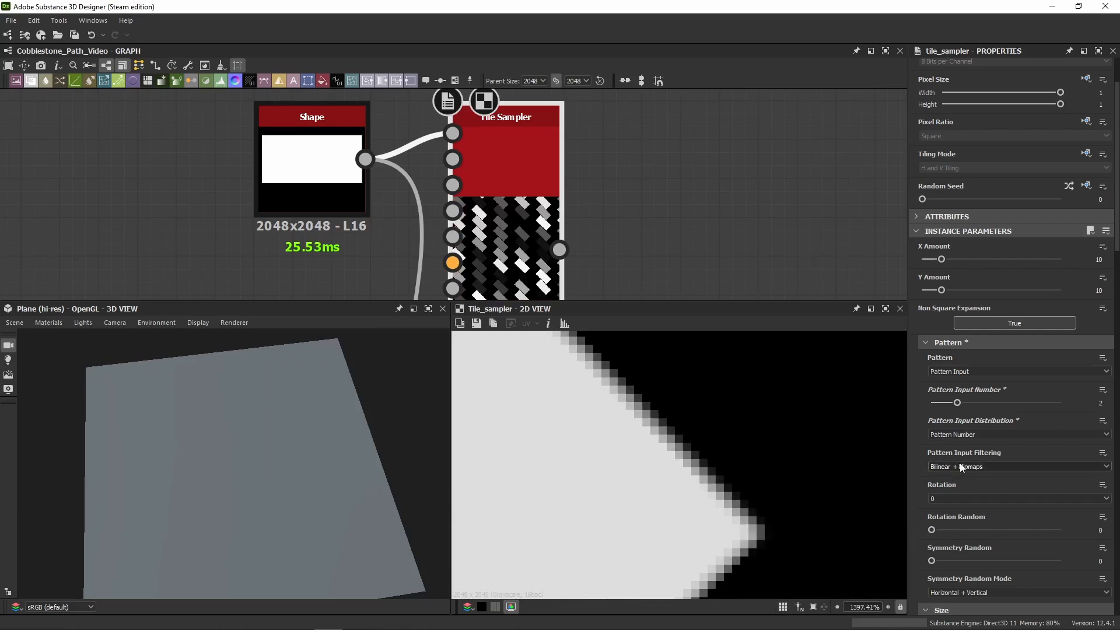
click(941, 471)
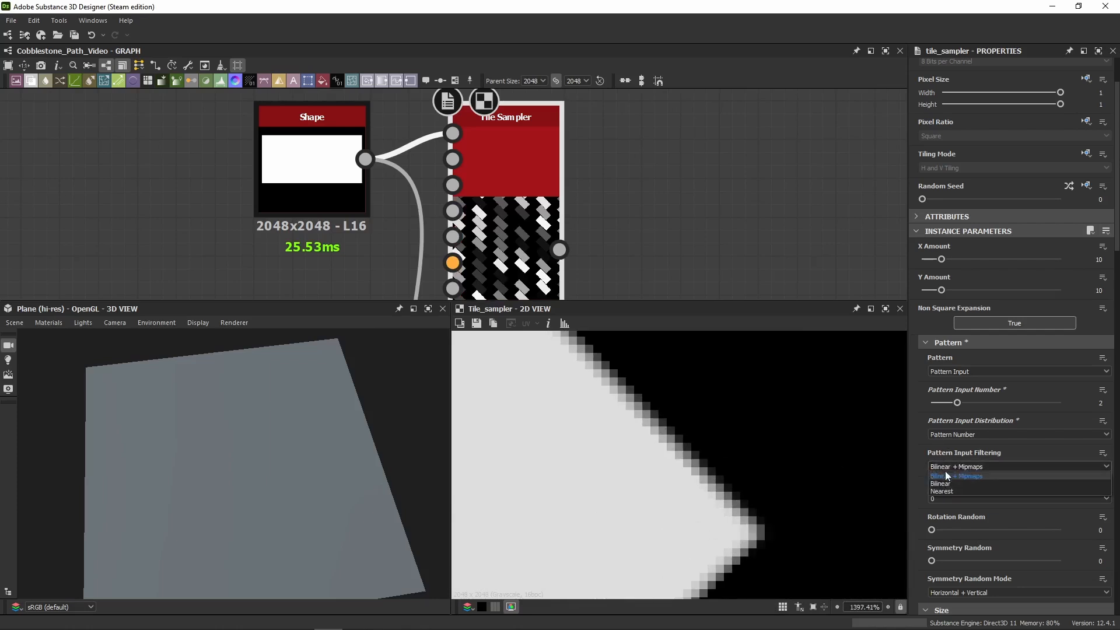
click(943, 491)
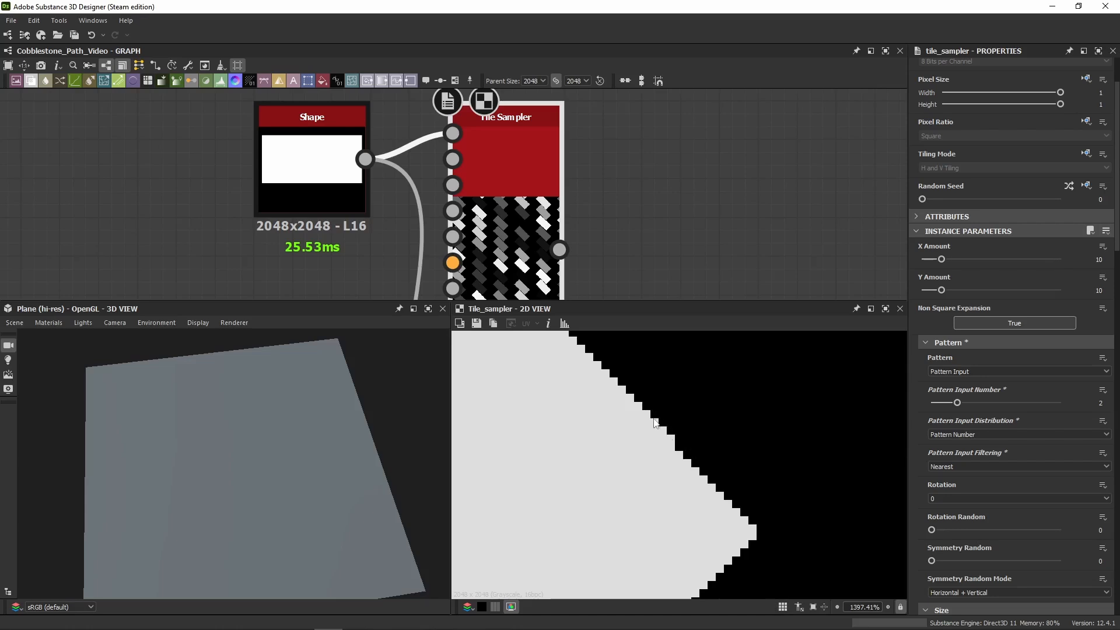
scroll(701, 493, down, 13)
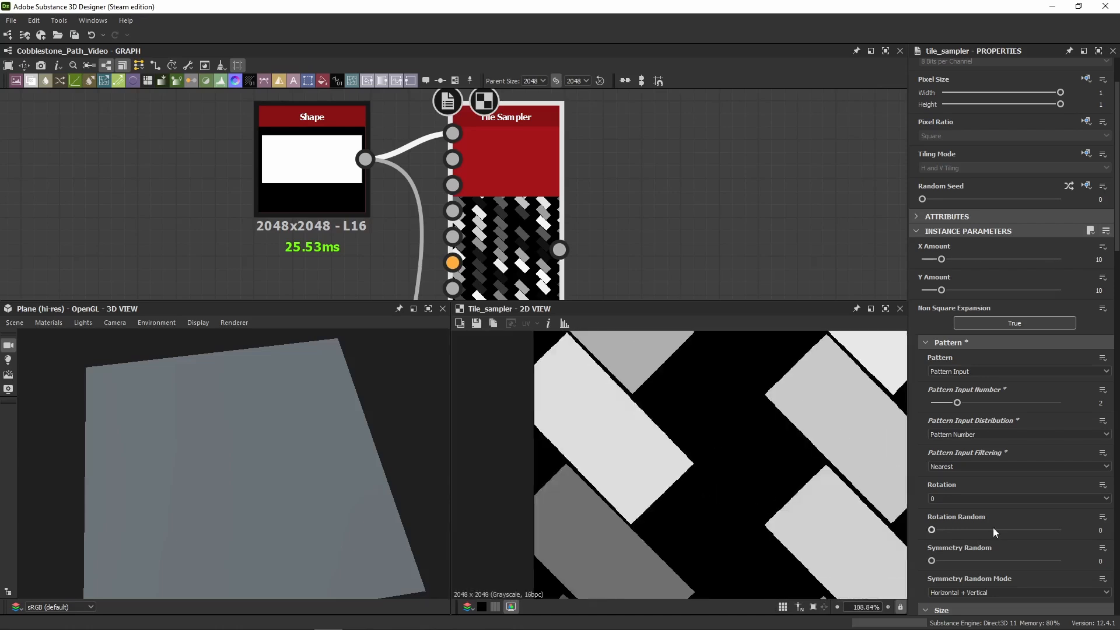
Step: Set the upper Tile Sampler's Position Random to 0.005 and its Offset Type to vertical quincux
scroll(918, 403, down, 6)
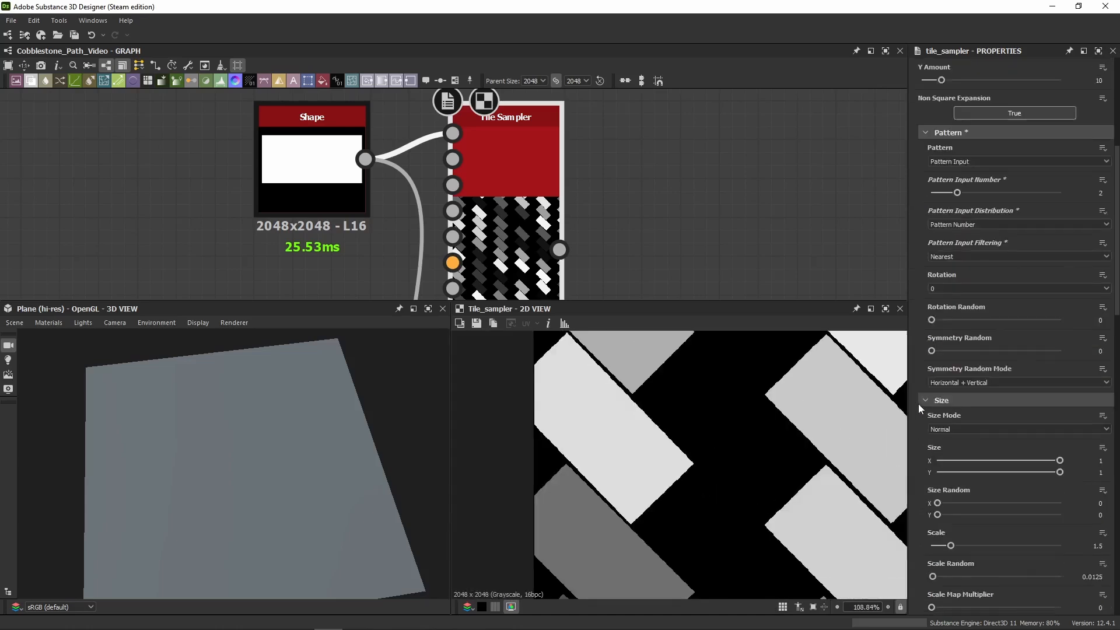
scroll(918, 403, down, 4)
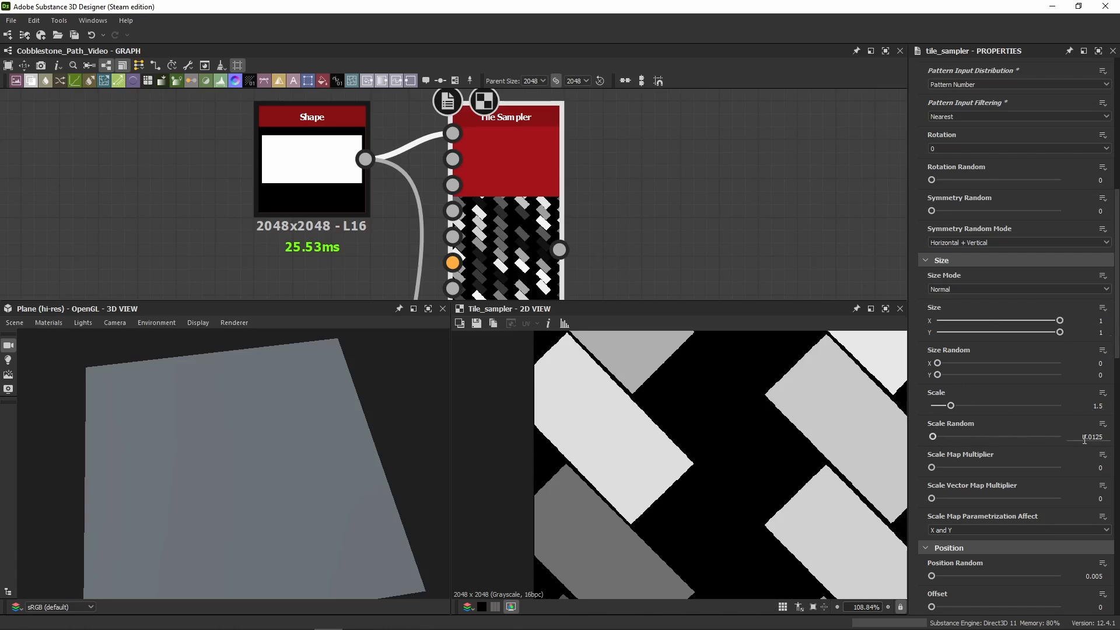
scroll(928, 516, down, 7)
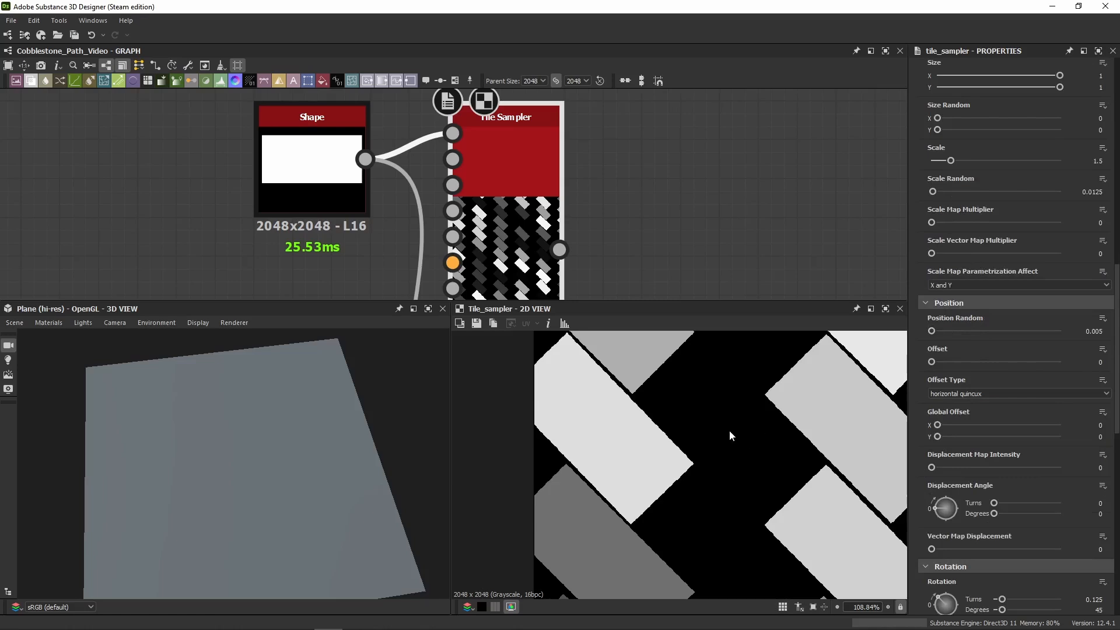
click(1082, 331)
scroll(695, 468, up, 1)
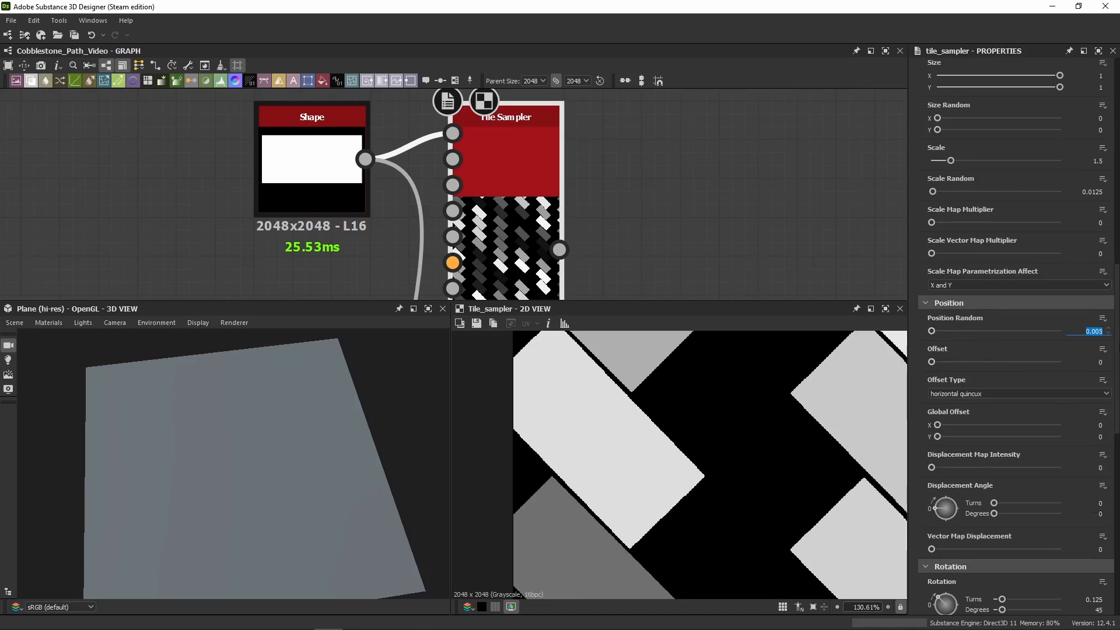
text(0)
key(Return)
scroll(707, 412, down, 2)
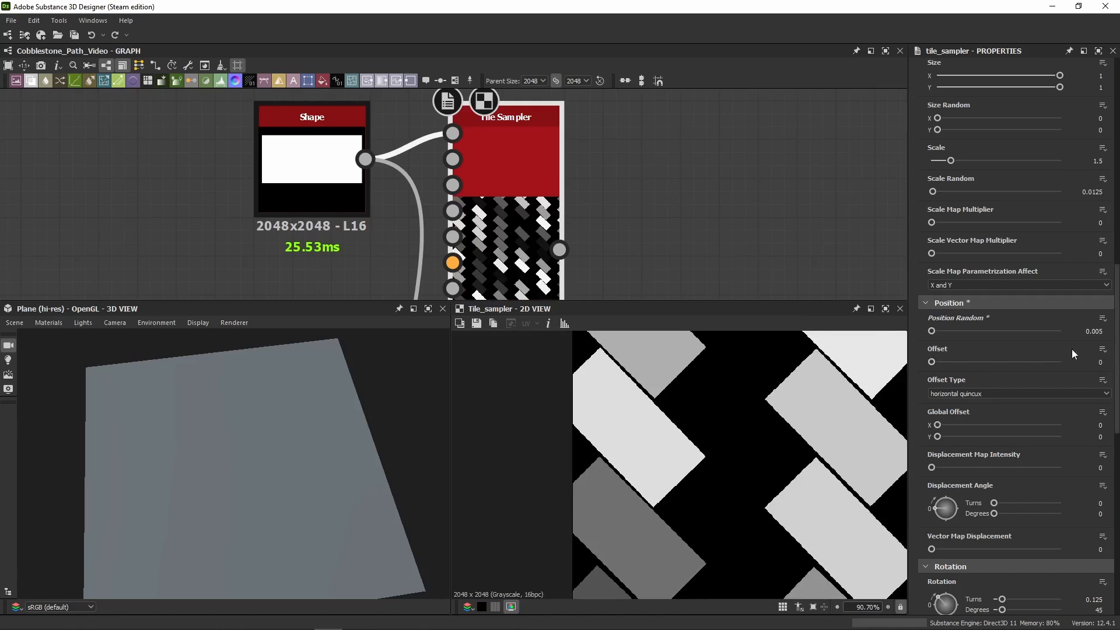
click(960, 394)
click(1009, 401)
Step: Review the upper Tile Sampler's remaining Position parameters and its Rotation and Color parameters
scroll(1023, 386, down, 5)
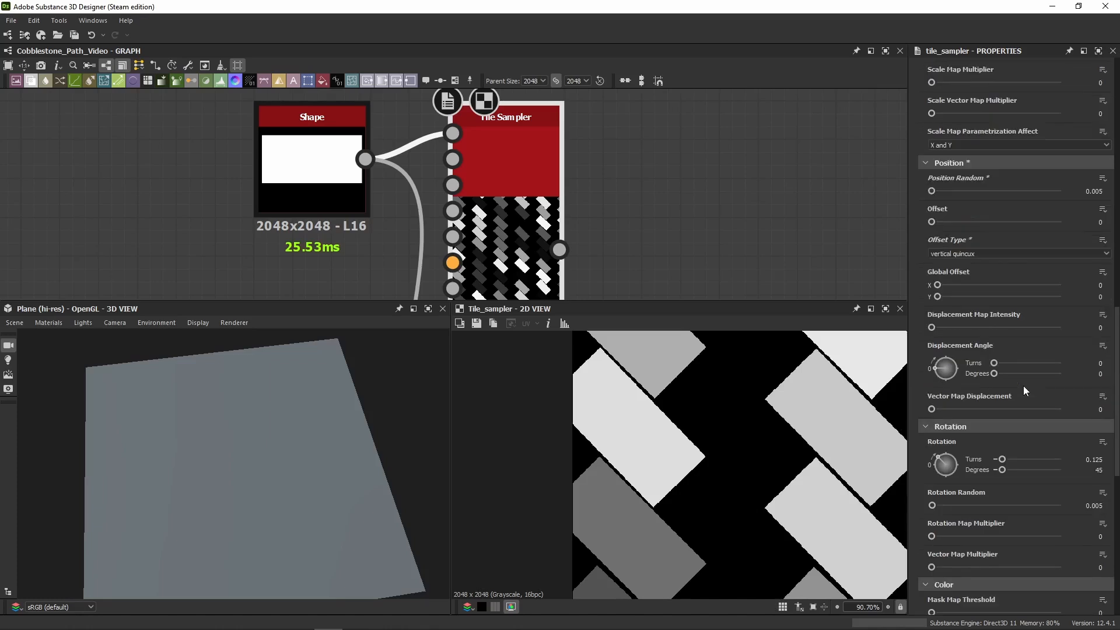
scroll(1023, 386, down, 1)
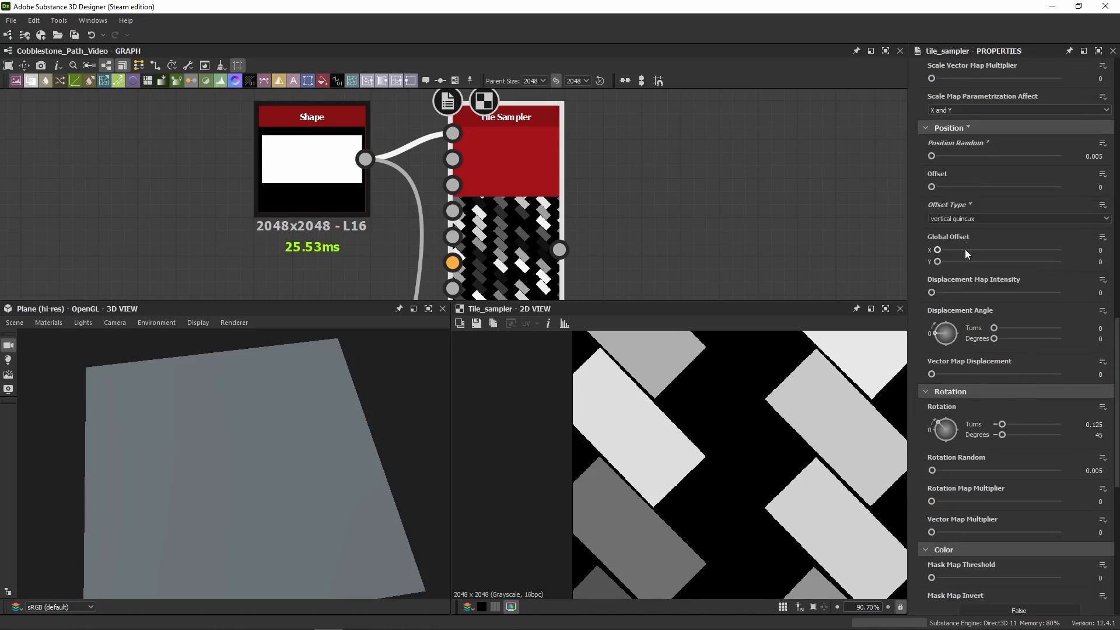
scroll(964, 250, down, 1)
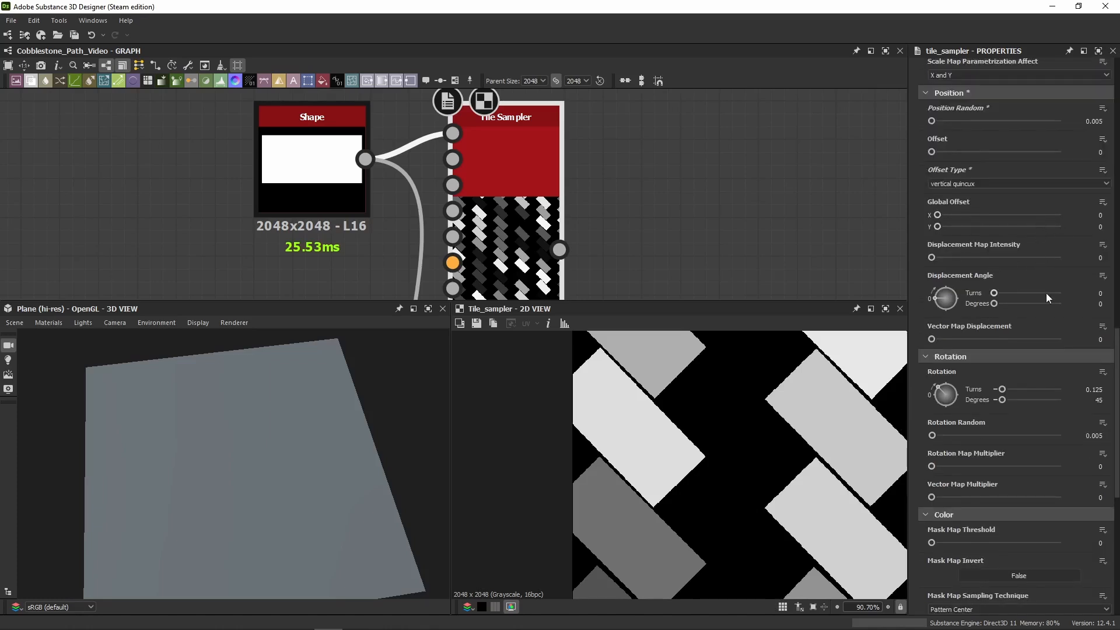
scroll(1045, 292, down, 2)
scroll(1045, 292, up, 2)
scroll(1083, 214, down, 1)
scroll(1097, 214, down, 1)
scroll(1097, 216, up, 1)
scroll(1097, 216, down, 1)
scroll(1097, 216, up, 1)
scroll(920, 208, down, 2)
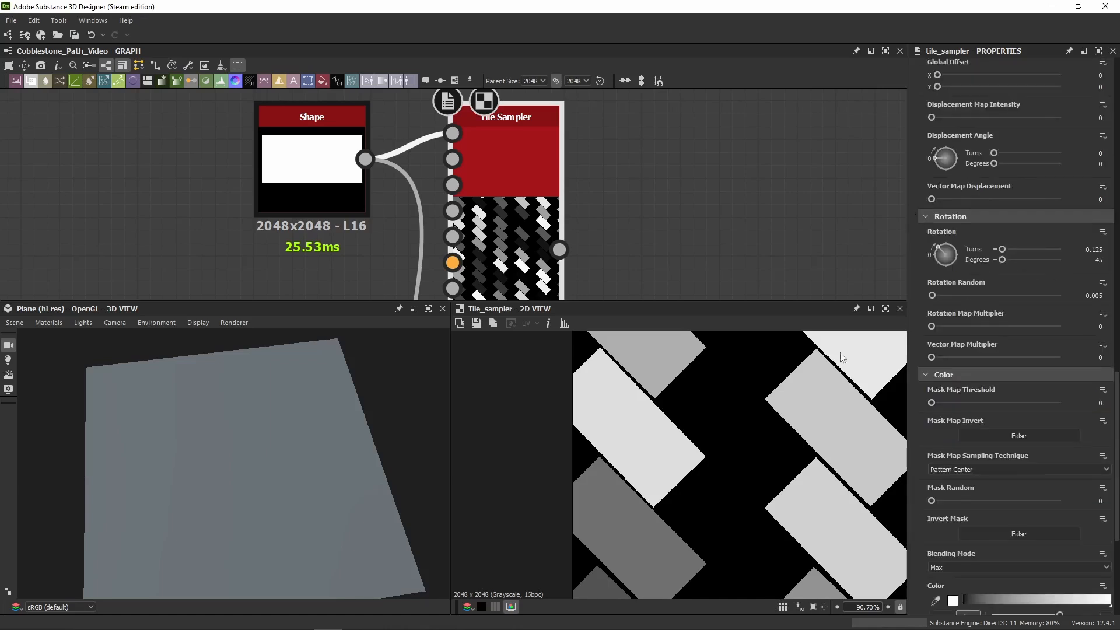
Step: Try a different Color Random on the upper Tile Sampler and set it back to 1
scroll(636, 430, down, 3)
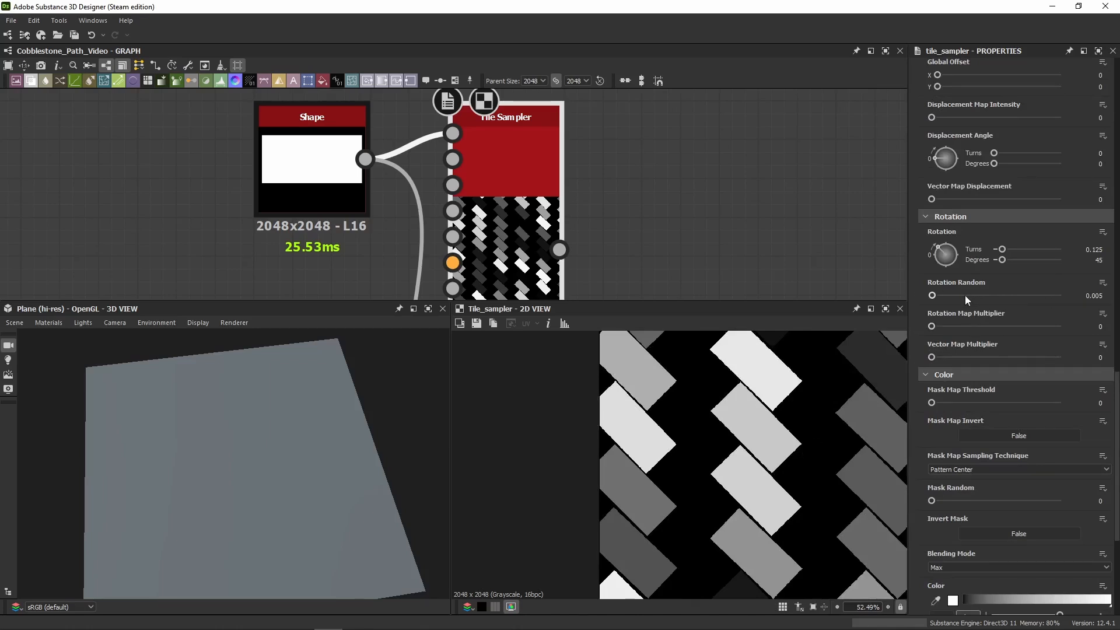
scroll(964, 295, down, 1)
scroll(923, 292, down, 4)
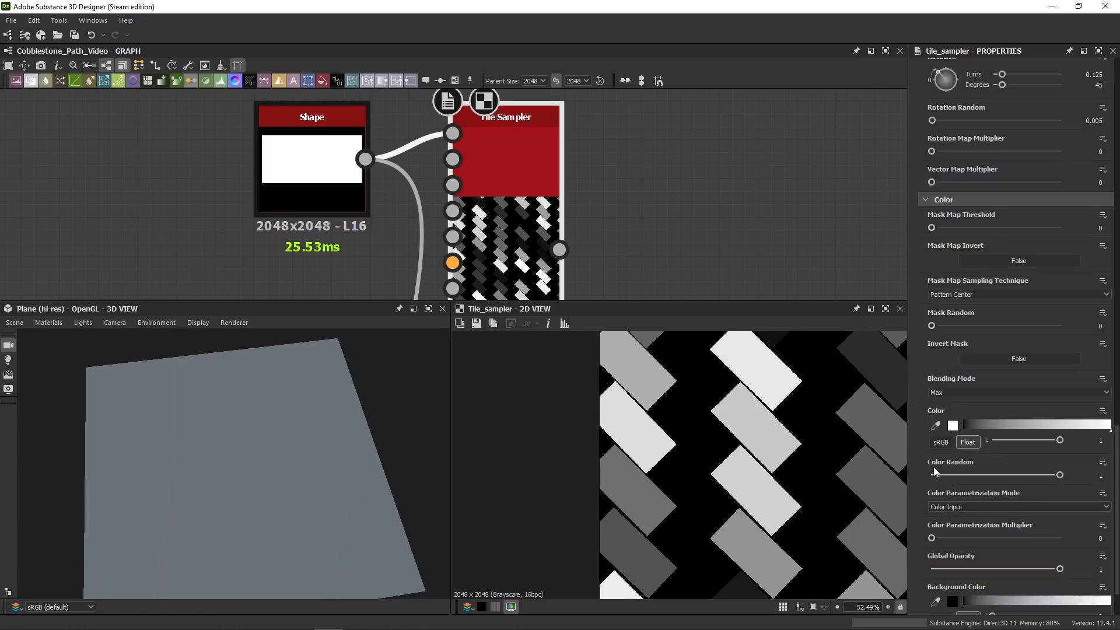
mouse_move(1042, 481)
mouse_down()
mouse_move(887, 490)
mouse_move(1060, 475)
mouse_up()
scroll(887, 490, down, 3)
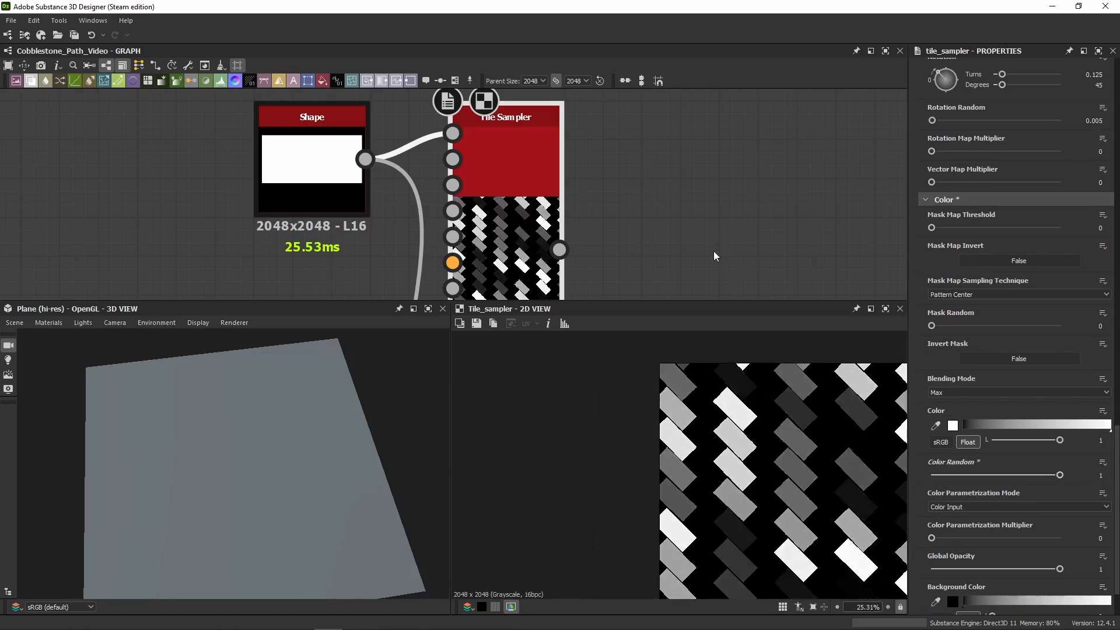
Step: Review the lower Tile Sampler's amount, Pattern, Size, Scale and Position parameters and compare them with the upper Tile Sampler
middle_drag(715, 255, 722, 131)
scroll(627, 273, down, 3)
middle_drag(627, 121, 607, 136)
scroll(627, 270, down, 1)
click(564, 225)
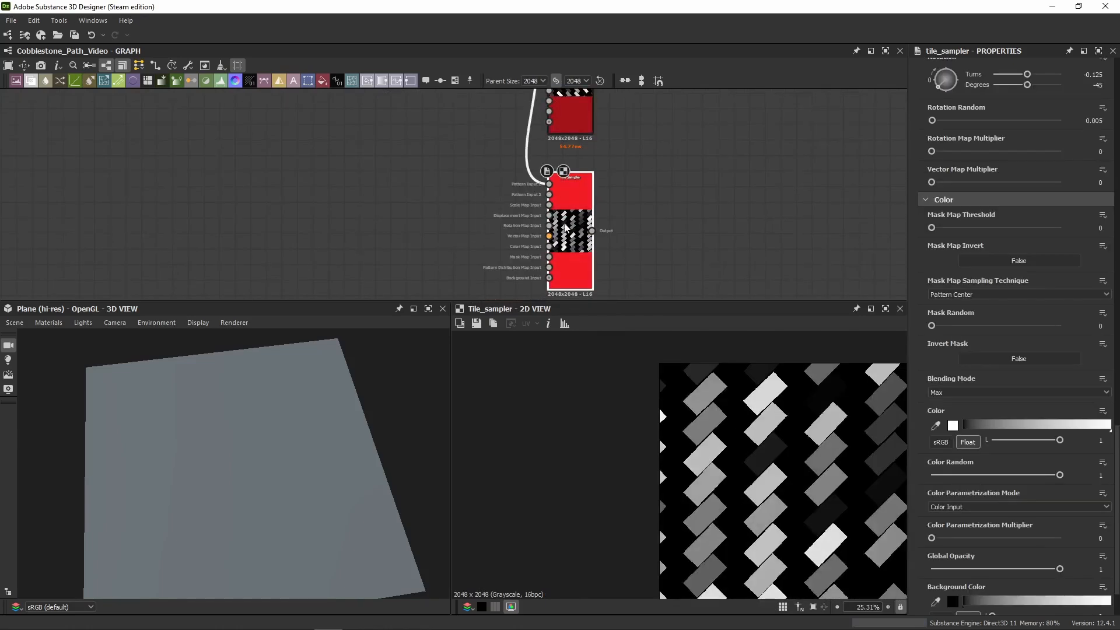
scroll(921, 271, down, 5)
scroll(920, 272, up, 10)
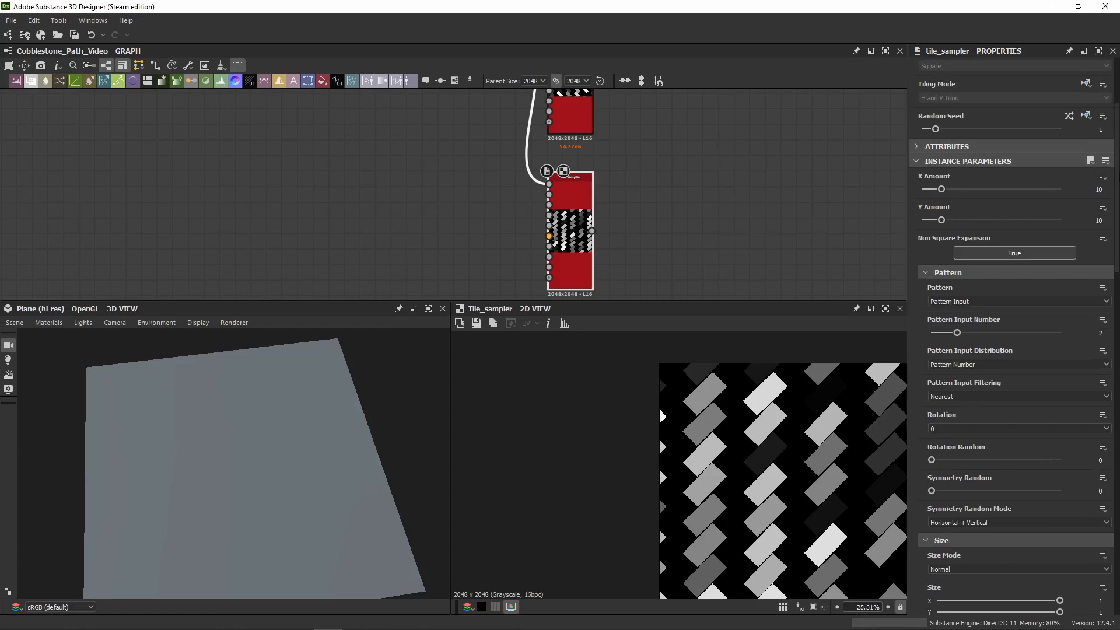
scroll(922, 338, down, 1)
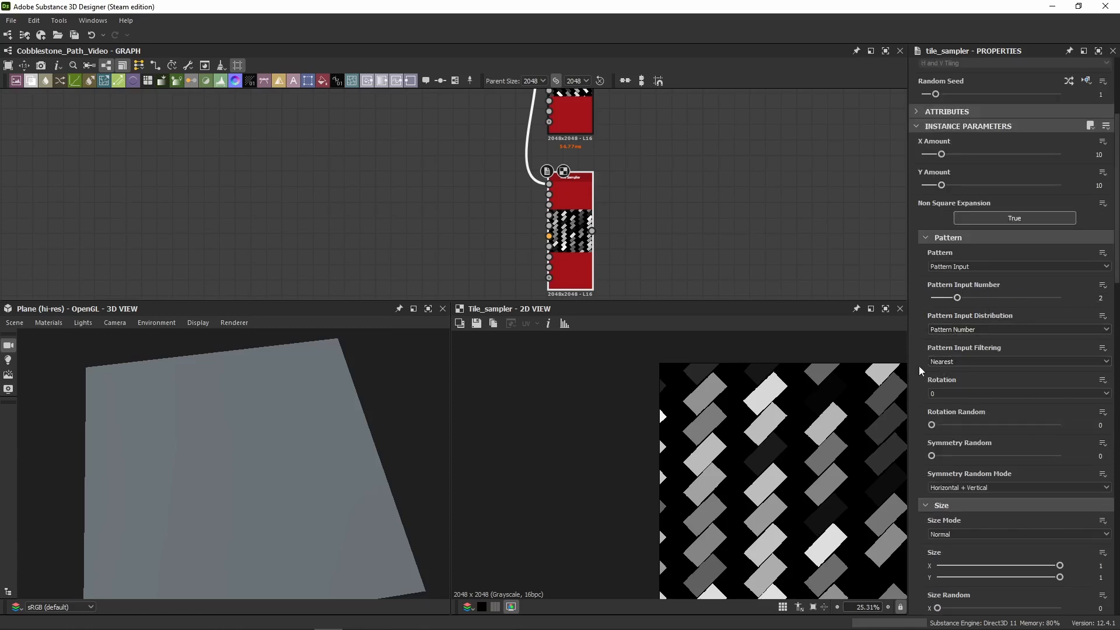
scroll(920, 368, down, 8)
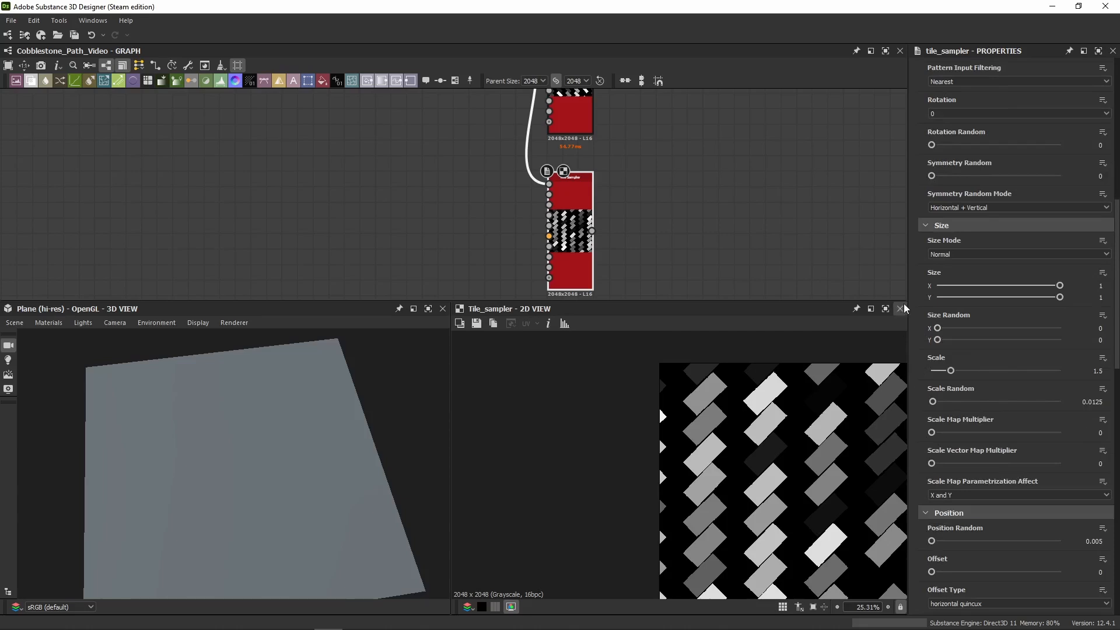
scroll(914, 304, down, 4)
scroll(914, 303, down, 5)
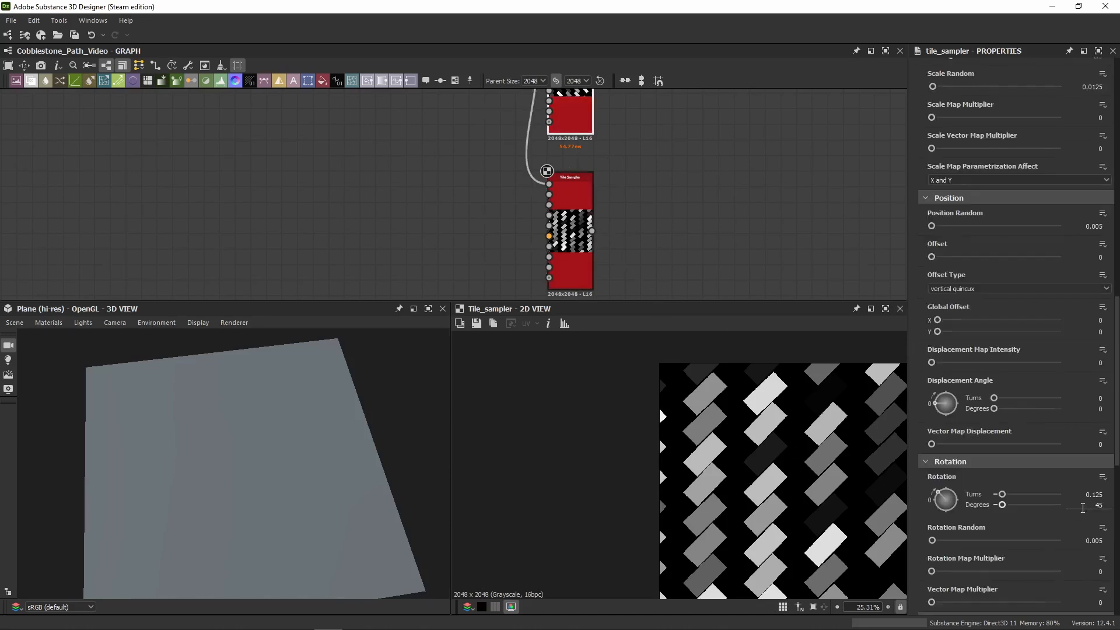
Step: Examine the lower Tile Sampler's Offset Type, Global Offset, Rotation and Color parameters
click(580, 258)
scroll(991, 514, down, 3)
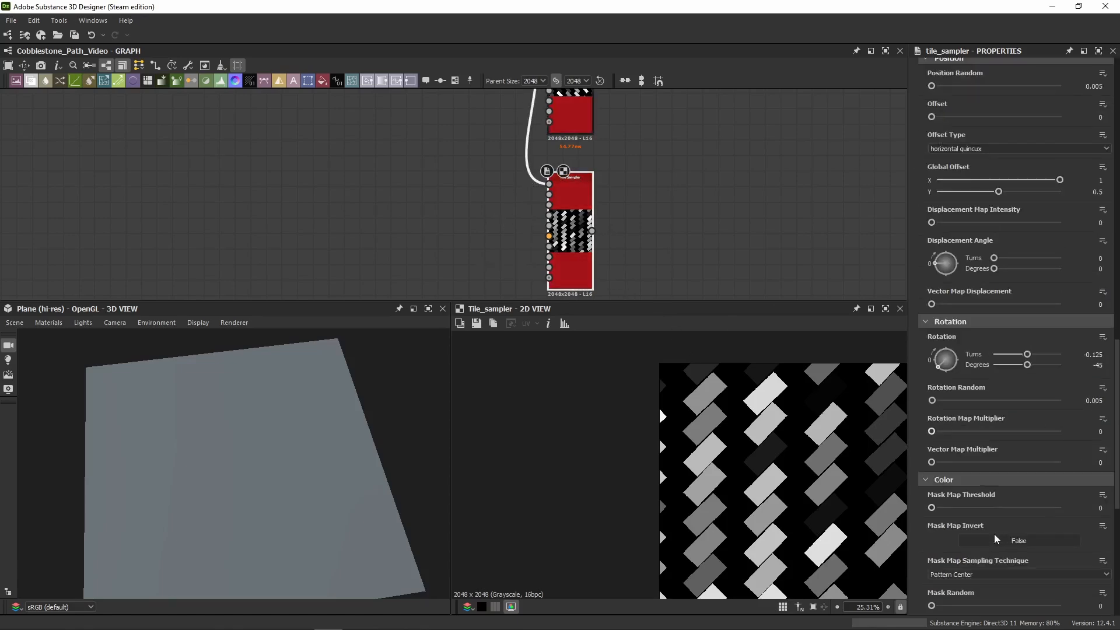
scroll(930, 471, down, 2)
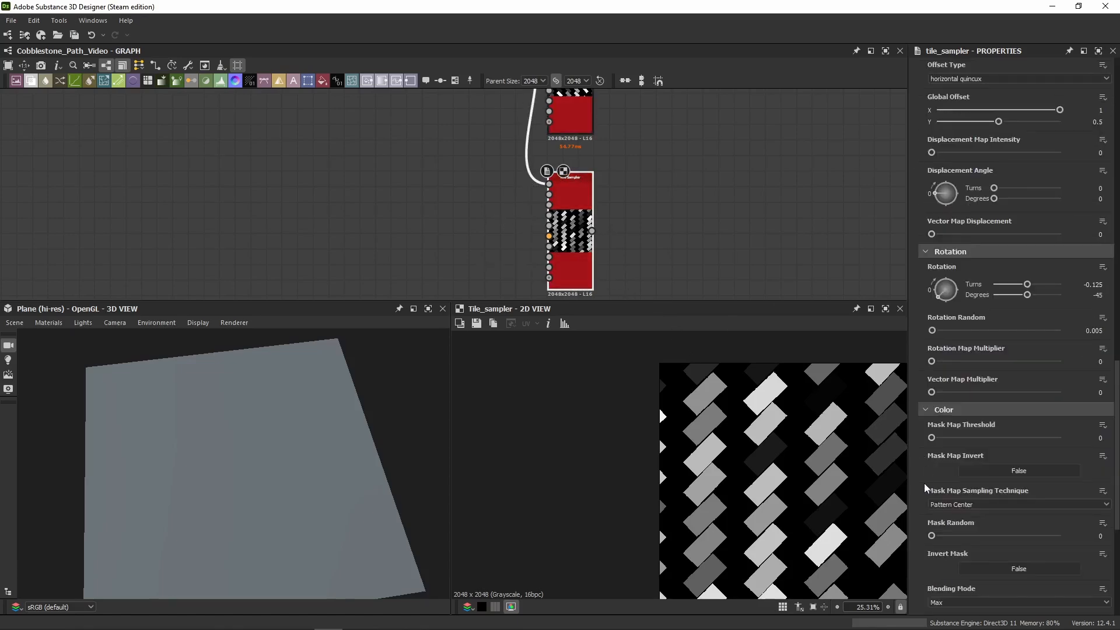
scroll(926, 489, down, 2)
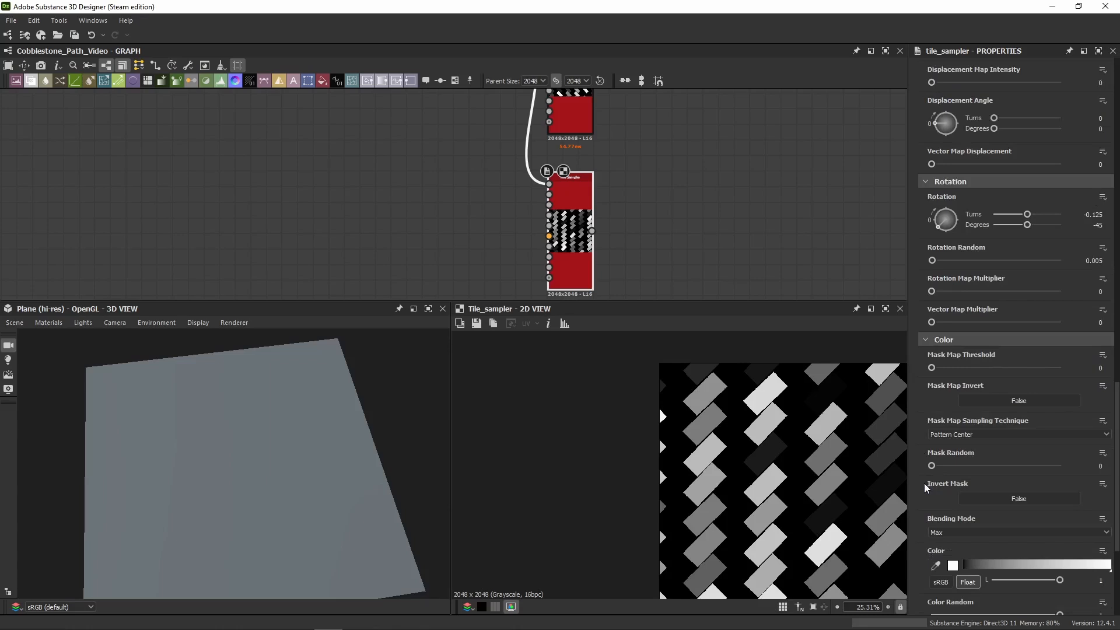
scroll(926, 488, down, 5)
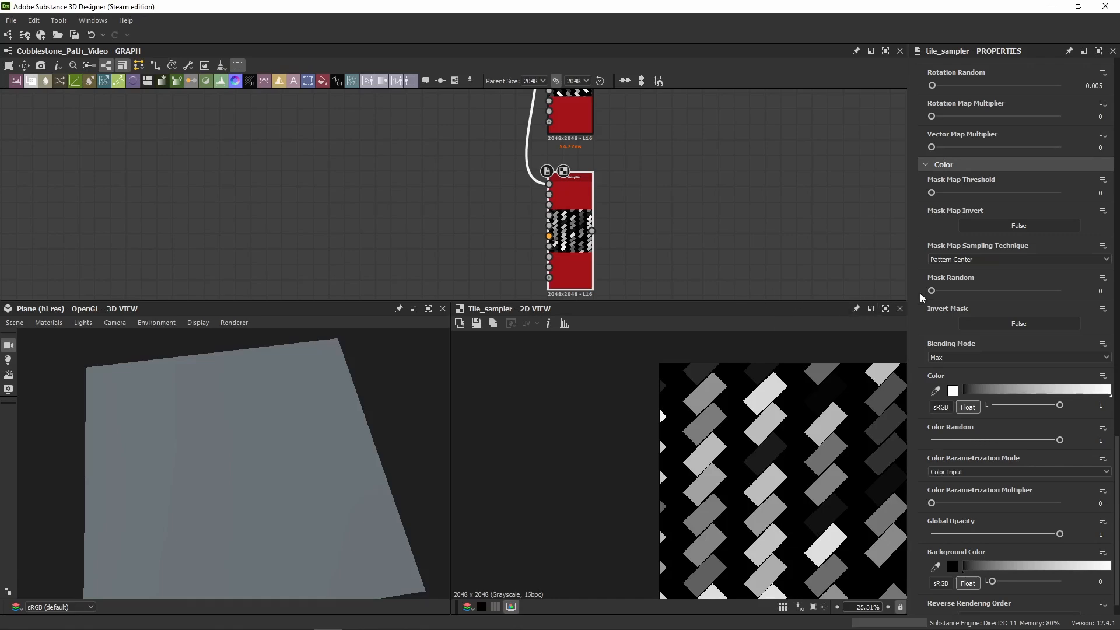
scroll(922, 305, down, 1)
scroll(921, 306, up, 20)
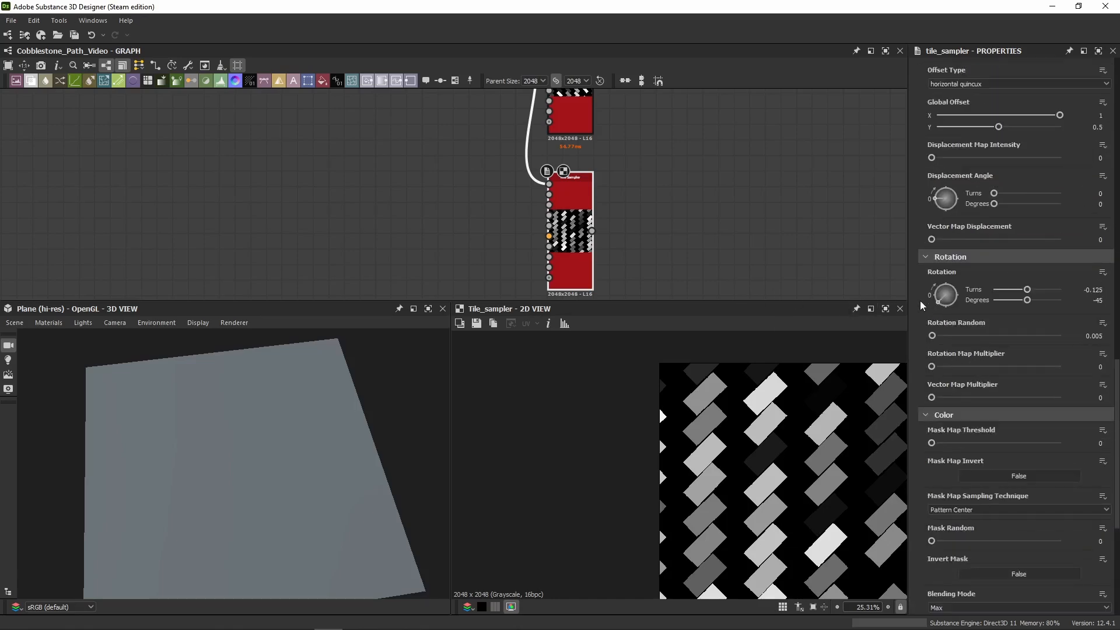
scroll(922, 306, up, 9)
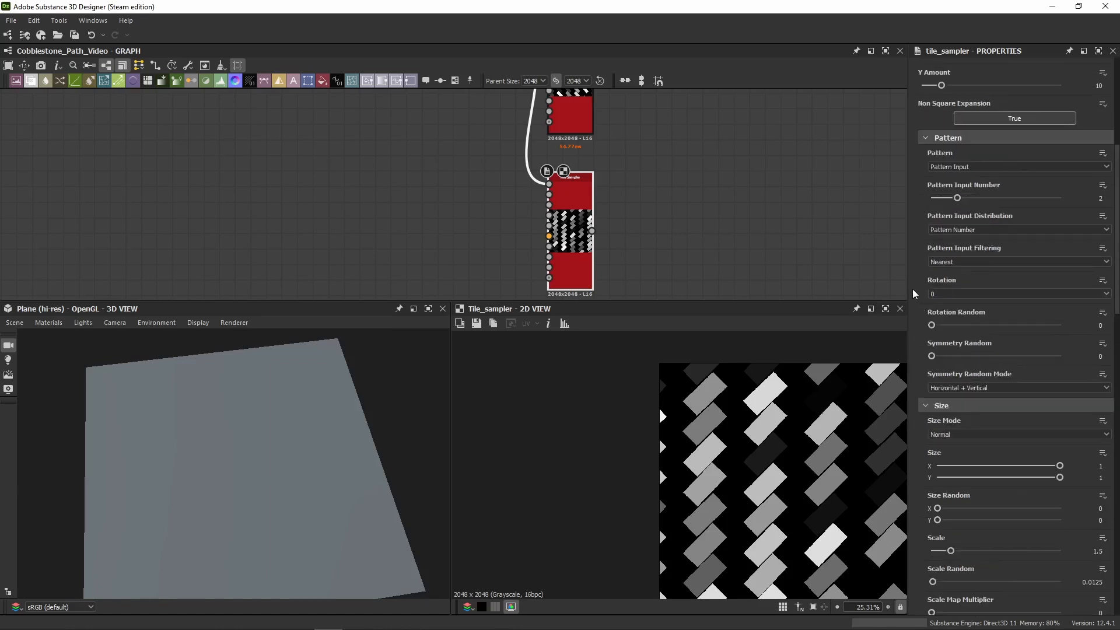
Step: Enlarge the graph area and compare the Random Seed values of the two Tile Samplers
scroll(821, 230, down, 5)
middle_drag(820, 230, 555, 225)
scroll(540, 208, up, 2)
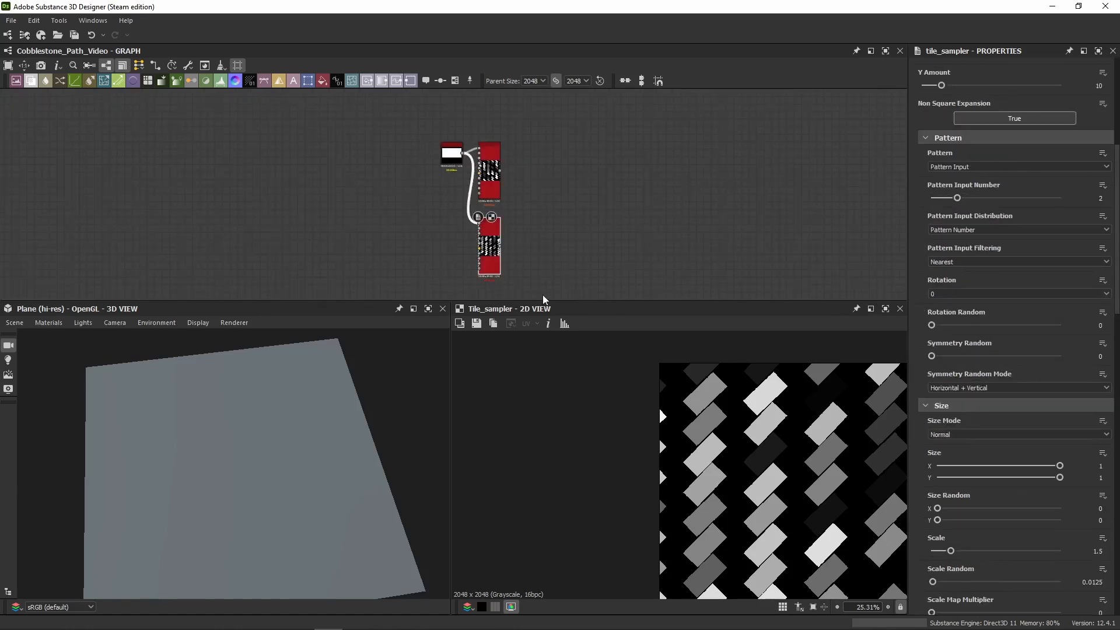
drag(553, 301, 553, 394)
scroll(567, 203, up, 2)
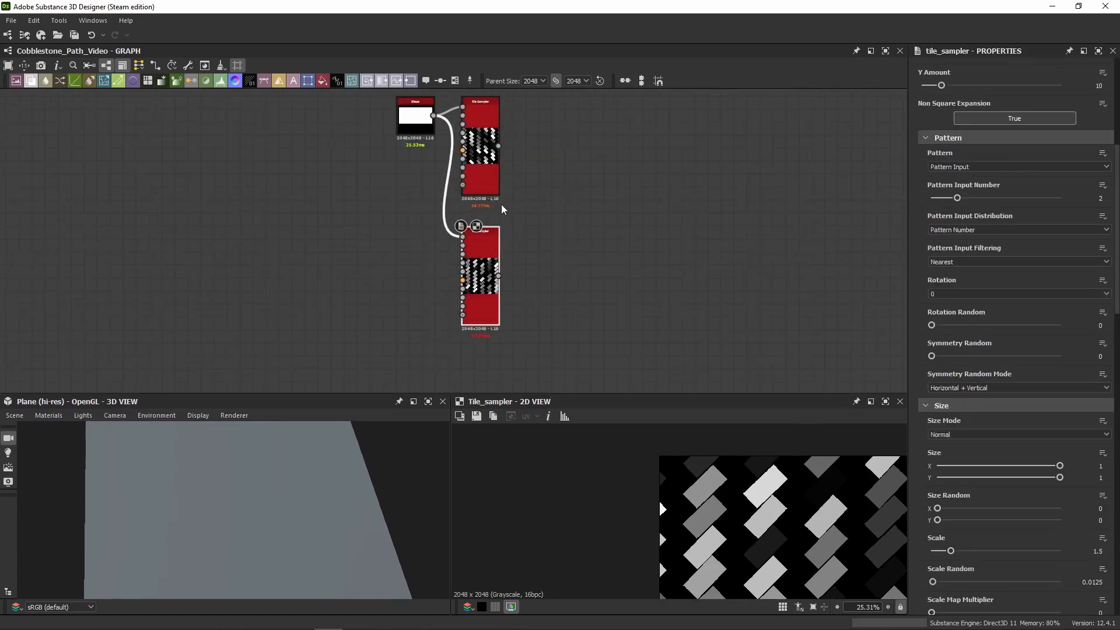
middle_drag(569, 203, 530, 255)
scroll(910, 245, up, 6)
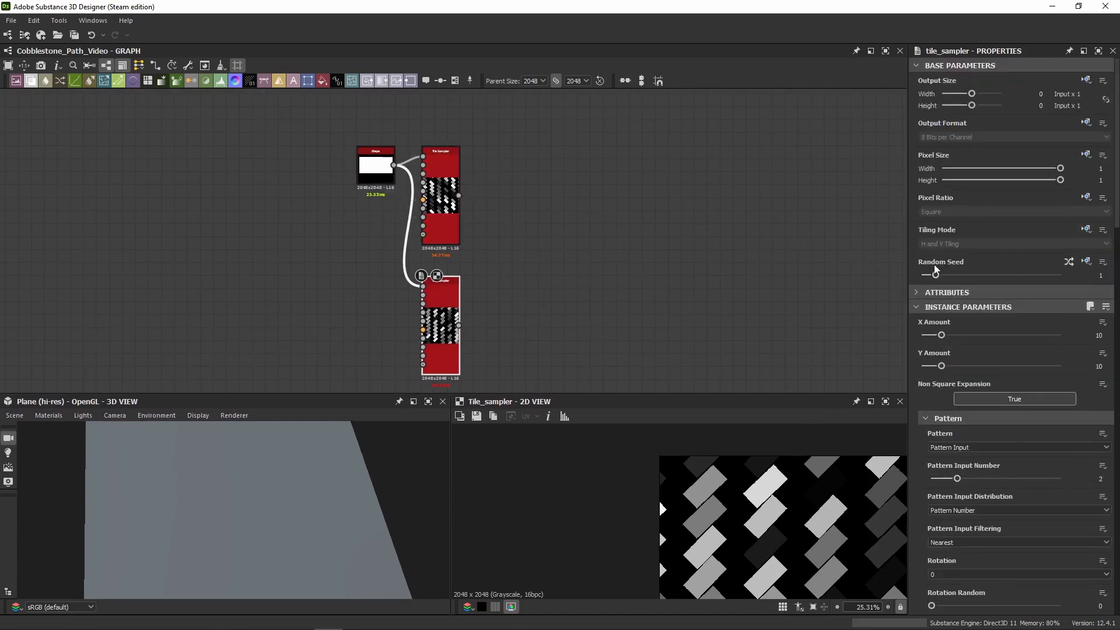
click(439, 228)
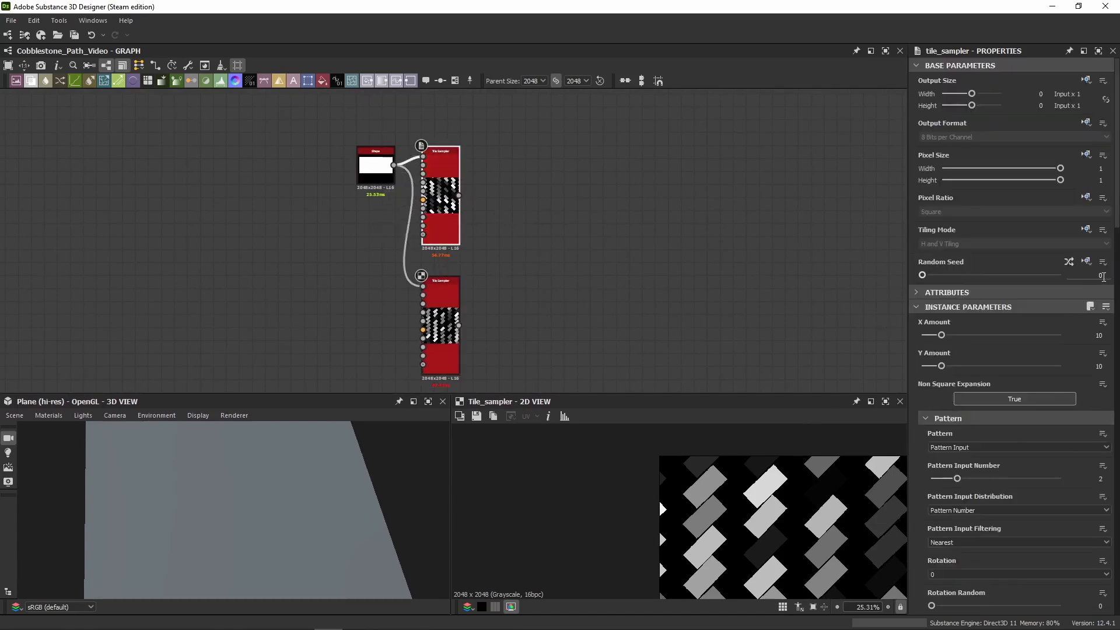
click(443, 310)
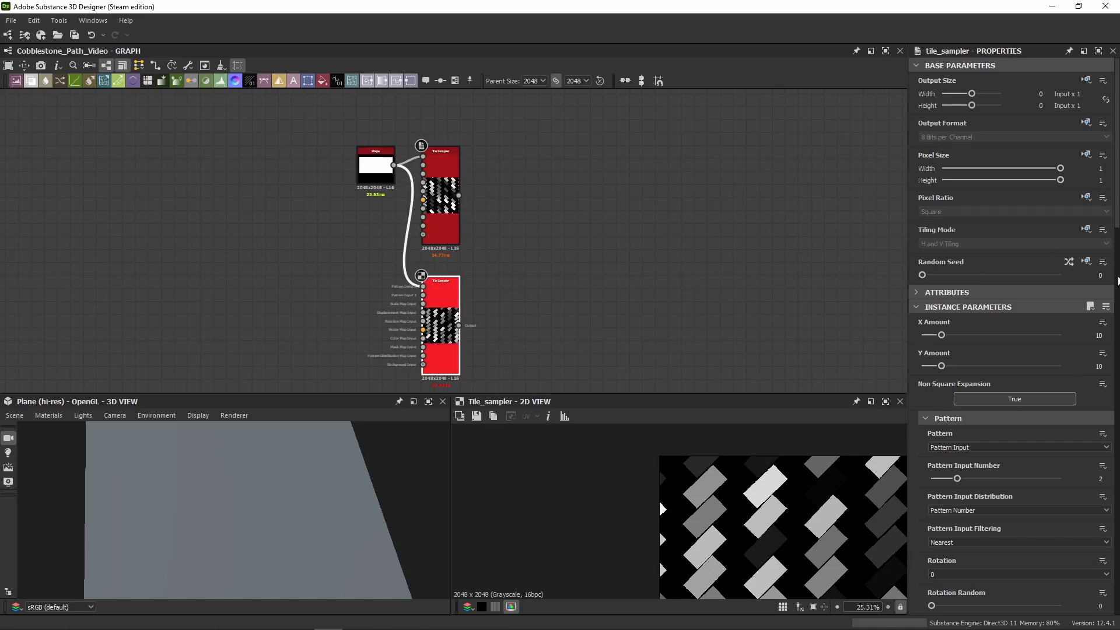
click(648, 285)
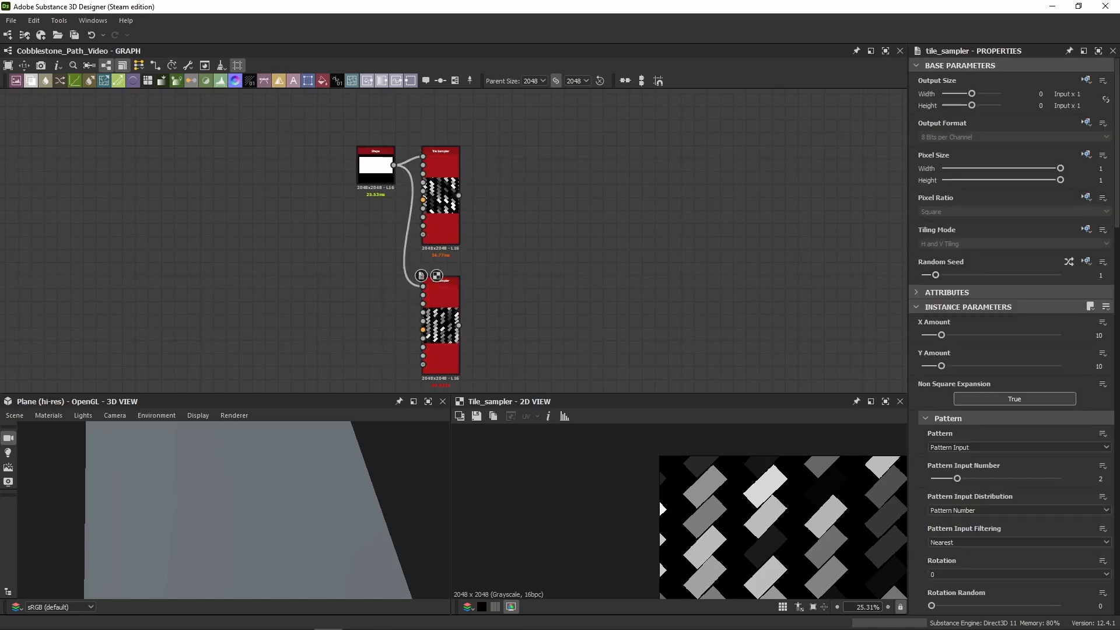
Step: Add a Blend node in Add (Linear Dodge) mode, with the upper Tile Sampler as background and the lower one as foreground
click(436, 276)
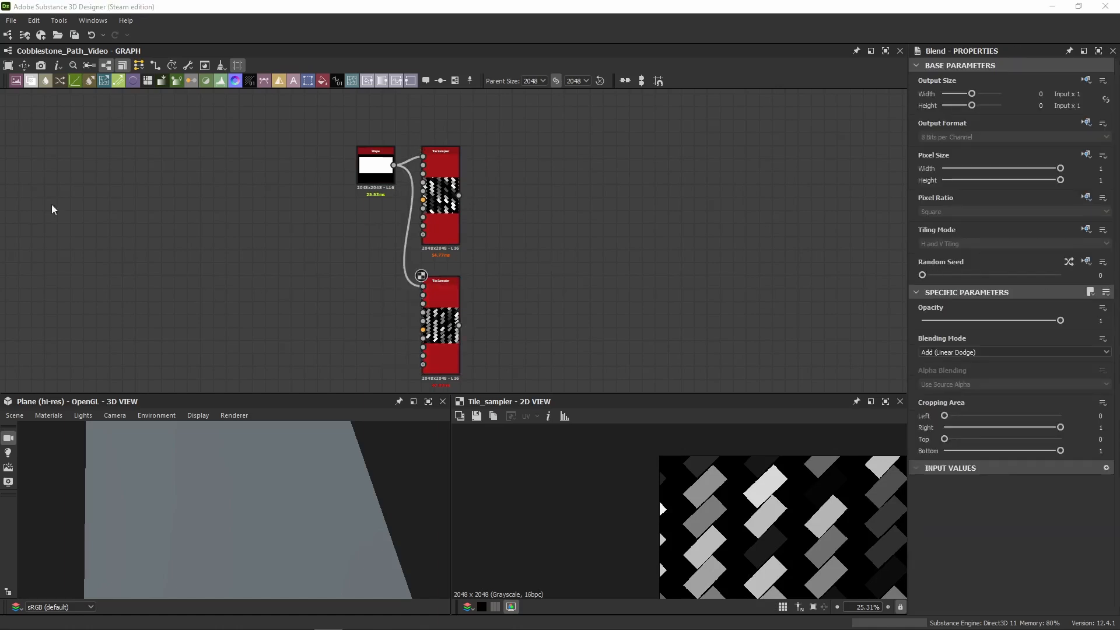
click(516, 169)
key(ctrl+v)
drag(468, 245, 520, 169)
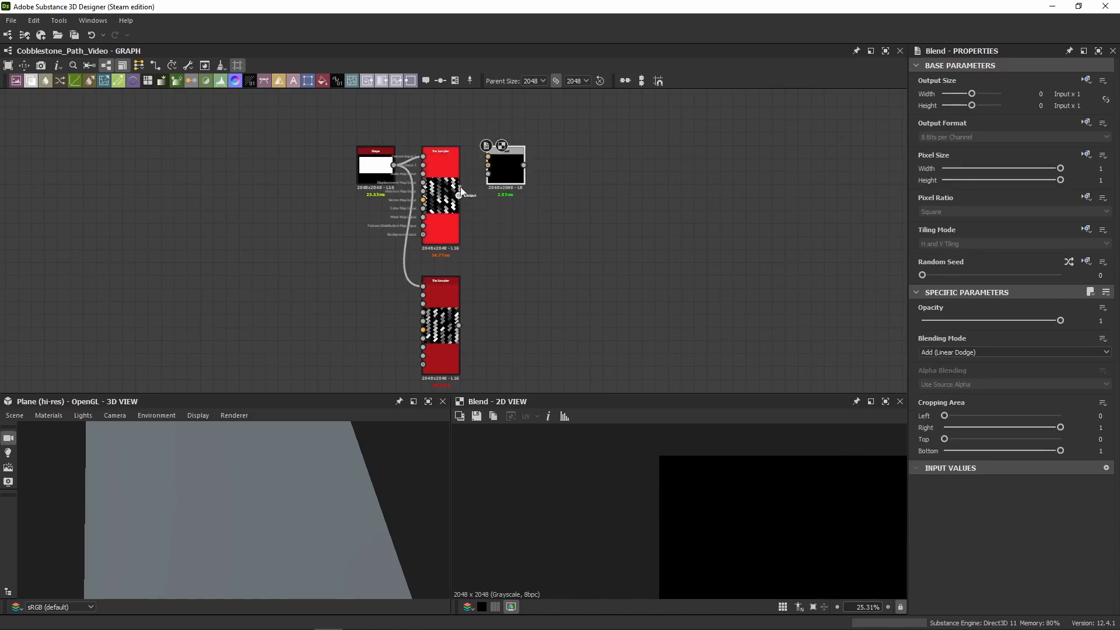
drag(460, 187, 488, 165)
drag(459, 325, 490, 158)
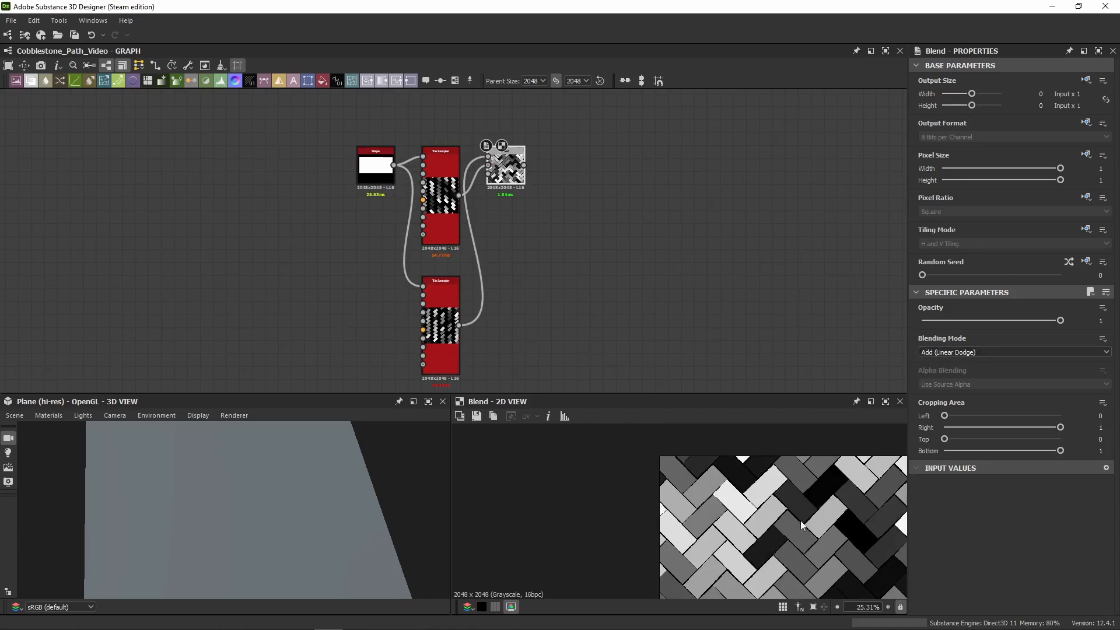
Step: Inspect the upper Tile Sampler's tiles up close, and display the Blend result in the 2D preview
scroll(800, 524, up, 5)
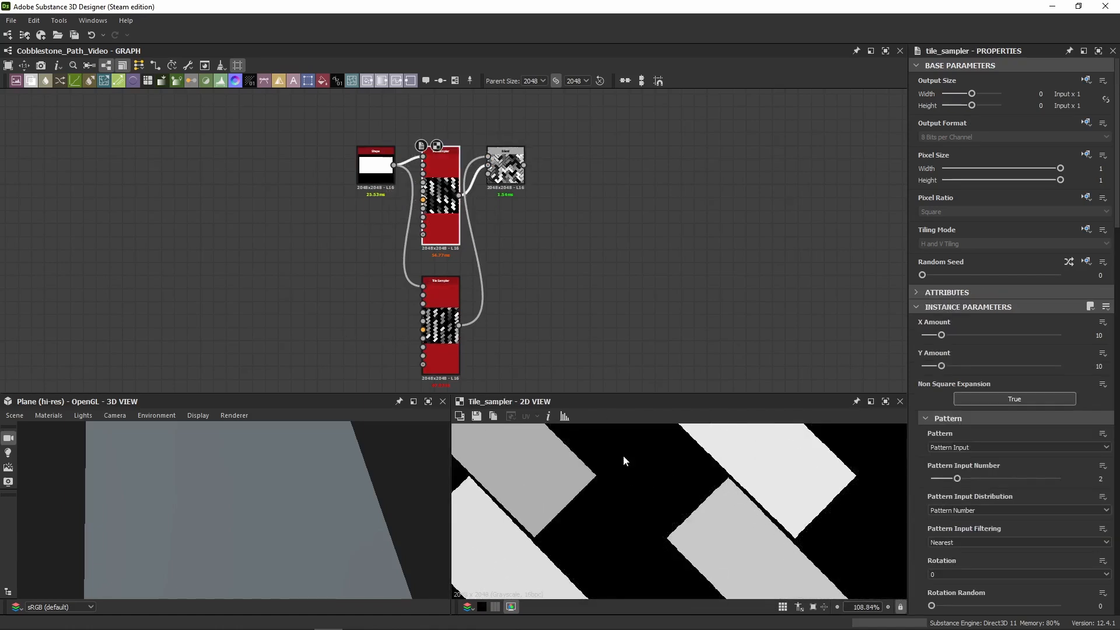
scroll(622, 459, down, 4)
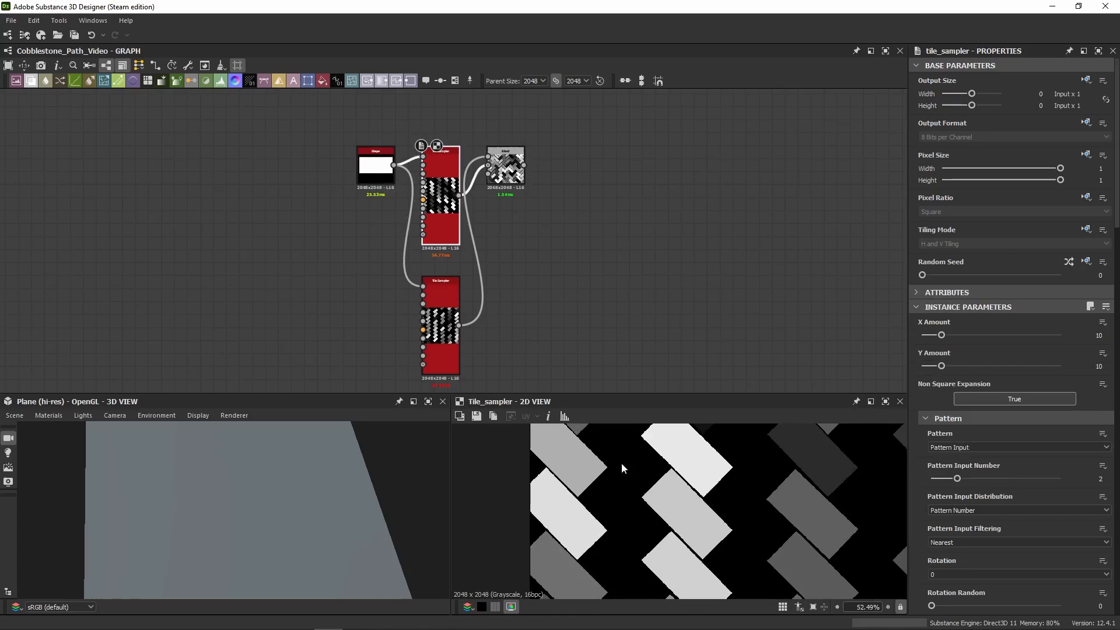
double_click(504, 164)
scroll(705, 463, down, 4)
key(f)
Step: Add an Auto Levels node after the Blend node and feed it the blended herringbone pattern
scroll(732, 477, up, 2)
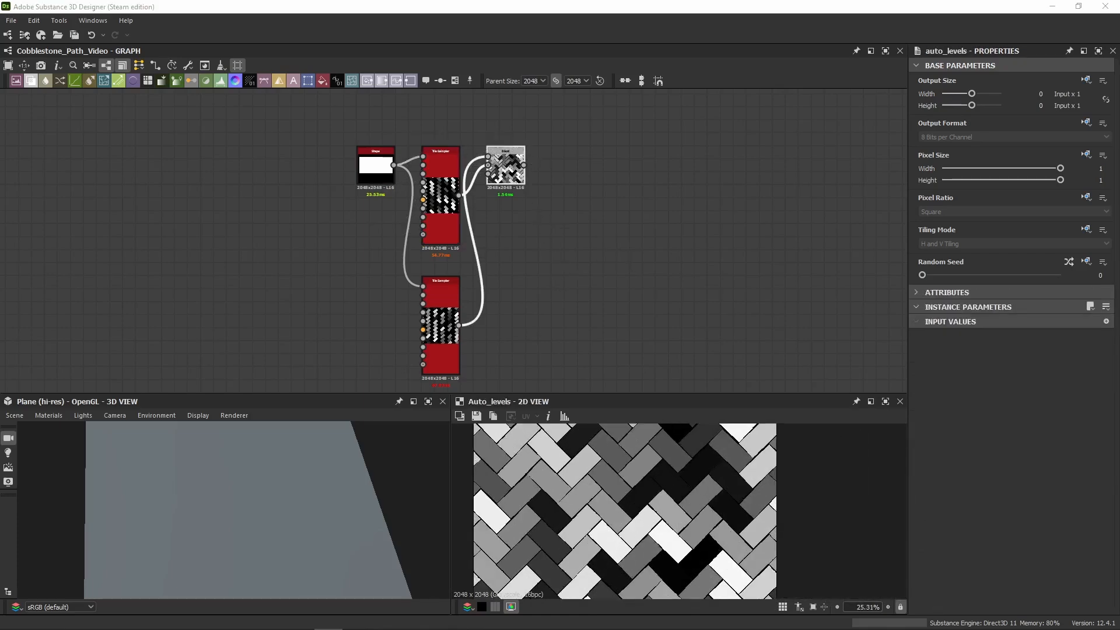
scroll(560, 166, up, 3)
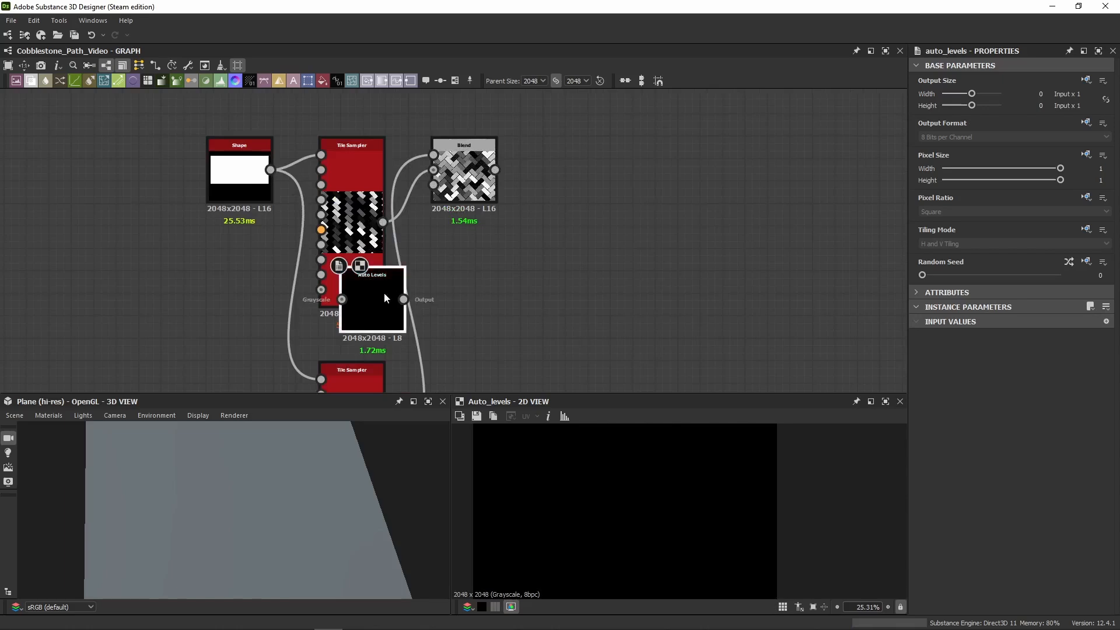
drag(384, 292, 494, 169)
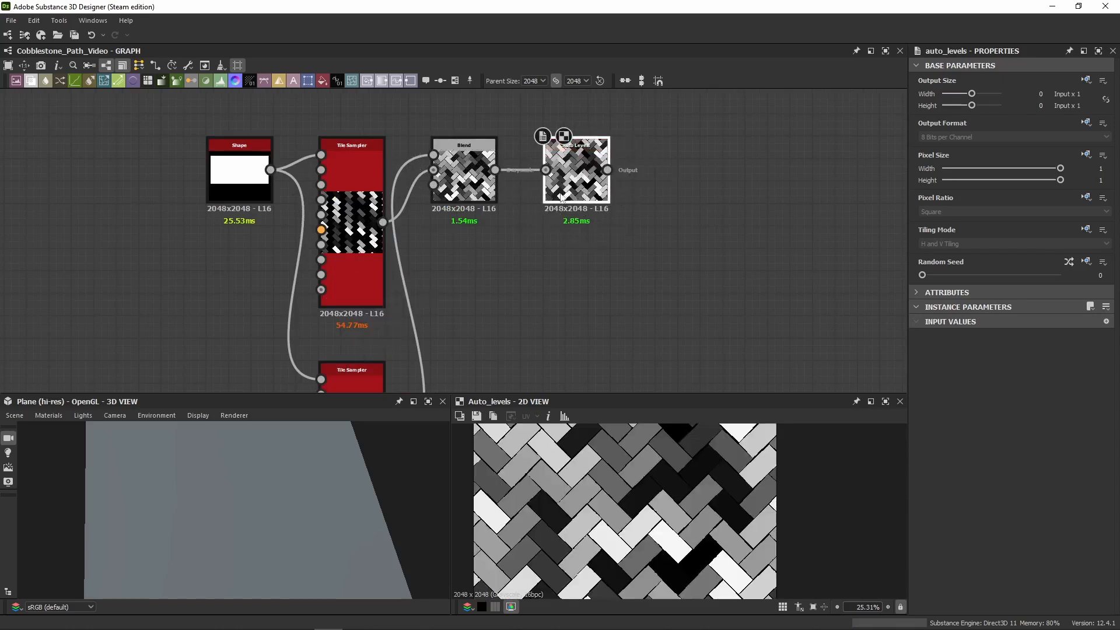
middle_drag(564, 196, 360, 208)
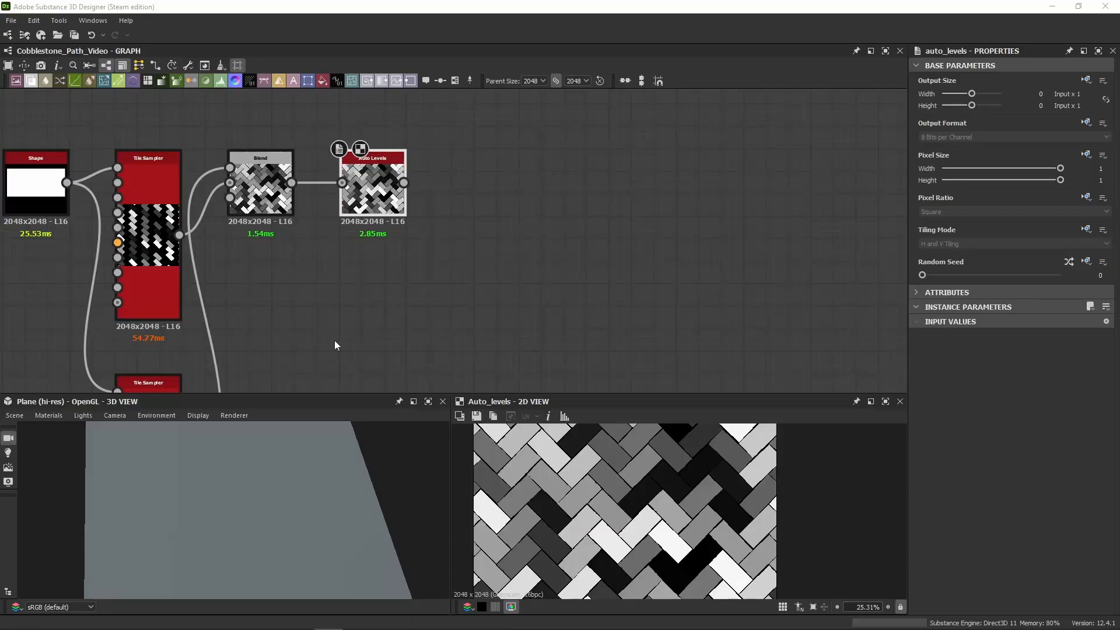
Step: Enlarge the 3D and 2D view area and fit the whole herringbone pattern in the 2D preview
middle_drag(357, 275, 510, 324)
scroll(510, 328, down, 2)
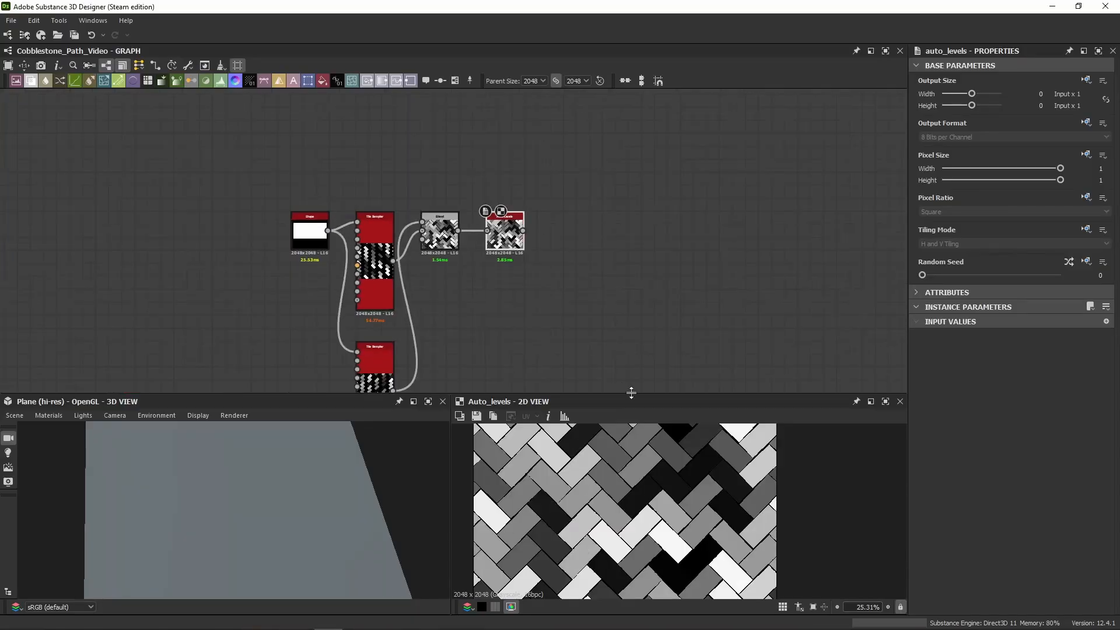
drag(610, 394, 605, 325)
scroll(477, 439, down, 1)
scroll(578, 472, down, 1)
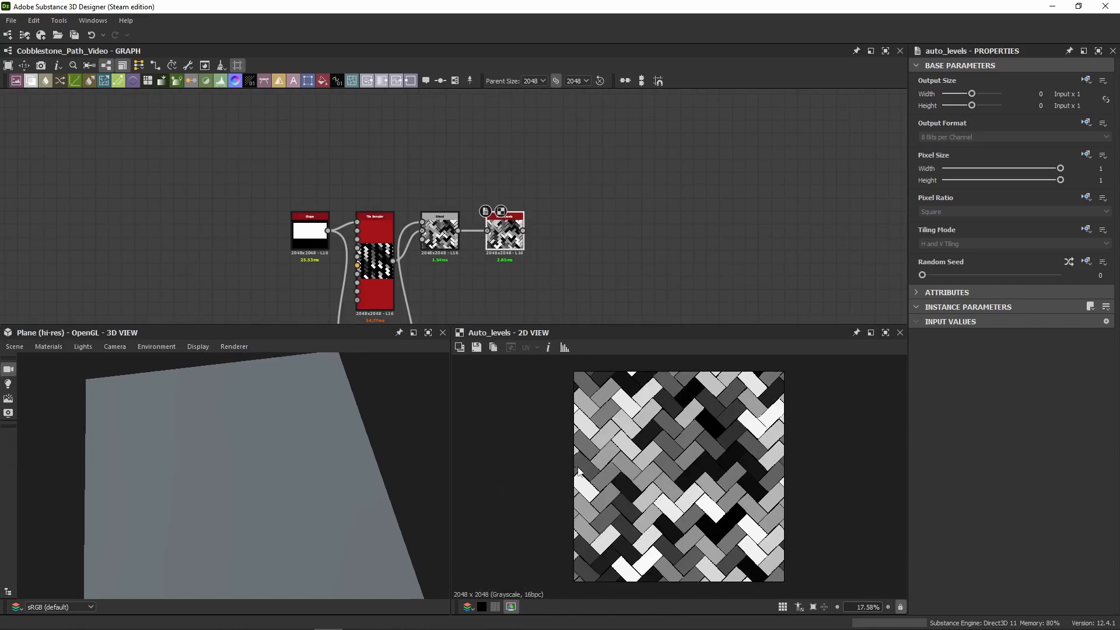
Step: Paste a Square-pattern Shape node with Size X 0.7 and Y 1, and place it below and beyond the Auto Levels node
middle_drag(559, 279, 459, 208)
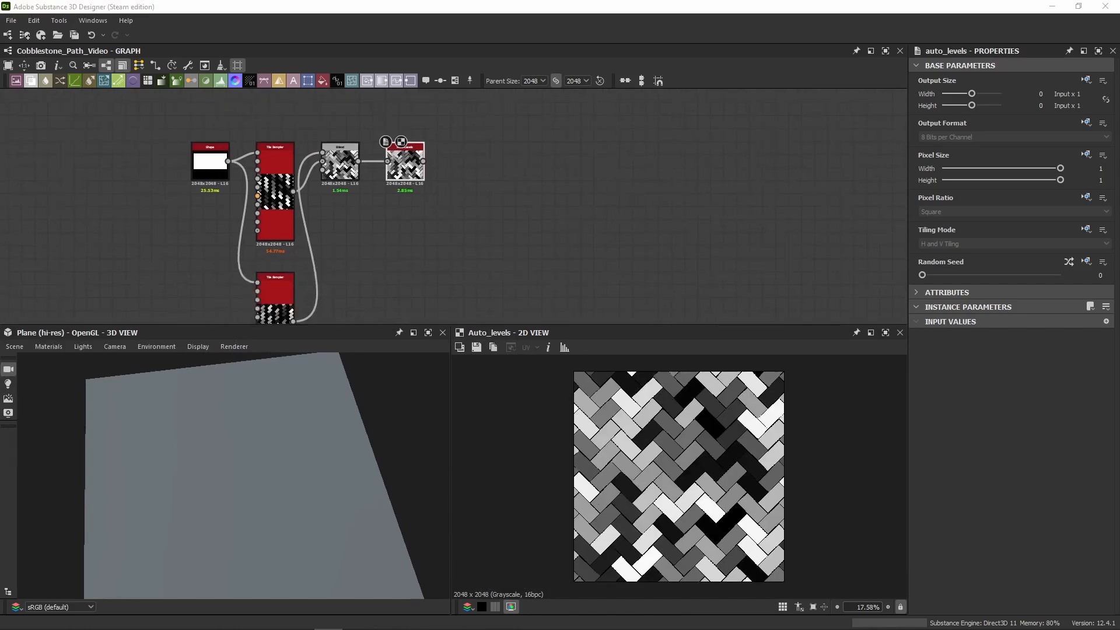
key(ctrl+v)
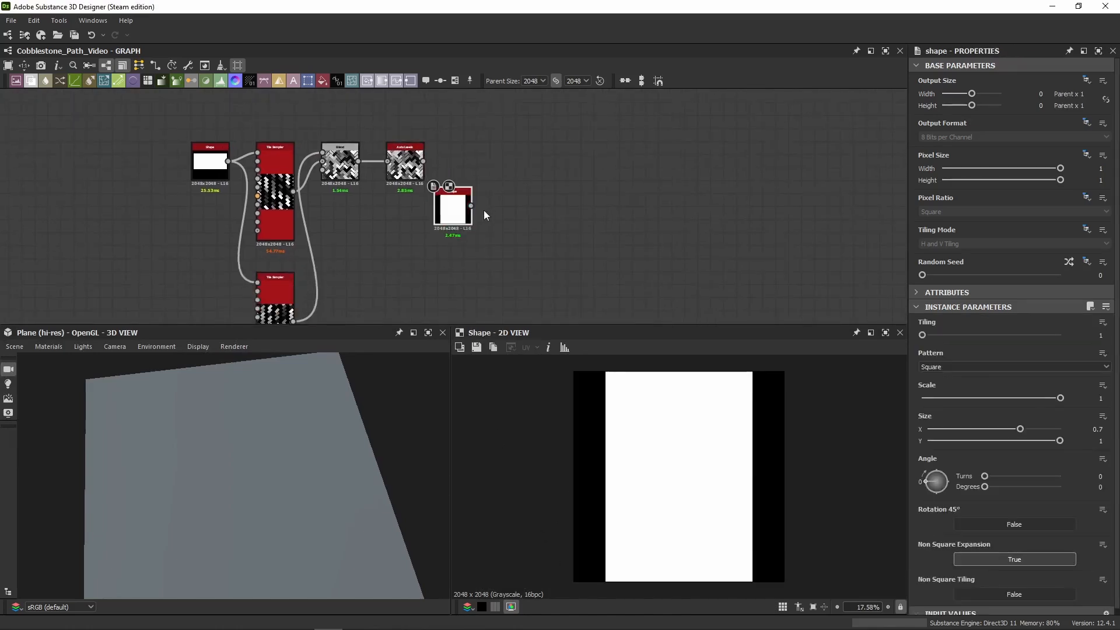
scroll(483, 211, up, 2)
drag(443, 217, 458, 238)
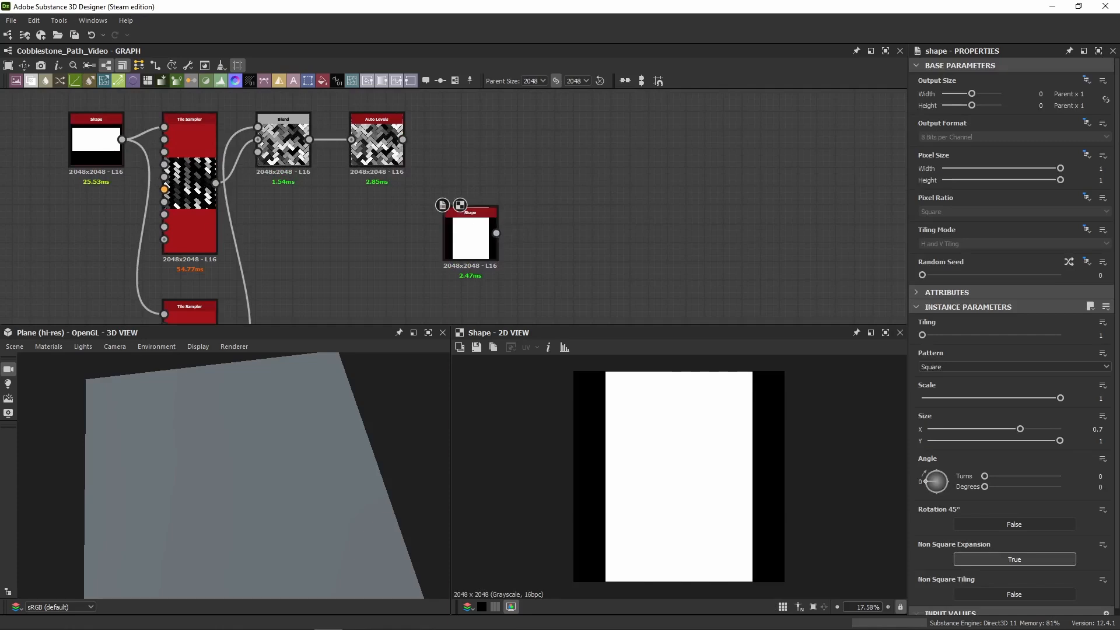
Step: Add a Blend node in Multiply mode, with Auto Levels as background and the new Shape as foreground
key(ctrl+v)
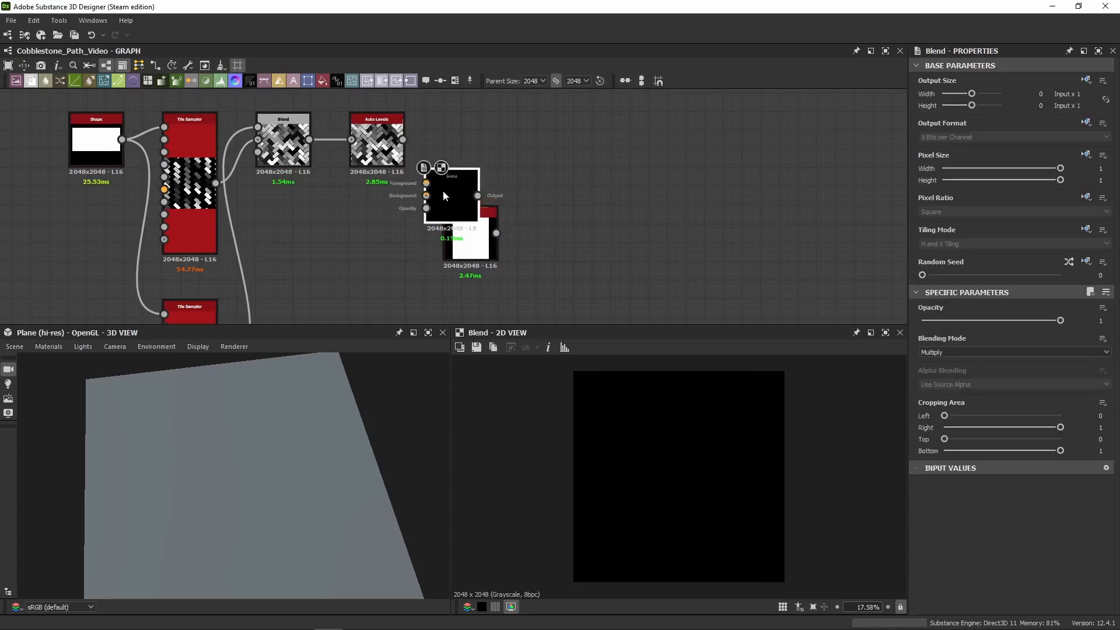
drag(442, 192, 547, 145)
drag(402, 139, 538, 139)
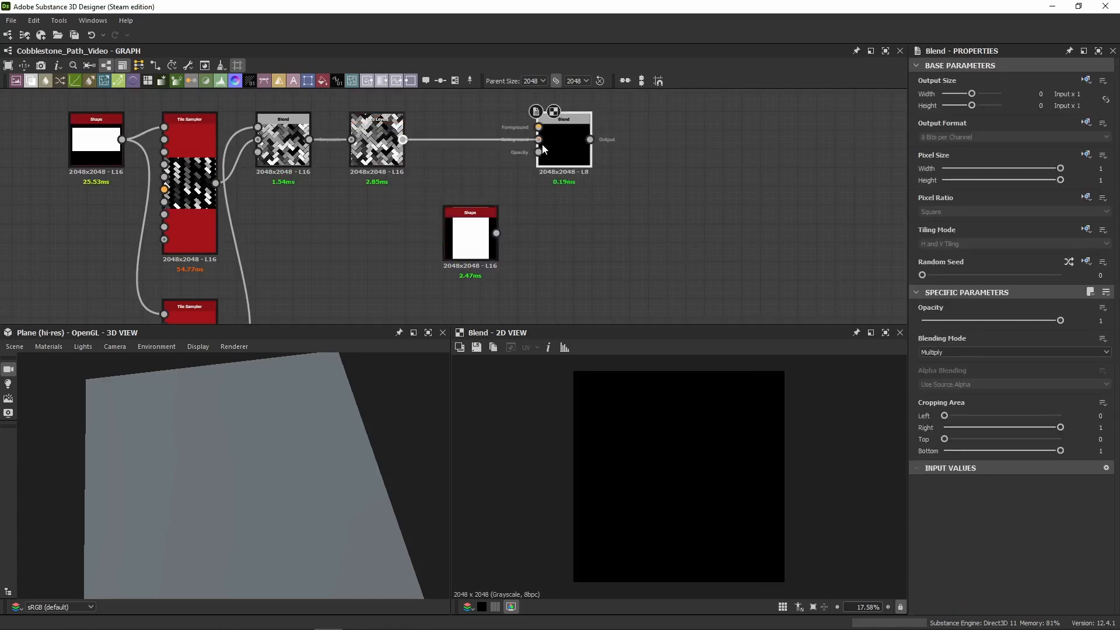
drag(495, 232, 538, 127)
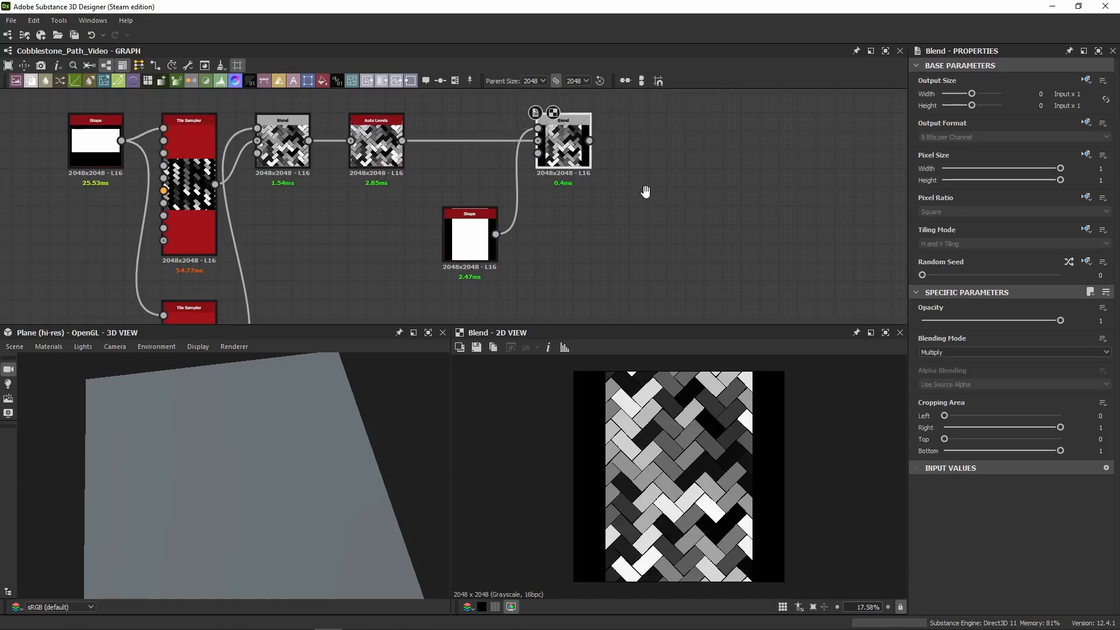
middle_drag(645, 190, 556, 209)
Step: Display the new Shape node in the 2D preview and examine its size settings and mask area
double_click(400, 279)
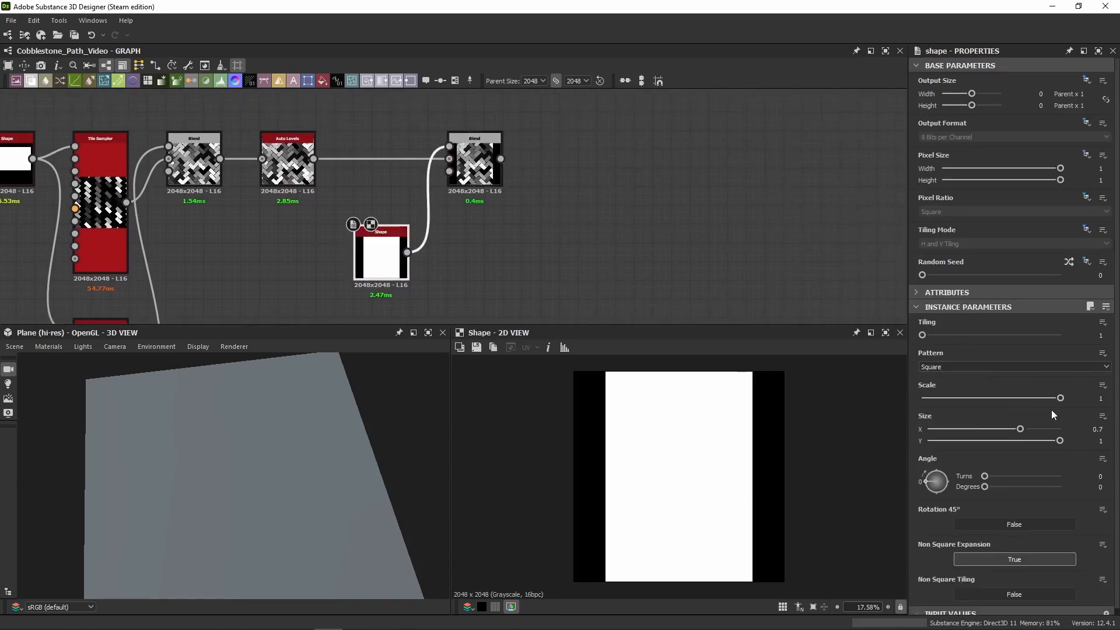
scroll(915, 540, down, 1)
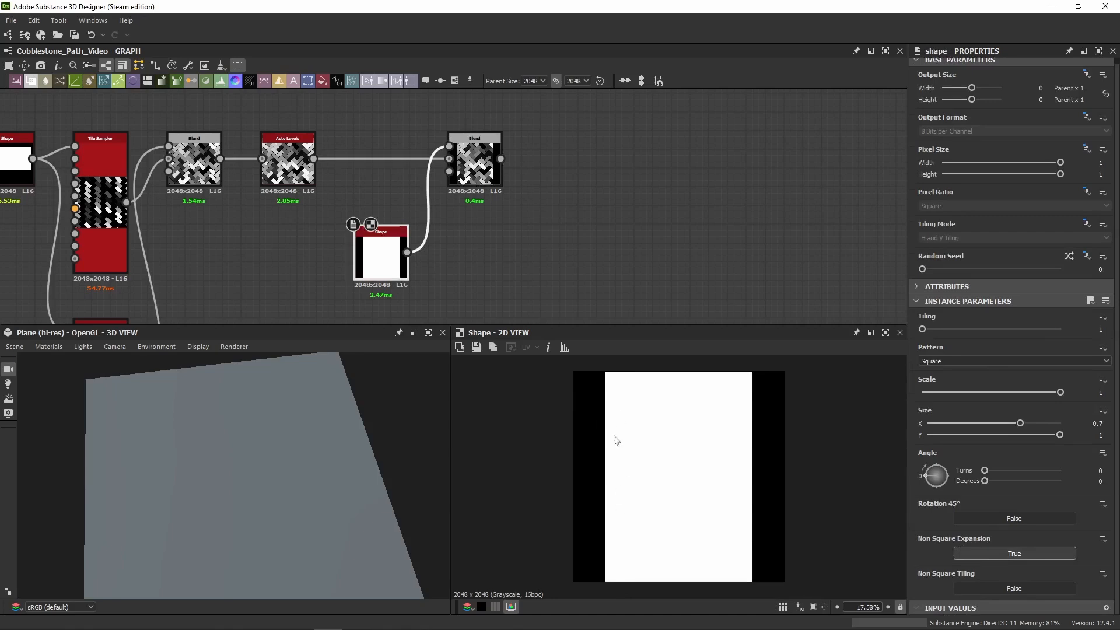
scroll(756, 433, up, 3)
scroll(749, 434, down, 3)
scroll(742, 421, up, 1)
scroll(774, 449, down, 2)
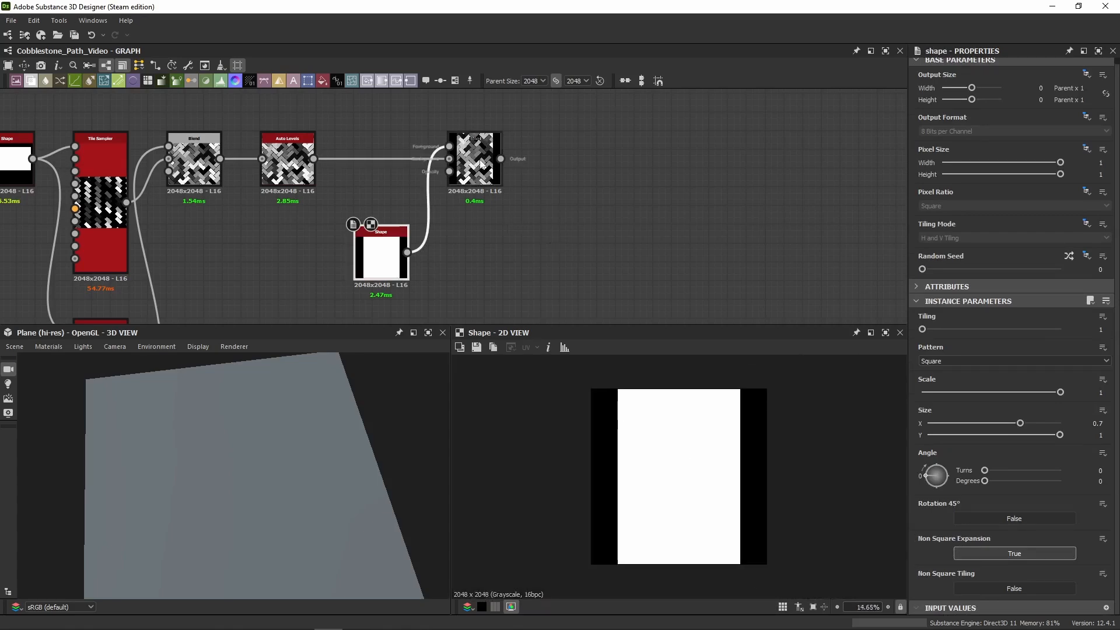
Step: Compare the Shape mask with the multiplied Blend result, examining how the herringbone pattern is cut along the path's sides
click(465, 167)
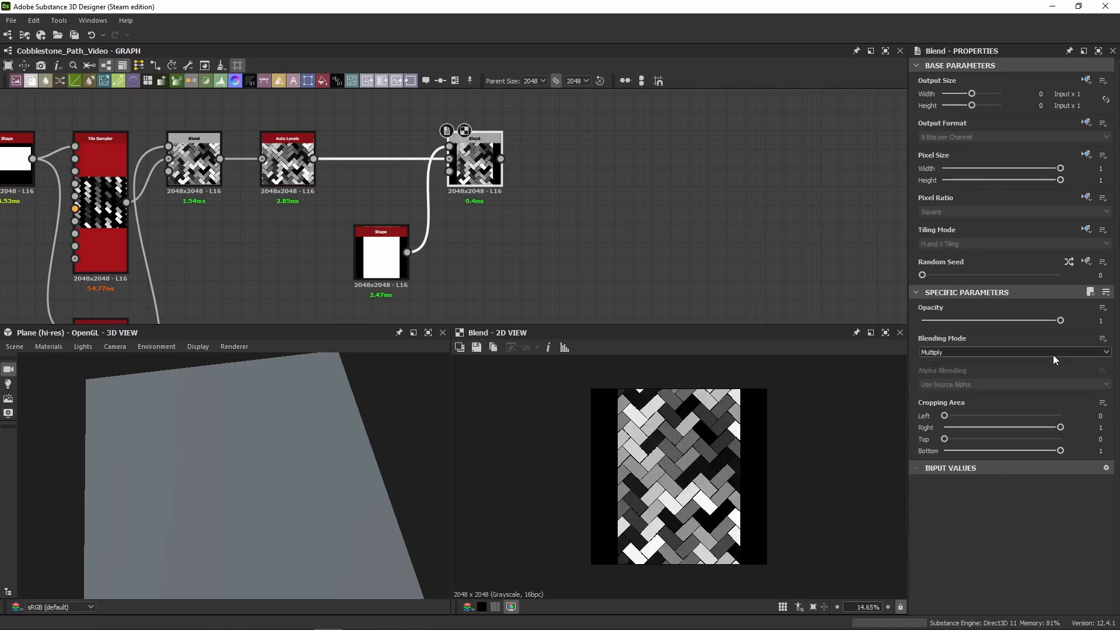
click(381, 256)
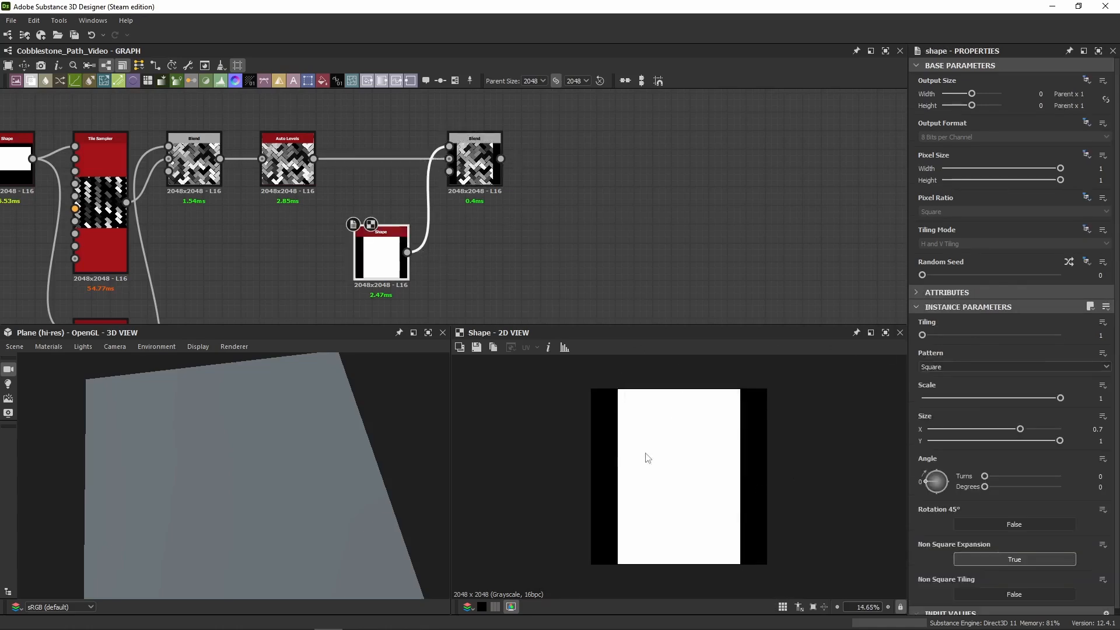
scroll(635, 443, up, 4)
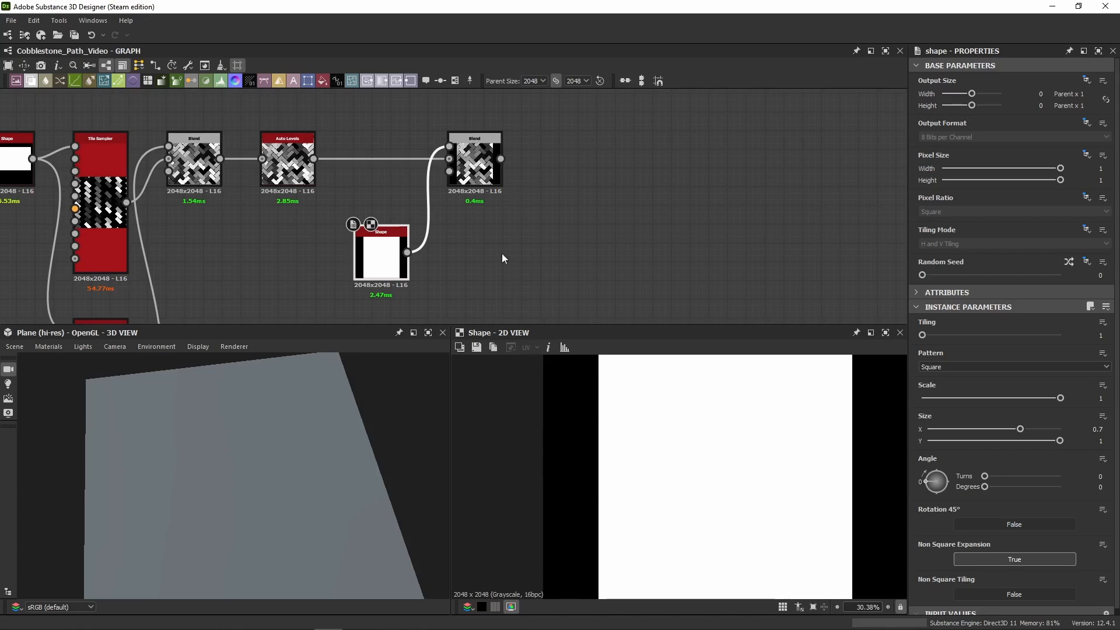
click(474, 162)
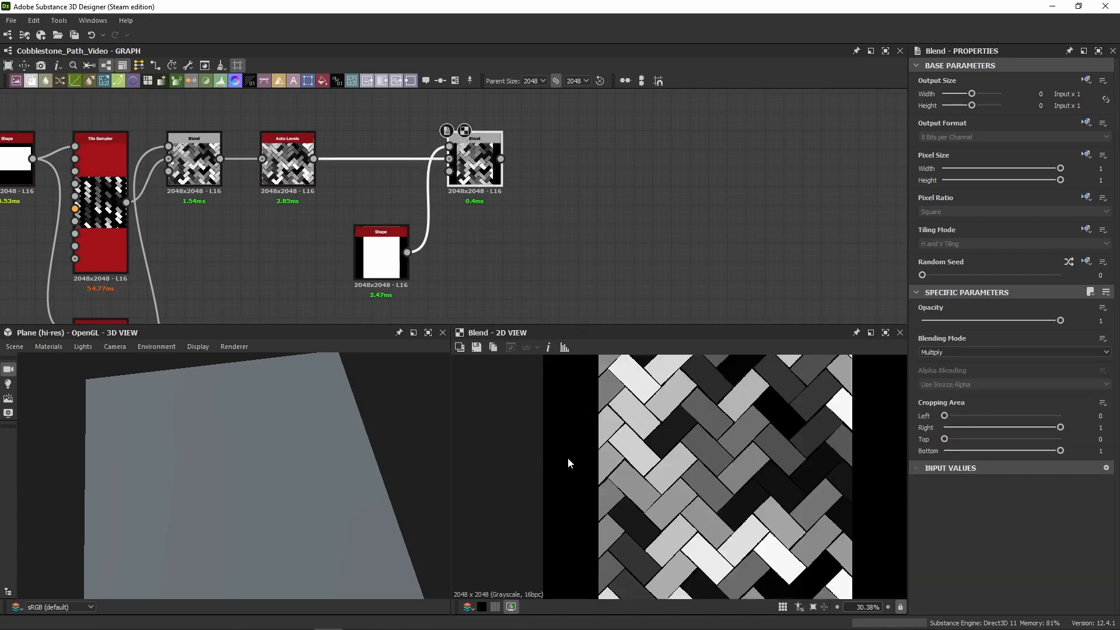
scroll(568, 457, down, 4)
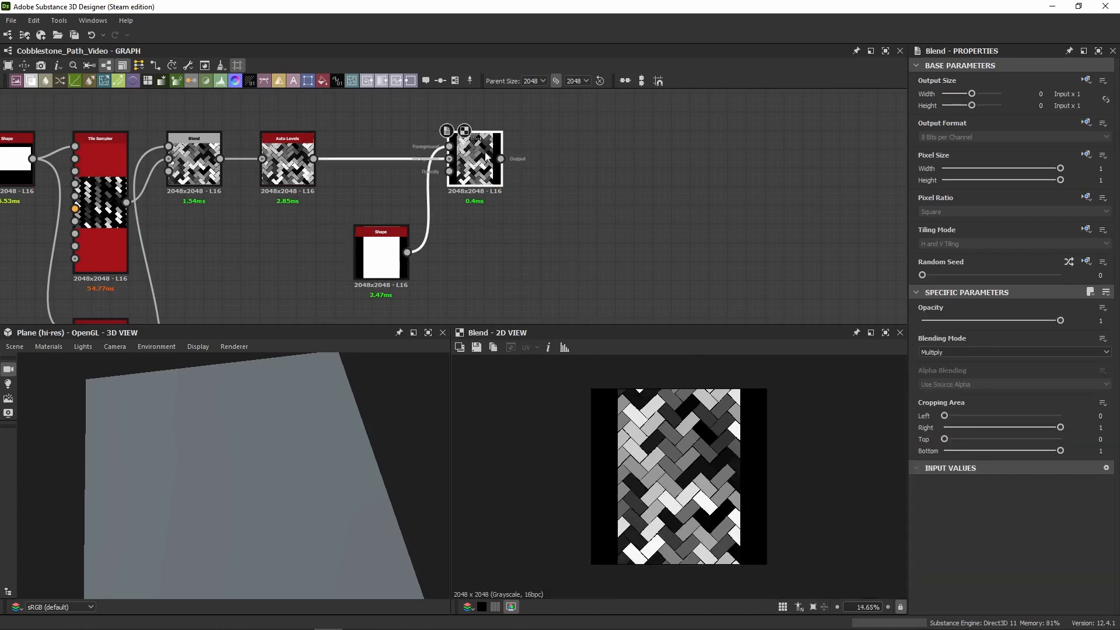
scroll(611, 476, up, 4)
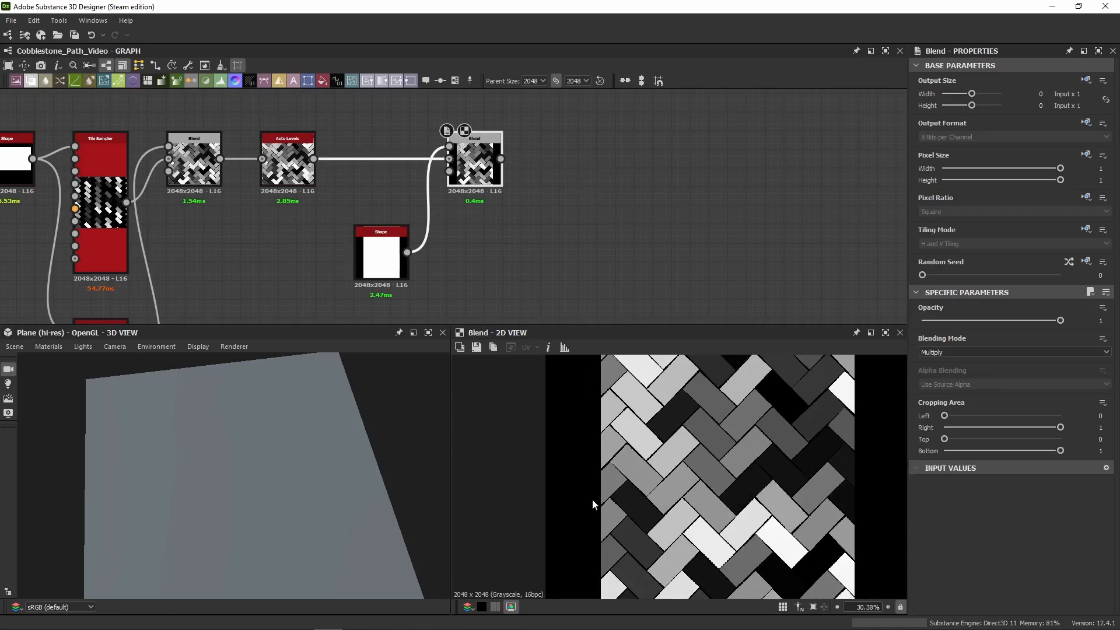
scroll(592, 498, down, 2)
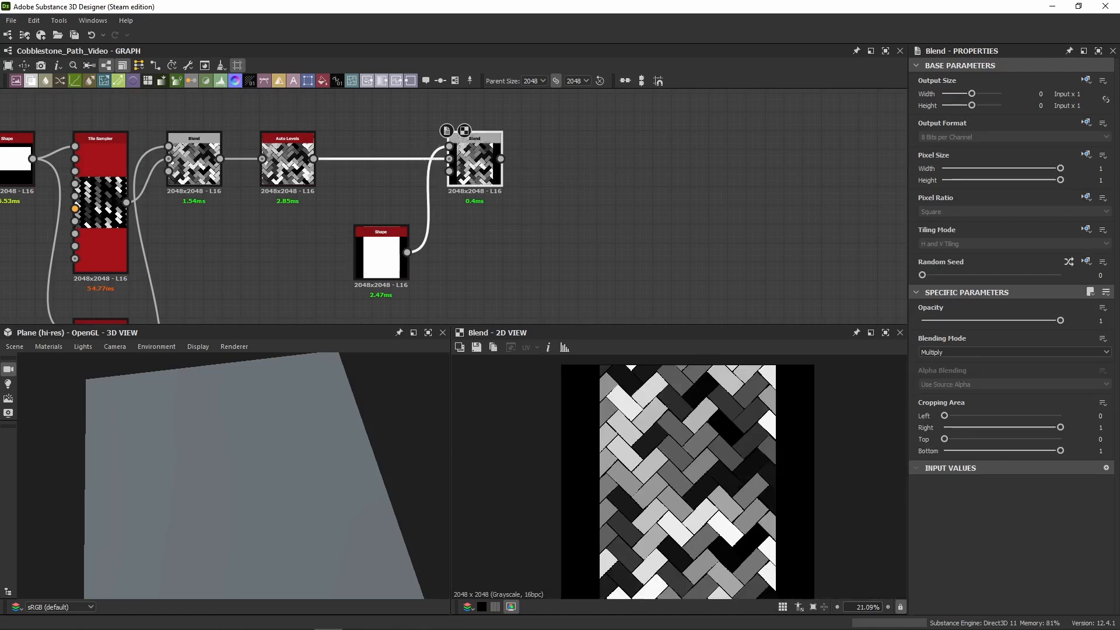
Step: Add an Edge Detect node above the masked Blend, feed it the Blend output, and display its result in the 2D preview
key(Return)
middle_drag(571, 94, 496, 193)
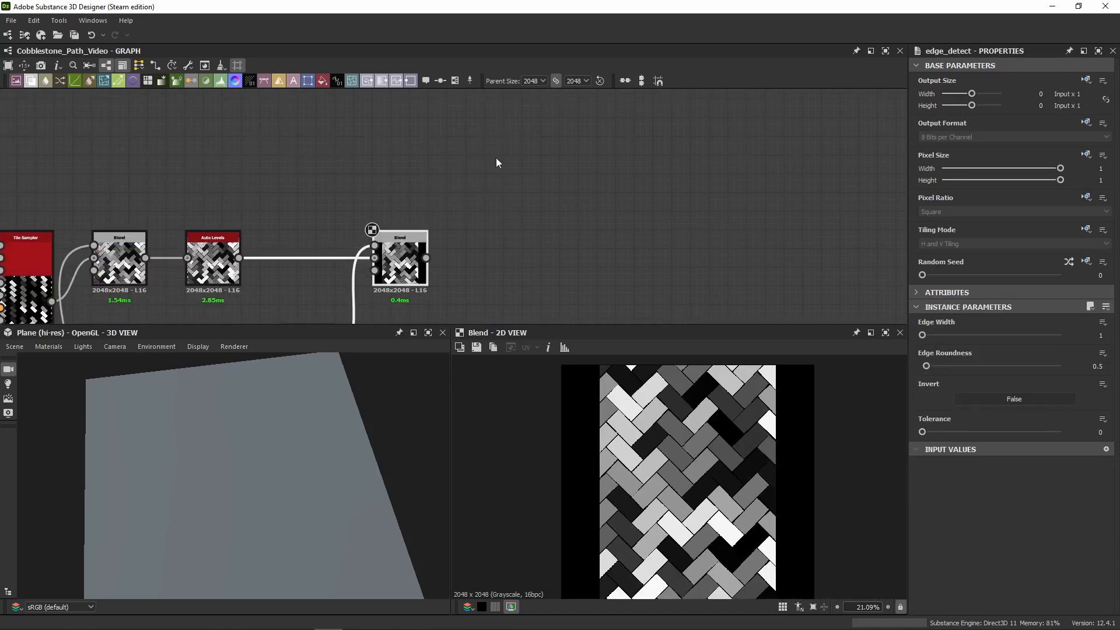
drag(401, 267, 496, 176)
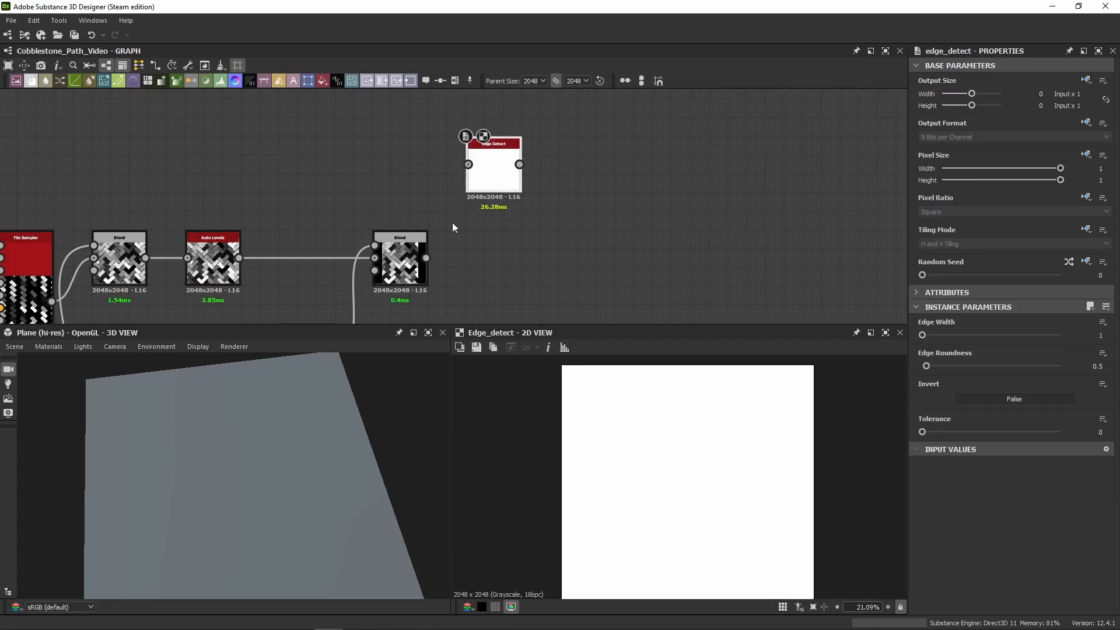
click(403, 270)
scroll(598, 449, up, 10)
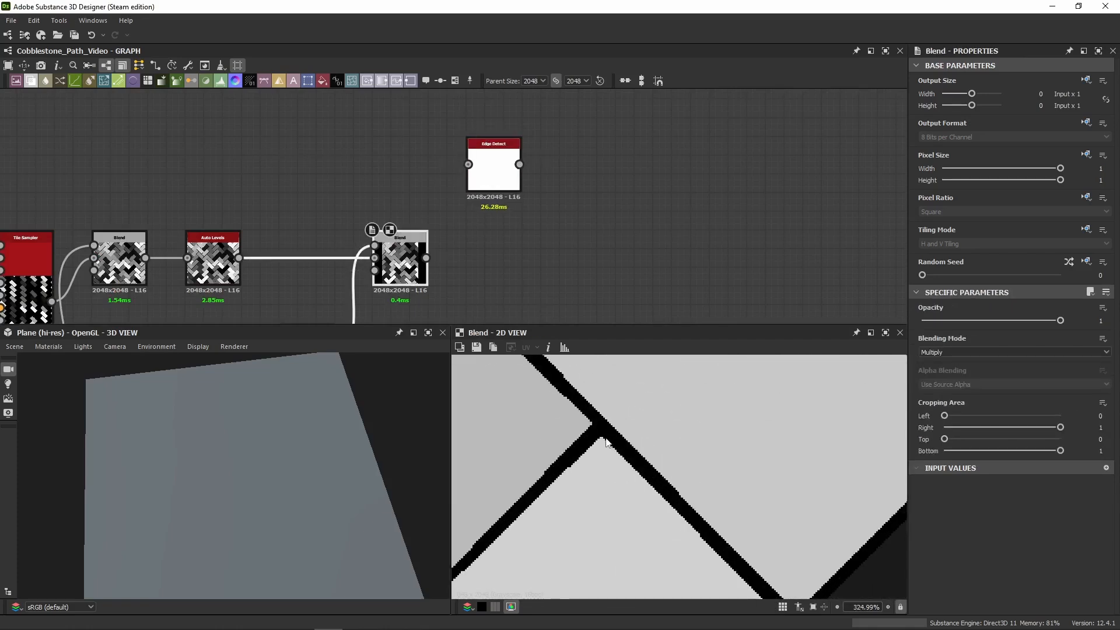
double_click(477, 168)
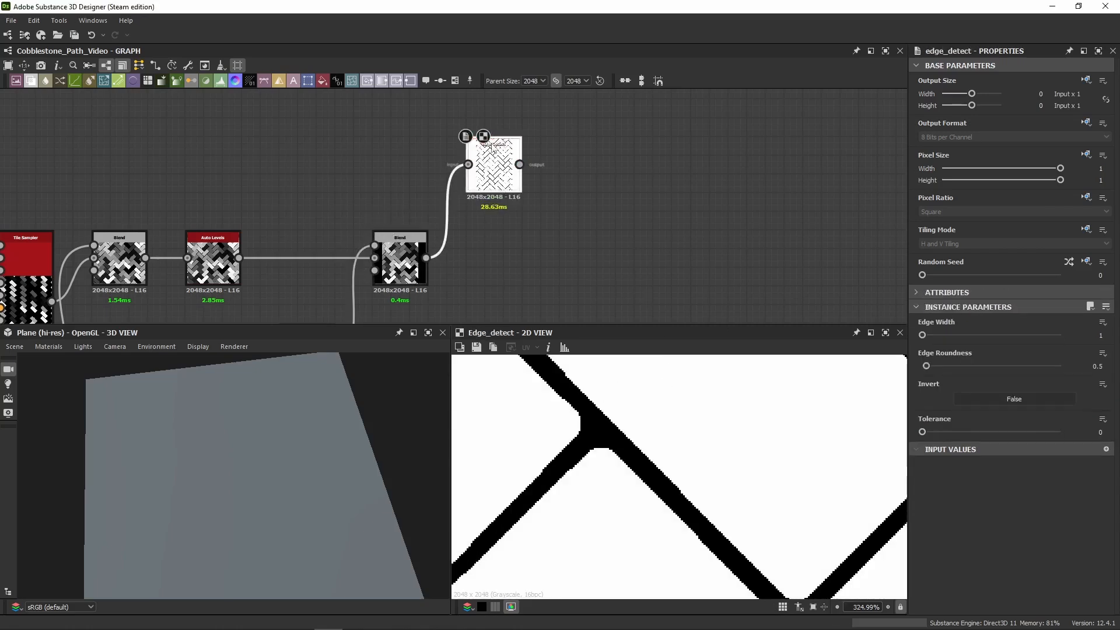
Step: Examine the brick corners and gaps in the Edge Detect result up close against the masked Blend
scroll(537, 199, up, 3)
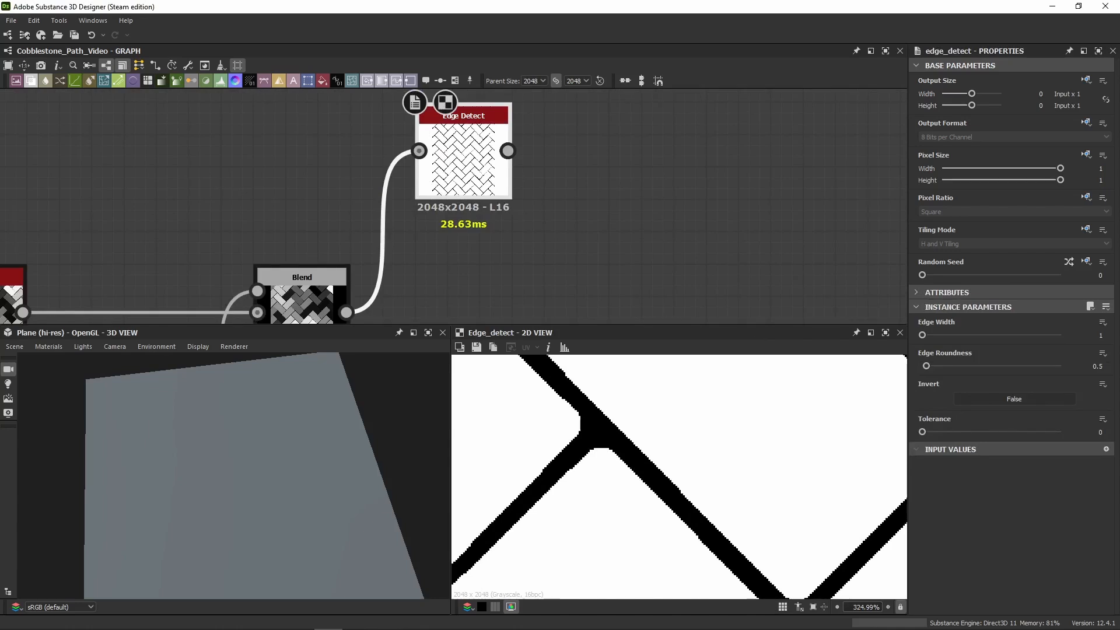
click(463, 153)
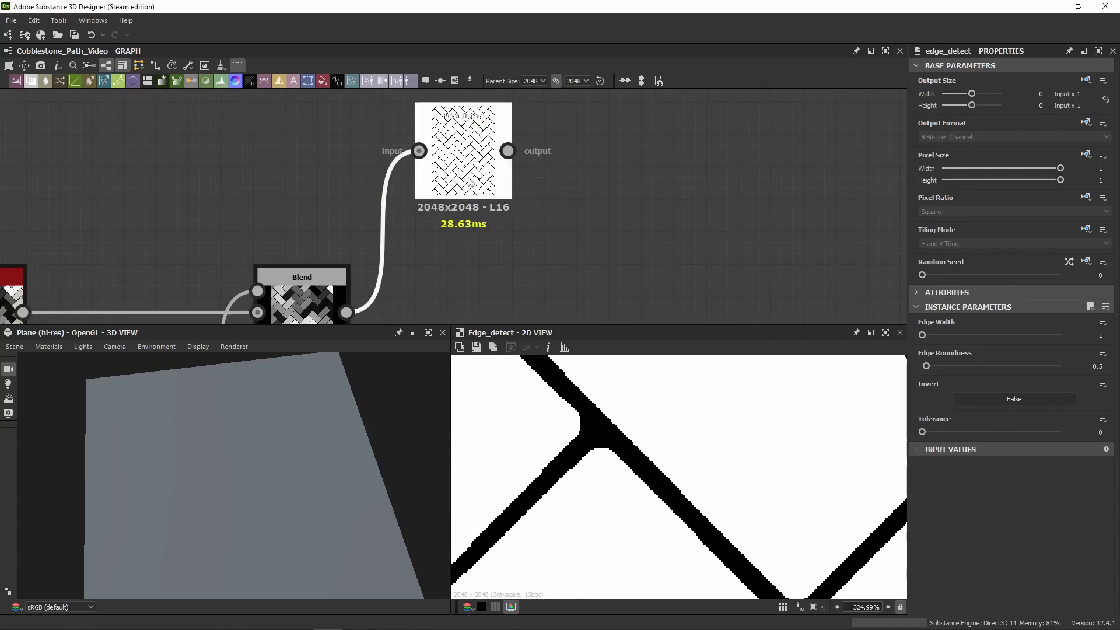
middle_drag(564, 205, 497, 157)
scroll(577, 432, up, 3)
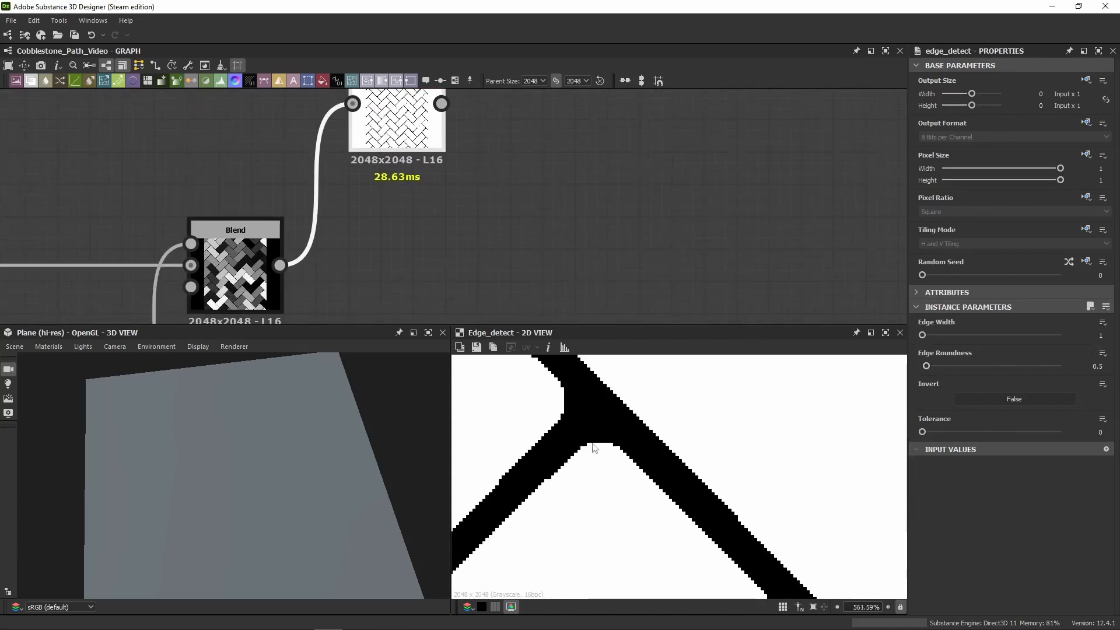
double_click(236, 271)
double_click(387, 137)
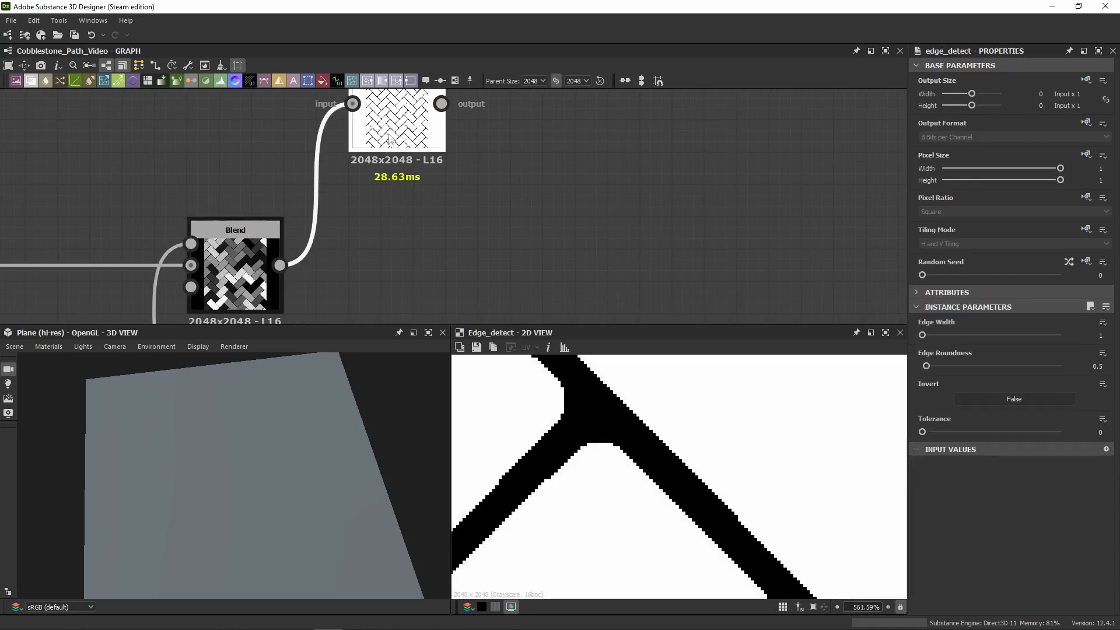
scroll(408, 140, down, 1)
scroll(562, 475, down, 5)
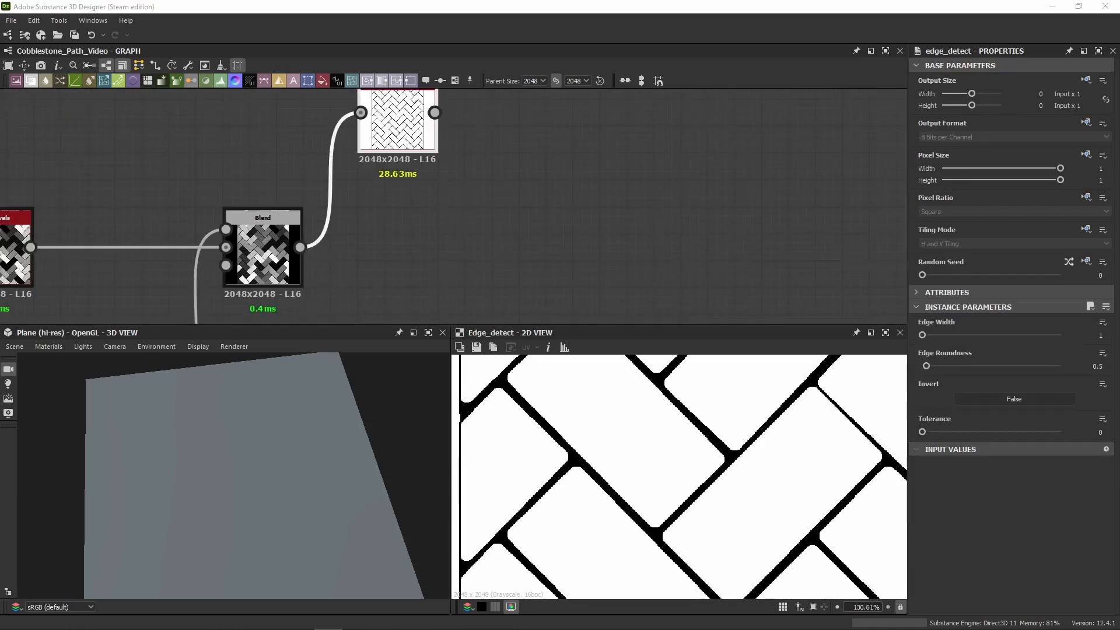
Step: Add another Multiply Blend node, with Edge Detect as foreground and the masked Blend as background
click(262, 251)
key(ctrl+d)
drag(469, 230, 551, 270)
drag(435, 112, 495, 229)
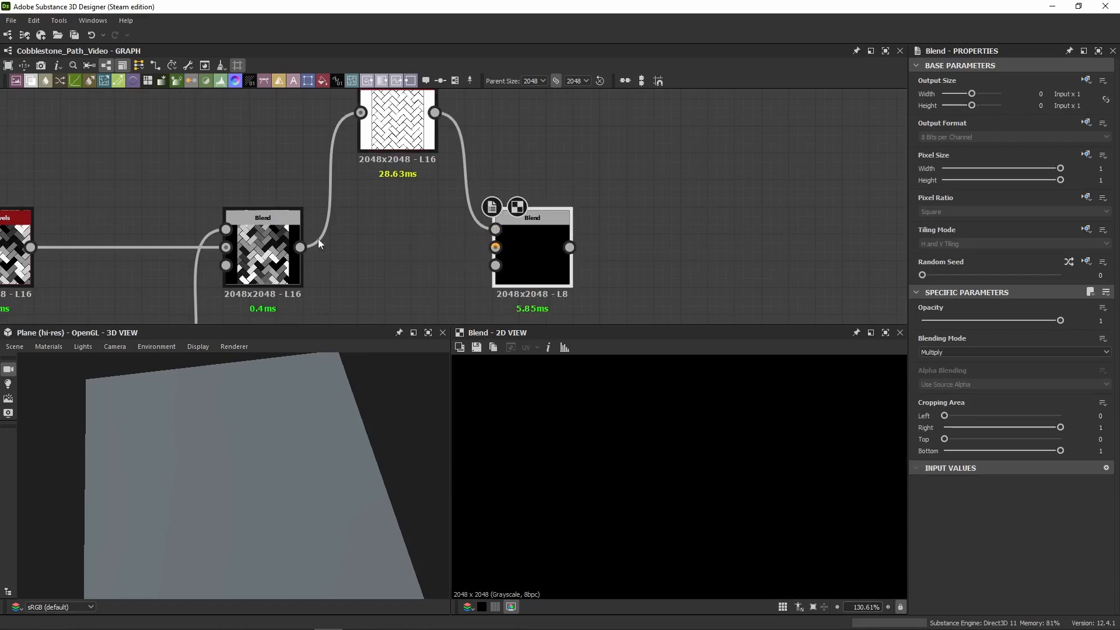
drag(300, 247, 495, 247)
Step: Compare the bricks in the Edge Detect, the masked Blend and the new Blend node in the 2D preview
double_click(401, 136)
scroll(614, 408, down, 4)
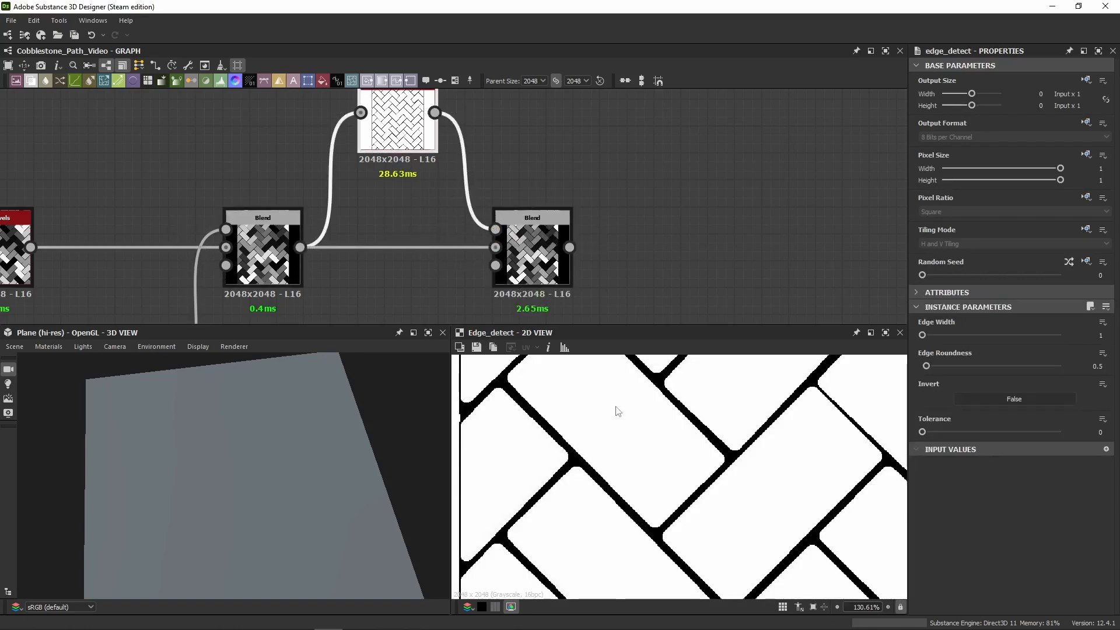
scroll(270, 274, up, 4)
double_click(270, 274)
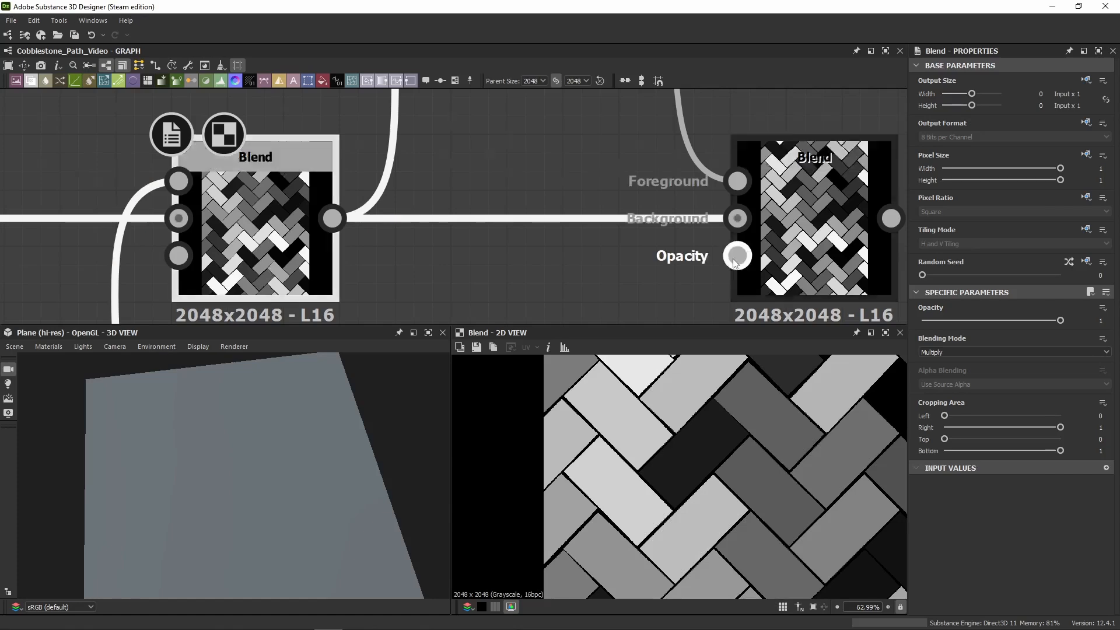
scroll(741, 259, down, 4)
middle_drag(741, 260, 590, 213)
double_click(601, 215)
double_click(352, 215)
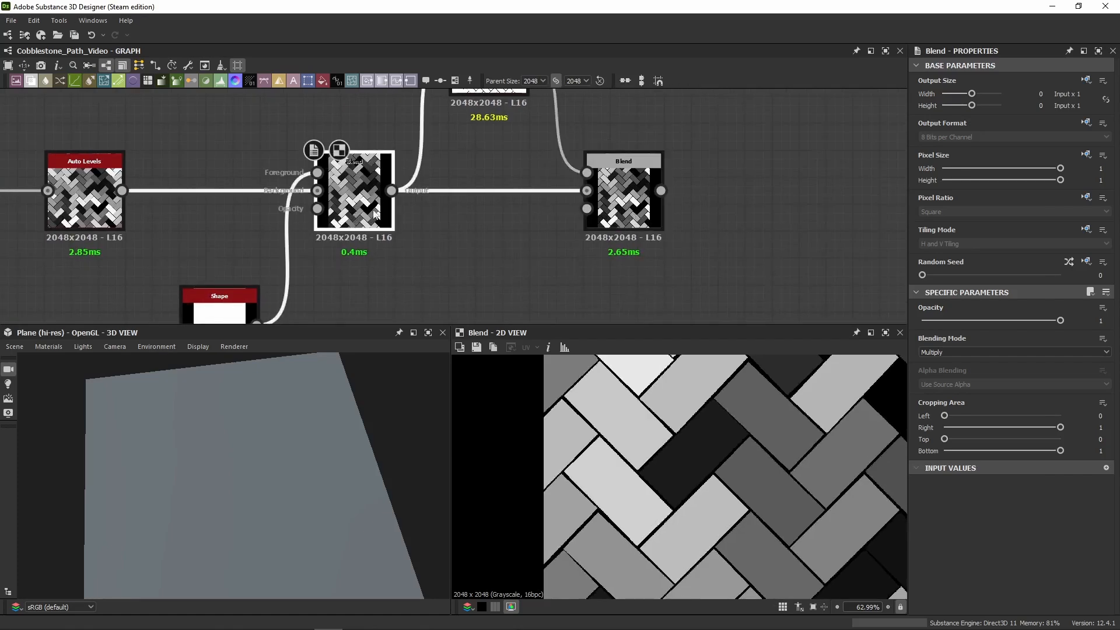
scroll(704, 451, down, 4)
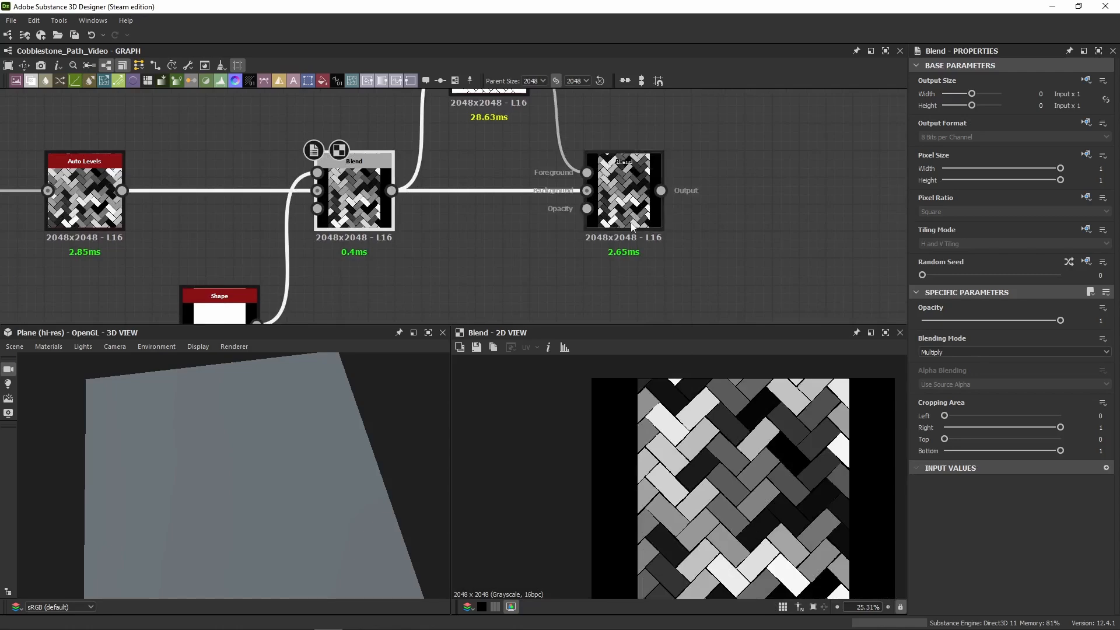
double_click(589, 217)
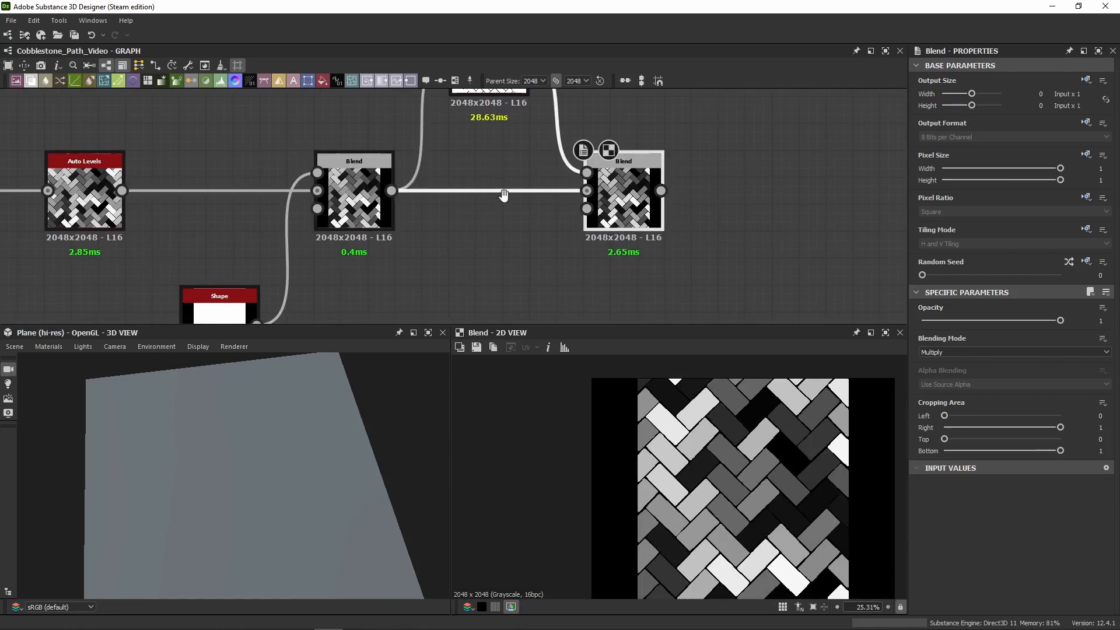
middle_drag(503, 194, 510, 204)
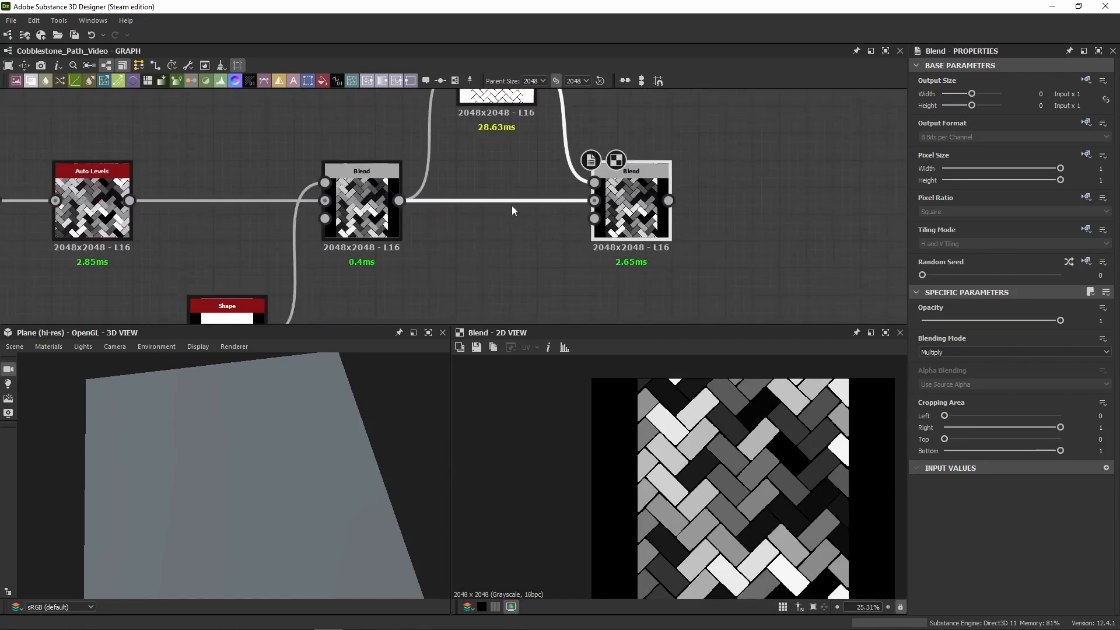
middle_drag(505, 152, 519, 223)
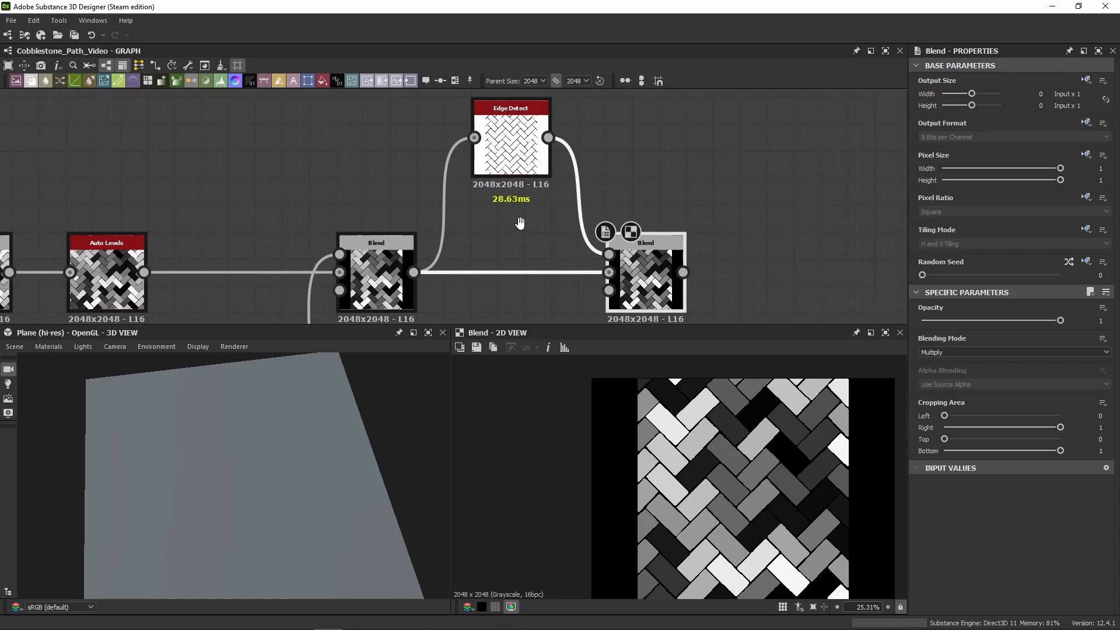
Step: Inspect the brick corners and gap widths up close, alternating the preview between the masked Blend, Edge Detect and the final Blend
double_click(521, 166)
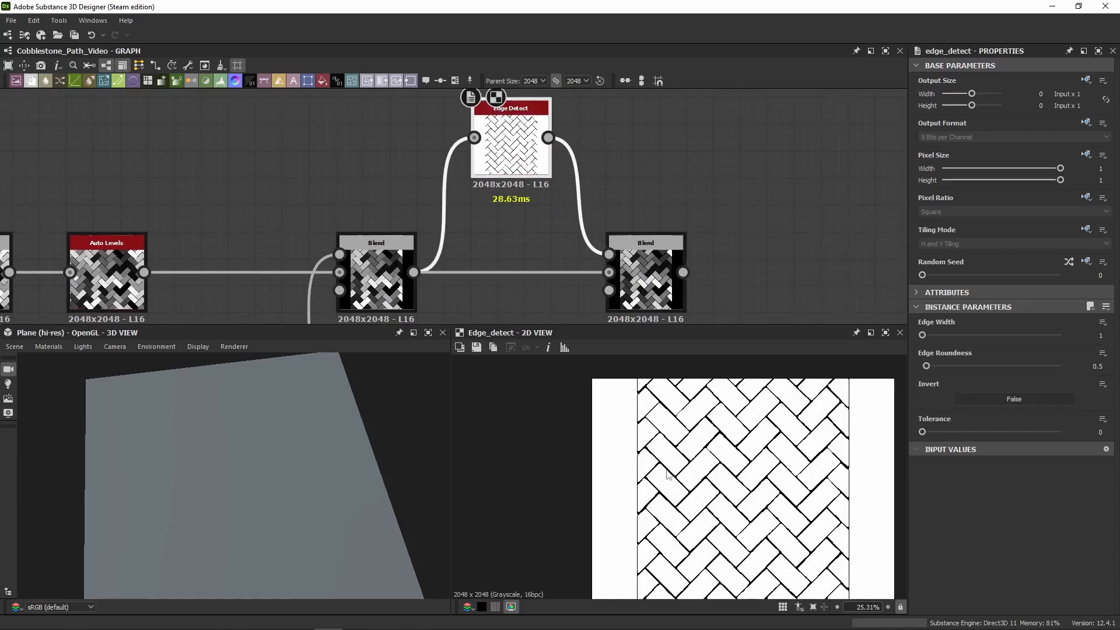
scroll(667, 474, up, 5)
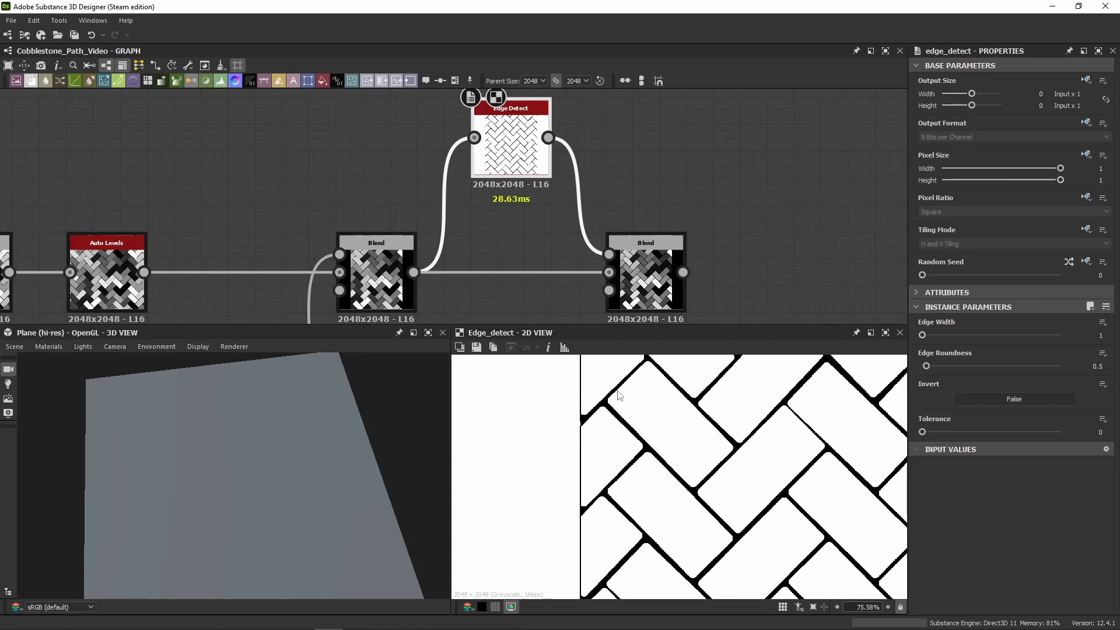
double_click(407, 286)
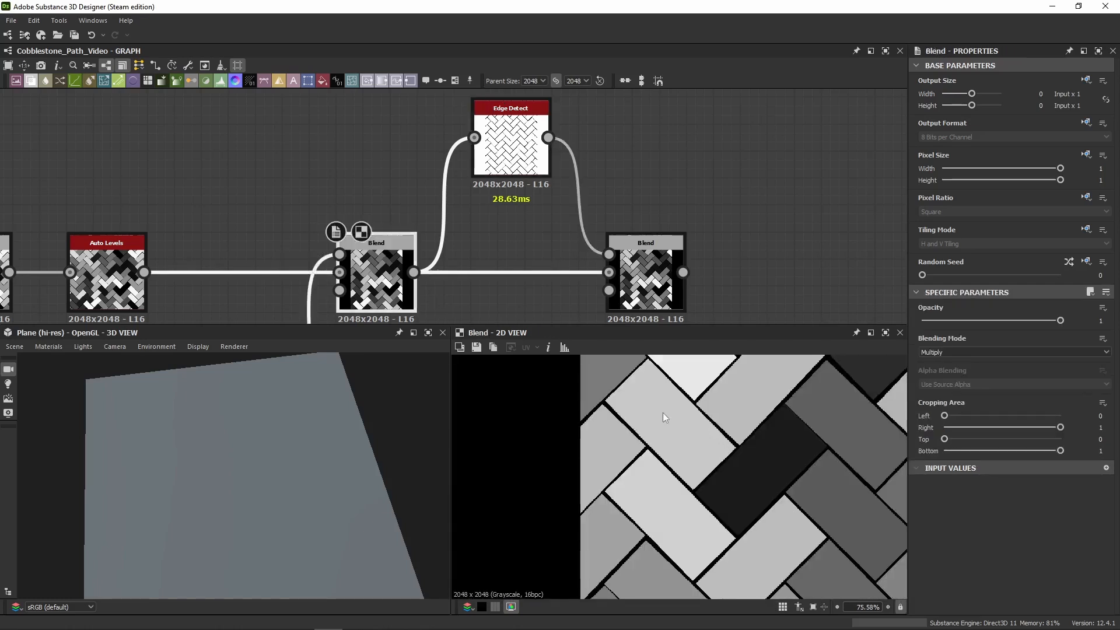
scroll(662, 411, up, 1)
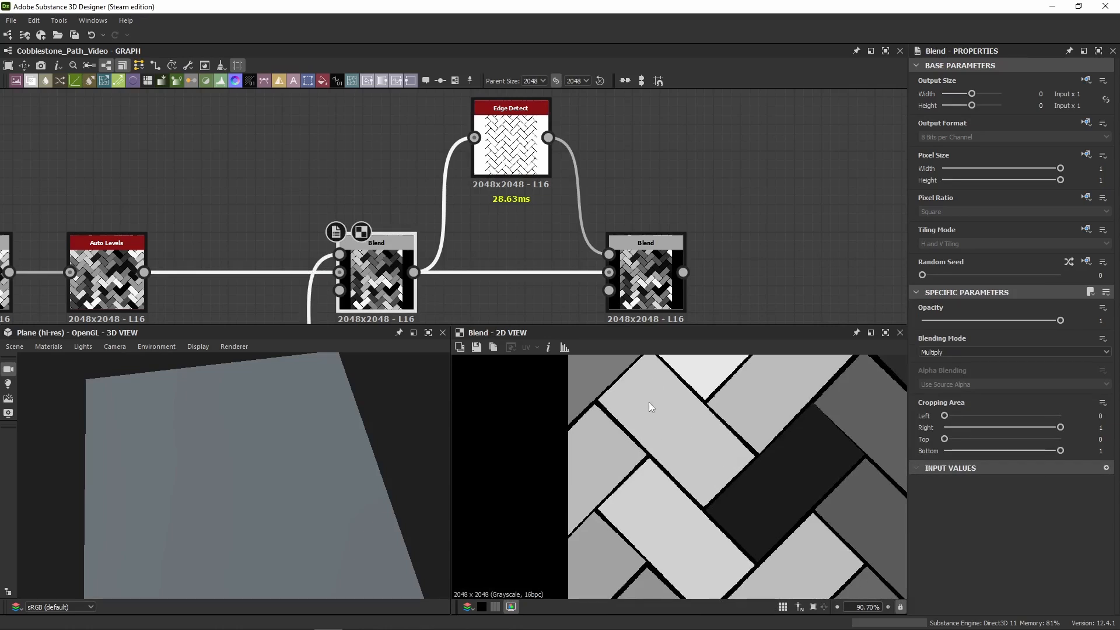
click(511, 143)
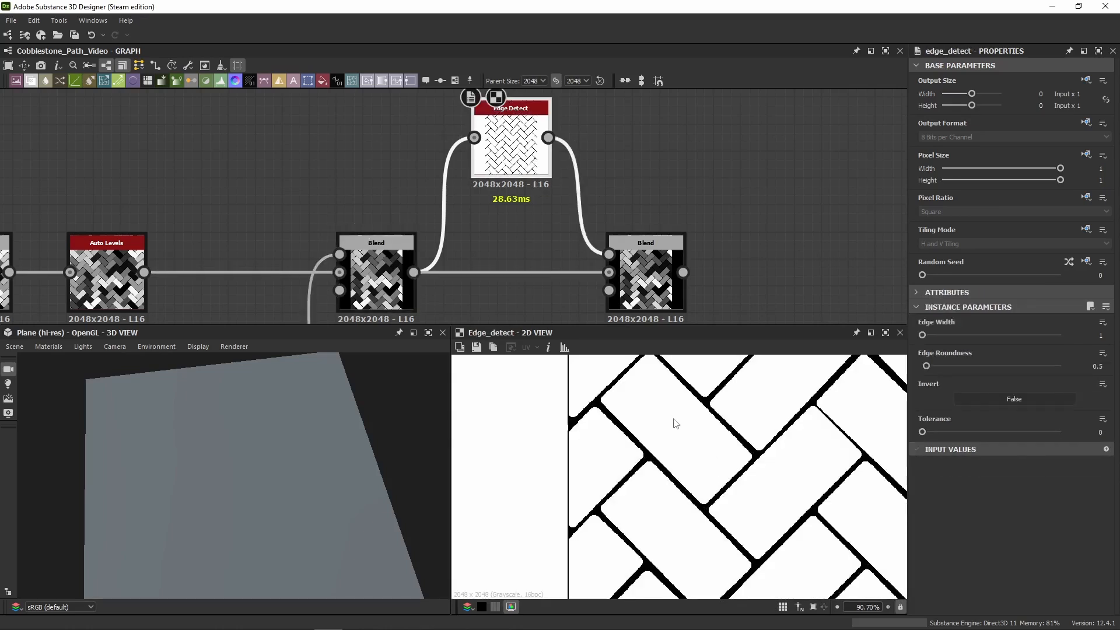
double_click(635, 269)
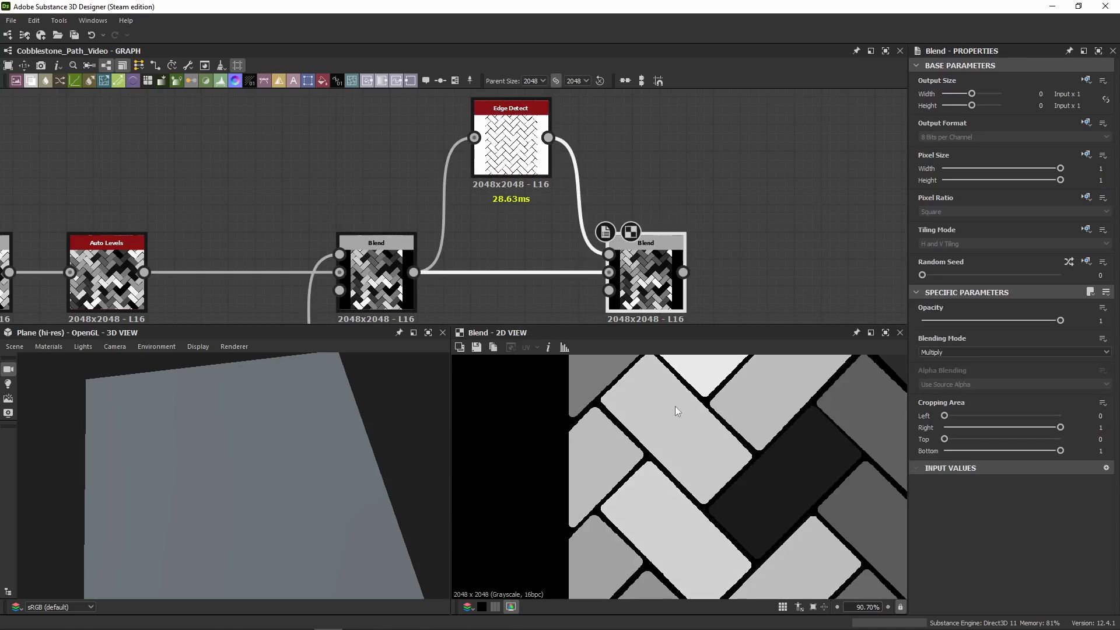
scroll(711, 458, down, 3)
middle_drag(723, 463, 605, 452)
scroll(598, 448, up, 4)
double_click(380, 268)
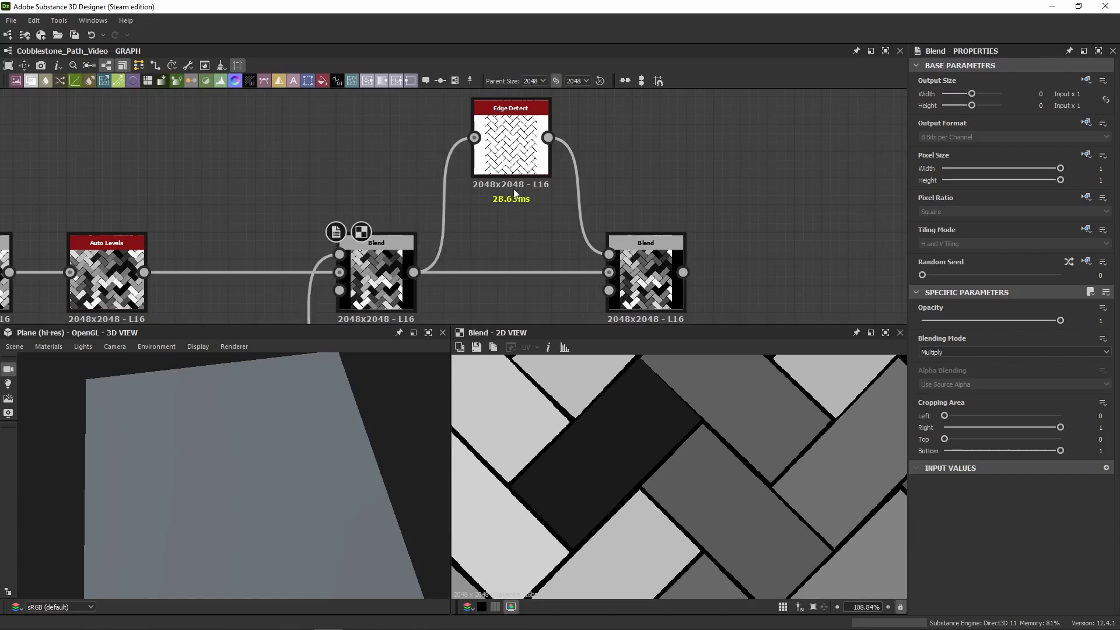
double_click(511, 146)
double_click(645, 273)
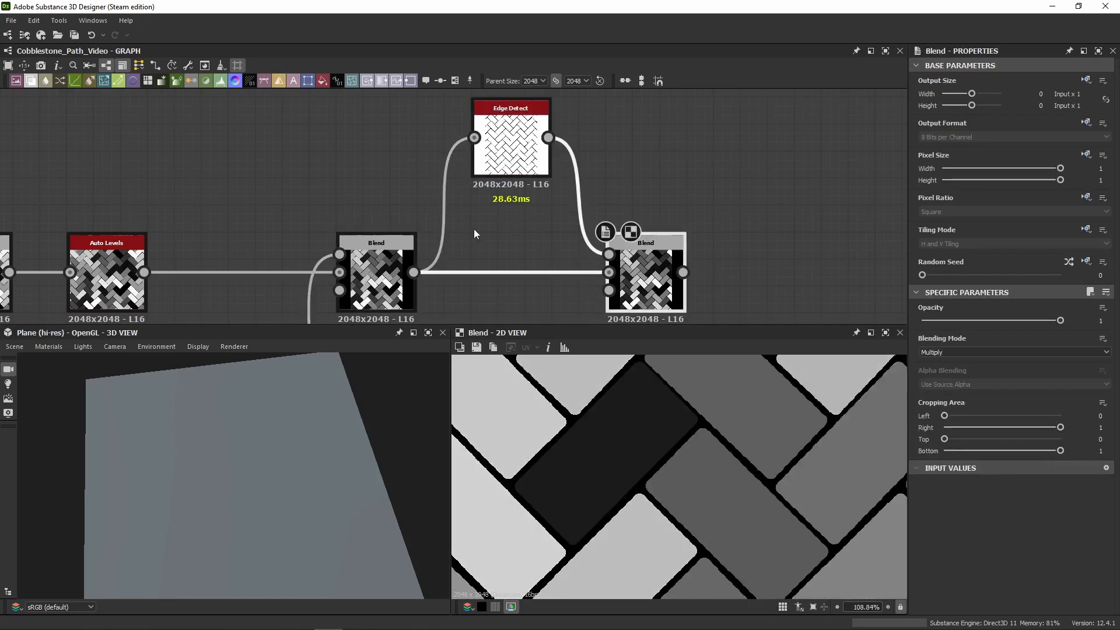
double_click(510, 145)
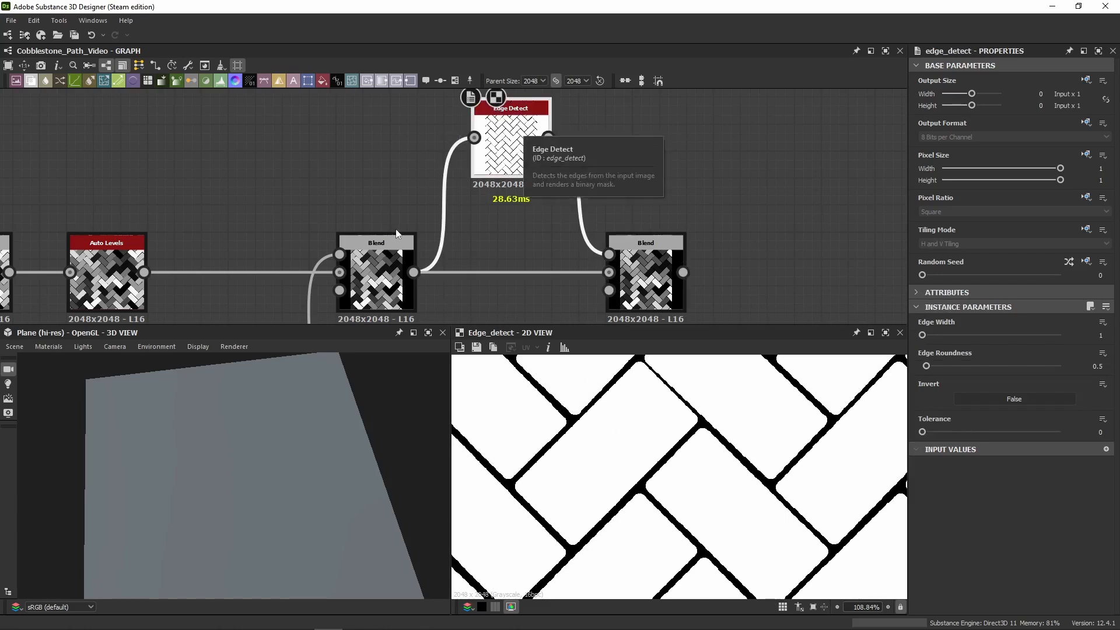
double_click(641, 306)
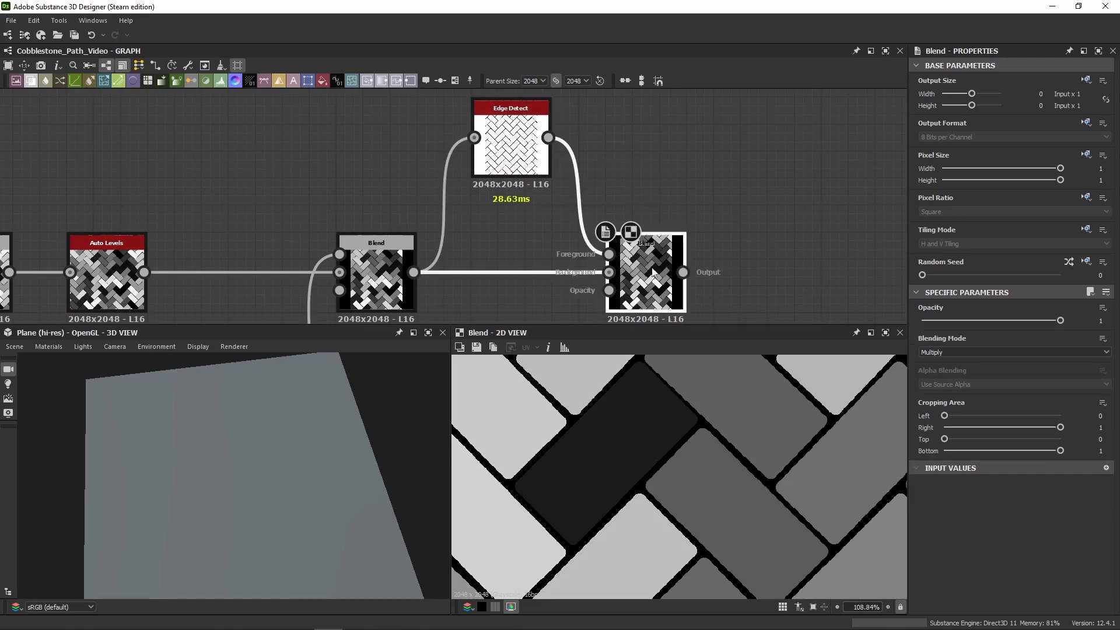
Step: Magnify a single brick corner to pixel level and compare its shape in the masked Blend, Edge Detect and the final Blend
middle_drag(643, 300, 600, 247)
scroll(694, 520, down, 7)
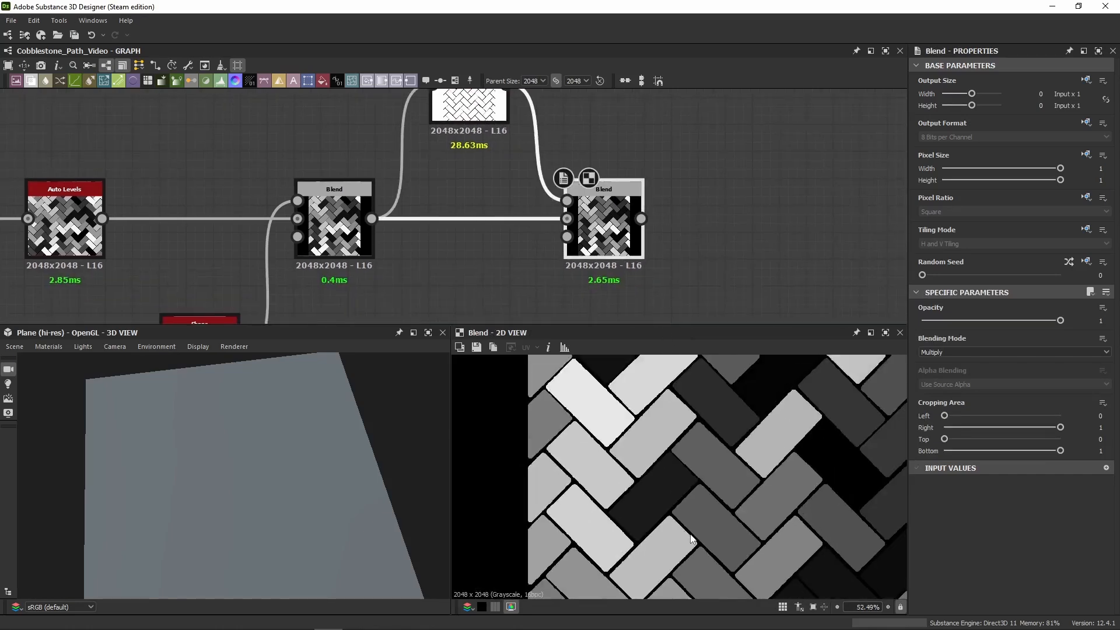
middle_drag(695, 520, 612, 461)
scroll(612, 461, down, 2)
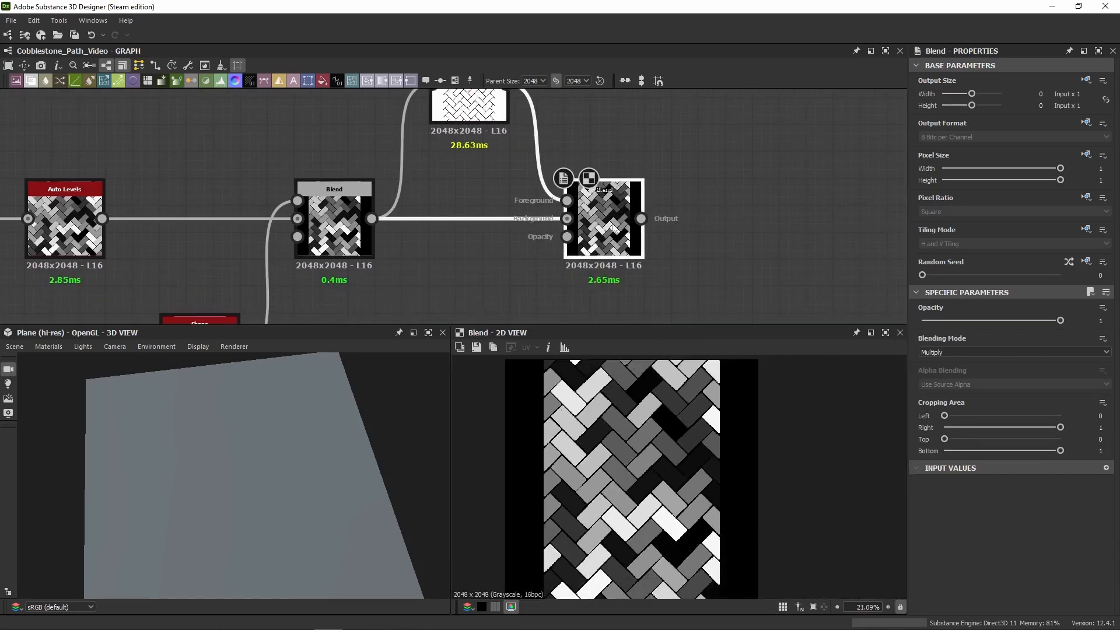
middle_drag(500, 164, 505, 216)
scroll(537, 457, up, 12)
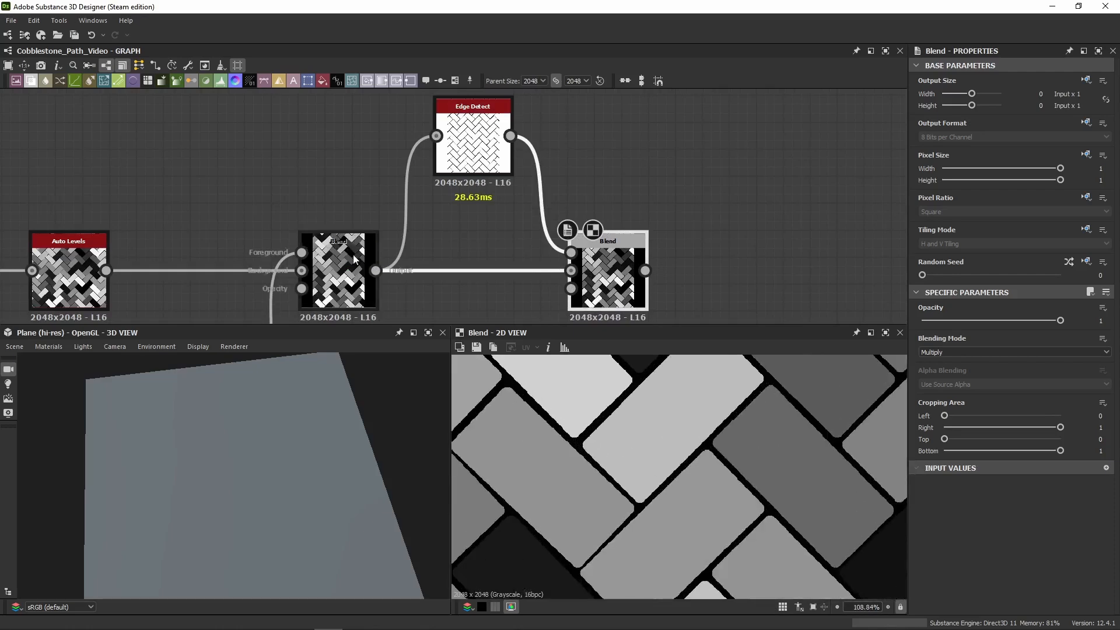
double_click(366, 300)
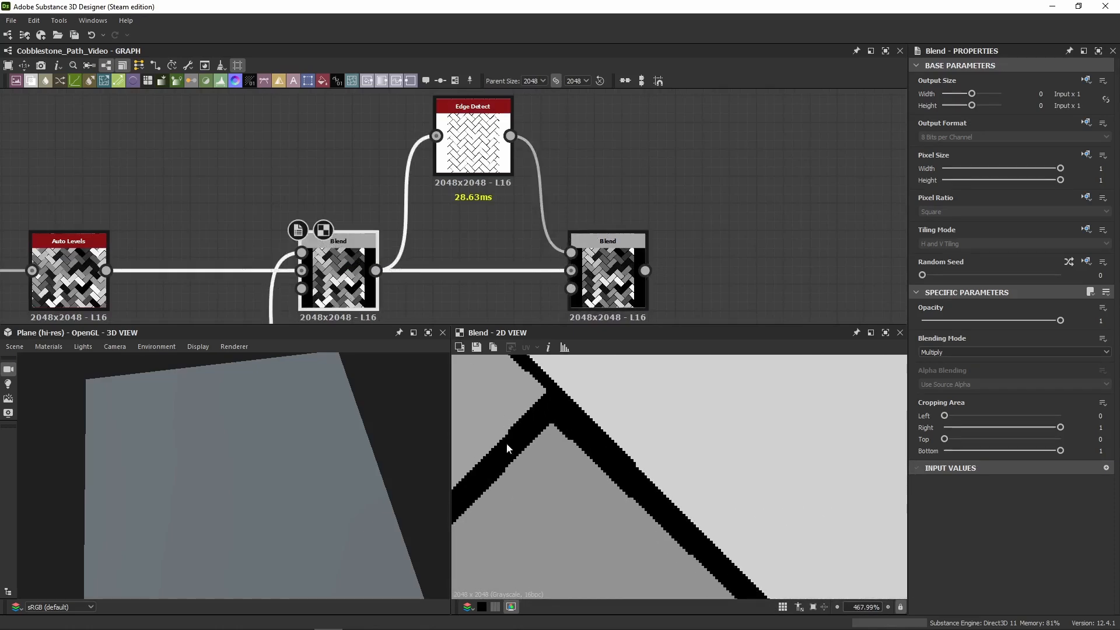
double_click(580, 271)
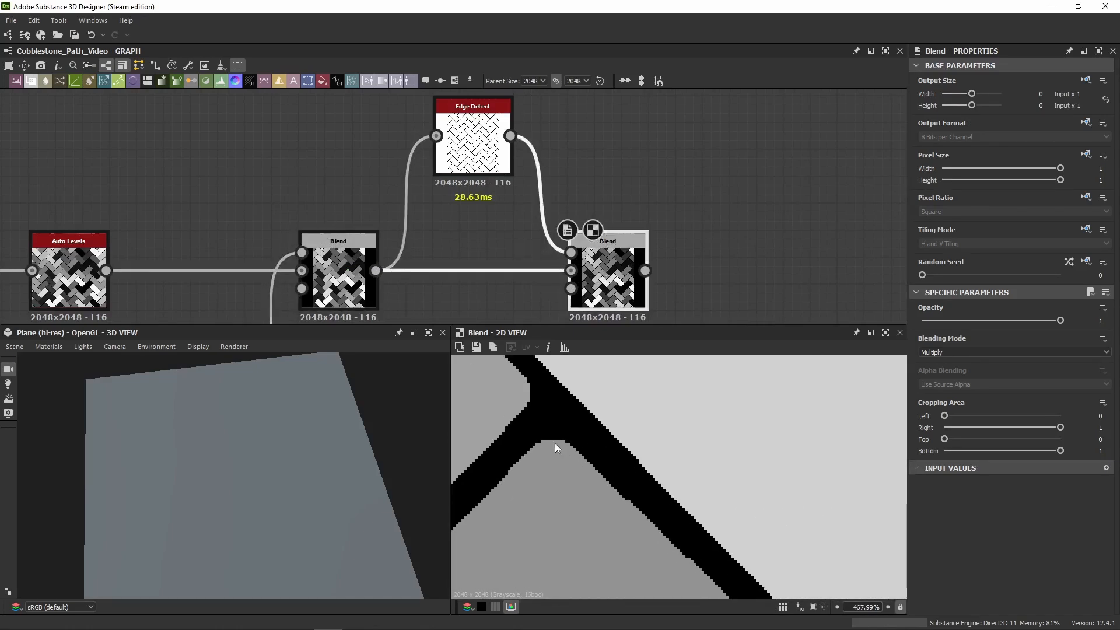
double_click(473, 140)
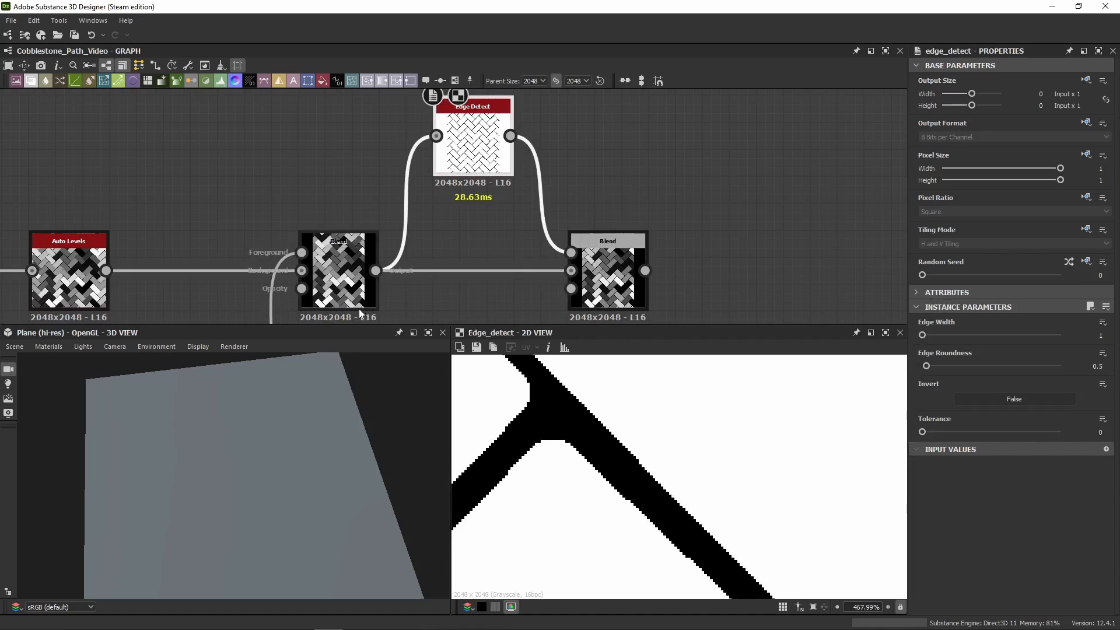
double_click(334, 274)
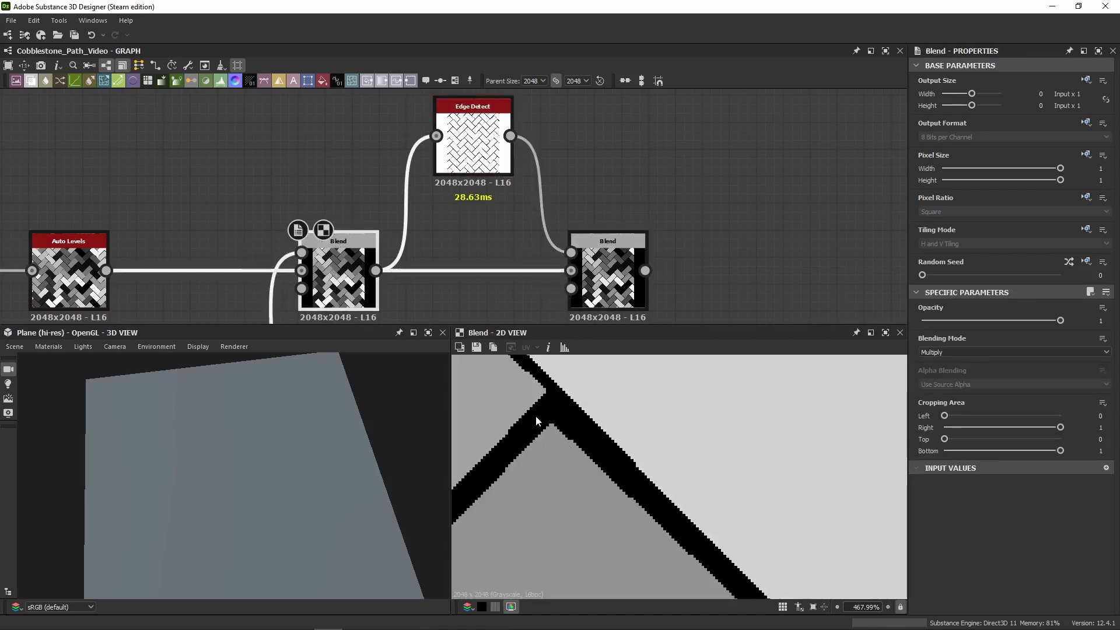
double_click(473, 137)
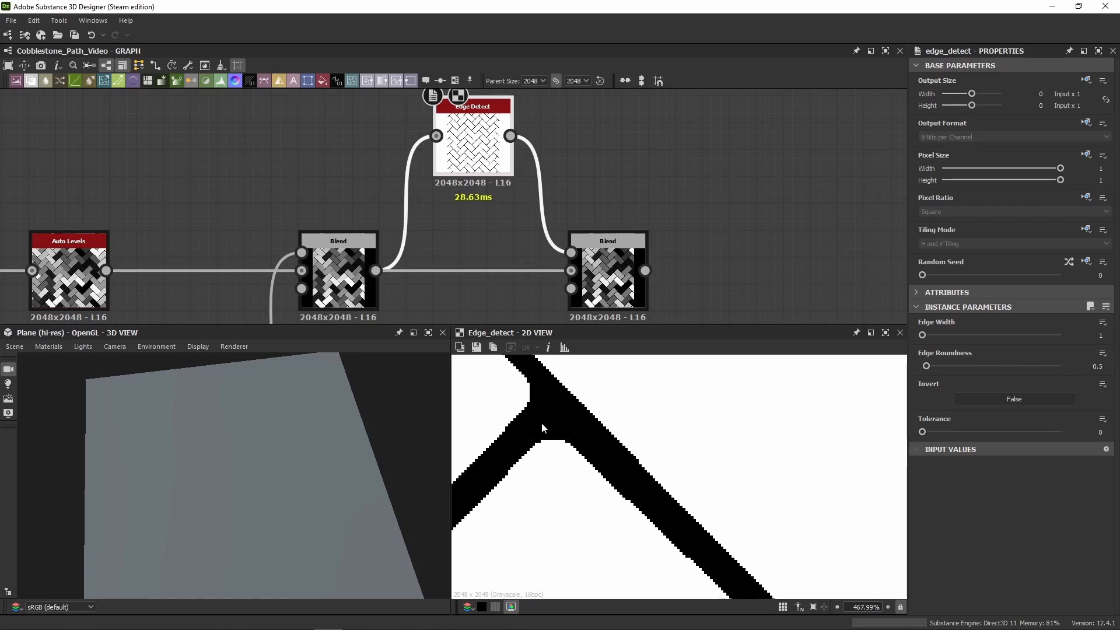
double_click(334, 274)
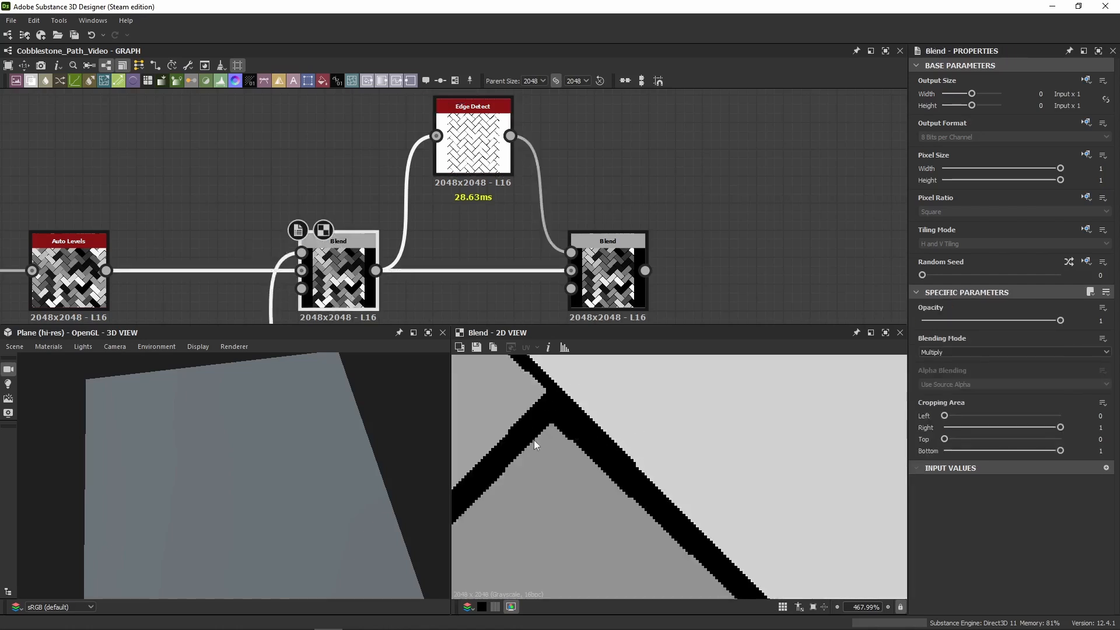
scroll(550, 433, up, 5)
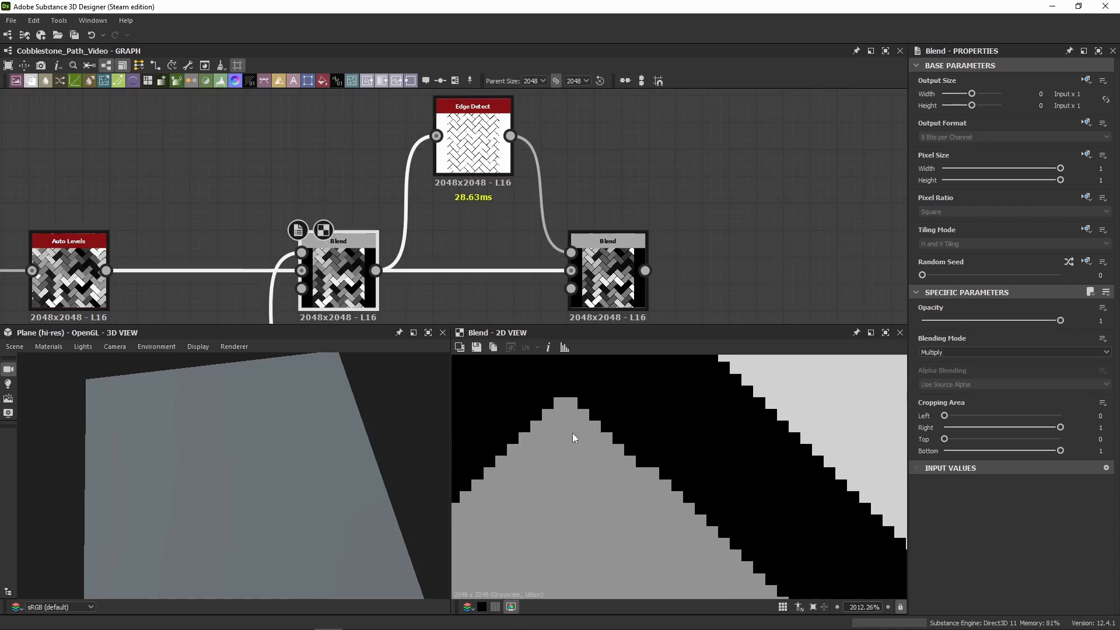
double_click(473, 142)
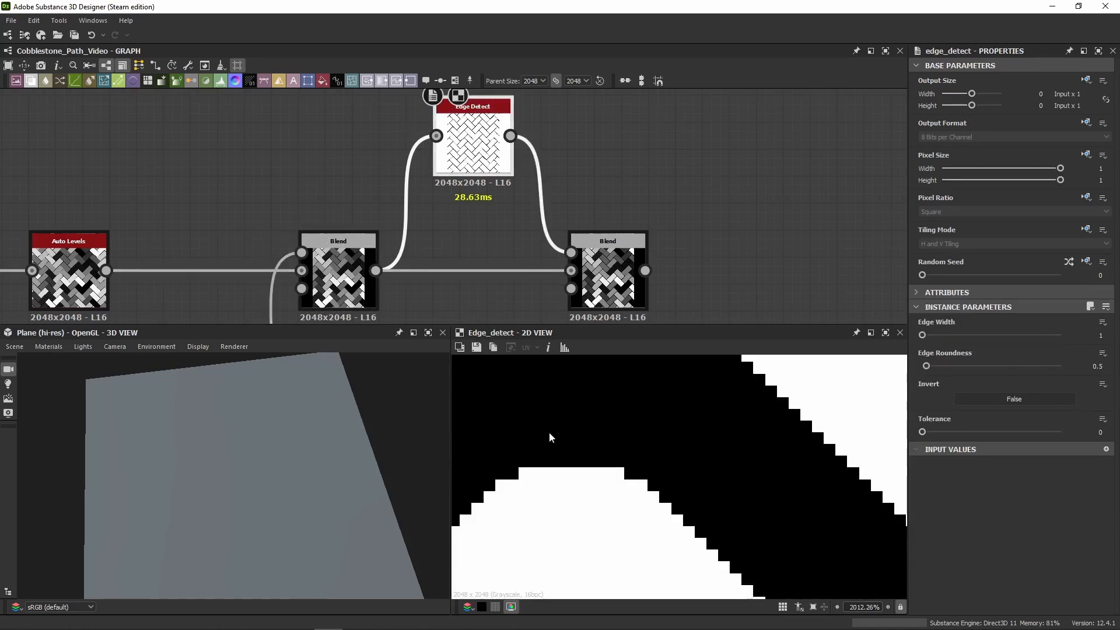
double_click(606, 272)
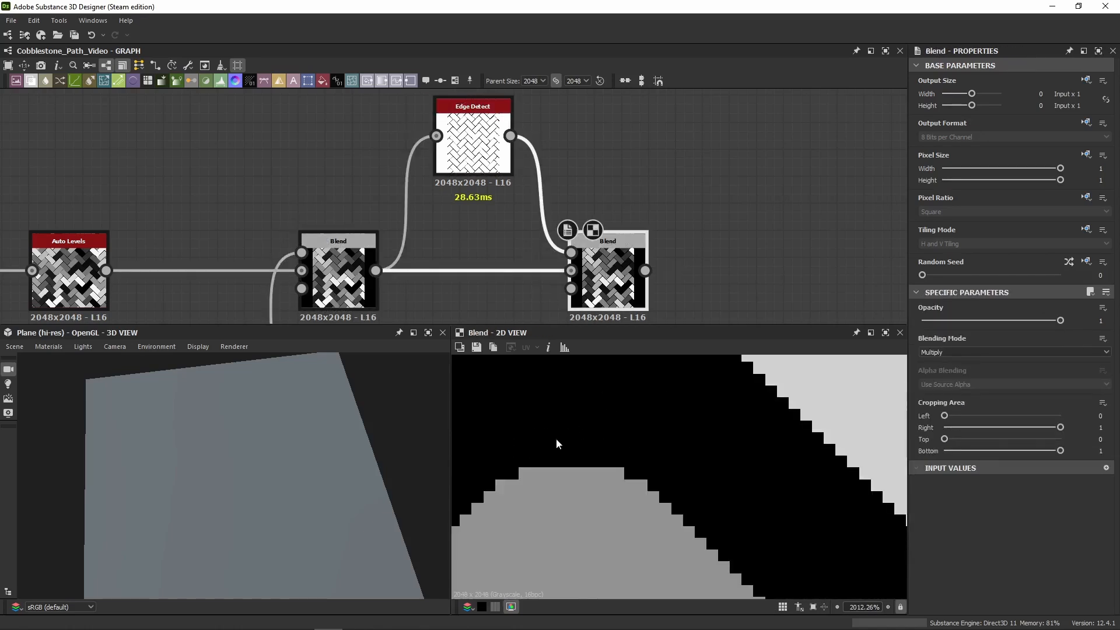
scroll(634, 457, down, 10)
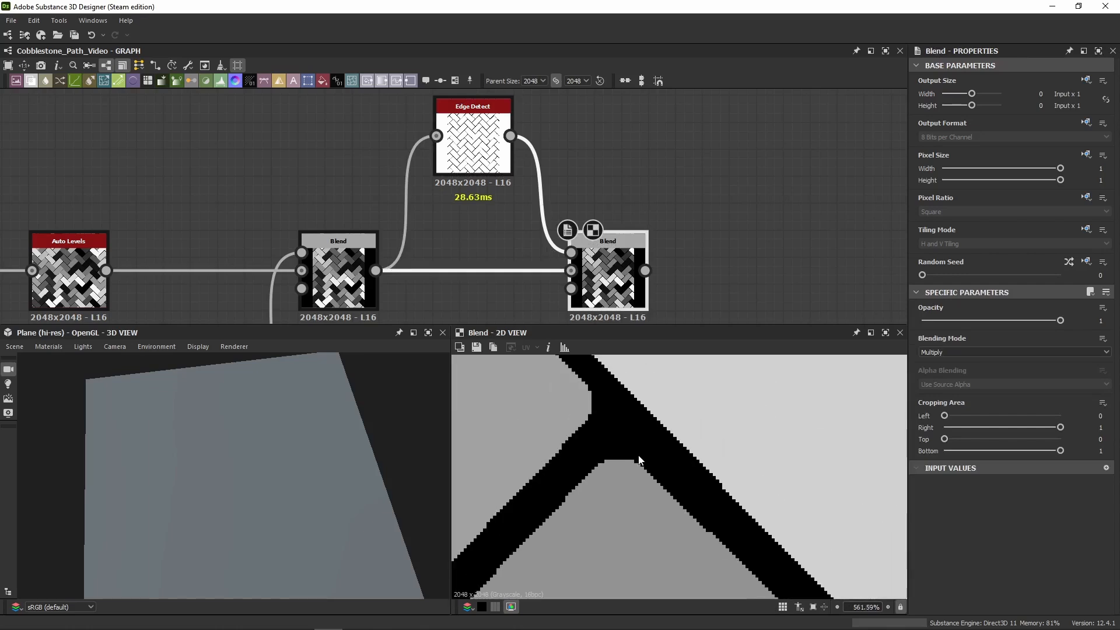
Step: Compare the wider herringbone pattern in the masked Blend with the one in the final Blend
double_click(339, 274)
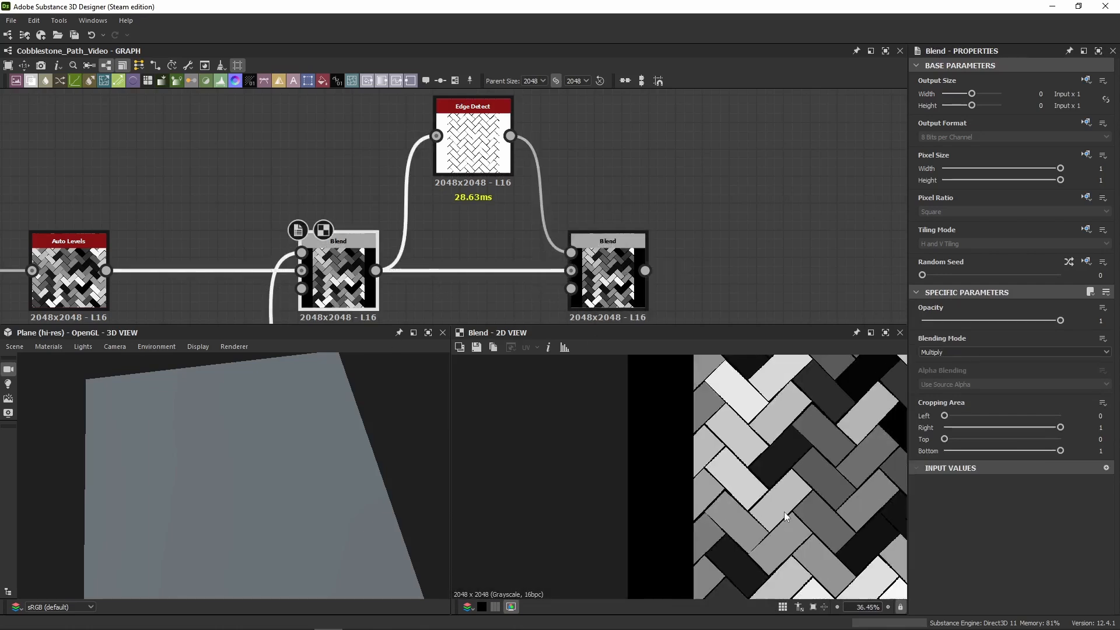
scroll(747, 505, down, 3)
middle_drag(810, 513, 648, 449)
double_click(607, 273)
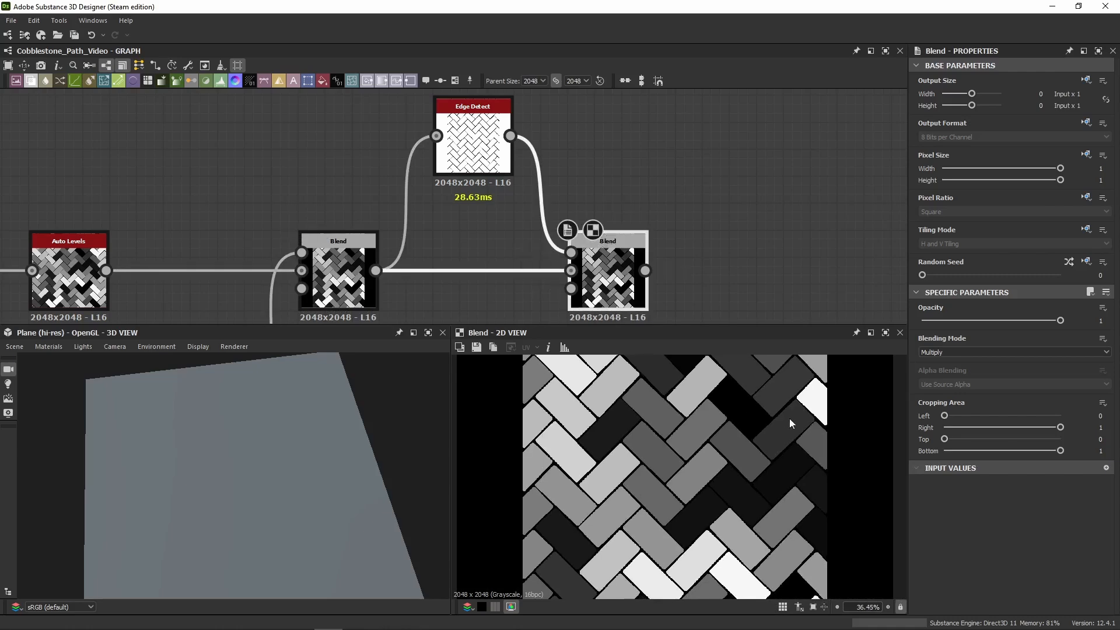
scroll(790, 421, down, 1)
scroll(790, 421, up, 2)
scroll(703, 469, up, 5)
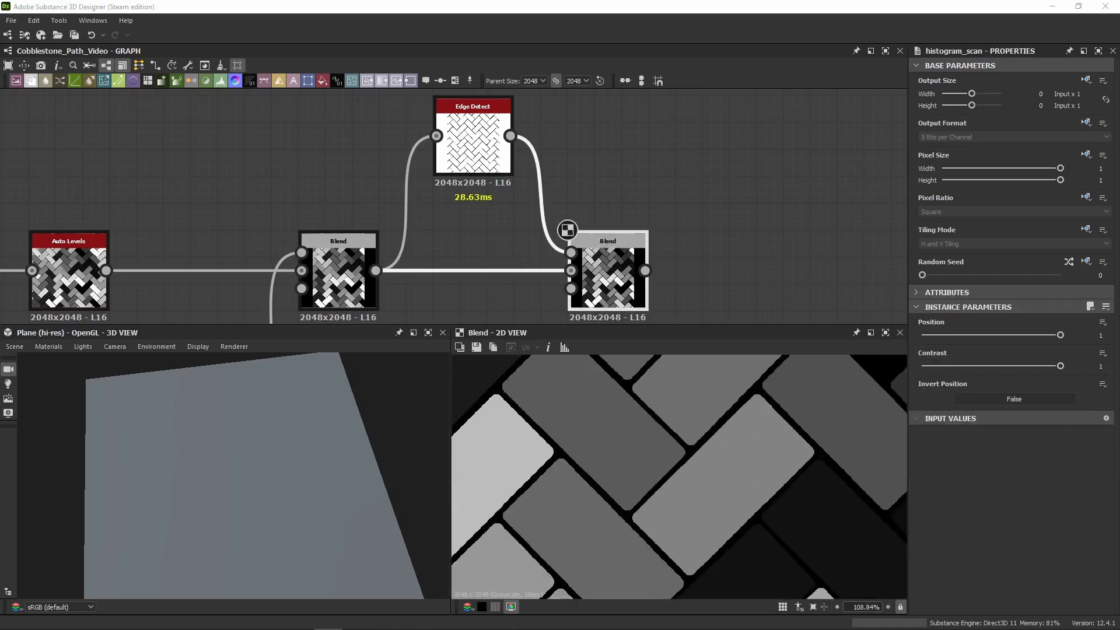
Step: Paste a copied Histogram Scan node after the final Blend and feed it the Blend output
middle_drag(614, 148, 407, 99)
click(535, 213)
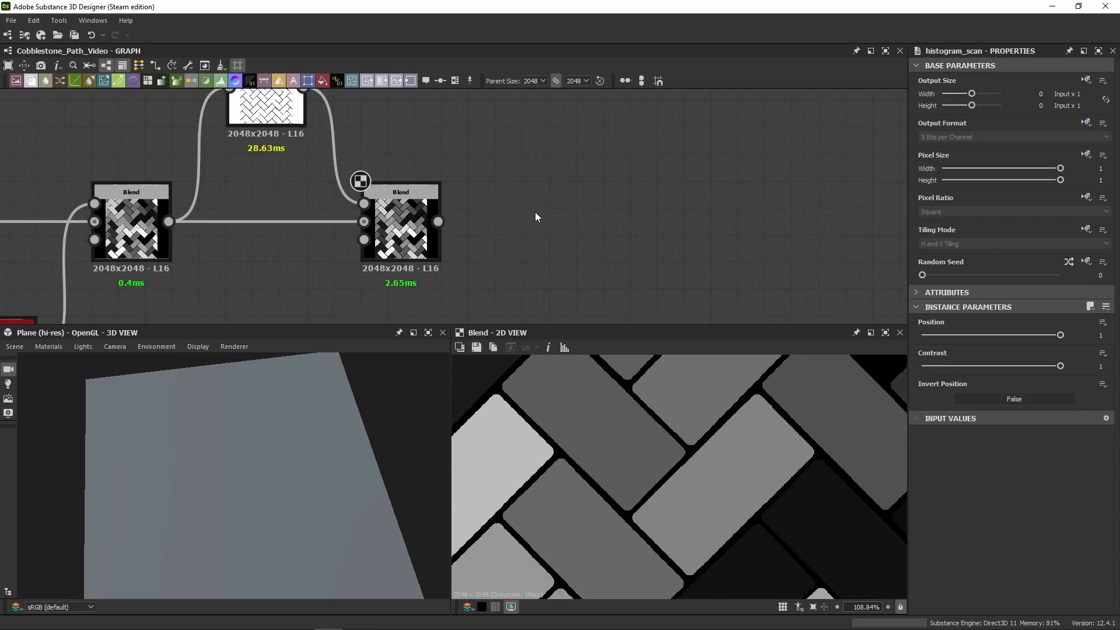
key(ctrl+v)
drag(454, 232, 532, 247)
drag(438, 221, 499, 222)
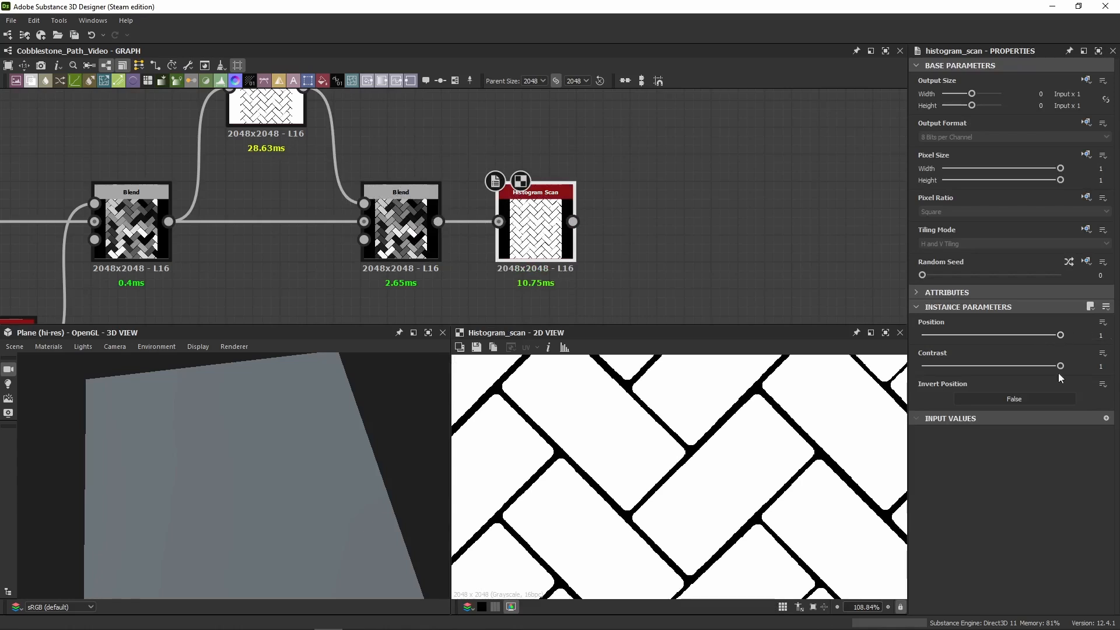
Step: Try the Histogram Scan with Position 0.45 and Contrast 0 against the Blend, and restore both values to 1
drag(1057, 336, 984, 336)
scroll(630, 453, down, 4)
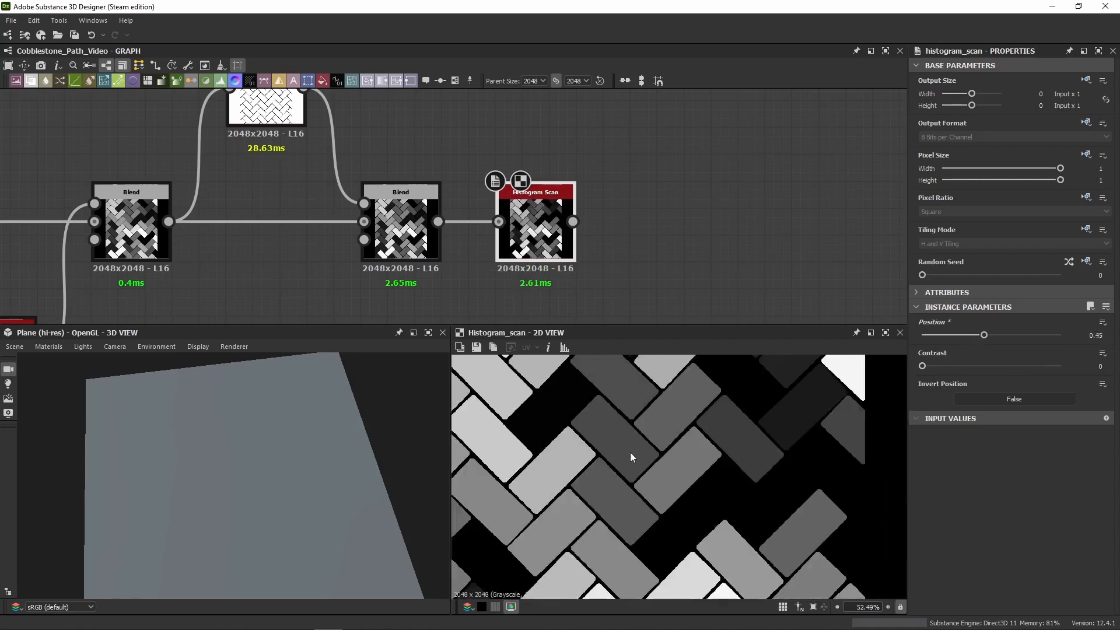
click(404, 234)
click(535, 230)
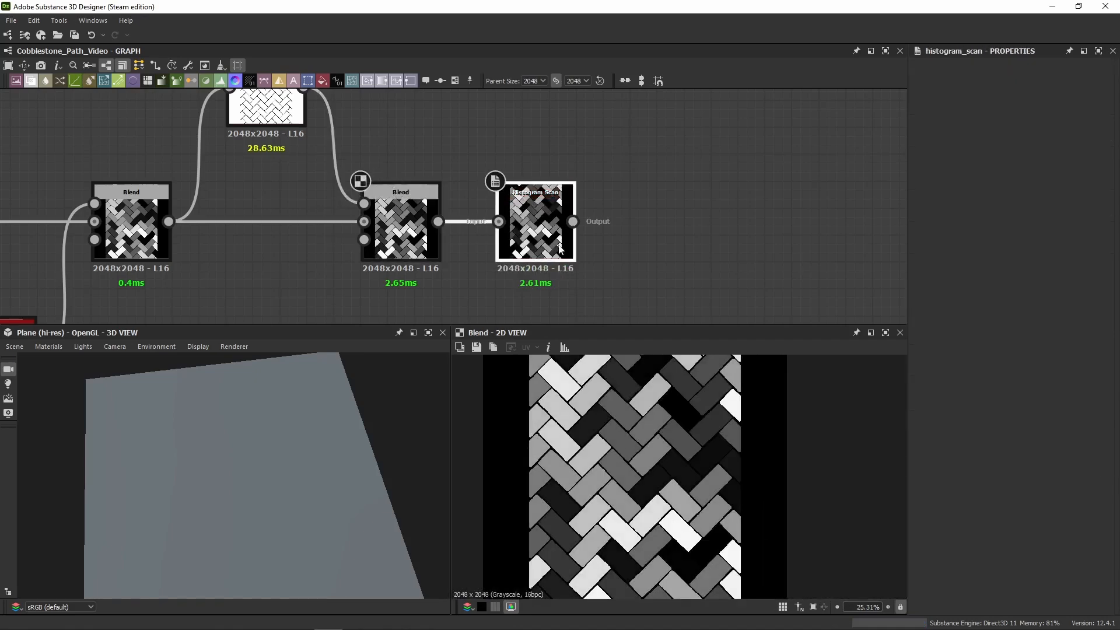
drag(984, 334, 1065, 367)
scroll(515, 441, up, 6)
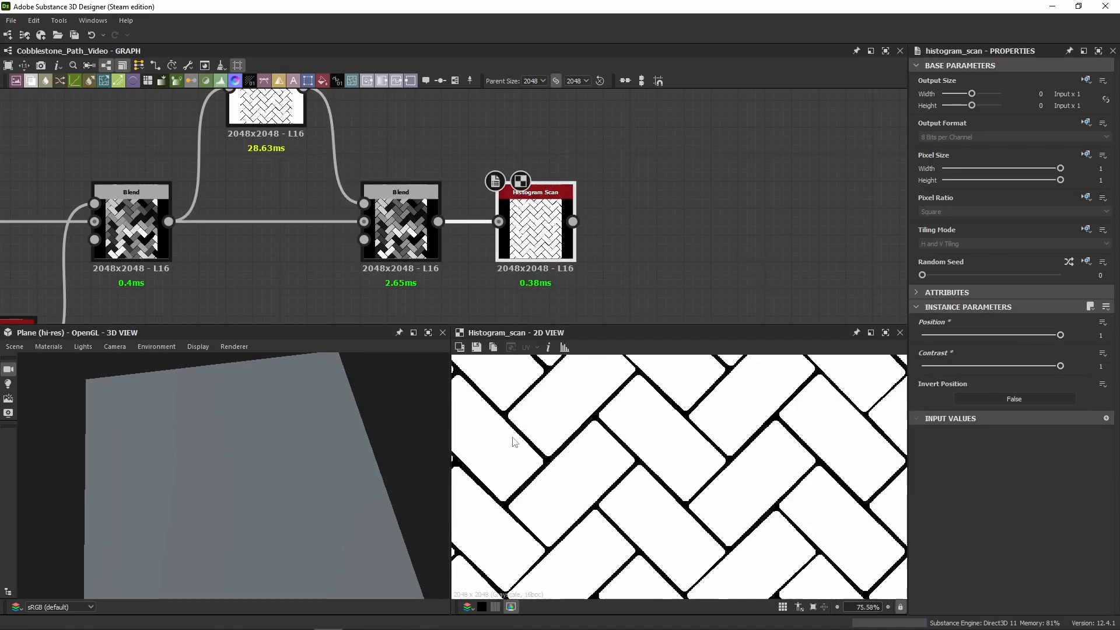
Step: Compare the path's outer side area in the Edge Detect mask with the same area in the Histogram Scan mask
scroll(749, 441, down, 3)
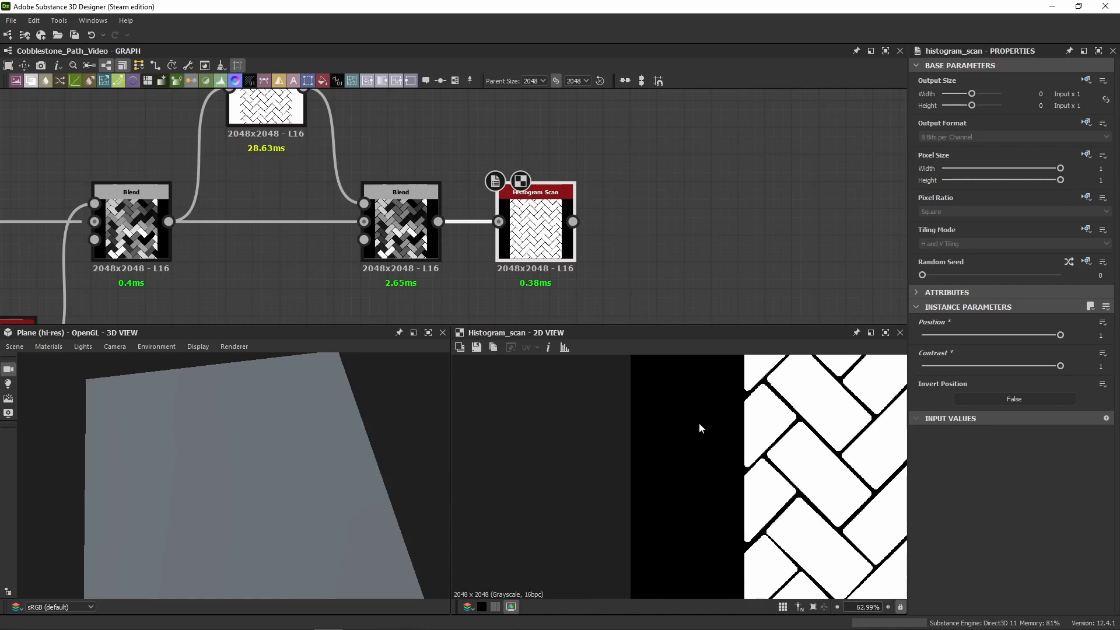
double_click(290, 113)
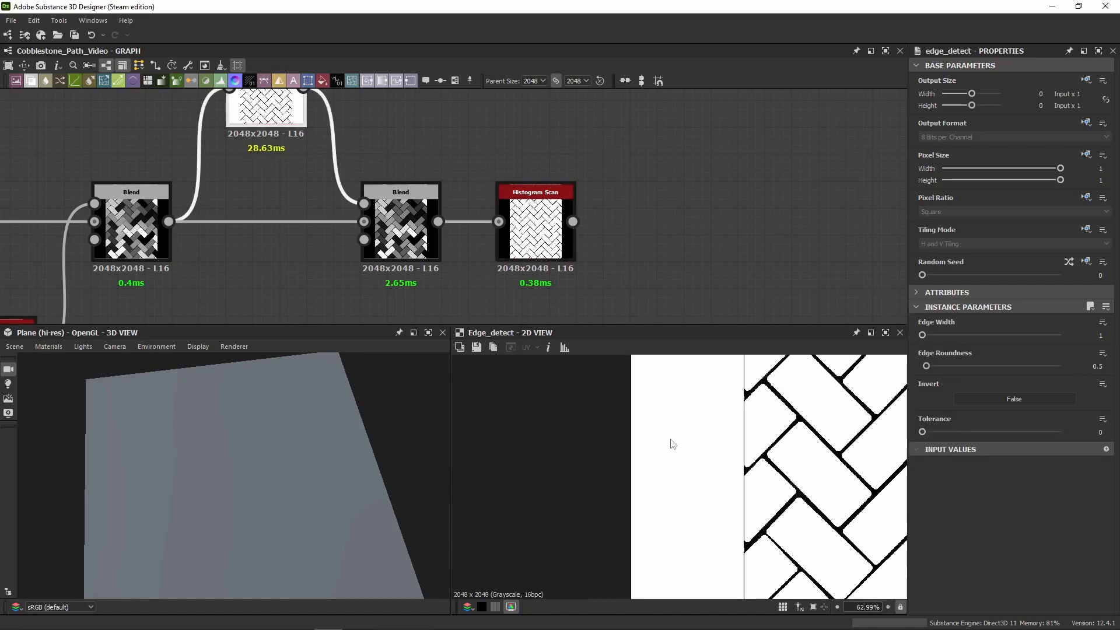
middle_drag(288, 110, 309, 173)
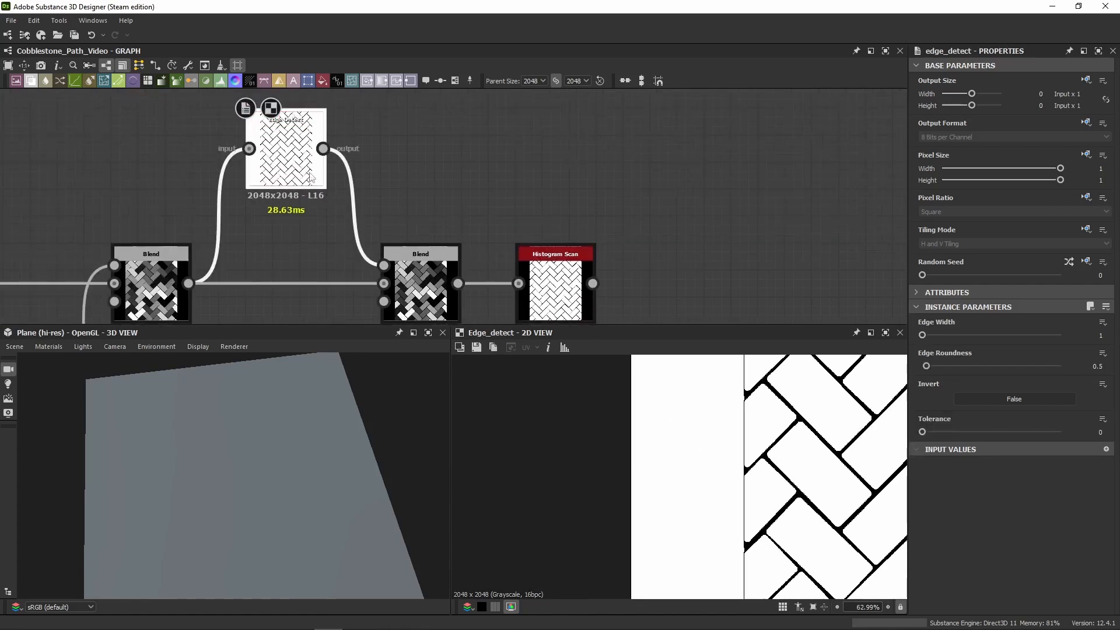
click(563, 282)
double_click(564, 282)
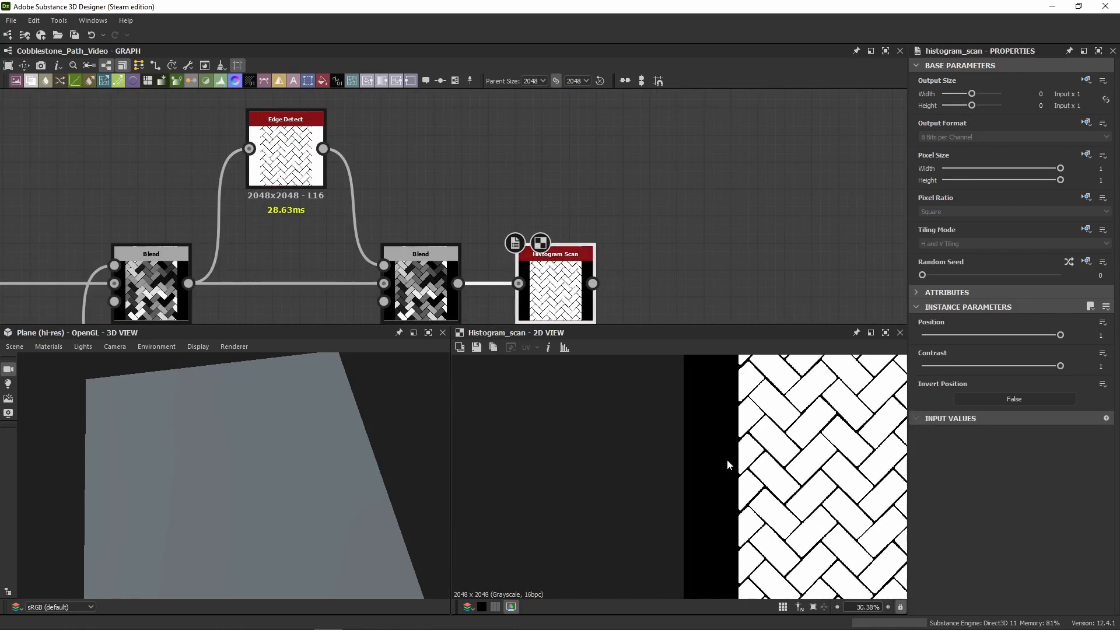
Step: Add a frame around the final Histogram Scan node and title it Center Brick Removal
scroll(741, 464, down, 4)
scroll(747, 461, up, 2)
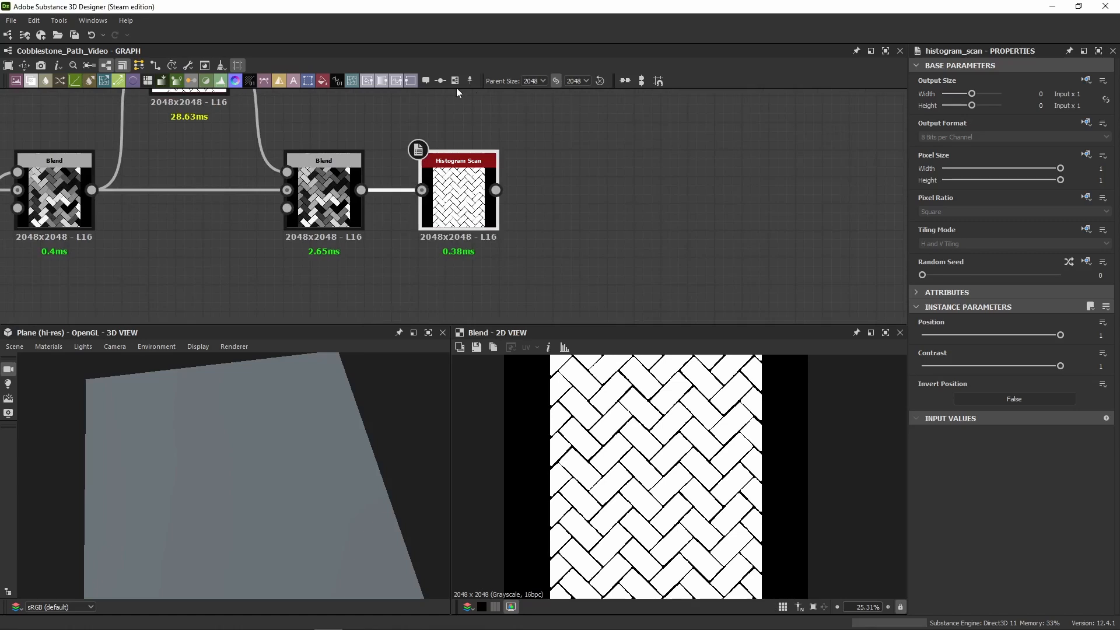
click(454, 80)
middle_drag(475, 122, 512, 164)
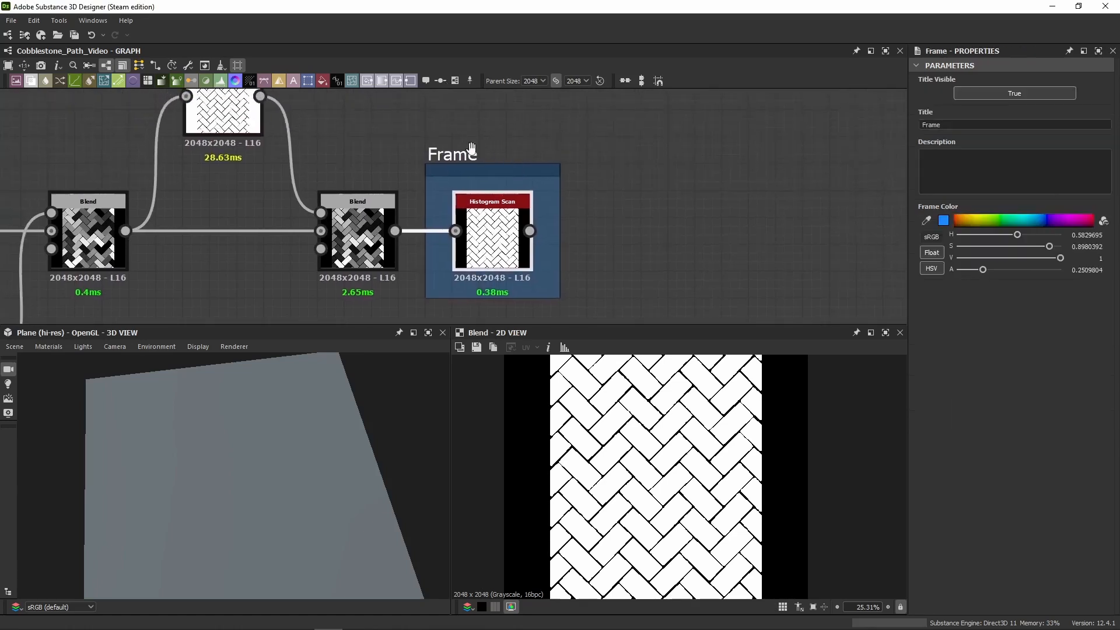
double_click(933, 124)
text(Ce)
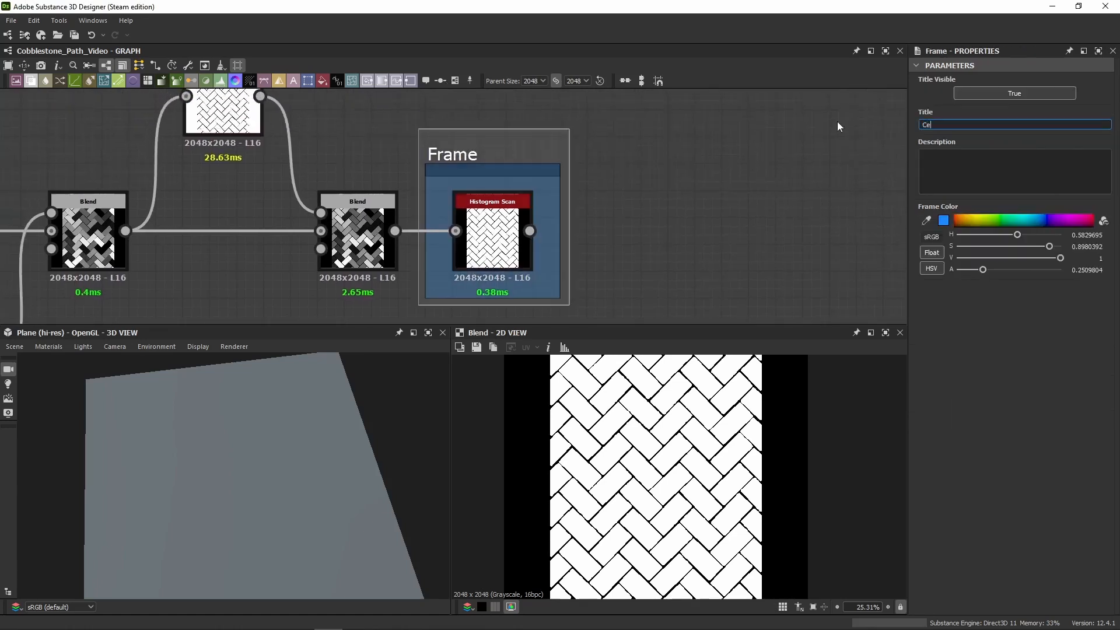
text(nter Brick Removal)
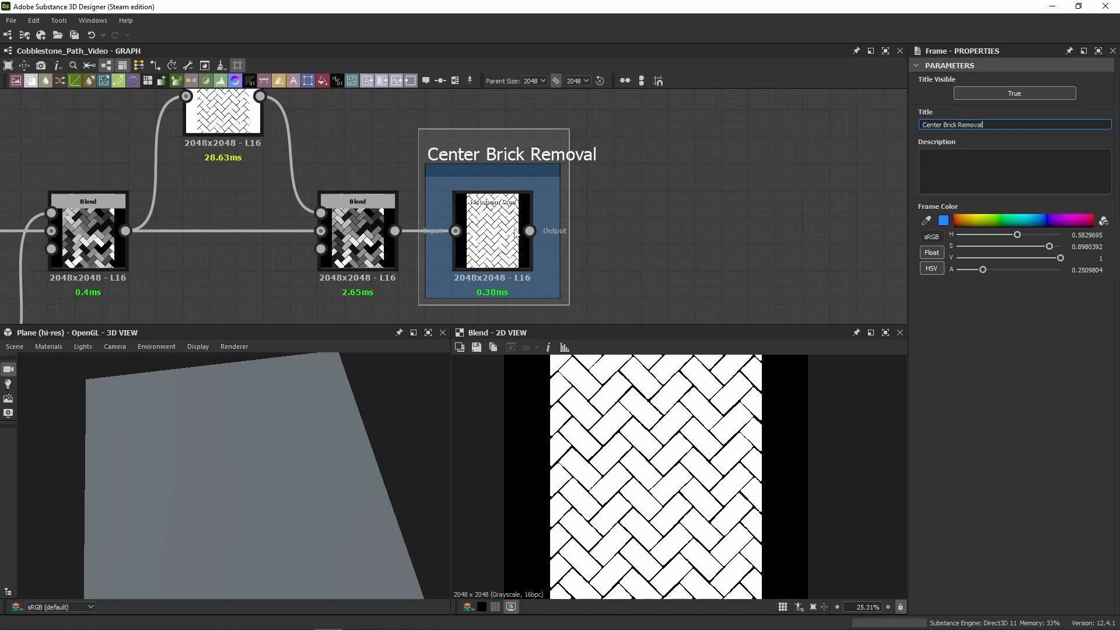
Step: Try a lower Position on the framed Histogram Scan to drop some bricks, and restore it to 1
click(493, 230)
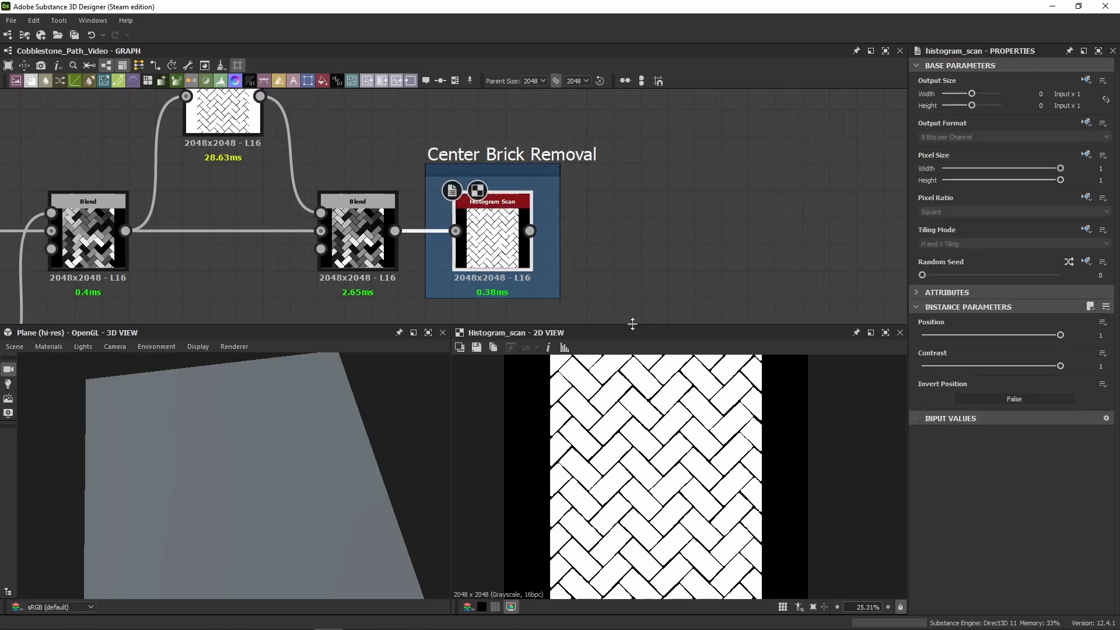
drag(1060, 335, 1068, 362)
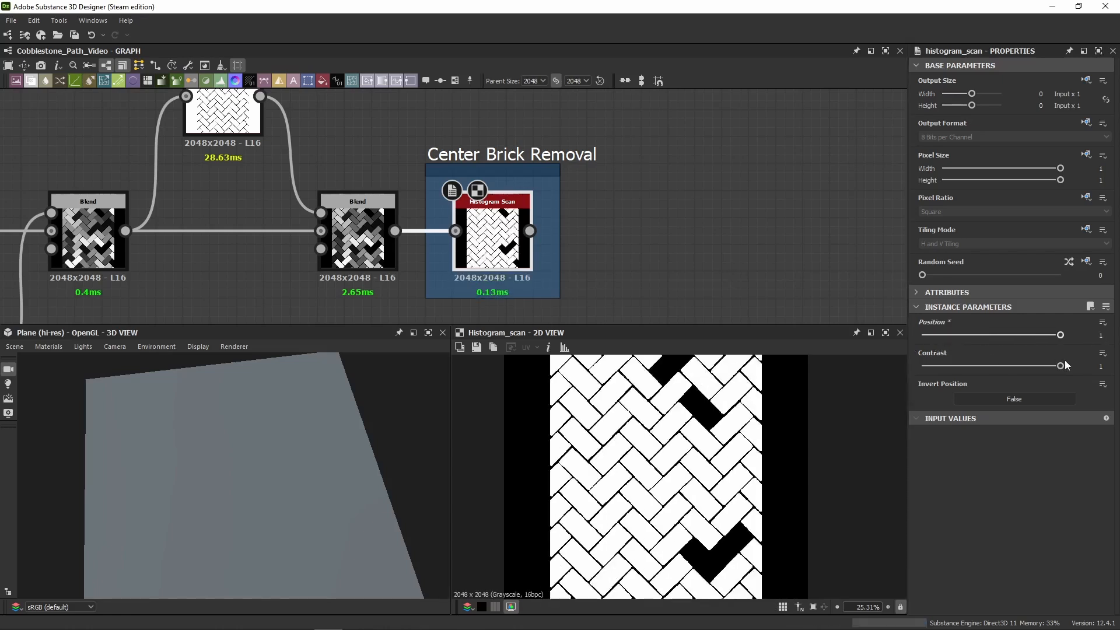
Step: Add an Invert Grayscale node fed by the path mask Shape and place it below and past the Center Brick Removal frame
middle_drag(591, 242, 474, 166)
scroll(474, 169, down, 3)
middle_drag(572, 207, 628, 185)
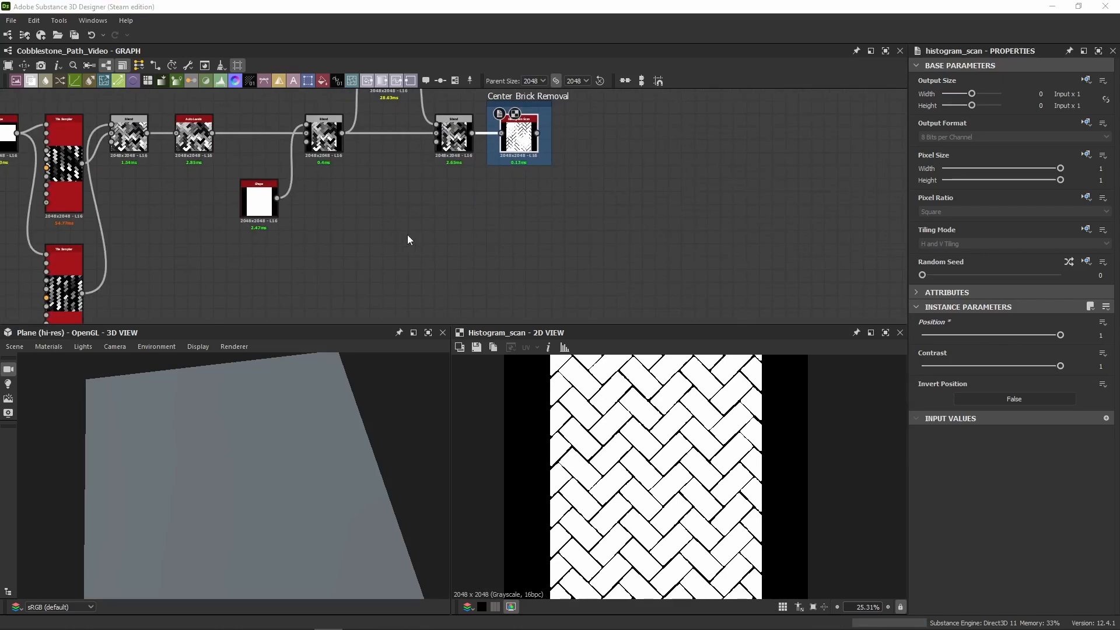
scroll(315, 227, up, 5)
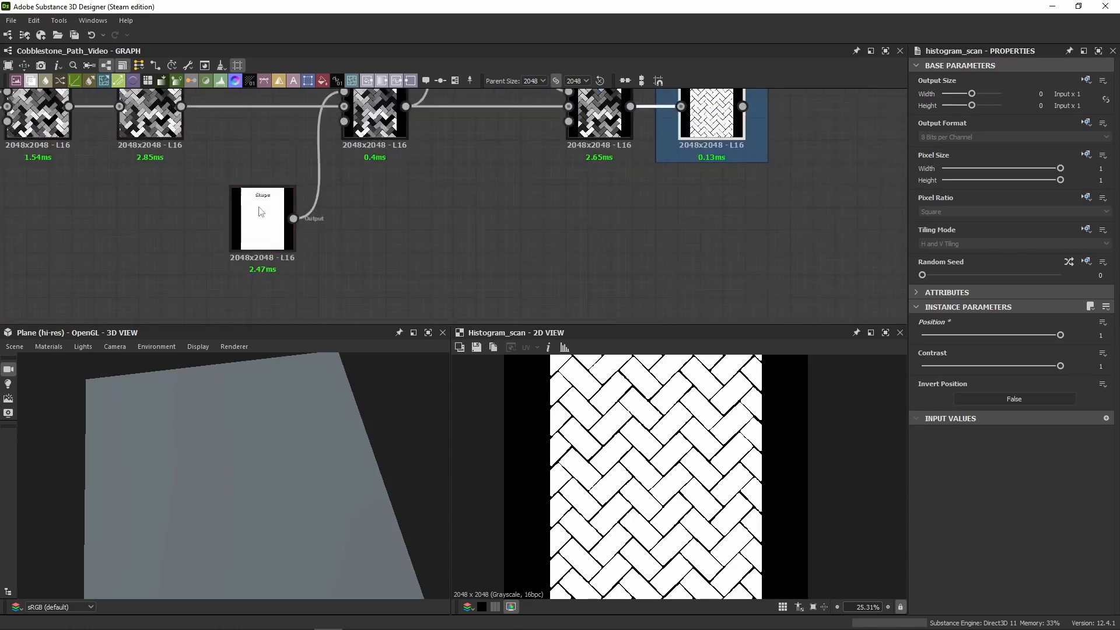
click(274, 219)
drag(294, 219, 851, 218)
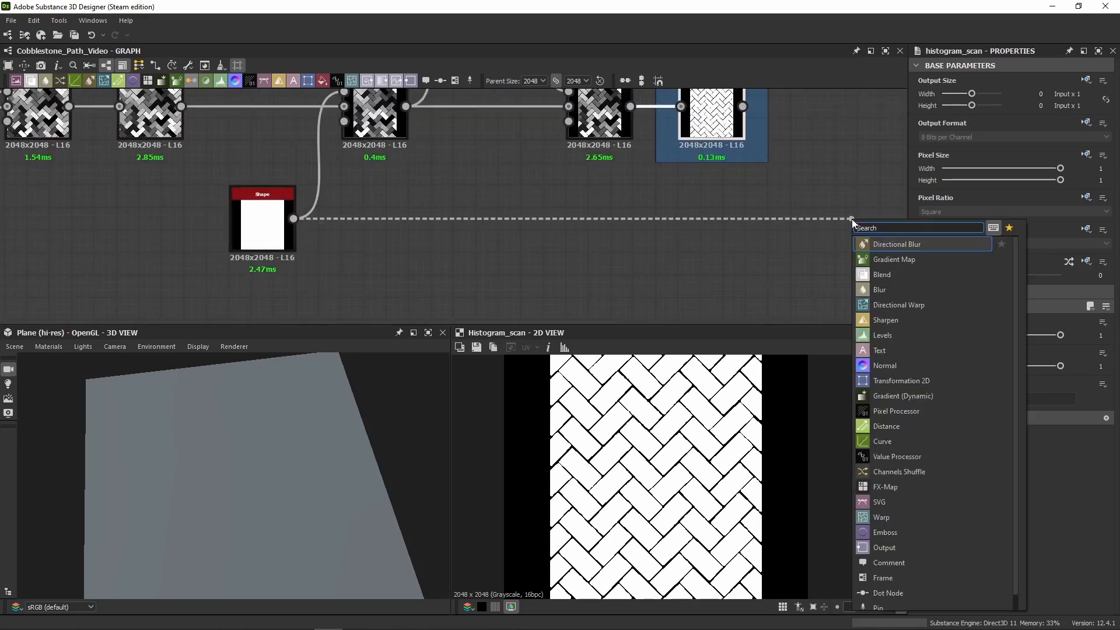
text(invert)
key(Return)
middle_drag(881, 216, 695, 274)
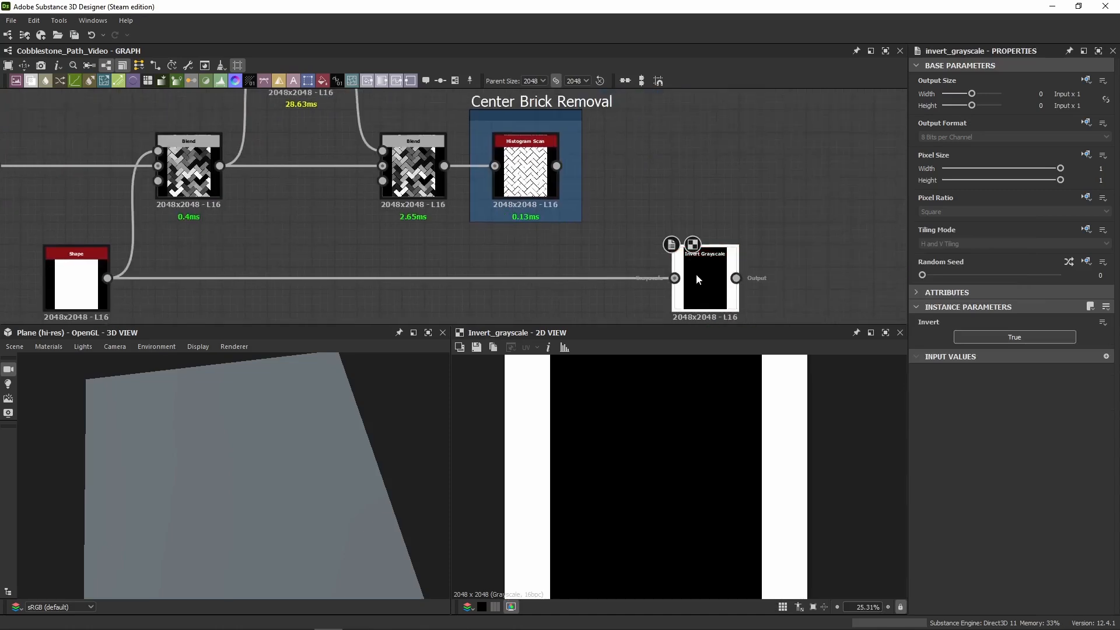
drag(695, 274, 638, 274)
Step: Paste the copied Shape, Transformation 2D and Subtract Blend nodes beyond Invert Grayscale, and connect the Invert Grayscale output to the Blend's Background
middle_drag(662, 198, 510, 152)
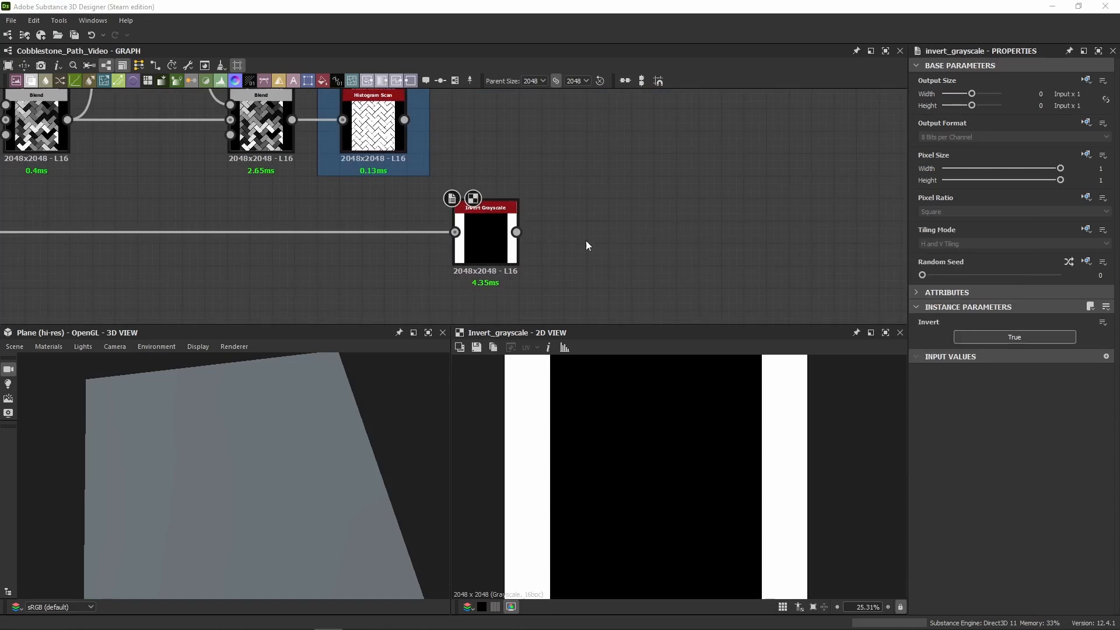
middle_drag(676, 320, 531, 222)
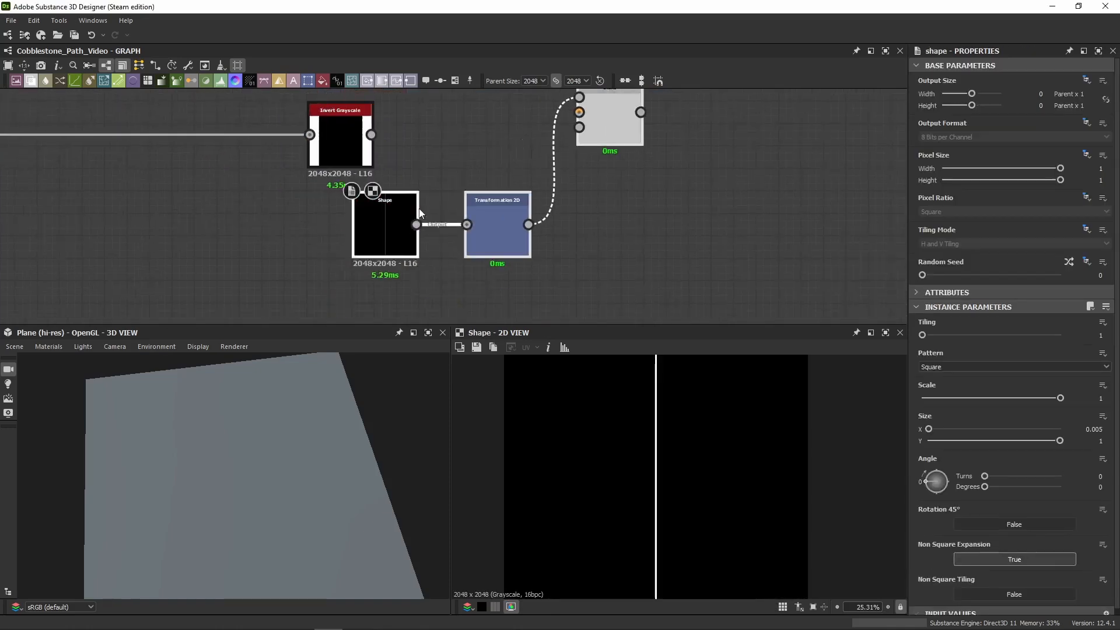
drag(419, 213, 485, 241)
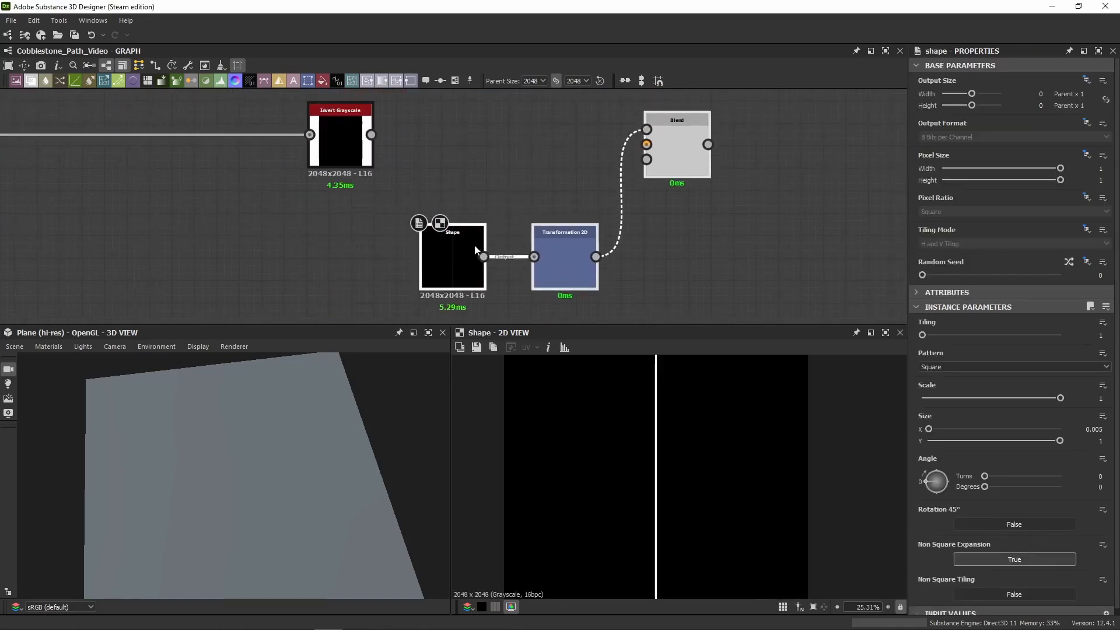
click(464, 145)
middle_drag(350, 138, 334, 165)
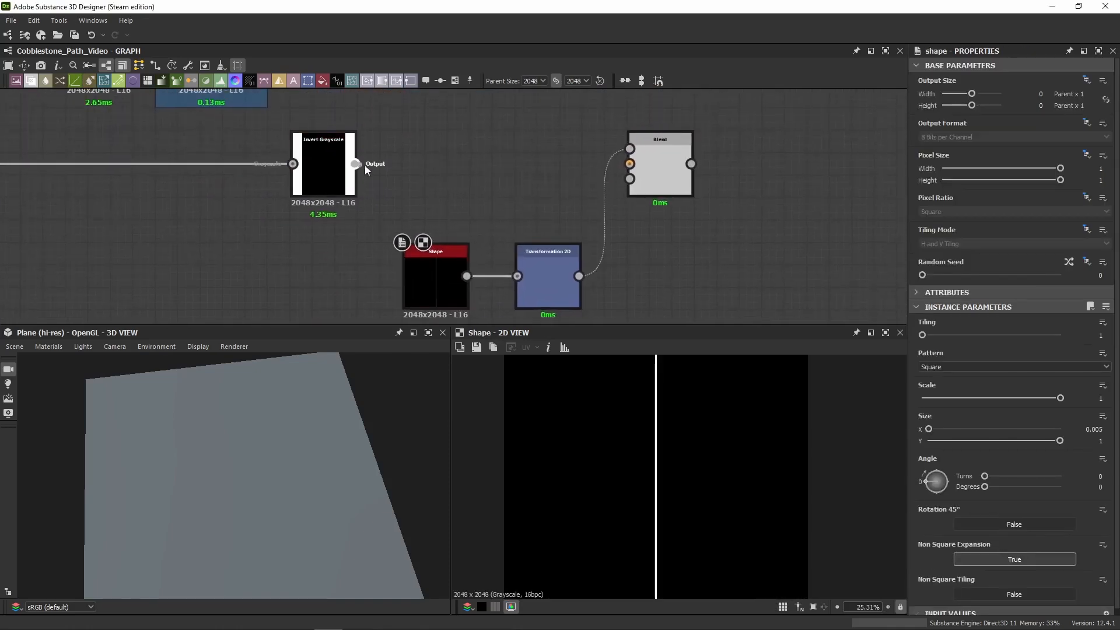
drag(357, 165, 630, 163)
click(643, 169)
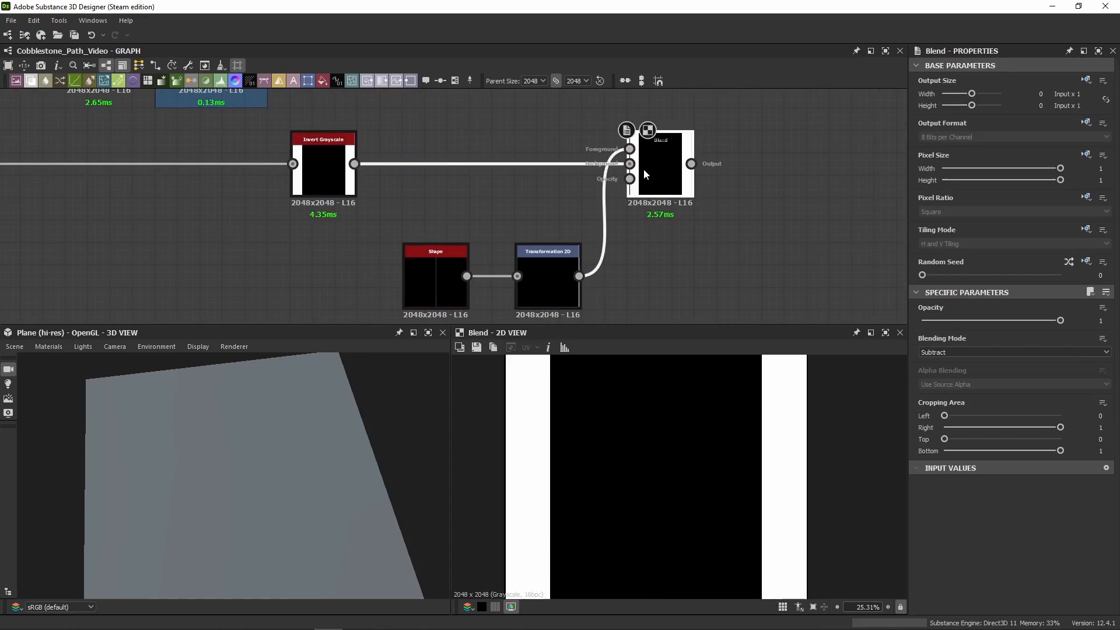
click(642, 249)
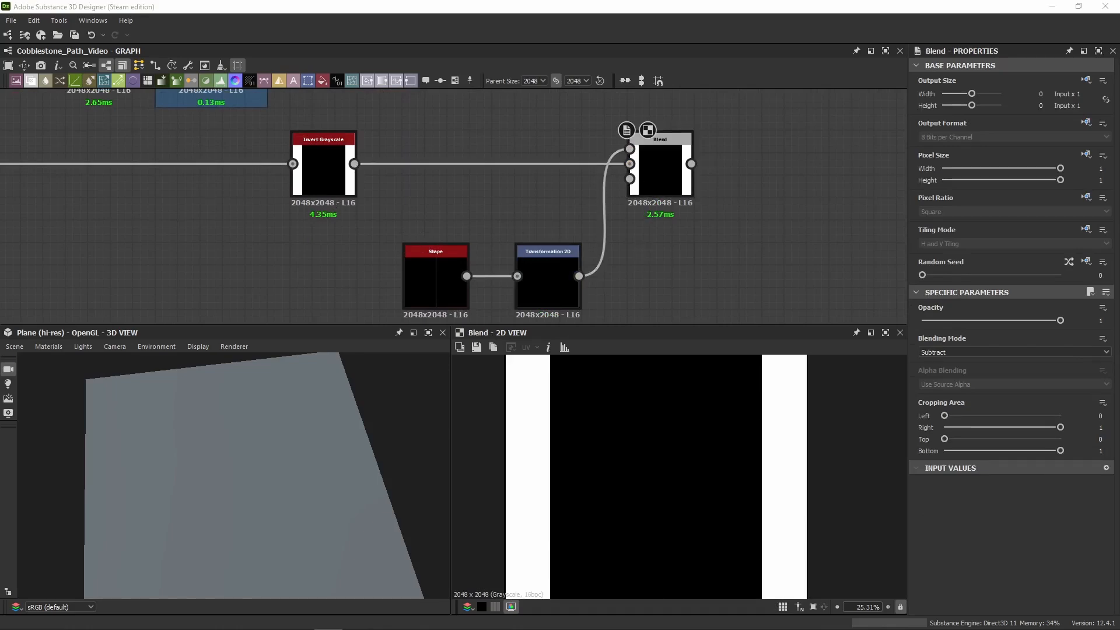
Step: Compare the path mask in the original Shape node with its inverted version in the Invert Grayscale node
double_click(323, 190)
scroll(267, 217, down, 3)
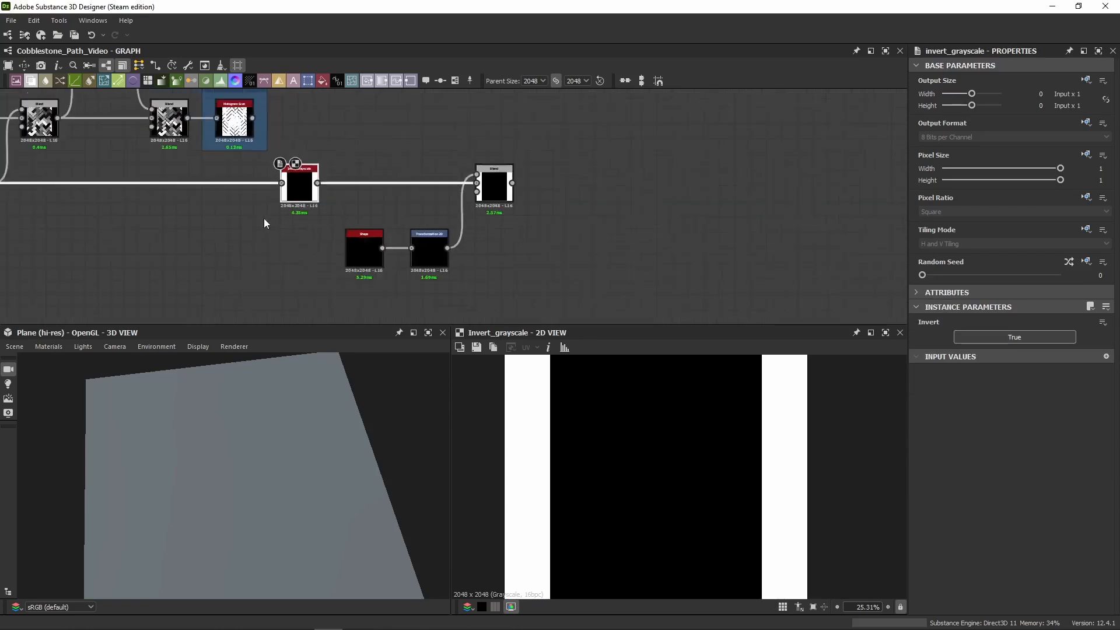
middle_drag(265, 222, 490, 187)
scroll(197, 202, up, 1)
scroll(197, 198, up, 1)
double_click(205, 132)
scroll(586, 466, down, 3)
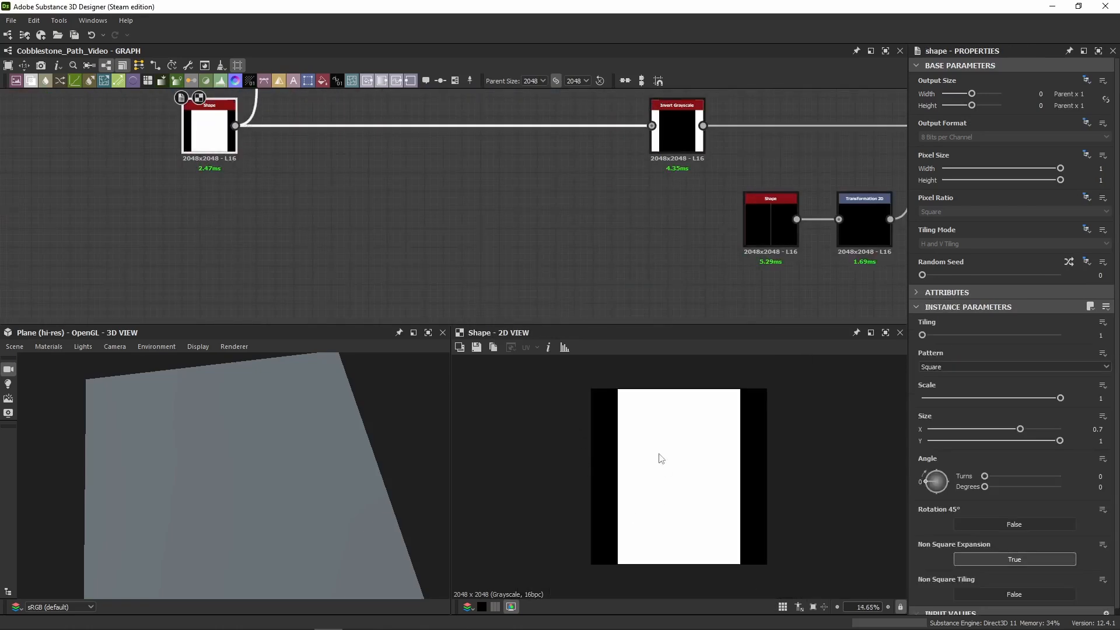
middle_drag(452, 195, 435, 295)
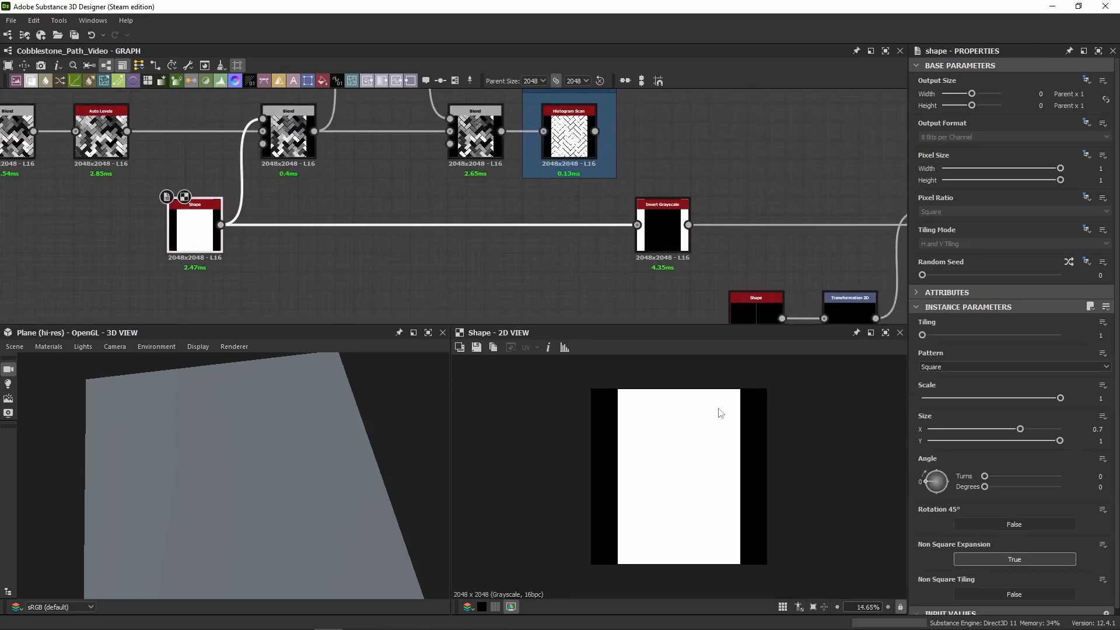
double_click(288, 137)
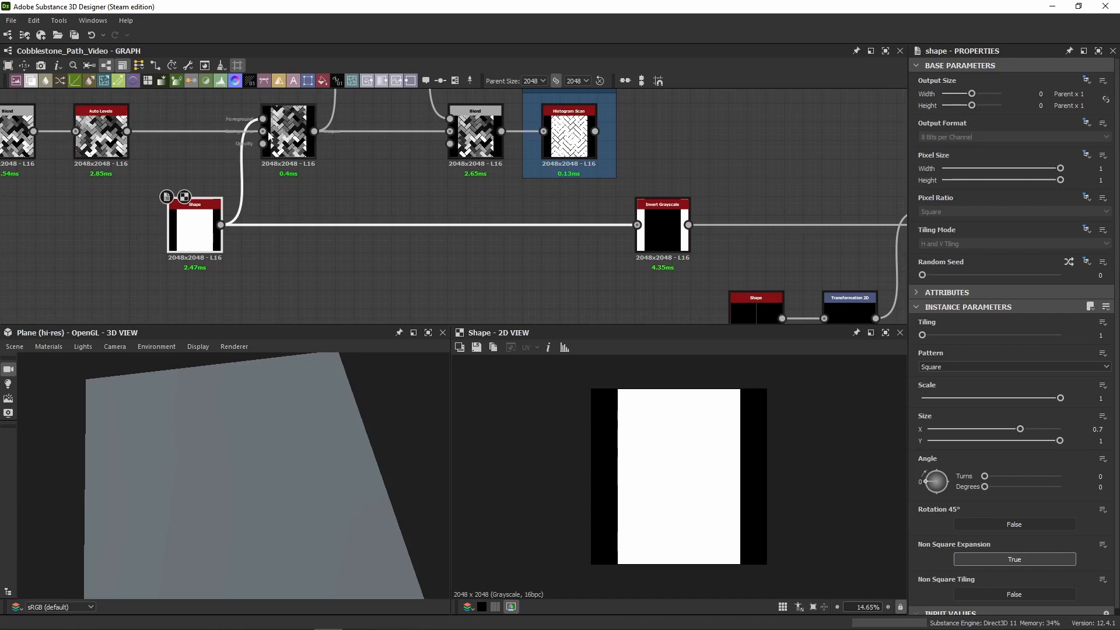
double_click(662, 236)
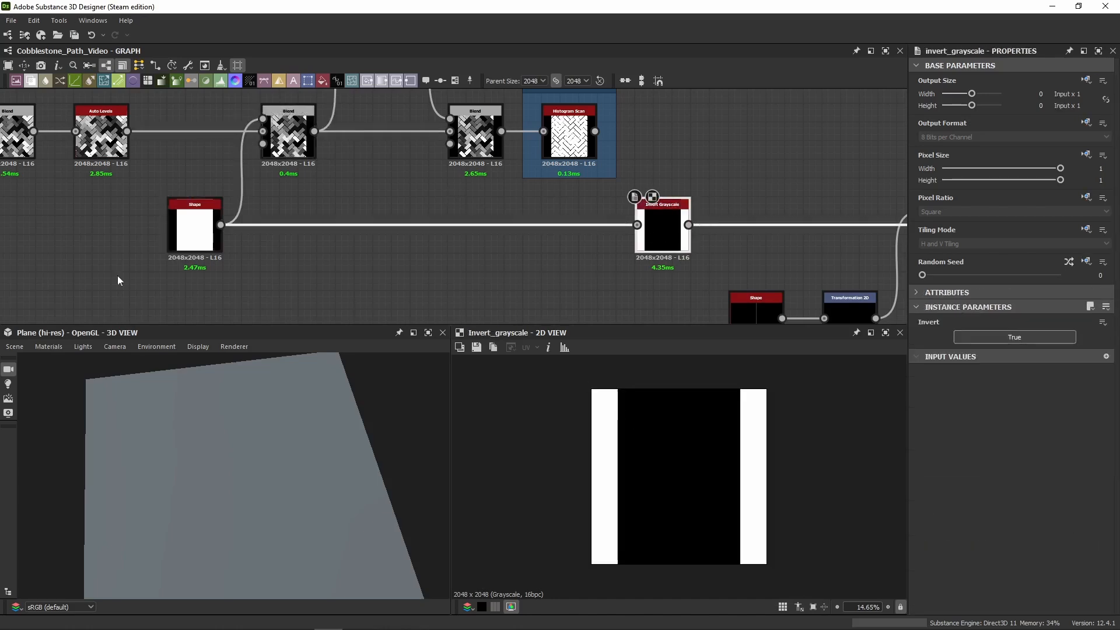
Step: Examine the thin vertical line produced by the pasted Shape node
middle_drag(650, 185, 275, 181)
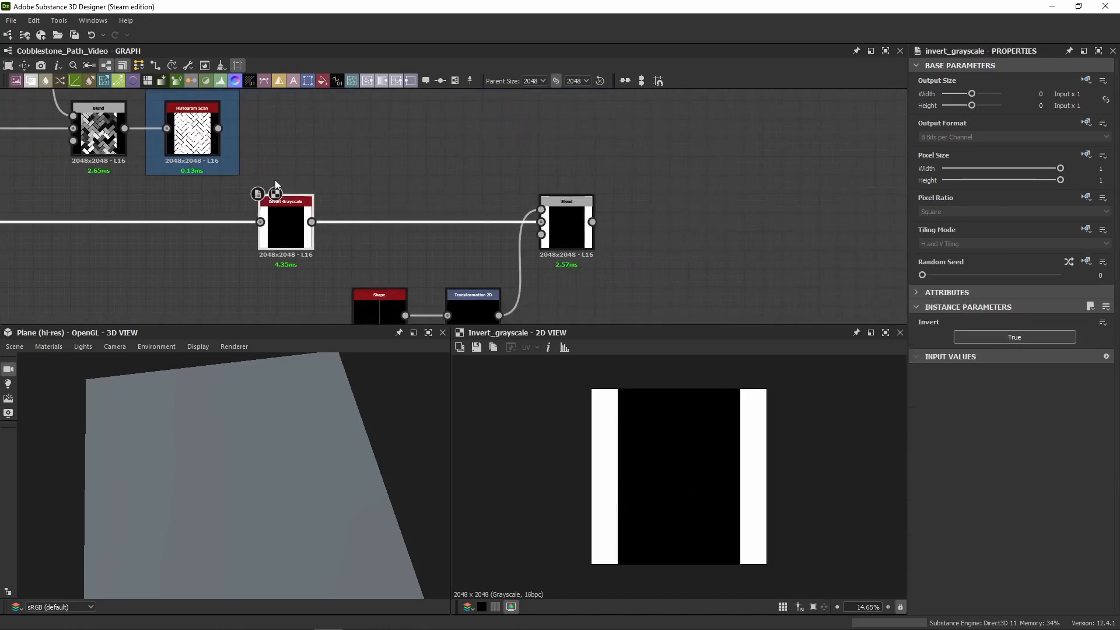
middle_drag(365, 288, 344, 198)
scroll(352, 245, up, 3)
double_click(353, 245)
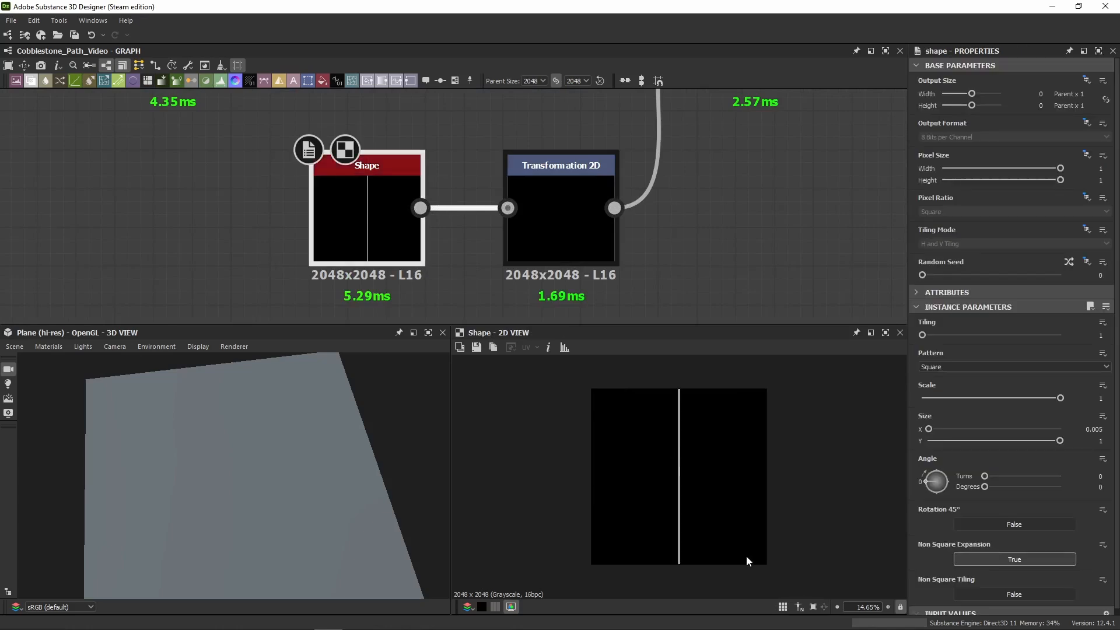
scroll(676, 496, up, 2)
scroll(693, 449, down, 1)
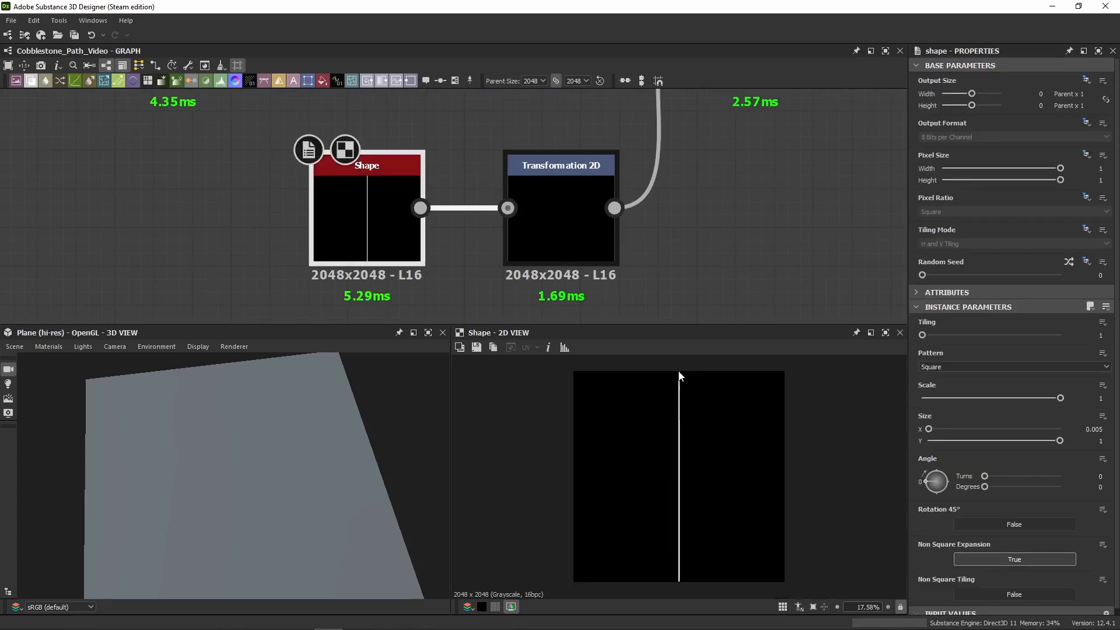
scroll(508, 278, down, 2)
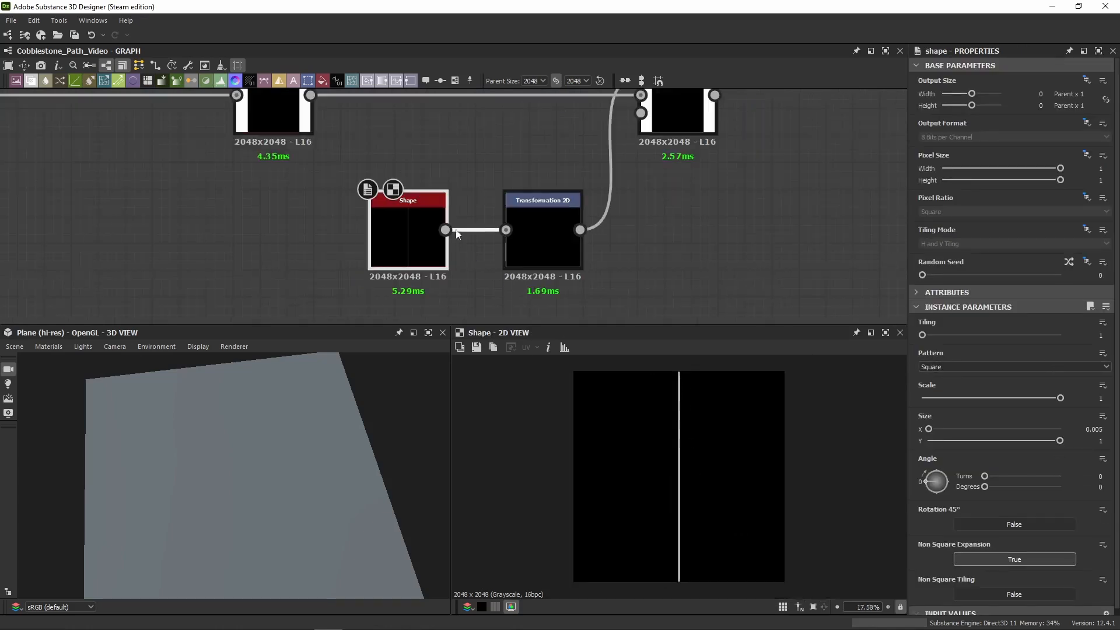
Step: Examine where the Transformation 2D node places the thin line along the outer edges of the texture
middle_drag(432, 178, 408, 170)
click(516, 217)
double_click(516, 221)
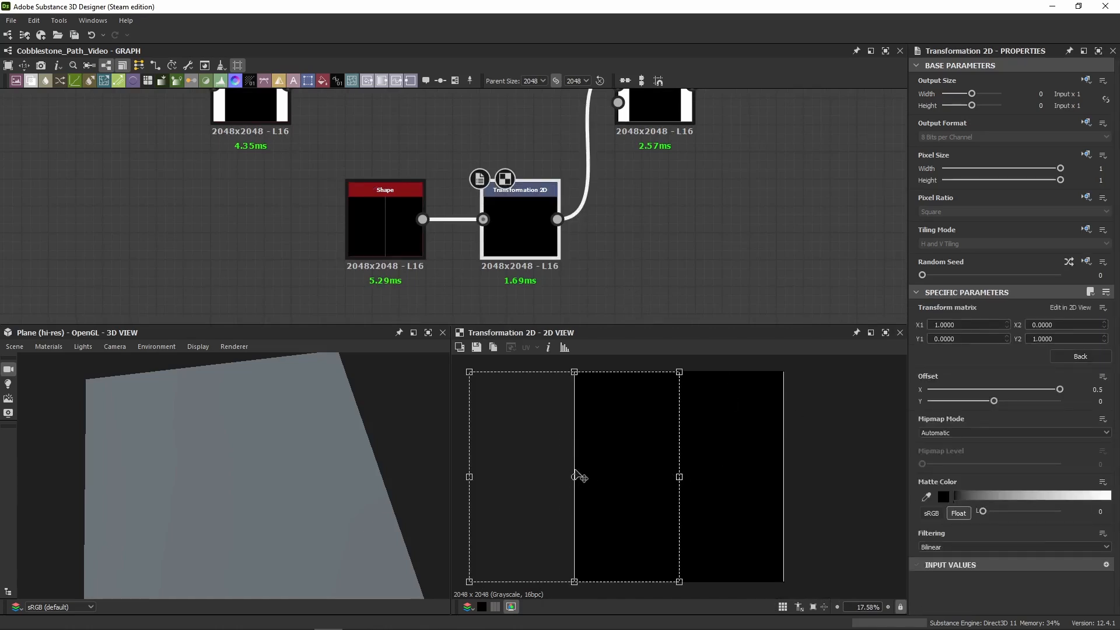
scroll(574, 482, up, 3)
scroll(588, 493, down, 1)
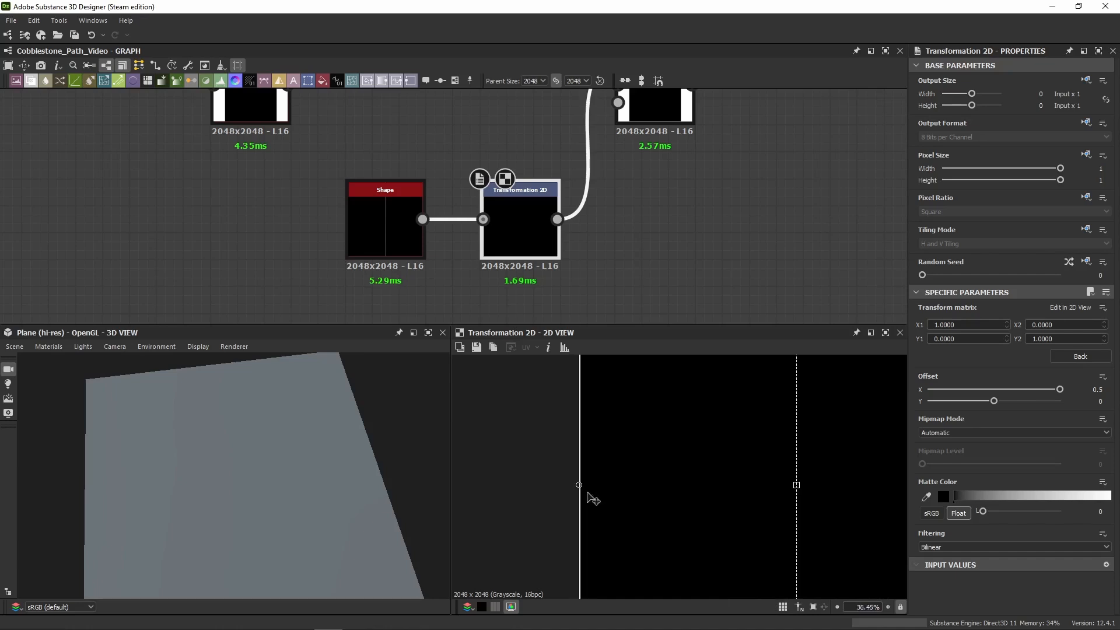
middle_drag(690, 468, 600, 468)
middle_drag(757, 475, 577, 474)
scroll(630, 468, up, 10)
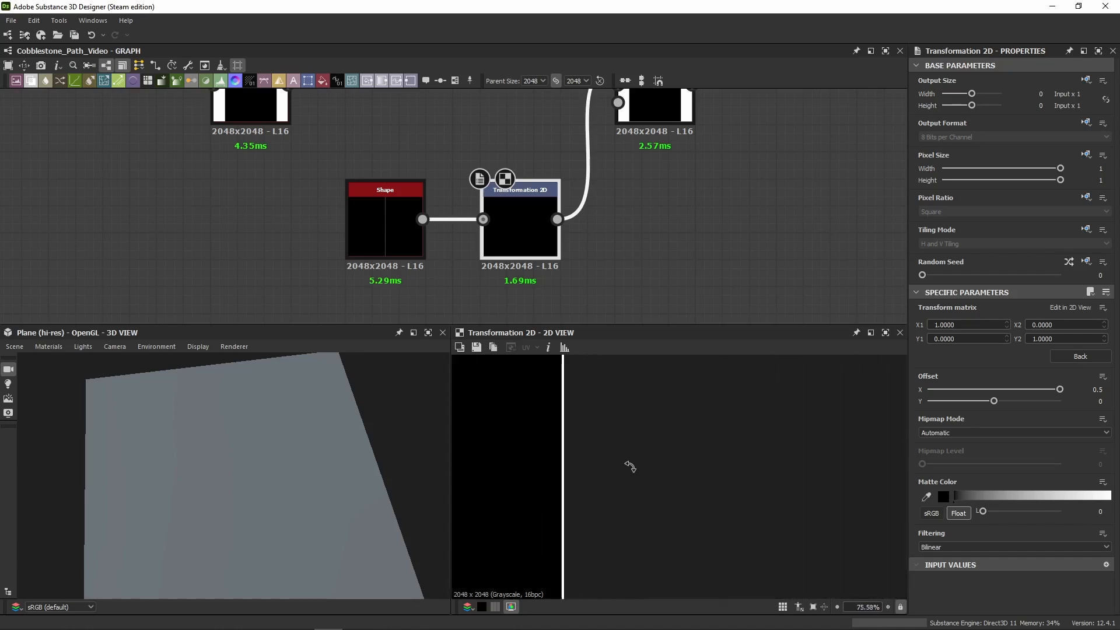
scroll(601, 309, down, 3)
Step: Compare the outer edges of the side strips in the Subtract Blend with its Invert Grayscale and Transformation 2D inputs
double_click(631, 218)
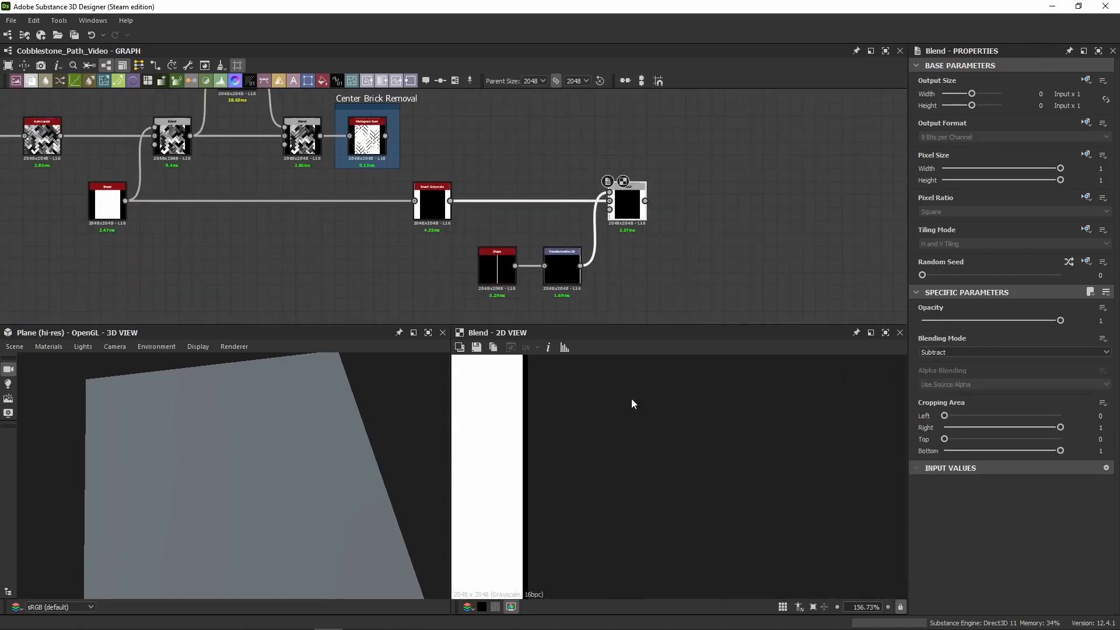
scroll(504, 475, up, 3)
middle_drag(517, 473, 708, 442)
double_click(433, 217)
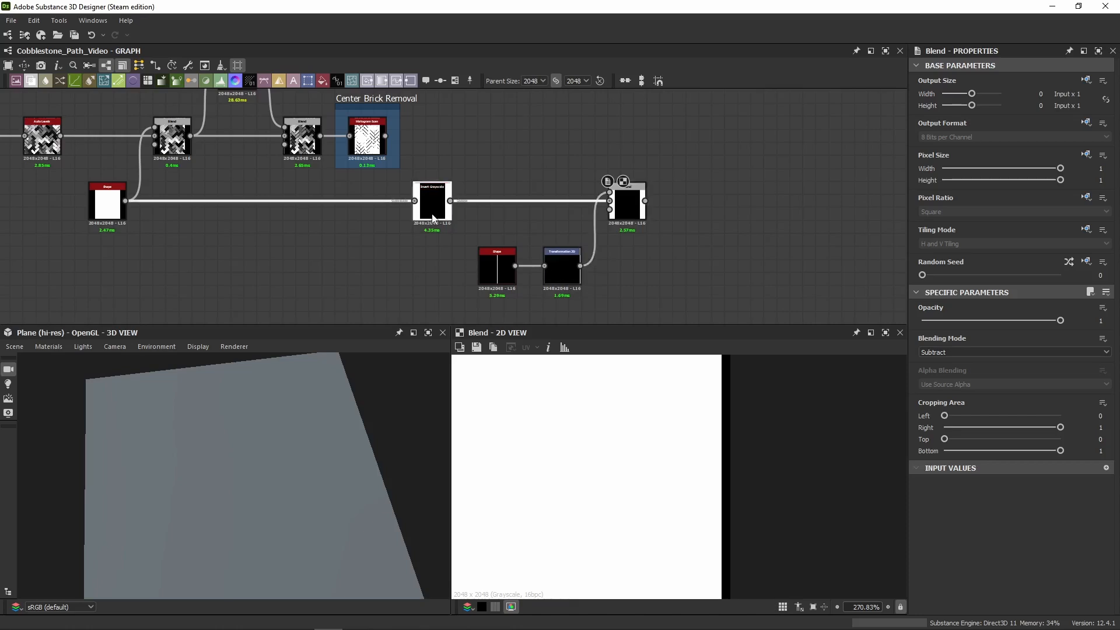
double_click(578, 284)
scroll(676, 484, down, 3)
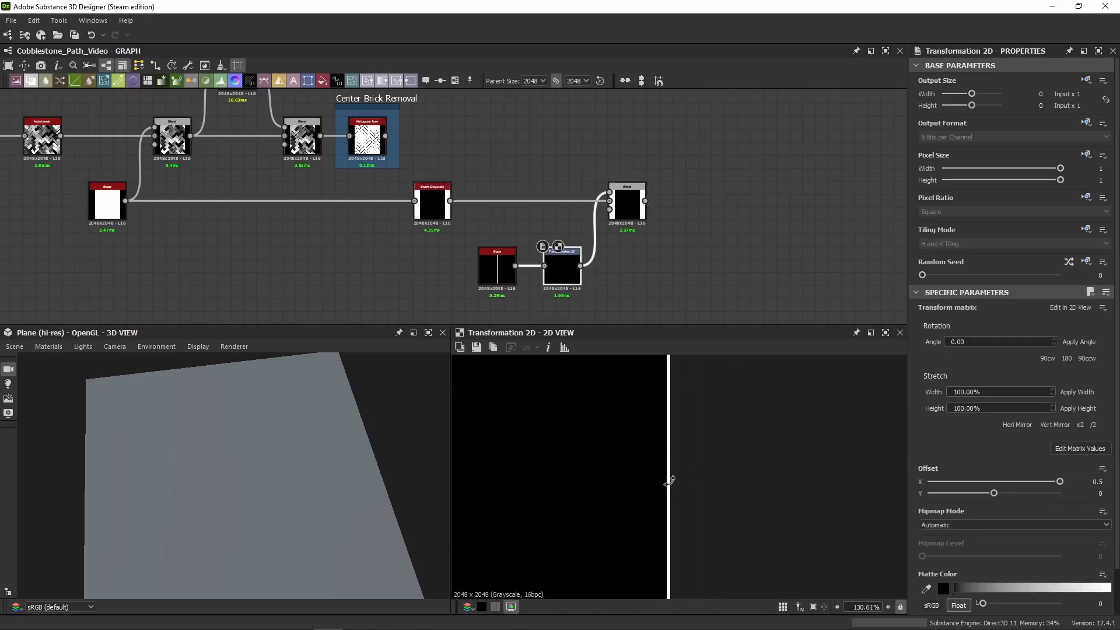
double_click(627, 208)
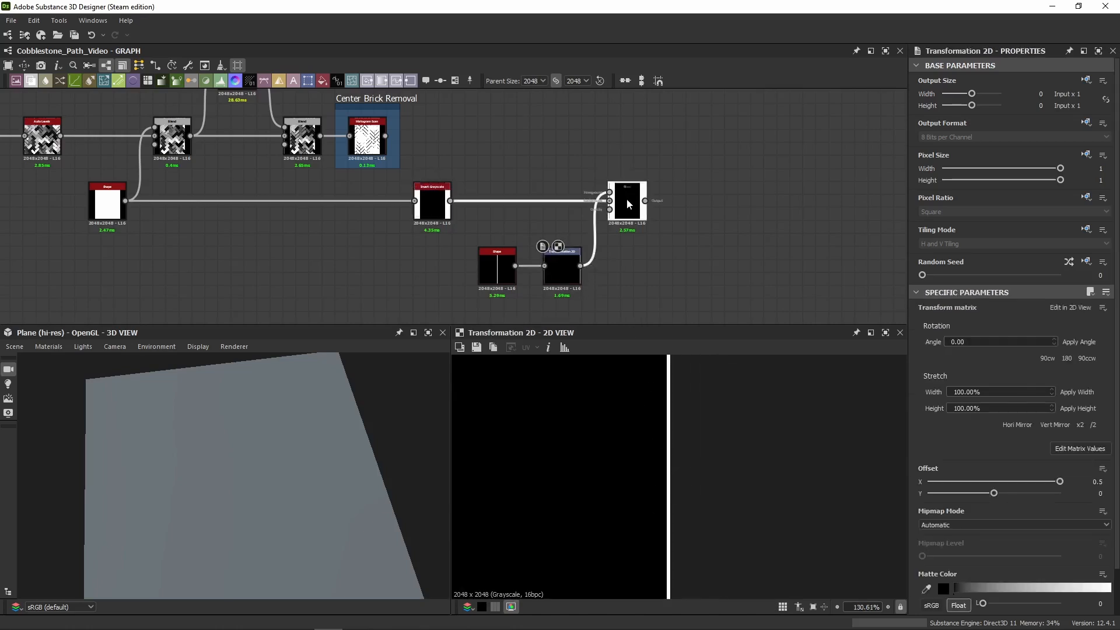
scroll(642, 437, down, 4)
click(438, 214)
double_click(439, 214)
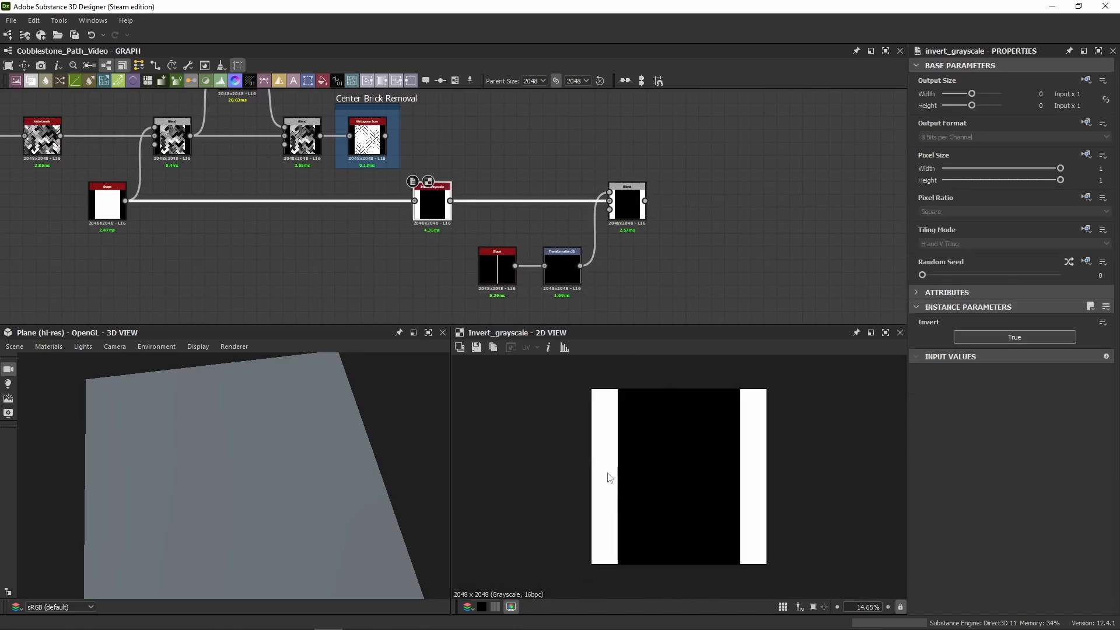
double_click(627, 202)
scroll(575, 465, up, 18)
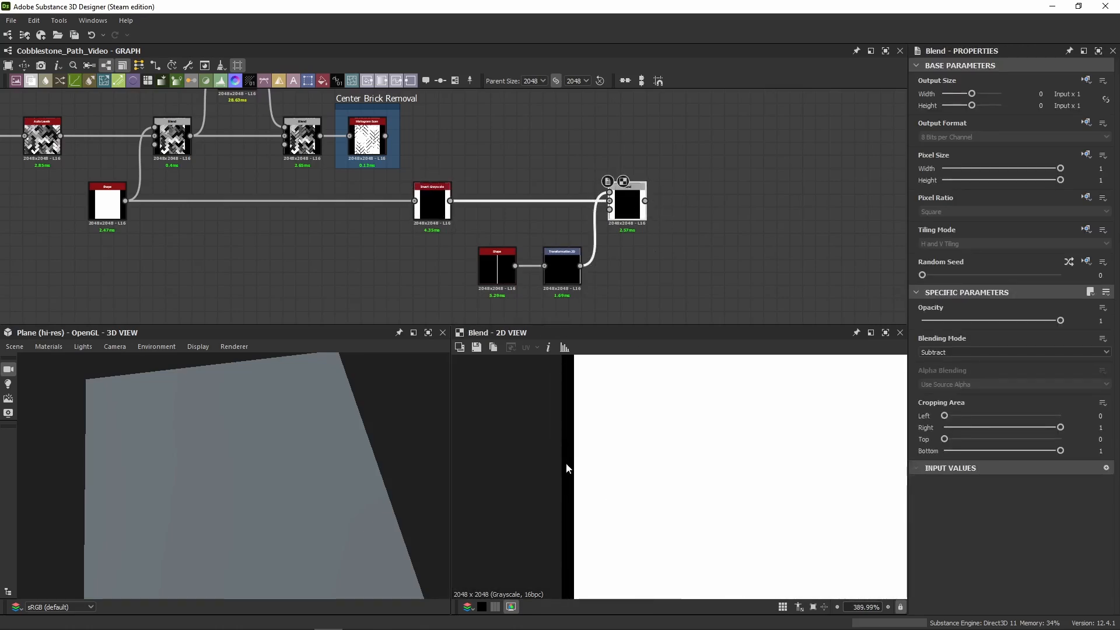
scroll(675, 463, down, 5)
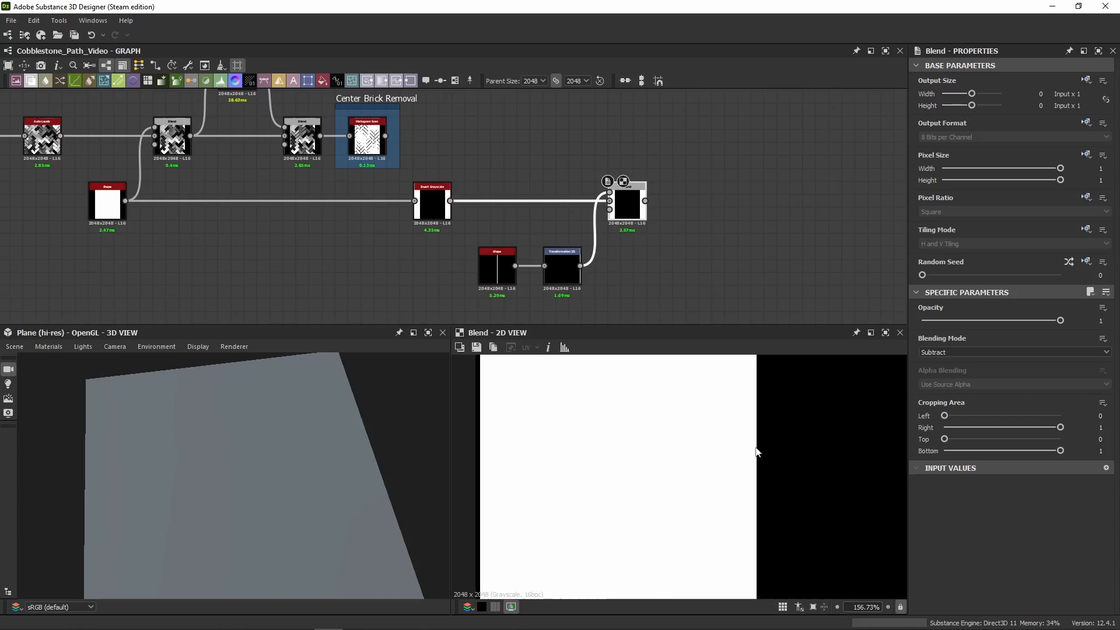
Step: Compare the left side strip's outer edge in the Invert Grayscale node and in the Subtract Blend up close
middle_drag(481, 488, 566, 466)
double_click(433, 201)
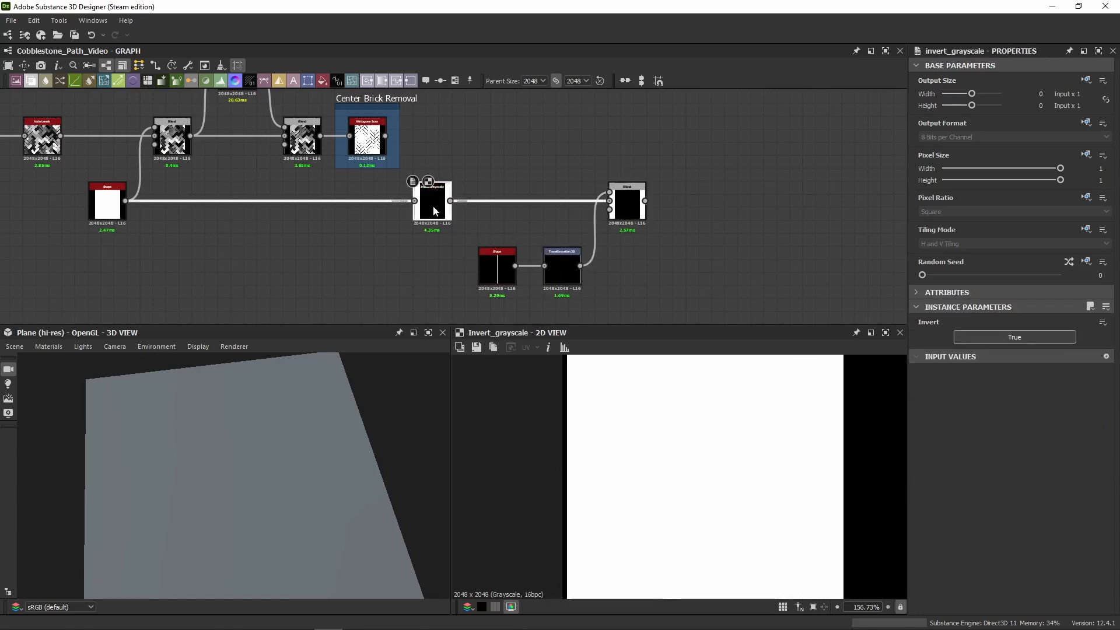
middle_drag(497, 457, 584, 457)
scroll(585, 457, up, 2)
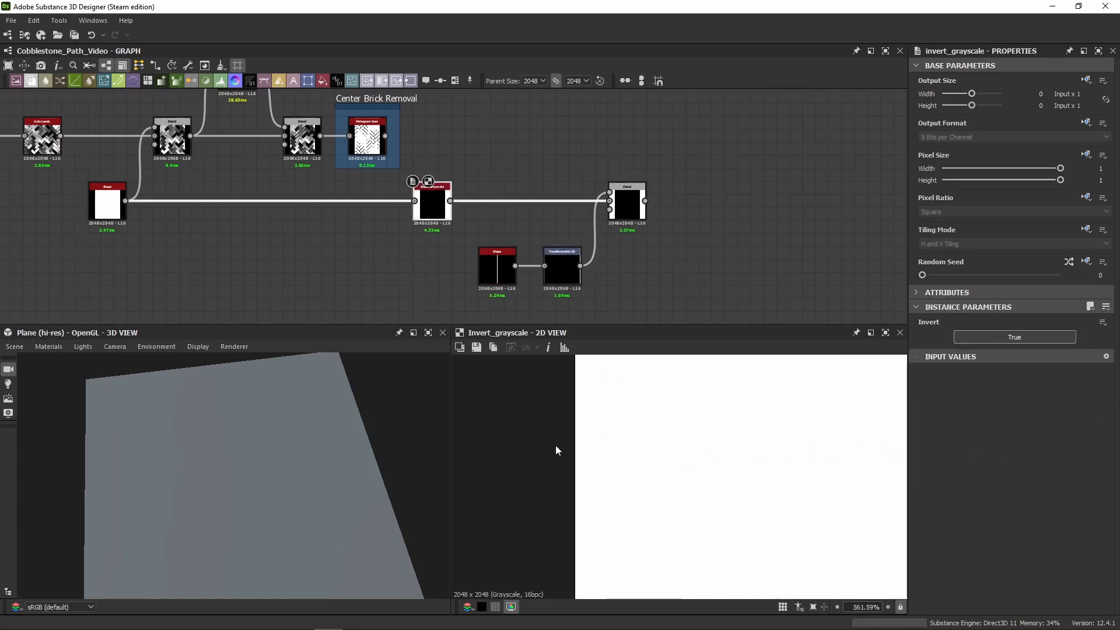
click(632, 206)
double_click(632, 205)
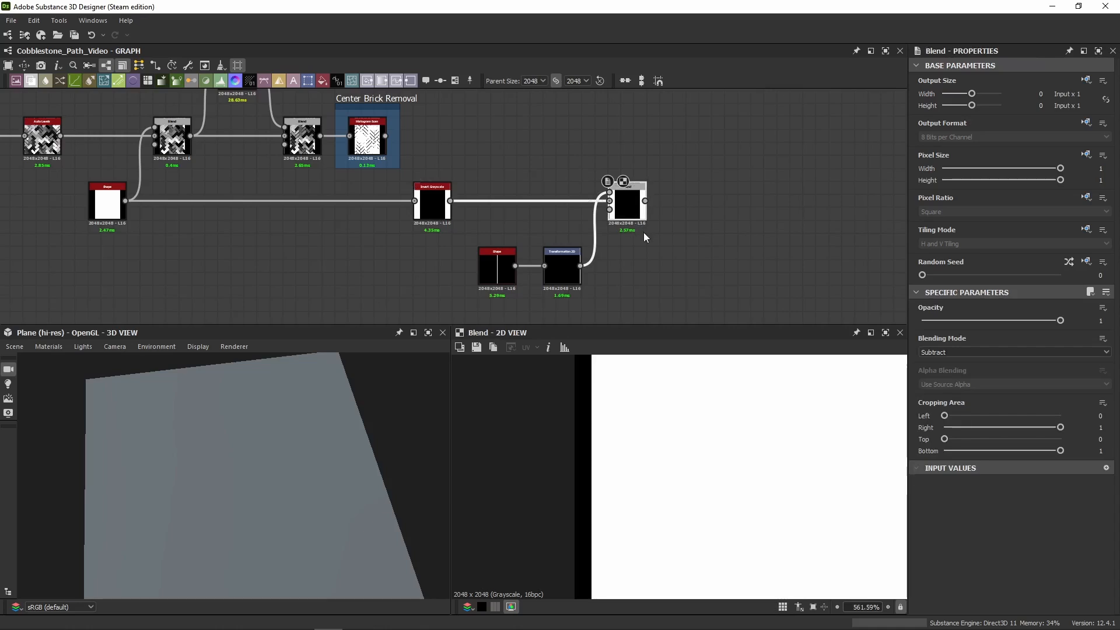
Step: Paste the Stripes, Histogram Scan, Transformation 2D and Blend nodes, and connect the existing Subtract Blend to the pasted Blend's Background
middle_drag(761, 266, 675, 262)
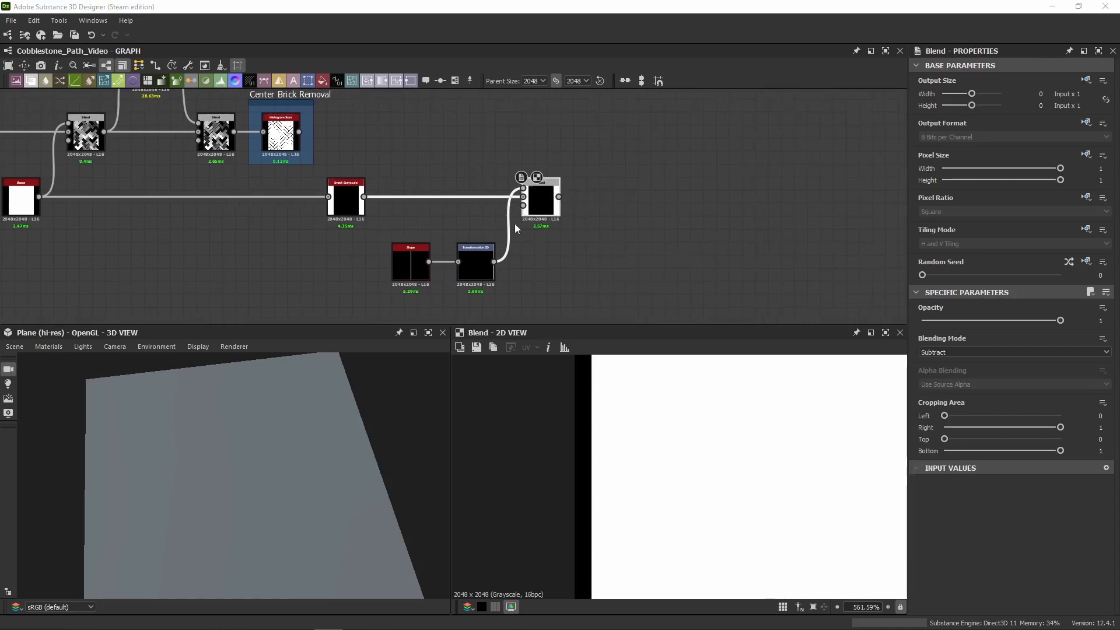
middle_drag(653, 222, 494, 208)
key(ctrl+v)
drag(356, 250, 448, 262)
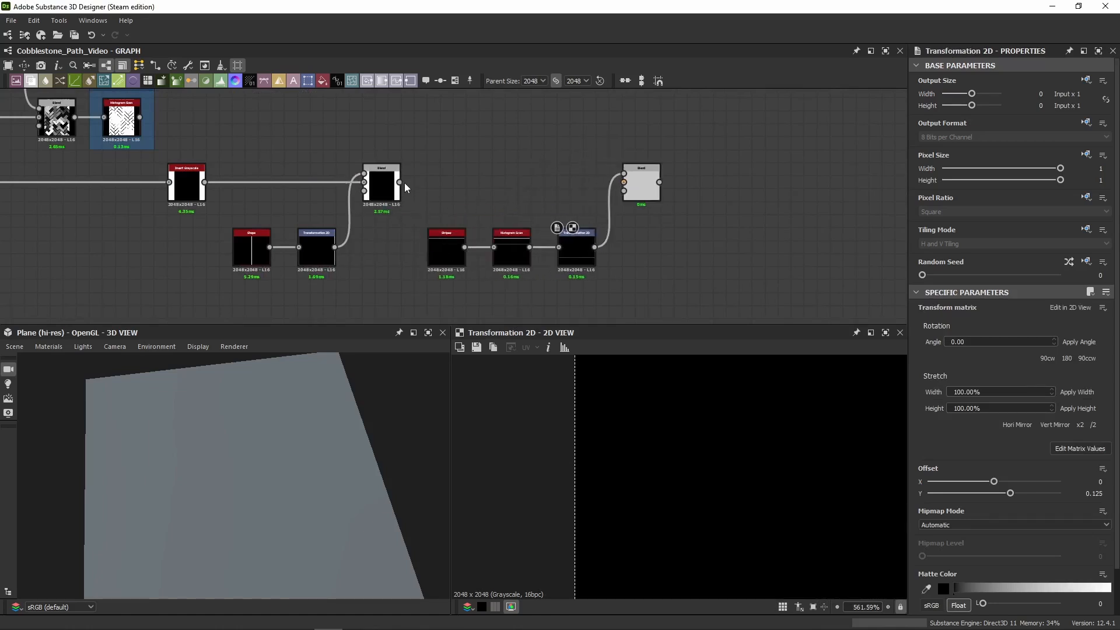
drag(399, 182, 623, 182)
Step: Add a trial Stripes node below the pasted Stripes chain and view its default pattern
click(443, 250)
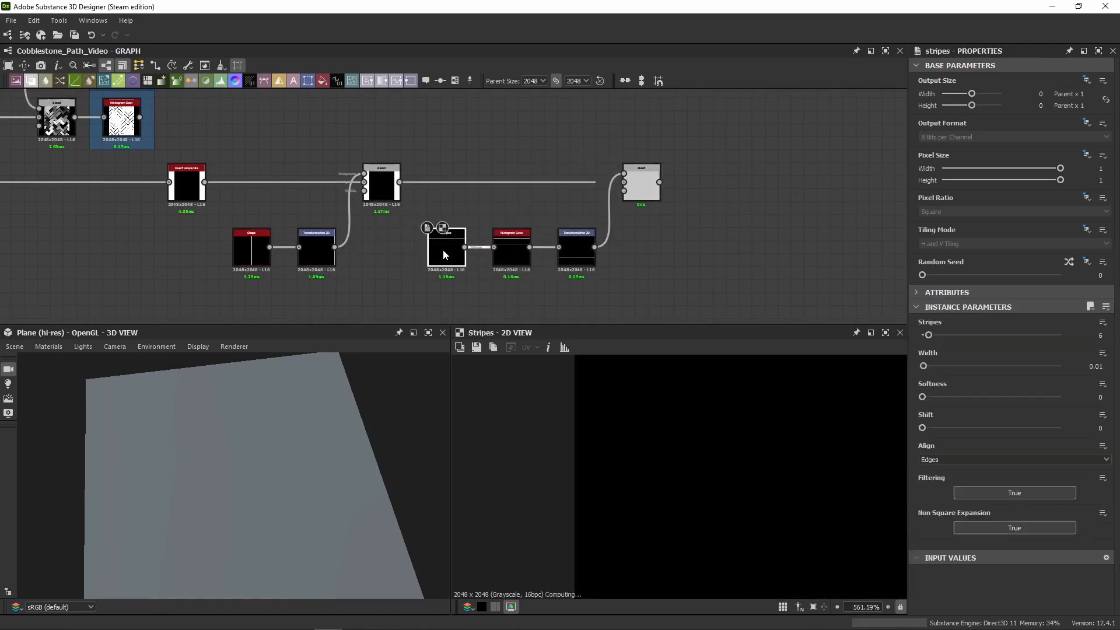
middle_drag(436, 305, 425, 211)
click(421, 233)
key(space)
text(stripes)
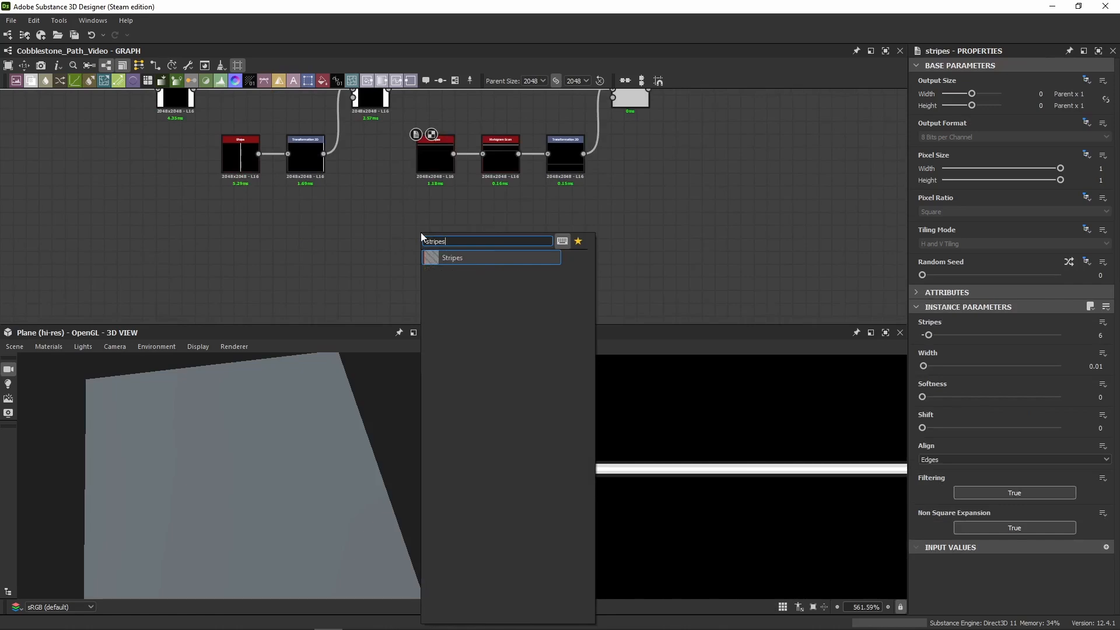
key(Return)
scroll(747, 448, down, 10)
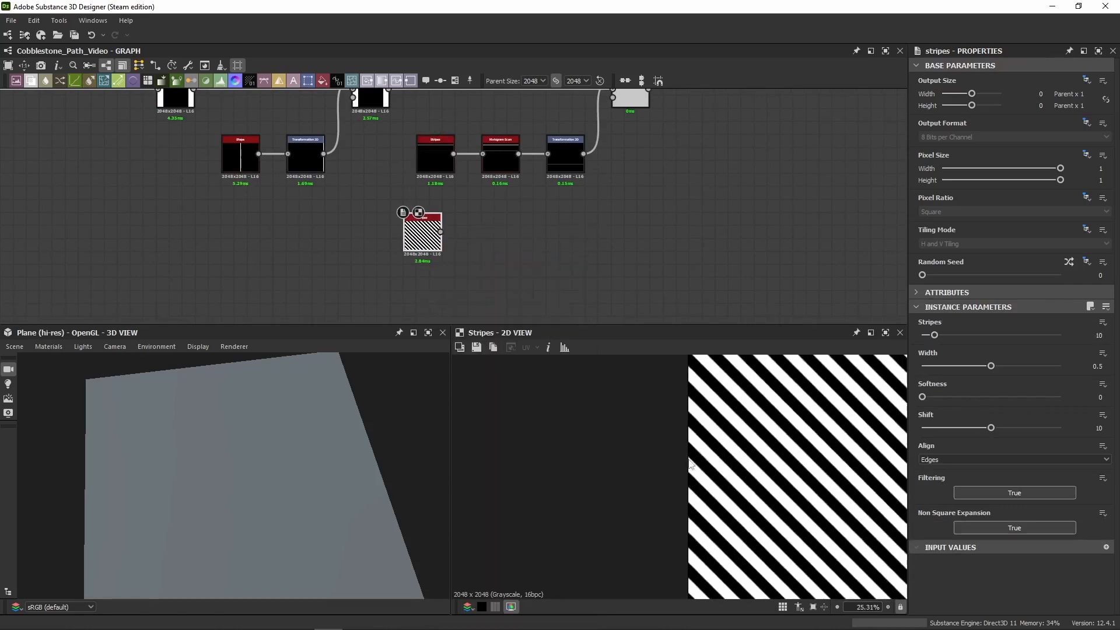
key(f)
Step: Try other stripe, width, softness (0.39) and shift (4) values on the trial Stripes node, and delete that node
mouse_move(935, 340)
mouse_down()
mouse_move(957, 341)
mouse_move(928, 337)
mouse_up()
key(ctrl+z)
drag(990, 367, 1067, 400)
key(ctrl+z)
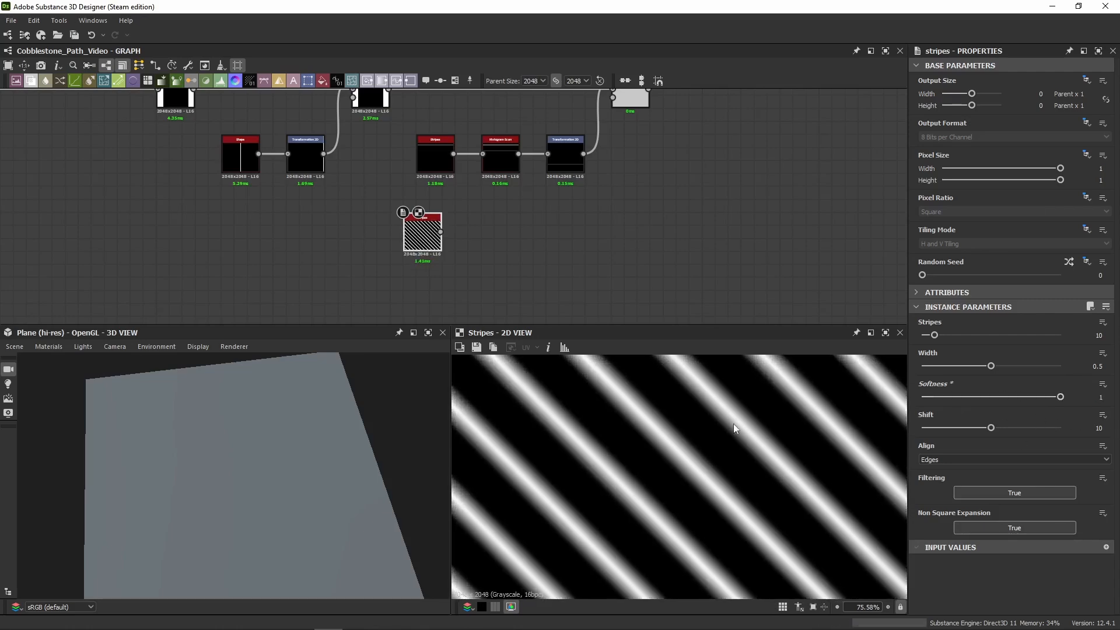
drag(1060, 397, 991, 430)
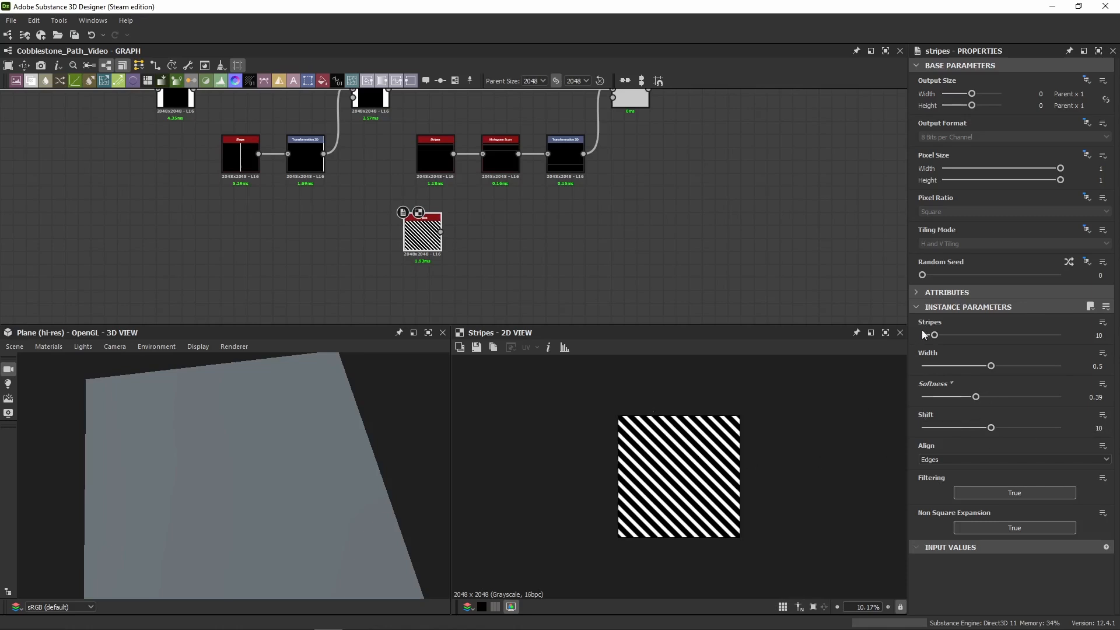
drag(990, 428, 949, 428)
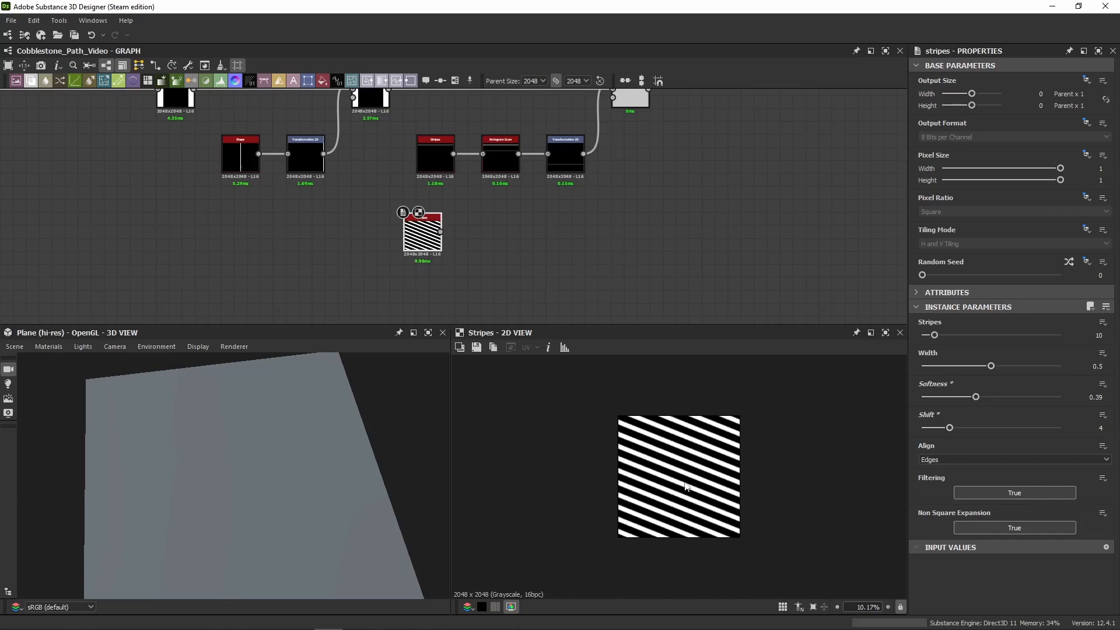
key(Delete)
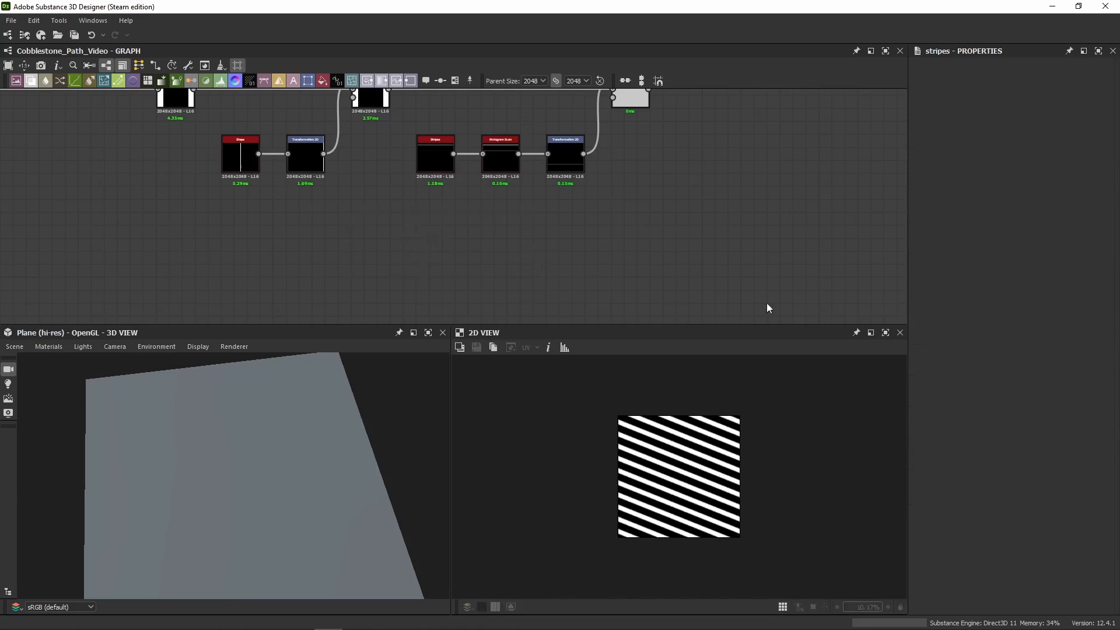
Step: Enter 6 as the stripe count in the pasted Stripes node, keep its softness at 0, and examine a thin line's edges
double_click(441, 156)
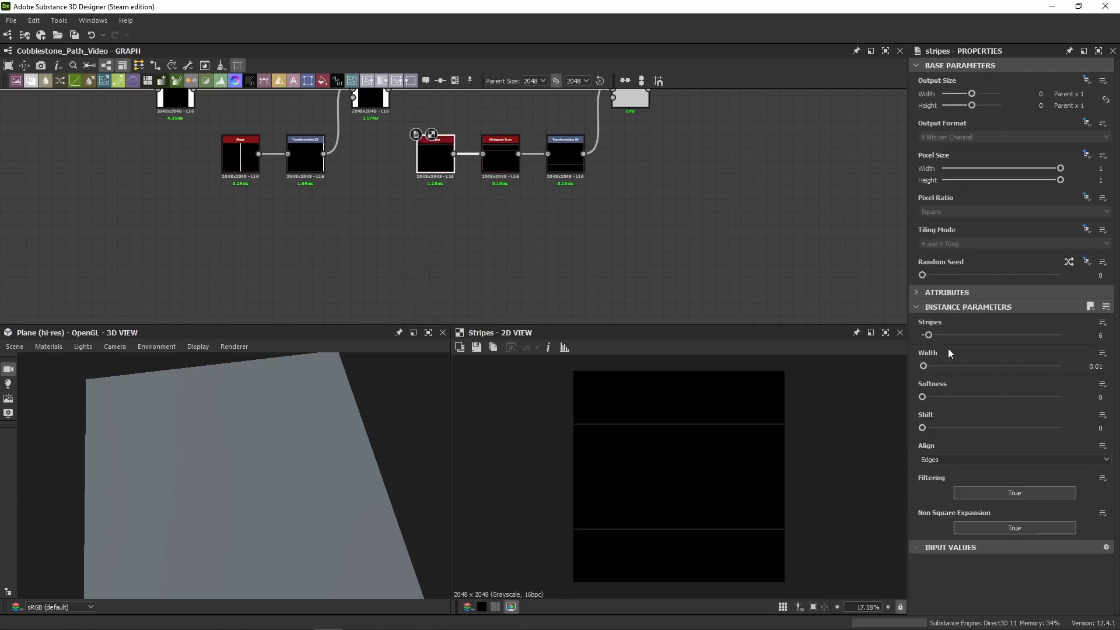
text(6)
key(Tab)
scroll(587, 436, up, 2)
scroll(587, 436, up, 15)
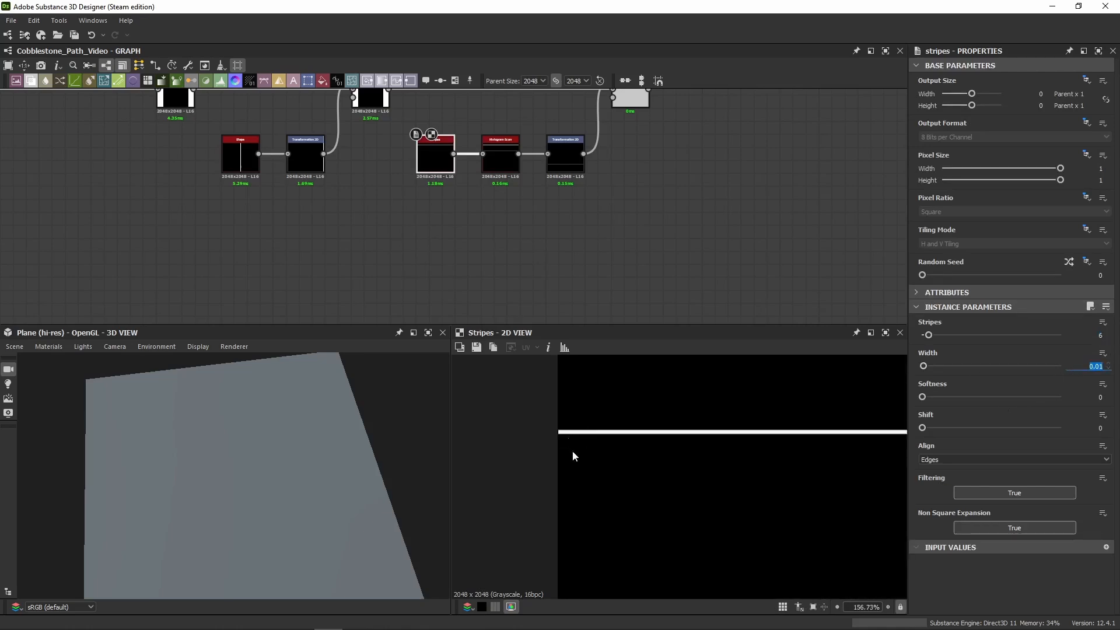
scroll(573, 436, up, 1)
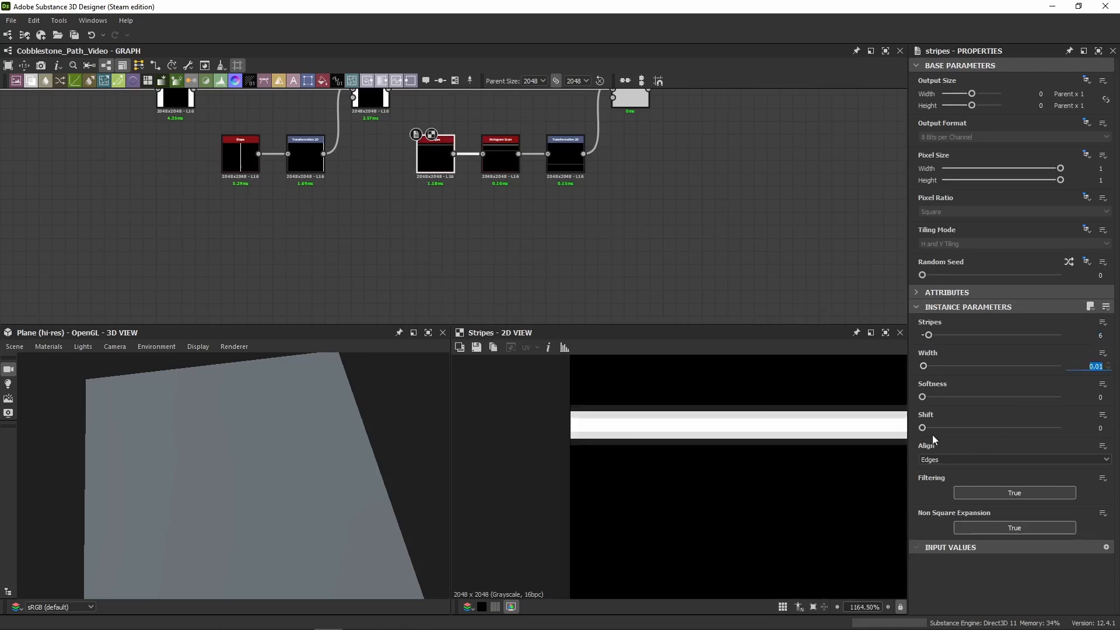
drag(923, 396, 887, 397)
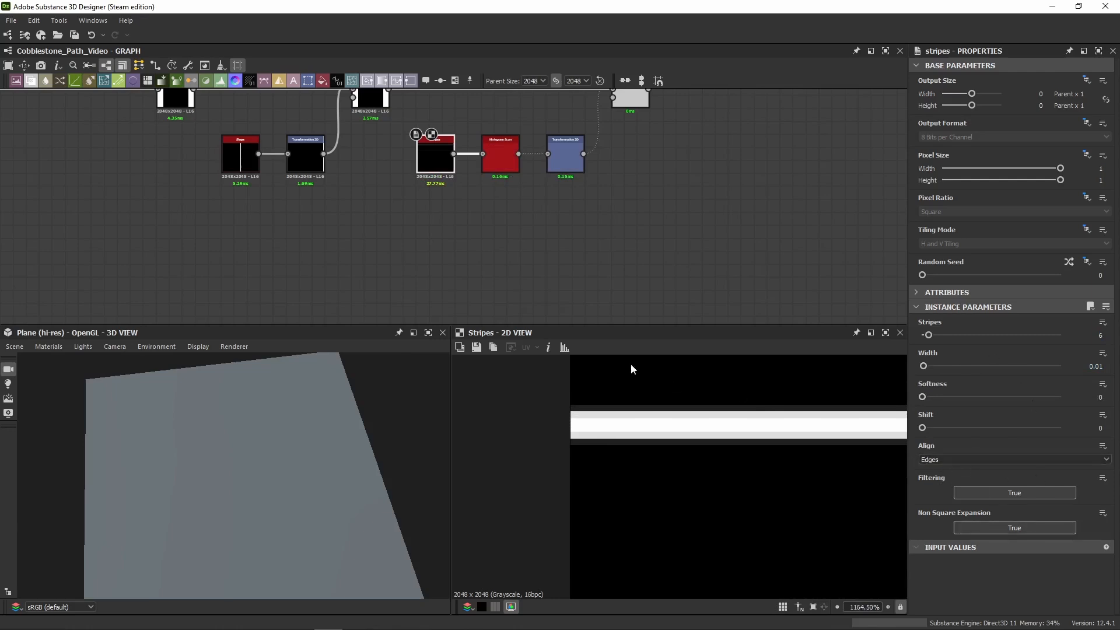
Step: Compare the thin line's soft edges in the Stripes node with the sharpened line in the Histogram Scan
double_click(499, 162)
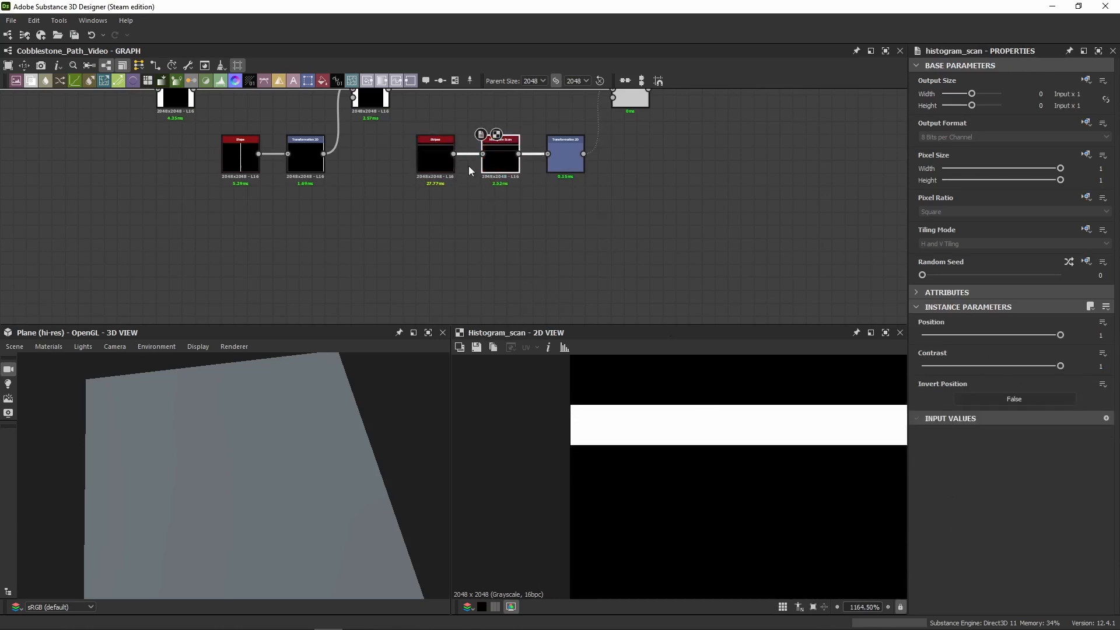
double_click(441, 163)
scroll(615, 417, up, 3)
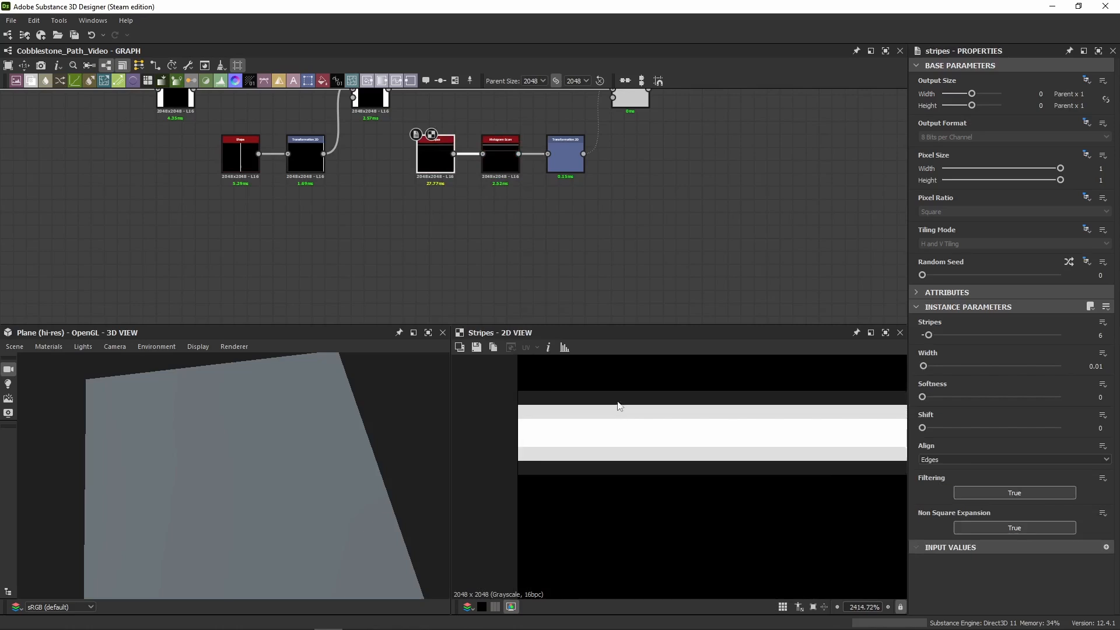
double_click(498, 155)
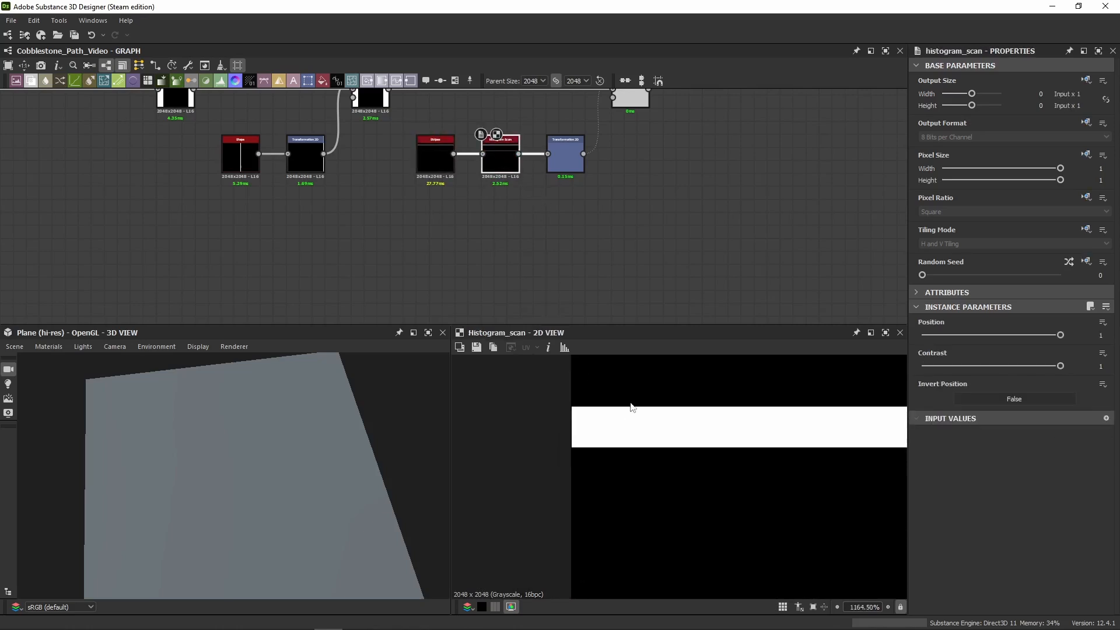
Step: Examine how the Transformation 2D node shifts the horizontal lines, and show its matrix values
middle_drag(598, 192, 568, 285)
scroll(568, 285, up, 3)
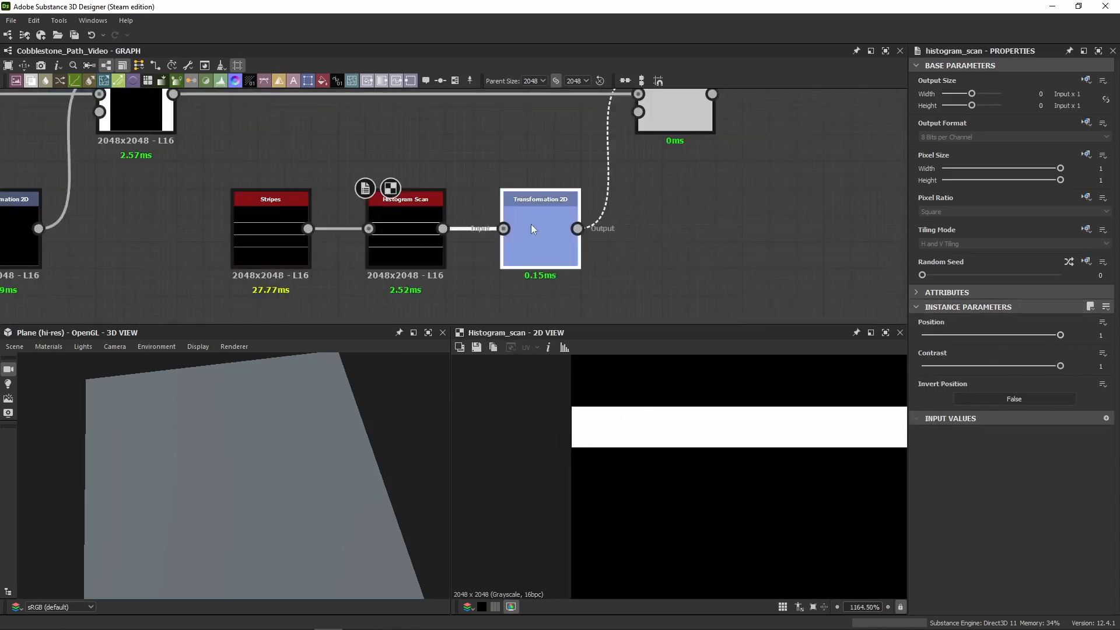
double_click(531, 224)
key(f)
scroll(713, 475, down, 2)
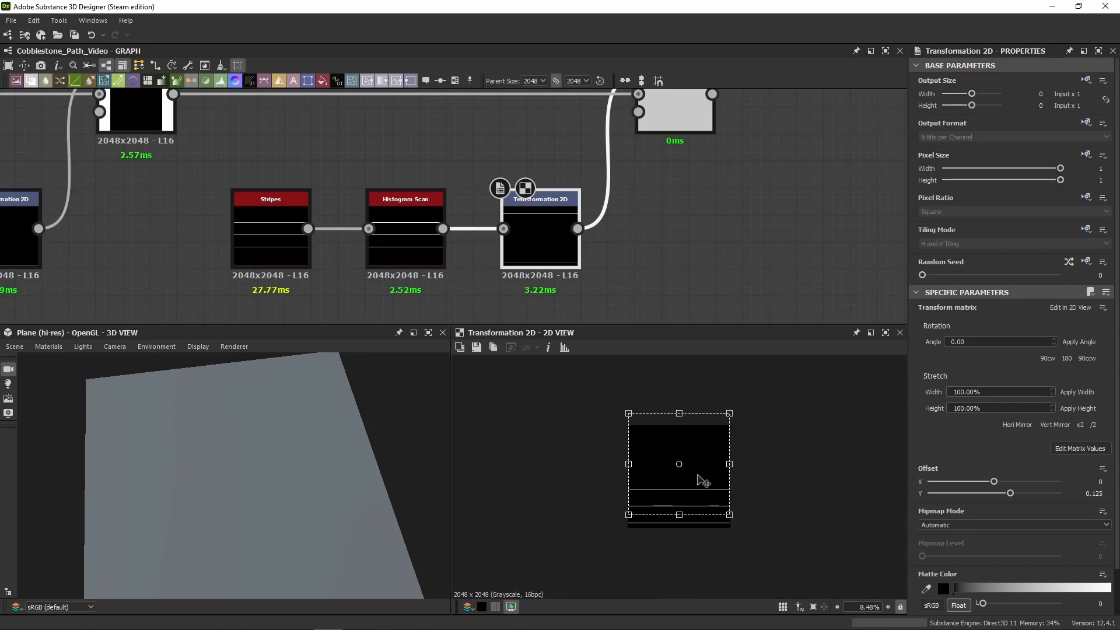
scroll(706, 520, up, 1)
click(1077, 451)
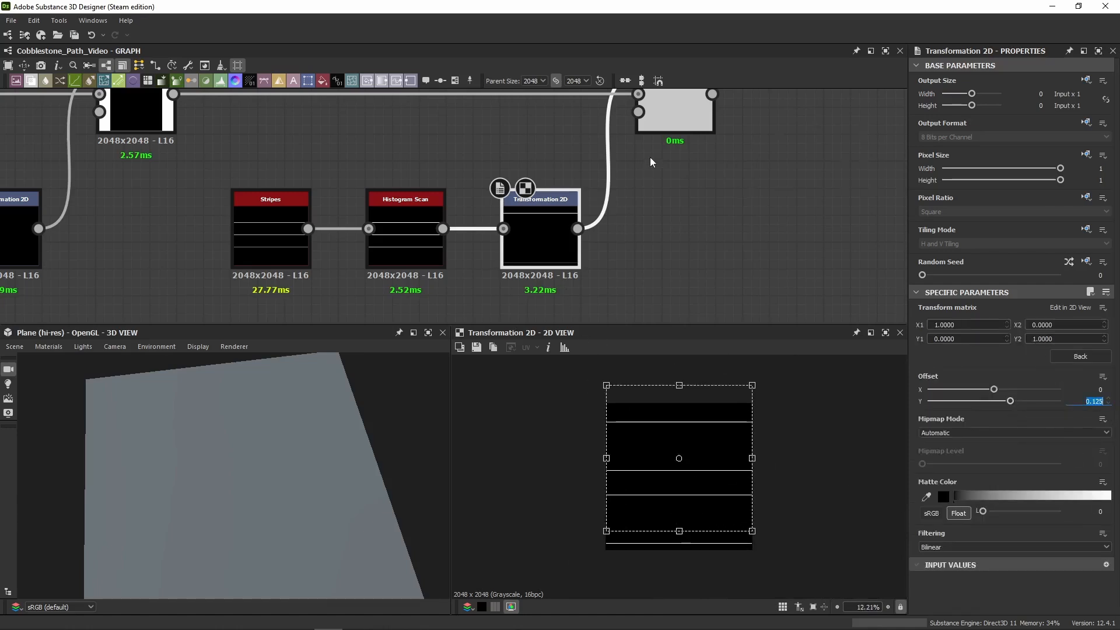
Step: Examine how the second Subtract Blend cuts the side strips into separate bricks
middle_drag(650, 156, 651, 214)
double_click(663, 167)
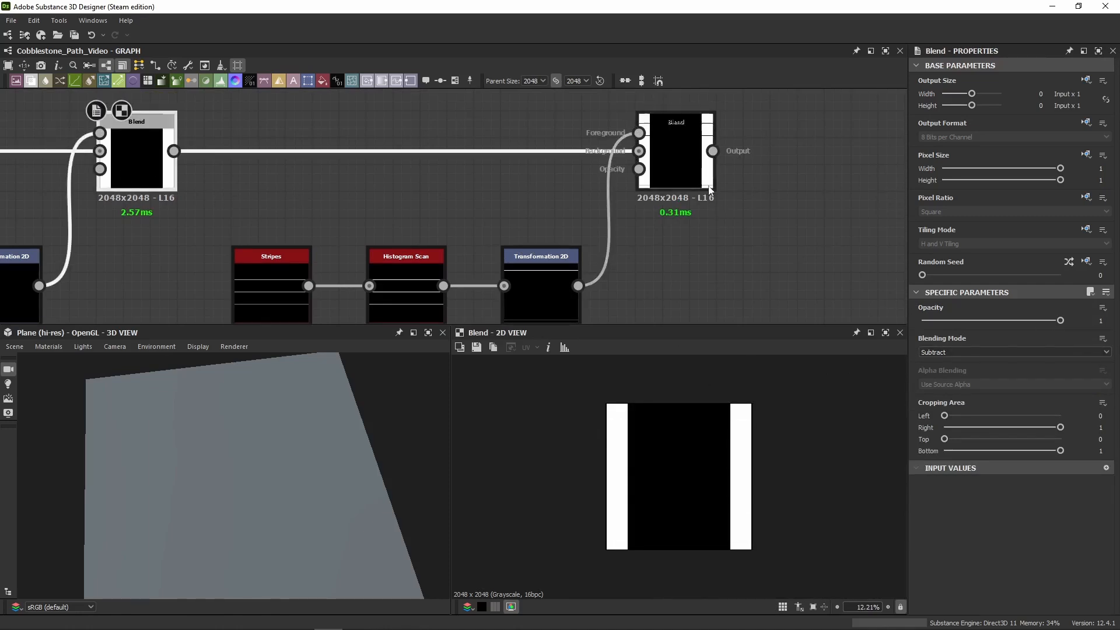
scroll(600, 457, up, 10)
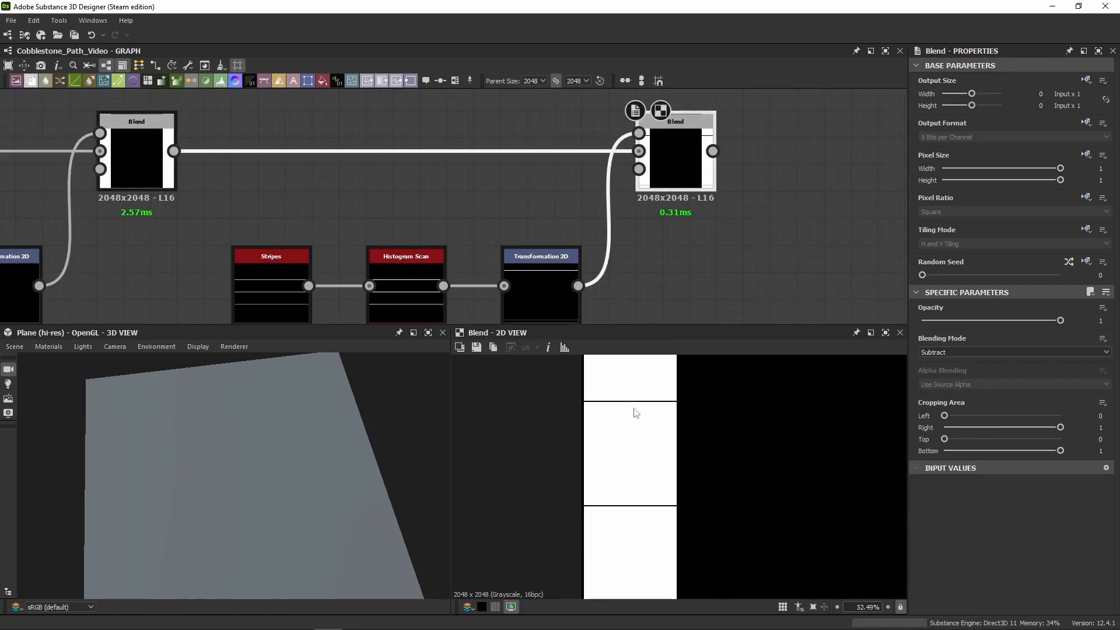
middle_drag(655, 448, 644, 421)
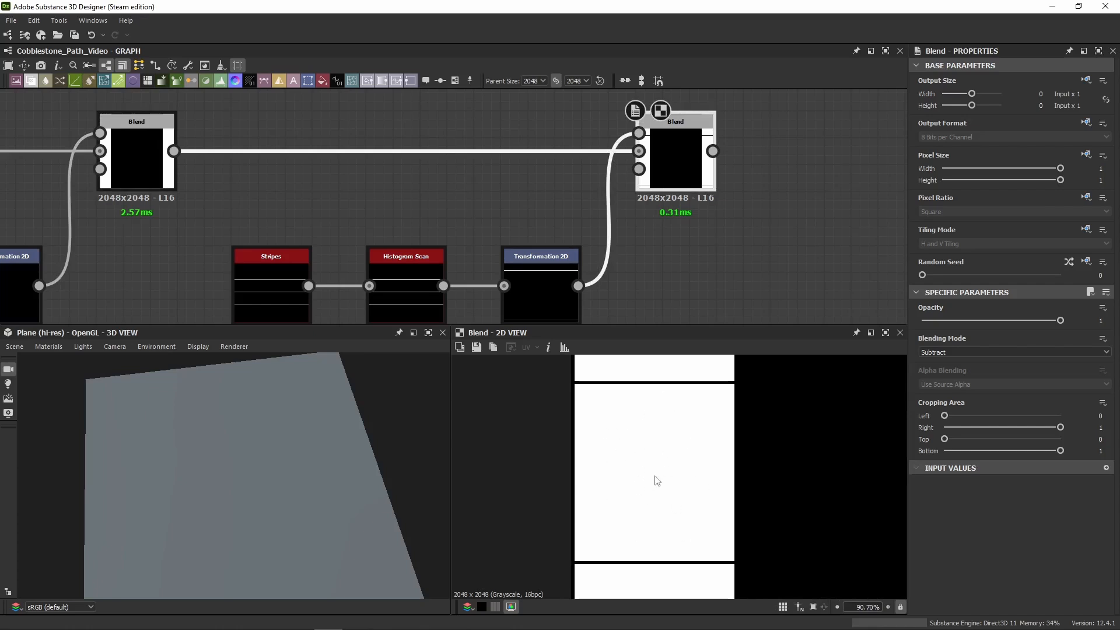
scroll(653, 503, down, 4)
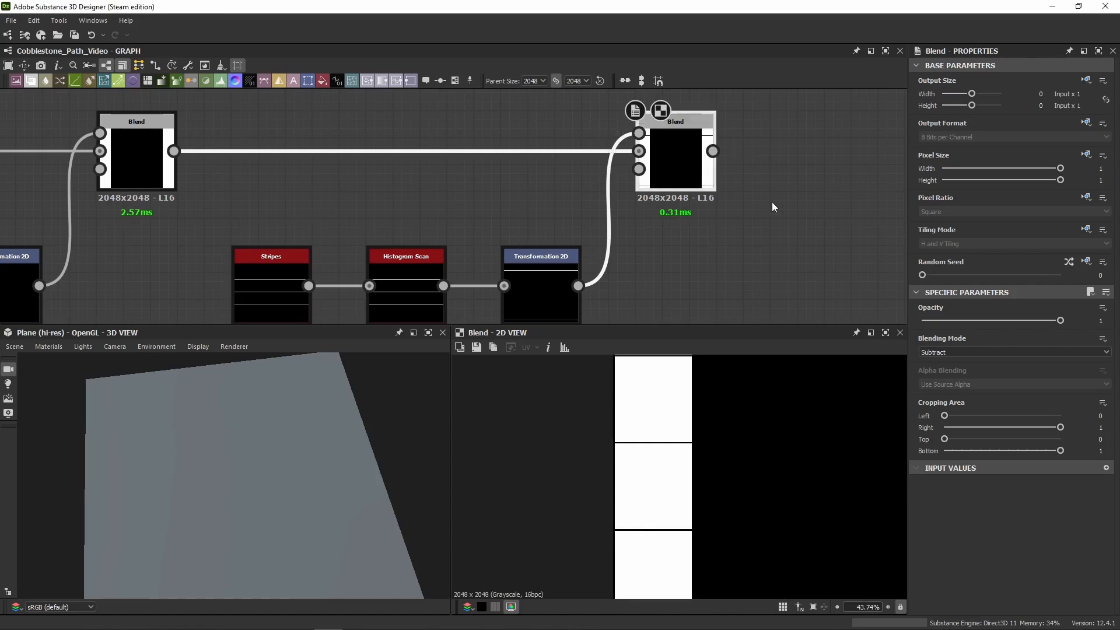
Step: Paste the wide-bar Shape, Transformation 2D and Blend nodes after the brick cuts, and connect the second Blend to the new Blend's Background
middle_drag(775, 204, 399, 192)
scroll(491, 232, down, 1)
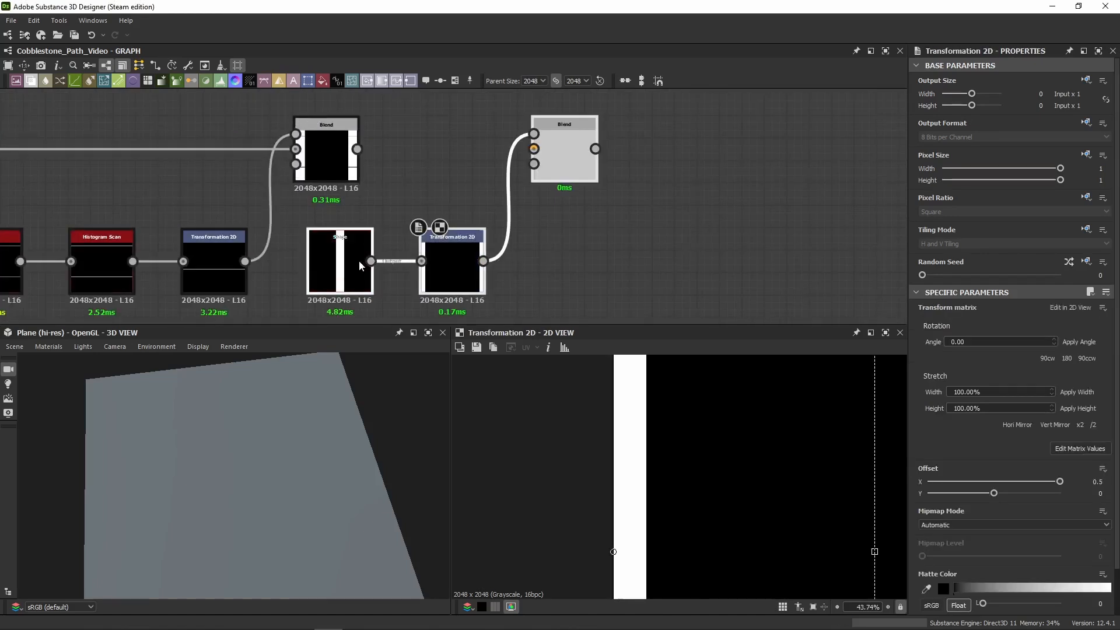
drag(358, 266, 459, 263)
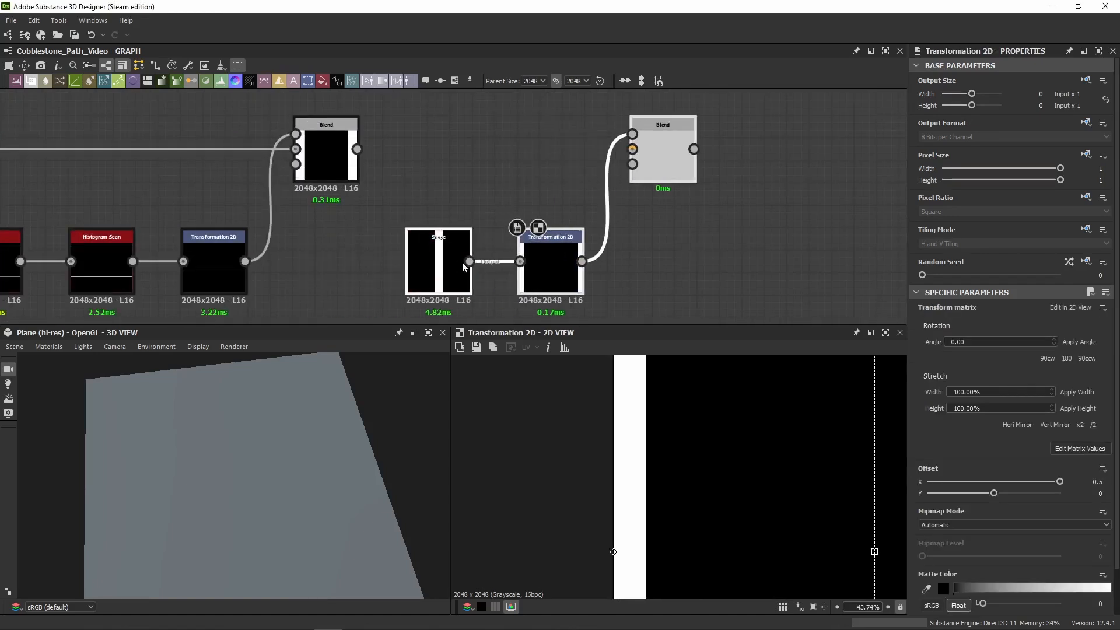
drag(357, 149, 632, 149)
Step: Compare the width of the side bricks in the newly connected Blend with the preceding Blend
double_click(655, 153)
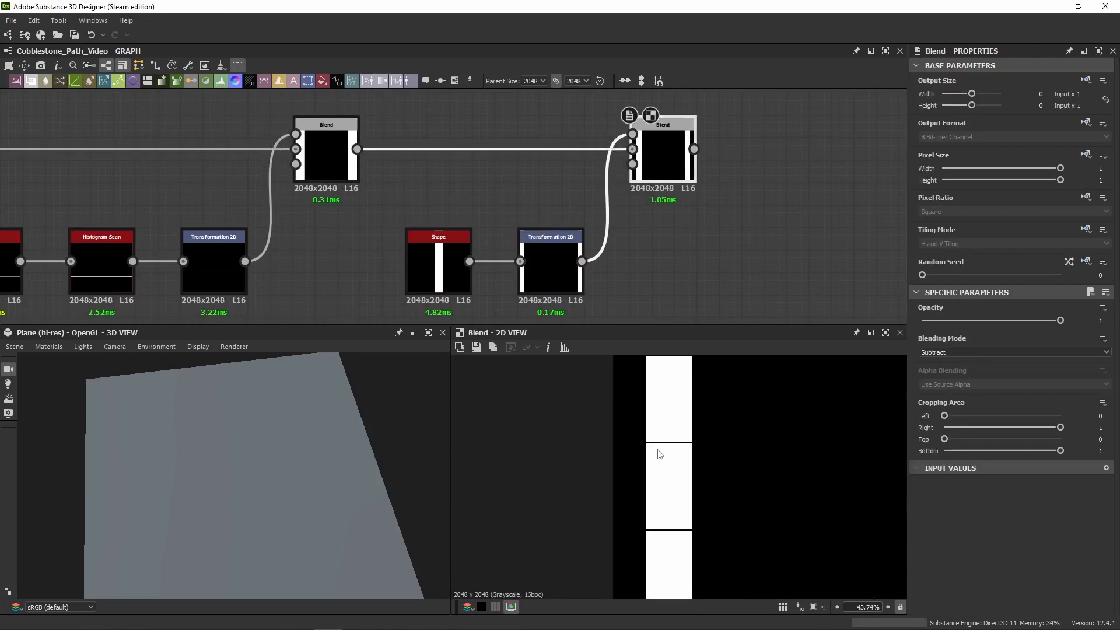
double_click(328, 157)
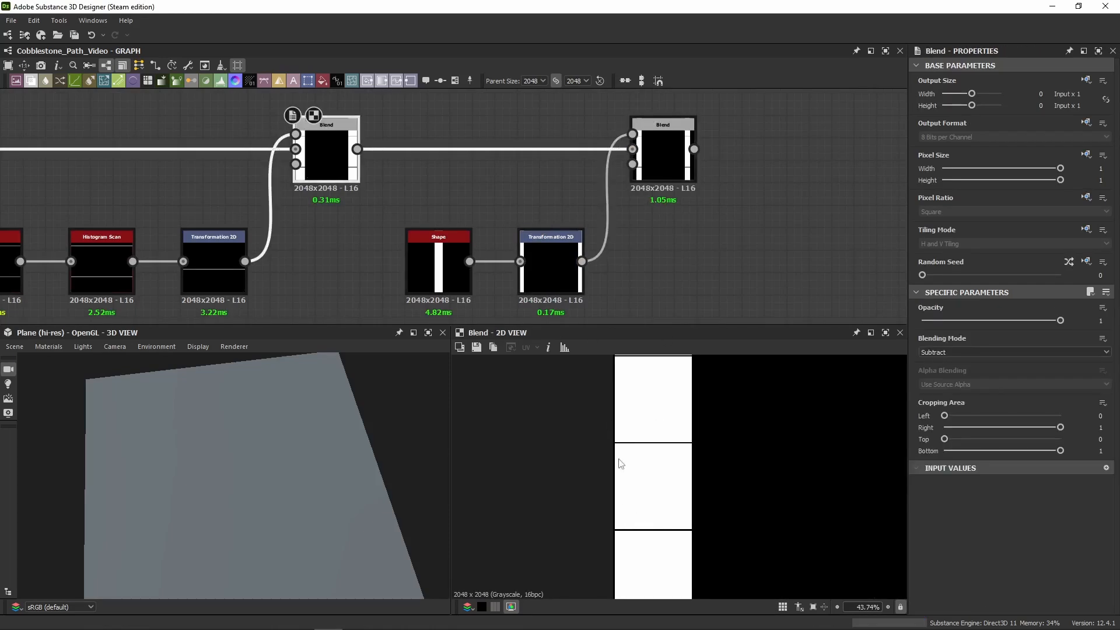
scroll(634, 417, down, 2)
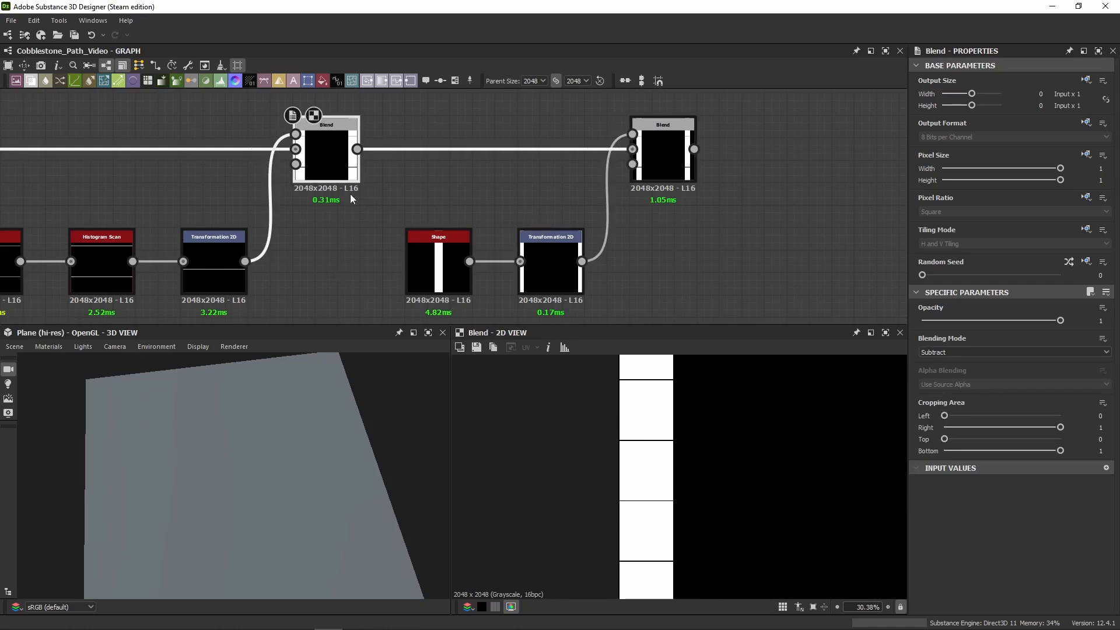
Step: Examine the vertical bar in the pasted Shape node and its edge placement and matrix values in the Transformation 2D node
double_click(411, 268)
scroll(747, 435, down, 4)
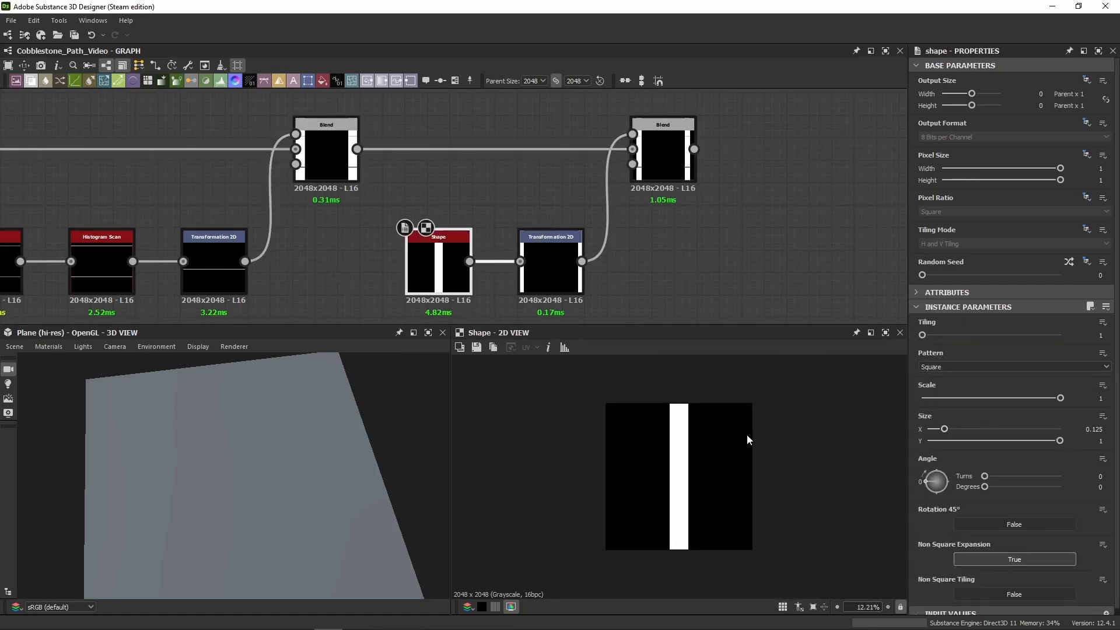
scroll(746, 440, up, 1)
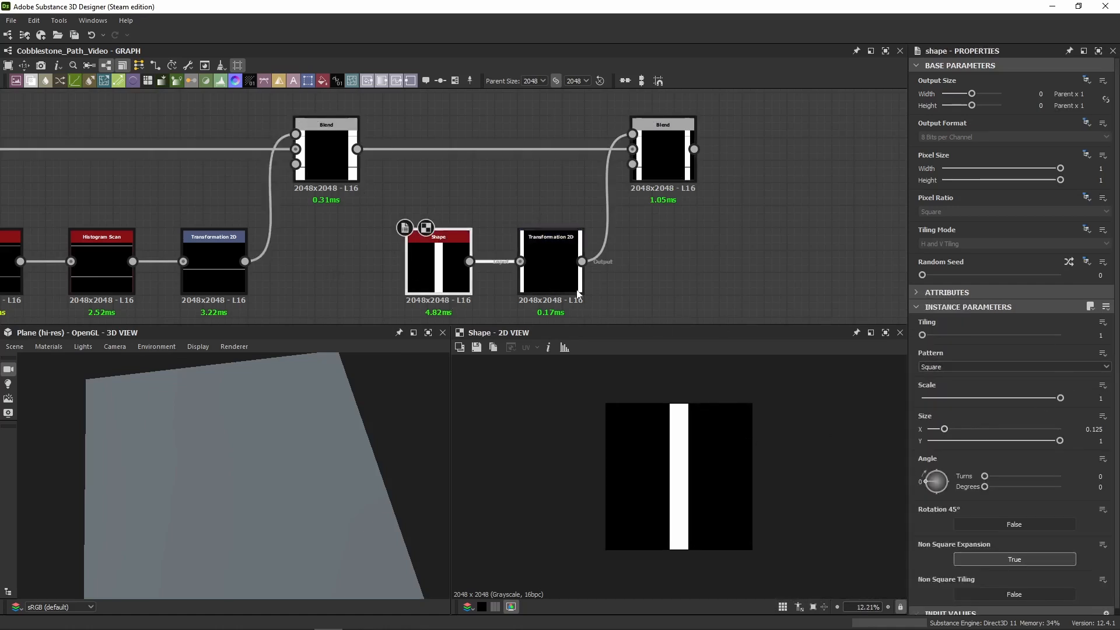
double_click(550, 265)
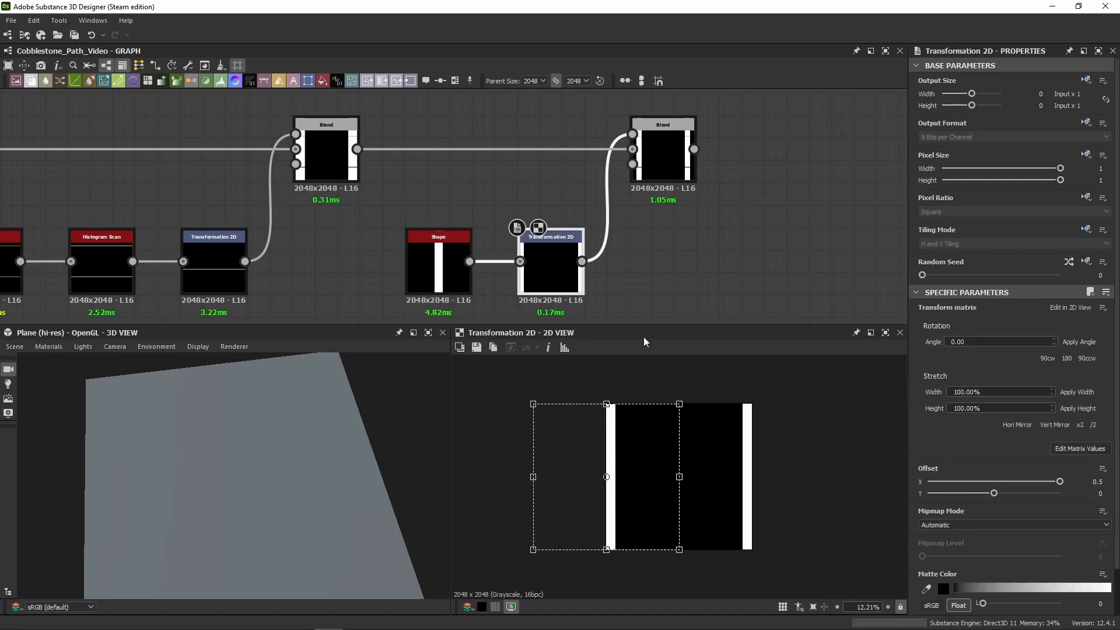
click(1068, 449)
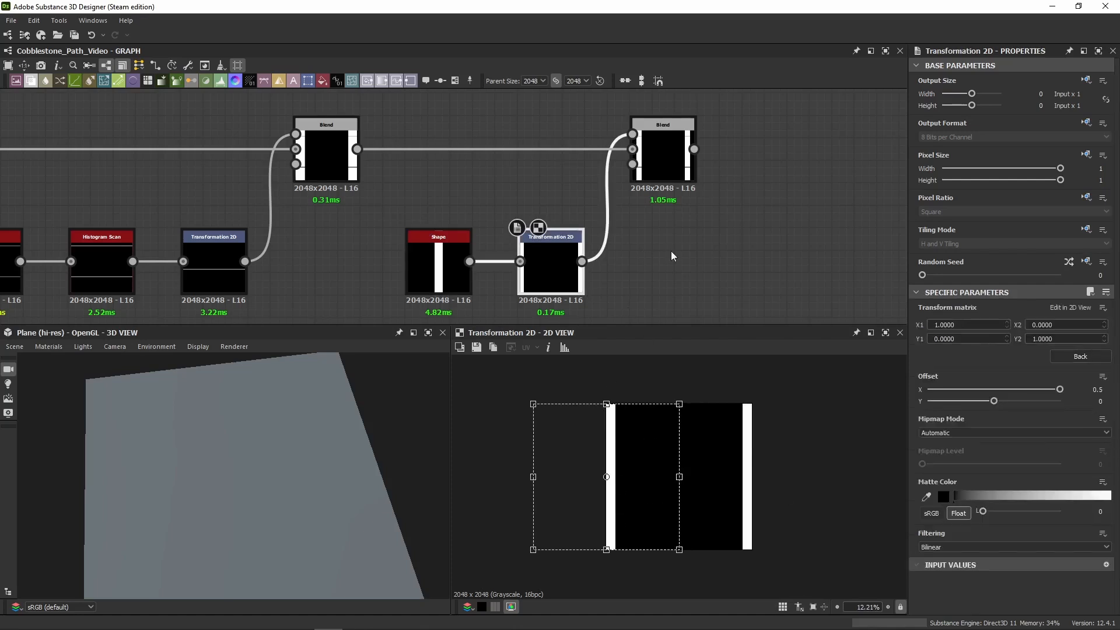
Step: Compare the side bricks before and after the outer trim up close, and check the spacing against the finished path render
click(666, 163)
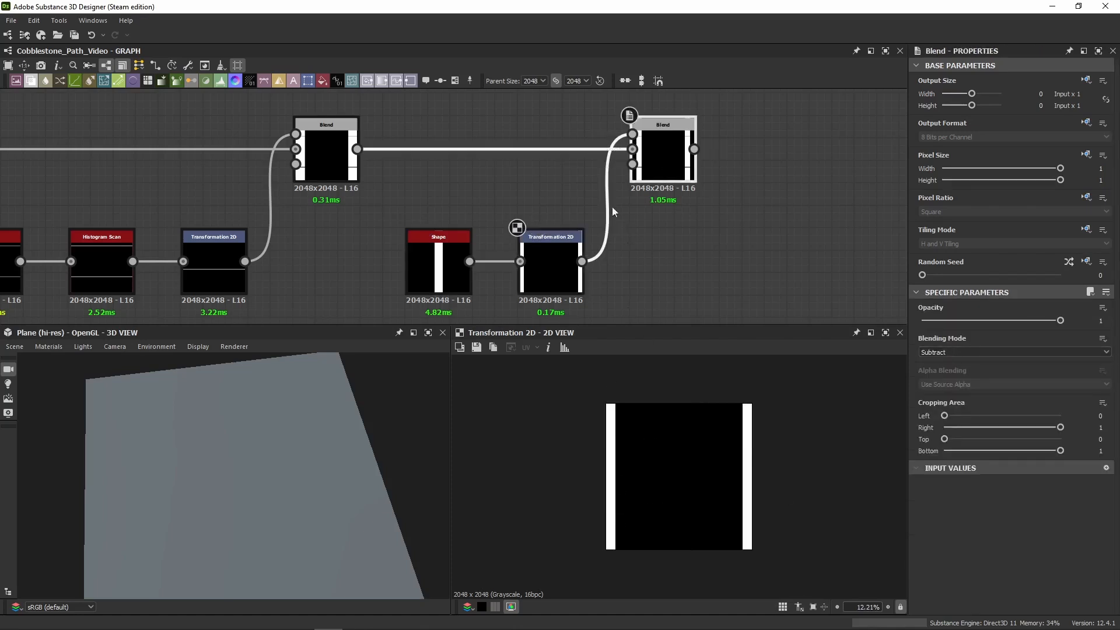
double_click(656, 154)
double_click(337, 152)
scroll(595, 429, up, 3)
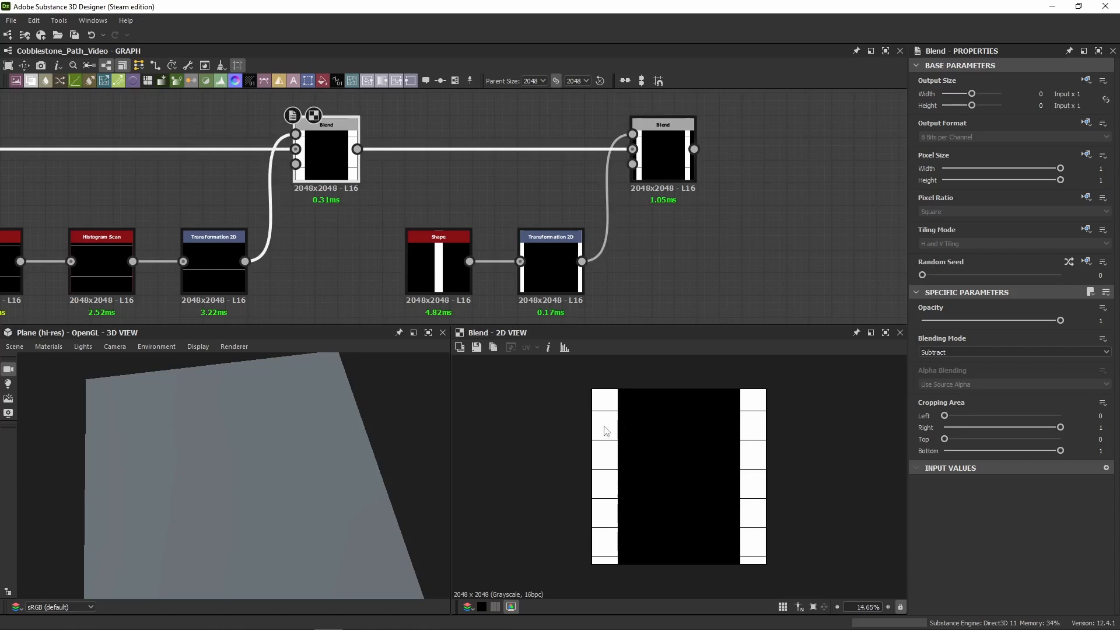
scroll(600, 484, up, 1)
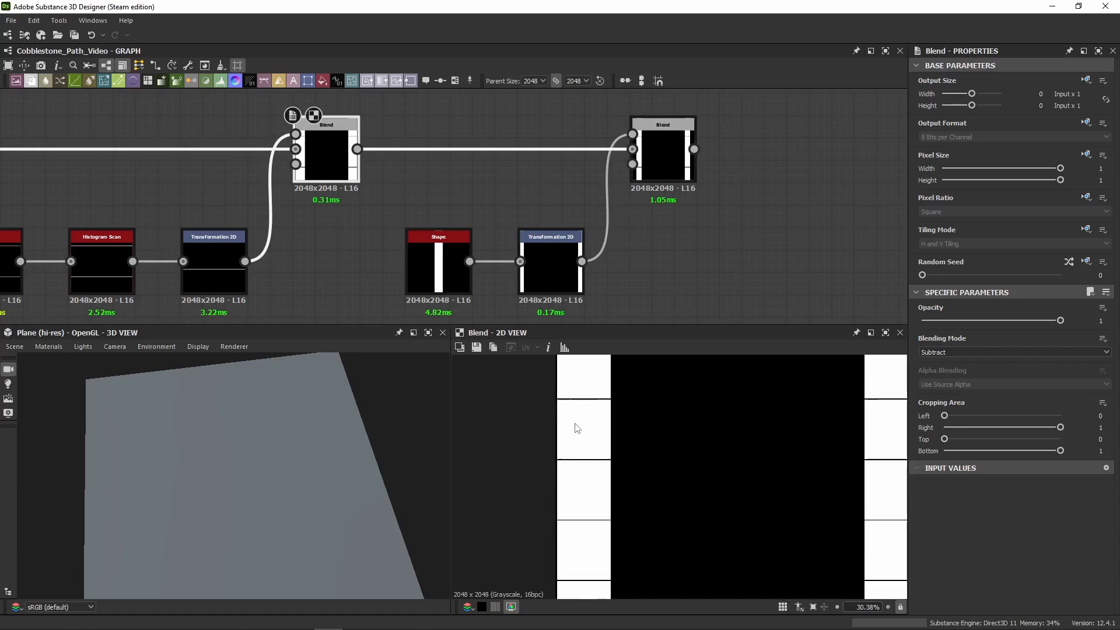
double_click(670, 152)
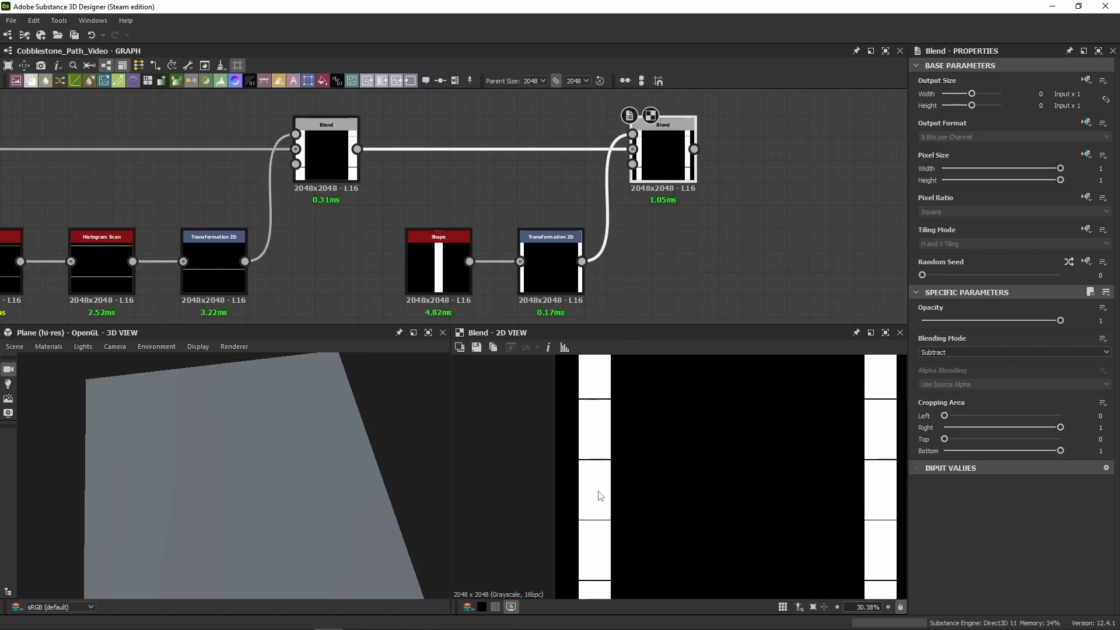
scroll(571, 422, up, 3)
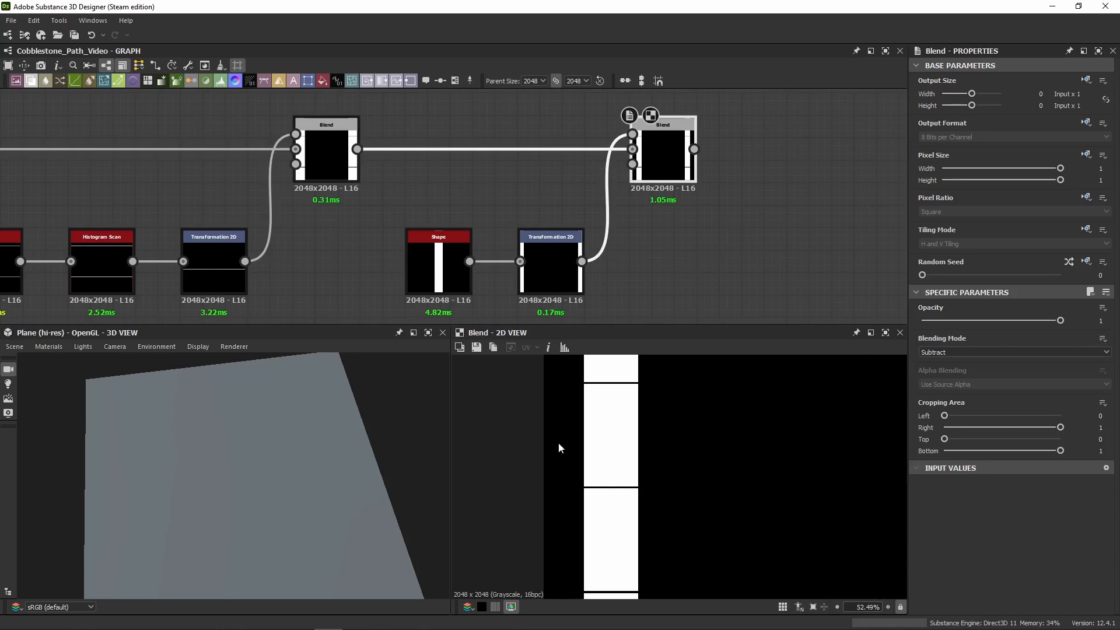
click(356, 619)
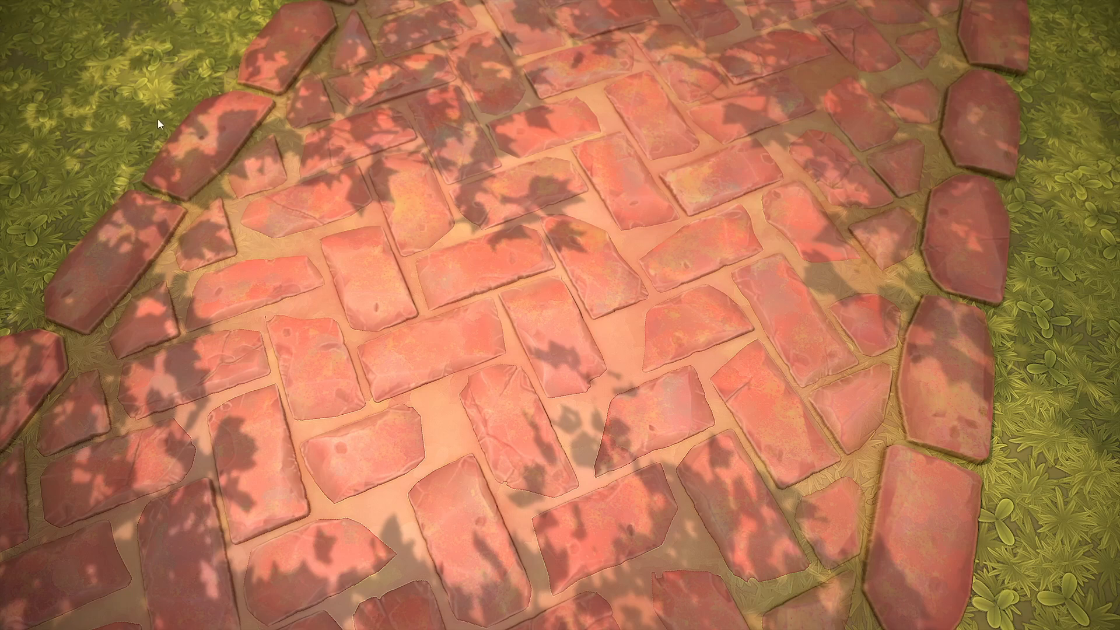
key(alt+Tab)
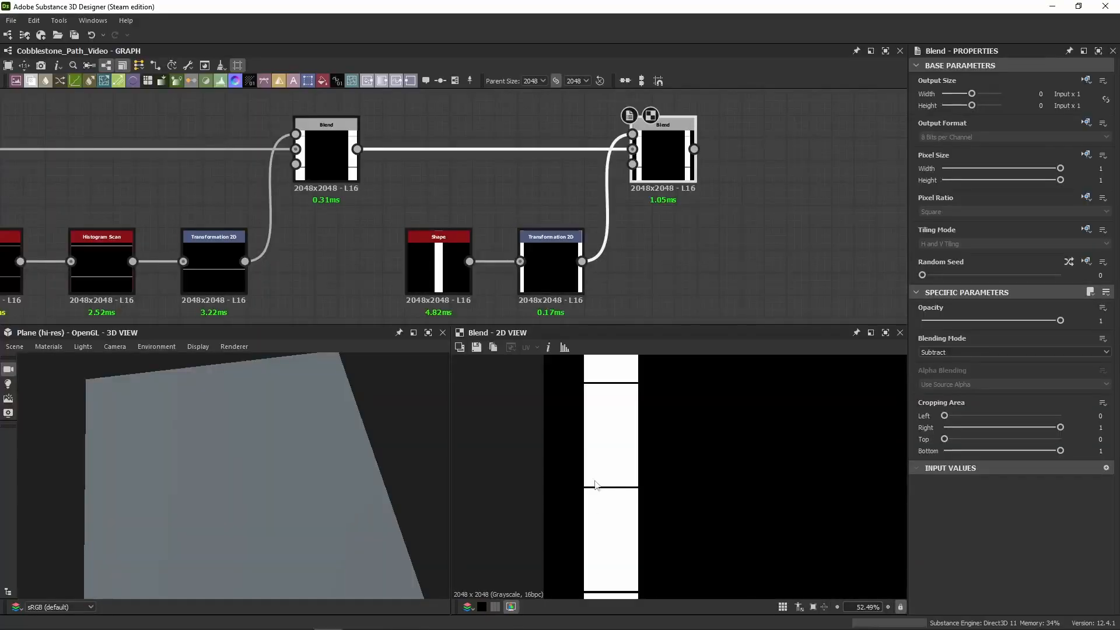
Step: Paste the Edge Detect and Multiply Blend nodes, and connect the trimmed-strip Blend to Edge Detect and the new Blend's Background
middle_drag(638, 215, 394, 261)
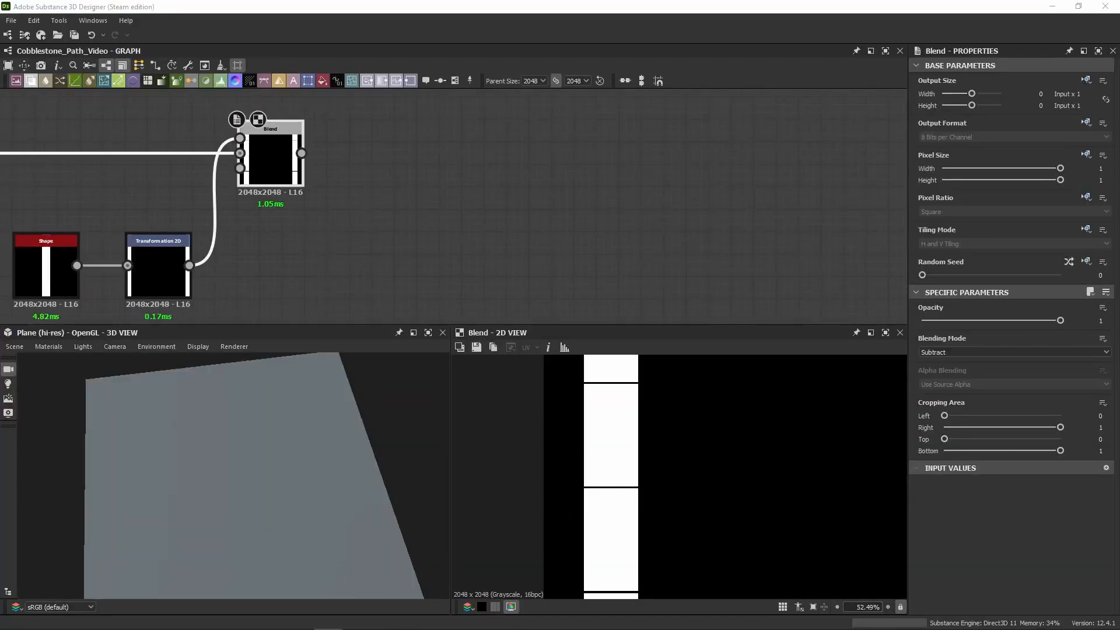
click(374, 233)
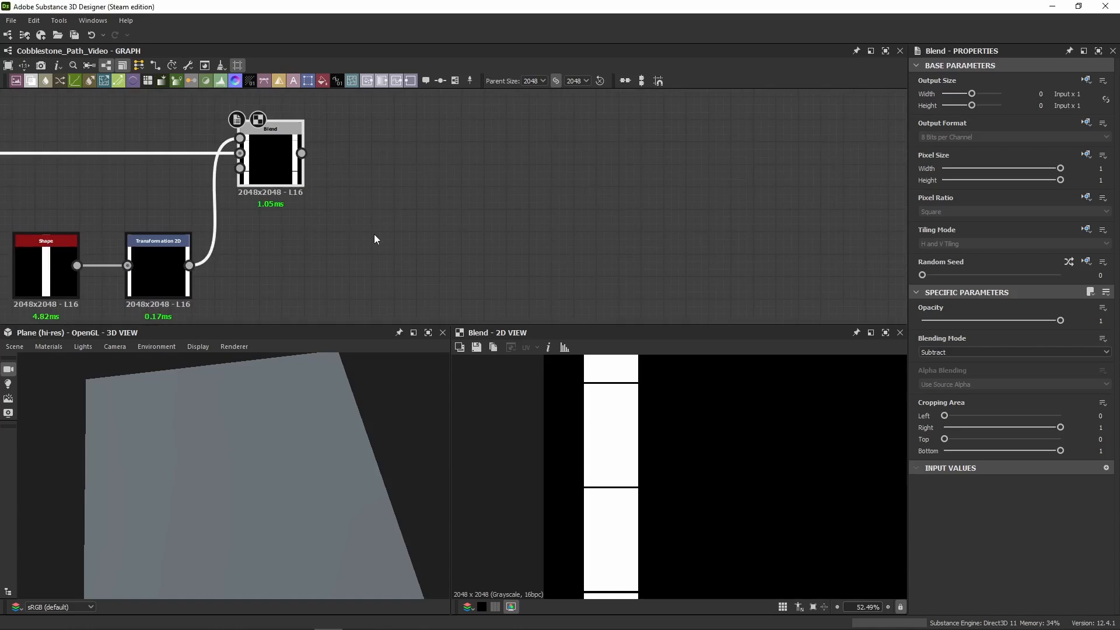
key(ctrl+v)
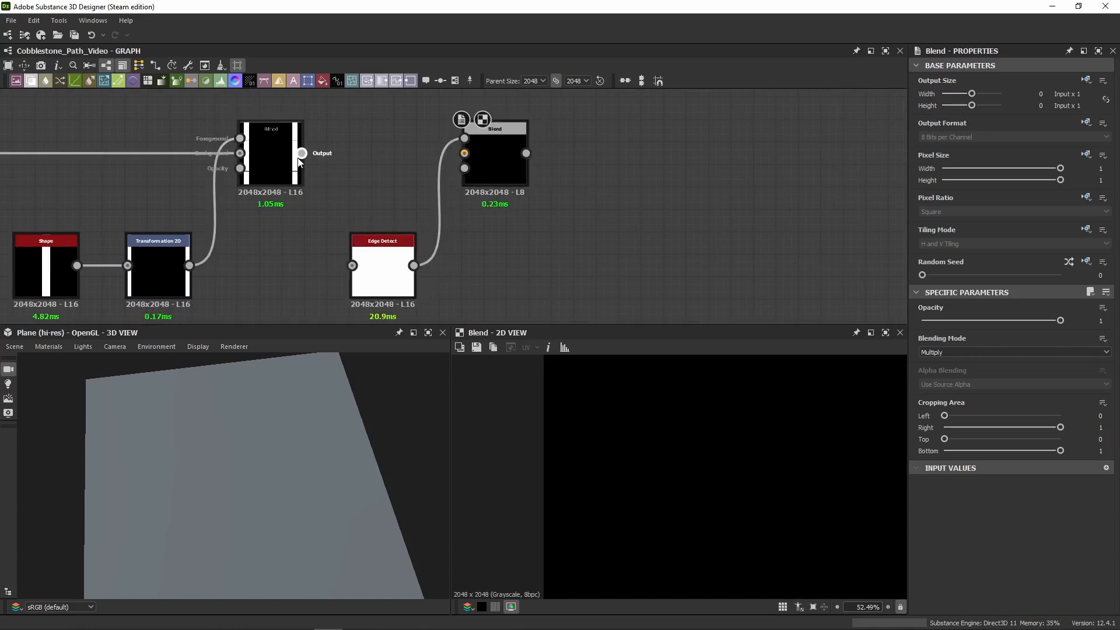
drag(301, 153, 352, 266)
drag(302, 153, 464, 152)
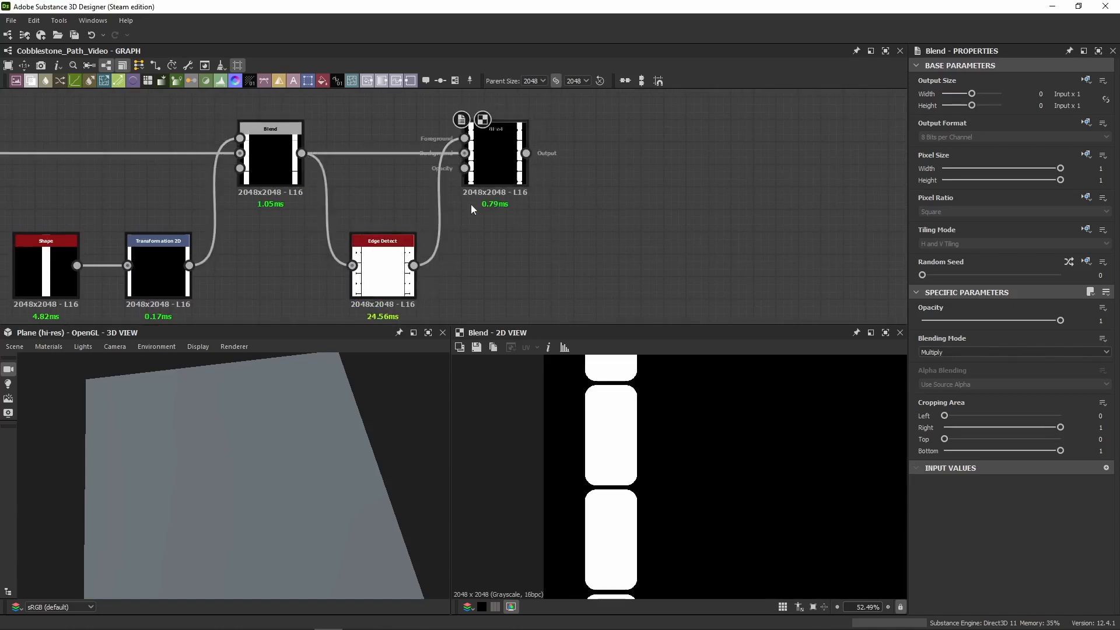
Step: Examine how Edge Detect and the Multiply Blend round and separate the side bricks
double_click(378, 256)
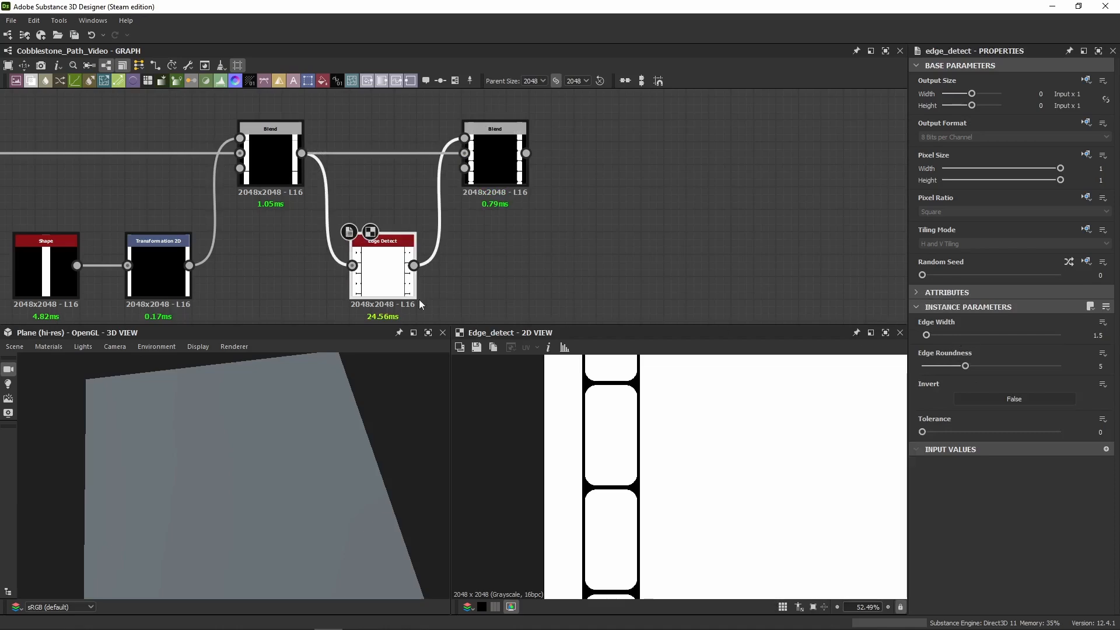
scroll(562, 496, up, 4)
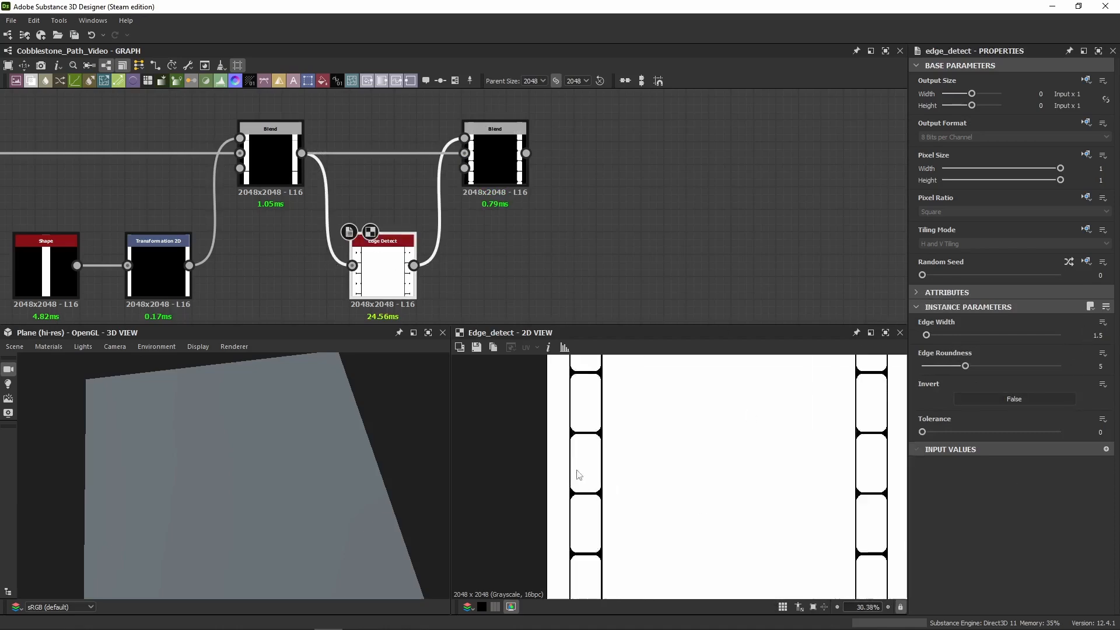
click(496, 169)
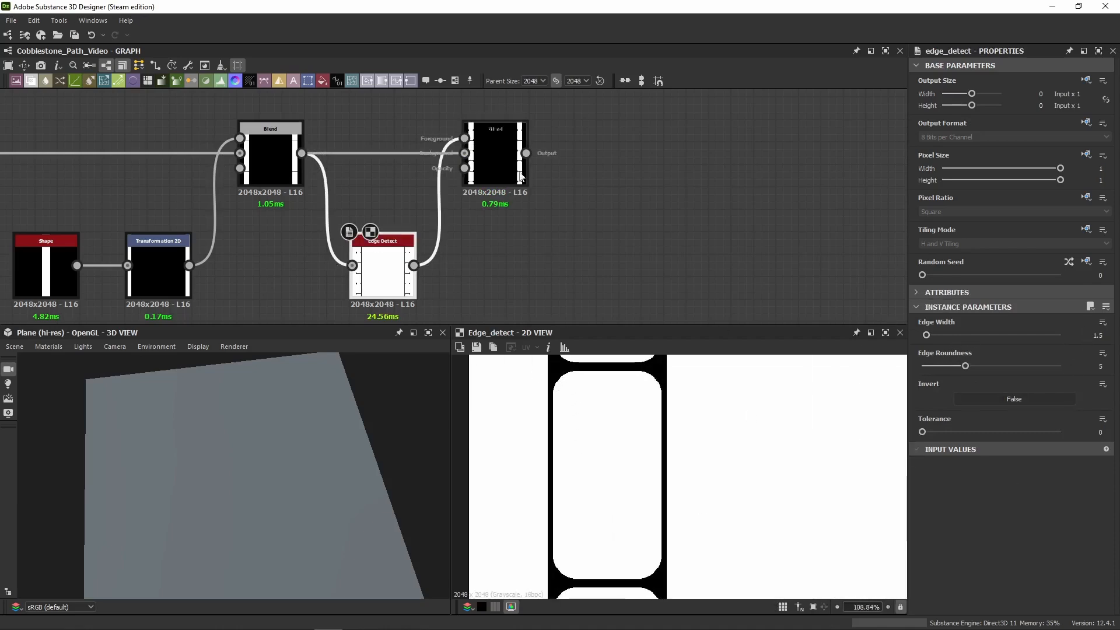
double_click(496, 169)
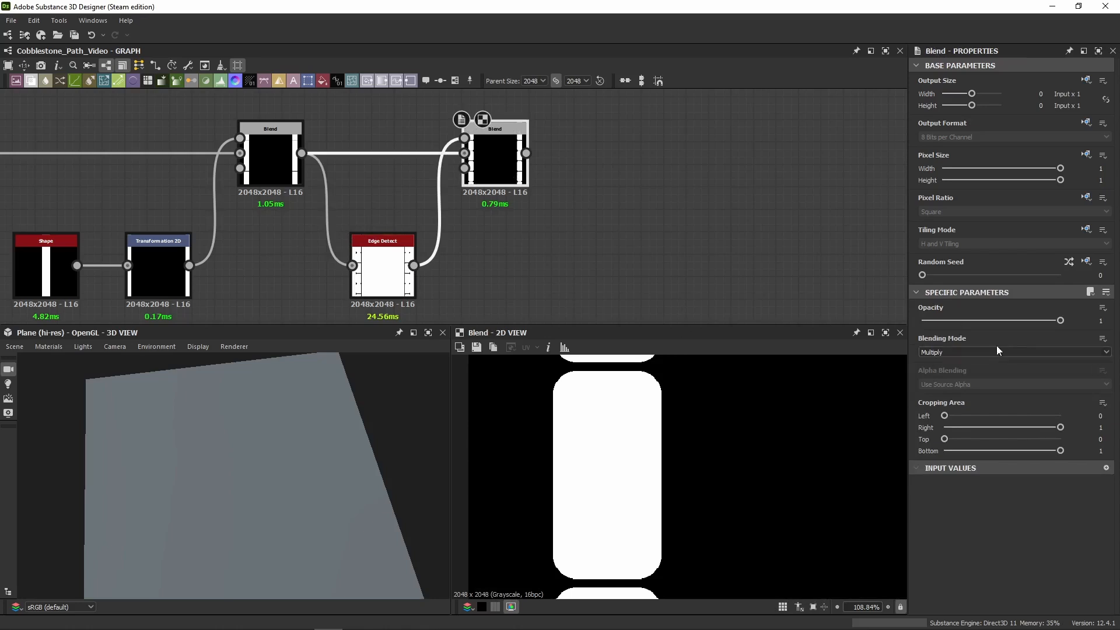
scroll(647, 473, down, 11)
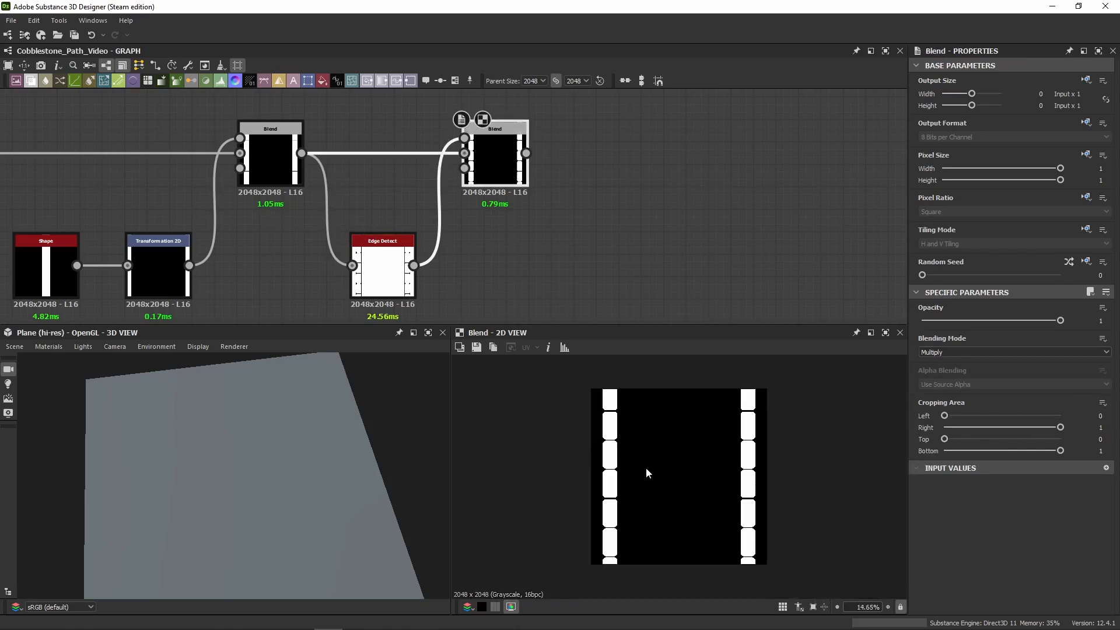
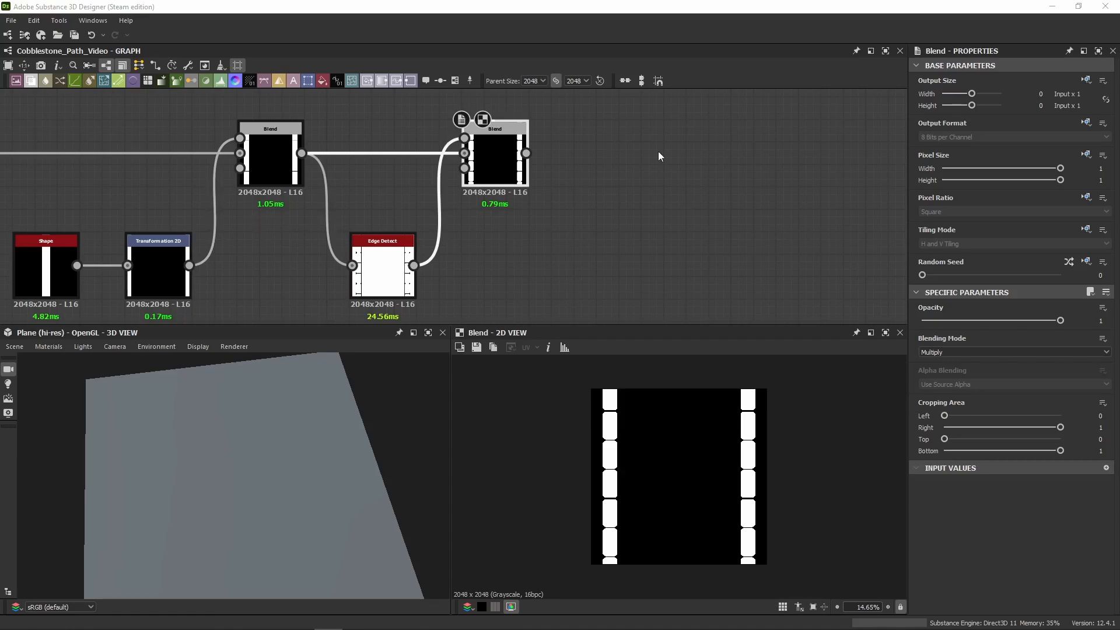
Step: Paste the Flood Fill, random grayscale, framed Side Brick Removal Histogram Scan and Blend nodes, and connect the rounded bricks to Flood Fill and the Blend's Background
middle_drag(659, 156, 508, 133)
key(ctrl+v)
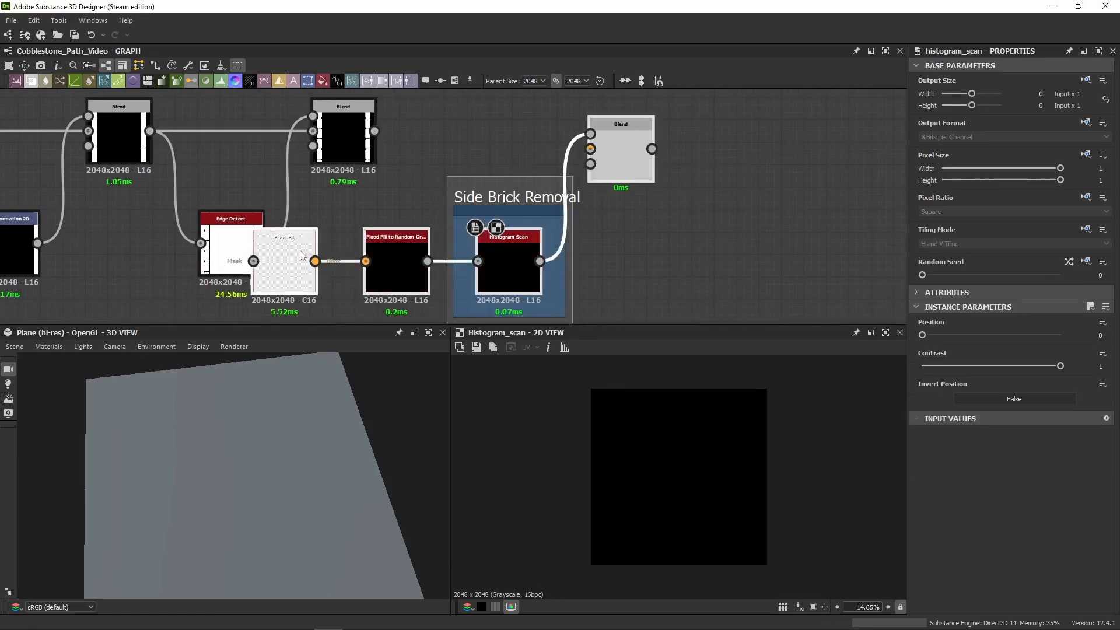
drag(299, 250, 467, 232)
click(394, 157)
drag(375, 131, 426, 244)
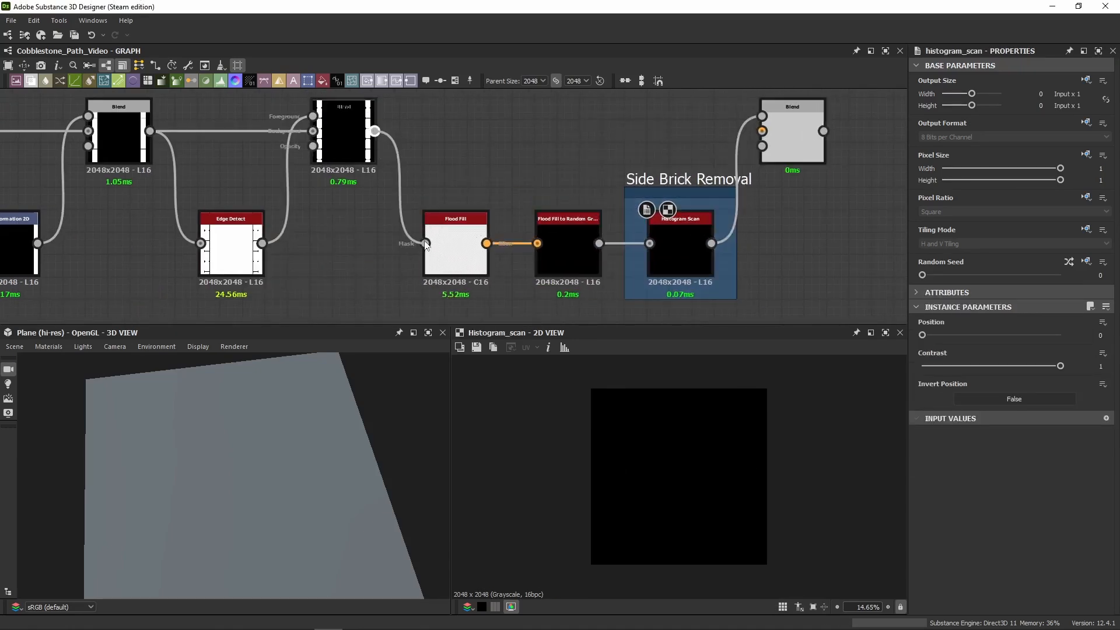
middle_drag(450, 130, 430, 137)
drag(355, 138, 743, 138)
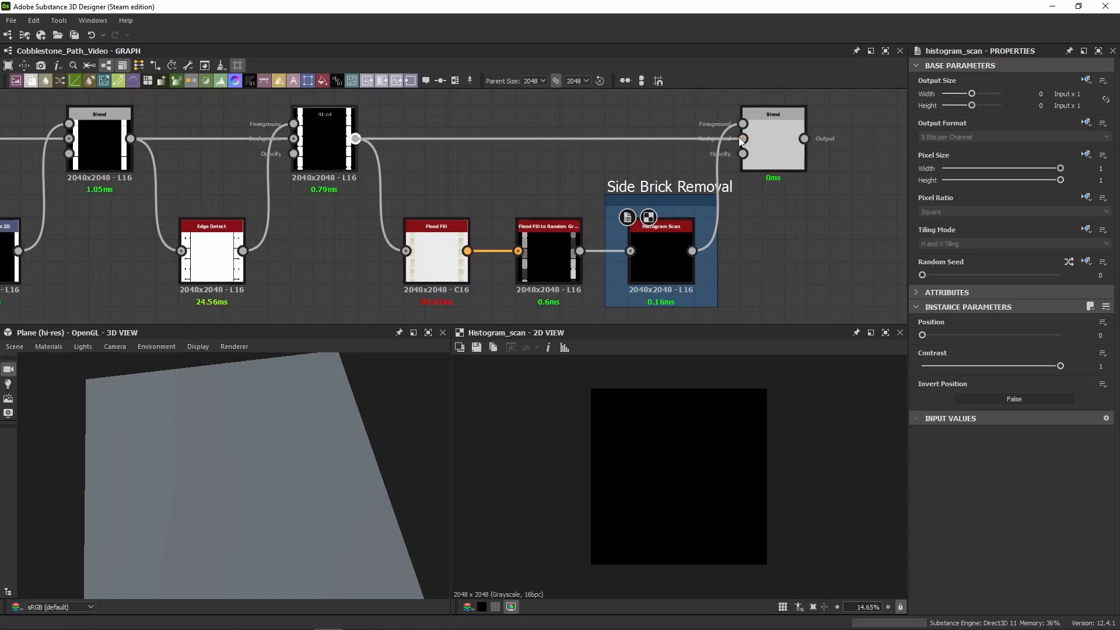
Step: Try out the Position of the Side Brick Removal Histogram Scan, ending at 0.51
double_click(767, 149)
double_click(663, 259)
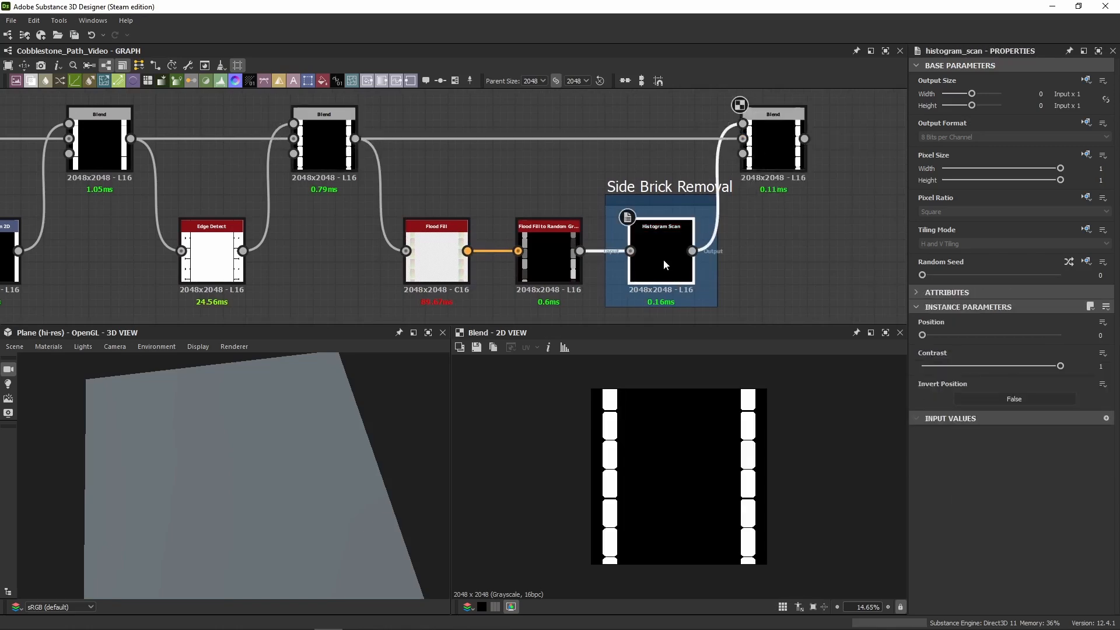
drag(922, 334, 1014, 344)
key(ctrl+z)
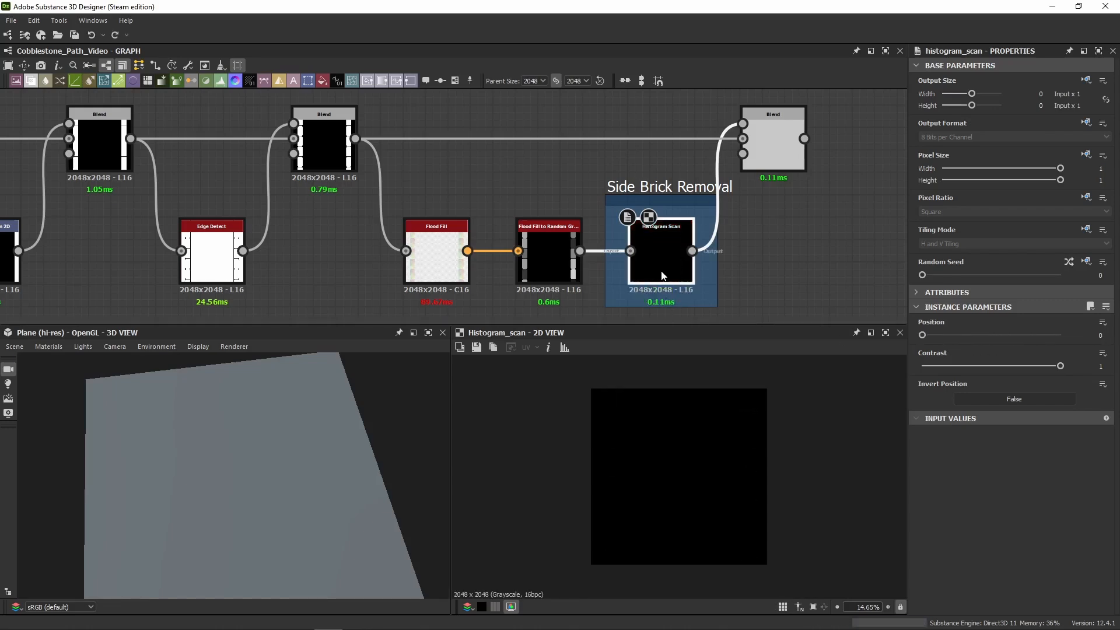
middle_drag(662, 276, 495, 248)
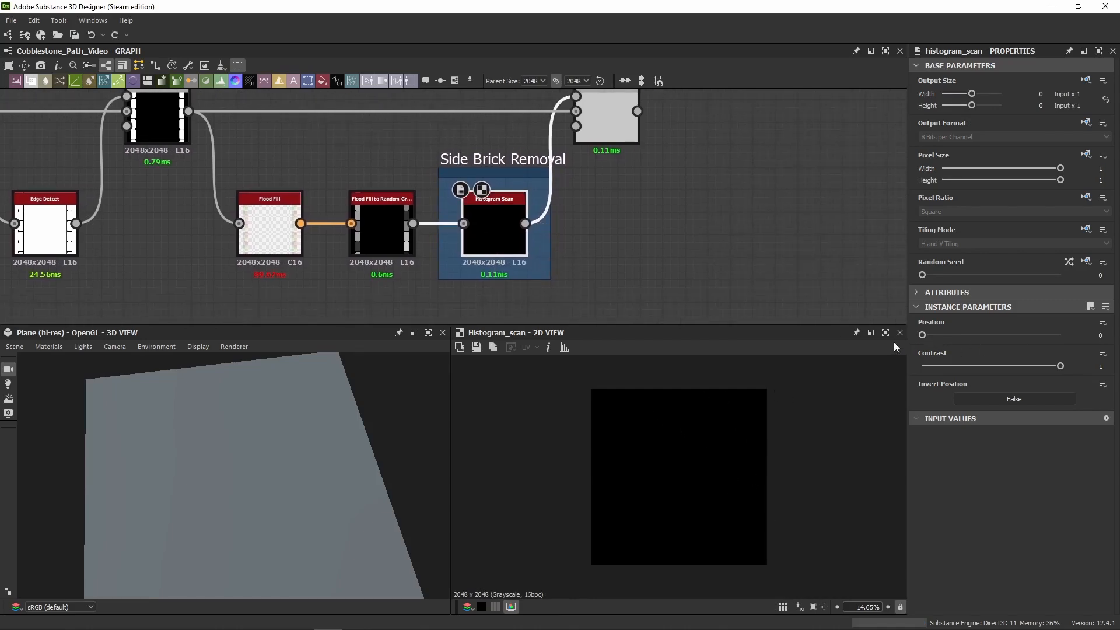
drag(926, 335, 993, 336)
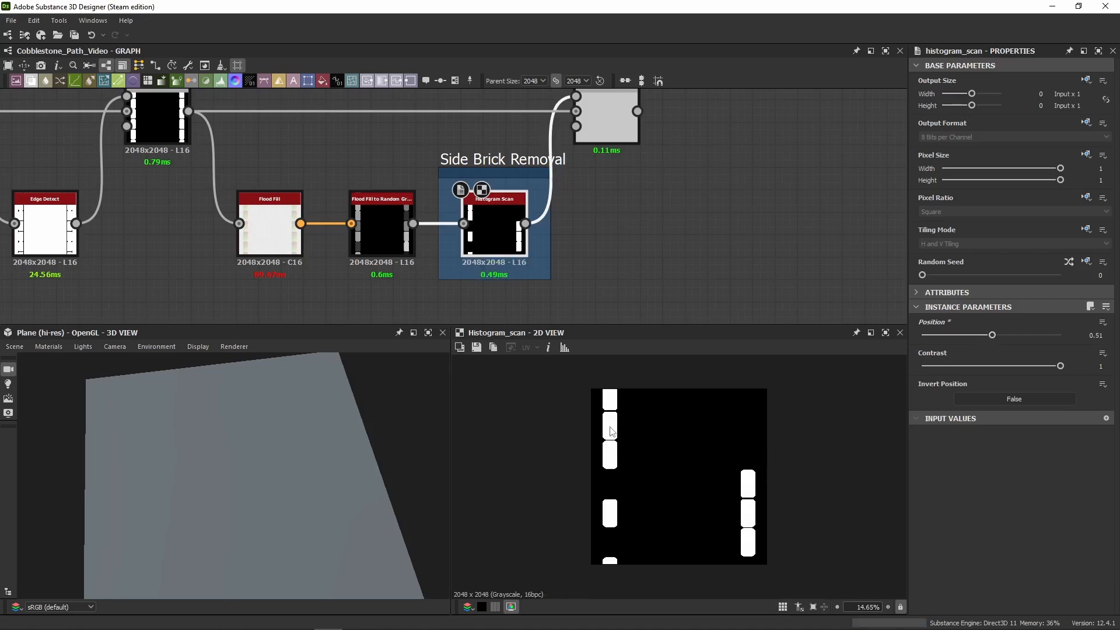
Step: Reset the Position of the Side Brick Removal Histogram Scan to 0
middle_drag(350, 177, 630, 309)
middle_drag(255, 153, 900, 216)
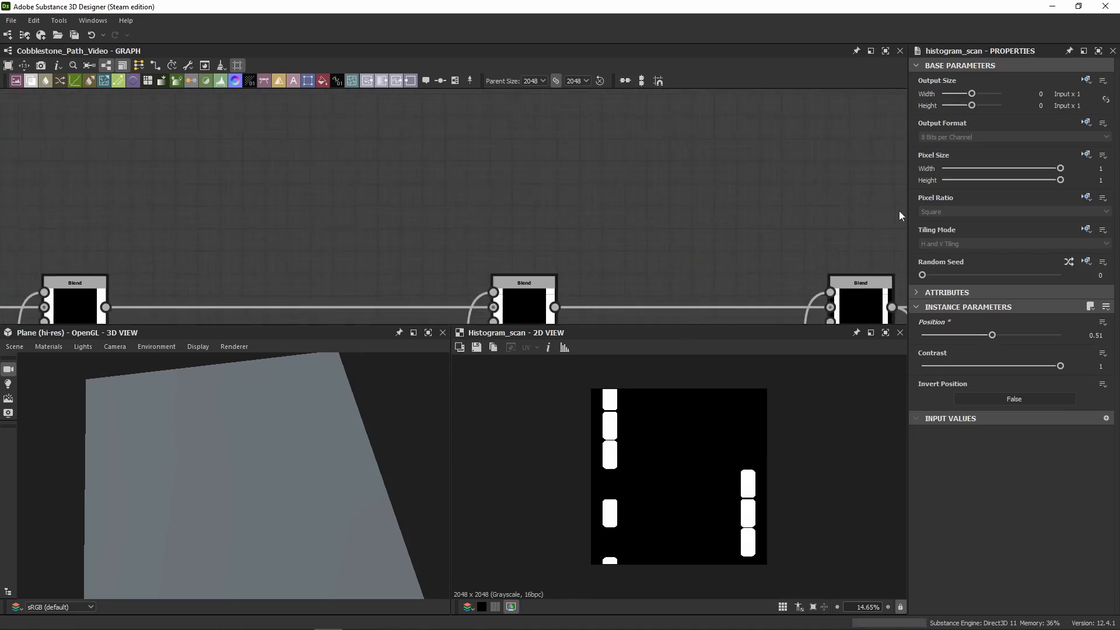
scroll(900, 215, down, 3)
middle_drag(612, 216, 227, 150)
scroll(383, 157, up, 3)
scroll(750, 163, down, 4)
middle_drag(615, 128, 380, 110)
scroll(655, 226, up, 3)
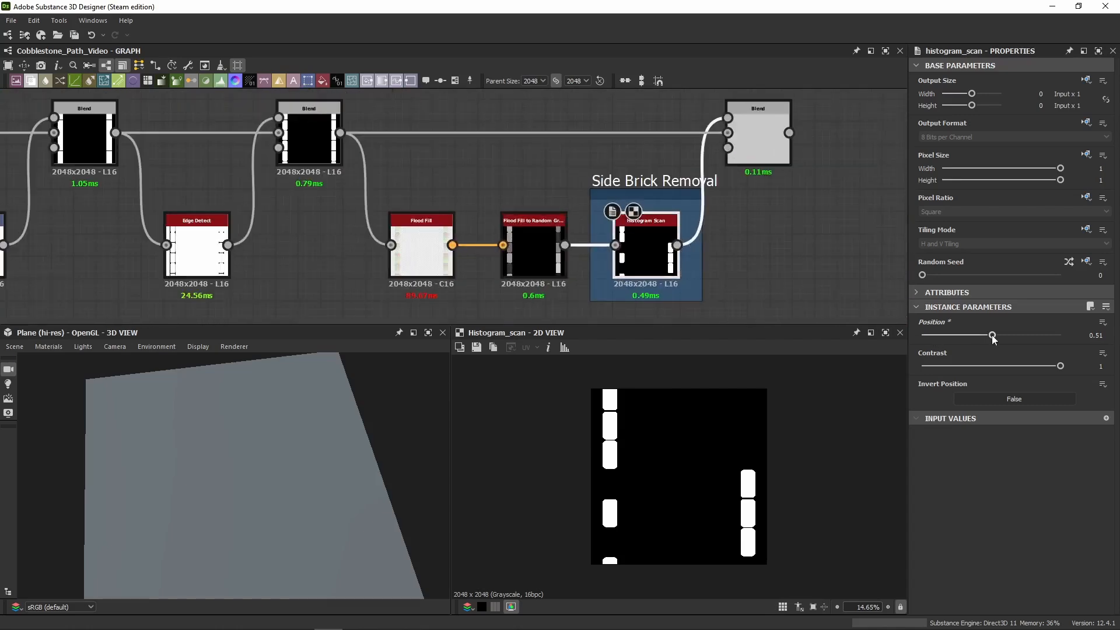
drag(993, 337, 802, 354)
middle_drag(526, 166, 506, 185)
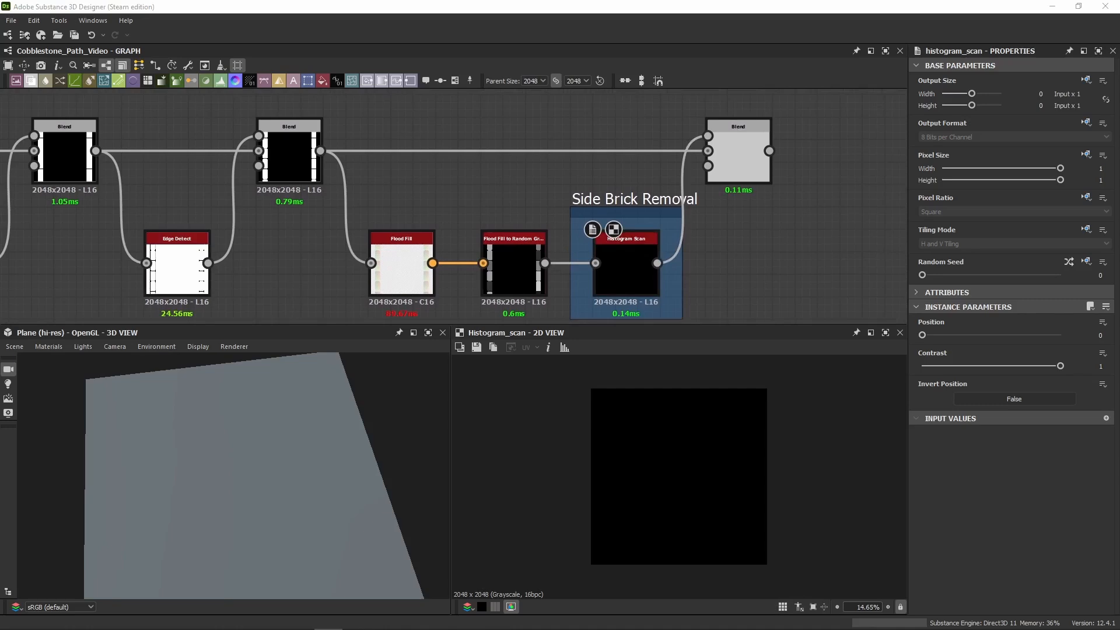
Step: Compare the output of the final Subtract Blend with the rounded-brick Multiply Blend
click(732, 161)
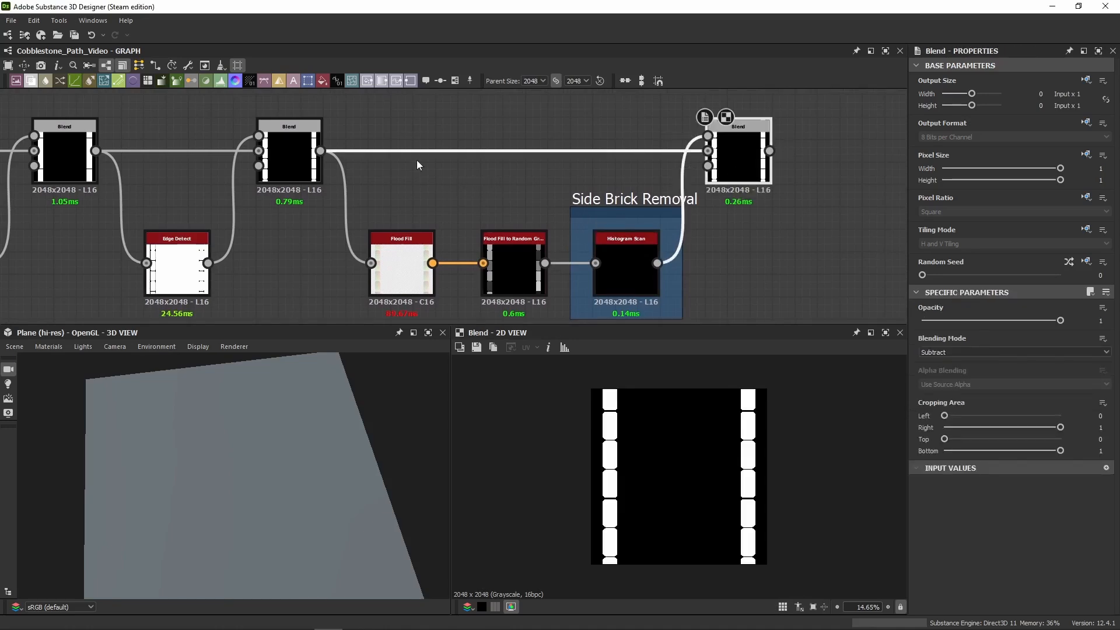
click(289, 156)
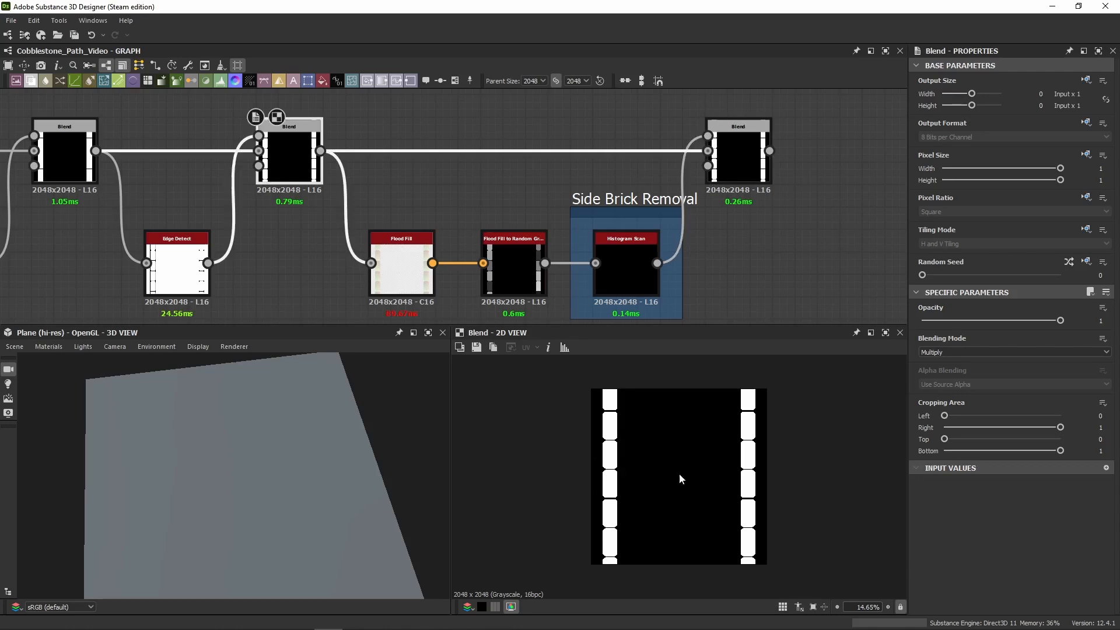
click(737, 156)
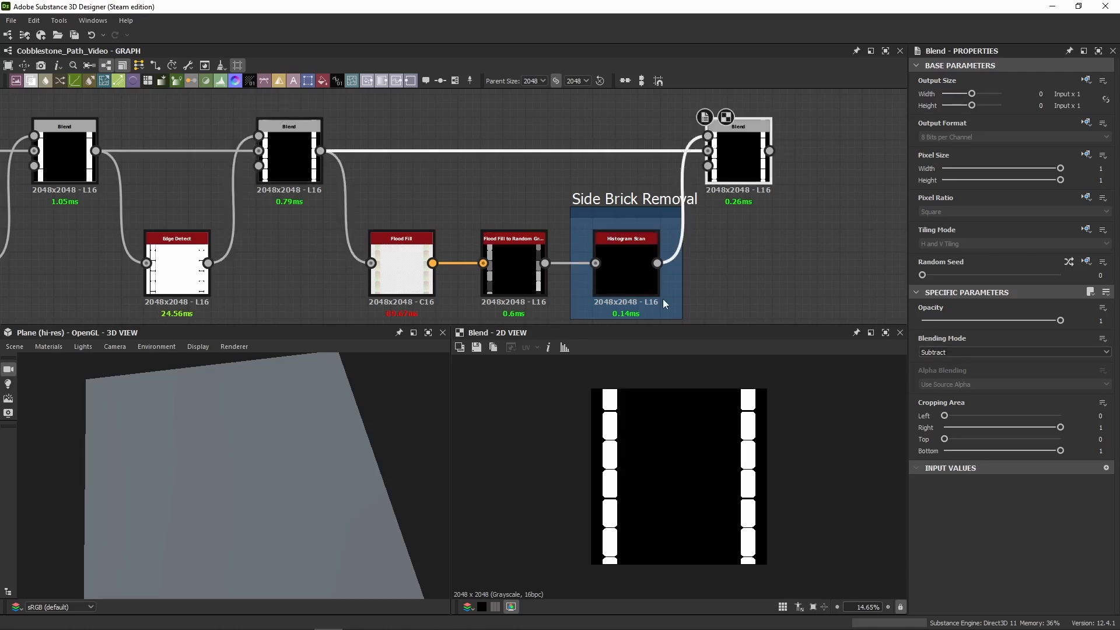
Step: Try a Histogram Scan Position of 0.76 while previewing the final Blend, then restore the full set of side bricks
click(636, 274)
click(927, 336)
drag(927, 336, 1027, 336)
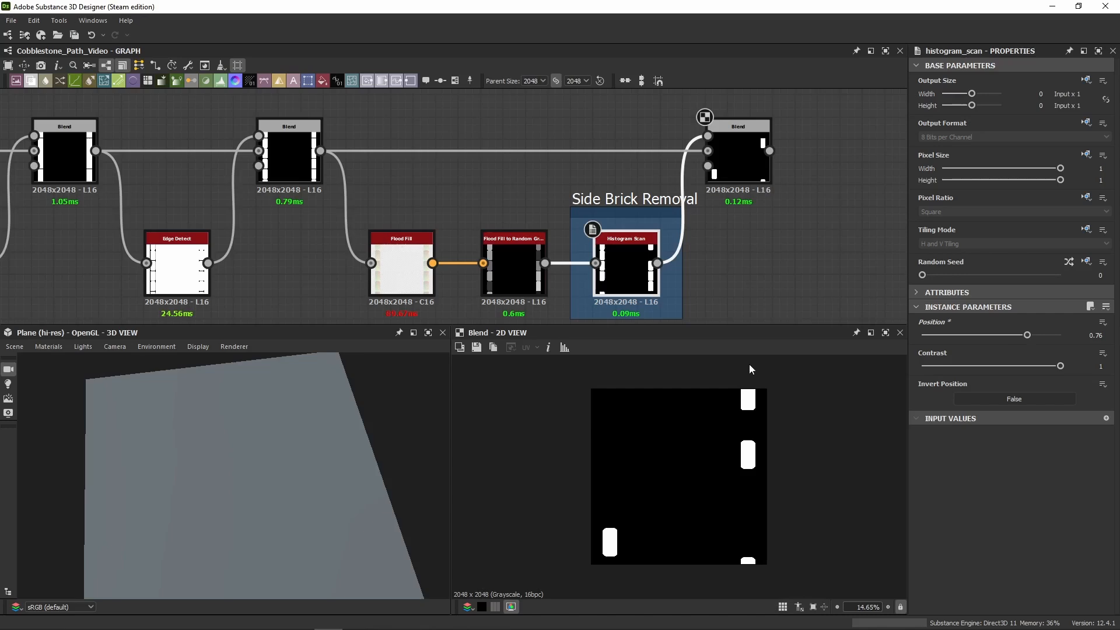
click(723, 147)
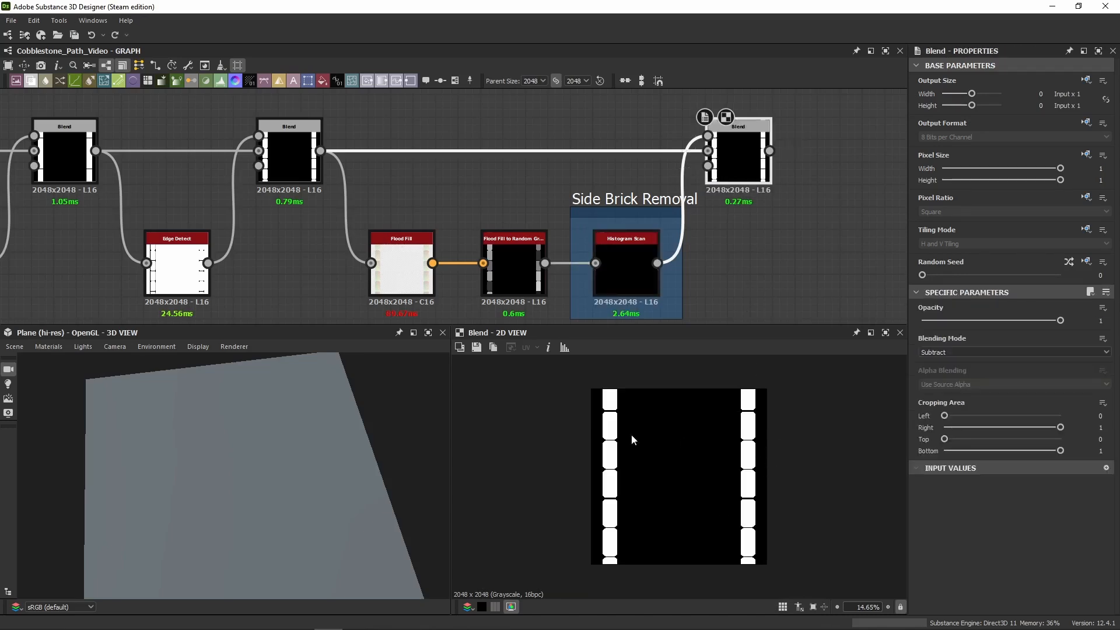
click(627, 271)
Step: Set the blending mode of the final side-brick Blend to Multiply
click(742, 159)
scroll(393, 142, down, 4)
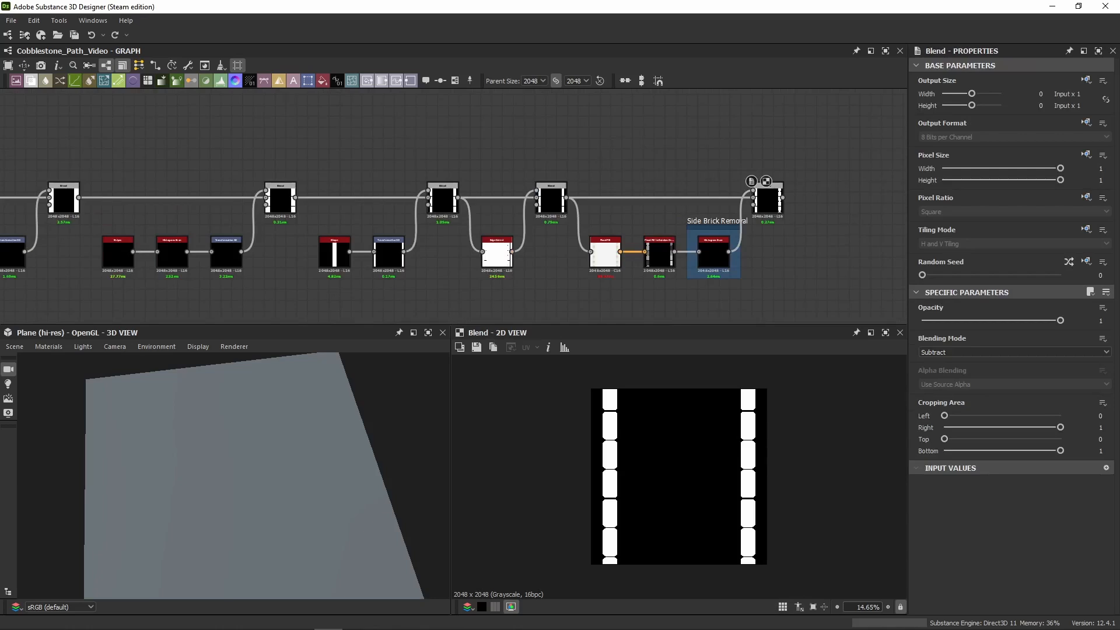
middle_drag(90, 142, 224, 139)
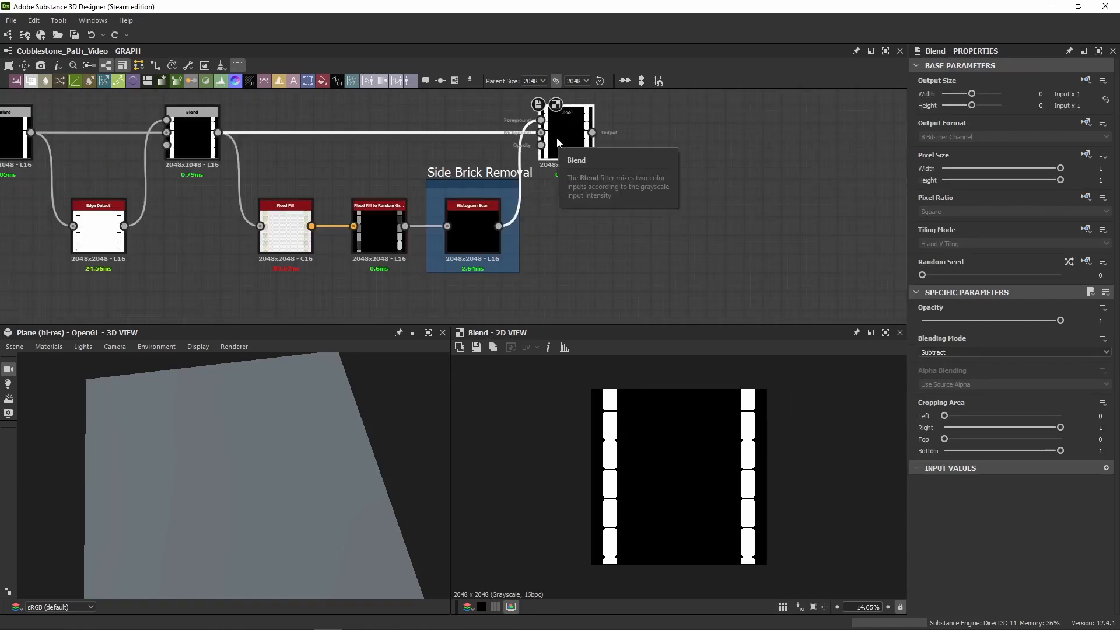
click(945, 352)
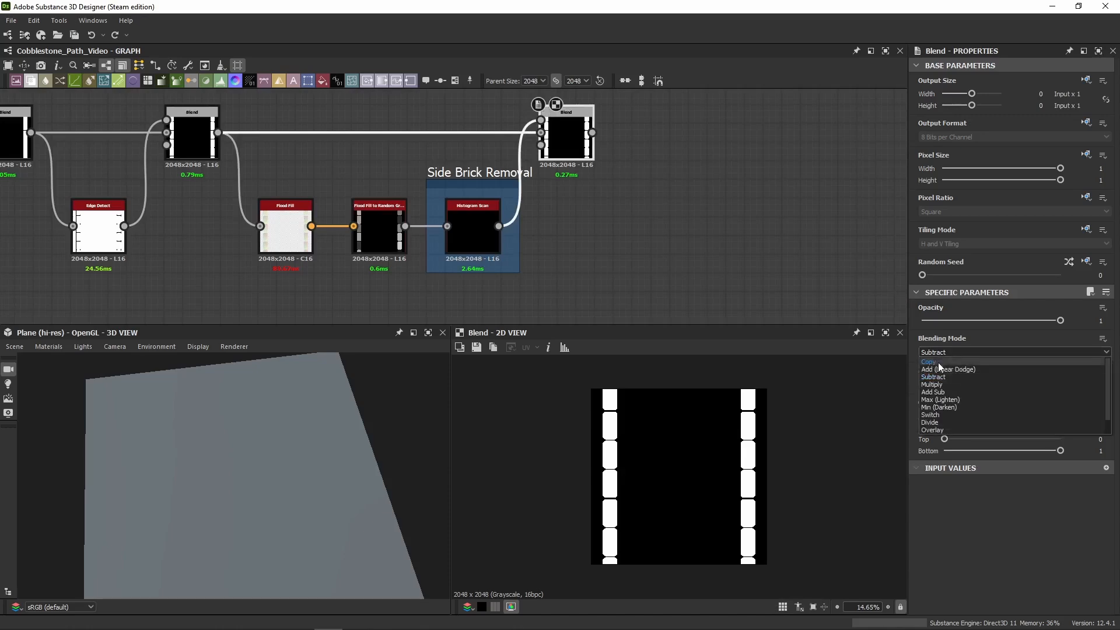
click(933, 386)
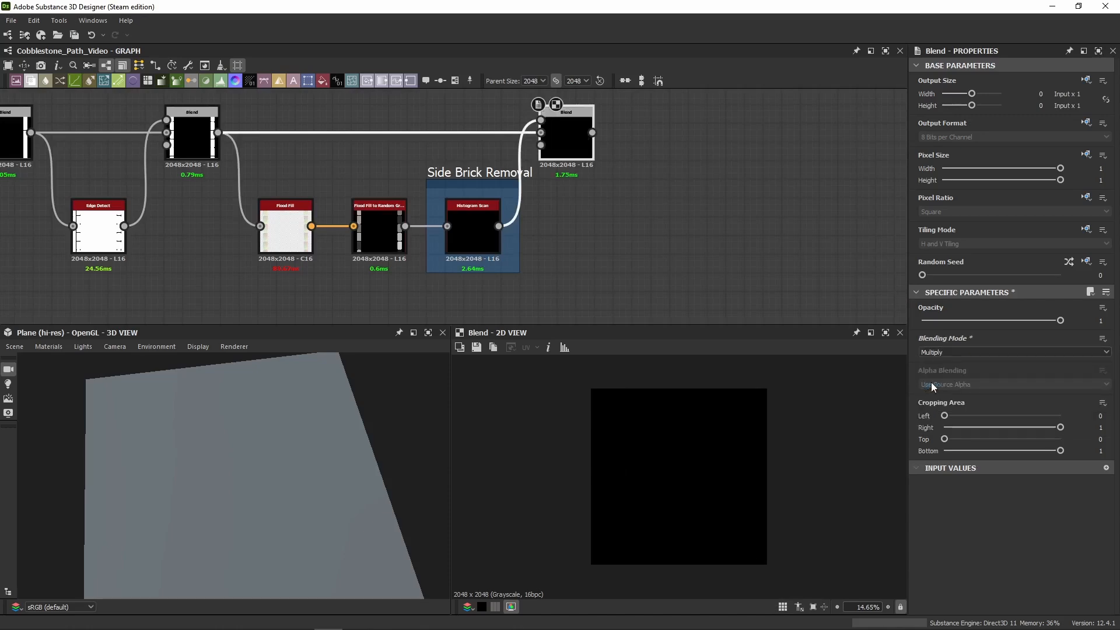
Step: Try a Position of 0.76 on the Side Brick Removal Histogram Scan and preview the Multiply Blend
double_click(486, 230)
drag(922, 336, 1025, 345)
double_click(575, 126)
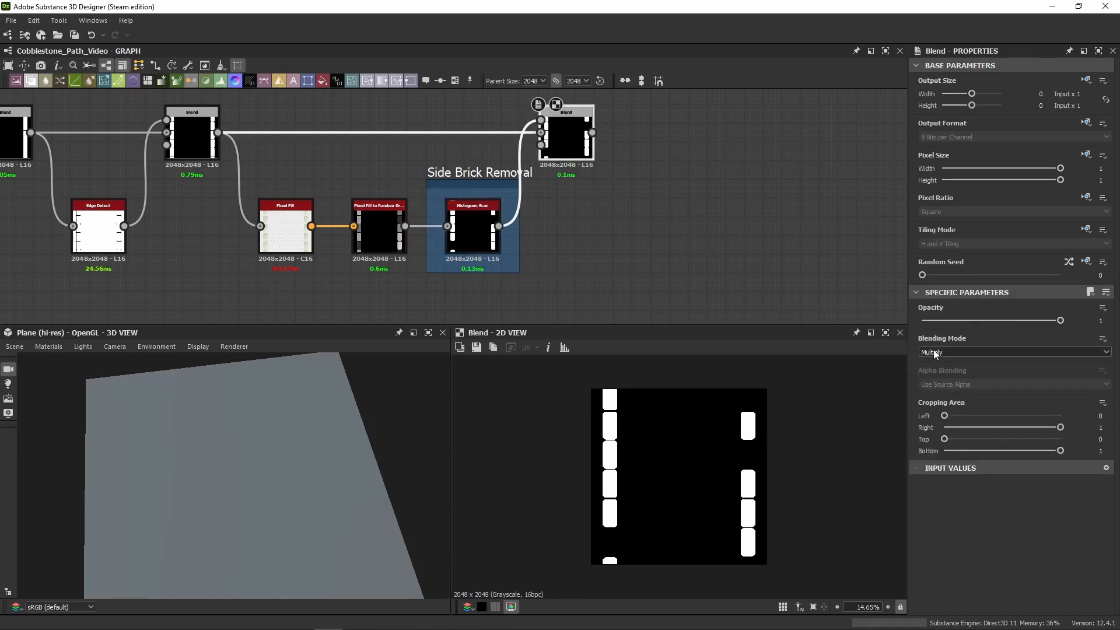
Step: Raise the Position of the Side Brick Removal Histogram Scan to its maximum to keep every side brick
click(474, 216)
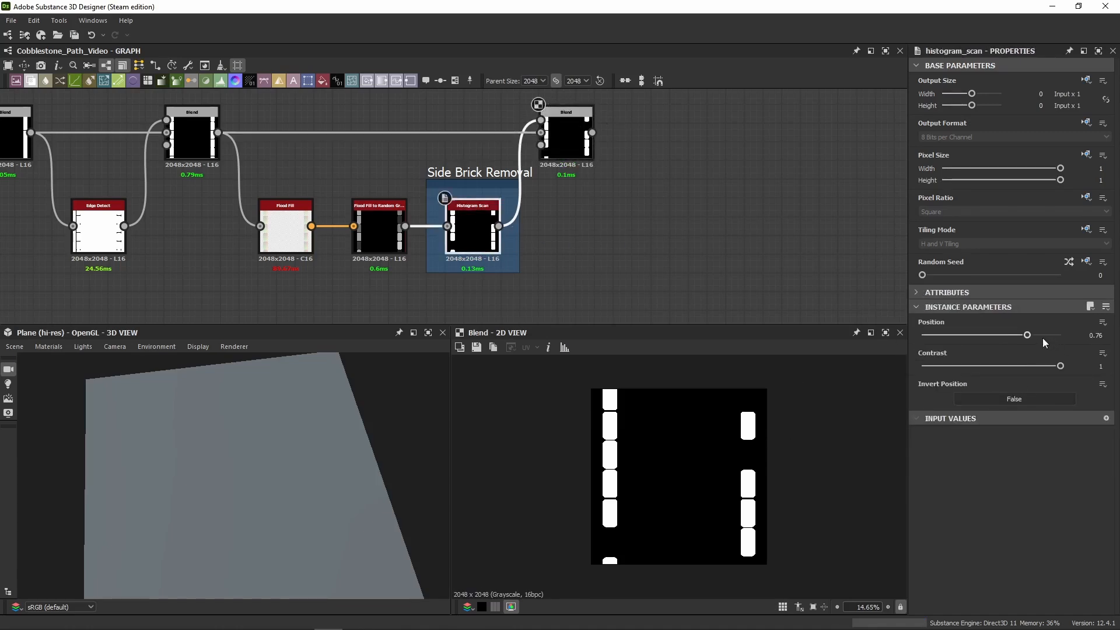
drag(1043, 339, 1119, 356)
click(565, 138)
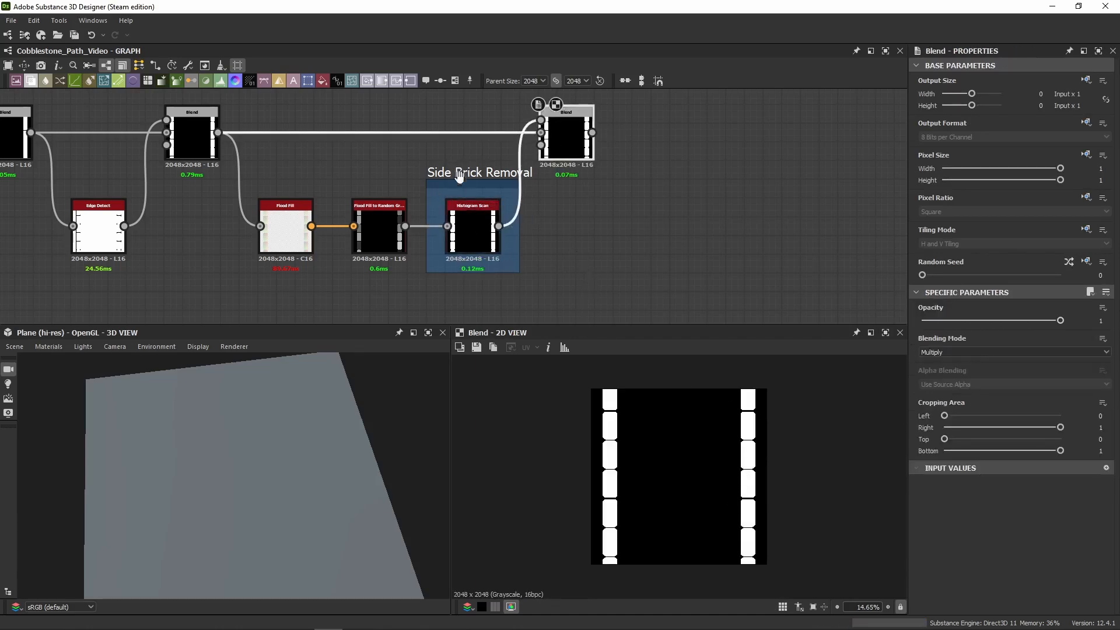
Step: Paste a Blend node set to Add (Linear Dodge) and place it beyond the end of the side-brick chain
middle_drag(570, 209, 575, 257)
scroll(575, 257, down, 3)
middle_drag(299, 181, 700, 198)
scroll(701, 202, down, 3)
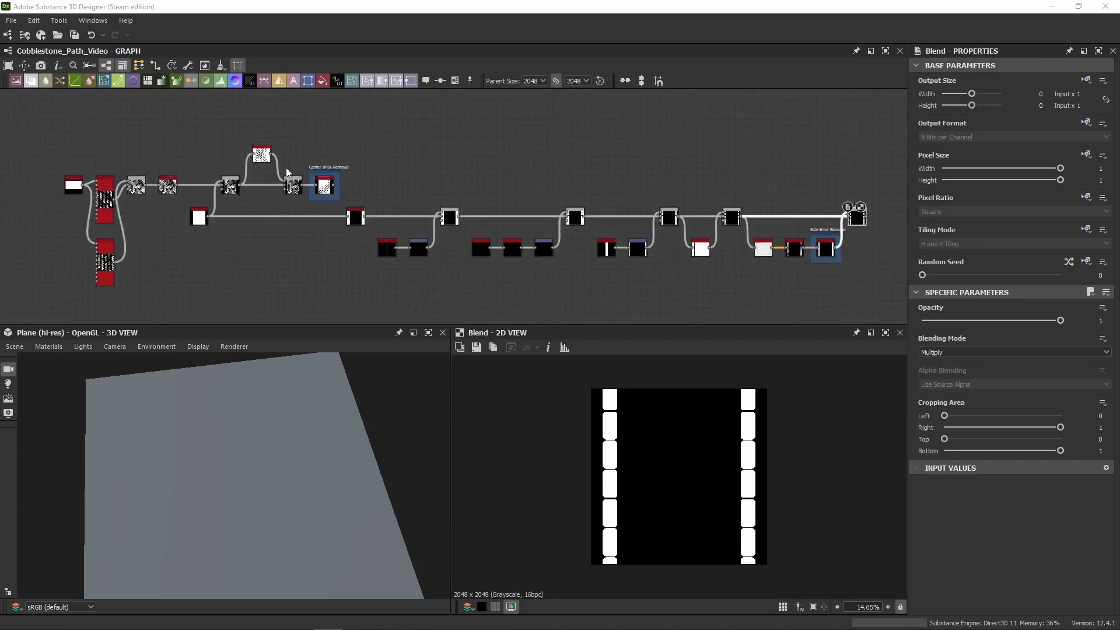
scroll(478, 231, up, 3)
scroll(236, 131, down, 3)
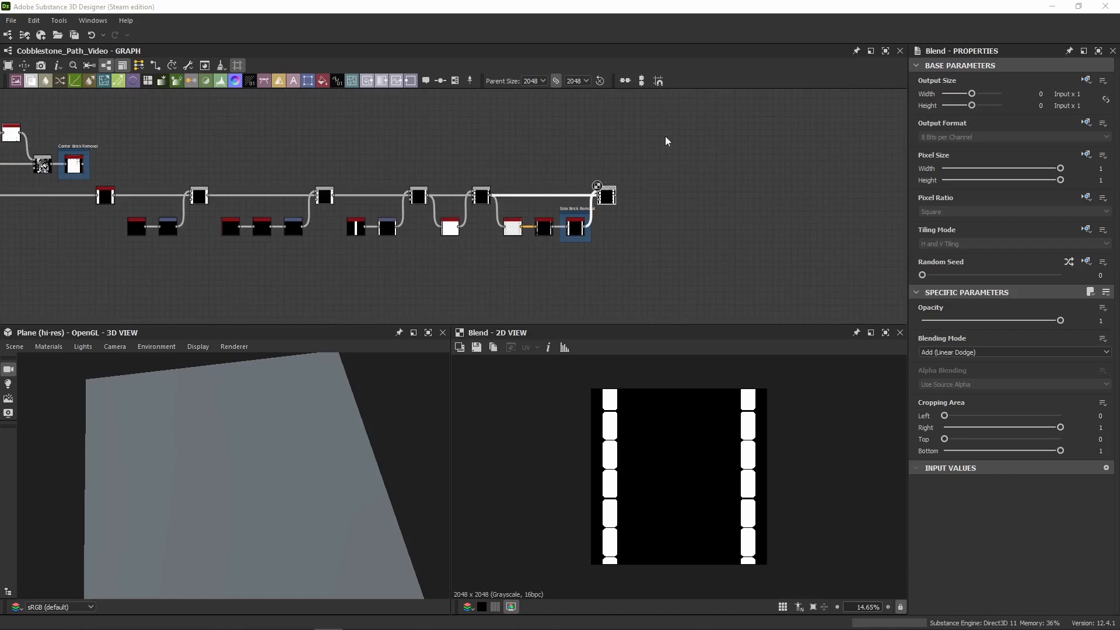
click(673, 152)
key(ctrl+v)
scroll(586, 180, up, 3)
scroll(557, 197, up, 2)
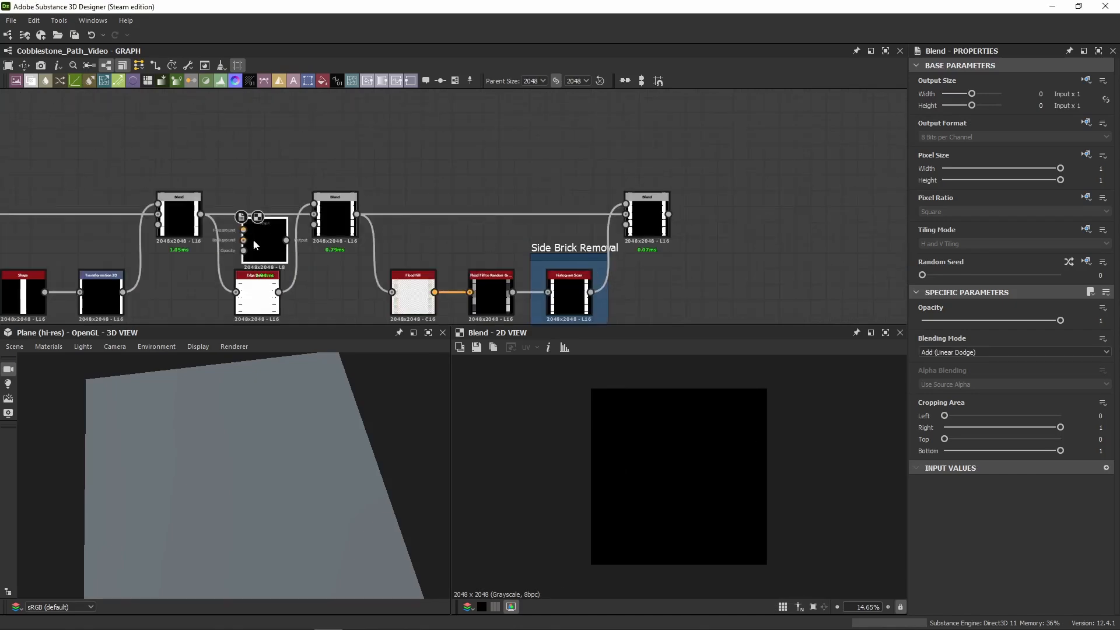
drag(253, 239, 715, 154)
scroll(461, 140, down, 4)
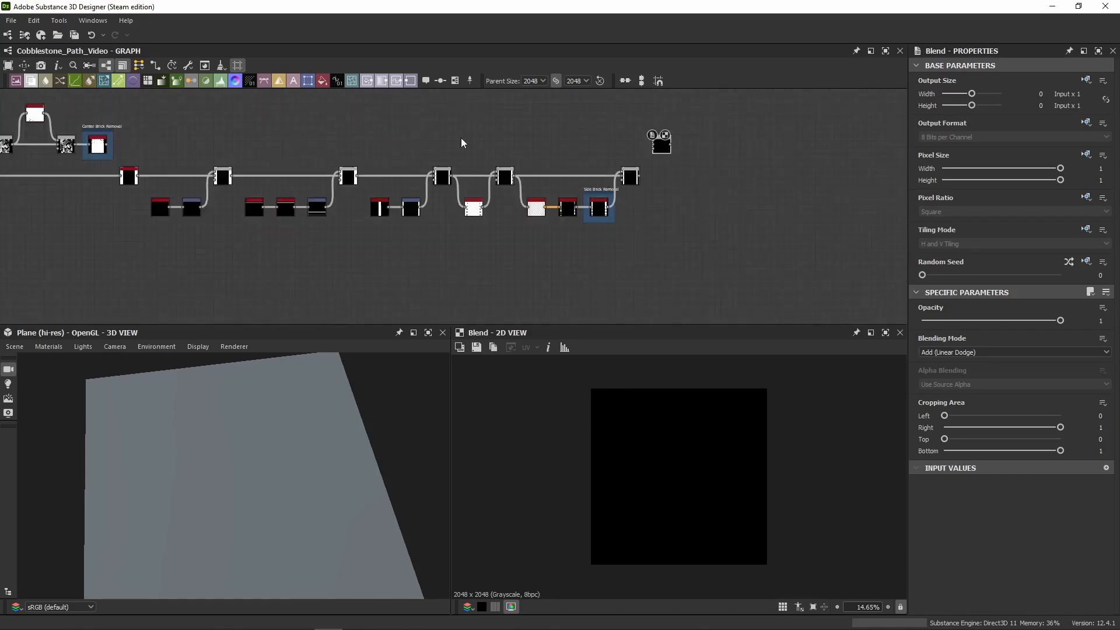
Step: Connect the Center Brick Removal output as the new Blend's background and the final side-brick Blend as its foreground
drag(271, 201, 805, 242)
scroll(823, 217, up, 5)
middle_drag(779, 287, 613, 238)
drag(581, 236, 642, 85)
middle_drag(671, 126, 663, 211)
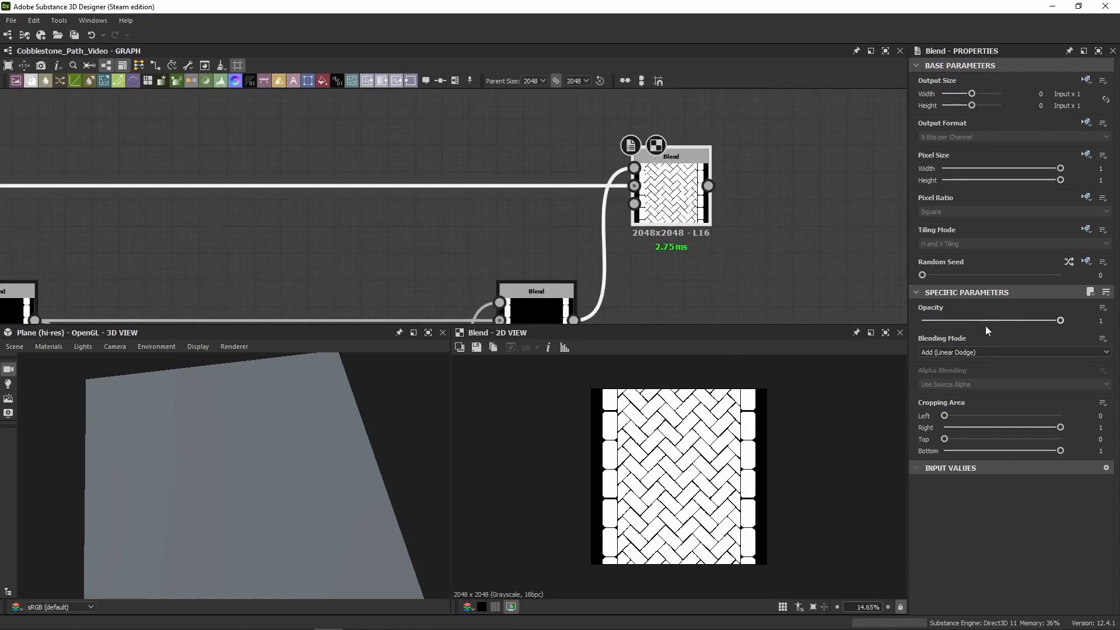
Step: Compare the outputs of the side-brick Blend and the Center Brick Removal Histogram Scan with the combined Add Blend
middle_drag(611, 275, 741, 178)
scroll(742, 177, down, 2)
double_click(688, 212)
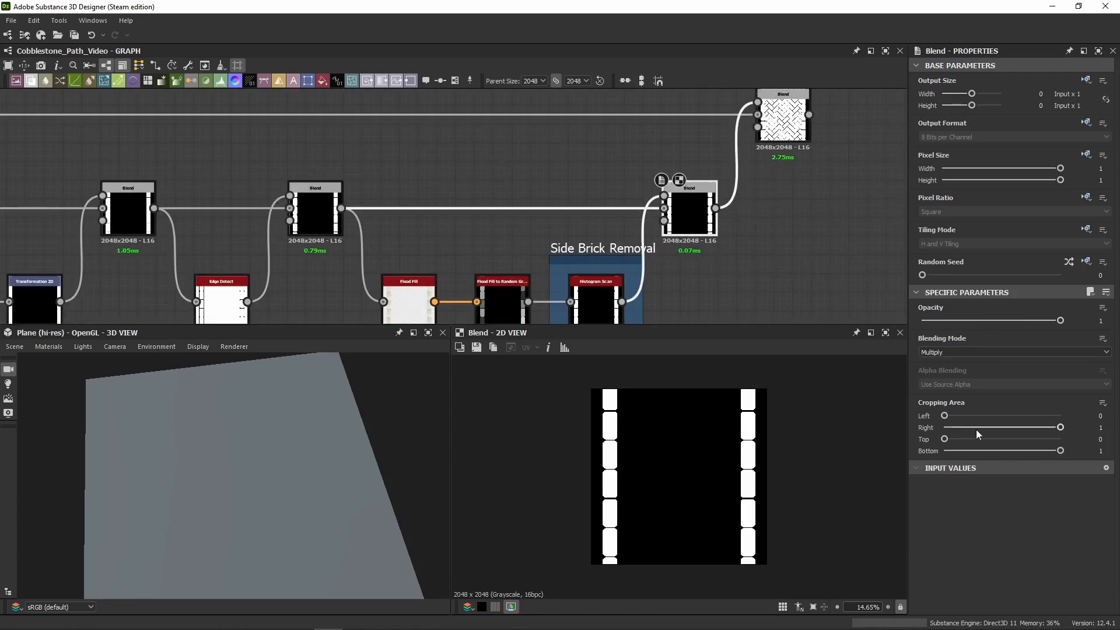
scroll(575, 280, down, 3)
double_click(810, 285)
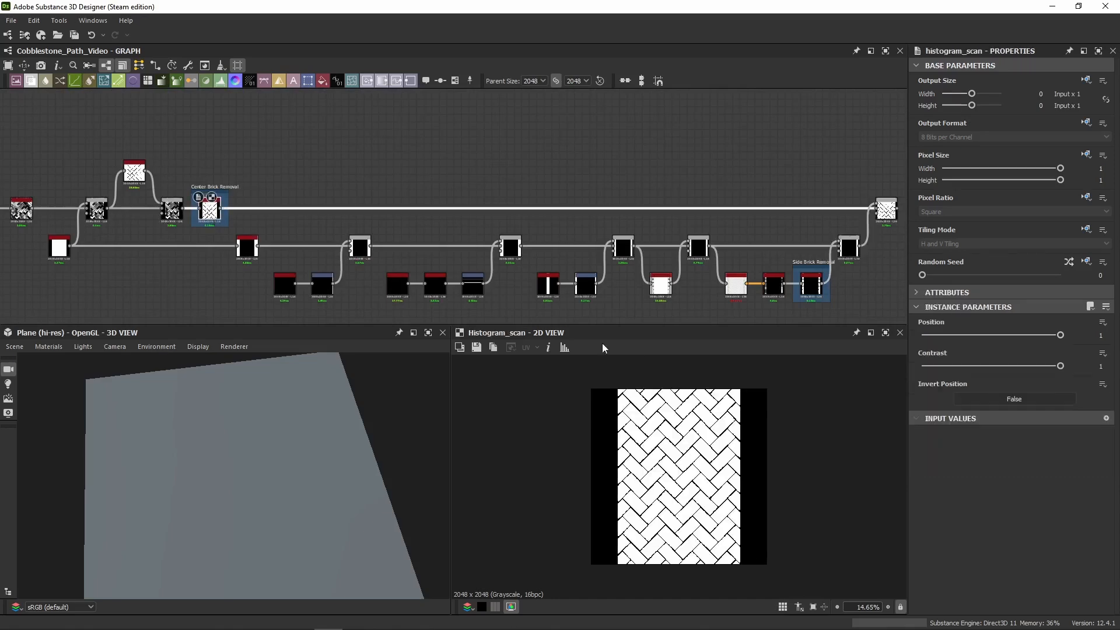
middle_drag(717, 201, 659, 200)
scroll(435, 216, up, 3)
double_click(536, 182)
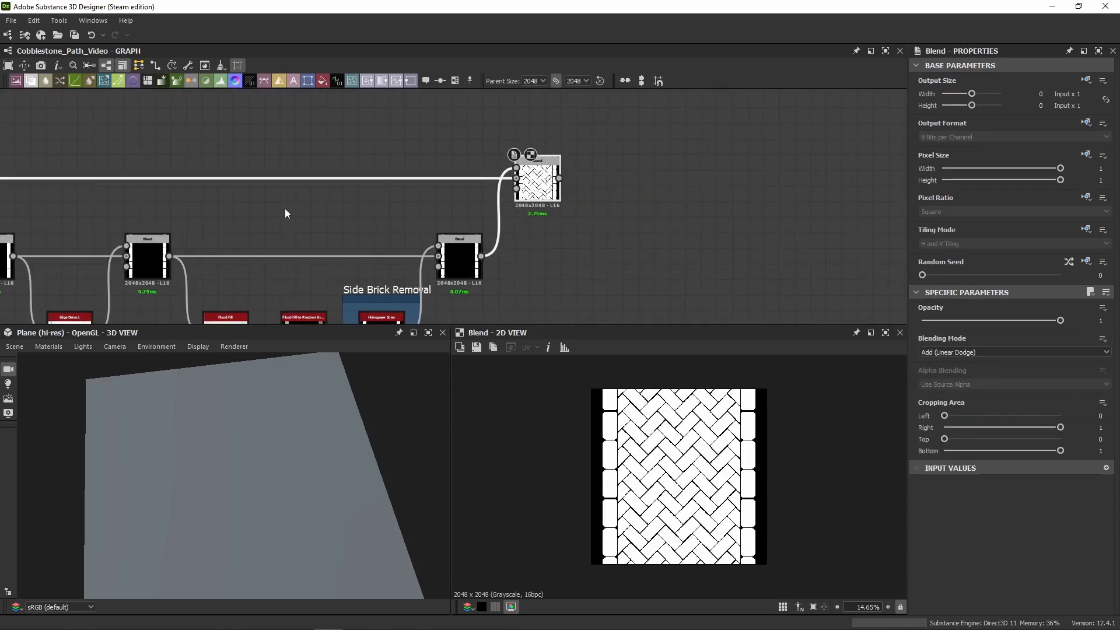
Step: Put a frame around the combined Blend and title it "Final Pattern Mask"
click(453, 81)
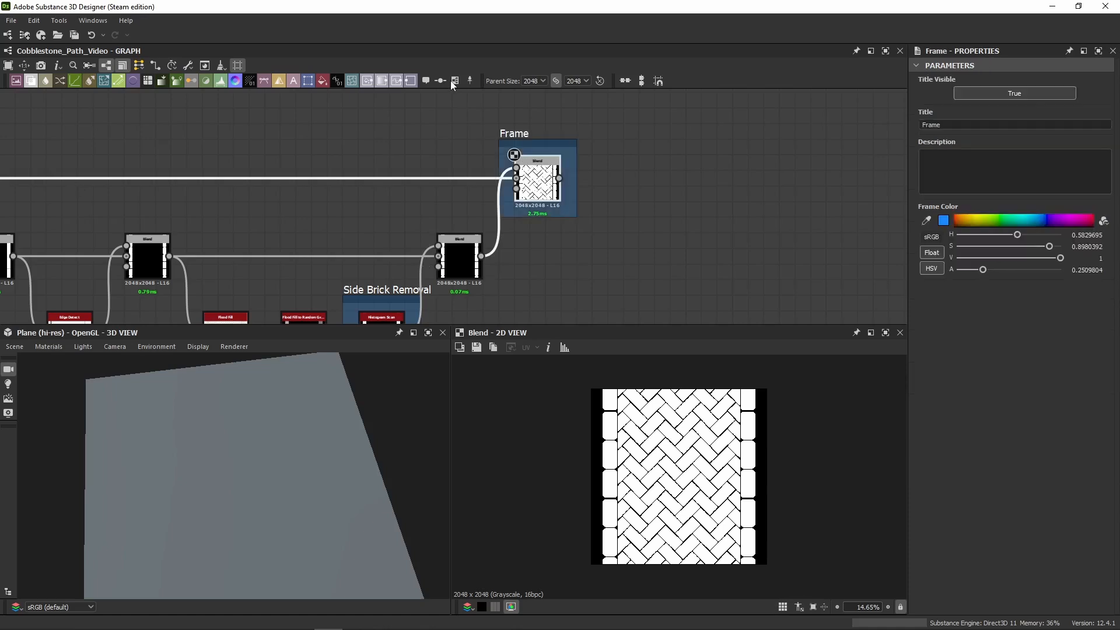
text(Fi)
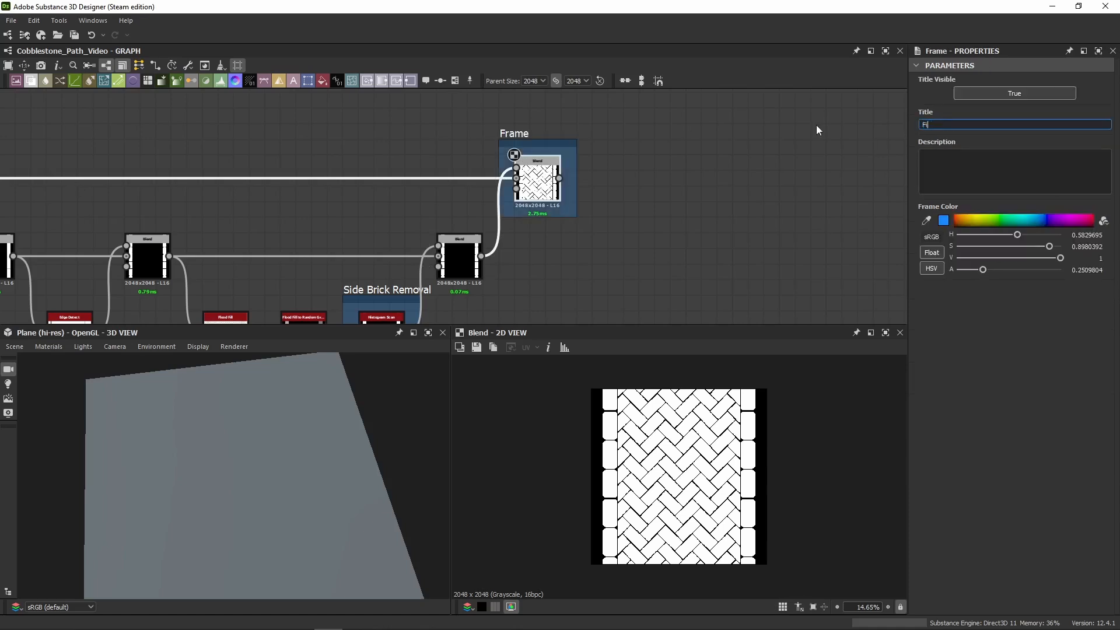
text(nal Pattern Mask)
key(Return)
Step: Check the Final Pattern Mask up close and paste linked Flood Fill, Flood Fill to Random Color and Distance nodes beside it
click(537, 182)
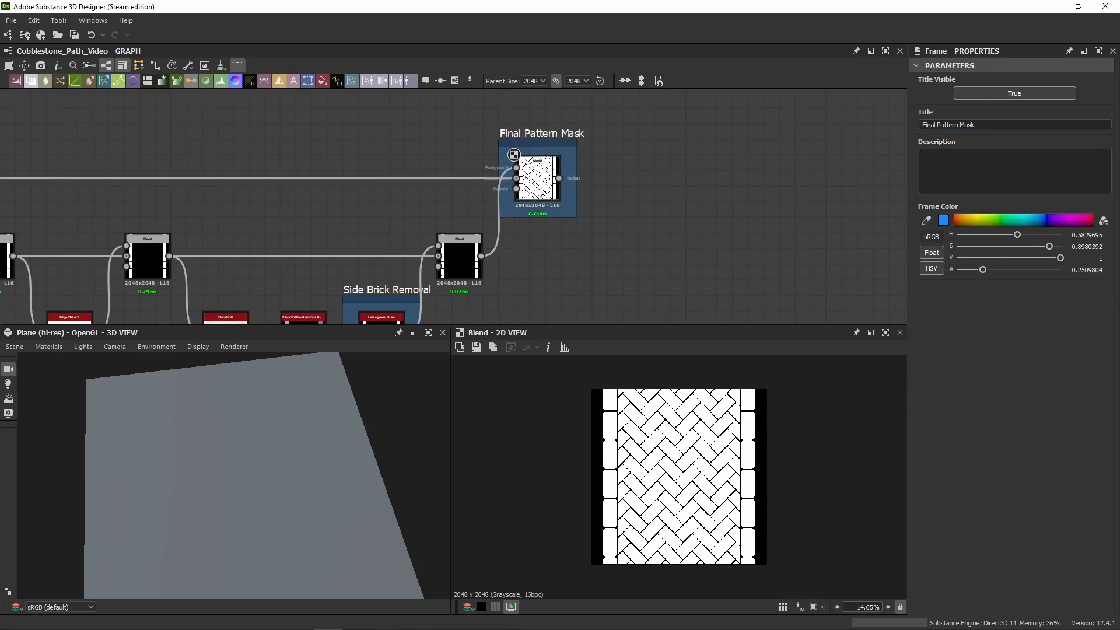
scroll(609, 468, up, 6)
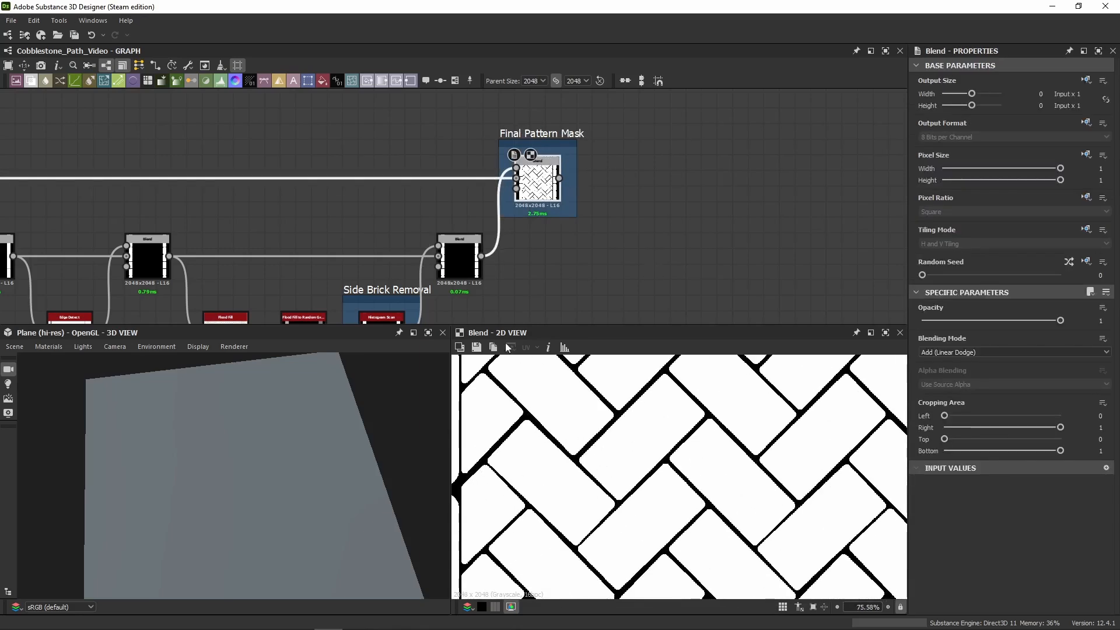
middle_drag(257, 210, 186, 193)
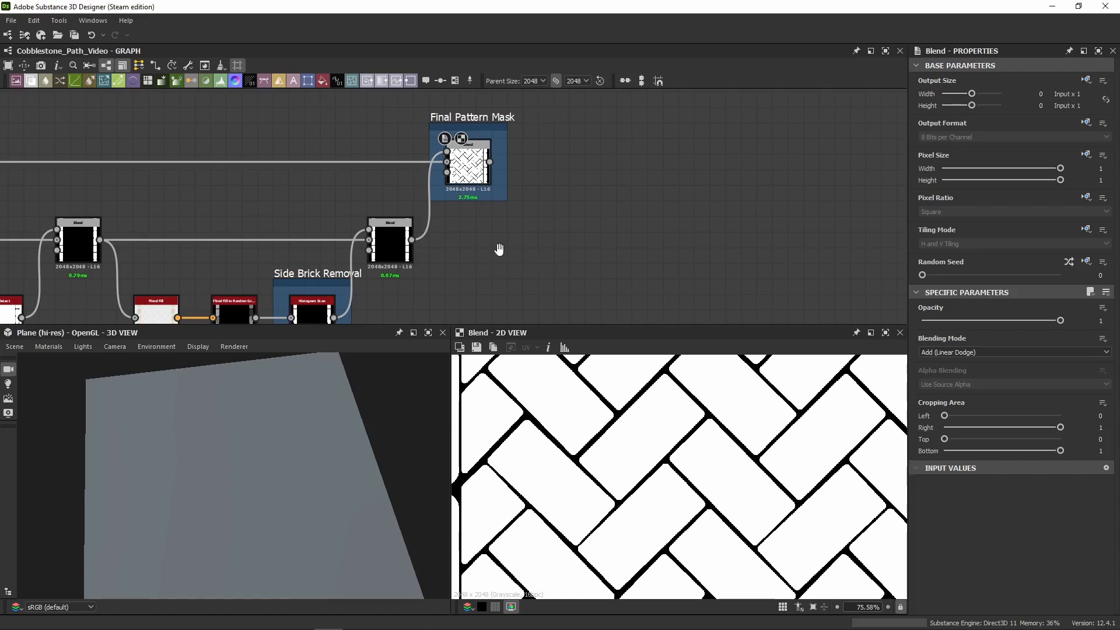
middle_drag(500, 247, 447, 222)
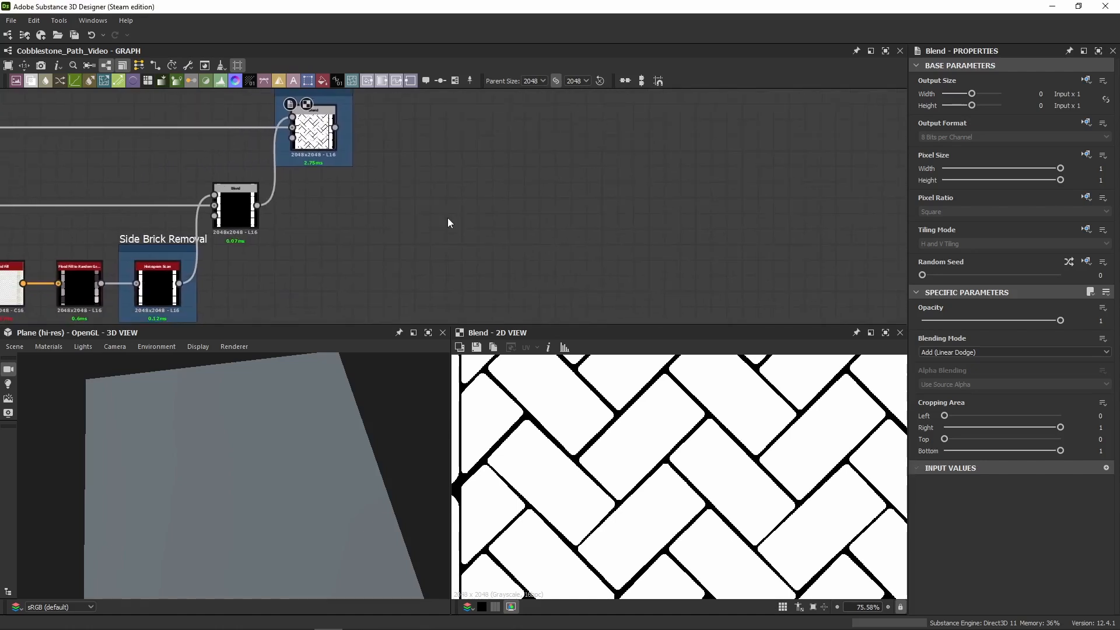
key(ctrl+v)
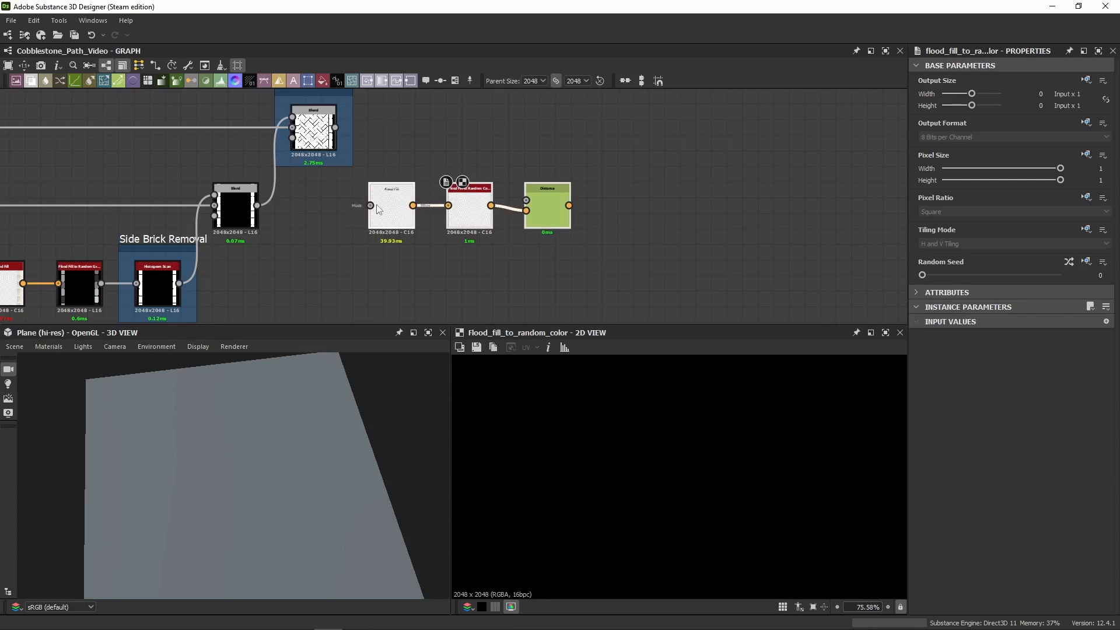
Step: Move the Flood Fill, Flood Fill to Random Color and Distance chain lower and feed the Final Pattern Mask blend into Flood Fill
drag(378, 210, 378, 288)
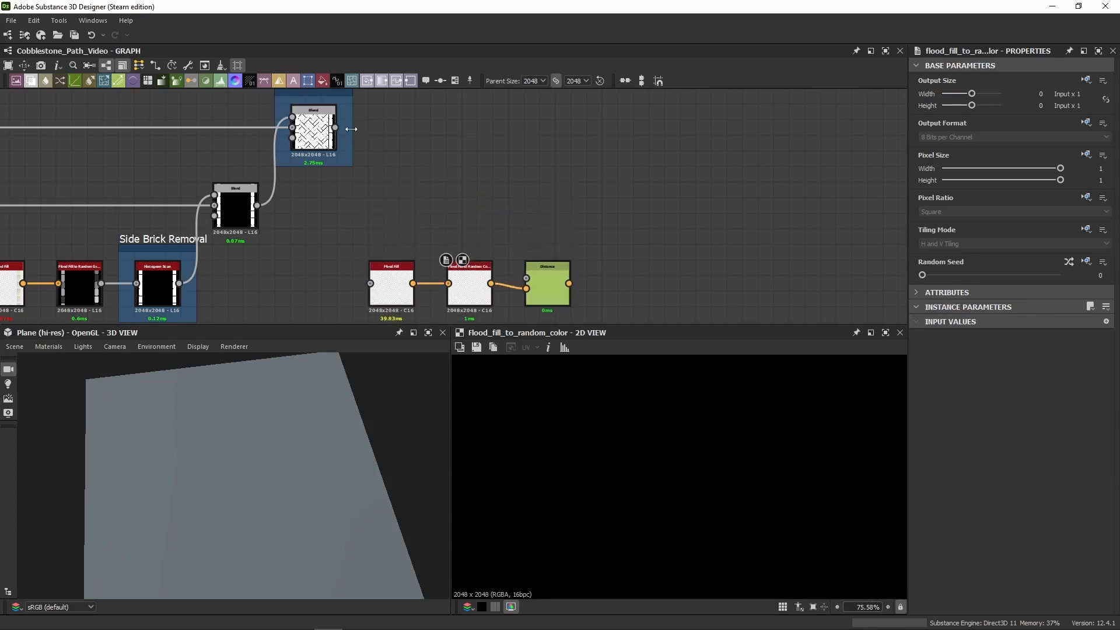
drag(336, 128, 370, 284)
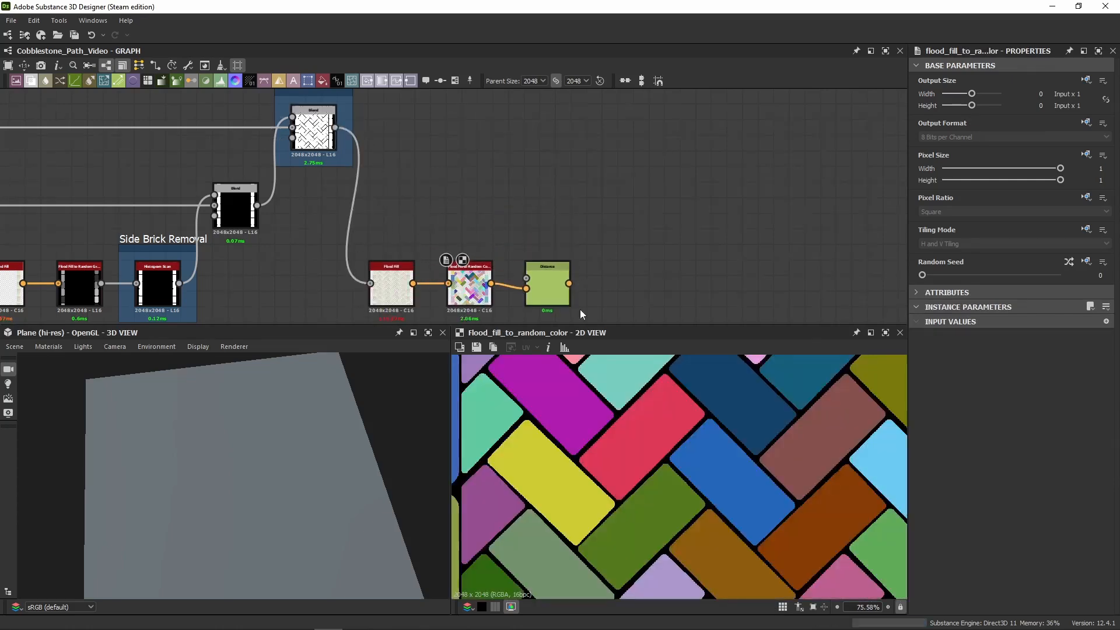
click(551, 289)
Step: Route the Final Pattern Mask through a straight line of dot nodes and branch it into the Distance node's mask input
scroll(524, 214, down, 1)
scroll(466, 176, down, 1)
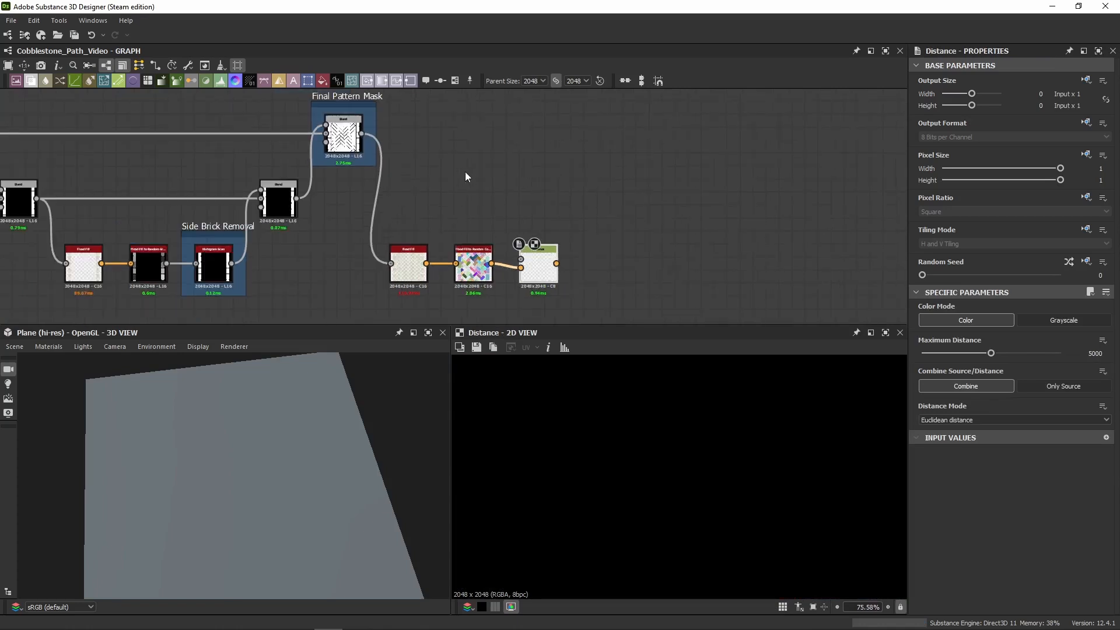
middle_drag(414, 159, 415, 192)
drag(363, 169, 406, 241)
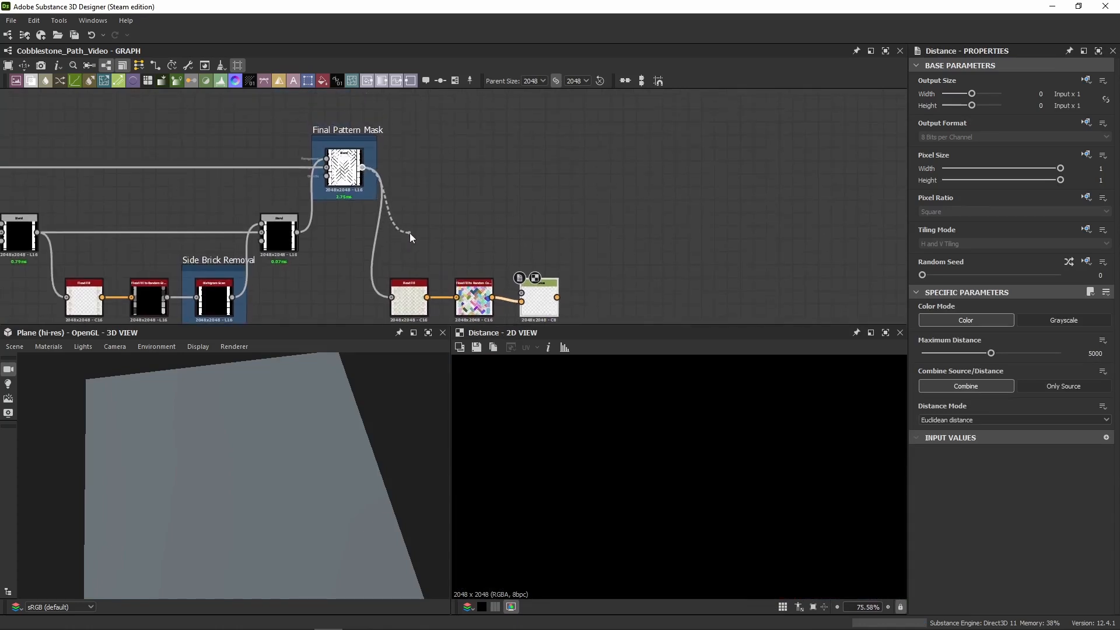
drag(407, 206, 841, 205)
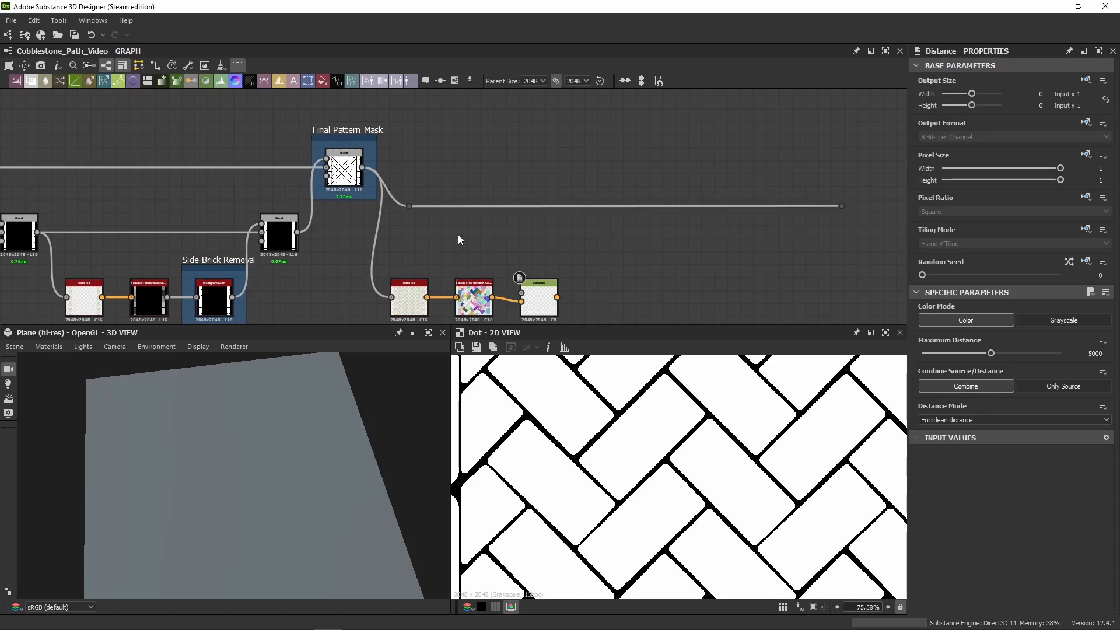
double_click(474, 207)
drag(476, 206, 521, 293)
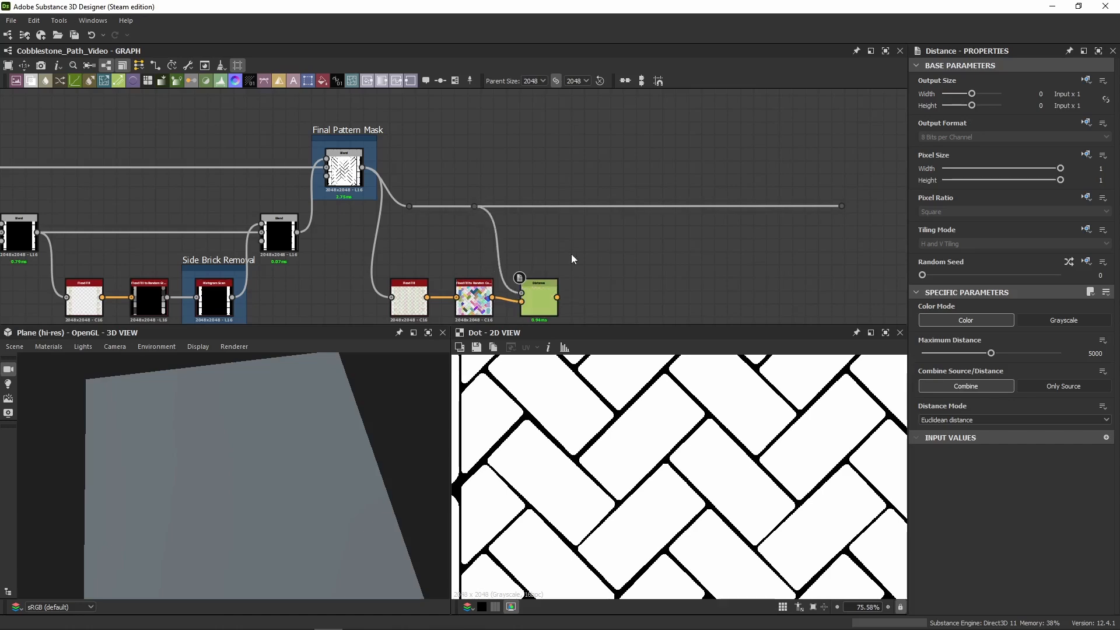
Step: Compare the Final Pattern Mask with the Flood Fill output in the 2D view, examining the brick shapes and gaps
middle_drag(571, 253, 557, 211)
double_click(329, 125)
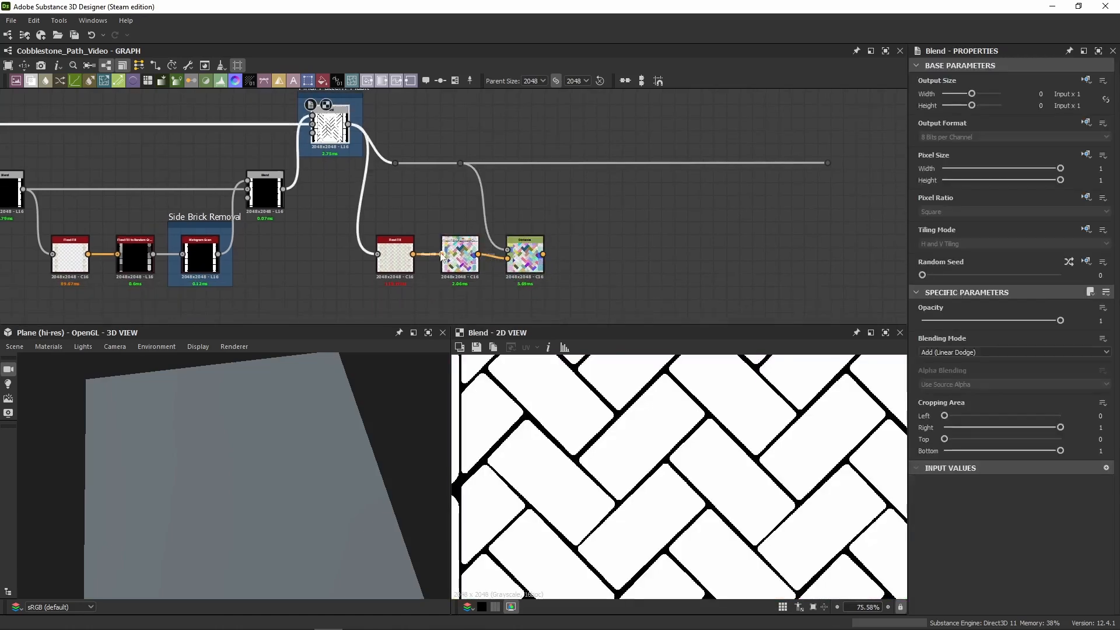
double_click(397, 242)
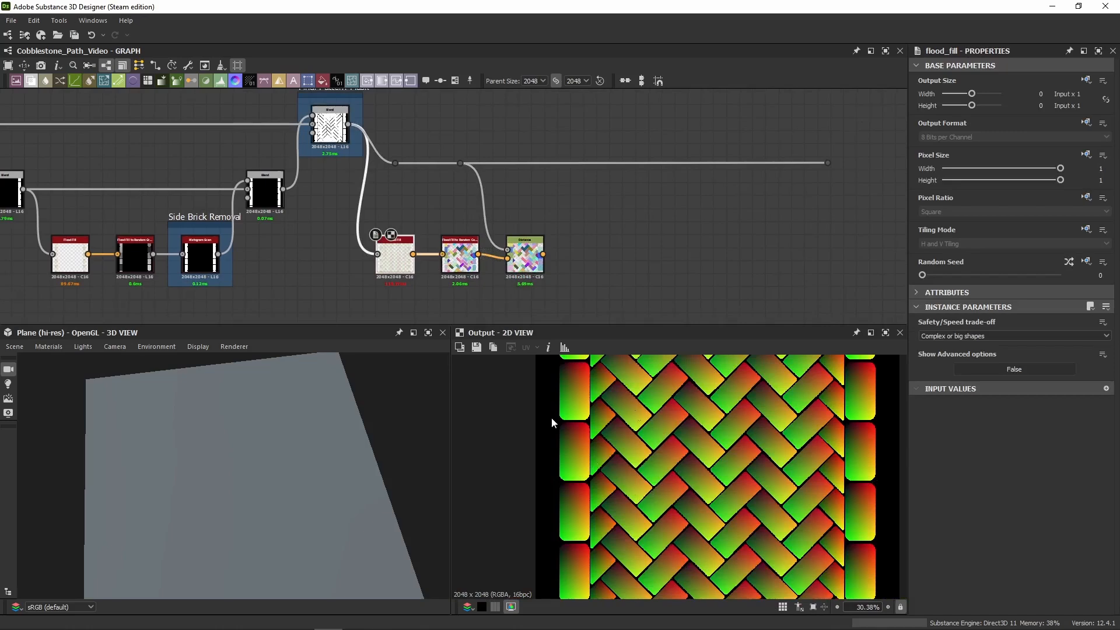
double_click(329, 125)
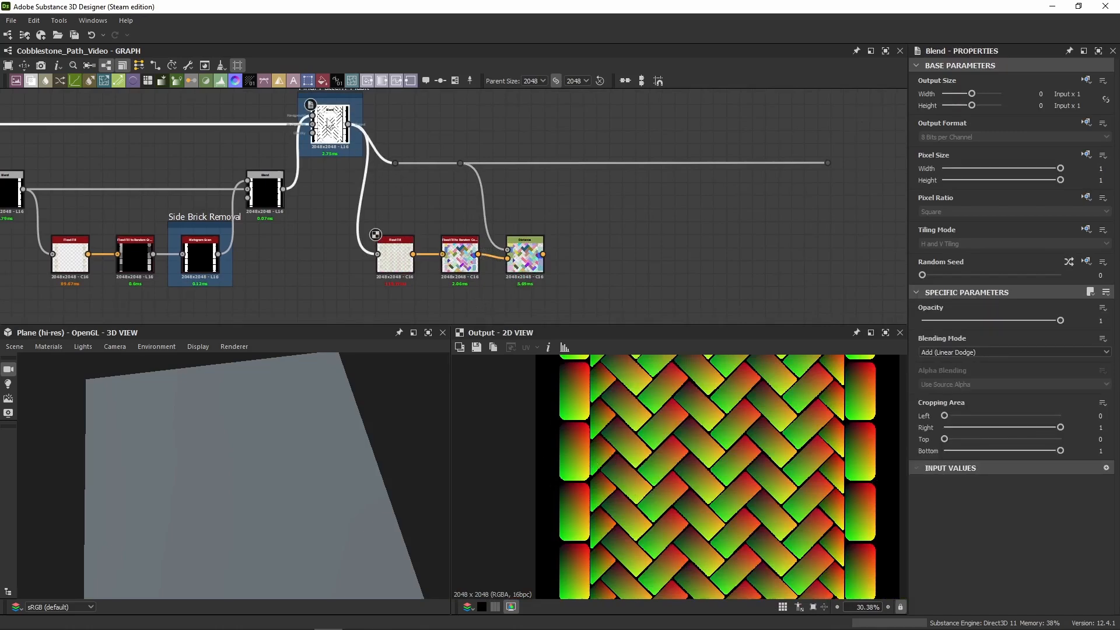
scroll(609, 433, up, 5)
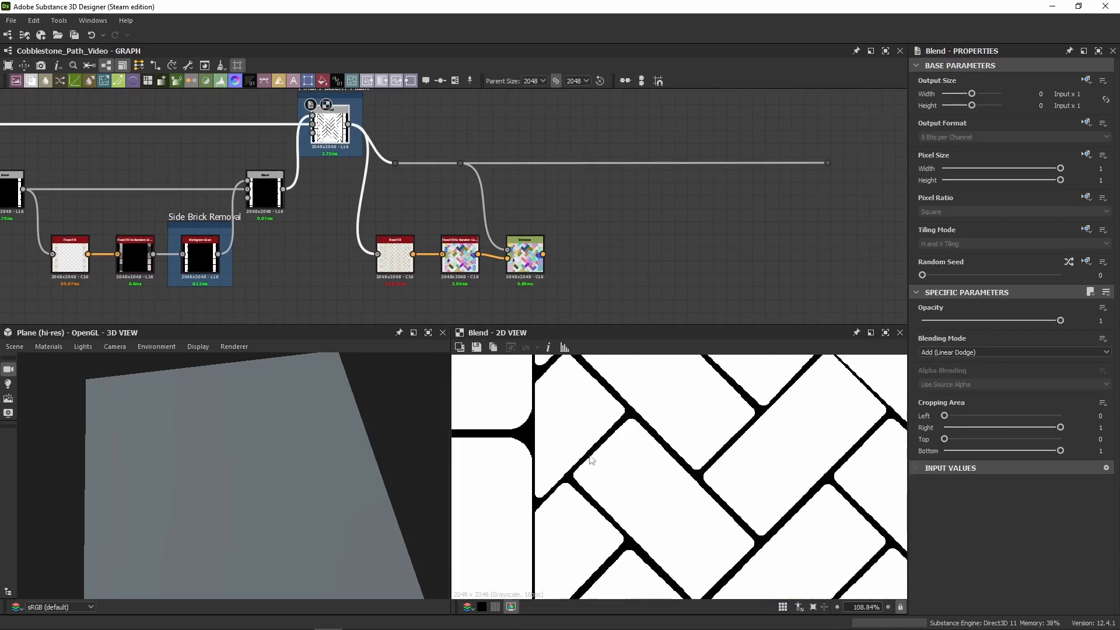
double_click(395, 254)
scroll(661, 465, down, 3)
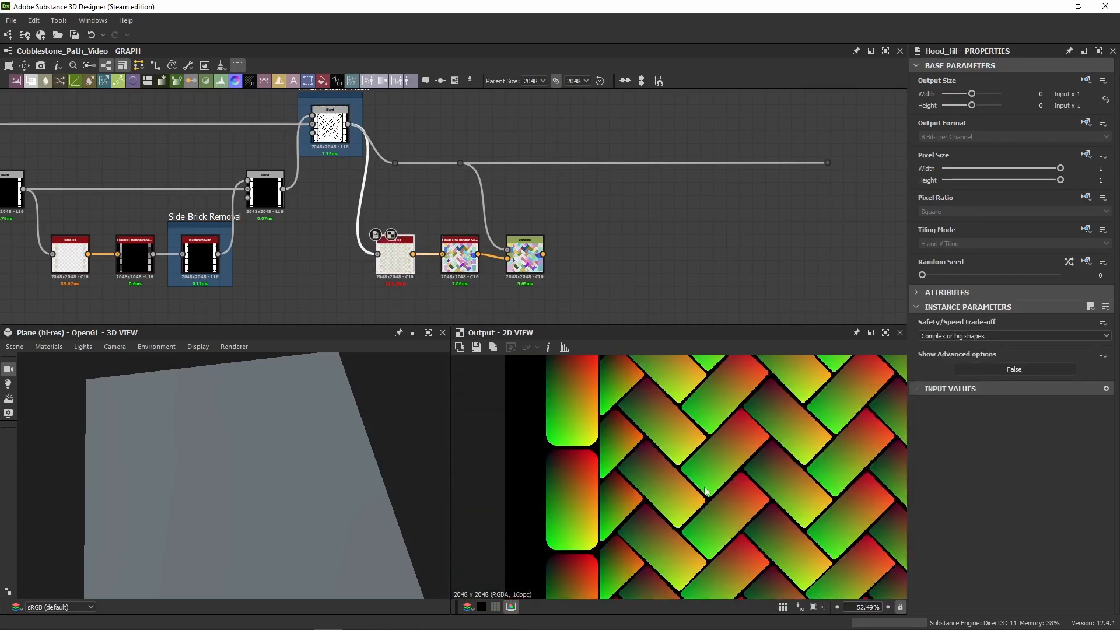
Step: Compare the Flood Fill to Random Color output with the Distance output, examining how the brick colours fill the gaps
double_click(460, 253)
scroll(460, 248, up, 6)
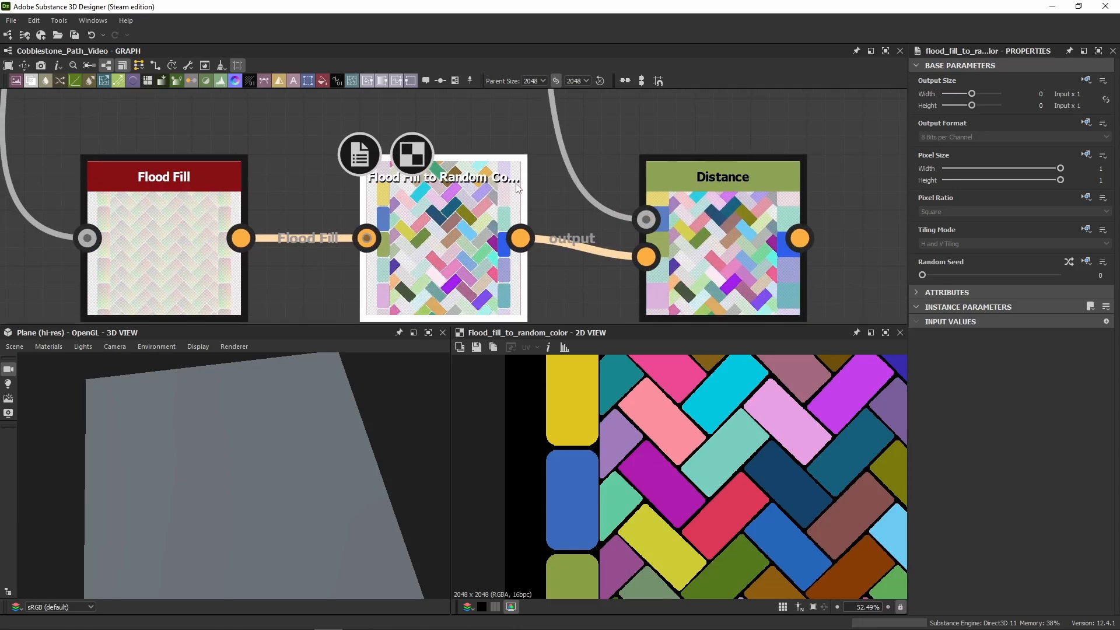
scroll(732, 477, down, 2)
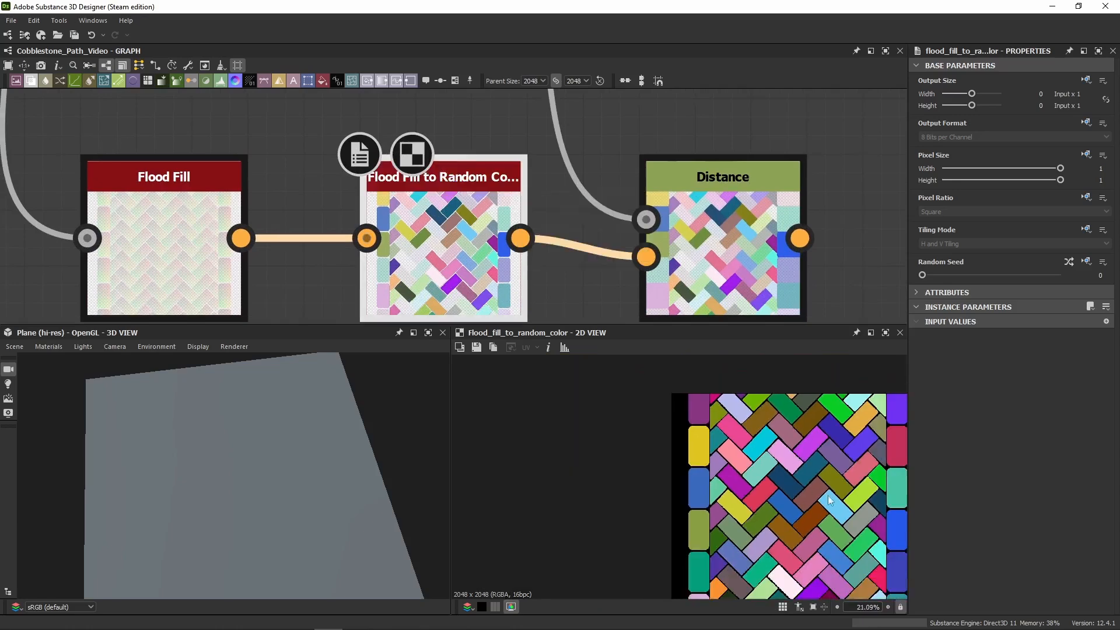
scroll(758, 436, up, 3)
middle_drag(683, 244, 534, 194)
click(534, 194)
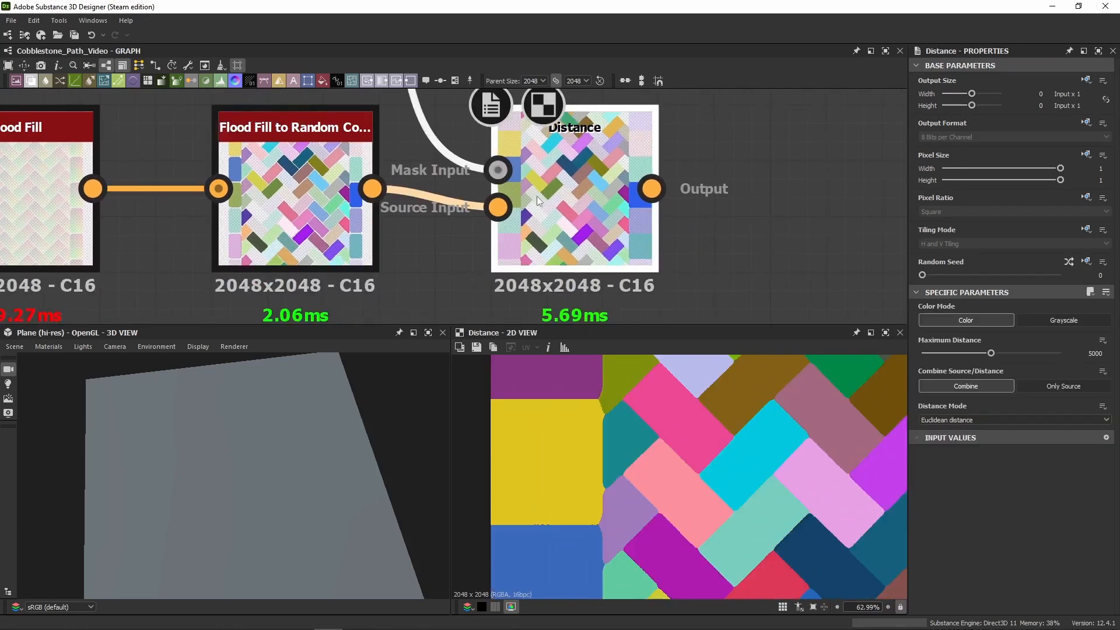
double_click(283, 255)
scroll(625, 392, up, 4)
double_click(569, 257)
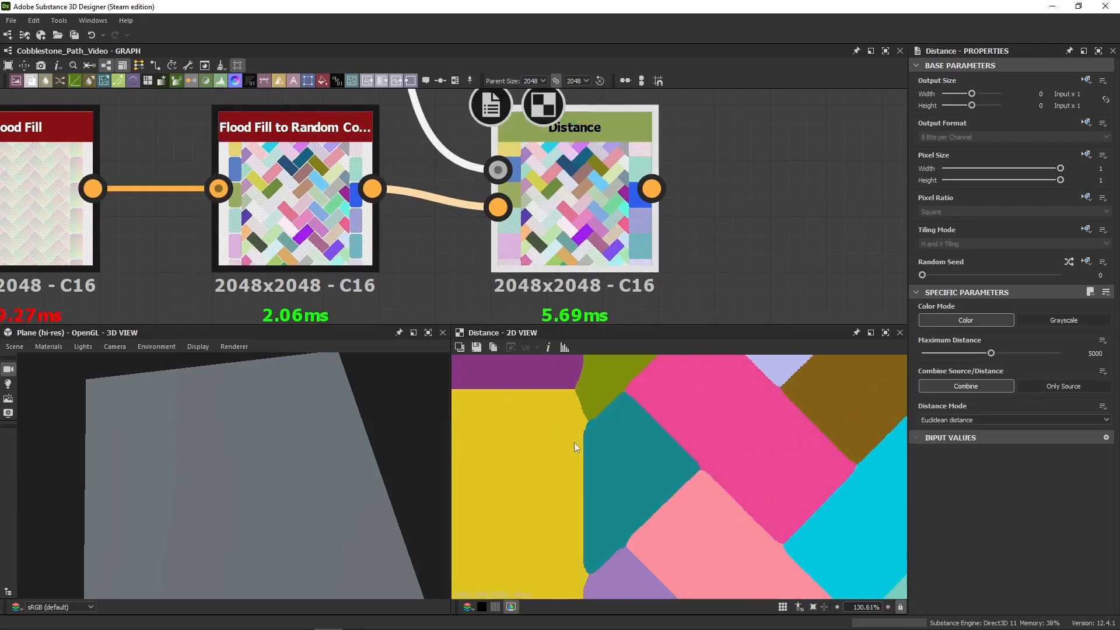
scroll(574, 442, down, 4)
scroll(542, 270, down, 5)
scroll(536, 260, up, 2)
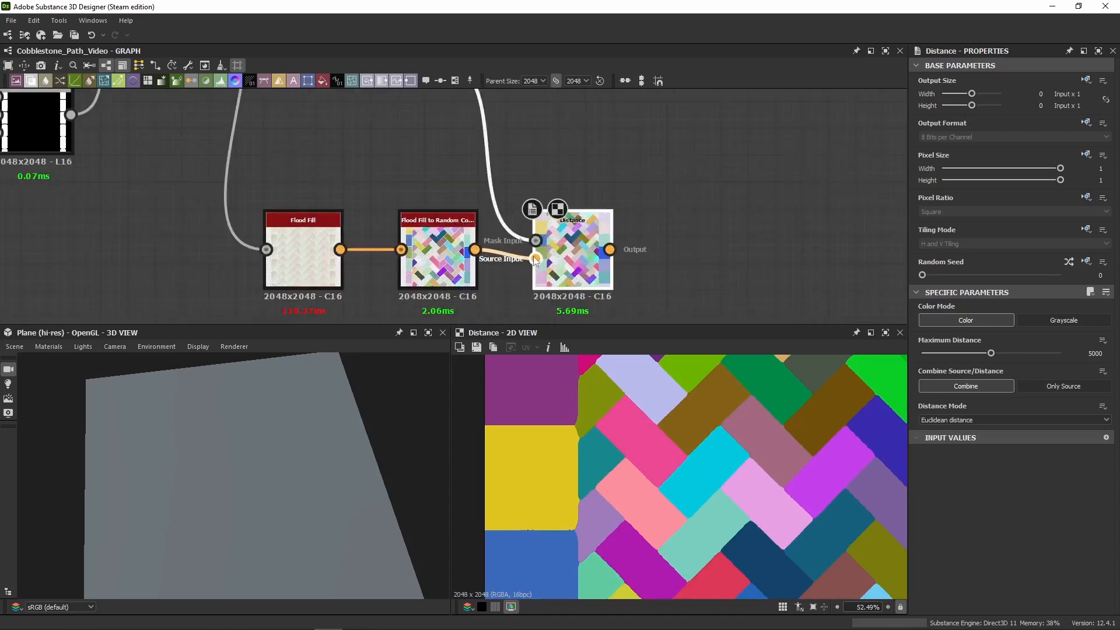
scroll(534, 257, up, 2)
Step: View the full pattern mask that drives the Distance node, and examine the node's whole output and parameters
double_click(535, 233)
key(f)
middle_drag(236, 153, 302, 269)
scroll(302, 269, down, 3)
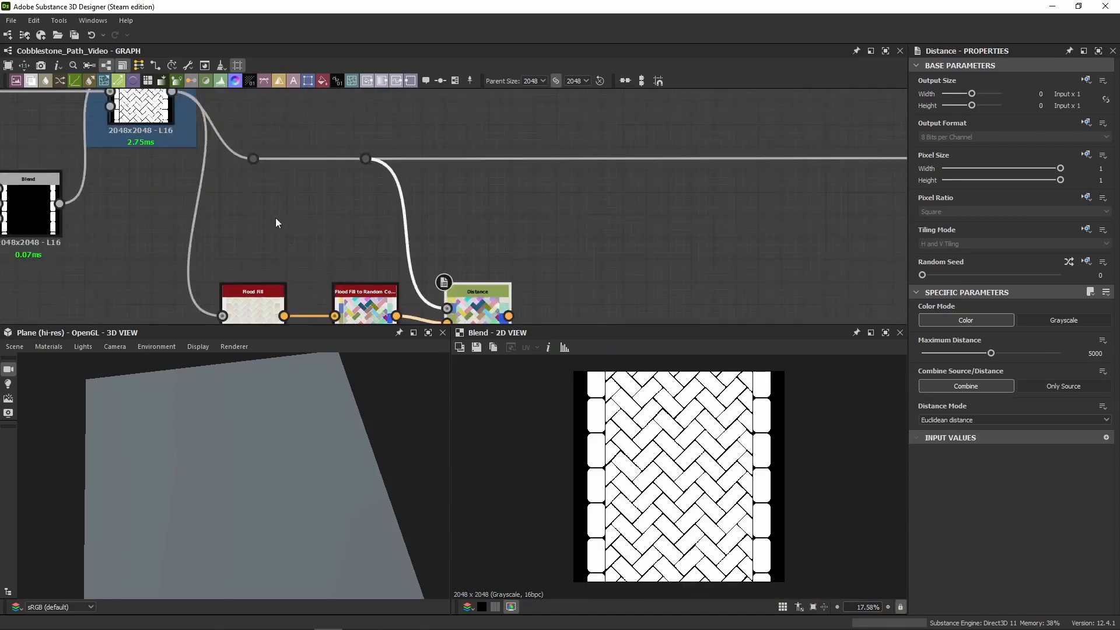
scroll(198, 189, down, 2)
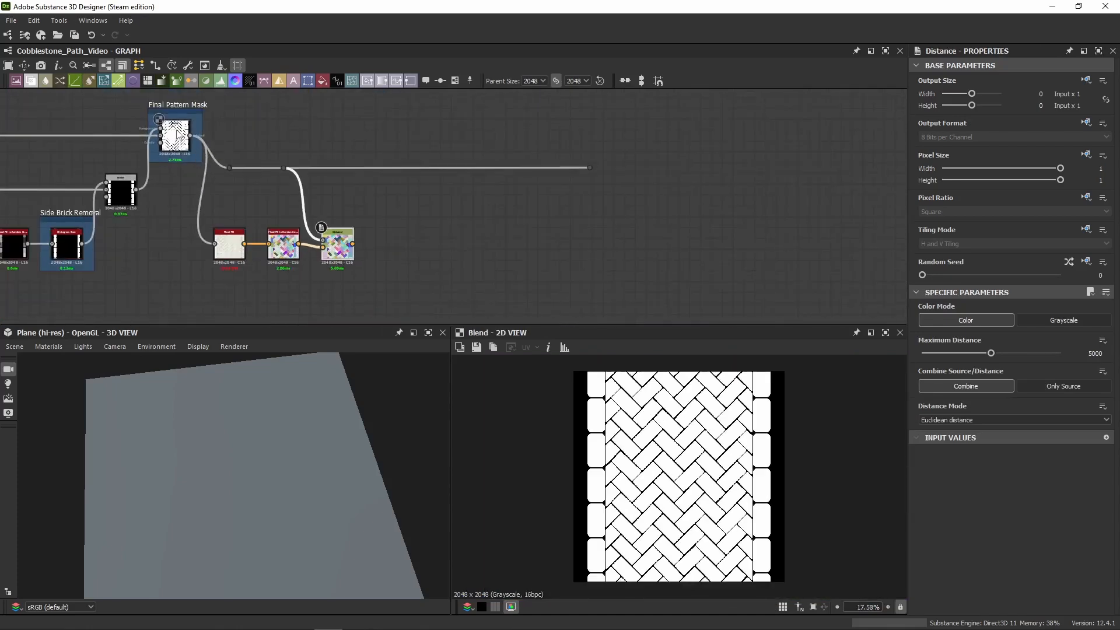
double_click(350, 246)
scroll(331, 255, up, 2)
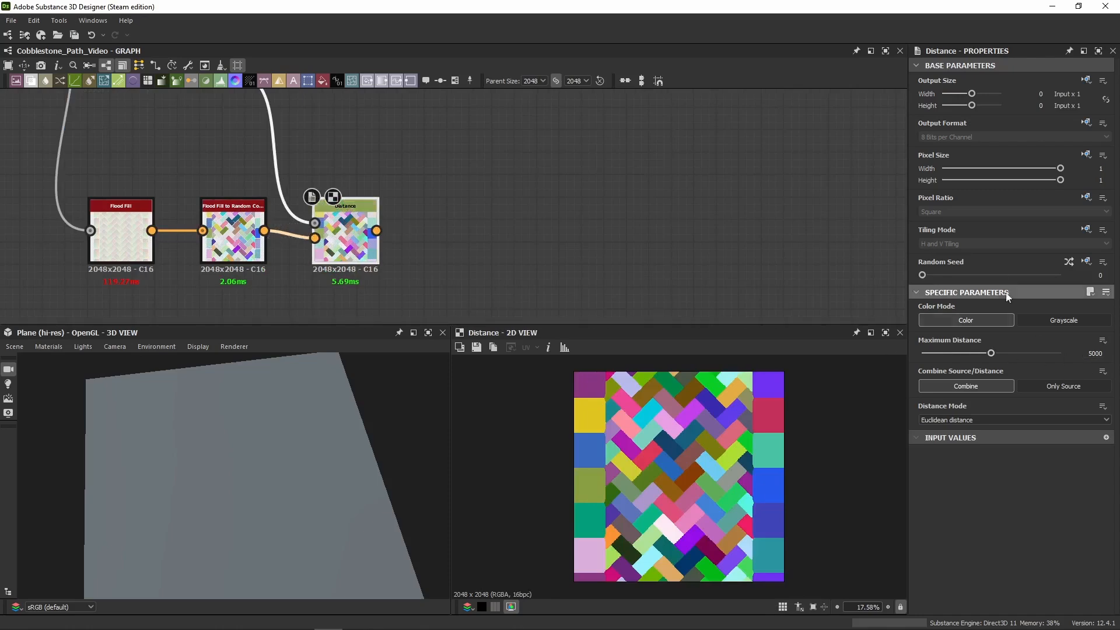
click(555, 270)
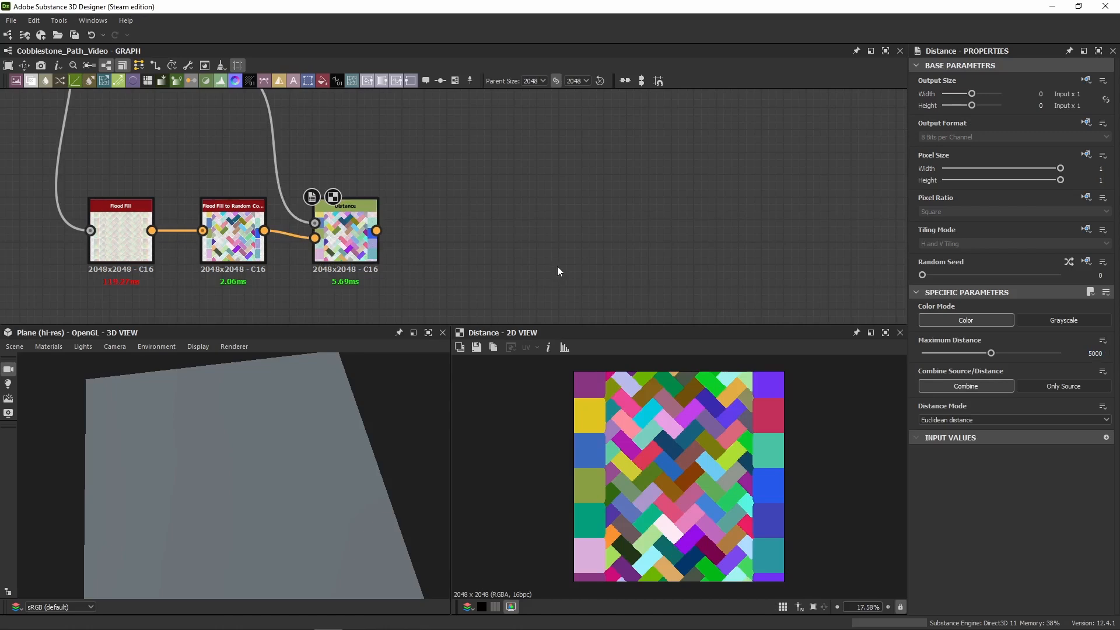
Step: Paste a Slope Blur Grayscale node above the dot line and connect the Final Pattern Mask to its grayscale input
middle_drag(487, 188, 575, 315)
scroll(431, 263, down, 2)
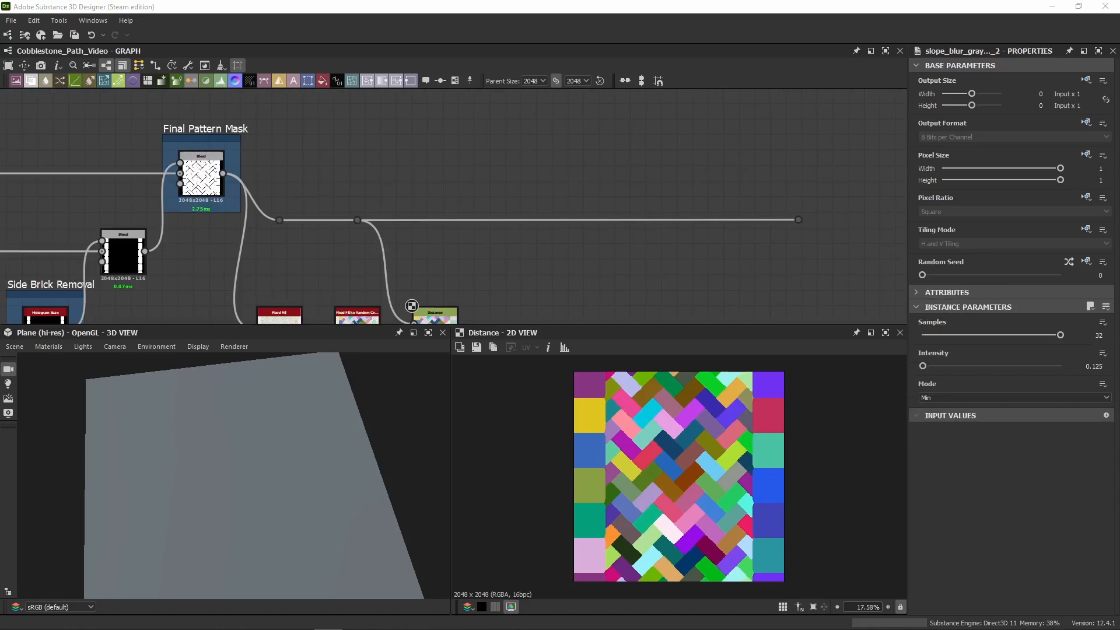
click(499, 149)
key(ctrl+v)
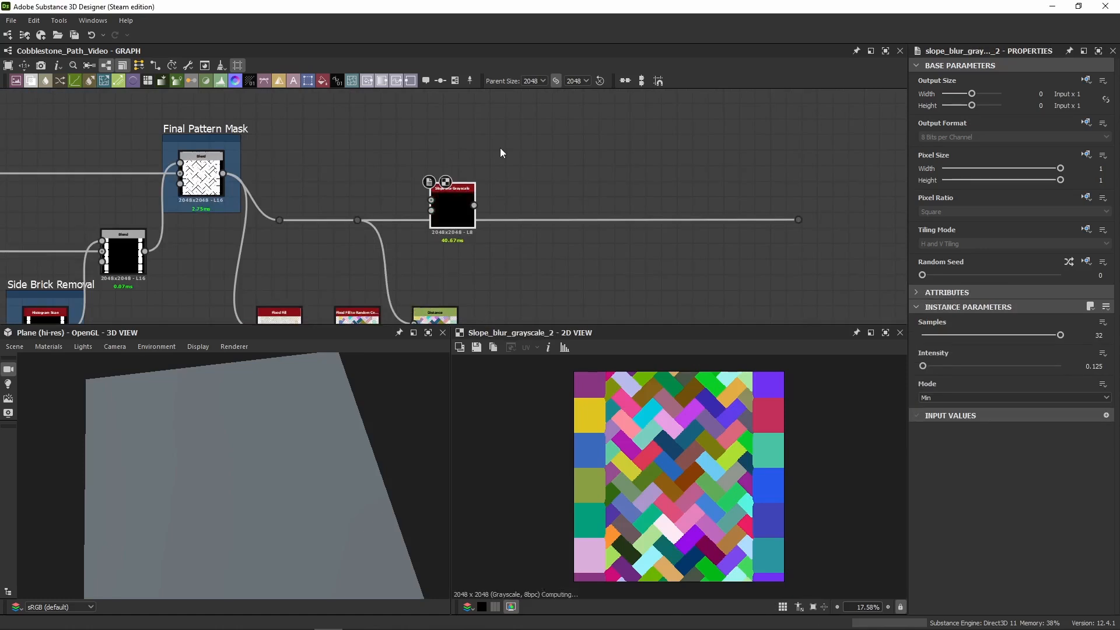
drag(456, 216, 502, 183)
drag(223, 173, 574, 177)
middle_drag(575, 178, 572, 160)
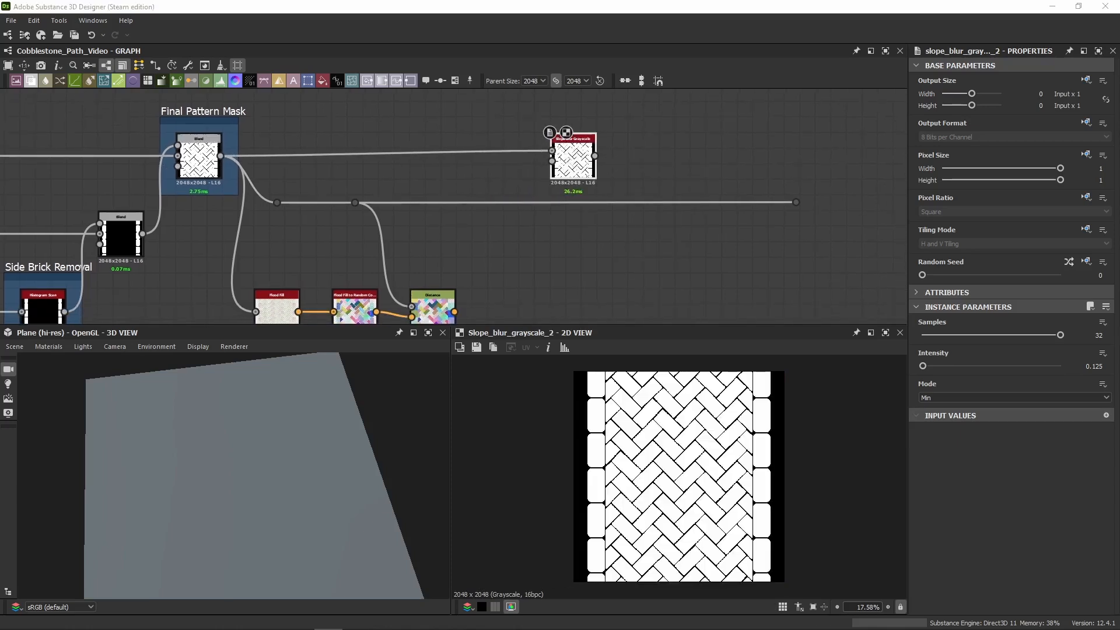
Step: Paste the Perlin Noise, Transformation 2D and Vector Warp Grayscale chain and route the Distance output through a dot into the warp's vector input
middle_drag(559, 283, 468, 262)
key(ctrl+v)
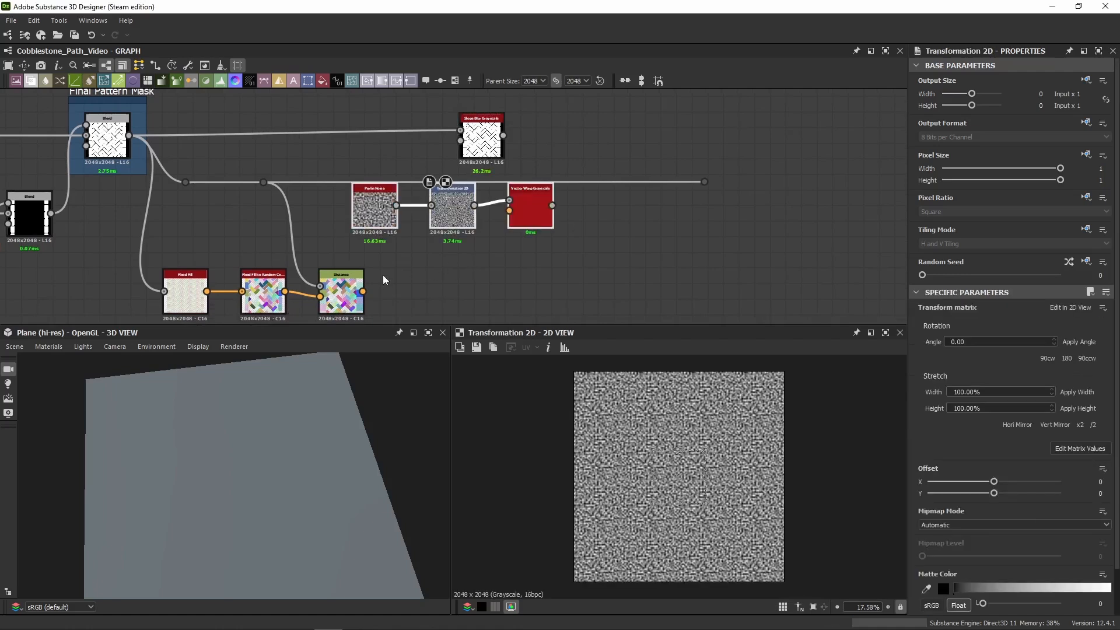
drag(390, 223, 434, 232)
click(429, 263)
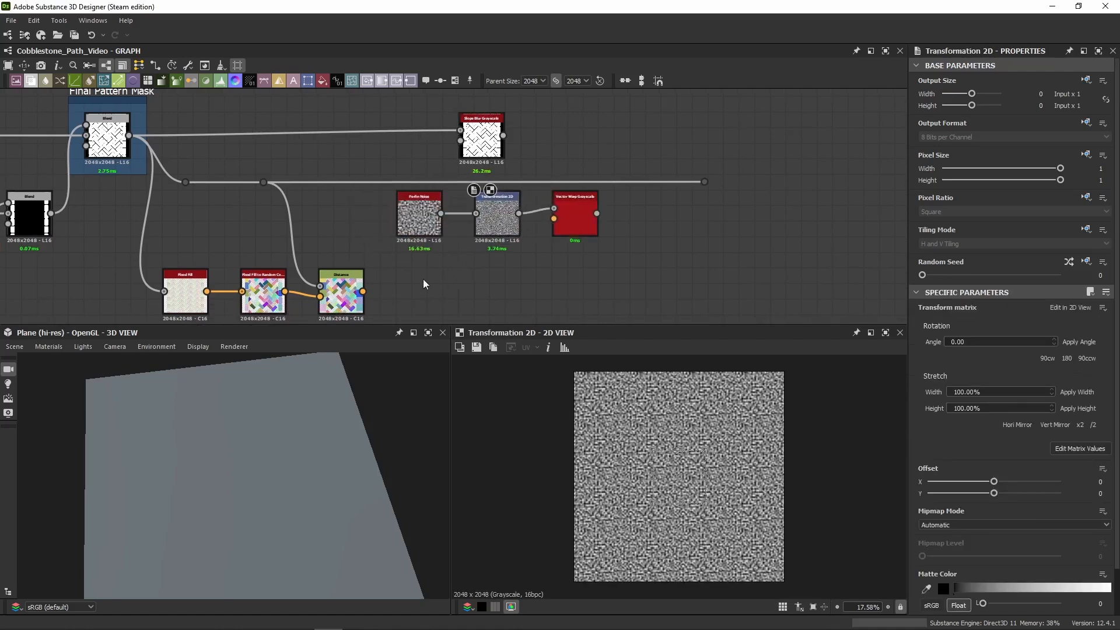
drag(363, 291, 554, 219)
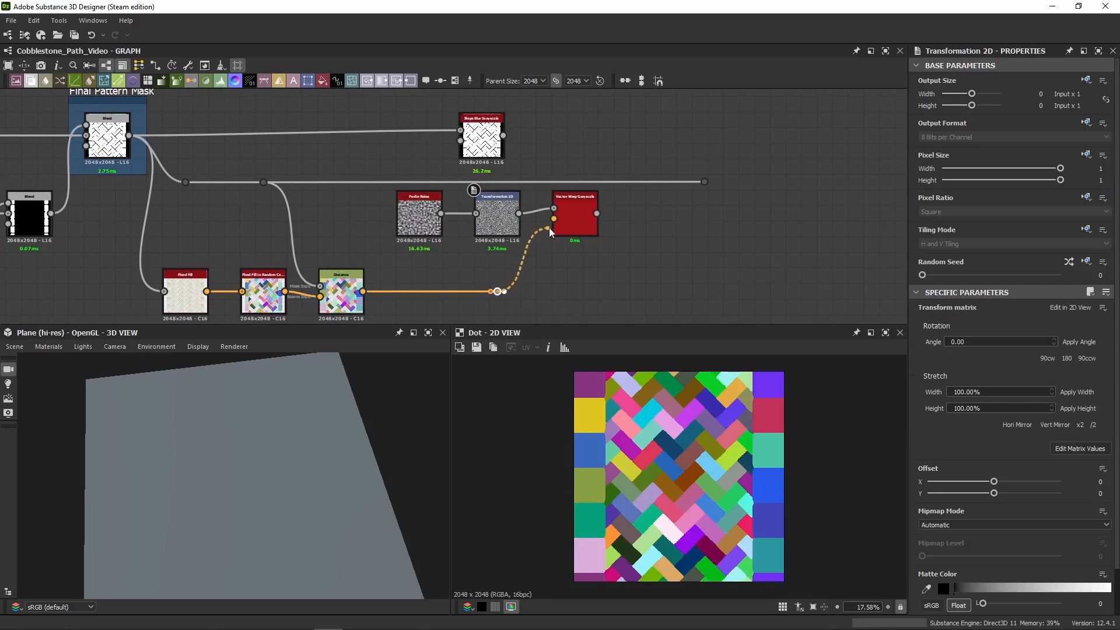
Step: Move the Slope Blur Grayscale past the noise chain and connect the Vector Warp Grayscale output to its slope input
middle_drag(505, 147, 257, 185)
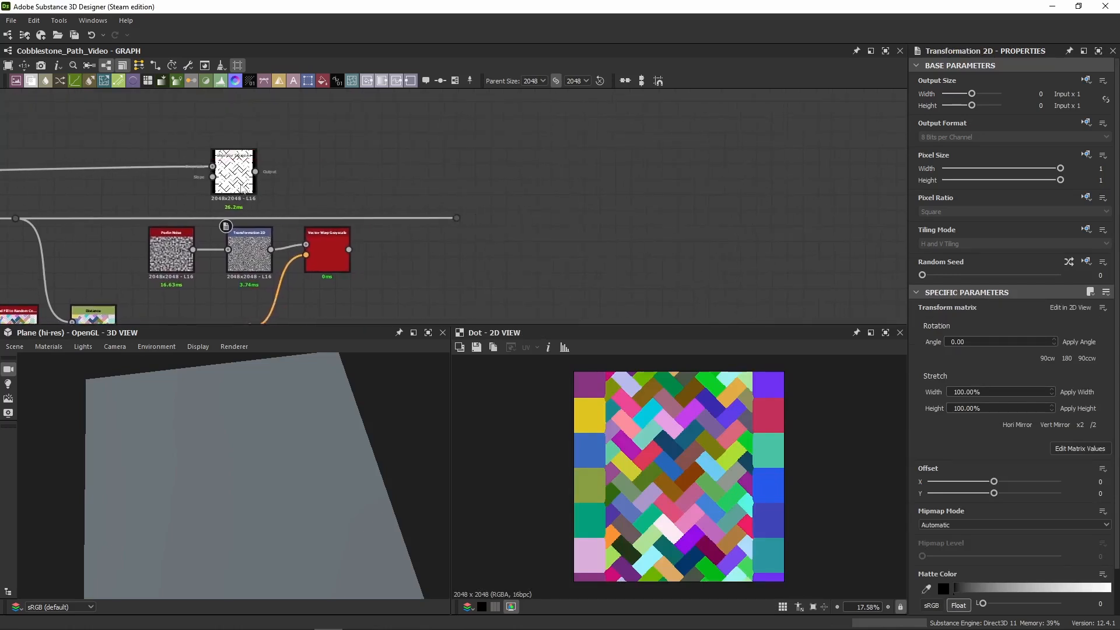
drag(257, 185, 429, 185)
drag(348, 250, 383, 177)
click(408, 194)
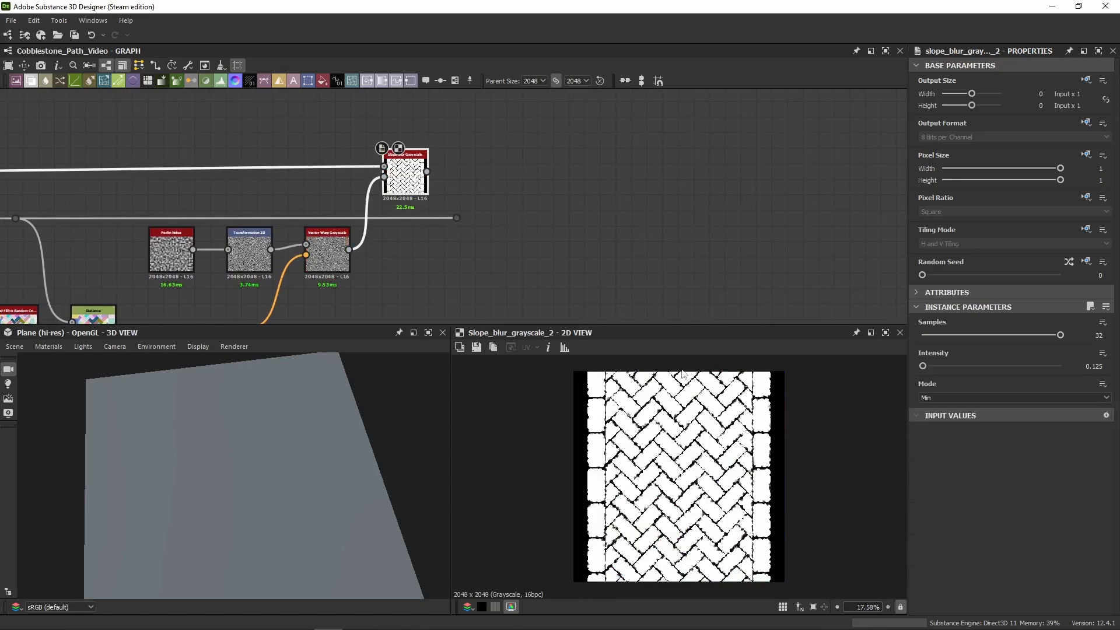
Step: Examine the slope-blurred brick edges up close against the original Final Pattern Mask
scroll(616, 430, up, 10)
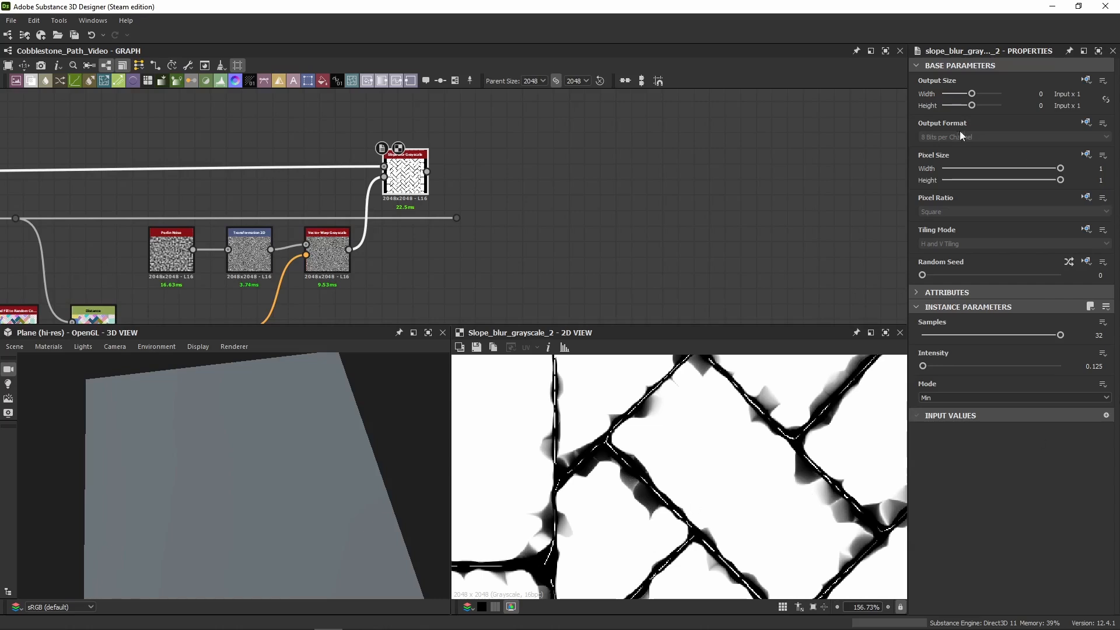
scroll(292, 232, down, 2)
middle_drag(252, 205, 660, 181)
double_click(386, 185)
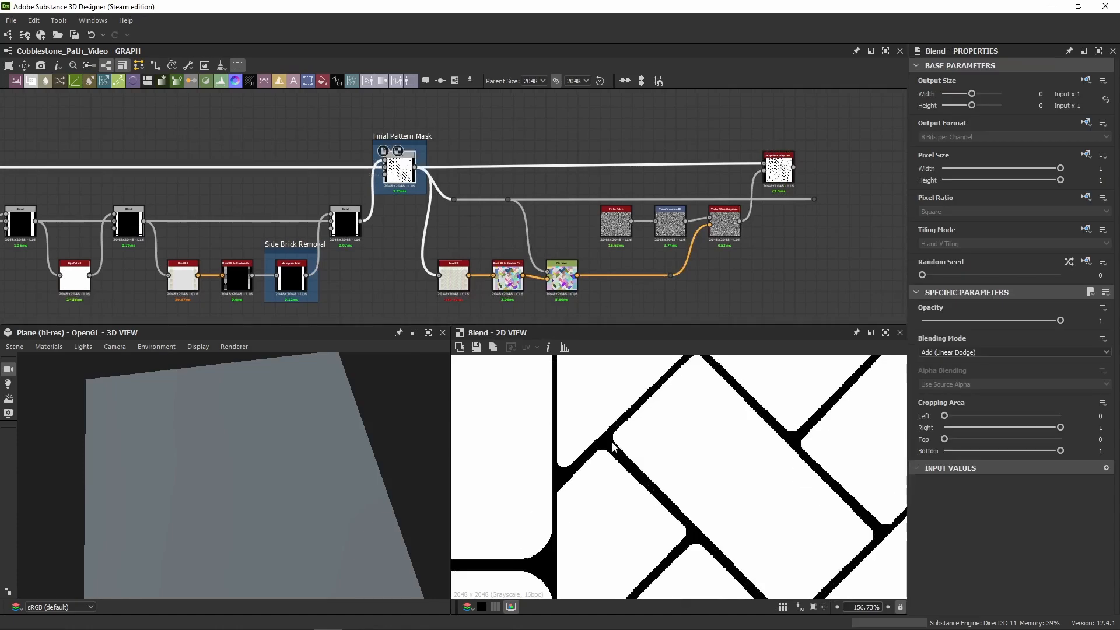
scroll(663, 521, up, 2)
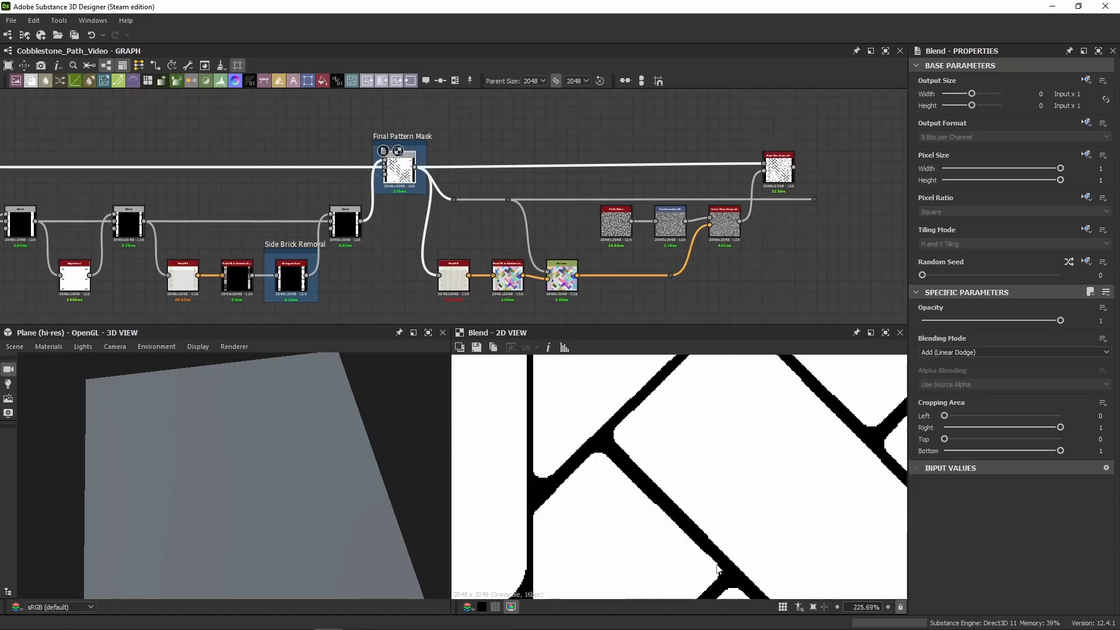
Step: Inspect the Perlin Noise and Transformation 2D nodes, and show the transformation's matrix values
middle_drag(484, 202, 233, 161)
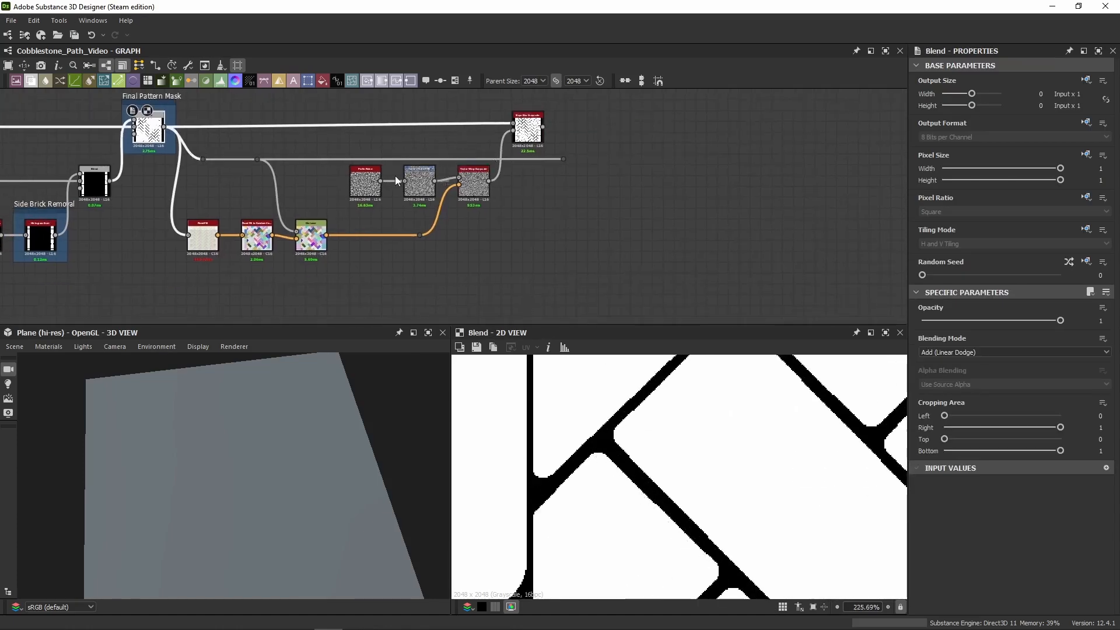
scroll(327, 186, up, 3)
scroll(413, 197, up, 2)
double_click(413, 198)
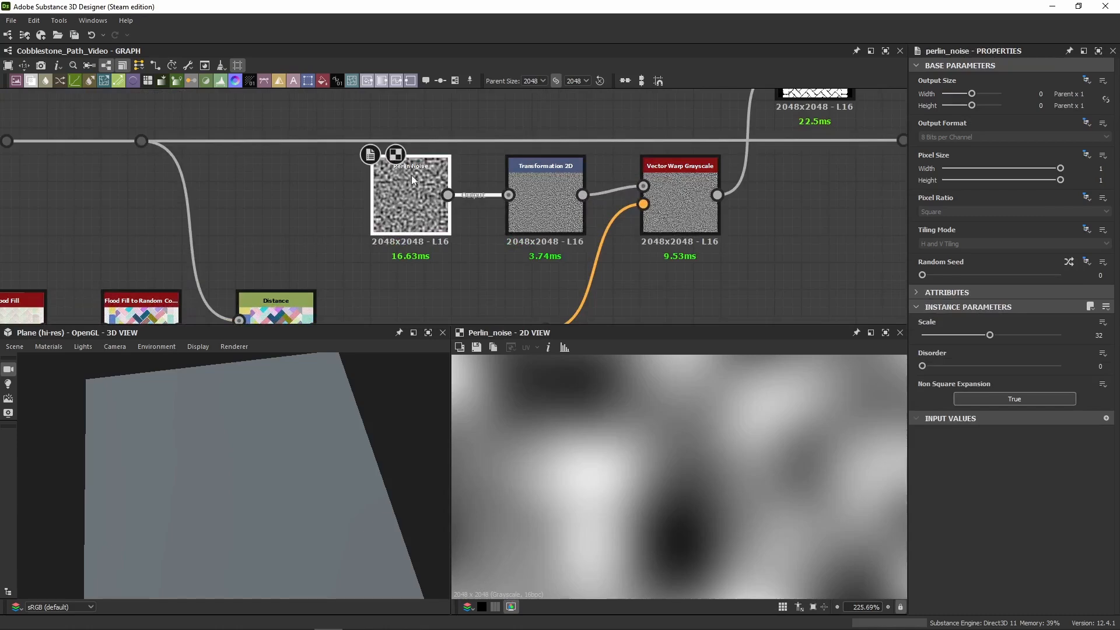
middle_drag(503, 192, 383, 164)
double_click(418, 173)
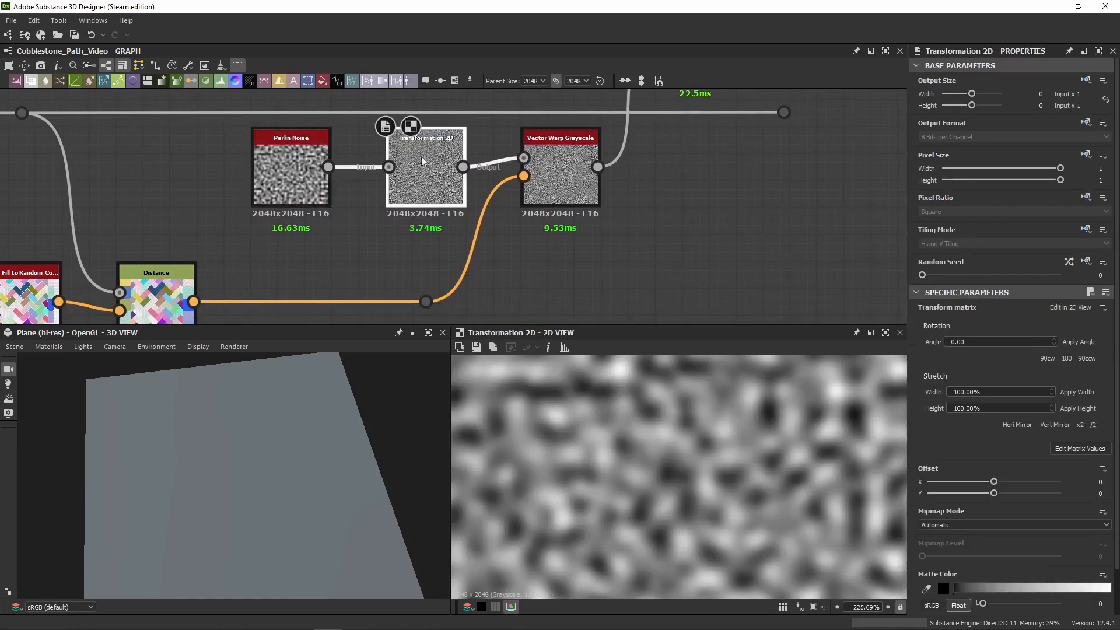
click(1078, 449)
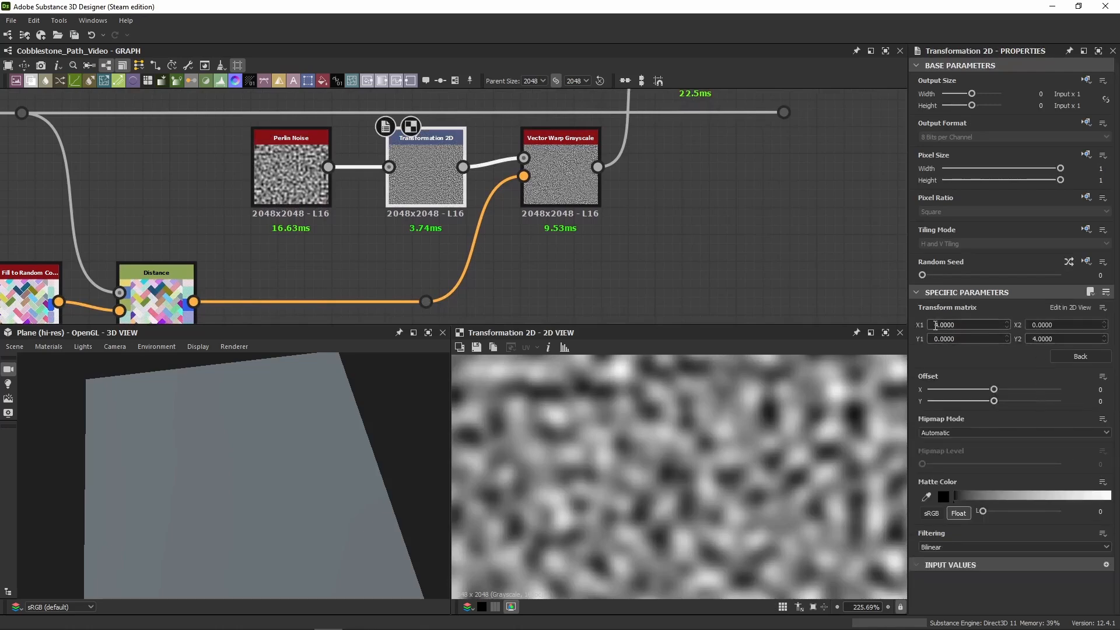
Step: Compare the Perlin Noise pattern with the Transformation 2D output at different magnifications
scroll(668, 488, down, 10)
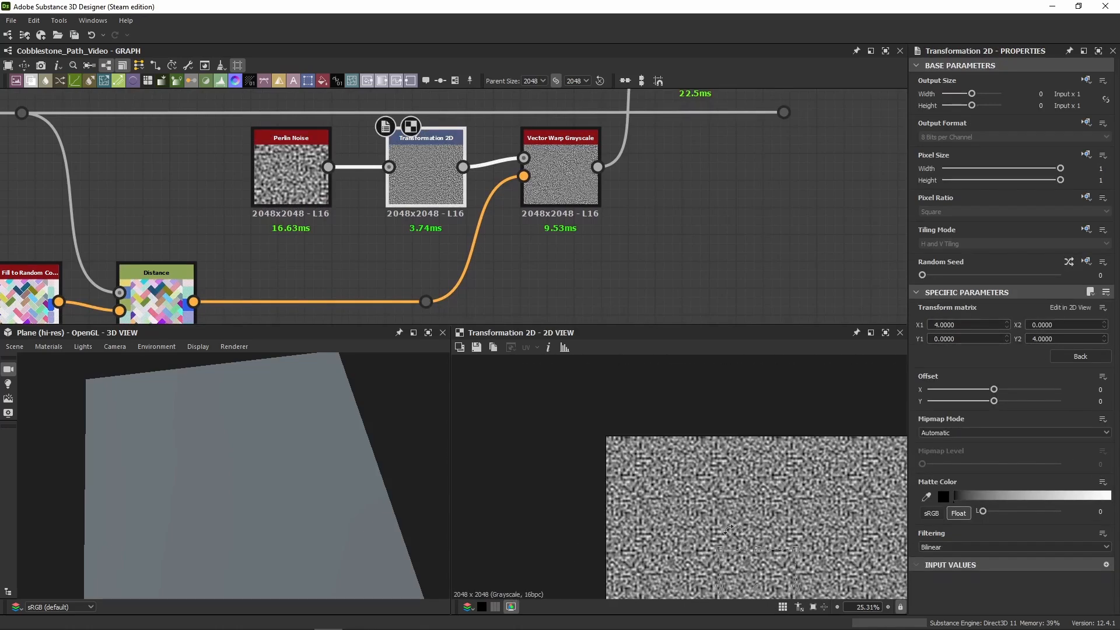
double_click(295, 169)
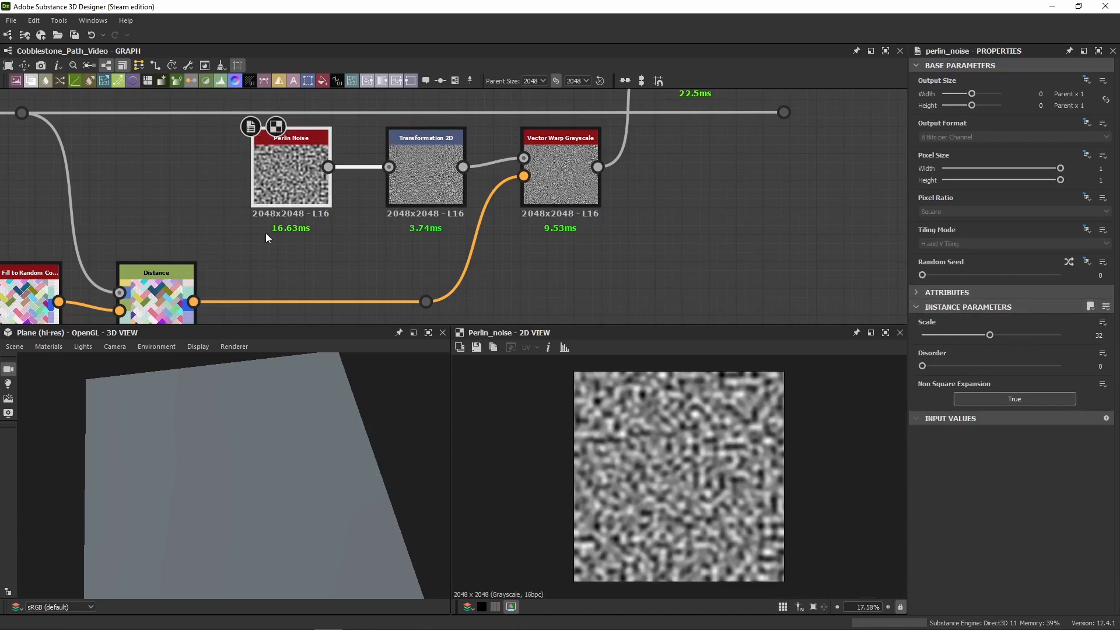
scroll(266, 234, up, 2)
drag(256, 240, 246, 241)
double_click(503, 149)
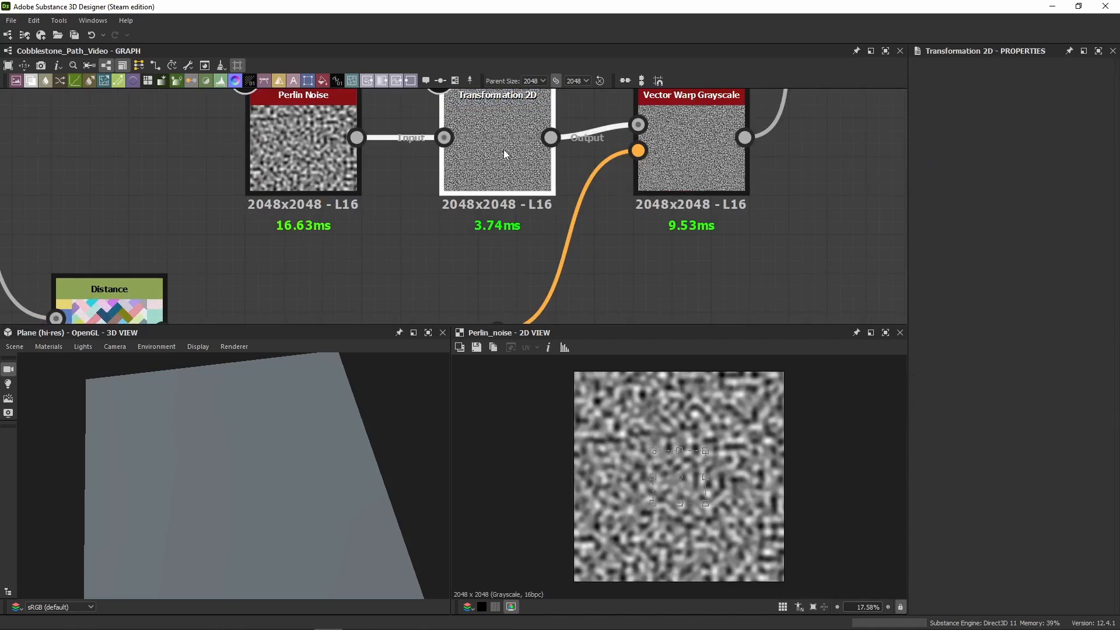
drag(532, 210, 441, 240)
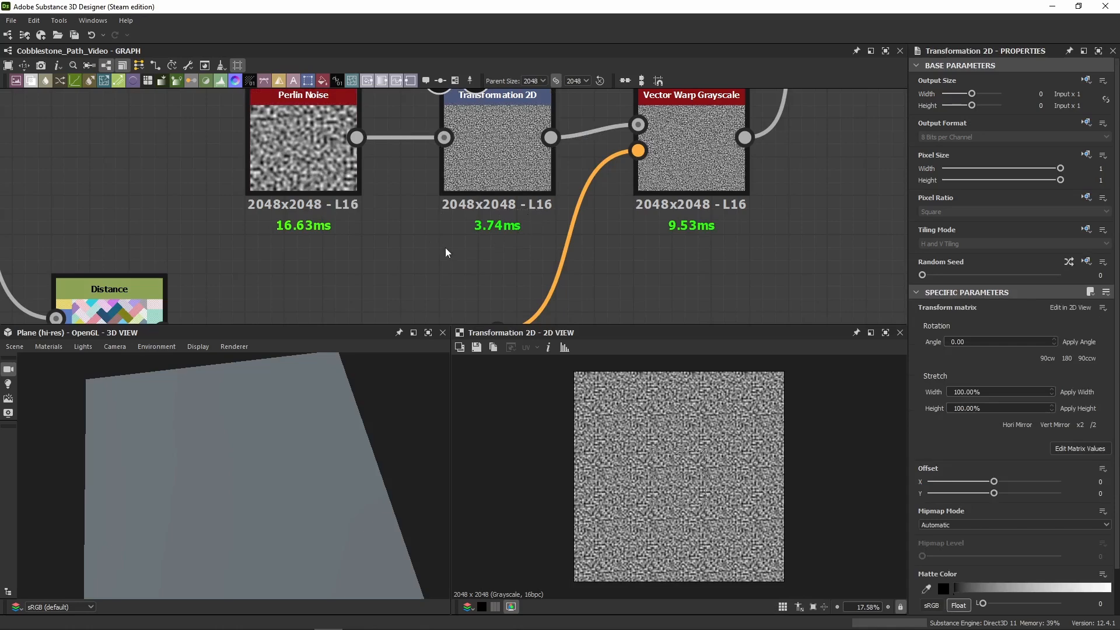
scroll(677, 443, up, 5)
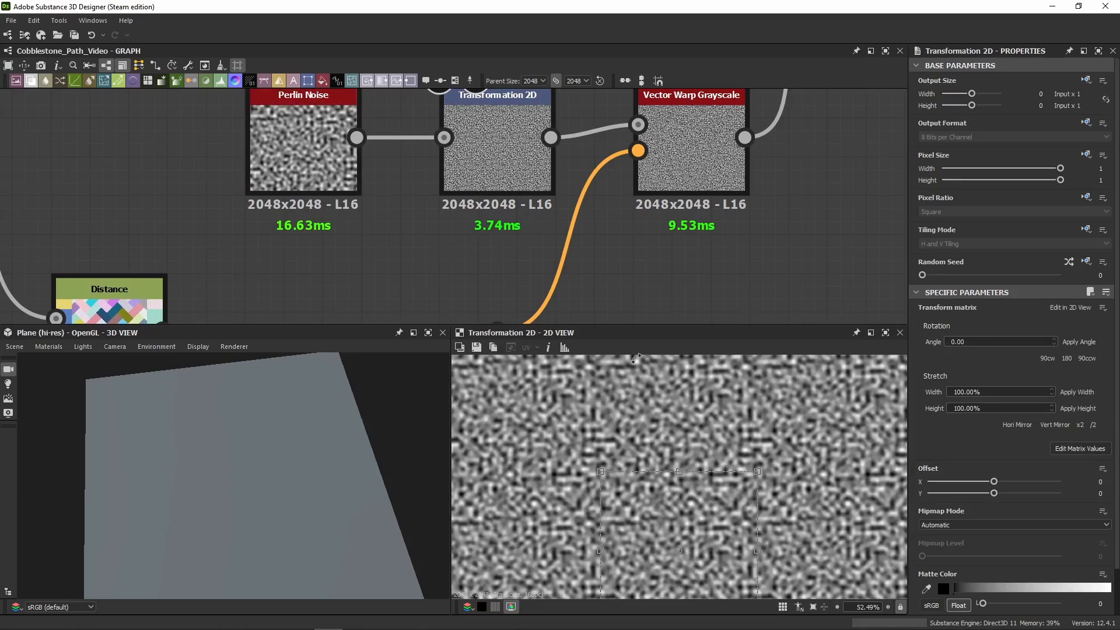
scroll(551, 473, down, 3)
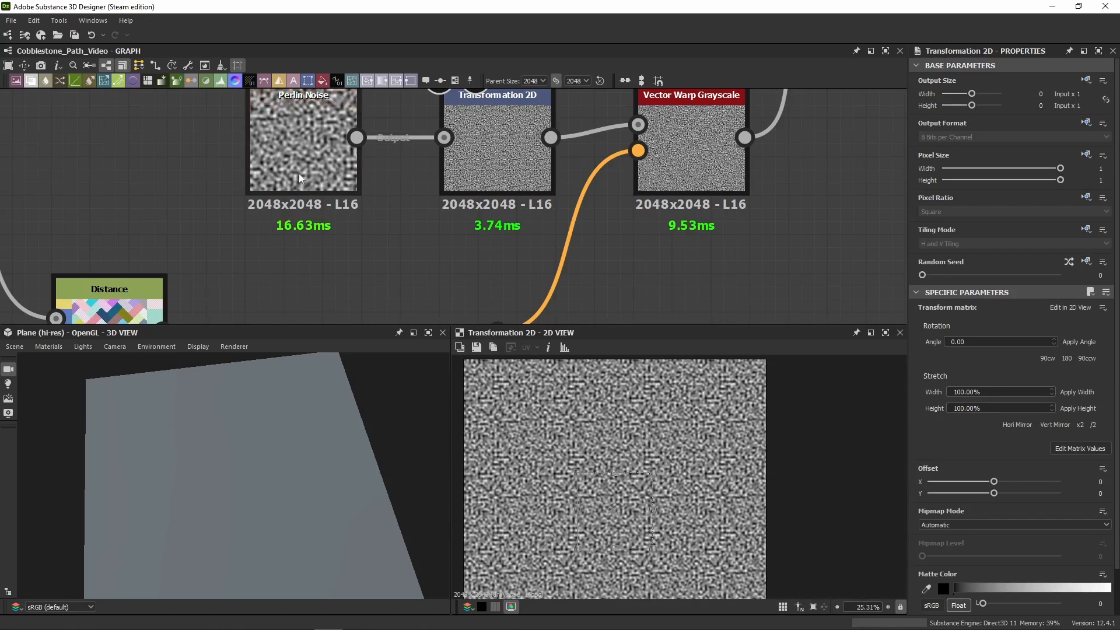
Step: Examine the Vector Warp Grayscale output up close for how the noise breaks along the brick borders
scroll(580, 260, down, 3)
click(599, 227)
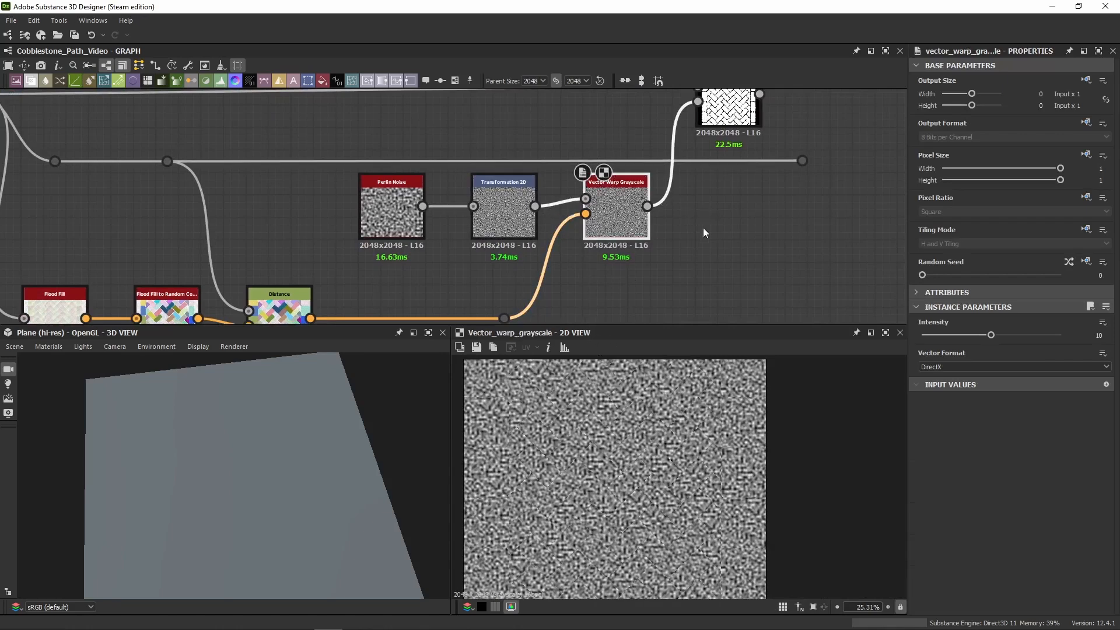
scroll(600, 182, up, 3)
click(420, 267)
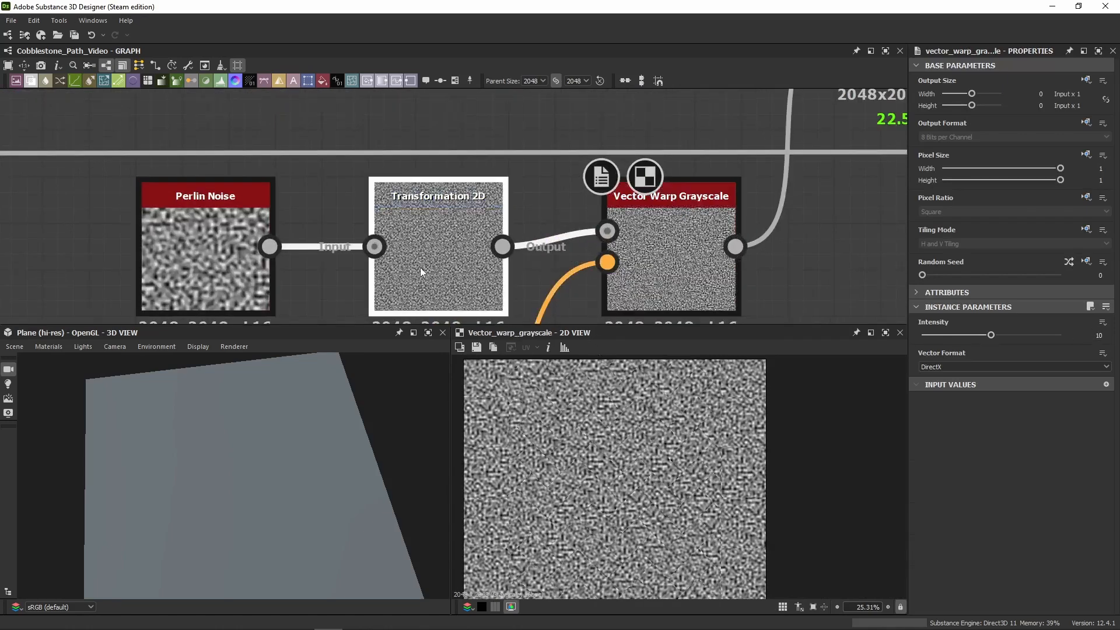
click(667, 263)
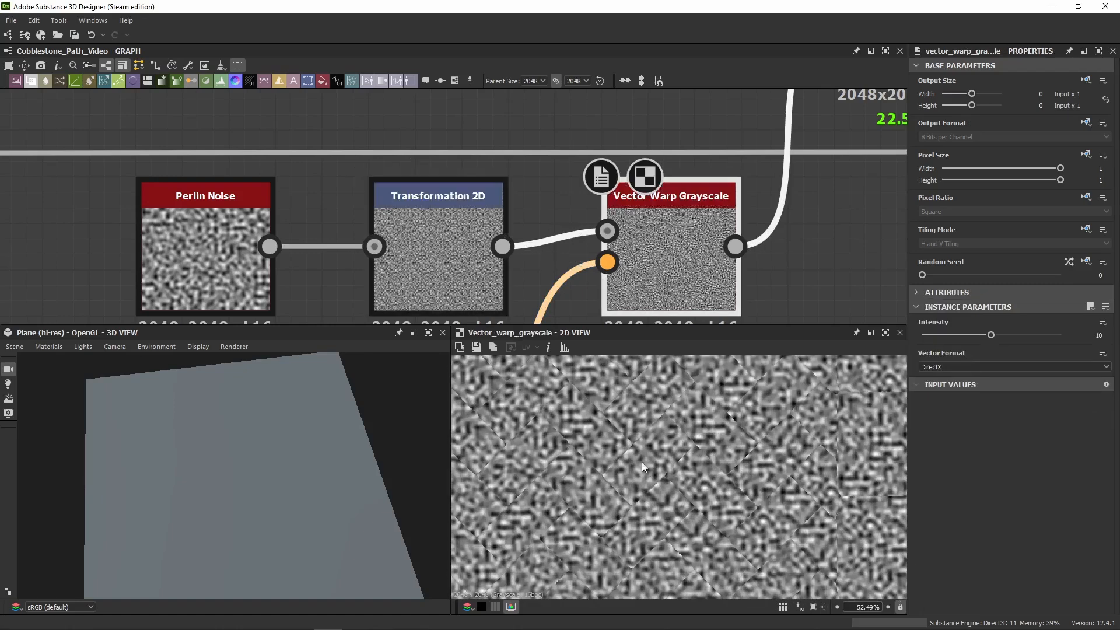
scroll(590, 421, up, 6)
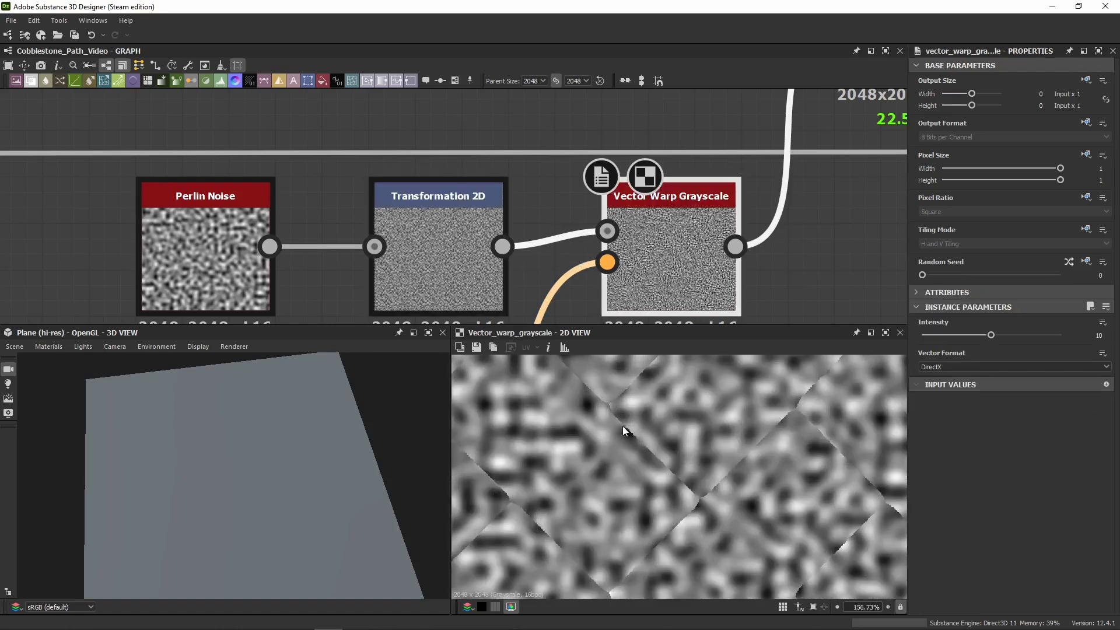
scroll(530, 193, down, 5)
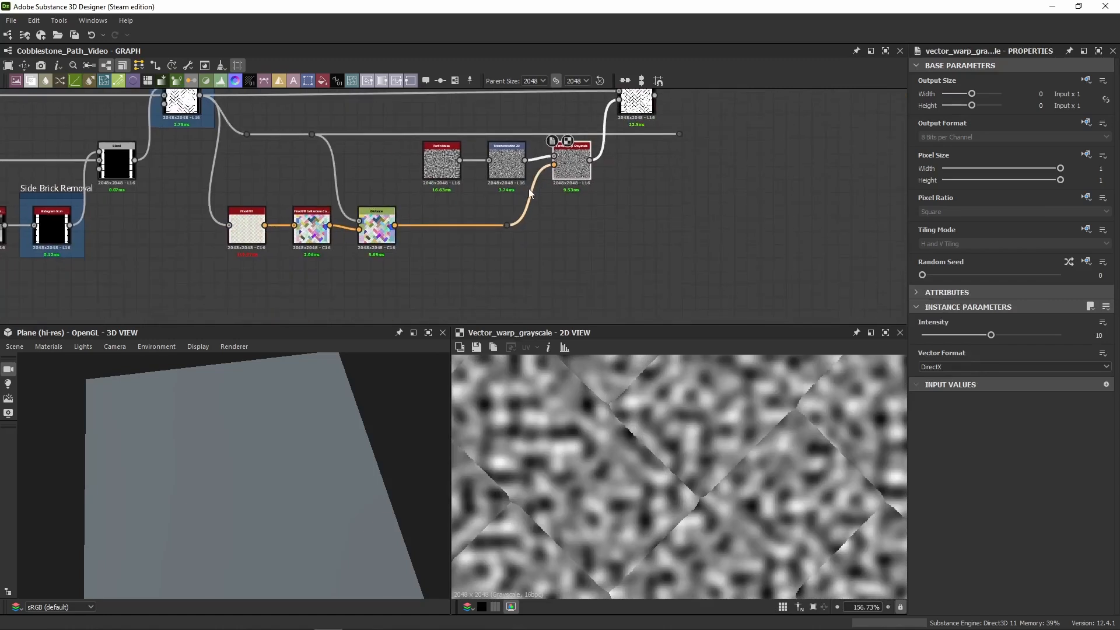
Step: Inspect the Slope Blur Grayscale result and settings, and compare it with the Vector Warp Grayscale noise driving it
middle_drag(633, 196, 578, 260)
click(579, 165)
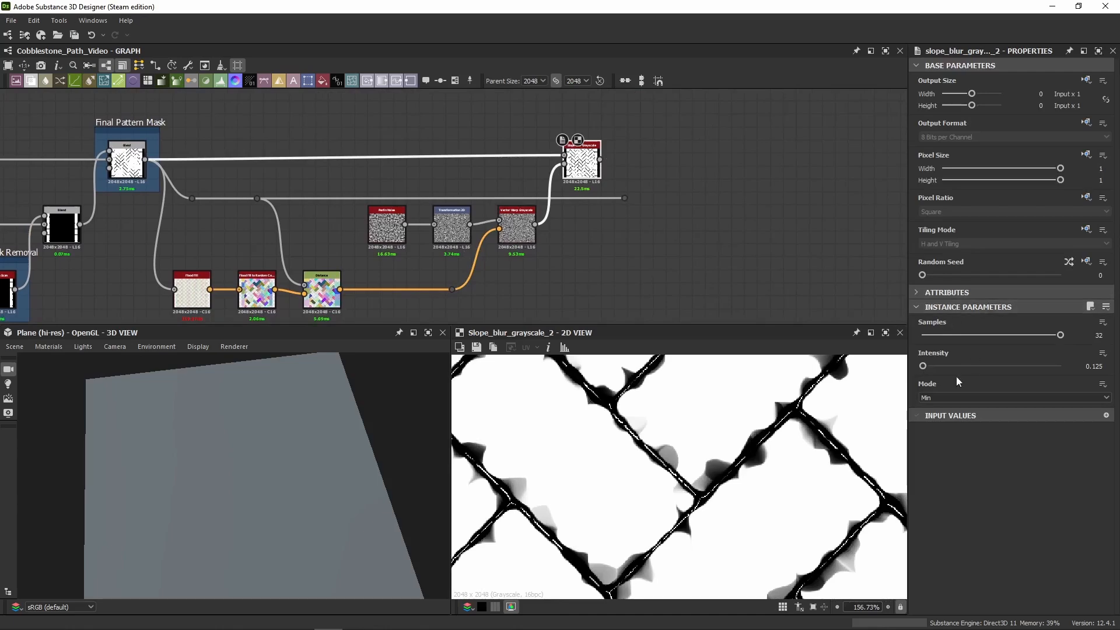
scroll(577, 152, up, 6)
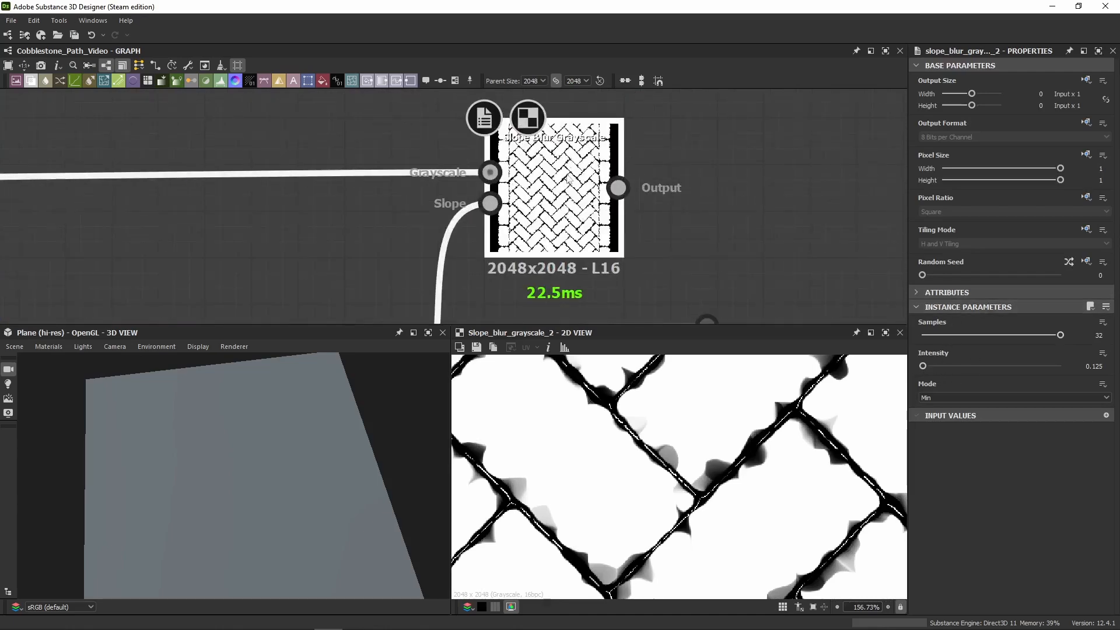
scroll(560, 191, down, 8)
scroll(716, 472, up, 2)
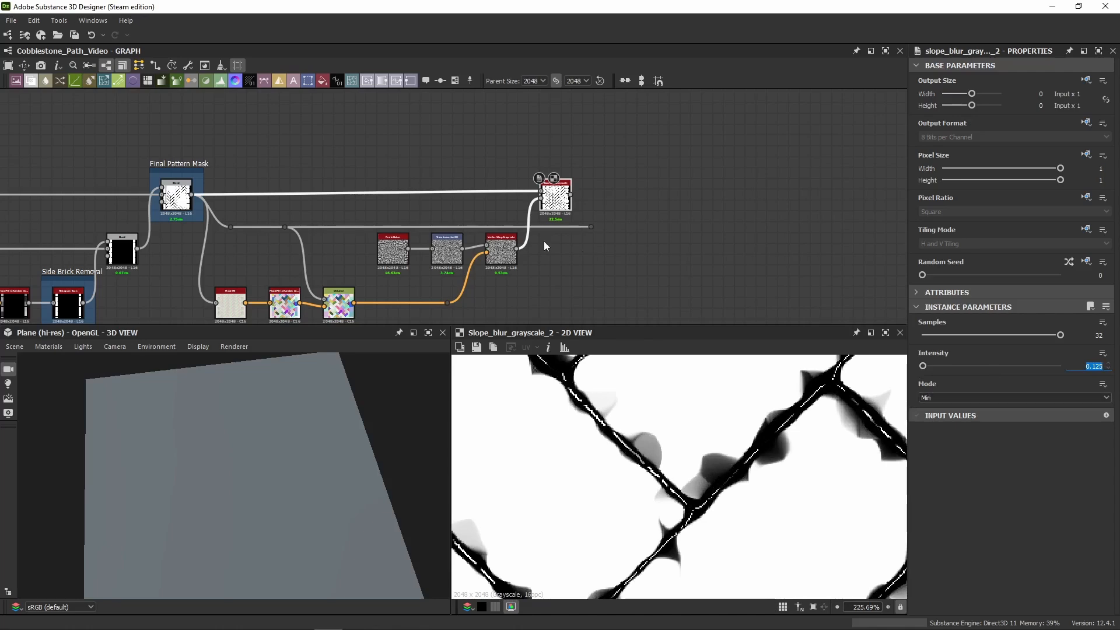
double_click(501, 251)
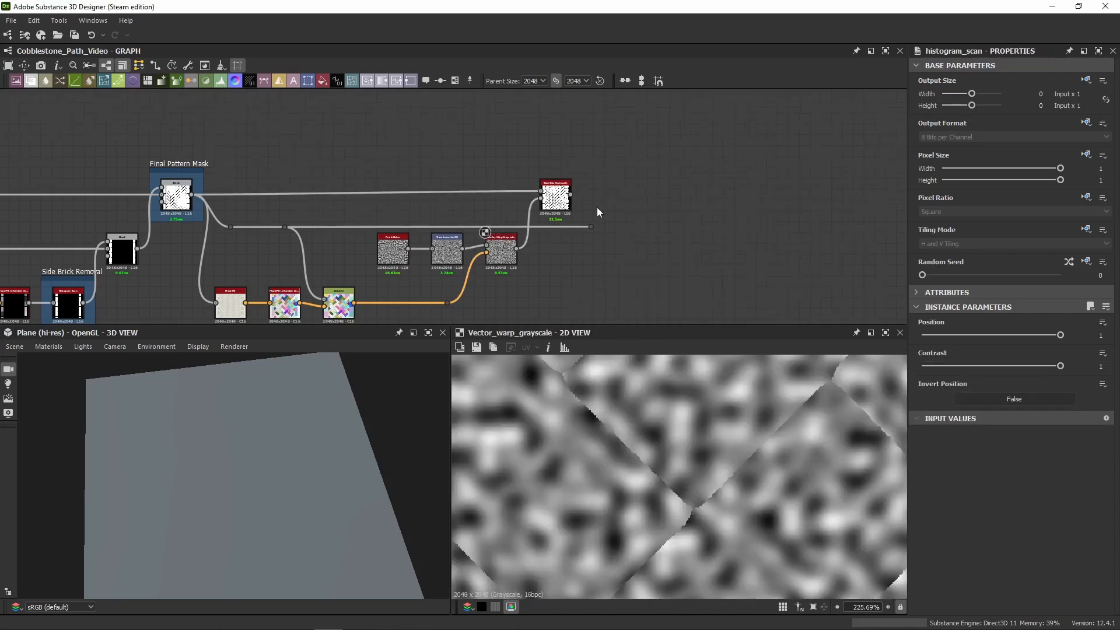
Step: Place a Histogram Scan with Position 1 and Contrast 1 after the Slope Blur Grayscale, connect it and check its edges
scroll(598, 208, up, 4)
drag(472, 215, 536, 180)
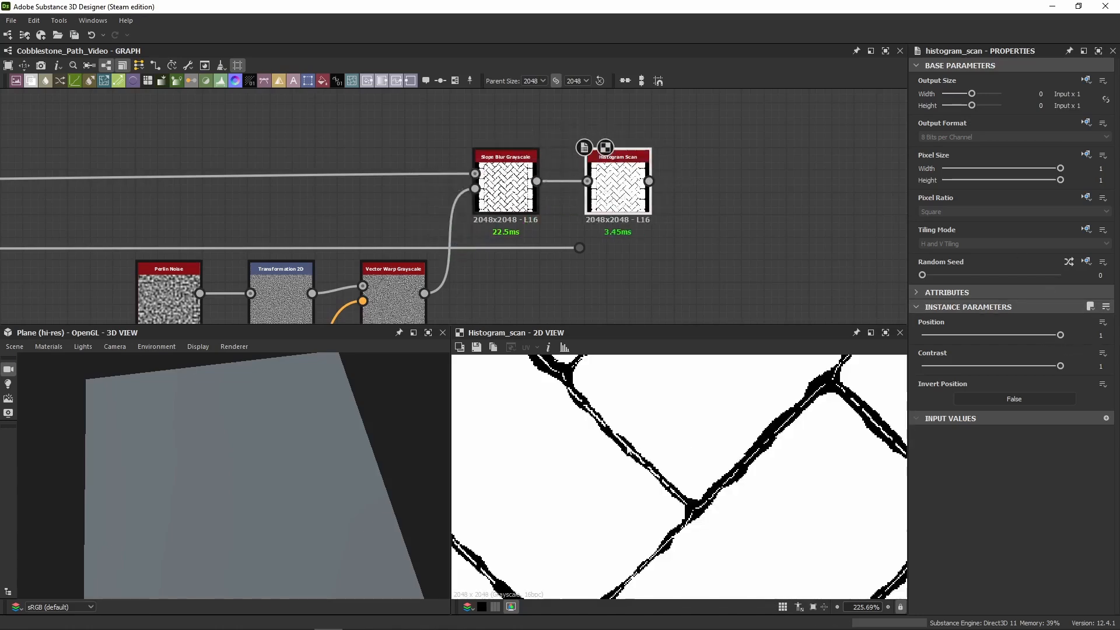
scroll(573, 439, down, 3)
scroll(717, 448, up, 7)
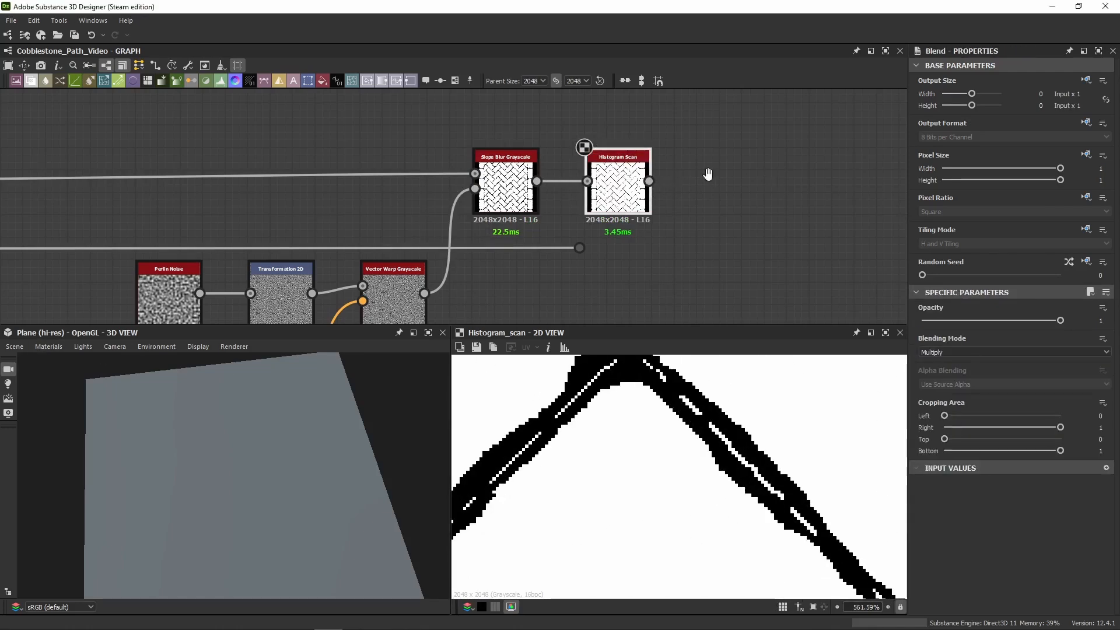
Step: Paste a Multiply Blend after the Histogram Scan, feeding the scan into its background and the routed Final Pattern Mask into its foreground
middle_drag(707, 174, 516, 167)
key(ctrl+v)
drag(466, 225, 552, 192)
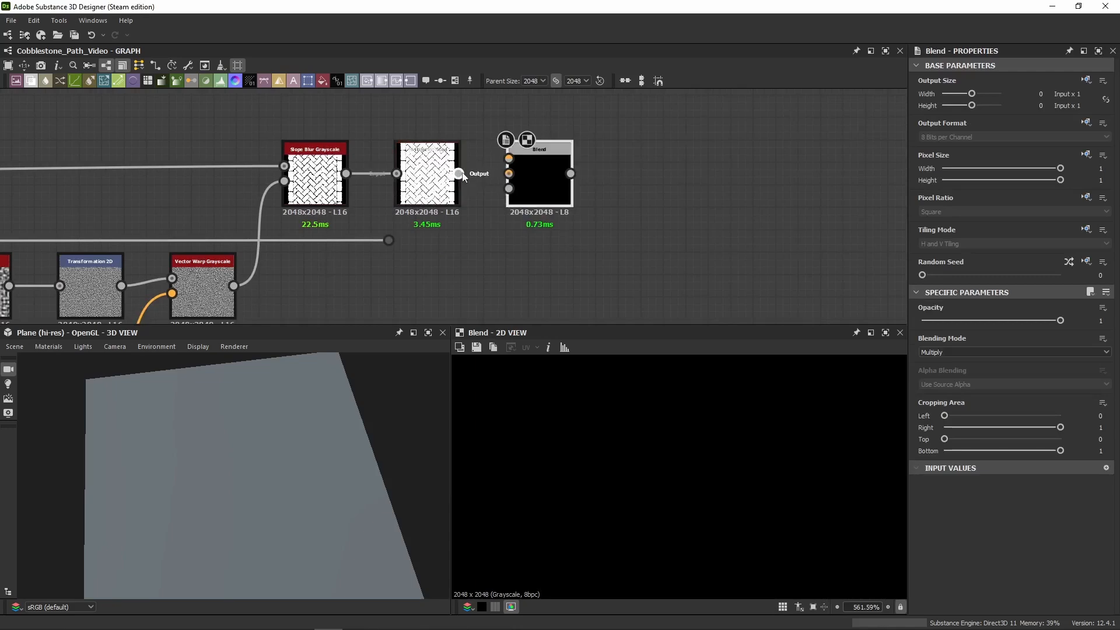
drag(458, 173, 509, 173)
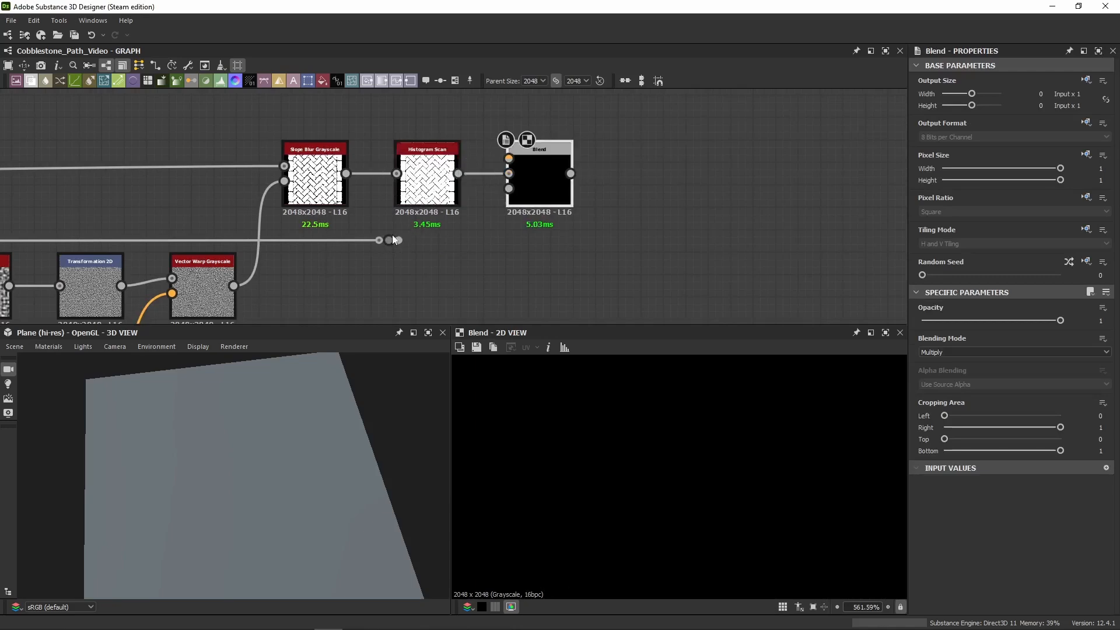
drag(399, 241, 508, 158)
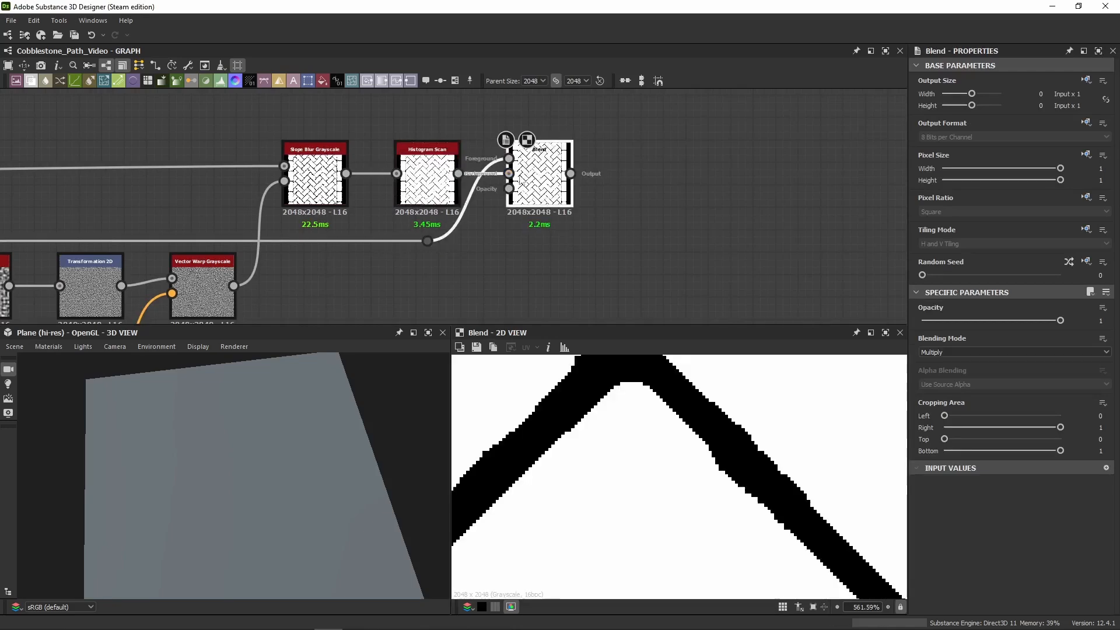
scroll(733, 399, down, 6)
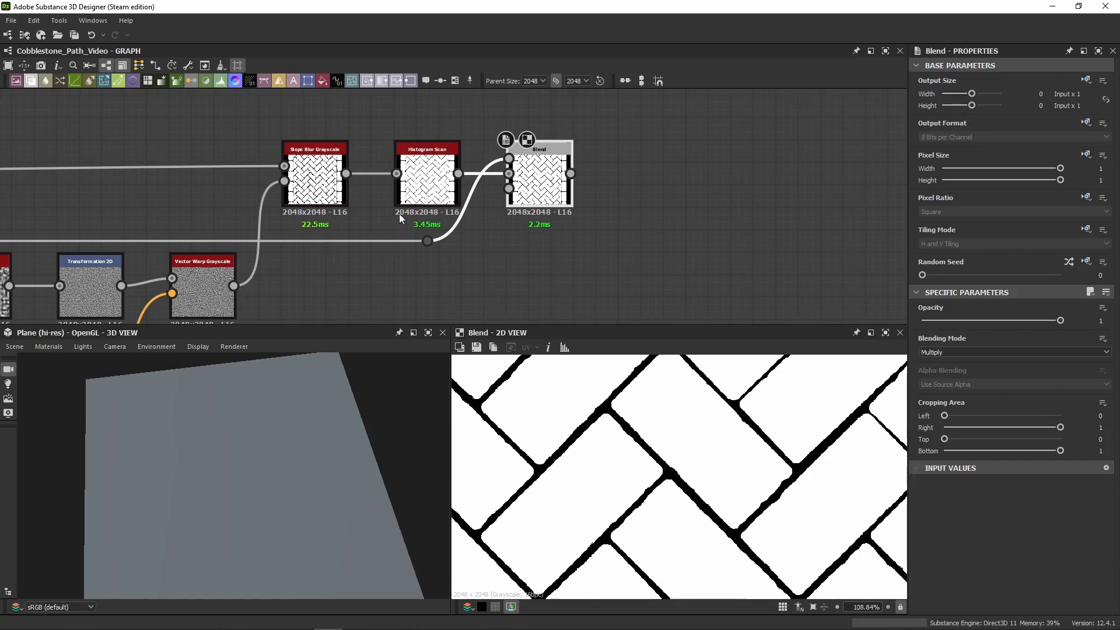
Step: Compare the Histogram Scan output with the Slope Blur Grayscale output along the brick edges up close
double_click(427, 177)
double_click(315, 178)
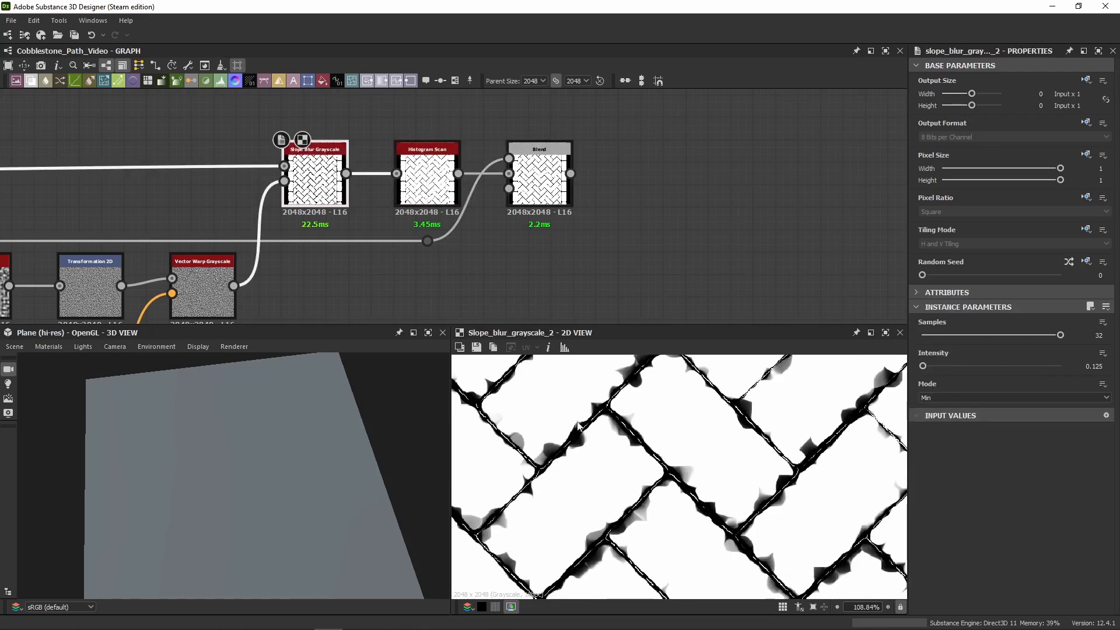
scroll(631, 399, up, 4)
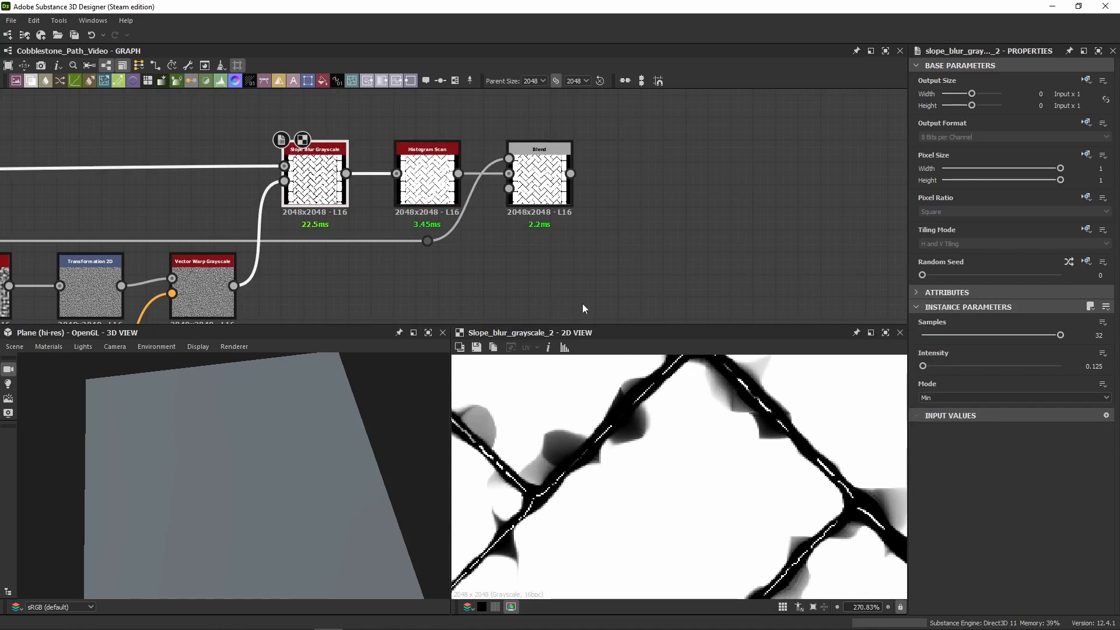
double_click(423, 187)
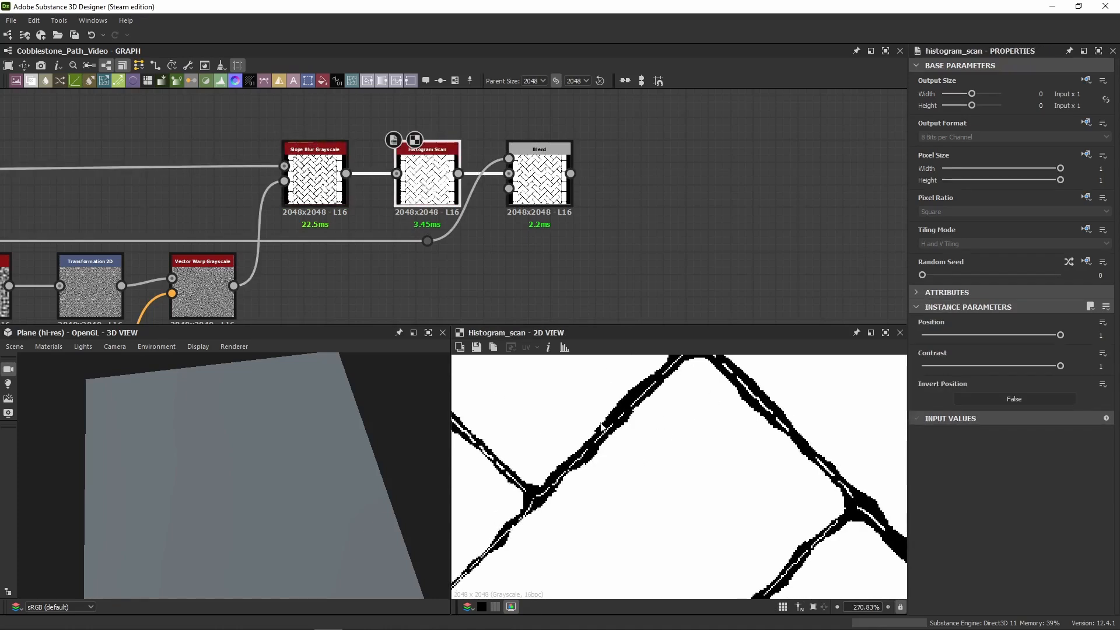
scroll(602, 428, up, 3)
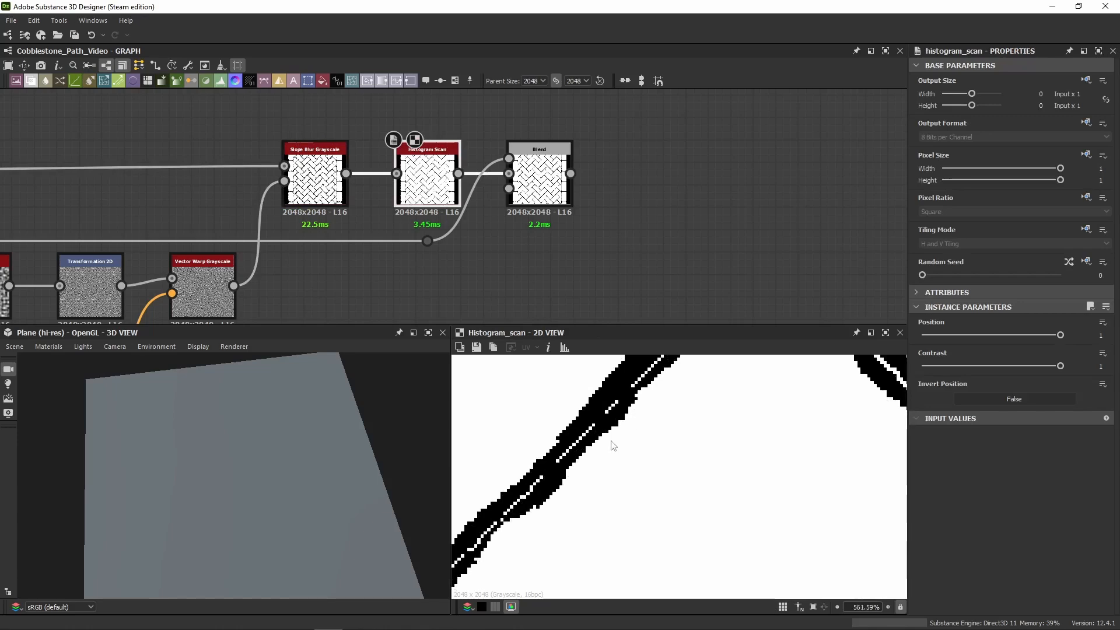
Step: Try a Position of 0.79 on the Histogram Scan, inspect the brick edges, and return it to 1
drag(1060, 335, 1030, 338)
scroll(732, 453, down, 5)
scroll(637, 464, up, 3)
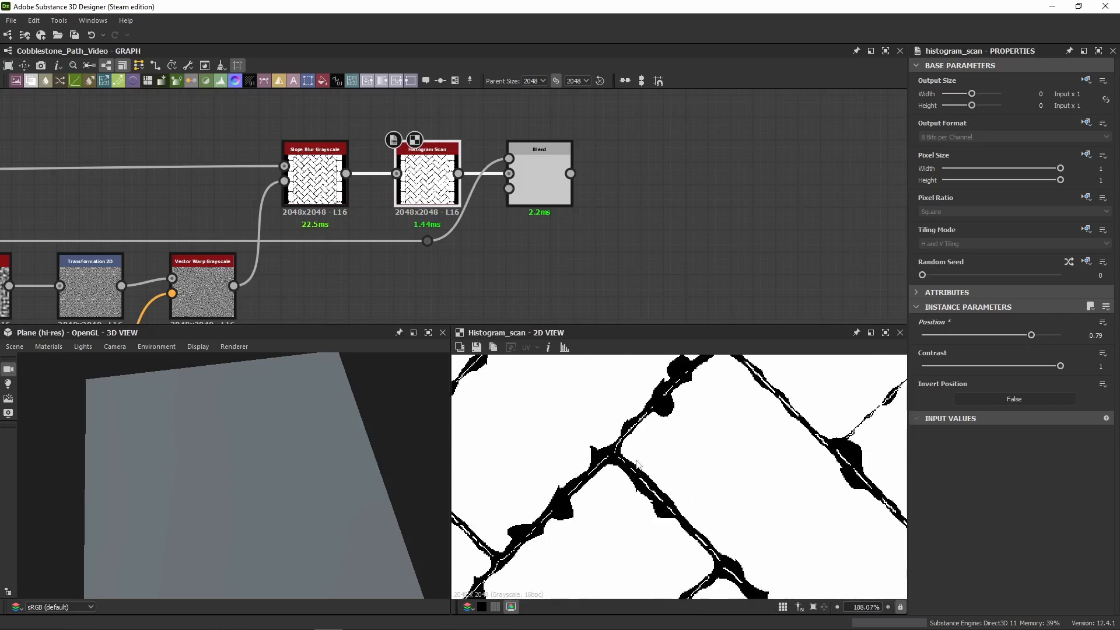
scroll(637, 463, up, 5)
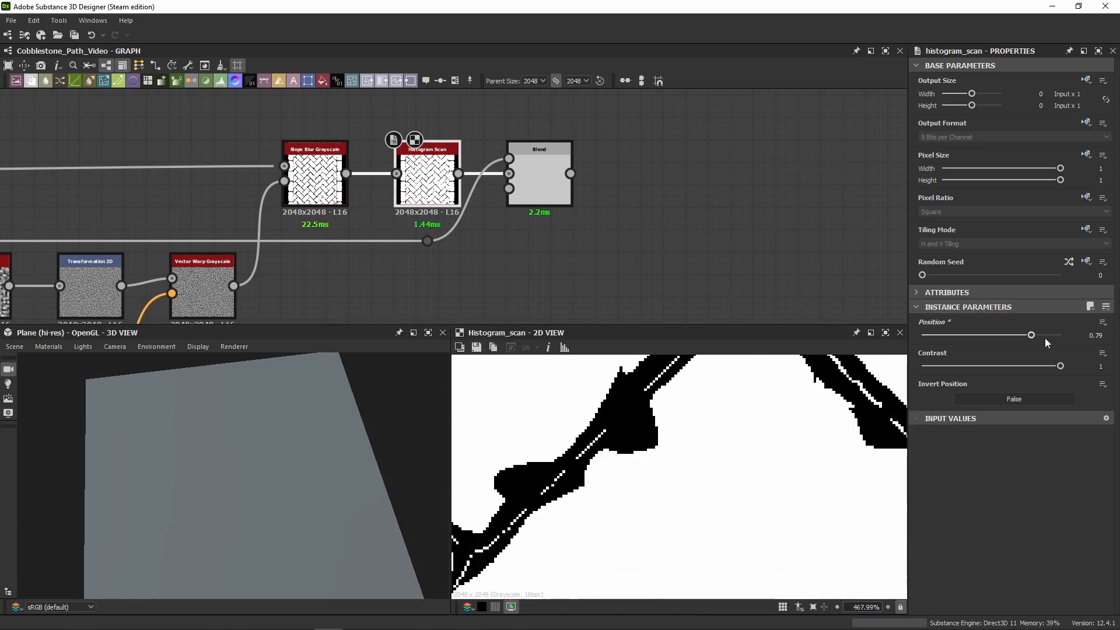
drag(1047, 342, 1068, 337)
scroll(619, 487, up, 3)
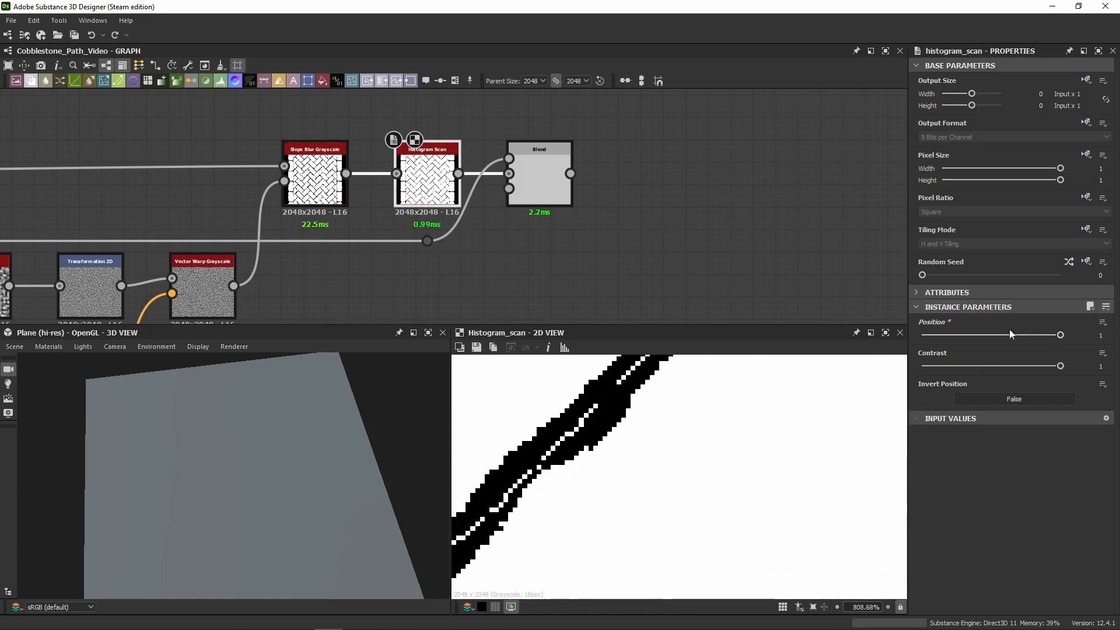
Step: Recheck the Slope Blur Grayscale, try a Histogram Scan Position of 0.84, and undo that change
double_click(315, 175)
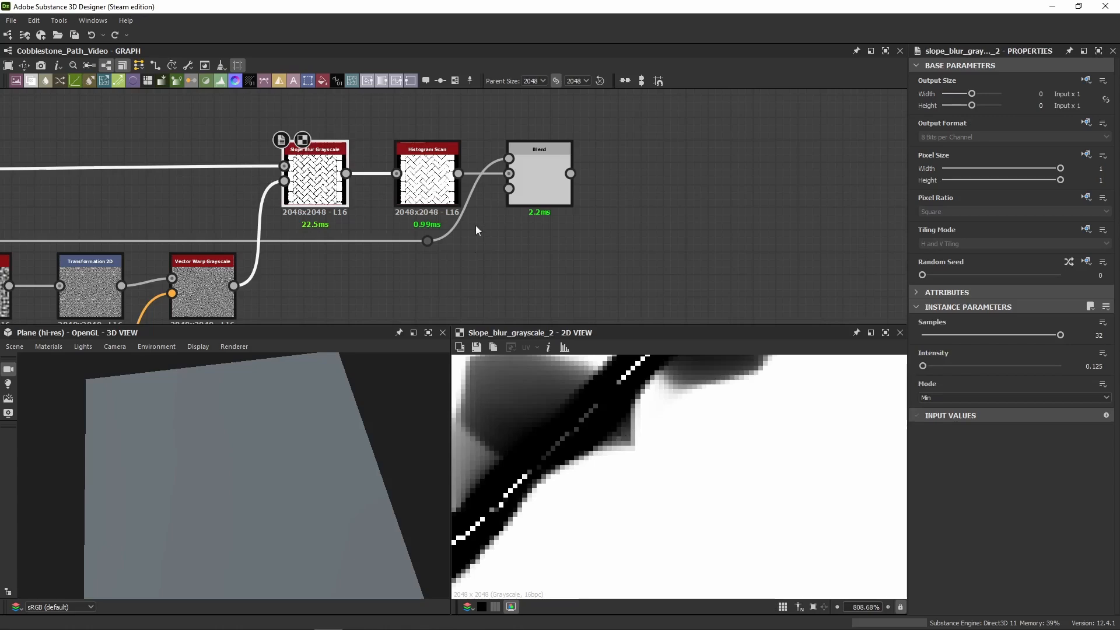
double_click(427, 178)
drag(1060, 335, 1038, 336)
scroll(577, 471, down, 14)
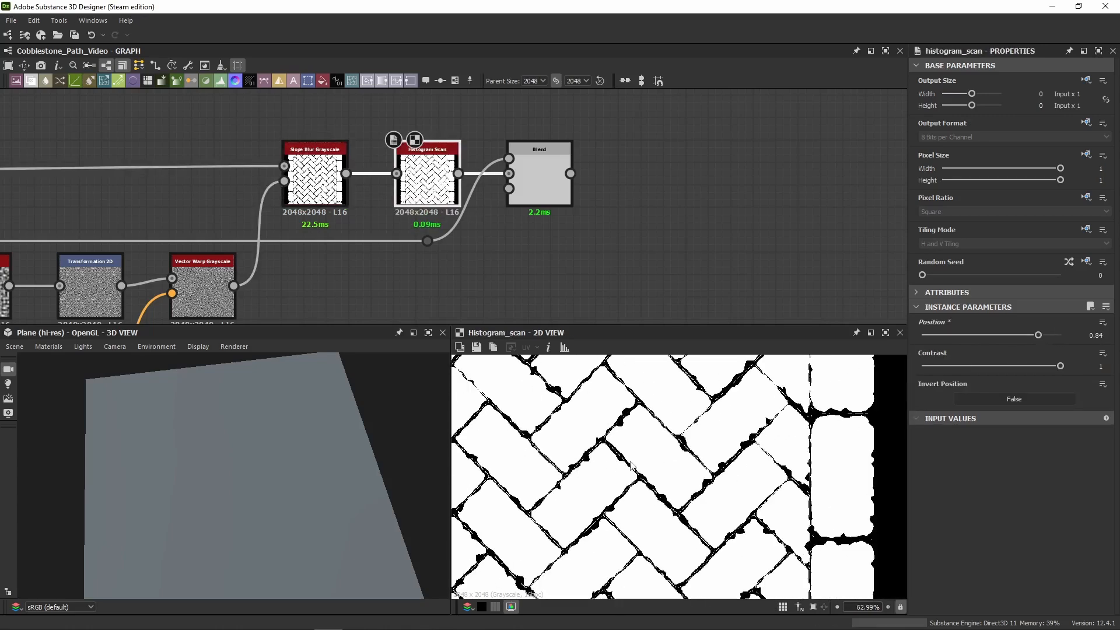
scroll(630, 466, up, 8)
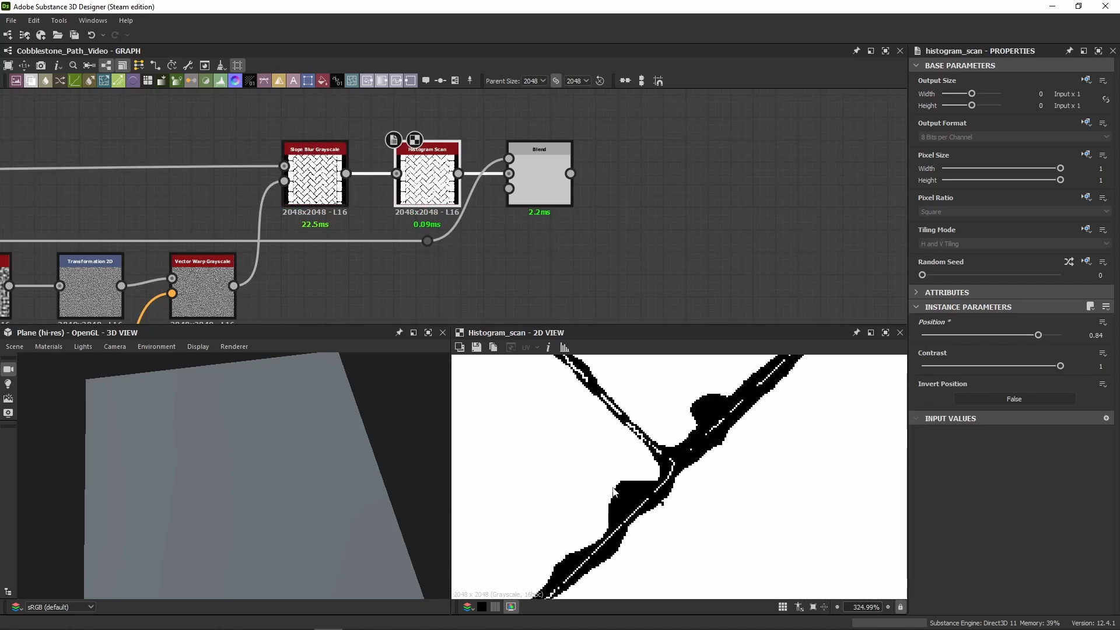
key(ctrl+z)
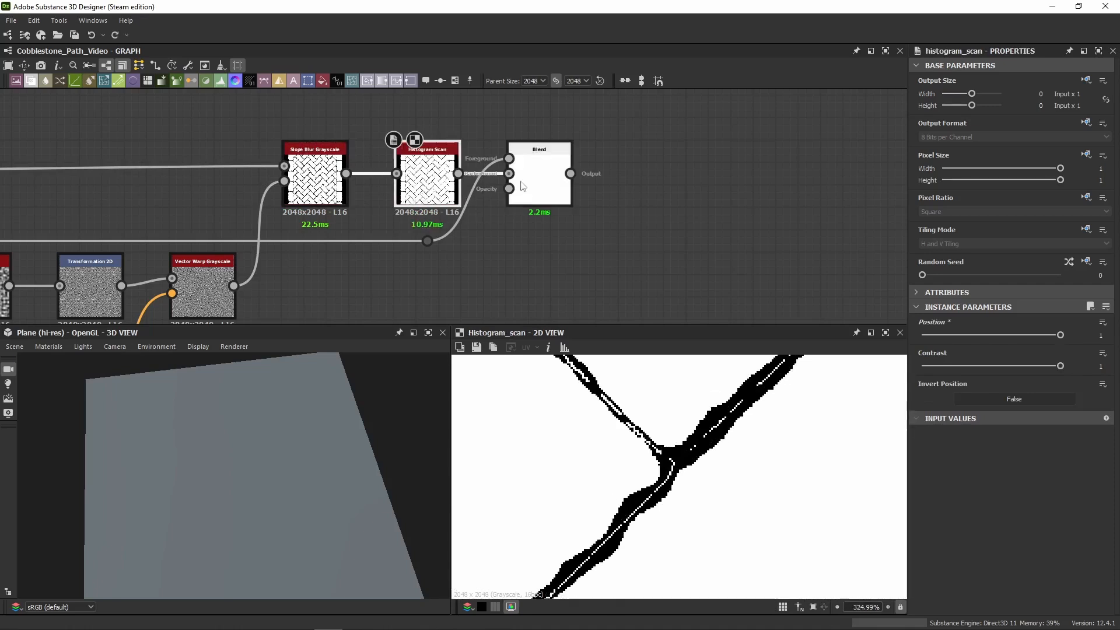
Step: Compare the Histogram Scan's brick edges up close with the original Final Pattern Mask blend
middle_drag(441, 208, 554, 198)
scroll(663, 466, up, 4)
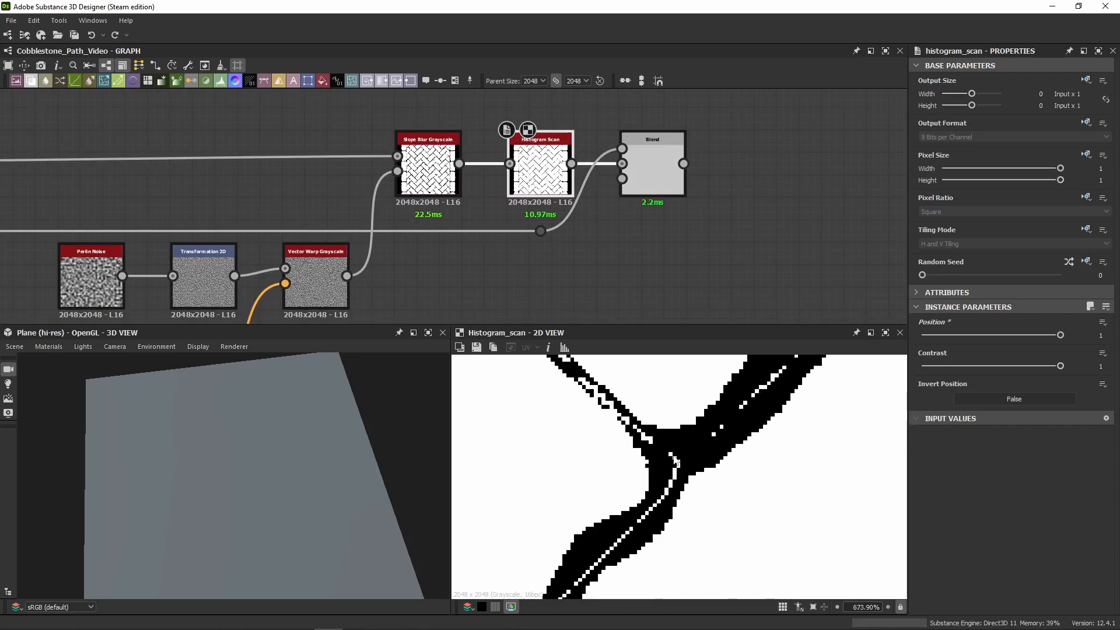
scroll(570, 148, down, 3)
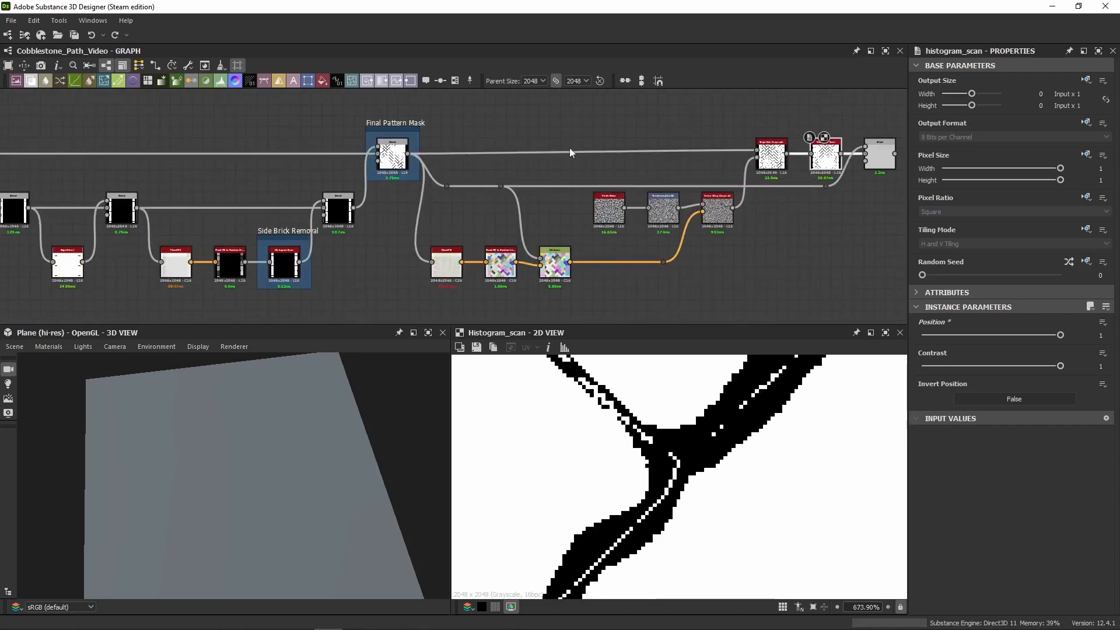
scroll(570, 148, up, 4)
double_click(575, 167)
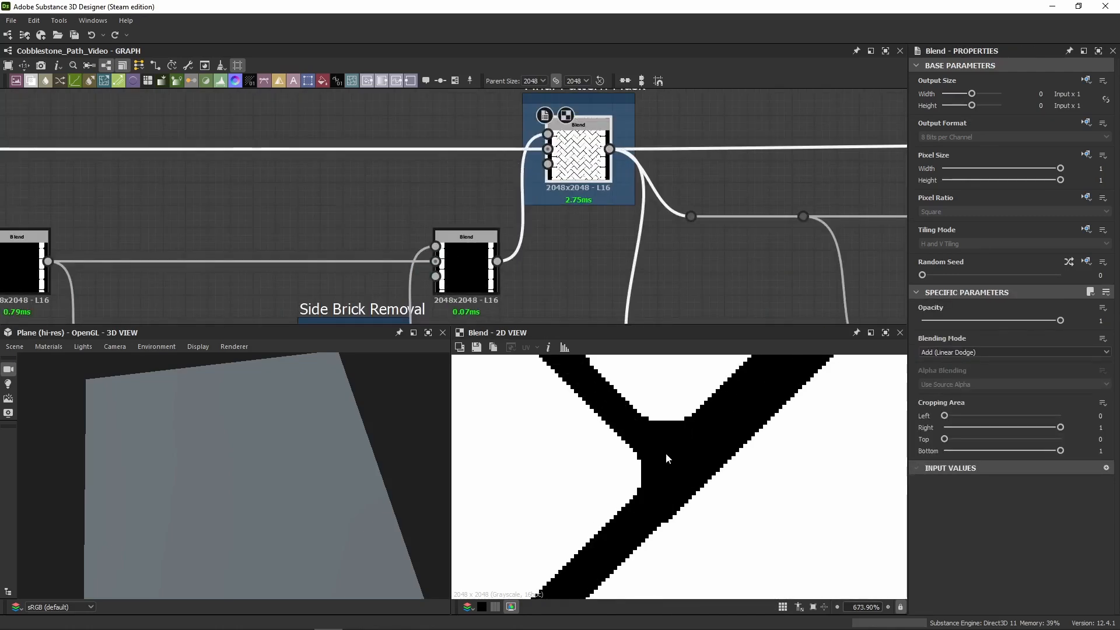
Step: Compare the Multiply Blend output with the Histogram Scan output along the brick gaps, up close and from farther out
scroll(774, 213, down, 2)
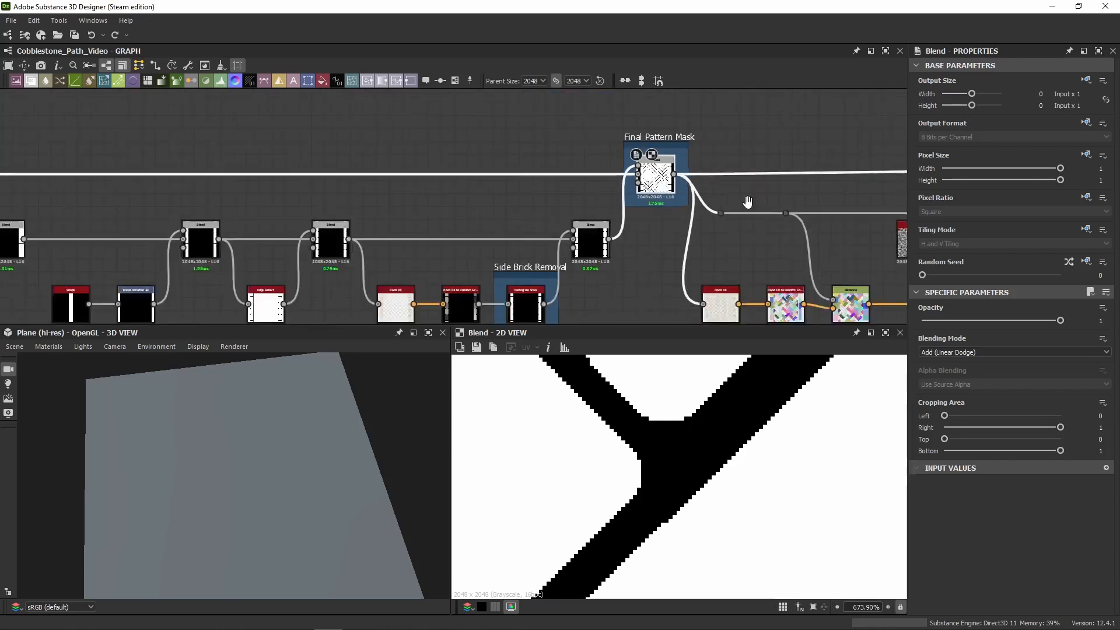
middle_drag(760, 201, 295, 221)
scroll(802, 201, up, 3)
double_click(744, 217)
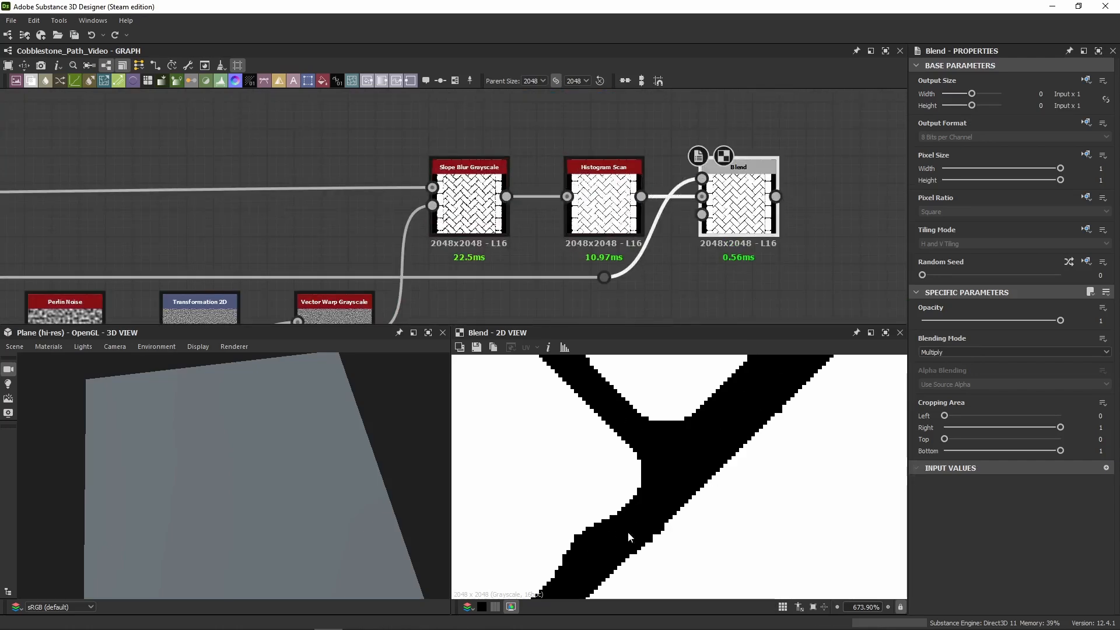
double_click(604, 210)
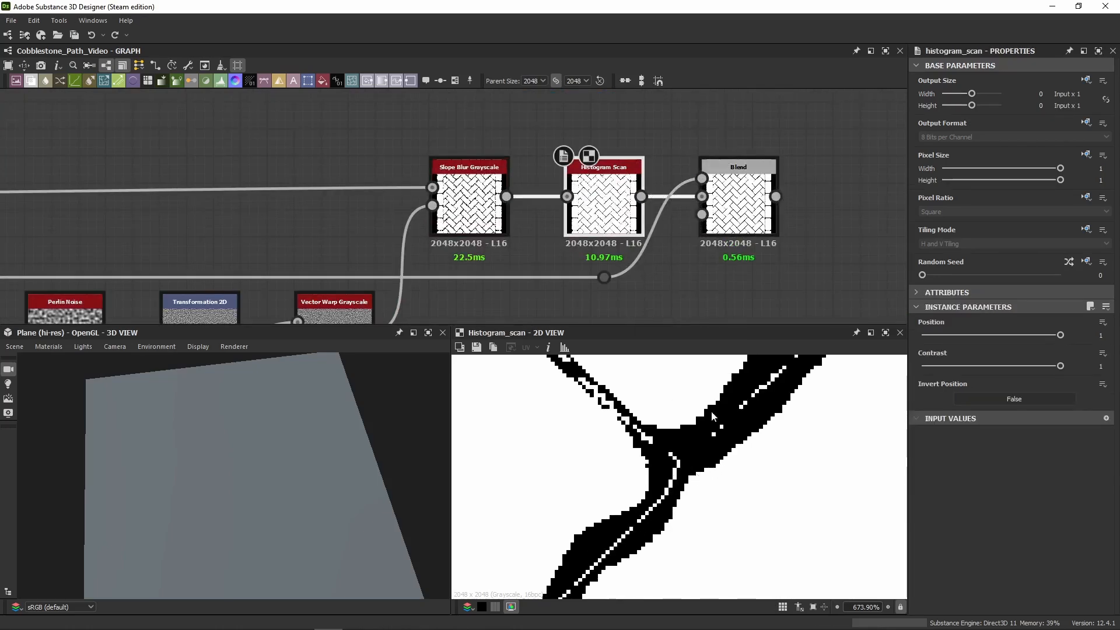
scroll(701, 487, up, 1)
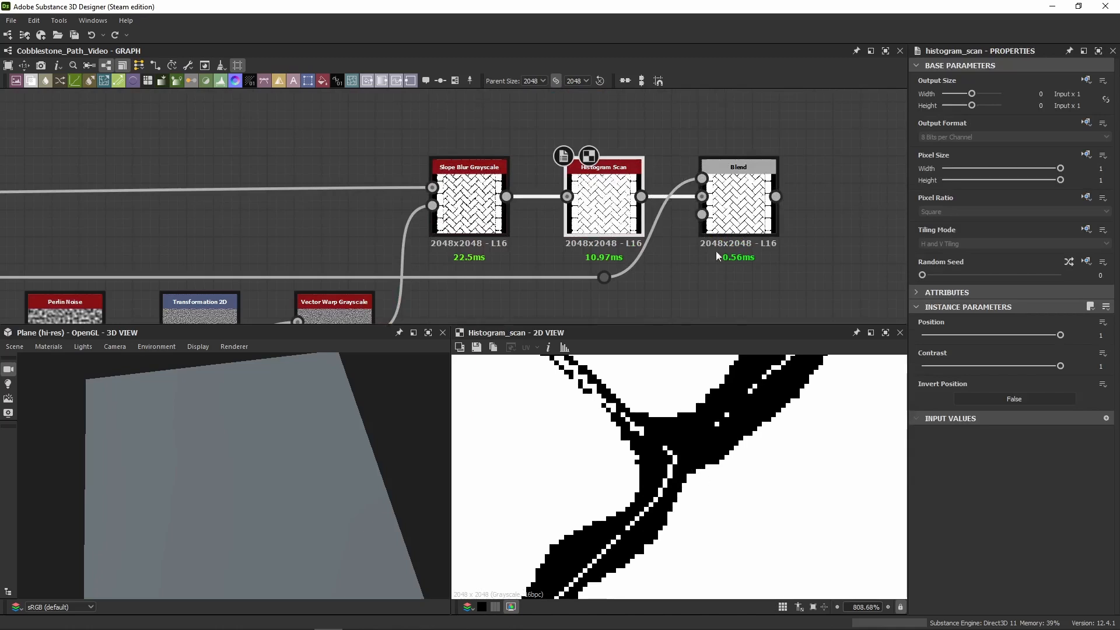
double_click(717, 231)
double_click(604, 209)
scroll(700, 501, down, 10)
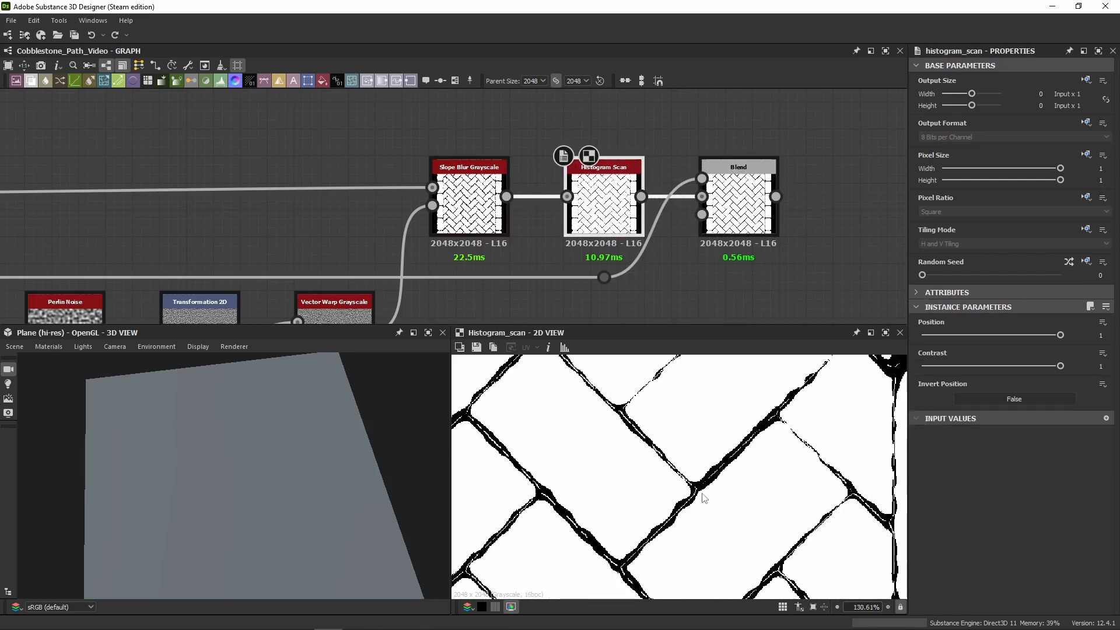
double_click(723, 208)
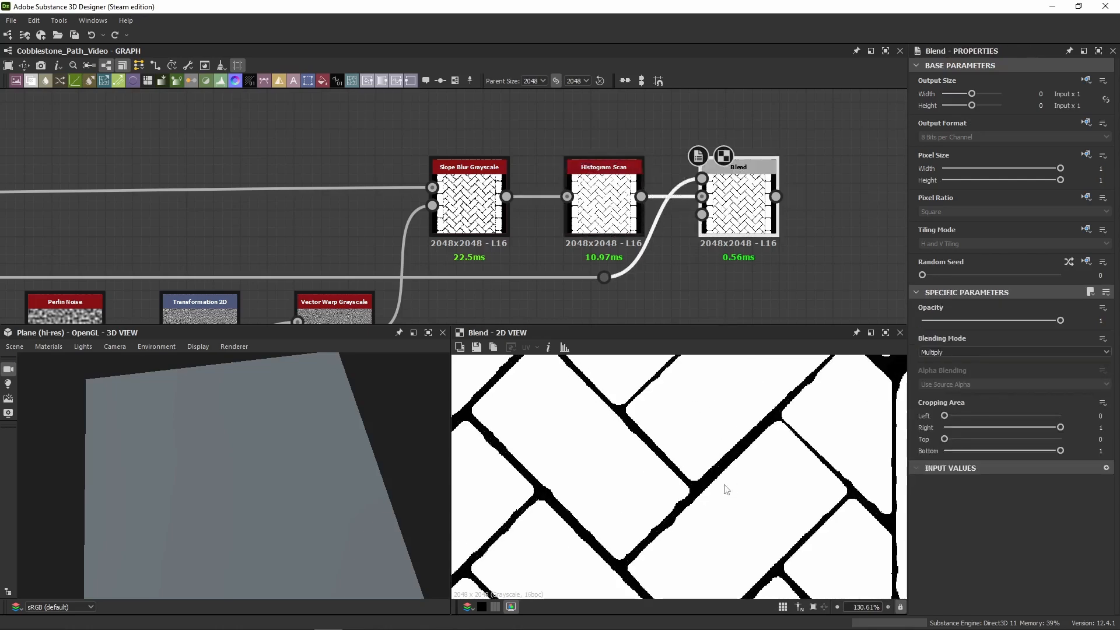
scroll(720, 532, up, 4)
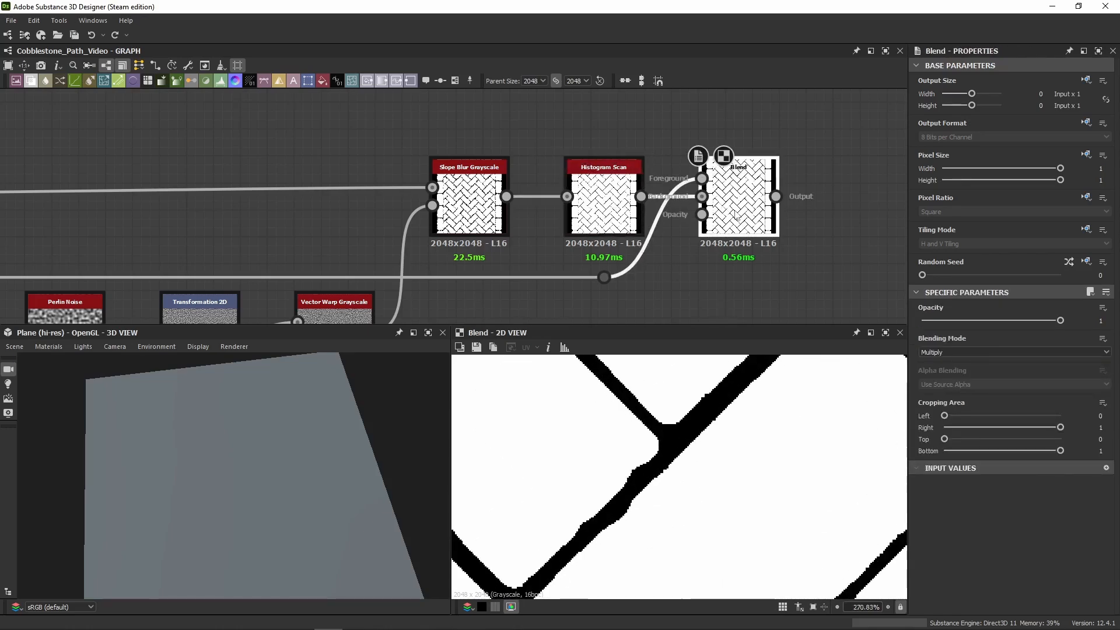
Step: Compare the Final Pattern Mask blend's brick edges with those of the Multiply Blend
scroll(351, 242, down, 5)
middle_drag(90, 216, 488, 195)
scroll(422, 195, up, 4)
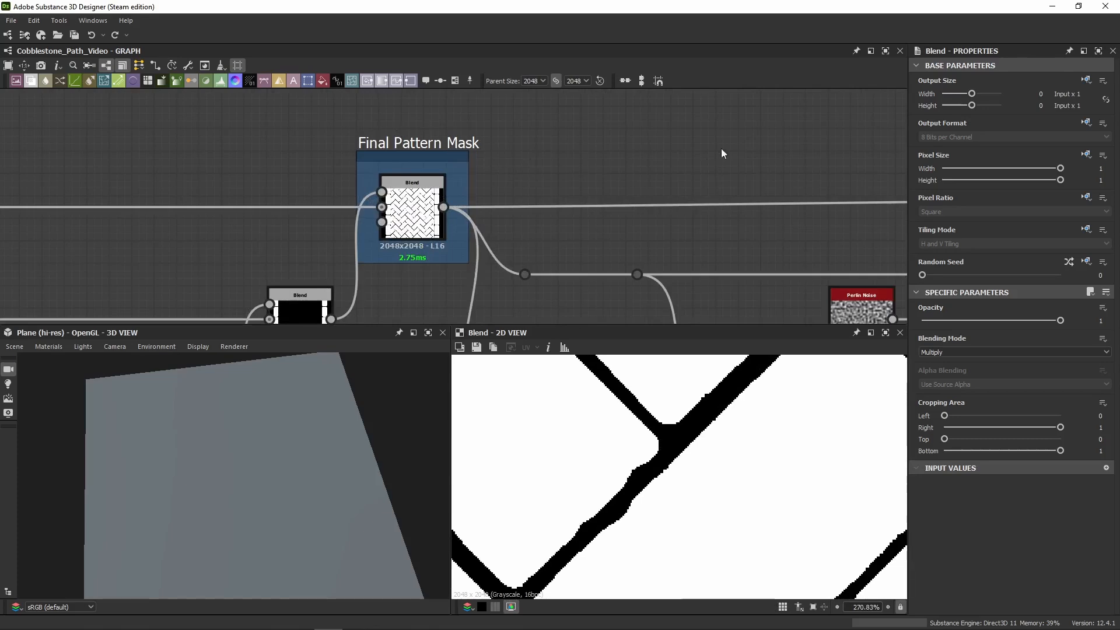
middle_drag(725, 155, 234, 131)
middle_drag(385, 138, 876, 162)
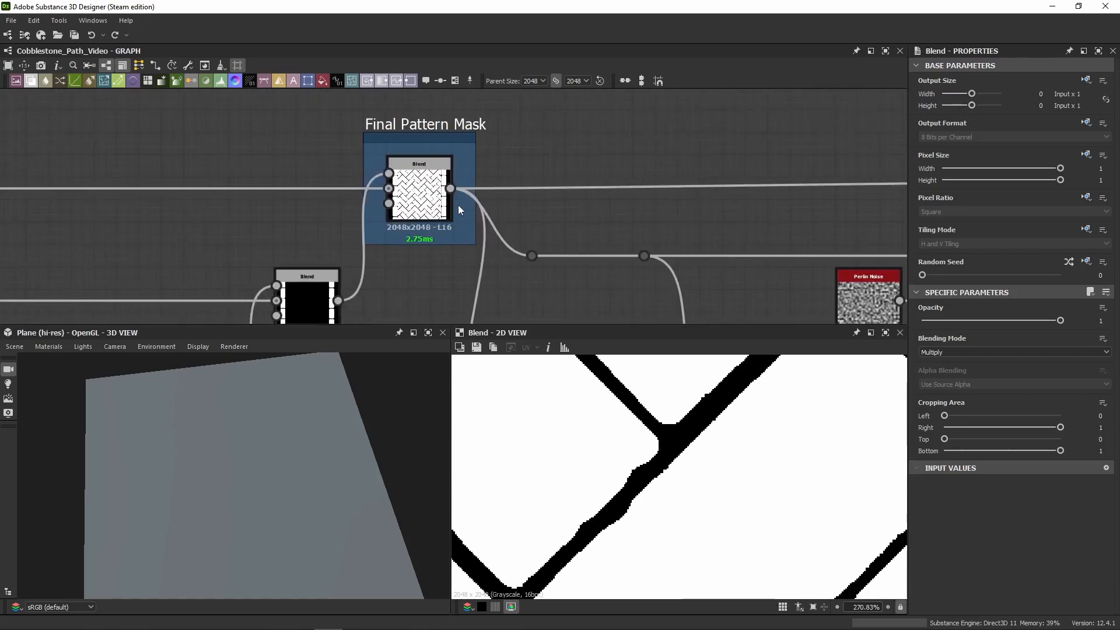
click(419, 193)
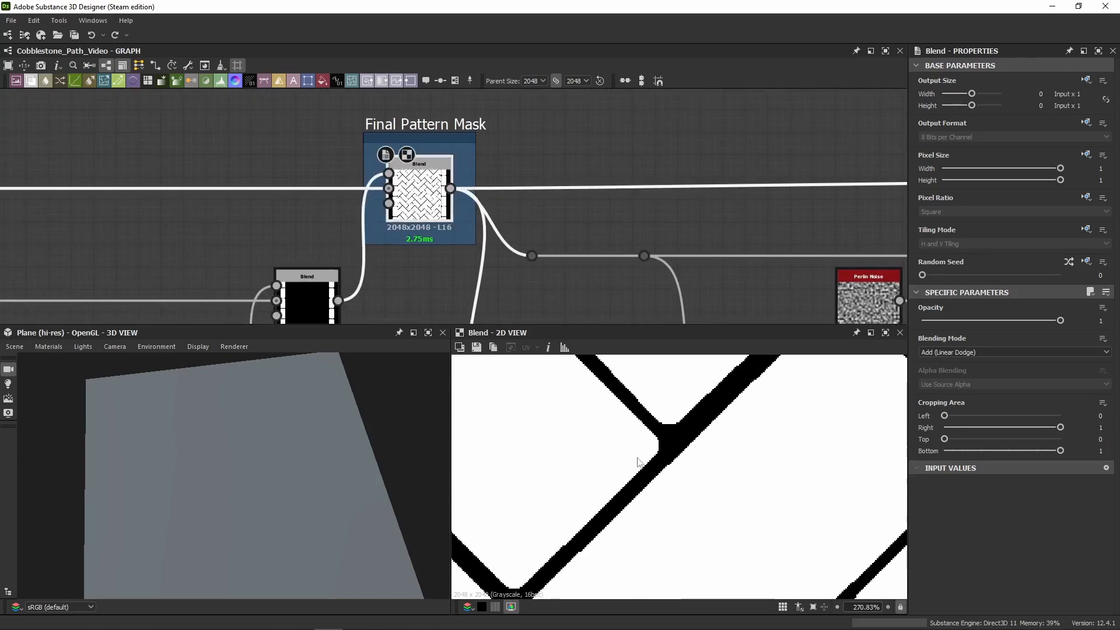
scroll(761, 204, down, 3)
middle_drag(761, 205, 400, 211)
click(785, 201)
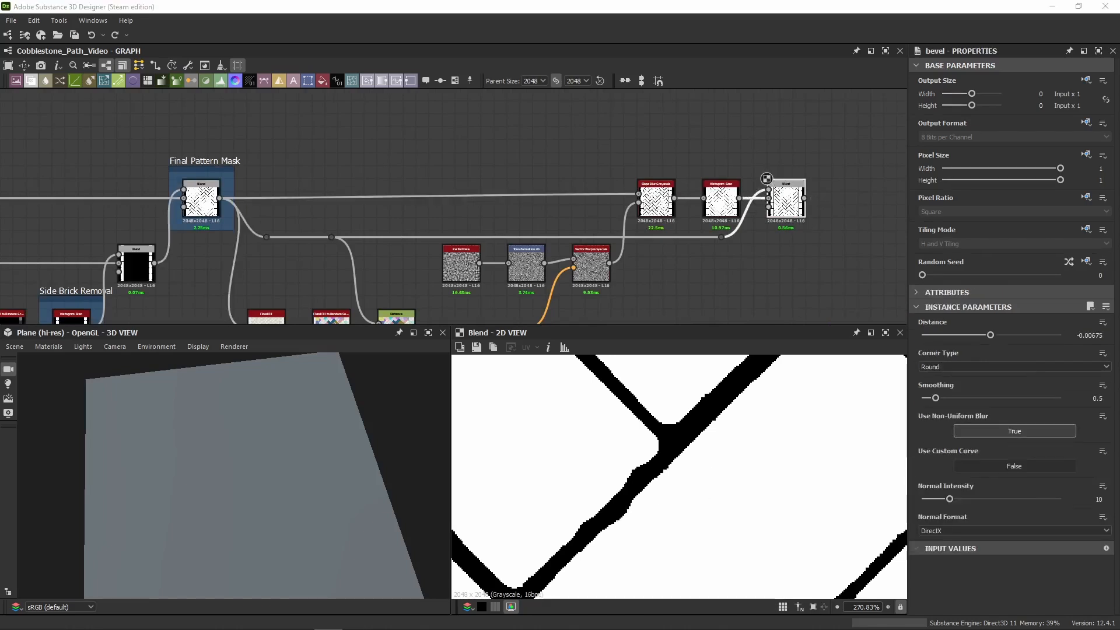
Step: Add a Bevel node fed by the Multiply Blend, with Distance -0.00675, Round corners, Smoothing 0.5 and Non-Uniform Blur on
middle_drag(715, 148, 403, 156)
click(594, 170)
key(ctrl+v)
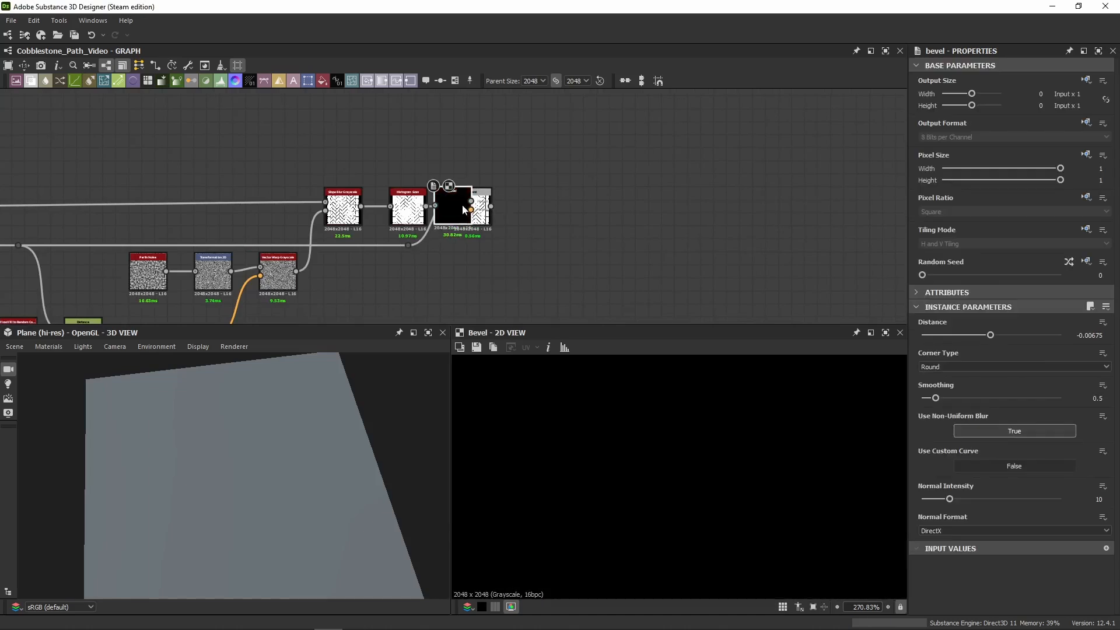
drag(491, 206, 520, 207)
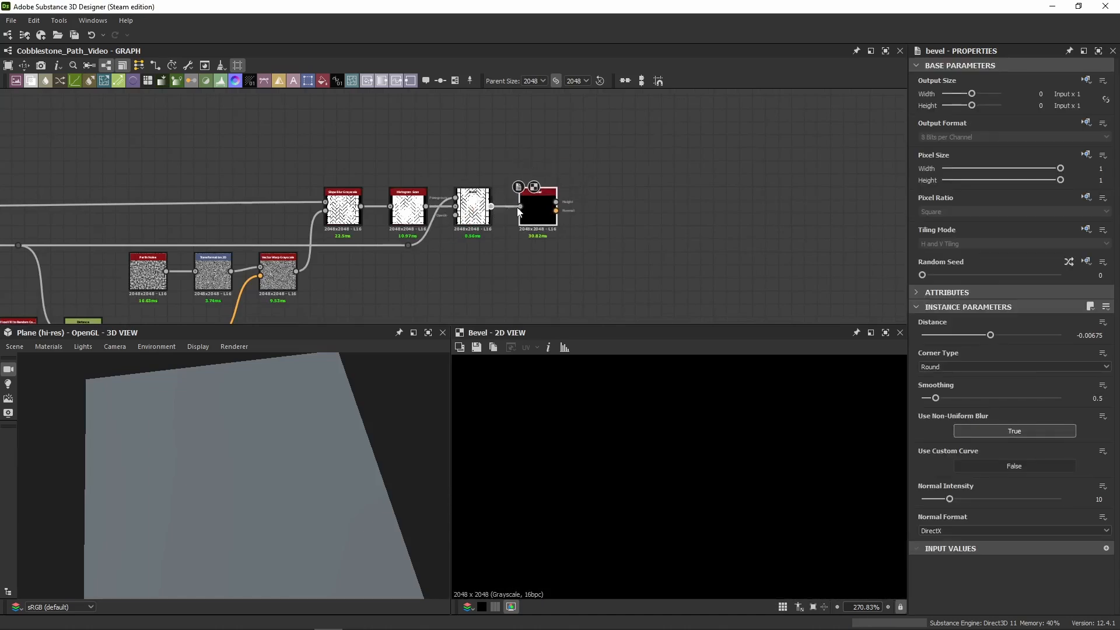
Step: Examine the Bevel output up close against the Multiply Blend's hard brick edges
scroll(660, 464, up, 3)
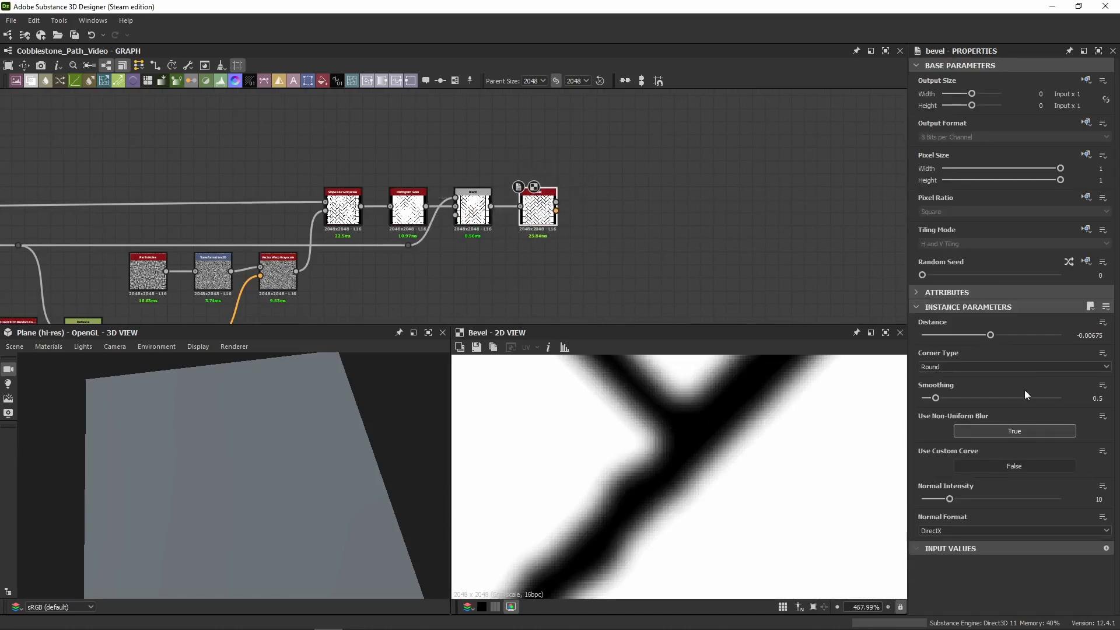
click(472, 211)
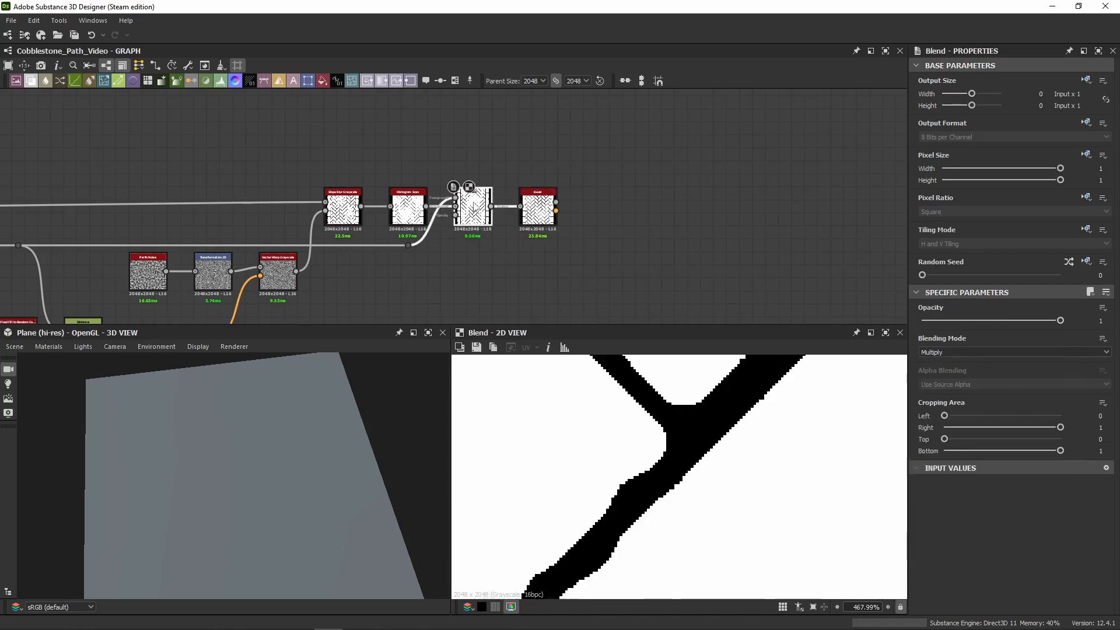
scroll(646, 419, up, 2)
double_click(539, 207)
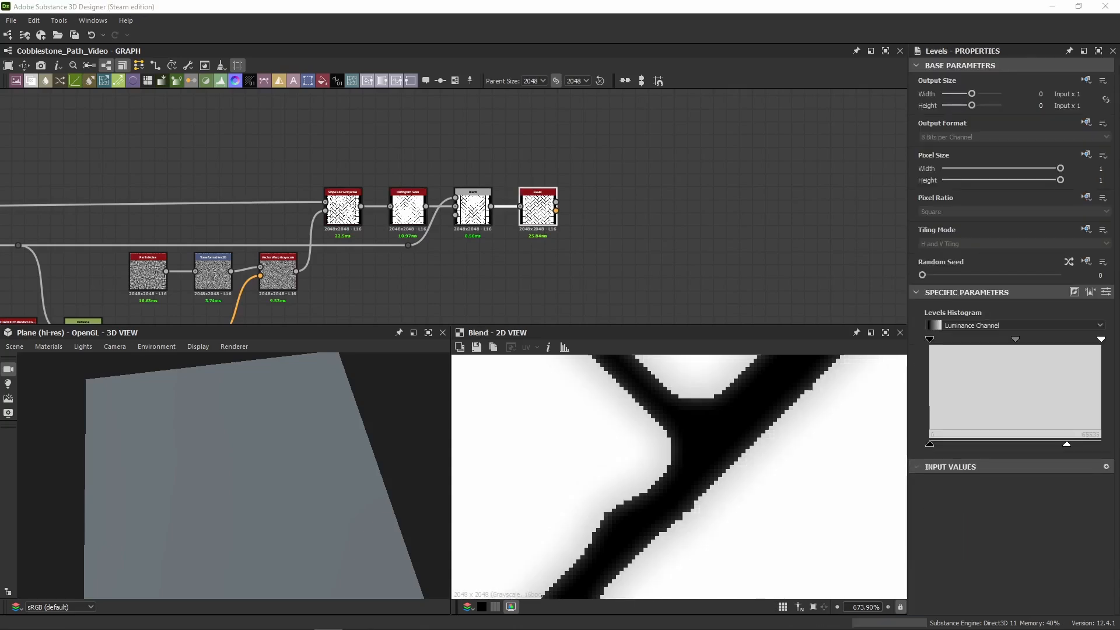
Step: Add a Levels node with Level Out High 0.8 below the Bevel and feed it from the Multiply Blend
middle_drag(355, 183, 284, 129)
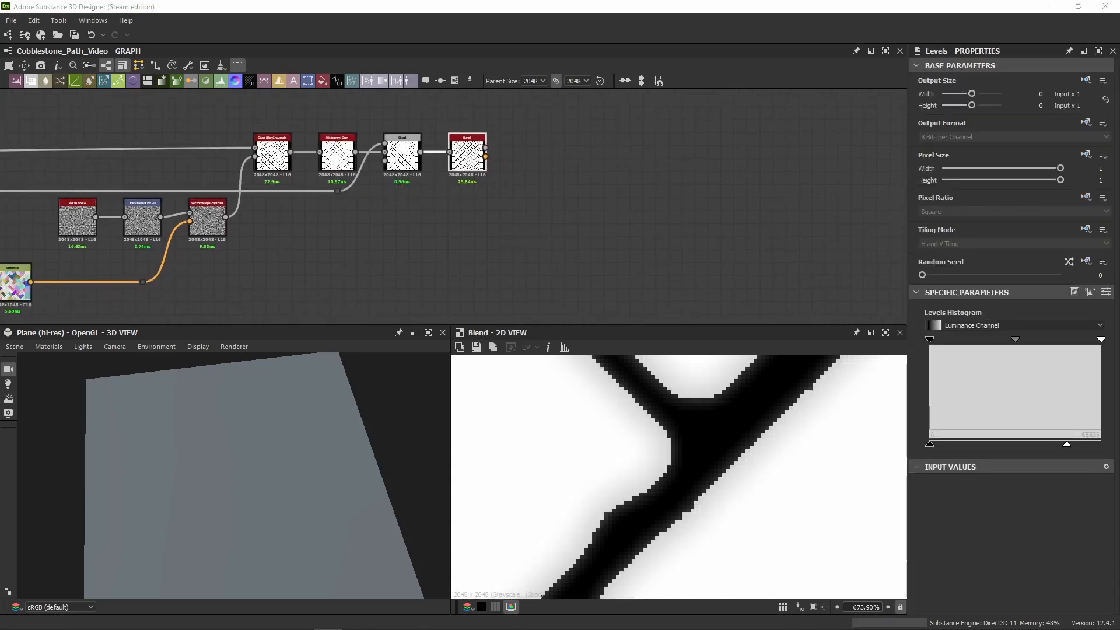
click(469, 219)
scroll(393, 198, up, 3)
key(ctrl+v)
drag(458, 212, 526, 235)
drag(441, 119, 491, 230)
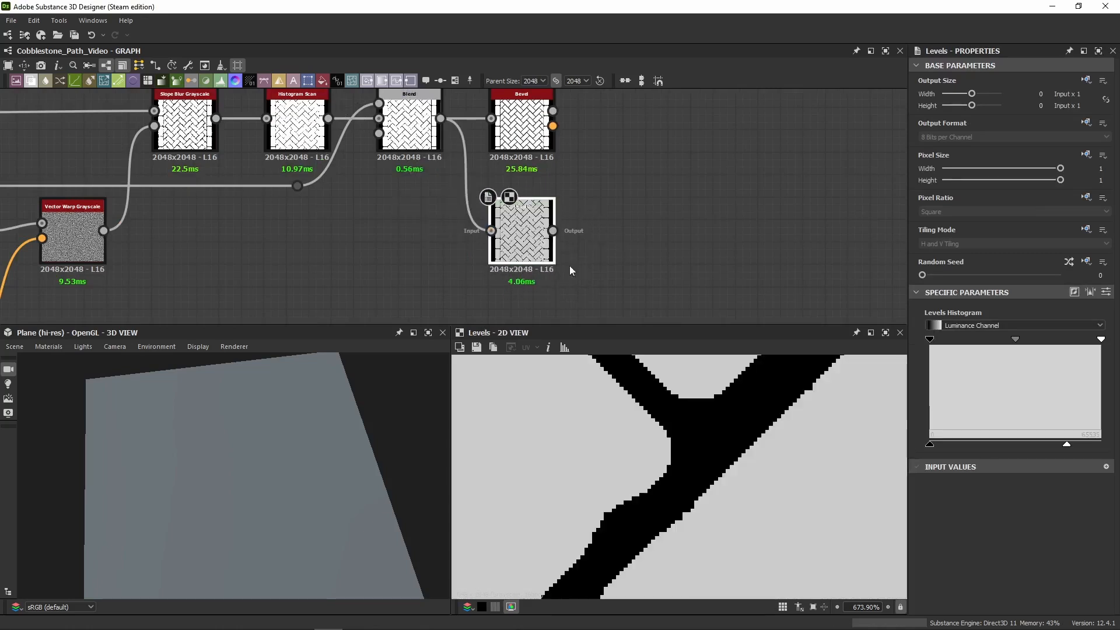
Step: Add a Screen Blend with Bevel height as background and Levels as foreground, and route the Multiply Blend's output past it through a dot node
click(408, 123)
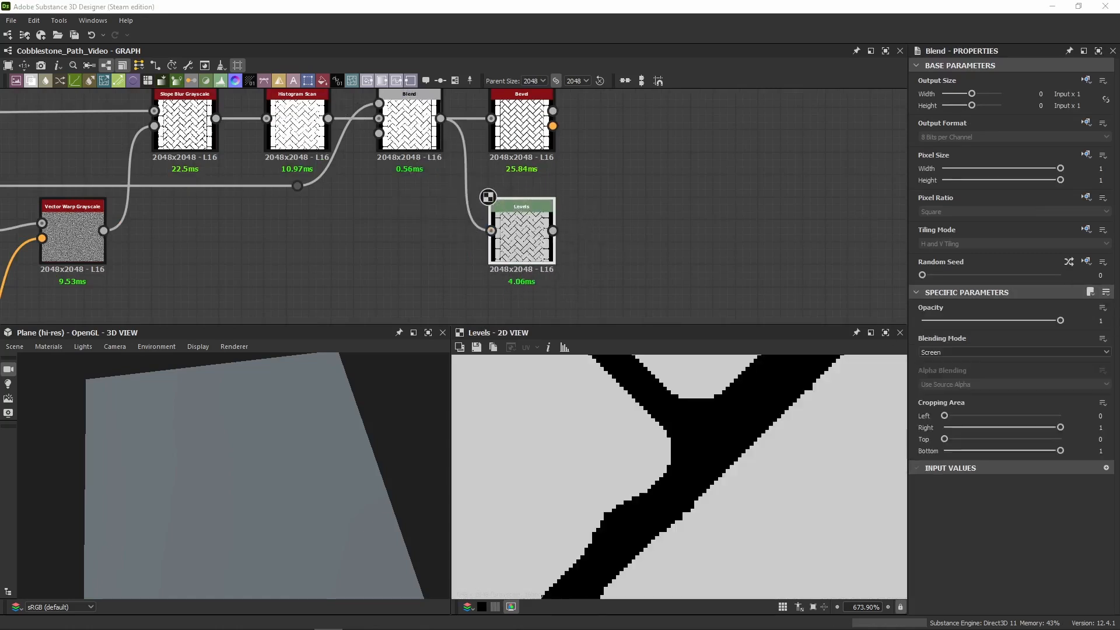
key(ctrl+c)
middle_drag(685, 102, 581, 180)
key(ctrl+v)
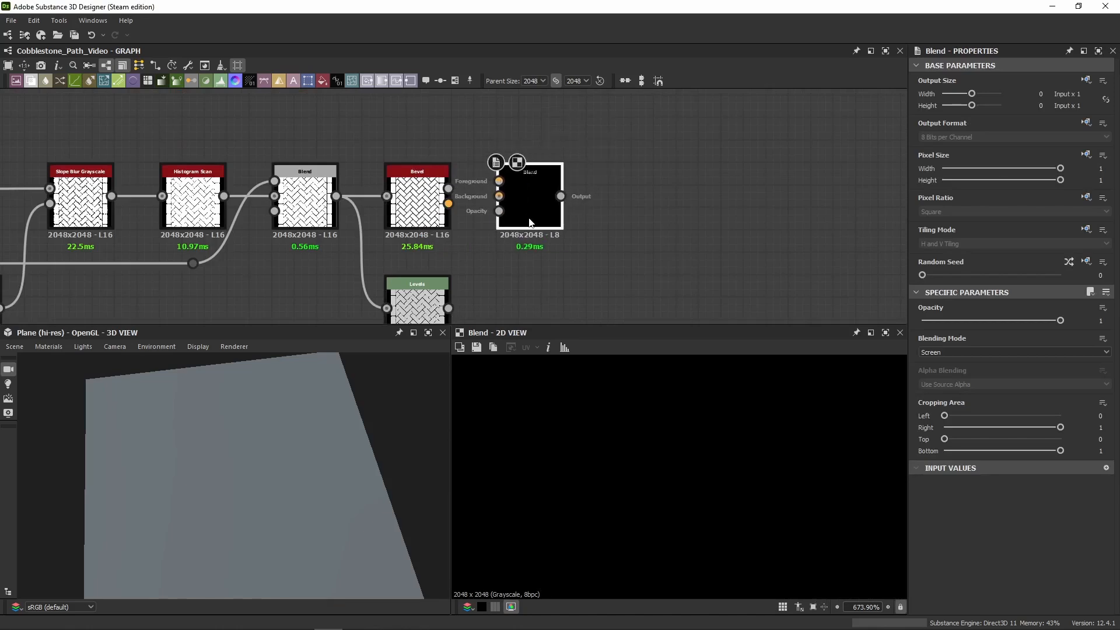
click(529, 231)
drag(449, 188, 499, 182)
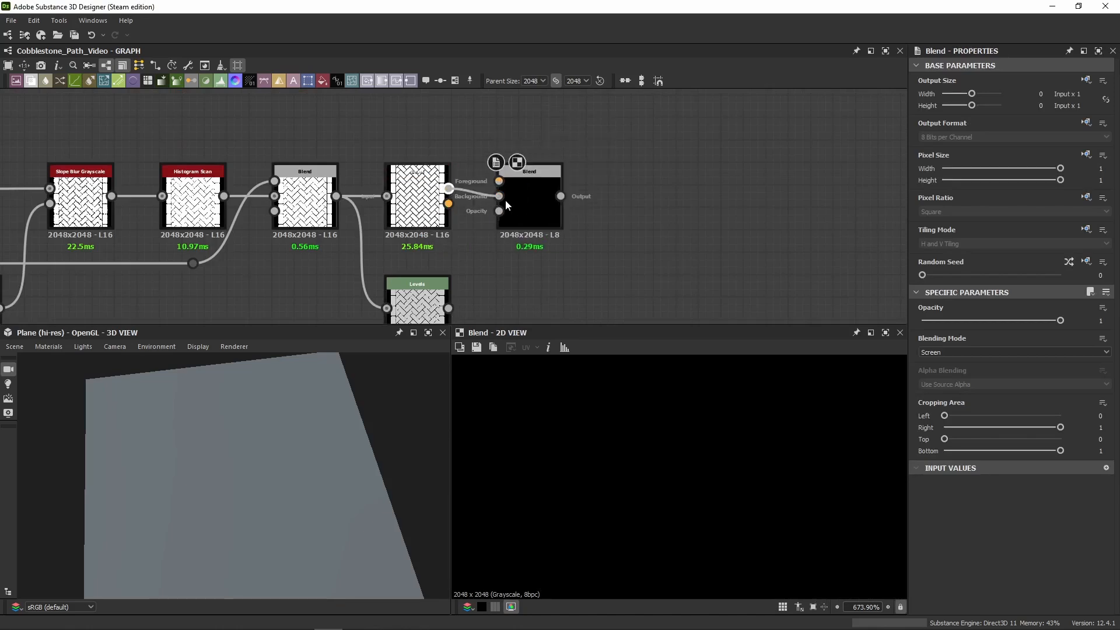
drag(448, 308, 499, 181)
drag(336, 196, 599, 267)
drag(679, 263, 801, 265)
Step: Inspect the Bevel height, Levels and Screen Blend outputs in turn along the brick edges
double_click(417, 201)
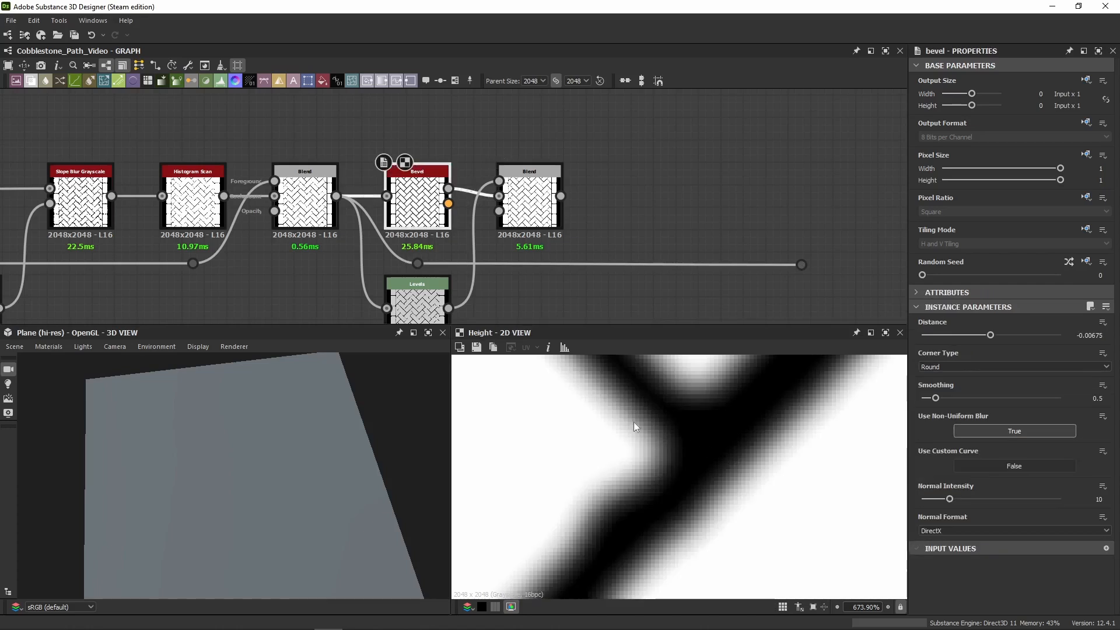
double_click(417, 297)
double_click(529, 202)
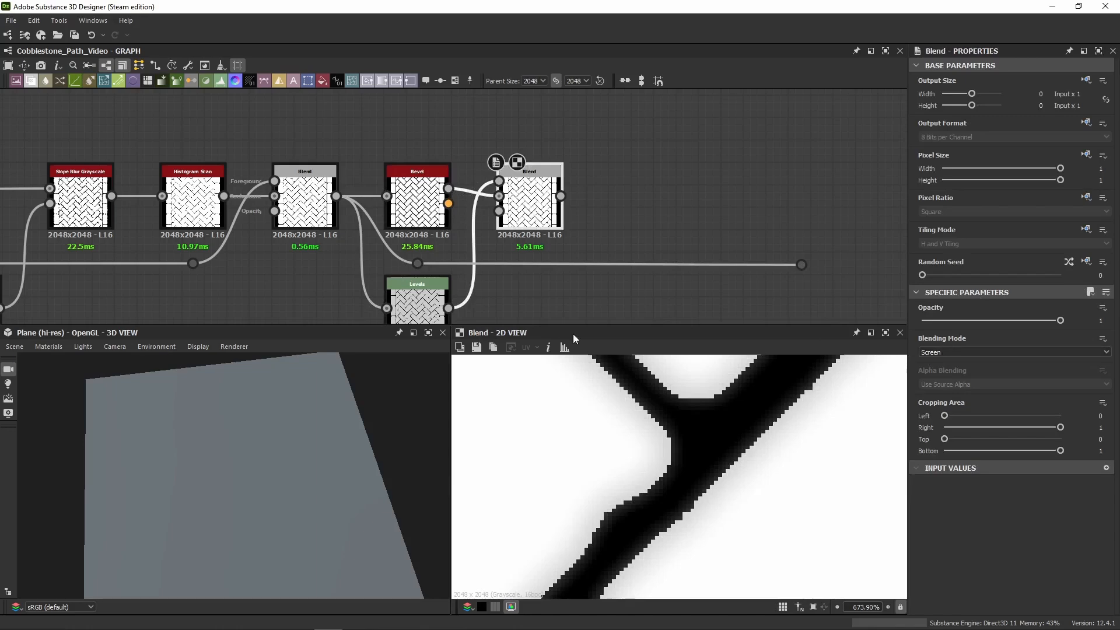
middle_drag(561, 276, 562, 232)
Step: Show the Levels node's numeric parameters and examine the Screen Blend's brick edges at close and wide zoom
double_click(415, 278)
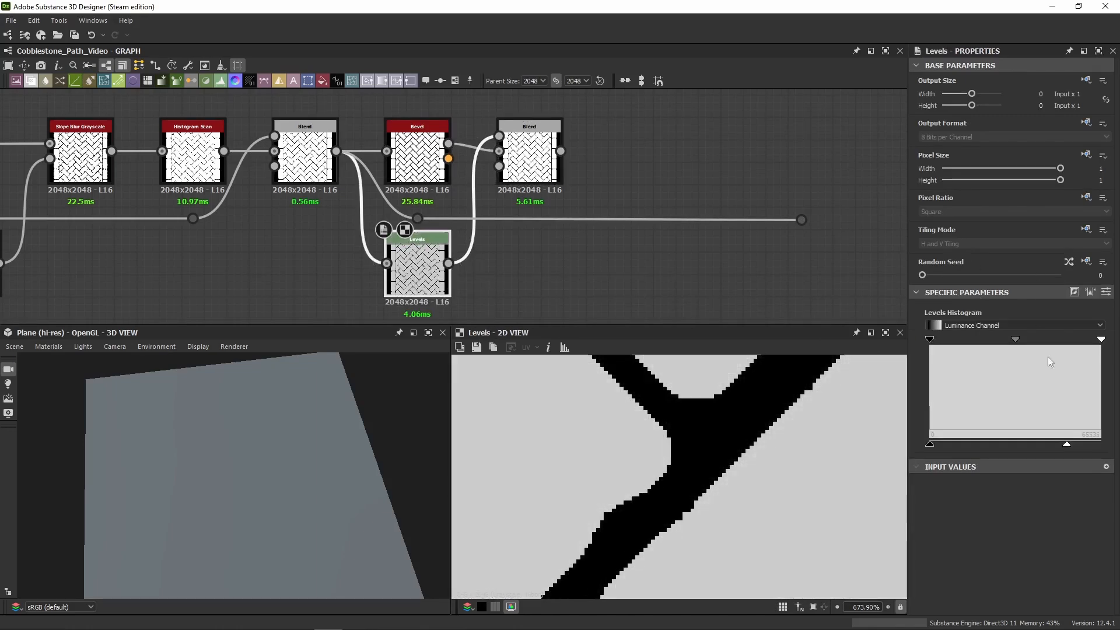
click(1105, 291)
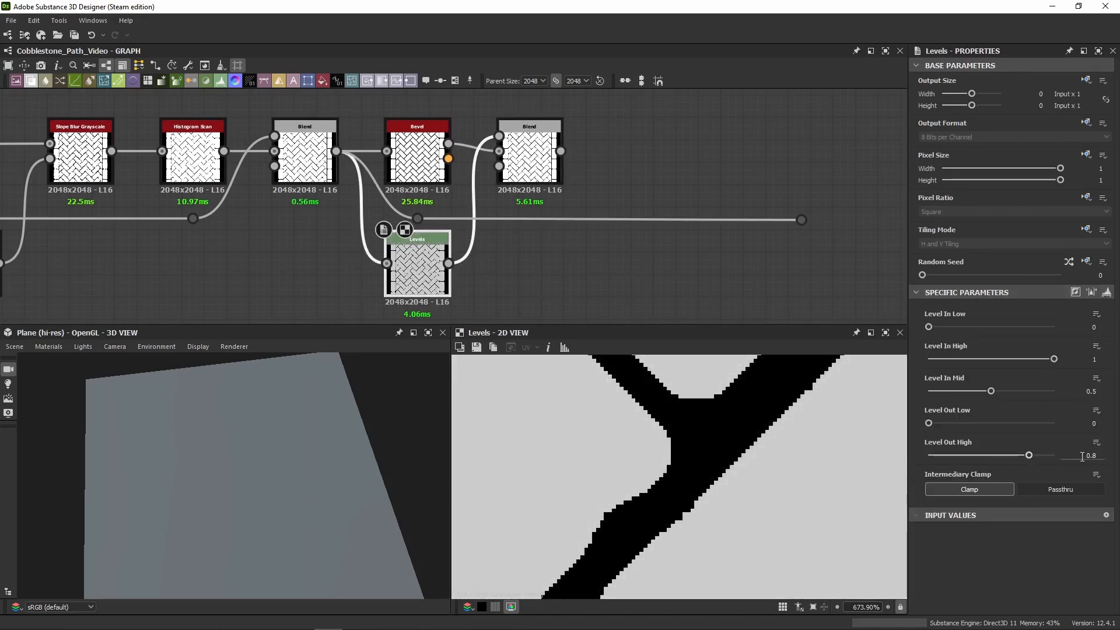
double_click(528, 140)
scroll(649, 449, up, 5)
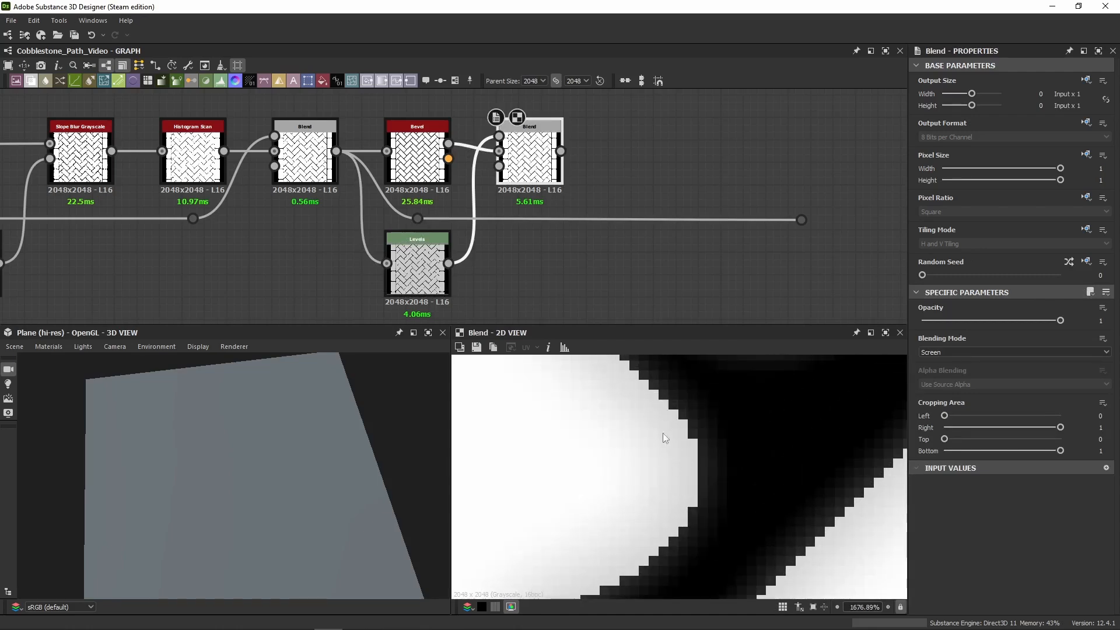
scroll(649, 411, down, 10)
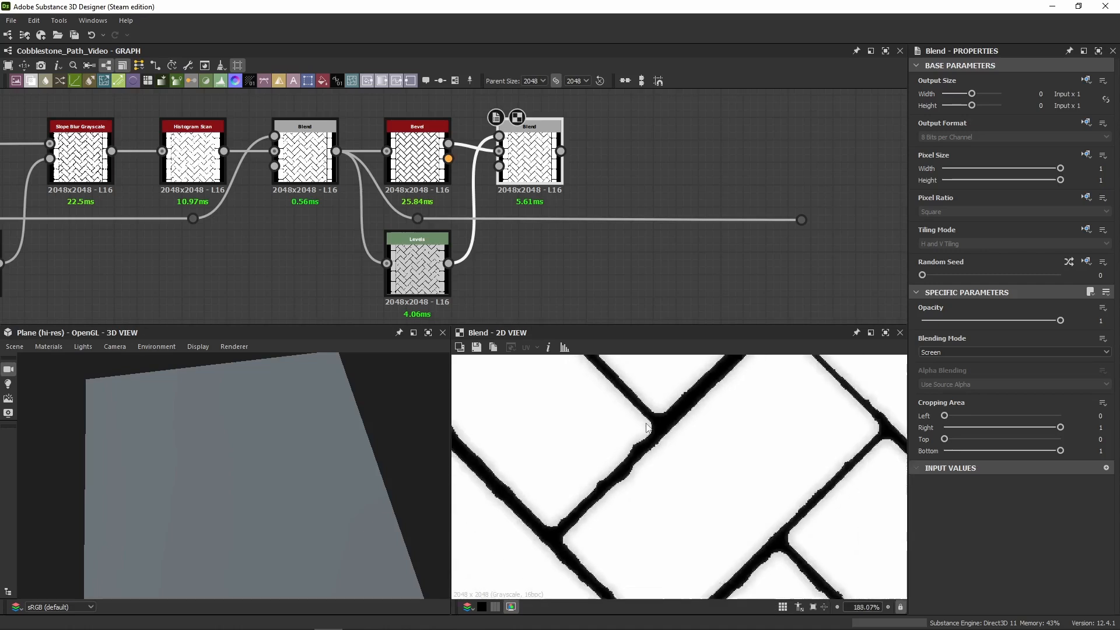
scroll(648, 425, up, 5)
Step: Add a Blur HQ Grayscale node with Intensity 0.25 and Quality 1 after the Screen Blend and connect the two
middle_drag(595, 172, 539, 215)
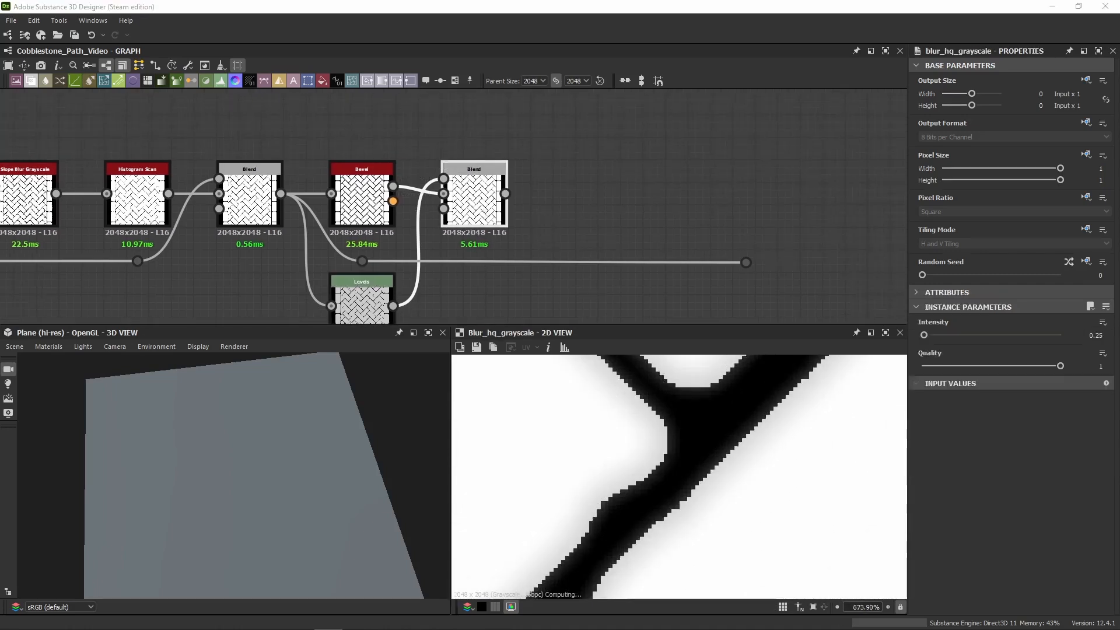
click(583, 184)
key(ctrl+v)
drag(470, 214, 597, 206)
drag(505, 193, 556, 194)
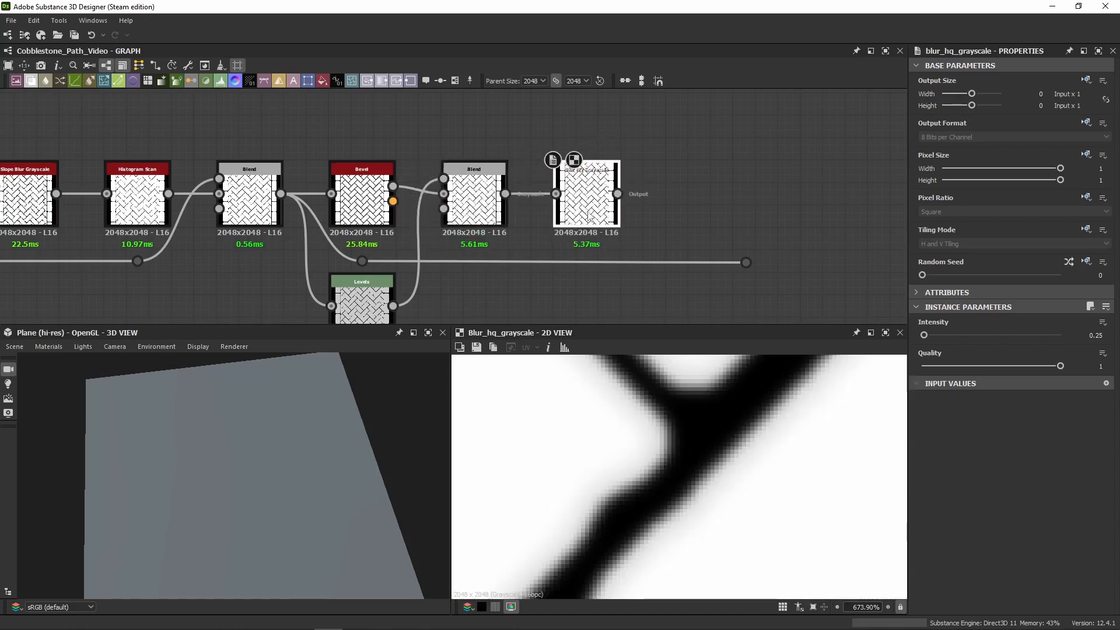
Step: Compare the Blur HQ Grayscale output with the Screen Blend's pixelated brick edges
scroll(653, 415, up, 3)
double_click(474, 201)
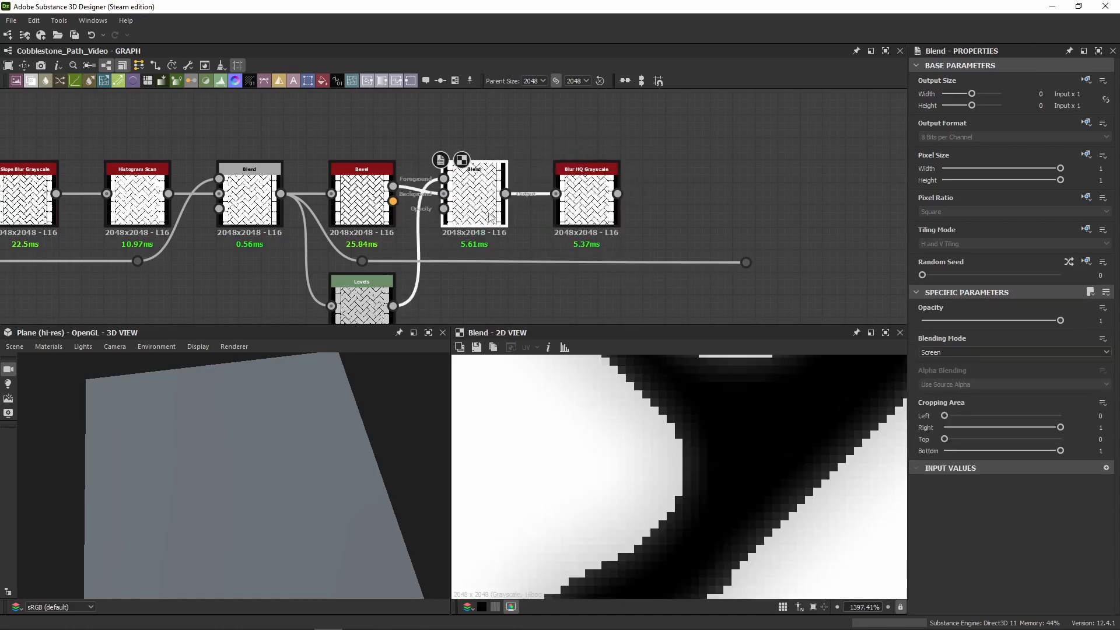
double_click(586, 201)
scroll(661, 417, down, 7)
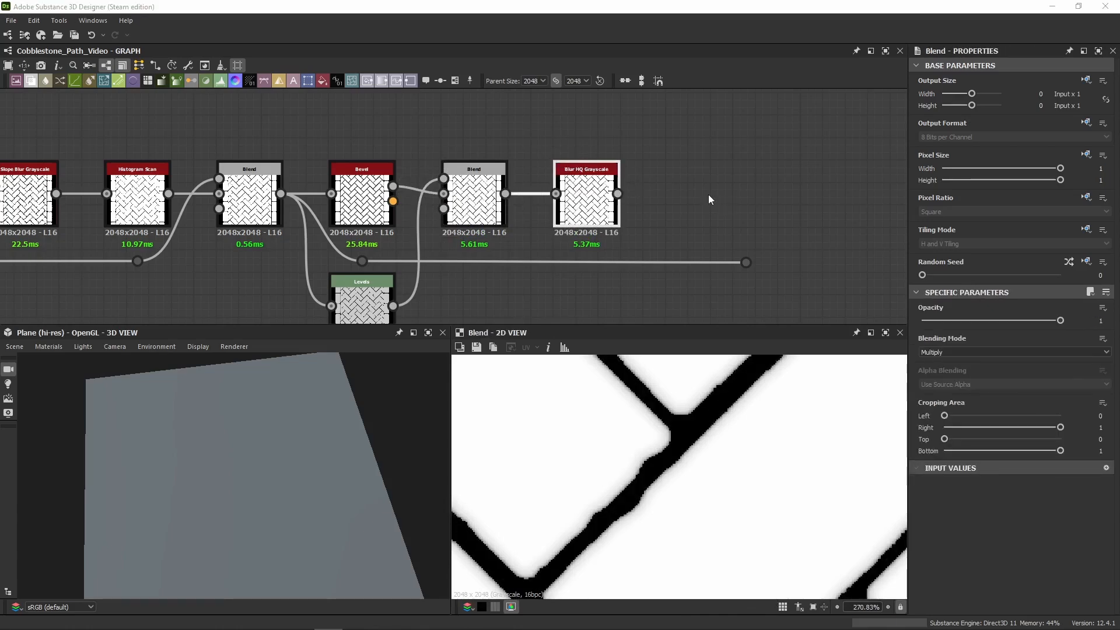
Step: Paste a Multiply Blend node after the Blur HQ Grayscale and connect the blur output to its Background input
click(708, 195)
key(ctrl+v)
drag(447, 232, 694, 223)
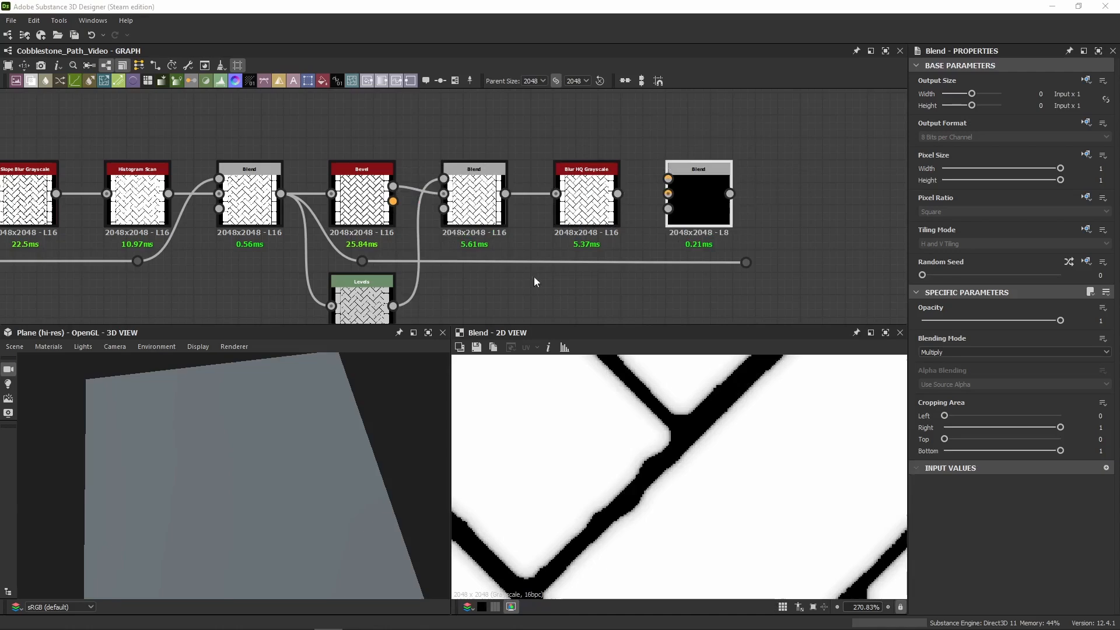
double_click(701, 200)
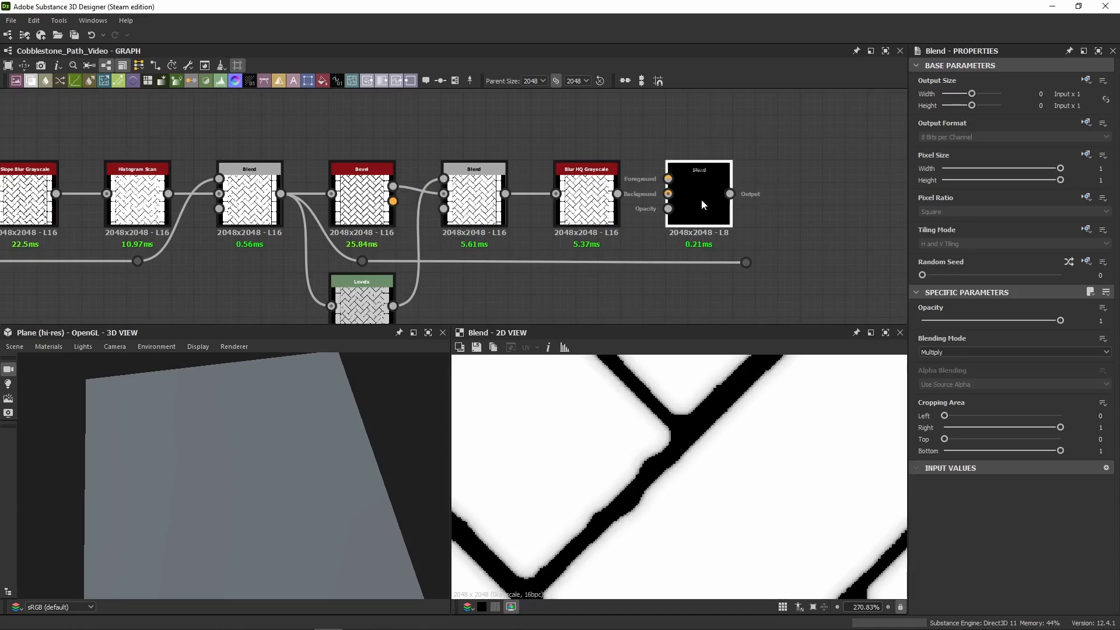
drag(617, 194, 667, 194)
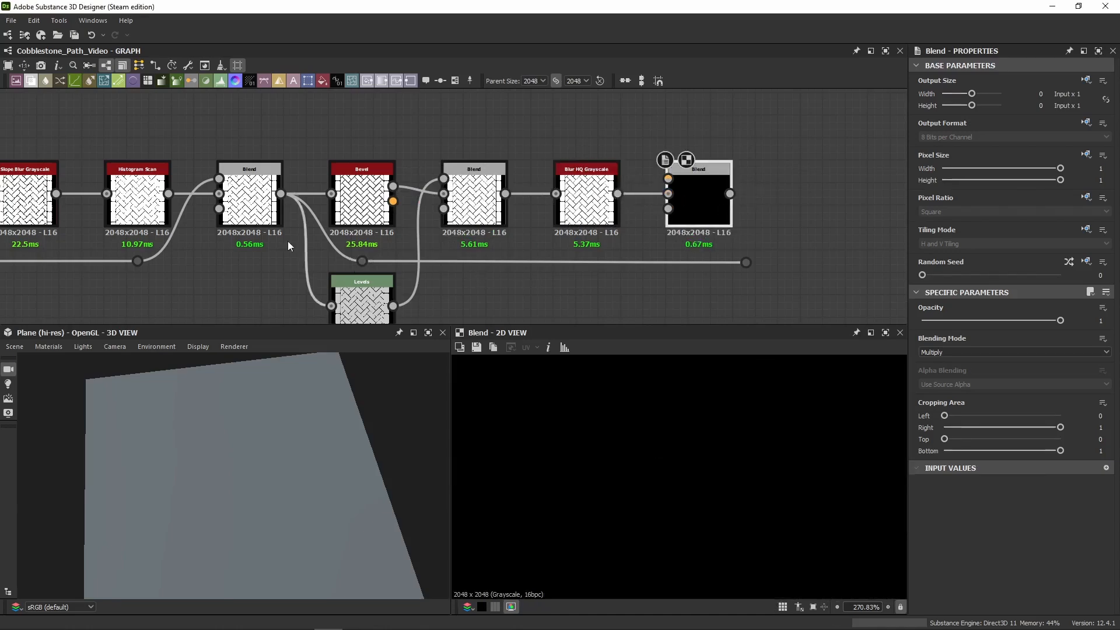
Step: Add a dot node on the sharp brick mask line and connect it to the new Multiply Blend's Foreground input
double_click(245, 199)
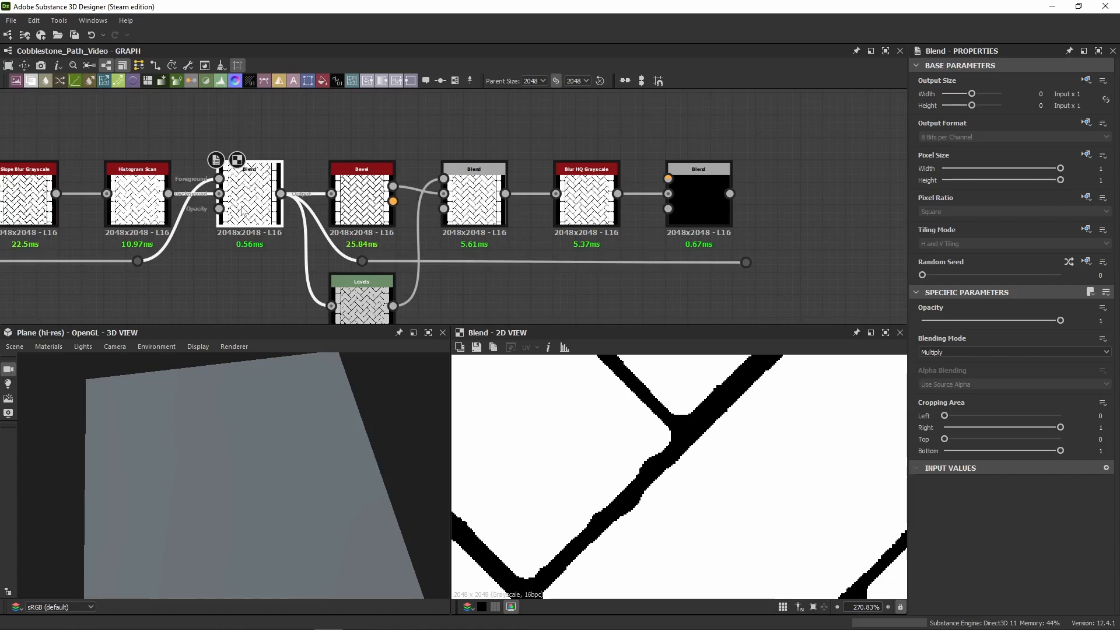
scroll(671, 460, up, 5)
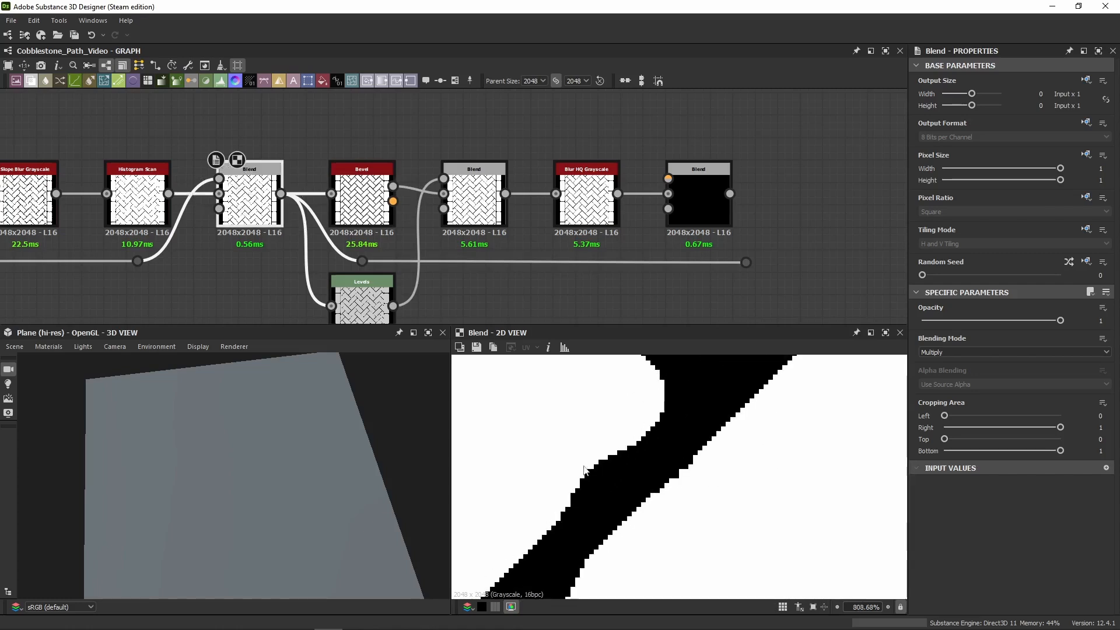
alt+click(581, 260)
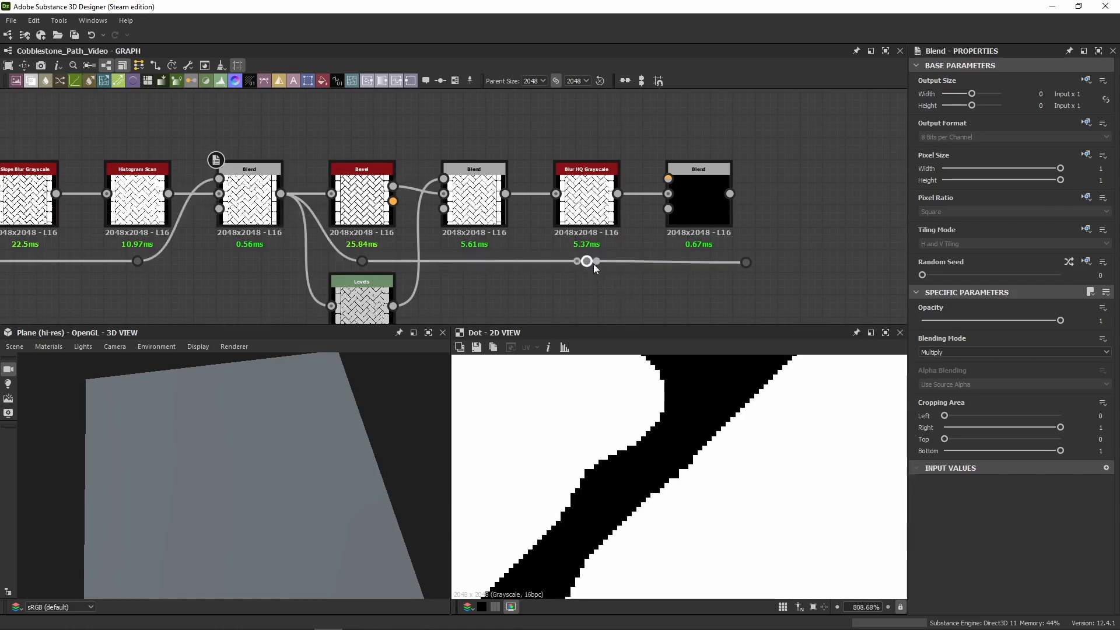
drag(596, 261, 669, 178)
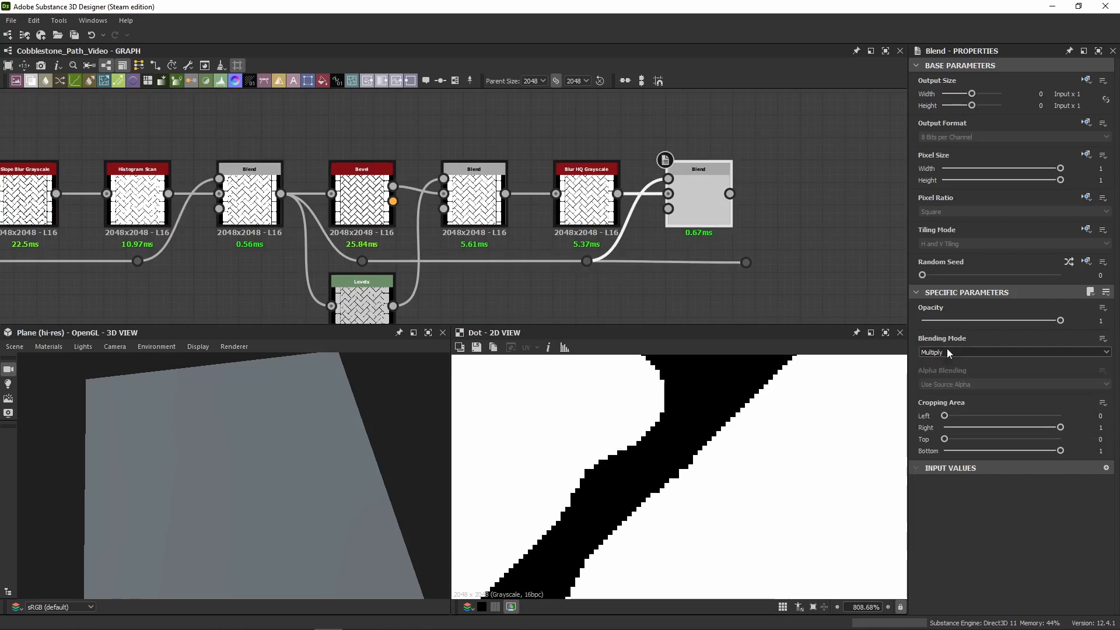
Step: Compare the brick edges in the Blur HQ Grayscale, the original mask Blend and the new Multiply Blend outputs at close zoom
double_click(567, 202)
scroll(650, 430, down, 3)
scroll(652, 434, up, 4)
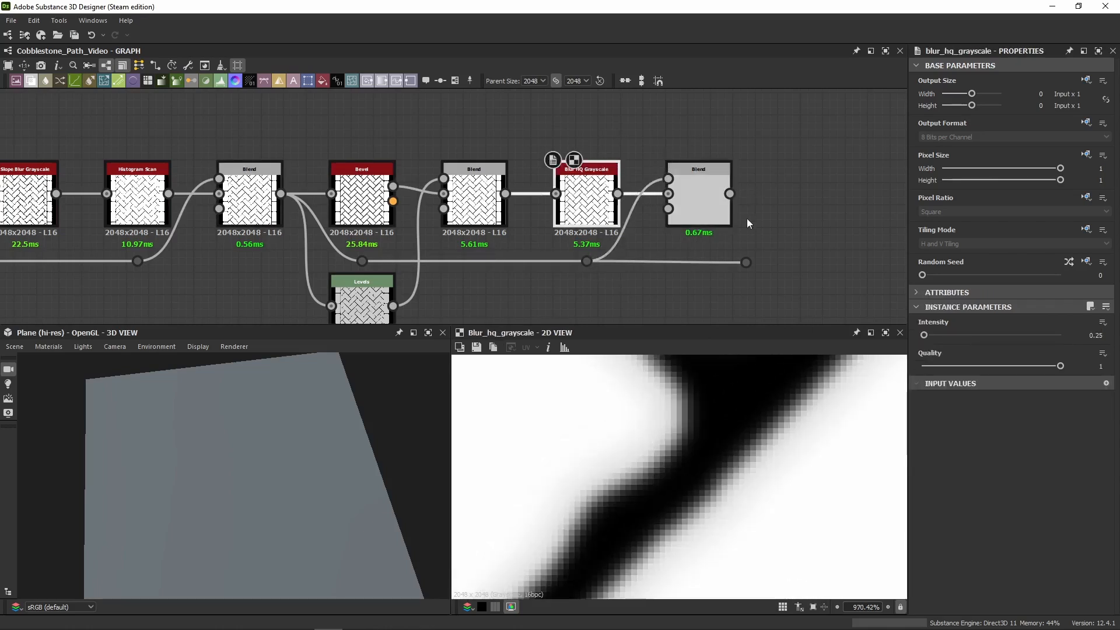
double_click(711, 207)
scroll(692, 401, up, 4)
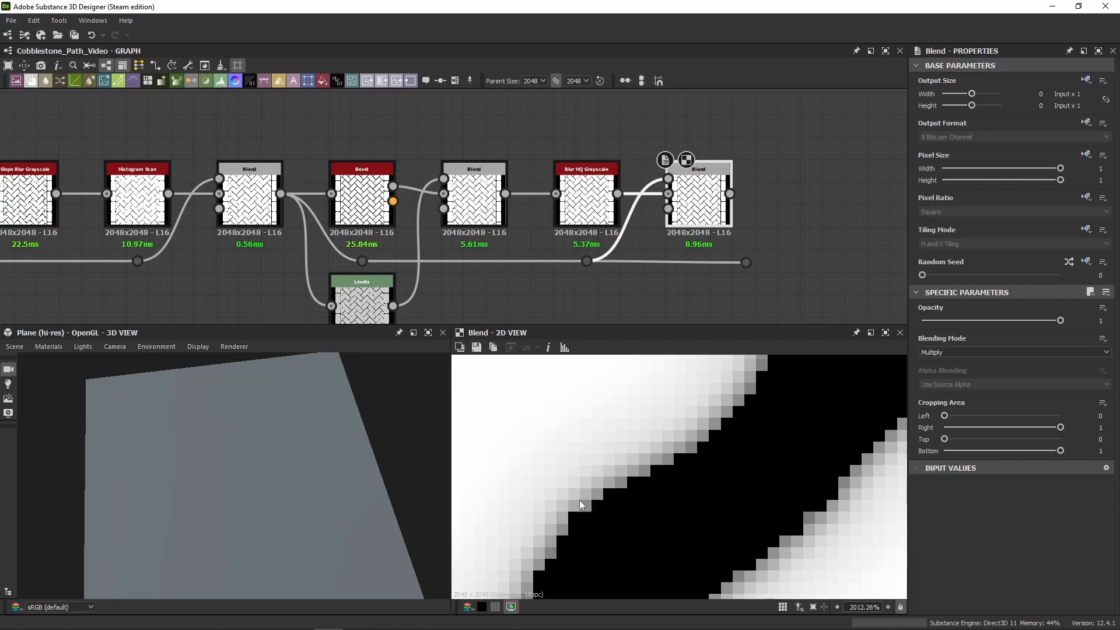
double_click(263, 210)
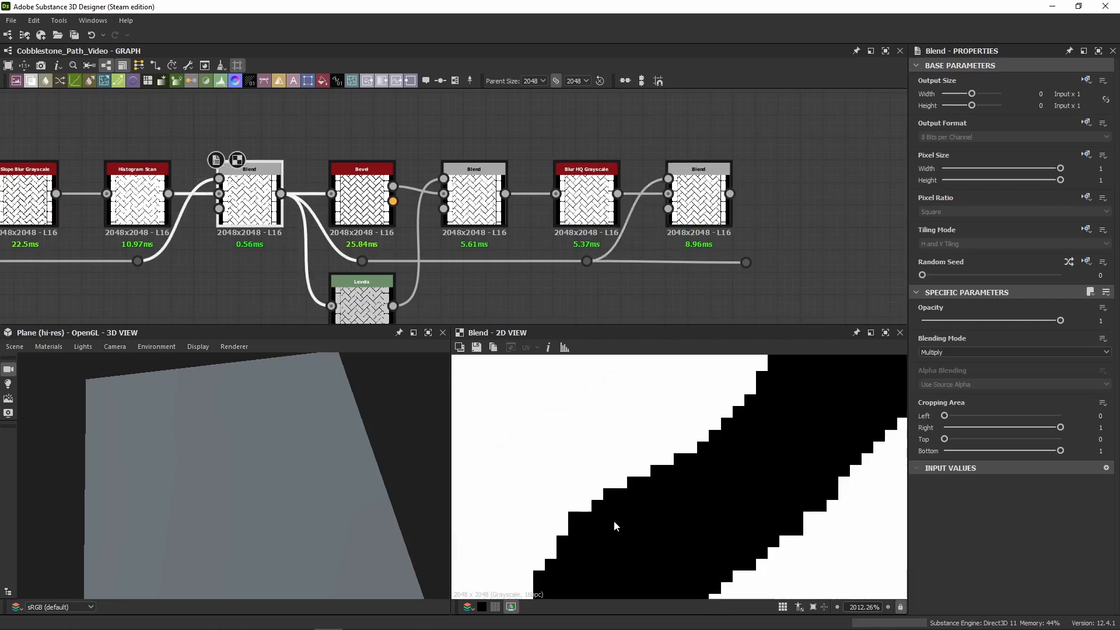
double_click(672, 170)
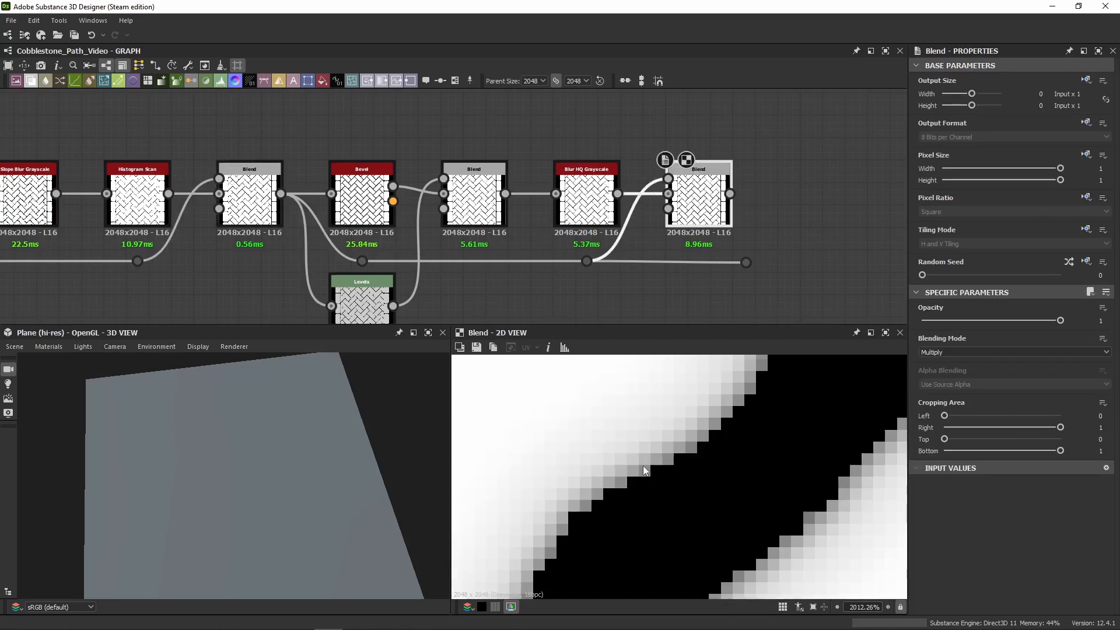
click(577, 205)
double_click(577, 206)
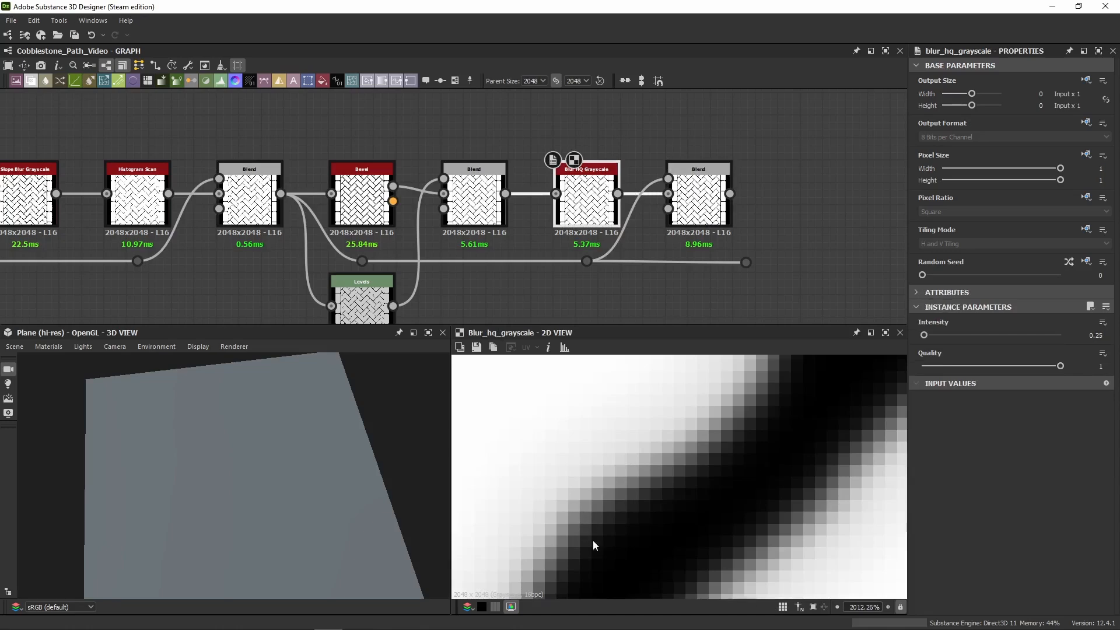
scroll(557, 488, down, 4)
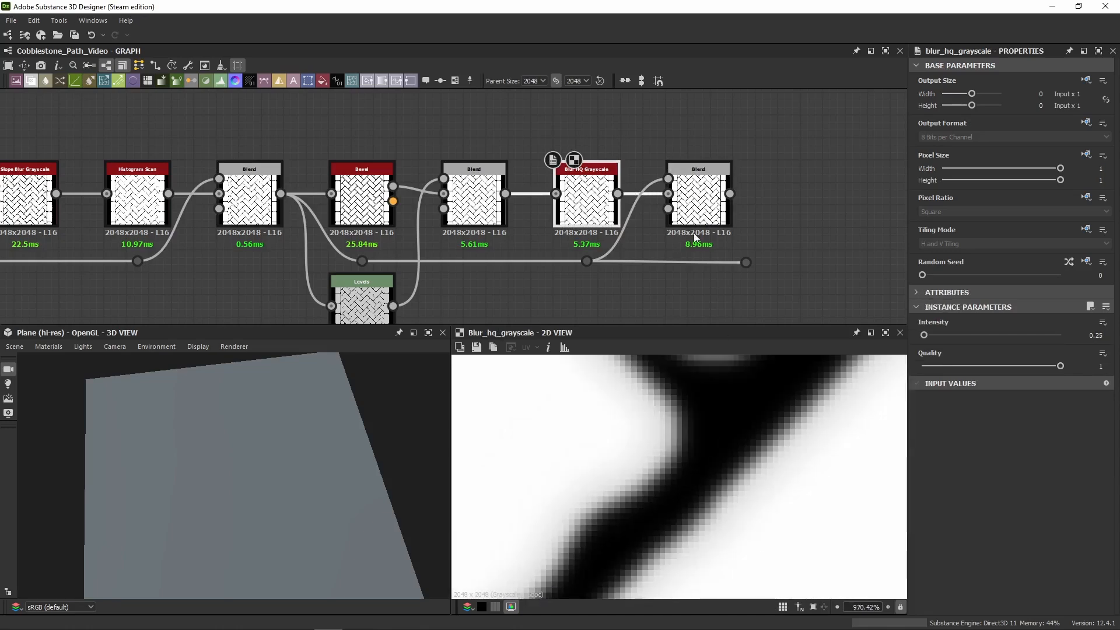
double_click(697, 225)
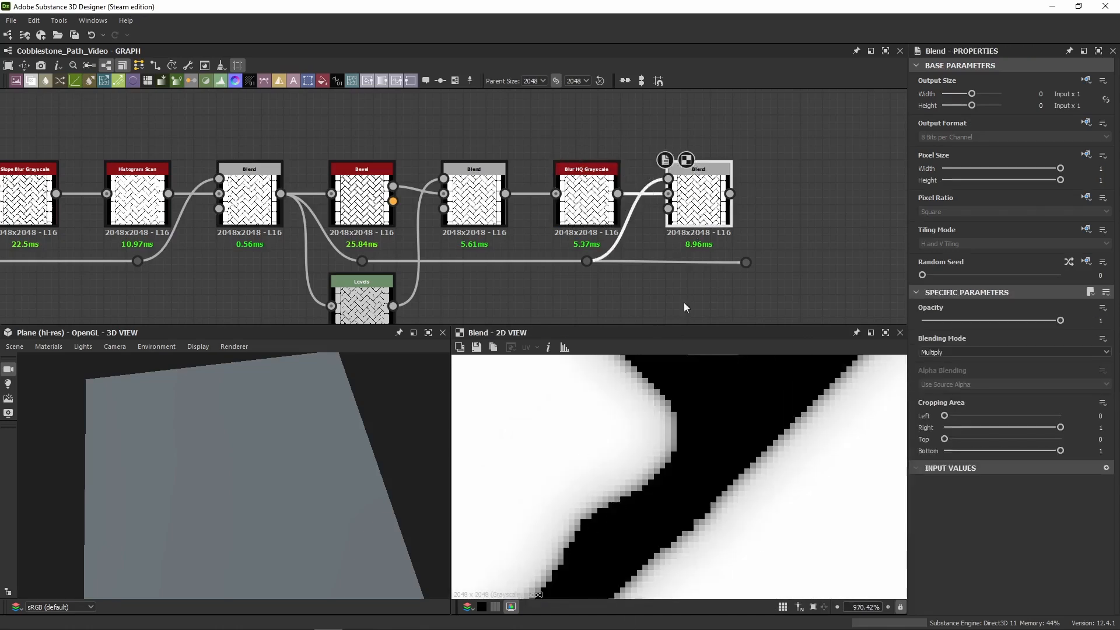
Step: Connect the Multiply Blend output to the Levels node that feeds the Normal, Height and Ambient Occlusion outputs
scroll(684, 302, down, 4)
middle_drag(722, 286, 401, 226)
drag(372, 203, 821, 236)
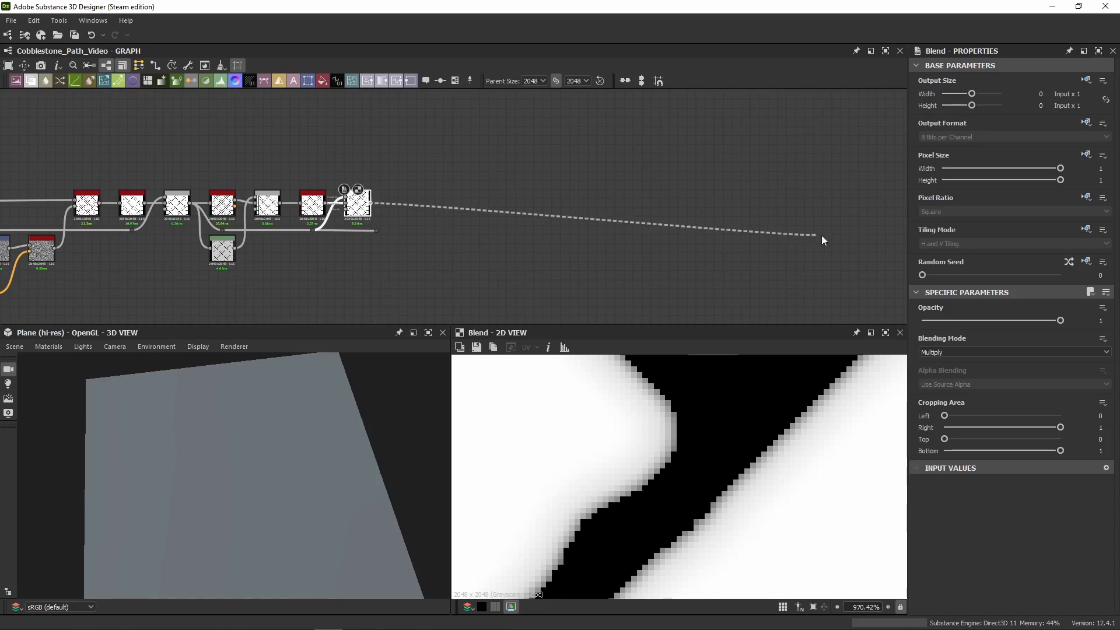
scroll(821, 235, down, 8)
middle_drag(847, 233, 354, 233)
middle_drag(513, 232, 419, 219)
scroll(326, 216, up, 8)
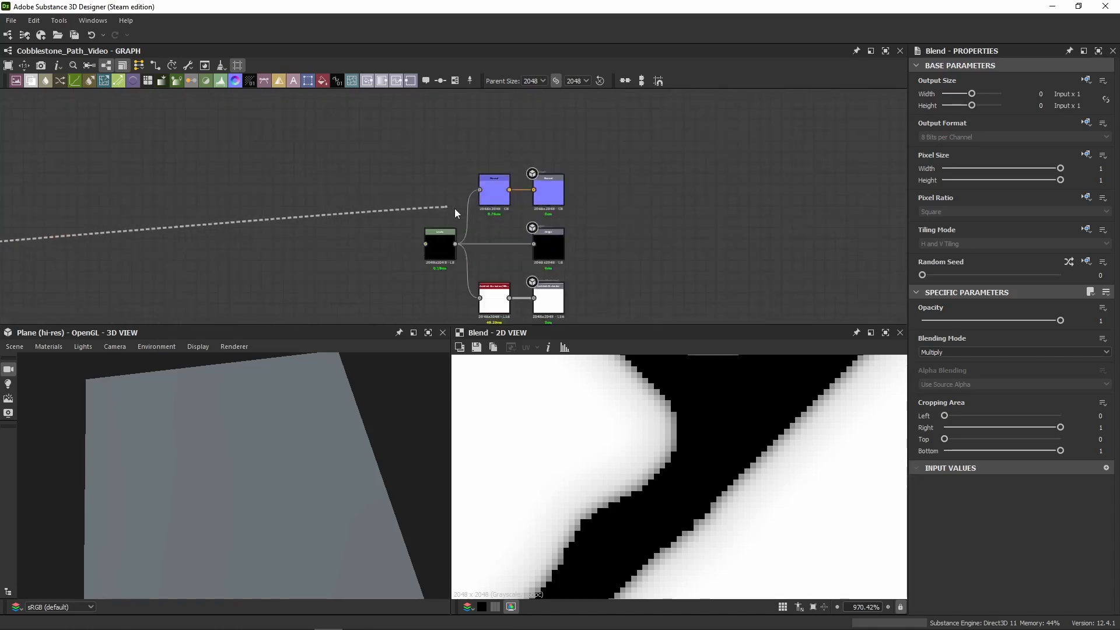
scroll(454, 208, up, 3)
drag(453, 209, 429, 261)
scroll(302, 446, up, 5)
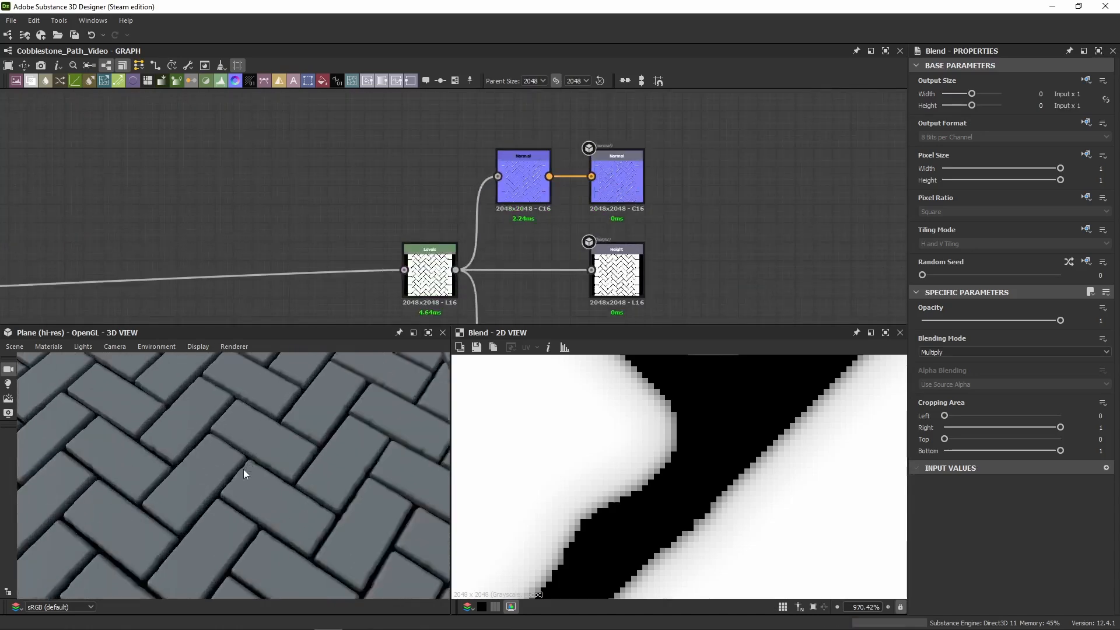
Step: Set the Ambient Occlusion (HBAO) node's Height Depth to 0.01
drag(243, 469, 256, 495)
scroll(503, 275, down, 2)
middle_drag(504, 274, 488, 149)
click(500, 213)
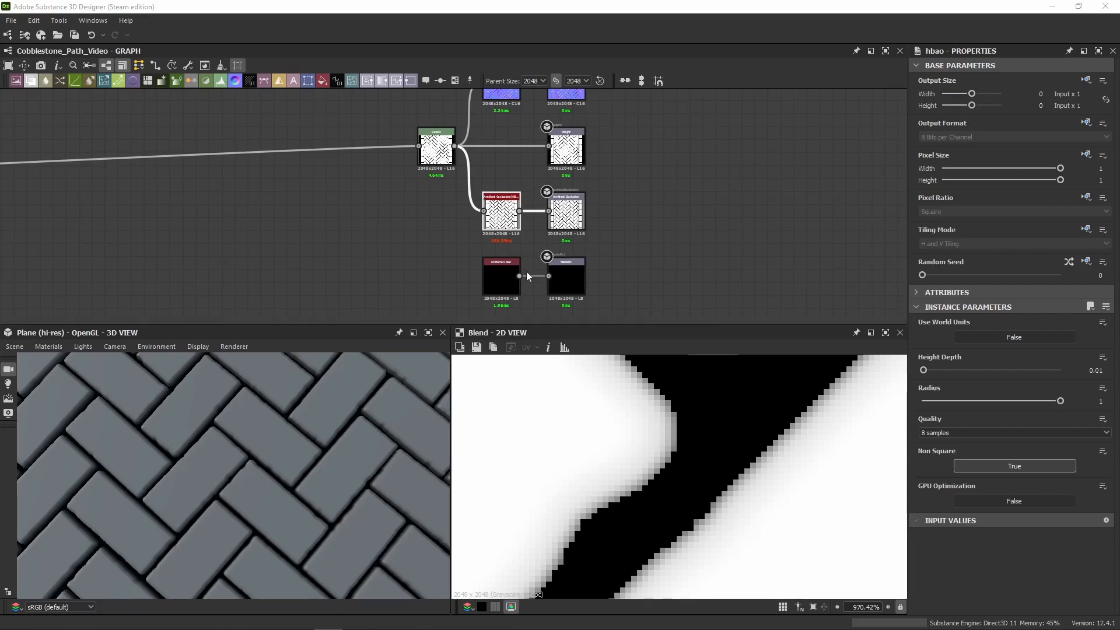
click(511, 213)
scroll(511, 213, up, 1)
scroll(505, 211, up, 4)
double_click(504, 211)
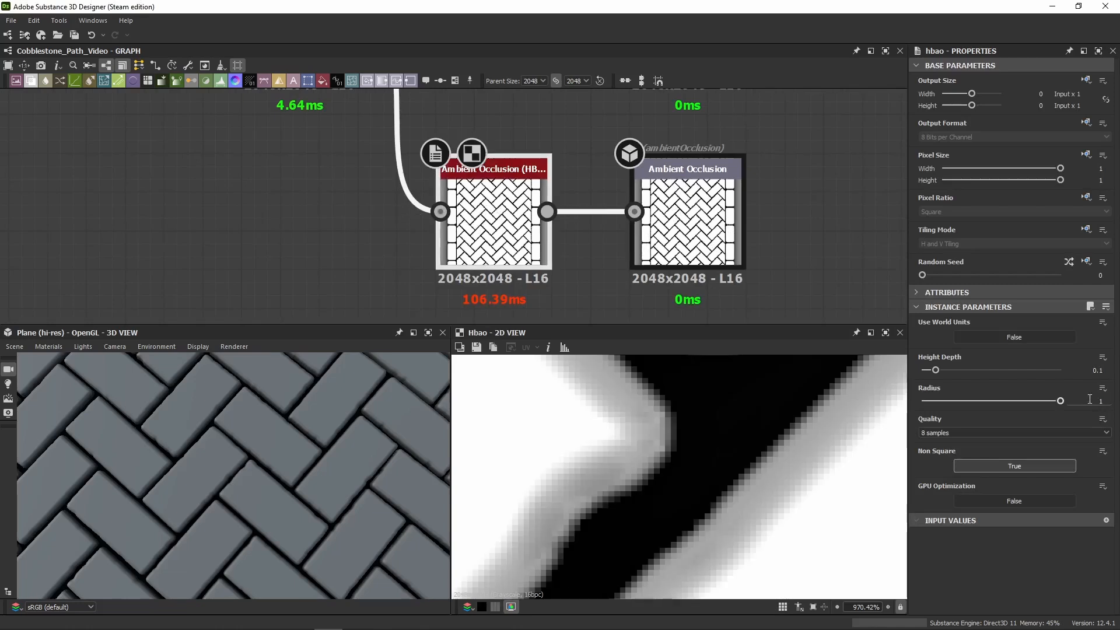
drag(1089, 370, 1118, 373)
key(BackSpace)
key(Return)
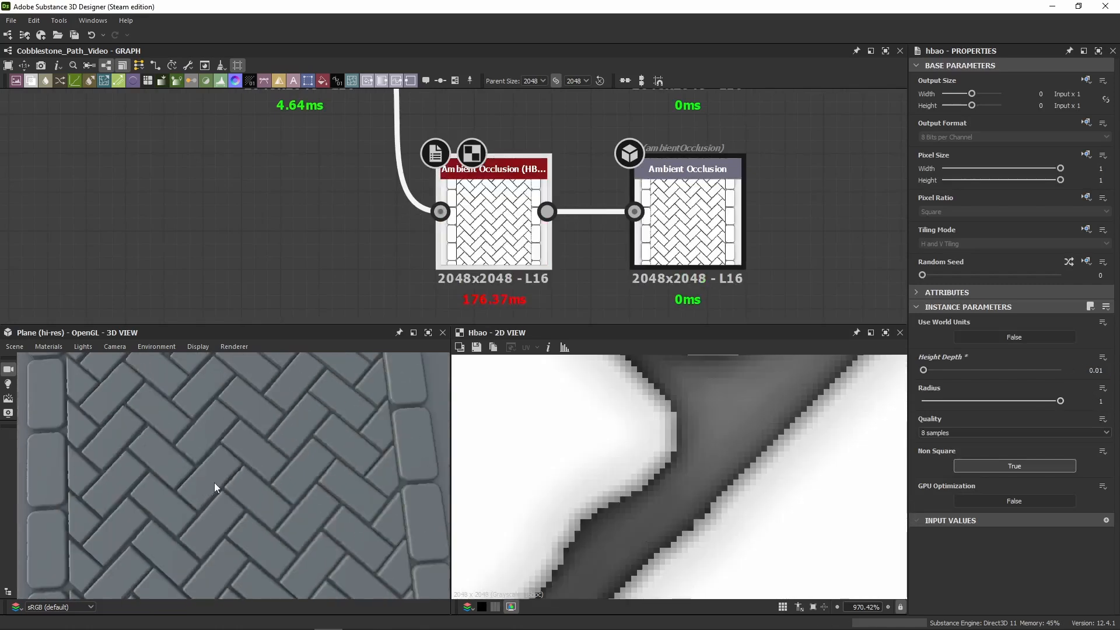
Step: Open the 3D view material's properties and set its Height Scale to 5
click(52, 347)
mouse_move(64, 360)
click(127, 358)
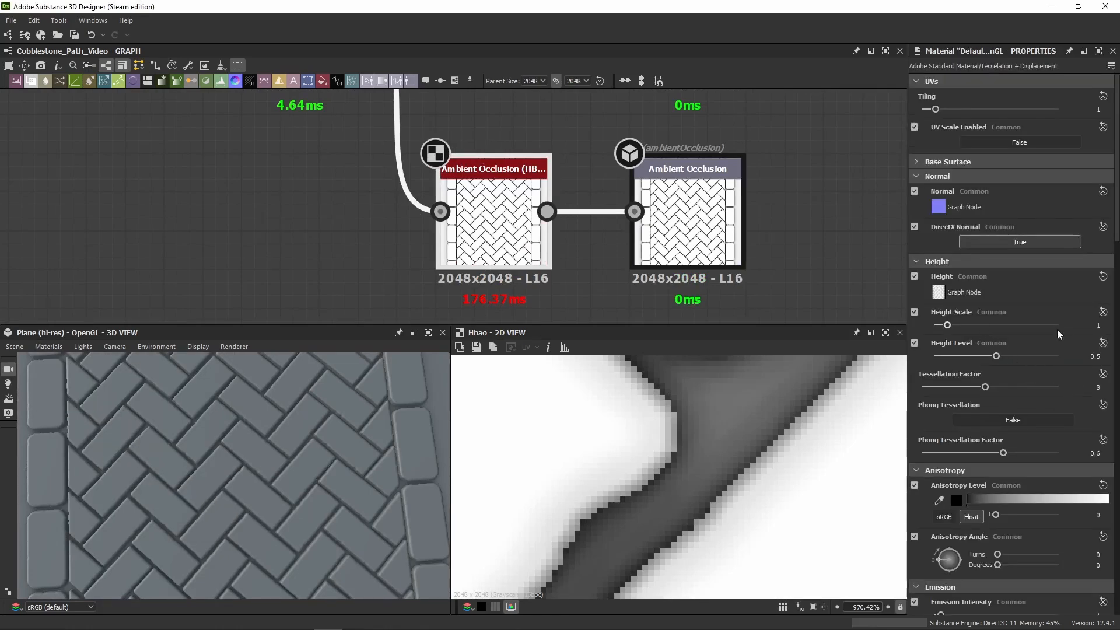
click(1098, 325)
text(5)
key(Return)
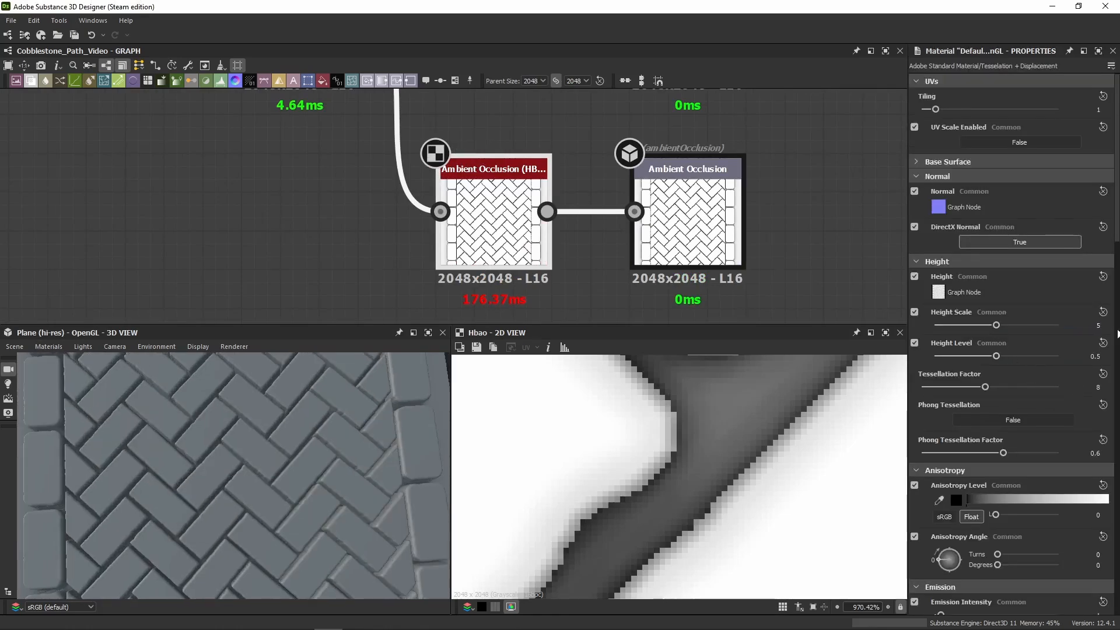
Step: Examine the displaced bricks in the 3D view from the side, from above and close up along the worn edges
drag(222, 526, 213, 482)
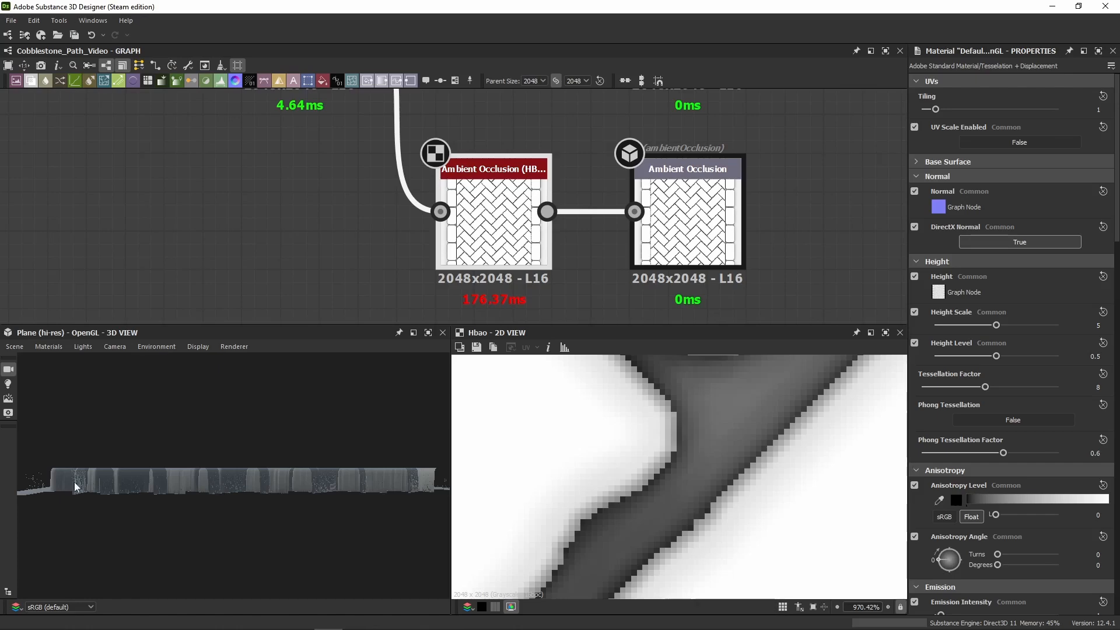
drag(139, 481, 122, 333)
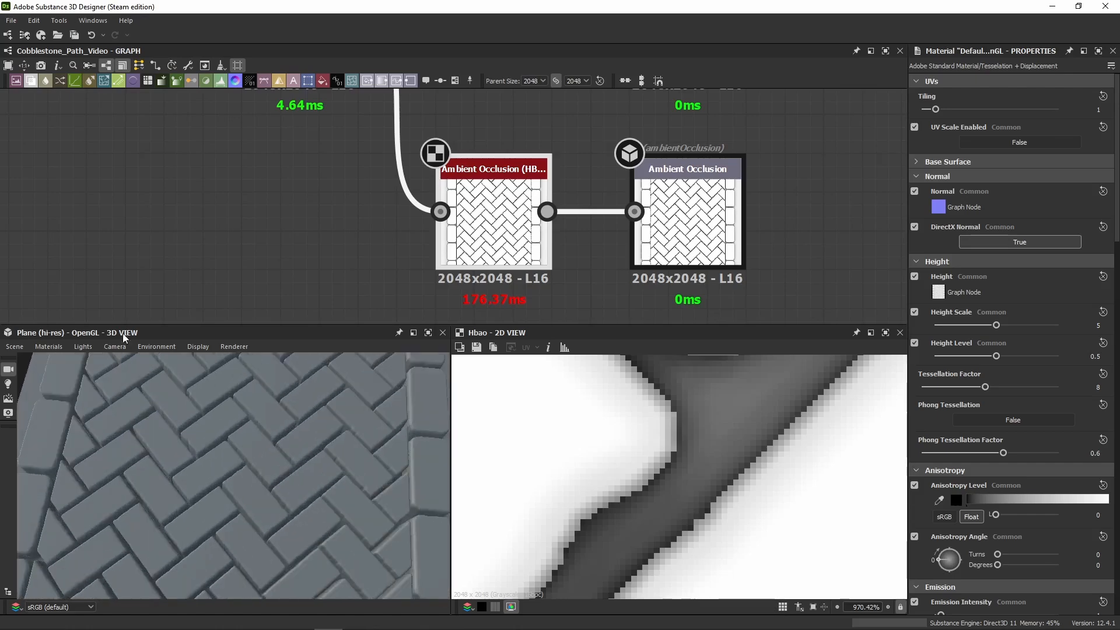
click(115, 346)
click(222, 447)
scroll(236, 455, up, 5)
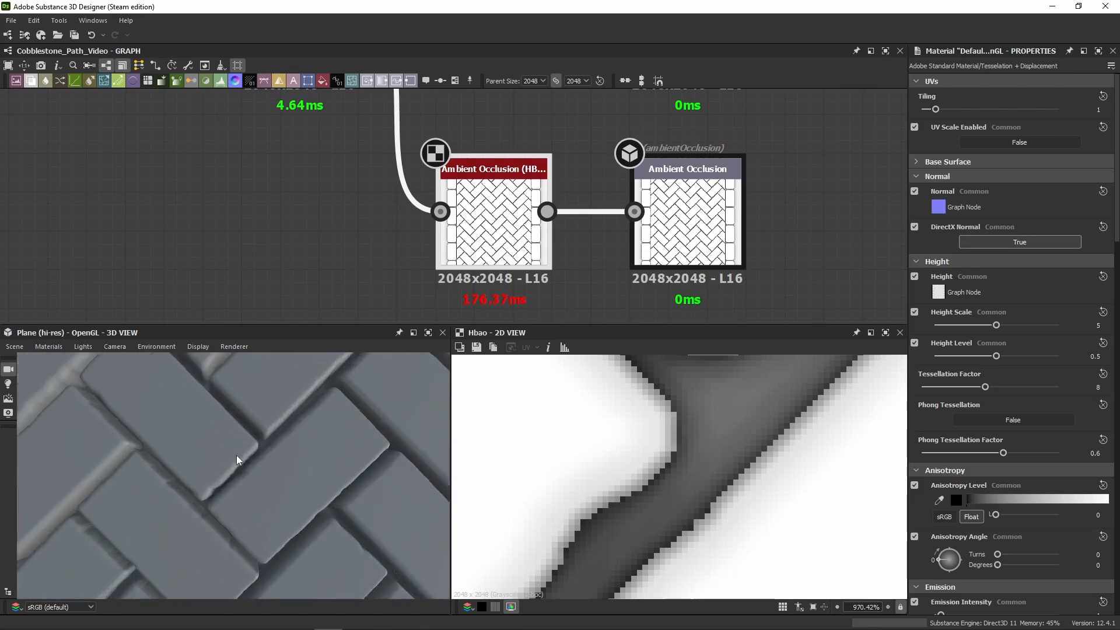
scroll(236, 455, up, 5)
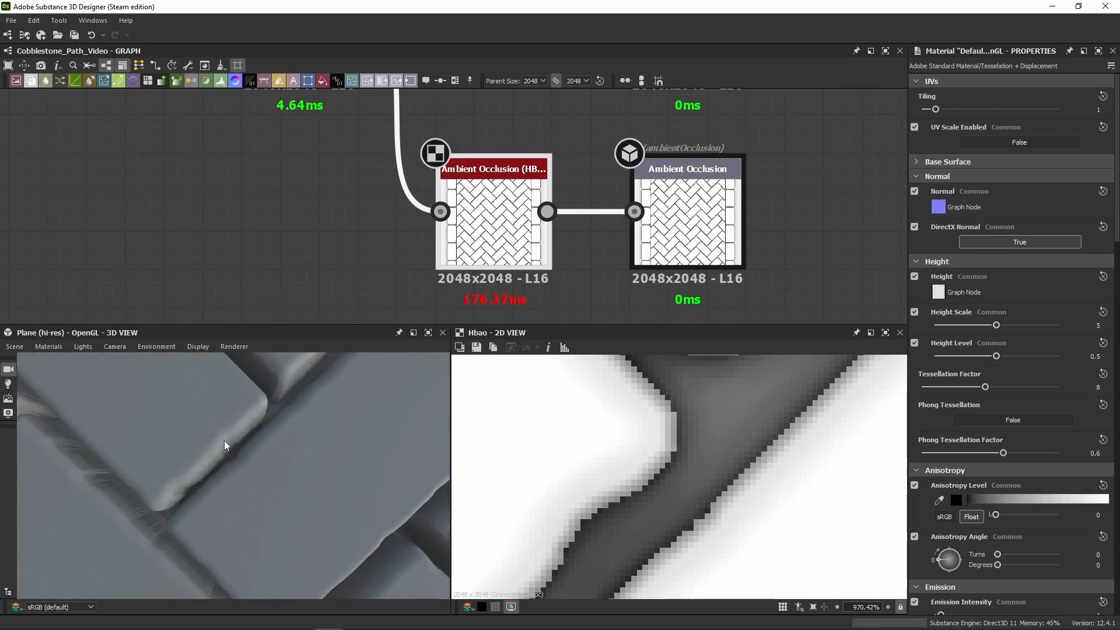
drag(235, 446, 180, 446)
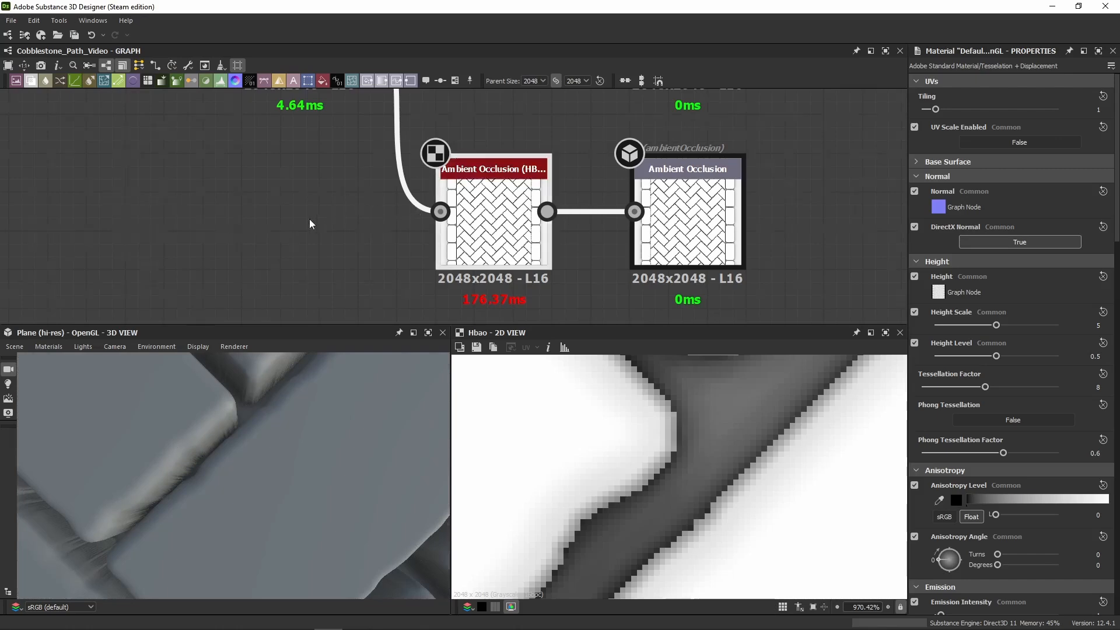
Step: Duplicate the existing Flood Fill node and place the copy just below and beyond the final Multiply Blend
scroll(309, 219, down, 10)
middle_drag(268, 218, 567, 227)
scroll(543, 231, up, 4)
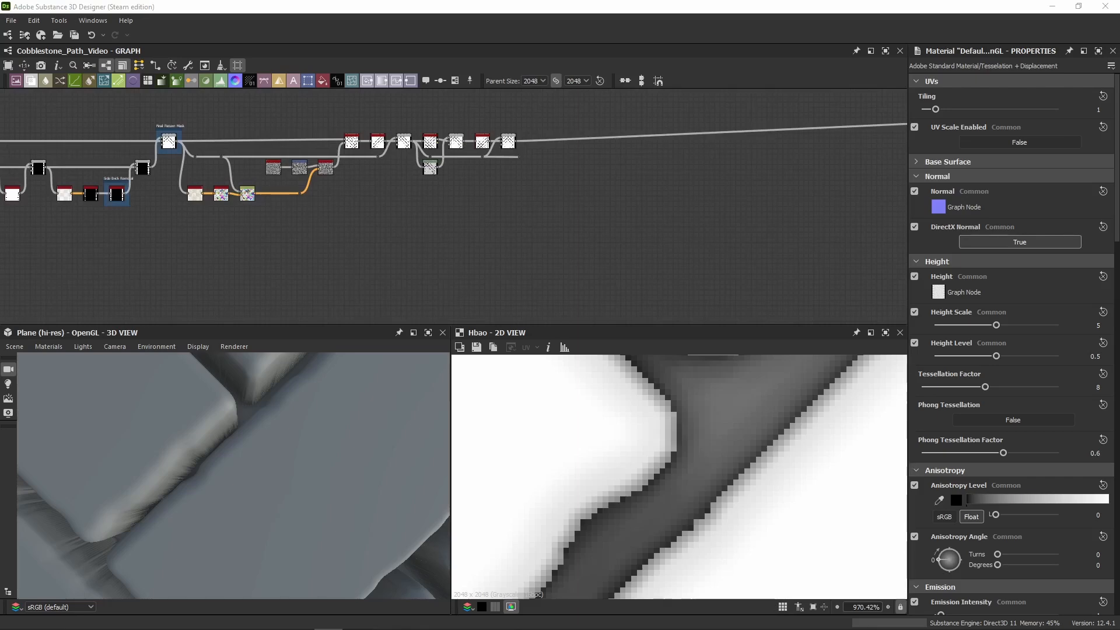
scroll(530, 151, up, 1)
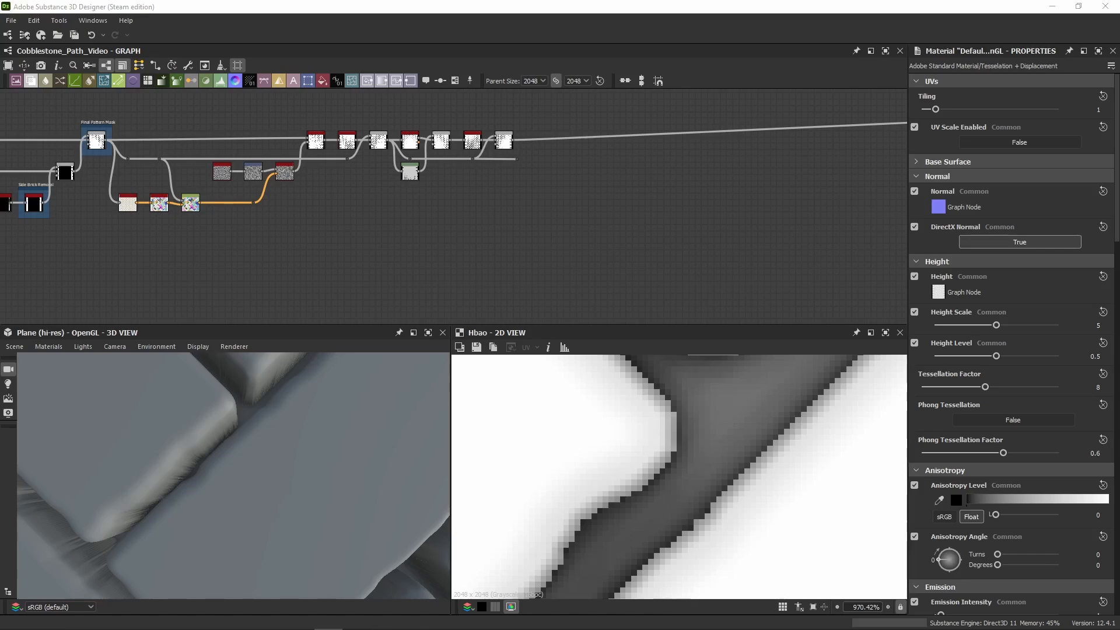
click(158, 203)
scroll(555, 172, up, 5)
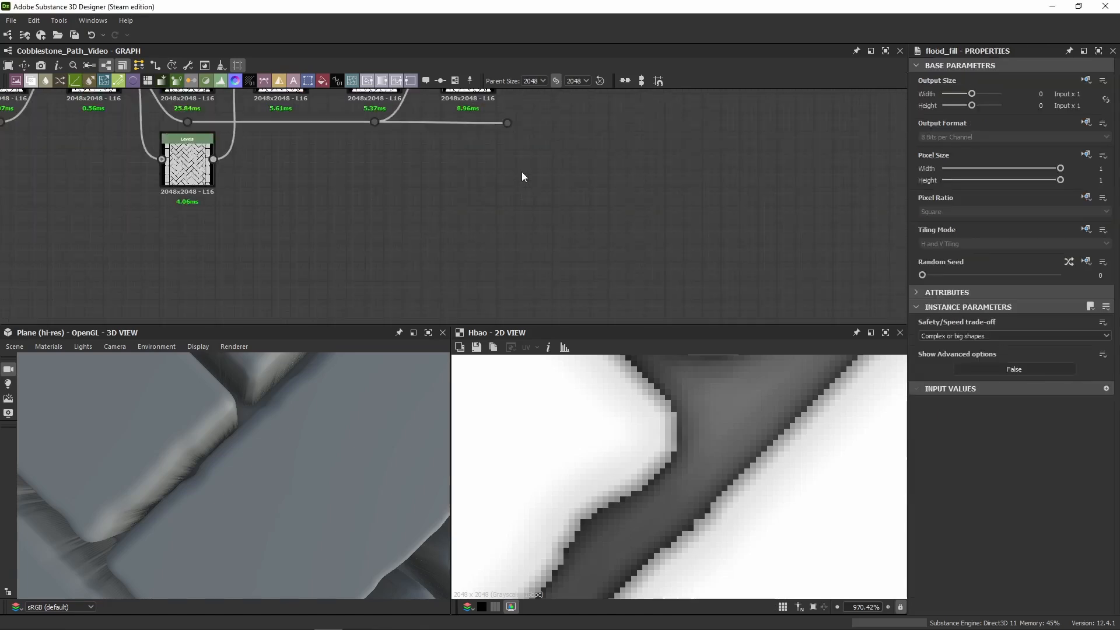
drag(461, 192, 565, 275)
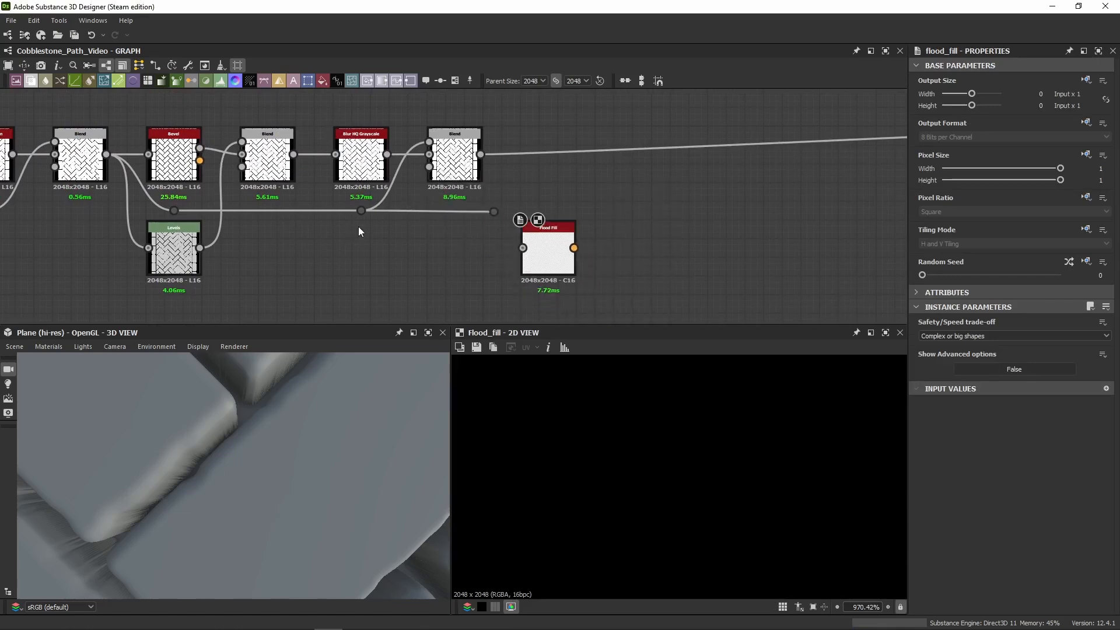
Step: Connect the brick mask line's dot to the new Flood Fill input and extend the line to another dot well past it
drag(500, 215, 467, 212)
drag(521, 252, 522, 247)
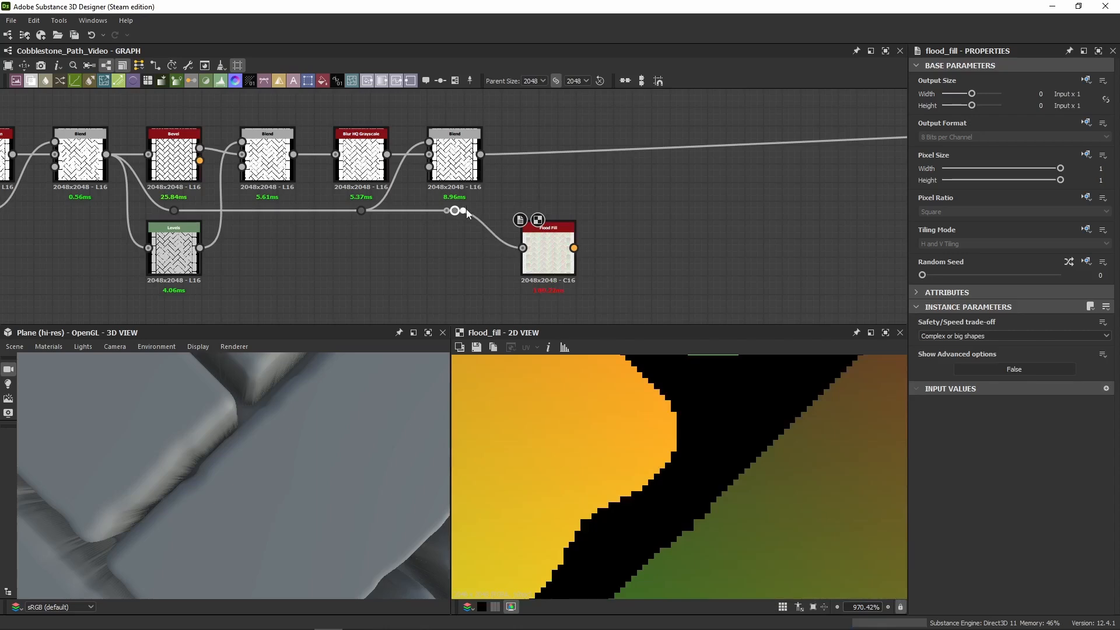
drag(466, 208, 898, 215)
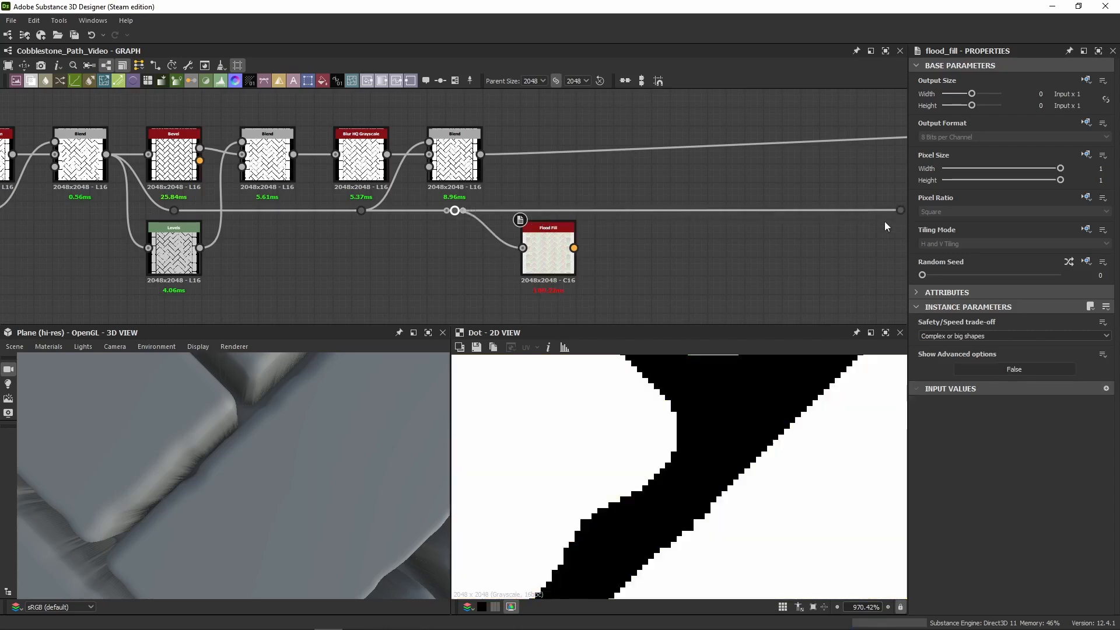
Step: Select the whole brick height node chain and shift it vertically so its final Blend lines up with the output nodes
scroll(690, 240, down, 1)
scroll(689, 240, down, 5)
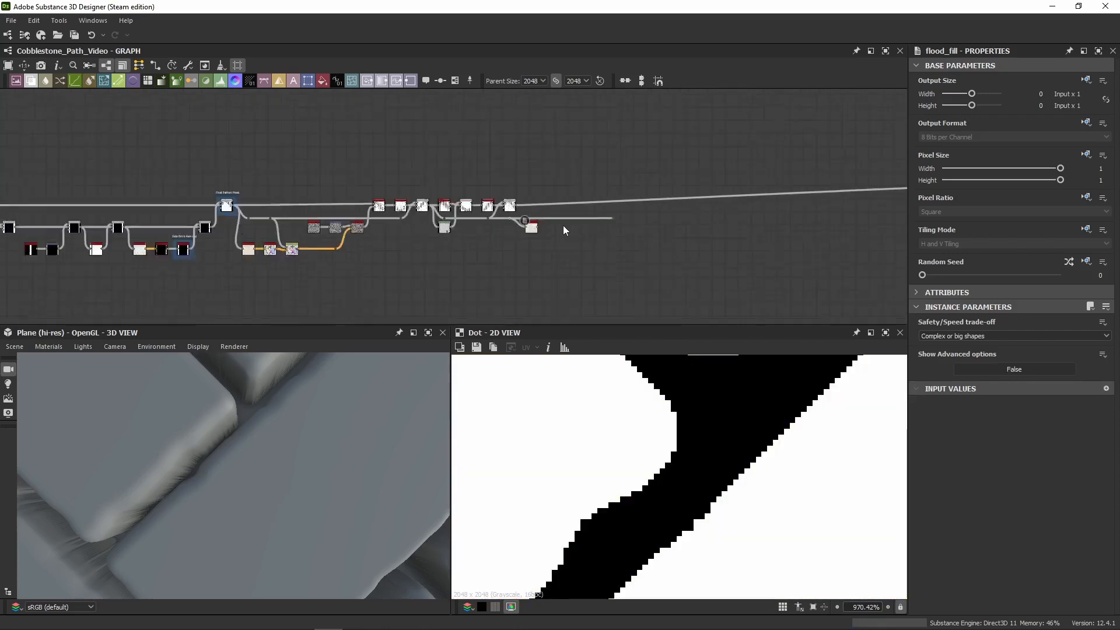
middle_drag(684, 217, 812, 201)
scroll(823, 183, down, 3)
drag(845, 155, 425, 261)
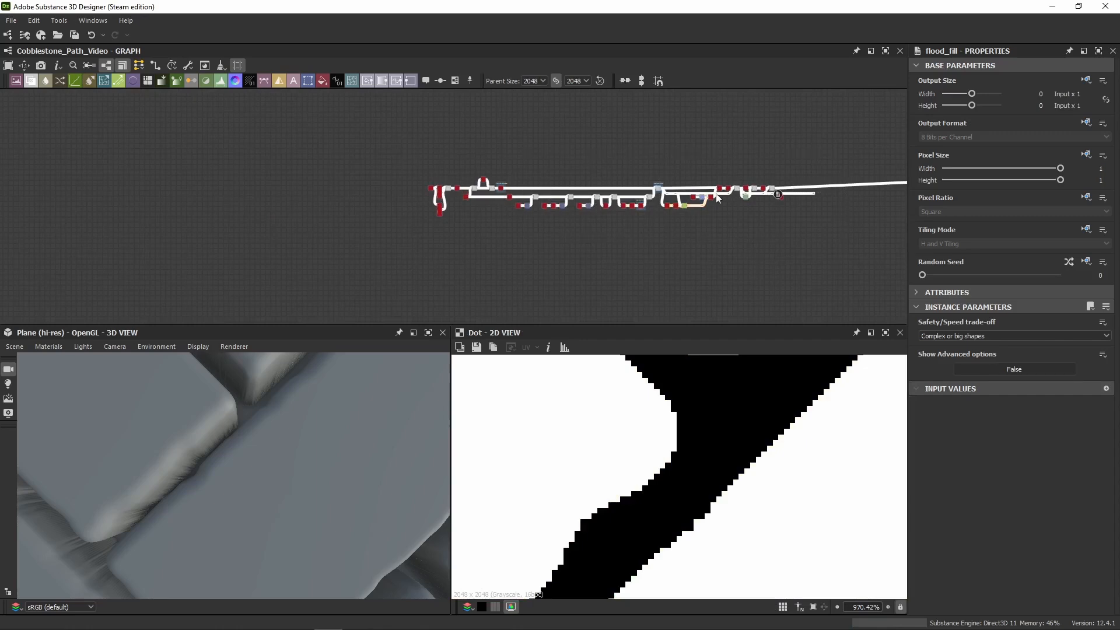
scroll(863, 180, up, 2)
scroll(820, 204, up, 3)
middle_drag(795, 209, 263, 217)
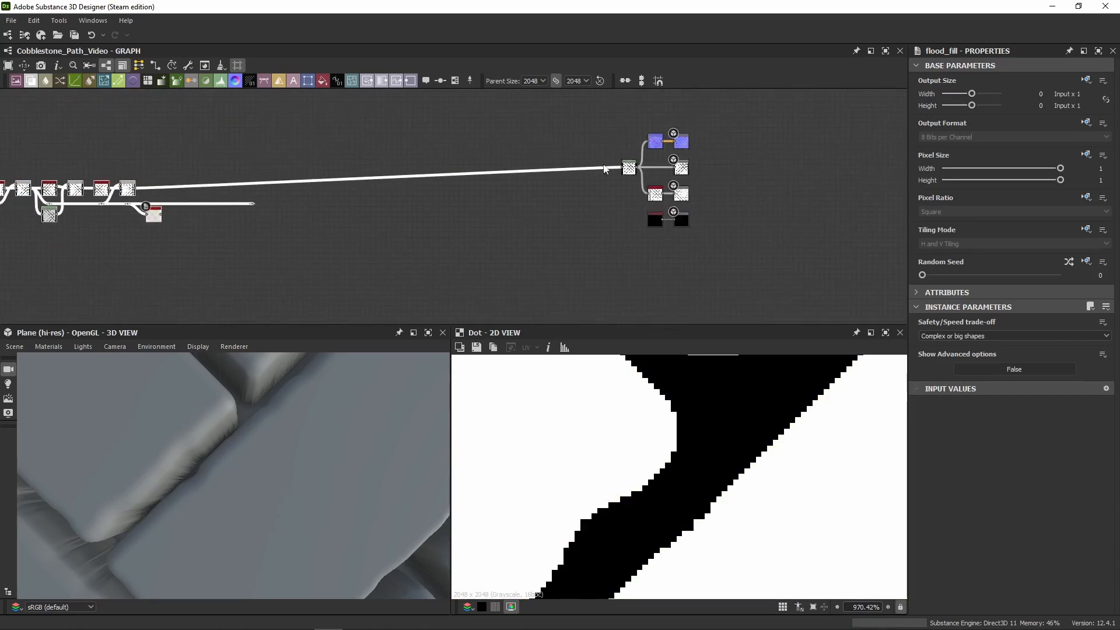
middle_drag(205, 162, 475, 183)
scroll(432, 190, up, 7)
middle_drag(299, 274, 299, 172)
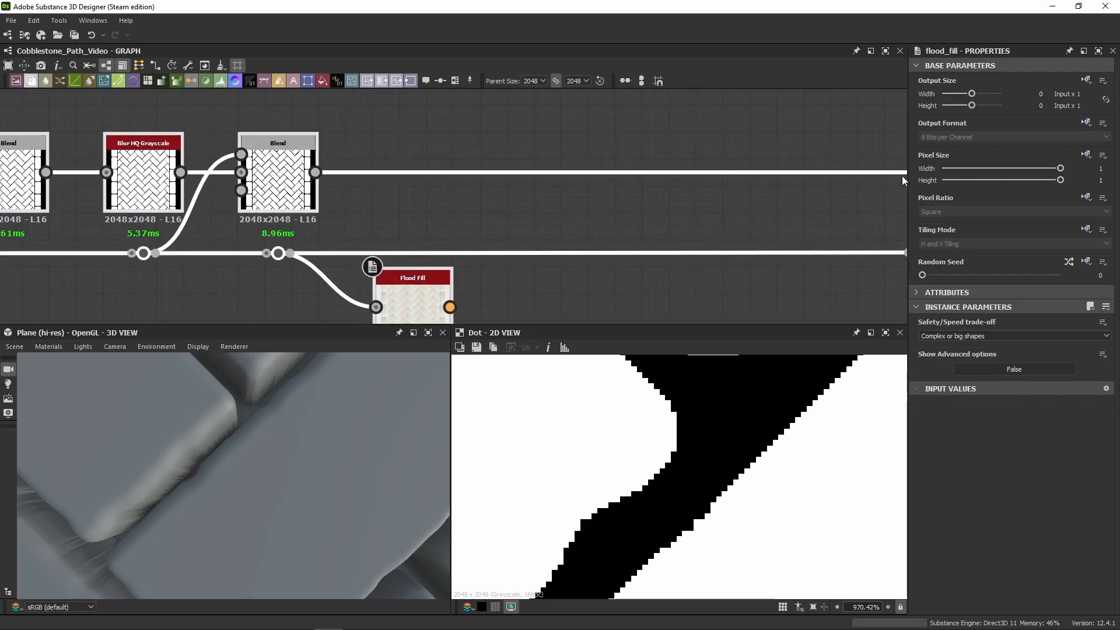
middle_drag(288, 195, 288, 170)
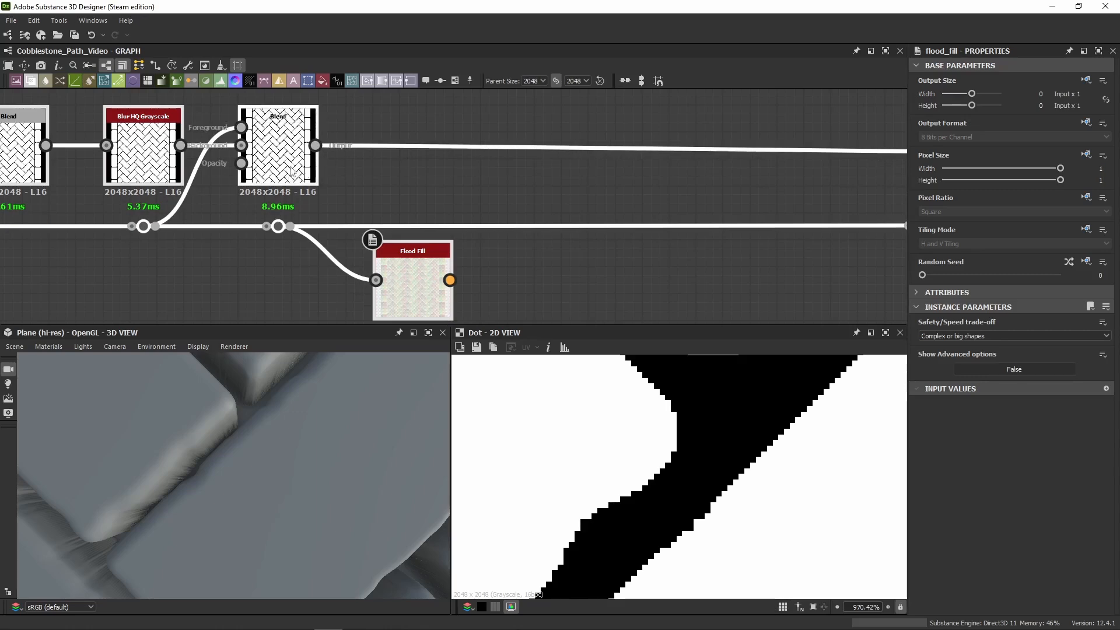
middle_drag(295, 160, 295, 187)
middle_drag(487, 235, 126, 215)
scroll(126, 214, down, 1)
scroll(321, 214, down, 3)
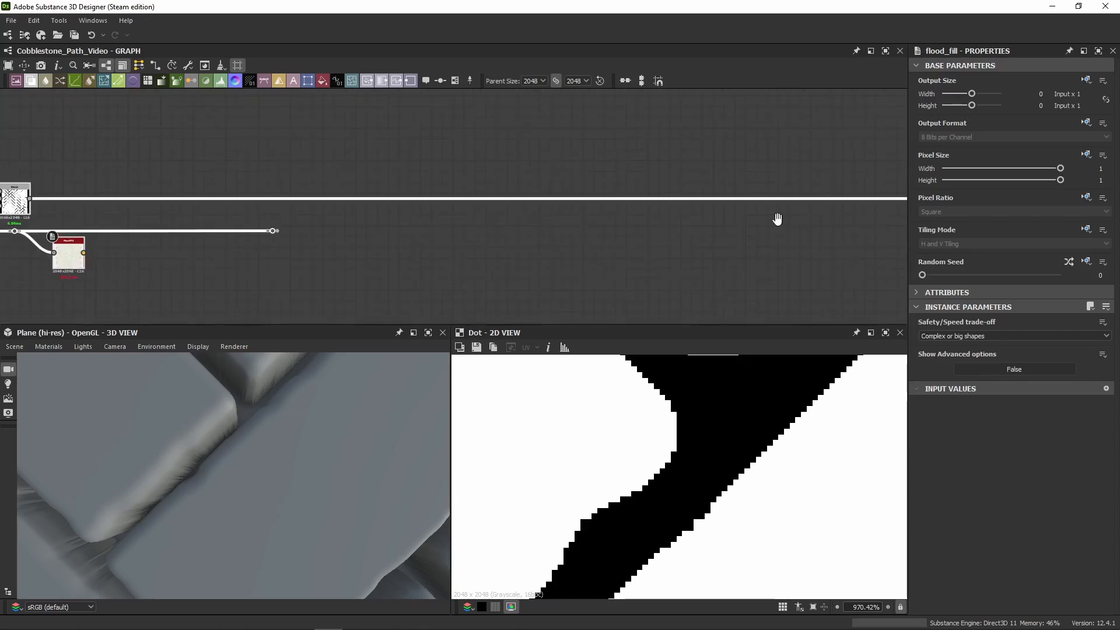
middle_drag(778, 220, 737, 203)
scroll(251, 181, up, 3)
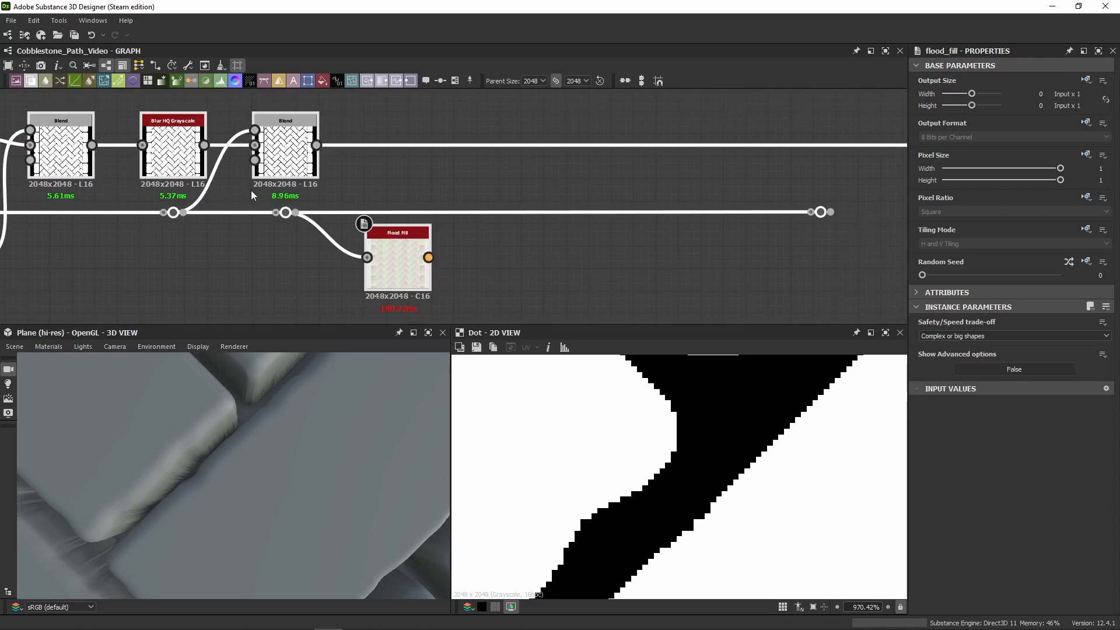
Step: Paste a column of five Flood Fill to Gradient nodes and place it just beyond the new Flood Fill
middle_drag(392, 188, 425, 149)
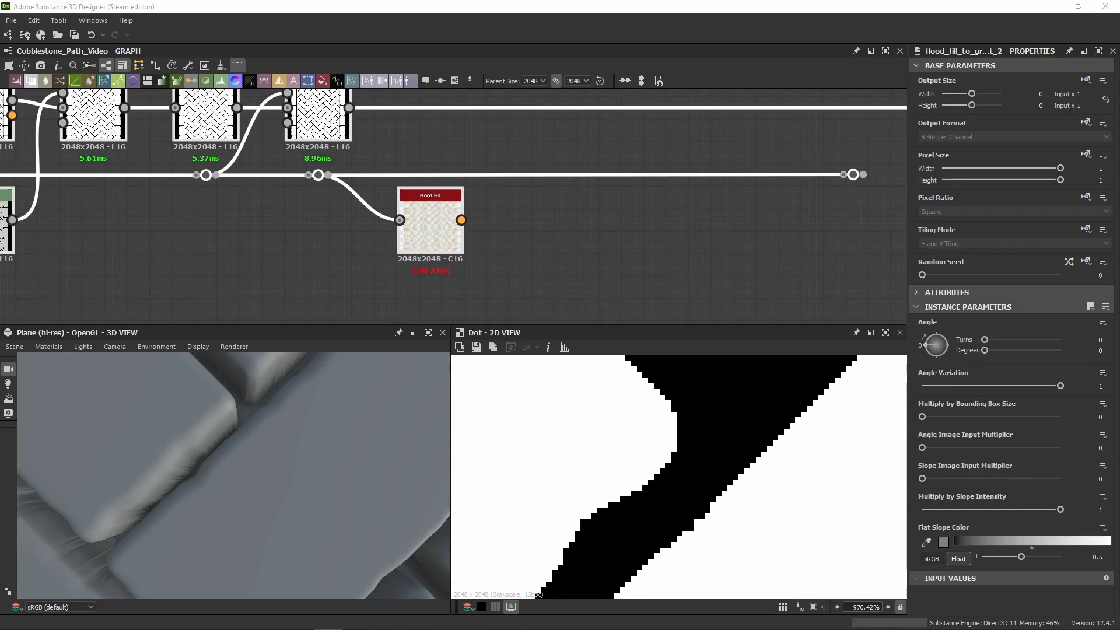
click(570, 252)
middle_drag(568, 247, 494, 205)
key(ctrl+v)
drag(455, 106, 467, 289)
scroll(475, 263, down, 6)
scroll(443, 195, up, 8)
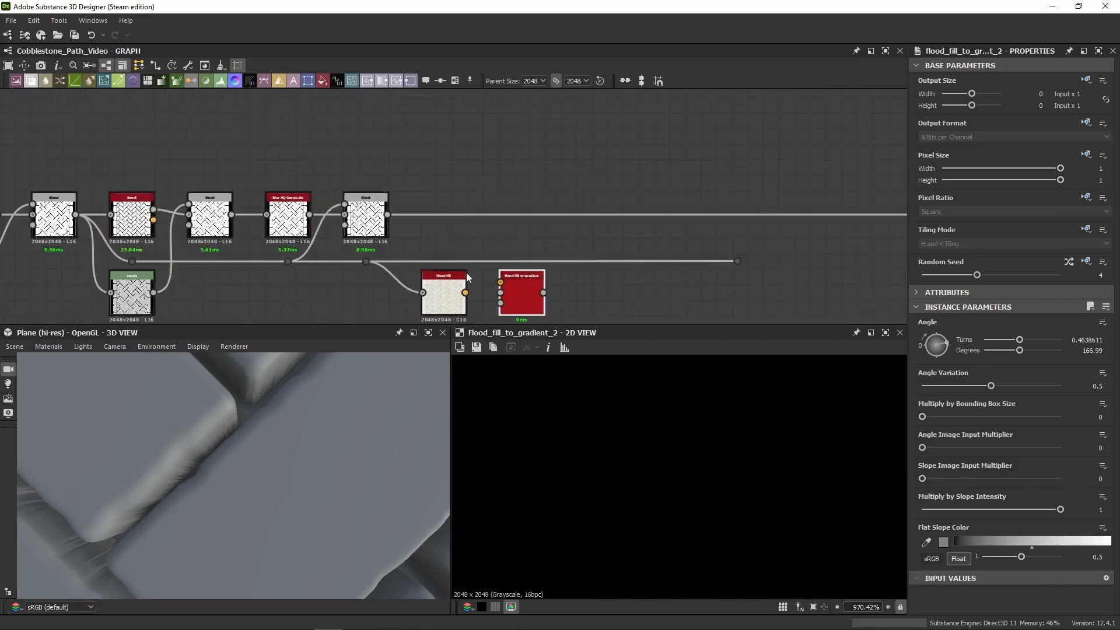
Step: Connect the Flood Fill output to the Flood Fill input of the first Flood Fill to Gradient node
middle_drag(467, 272, 374, 162)
click(391, 290)
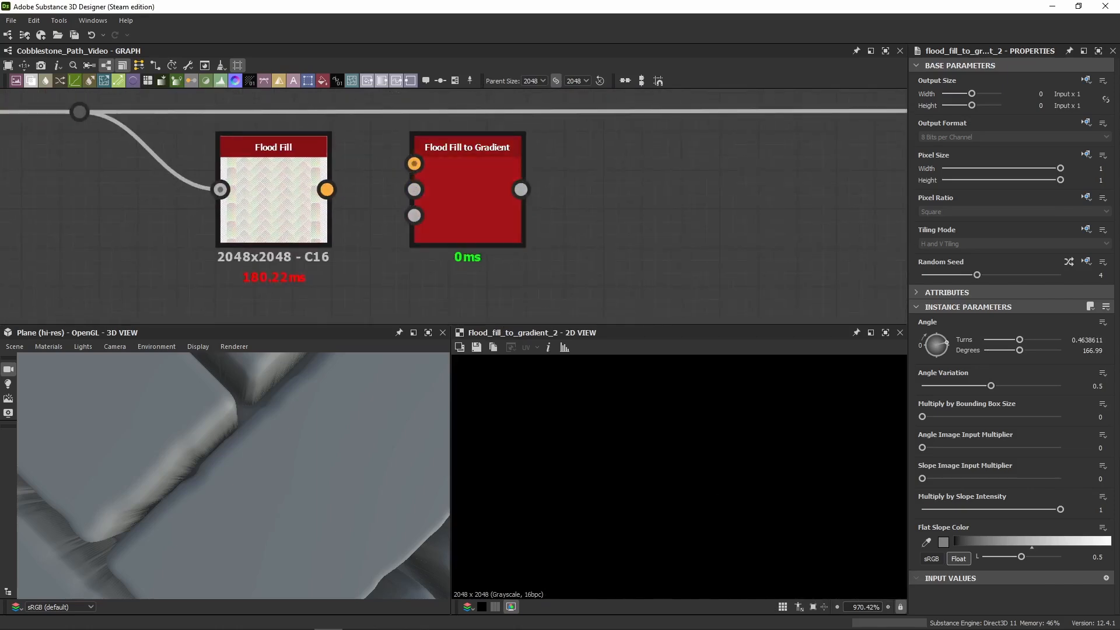
click(479, 199)
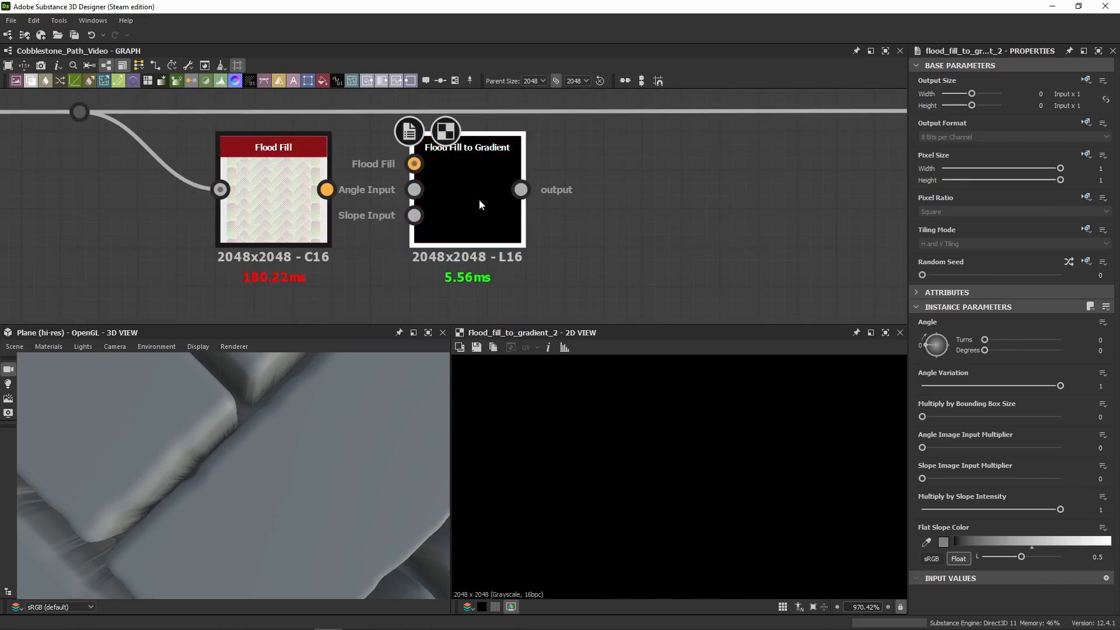
middle_drag(269, 165, 321, 207)
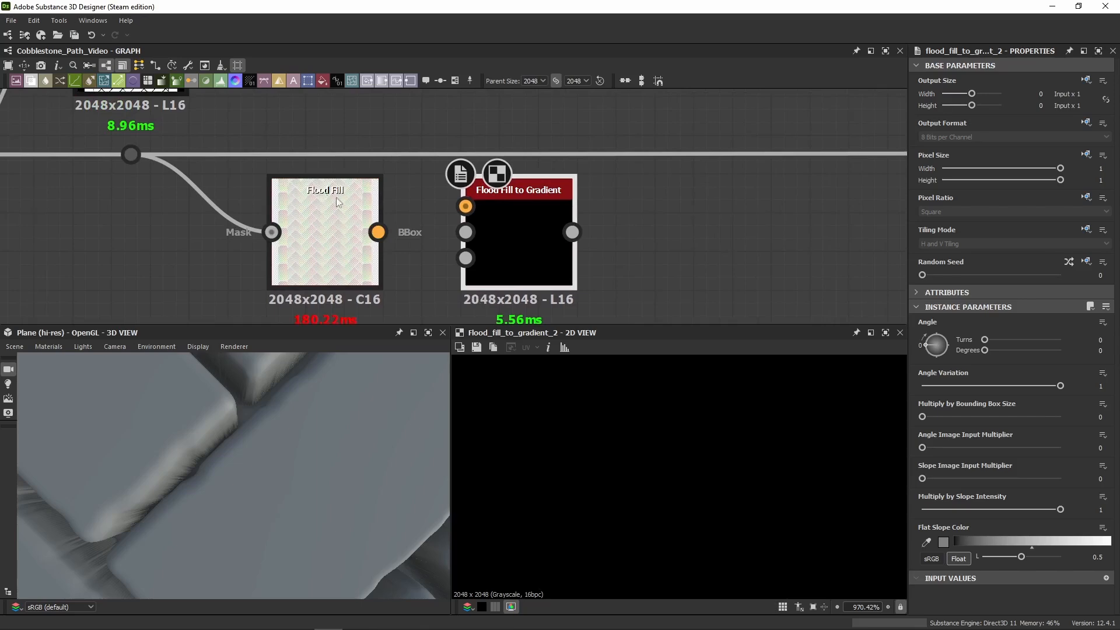
drag(378, 232, 465, 206)
scroll(402, 152, down, 3)
Step: Connect the same Flood Fill output to the four remaining Flood Fill to Gradient nodes below
drag(396, 127, 446, 225)
scroll(405, 147, down, 3)
middle_drag(416, 234, 403, 174)
drag(391, 113, 421, 235)
scroll(414, 235, down, 2)
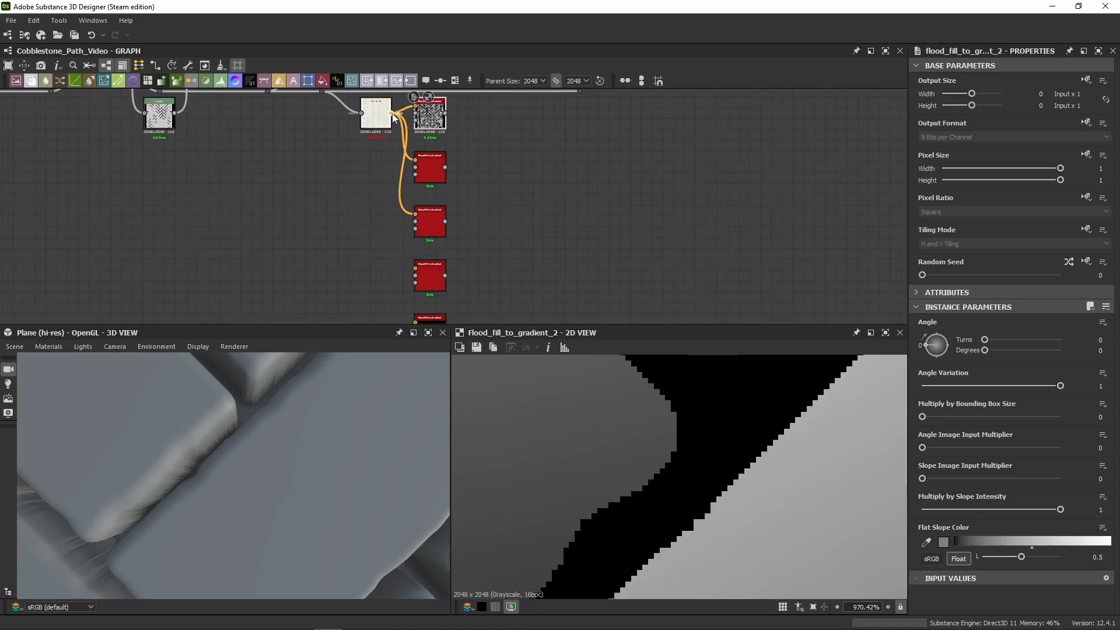
drag(393, 118, 416, 268)
scroll(420, 219, down, 2)
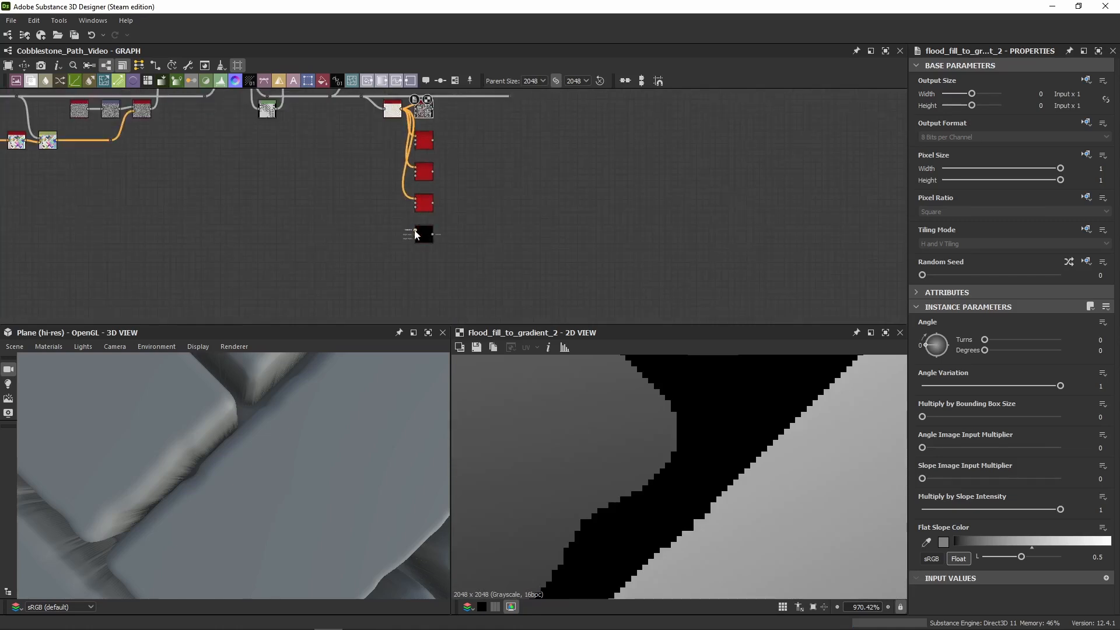
drag(401, 109, 415, 235)
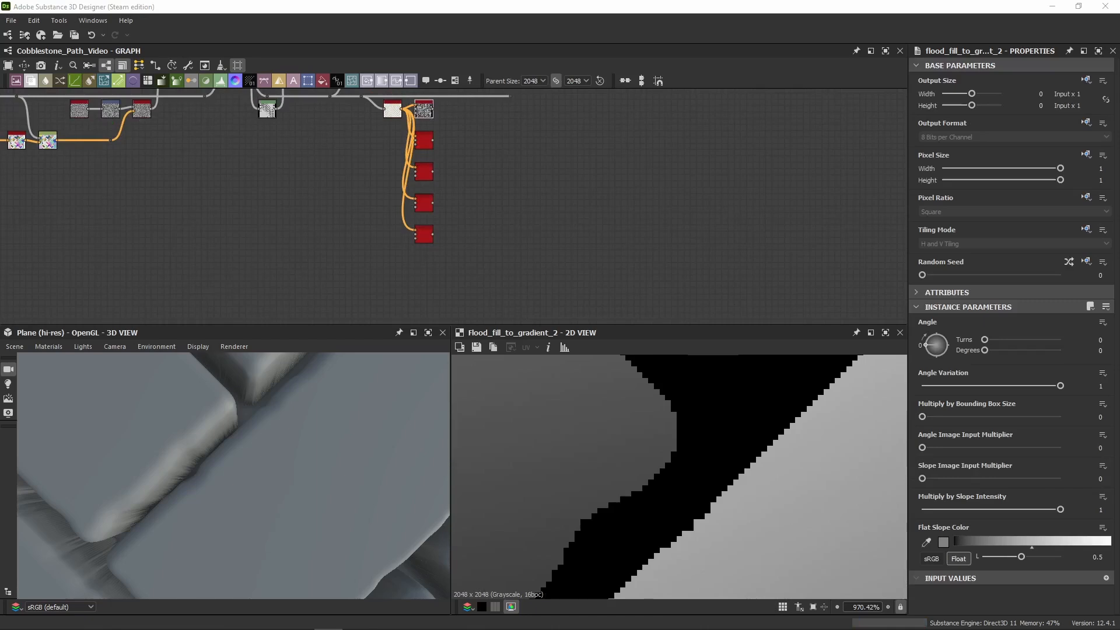
Step: Compute the second Flood Fill to Gradient node and set the first one's Angle Variation to 1
scroll(424, 112, up, 3)
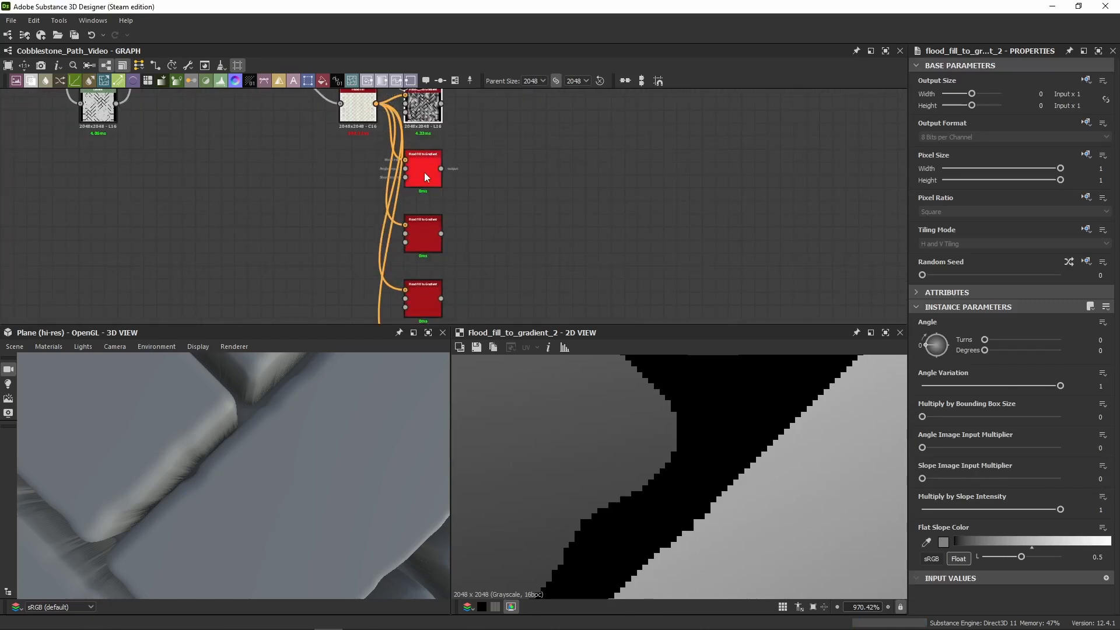
double_click(424, 173)
double_click(427, 111)
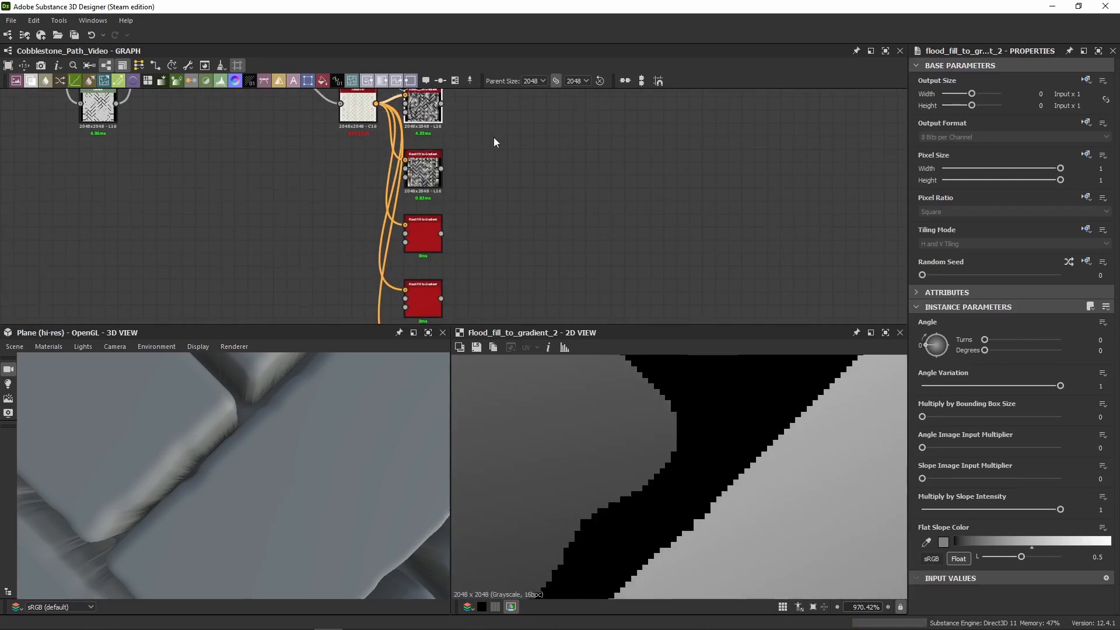
middle_drag(565, 143, 591, 214)
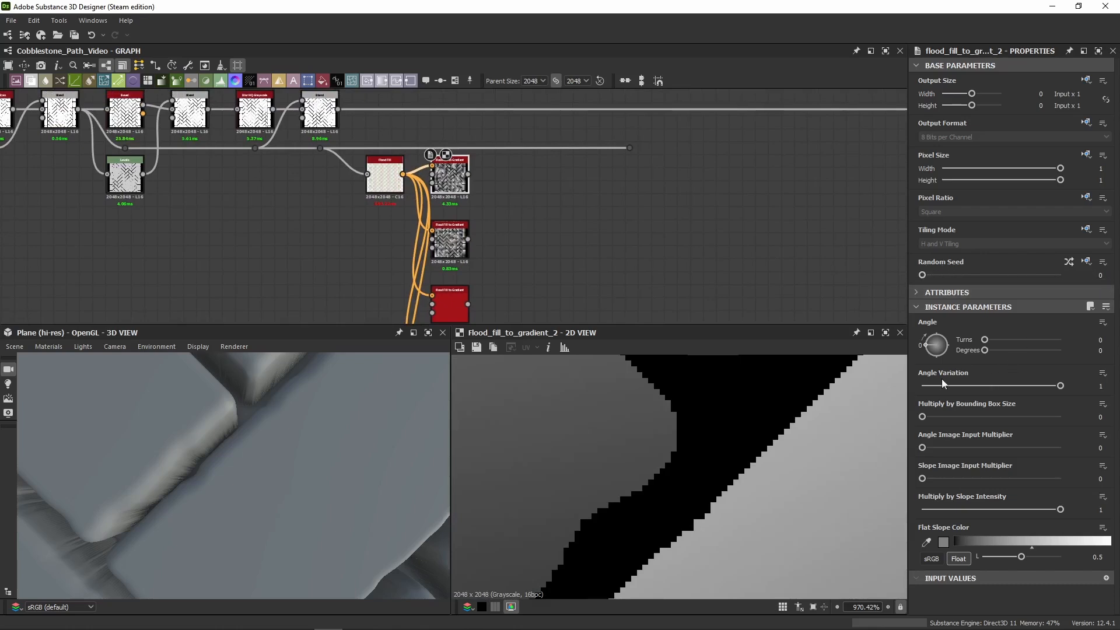
drag(1060, 386, 1077, 390)
middle_drag(594, 257, 543, 195)
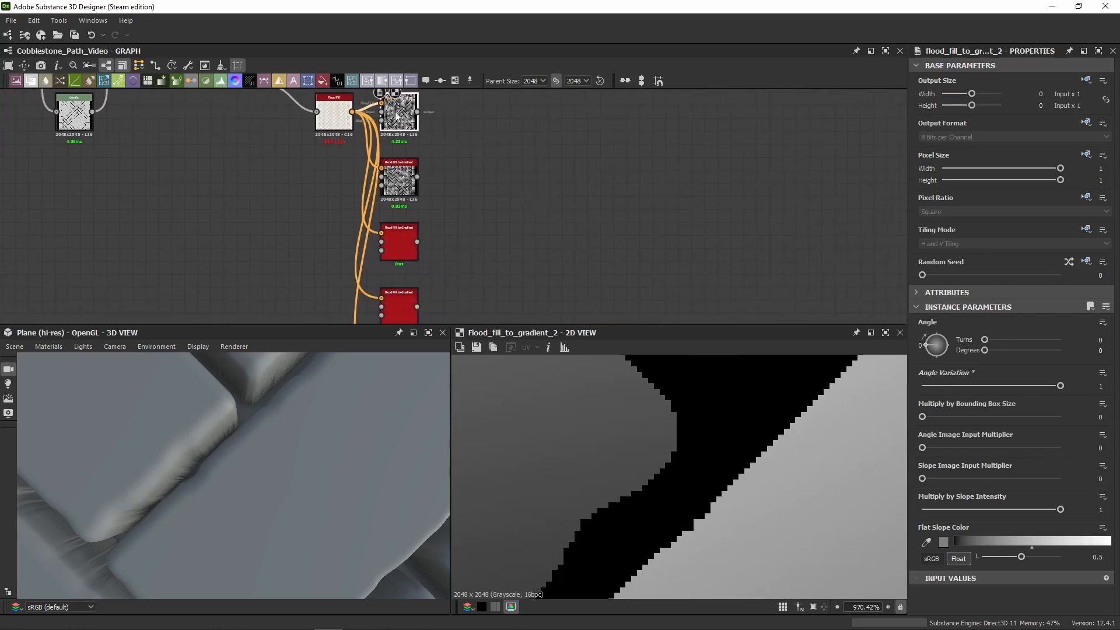
Step: Check the Random Seed and angle settings of the other four Flood Fill to Gradient nodes in the column
click(399, 193)
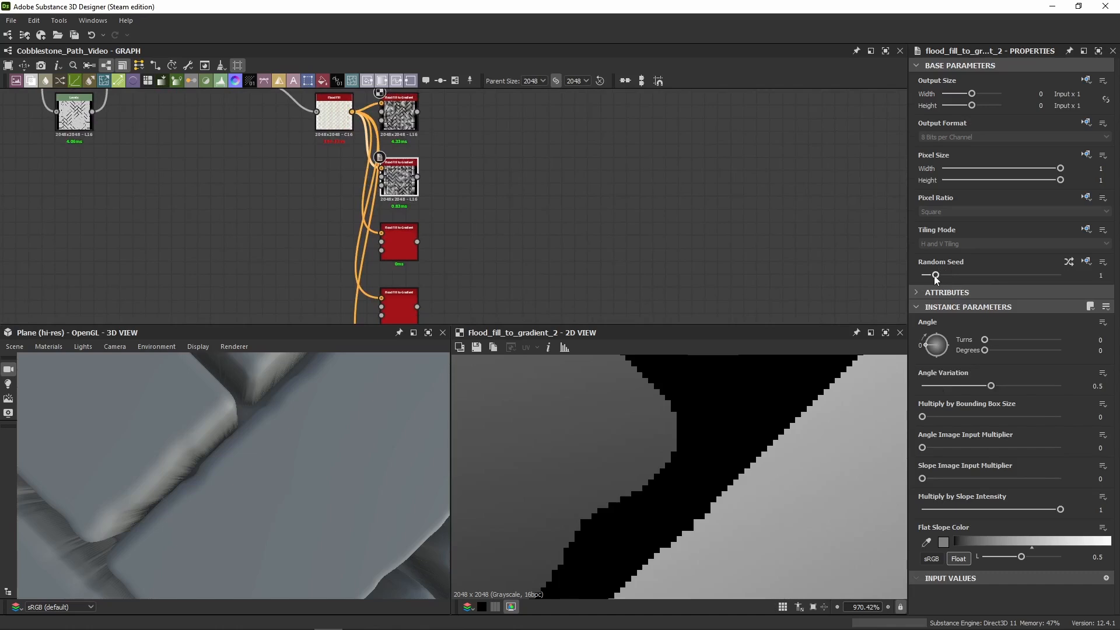
click(408, 232)
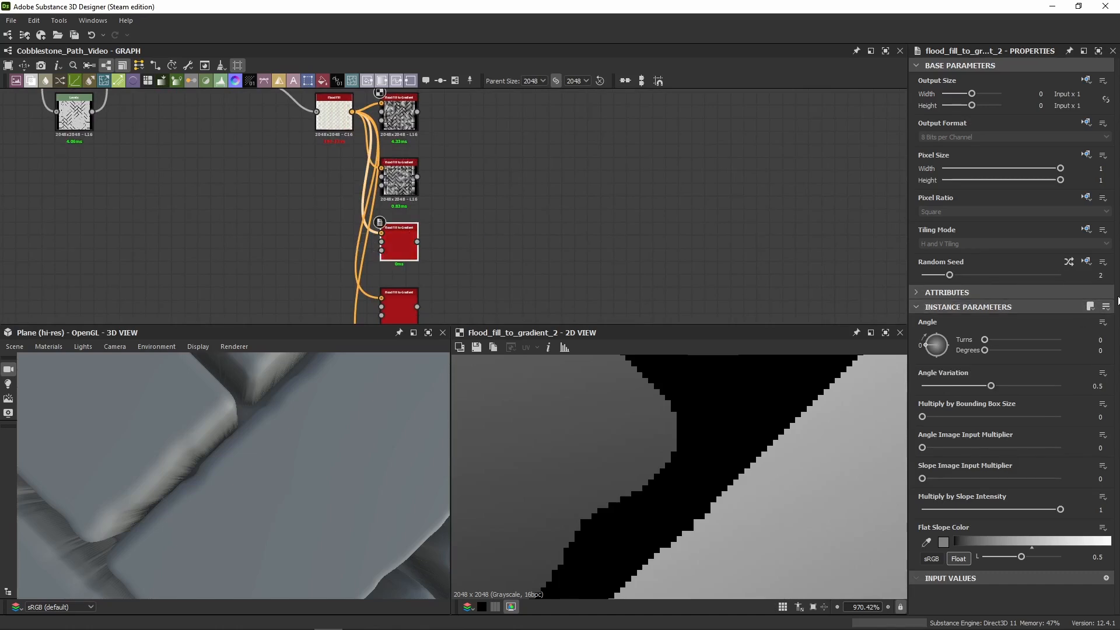
middle_drag(423, 308, 422, 222)
click(406, 222)
click(397, 285)
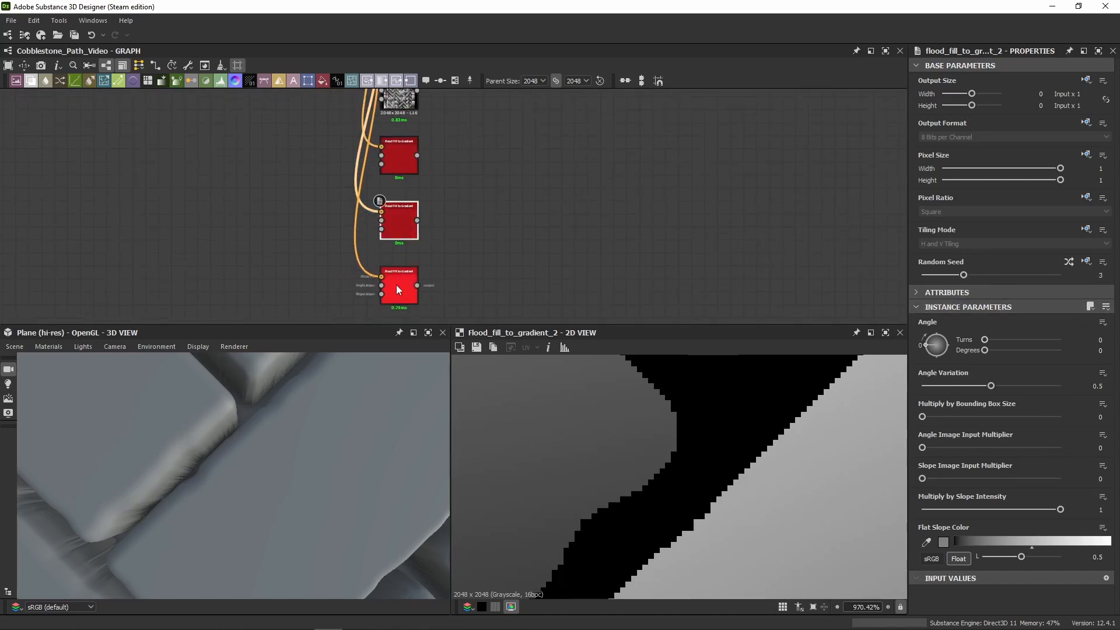
mouse_move(515, 269)
middle_down()
mouse_move(513, 196)
mouse_move(494, 266)
middle_up()
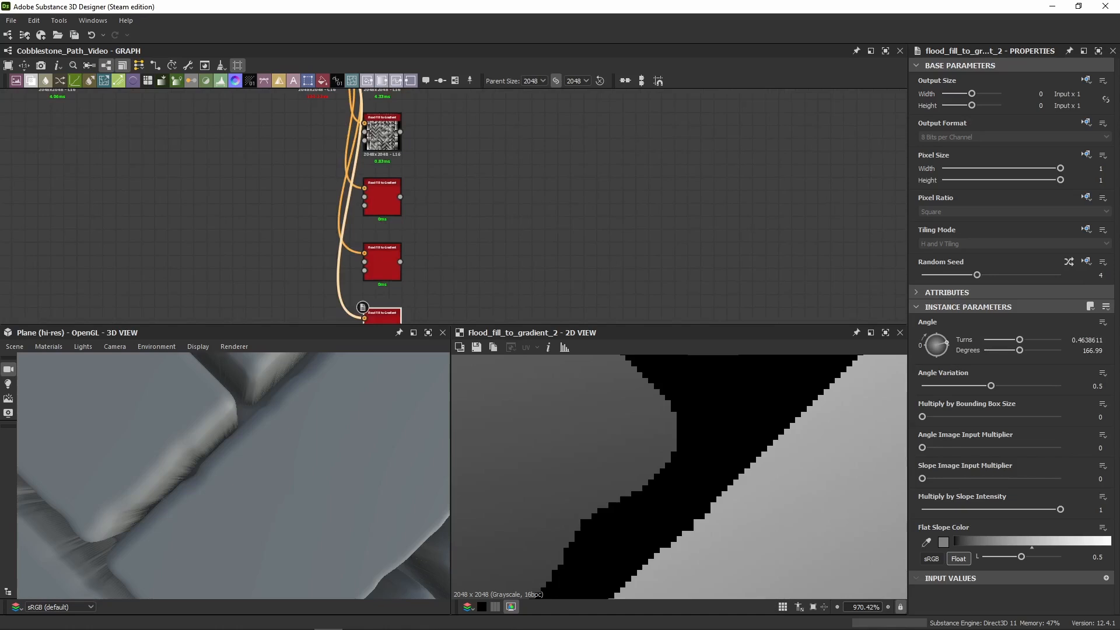
scroll(435, 267, down, 5)
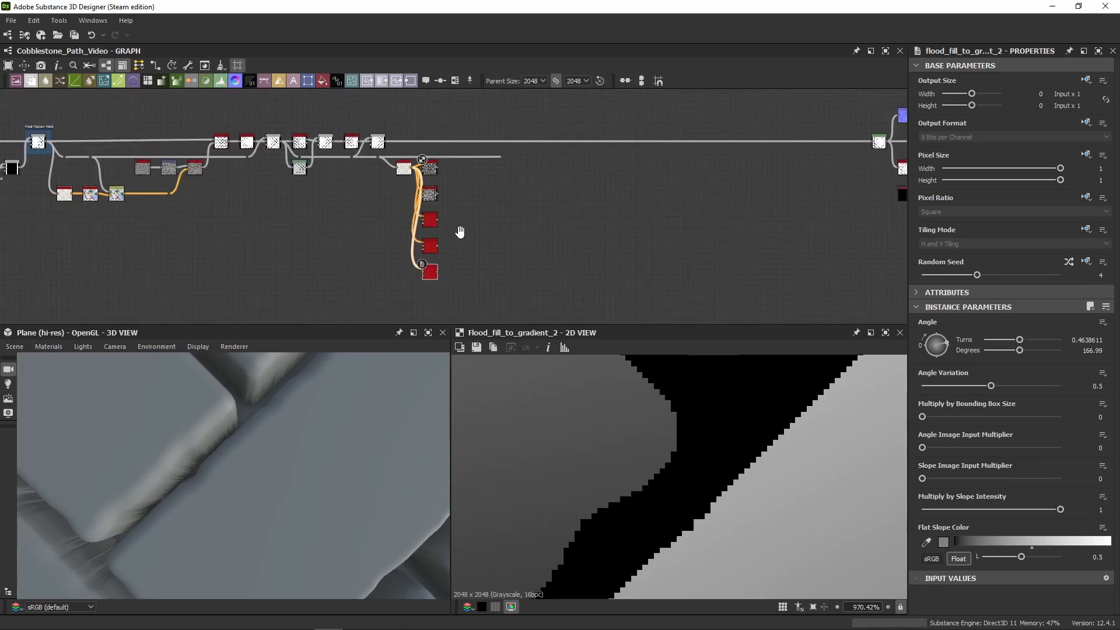
middle_drag(435, 267, 433, 234)
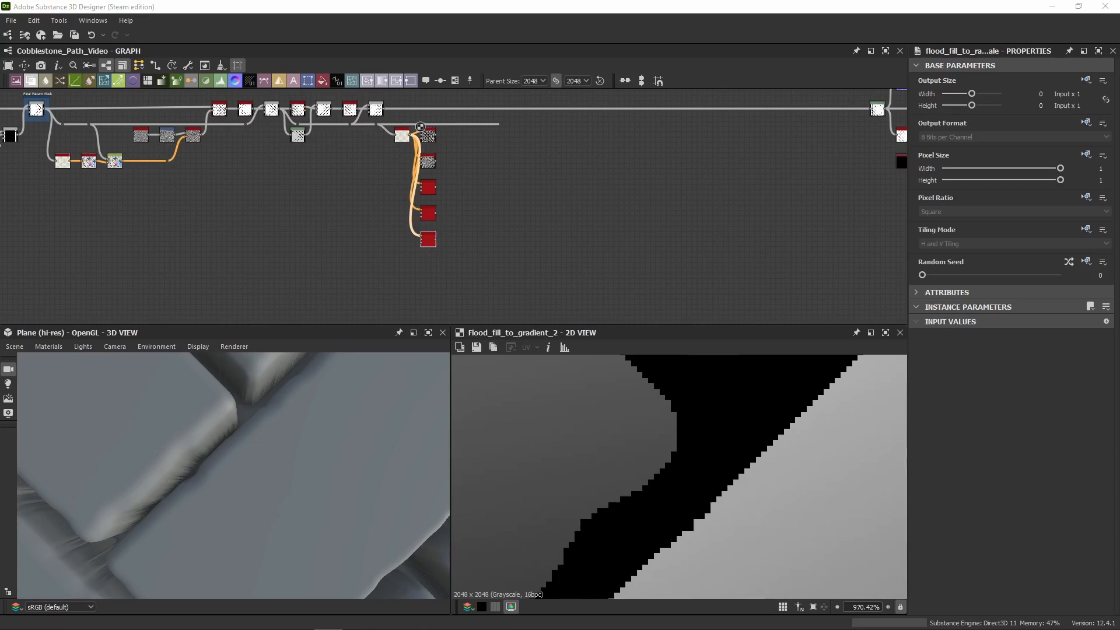
Step: Replace the Flood Fill and its five gradient nodes with a pasted Slopey Edge Wear setup of Flood Fill, gradients, Blends and Levels
mouse_move(448, 268)
mouse_down()
mouse_move(407, 233)
mouse_move(395, 136)
mouse_up()
key(Delete)
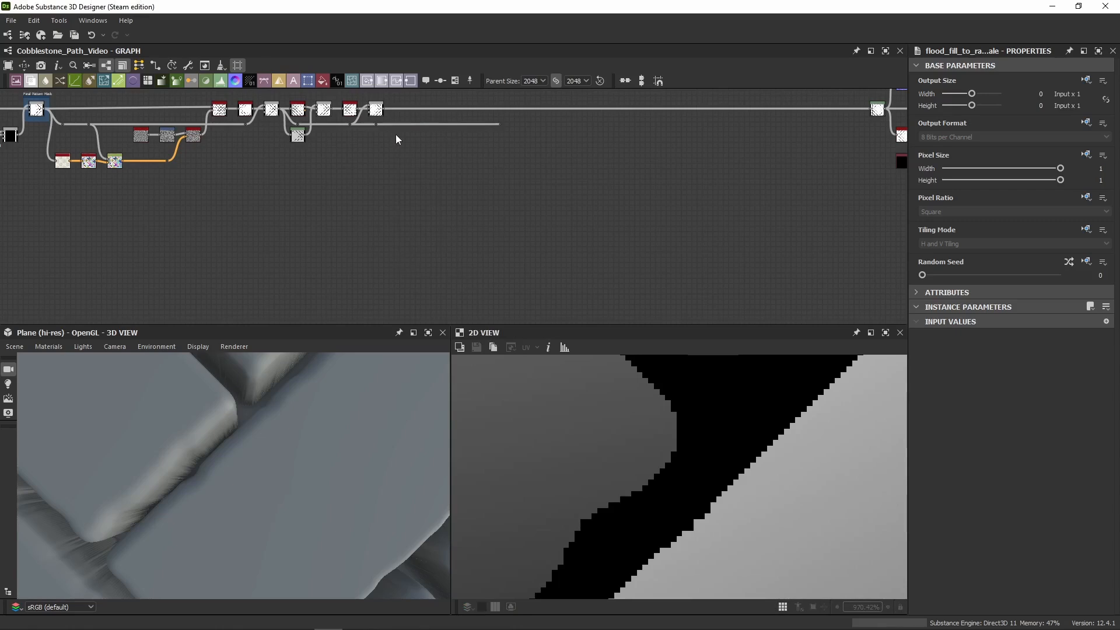
click(473, 125)
key(ctrl+z)
scroll(342, 147, up, 3)
drag(380, 213, 441, 165)
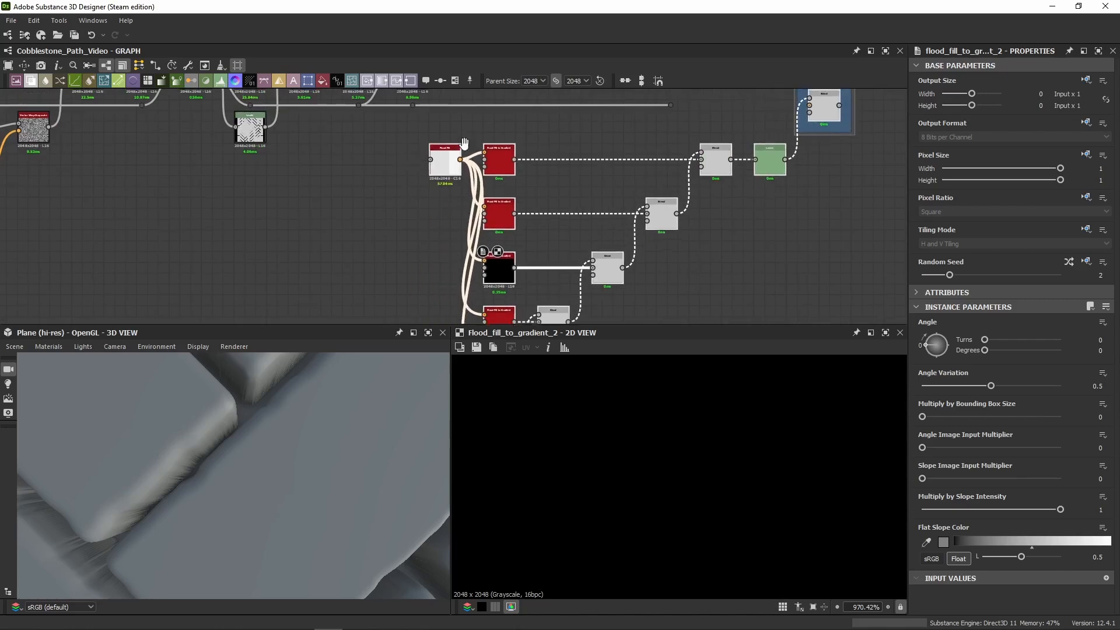
Step: Connect the brick mask line's dot to the input of the pasted Flood Fill
middle_drag(441, 166, 429, 236)
scroll(430, 236, up, 3)
drag(431, 236, 448, 169)
Step: Insert the Slopey Edge Wear Blend into the main height line, between the previous Blend and the node feeding the material outputs
middle_drag(644, 190, 169, 140)
scroll(168, 140, down, 3)
middle_drag(439, 152, 512, 259)
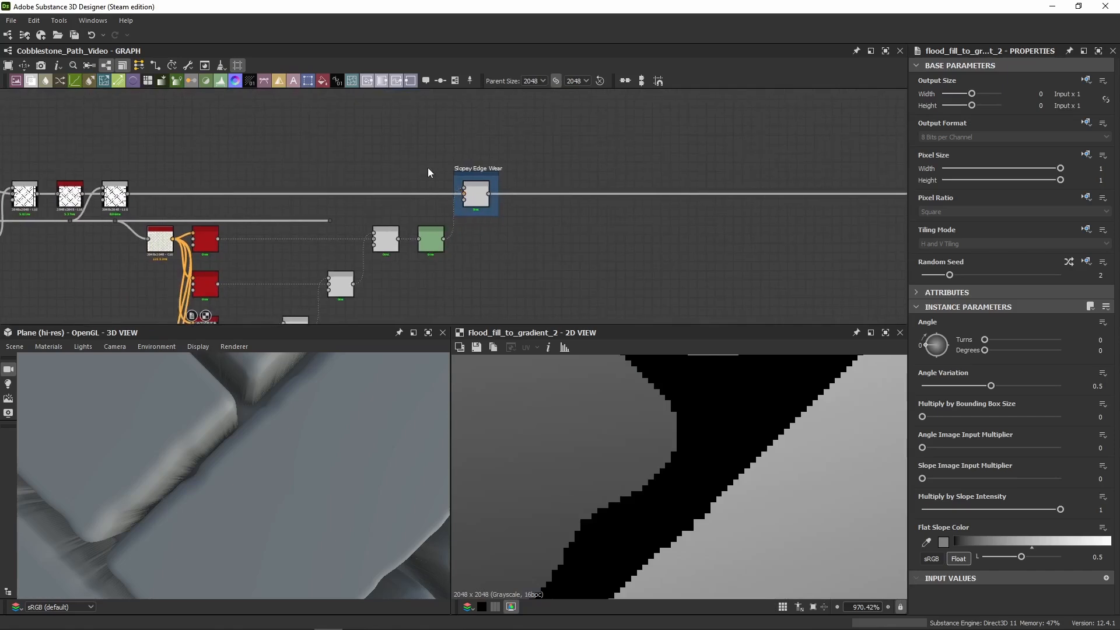
scroll(450, 183, up, 4)
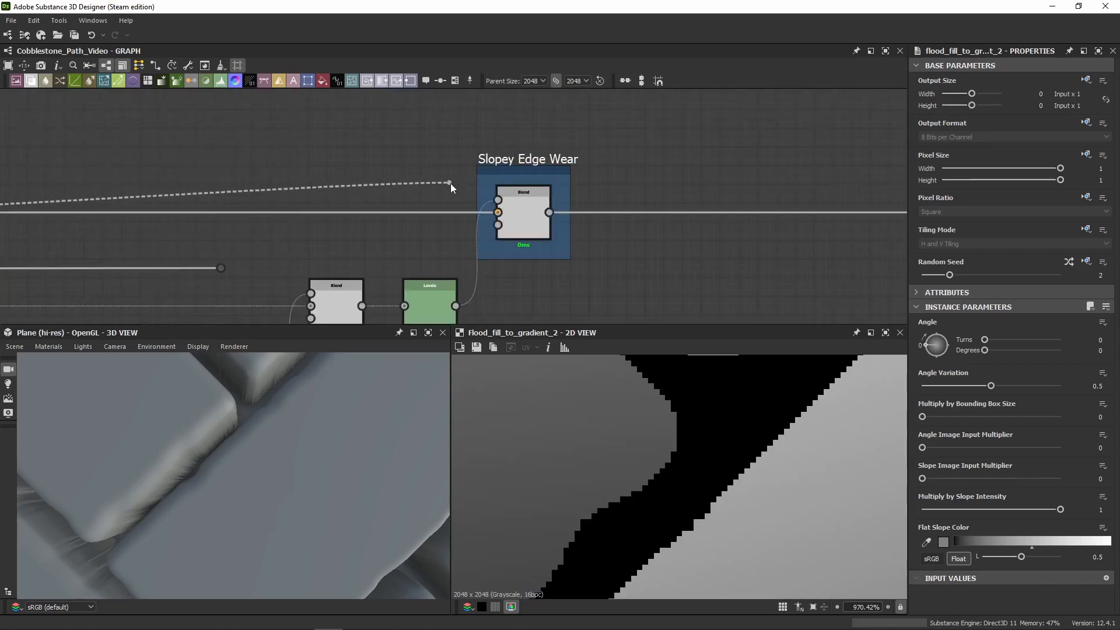
scroll(703, 170, down, 6)
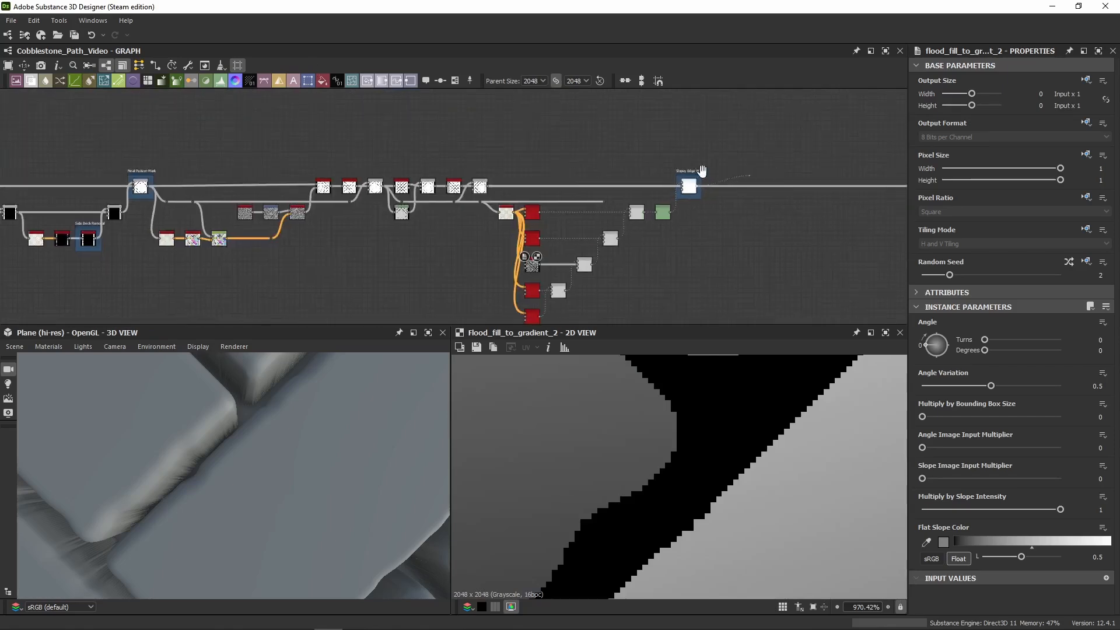
middle_drag(702, 170, 167, 165)
scroll(450, 195, up, 5)
middle_drag(309, 192, 805, 208)
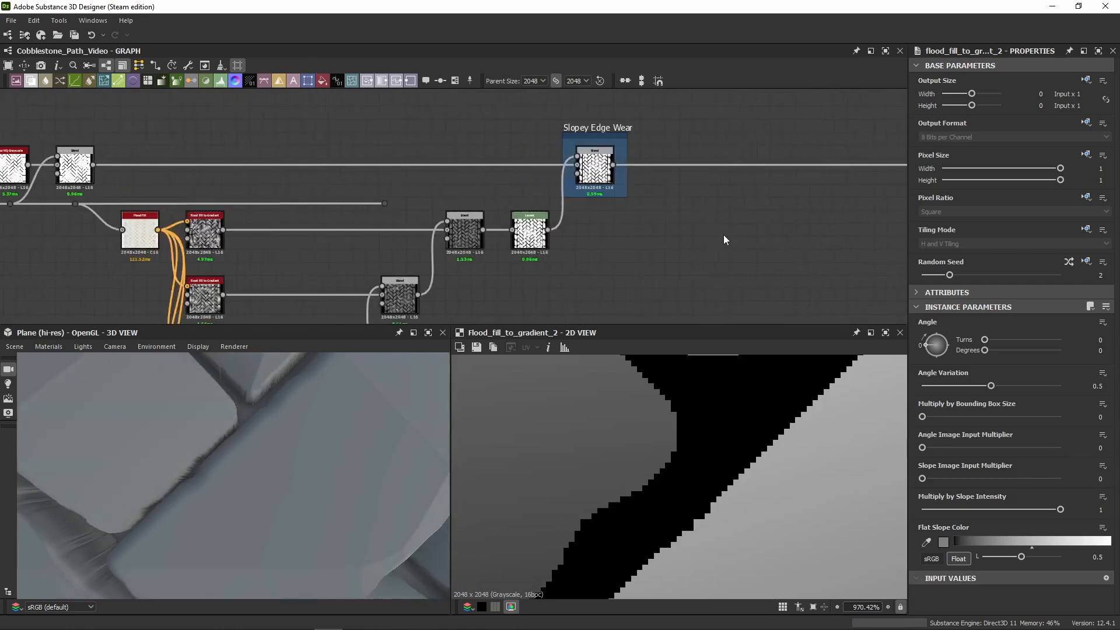
Step: Examine the Slopey Edge Wear Blend's result and the entire Flood Fill output in the 2D view, along with the gradient chain
double_click(594, 171)
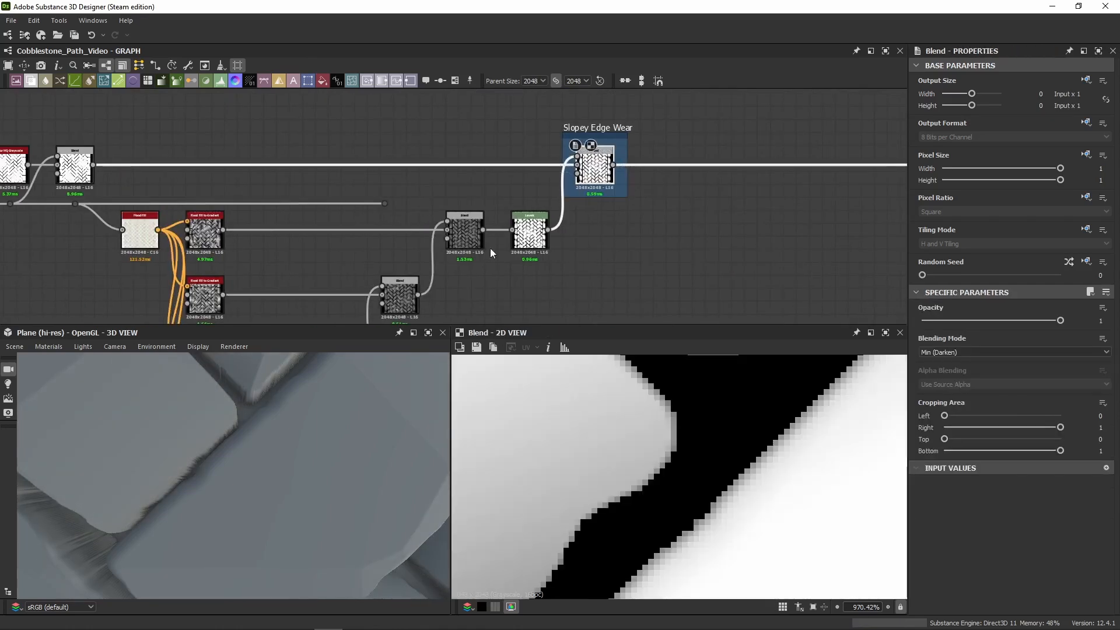
middle_drag(327, 172, 429, 121)
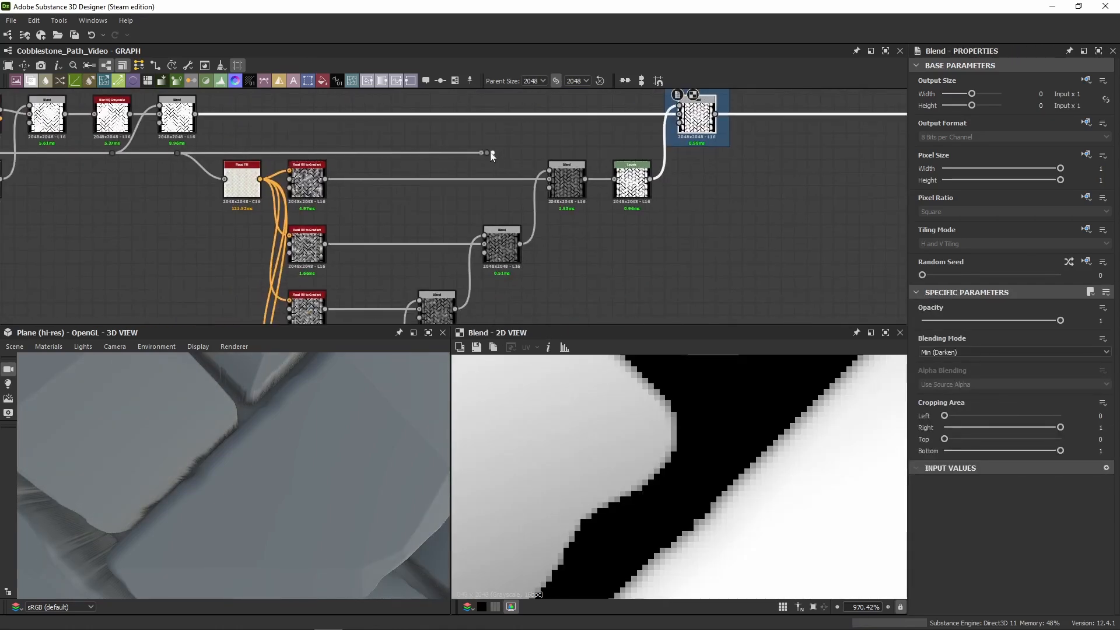
scroll(444, 166, down, 1)
middle_drag(329, 204, 408, 199)
scroll(409, 199, down, 1)
scroll(357, 178, up, 4)
double_click(358, 170)
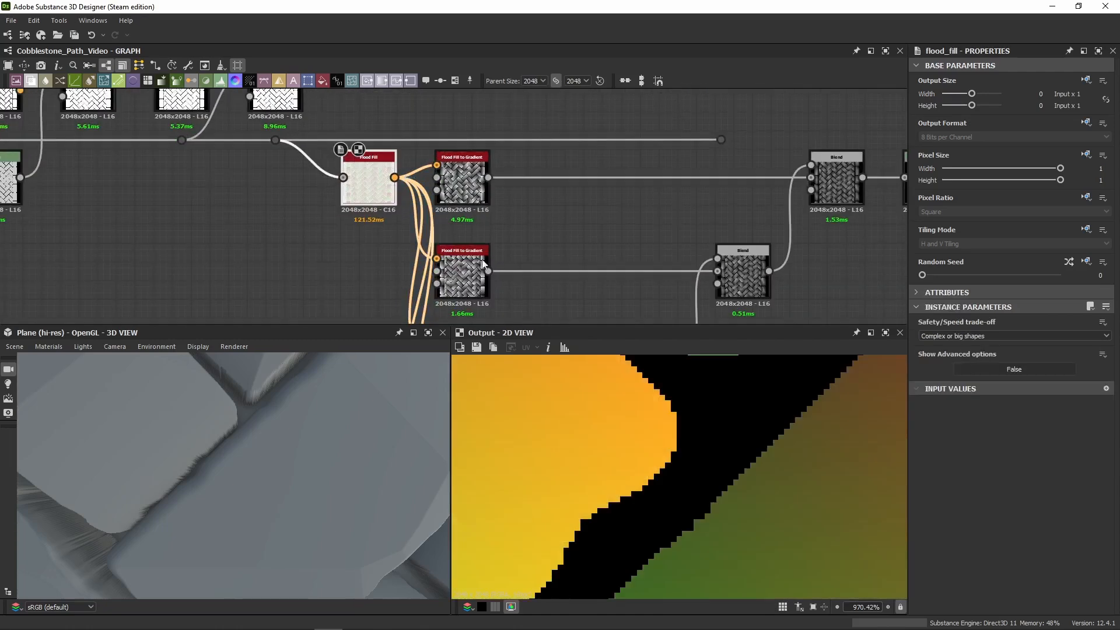
scroll(676, 444, down, 10)
scroll(683, 425, down, 2)
scroll(514, 245, up, 2)
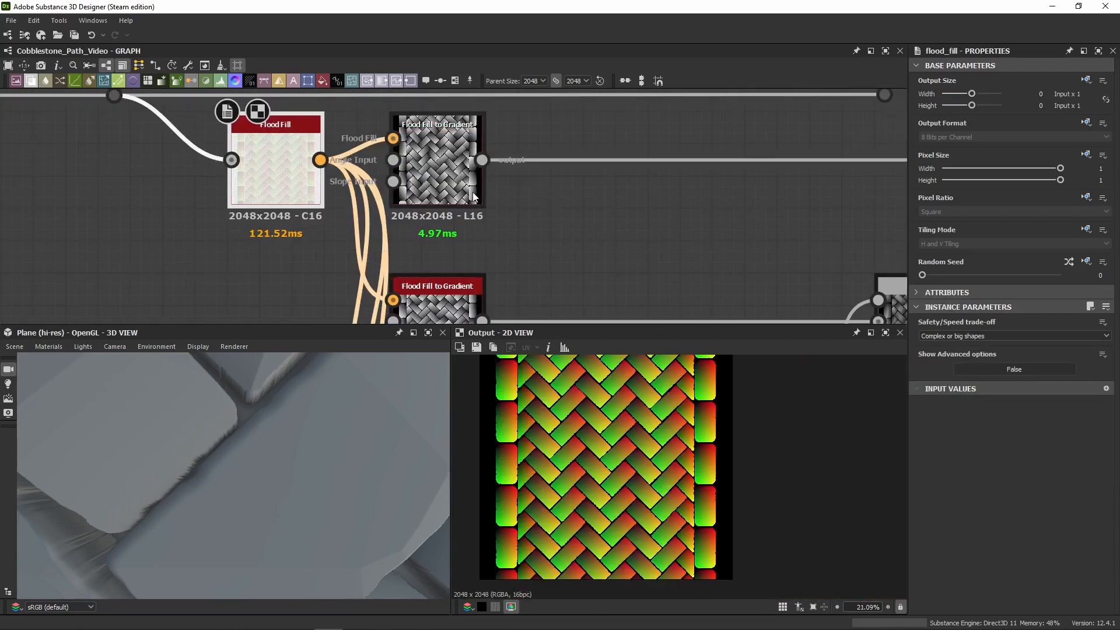
Step: Enlarge the graph area and preview the first and last Flood Fill to Gradient nodes and a chained Blend in the 2D view
double_click(473, 192)
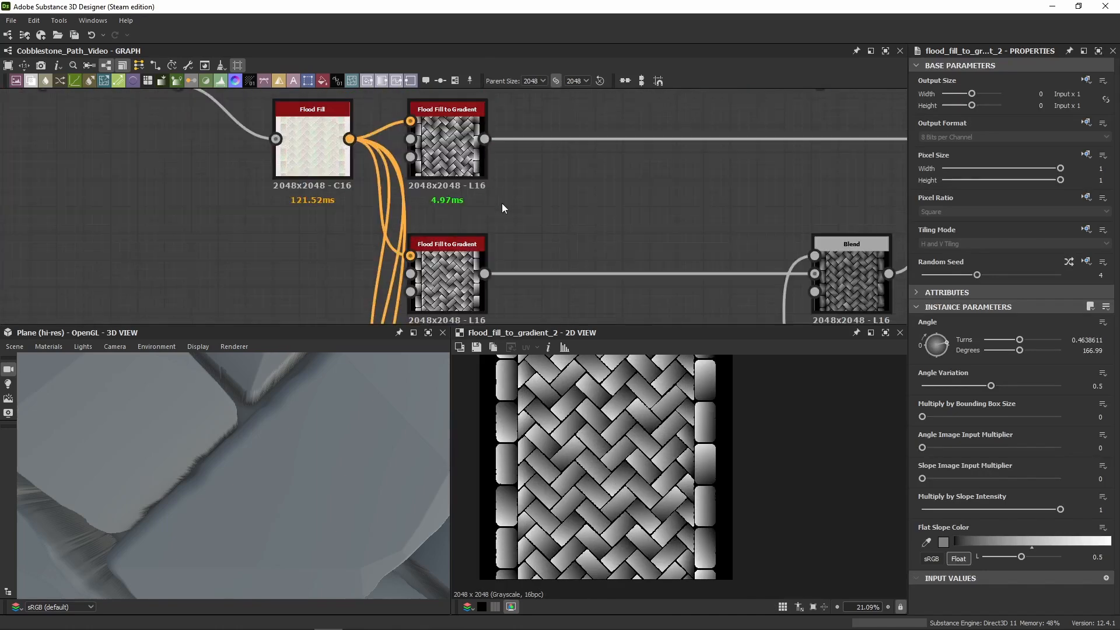
scroll(608, 242, down, 3)
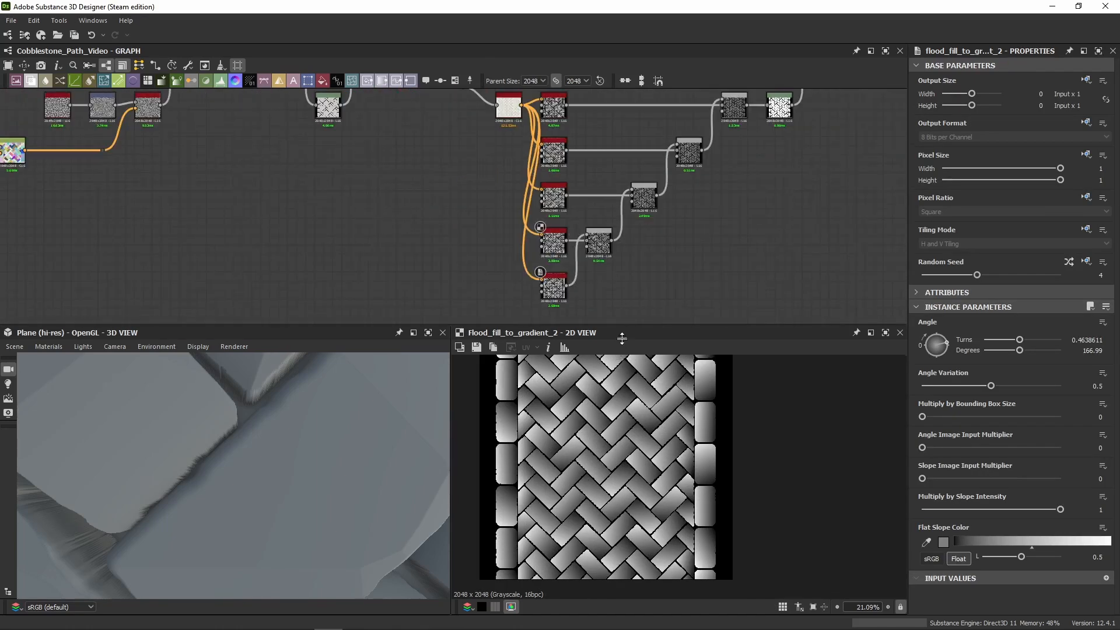
drag(622, 339, 622, 363)
scroll(590, 236, up, 4)
click(601, 228)
scroll(485, 246, up, 2)
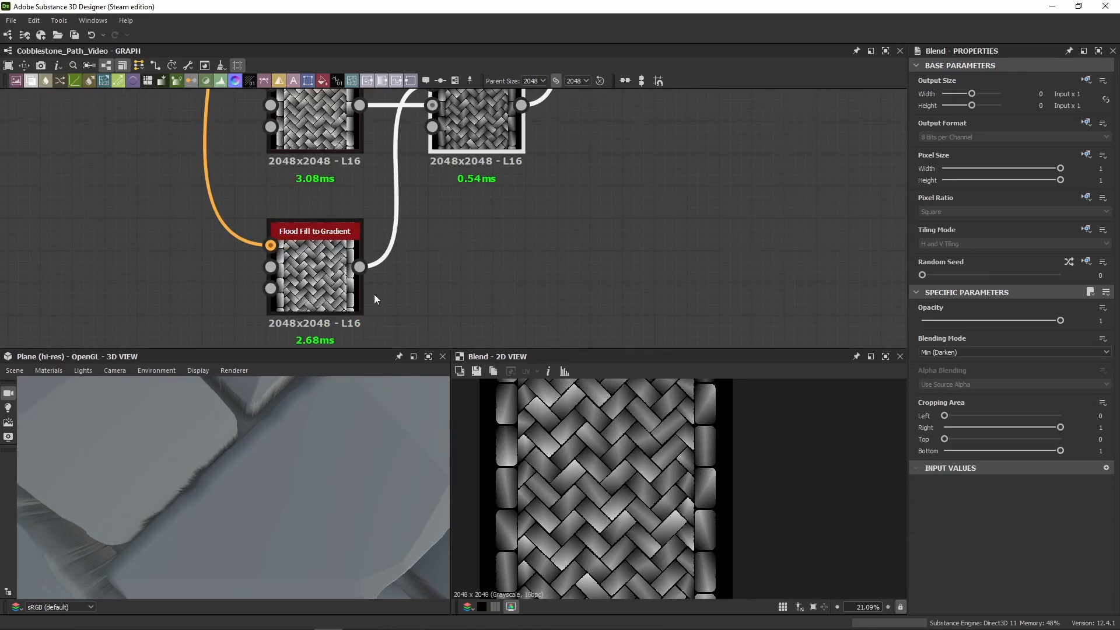
click(349, 292)
scroll(519, 410, up, 4)
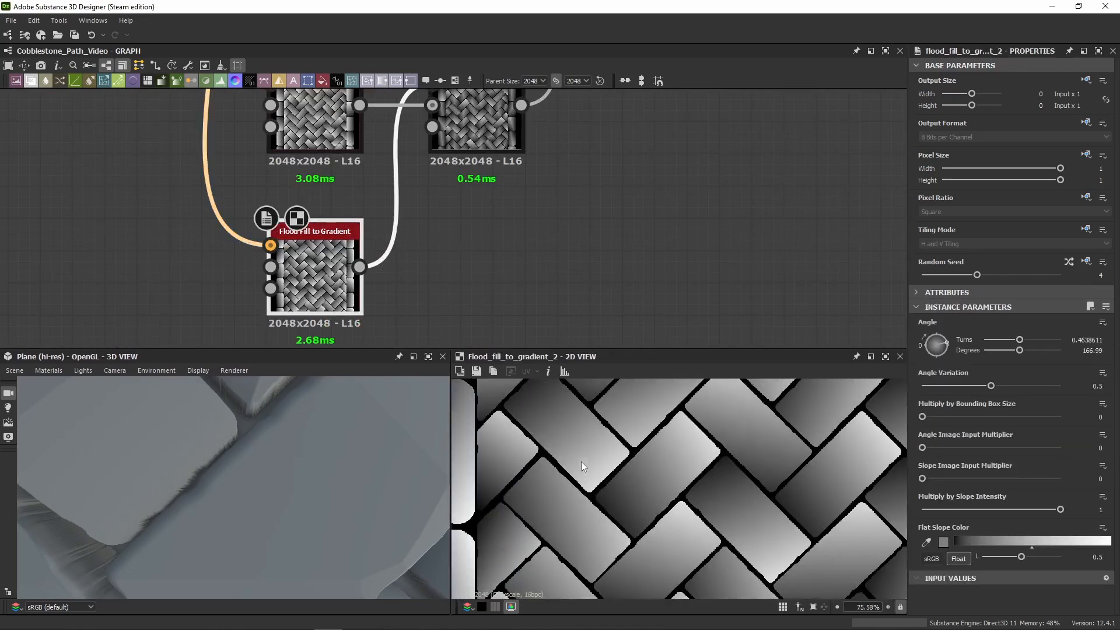
scroll(571, 225, down, 2)
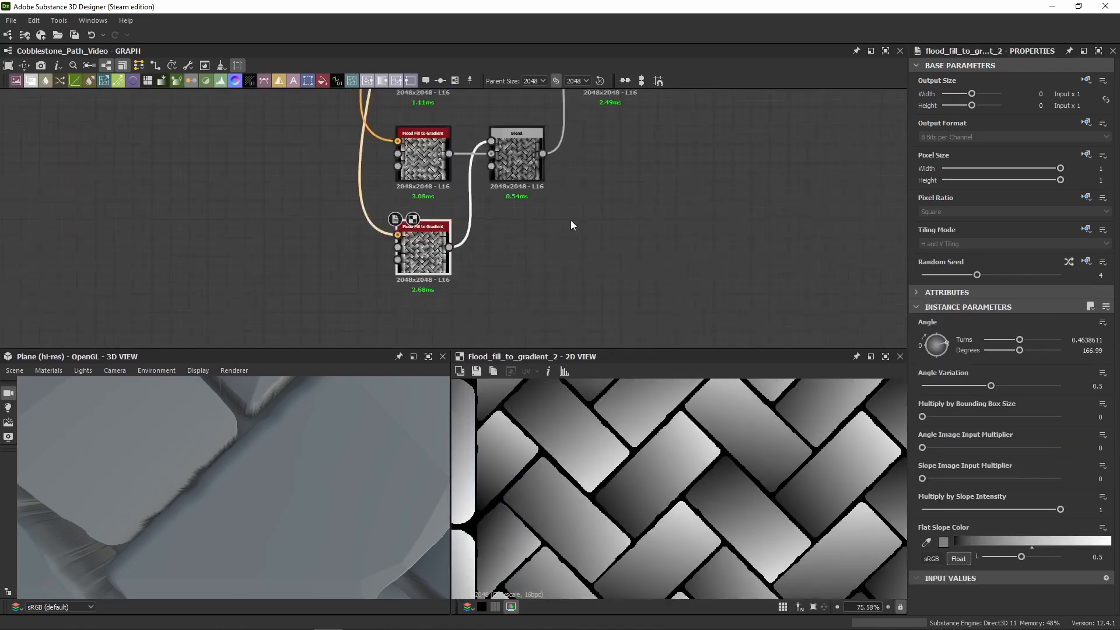
Step: Show the Slopey Edge Wear Blend's result in the 2D view
scroll(457, 313, down, 2)
scroll(575, 237, up, 3)
scroll(590, 210, up, 2)
click(592, 209)
double_click(590, 207)
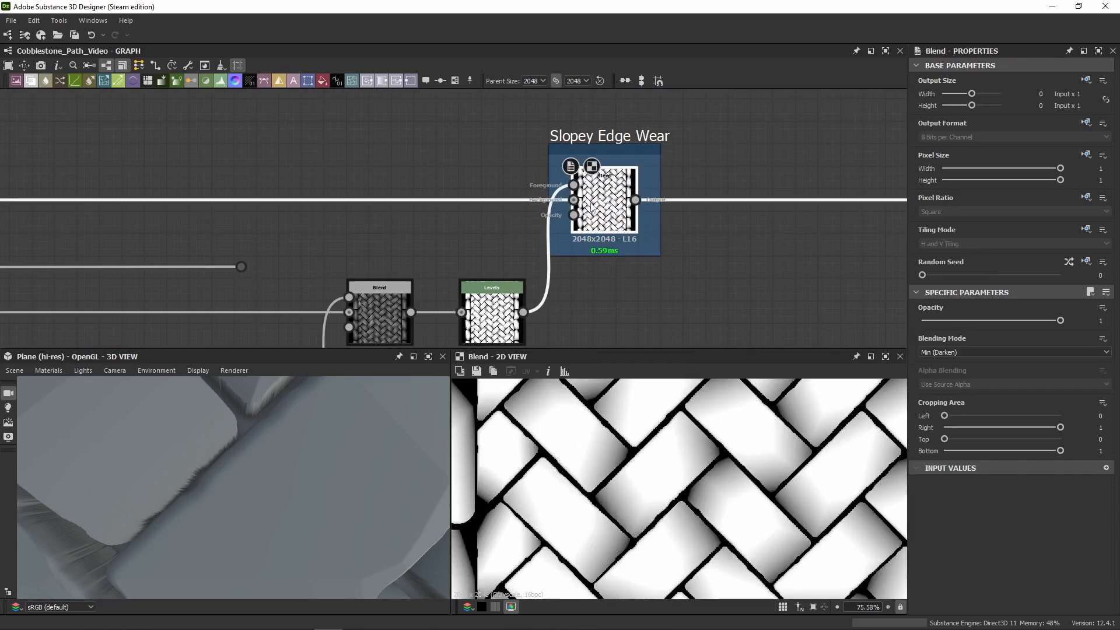
Step: Compare the bricks with and without sloped wear by repeatedly disabling and re-enabling the Slopey Edge Wear Blend
scroll(274, 482, down, 5)
drag(222, 446, 251, 513)
key(ctrl+b)
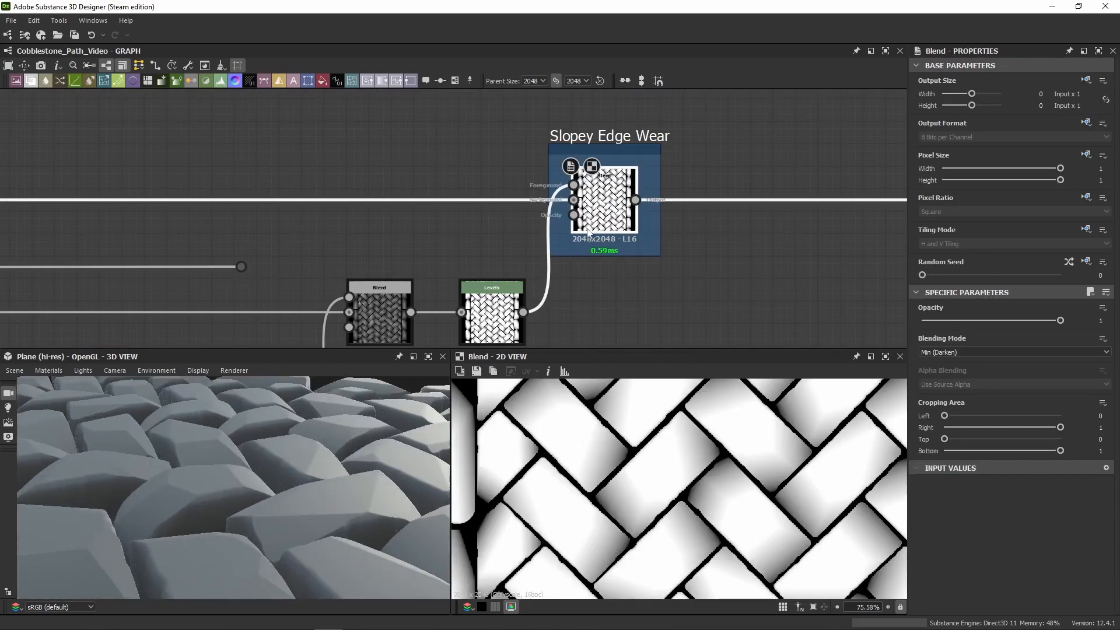
key(ctrl+b)
key(ctrl+b)
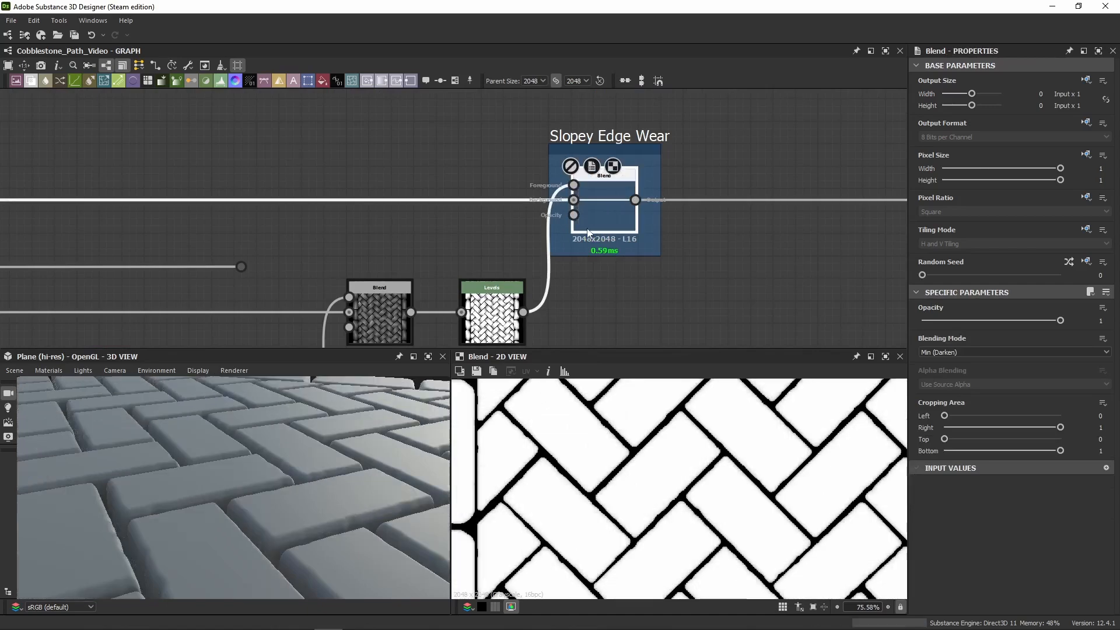
key(ctrl+b)
key(ctrl+b)
key(ctrl+b)
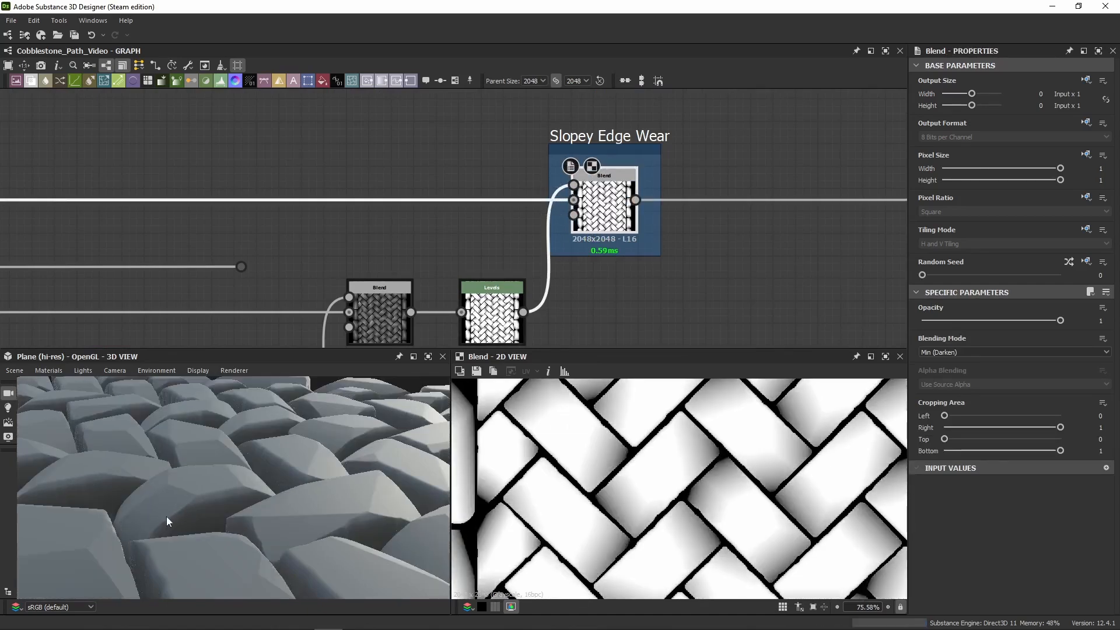
Step: Preview the third Flood Fill to Gradient node and review its Angle Variation setting
middle_drag(286, 255, 375, 213)
scroll(375, 212, down, 4)
scroll(375, 212, up, 6)
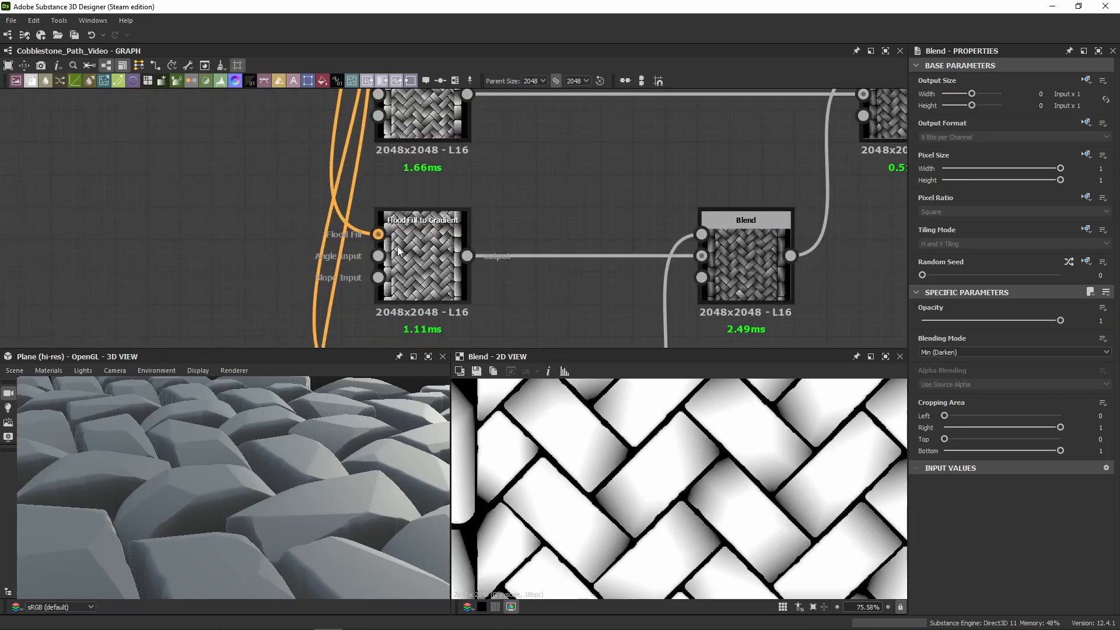
double_click(394, 235)
mouse_move(195, 473)
mouse_down()
mouse_move(221, 553)
mouse_move(193, 465)
mouse_up()
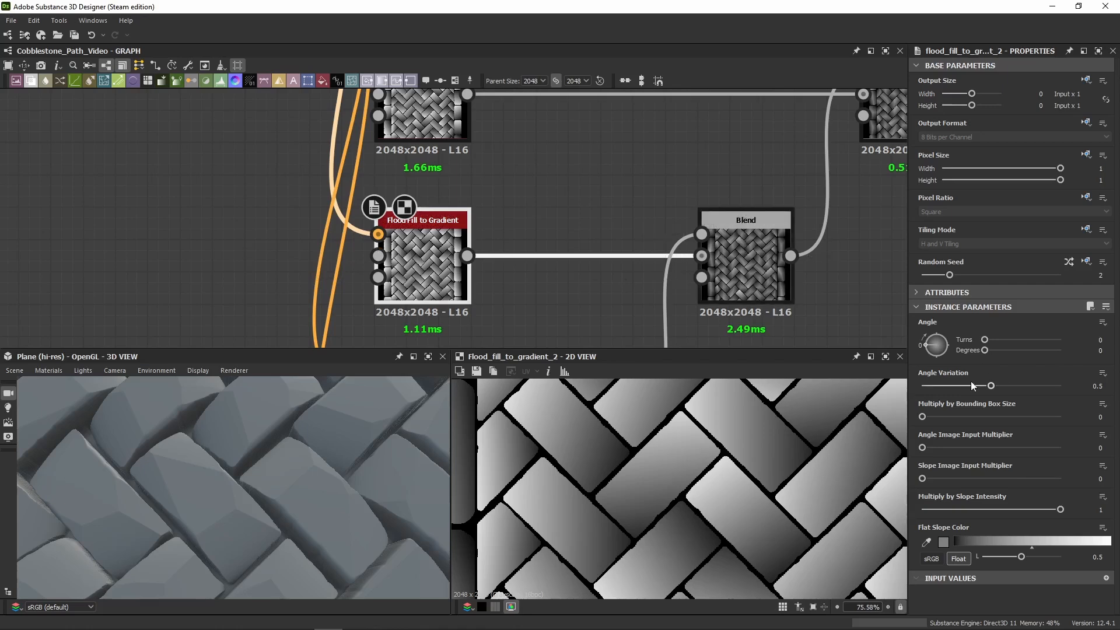
key(f)
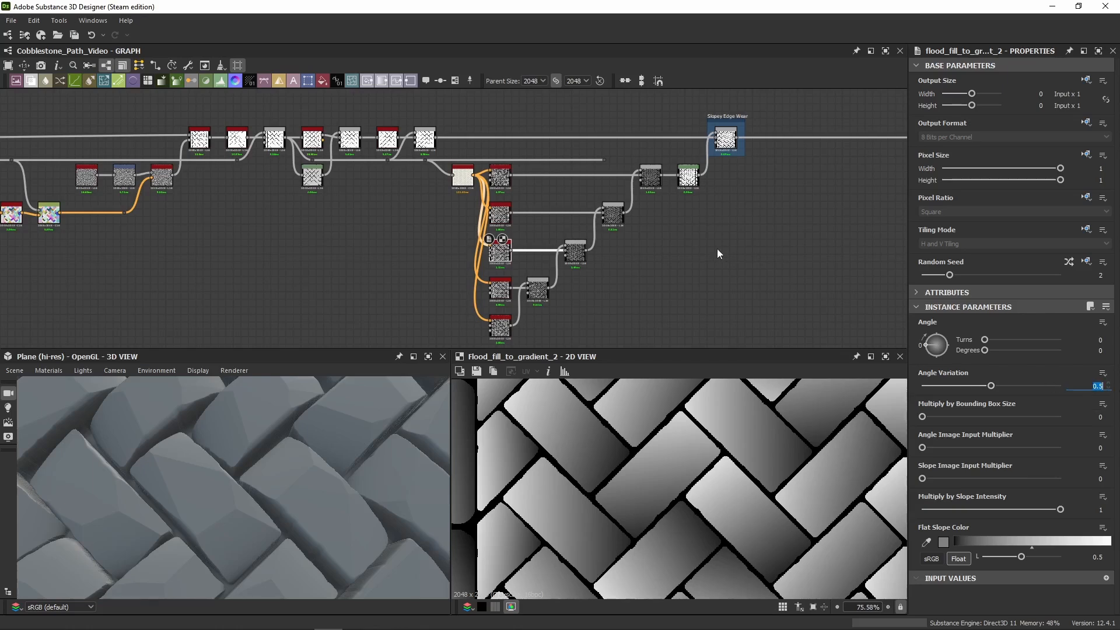
Step: Examine the sloped brick faces on the 3D plane from several angles
drag(218, 390, 135, 436)
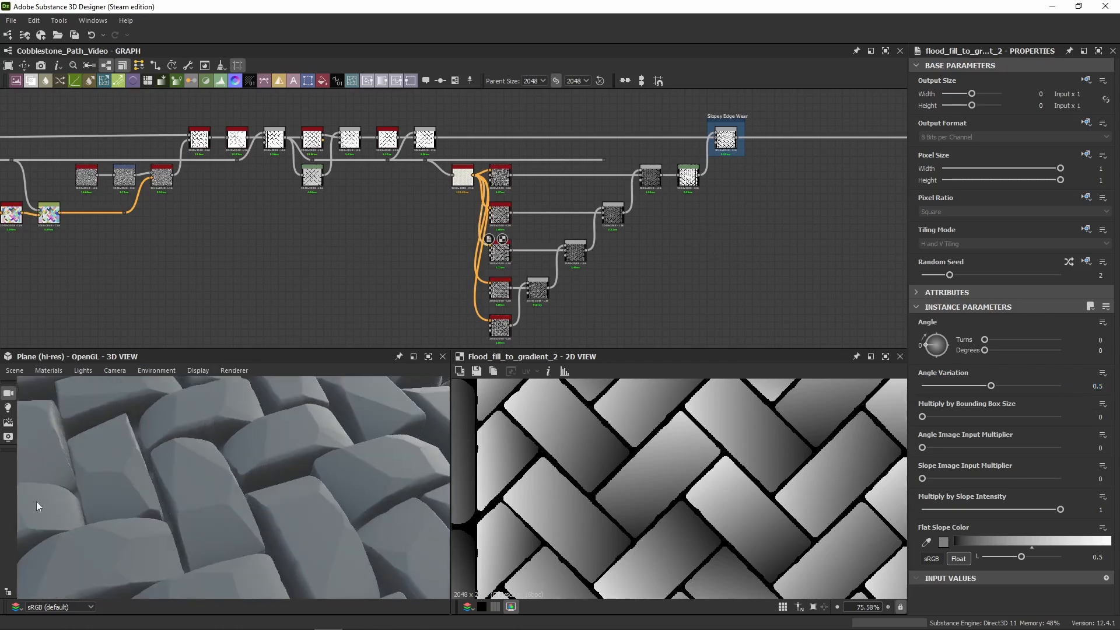
drag(207, 466, 209, 424)
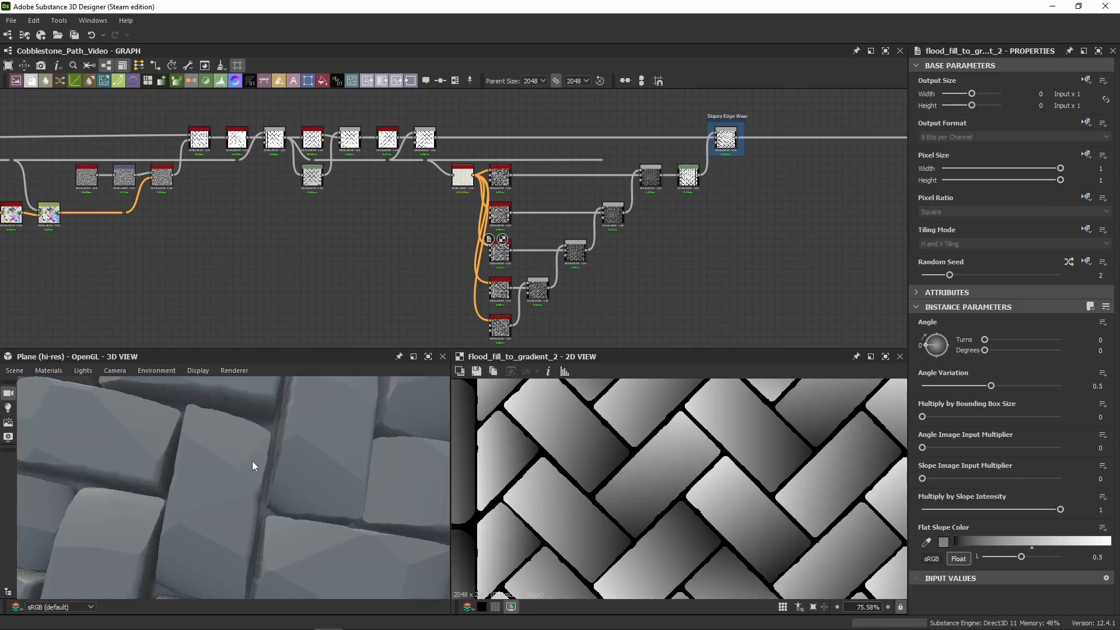
drag(232, 497, 190, 384)
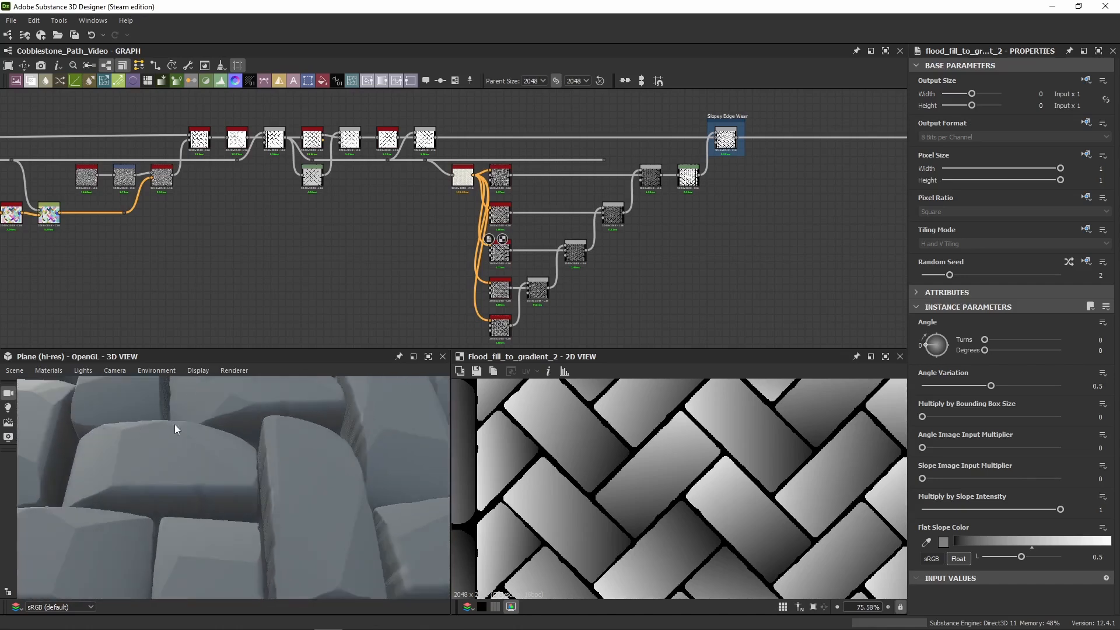
Step: Inspect the individual brick slopes of the Slopey Edge Wear Blend up close in the 2D view
scroll(739, 135, up, 3)
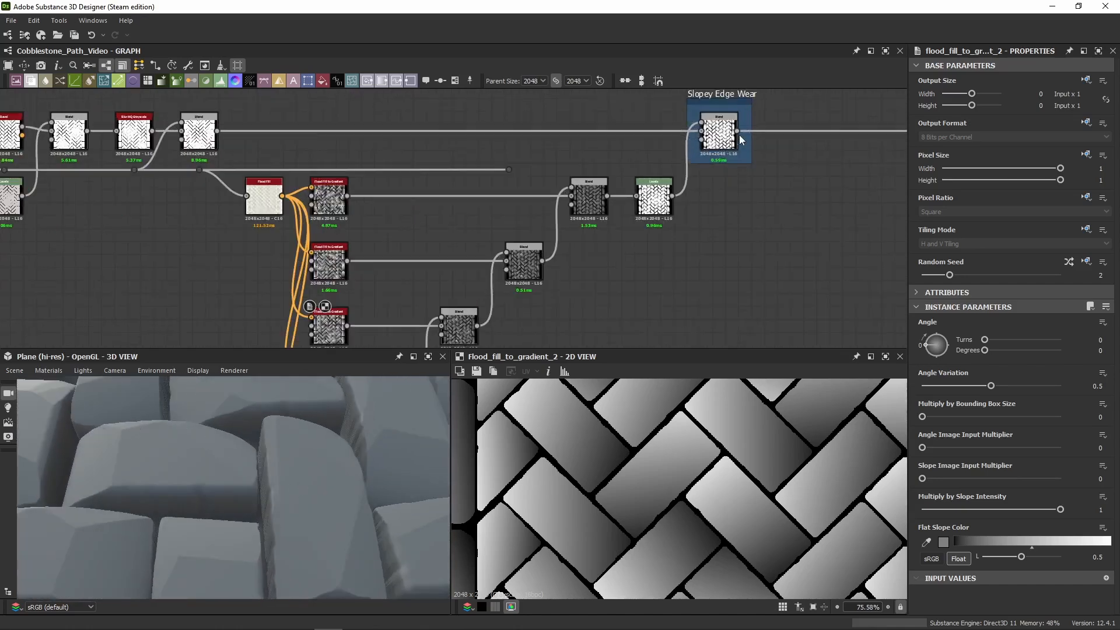
click(740, 135)
middle_drag(698, 278, 784, 234)
scroll(748, 447, up, 4)
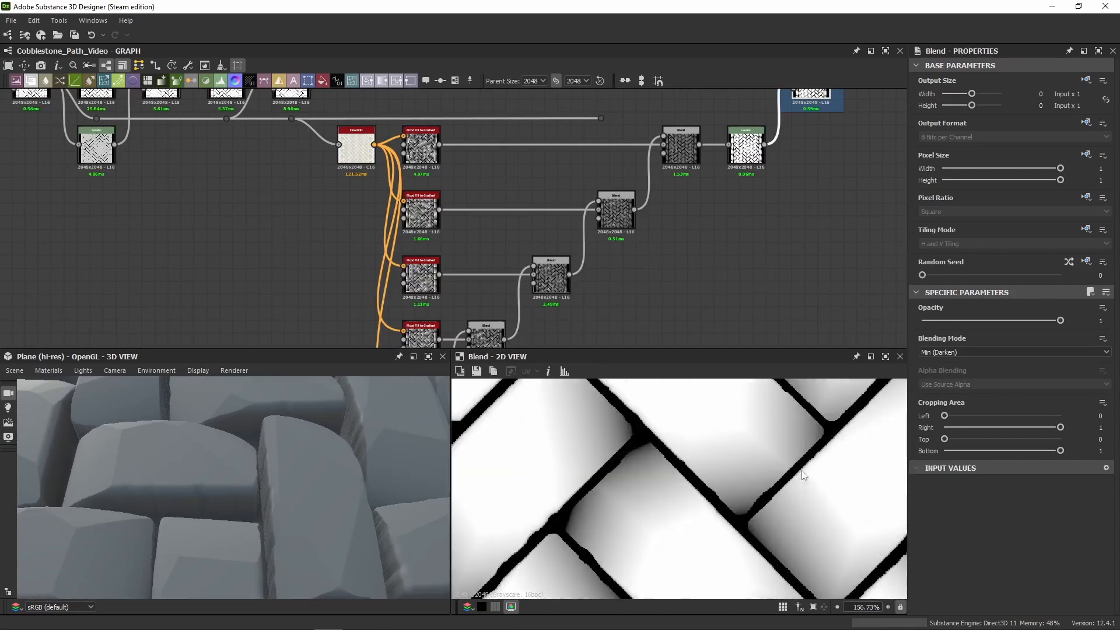
middle_drag(765, 483, 600, 387)
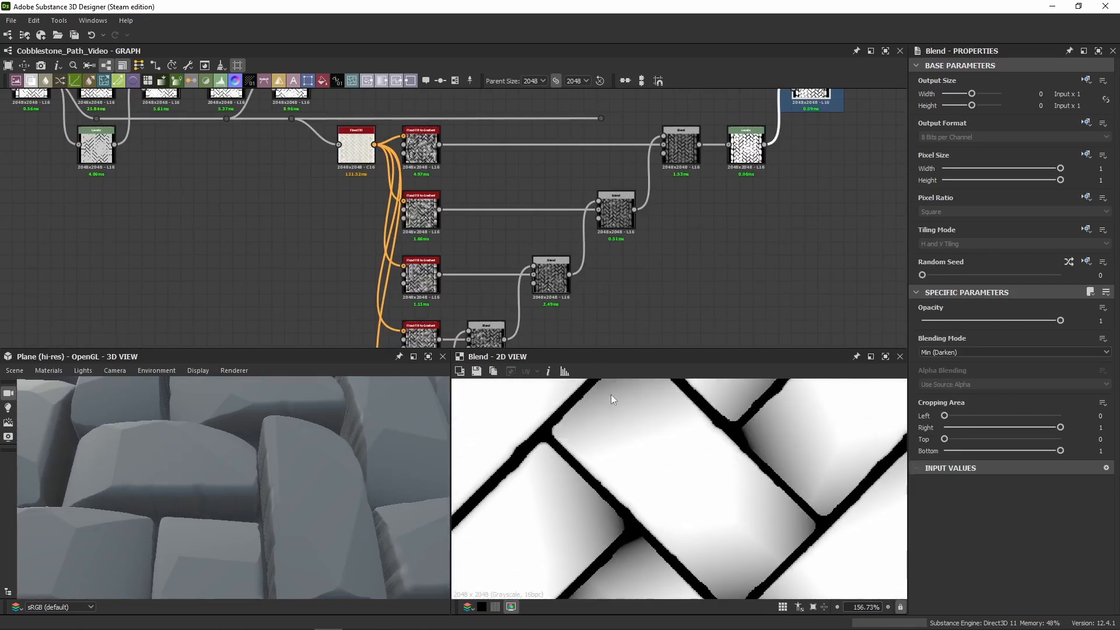
middle_drag(501, 194, 501, 183)
Step: Review the Random Seed, Angle and Angle Variation settings across the column of Flood Fill to Gradient nodes
double_click(410, 140)
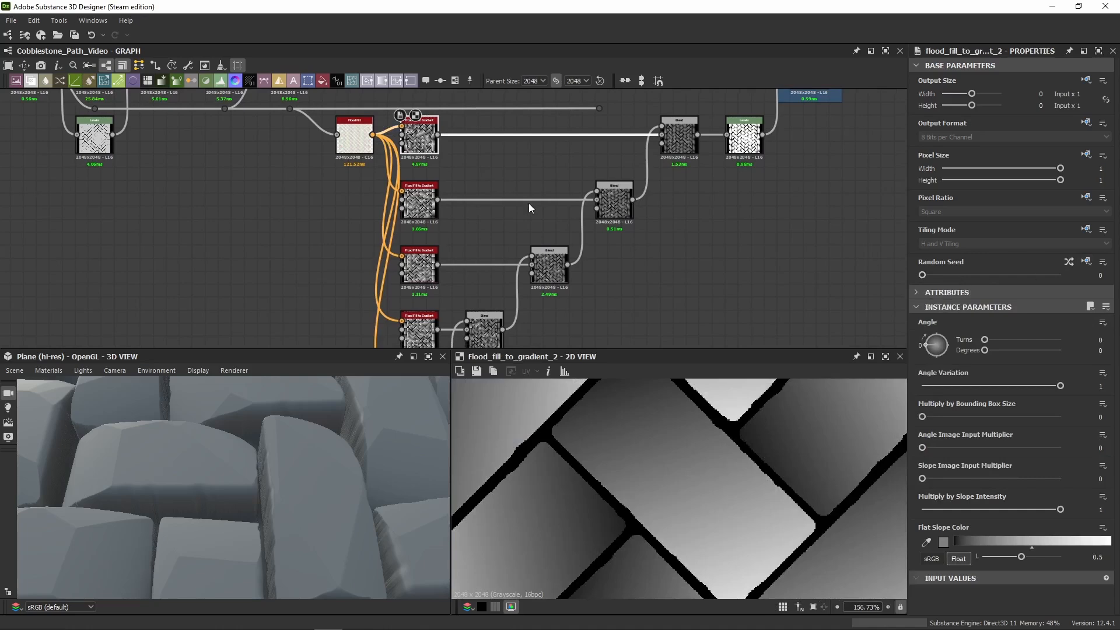
scroll(528, 203, down, 2)
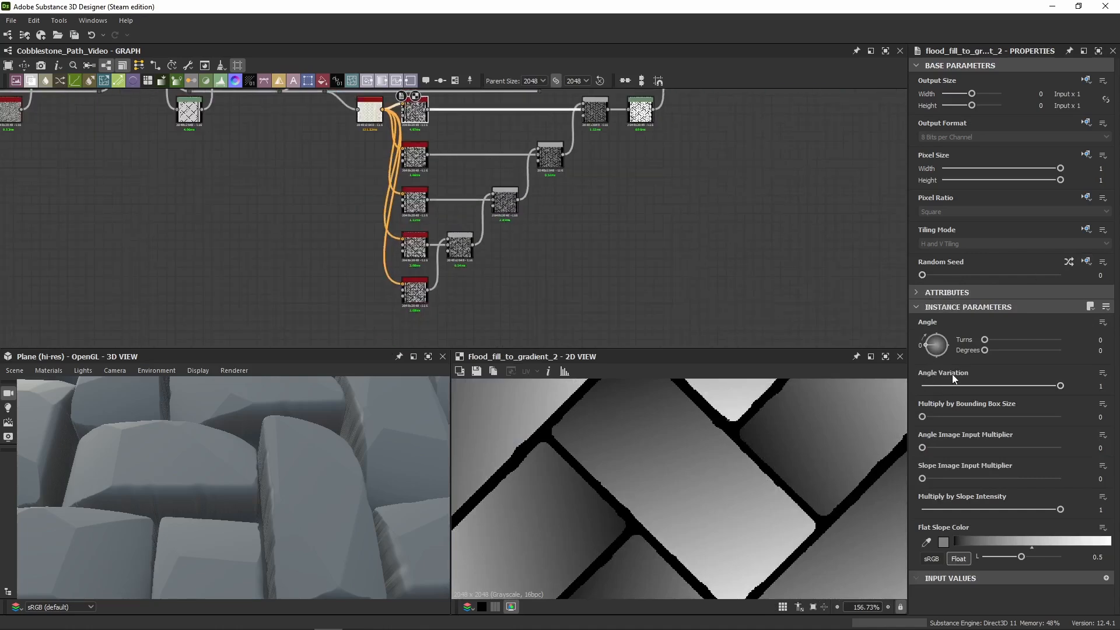
click(1100, 387)
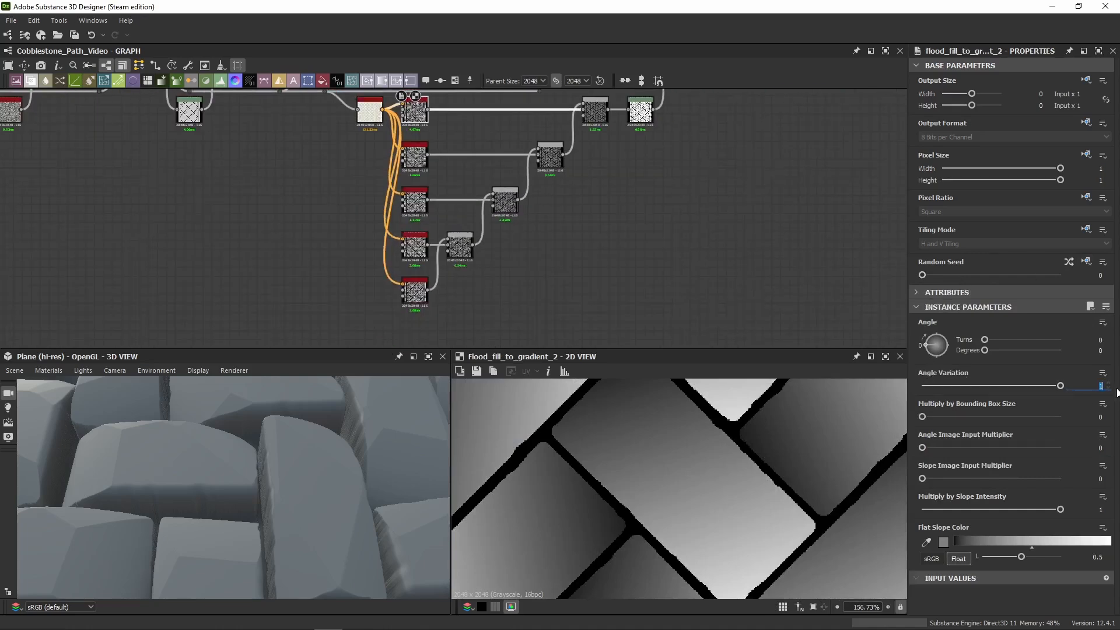
click(415, 162)
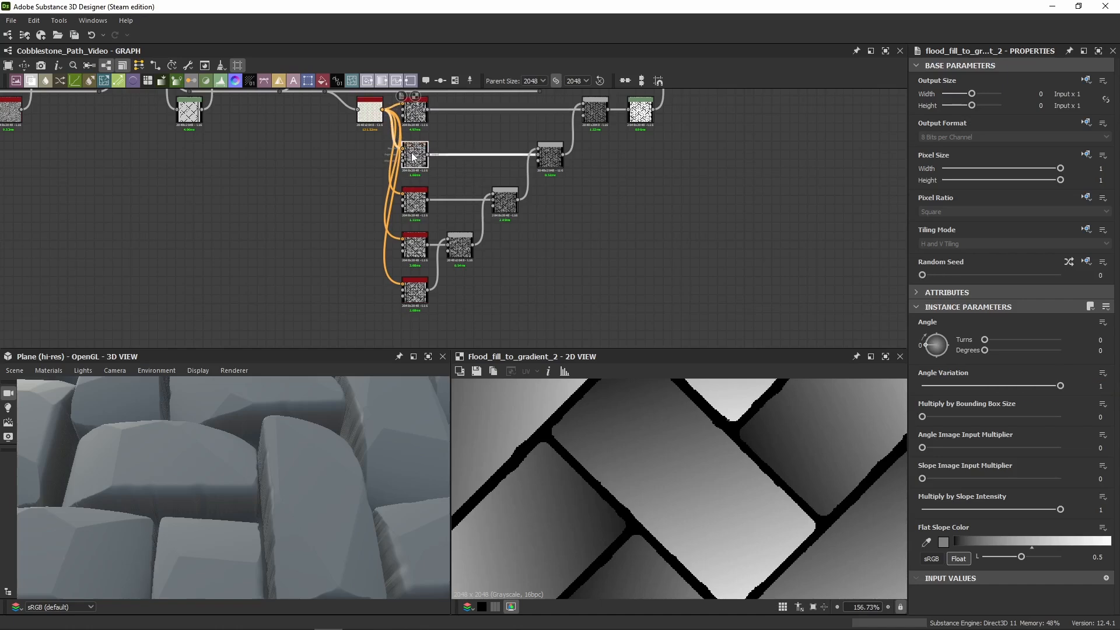
click(417, 208)
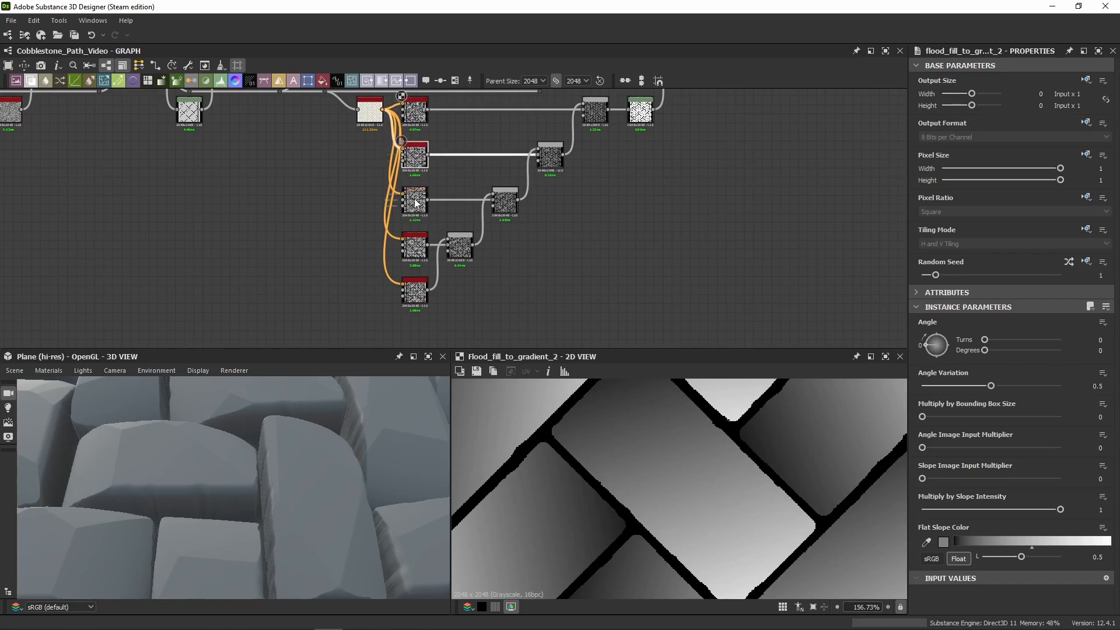
click(417, 248)
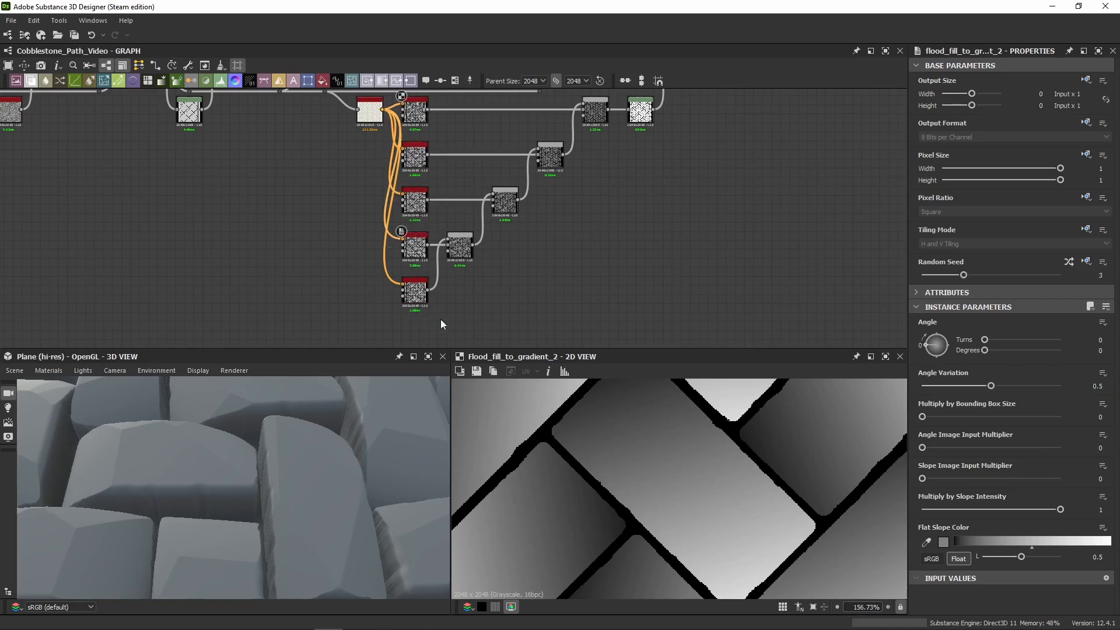
click(415, 291)
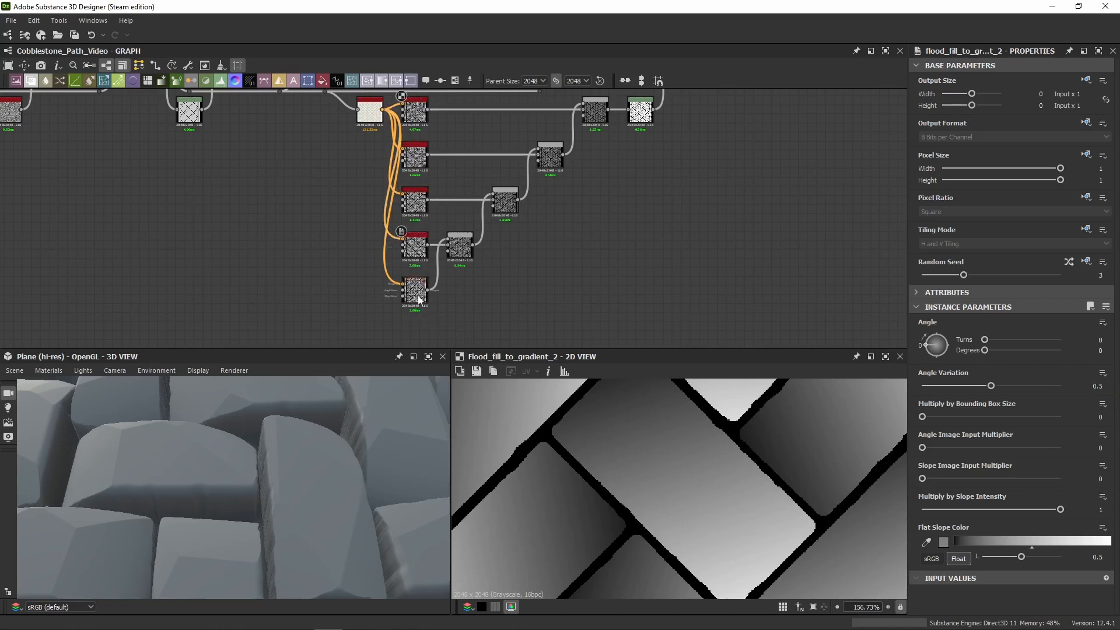
double_click(1083, 351)
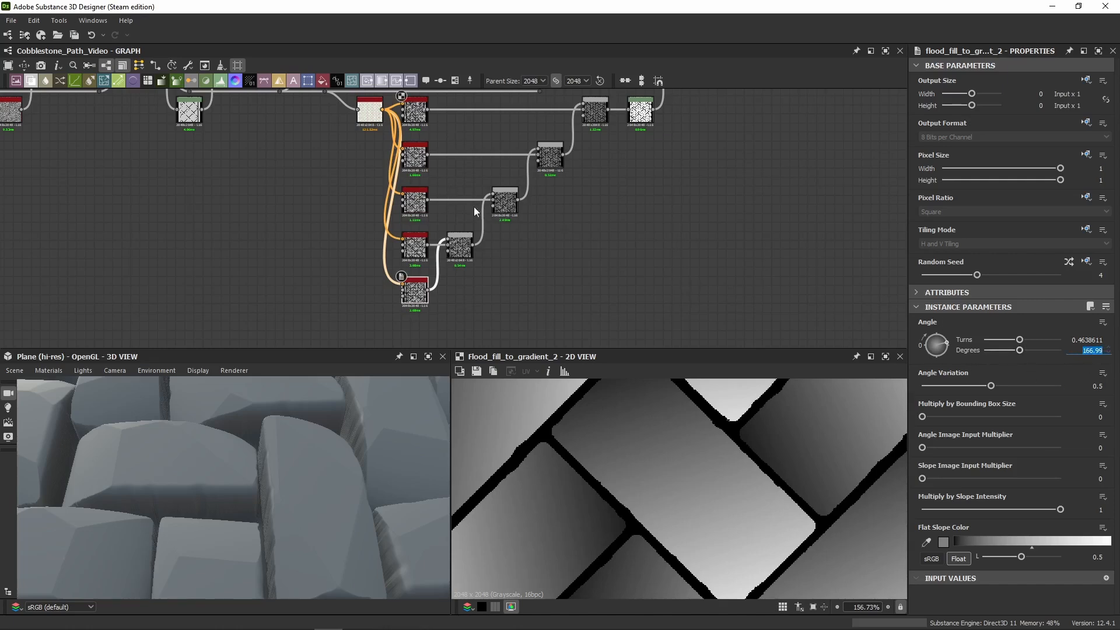
Step: Preview the fourth Flood Fill to Gradient node and the Min (Darken) Blend it feeds in the 2D view
scroll(450, 260, up, 5)
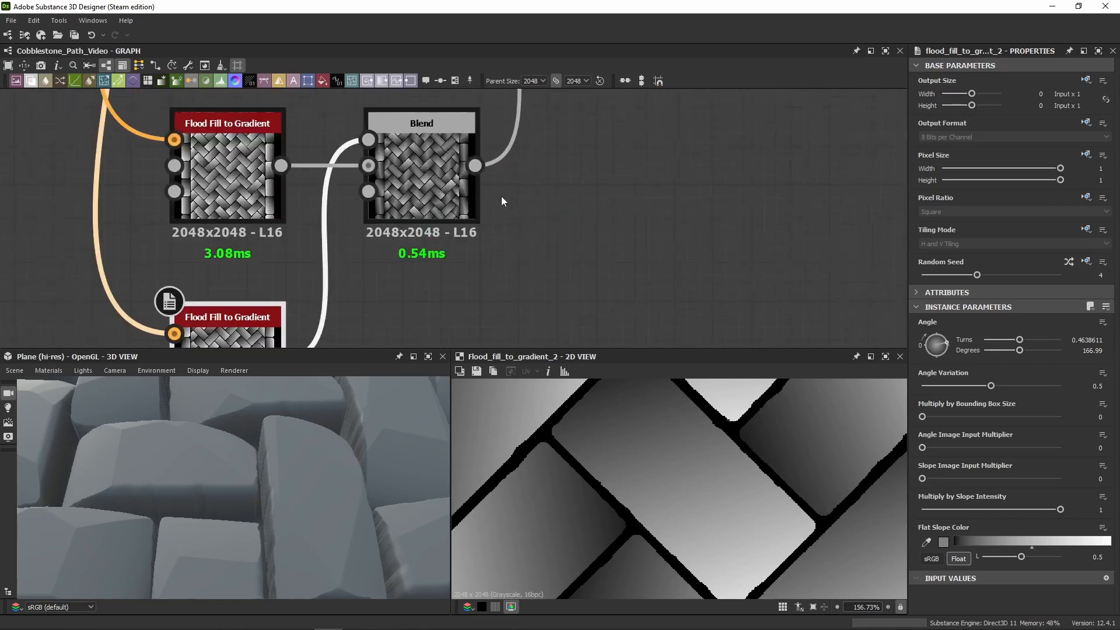
double_click(232, 184)
scroll(396, 210, down, 5)
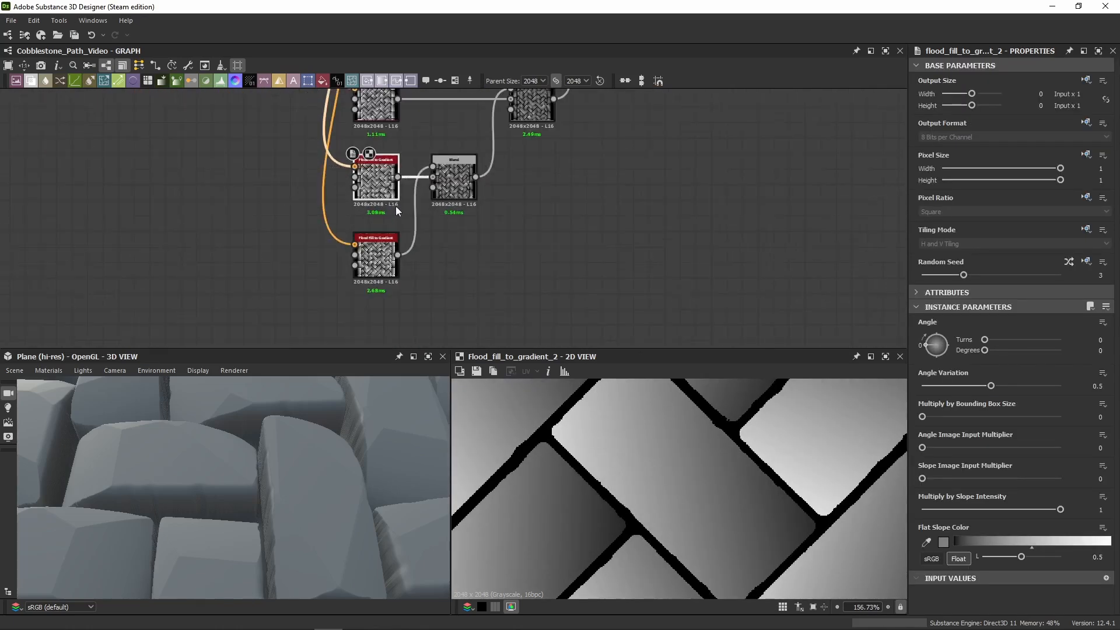
scroll(395, 206, up, 2)
double_click(477, 170)
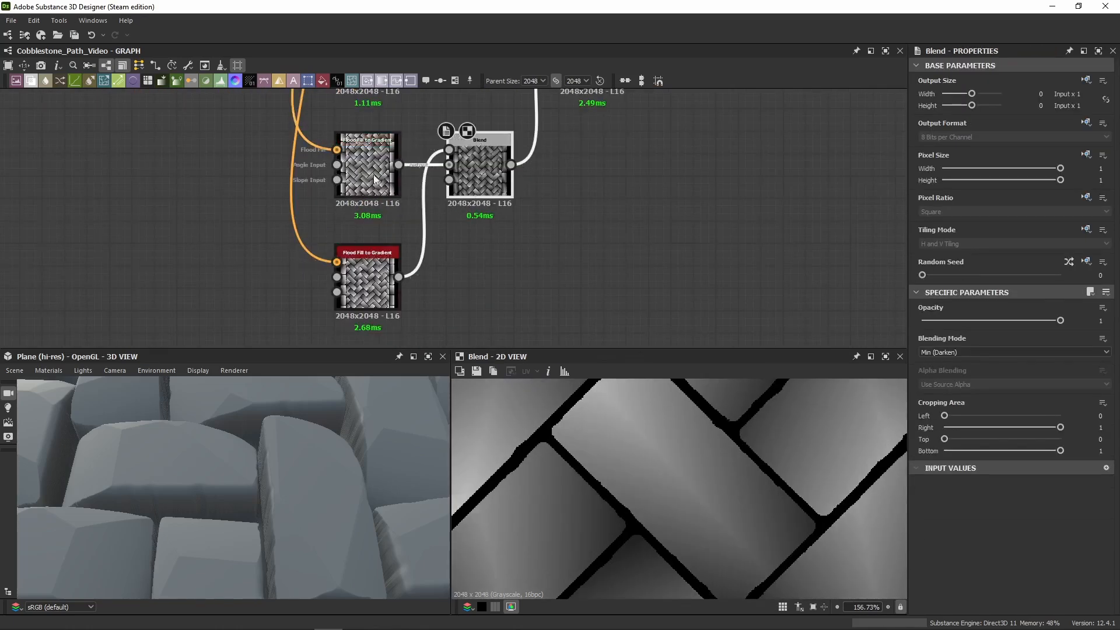
scroll(702, 483, down, 5)
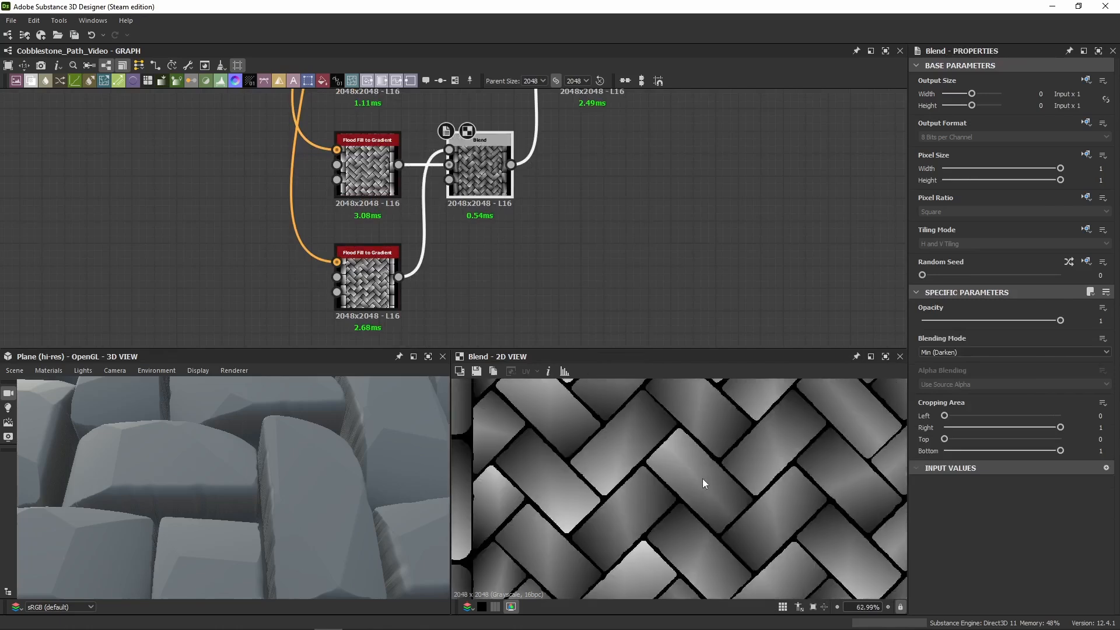
Step: Compare the last two Flood Fill to Gradient nodes one by one with the result of the Blend that combines them
mouse_move(399, 165)
mouse_down()
mouse_move(506, 270)
mouse_move(403, 172)
mouse_up()
double_click(376, 174)
click(490, 183)
double_click(491, 182)
double_click(357, 268)
double_click(356, 156)
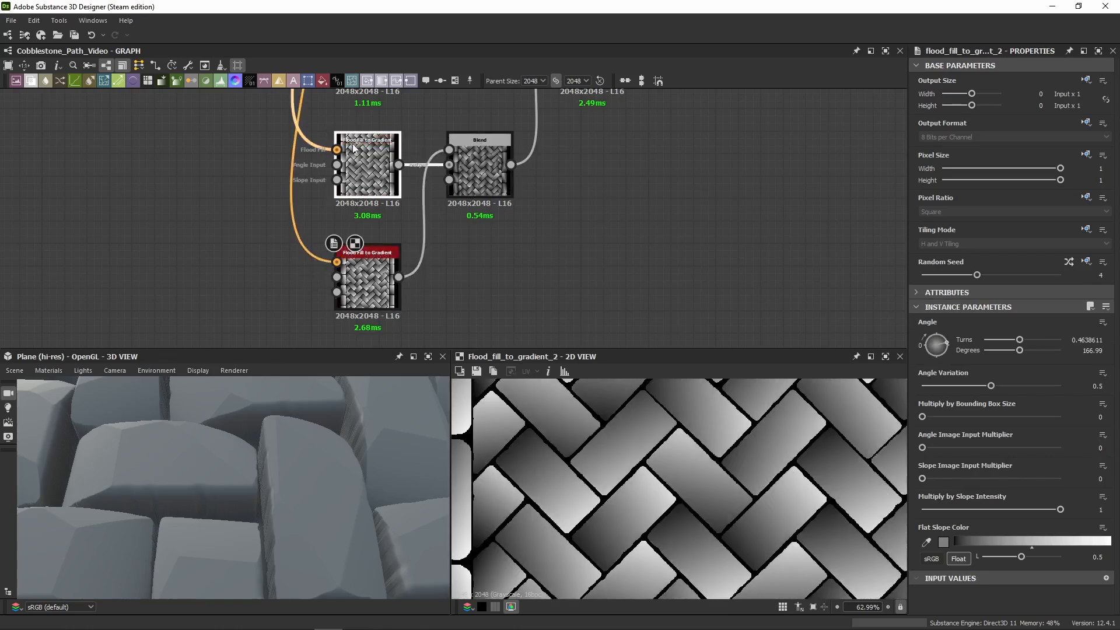
double_click(475, 156)
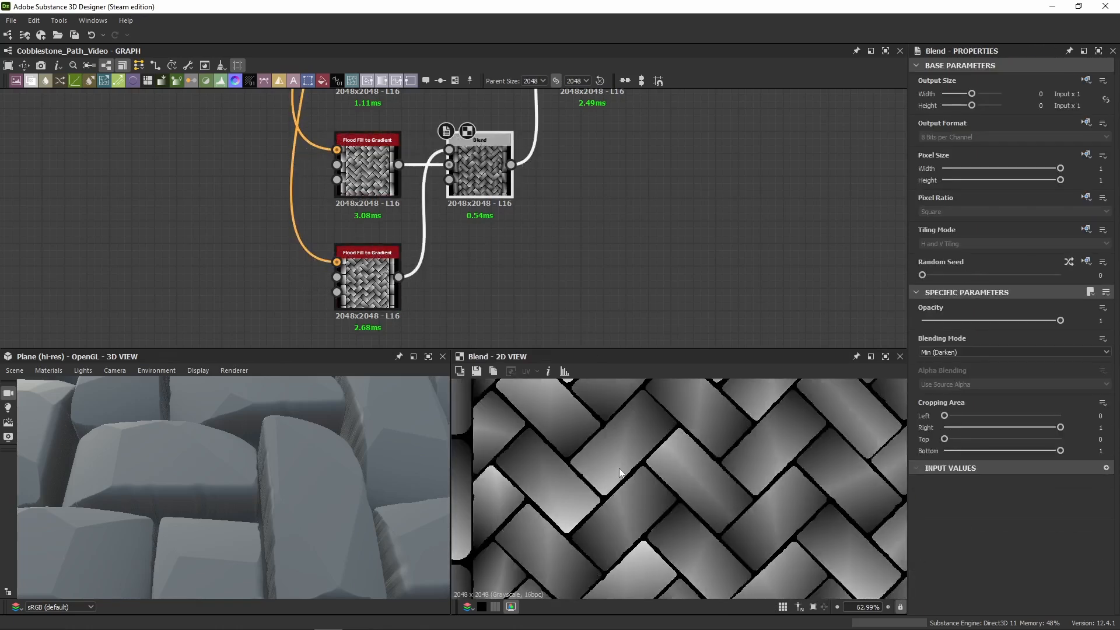
Step: Preview the Blend that adds the third gradient and check the settings of the Blend feeding it
middle_drag(635, 166, 627, 323)
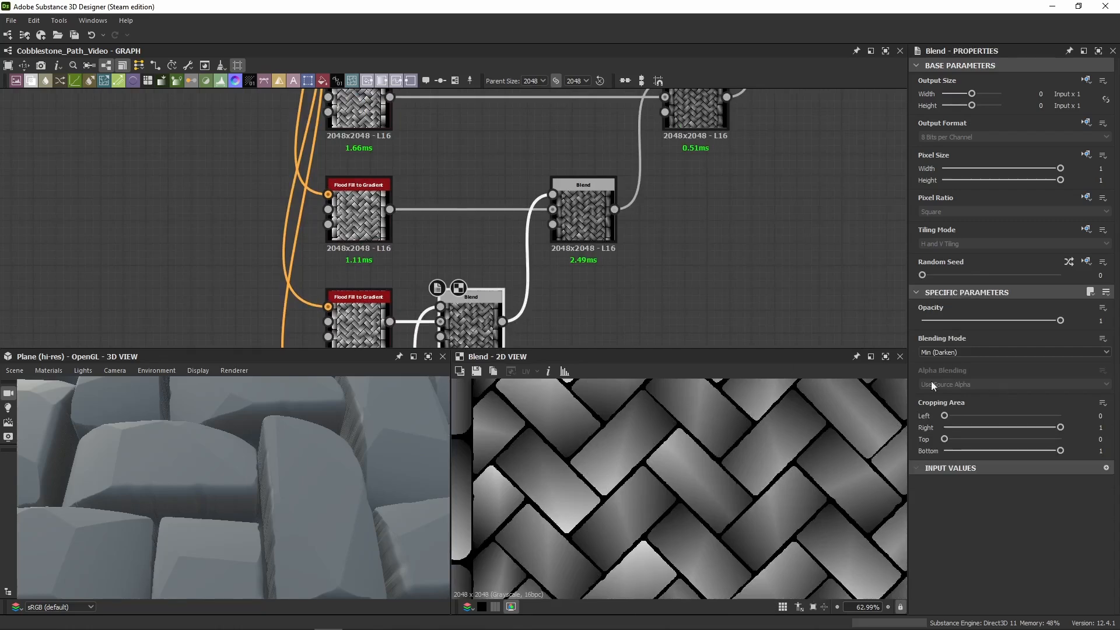
click(596, 222)
double_click(596, 222)
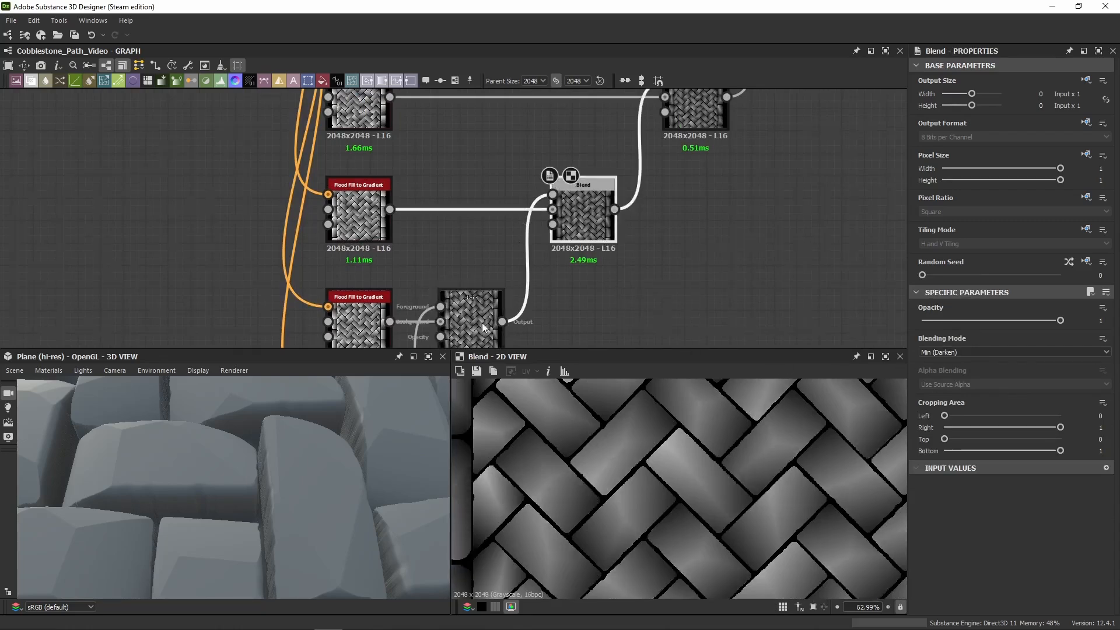
scroll(488, 327, down, 2)
middle_drag(487, 327, 474, 297)
click(463, 236)
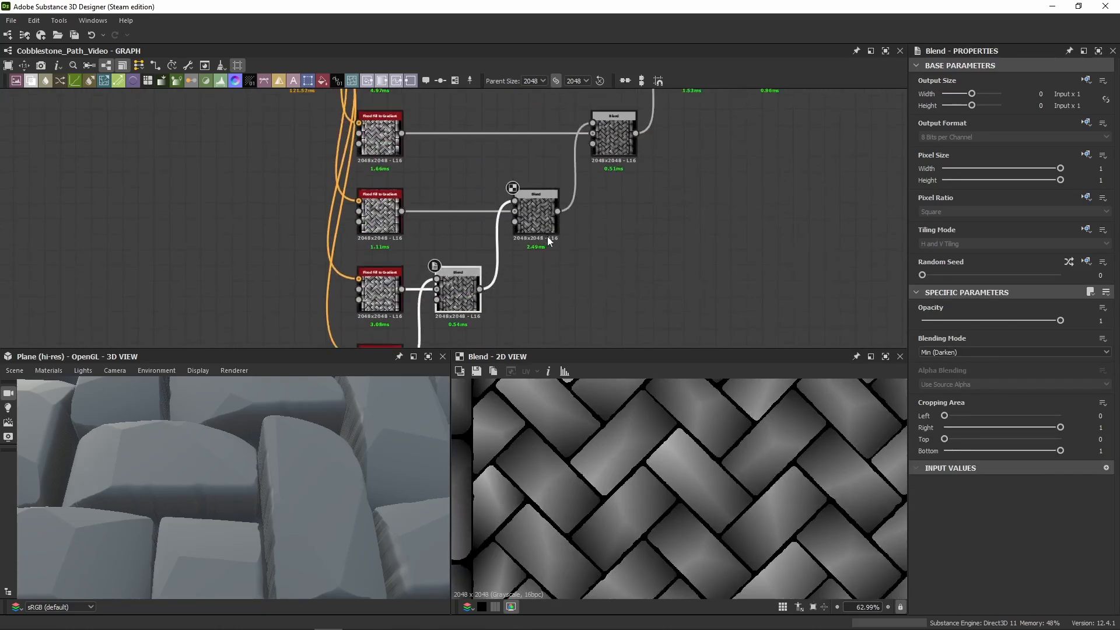
Step: Compare the Blend adding the third gradient with the Blend of the last two gradients, zoomed in on one brick in the 2D view
click(535, 214)
scroll(629, 444, up, 4)
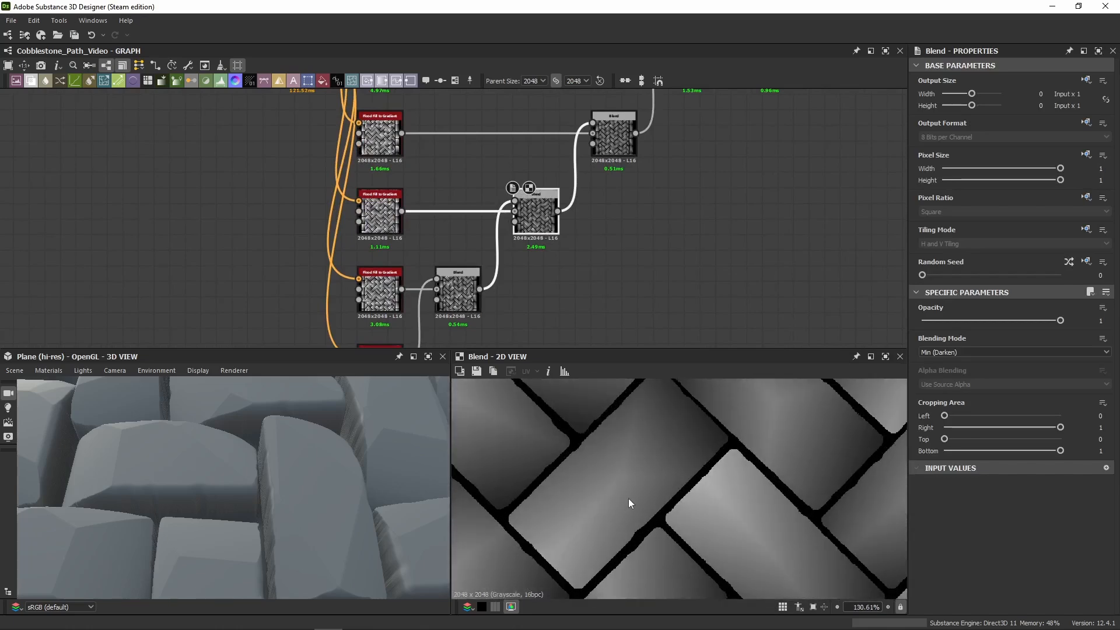
middle_drag(508, 340, 510, 292)
click(382, 321)
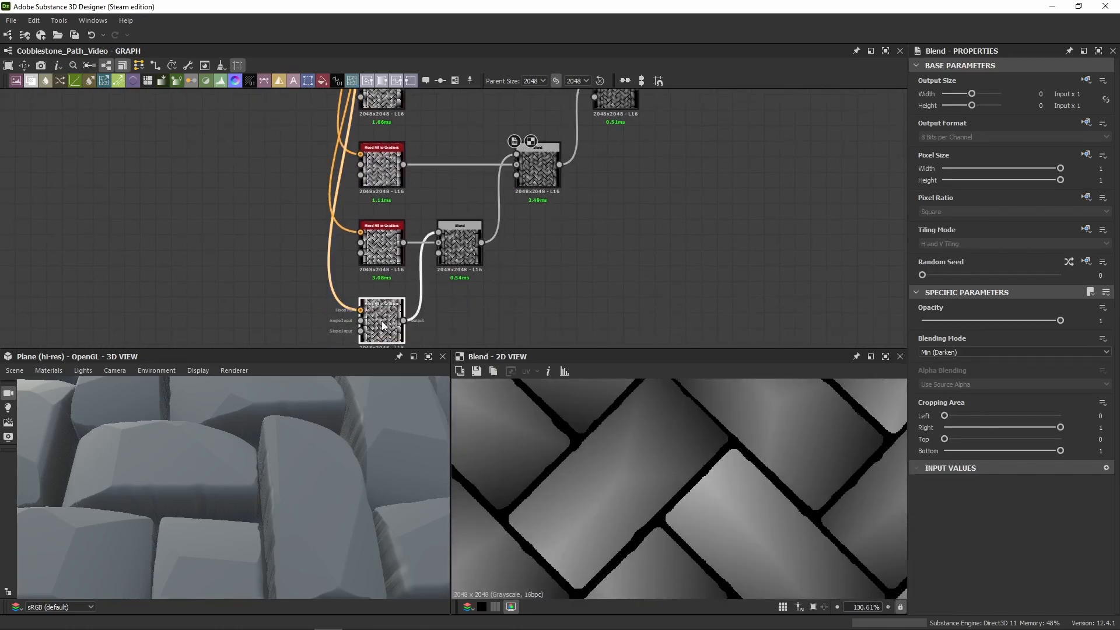
click(459, 244)
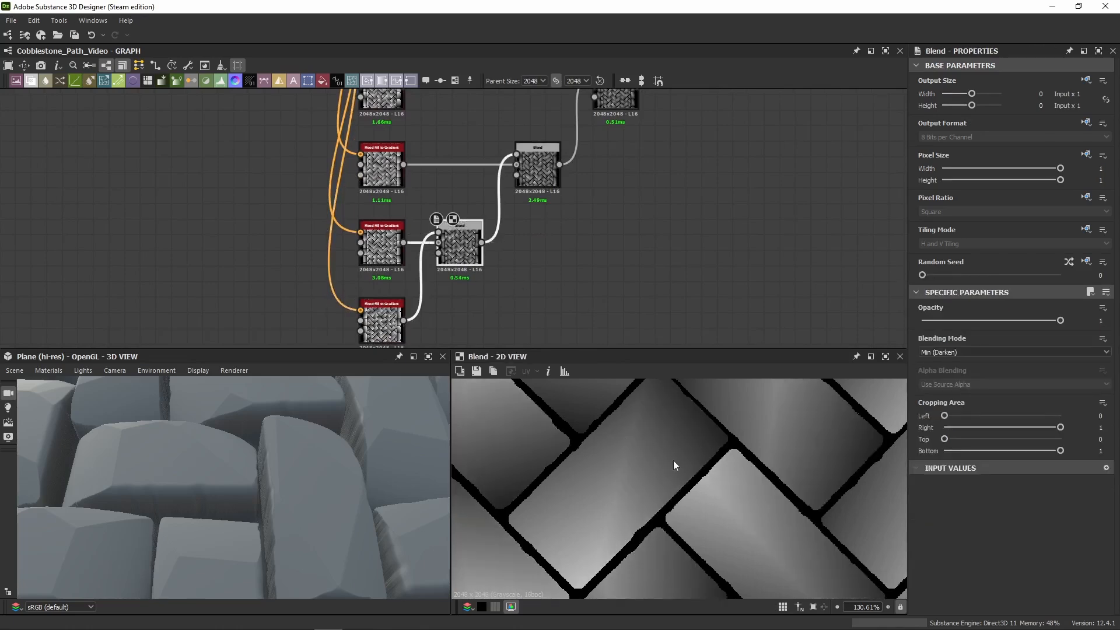
middle_drag(547, 165, 546, 216)
click(545, 216)
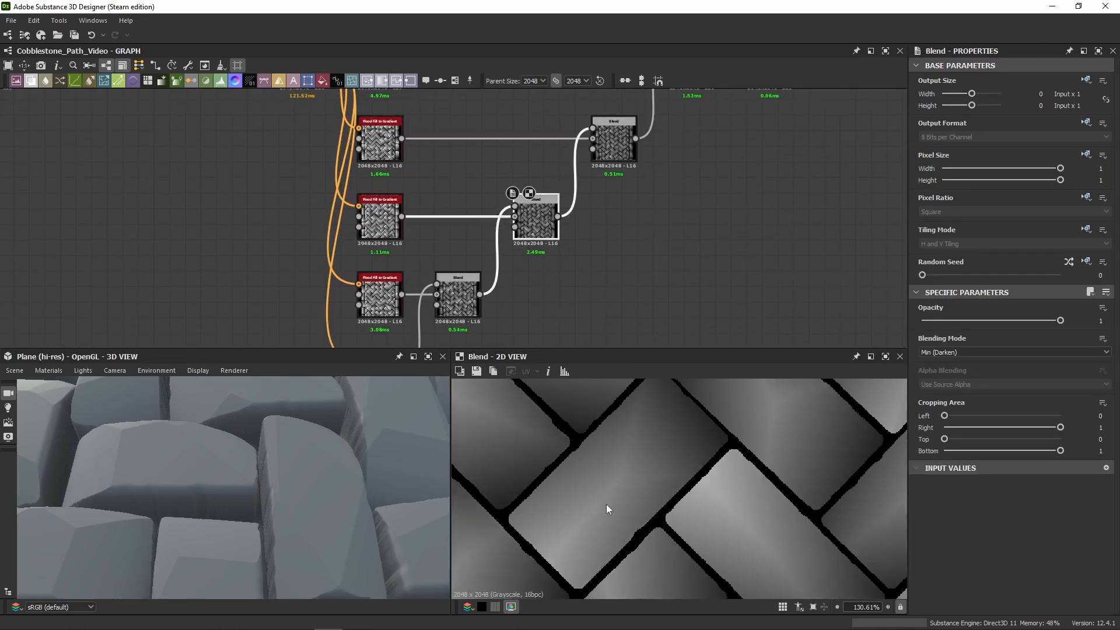
Step: Preview the Blend that adds the second gradient and compare it with the Blend feeding it
middle_drag(614, 272, 608, 345)
click(607, 216)
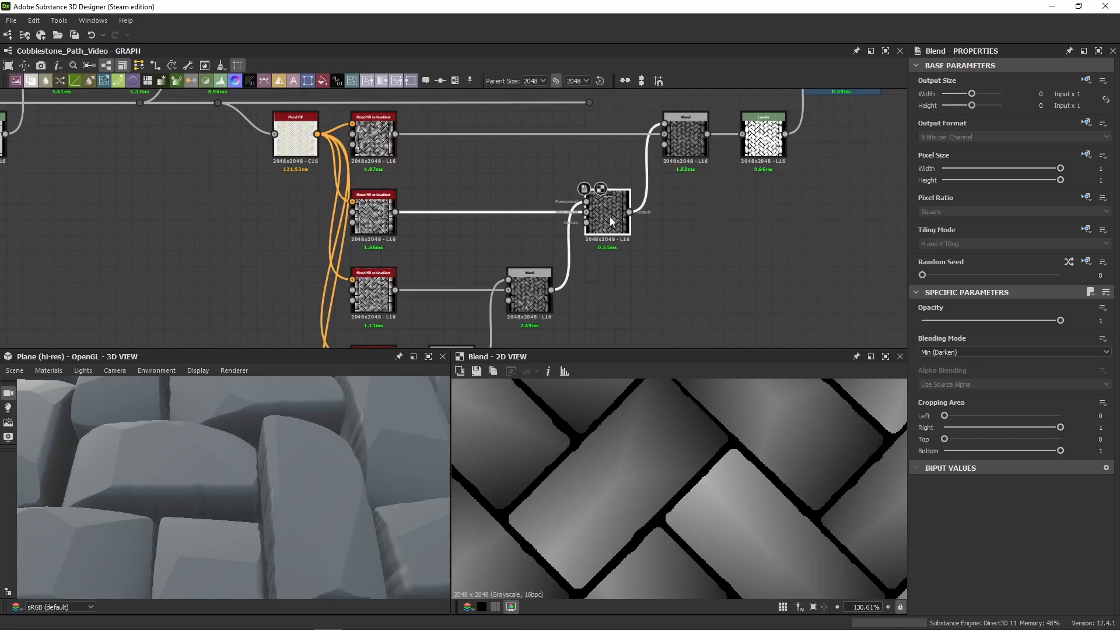
middle_drag(447, 266, 477, 206)
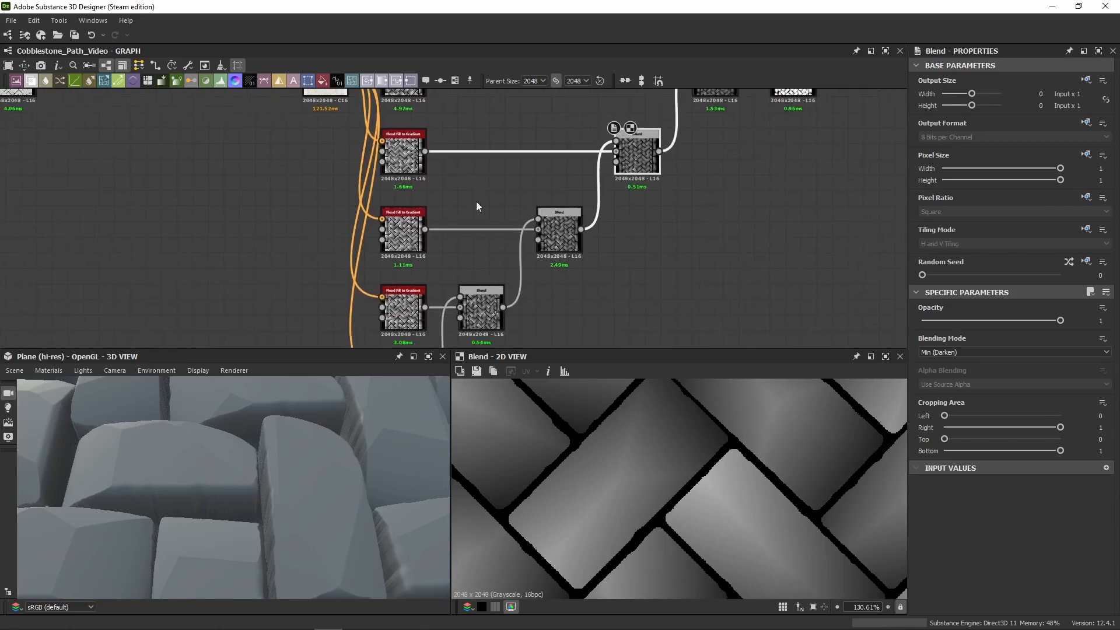
click(561, 229)
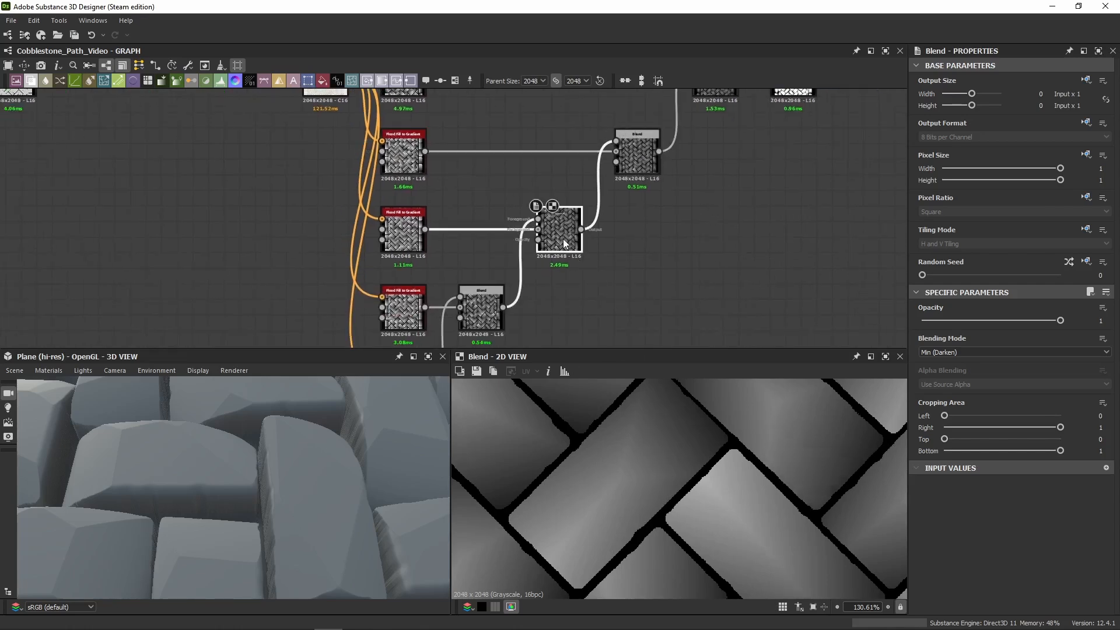
double_click(646, 150)
Step: Compare the second, third and fourth Flood Fill to Gradient nodes with the Blend result that darkens them together
double_click(403, 154)
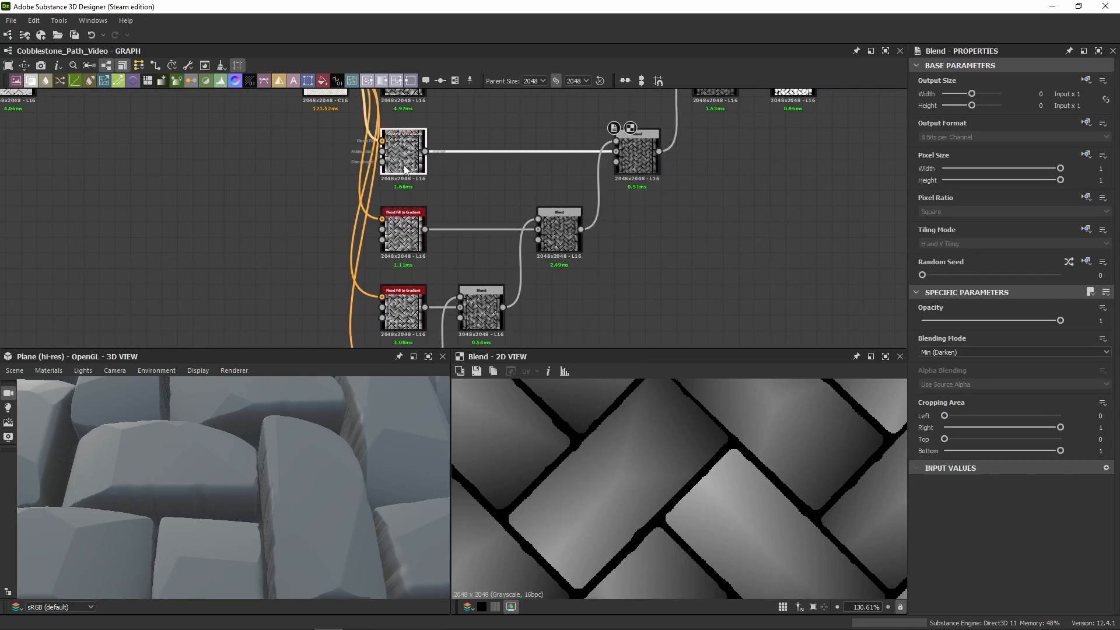
click(399, 251)
double_click(399, 251)
double_click(403, 309)
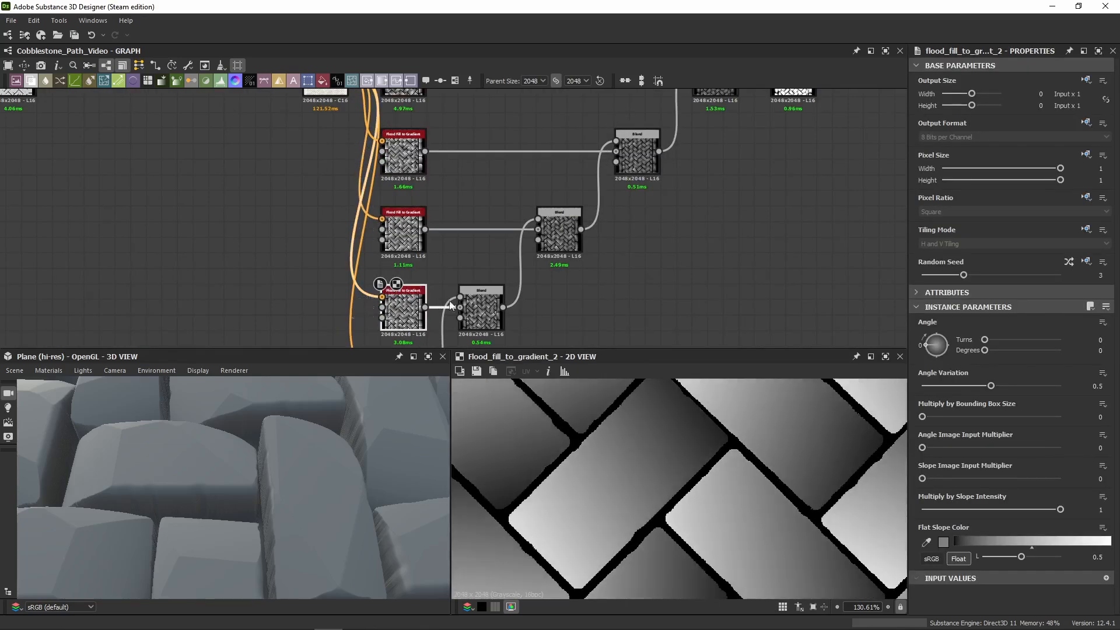
double_click(401, 154)
double_click(408, 320)
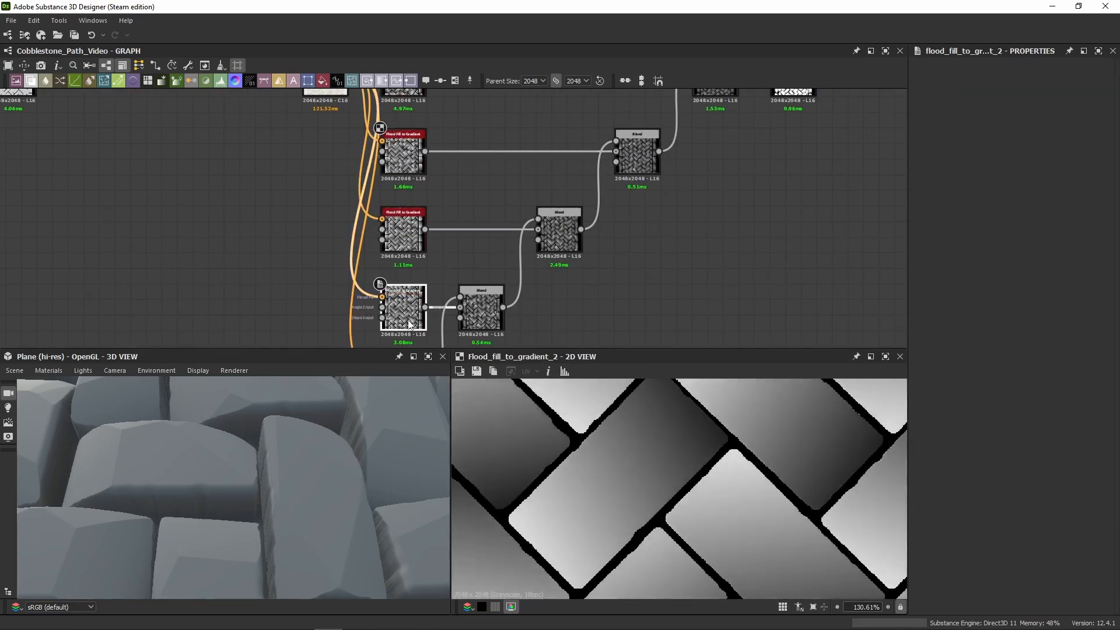
double_click(395, 151)
double_click(403, 304)
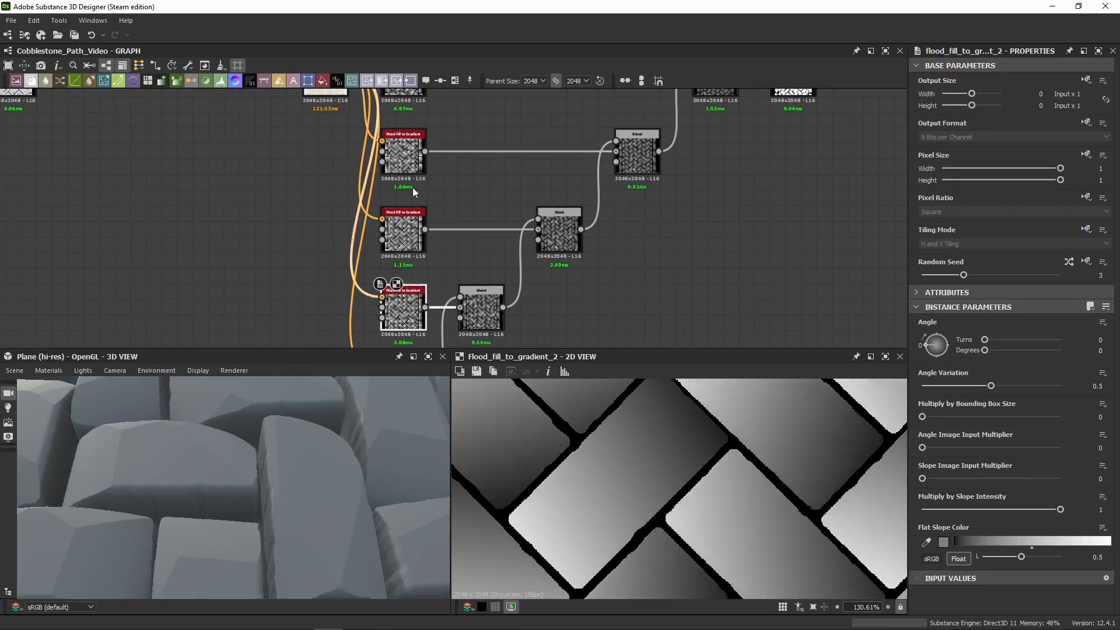
double_click(402, 152)
double_click(637, 156)
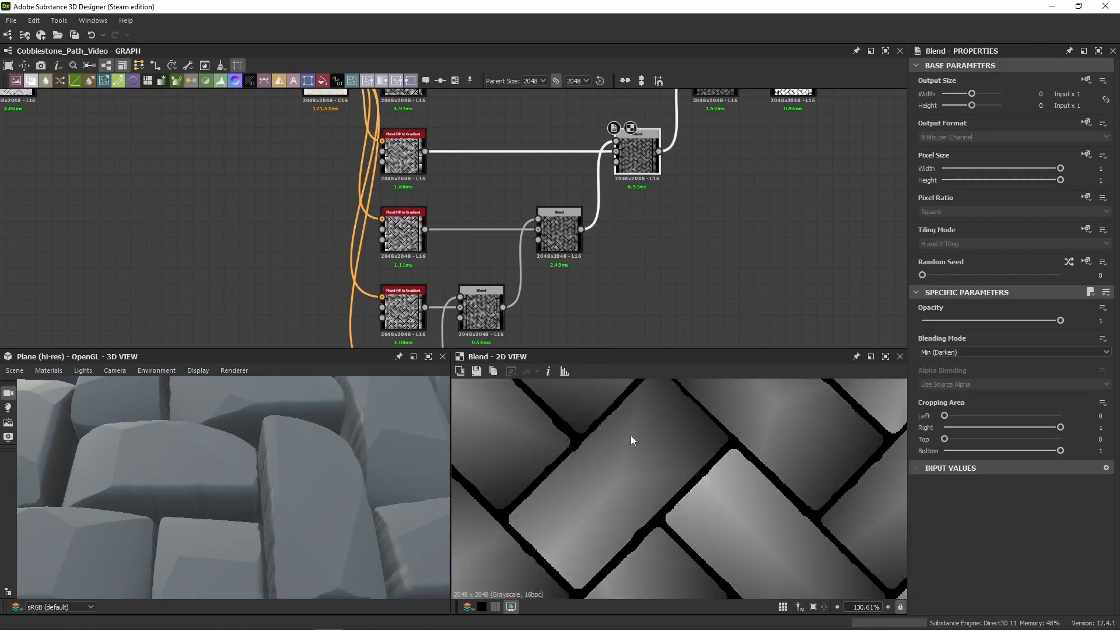
Step: Preview the final Blend of the gradient chain, which adds the first Flood Fill to Gradient node
middle_drag(717, 238, 604, 323)
double_click(594, 156)
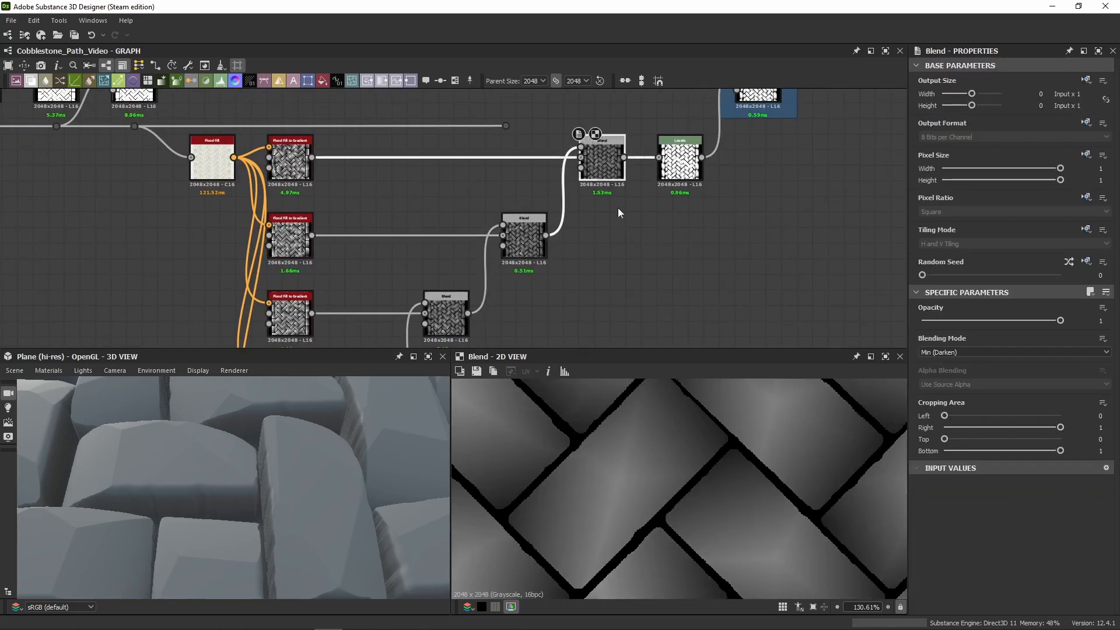
middle_drag(626, 233, 549, 306)
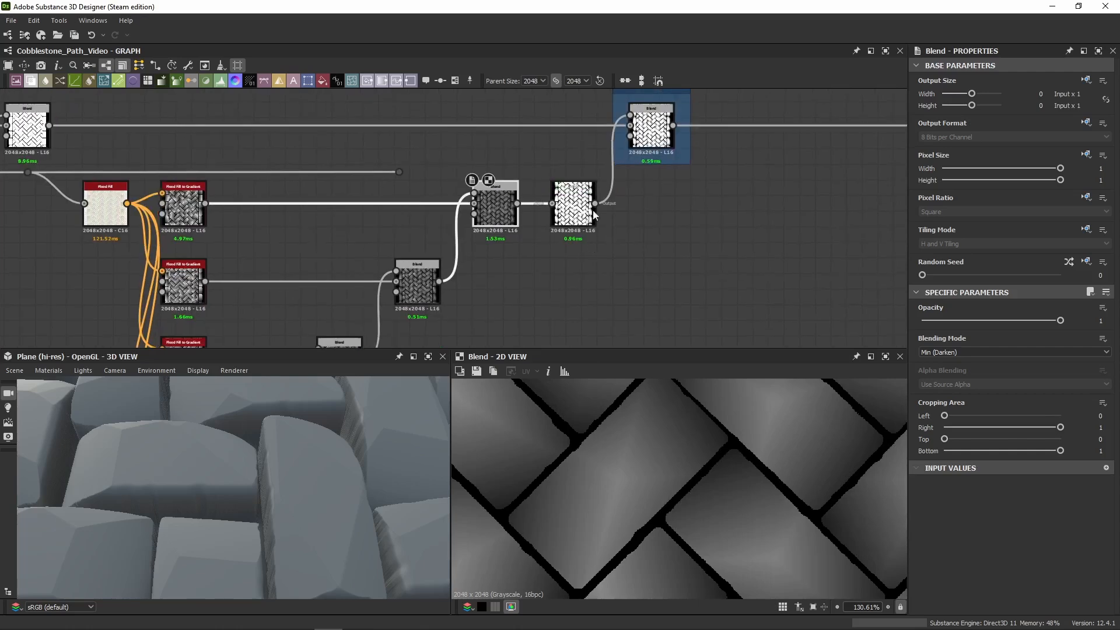
middle_drag(373, 255, 429, 206)
scroll(429, 205, down, 2)
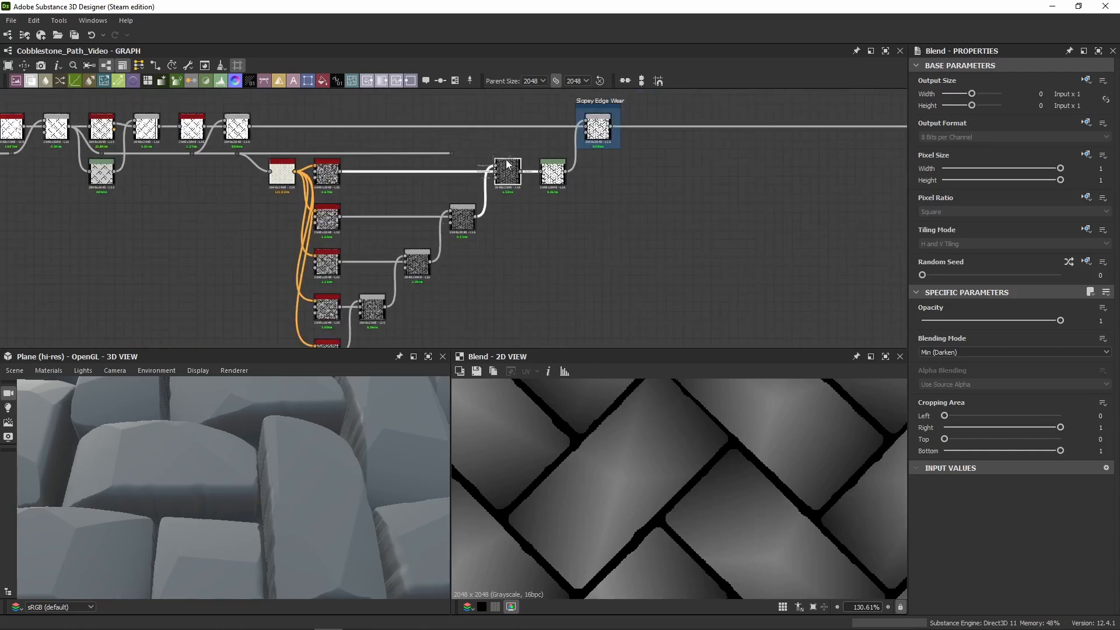
scroll(519, 240, up, 4)
Step: Preview the Levels node after the gradient Blends and show its parameters as sliders instead of the histogram
double_click(566, 188)
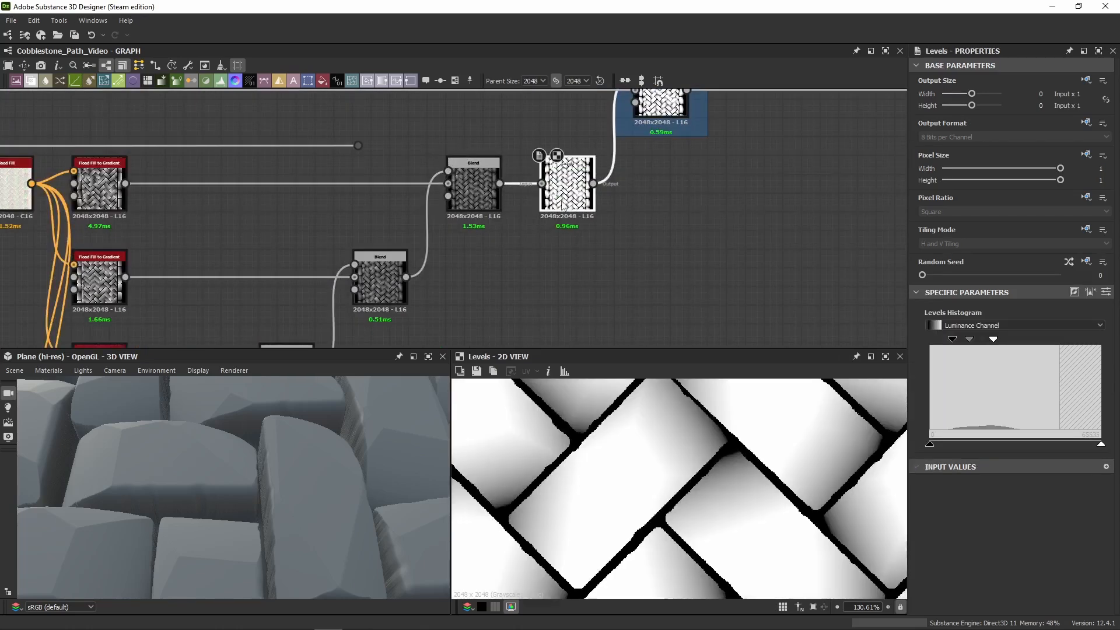
click(1106, 292)
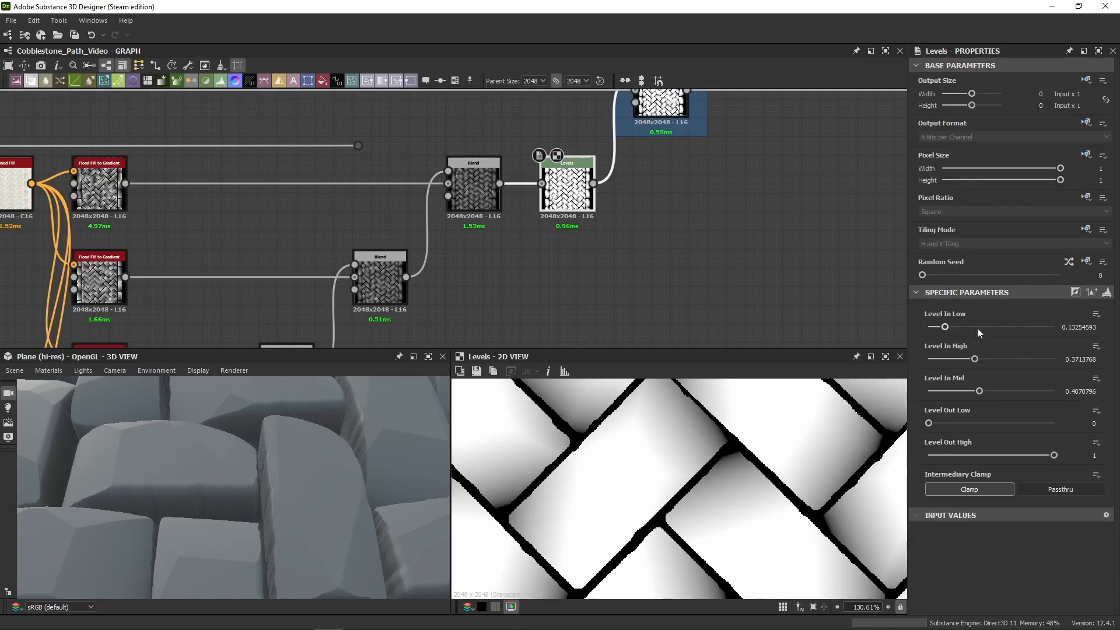
scroll(545, 533, up, 1)
middle_drag(544, 534, 588, 471)
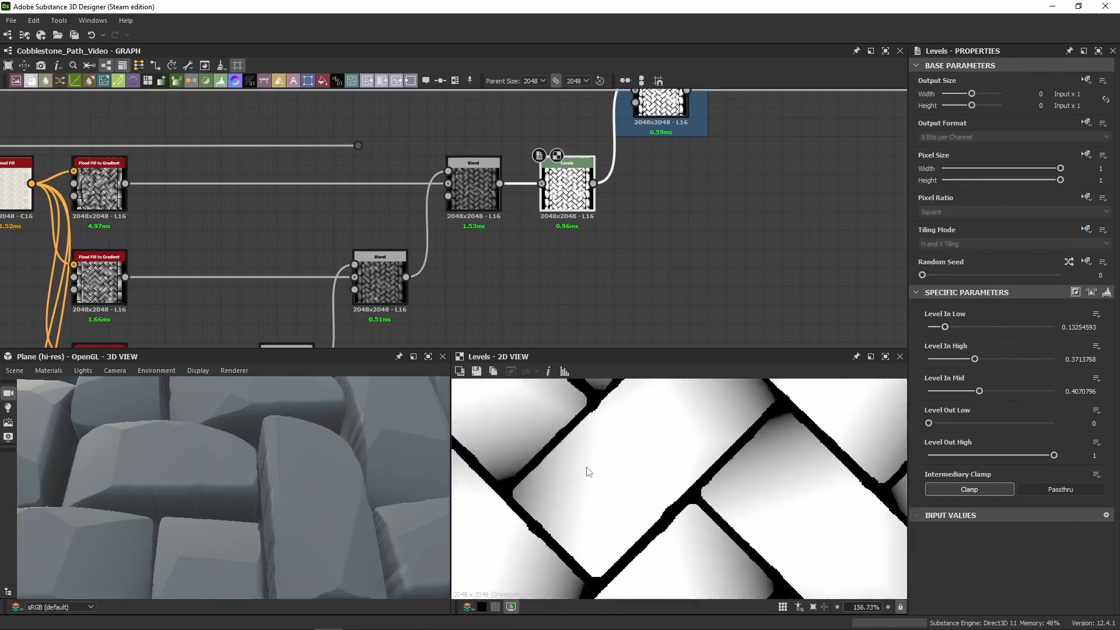
scroll(582, 470, down, 5)
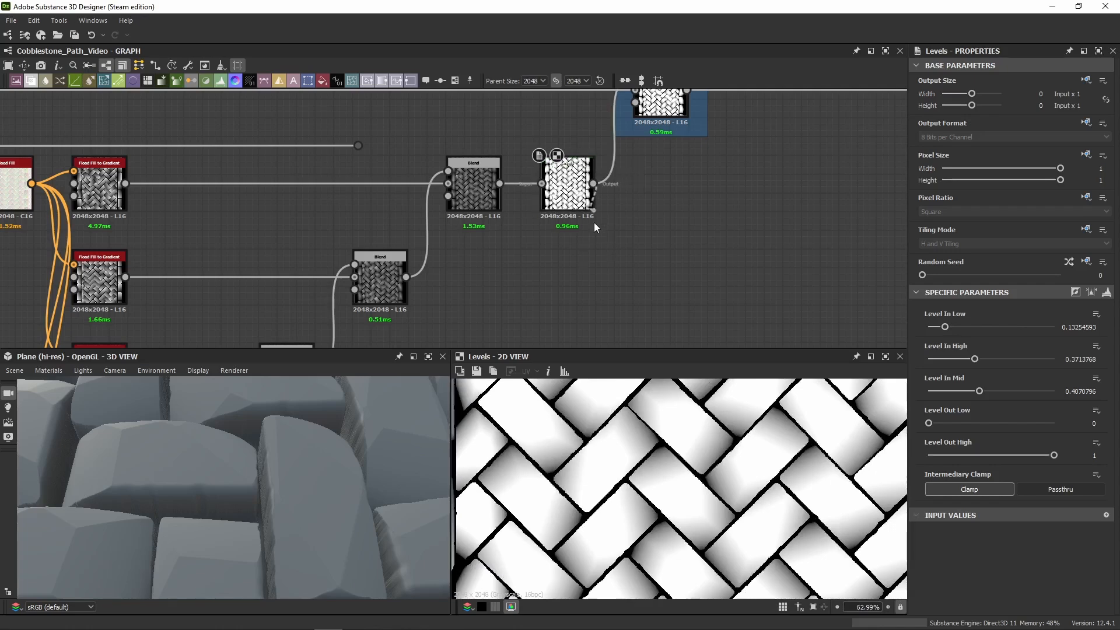
Step: Disable and re-enable the Levels node to compare its effect on the brick slopes in the 3D view
click(579, 197)
key(shift+d)
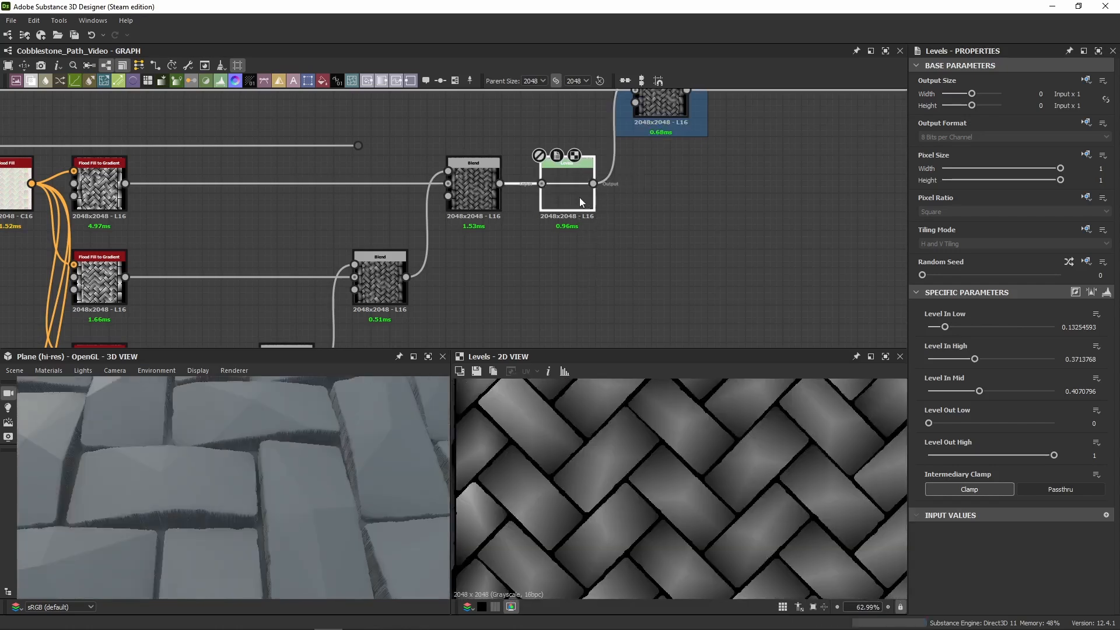
scroll(240, 496, down, 3)
drag(239, 496, 204, 421)
scroll(254, 471, up, 4)
scroll(257, 460, up, 3)
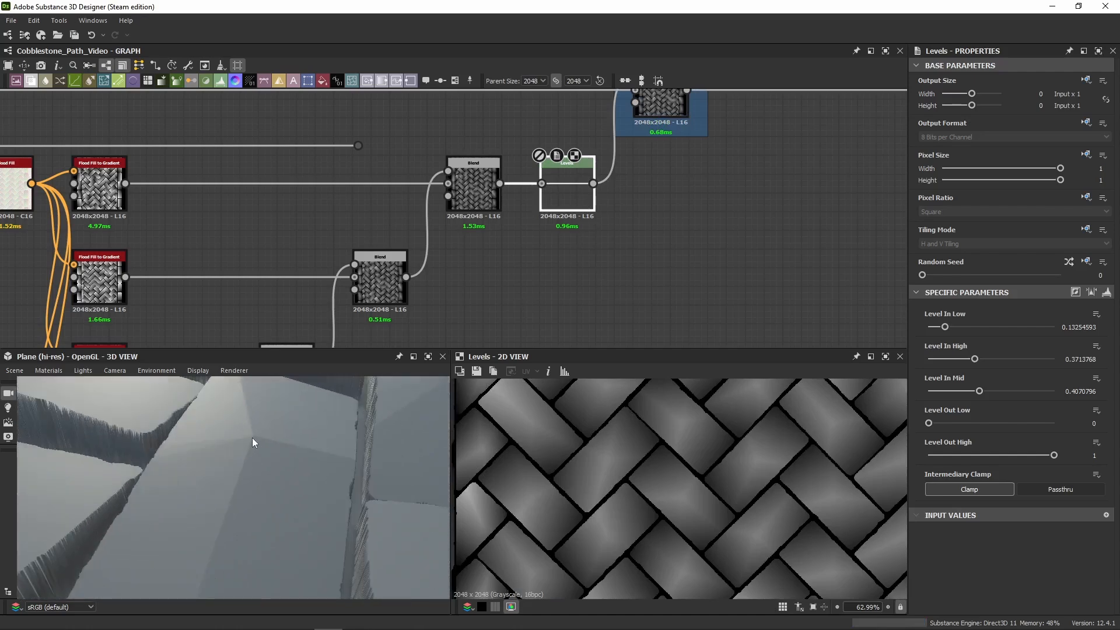
key(shift+d)
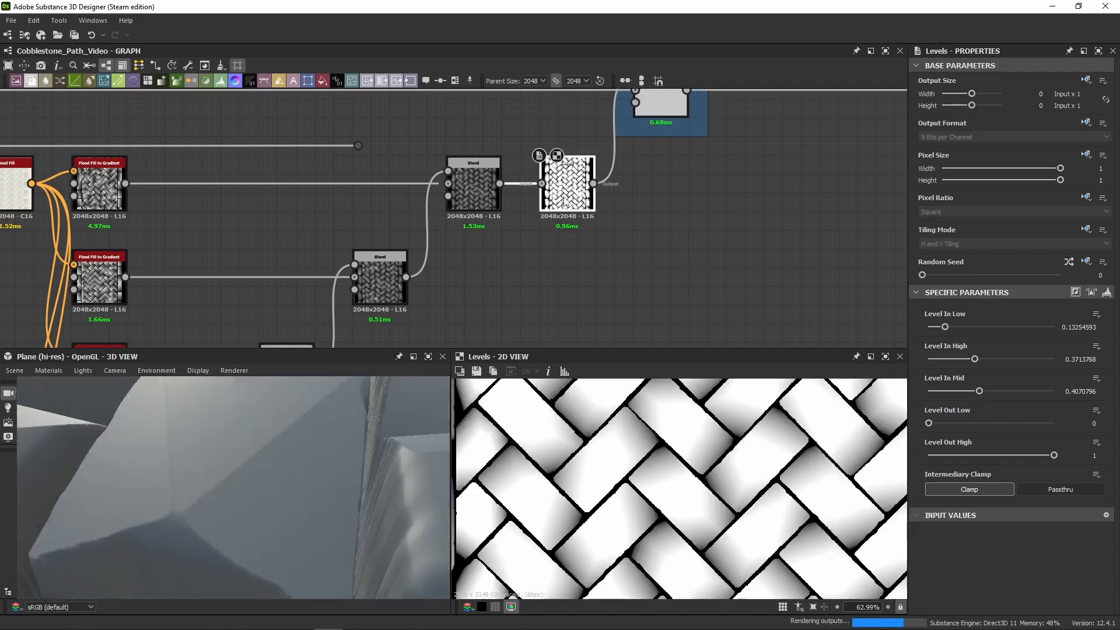
scroll(228, 453, down, 5)
drag(247, 467, 251, 424)
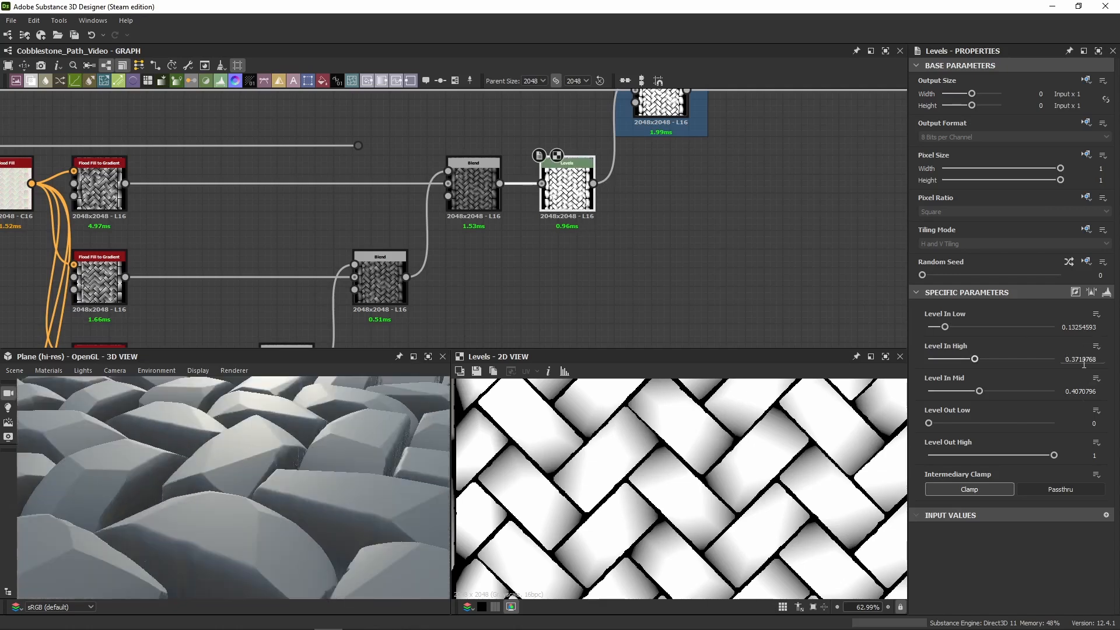
Step: Round the Levels values by setting Level In High to 0.37, Level In Low to 0.13 and Level In Mid to 0.4
drag(1080, 357, 1112, 362)
key(BackSpace)
key(Return)
drag(1077, 327, 1104, 333)
key(BackSpace)
key(Return)
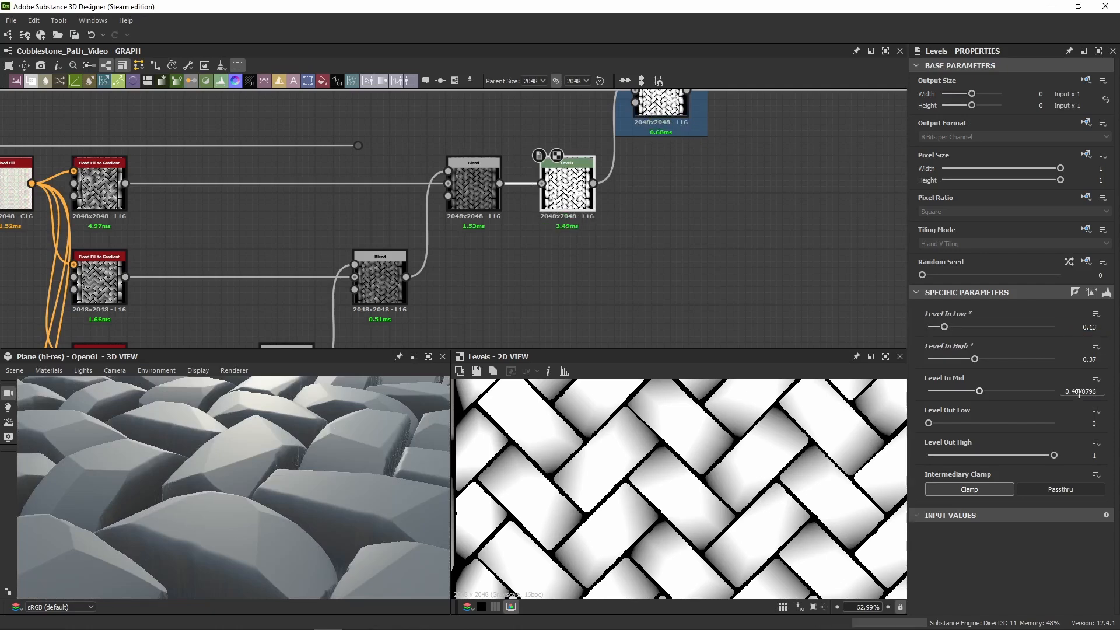
drag(1080, 395, 1108, 396)
key(BackSpace)
key(Return)
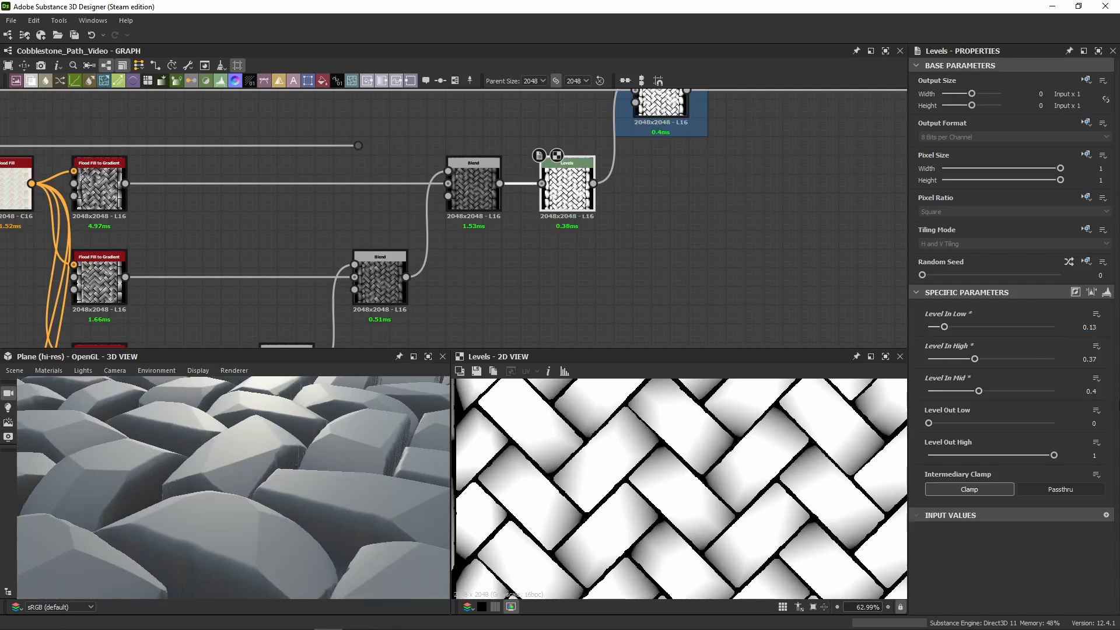
Step: Inspect the sloped bricks in the 3D view and check the Blending Mode of the Slopey Edge Wear Blend
middle_drag(655, 168, 507, 191)
scroll(350, 408, down, 3)
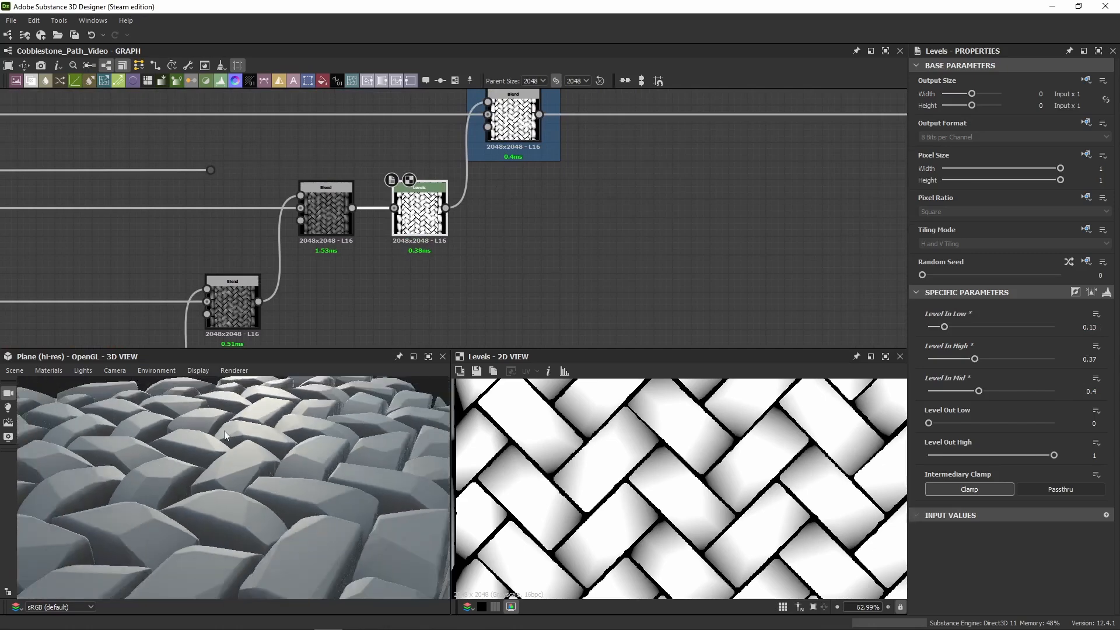
drag(353, 397, 352, 417)
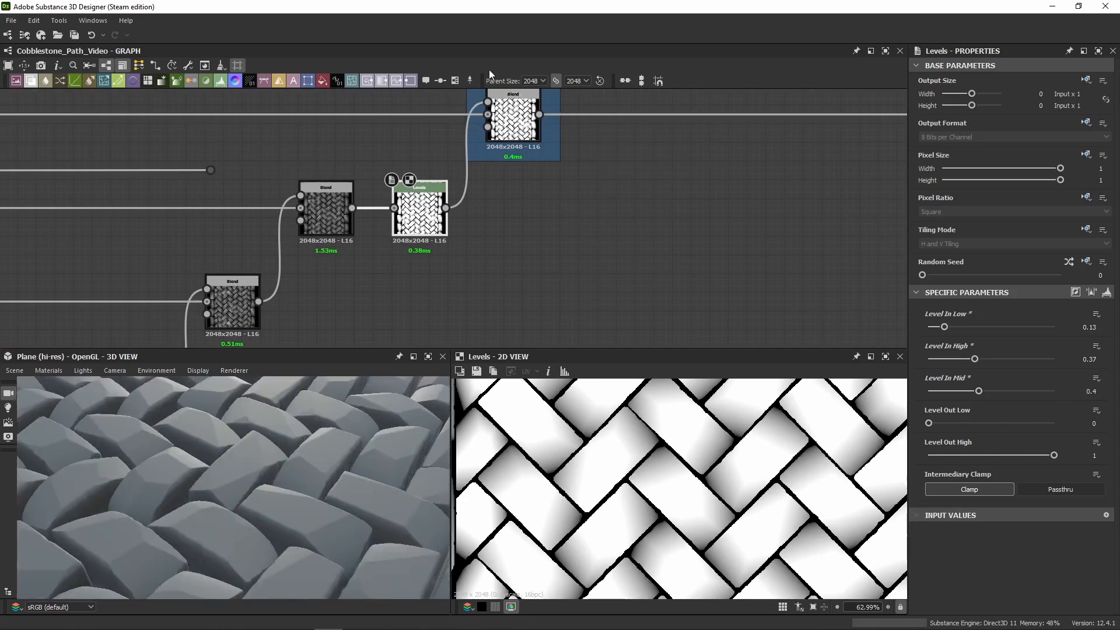
middle_drag(432, 213, 447, 258)
click(525, 158)
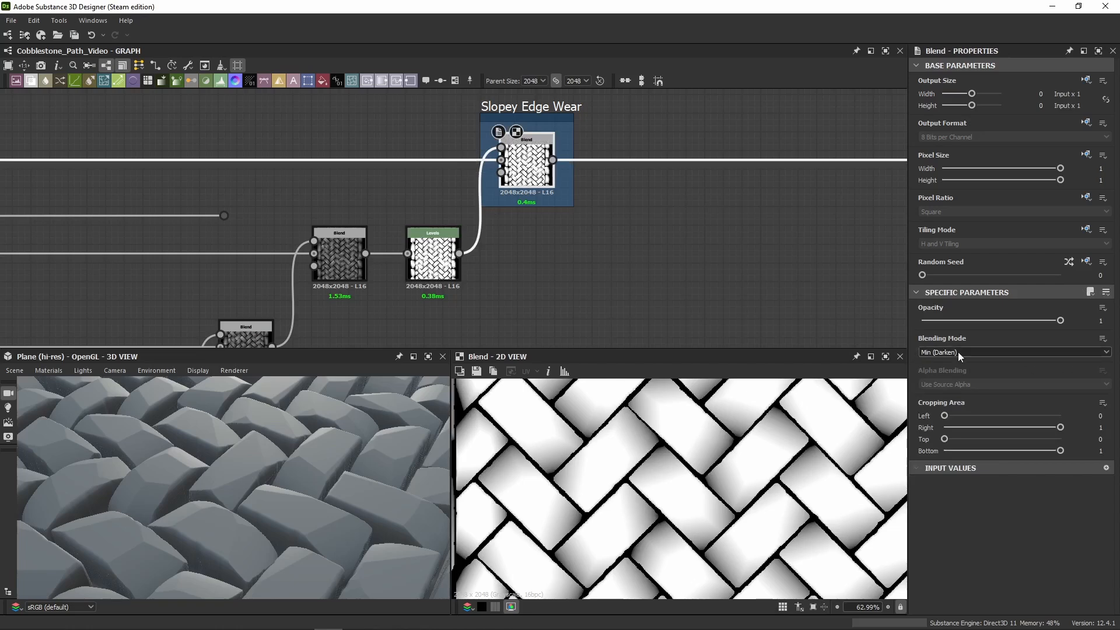
click(937, 356)
click(937, 354)
Step: Toggle the Slopey Edge Wear Blend off and on to compare the bricks with and without the sloped wear
key(shift+d)
key(shift+d)
key(shift+d)
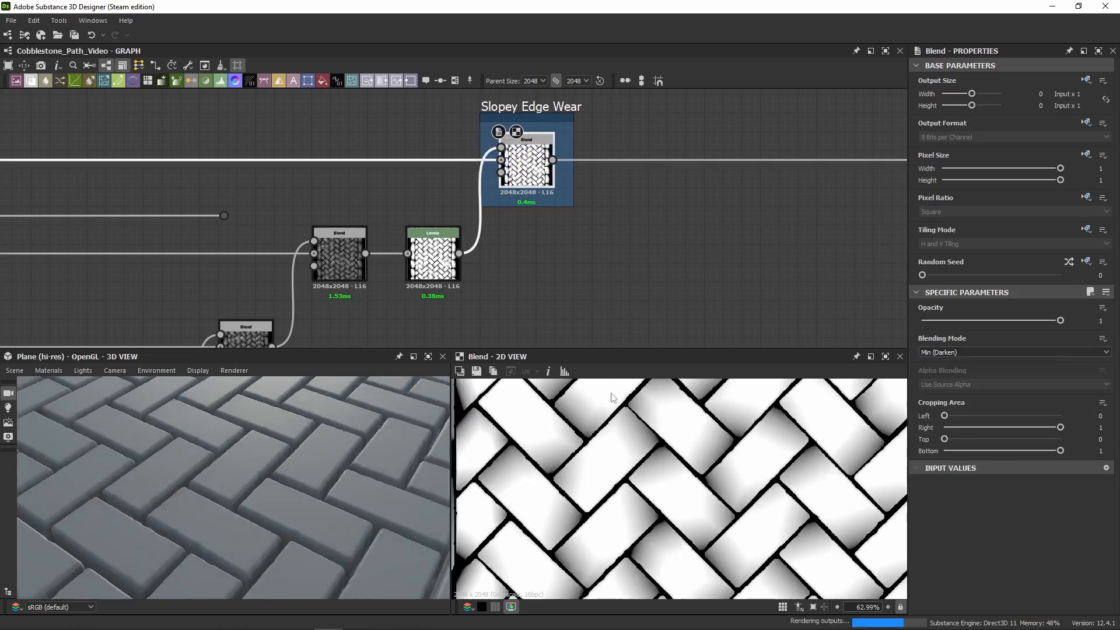
key(shift+d)
key(shift+d)
key(shift+d)
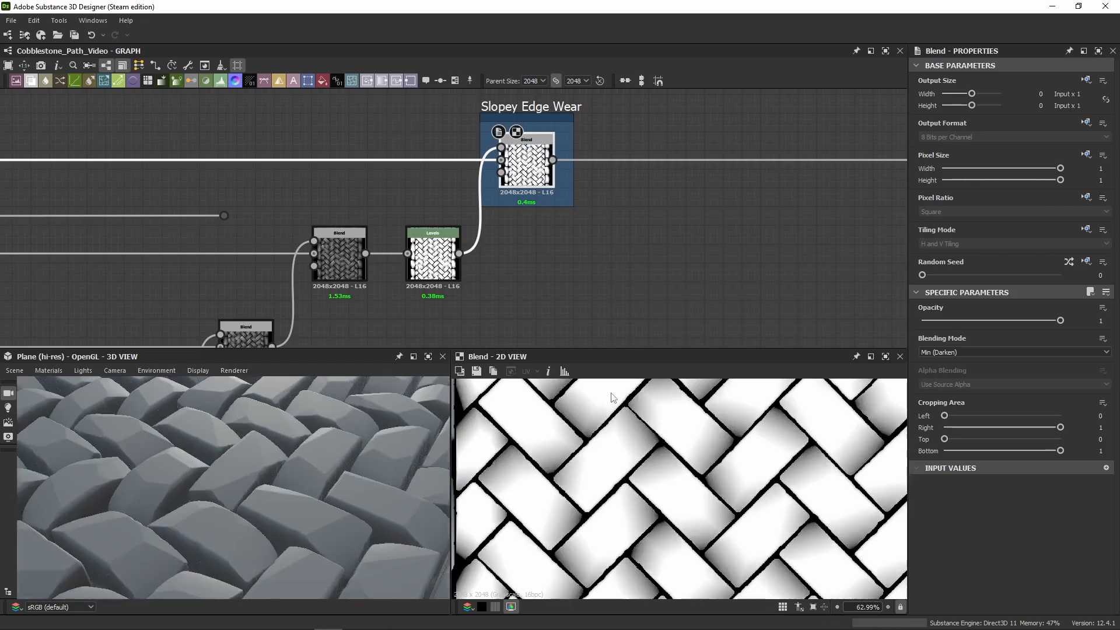
key(shift+d)
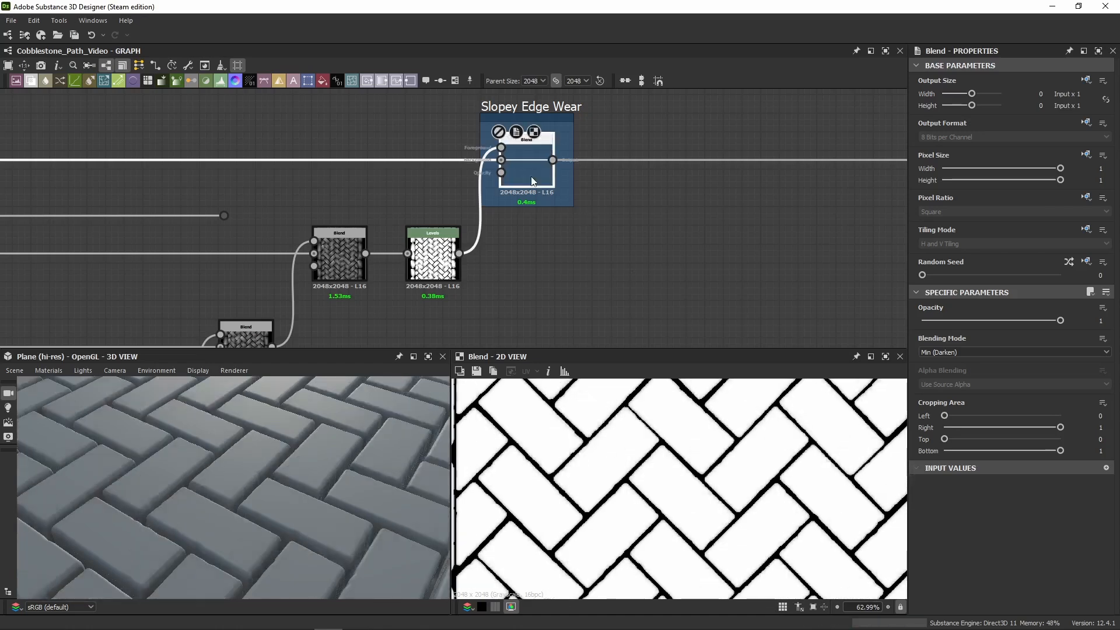
key(shift+d)
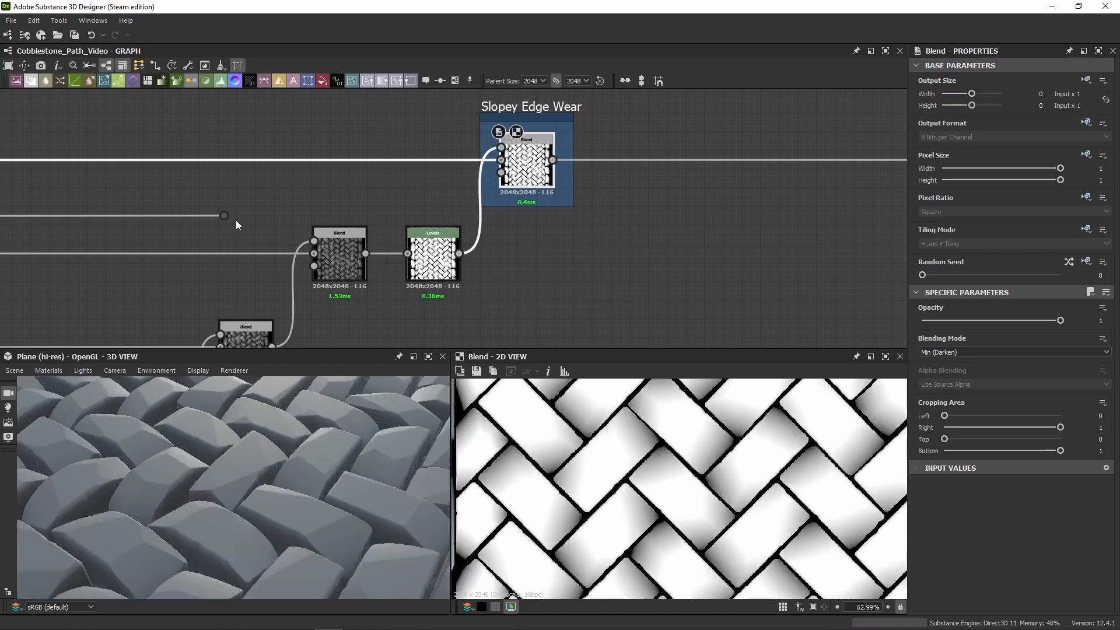
Step: Move the dot node at the end of the spare connection past the Slopey Edge Wear frame
drag(224, 215, 658, 216)
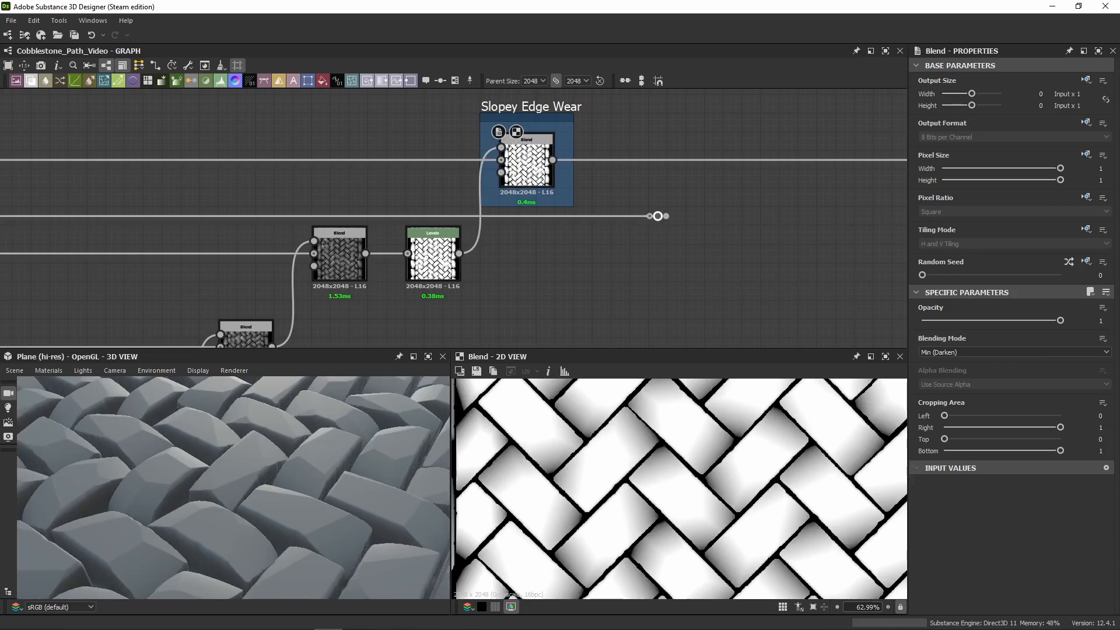
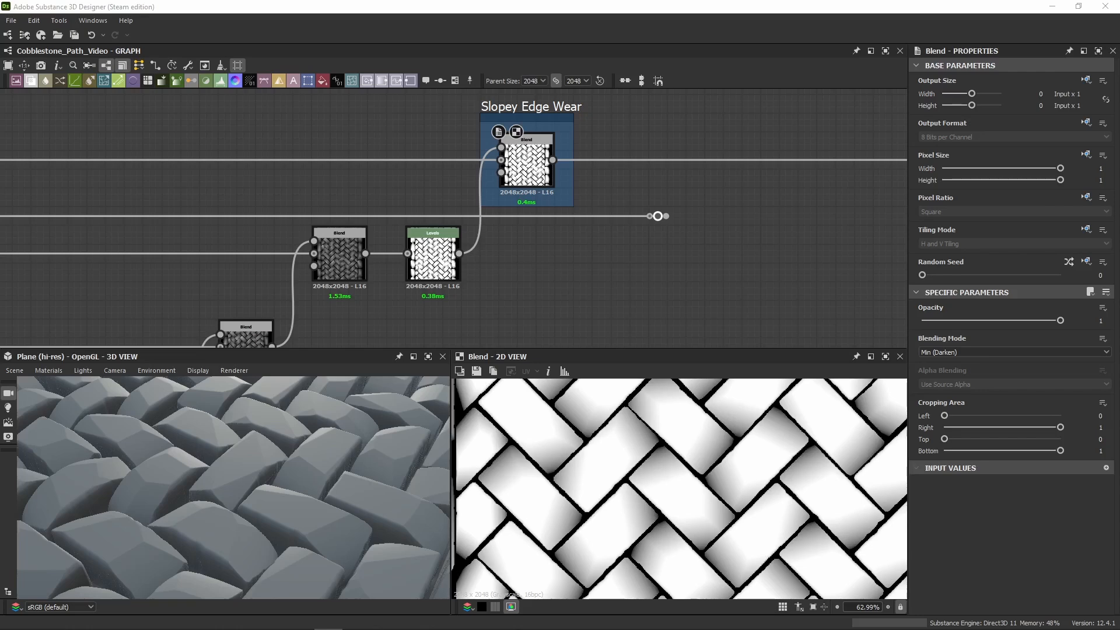
scroll(327, 246, down, 5)
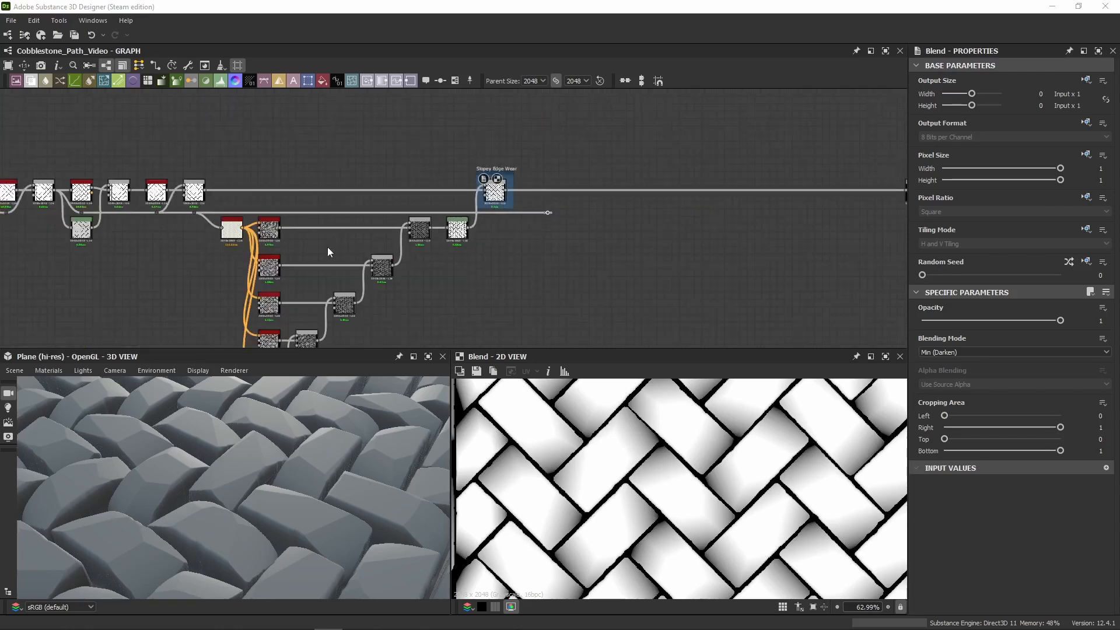
Step: Paste the linked Flood Fill to Random Grayscale, Distance and Auto Levels nodes below the lowest gradient node
scroll(490, 270, up, 5)
drag(381, 203, 585, 260)
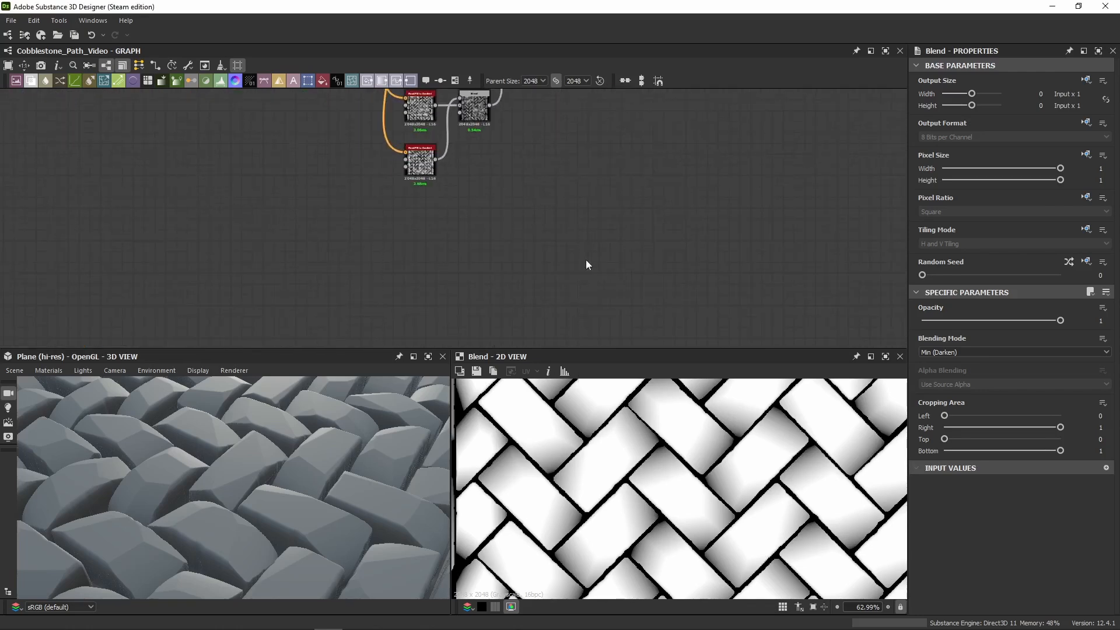
middle_drag(557, 244, 411, 261)
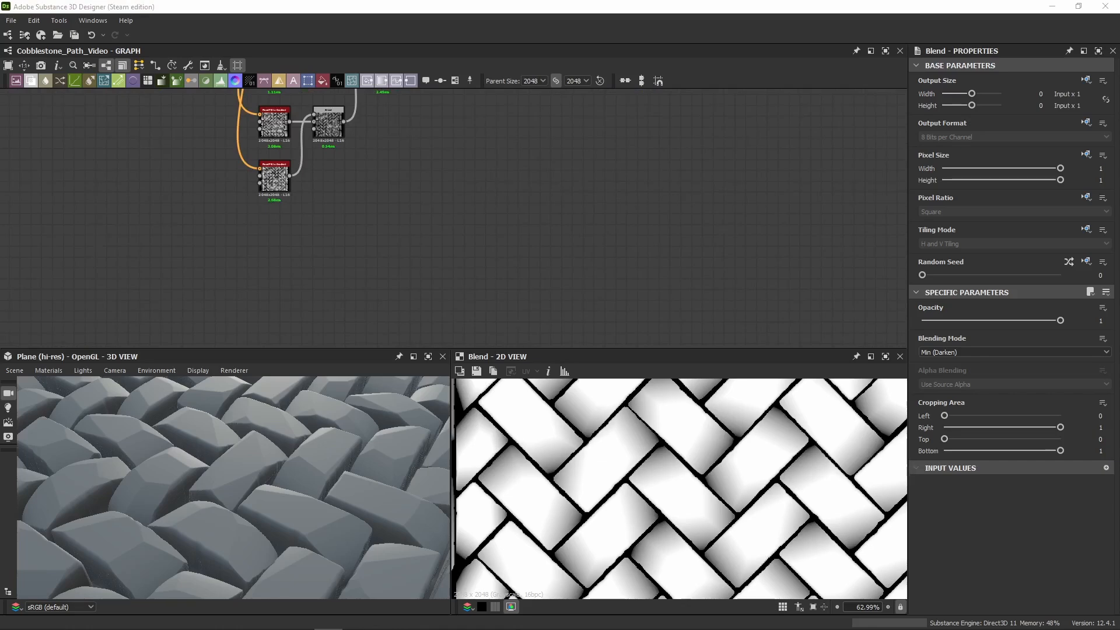
click(357, 307)
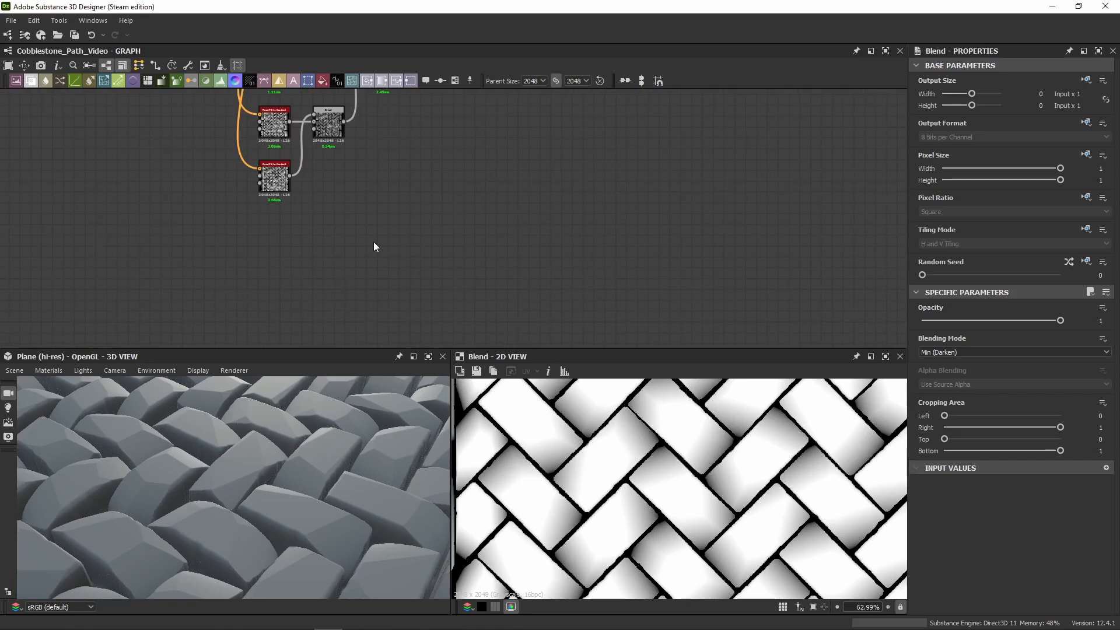
key(ctrl+v)
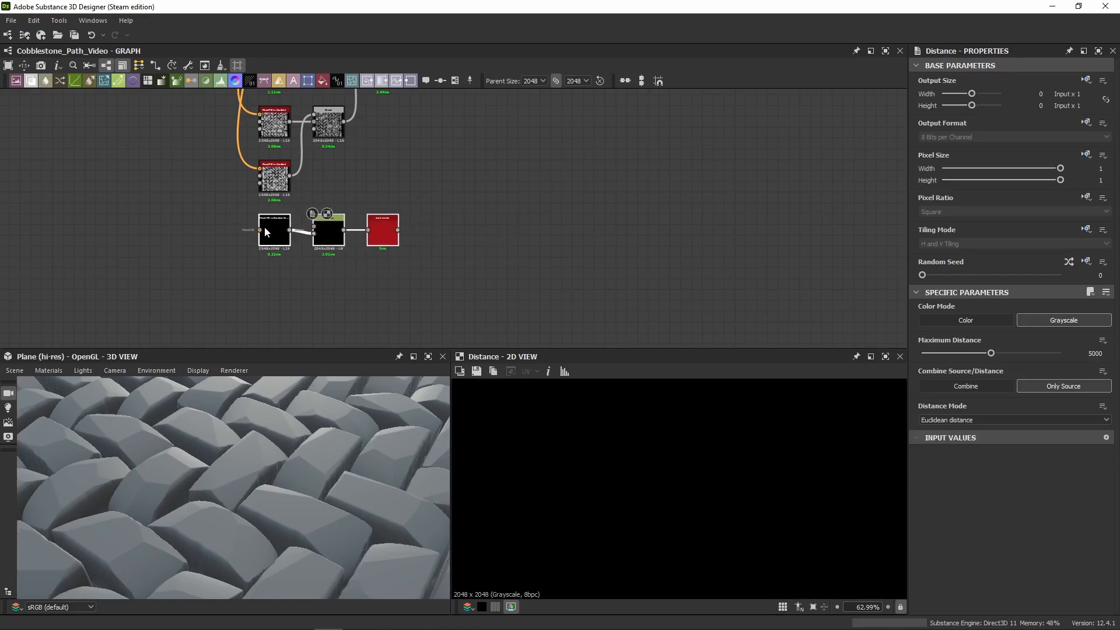
click(206, 205)
Step: Connect the Flood Fill output to the pasted Flood Fill to Random Grayscale node
scroll(260, 229, down, 2)
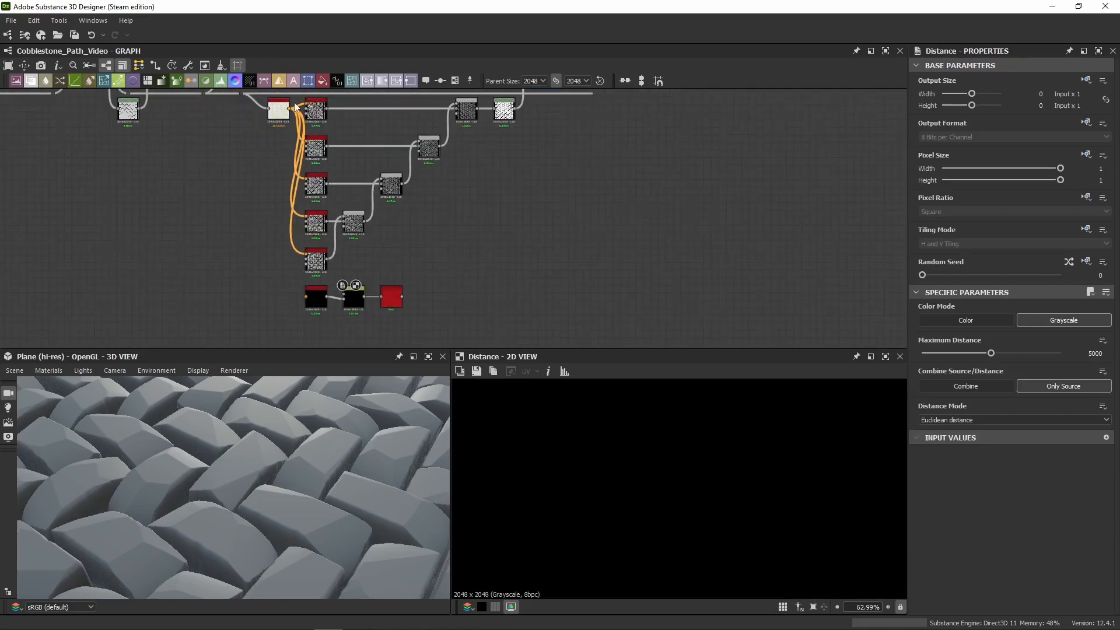
drag(296, 106, 304, 300)
scroll(337, 326, up, 2)
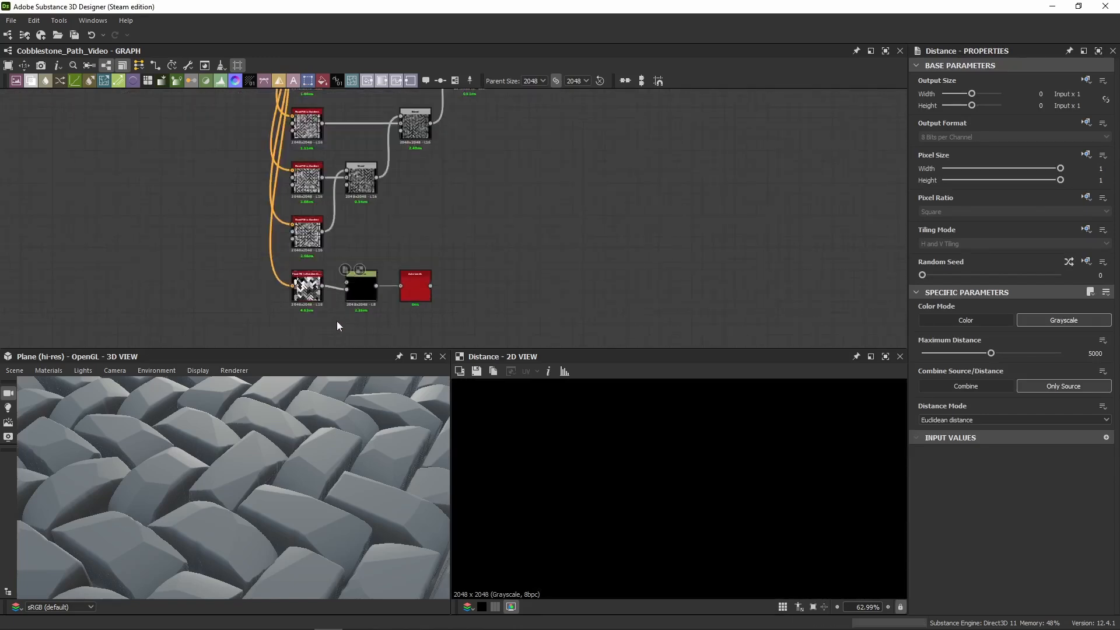
scroll(337, 325, up, 3)
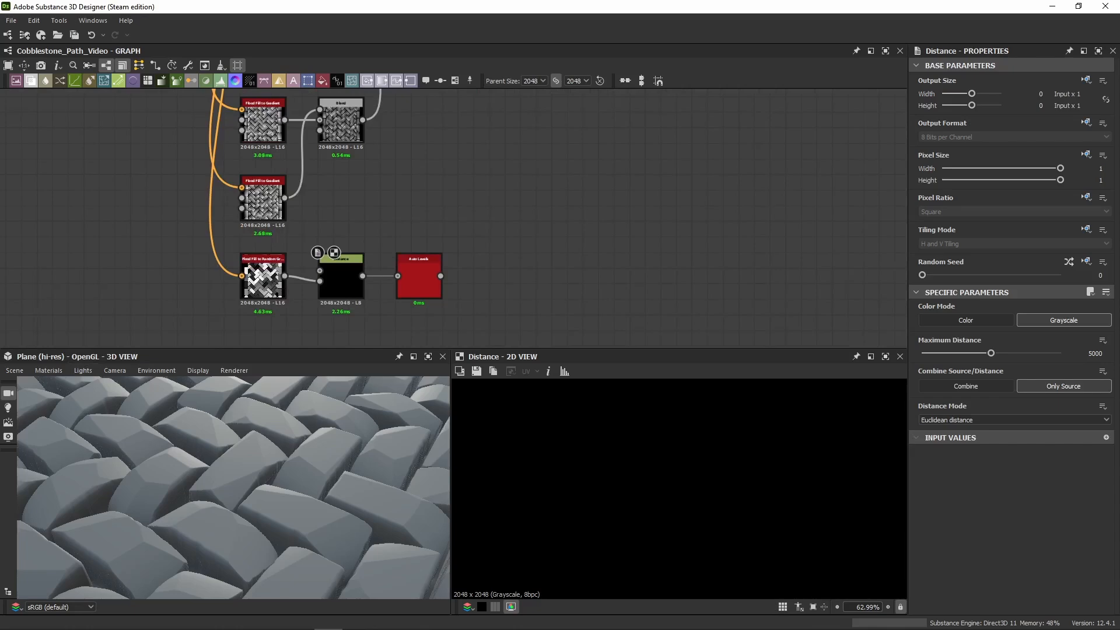
Step: Frame the Multiply Blend between Histogram Scan and Bevel and title the frame Secondary Pattern Mask
middle_drag(179, 165, 584, 248)
scroll(583, 248, down, 3)
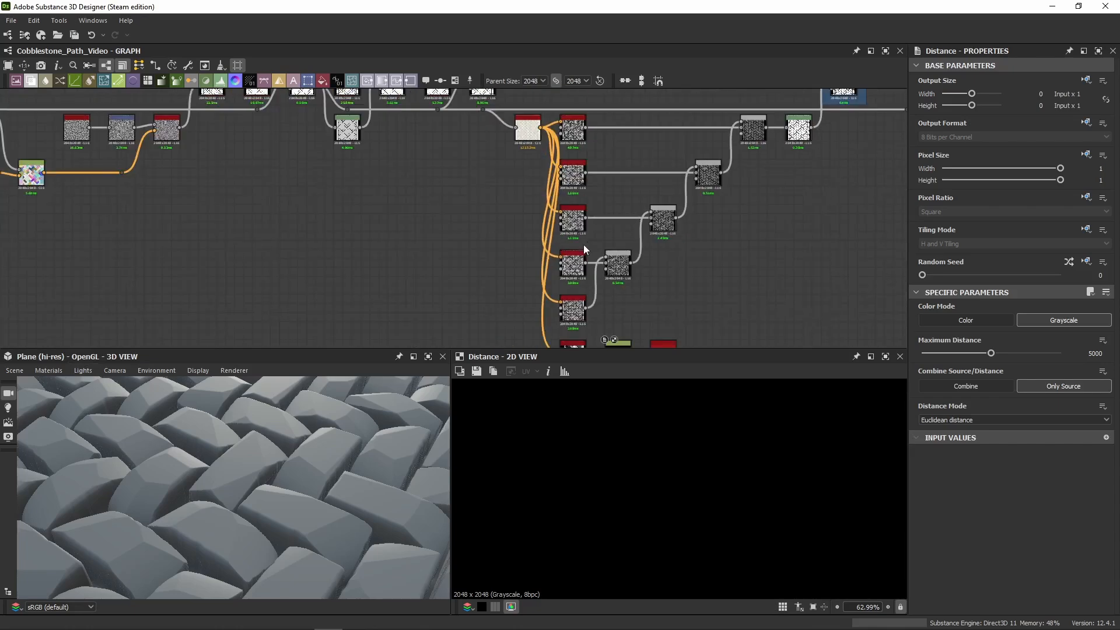
scroll(464, 270, down, 3)
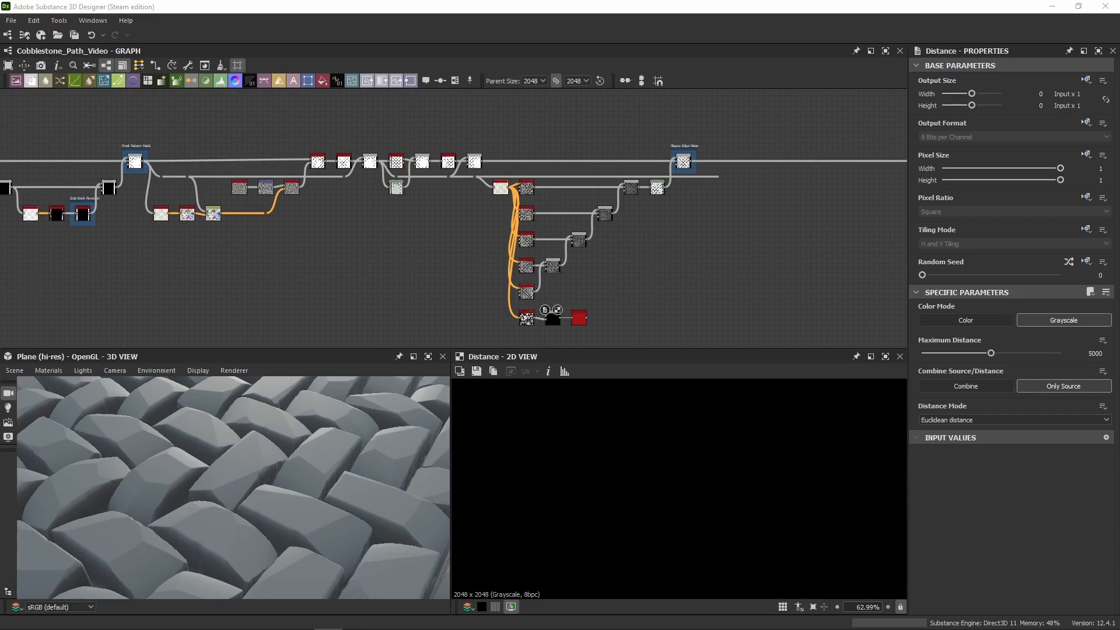
scroll(306, 163, up, 5)
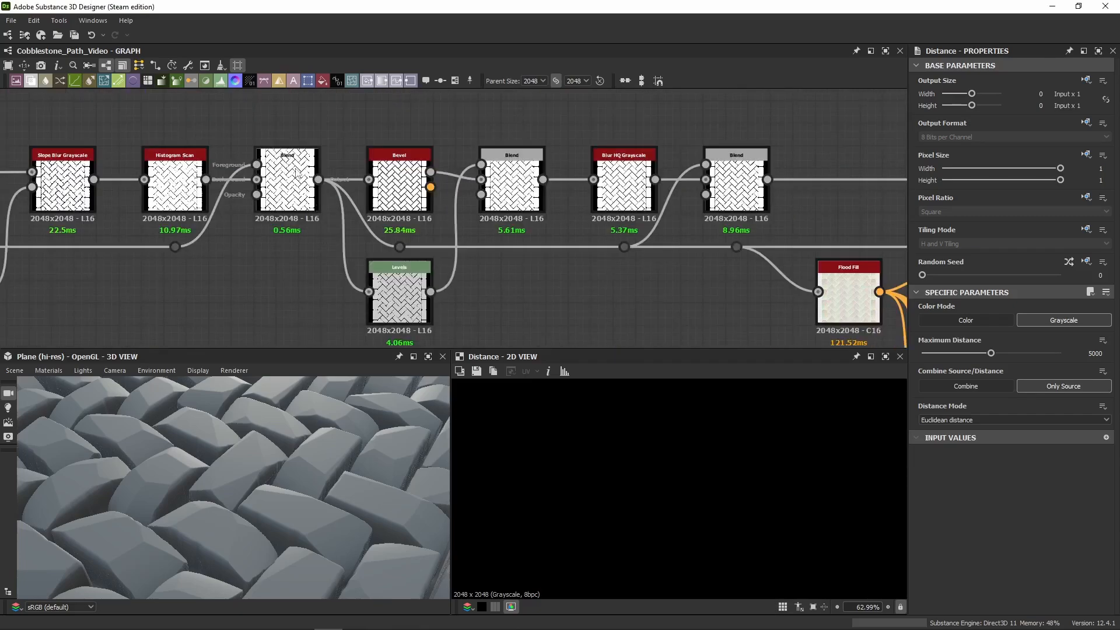
click(296, 173)
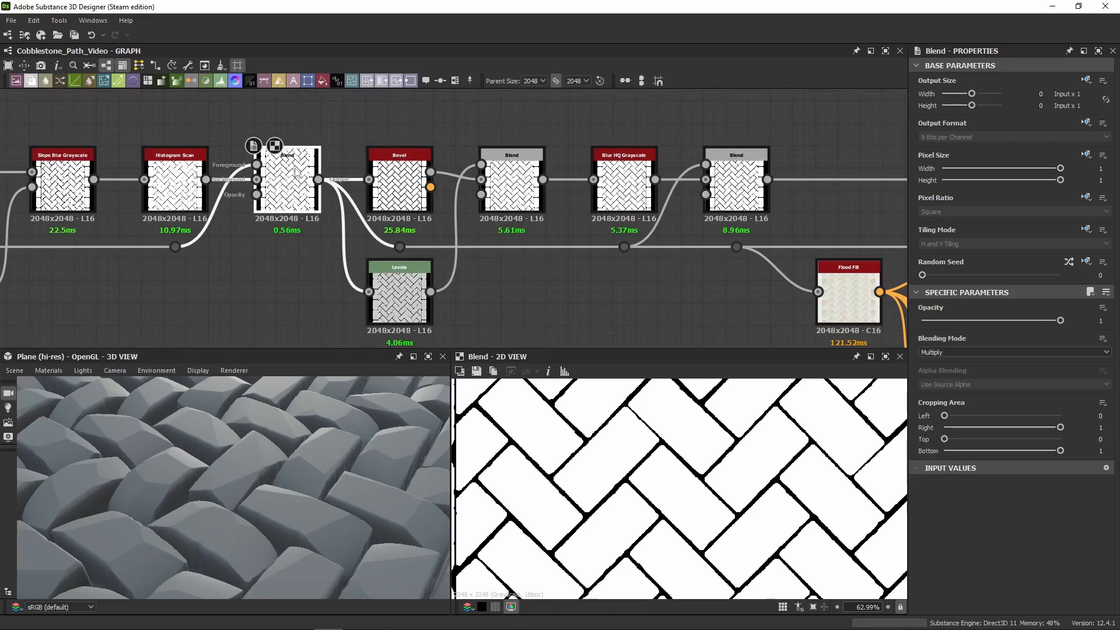
click(455, 82)
click(956, 125)
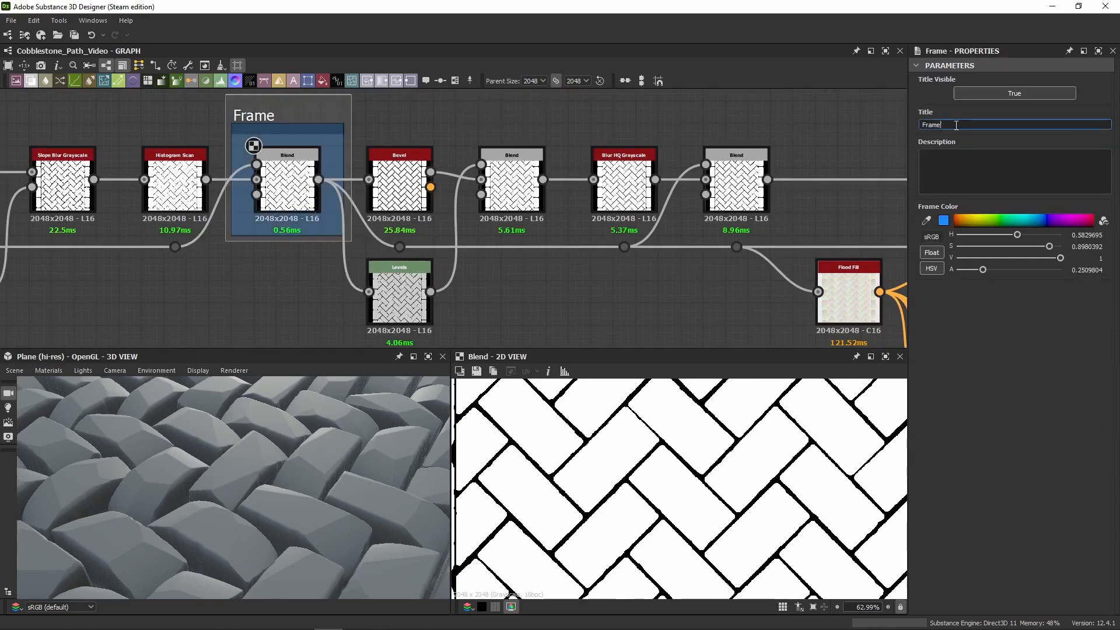
key(ctrl+a)
text(Secondart)
key(BackSpace)
text(u)
key(BackSpace)
text(y Ma)
key(BackSpace)
key(BackSpace)
text(Pattern Mask)
key(Return)
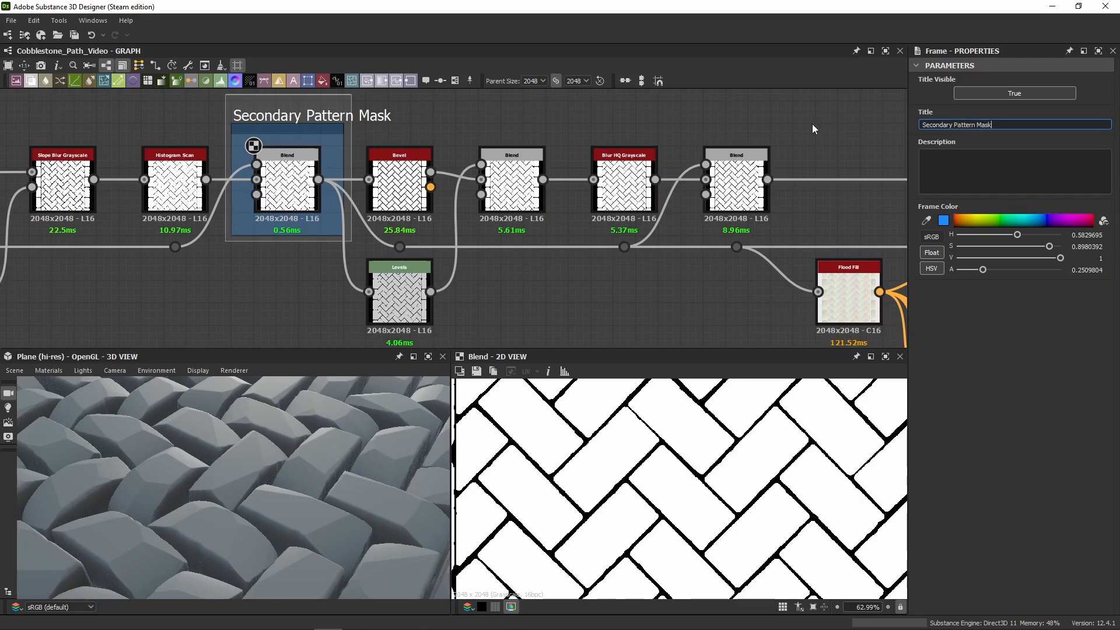
Step: Compare the brick edges of the Final Pattern Mask, the Histogram Scan and the Secondary Pattern Mask in the 2D view
scroll(250, 287, down, 4)
middle_drag(249, 287, 502, 217)
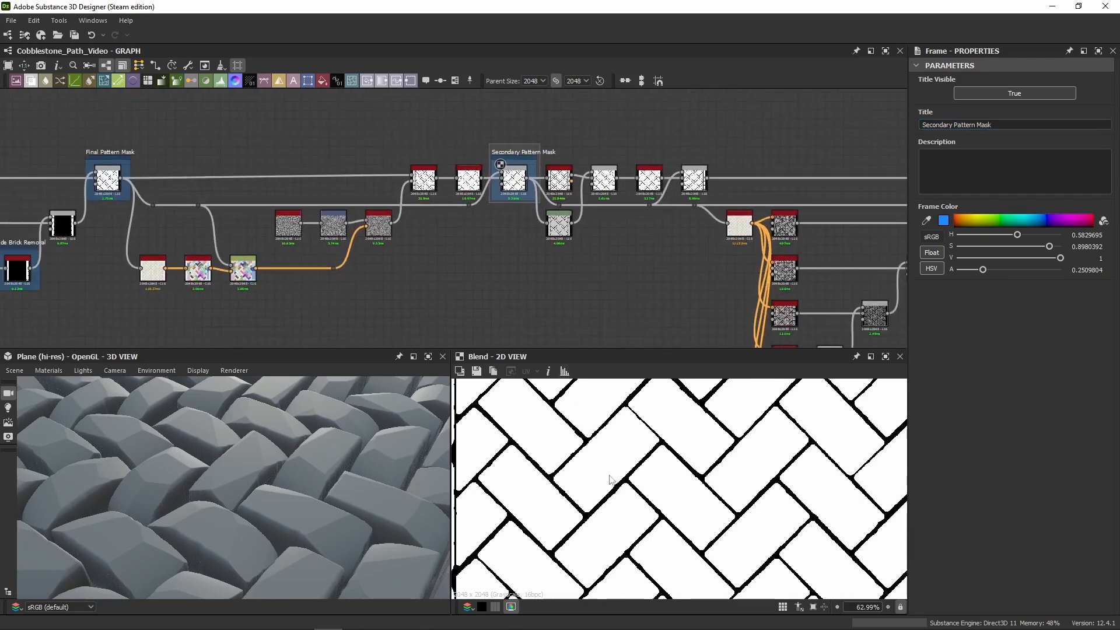
scroll(608, 475, up, 4)
click(116, 190)
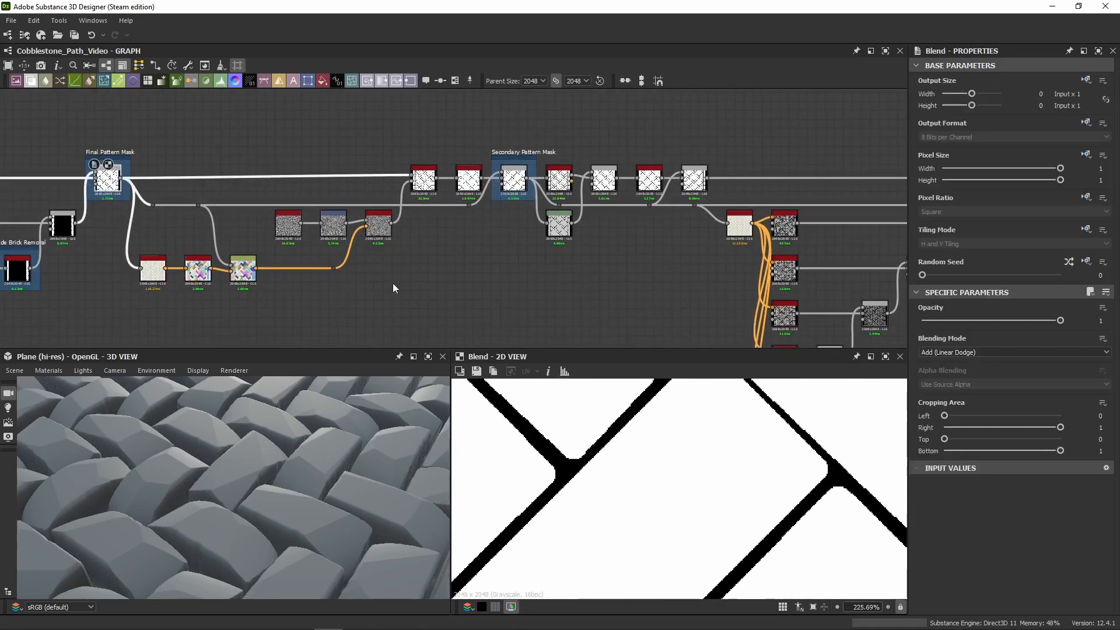
click(470, 183)
scroll(500, 450, up, 3)
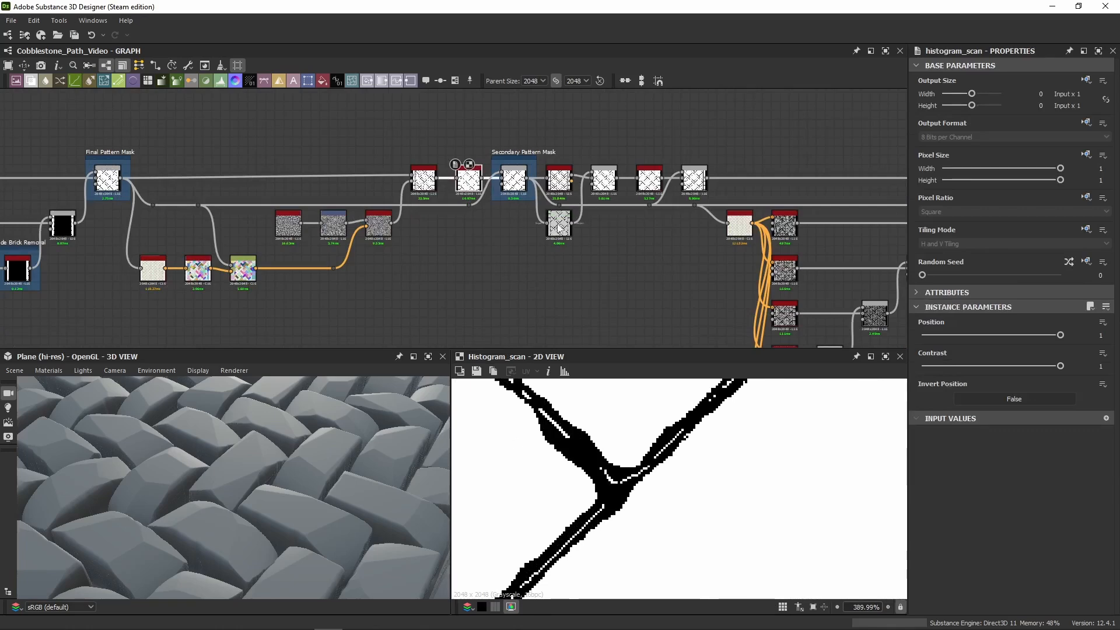
click(513, 180)
scroll(542, 273, down, 2)
Step: Route the secondary pattern mask connection through dot nodes below the gradient stack into the Distance node's mask input
middle_drag(541, 273, 436, 154)
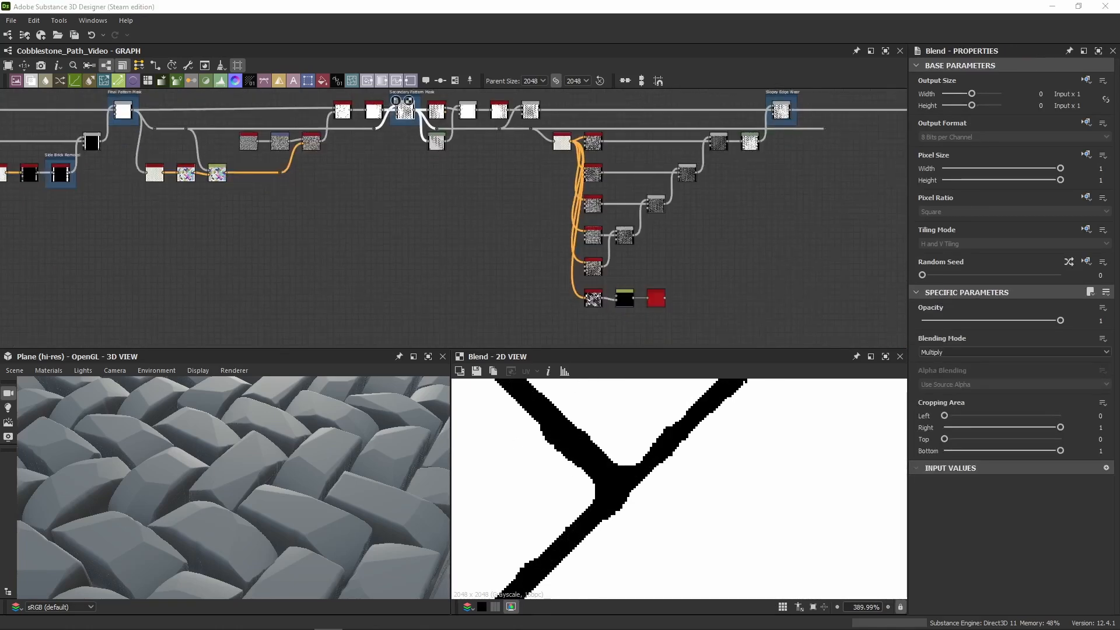
drag(560, 125, 524, 214)
scroll(523, 214, up, 2)
drag(533, 205, 532, 207)
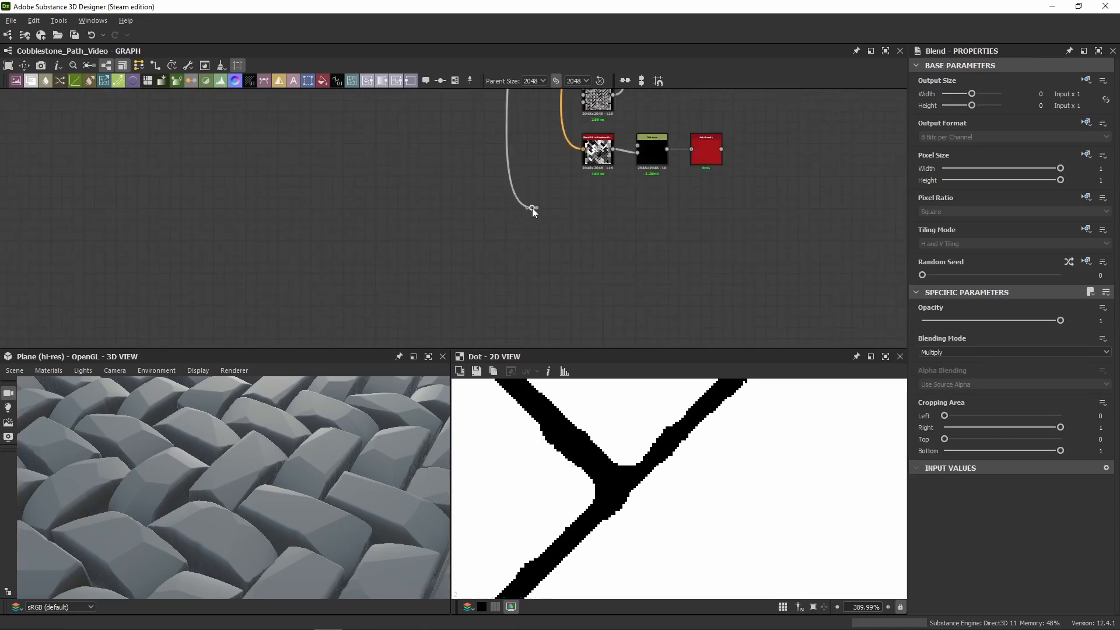
key(f)
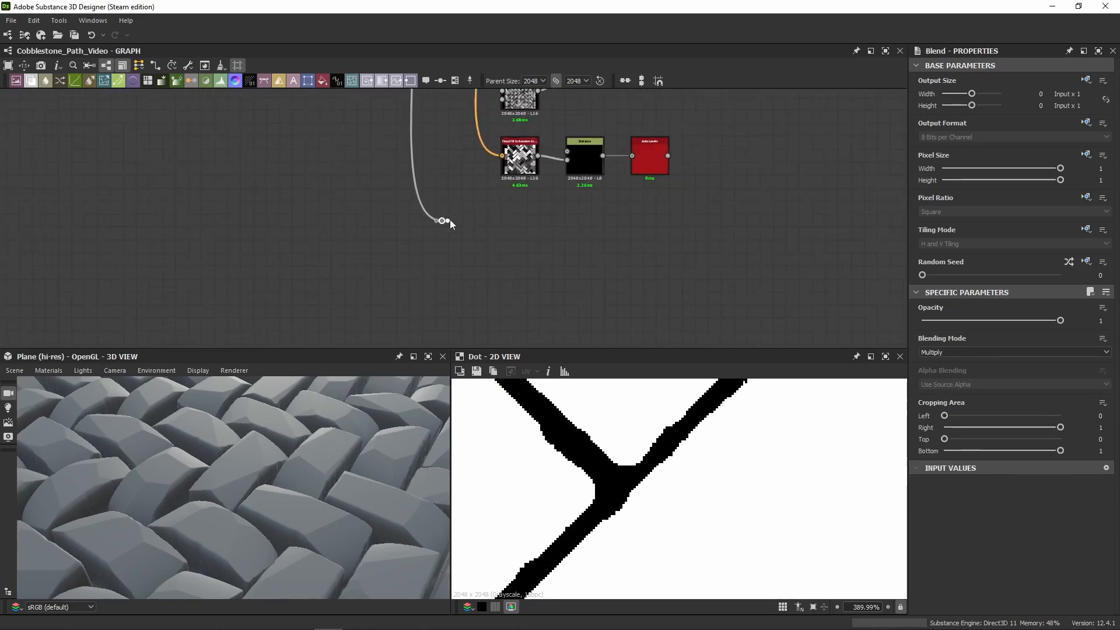
drag(448, 221, 567, 154)
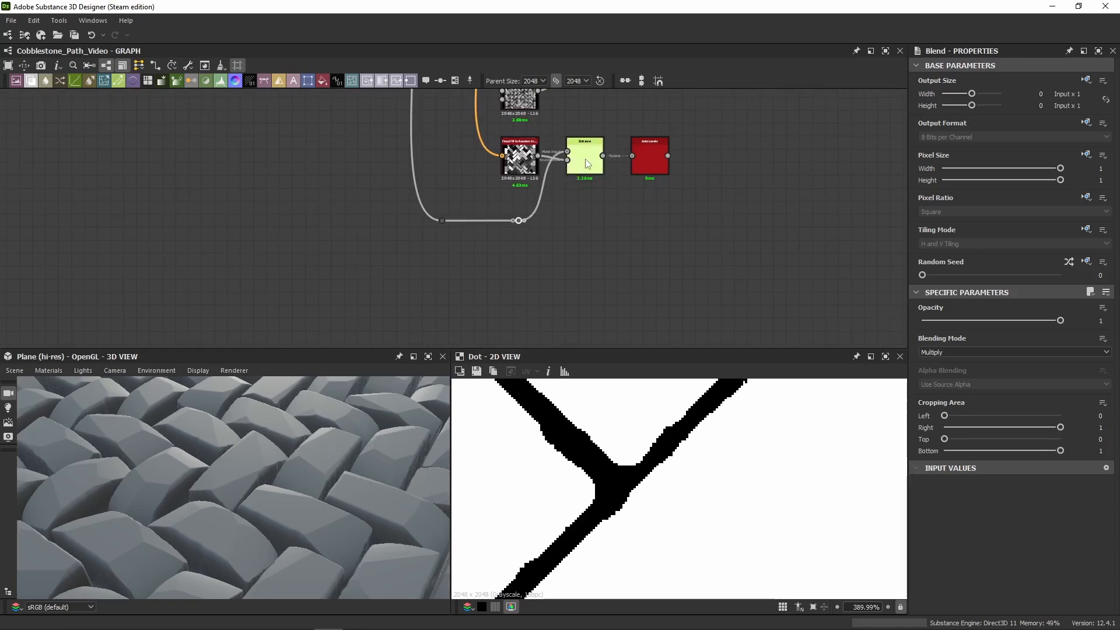
Step: Compare the Flood Fill to Random Grayscale, Distance and Auto Levels outputs at the joints between the bricks
double_click(584, 157)
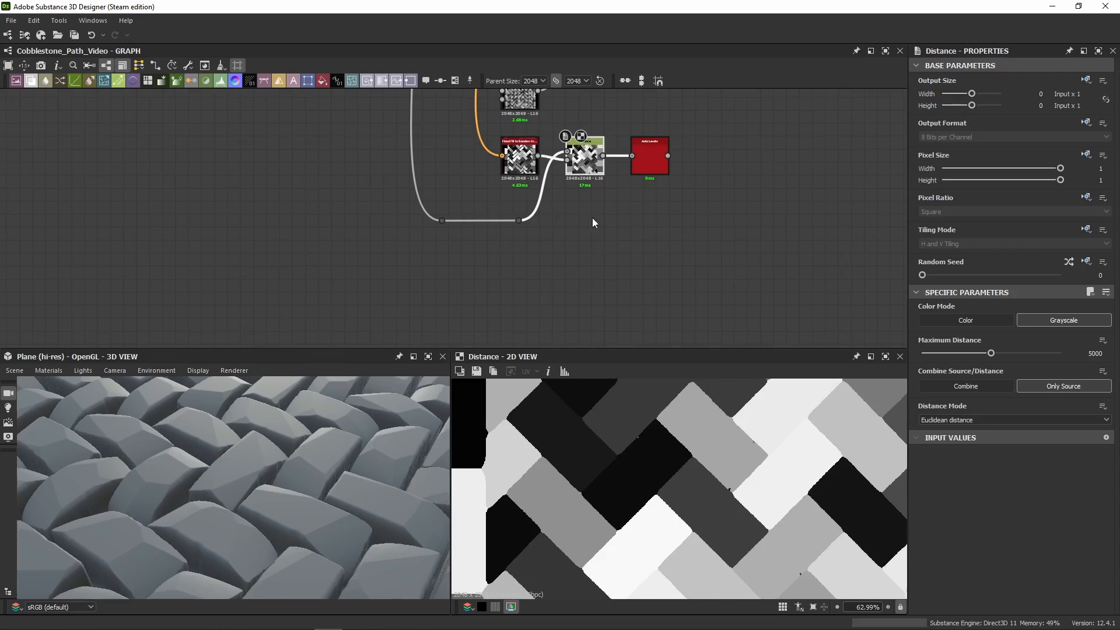
double_click(519, 158)
scroll(629, 439, up, 8)
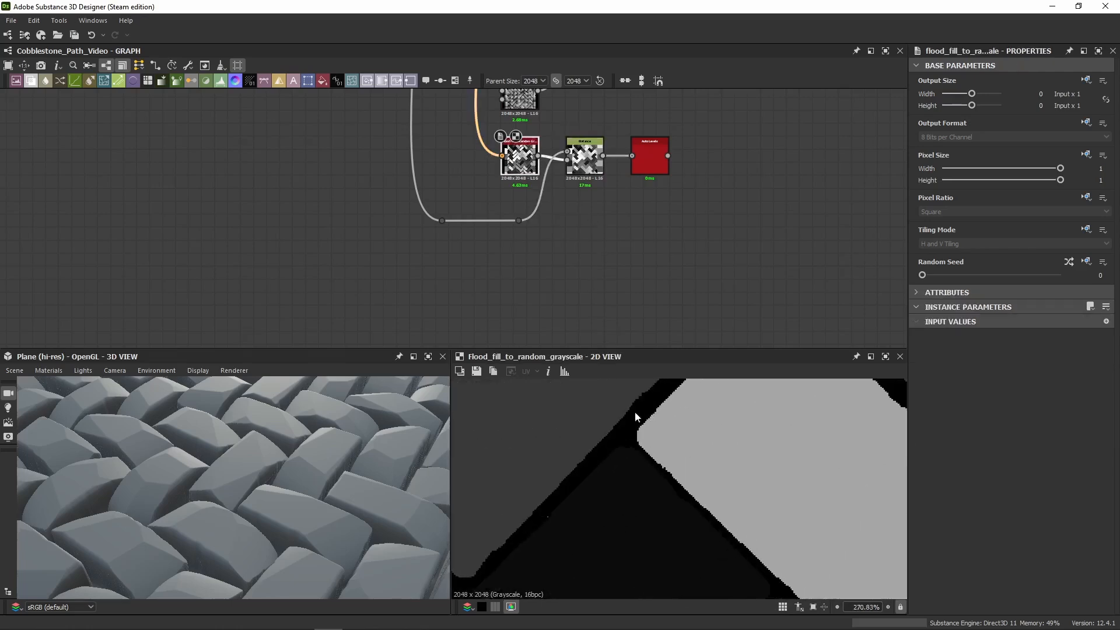
scroll(641, 418, up, 3)
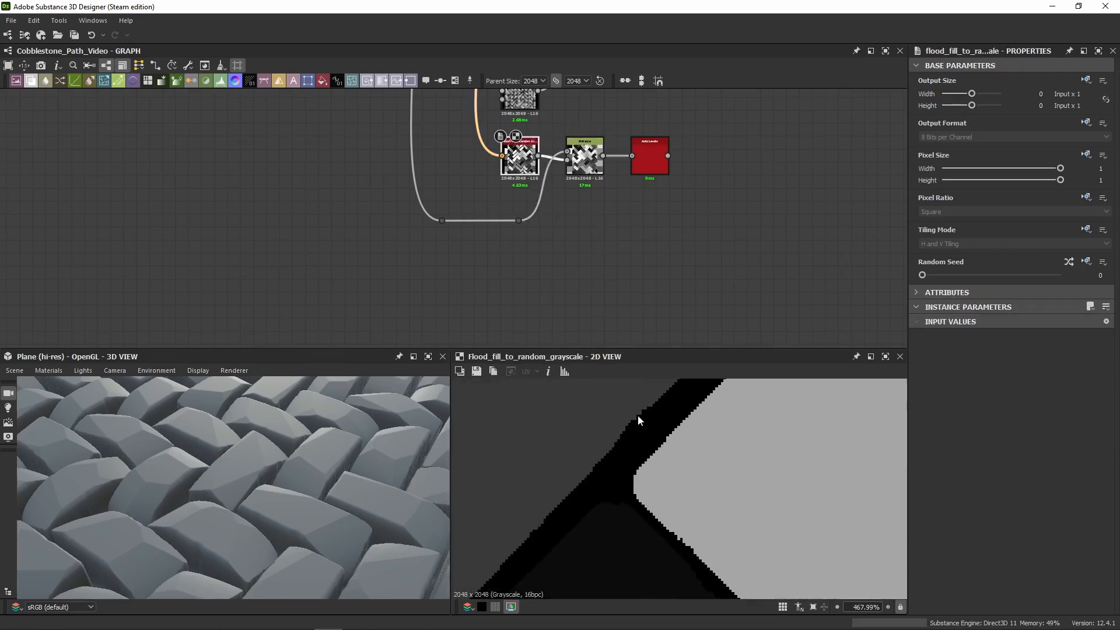
double_click(575, 178)
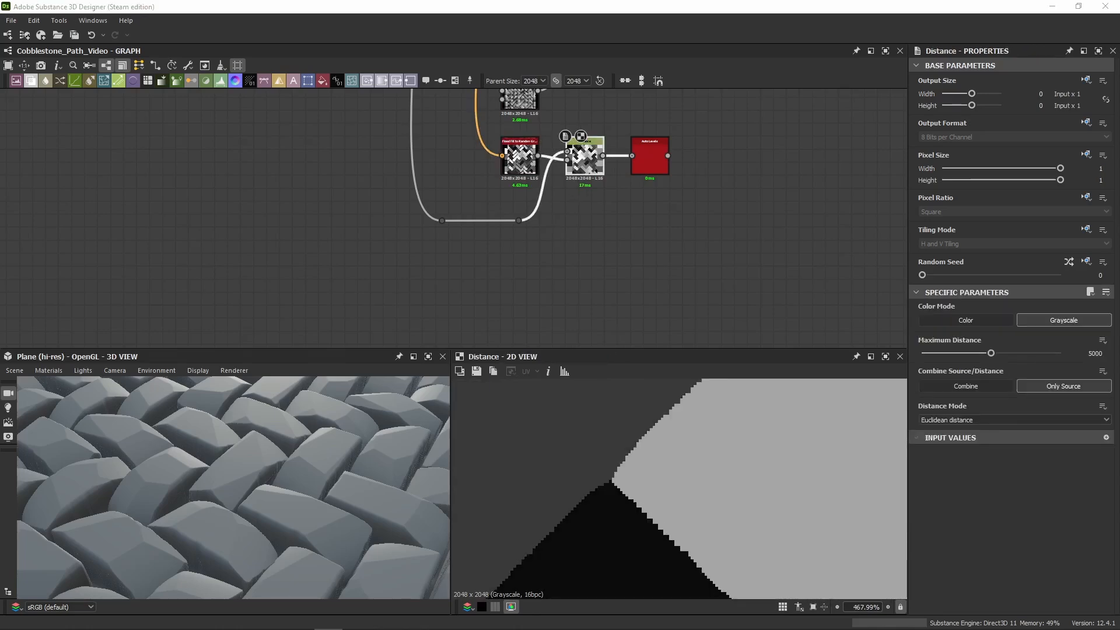
middle_drag(437, 257, 380, 314)
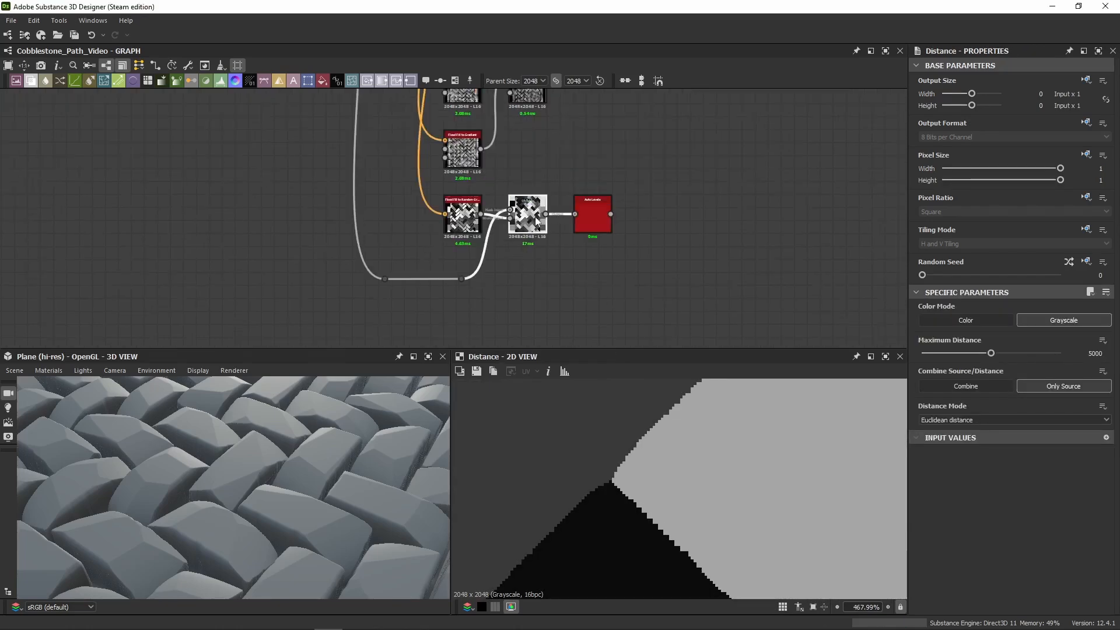
double_click(508, 219)
click(463, 216)
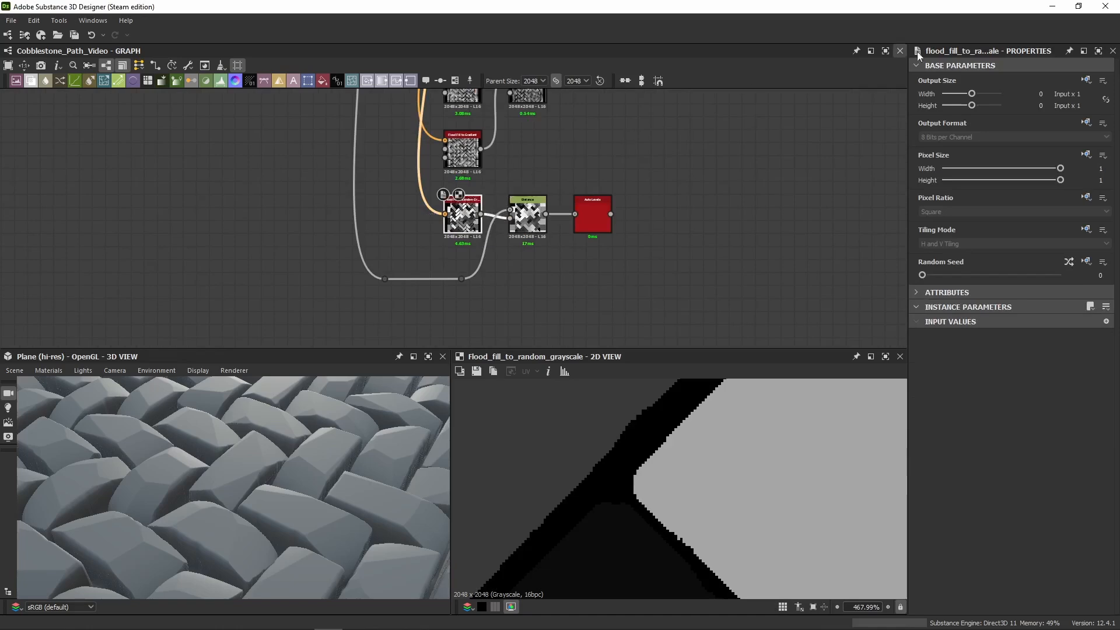
scroll(577, 221, up, 5)
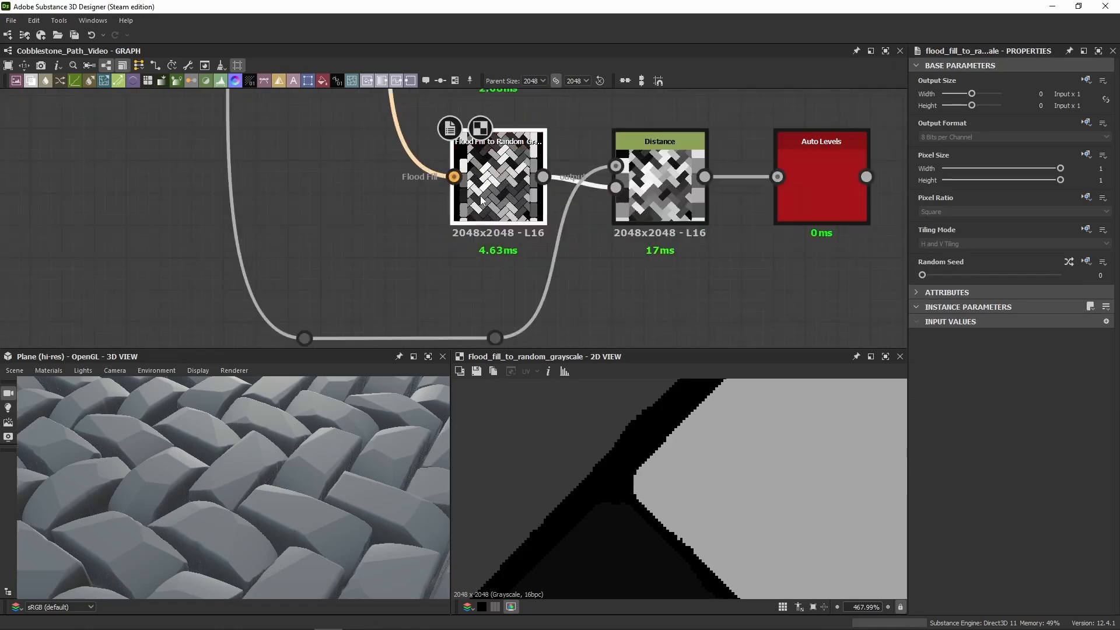
middle_drag(467, 241, 277, 226)
double_click(461, 175)
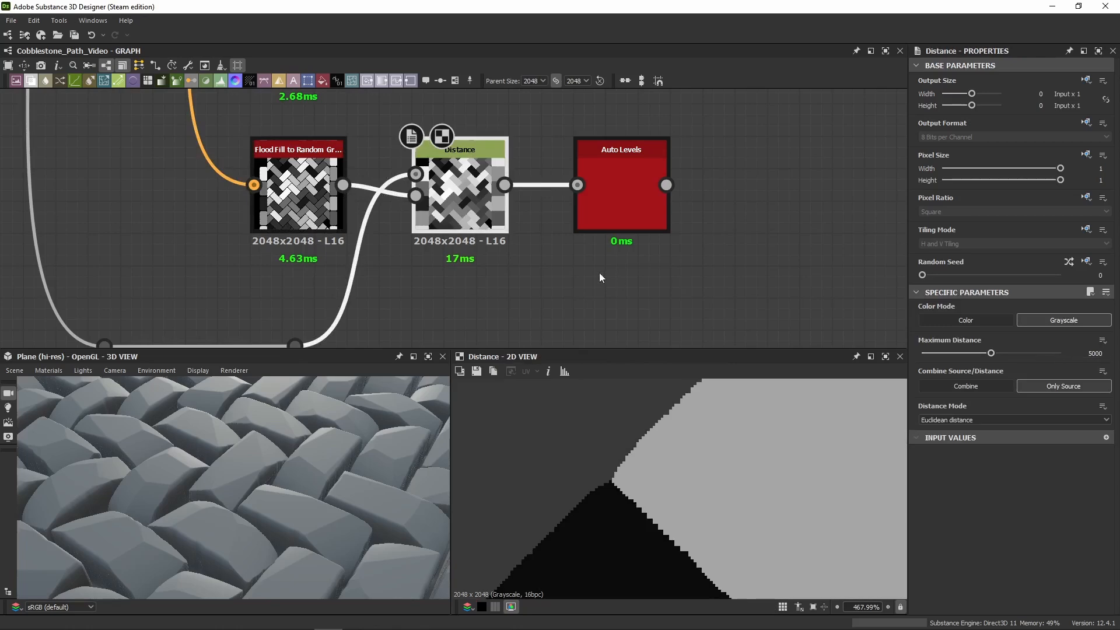
double_click(622, 212)
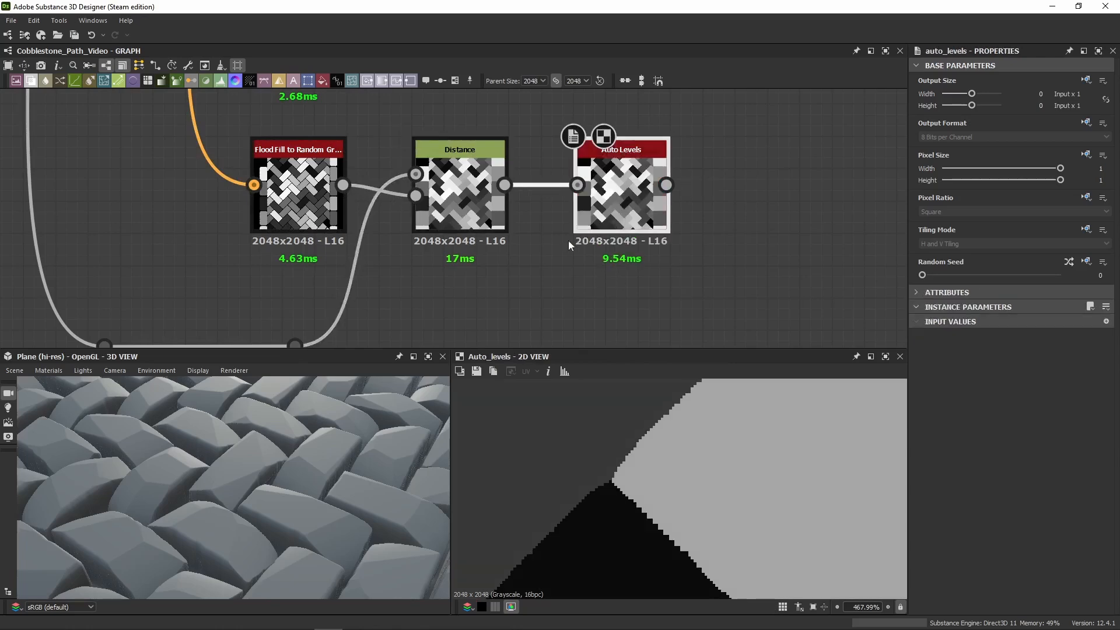
Step: Paste the linked Flood Fill to Random Color and Distance nodes and place them below the grayscale row, clear of the mask connection
scroll(615, 343, down, 4)
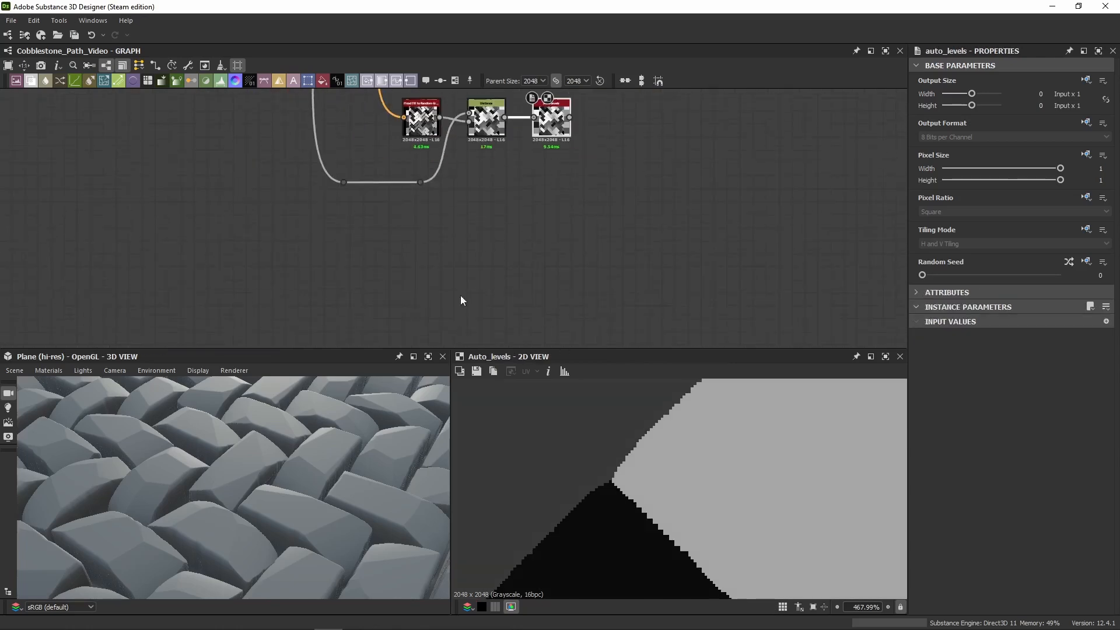
click(399, 314)
key(ctrl+v)
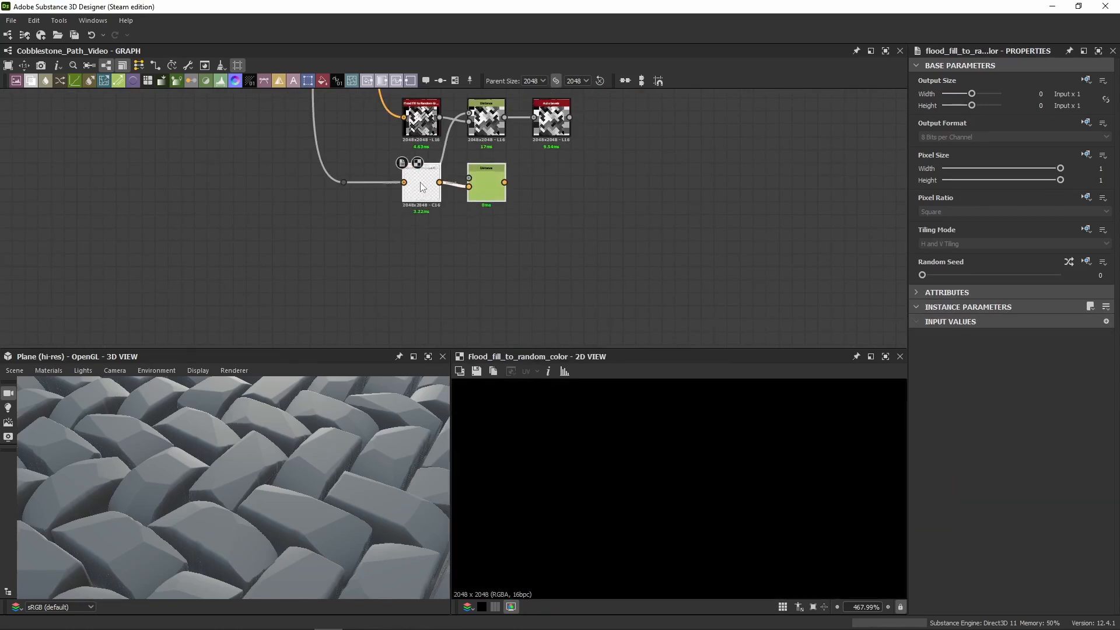
drag(423, 186, 422, 252)
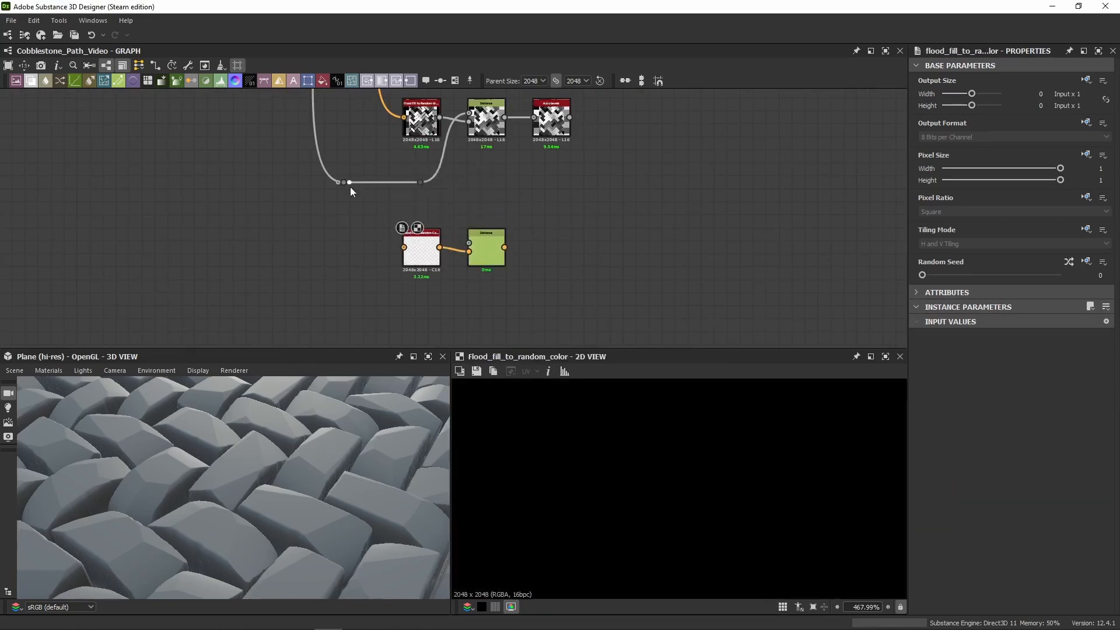
Step: Connect the Flood Fill output to Flood Fill to Random Color and the mask dot to the second Distance node's mask input
scroll(380, 266, down, 5)
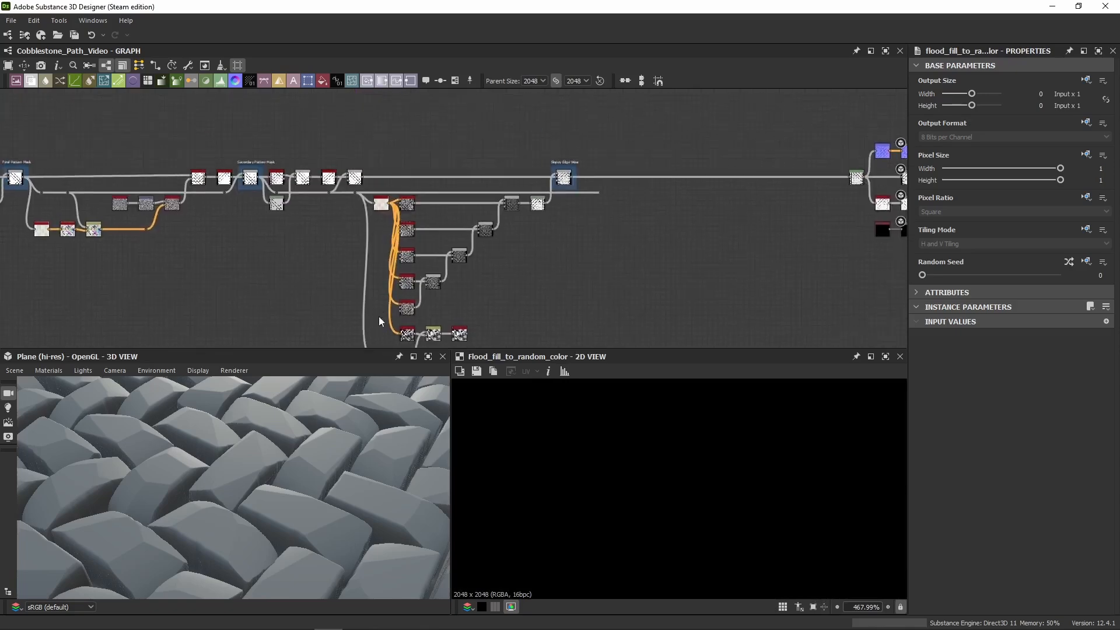
scroll(408, 260, up, 5)
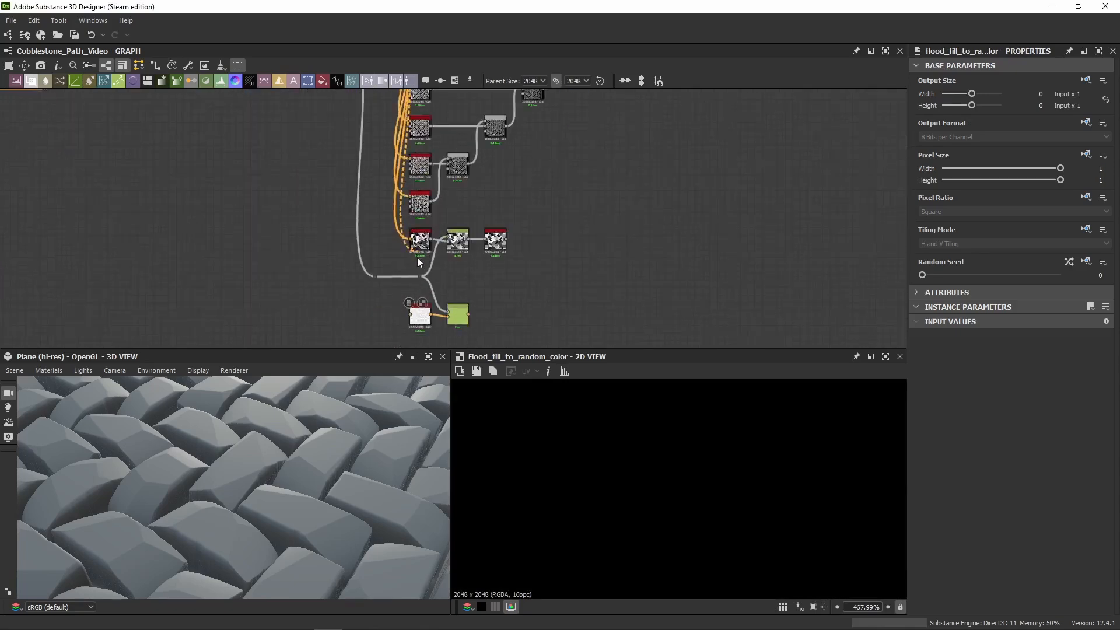
middle_drag(415, 347, 428, 243)
scroll(430, 244, up, 2)
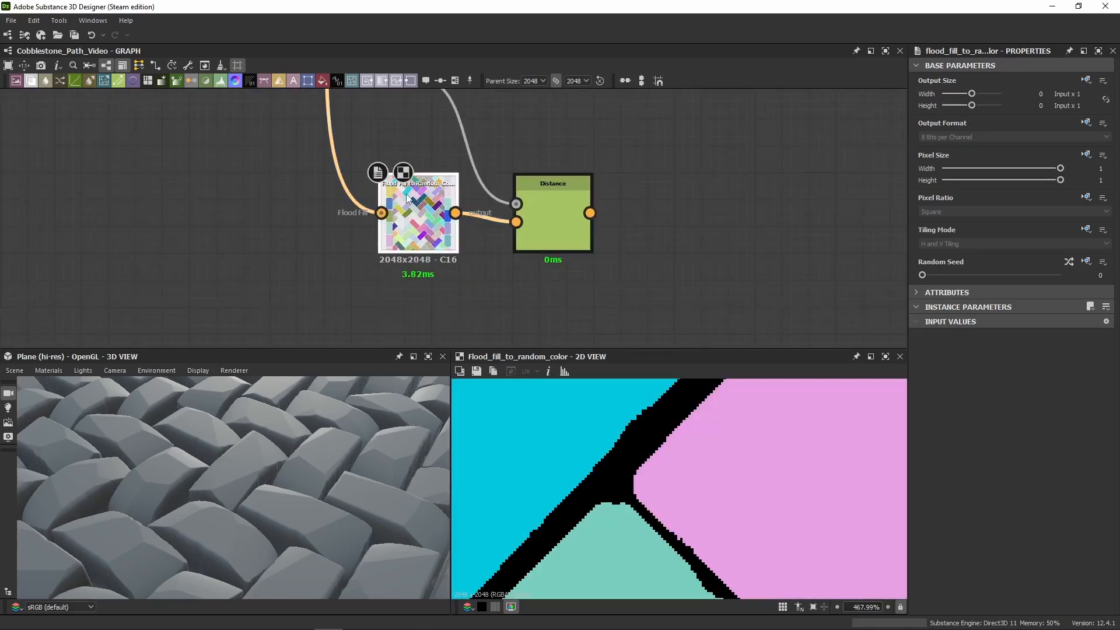
Step: Compare the Flood Fill to Random Color output with the second Distance node's output and the pattern mask feeding it
scroll(628, 481, down, 8)
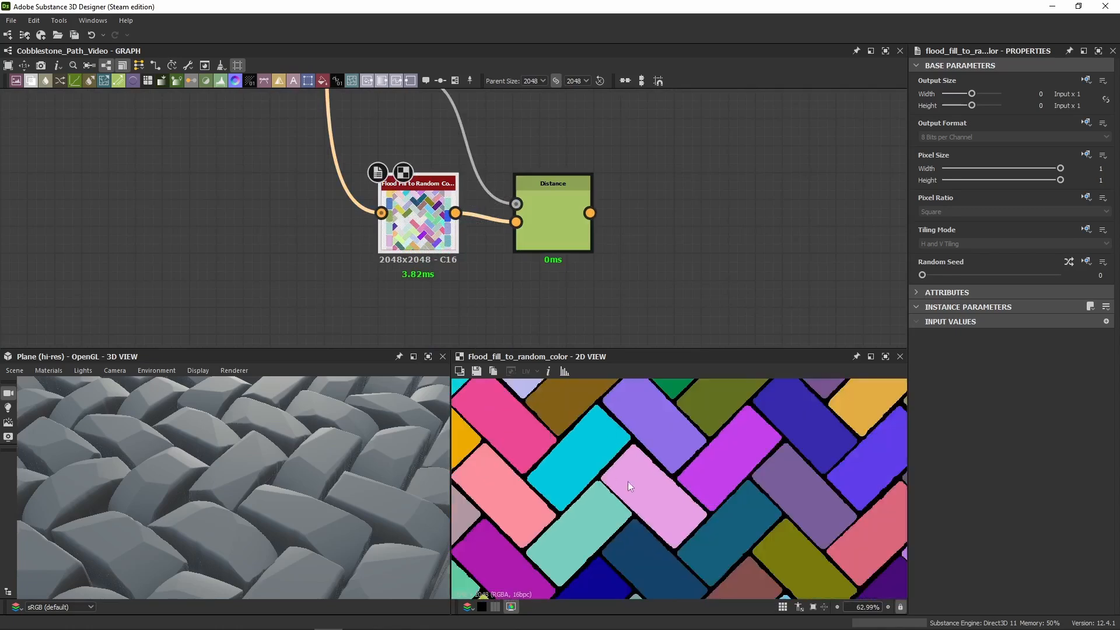
double_click(553, 227)
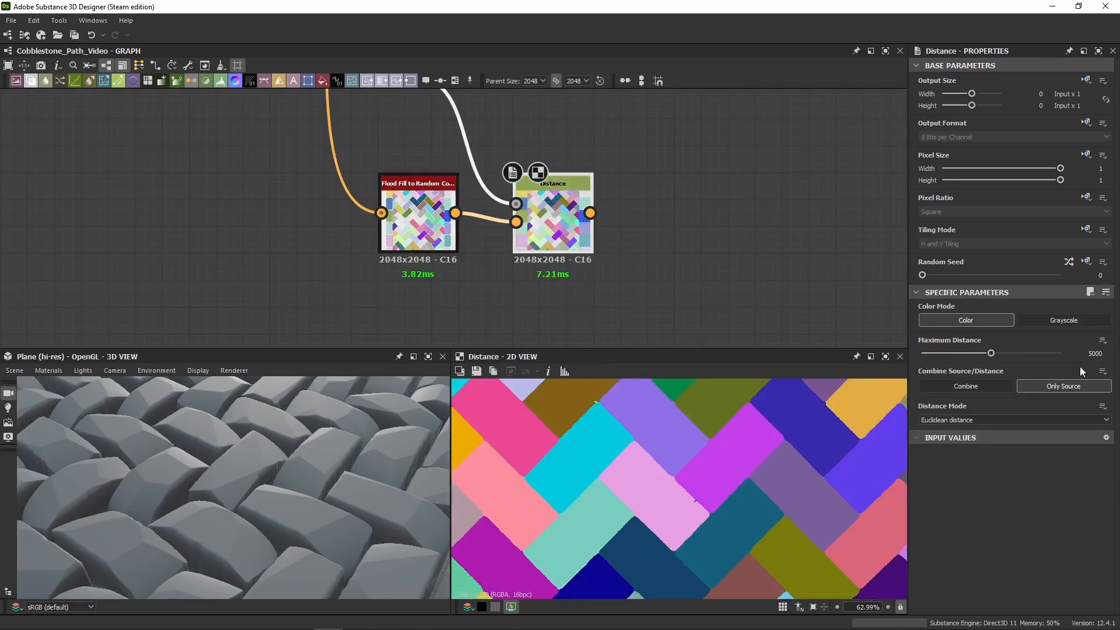
middle_drag(648, 169, 631, 287)
double_click(413, 195)
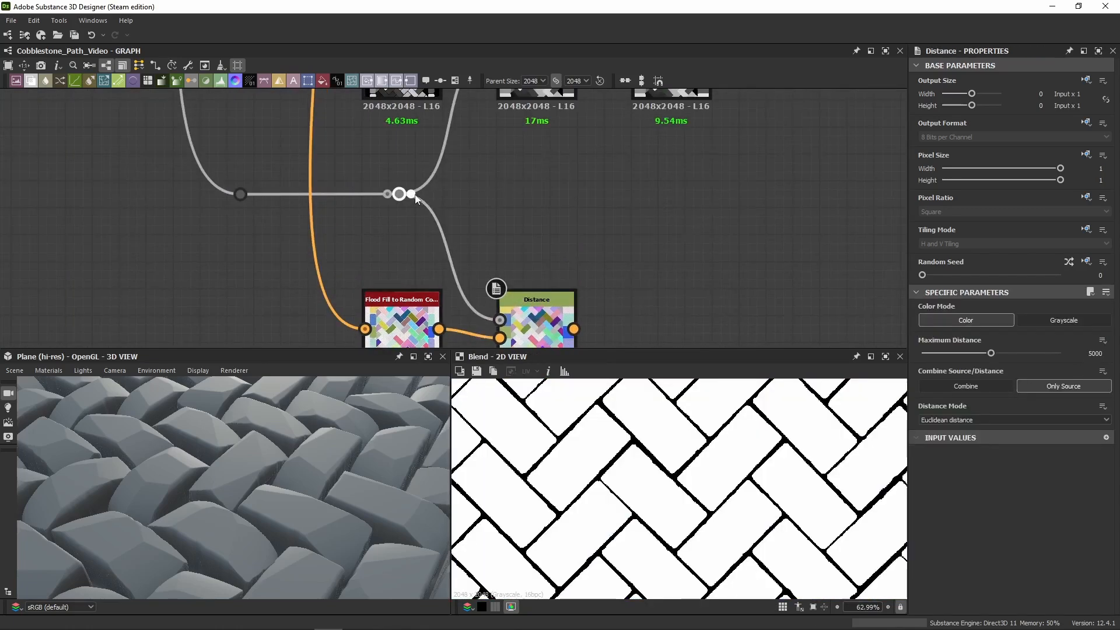
scroll(535, 317, down, 6)
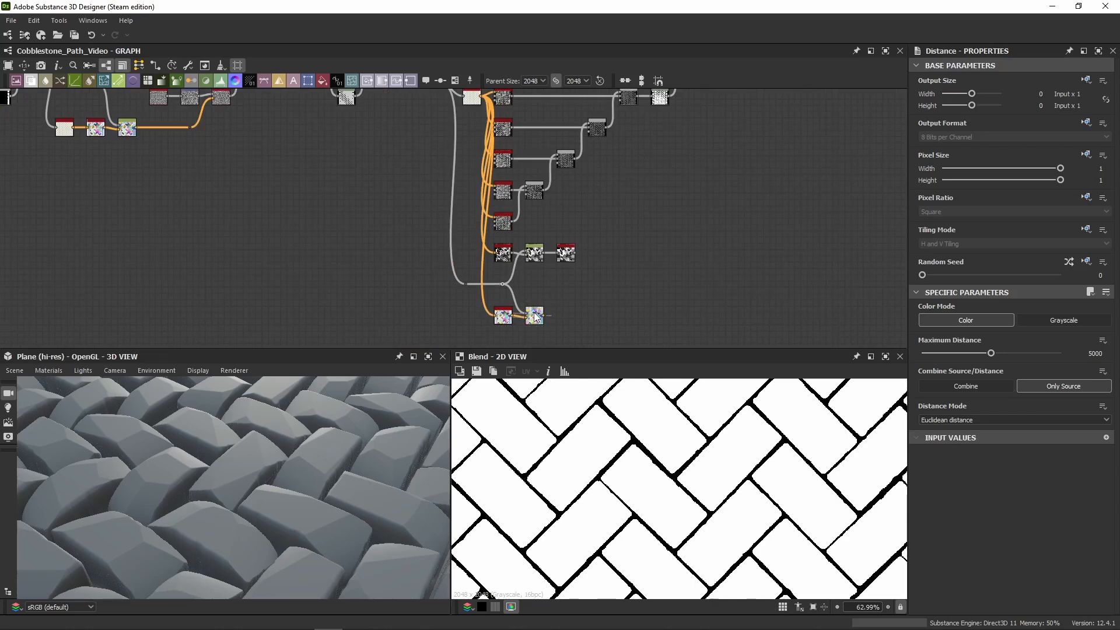
Step: Paste a Flood Fill to Gradient node below Flood Fill to Random Color and connect the Flood Fill output to it
middle_drag(587, 279, 564, 208)
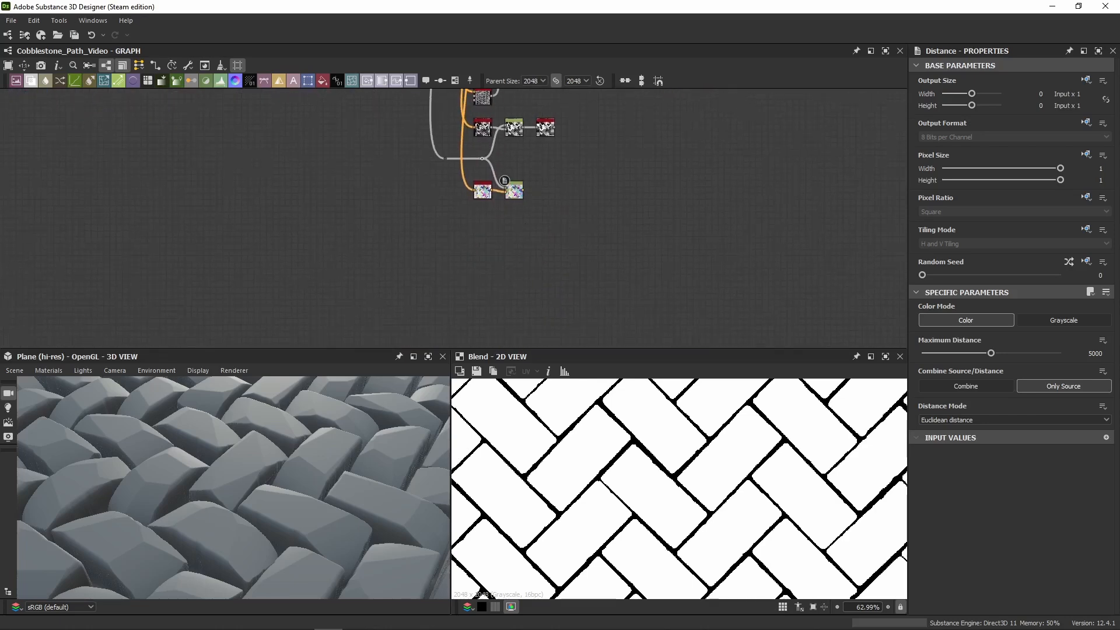
scroll(481, 217, up, 5)
key(ctrl+v)
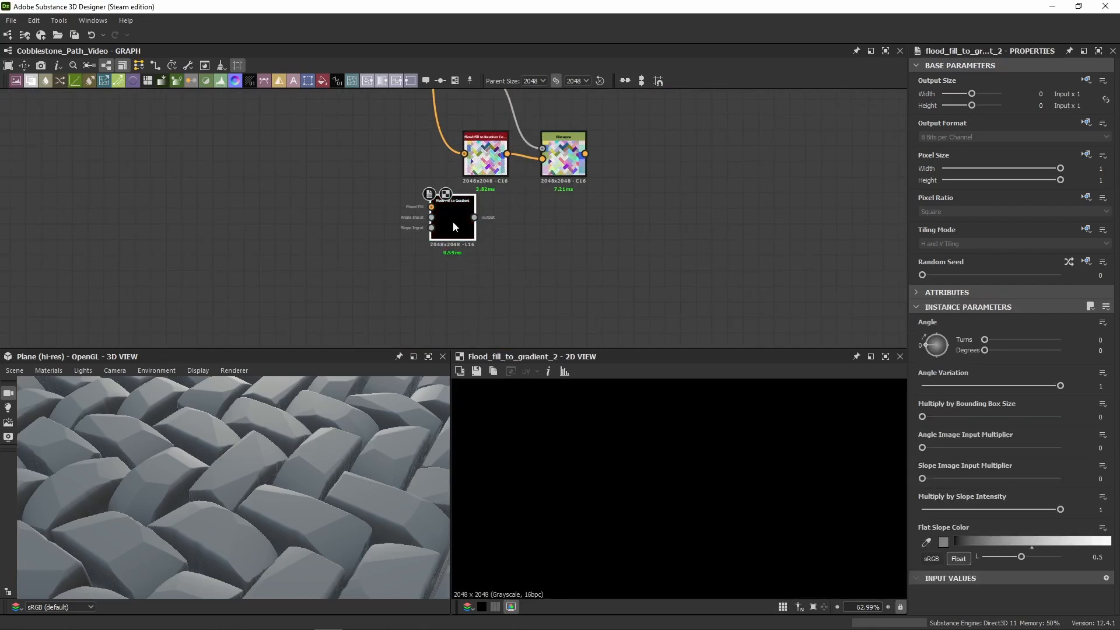
drag(453, 222, 497, 236)
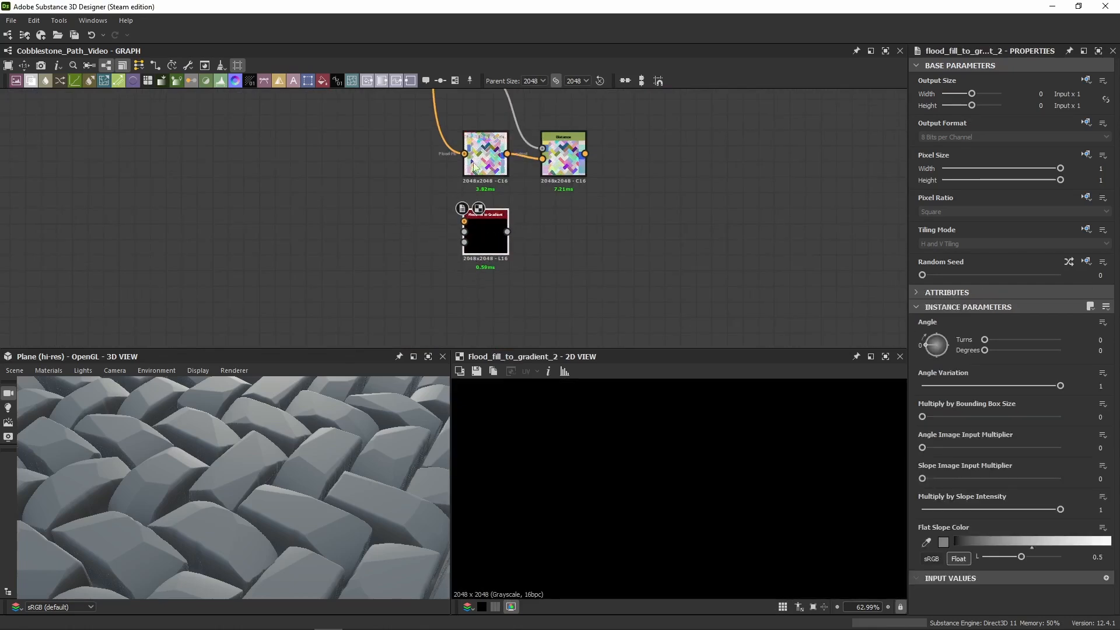
ctrl+drag(463, 153, 460, 223)
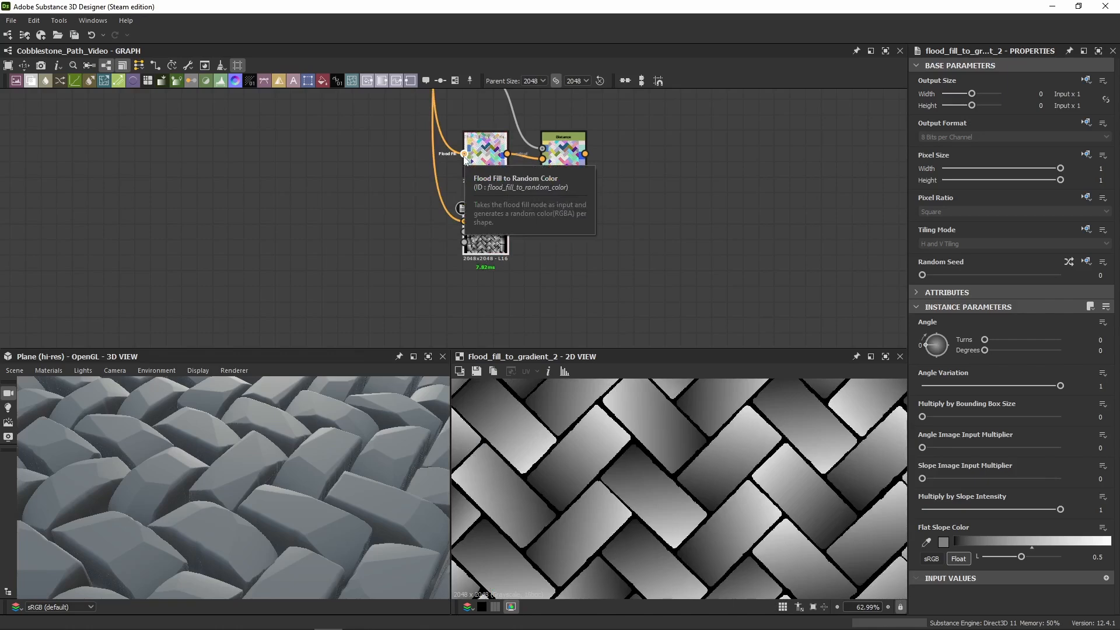
ctrl+drag(465, 154, 417, 234)
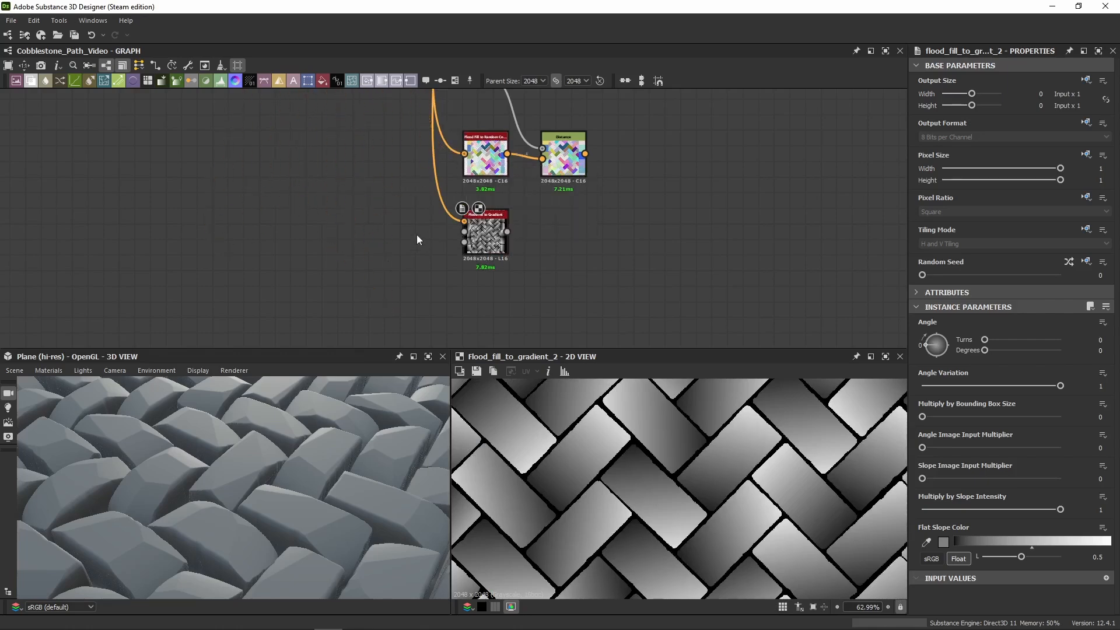
Step: Review the new Flood Fill to Gradient node's Angle Variation setting and its place among the per-brick mask rows
scroll(416, 234, down, 4)
middle_drag(366, 116, 379, 250)
mouse_move(392, 100)
middle_down()
mouse_move(392, 207)
mouse_move(396, 117)
middle_up()
scroll(403, 150, up, 3)
scroll(396, 117, down, 3)
middle_drag(390, 341, 324, 170)
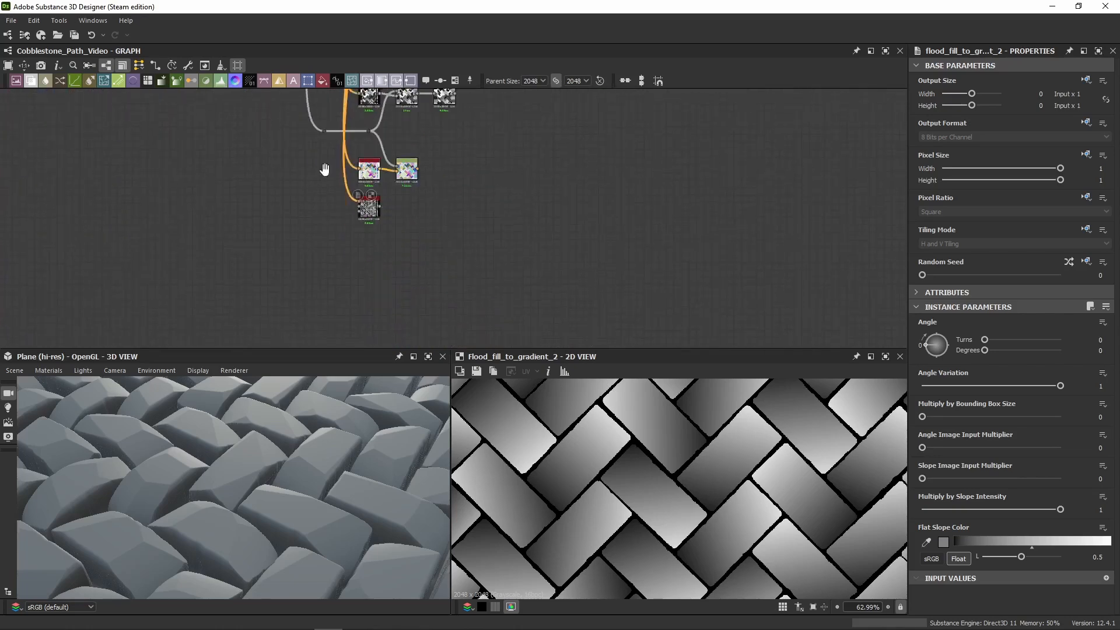
scroll(443, 156, up, 4)
middle_drag(393, 205, 443, 199)
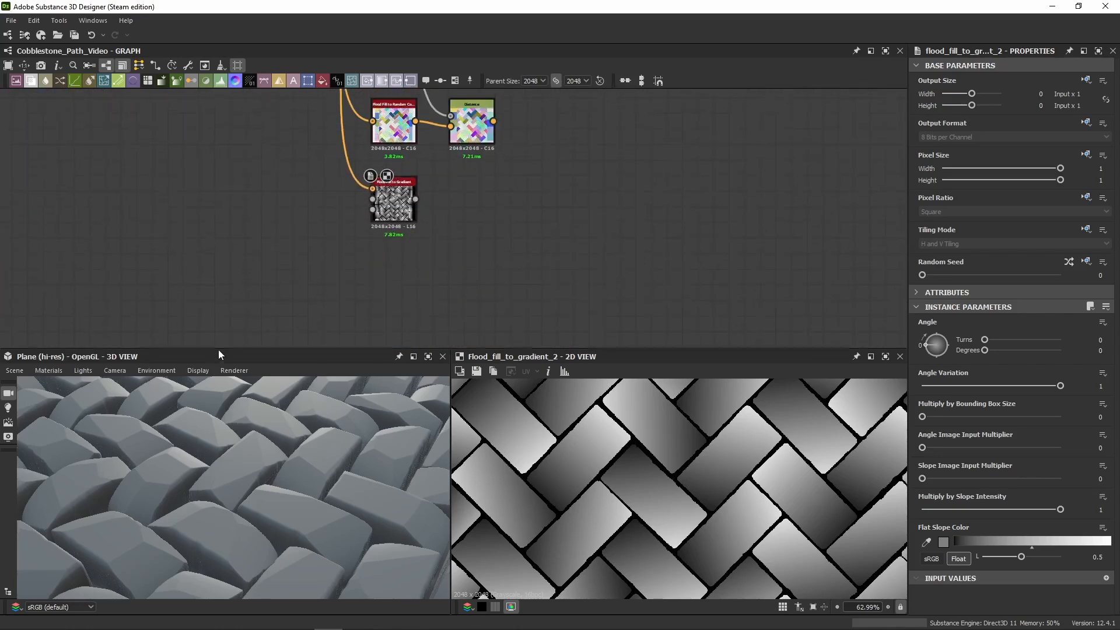
click(392, 203)
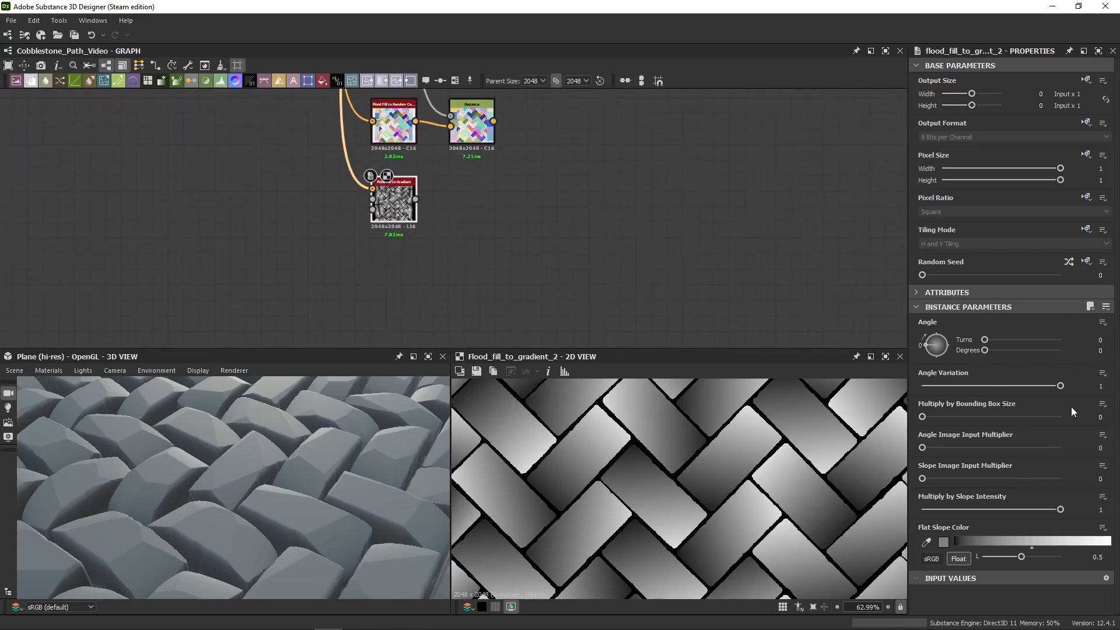
click(1100, 385)
click(733, 242)
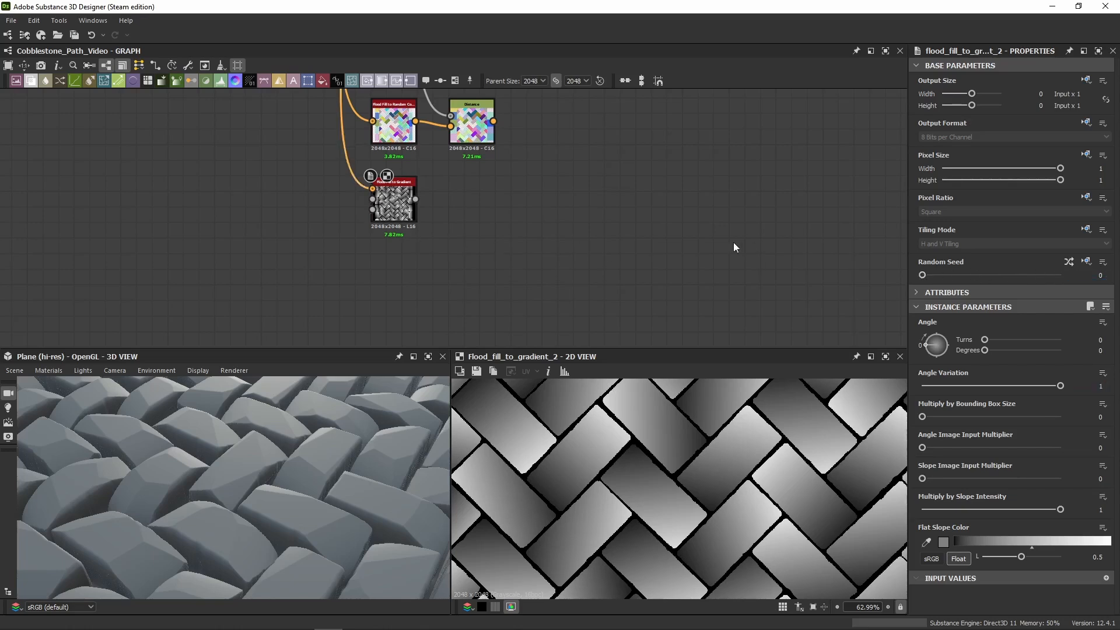
scroll(534, 229, down, 3)
scroll(471, 235, up, 3)
scroll(470, 232, down, 3)
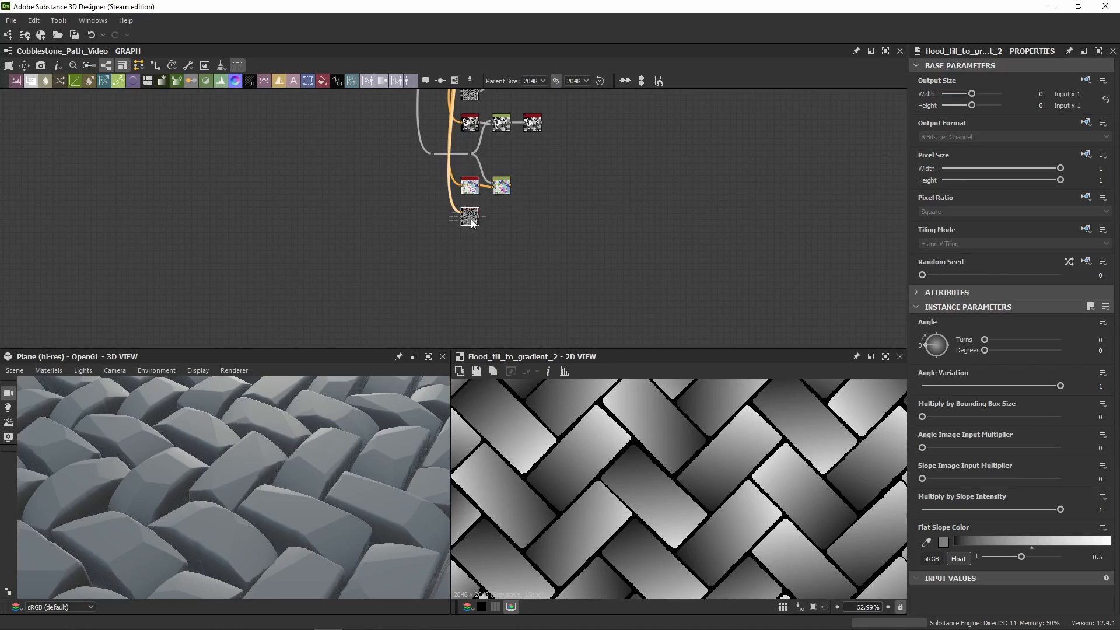
scroll(471, 222, down, 3)
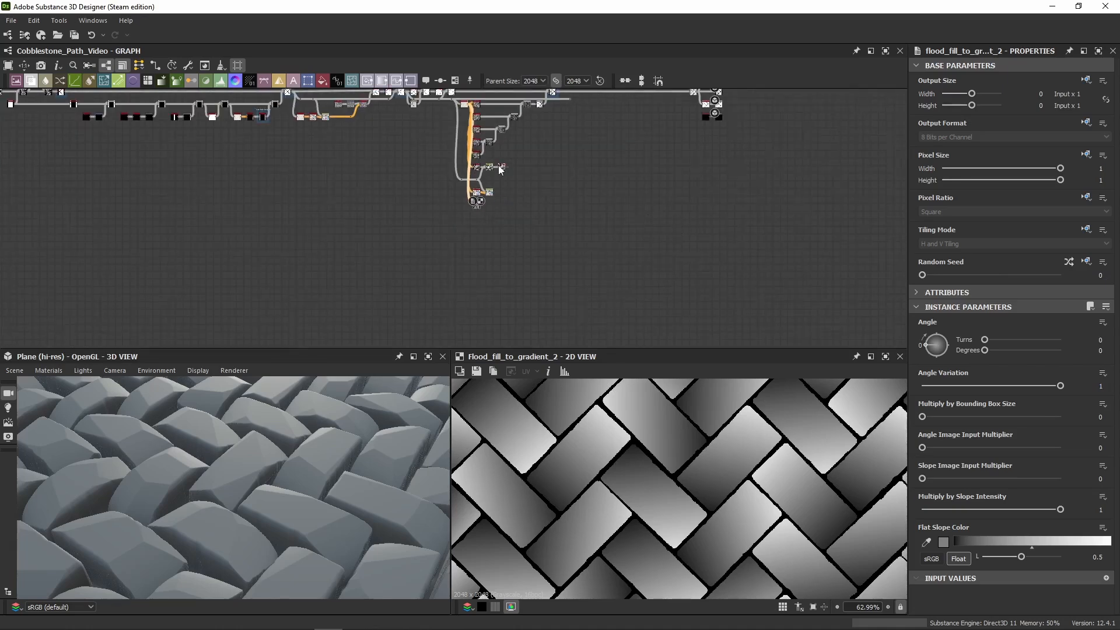
scroll(500, 169, up, 3)
middle_drag(518, 213, 465, 274)
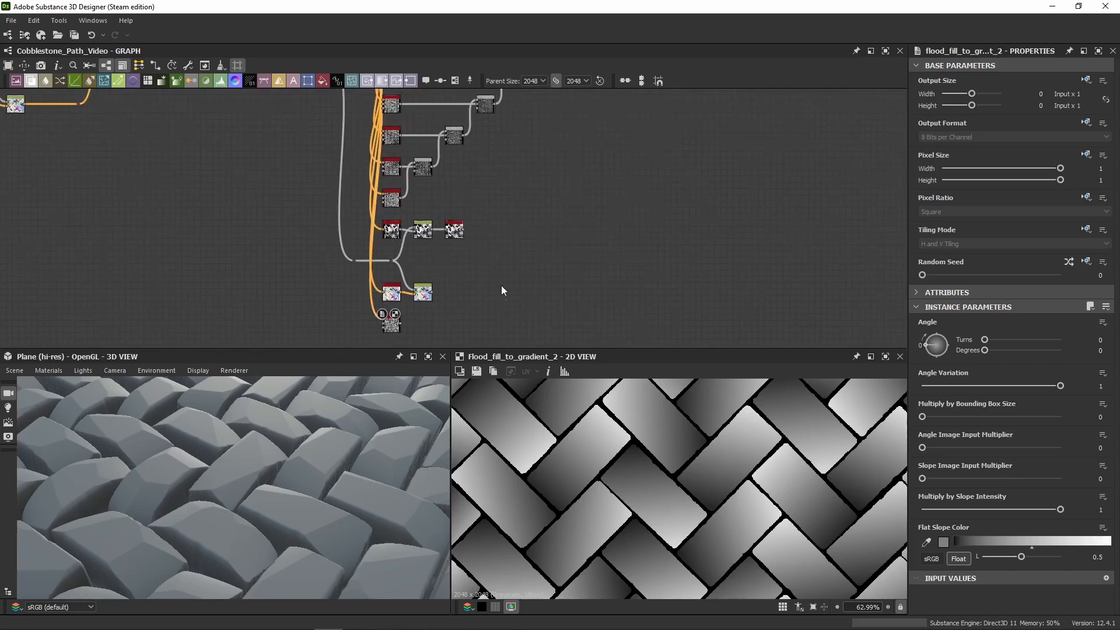
click(455, 230)
Step: Select all nodes through the Slopey Edge Wear blend and move them farther from the output nodes to make room
middle_drag(533, 162, 460, 306)
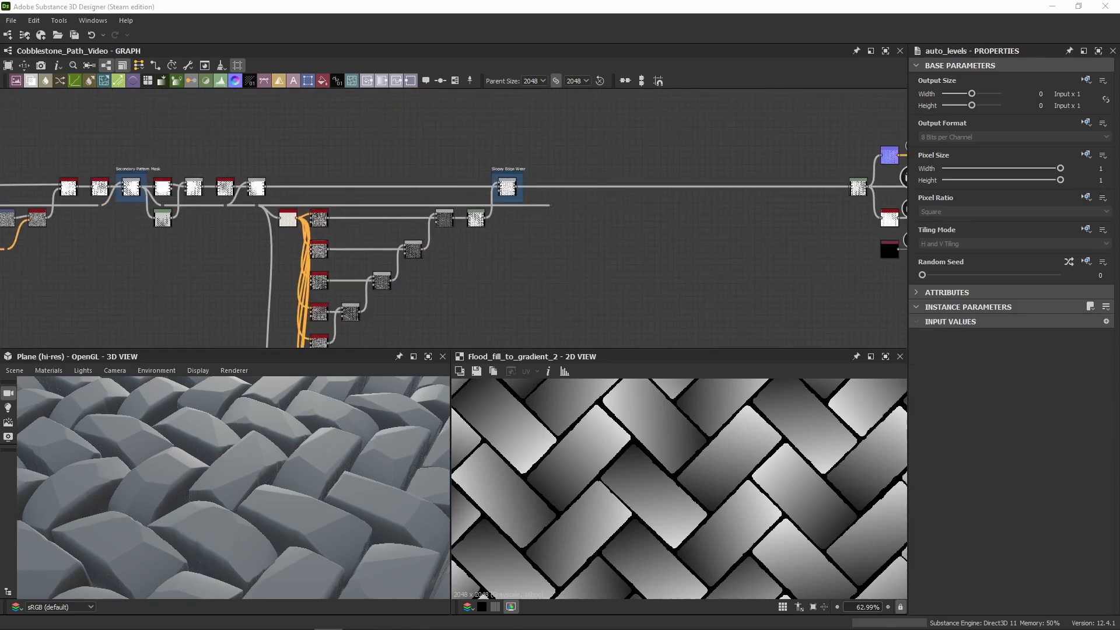
middle_drag(559, 251, 429, 235)
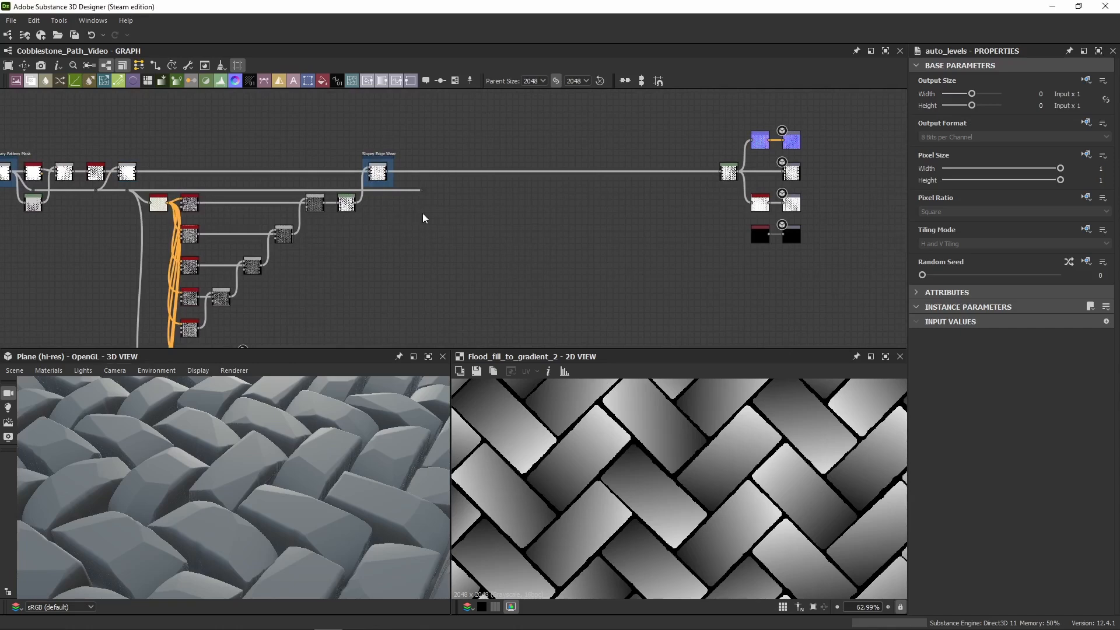
scroll(422, 216, down, 8)
drag(630, 100, 183, 257)
scroll(670, 173, up, 6)
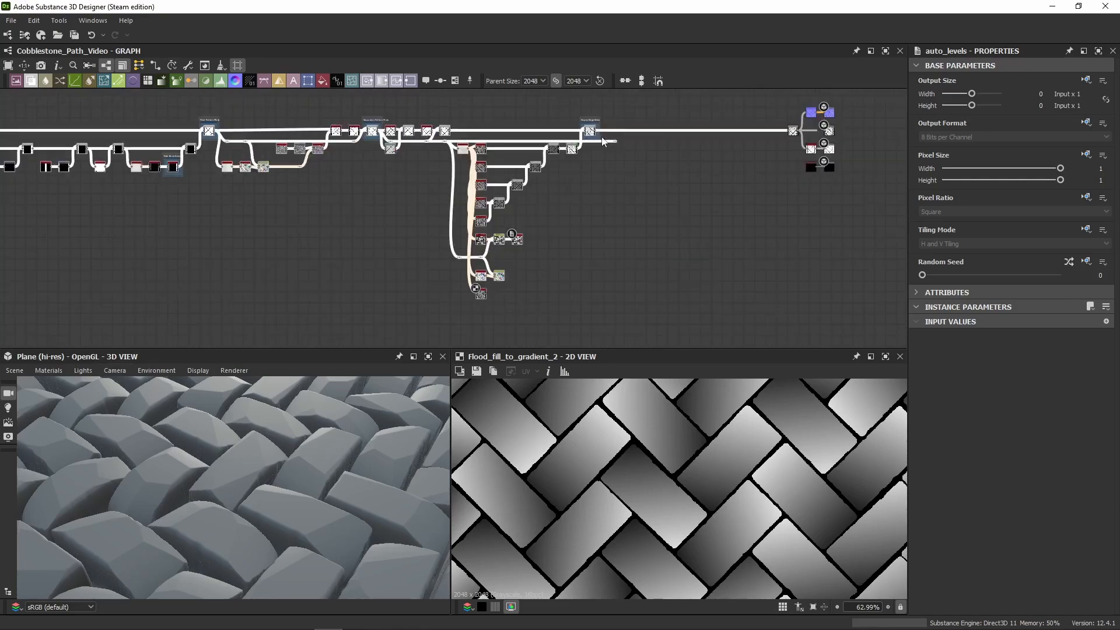
drag(645, 158, 16, 163)
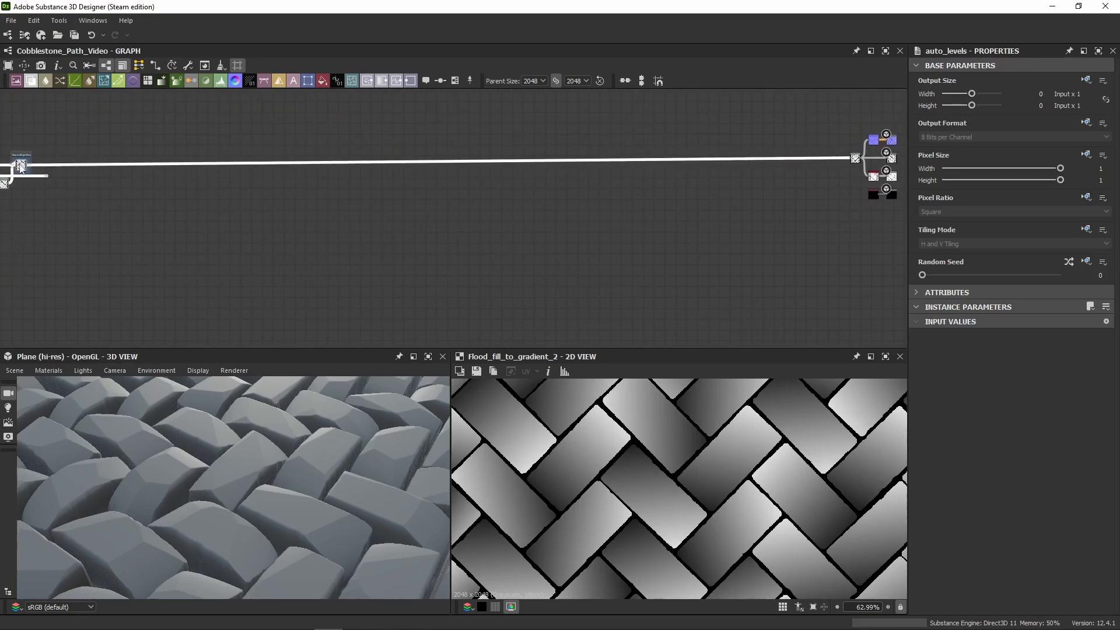
middle_drag(266, 179, 600, 182)
scroll(478, 151, up, 4)
middle_drag(459, 155, 711, 194)
scroll(435, 231, up, 4)
middle_drag(443, 233, 14, 194)
middle_drag(192, 163, 717, 167)
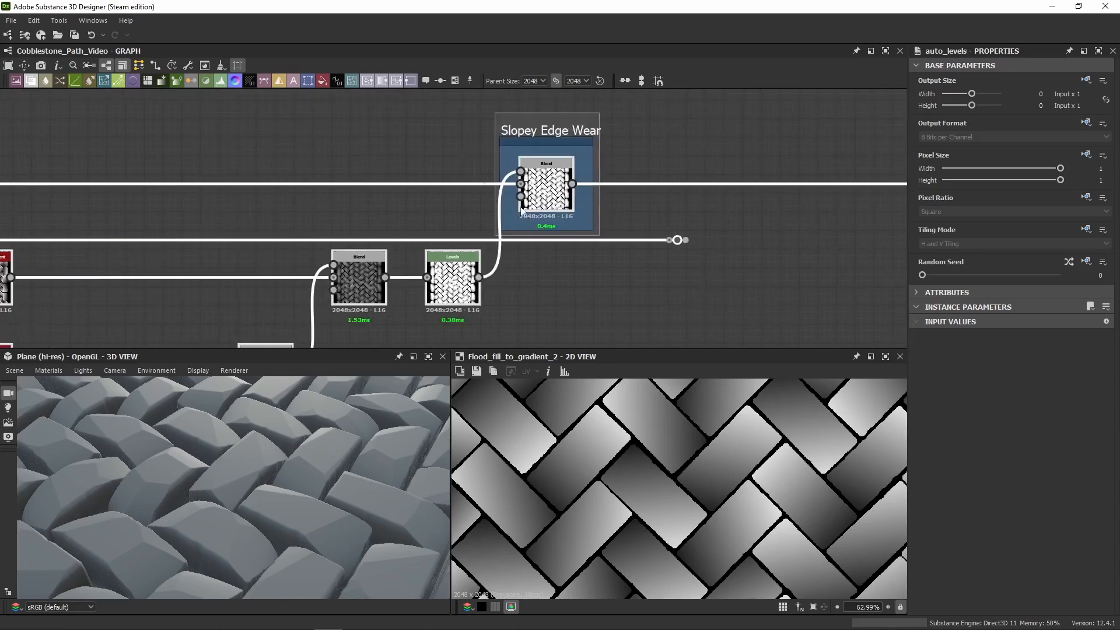
Step: Paste the Cells 1 chain with Vector Warp, Histogram Scan, Bevel, Invert, Levels and Blend nodes after the Slopey Edge Wear frame
middle_drag(545, 204, 22, 203)
middle_drag(258, 222, 509, 173)
scroll(505, 198, down, 4)
middle_drag(499, 227, 490, 205)
key(ctrl+v)
drag(359, 233, 552, 232)
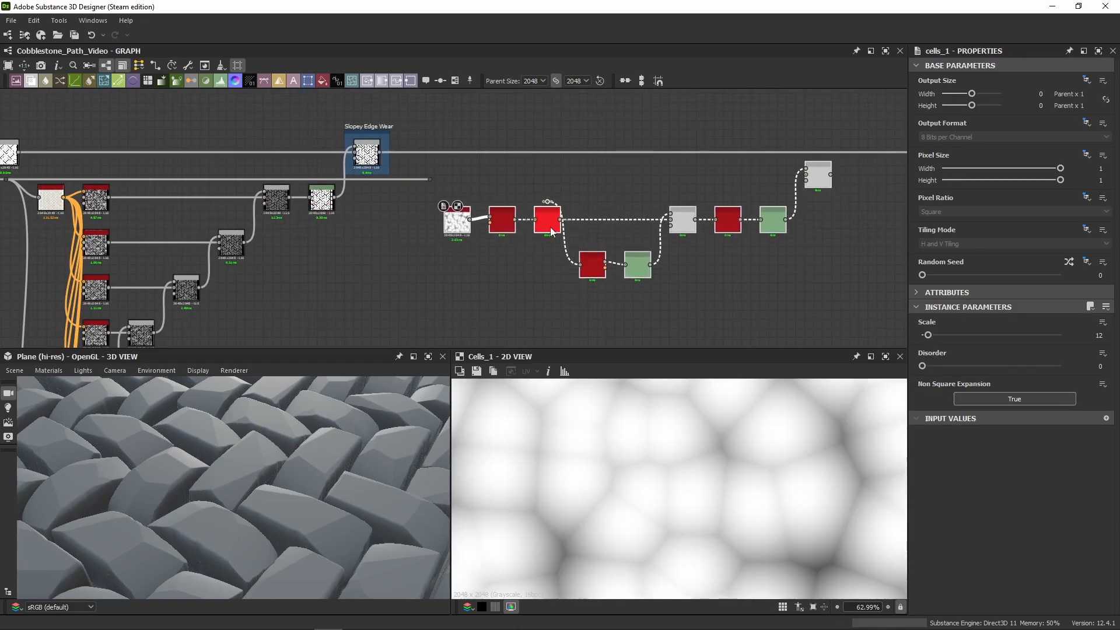
Step: Connect the secondary pattern mask line to the pasted dot that feeds the Bevel node and remove the redundant old dot
scroll(551, 232, up, 4)
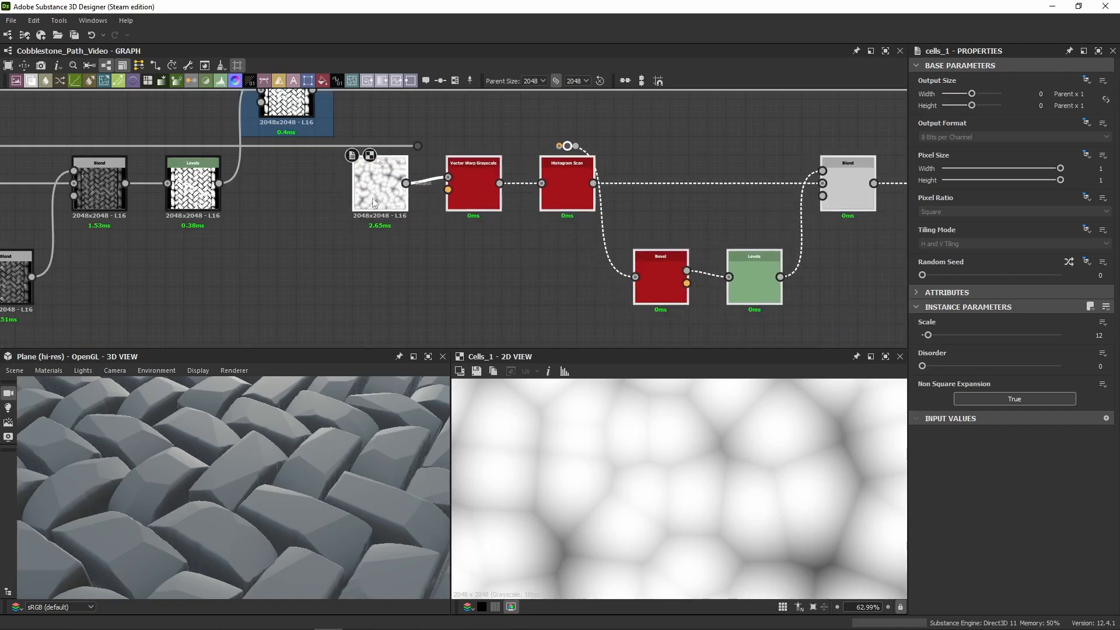
click(430, 161)
drag(516, 147, 558, 145)
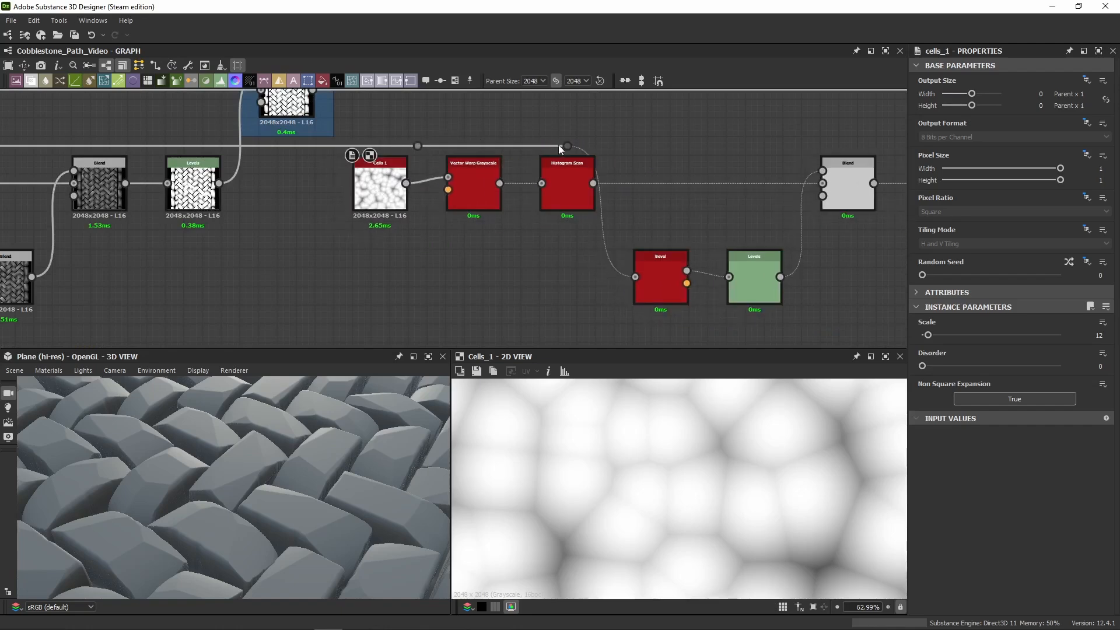
drag(461, 129, 407, 149)
key(BackSpace)
scroll(458, 233, down, 1)
middle_drag(459, 239, 253, 272)
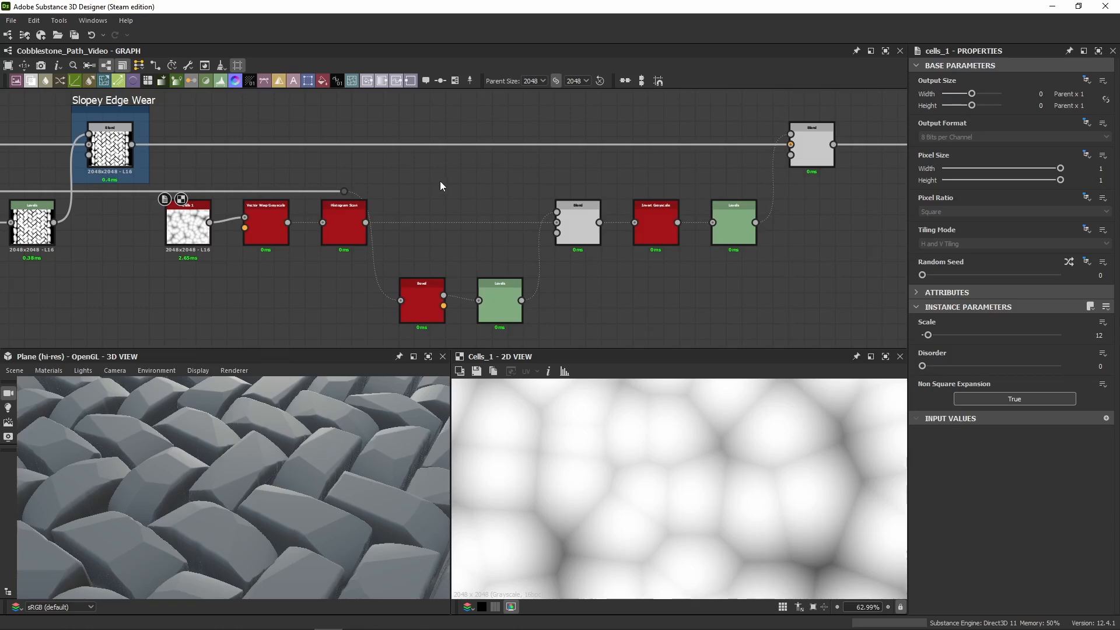
Step: Connect the Slopey Edge Wear blend to the new Min (Darken) Blend's background and route its output through a dot to the outputs
click(816, 150)
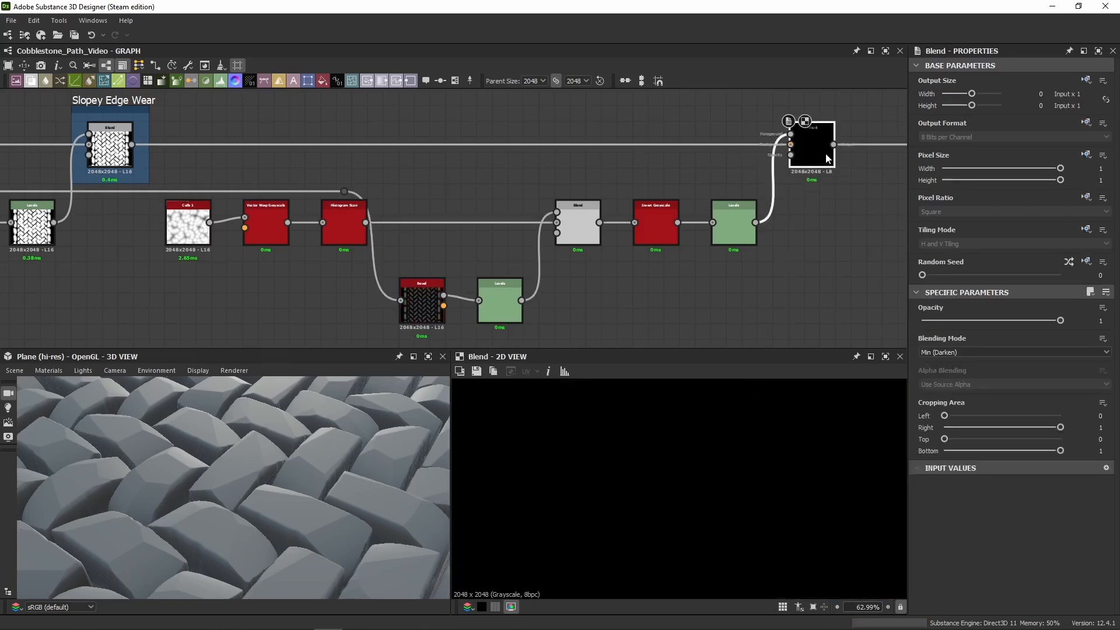
drag(132, 144, 790, 144)
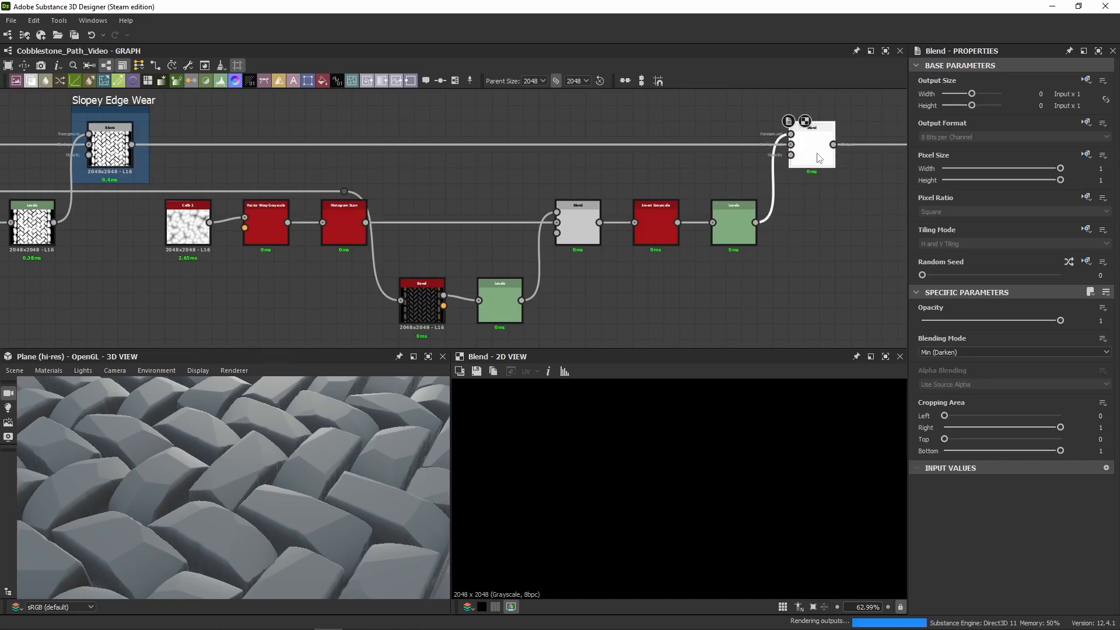
middle_drag(817, 153, 55, 158)
alt+click(231, 150)
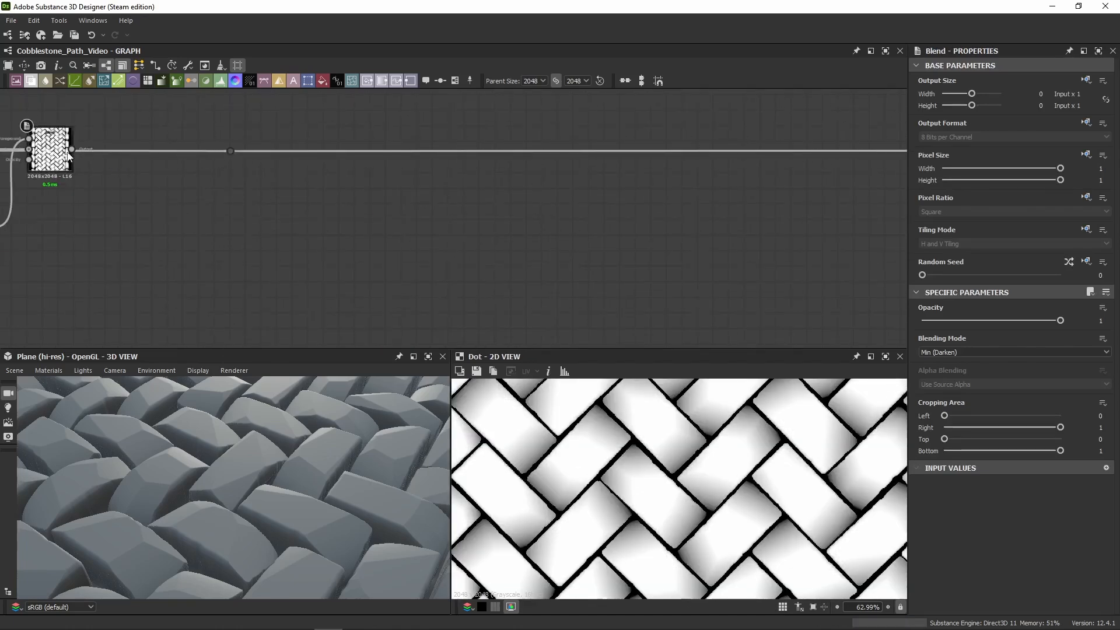
drag(72, 150, 236, 148)
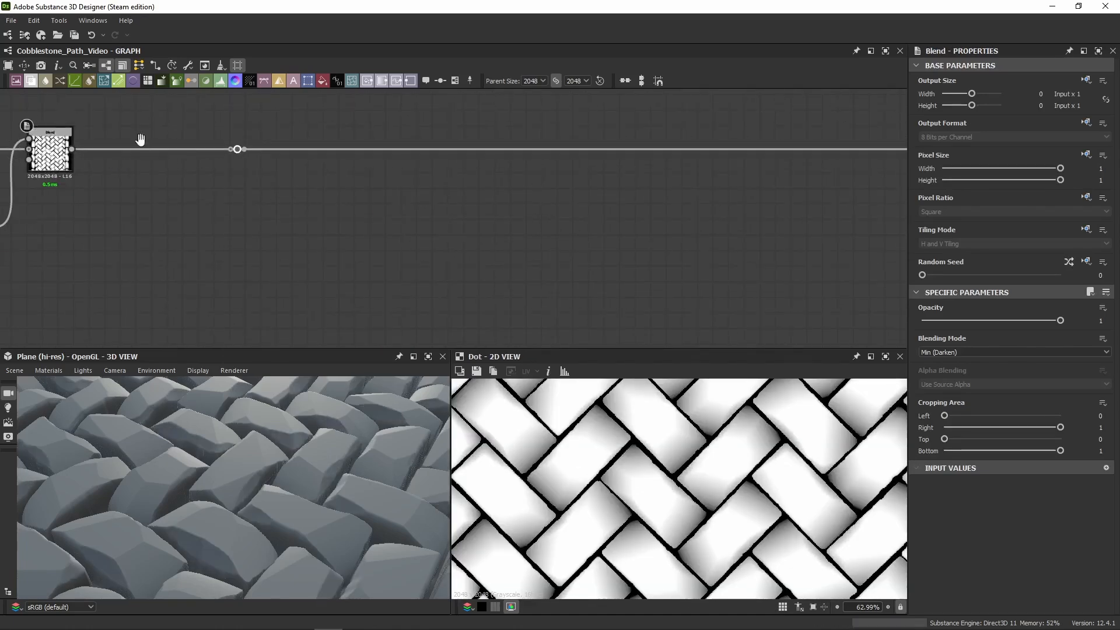
Step: Compare the new Min (Darken) Blend's result with its background input, zoomed in on the brick edges
middle_drag(26, 206, 596, 178)
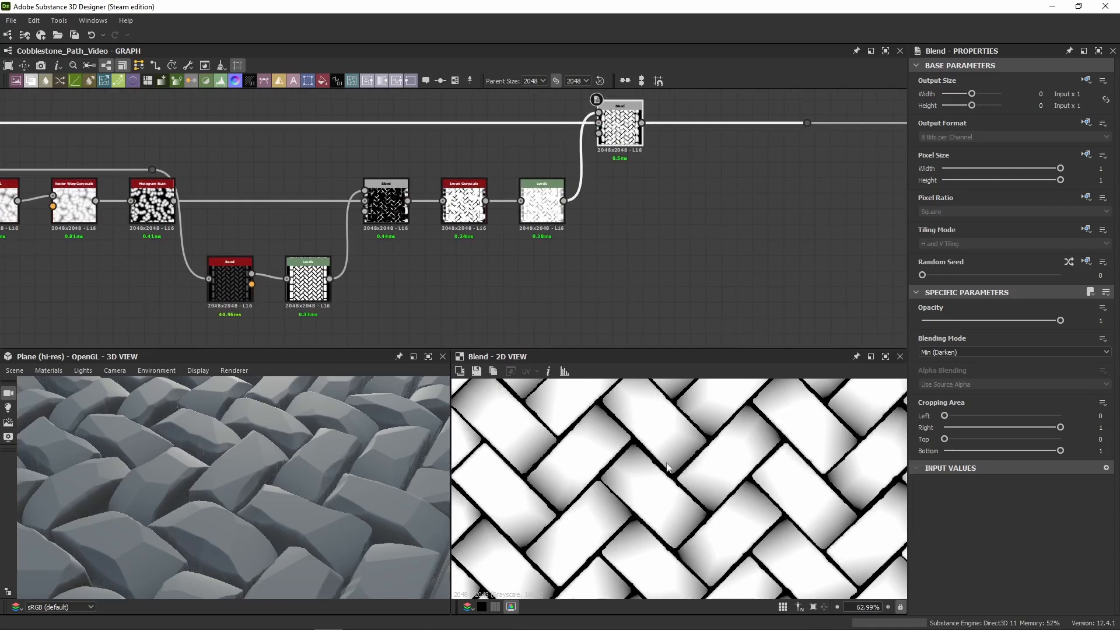
scroll(593, 505, up, 3)
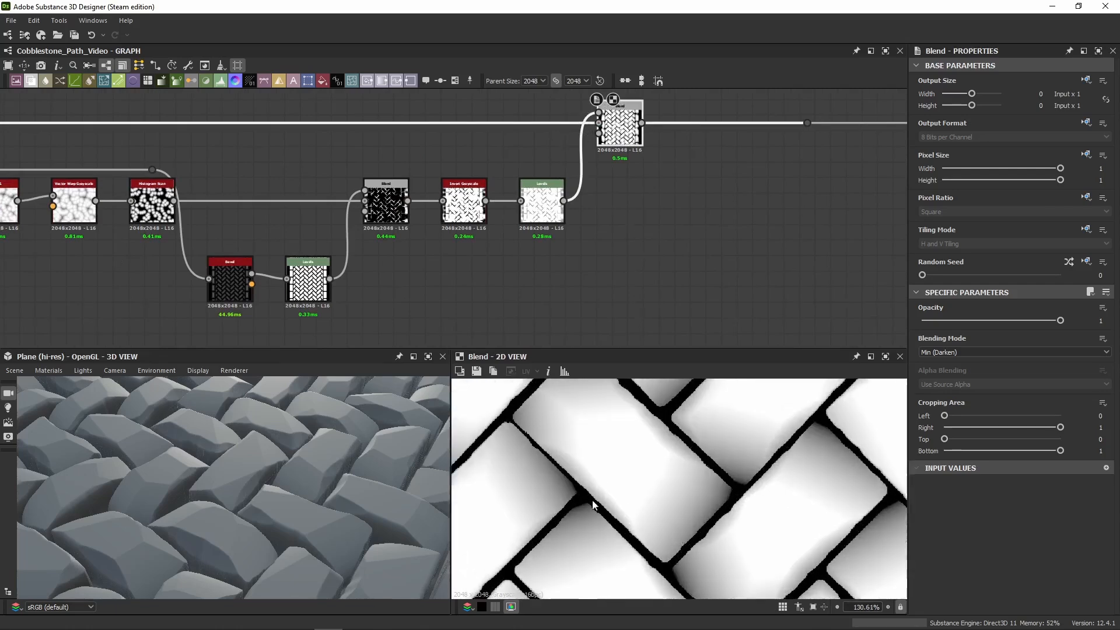
scroll(593, 505, up, 2)
middle_drag(641, 431, 647, 466)
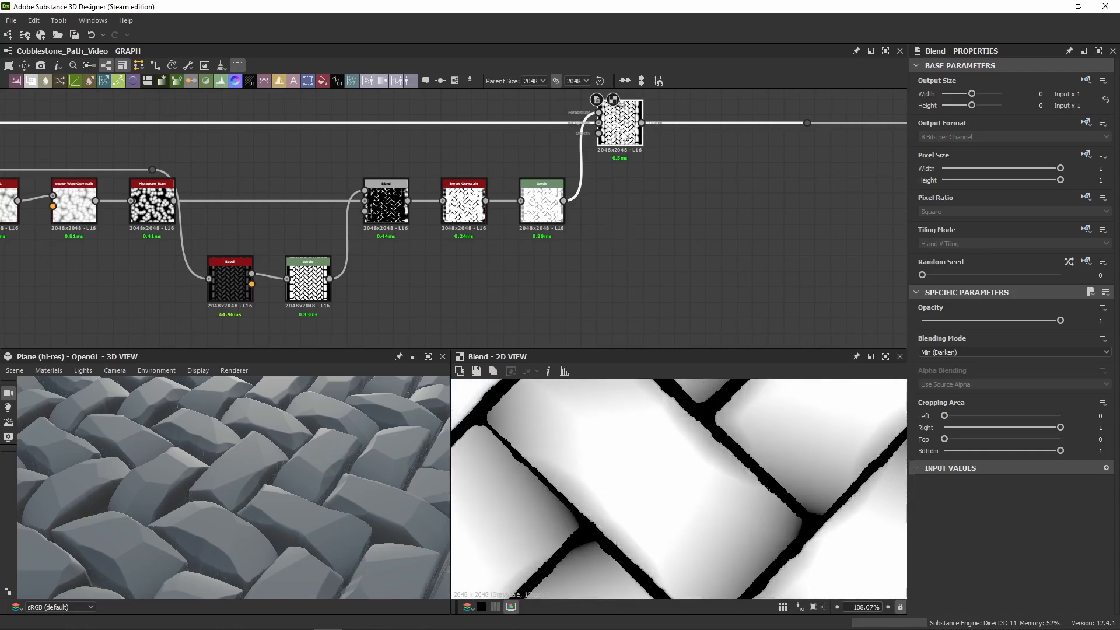
double_click(598, 123)
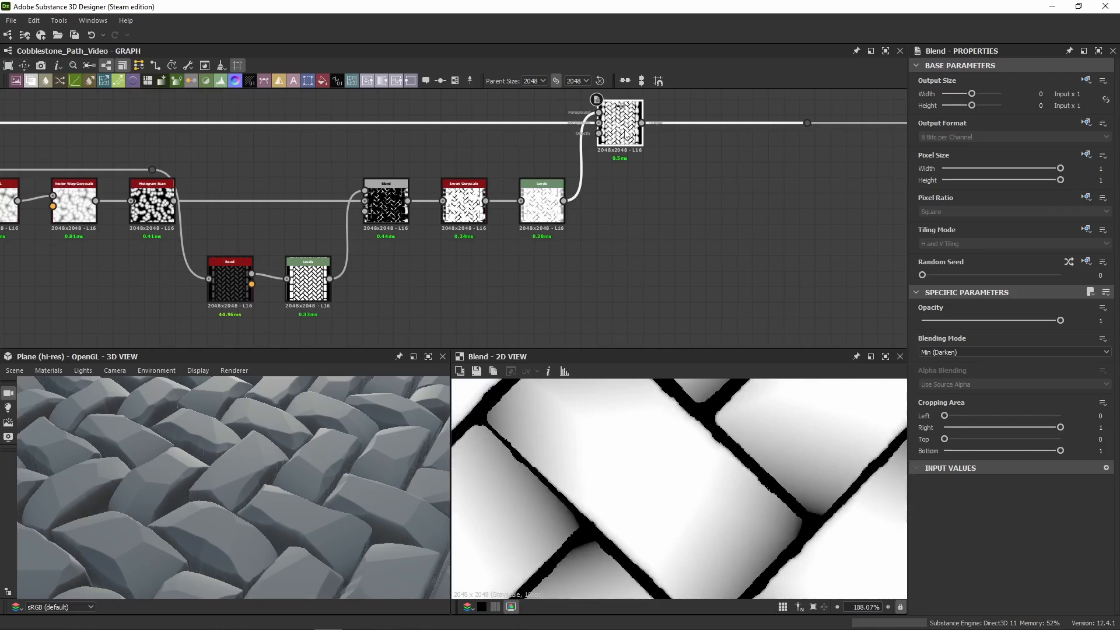
double_click(625, 131)
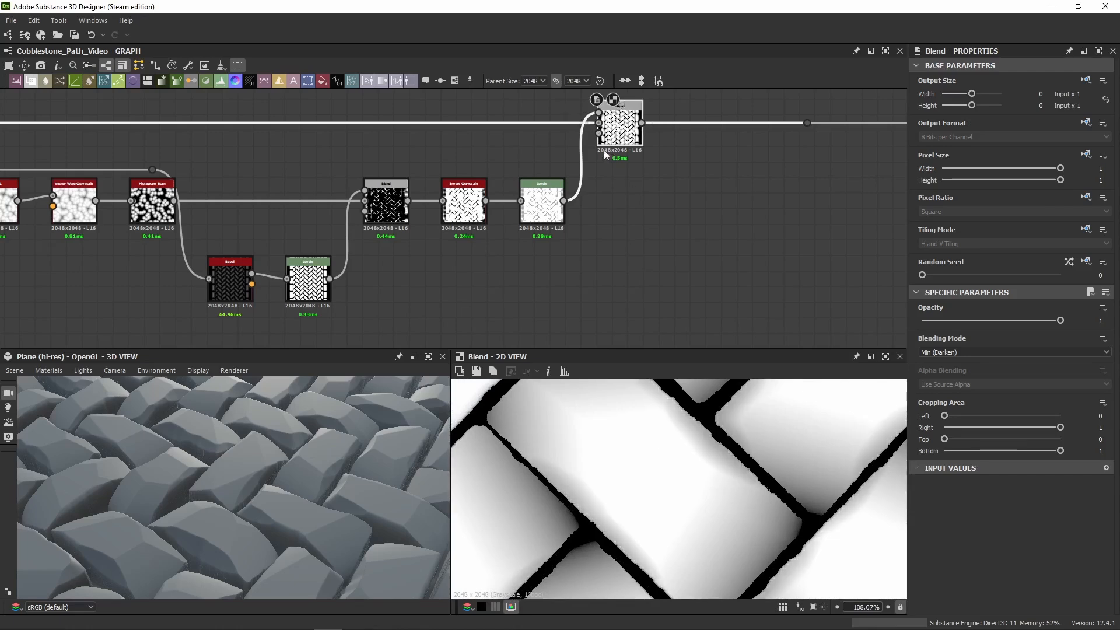
double_click(599, 123)
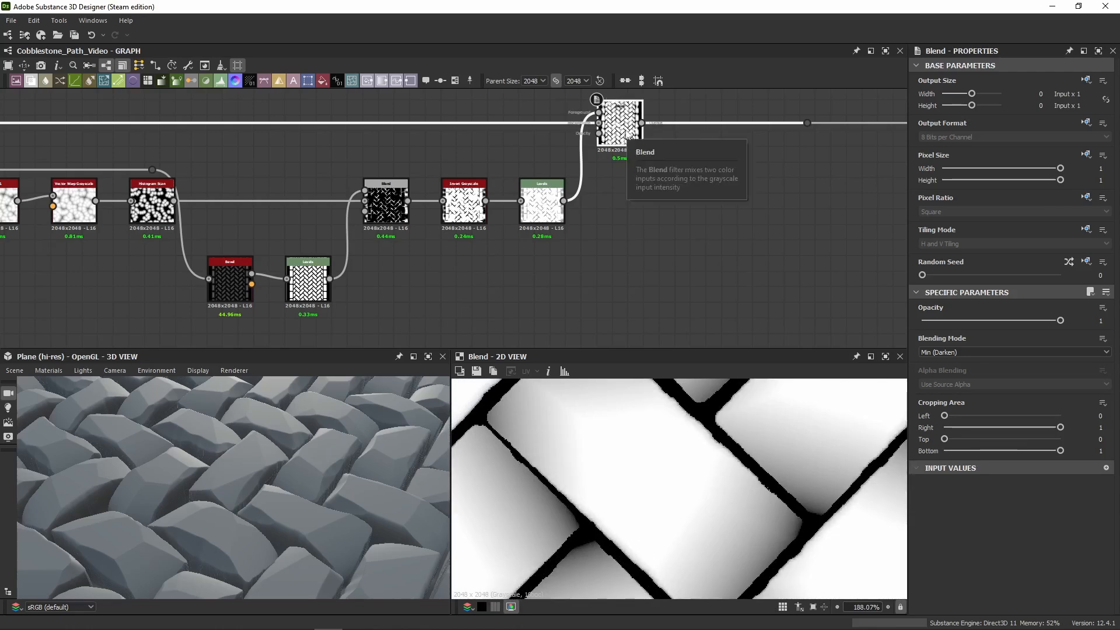
Step: Inspect the Min (Darken) Blend's edge wear on the bricks in the 2D view and close up in the 3D view
double_click(626, 132)
scroll(630, 513, down, 3)
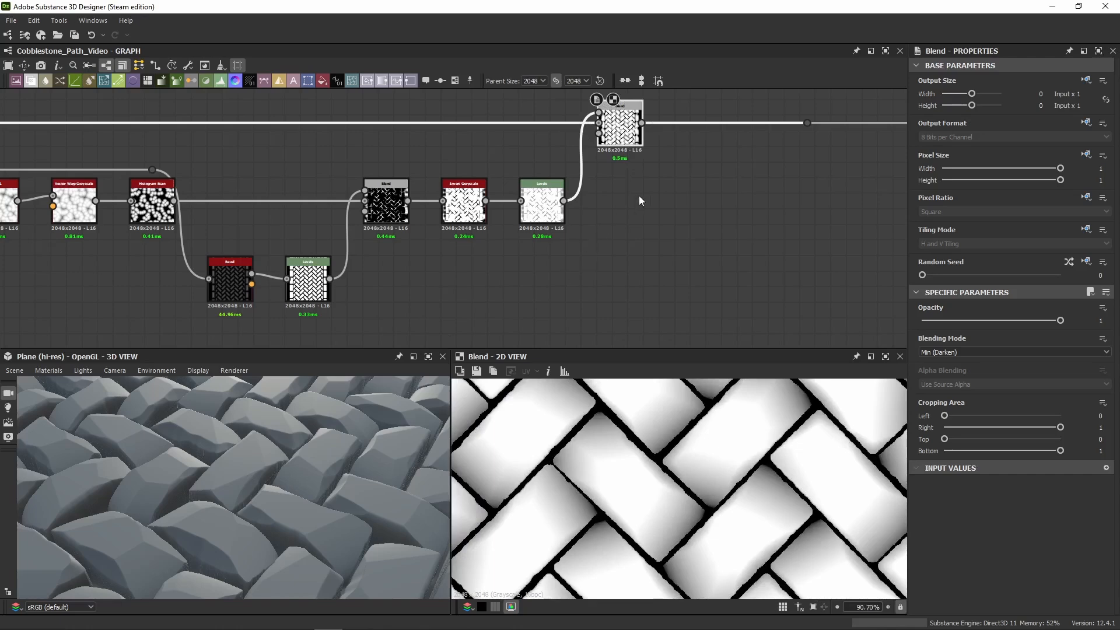
drag(193, 519, 285, 473)
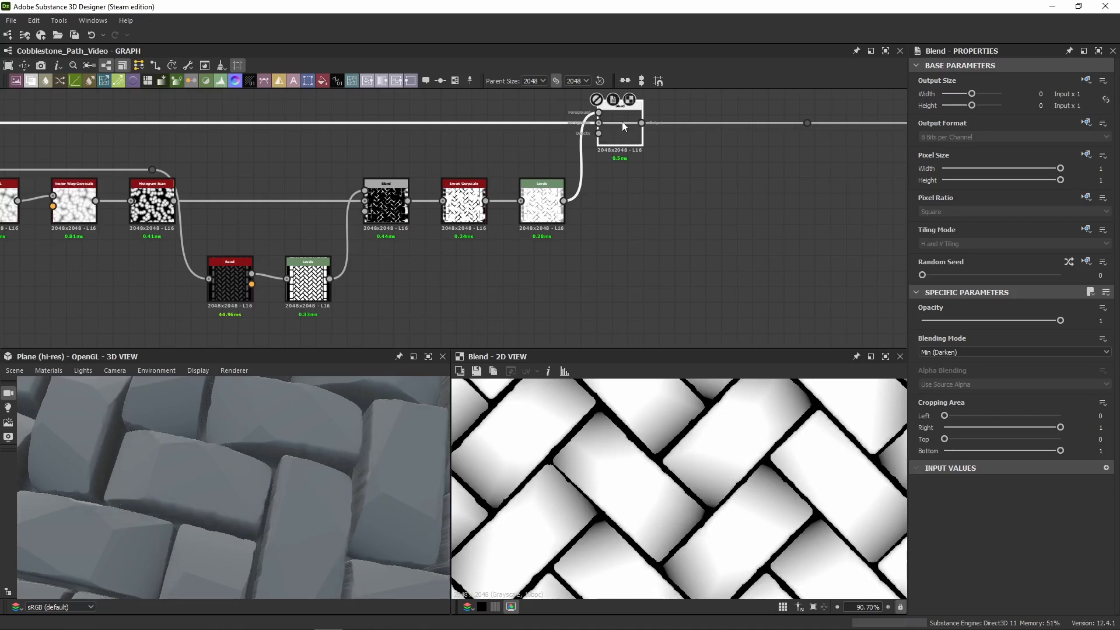
Step: Extend the random color Distance node's output through a dot far along the graph, level with the output nodes
middle_drag(582, 206, 786, 180)
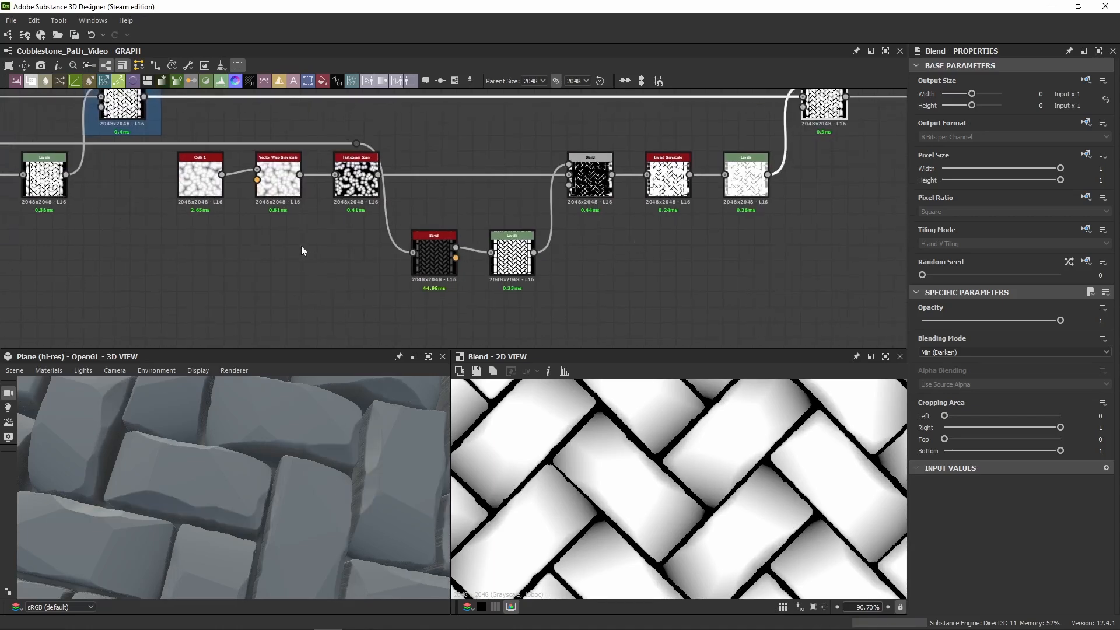
middle_drag(301, 247, 475, 290)
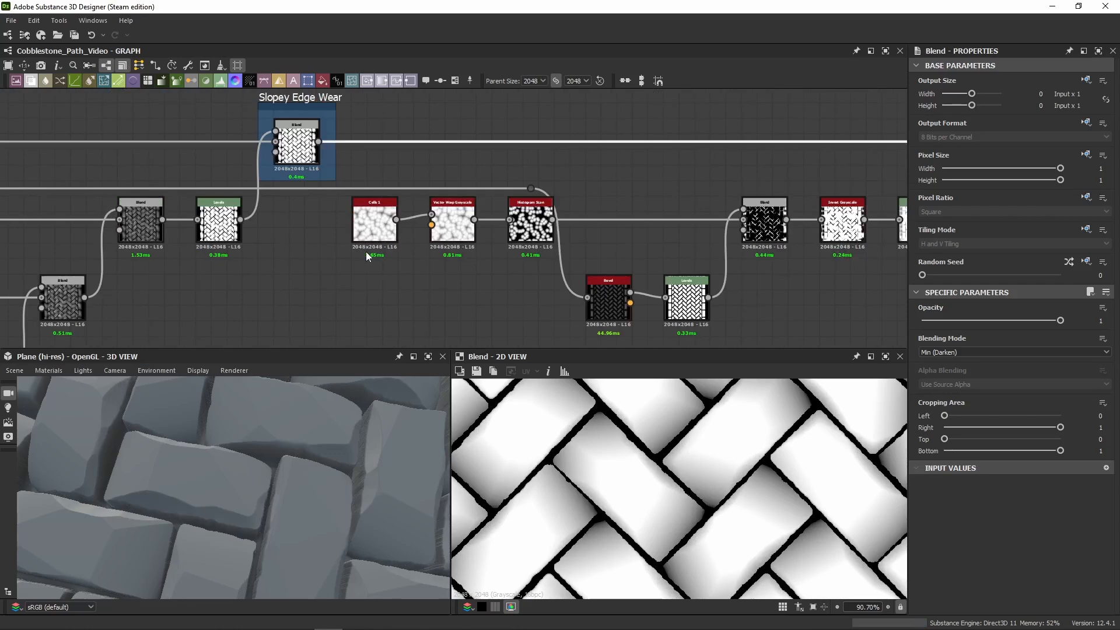
scroll(528, 201, down, 7)
middle_drag(456, 241, 453, 142)
scroll(344, 244, up, 1)
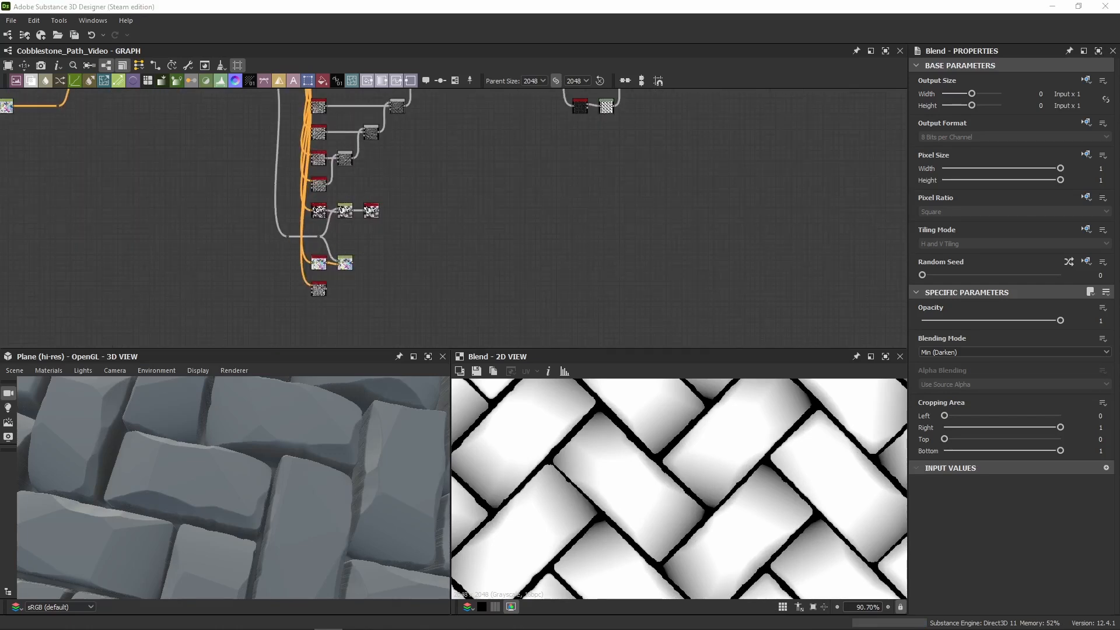
scroll(350, 260, up, 2)
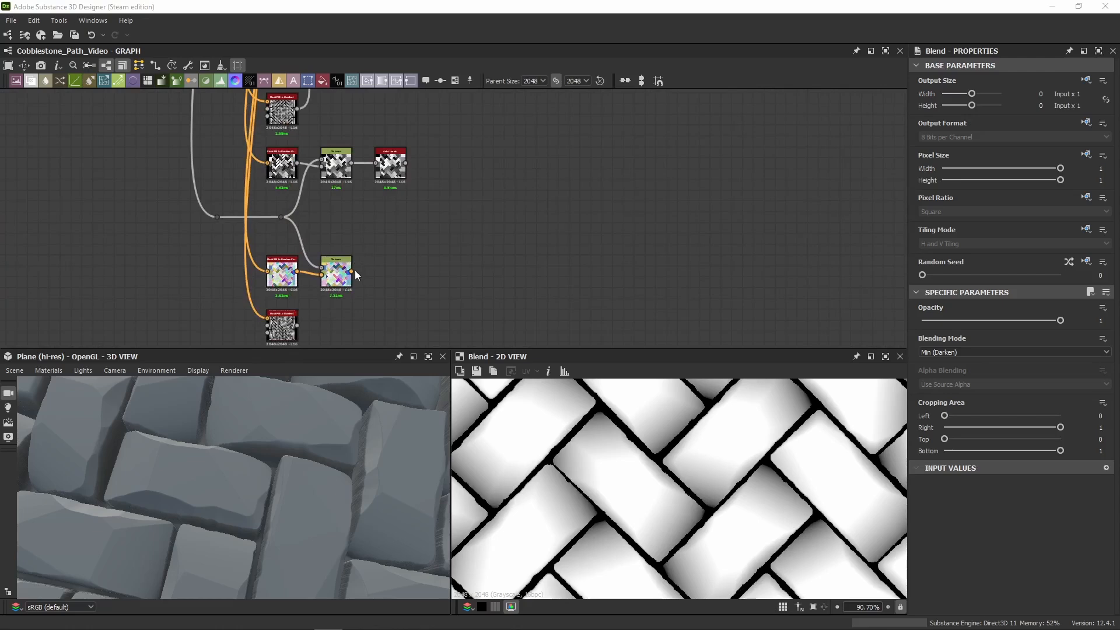
drag(353, 271, 836, 263)
scroll(414, 181, down, 5)
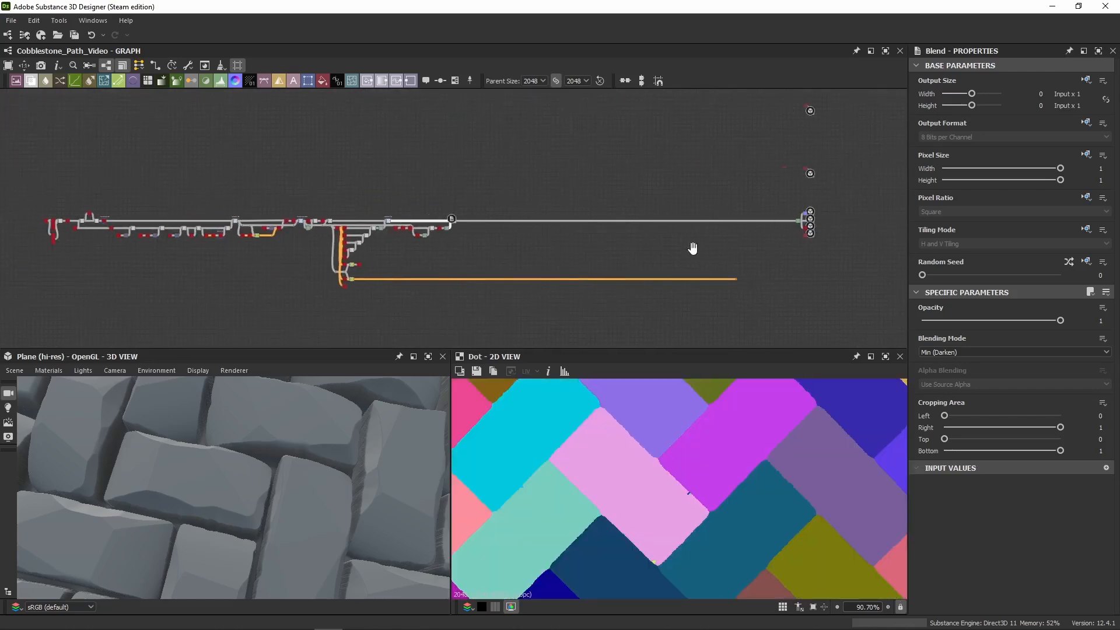
Step: Connect the per-brick random color line to the vector map input of the Cells 1 chain's Vector Warp Grayscale and preview that node
scroll(497, 252, up, 2)
scroll(832, 266, up, 3)
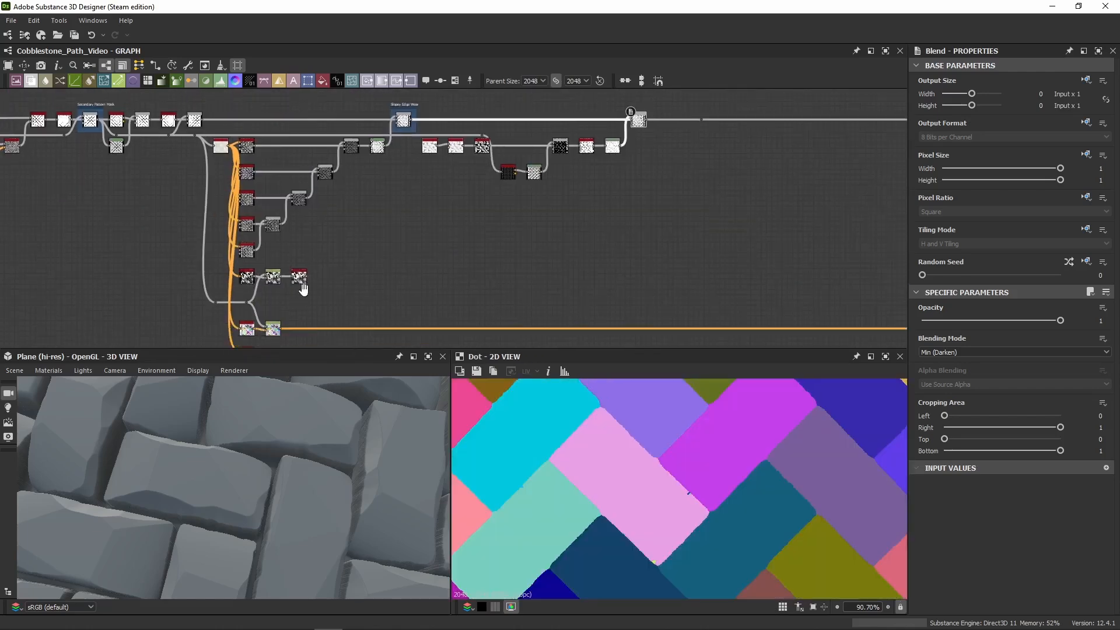
middle_drag(323, 233, 323, 270)
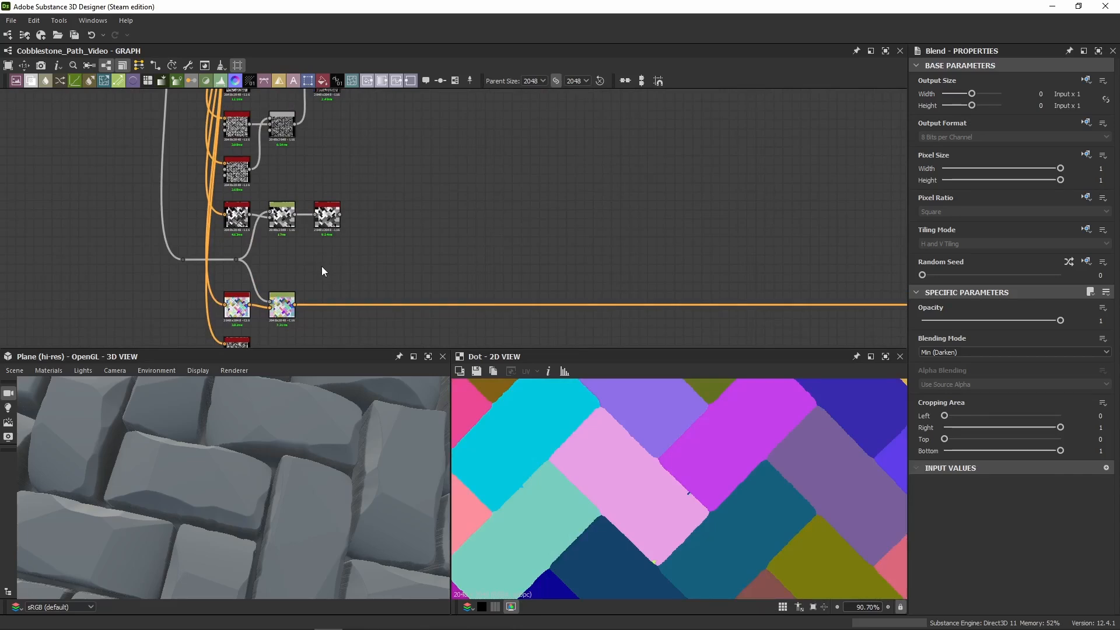
scroll(408, 309, up, 1)
middle_drag(408, 310, 277, 261)
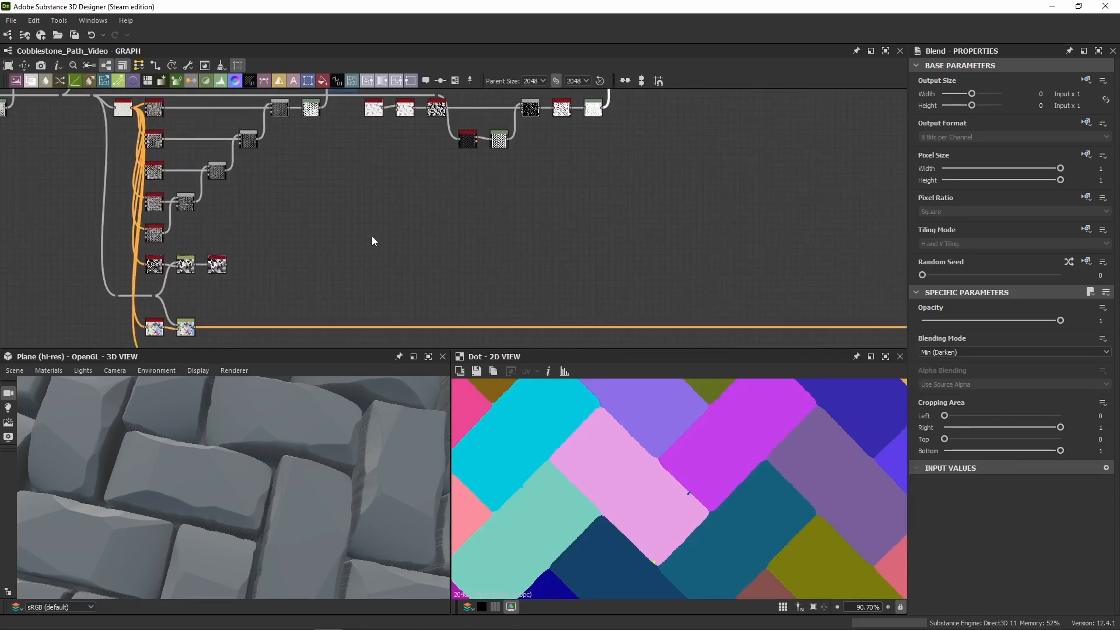
click(379, 328)
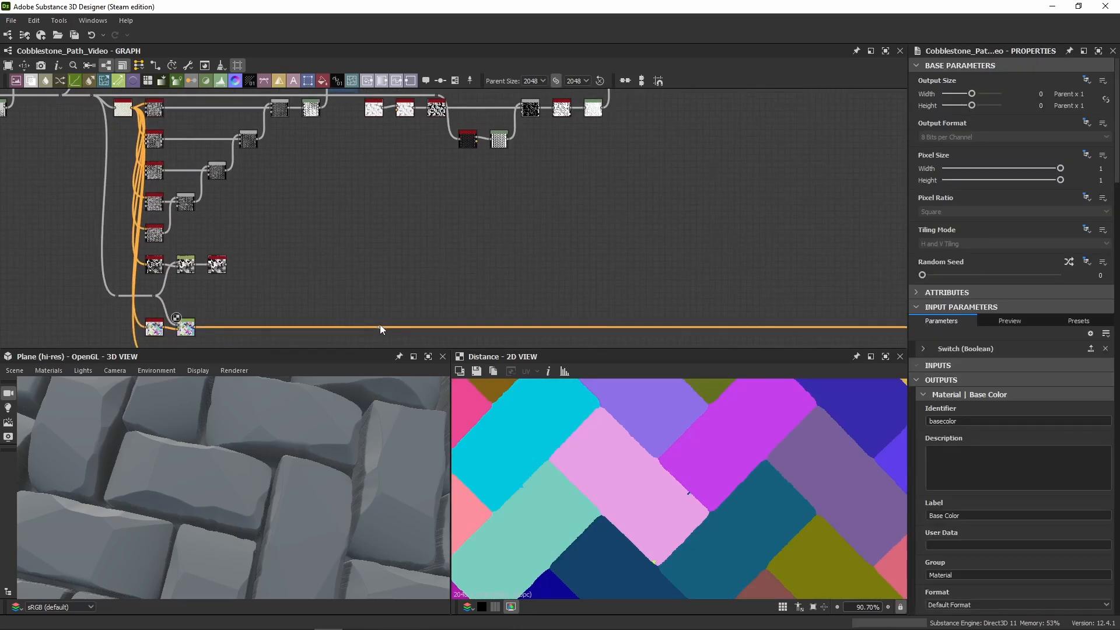
scroll(380, 325, up, 2)
drag(378, 328, 403, 156)
scroll(438, 233, down, 3)
scroll(444, 204, up, 3)
double_click(406, 158)
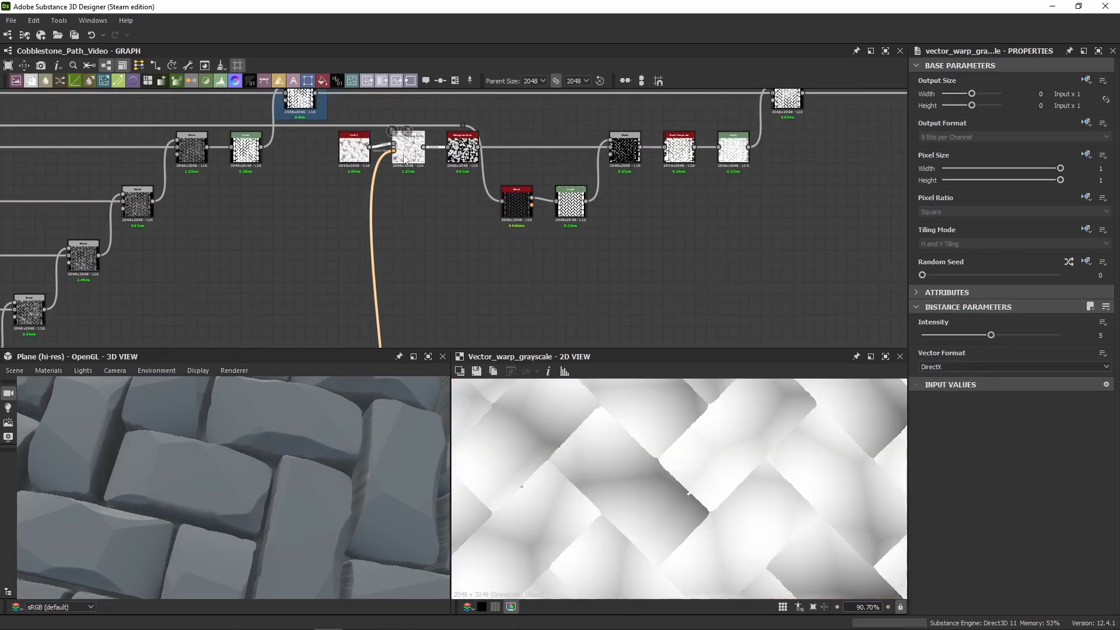
Step: Undo and restore the vector map connection on the Vector Warp Grayscale node to compare its output with and without the map
key(ctrl+z)
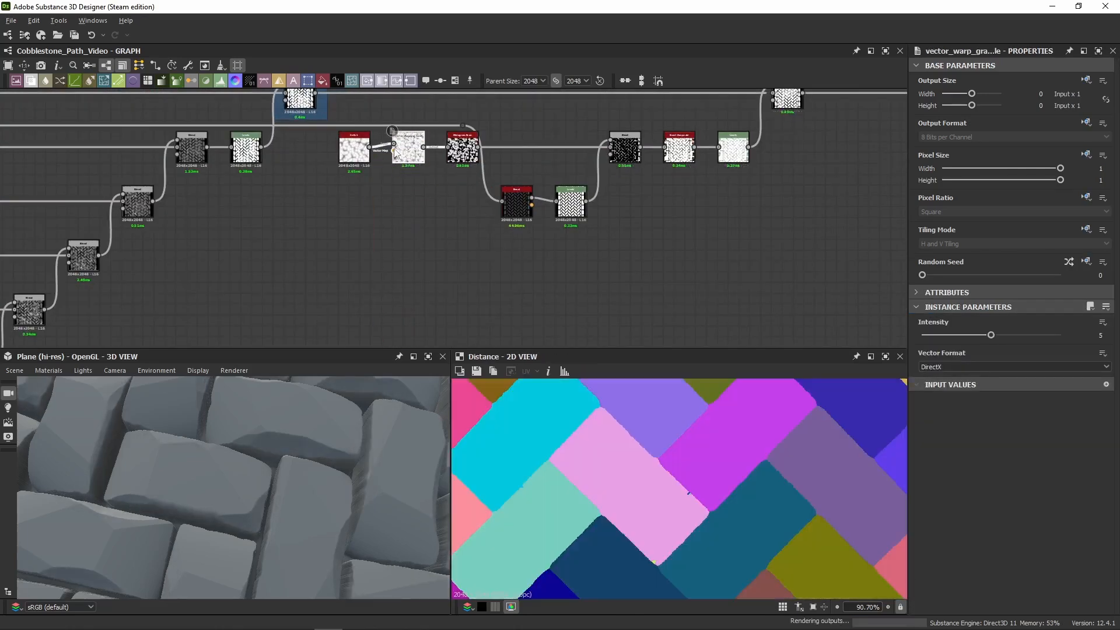
scroll(739, 511, down, 4)
scroll(729, 512, down, 3)
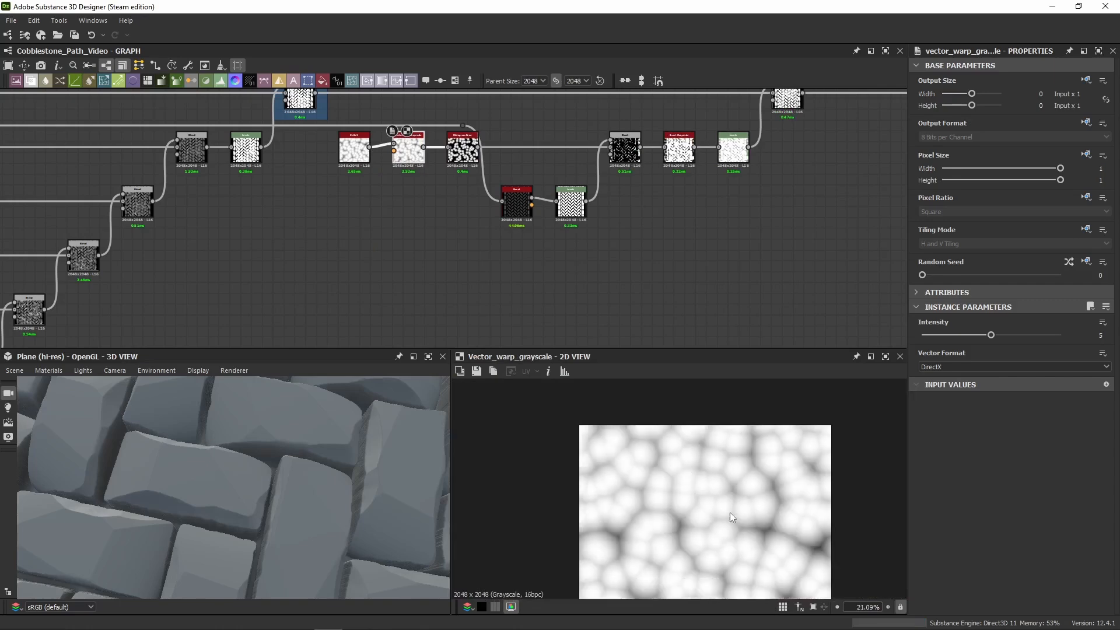
key(ctrl+y)
Step: Inspect the earlier Vector Warp Grayscale node ahead of the Secondary Pattern Mask and its Distance-driven vector map input
middle_drag(338, 219, 359, 222)
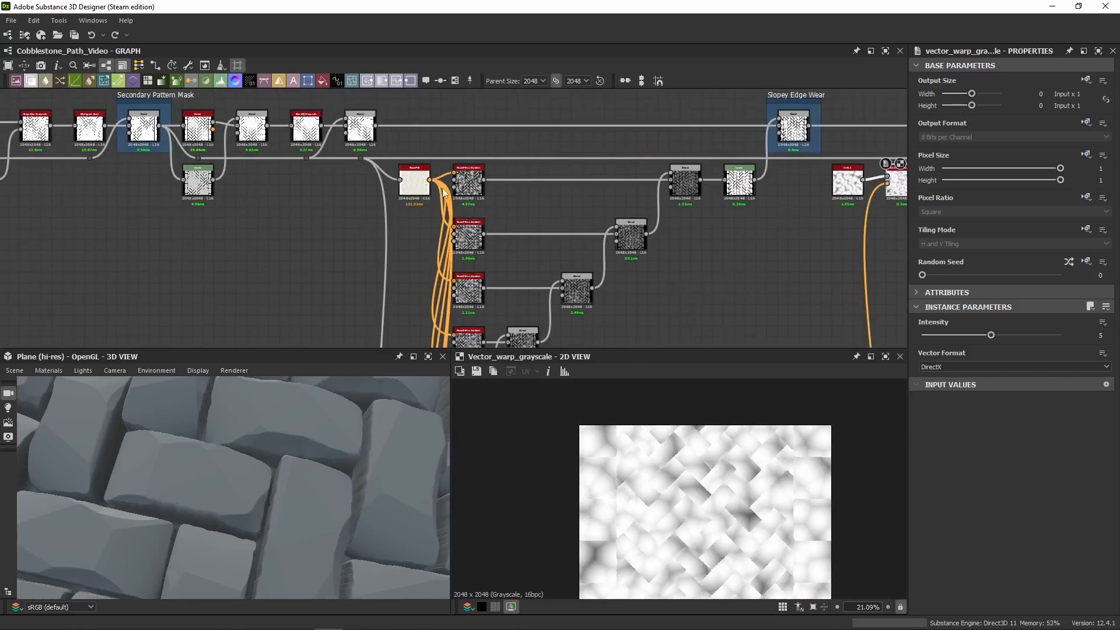
middle_drag(298, 188, 355, 208)
middle_drag(67, 196, 356, 223)
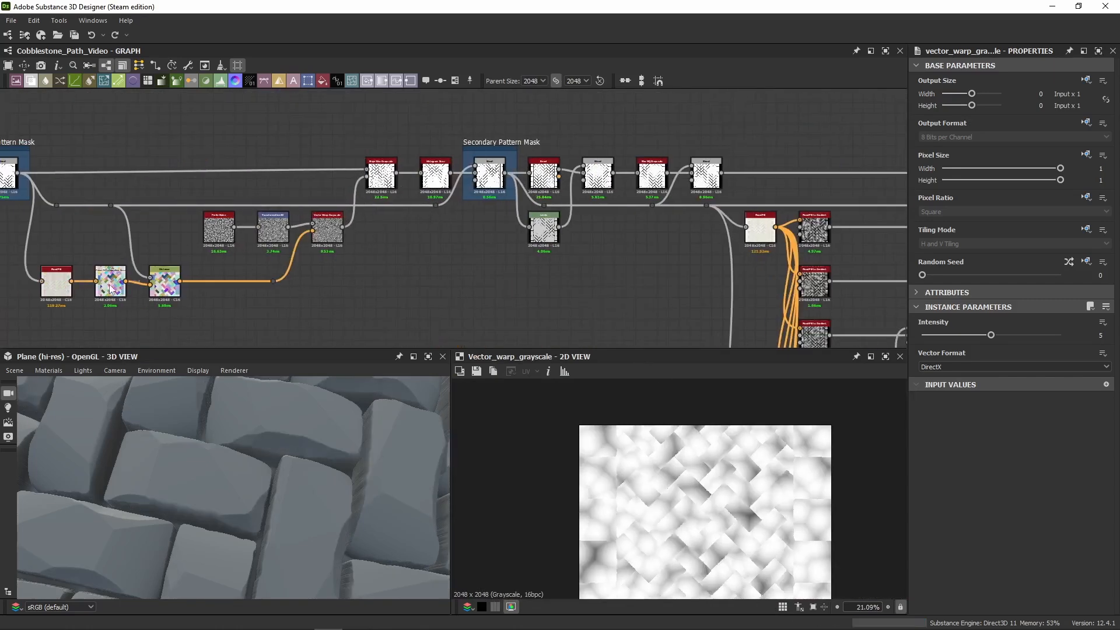
double_click(327, 231)
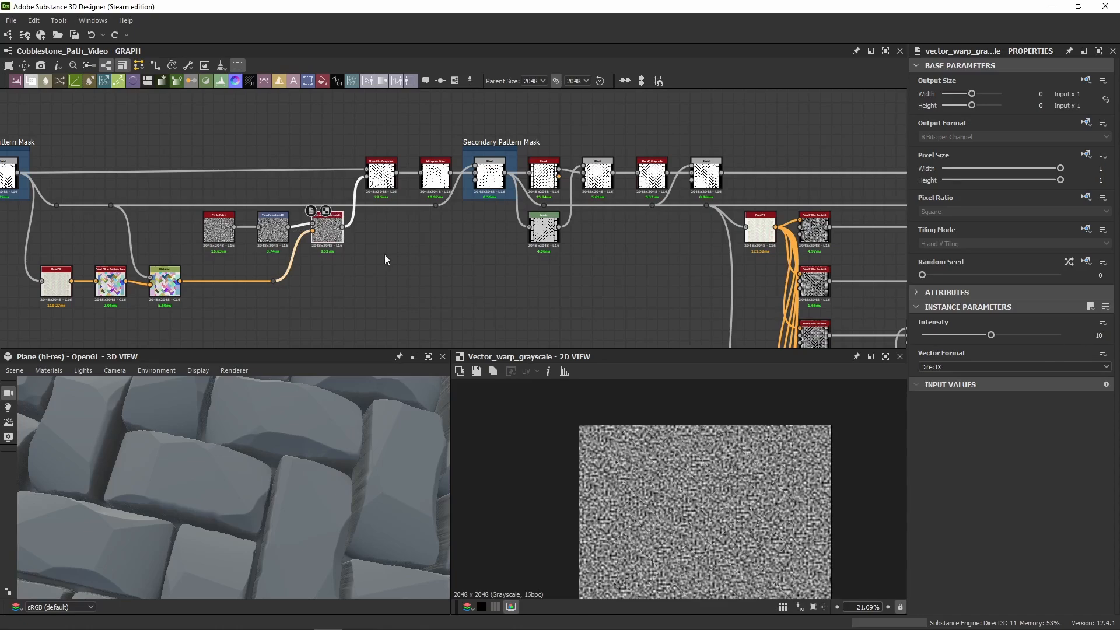
scroll(344, 224, up, 5)
scroll(274, 222, down, 5)
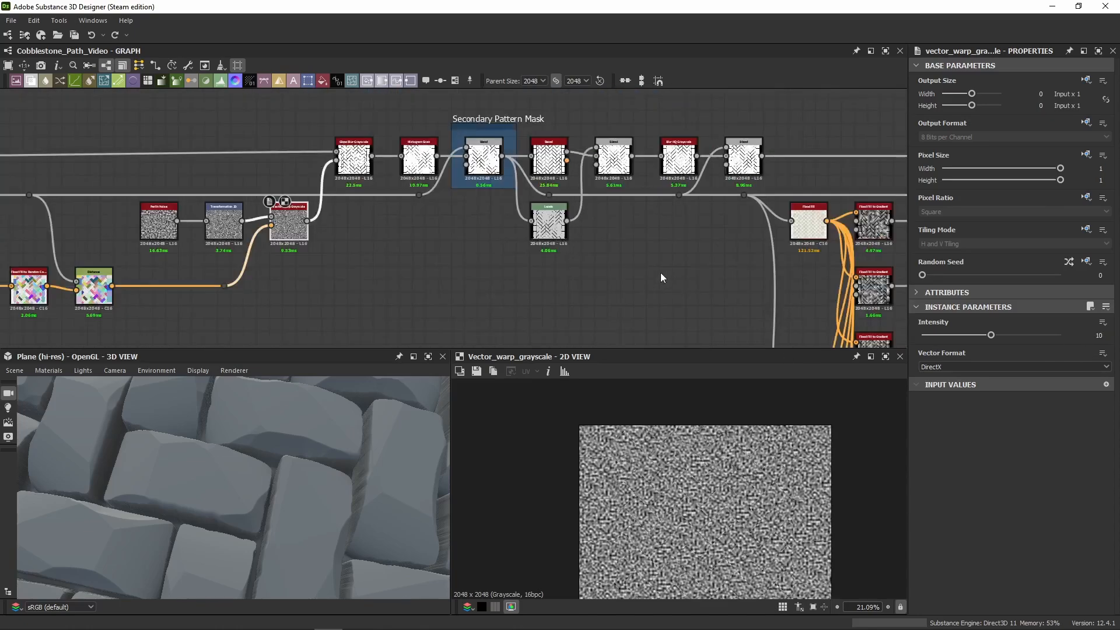
Step: Compare the Cells 1 output with the Vector Warp Grayscale result in the branch after Slopey Edge Wear
scroll(661, 272, down, 5)
middle_drag(570, 268, 440, 255)
scroll(440, 255, up, 2)
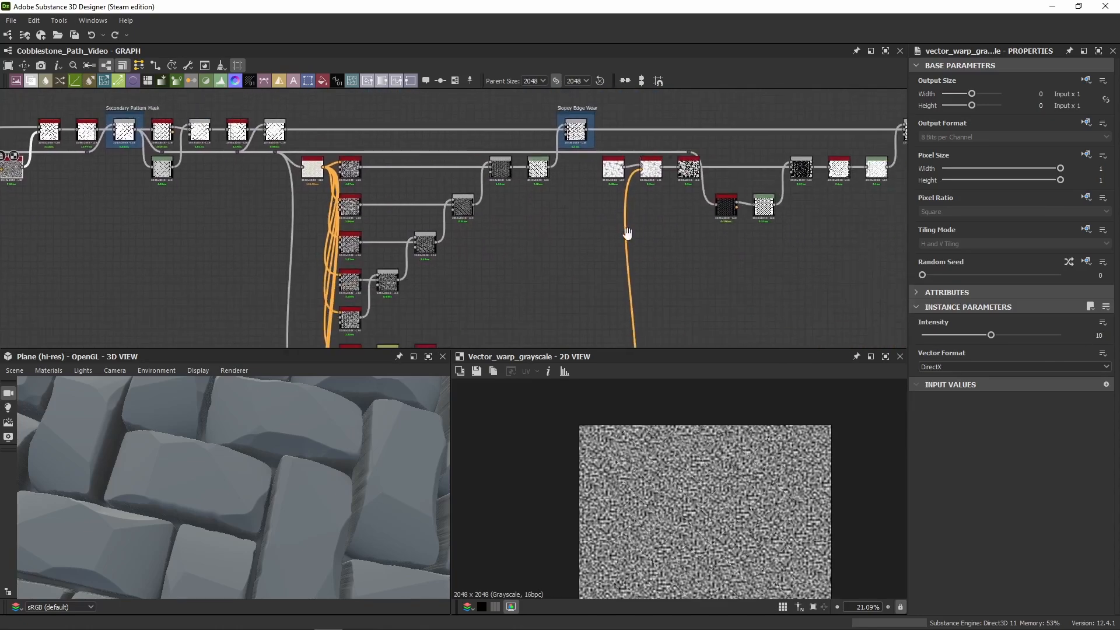
middle_drag(628, 233, 394, 269)
scroll(595, 250, up, 5)
middle_drag(230, 294, 615, 350)
double_click(540, 187)
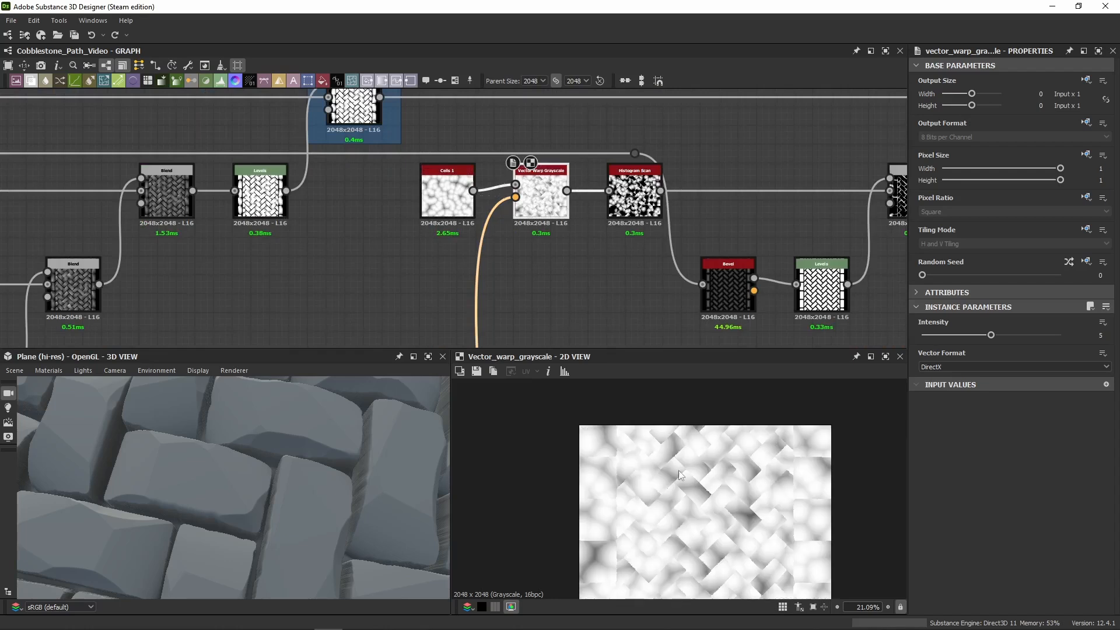
double_click(447, 195)
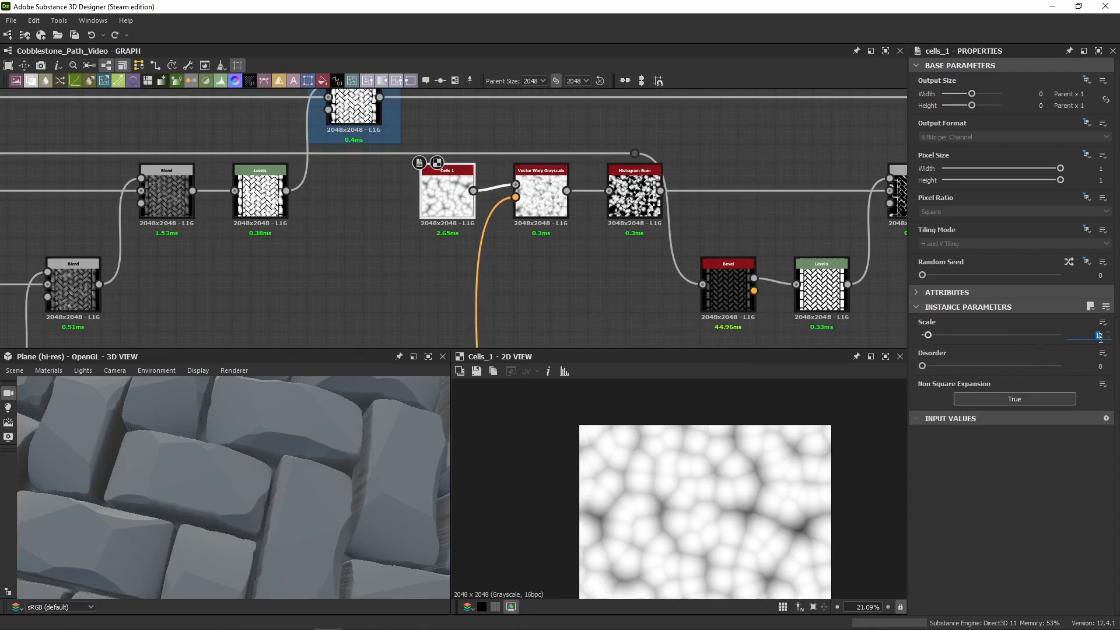
double_click(541, 192)
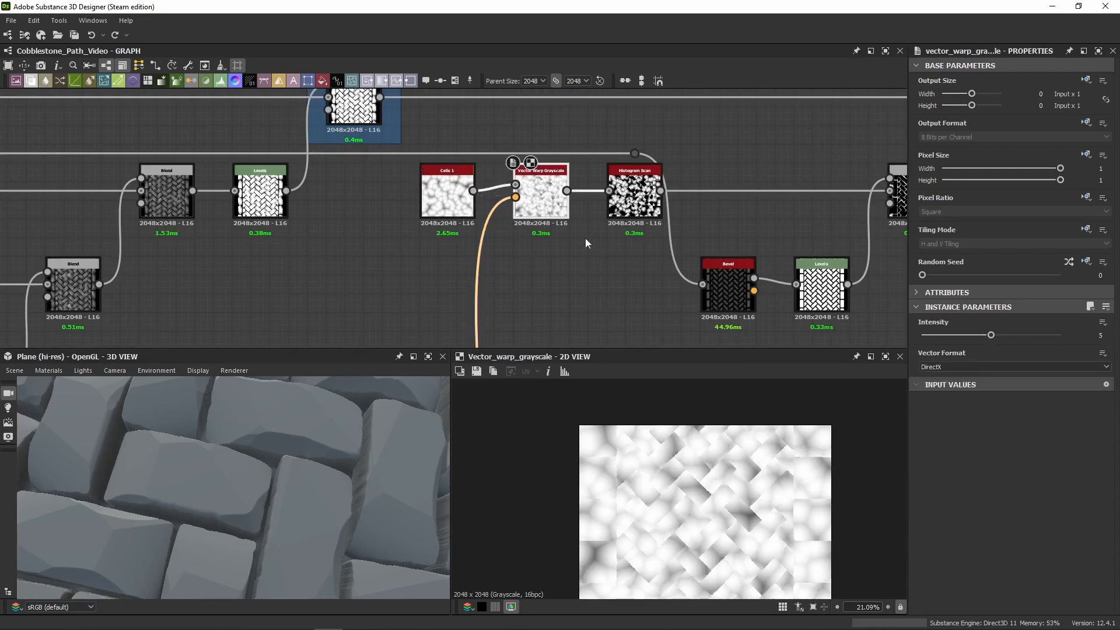
middle_drag(687, 322, 653, 303)
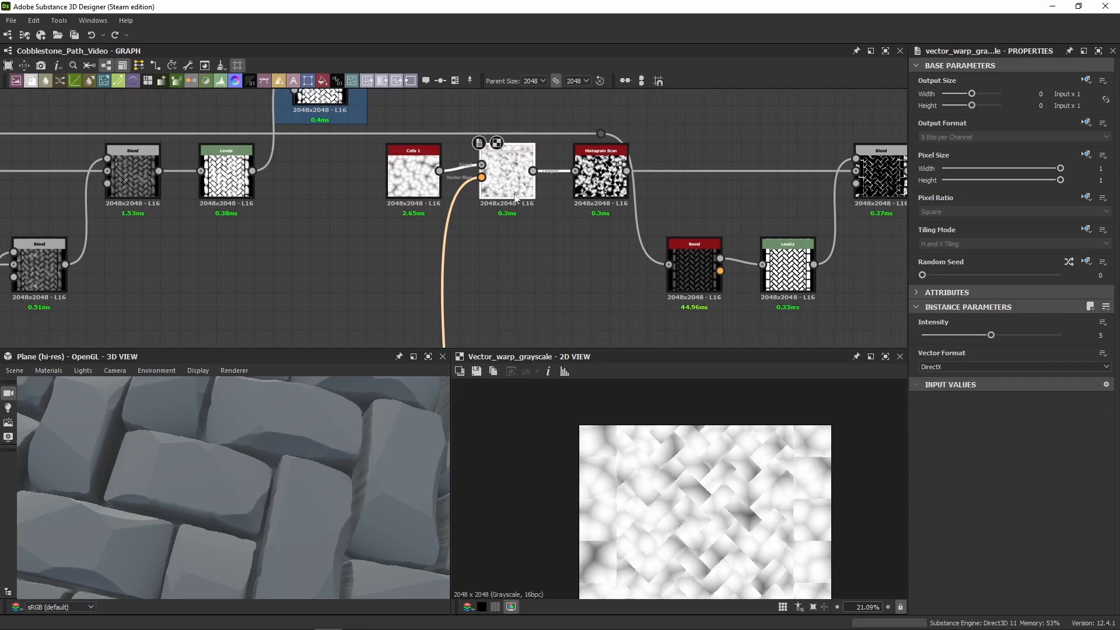
scroll(702, 501, down, 2)
scroll(666, 461, up, 3)
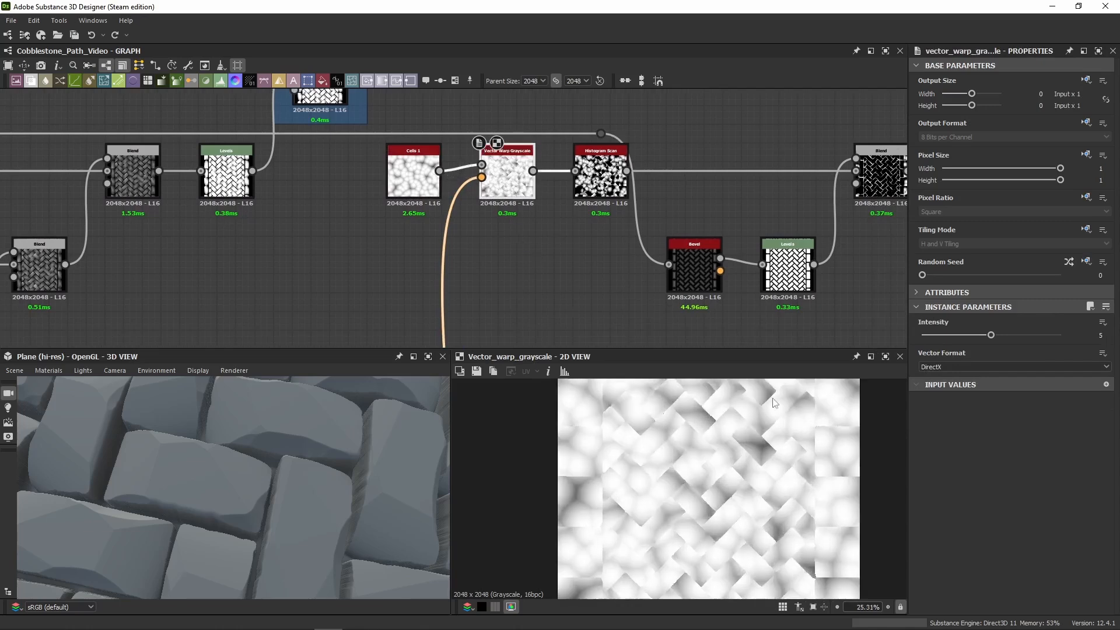
Step: Examine the Histogram Scan output up close against the Vector Warp Grayscale that feeds it
middle_drag(594, 253, 564, 289)
double_click(576, 223)
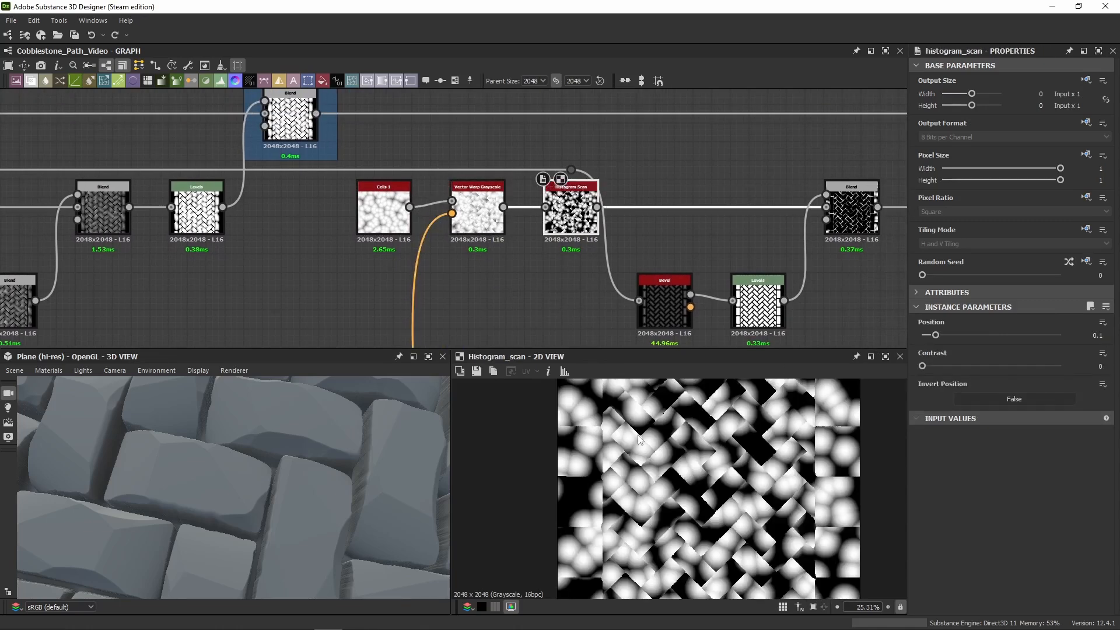
scroll(649, 444, up, 3)
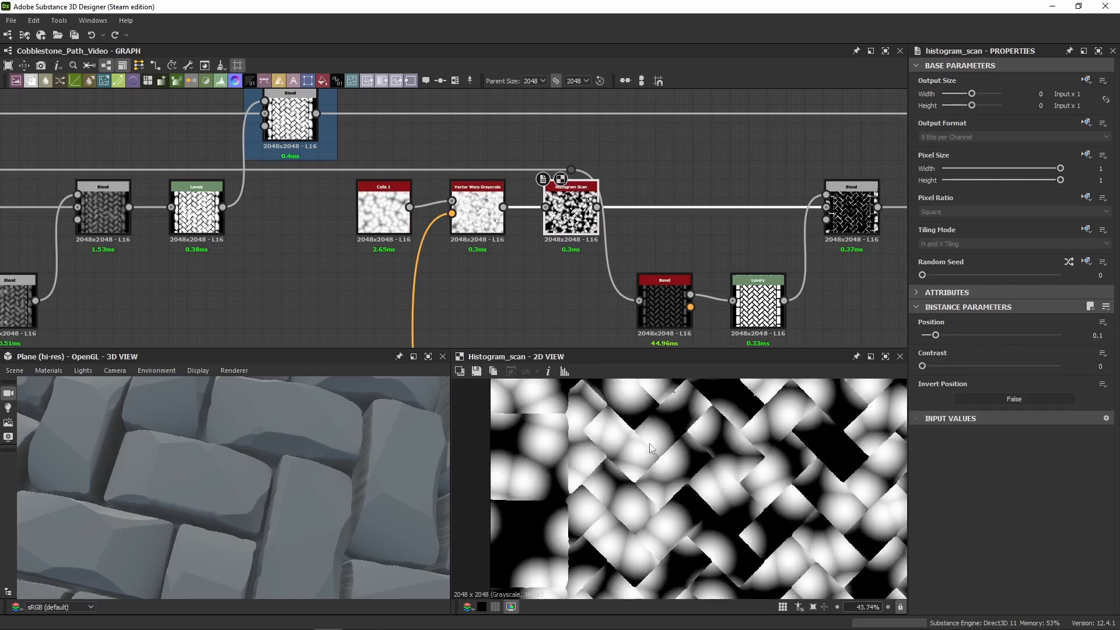
double_click(480, 213)
double_click(568, 213)
scroll(614, 478, up, 3)
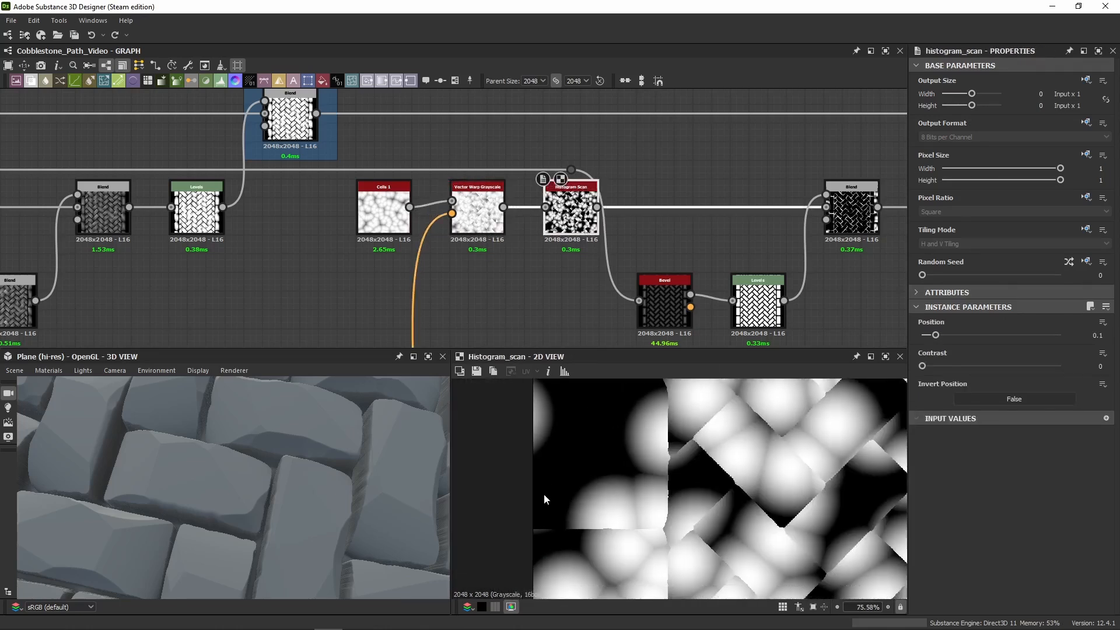
middle_drag(551, 442, 512, 525)
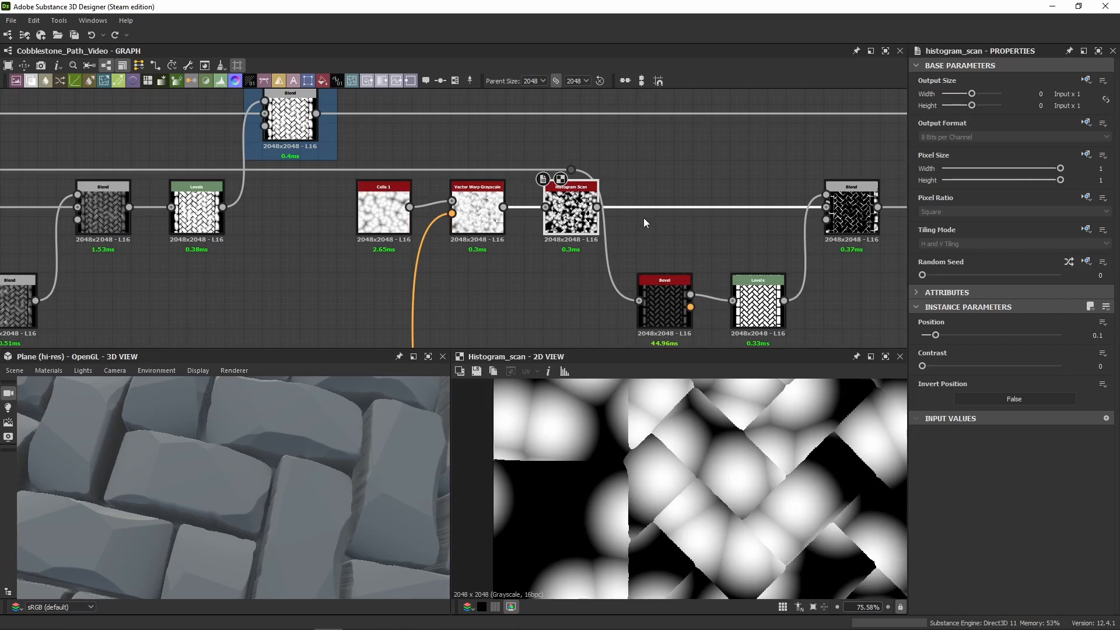
Step: Preview the Blend node following the Histogram Scan, then the Secondary Pattern Mask Blend for comparison
middle_drag(642, 223, 471, 177)
middle_drag(399, 176, 337, 191)
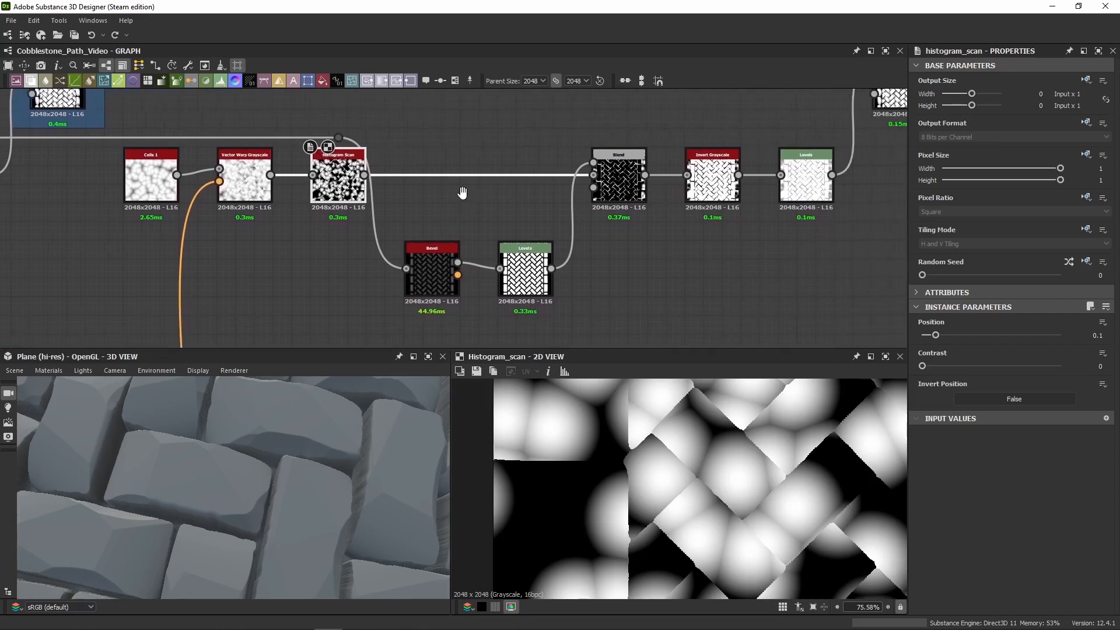
click(613, 185)
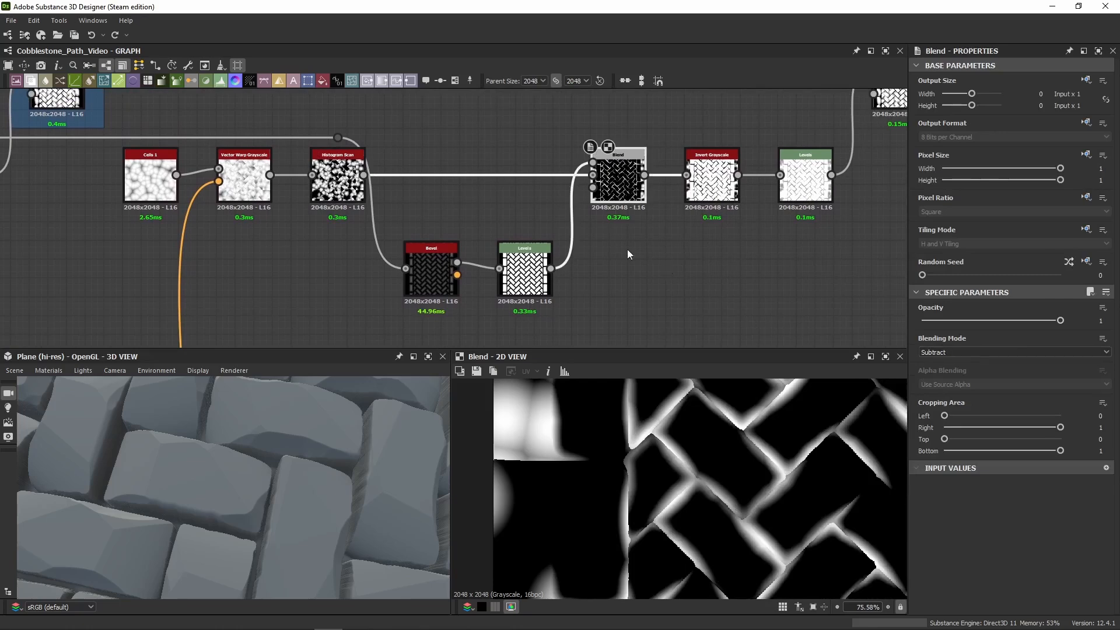
middle_drag(601, 242, 621, 254)
middle_drag(237, 181, 380, 228)
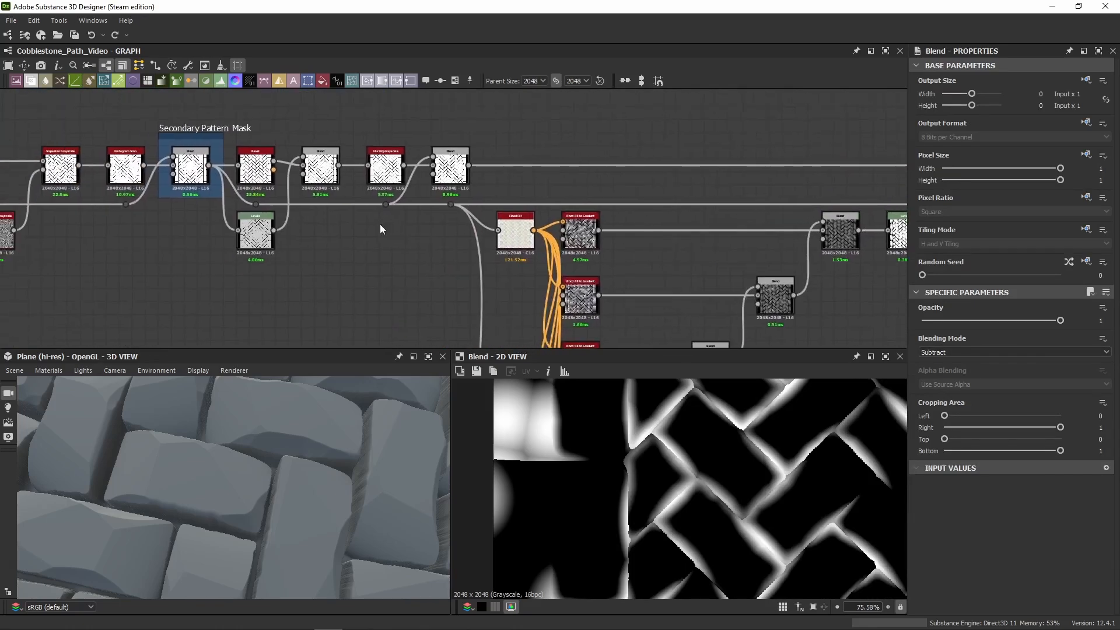
double_click(190, 169)
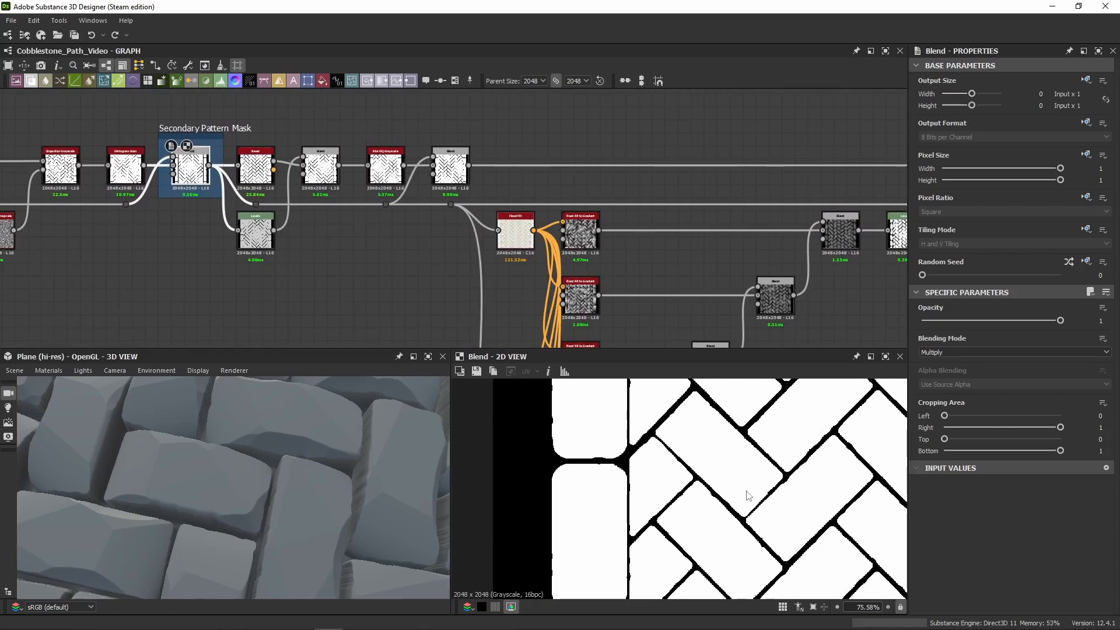
Step: Examine the Bevel node's height output and its Distance setting in the branch below the Histogram Scan
middle_drag(686, 259, 149, 265)
middle_drag(607, 244, 162, 216)
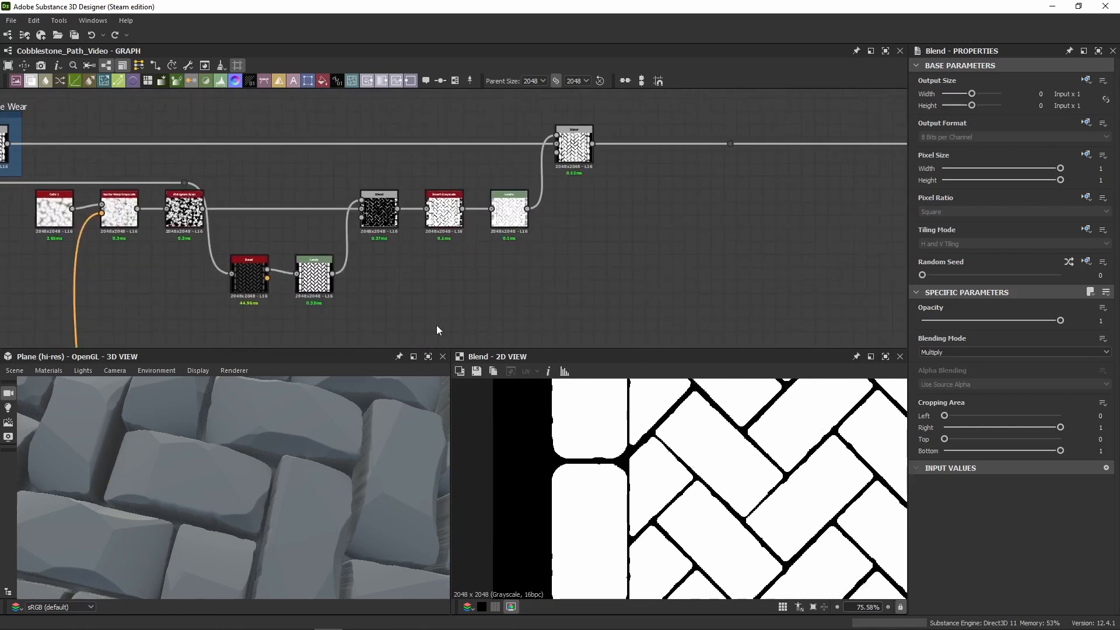
middle_drag(437, 324, 634, 278)
scroll(502, 174, up, 5)
click(562, 323)
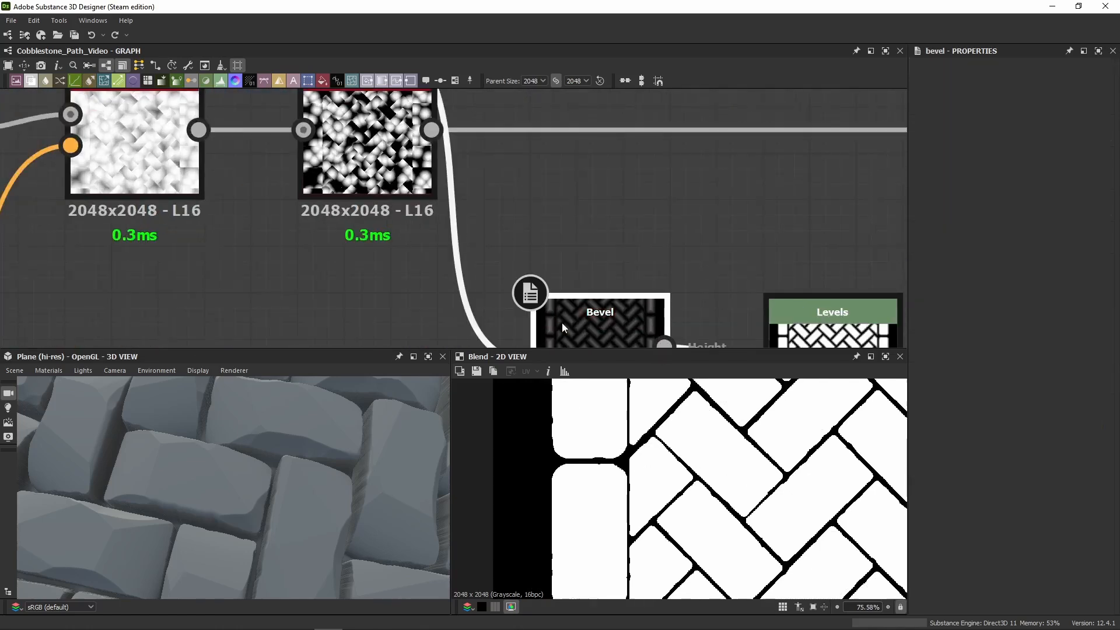
double_click(562, 324)
middle_drag(562, 323, 498, 189)
scroll(581, 486, down, 4)
scroll(689, 436, down, 2)
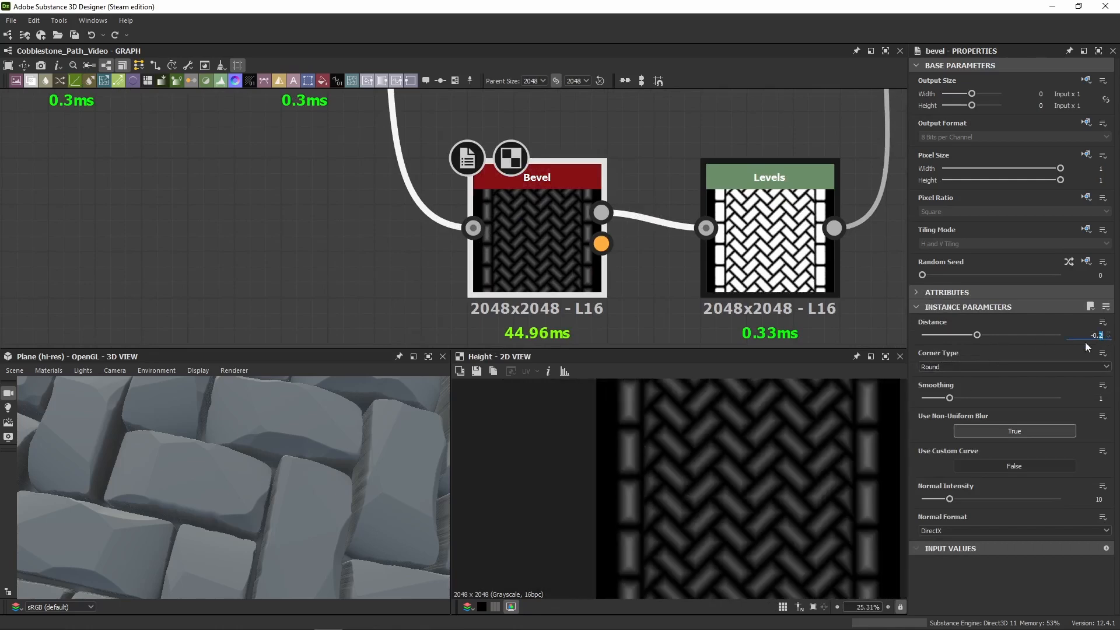
scroll(687, 516, up, 3)
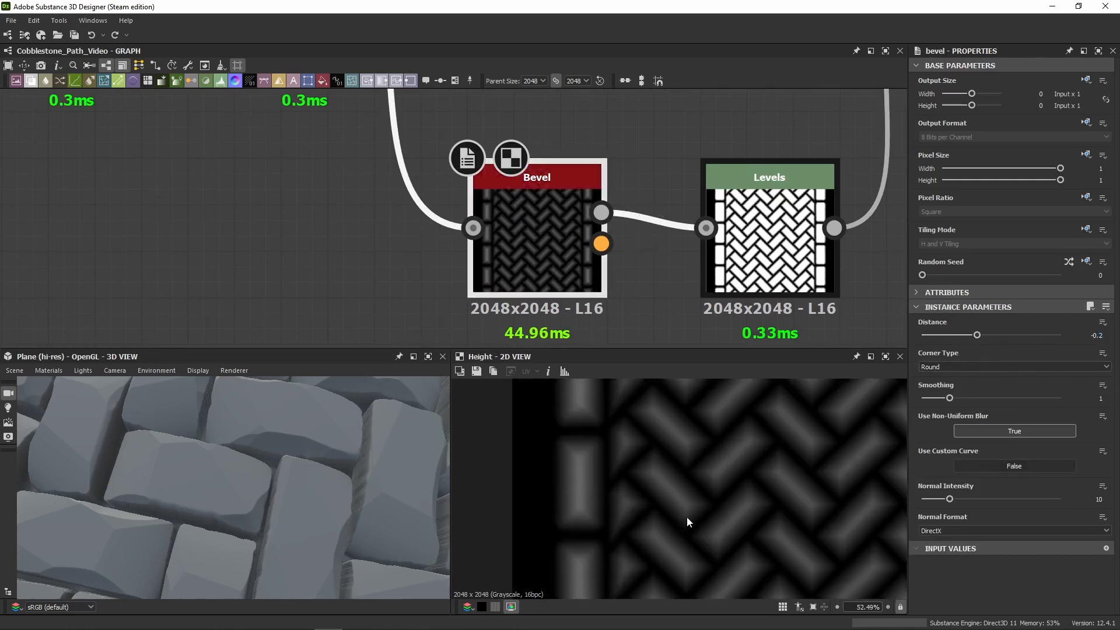
Step: Show the Levels node after the Bevel as numeric parameters and examine its gradient around the stone edges
double_click(769, 245)
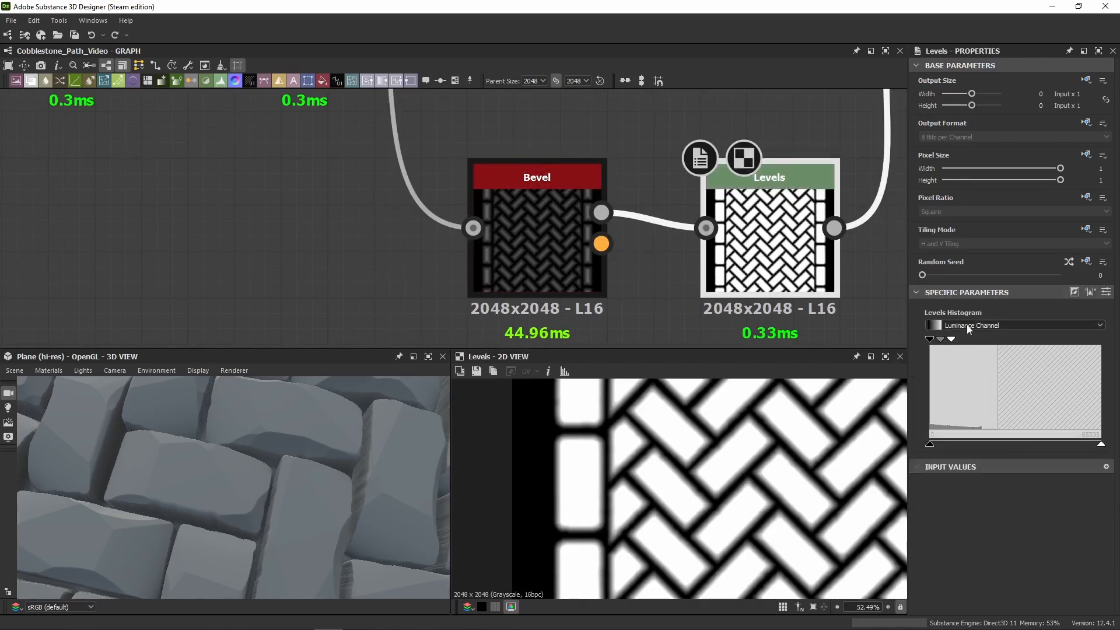
click(1106, 291)
scroll(560, 434, up, 10)
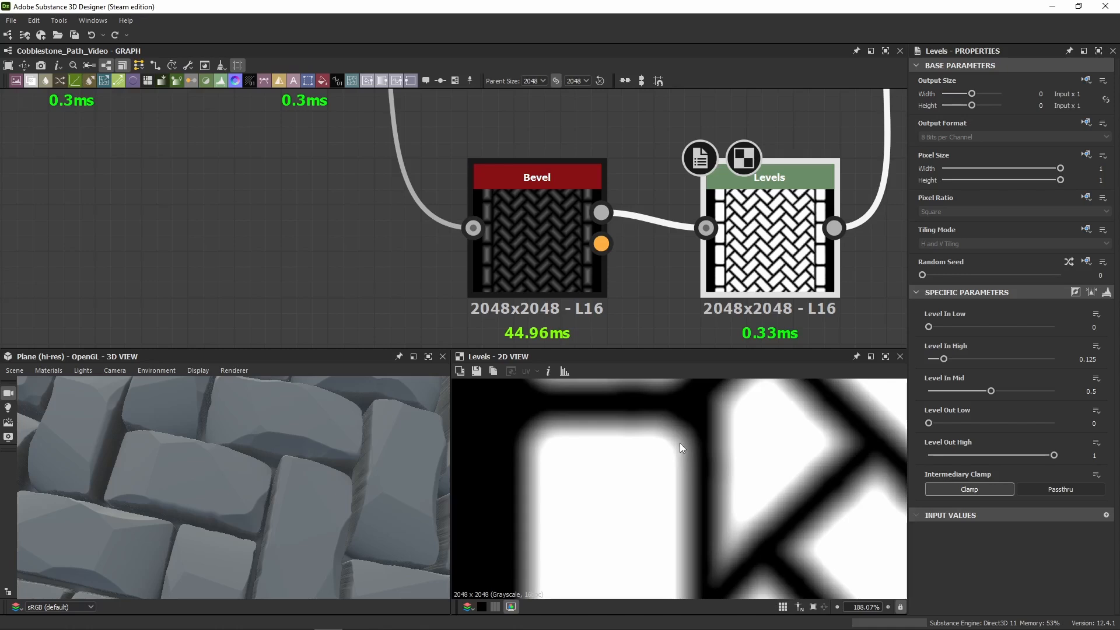
scroll(632, 461, down, 3)
middle_drag(648, 460, 584, 461)
scroll(634, 409, up, 3)
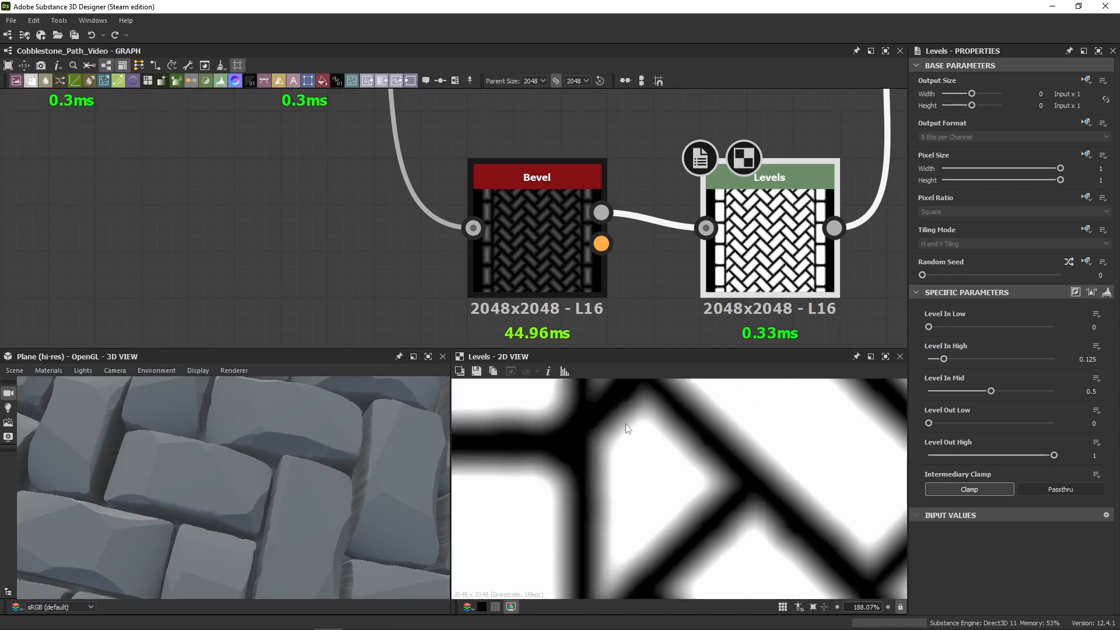
scroll(718, 141, down, 3)
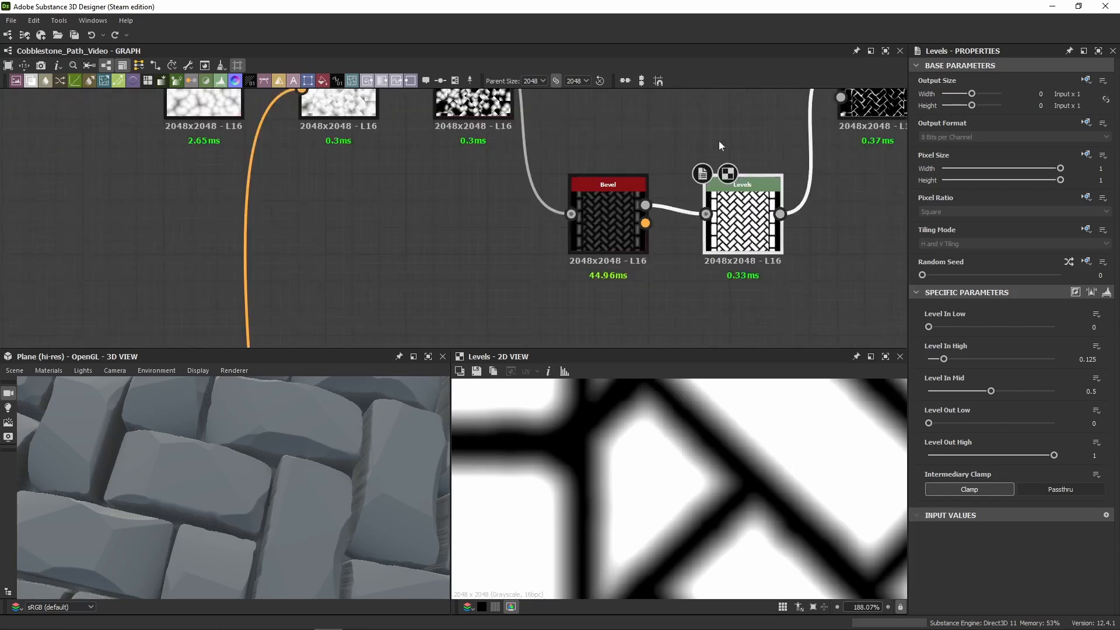
Step: Compare the output of the Subtract Blend with the Levels mask that feeds its foreground
middle_drag(673, 189, 618, 261)
click(656, 188)
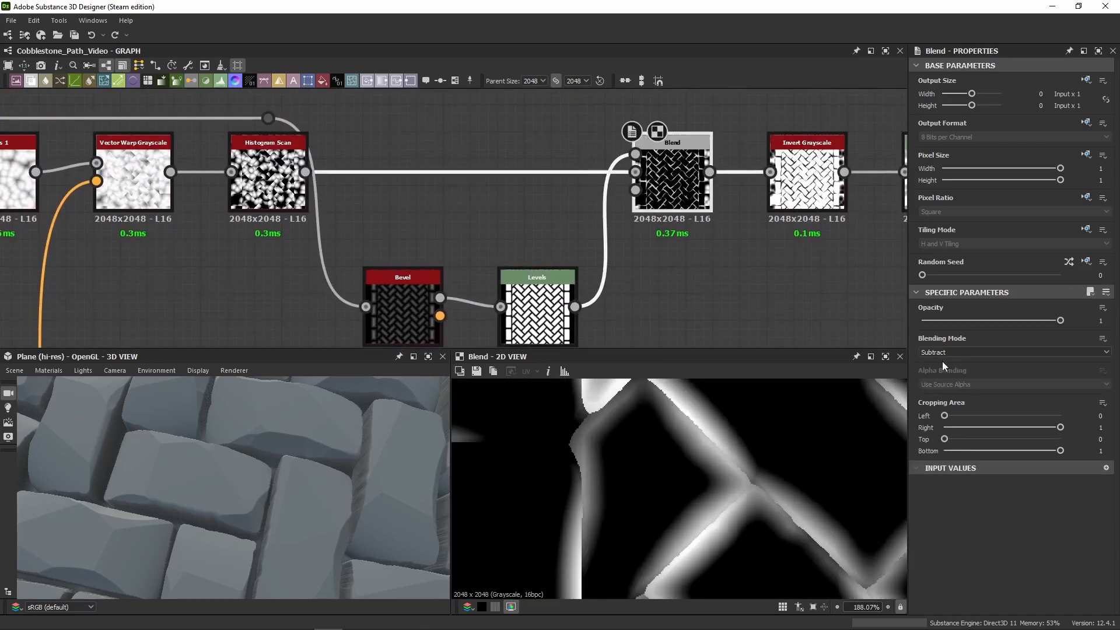
click(537, 312)
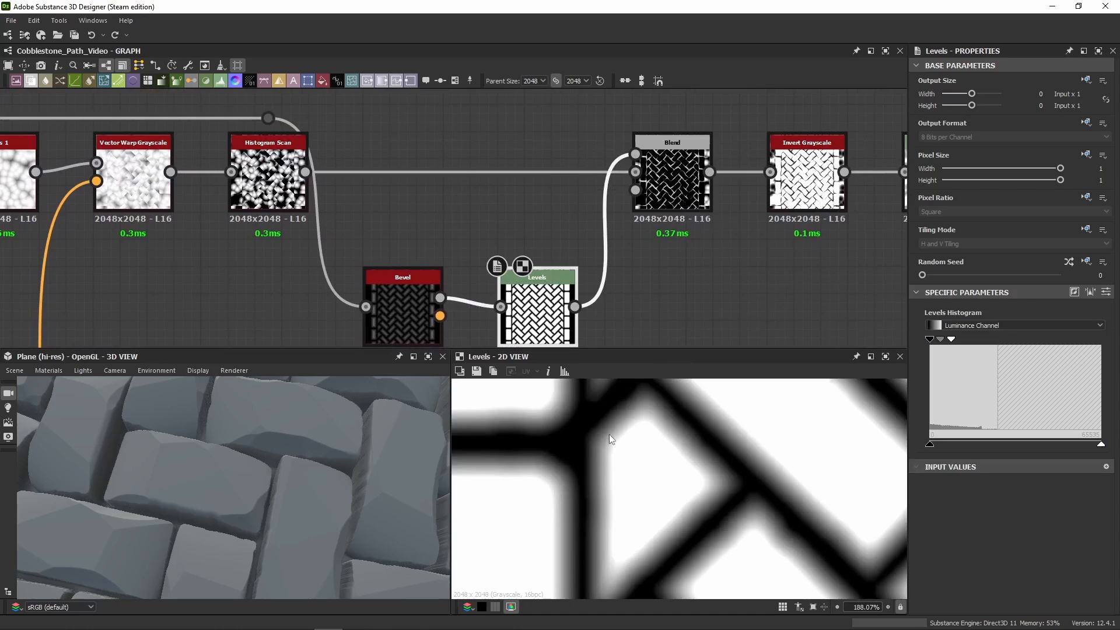
click(662, 205)
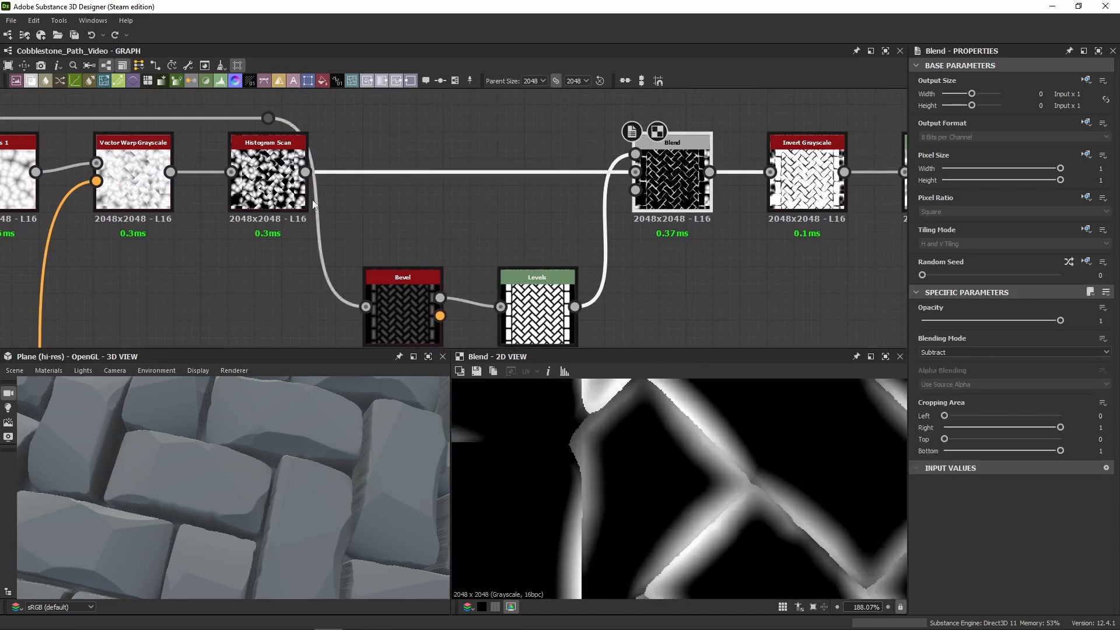
Step: Check the Histogram Scan against the Subtract Blend and disable the Blend node to preview the stones without the edge mask
click(292, 196)
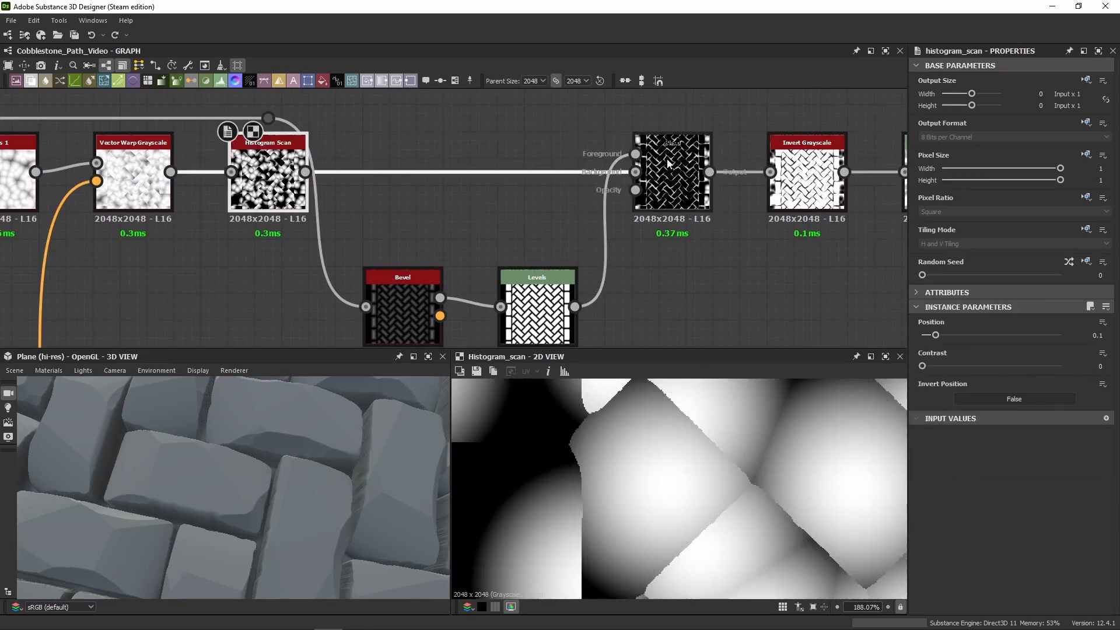
click(678, 193)
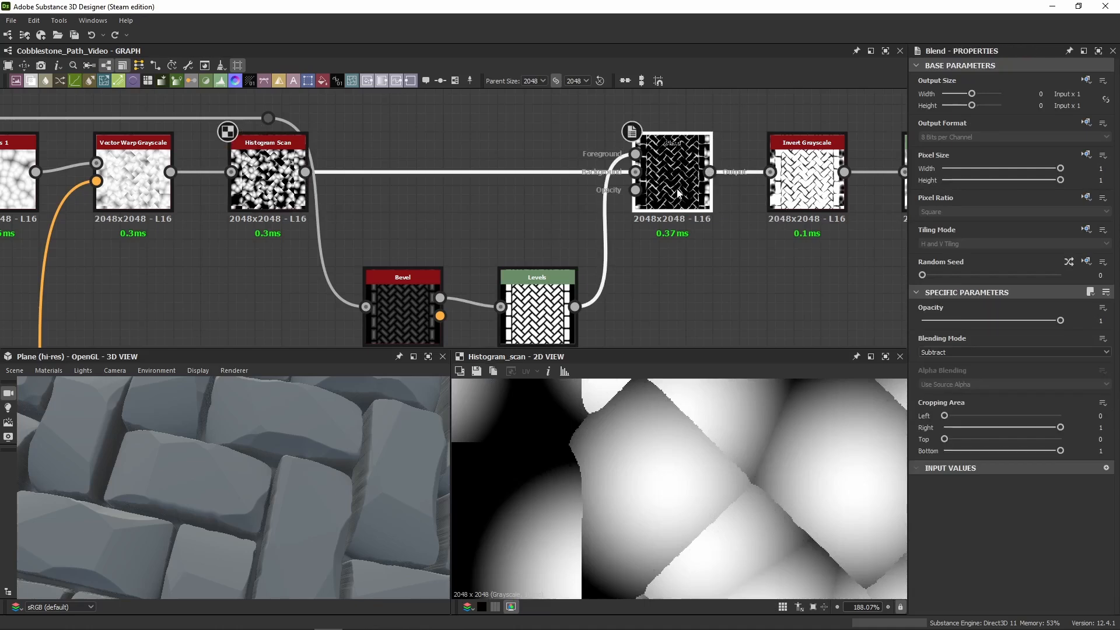
click(280, 187)
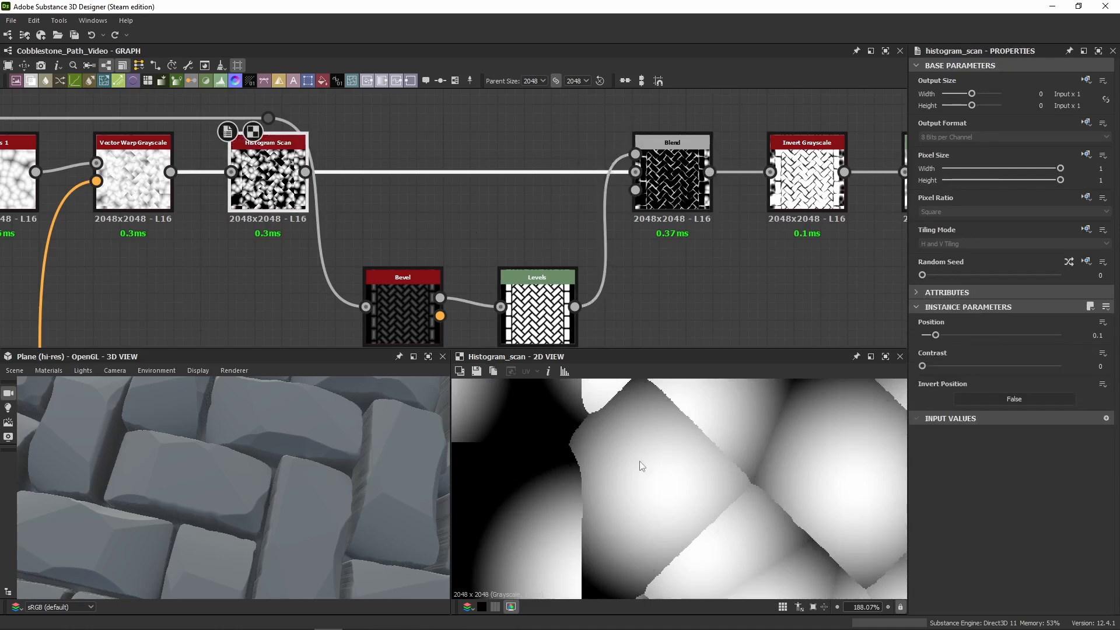
click(671, 186)
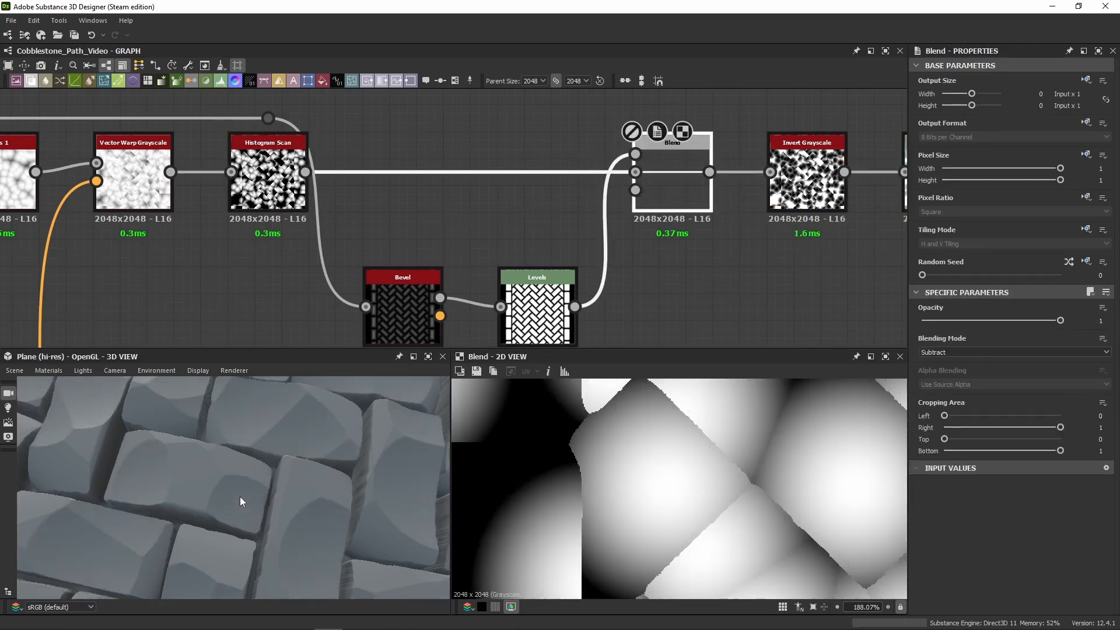
Step: Re-enable the Subtract Blend and compare the Levels mask's edge gradient with the Histogram Scan output
drag(218, 495, 240, 415)
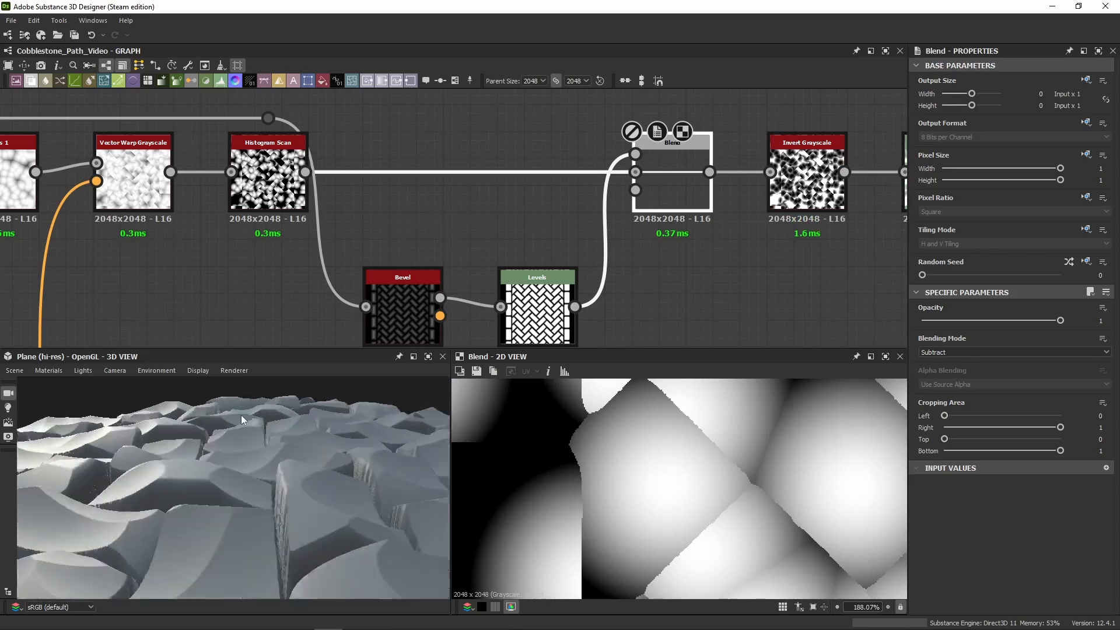
click(532, 336)
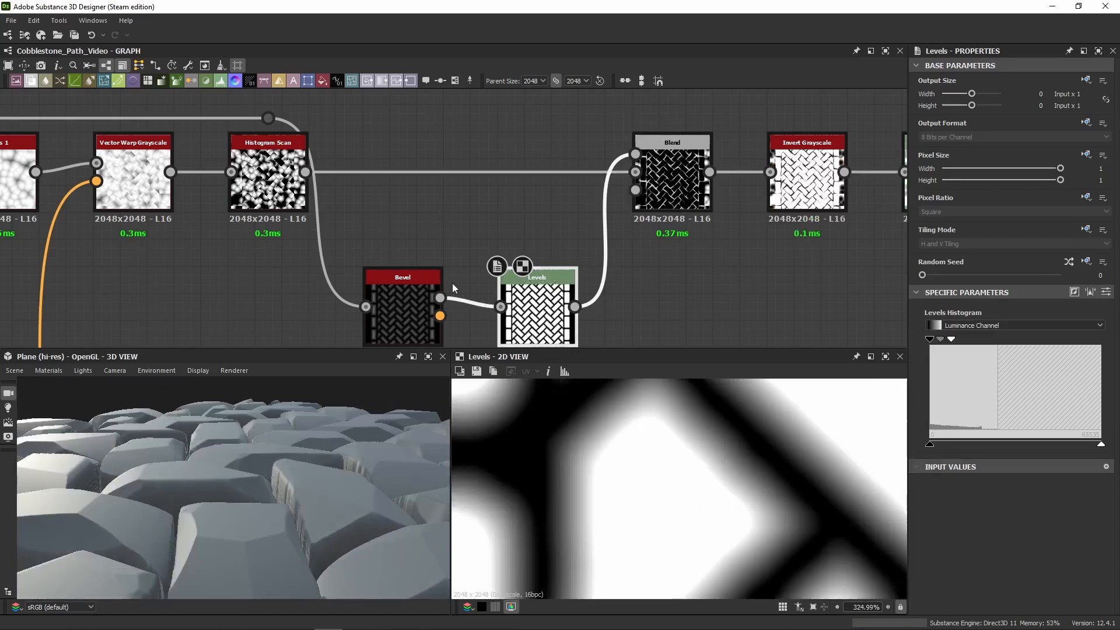
click(268, 174)
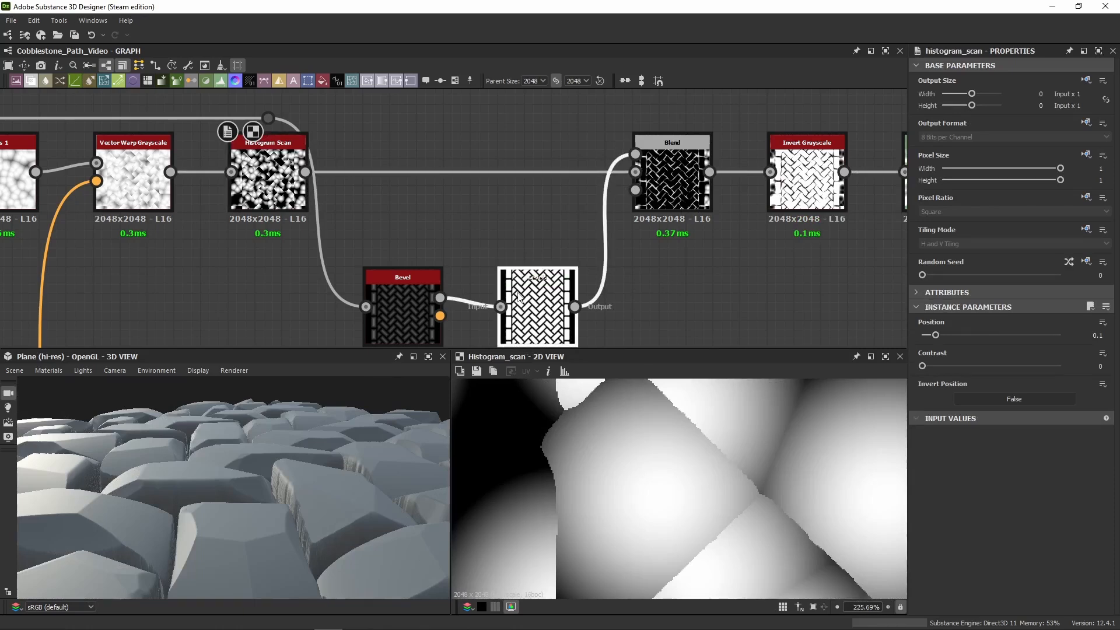
click(536, 315)
scroll(610, 419, up, 3)
scroll(615, 427, up, 4)
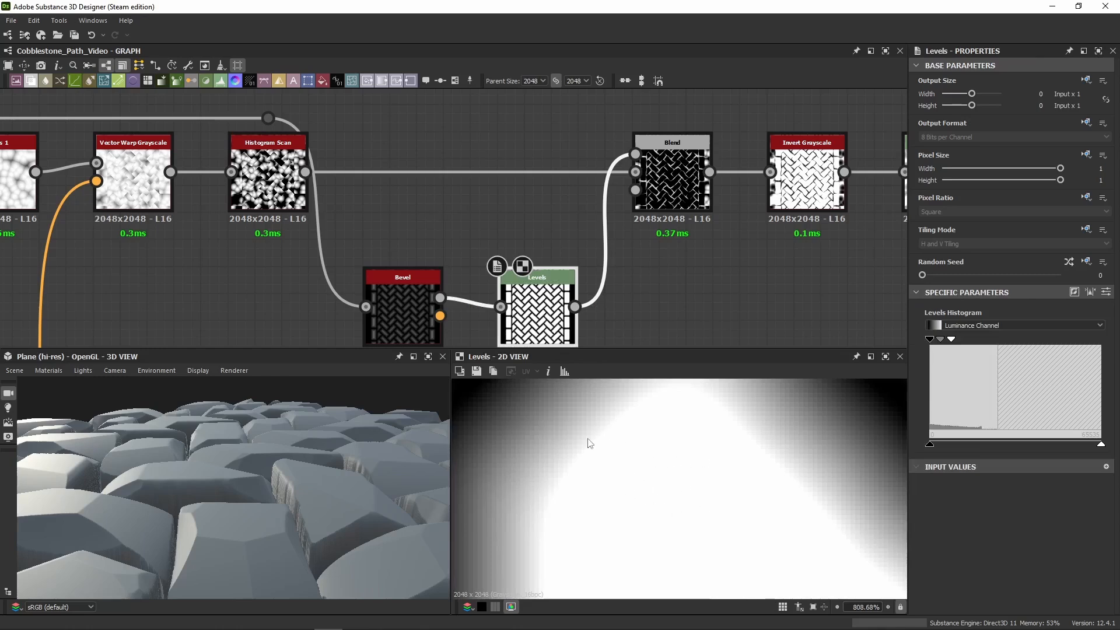
Step: Disable the Subtract Blend to view the stones without the edge mask, and enable it again for comparison
click(666, 165)
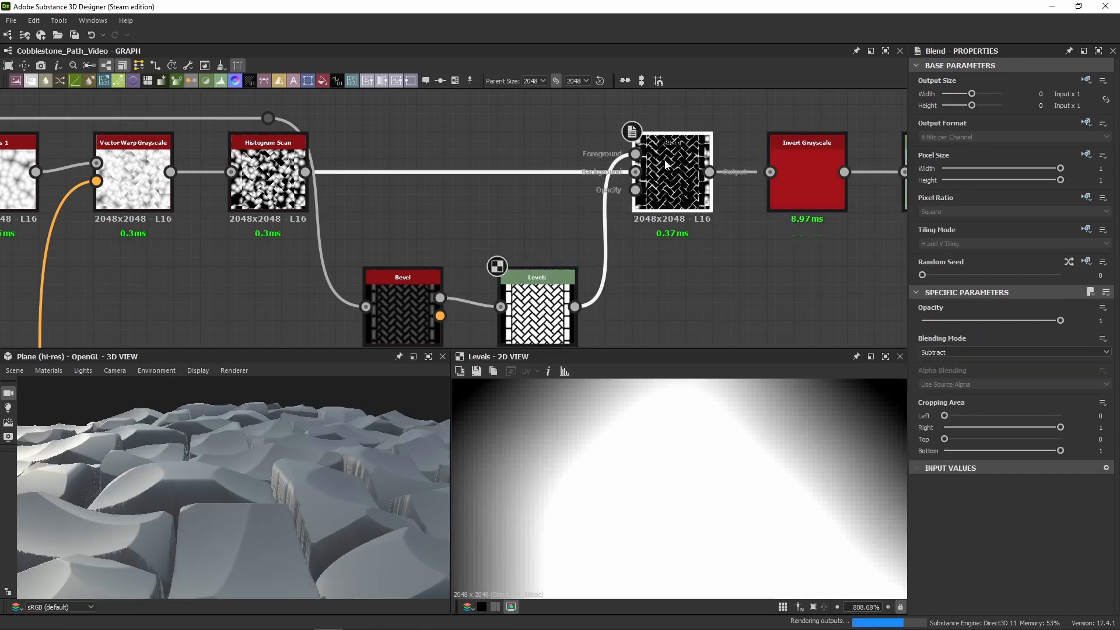
key(shift+d)
scroll(199, 558, down, 3)
drag(199, 558, 216, 508)
key(shift+d)
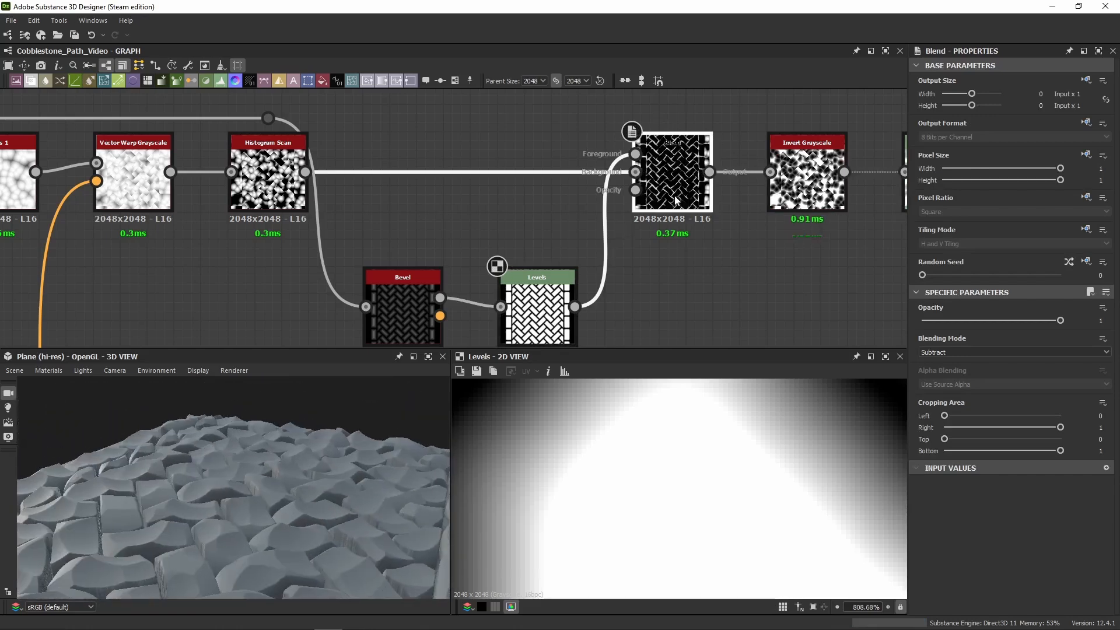
drag(303, 490, 309, 575)
Step: Compare the Histogram Scan output with the Subtract Blend result and examine the node chain between them
middle_drag(701, 256, 639, 254)
double_click(206, 175)
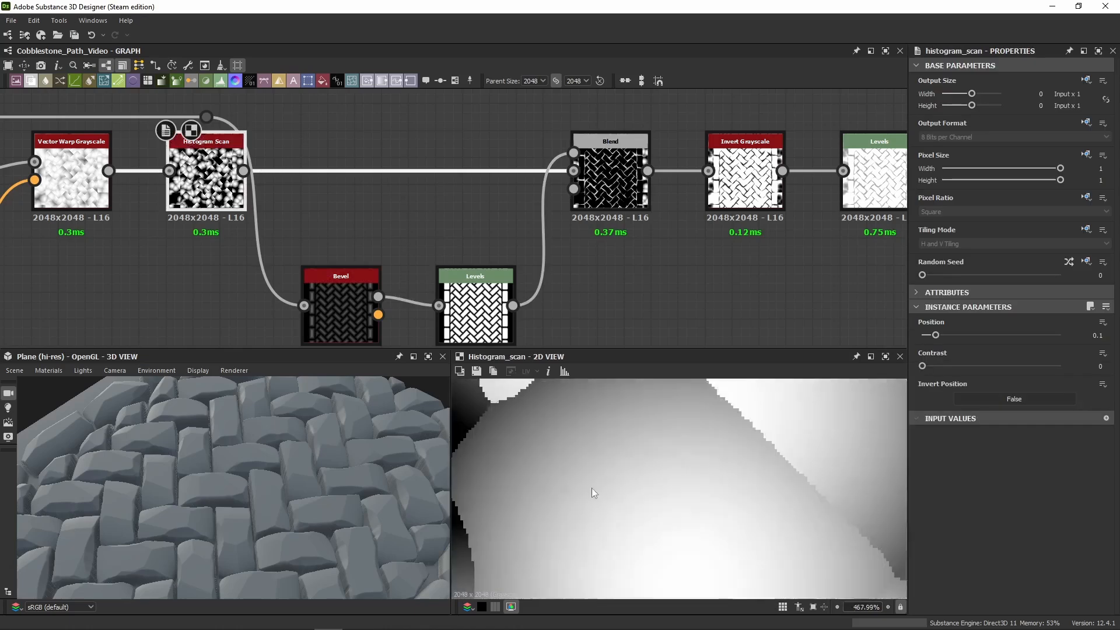
double_click(609, 183)
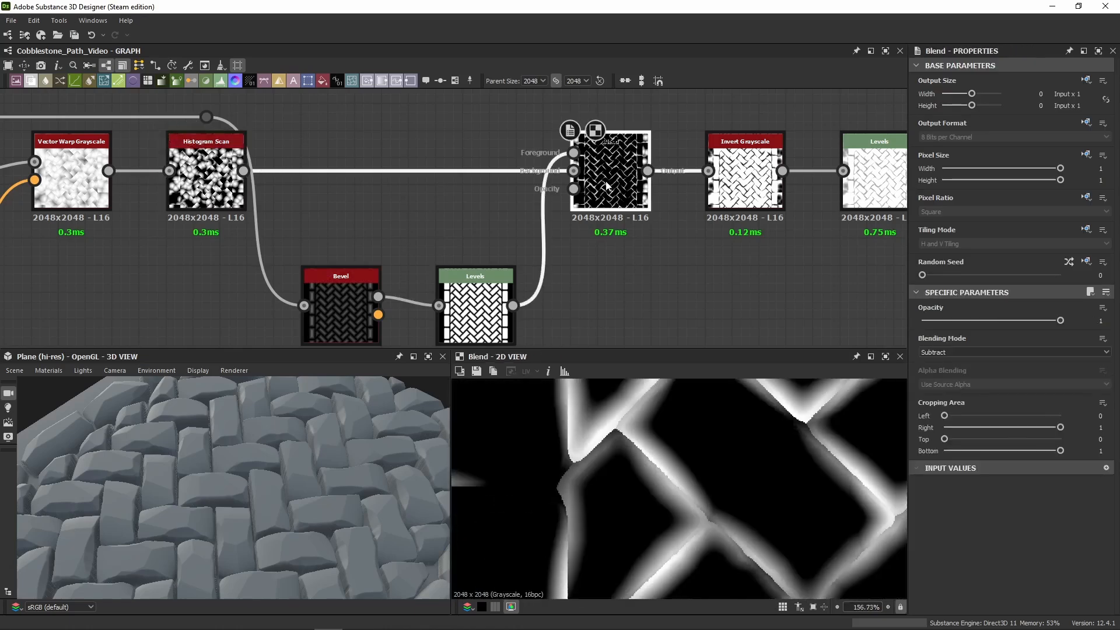
middle_drag(679, 205, 333, 220)
middle_drag(500, 323, 752, 278)
scroll(647, 279, down, 3)
middle_drag(587, 267, 517, 270)
scroll(443, 238, up, 3)
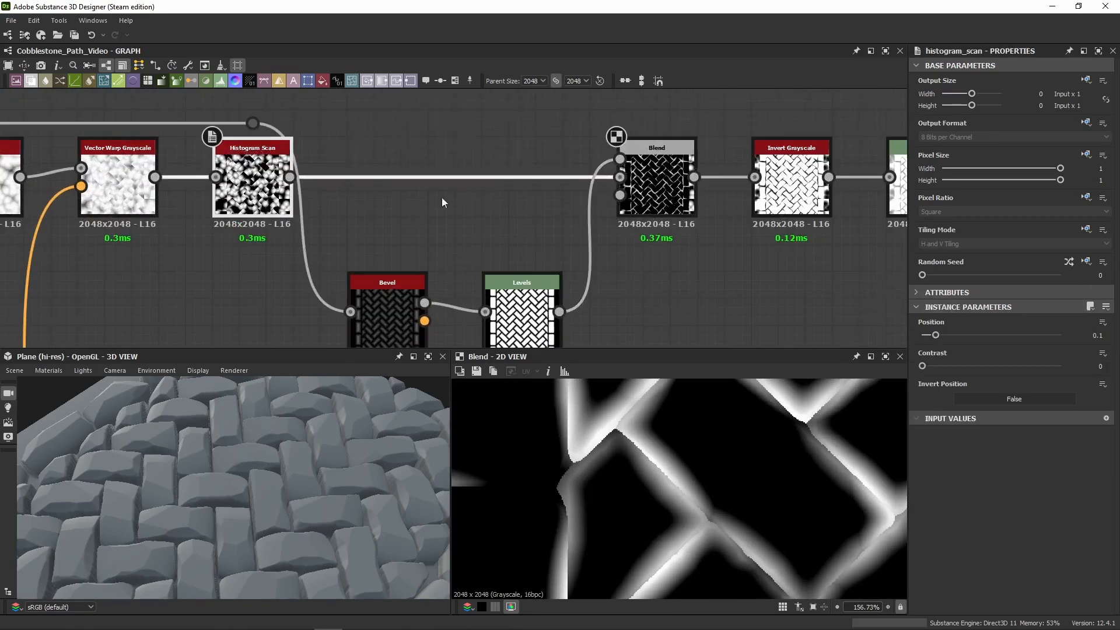
middle_drag(679, 205, 551, 202)
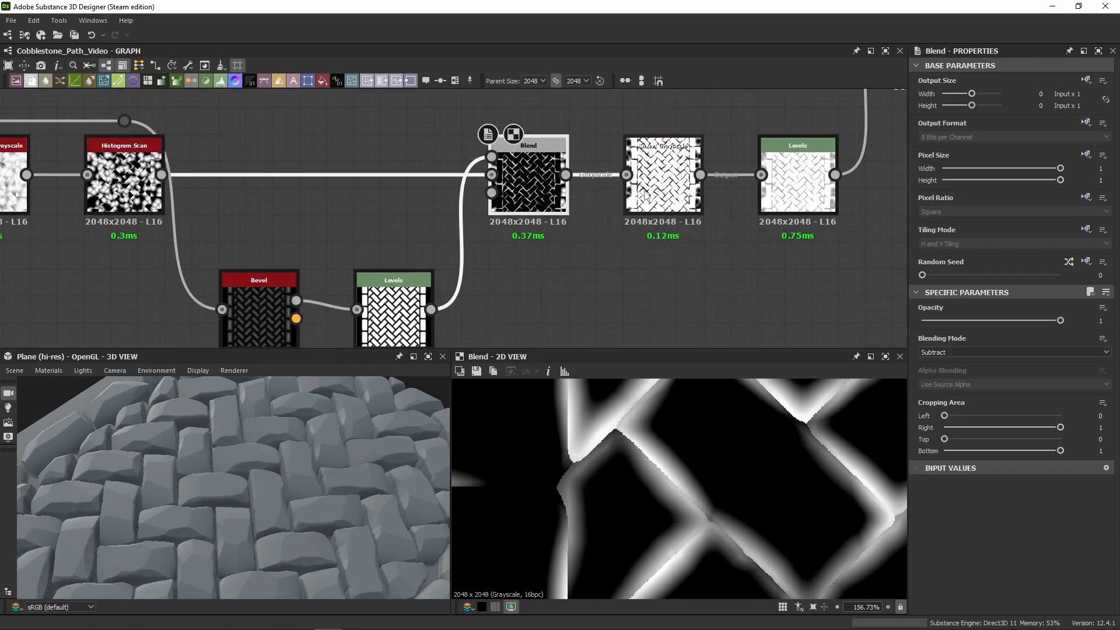
Step: Examine the Invert Grayscale output and the Min (Darken) Blend where the branch joins the main height
double_click(663, 178)
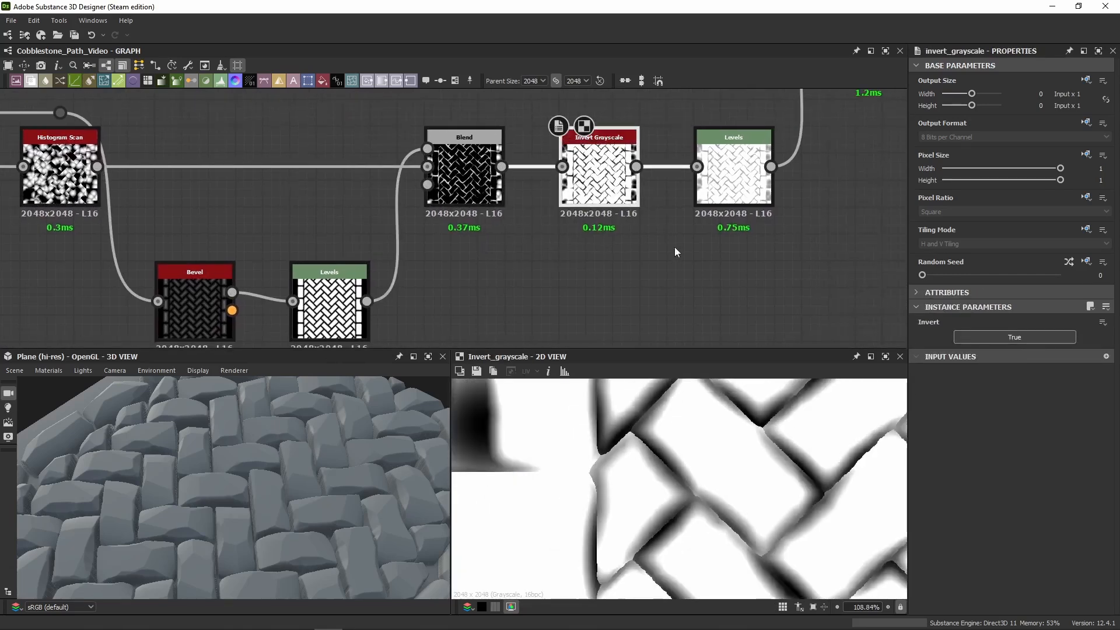
scroll(674, 247, down, 3)
middle_drag(674, 247, 605, 284)
double_click(718, 156)
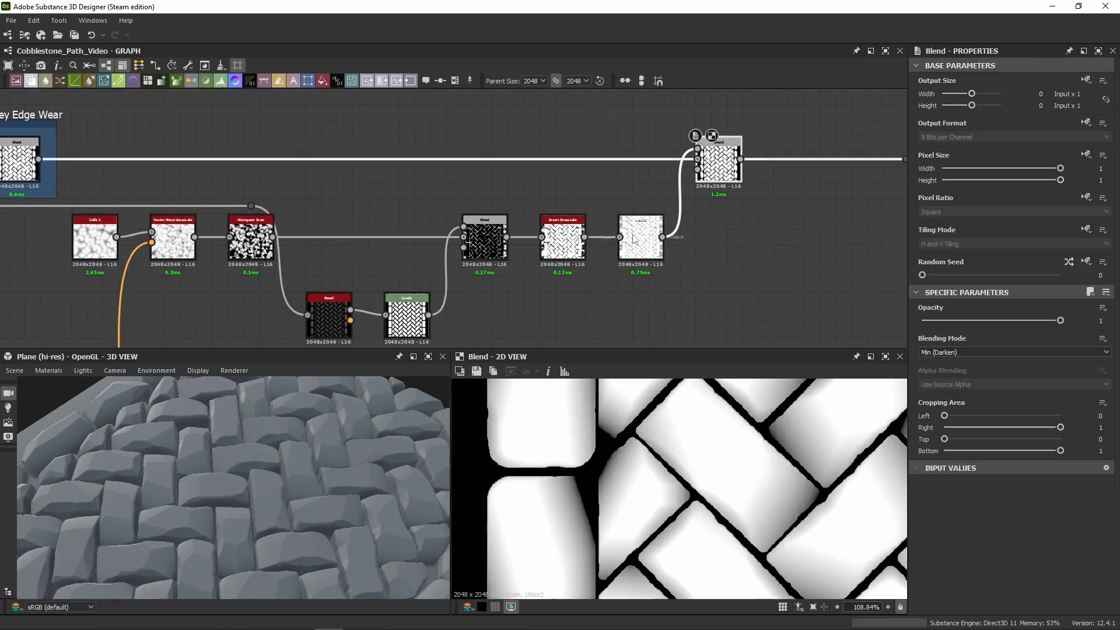
Step: Compare the Subtract Blend output with its inverted version from the Invert Grayscale node
click(489, 259)
double_click(491, 263)
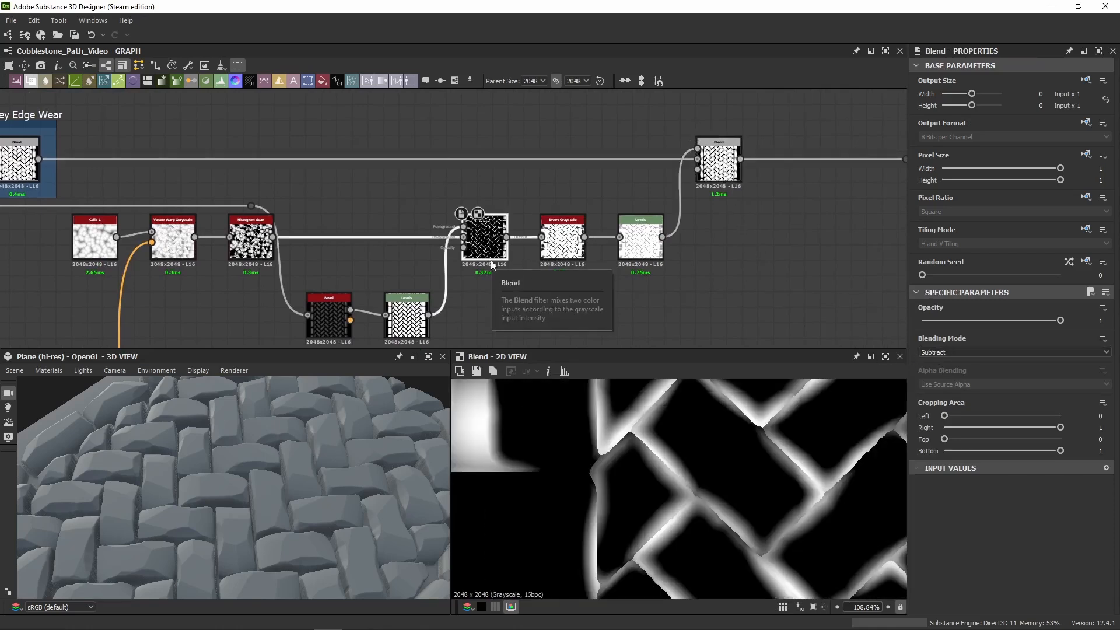
scroll(551, 242, up, 4)
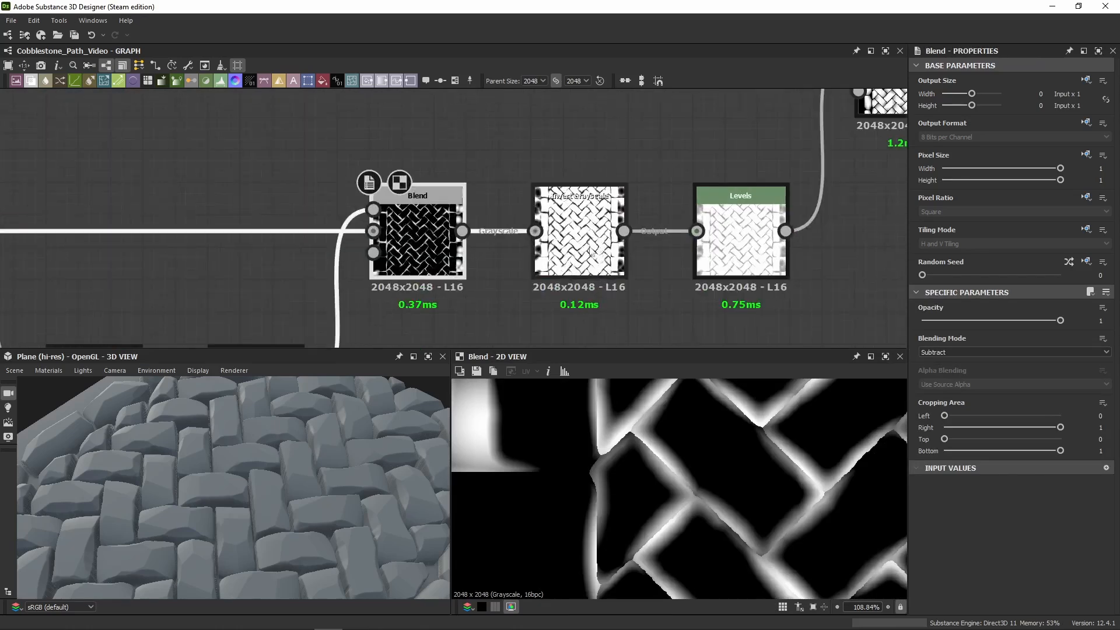
double_click(563, 241)
double_click(408, 239)
double_click(579, 239)
Step: Set Level Out Low to 0.58 on the Levels node after Invert Grayscale and check the Min (Darken) Blend
middle_drag(802, 262, 674, 229)
double_click(613, 216)
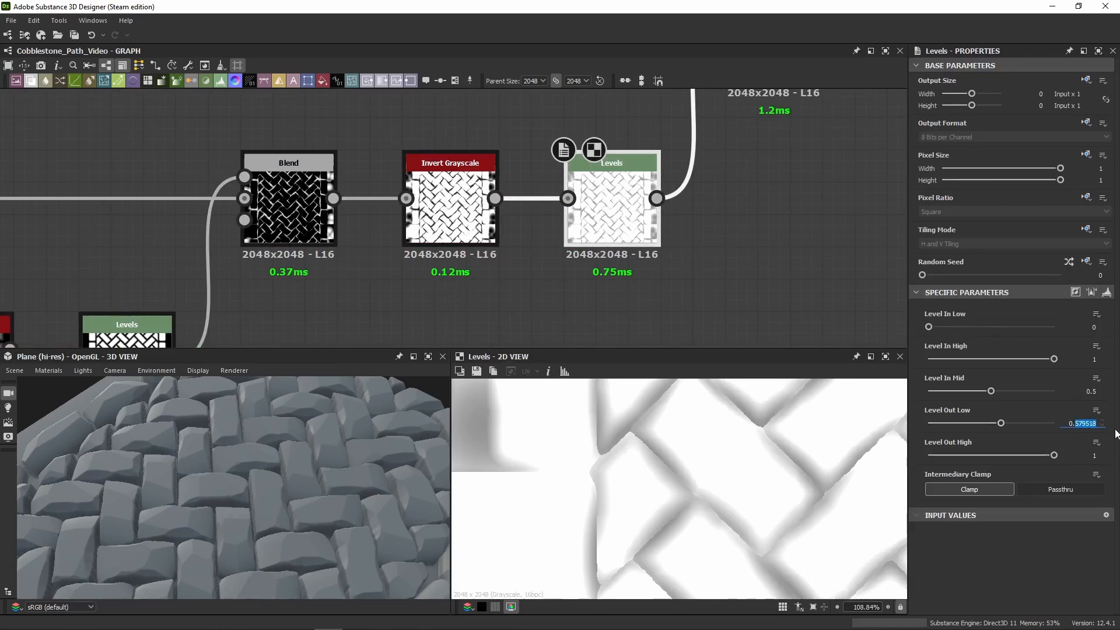
key(Return)
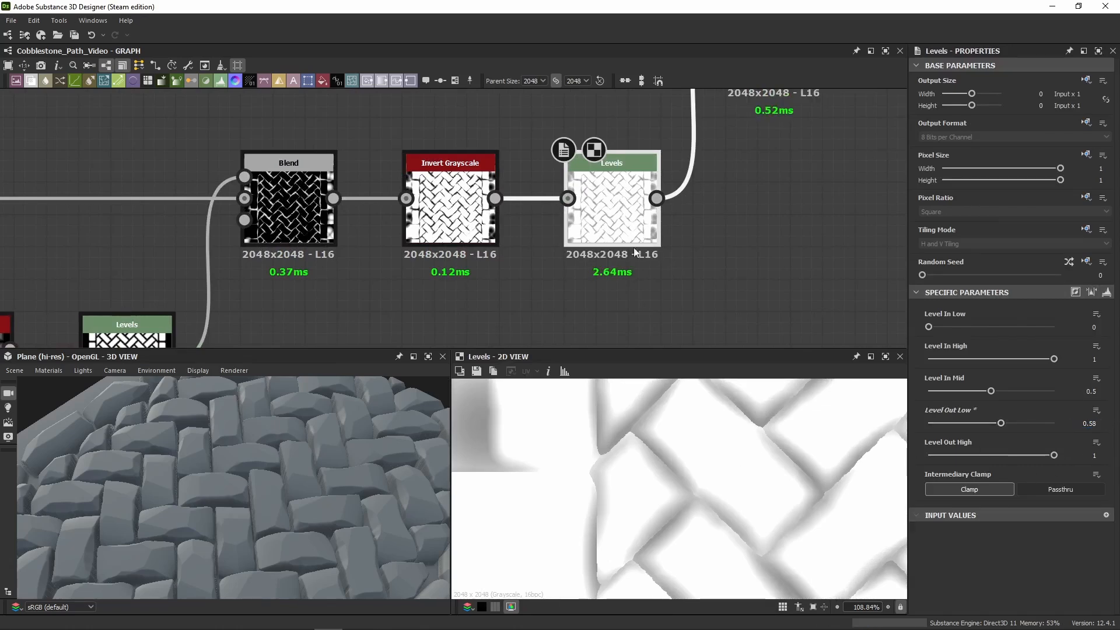
middle_drag(634, 247, 570, 312)
double_click(745, 131)
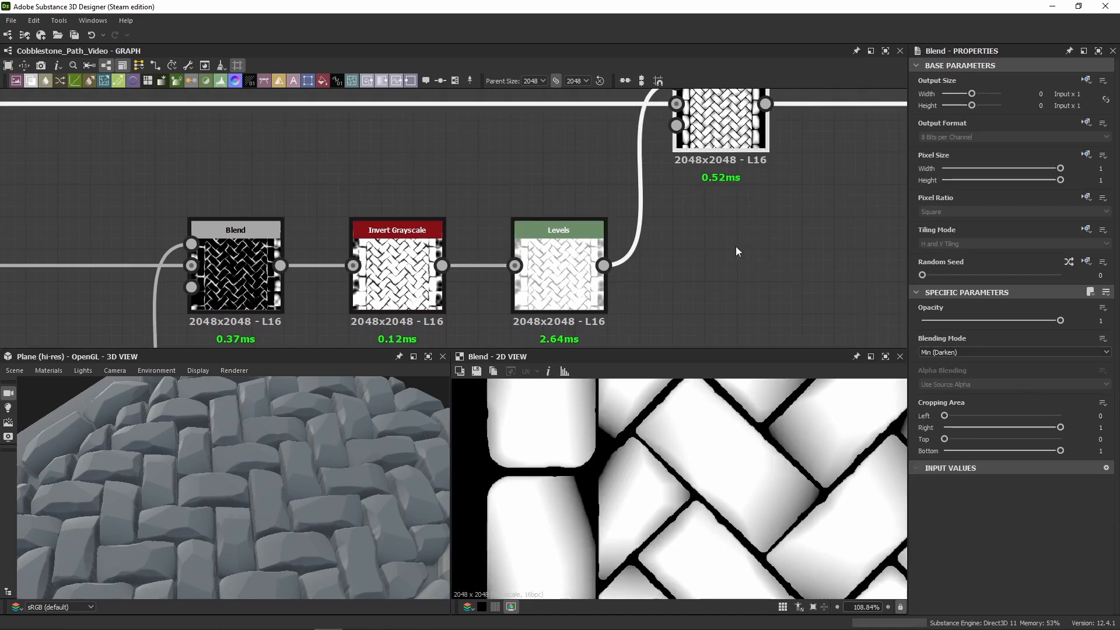
middle_drag(723, 240, 691, 138)
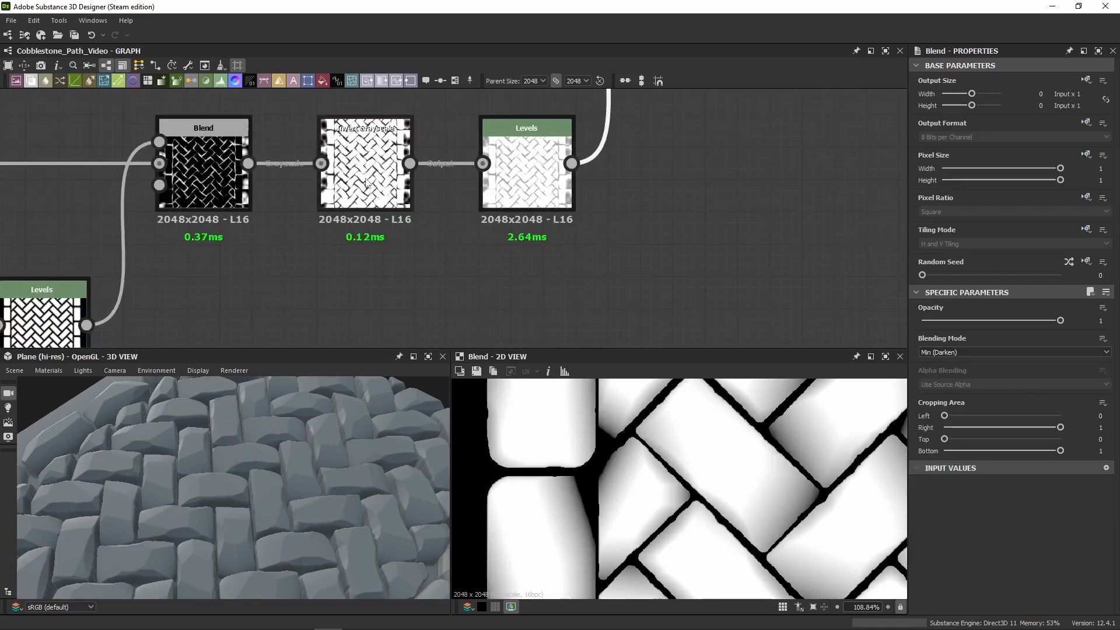
Step: Disable the Invert Grayscale node and preview how the uninverted mask affects the stones
middle_drag(366, 184, 462, 231)
click(464, 216)
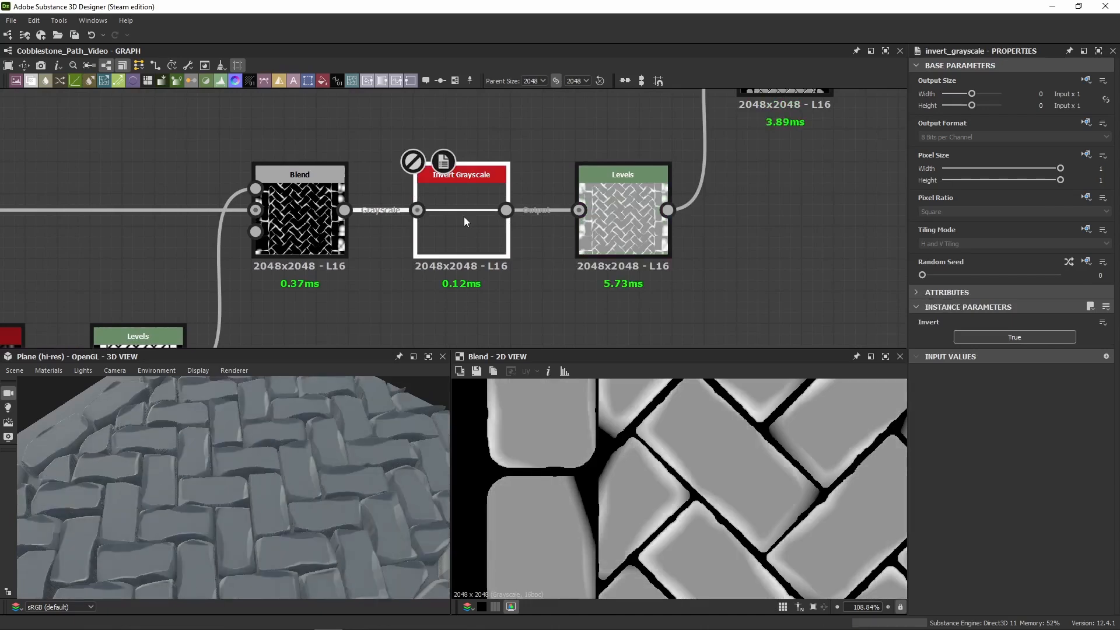
drag(233, 484, 245, 420)
middle_drag(482, 238, 310, 279)
scroll(444, 251, down, 2)
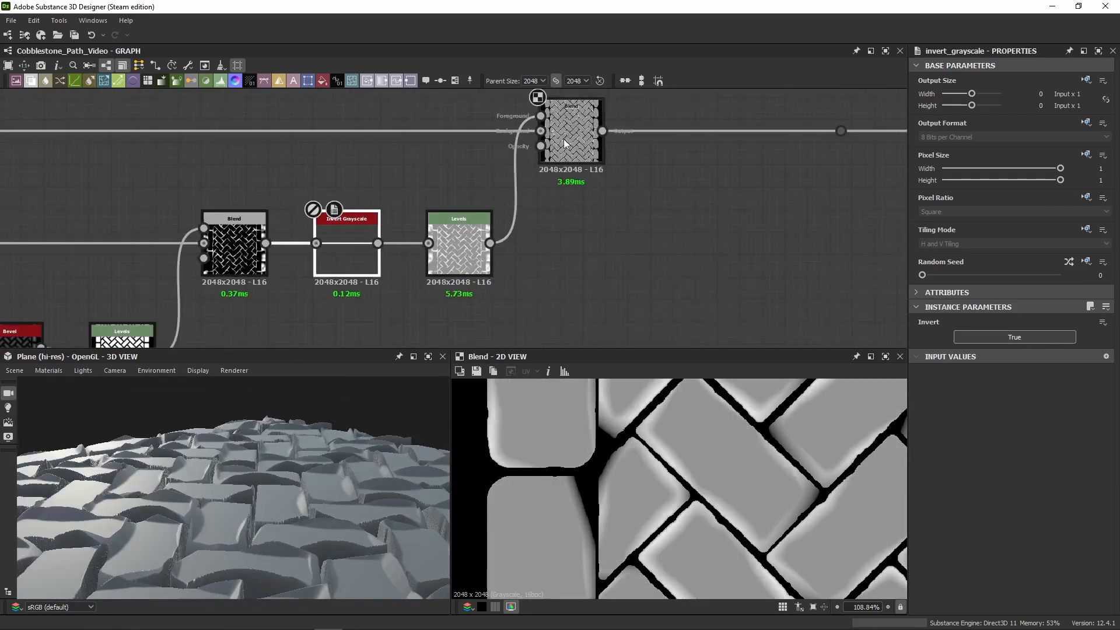
Step: Try the Subtract blending mode on the final Blend and inspect the stones in the 2D and 3D views
click(571, 134)
click(932, 352)
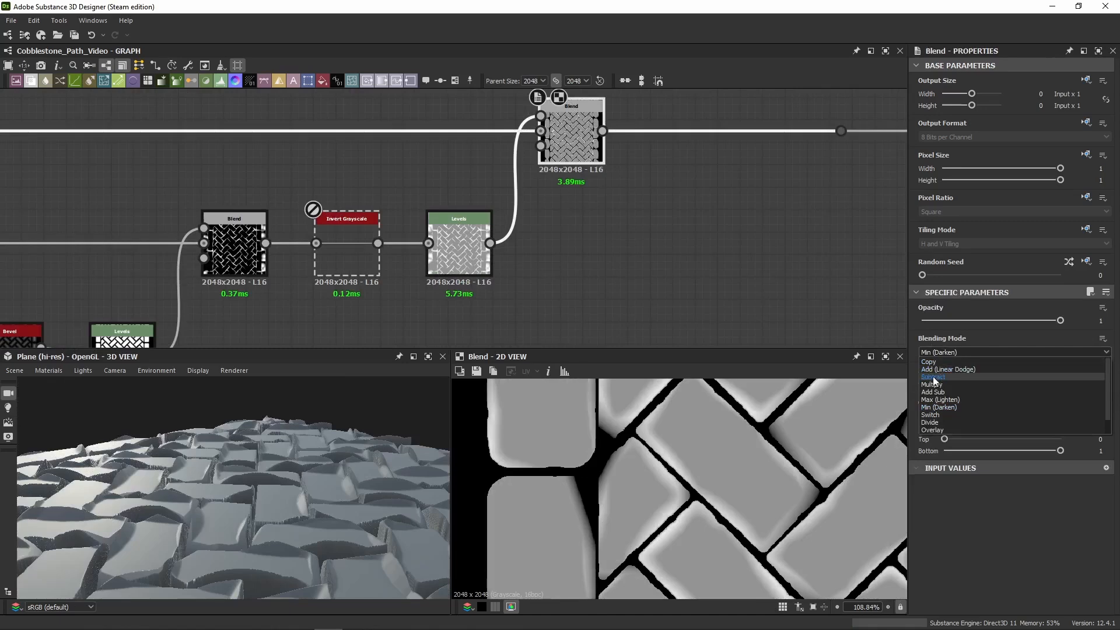
click(935, 380)
drag(243, 524, 202, 517)
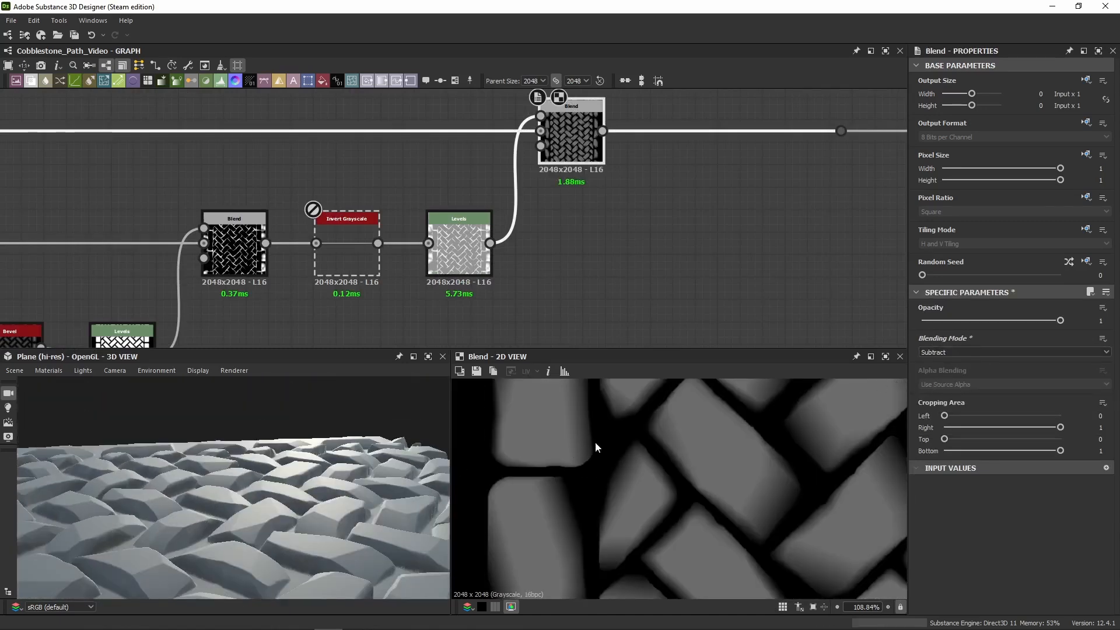
scroll(596, 441, down, 1)
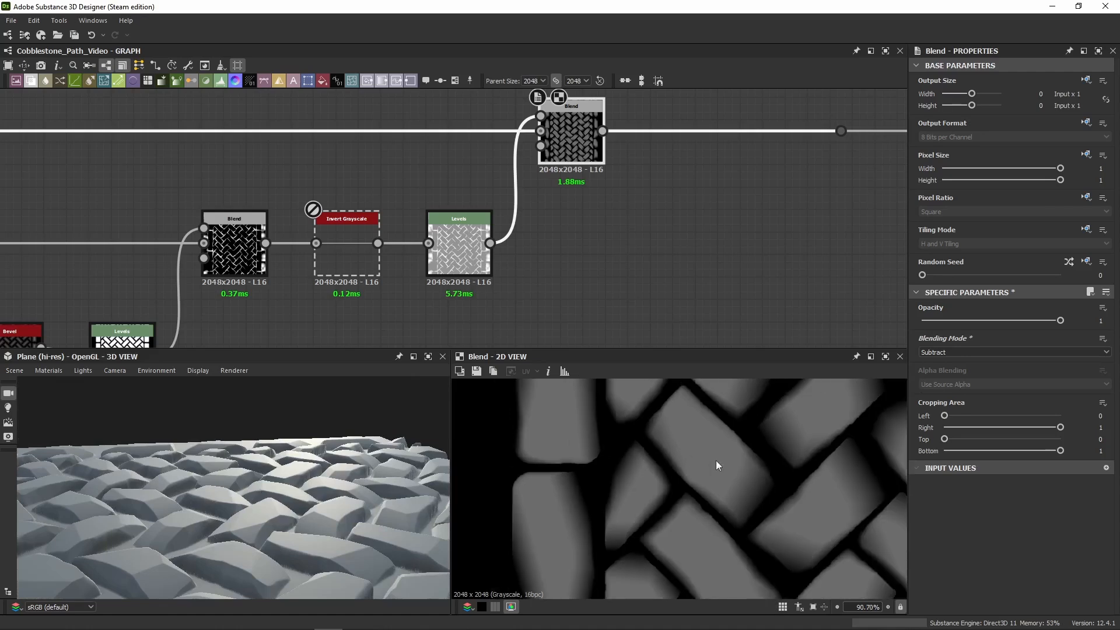
drag(263, 450, 313, 507)
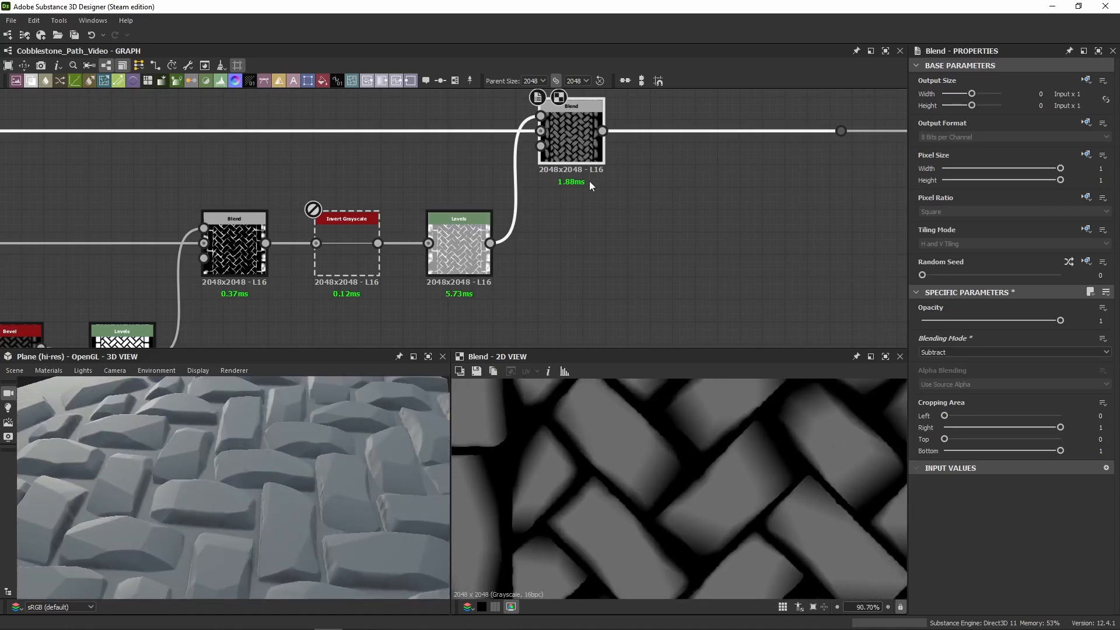
Step: Undo the Subtract blending mode and the Invert Grayscale bypass, and inspect a stone up close
scroll(278, 438, up, 3)
key(ctrl+z)
key(ctrl+z)
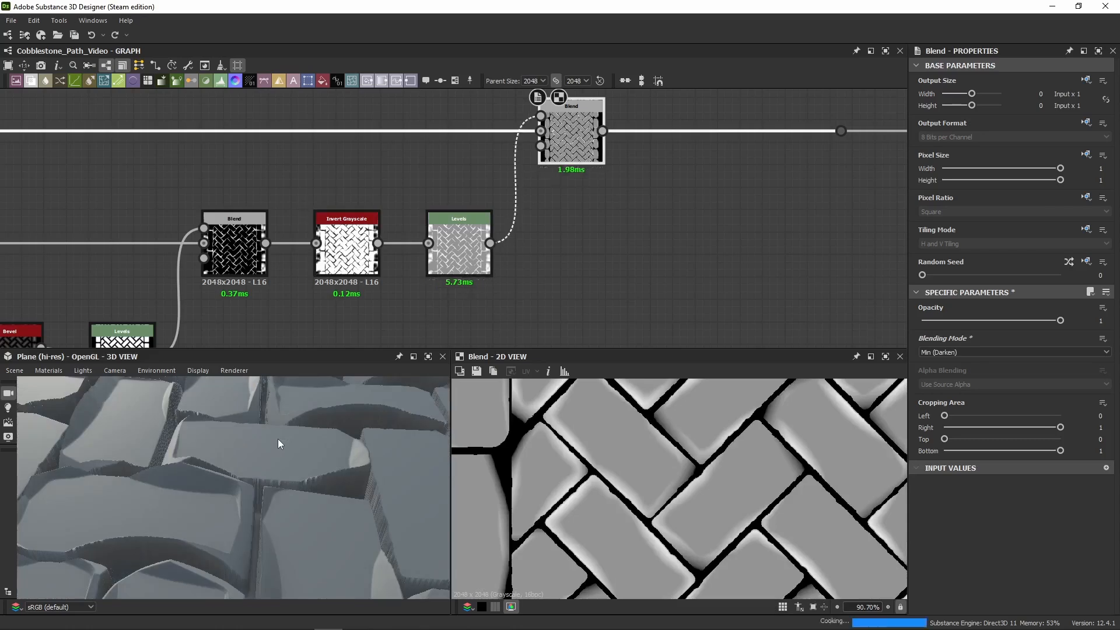
mouse_move(277, 439)
mouse_down()
mouse_move(250, 433)
mouse_move(289, 450)
mouse_up()
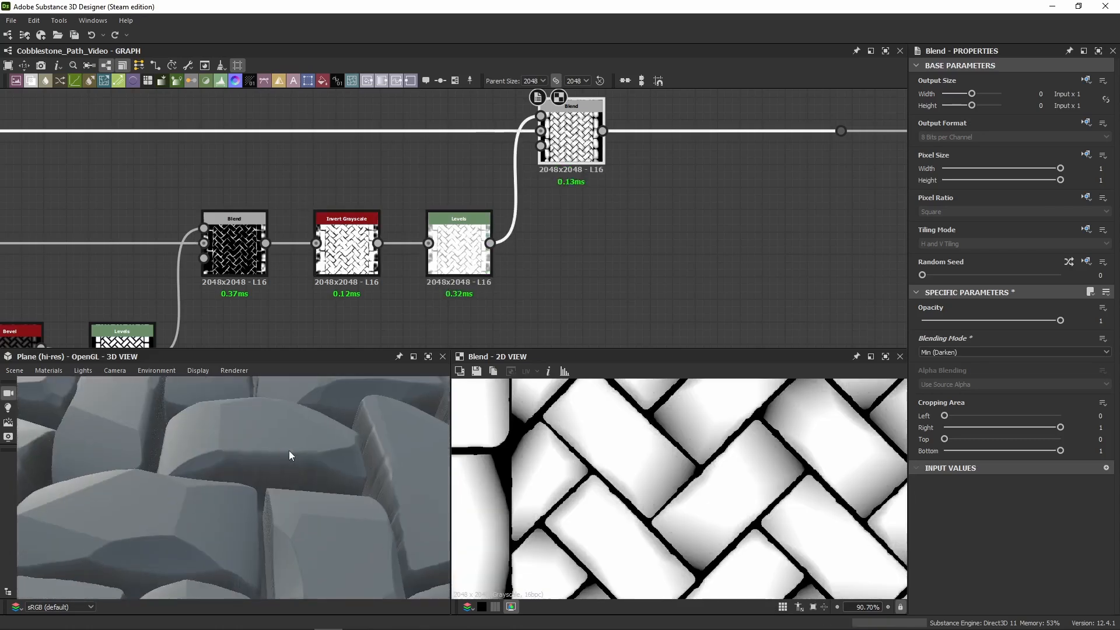
Step: Alternate between the Subtract setup without inversion and the inverted Min (Darken) setup, ending on Subtract to examine a stone edge
key(ctrl+y)
key(ctrl+y)
key(ctrl+z)
key(ctrl+z)
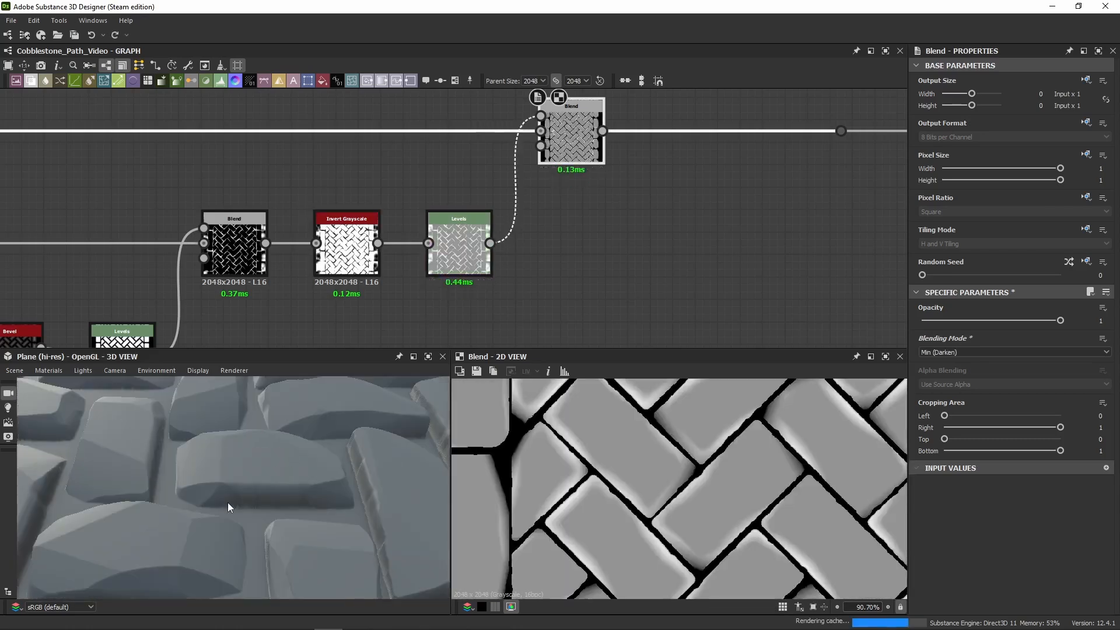
key(ctrl+y)
key(ctrl+y)
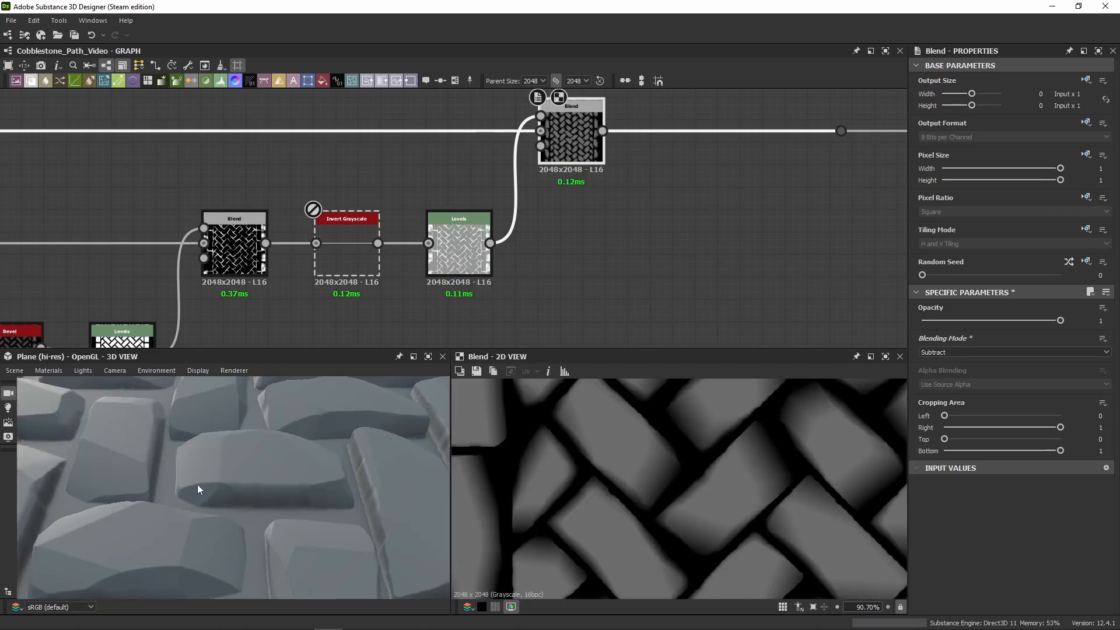
scroll(207, 493, up, 3)
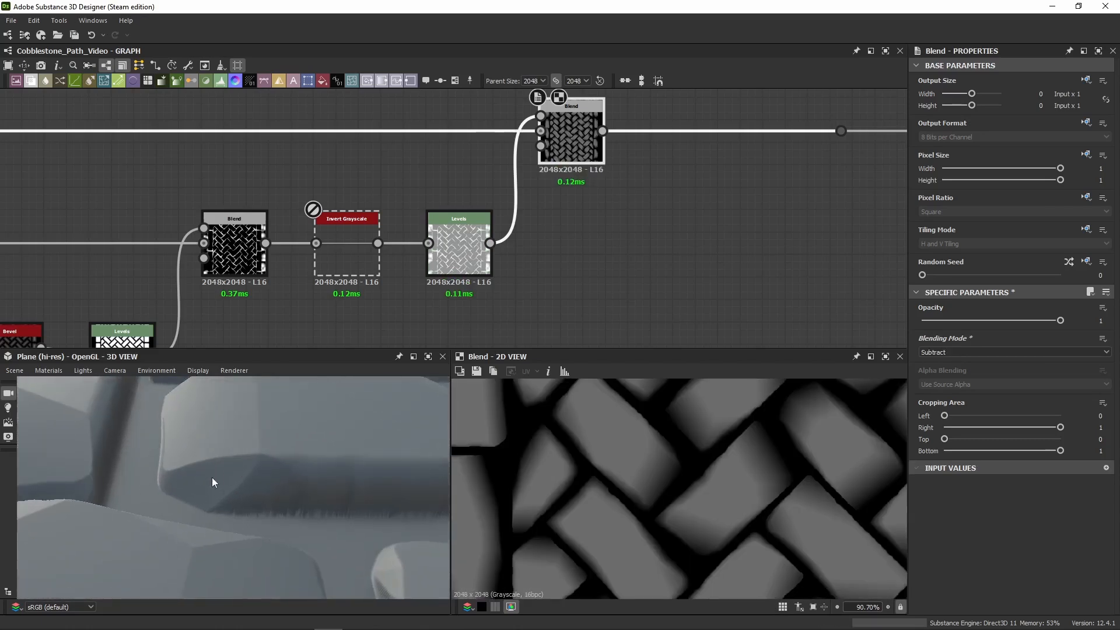
Step: Restore the inverted Min (Darken) setup and view the stone edges from a wider angle
key(ctrl+z)
key(ctrl+z)
scroll(228, 444, down, 3)
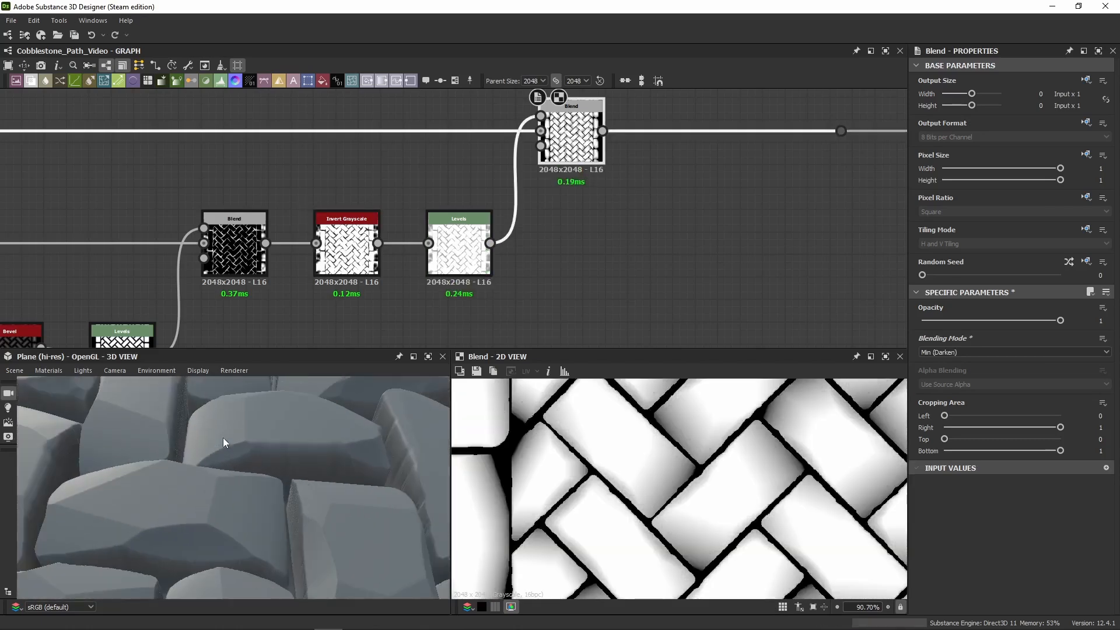
drag(223, 437, 317, 463)
Step: Reapply the Subtract setup for comparison, revert it to Min (Darken), and inspect the stone surface closely
key(ctrl+y)
key(ctrl+y)
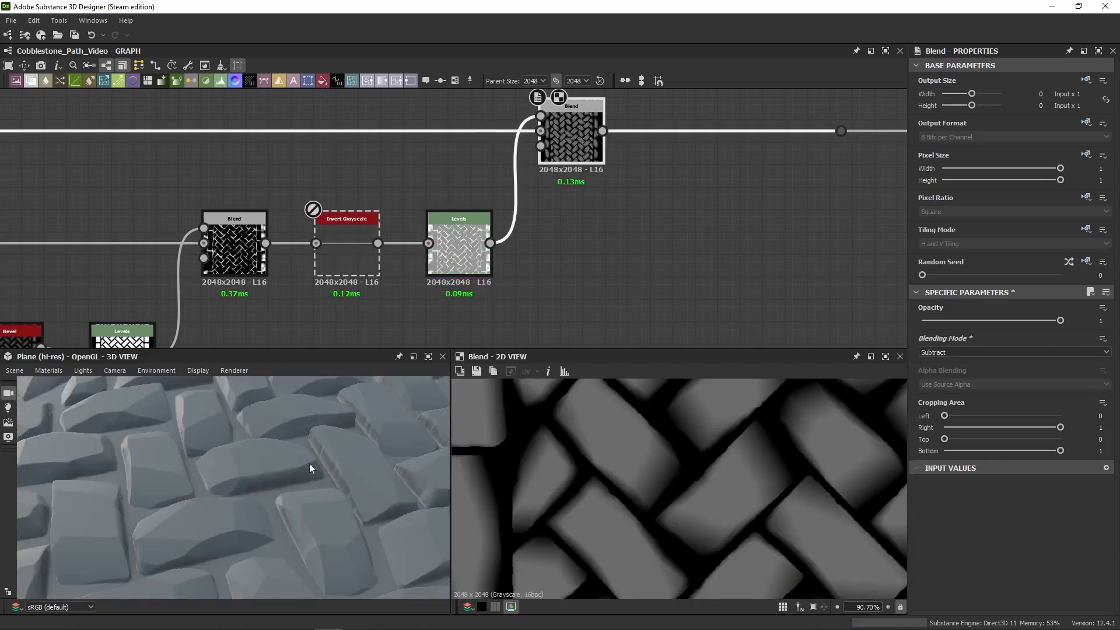
key(ctrl+z)
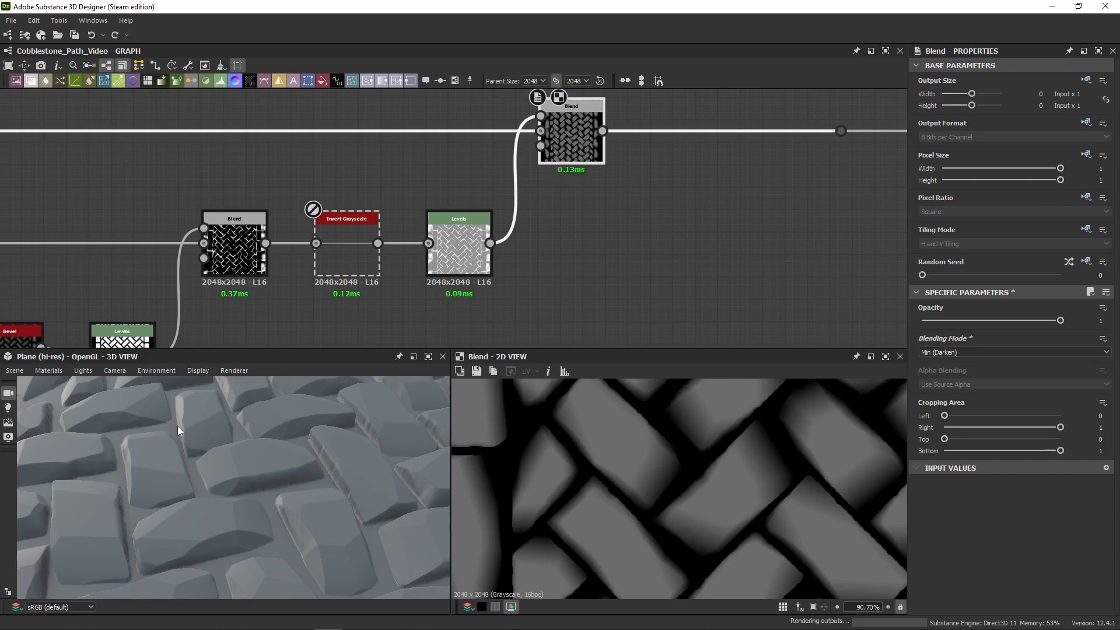
key(ctrl+z)
drag(138, 407, 346, 433)
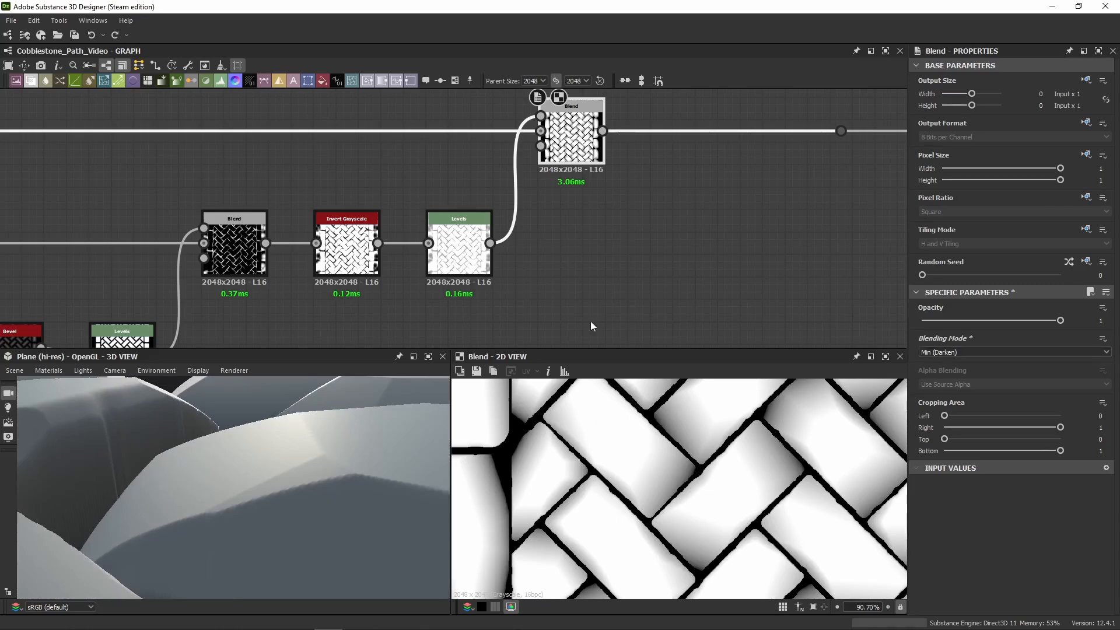
Step: Redo the Invert Grayscale bypass and Subtract mode for a close-up edge comparison, and undo both again
drag(309, 465, 243, 471)
key(ctrl+y)
key(ctrl+y)
key(ctrl+y)
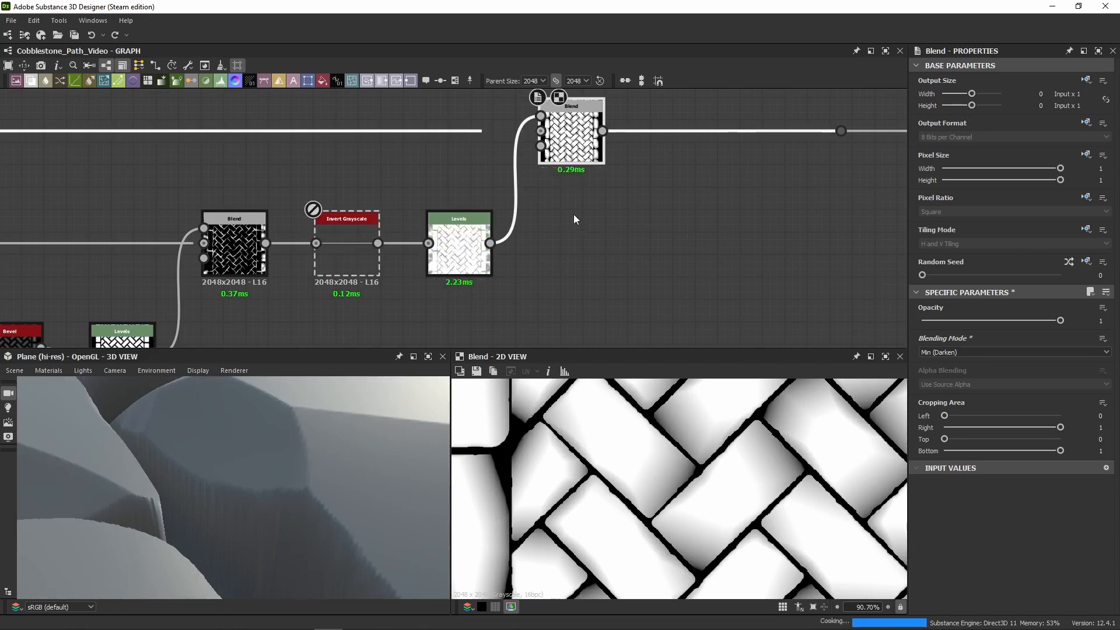
key(ctrl+z)
key(ctrl+z)
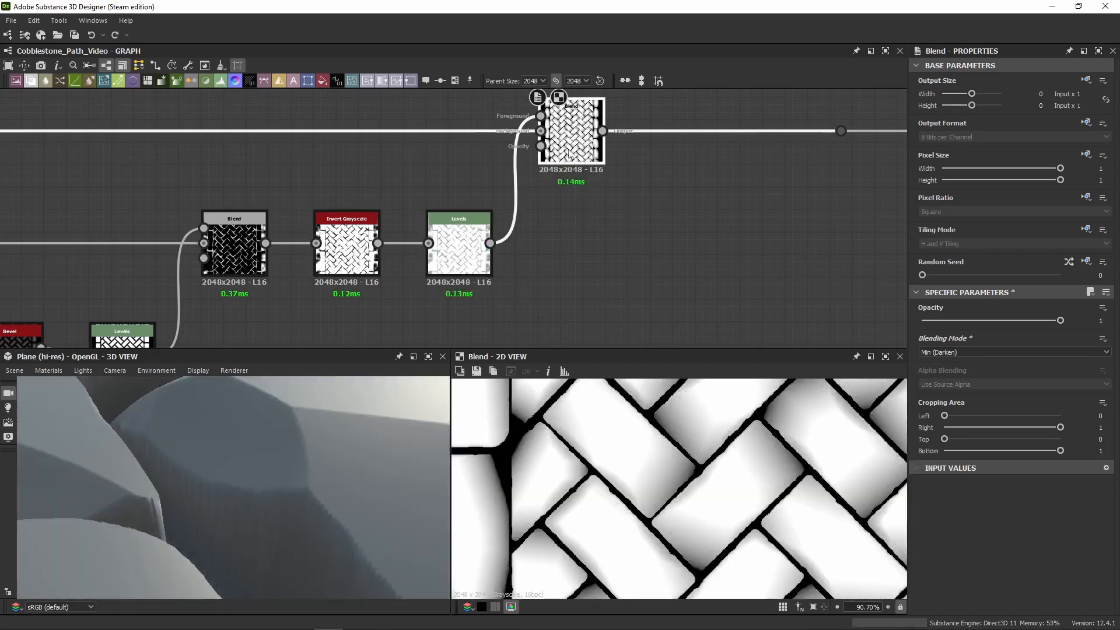
Step: Examine the stone edge wear up close on the 3D plane and locate the Min (Darken) Blend that produces it
drag(275, 443, 158, 400)
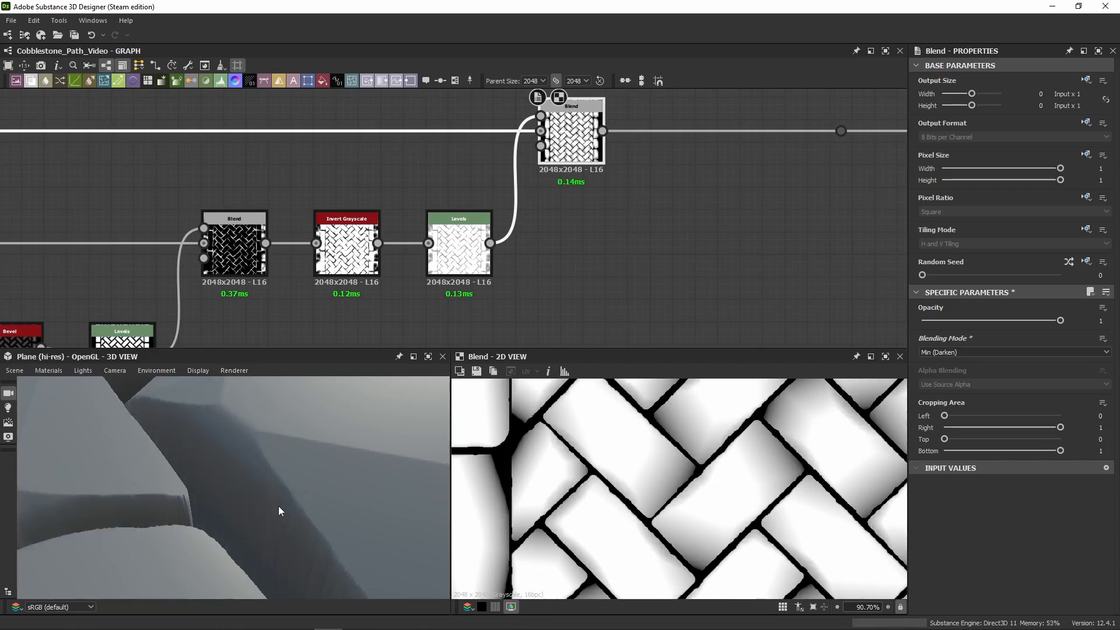
drag(276, 447, 333, 449)
scroll(624, 206, down, 5)
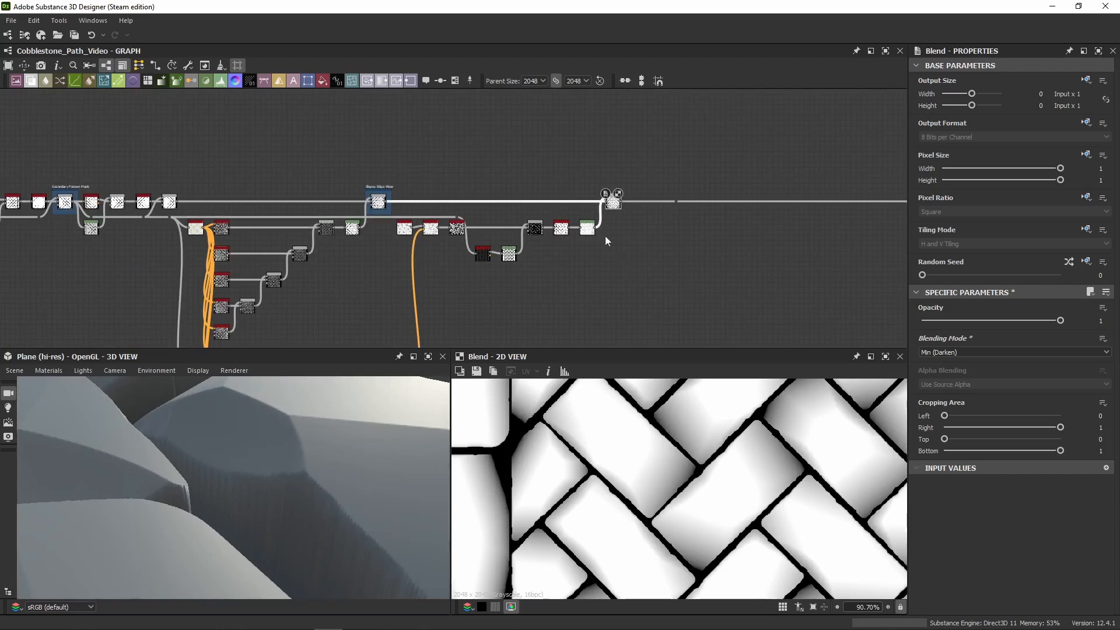
scroll(604, 235, up, 3)
middle_drag(689, 262, 576, 217)
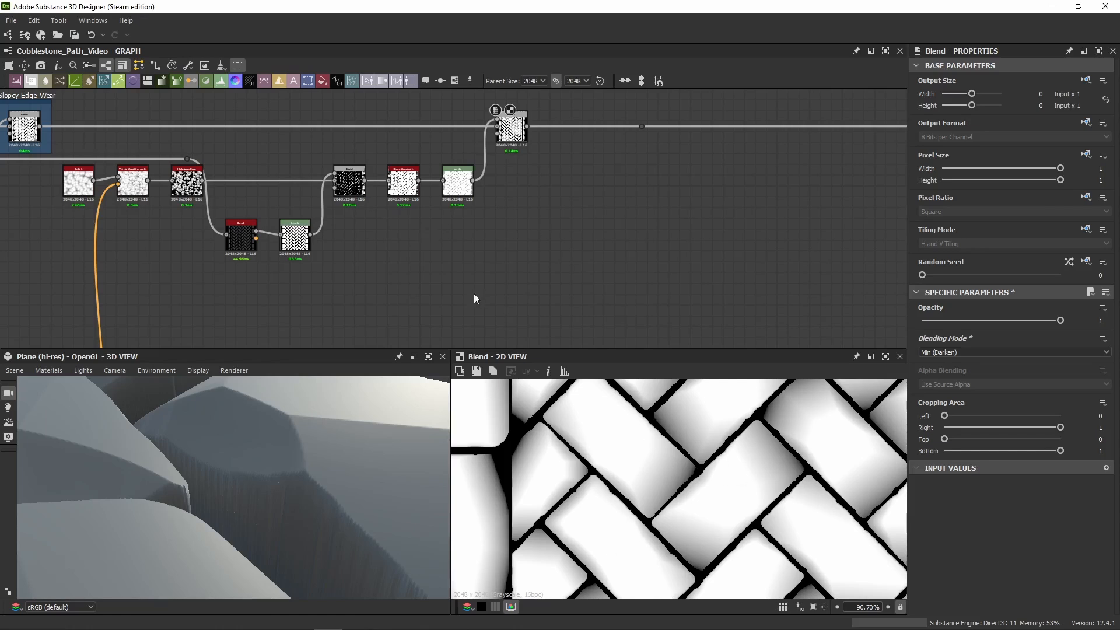
Step: Review the blending modes available for the edge wear Blend node
click(506, 128)
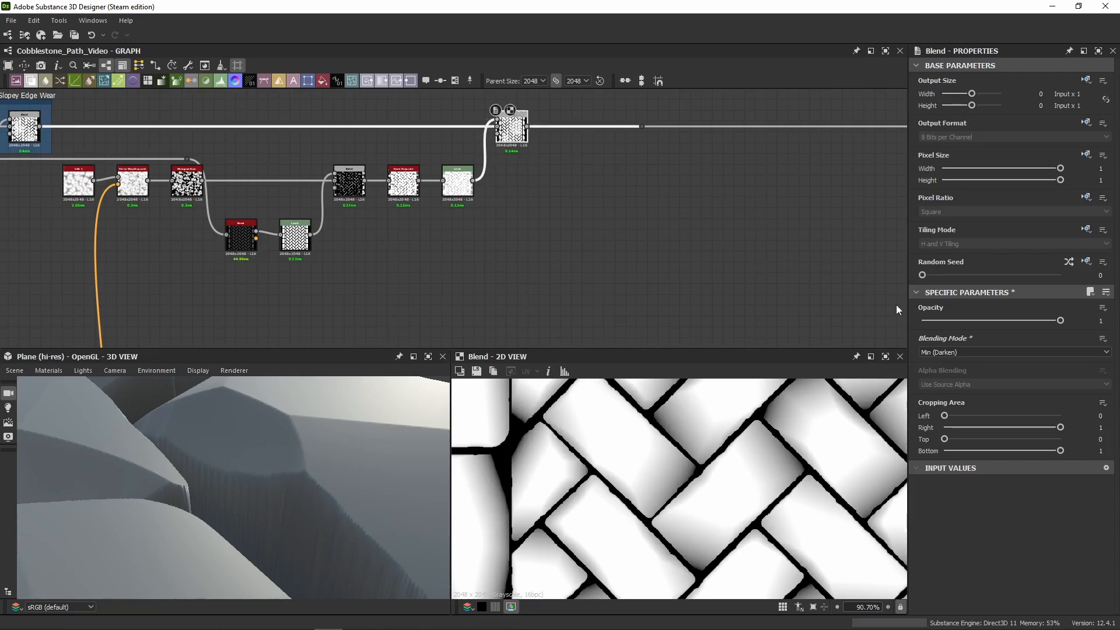
click(930, 351)
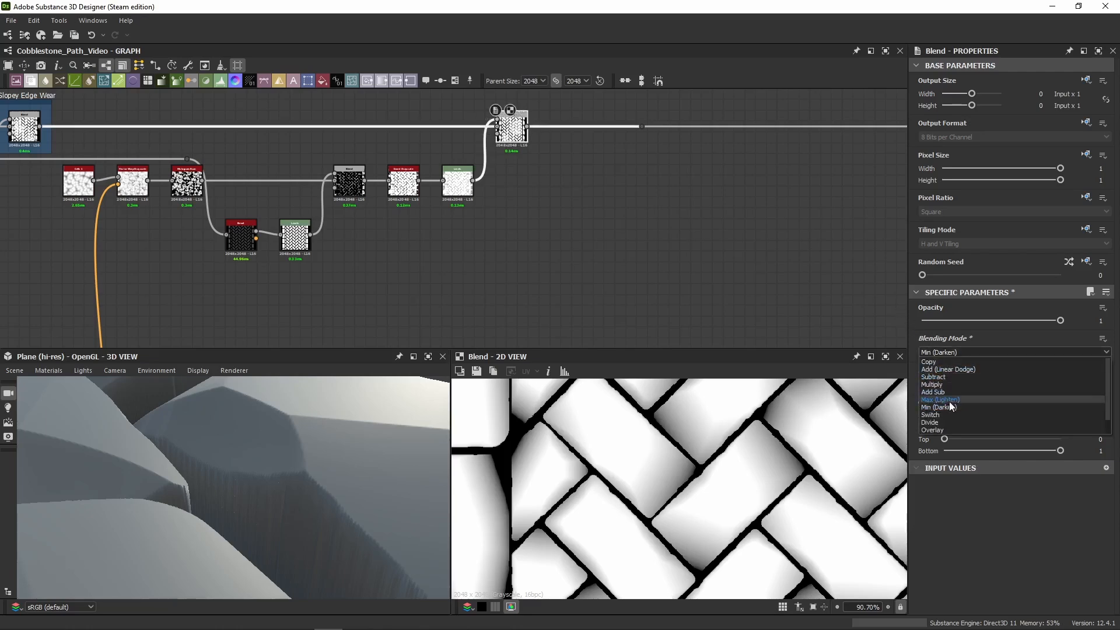
scroll(944, 428, up, 1)
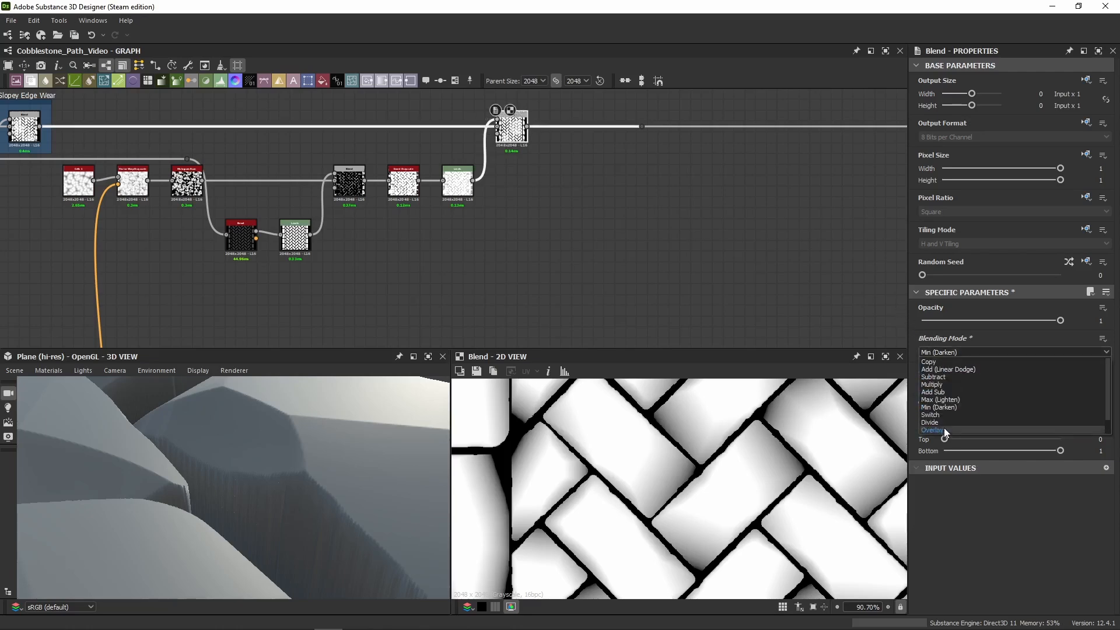
scroll(943, 428, down, 1)
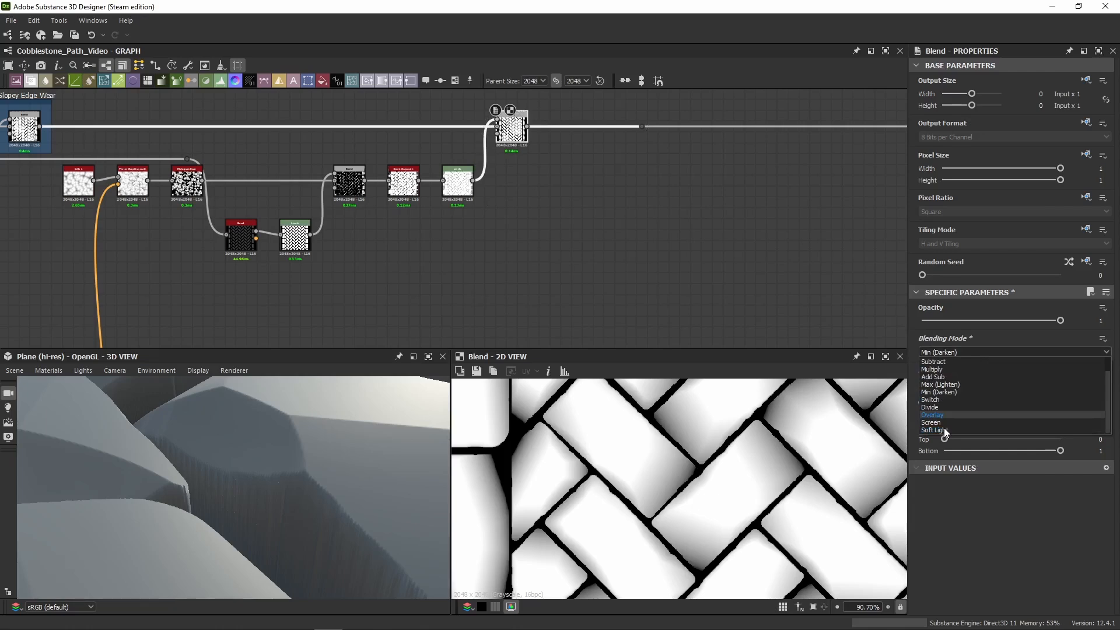
key(Escape)
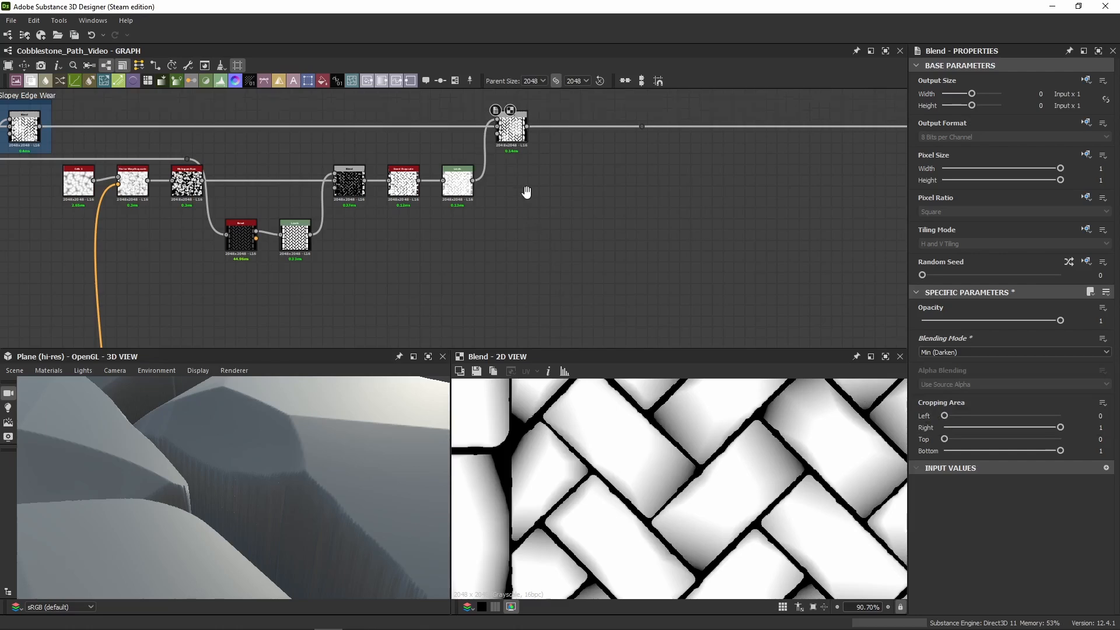
Step: Paste a Blur HQ Grayscale node with 0.25 intensity and insert it between the Min (Darken) Blend and the following dot
middle_drag(526, 192, 514, 206)
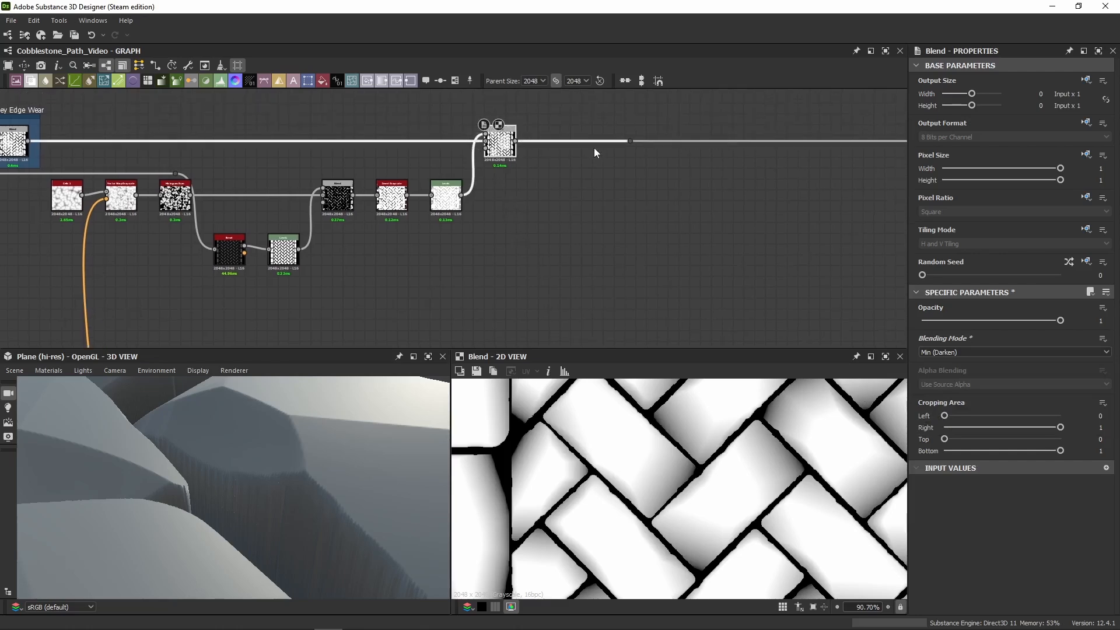
click(630, 141)
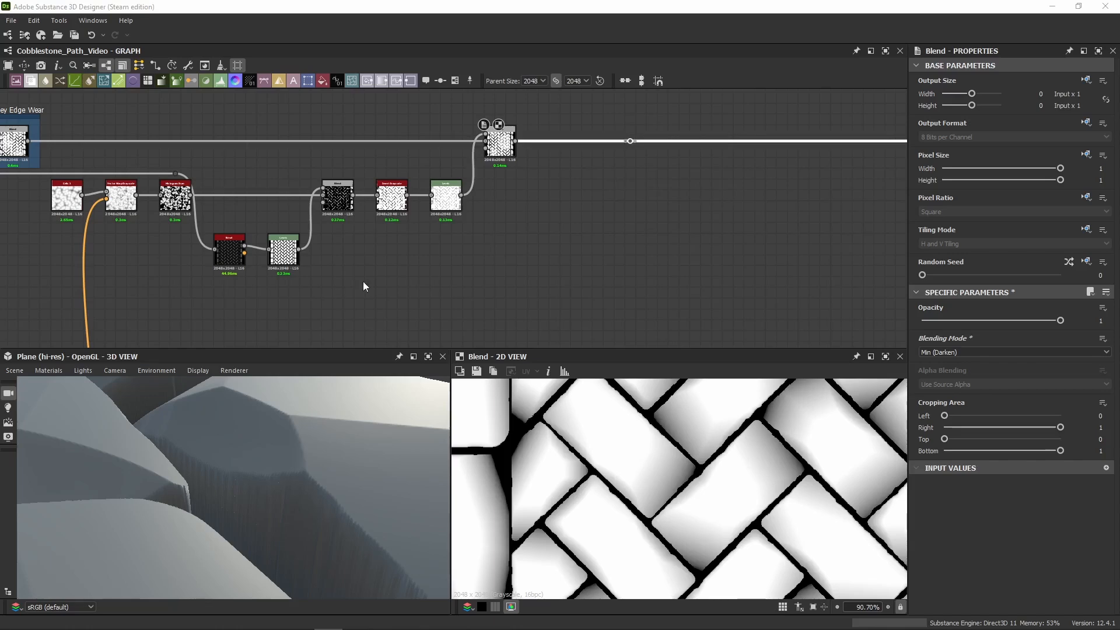
middle_drag(556, 232, 453, 271)
drag(552, 140, 520, 190)
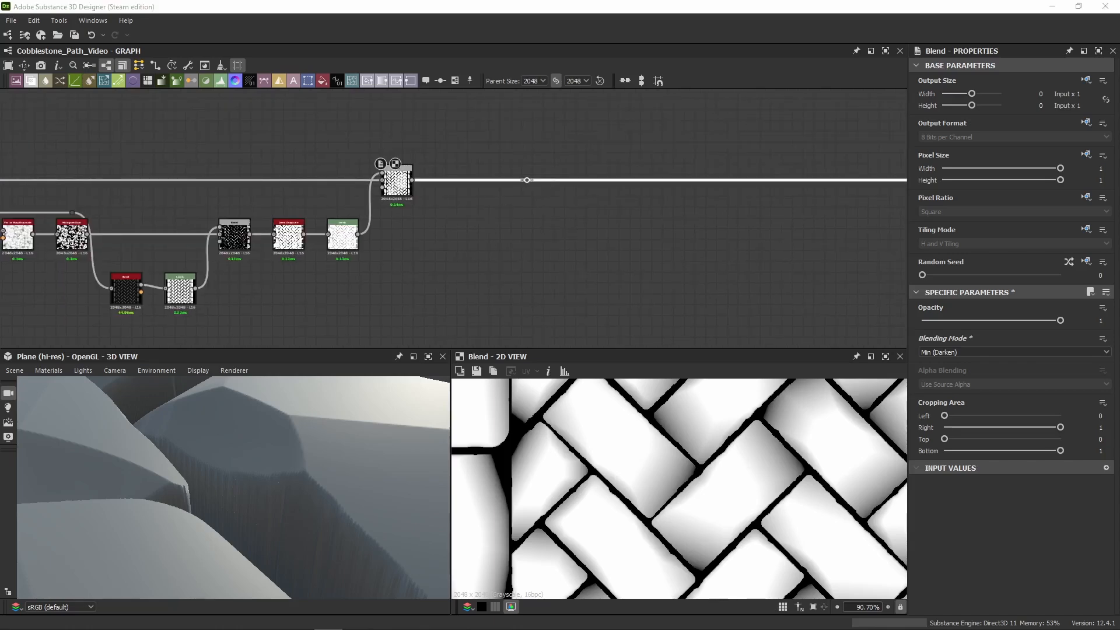
click(389, 187)
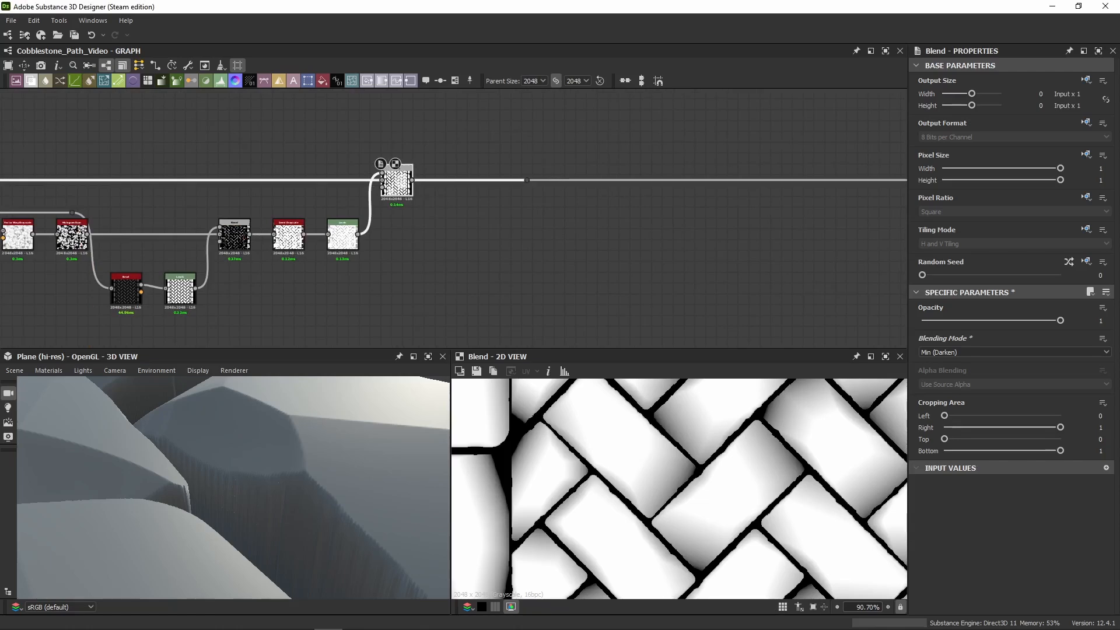
click(452, 157)
key(ctrl+v)
scroll(453, 158, up, 3)
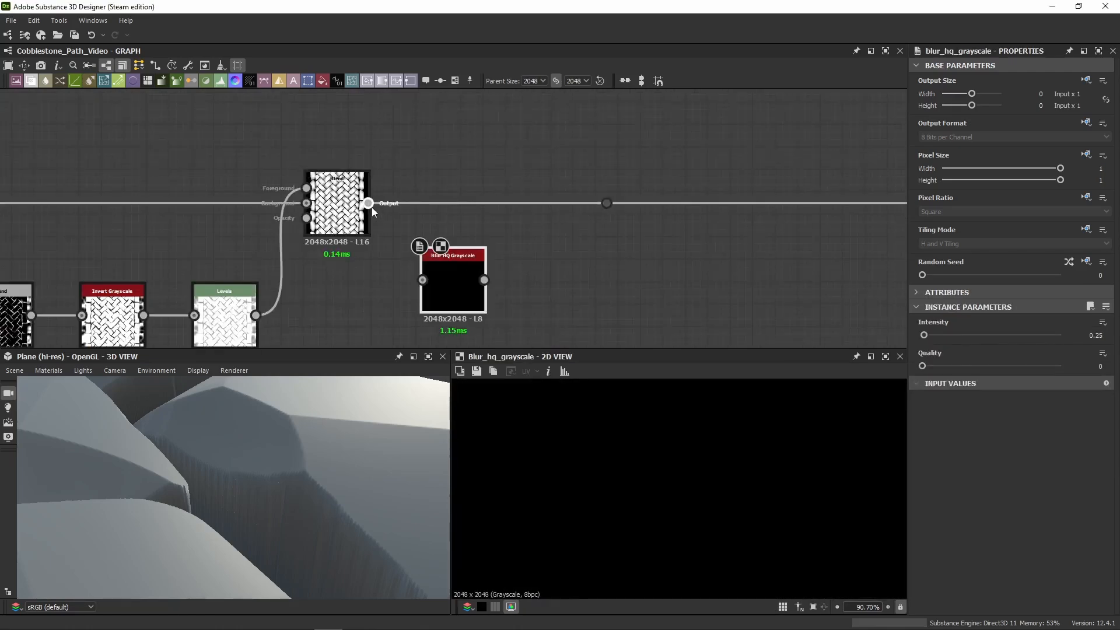
drag(369, 204, 606, 203)
drag(461, 260, 461, 201)
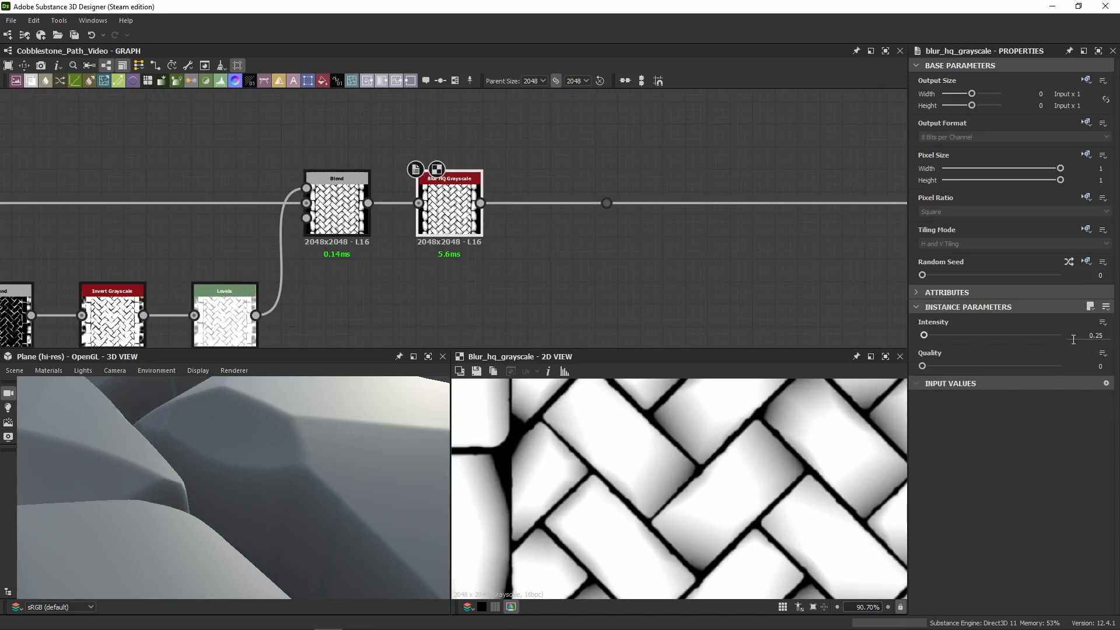
Step: Compare the stone edges up close in 3D with the Blur HQ Grayscale node bypassed and active
scroll(341, 416, up, 3)
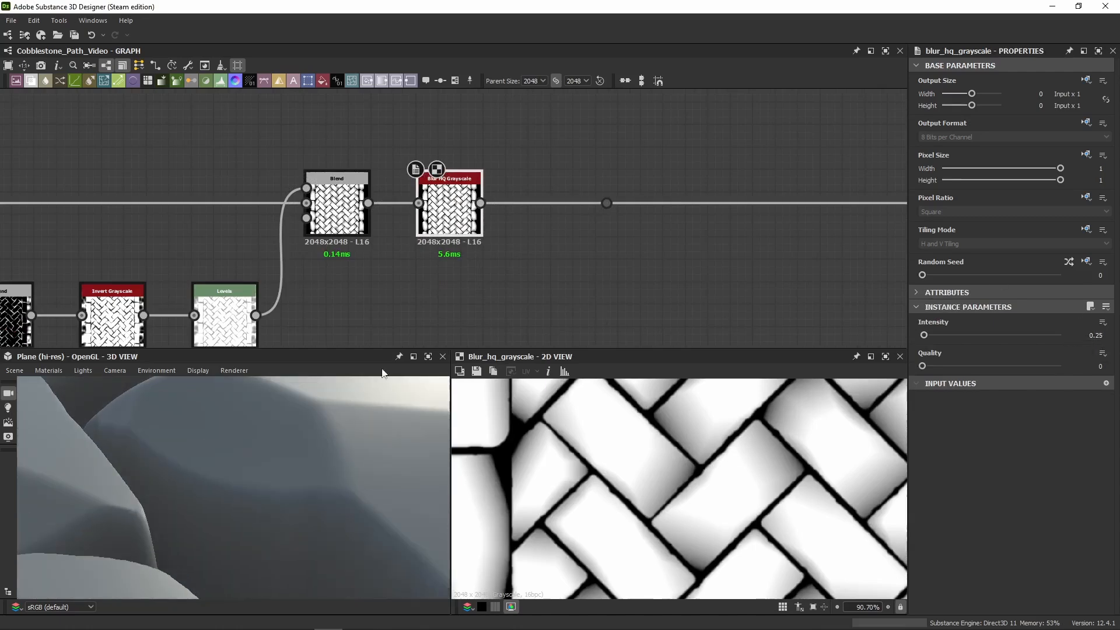
key(shift+d)
key(shift+d)
key(shift+d)
key(shift+d)
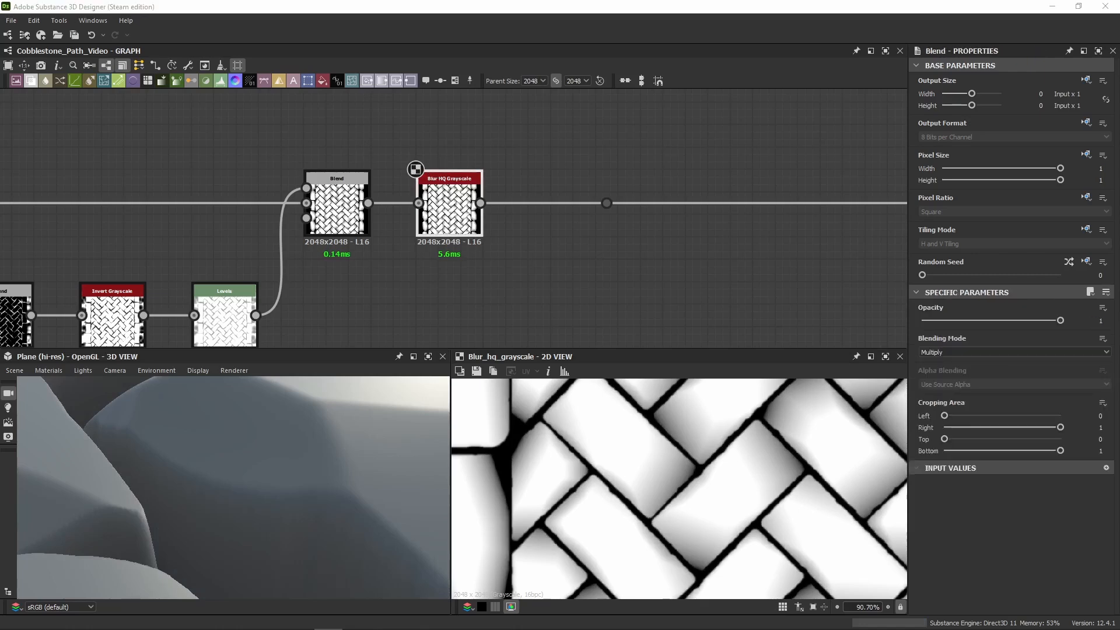
Step: Paste a Multiply Blend with a dot on its foreground input and feed the Blur HQ Grayscale output into its background
click(610, 267)
middle_drag(610, 267, 527, 245)
scroll(527, 245, down, 3)
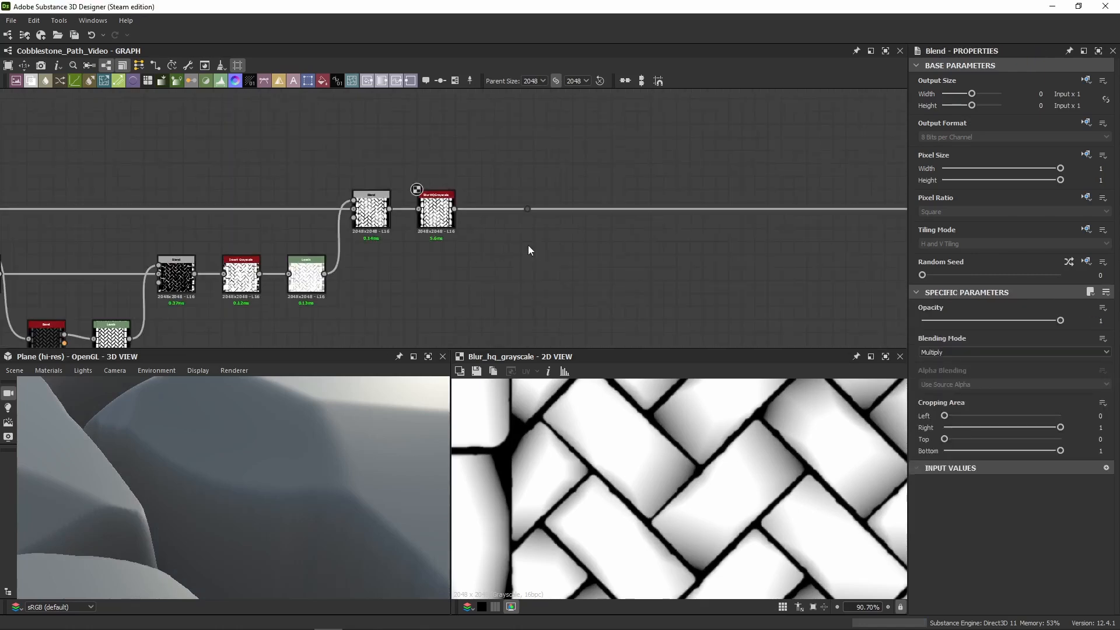
key(ctrl+v)
drag(488, 212, 498, 254)
scroll(498, 254, up, 5)
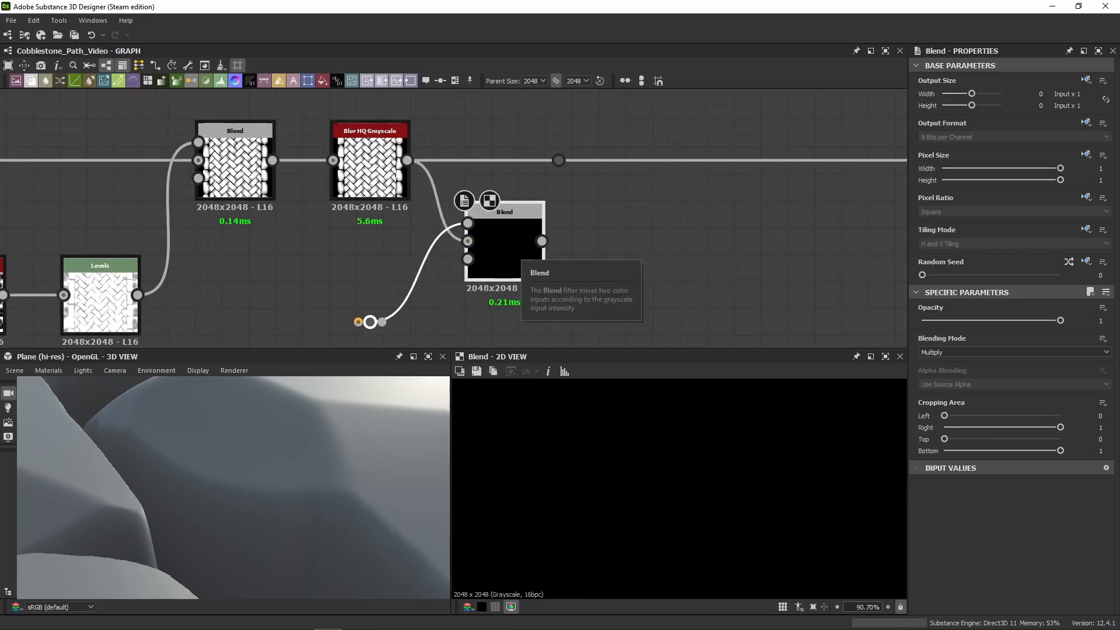
Step: Connect the unblurred black-and-white stone mask from earlier in the graph through the dot to the Multiply Blend's foreground
middle_drag(207, 269, 340, 266)
scroll(340, 266, down, 3)
middle_drag(124, 228, 311, 218)
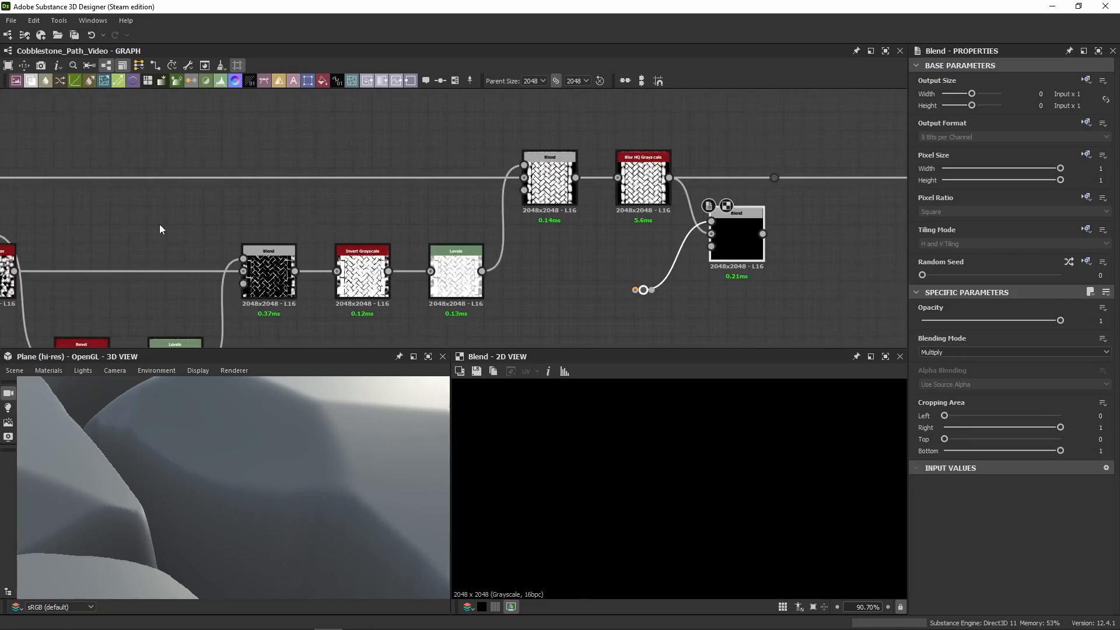
middle_drag(159, 224, 337, 219)
drag(158, 225, 819, 233)
Step: Shift the following dot further along, route the Multiply Blend's output into it, and align the Blend with the blur node
middle_drag(784, 232, 443, 223)
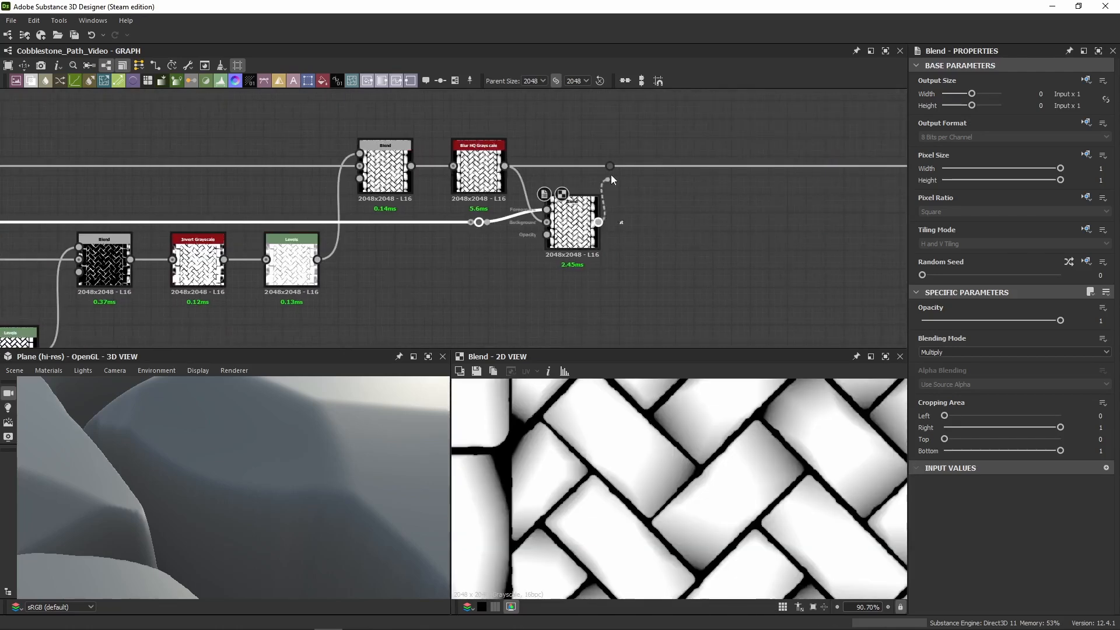
drag(610, 167, 646, 169)
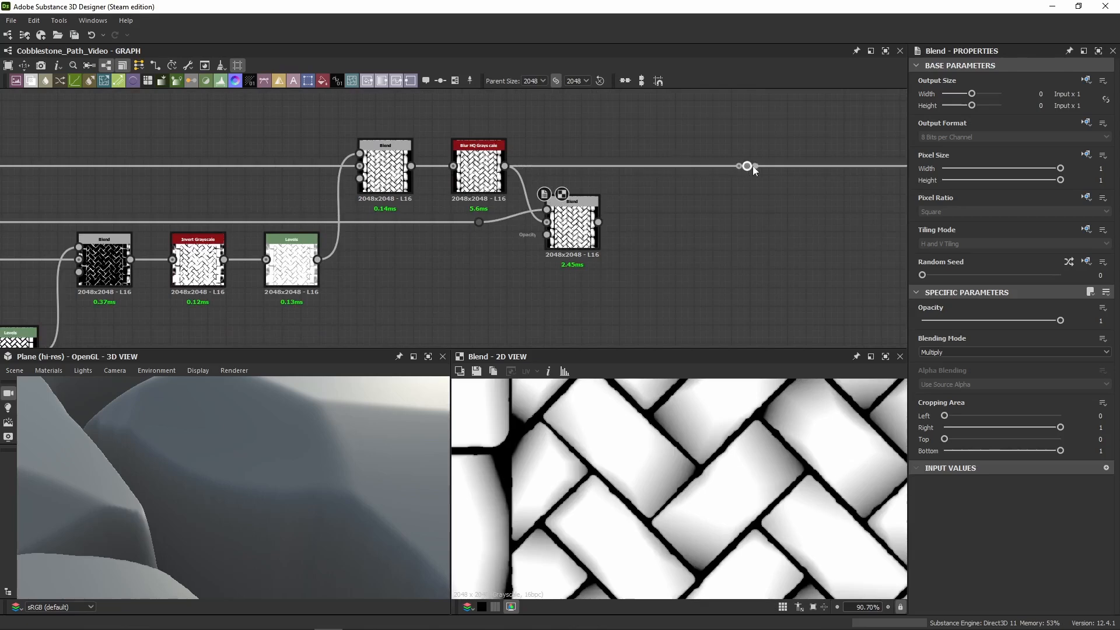
drag(597, 222, 768, 171)
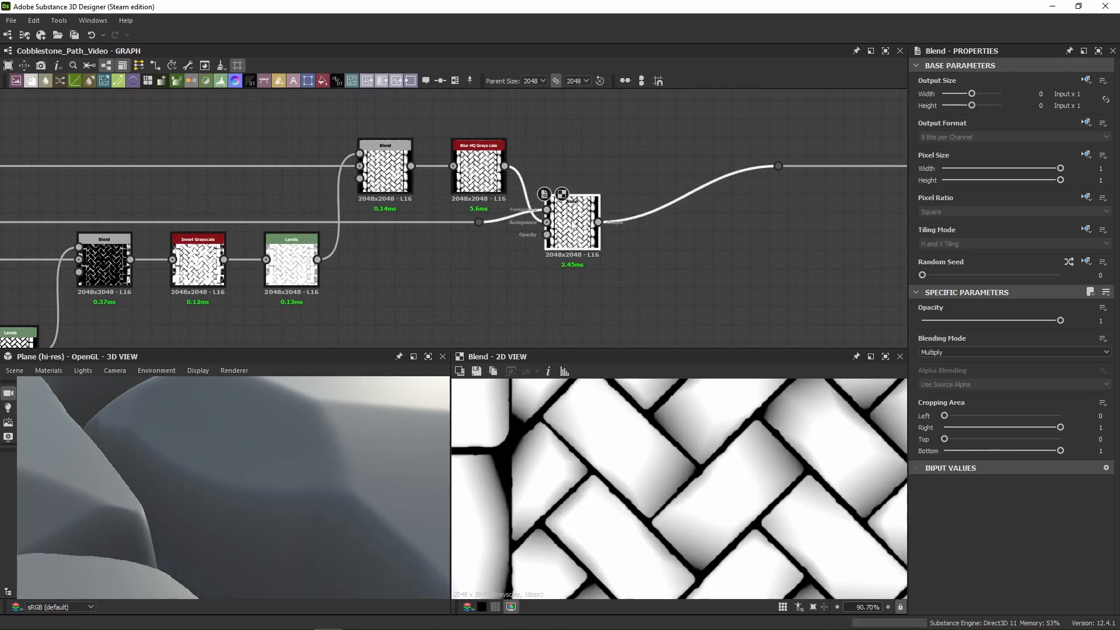
drag(581, 229, 581, 173)
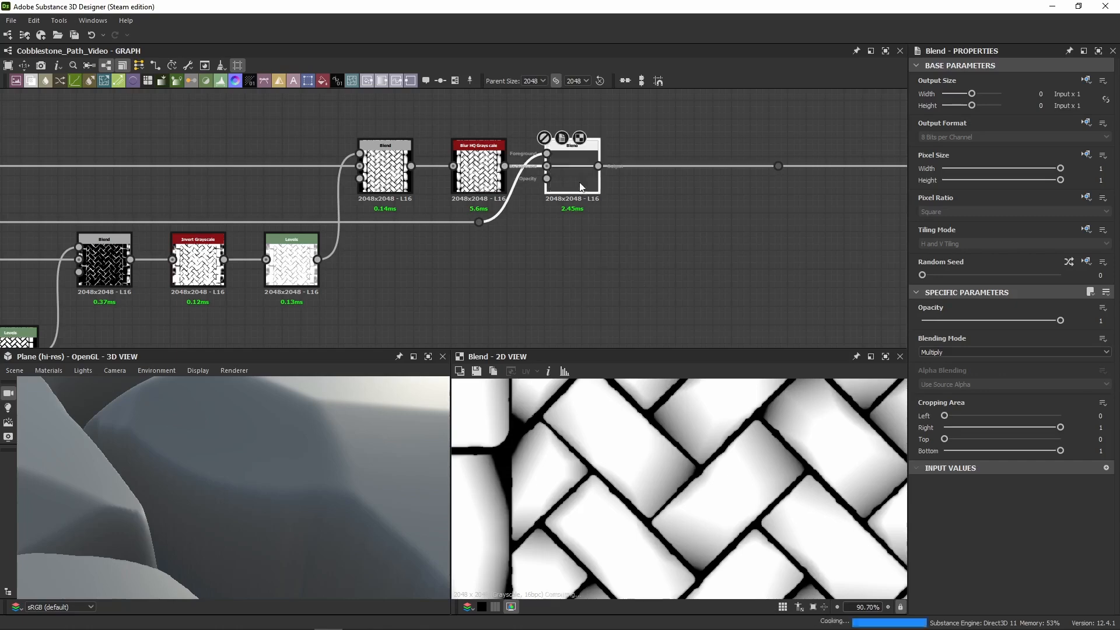
Step: Inspect the sharp stone mask and the Multiply Blend result in the 2D view, zooming in on the stone gaps
scroll(601, 387, down, 9)
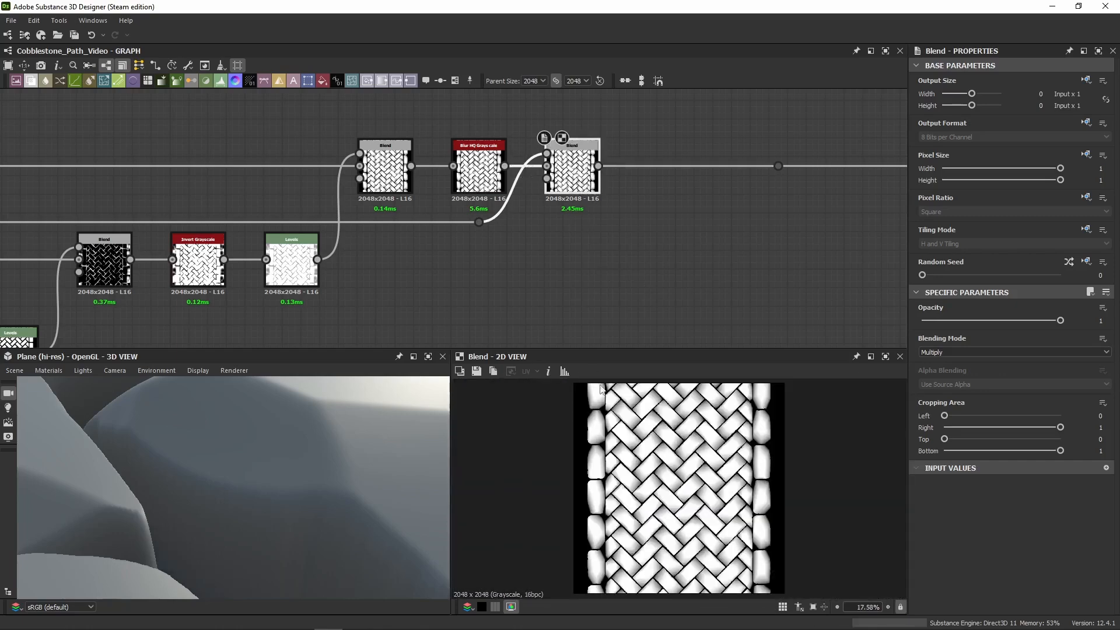
click(497, 175)
scroll(506, 204, up, 3)
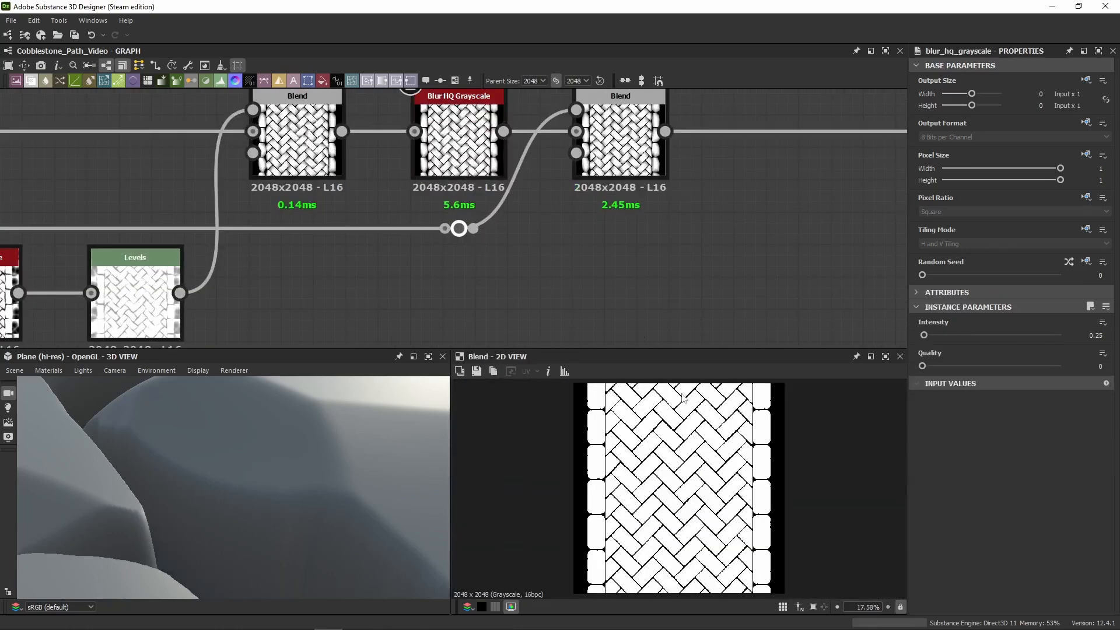
scroll(626, 440, up, 9)
scroll(625, 440, up, 13)
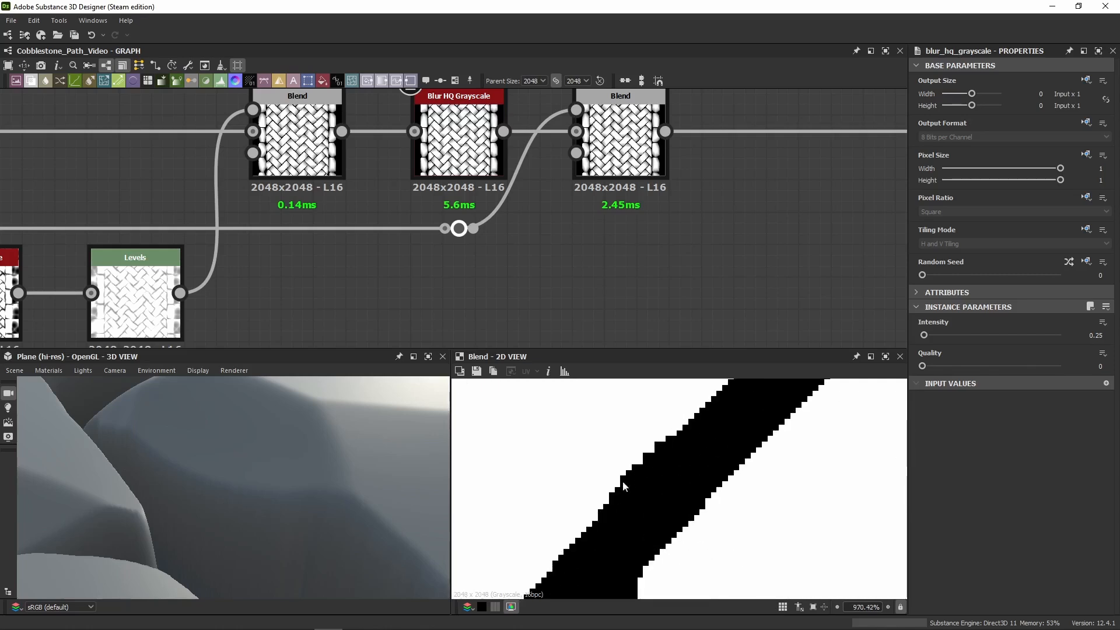
click(615, 207)
scroll(635, 417, down, 10)
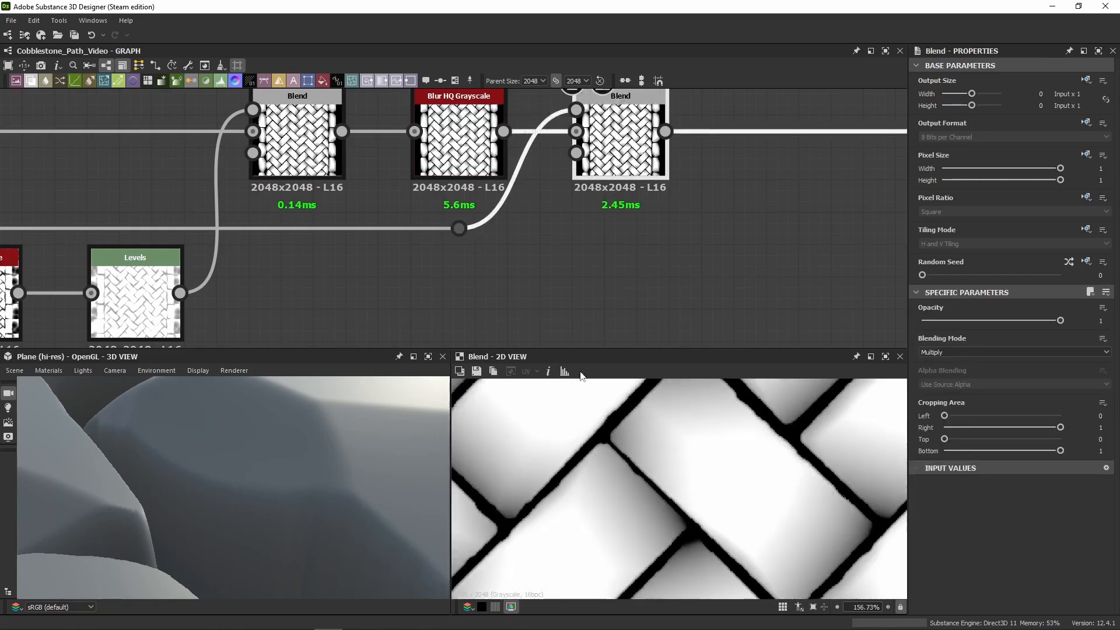
Step: Compare a stone gap at pixel level between the blurred height, the sharp mask and the Multiply Blend result
click(465, 156)
scroll(573, 439, up, 13)
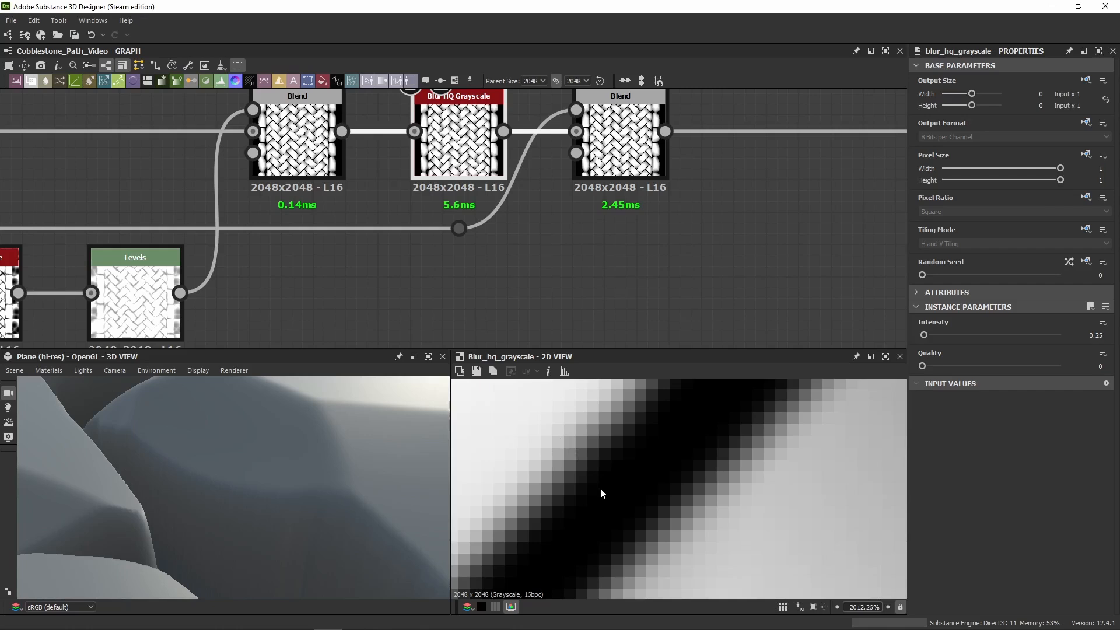
double_click(459, 228)
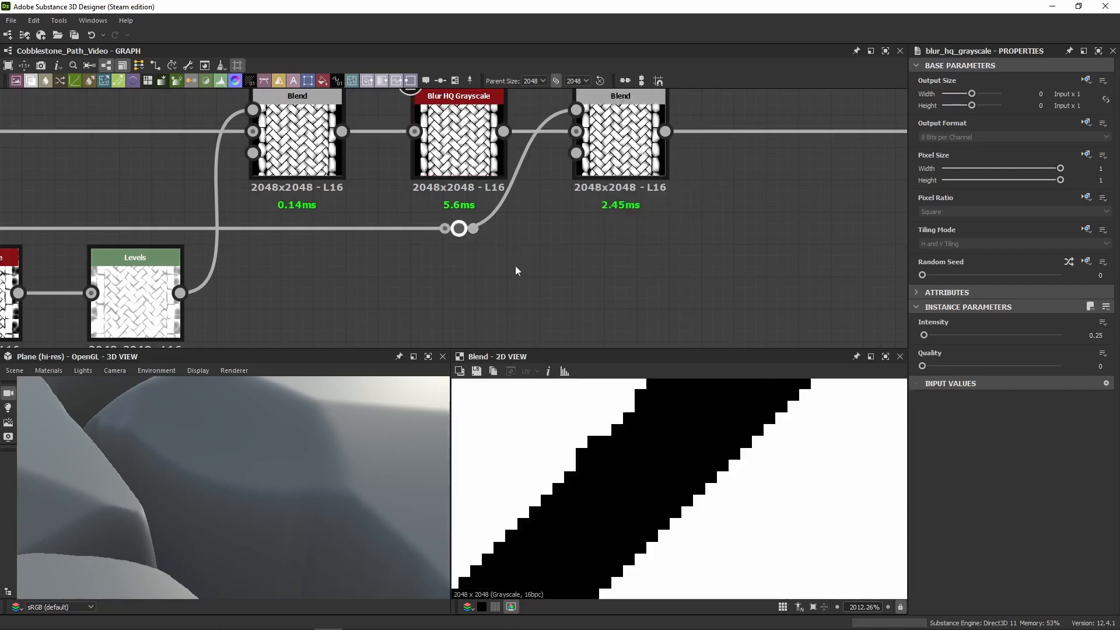
double_click(625, 157)
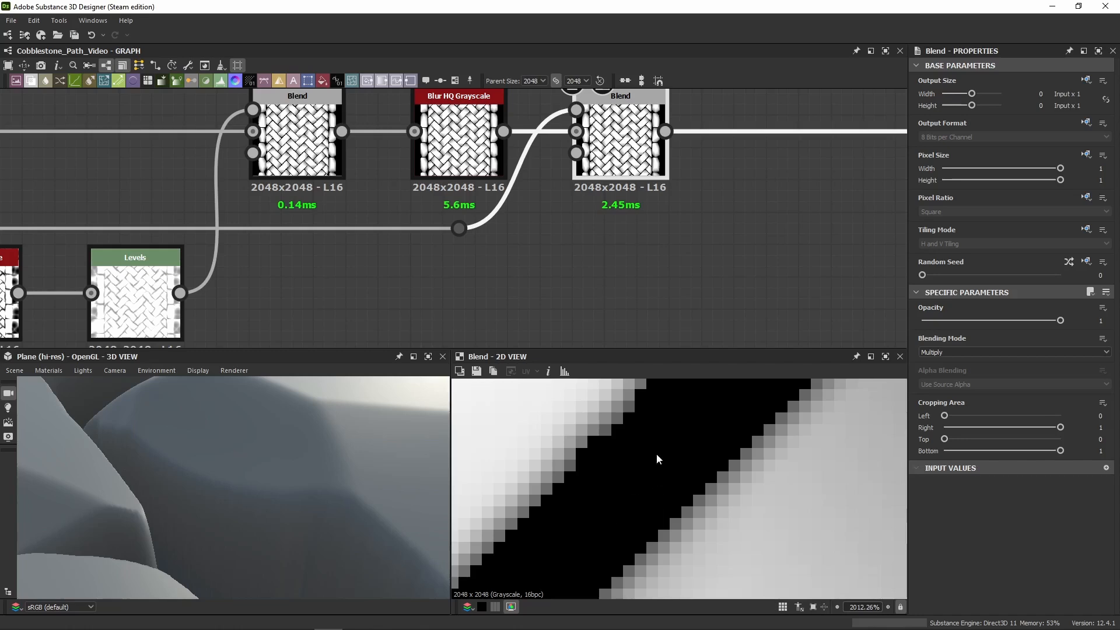
double_click(459, 143)
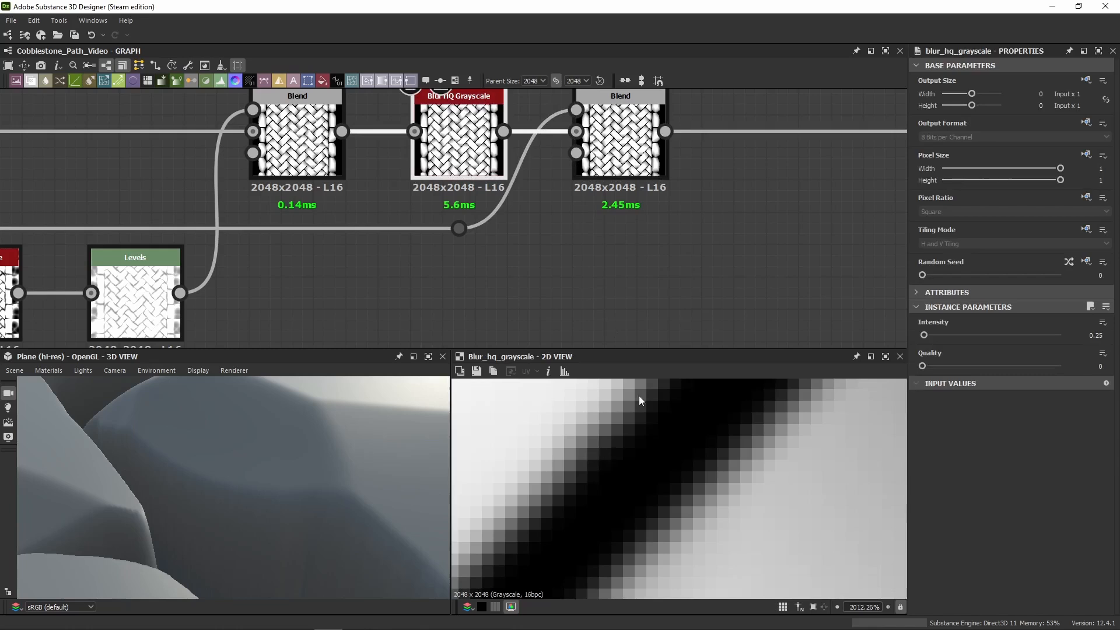
double_click(640, 153)
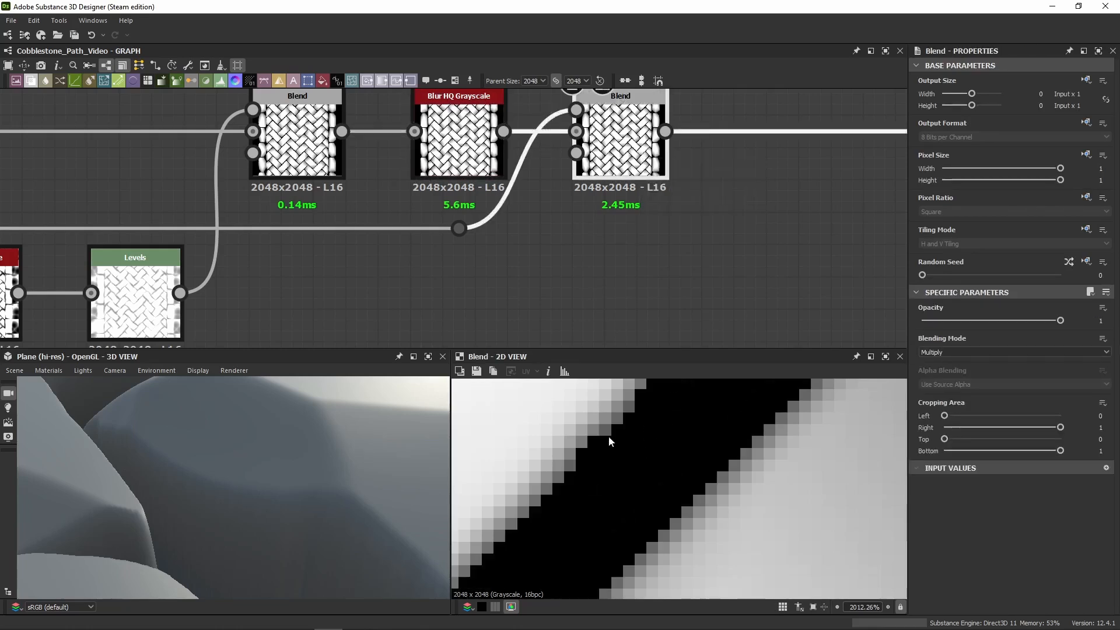
scroll(576, 460, down, 8)
scroll(577, 460, up, 7)
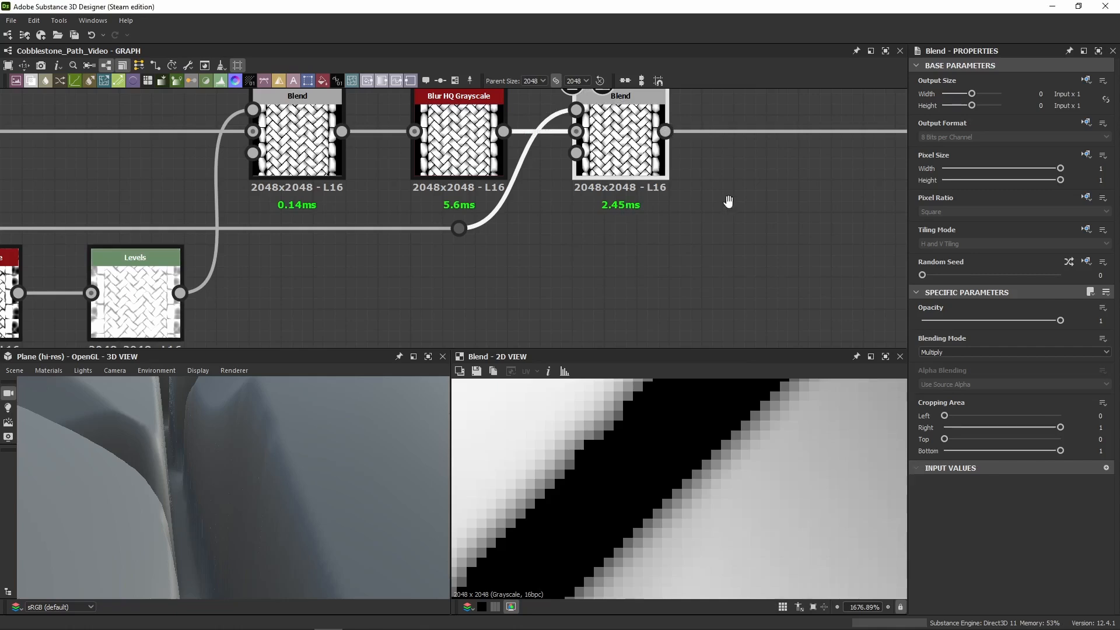
Step: Move the dot after the Multiply Blend further along the main link to make room in the graph
middle_drag(727, 200, 284, 257)
click(229, 92)
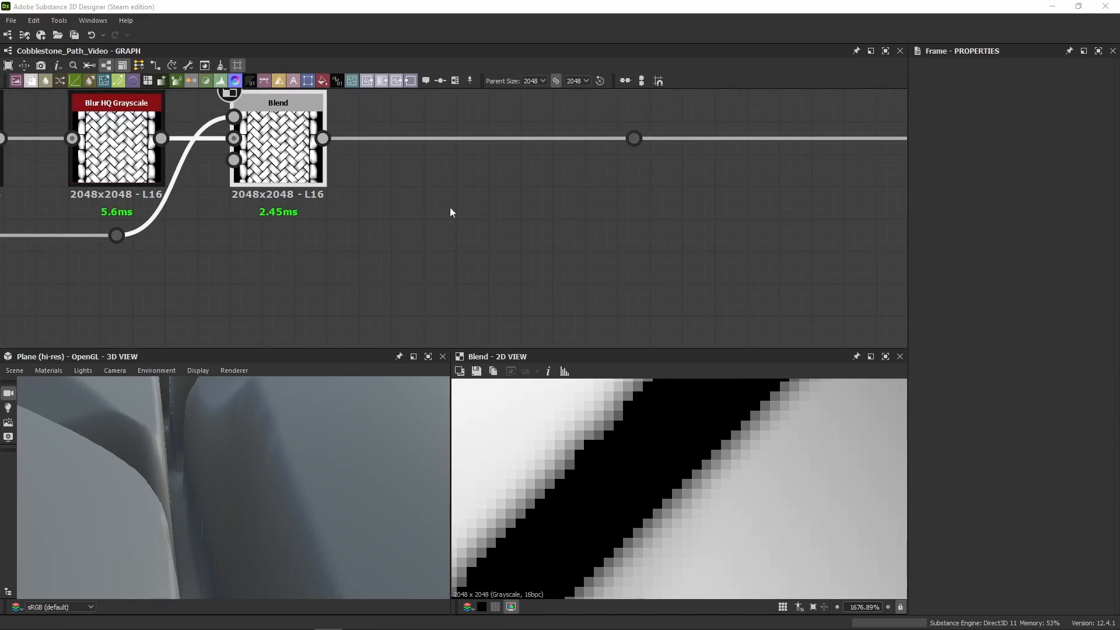
scroll(659, 159, down, 4)
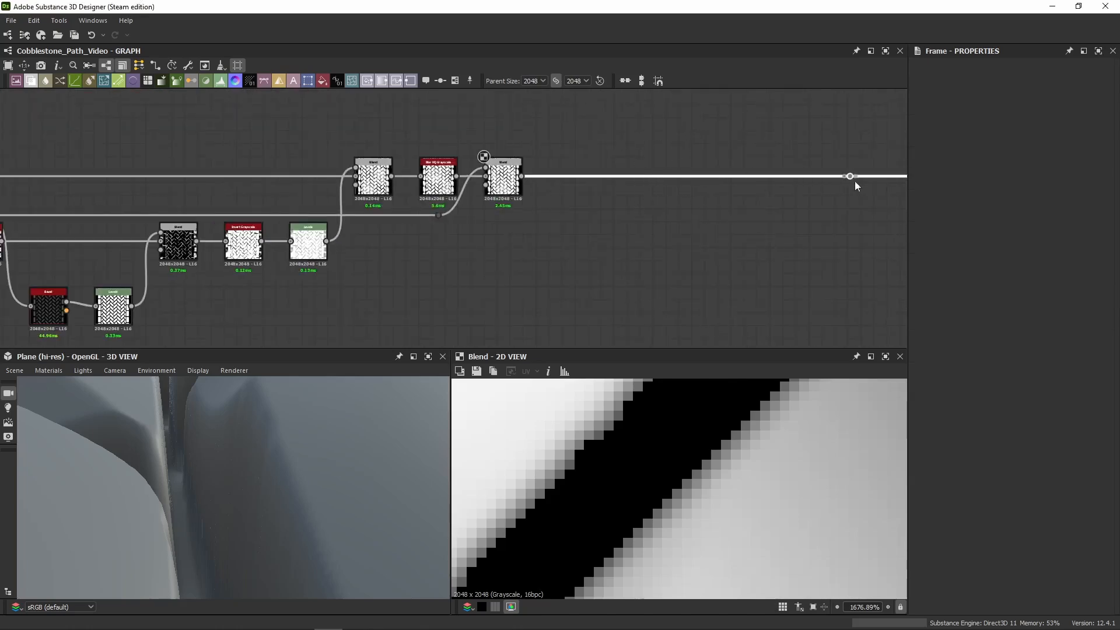
Step: Paste the copied Crystal 2, Blur HQ, Vector Warp, Slope Blur and Blend chain below the main link, after the Multiply Blend
key(ctrl+v)
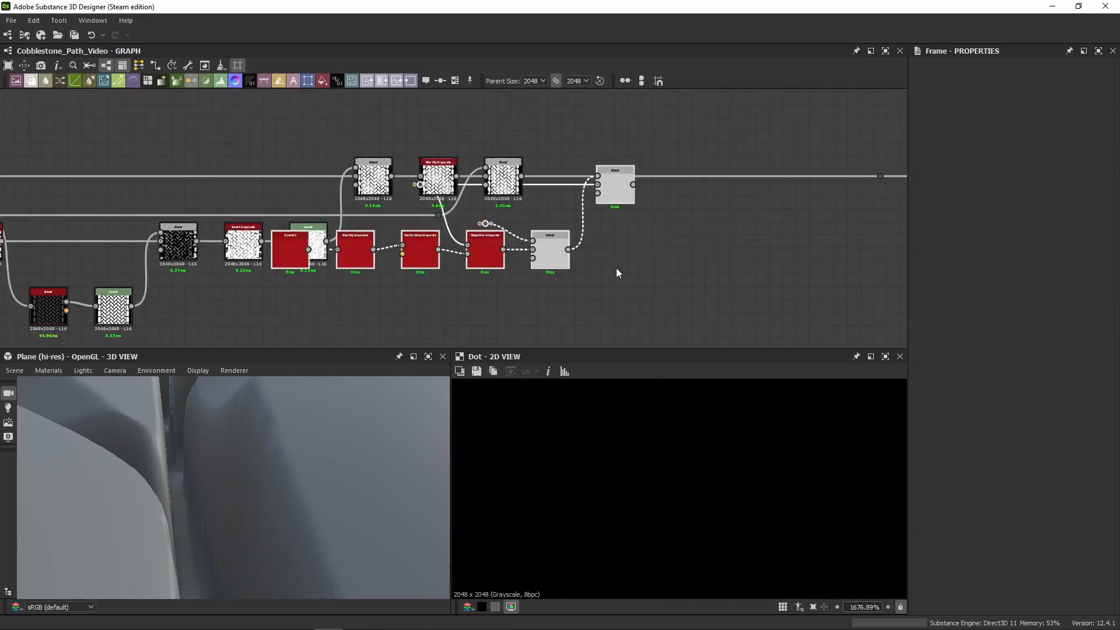
drag(617, 270, 810, 304)
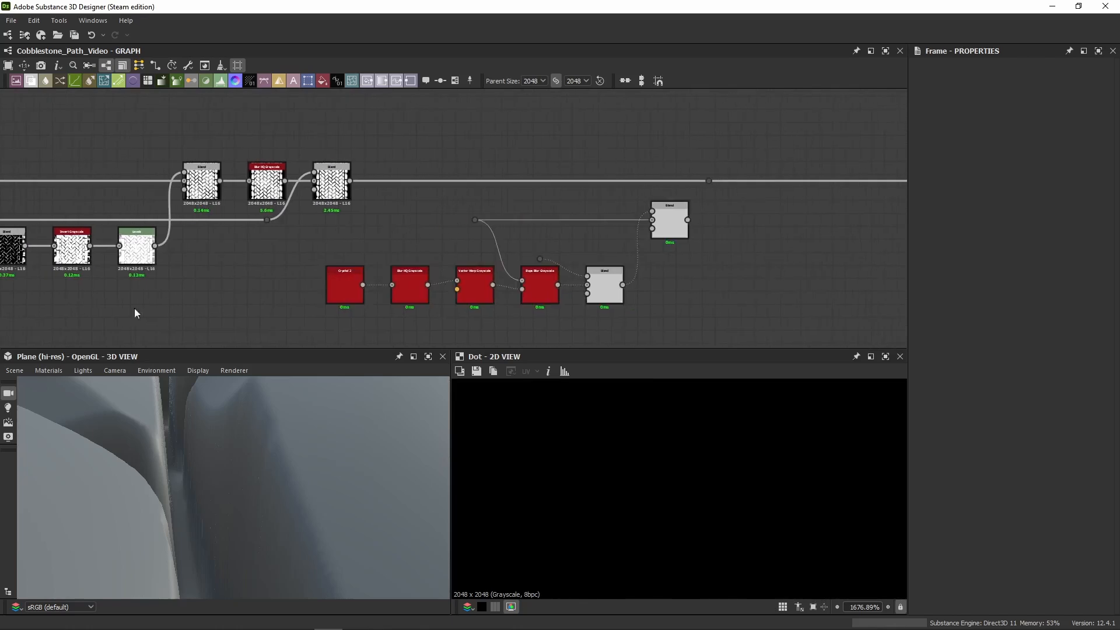
key(ctrl+z)
key(ctrl+z)
key(ctrl+z)
key(ctrl+v)
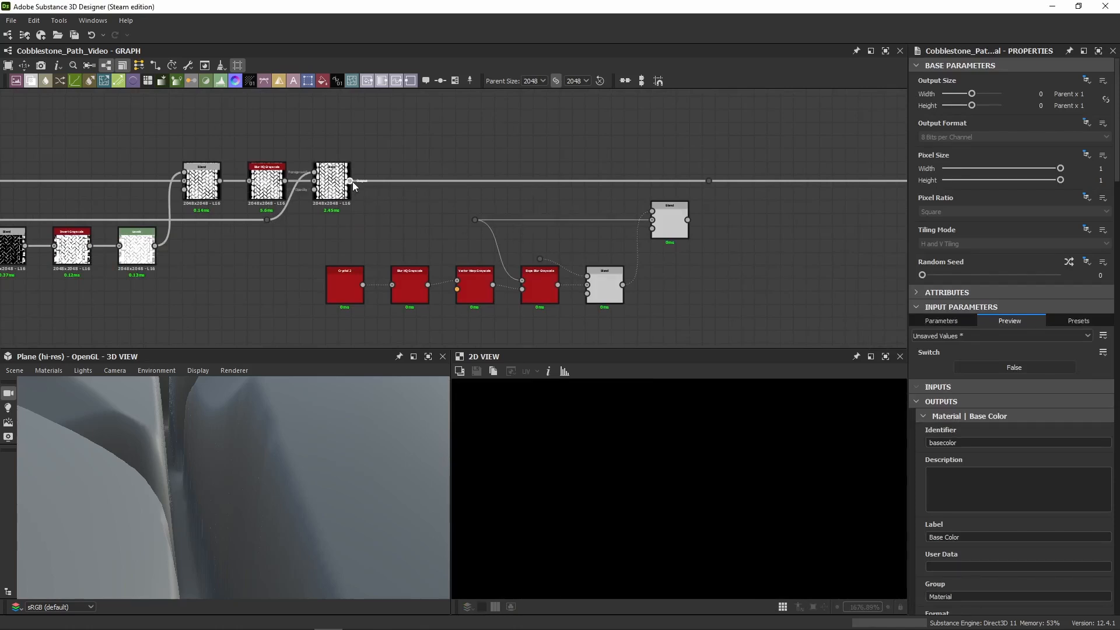
Step: Feed the Multiply Blend and the sharp stone mask into the pasted chain, route its final Blend into the main link's dot, and shift that dot further along
drag(349, 181, 473, 219)
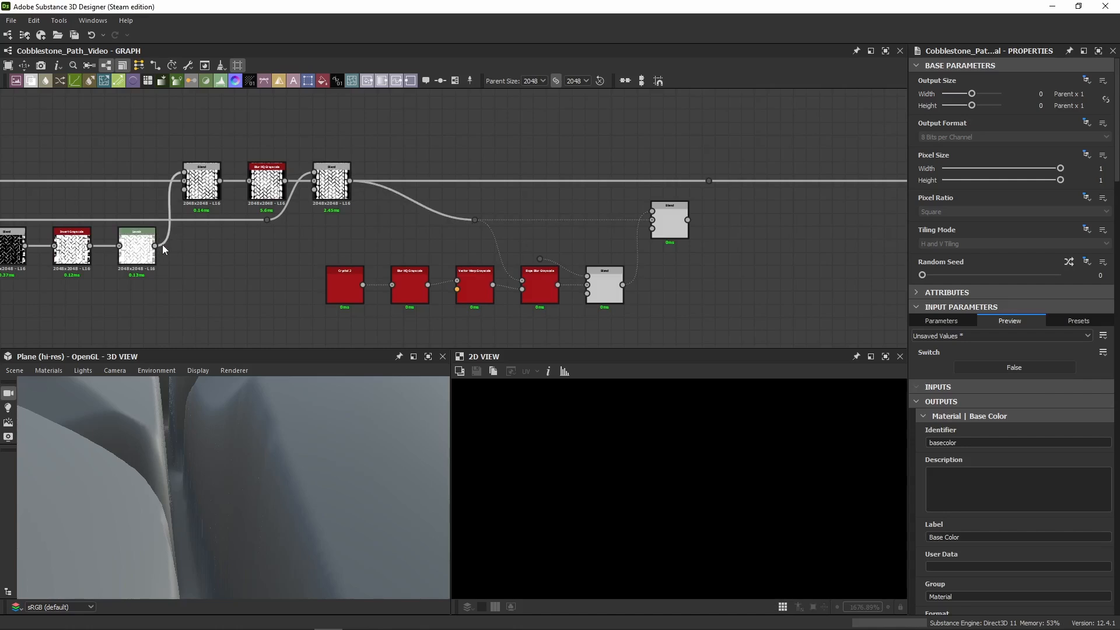
drag(442, 237, 538, 258)
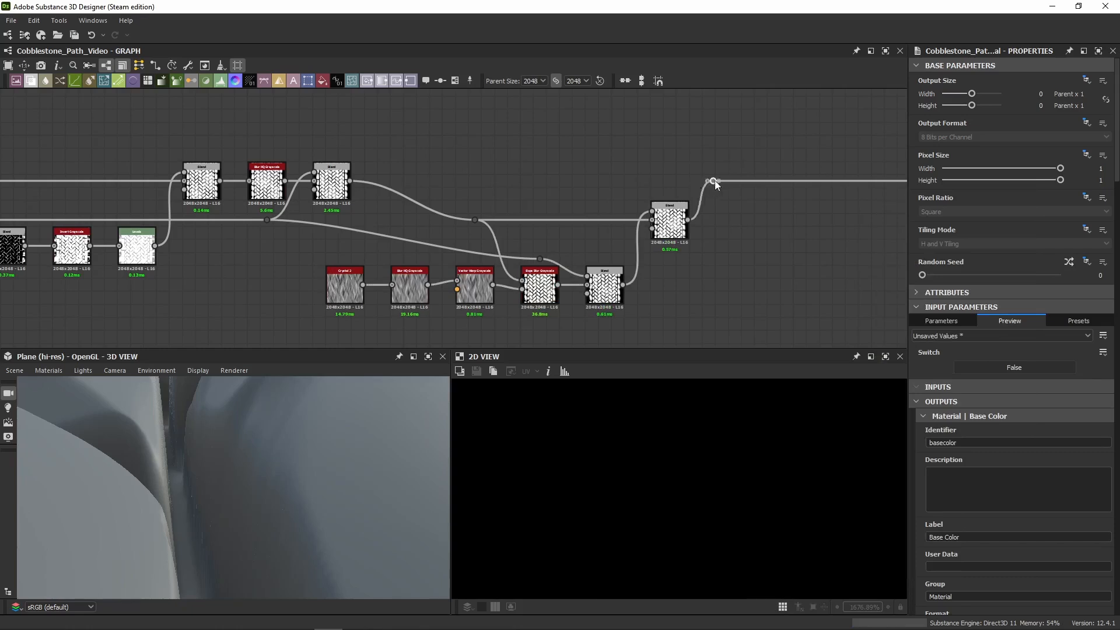
drag(715, 181, 890, 182)
Step: Align the pasted chain with the main link and line up its input dots with the existing height and mask links
drag(777, 156, 389, 250)
drag(578, 154, 521, 185)
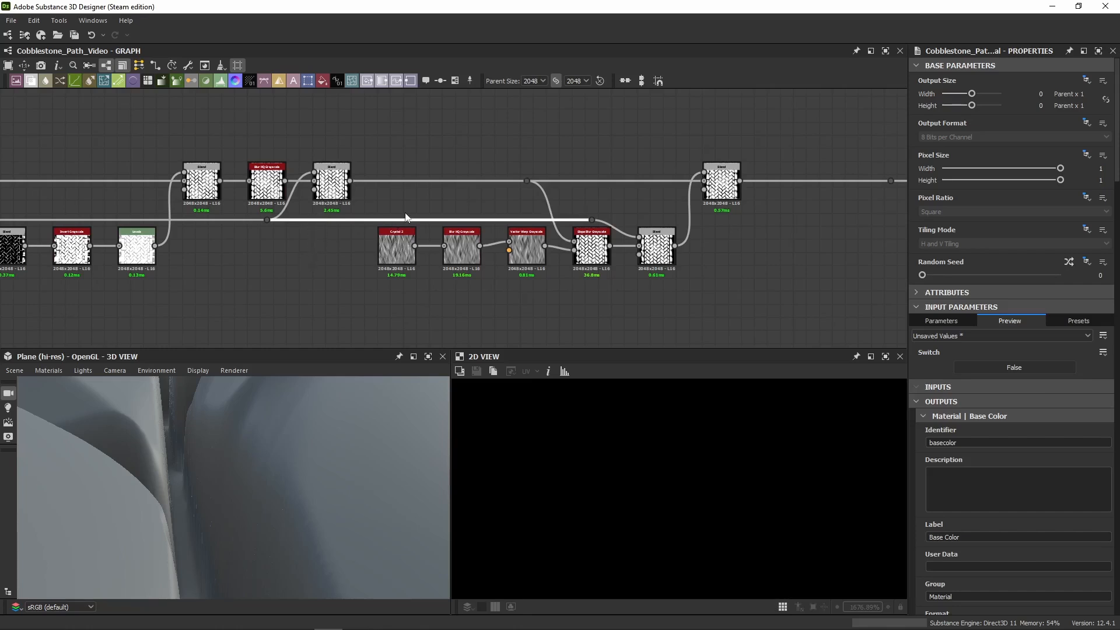
drag(335, 246, 268, 219)
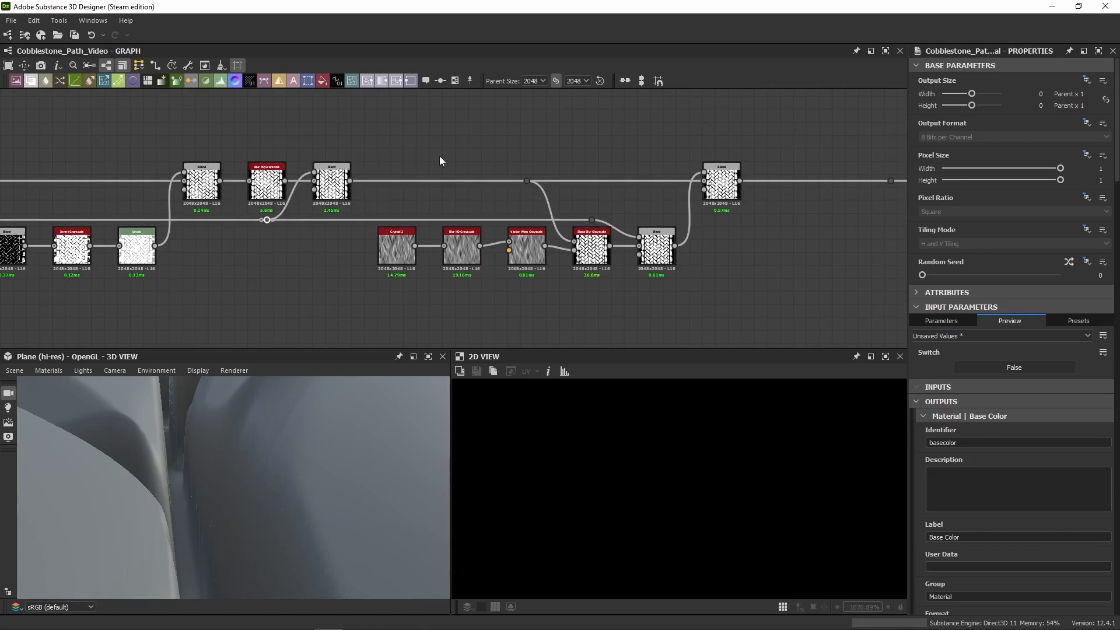
Step: Preview the pasted Multiply Blend and the final Copy Blend, and frame the stones in the 3D view
middle_drag(571, 197, 513, 203)
scroll(439, 207, up, 2)
scroll(410, 203, up, 1)
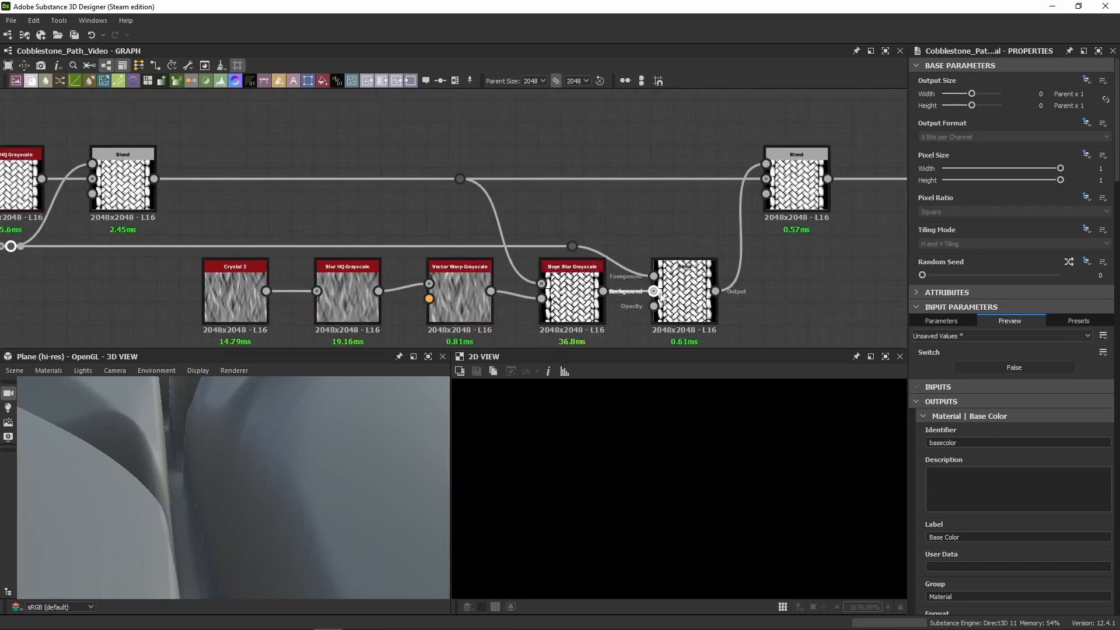
double_click(684, 292)
double_click(794, 181)
scroll(202, 433, down, 5)
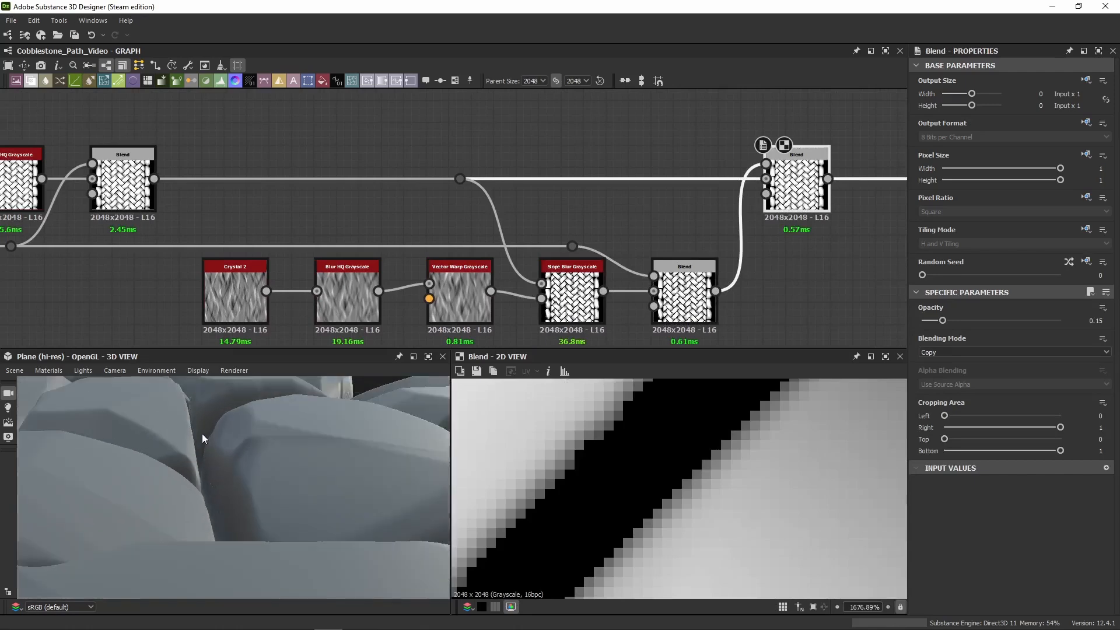
drag(198, 442, 327, 460)
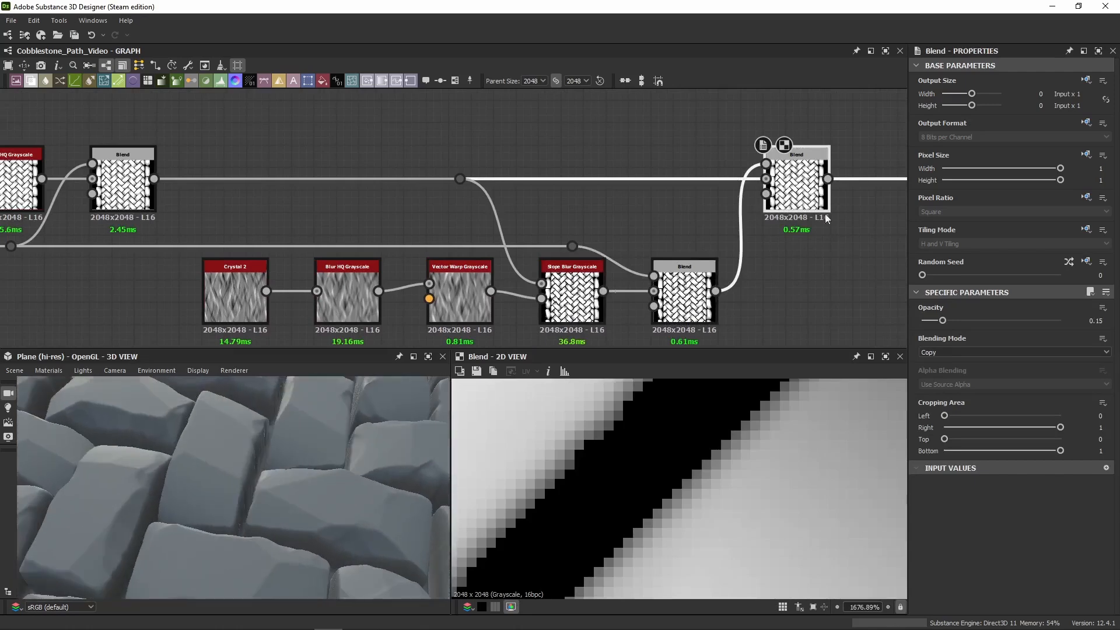
Step: Toggle the final Blend off and on repeatedly to compare the stones' edge detail in the 3D view
key(shift+d)
key(shift+d)
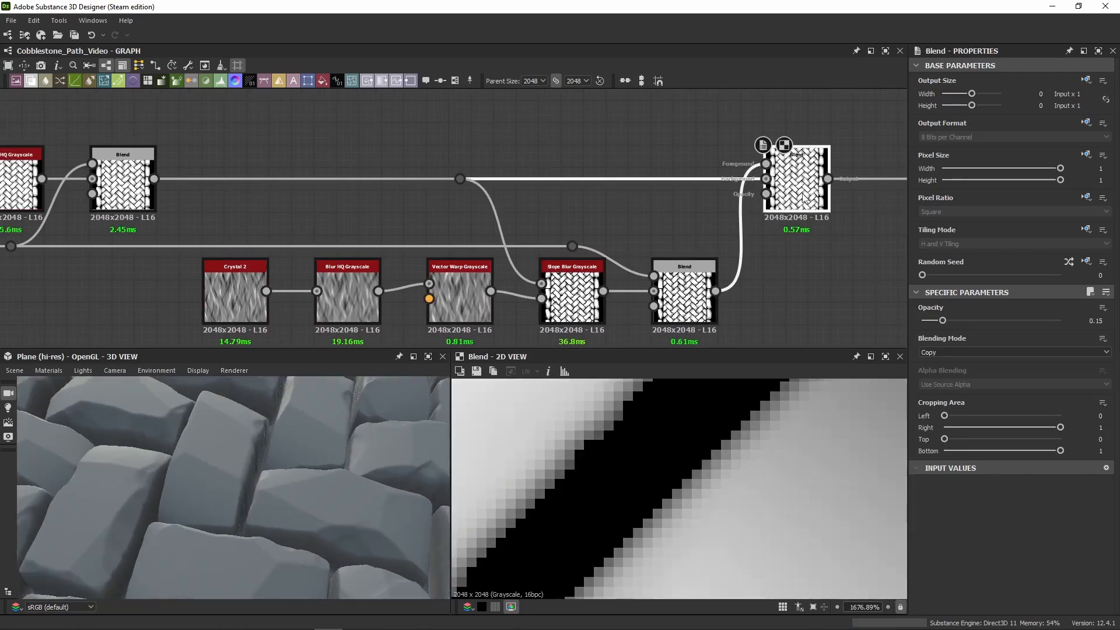
key(shift+d)
key(shift+d)
key(shift+d)
key(shift+d)
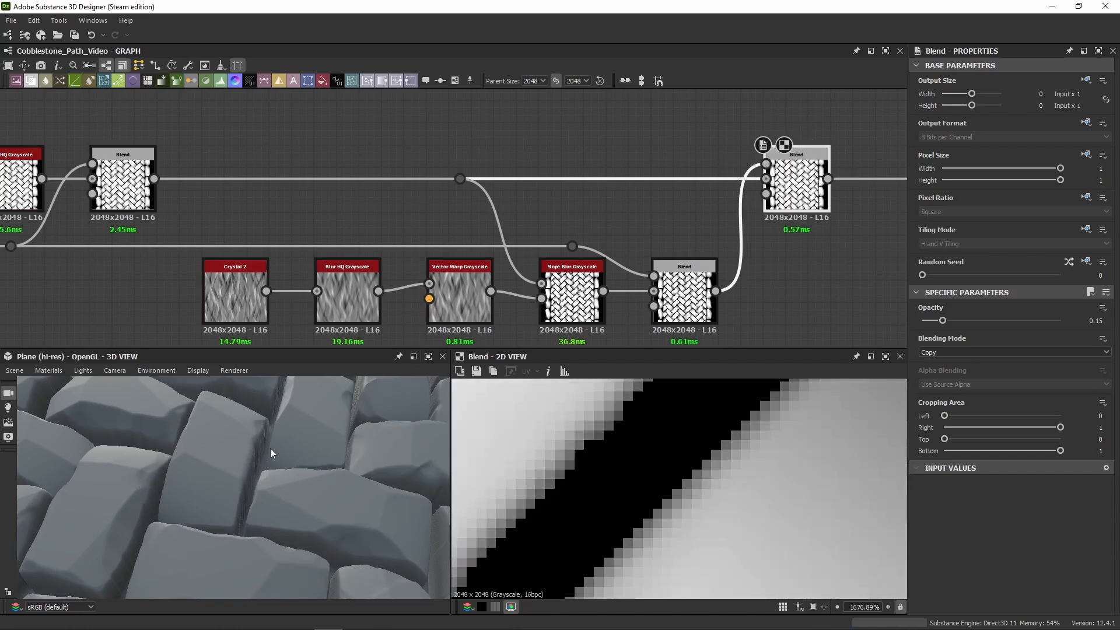
drag(271, 448, 239, 461)
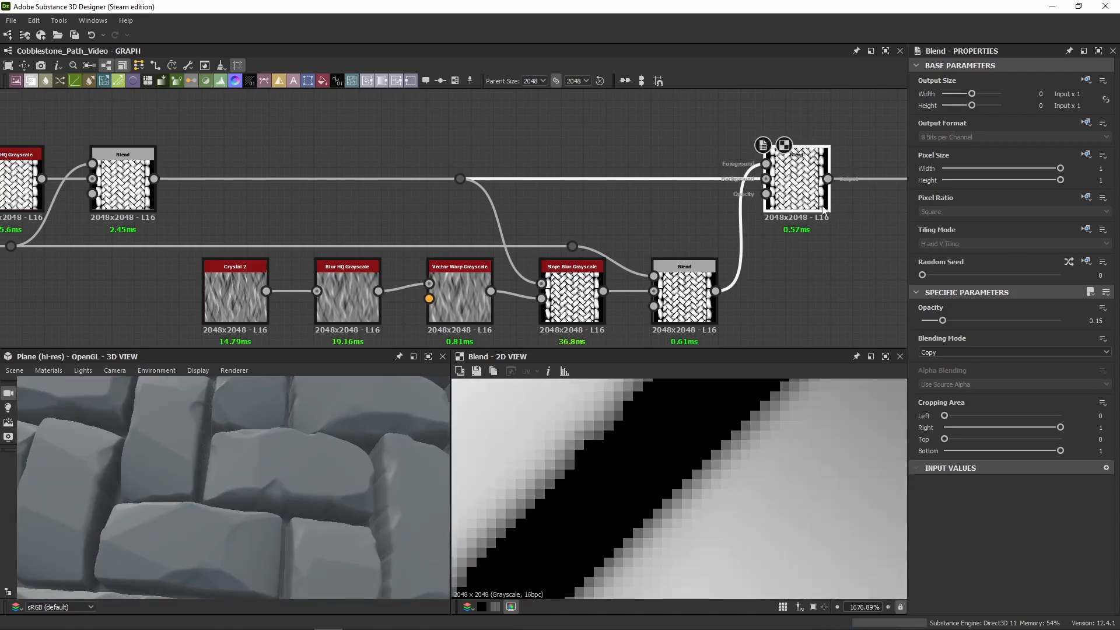
key(shift+d)
key(shift+d)
key(shift+d)
key(shift+d)
Step: Review the Crystal 2, Blur HQ Grayscale and Vector Warp Grayscale results and their parameters along the pasted chain
middle_drag(261, 280, 352, 234)
double_click(390, 239)
scroll(643, 441, down, 5)
scroll(641, 437, down, 5)
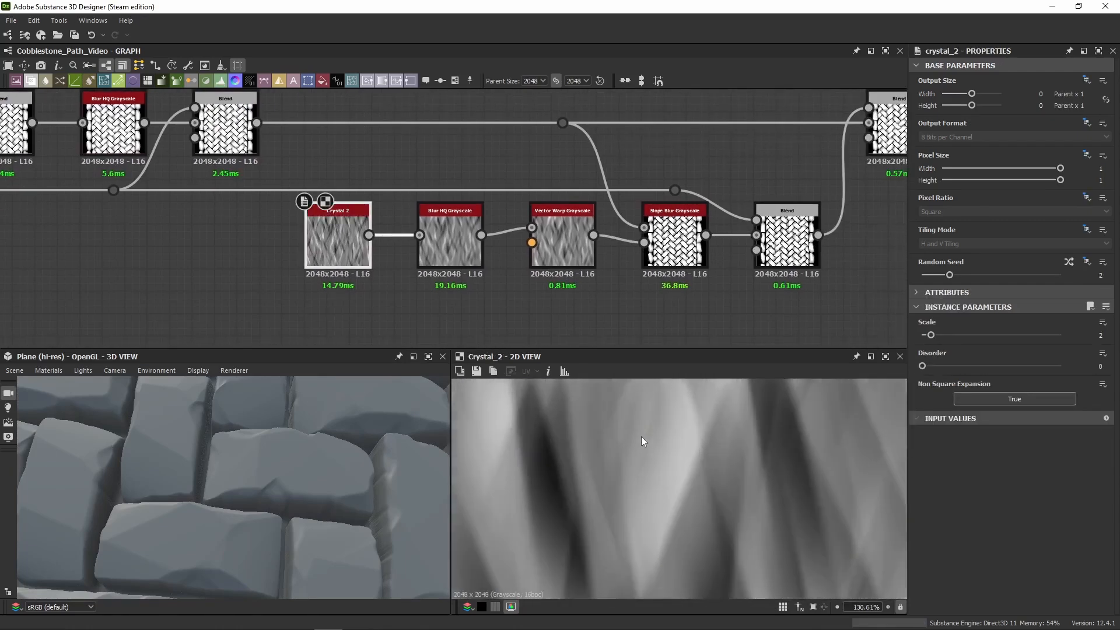
scroll(547, 508, down, 10)
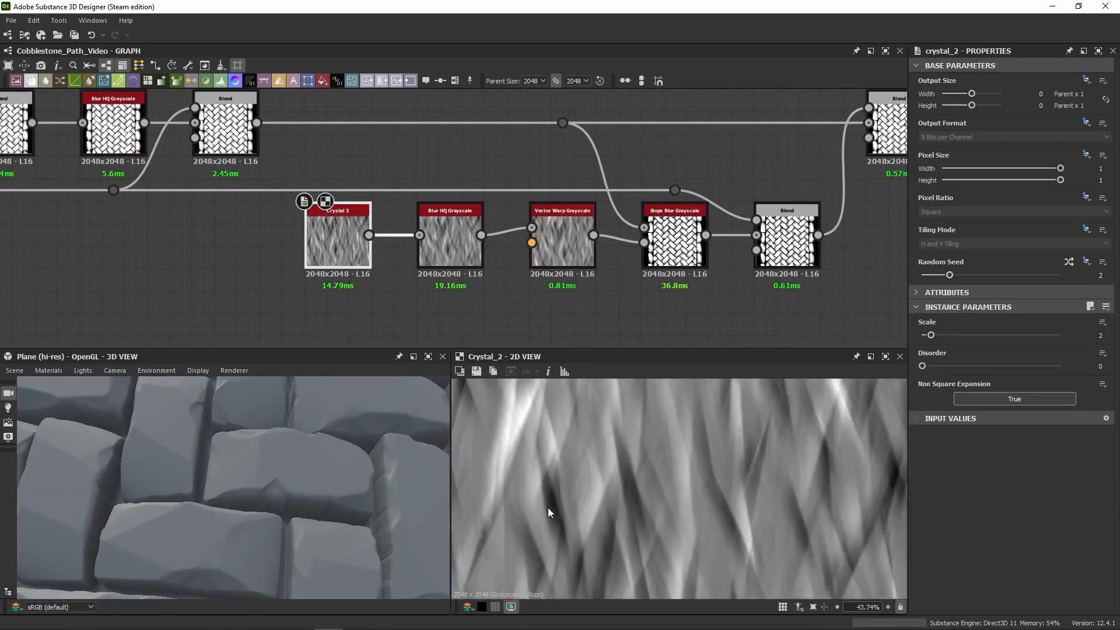
double_click(449, 239)
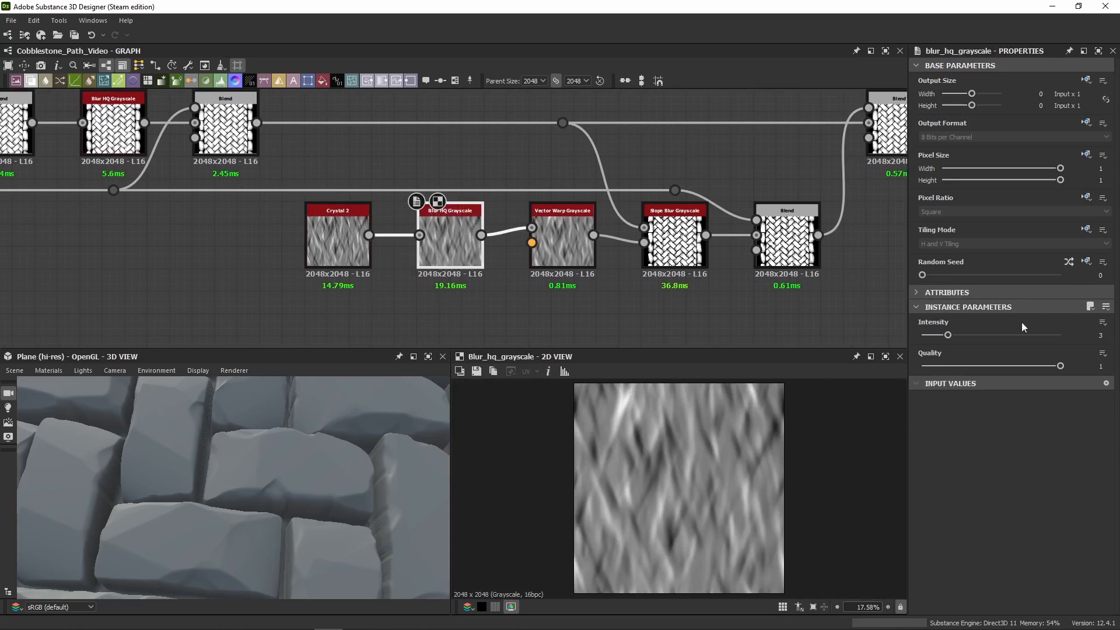
double_click(570, 251)
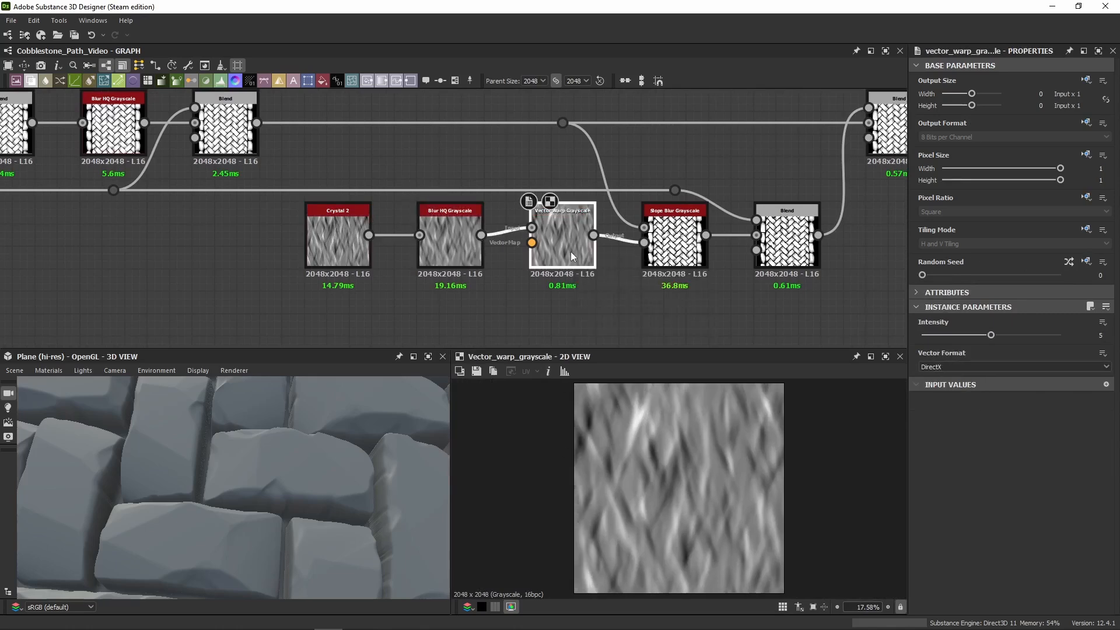
Step: Connect the random per-stone color map from the long color link to the Vector Warp's Vector Map input
scroll(571, 251, down, 5)
middle_drag(562, 286, 570, 257)
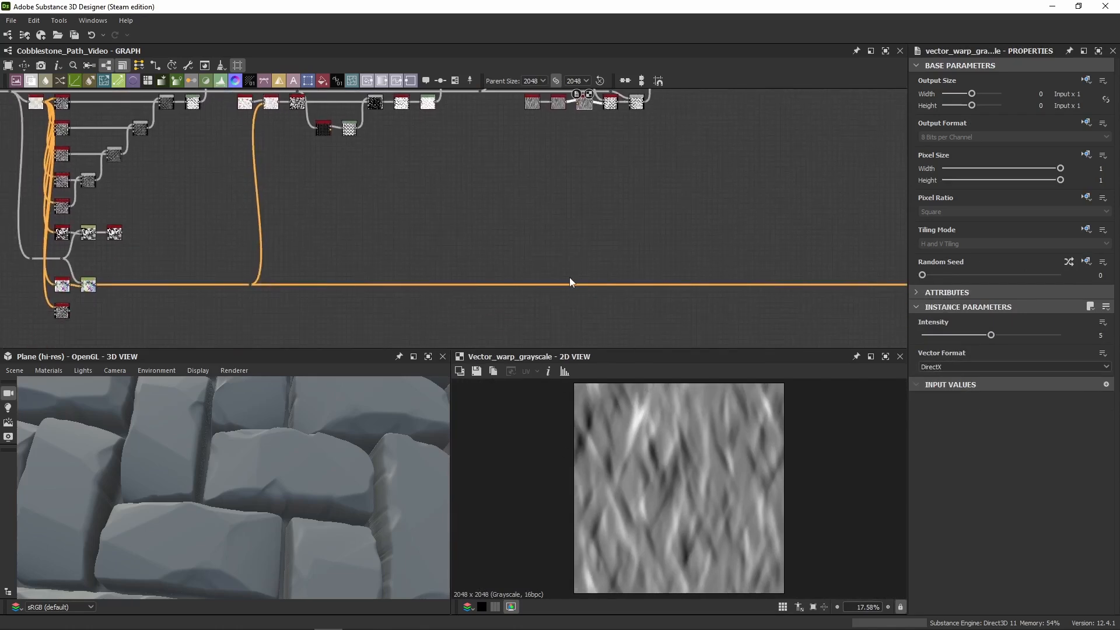
double_click(556, 284)
drag(560, 284, 575, 105)
scroll(618, 163, up, 6)
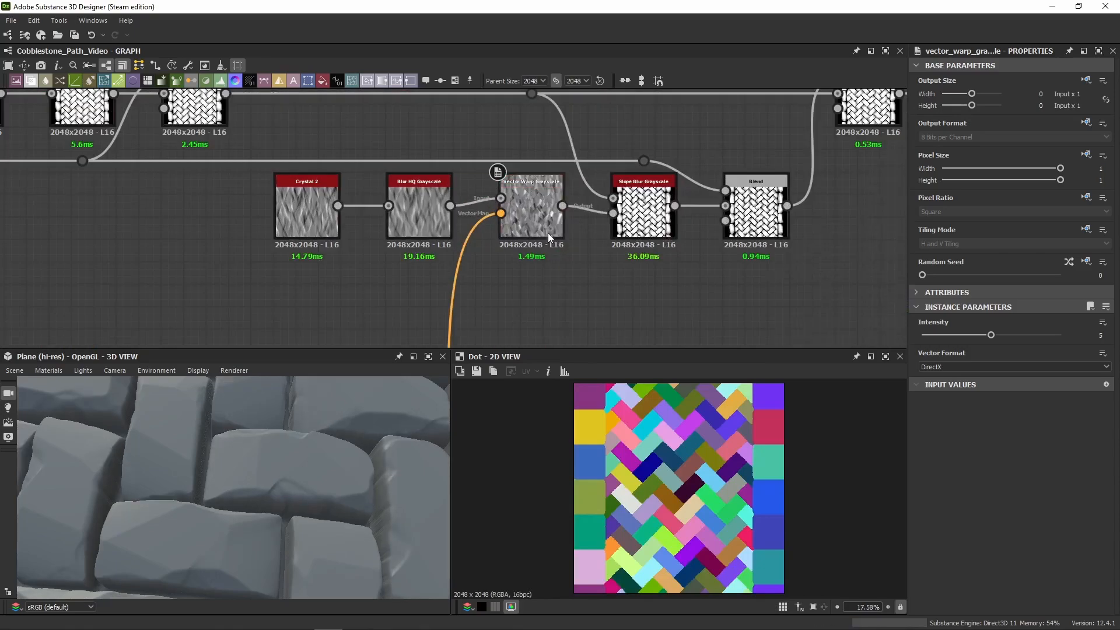
Step: Preview the warped crystal pattern and set the Vector Warp Grayscale intensity to 10
double_click(549, 236)
double_click(614, 228)
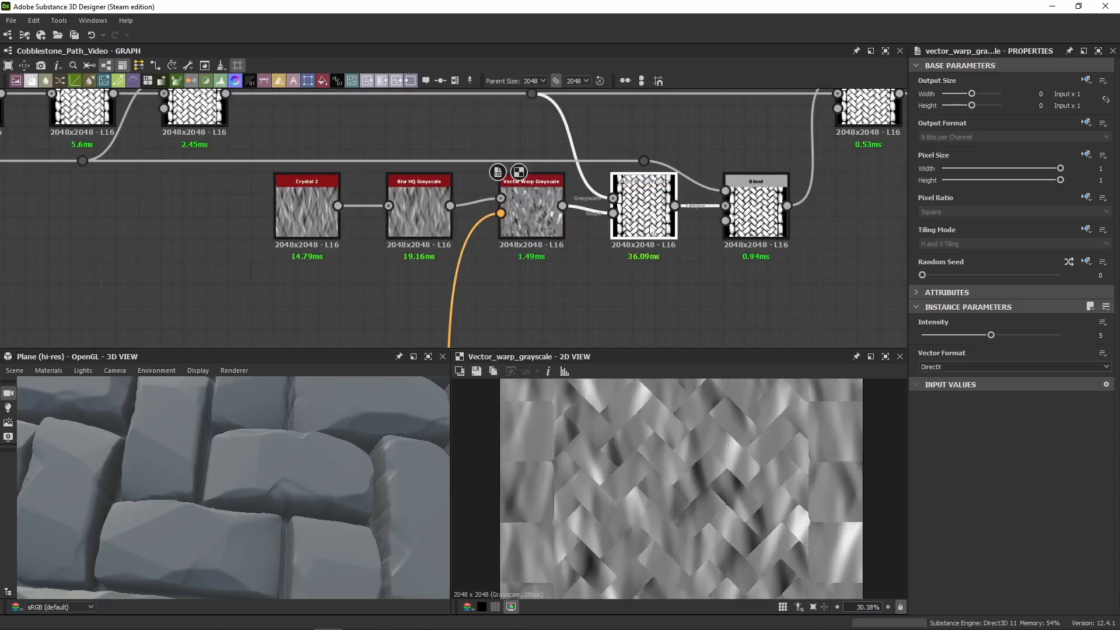
double_click(531, 216)
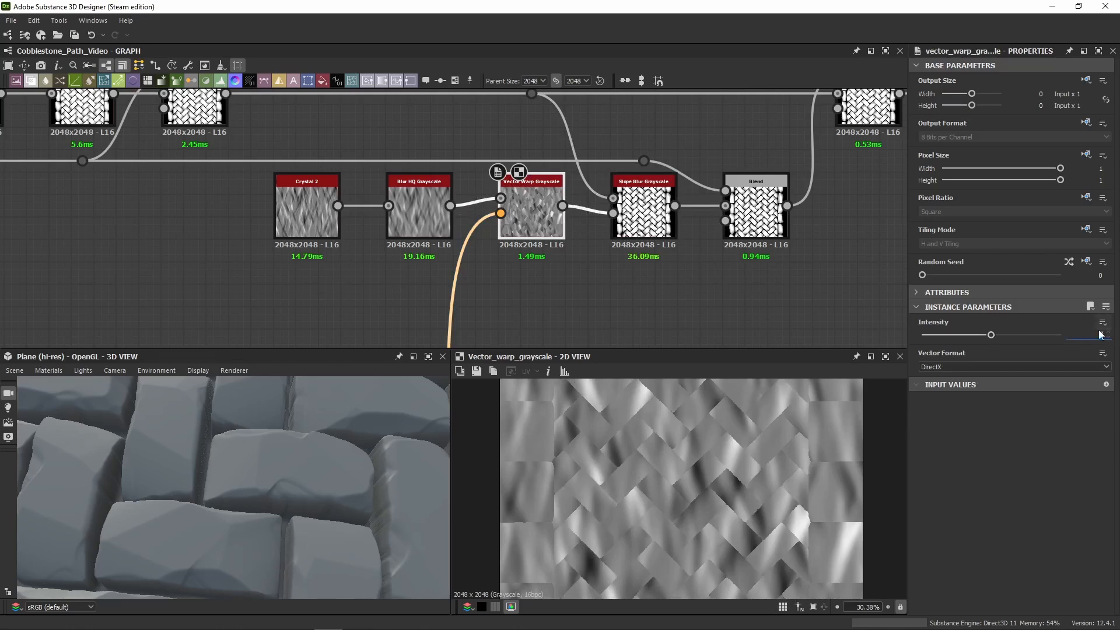
text(10)
key(Return)
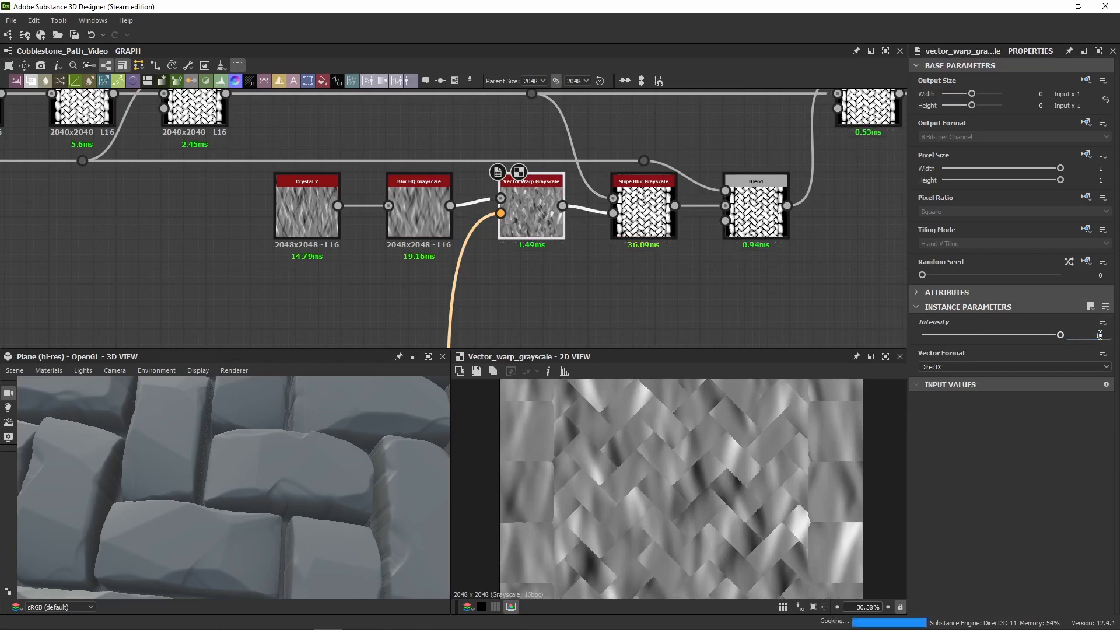
Step: Check the Slope Blur and the warped crystal pattern in the 2D view, zooming in on the stone edges
double_click(675, 237)
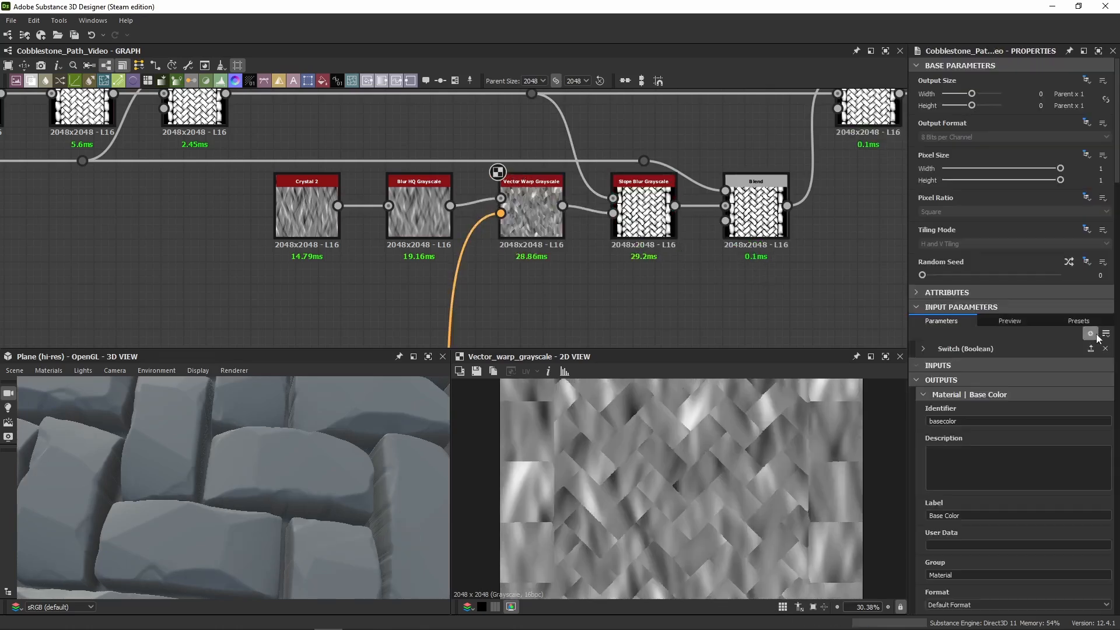
middle_drag(659, 303, 501, 275)
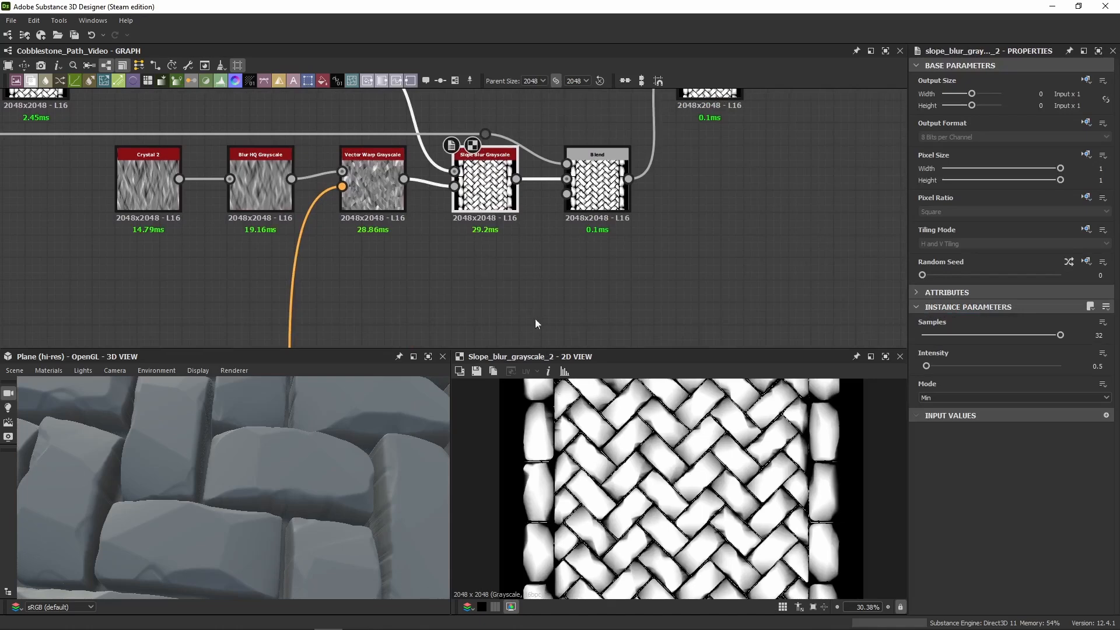
middle_drag(595, 216, 744, 295)
double_click(510, 268)
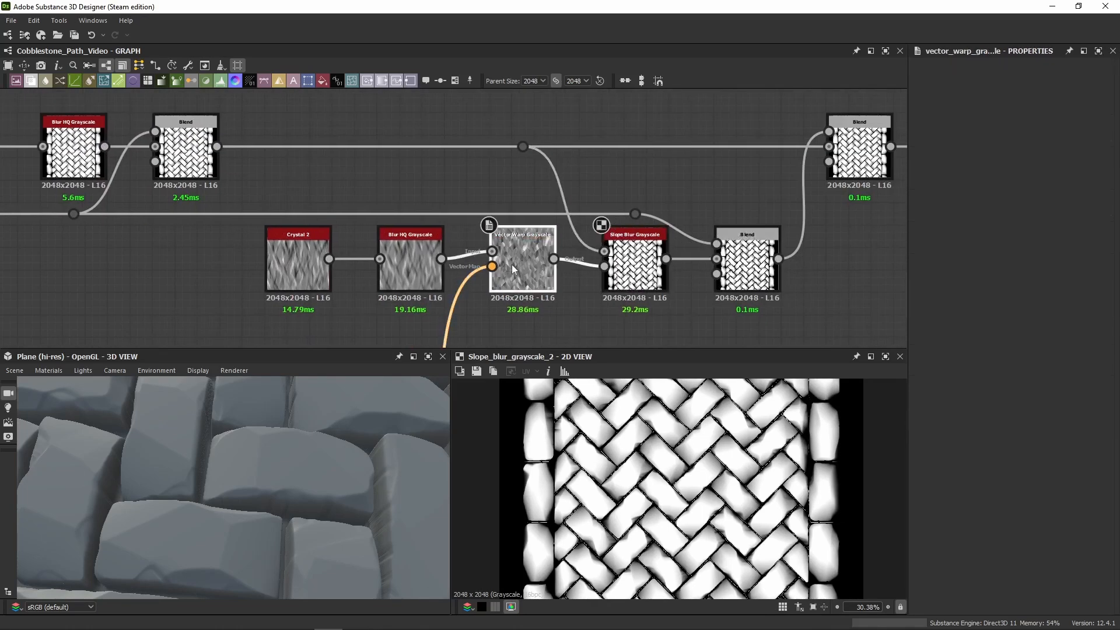
scroll(656, 438, down, 3)
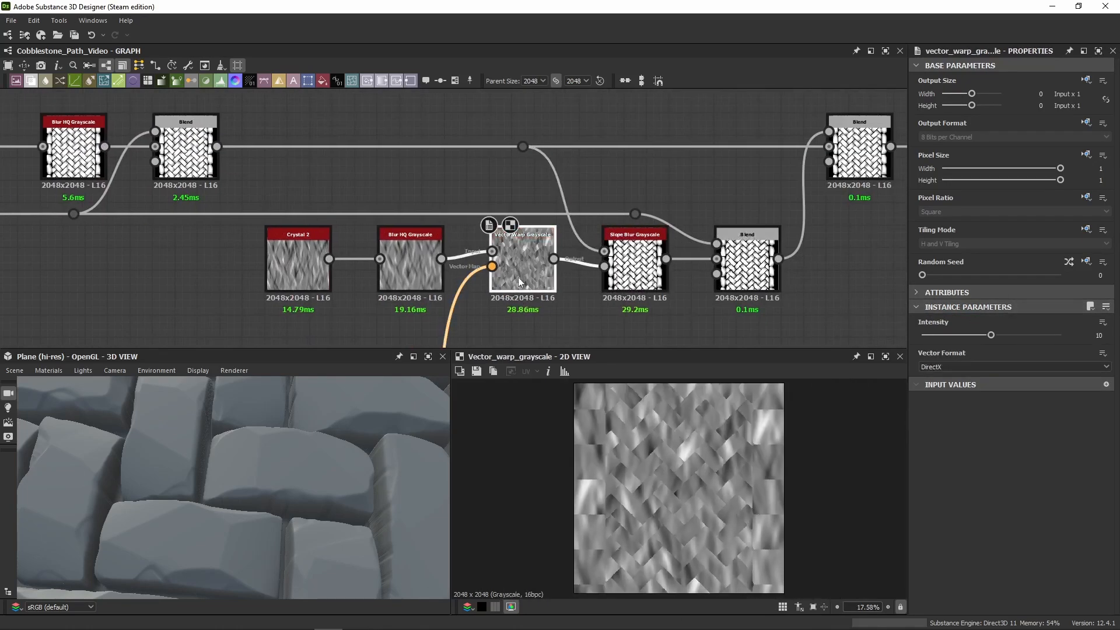
double_click(633, 262)
scroll(659, 477, up, 8)
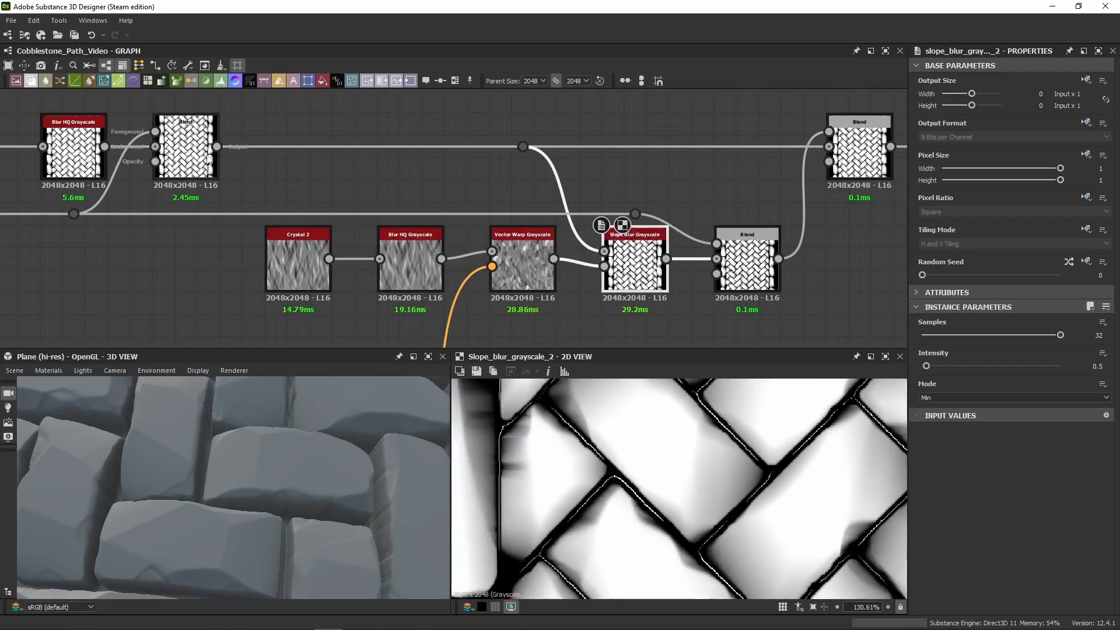
Step: Compare the stones before and after the Slope Blur by alternating between the incoming Multiply Blend and the Slope Blur
double_click(162, 156)
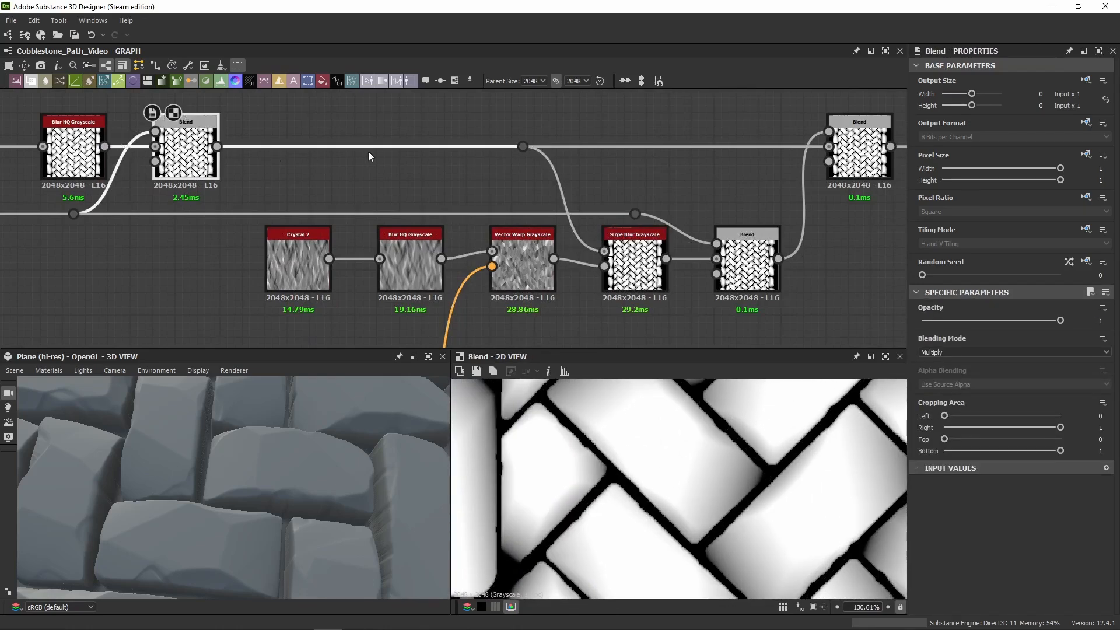
double_click(628, 261)
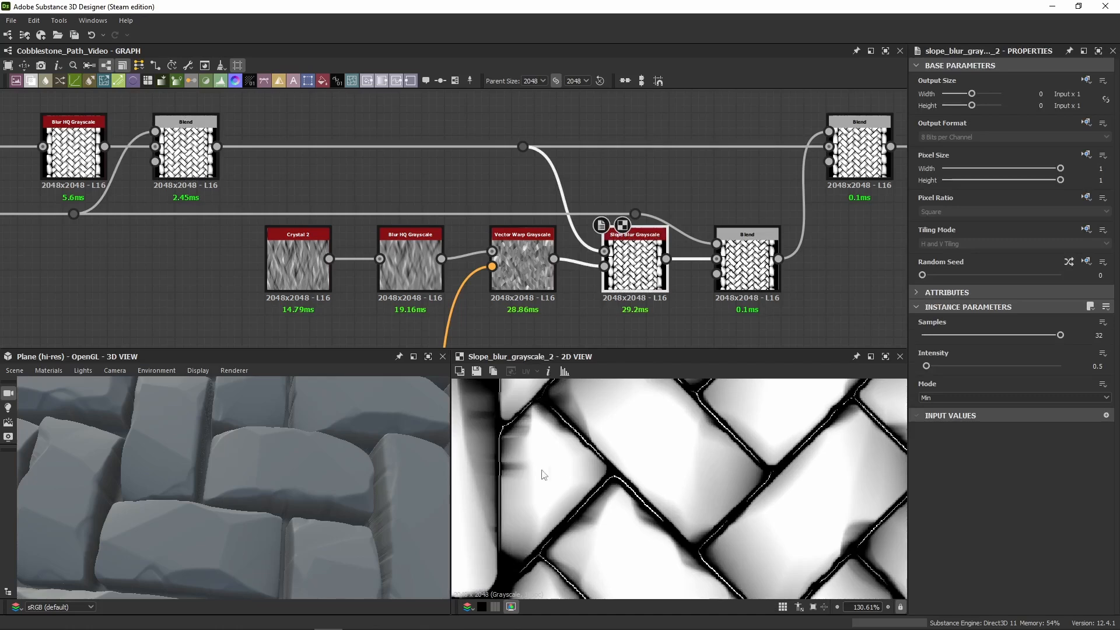
double_click(201, 157)
double_click(636, 269)
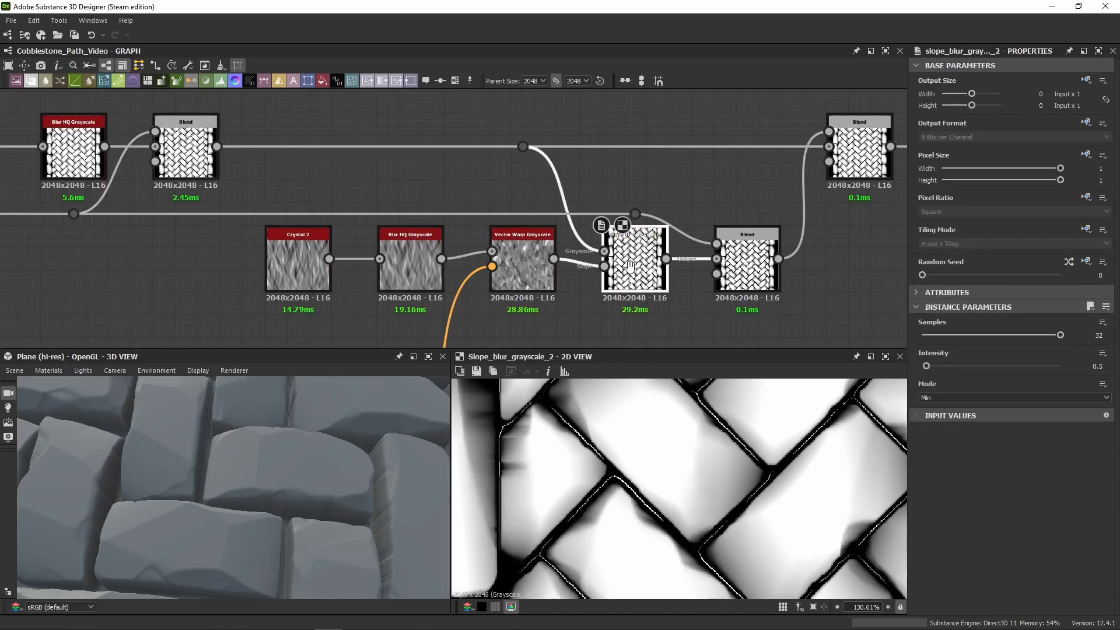
Step: Compare the Slope Blur, the sharp stone mask and the Multiply Blend after it, looking closely at the gaps between stones
middle_drag(636, 270, 405, 260)
double_click(526, 262)
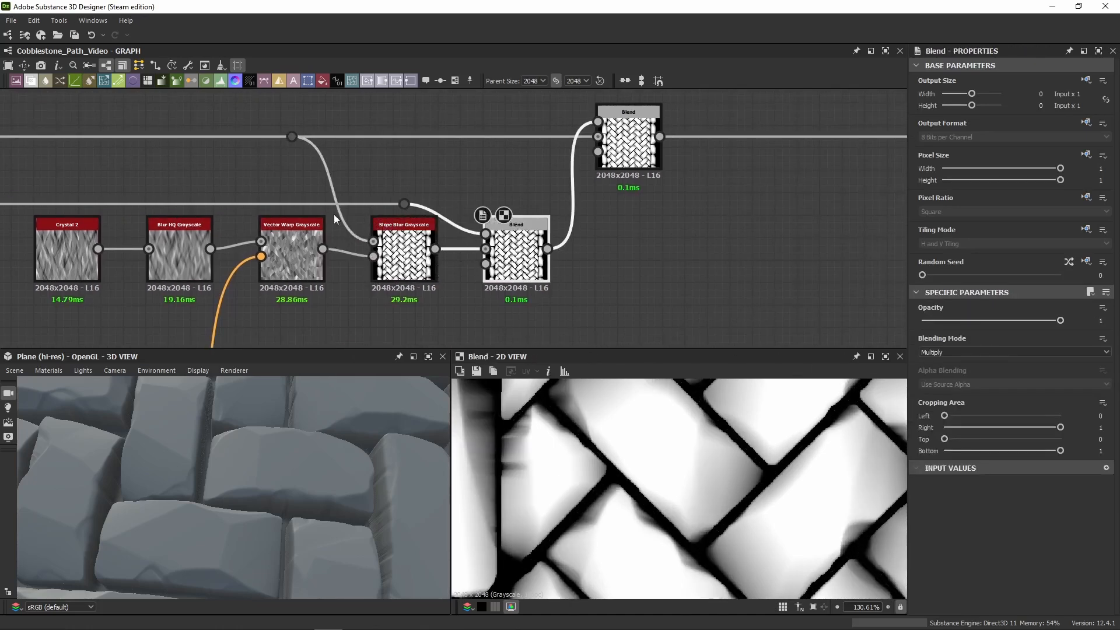
double_click(401, 204)
double_click(513, 245)
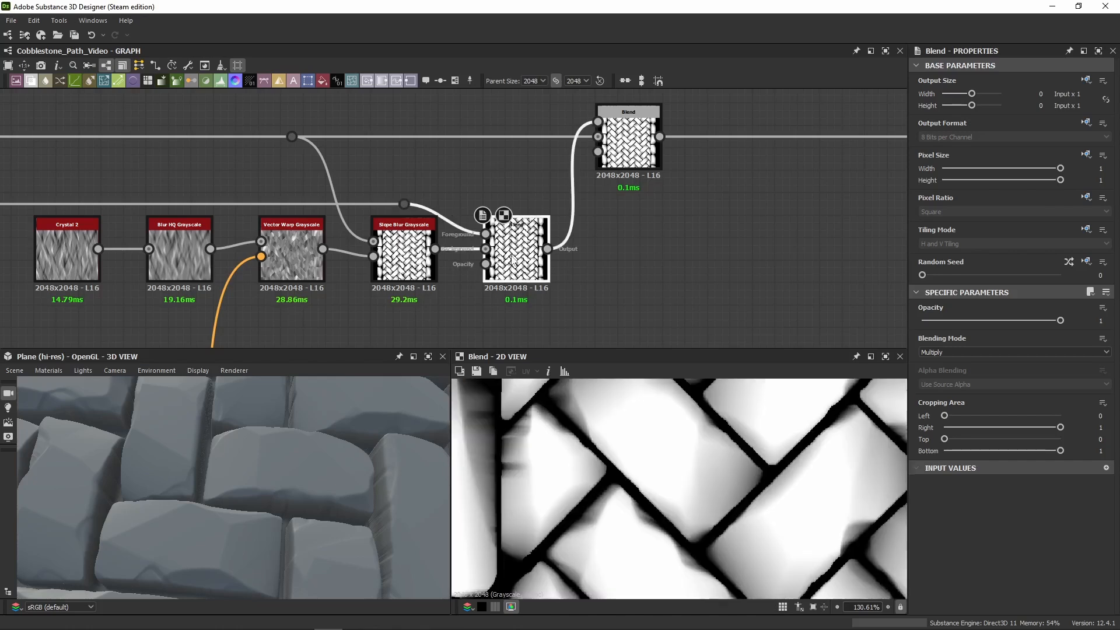
double_click(404, 257)
scroll(547, 434, up, 4)
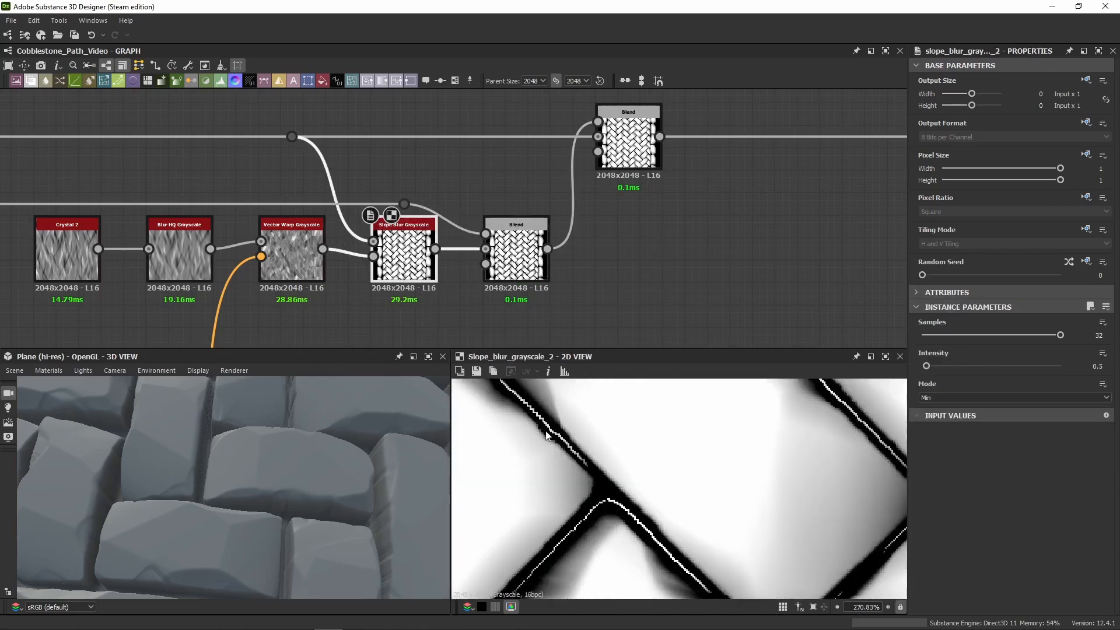
double_click(516, 257)
scroll(563, 428, down, 6)
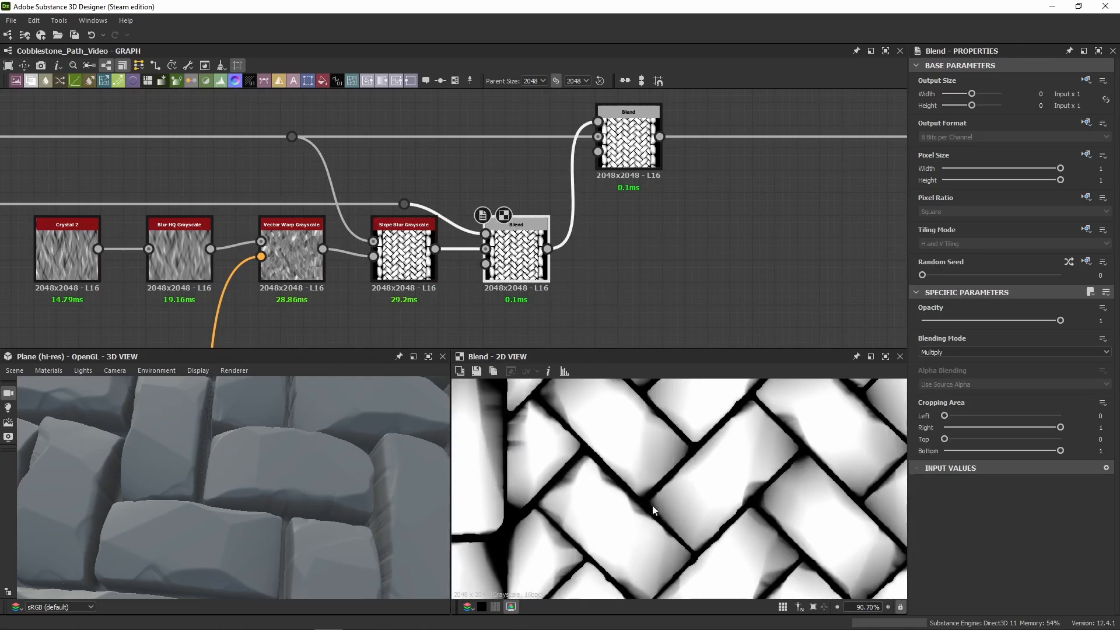
double_click(408, 205)
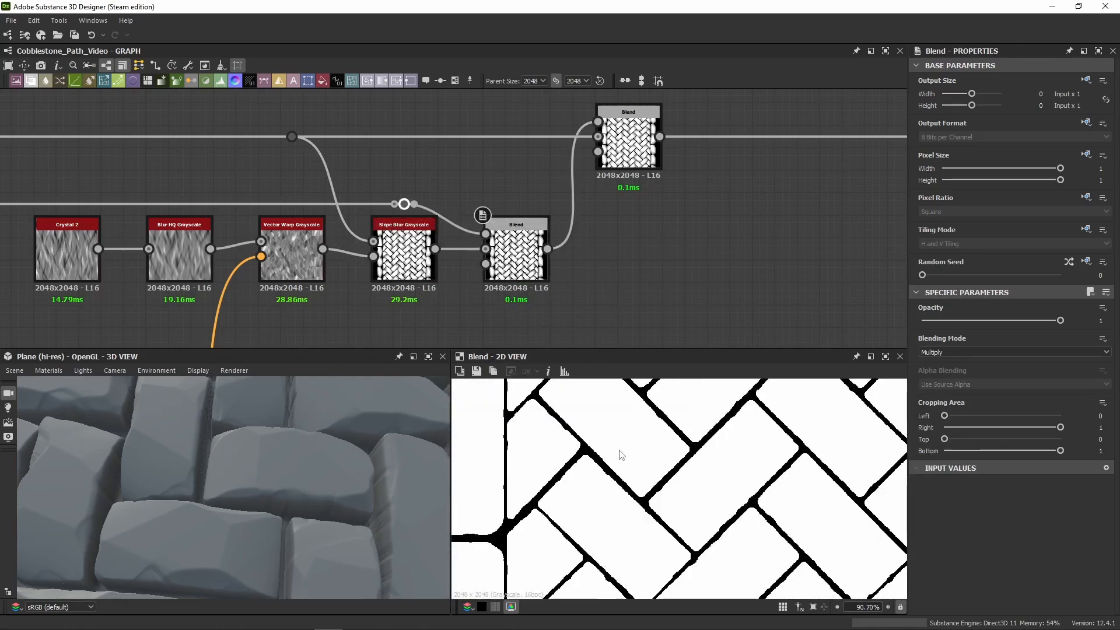
Step: Try a Copy Blend opacity of 0.39 for the Slope Blur edge wear, and undo the change
double_click(524, 247)
middle_drag(617, 243, 567, 247)
double_click(578, 146)
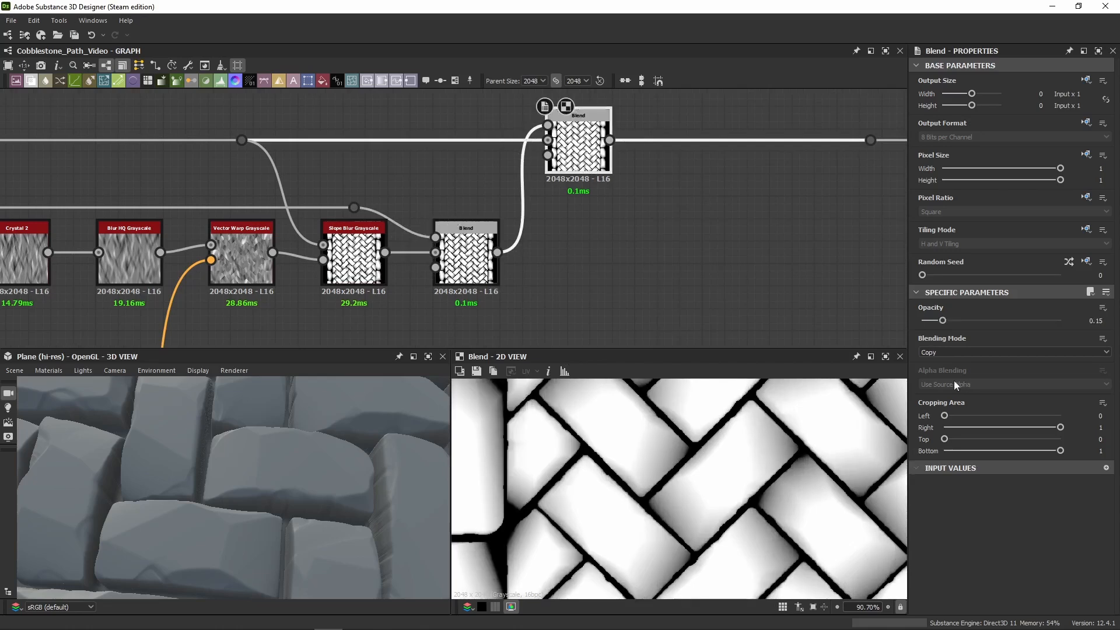
drag(943, 321, 968, 342)
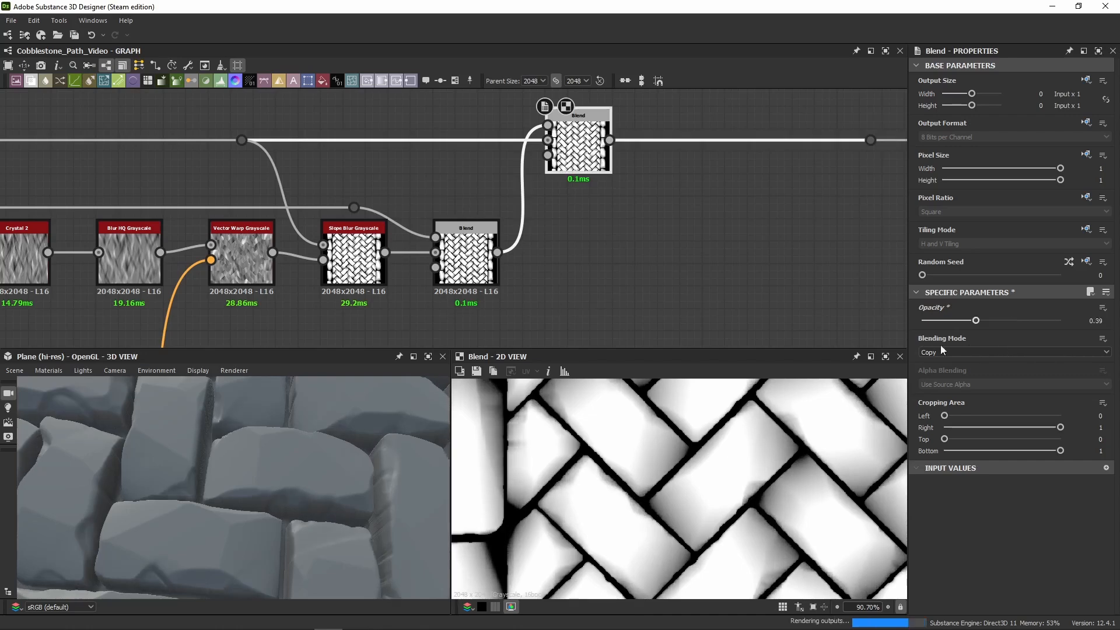
key(ctrl+z)
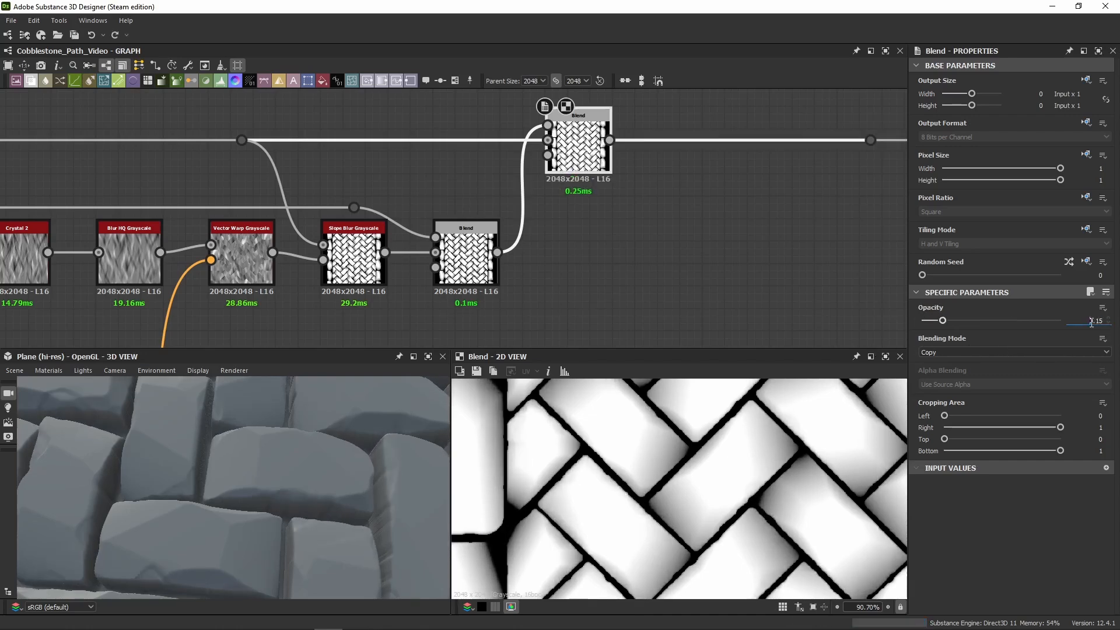
Step: Inspect the Copy Blend's edge wear on the stones in the 2D view and across the wider 3D surface
click(577, 140)
middle_drag(628, 432, 628, 439)
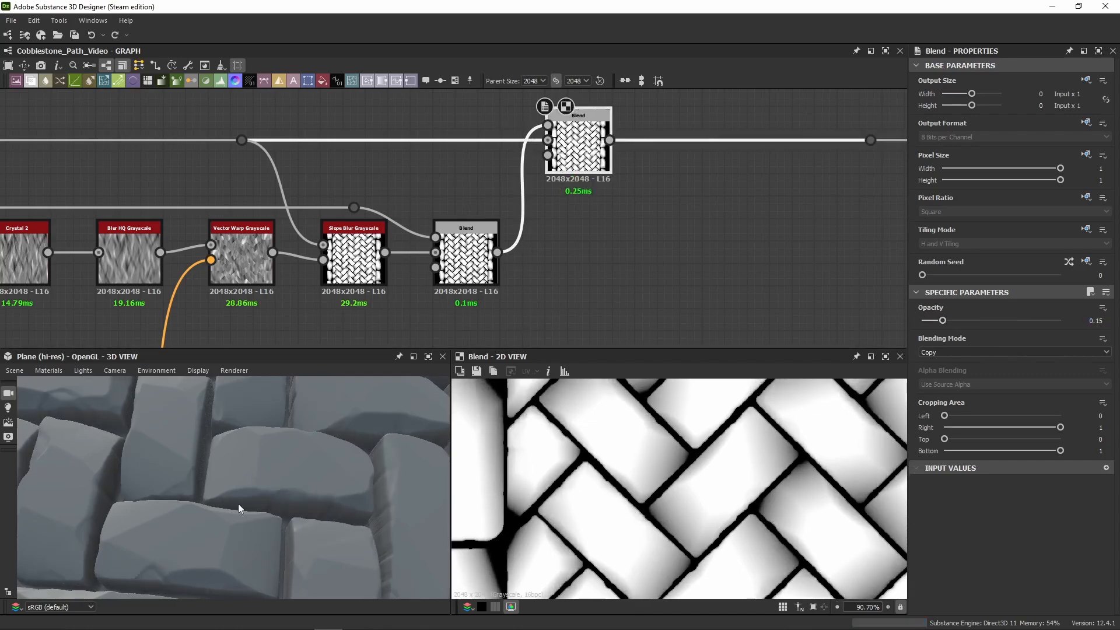
scroll(254, 484, down, 3)
scroll(252, 485, down, 2)
drag(252, 485, 231, 454)
scroll(231, 454, up, 2)
scroll(740, 181, down, 4)
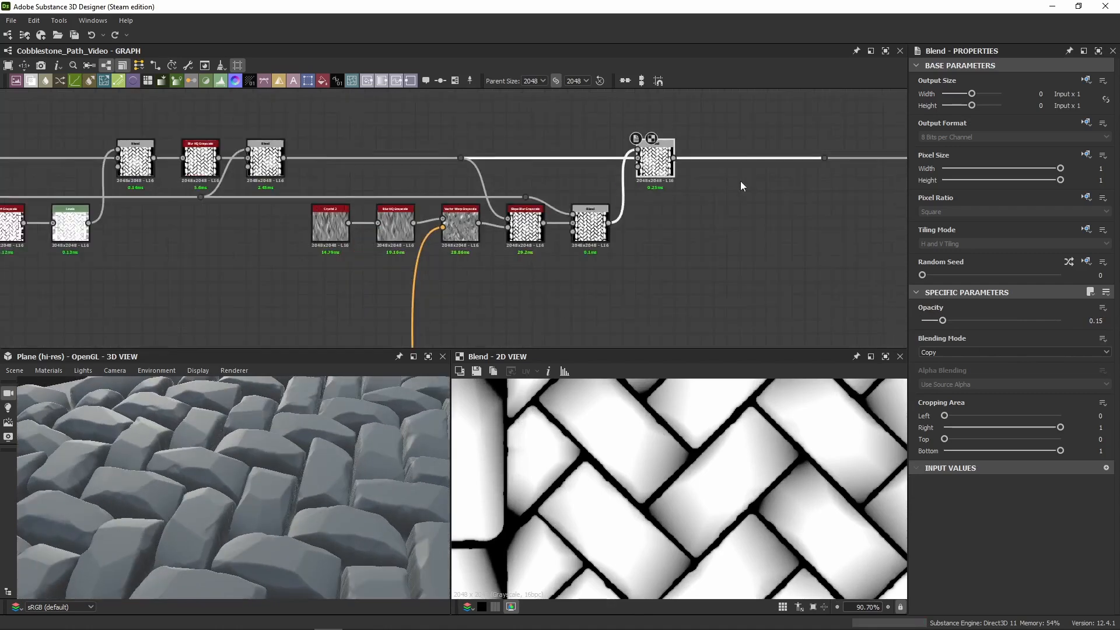
Step: Straighten the main connection by aligning its dot node with the Copy Blend's output
middle_drag(713, 193, 417, 220)
scroll(489, 200, up, 4)
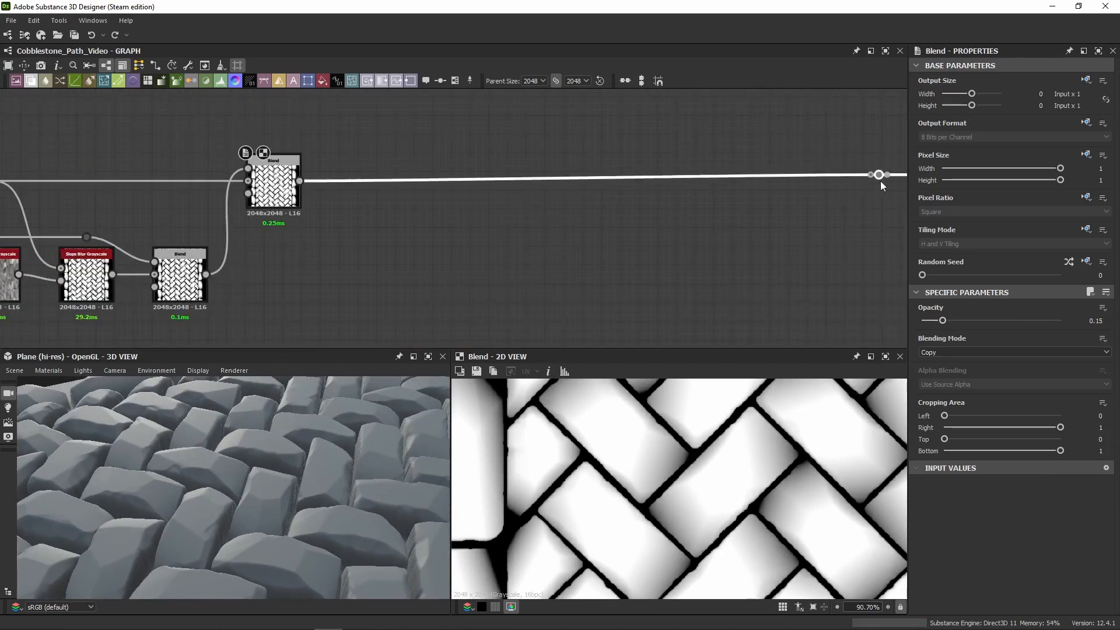
alt+click(887, 183)
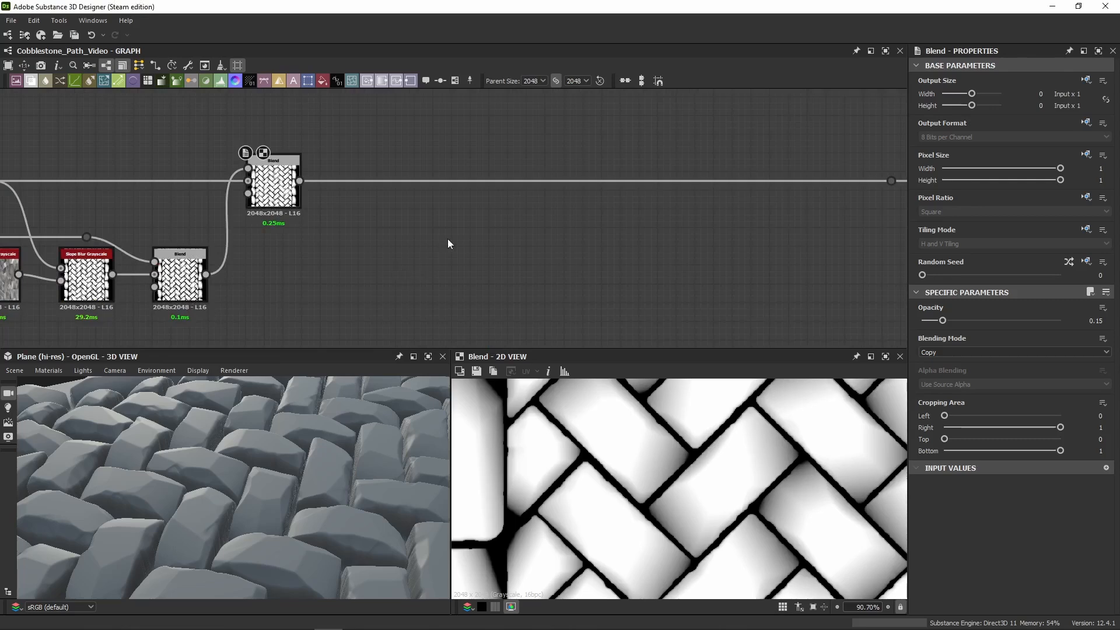
Step: Paste the More Edgewear node chain after the Copy Blend and wire it into the main stone line and the stone mask
middle_drag(450, 239, 359, 204)
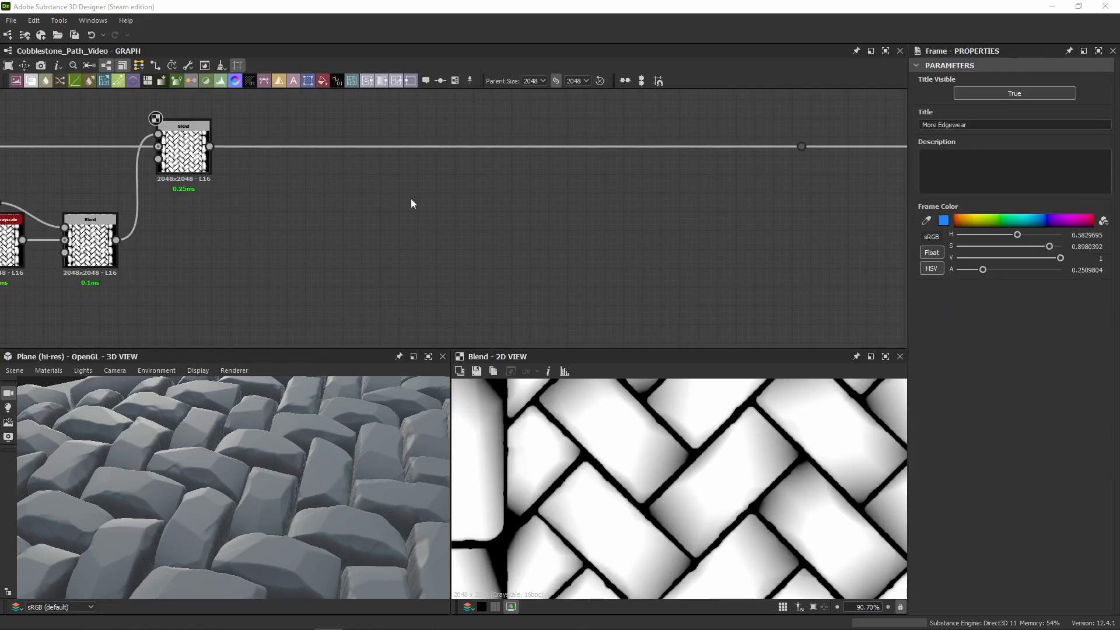
key(ctrl+v)
drag(135, 278, 268, 245)
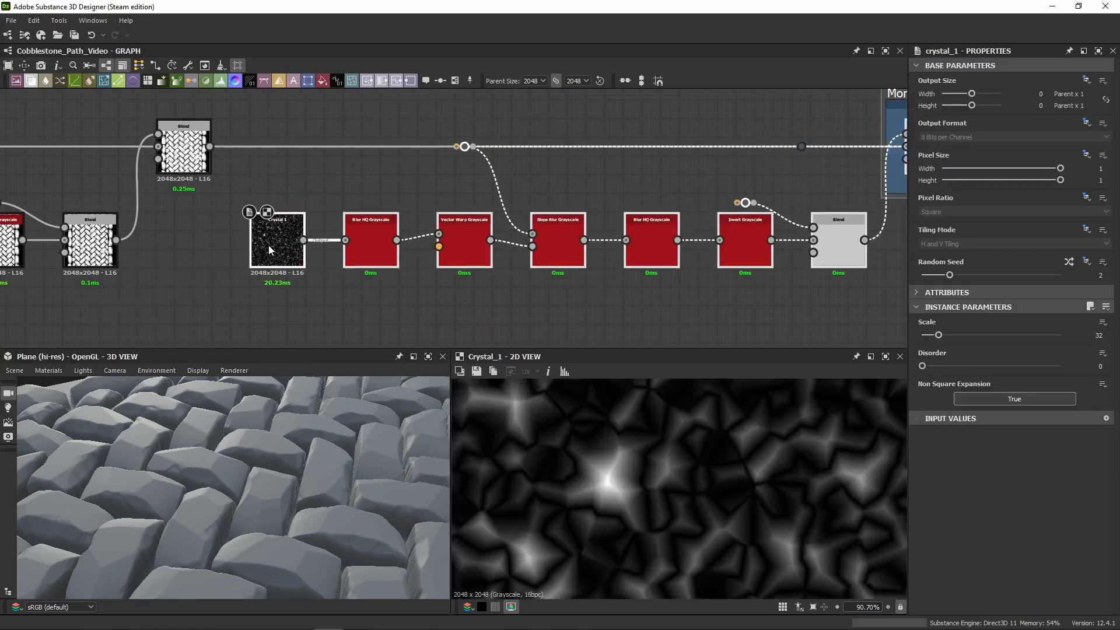
scroll(694, 177, down, 2)
drag(639, 190, 644, 303)
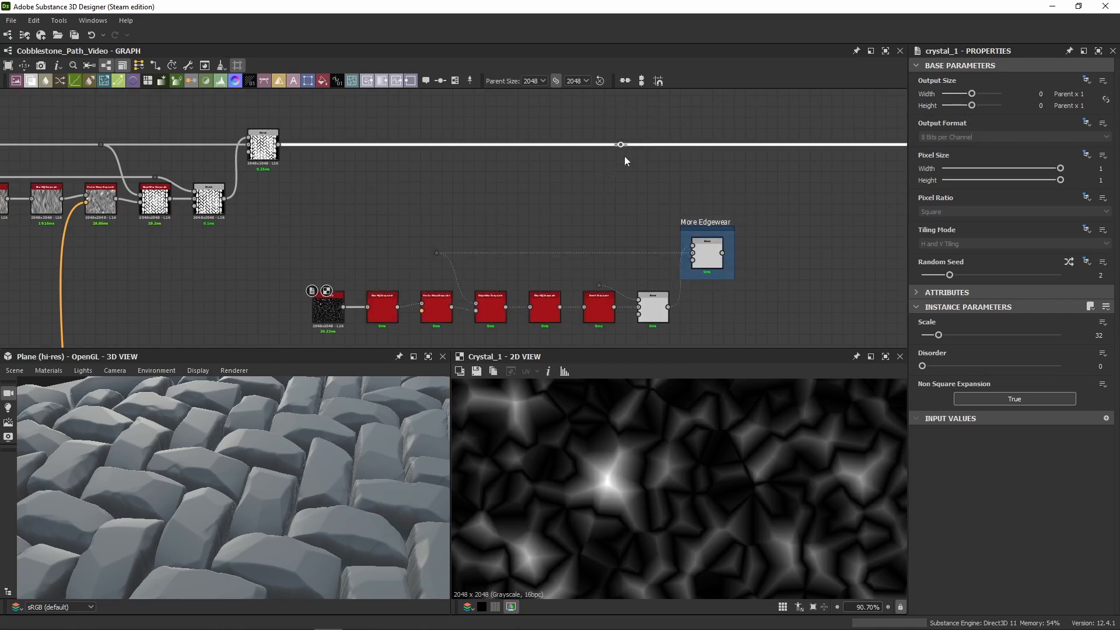
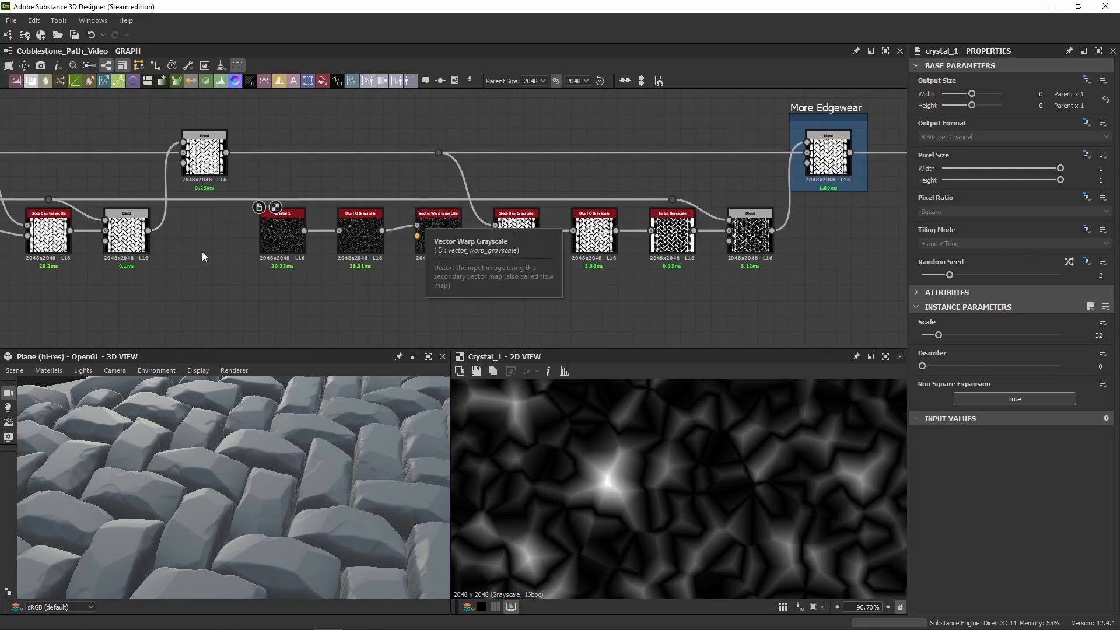
Step: Trace the pasted chain's mask and main-line connections, and preview its Multiply Blend in the 2D view
middle_drag(187, 257, 290, 262)
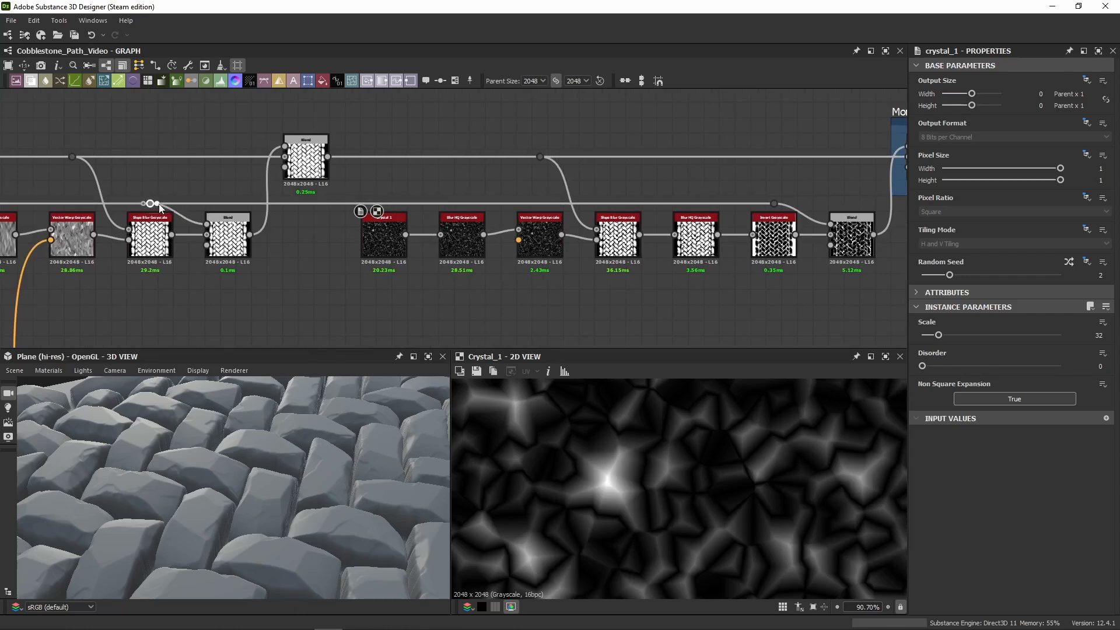
middle_drag(440, 190, 209, 205)
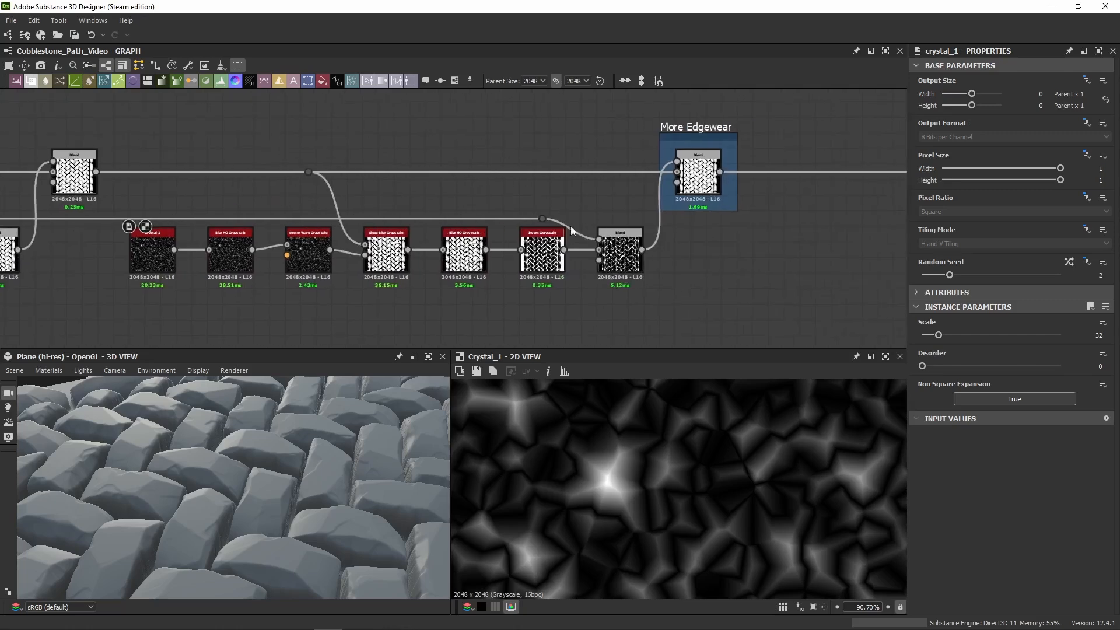
click(619, 253)
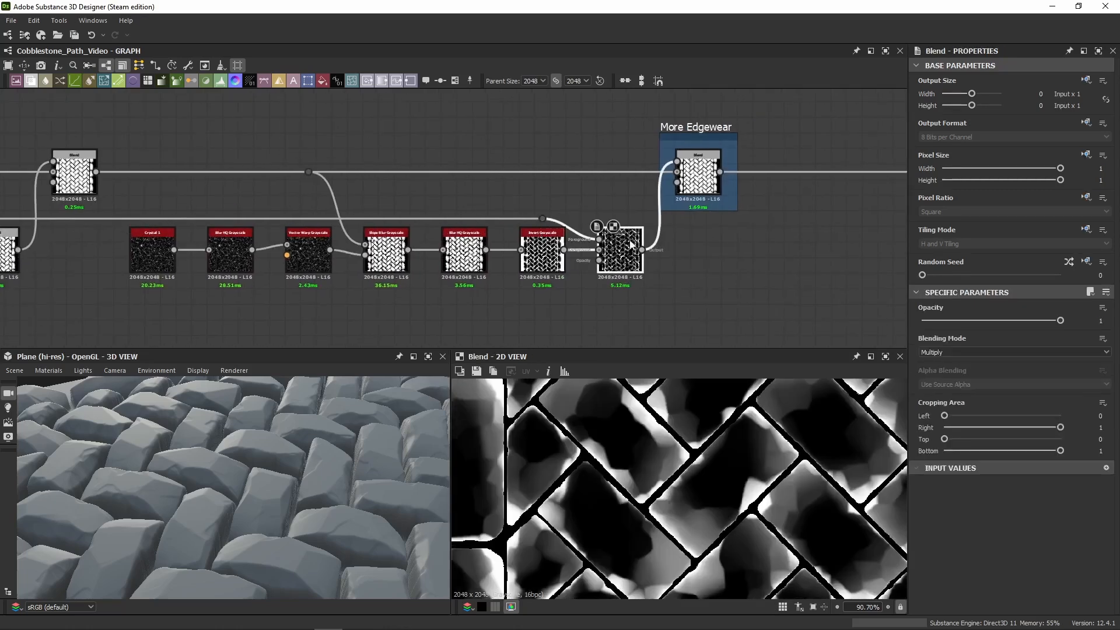
middle_drag(319, 206, 475, 207)
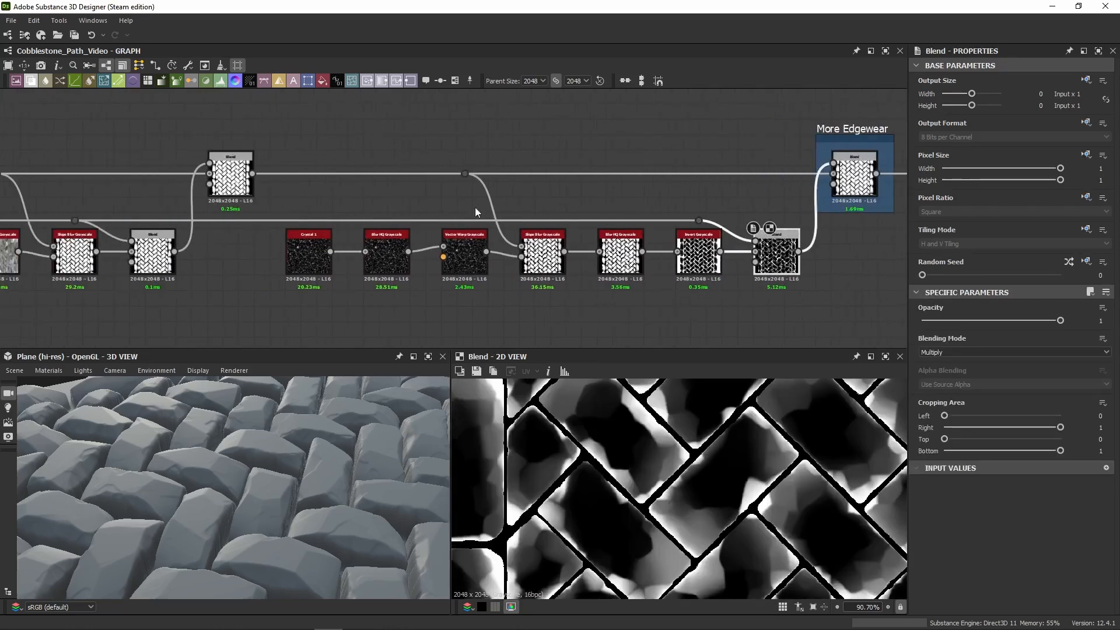
Step: Compare the earlier Copy Blend with the More Edgewear Subtract Blend, looking closely at the stones in 3D
double_click(227, 167)
middle_drag(527, 155, 445, 161)
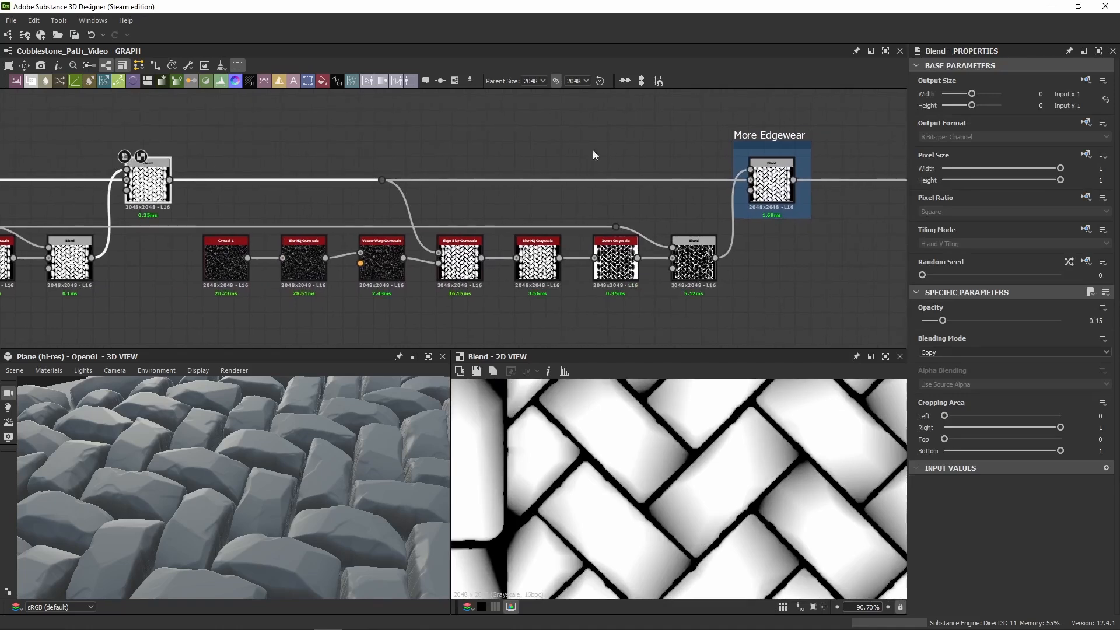
click(771, 182)
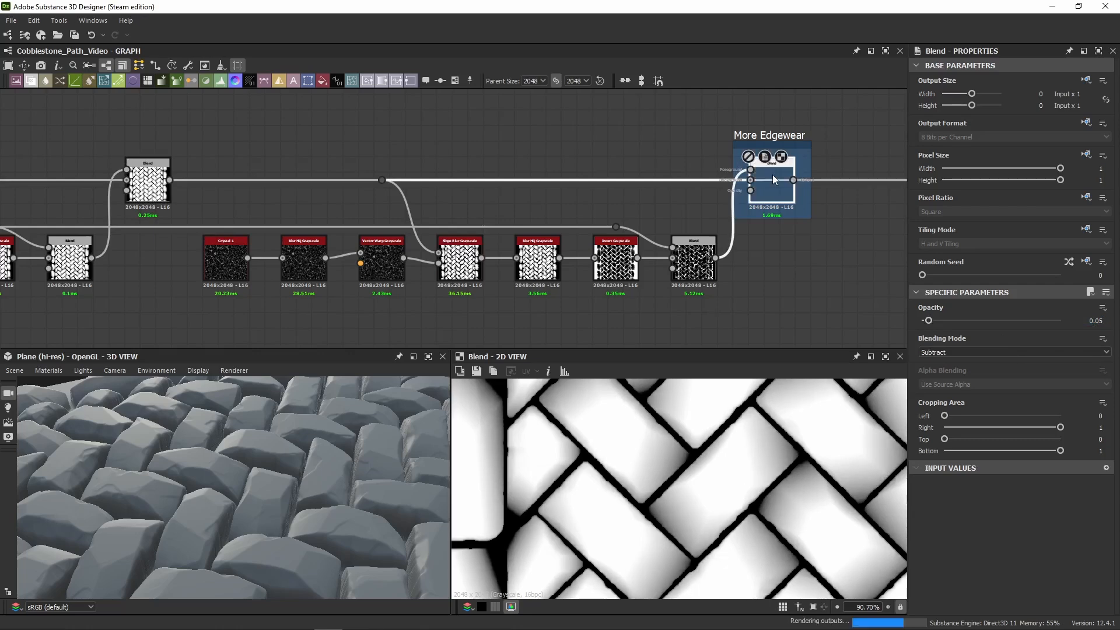
scroll(120, 475, up, 3)
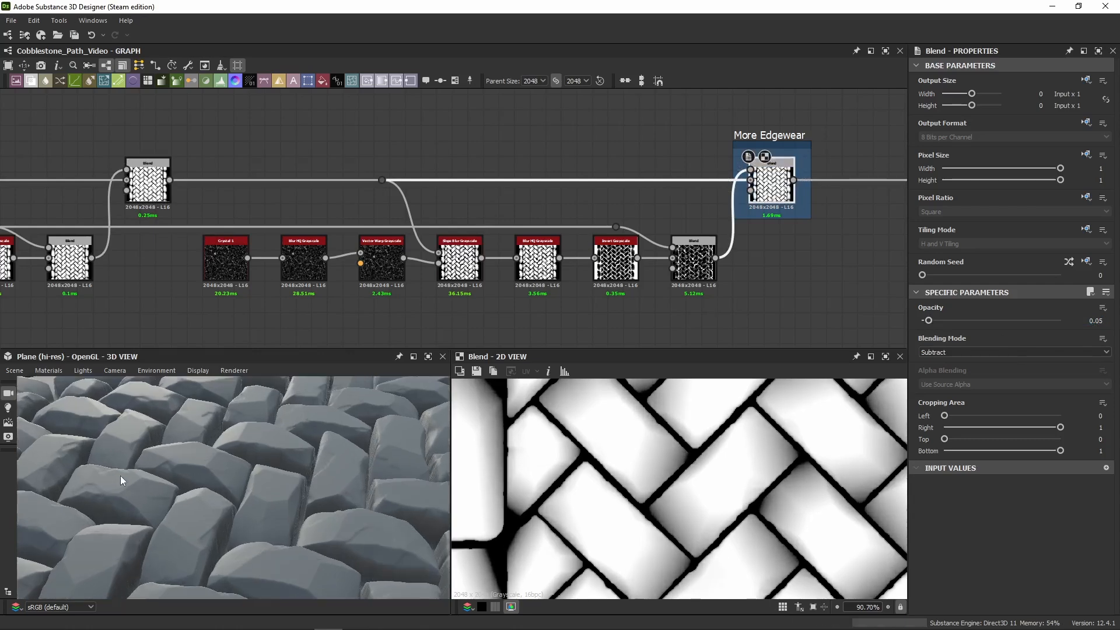
drag(121, 475, 260, 450)
Step: Rename the More Edgewear frame to Topwear
click(785, 132)
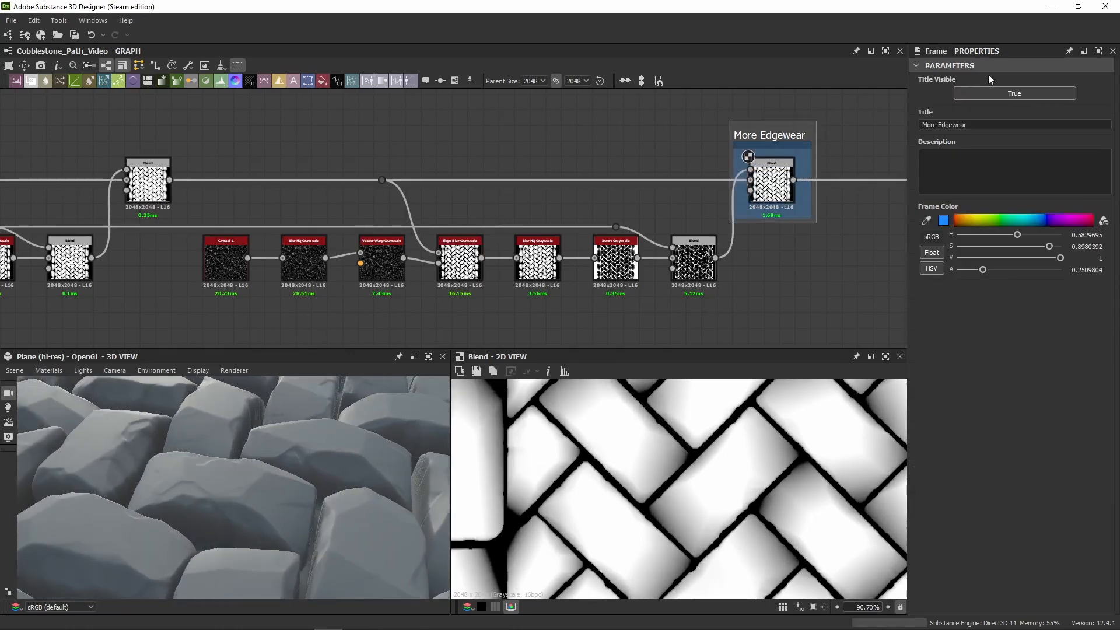
click(945, 124)
key(ctrl+a)
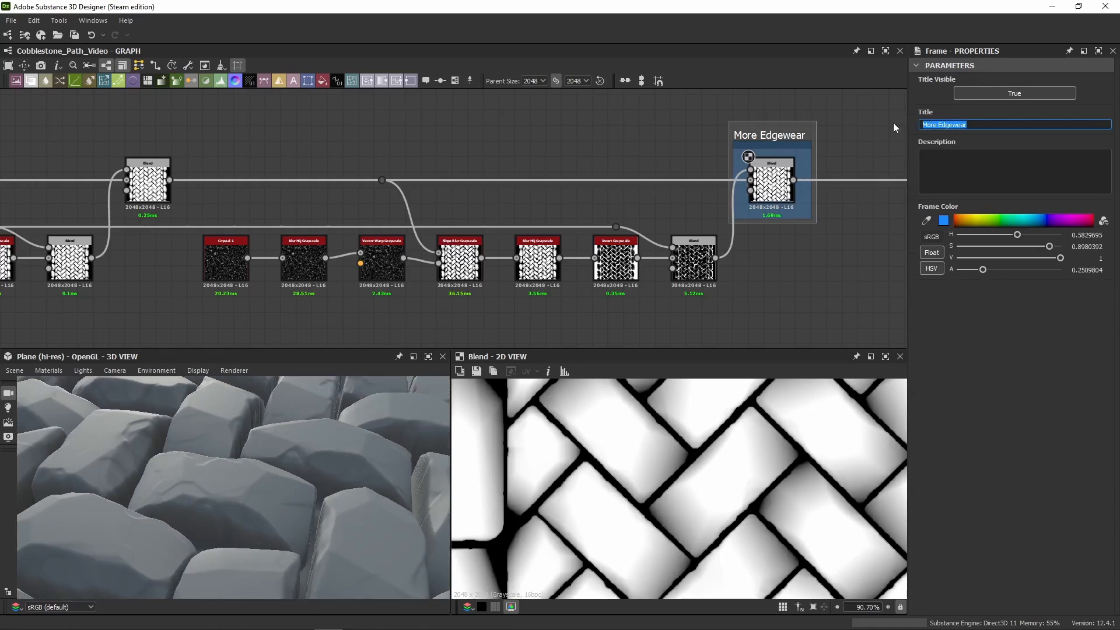
text(Topwear)
key(Return)
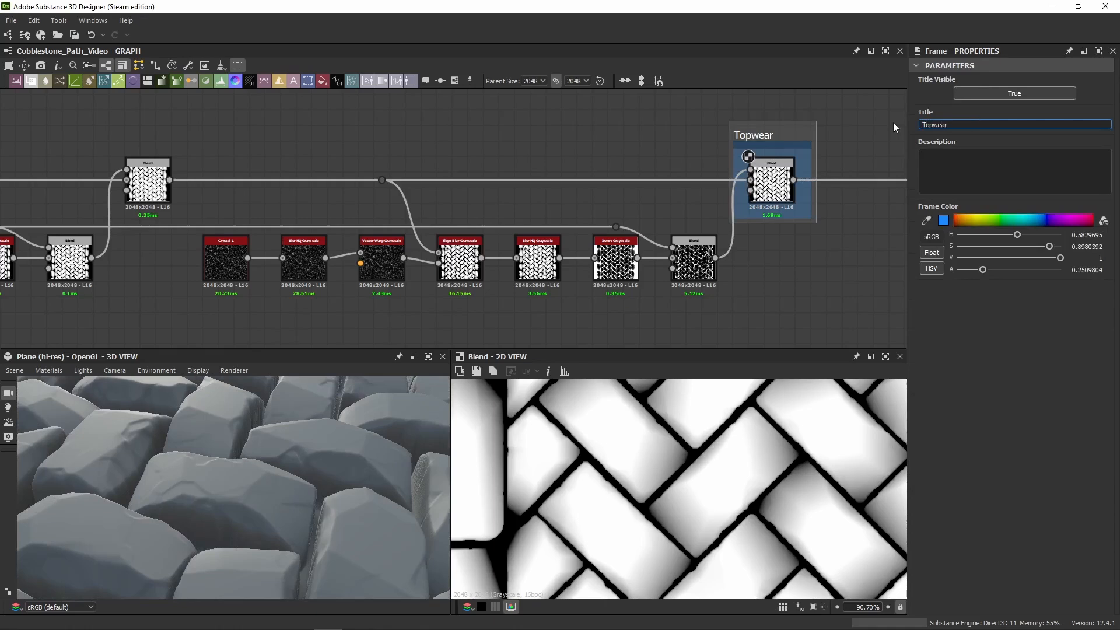
Step: Examine the stone surface up close in 3D, and preview Crystal 1 and its Blur HQ Grayscale with their settings
drag(205, 428, 227, 504)
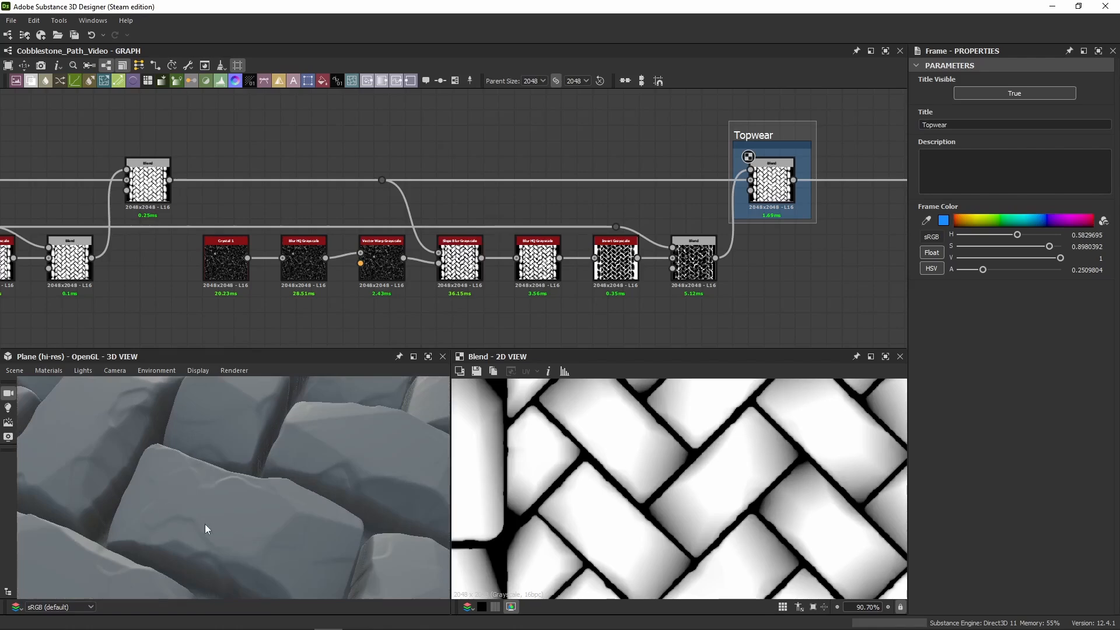
double_click(236, 260)
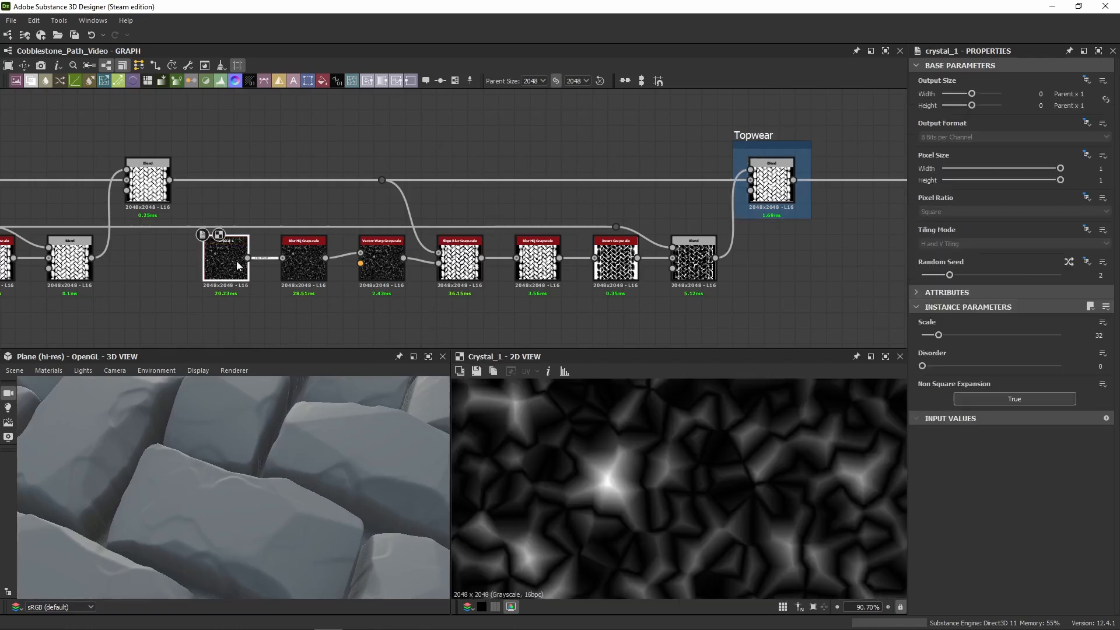
scroll(555, 450, down, 3)
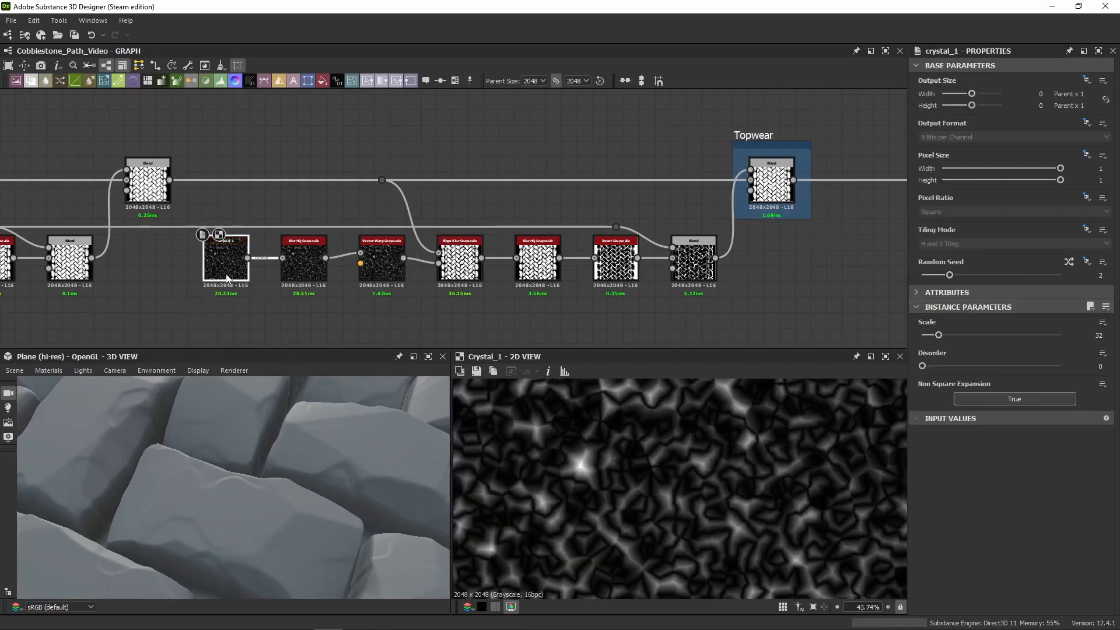
scroll(227, 275, up, 3)
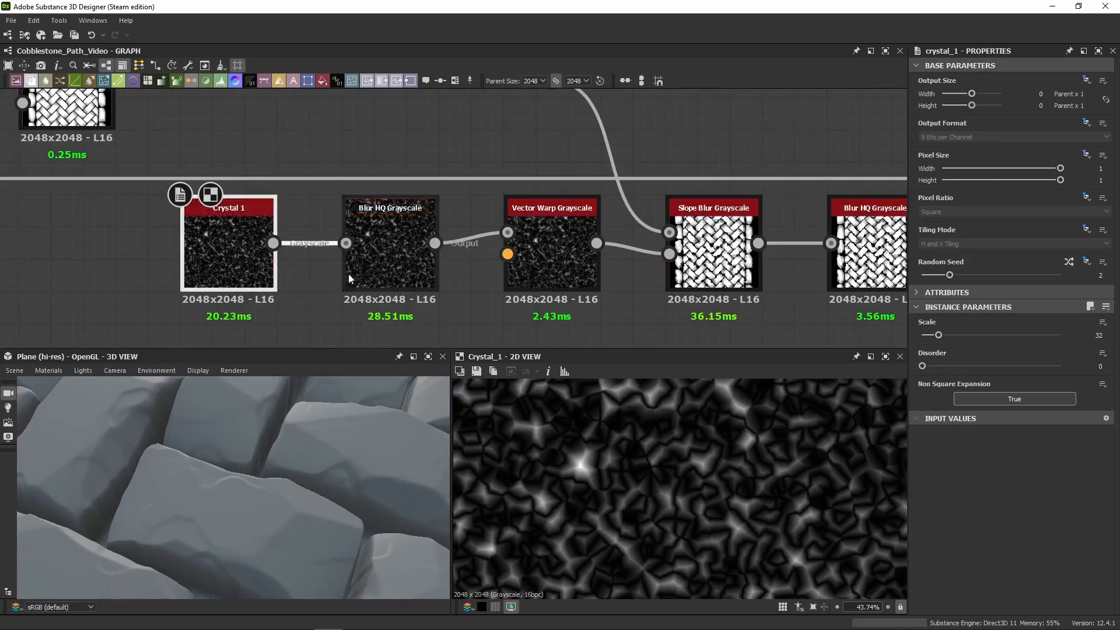
scroll(348, 274, down, 1)
scroll(490, 396, down, 2)
double_click(380, 268)
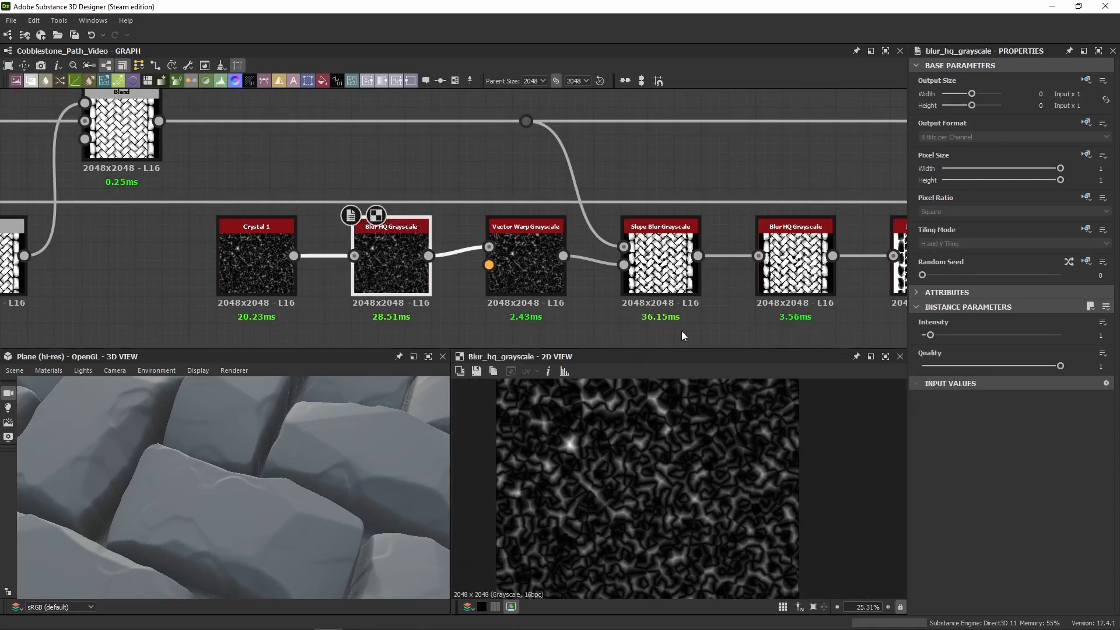
scroll(521, 282, down, 2)
Step: Connect the random colour-per-stone dot to the vector input of the Crystal 1 chain's Vector Warp Grayscale
double_click(547, 124)
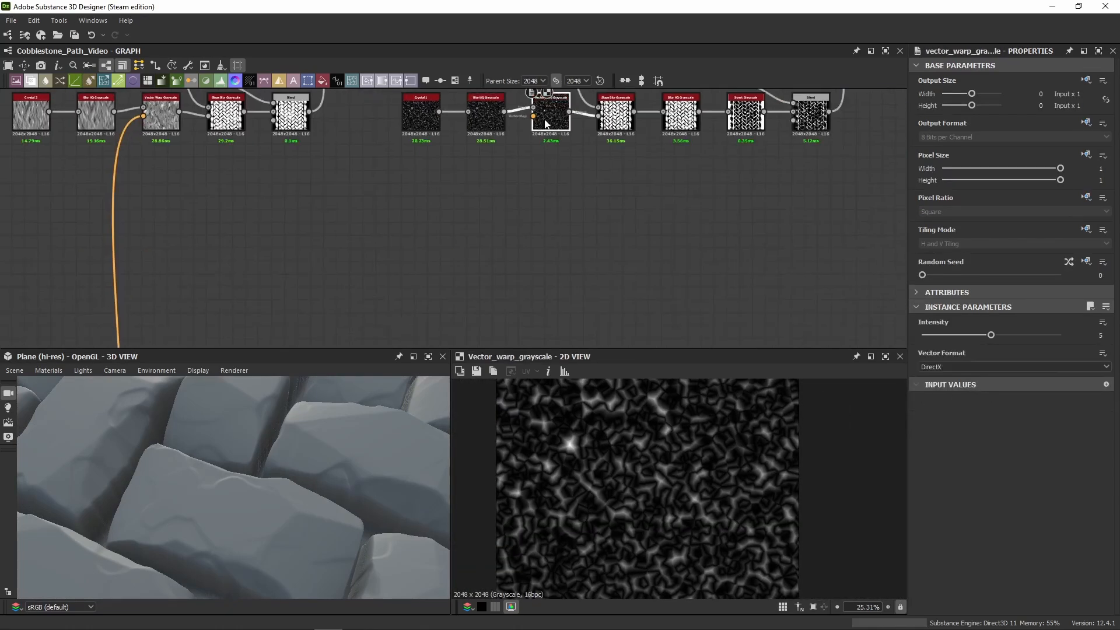
scroll(608, 125, up, 5)
scroll(548, 282, up, 2)
double_click(547, 273)
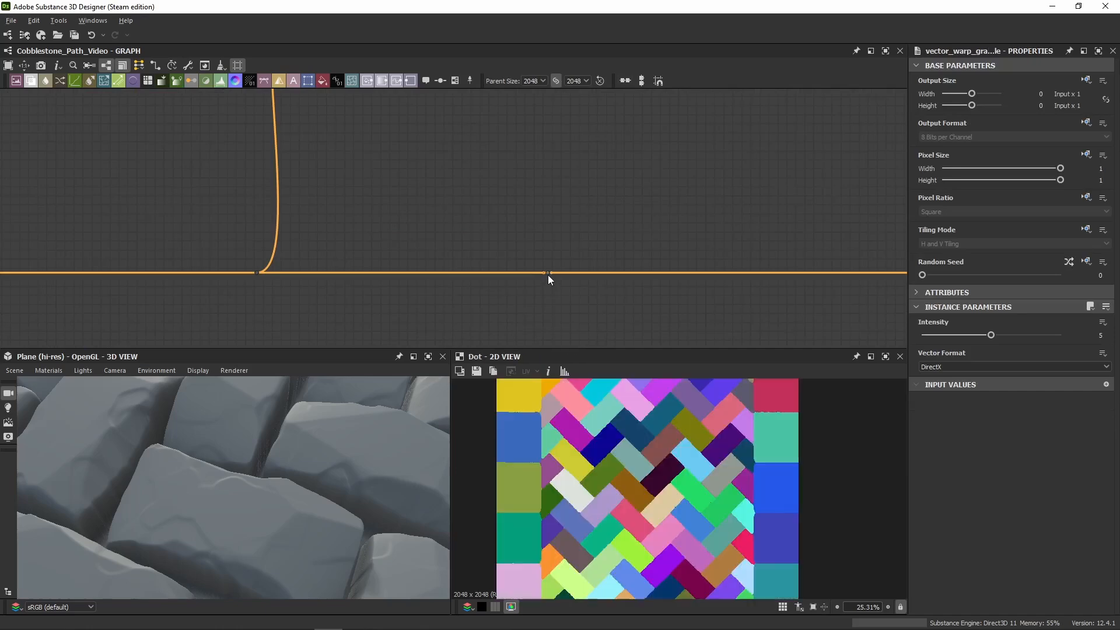
scroll(551, 275, down, 6)
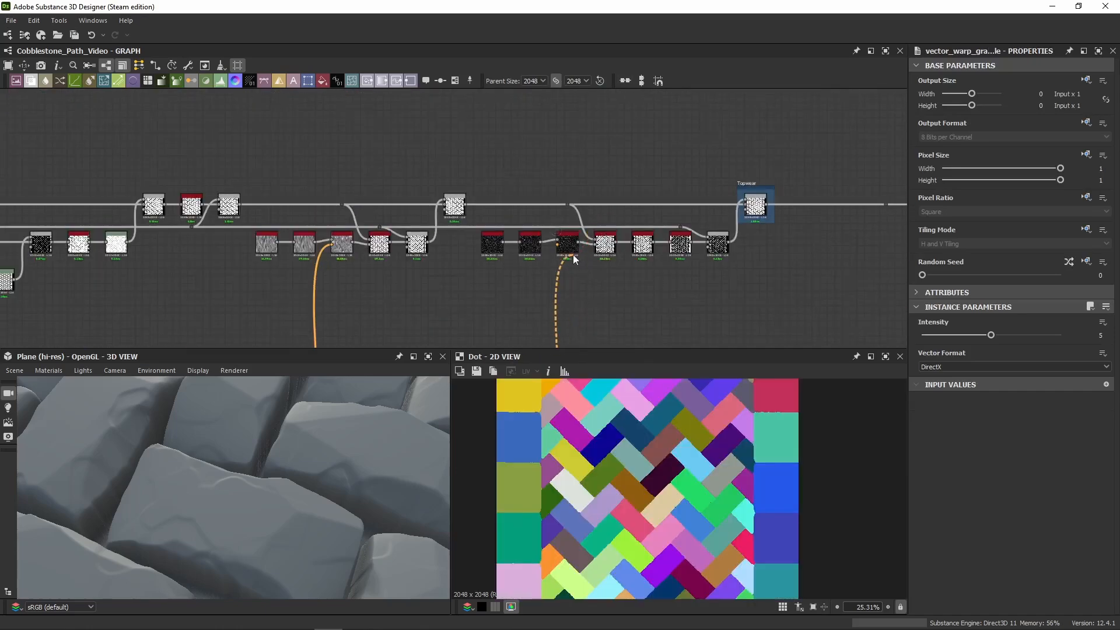
Step: Preview the warped Crystal 1 pattern and set the Vector Warp Grayscale intensity to 5
scroll(569, 251, up, 4)
double_click(569, 251)
middle_drag(570, 251, 473, 247)
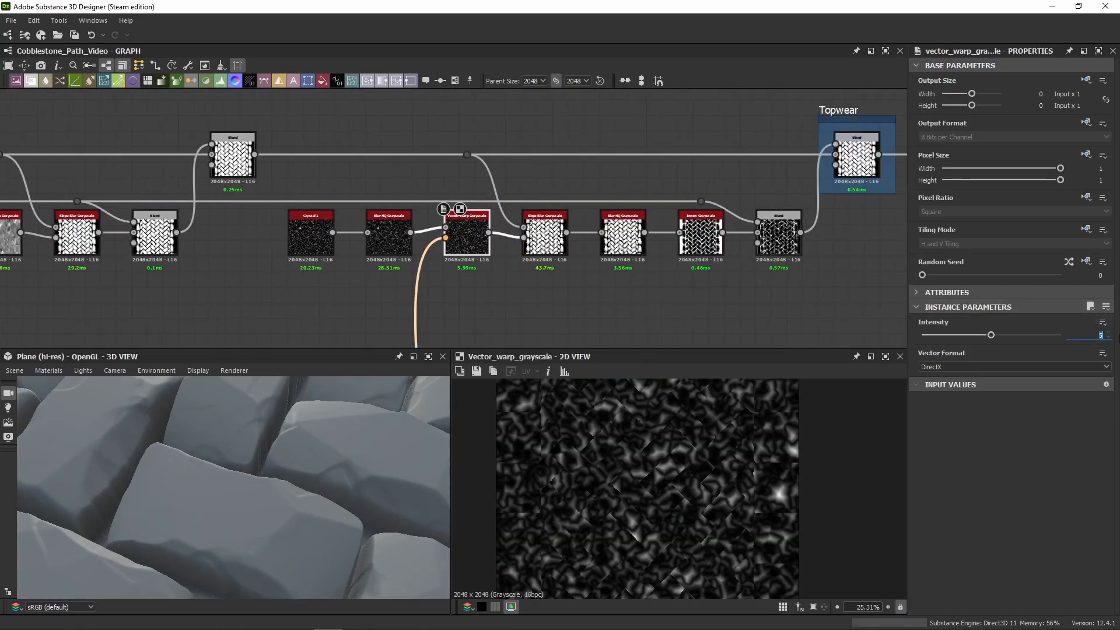
text(5)
key(Return)
Step: Preview the Topwear chain's Slope Blur, Blur HQ and Invert Grayscale results one after another with their settings
double_click(545, 233)
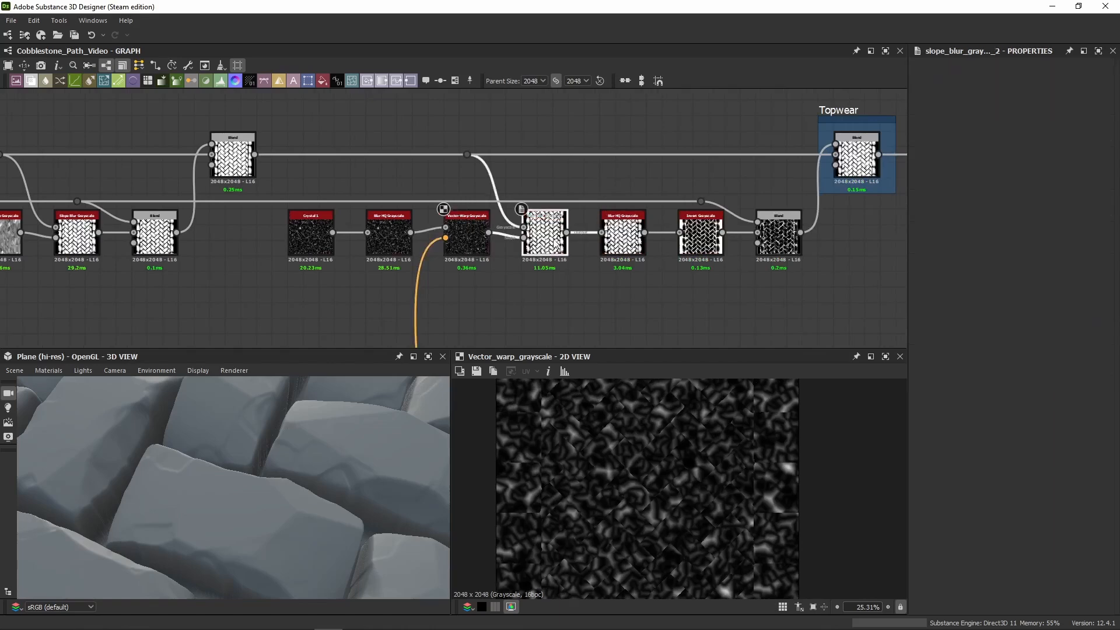
middle_drag(512, 257, 438, 195)
scroll(642, 246, up, 4)
scroll(613, 461, up, 4)
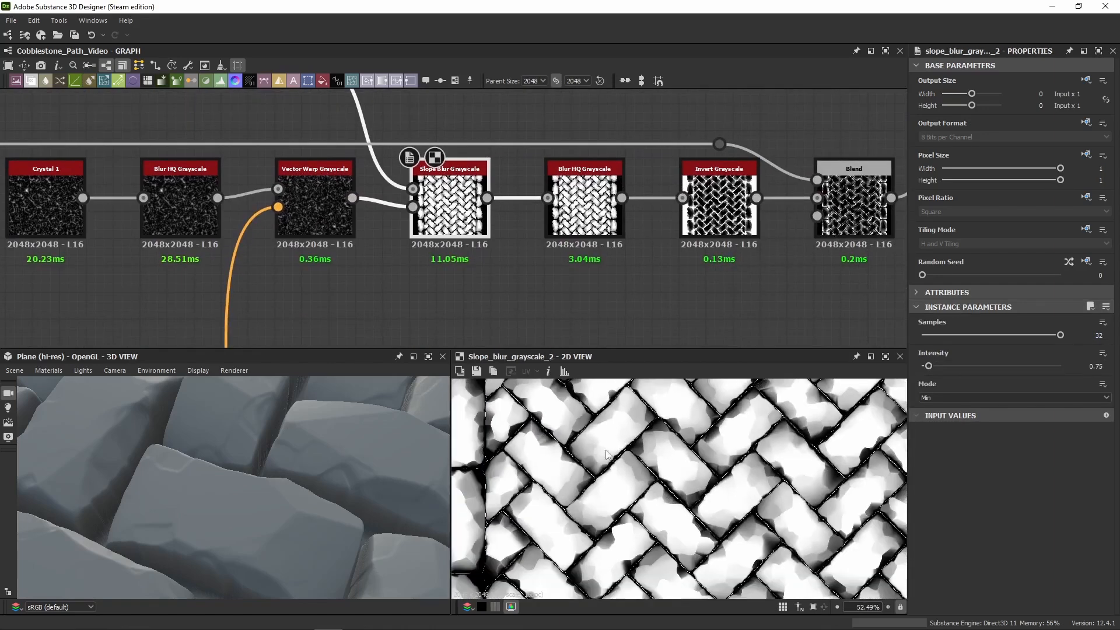
double_click(594, 215)
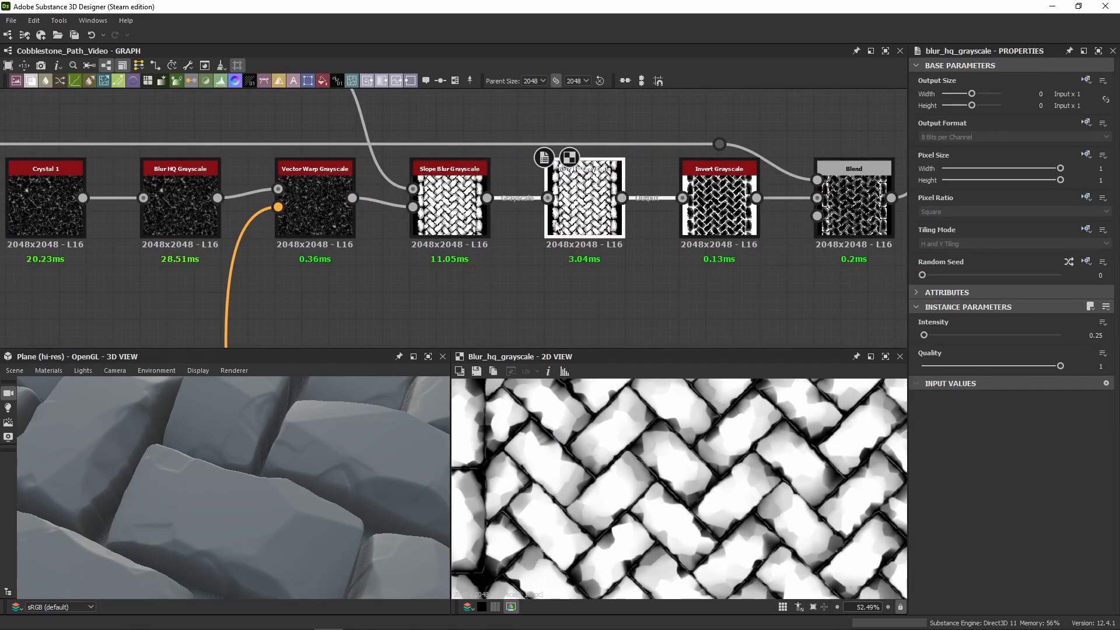
middle_drag(557, 225, 413, 226)
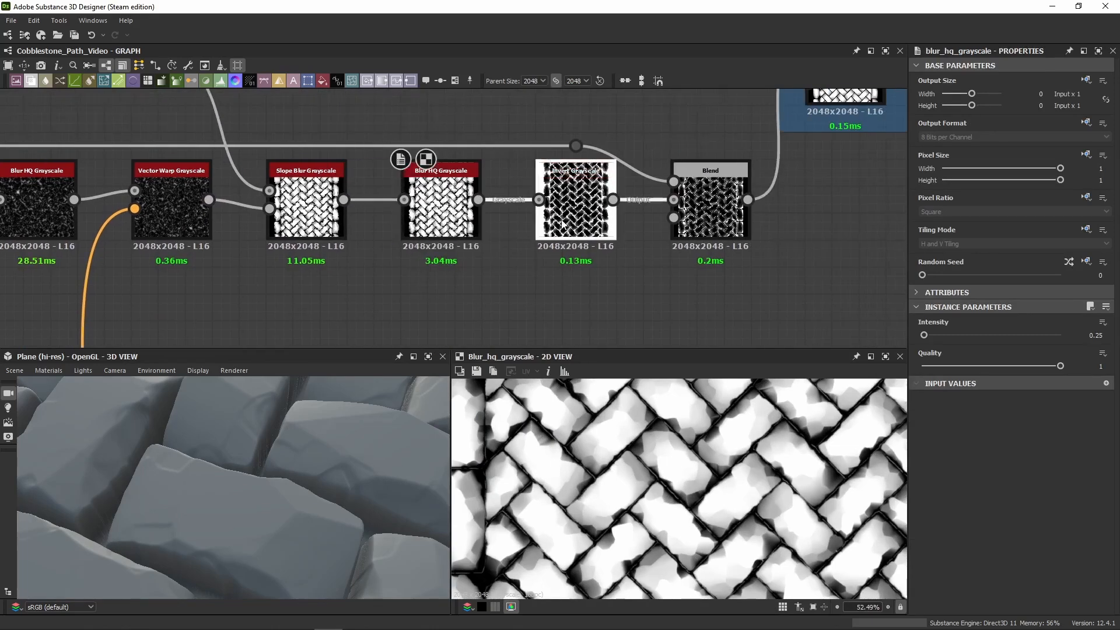
double_click(561, 225)
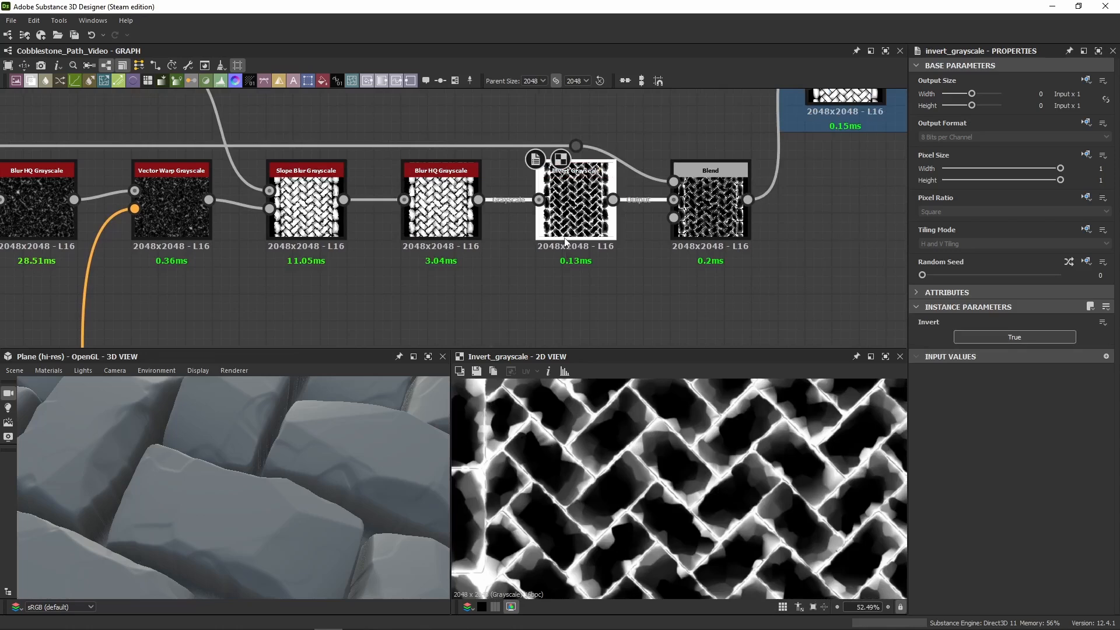
Step: Preview the Topwear chain's Multiply Blend and the Subtract Blend it feeds, and test the Subtract Blend's opacity, leaving it at 0.05
double_click(722, 205)
scroll(722, 206, up, 2)
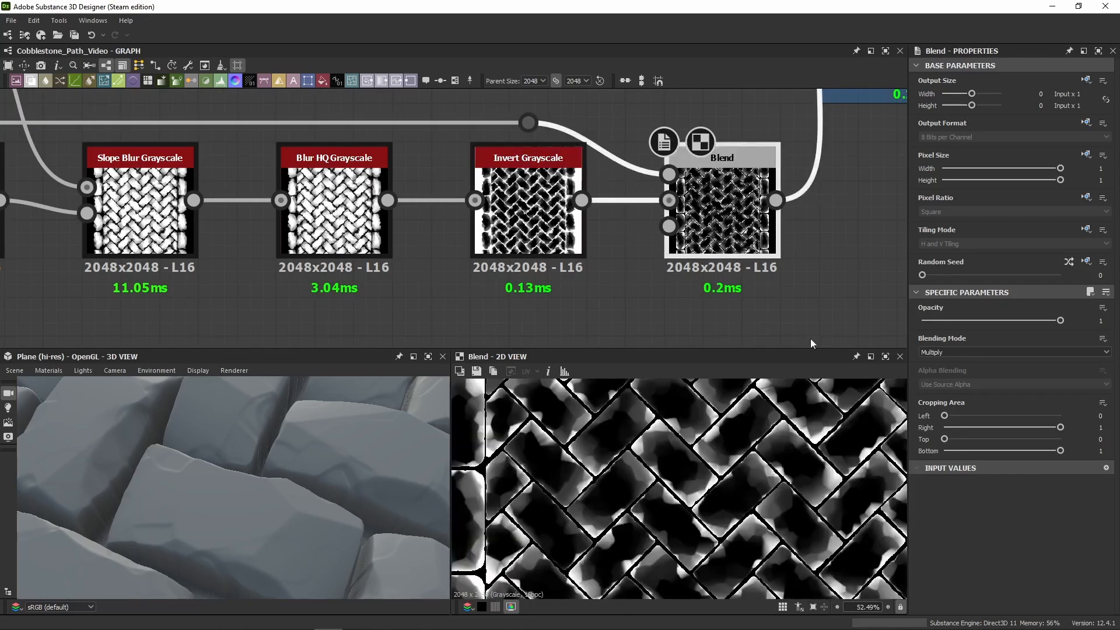
click(527, 204)
middle_drag(528, 204, 177, 325)
click(590, 141)
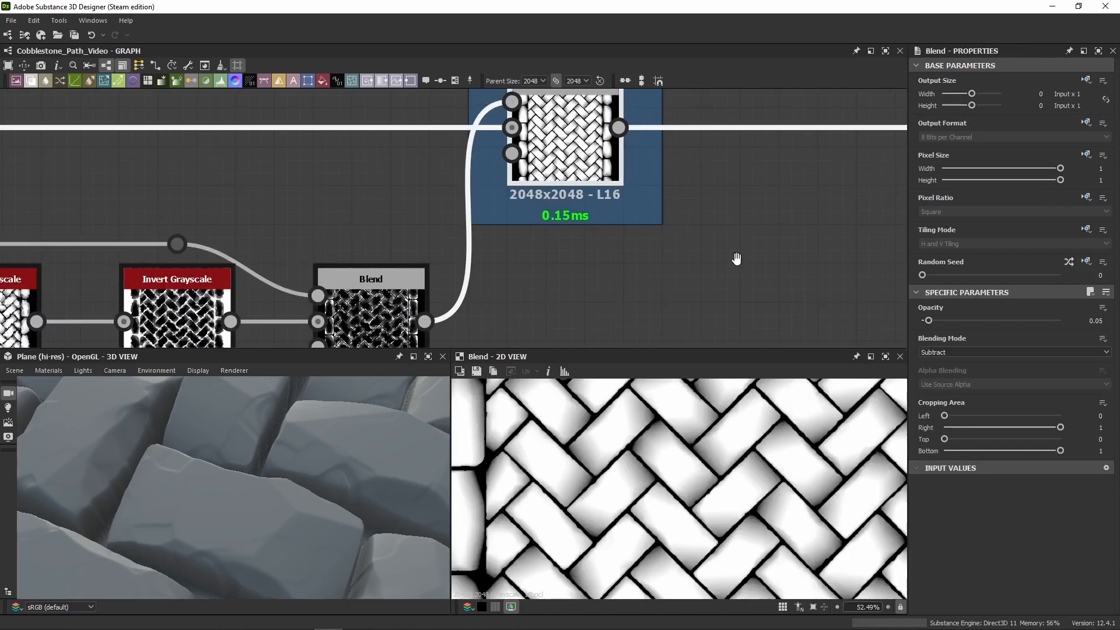
middle_drag(737, 257, 601, 287)
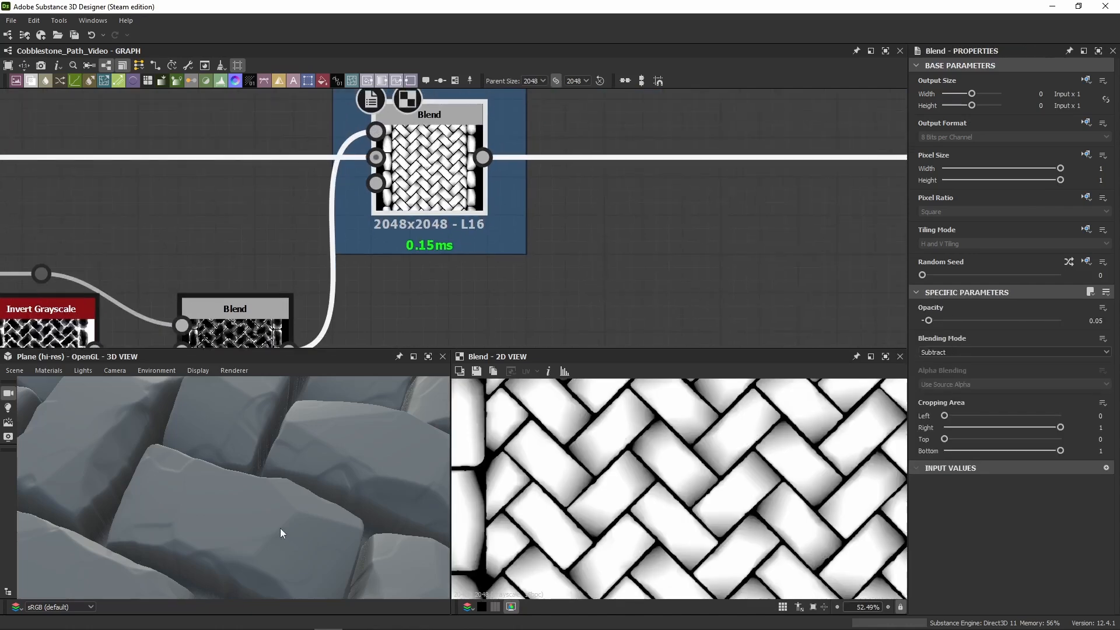
mouse_move(928, 320)
mouse_down()
mouse_move(1040, 326)
mouse_move(929, 339)
mouse_up()
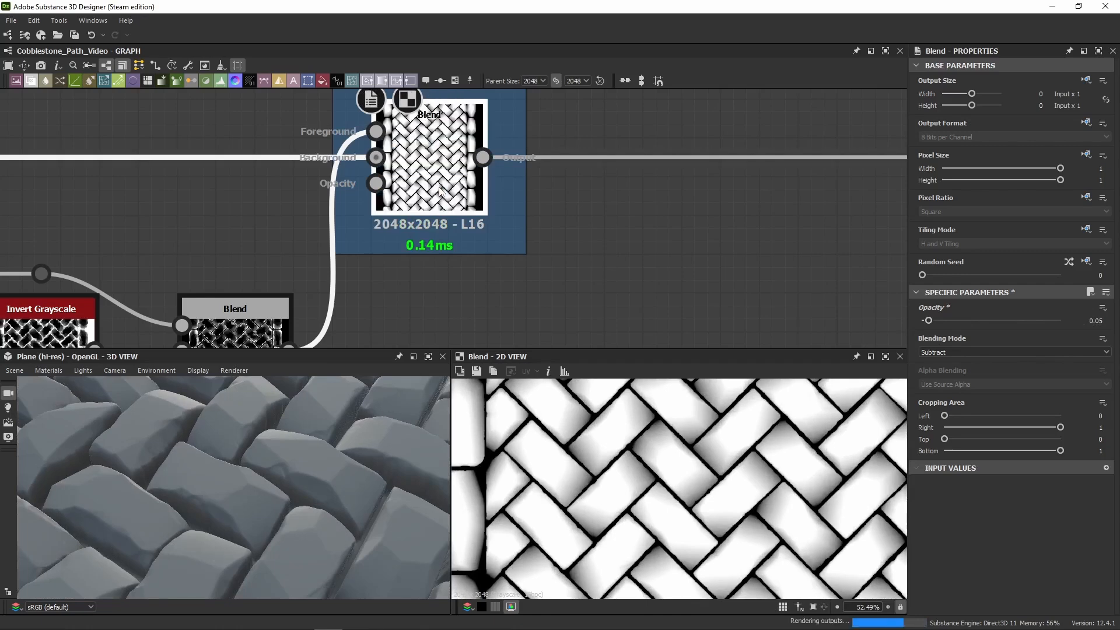
Step: Paste the copied Surface Damage node chain downstream of the Topwear Blend, on the main height line
scroll(439, 192, down, 8)
middle_drag(484, 220, 362, 220)
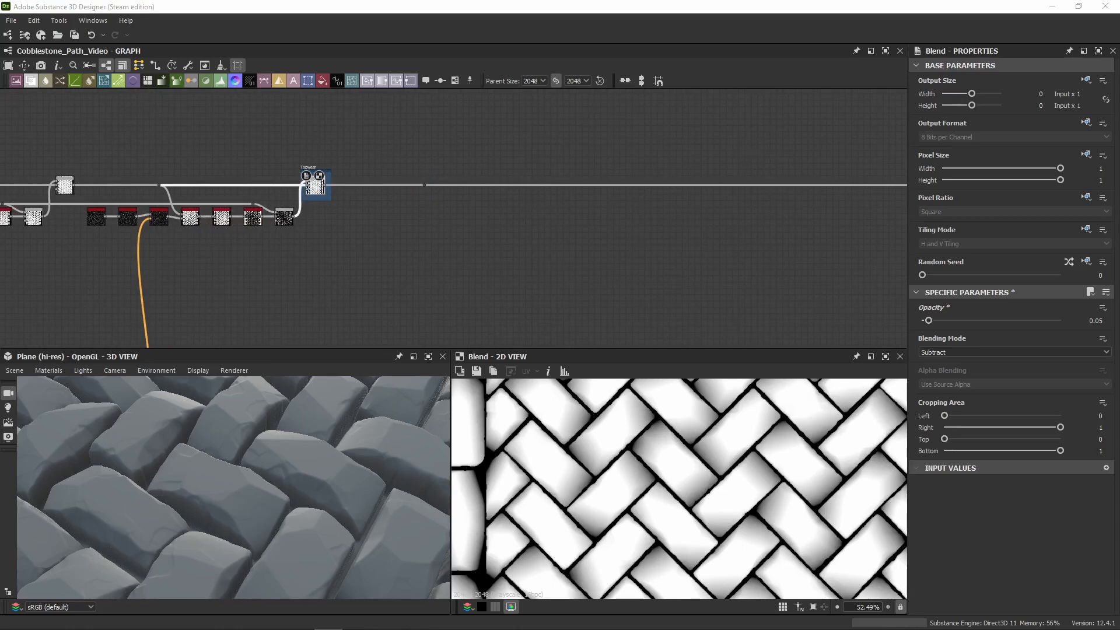
scroll(425, 192, up, 3)
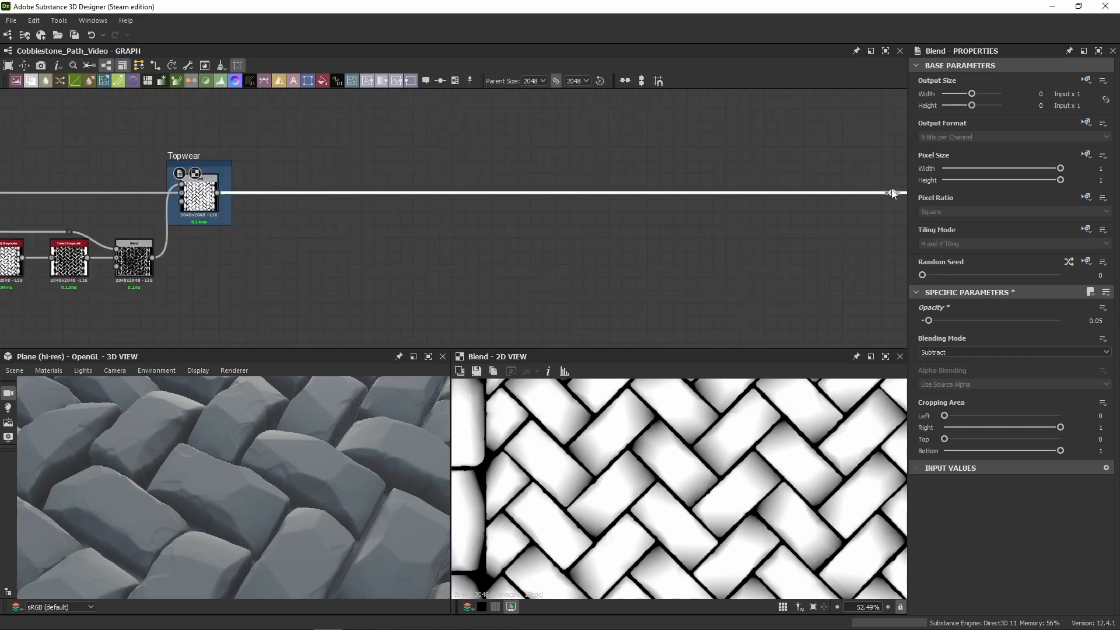
drag(891, 194, 888, 193)
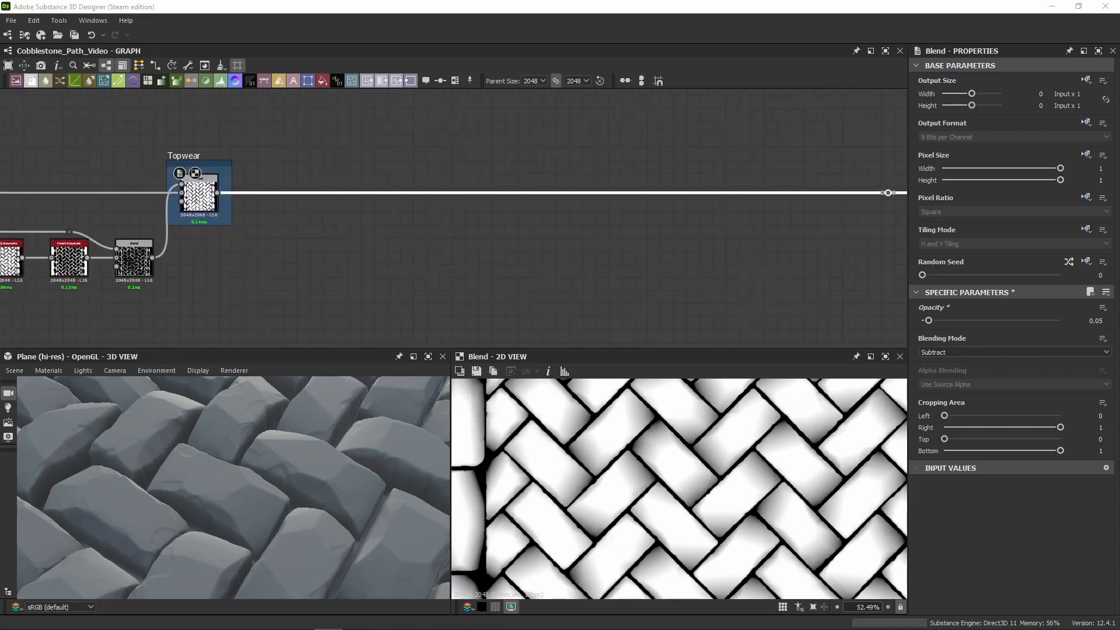
middle_drag(359, 292, 371, 222)
click(372, 221)
key(ctrl+v)
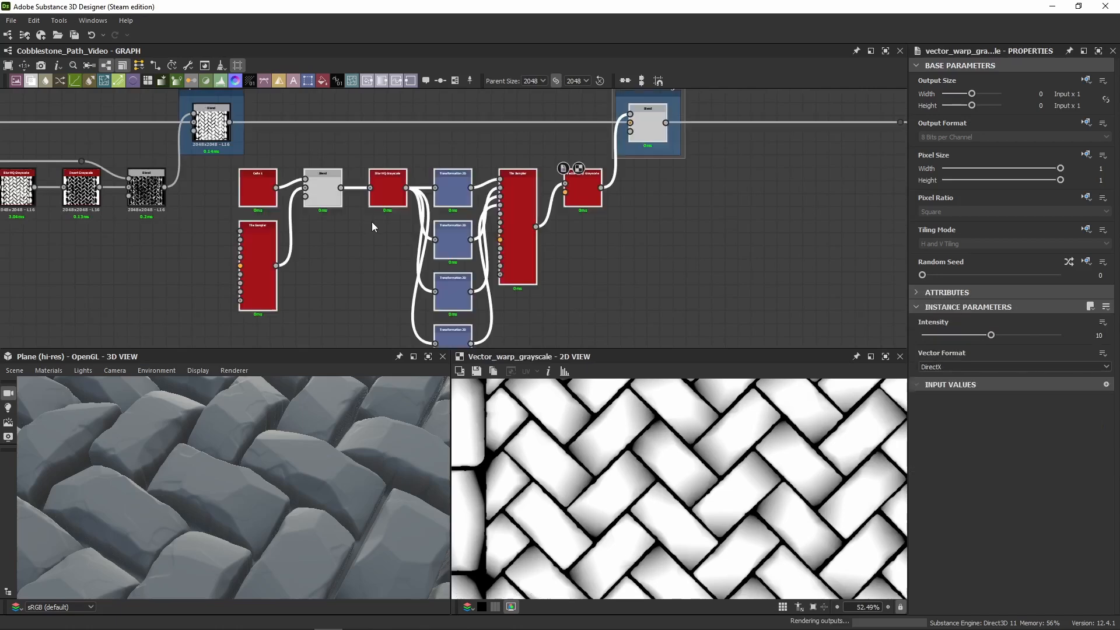
Step: Align the pasted Surface Damage chain and link its Blend between the Topwear Blend's output and the downstream dot
mouse_move(257, 200)
mouse_down()
mouse_move(295, 192)
mouse_move(276, 198)
mouse_up()
middle_drag(664, 211, 664, 243)
click(272, 130)
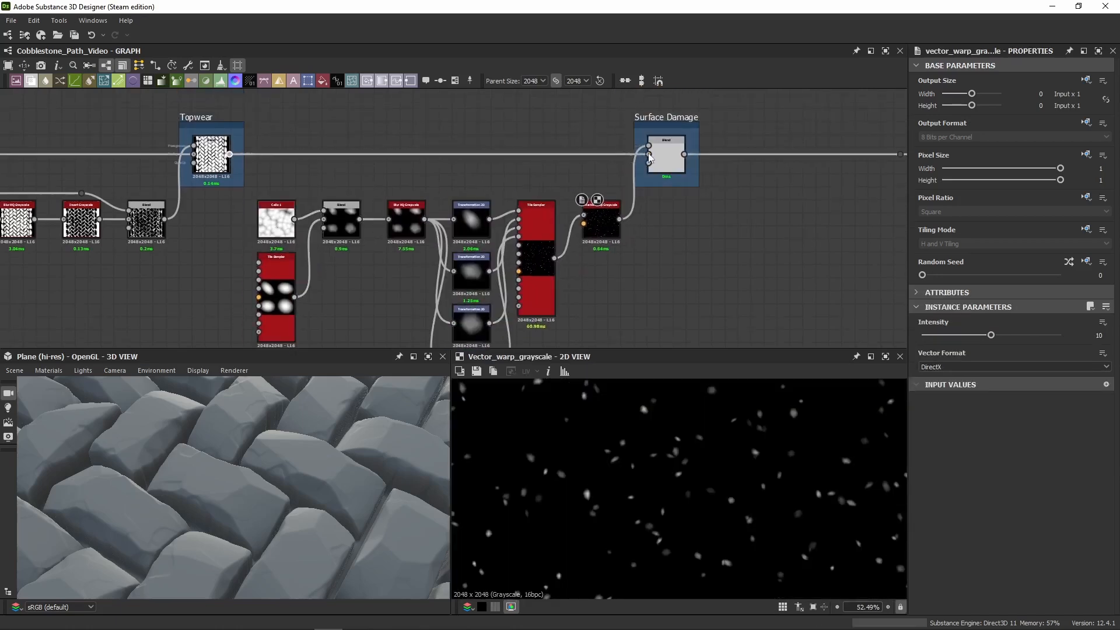
middle_drag(655, 164, 560, 167)
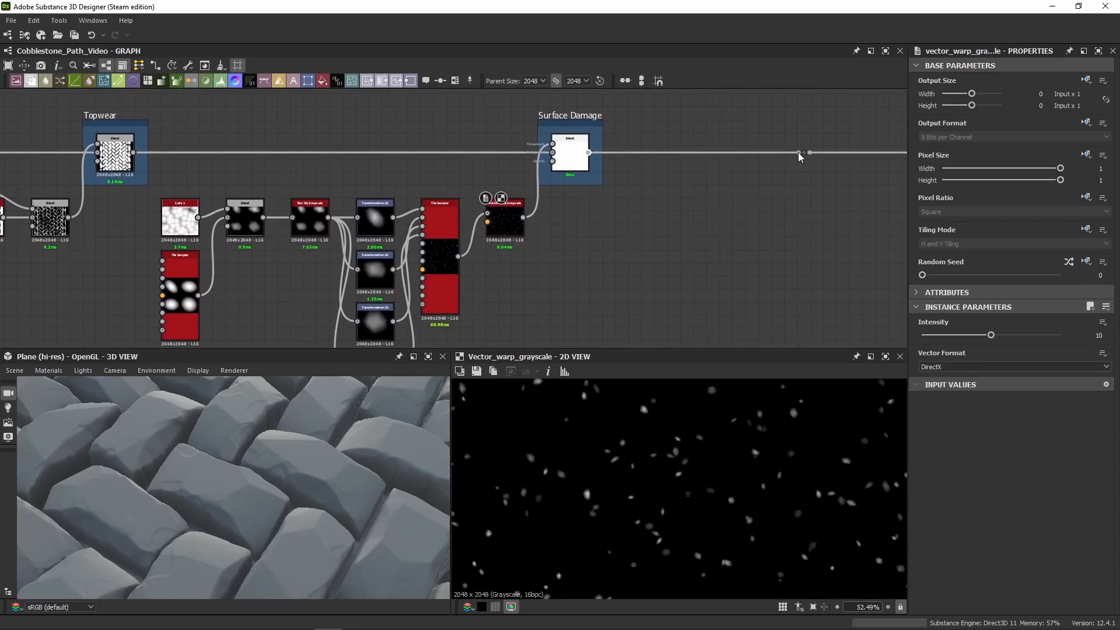
middle_drag(692, 227, 799, 184)
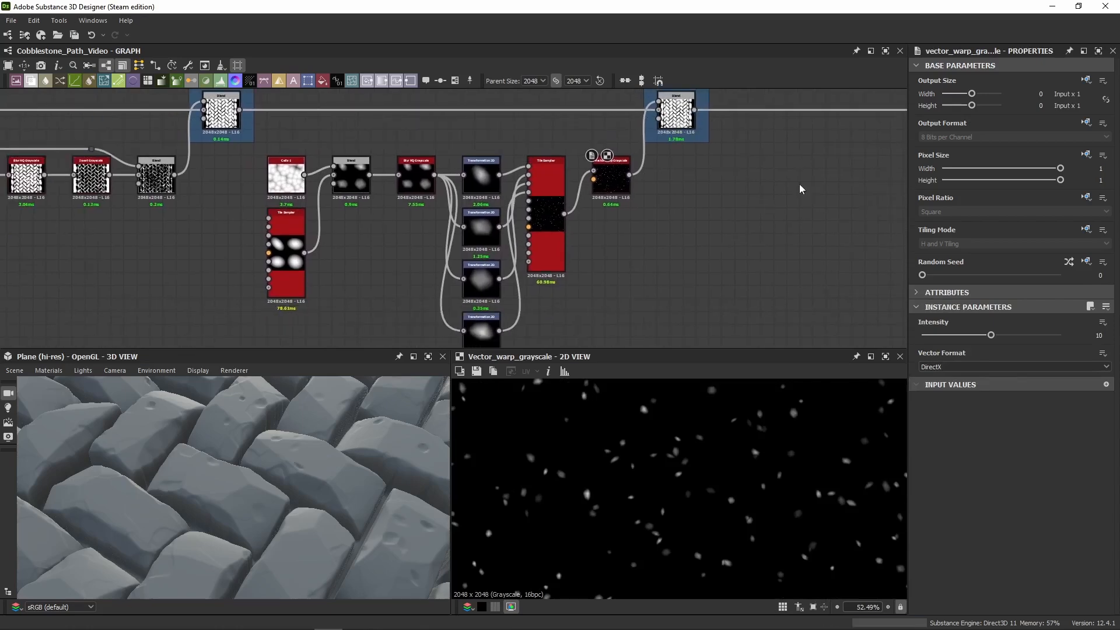
Step: Open the 3D view's default material properties and set the height scale to 2.5
right_drag(271, 517, 290, 495)
drag(290, 495, 193, 392)
right_drag(212, 443, 222, 420)
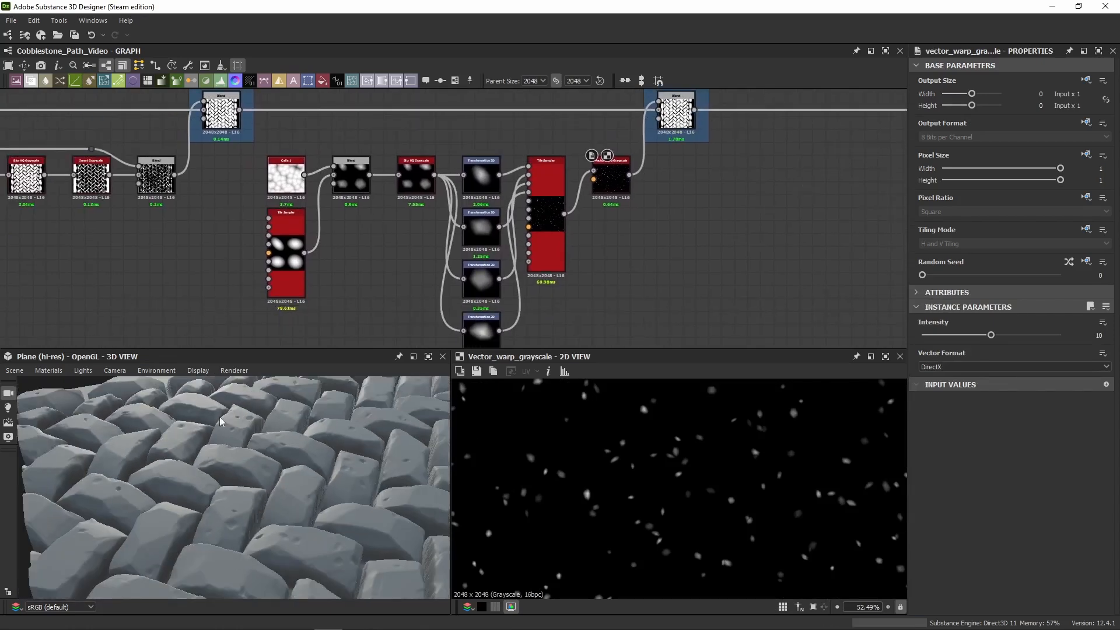
drag(254, 469, 273, 496)
click(49, 370)
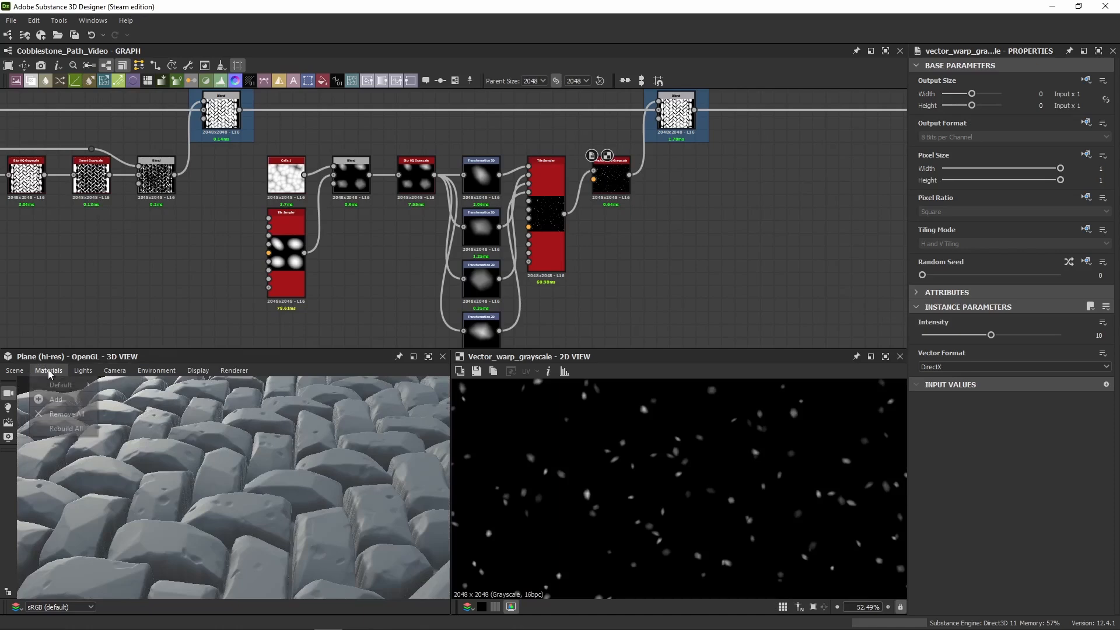
mouse_move(82, 382)
click(149, 386)
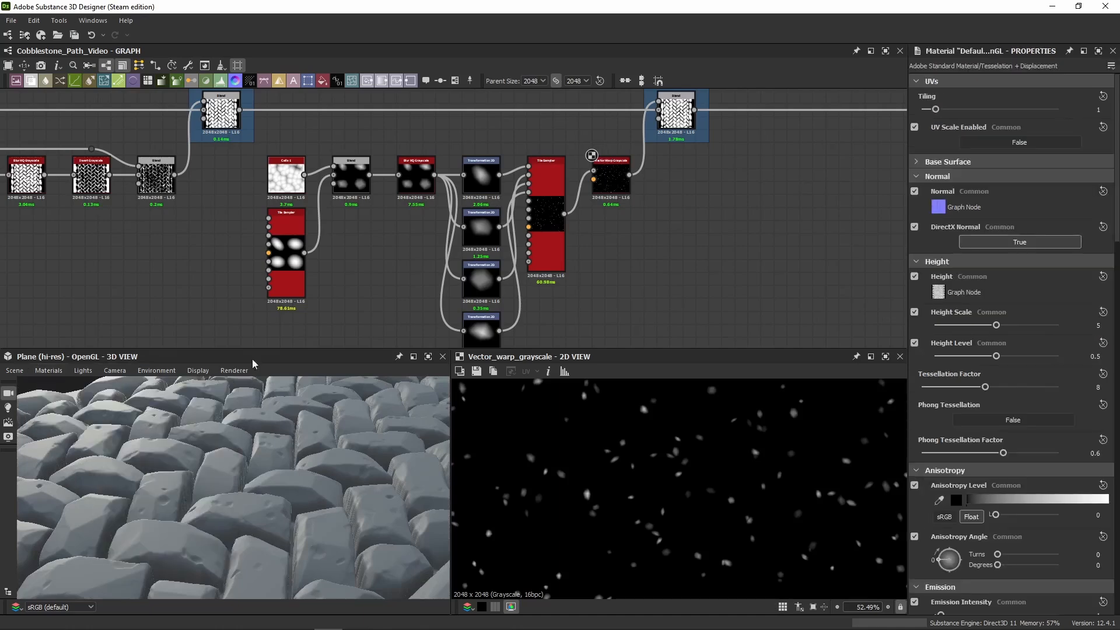
click(1098, 325)
text(2.5)
key(Return)
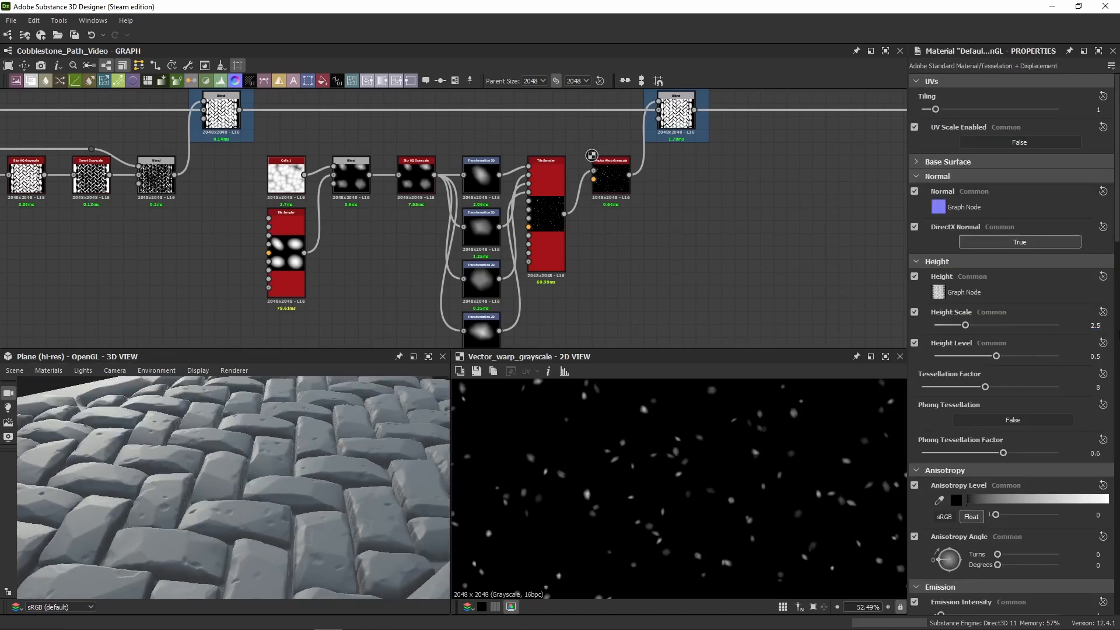
Step: Try flatter displacement by setting the material's height scale to 2 and to 1.5
click(1095, 325)
text(2)
key(Return)
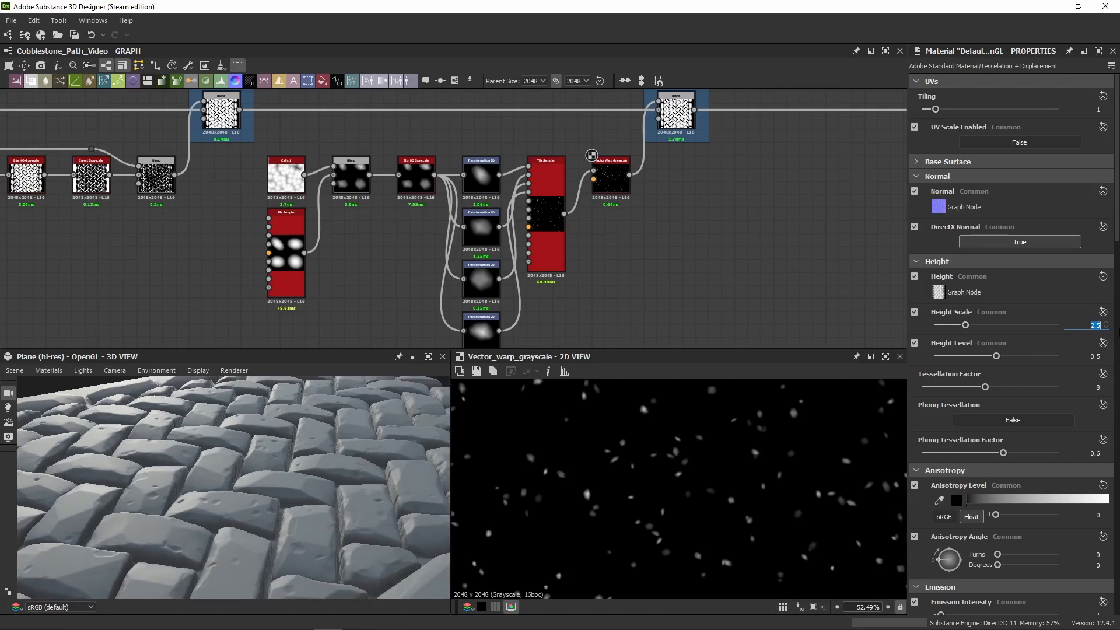
click(1096, 325)
text(1.5)
key(Return)
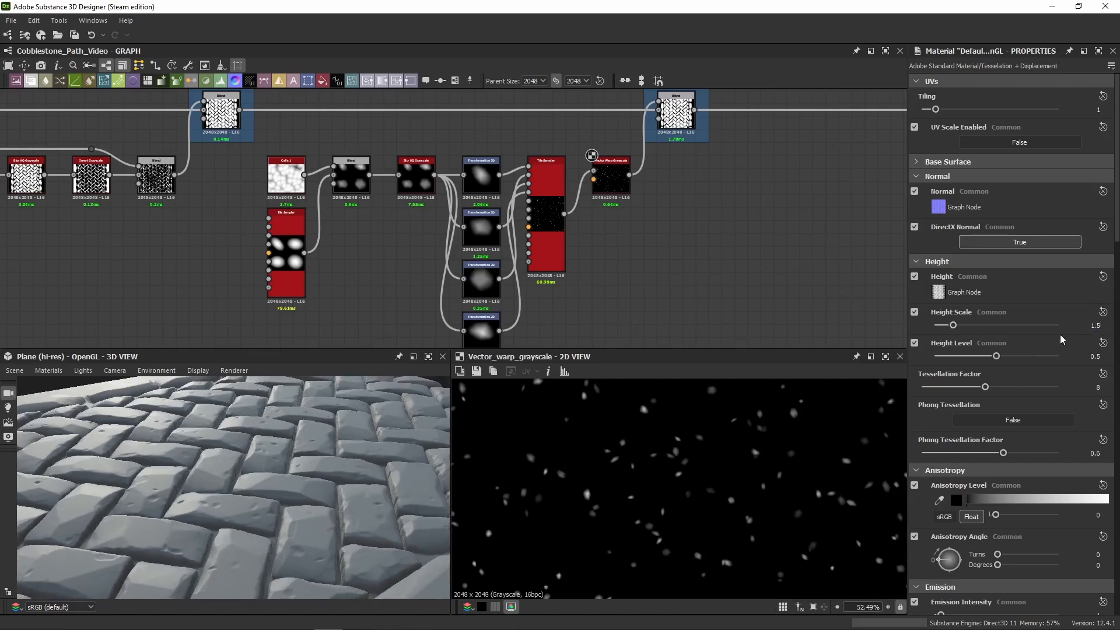
Step: Examine the flatter stones up close in 3D and set the material's height scale back to 2.5
drag(327, 466, 229, 474)
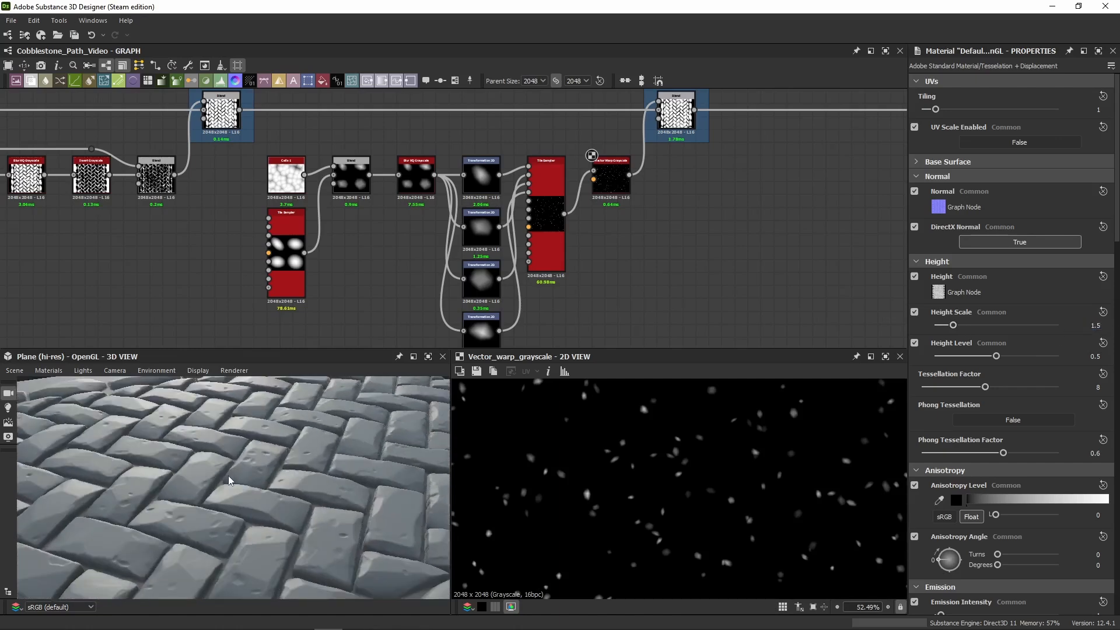
scroll(217, 432, up, 4)
middle_drag(217, 431, 231, 464)
click(1092, 324)
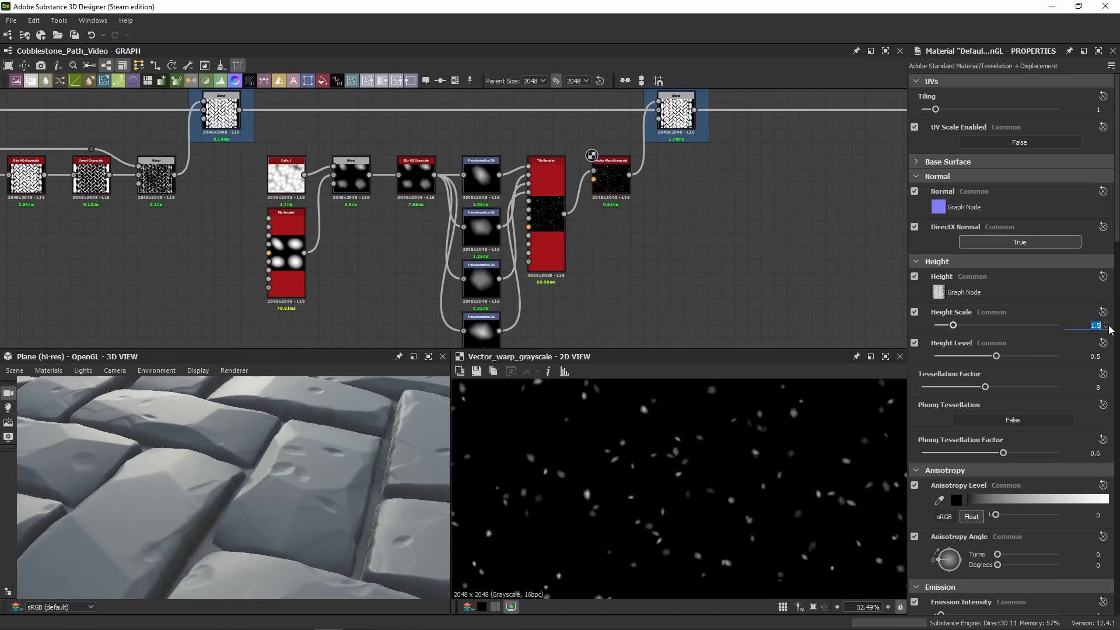
text(2.5)
key(Return)
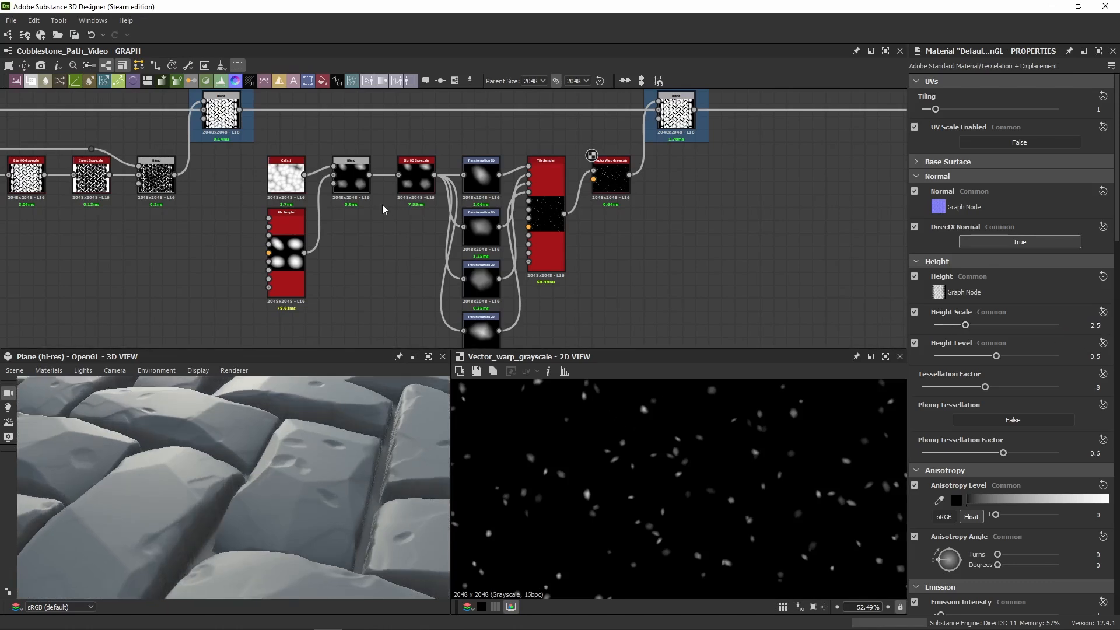
Step: Preview the Surface Damage chain's Cells 1 node and examine the dents on the stones in 3D, up close and from afar
double_click(282, 181)
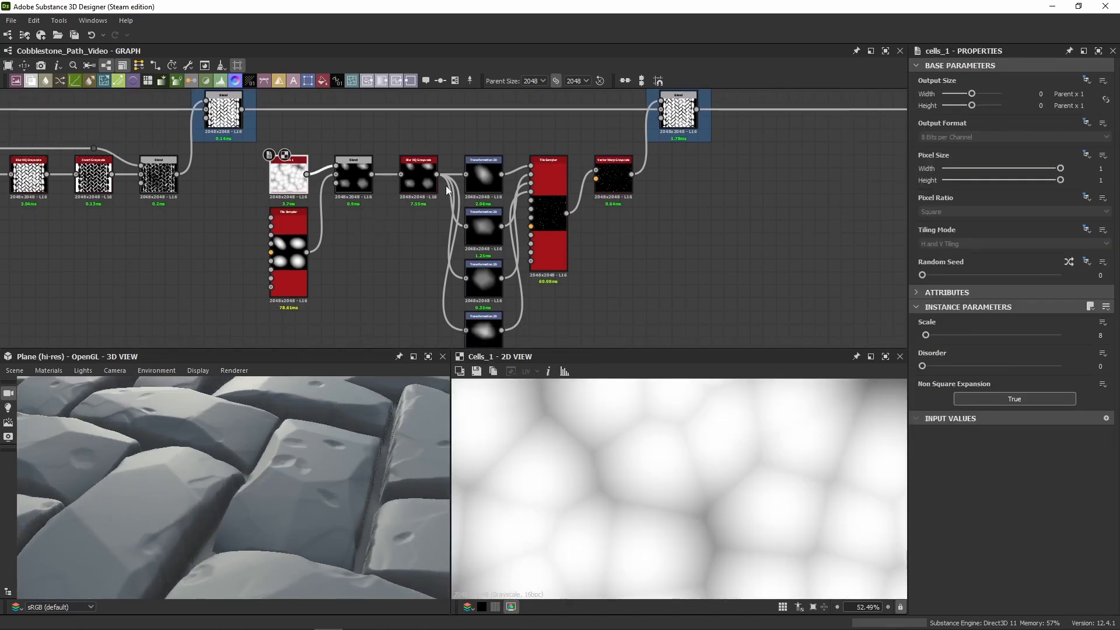
drag(485, 140, 280, 337)
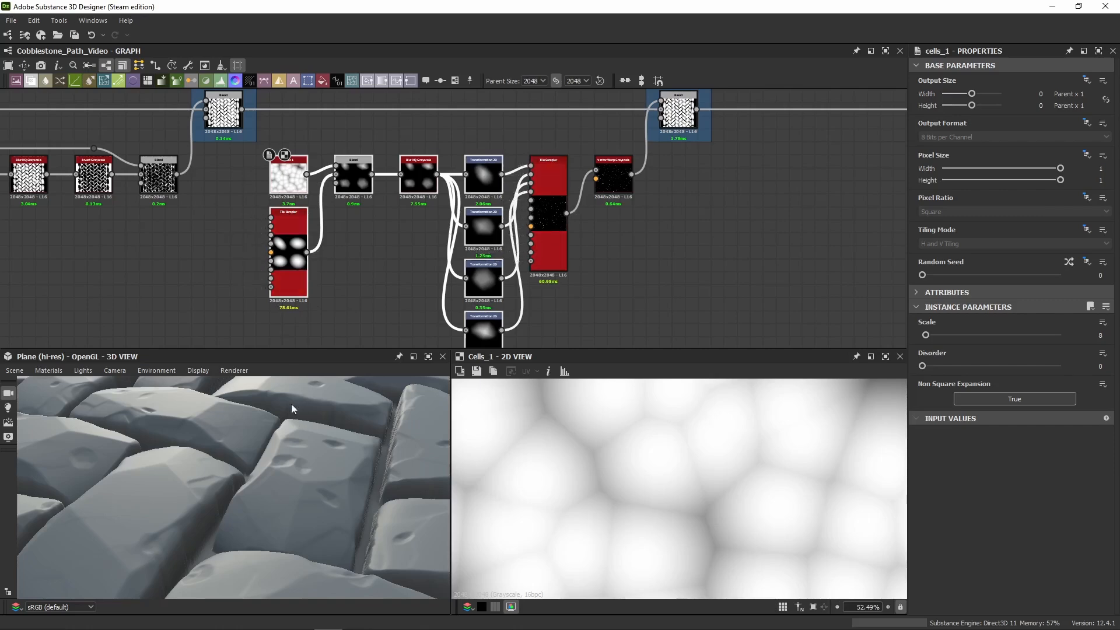
scroll(296, 440, up, 5)
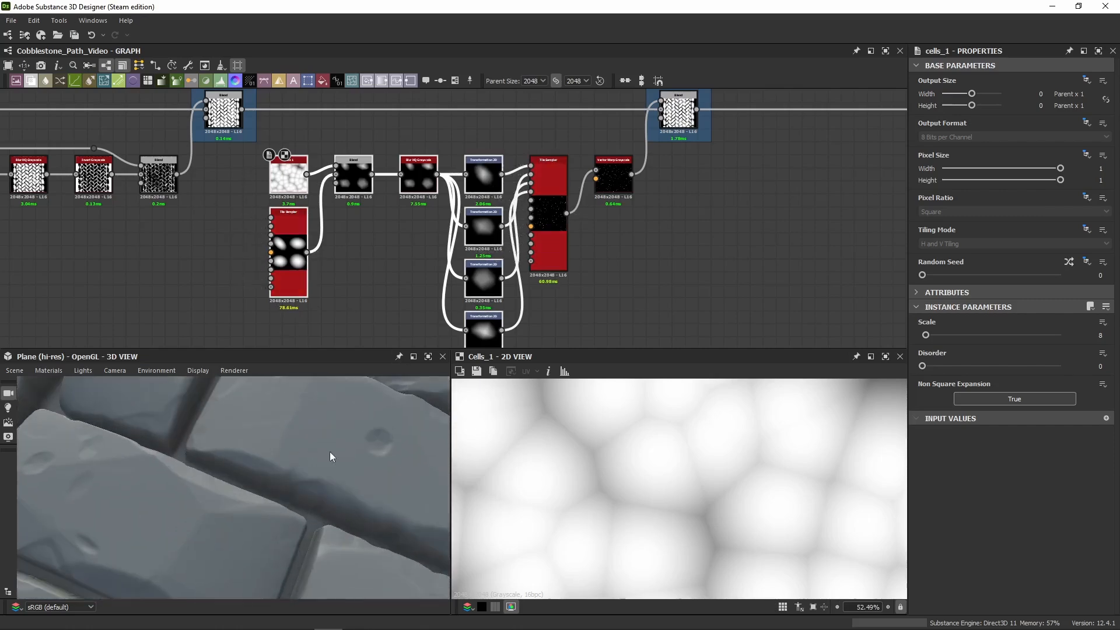
drag(330, 457, 240, 432)
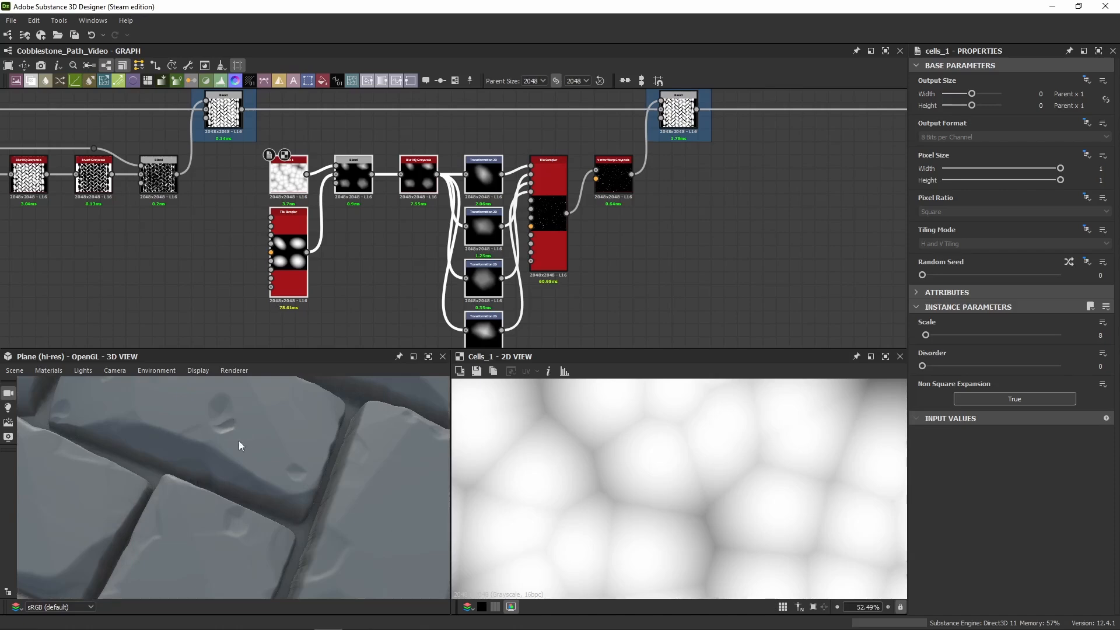
scroll(253, 530, down, 5)
drag(202, 500, 213, 456)
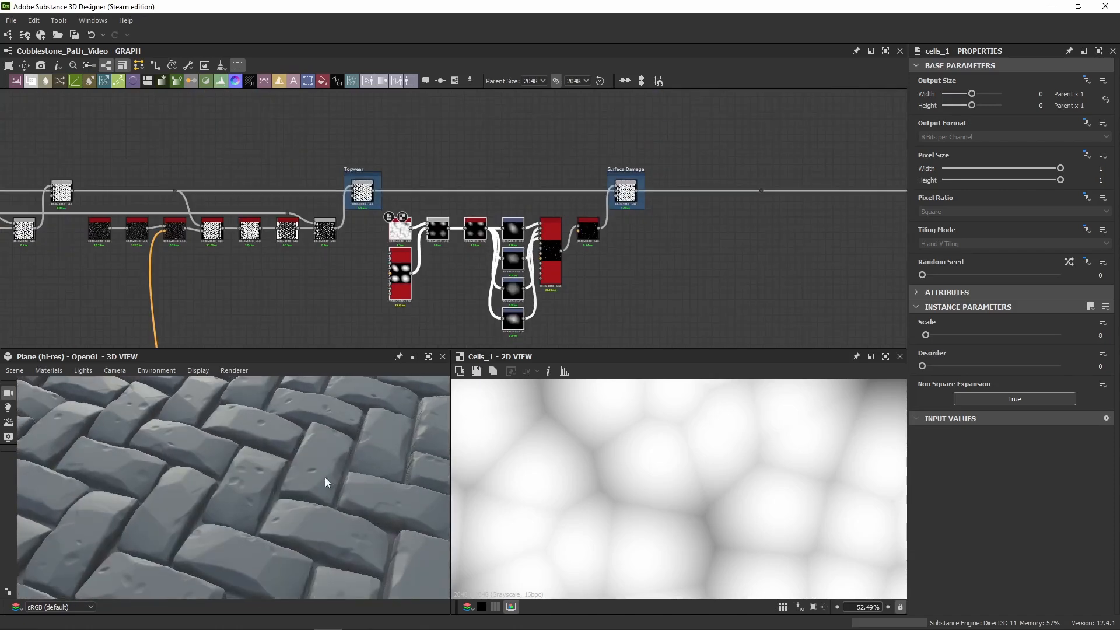
scroll(254, 497, down, 5)
drag(254, 497, 271, 457)
scroll(271, 457, up, 3)
Step: Disable and re-enable the Surface Damage Blend to compare the stones with and without dents
click(633, 195)
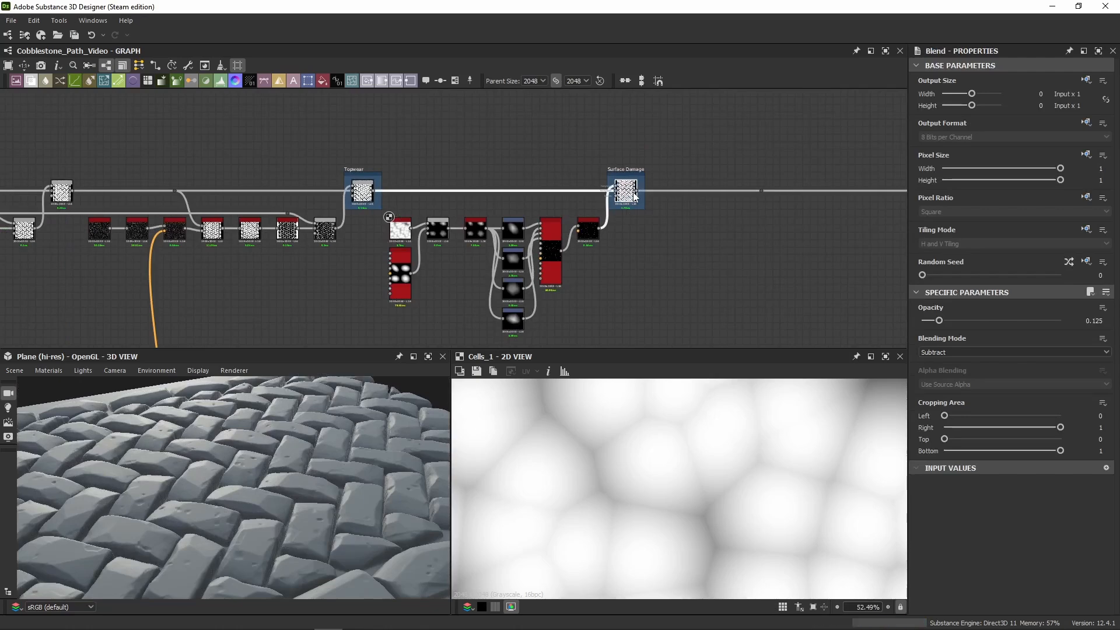
key(shift+d)
key(shift+d)
Step: Preview the first Tile Sampler of the Surface Damage chain and review its pattern, size, position, rotation and color parameters
scroll(399, 296, up, 8)
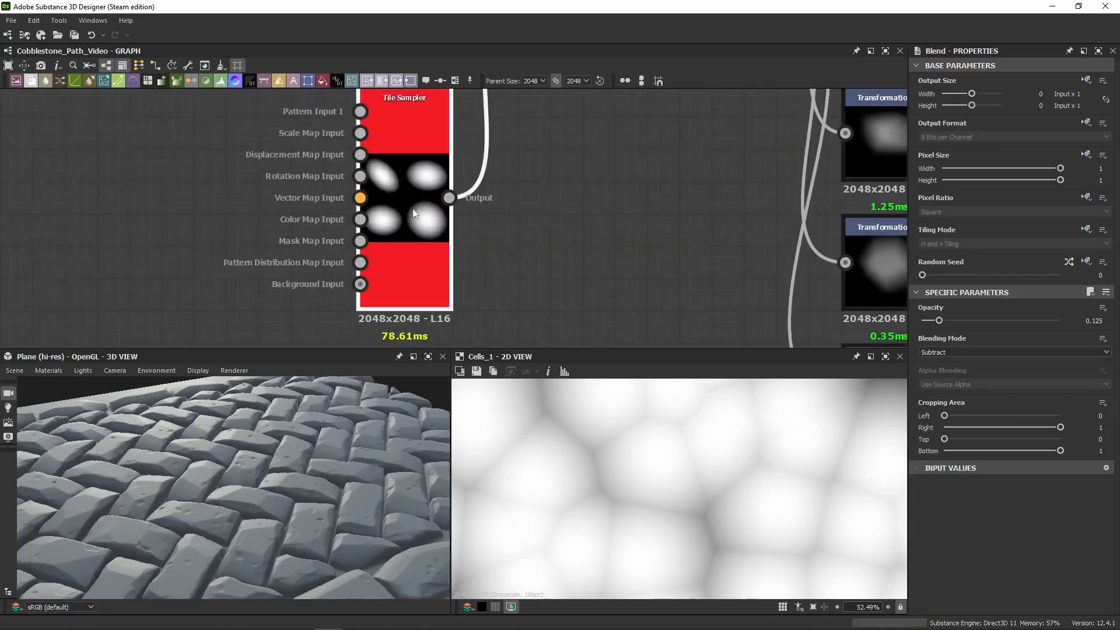
double_click(411, 208)
scroll(621, 463, down, 5)
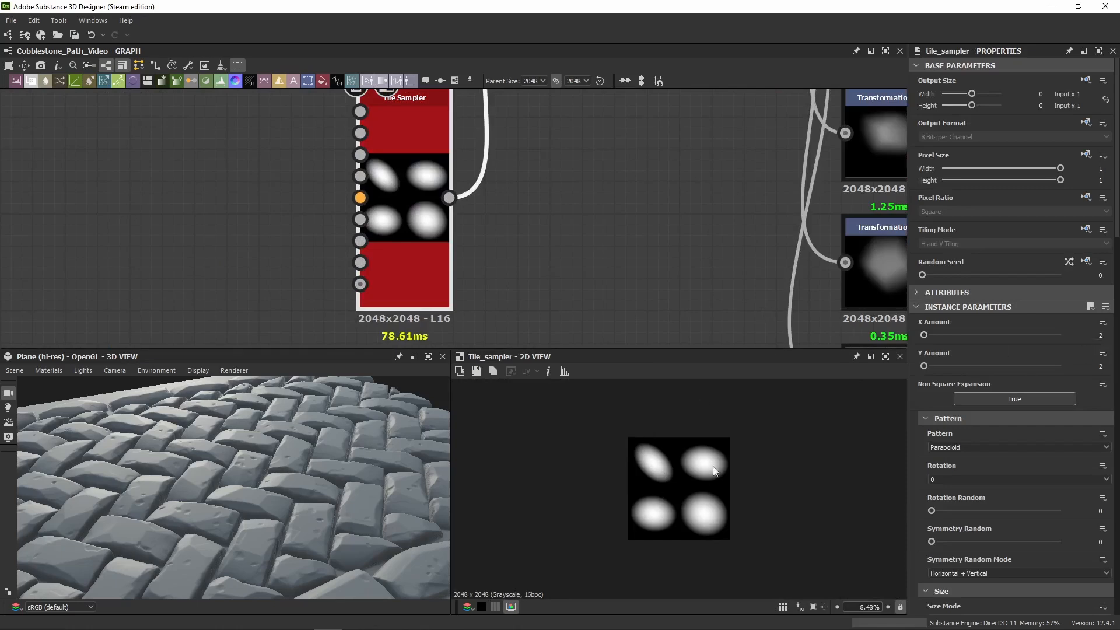
scroll(558, 272, down, 6)
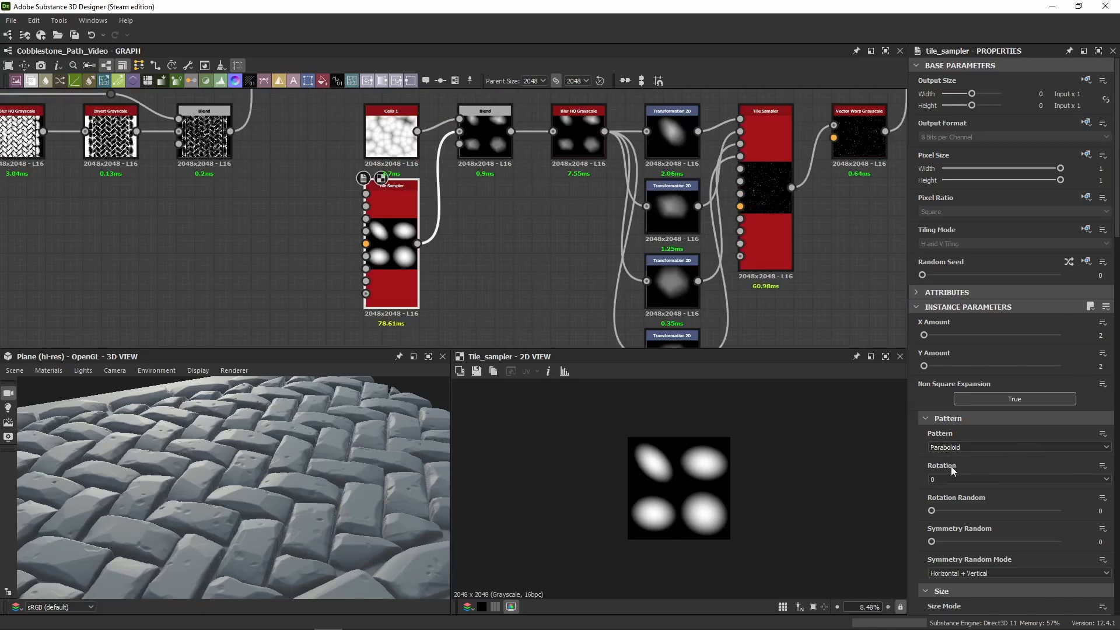
scroll(919, 449, down, 5)
scroll(918, 449, down, 1)
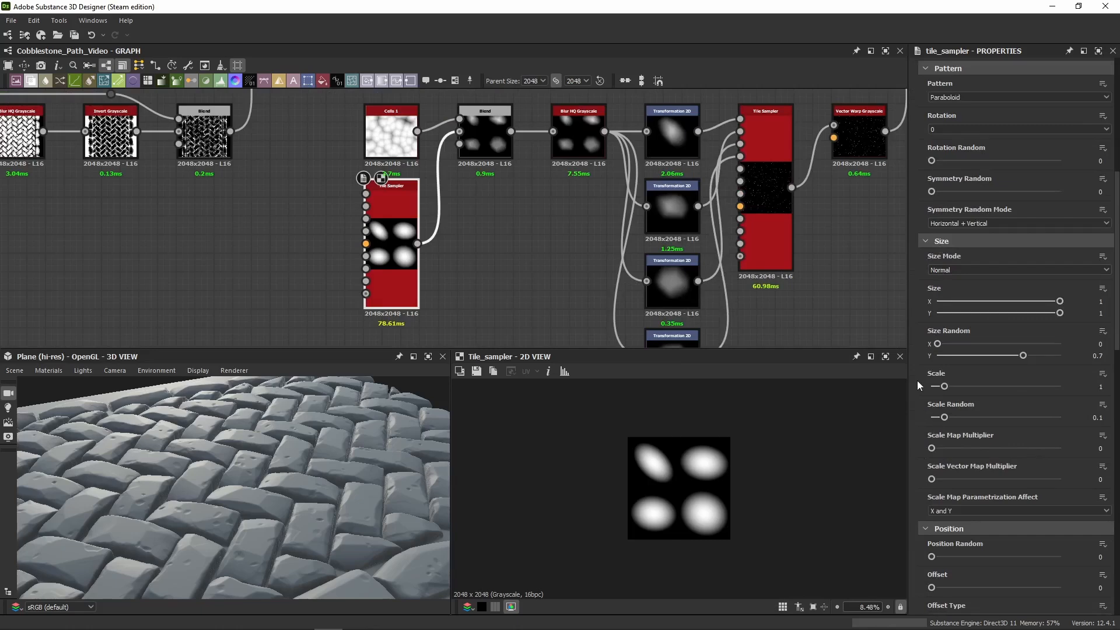
scroll(916, 381, down, 5)
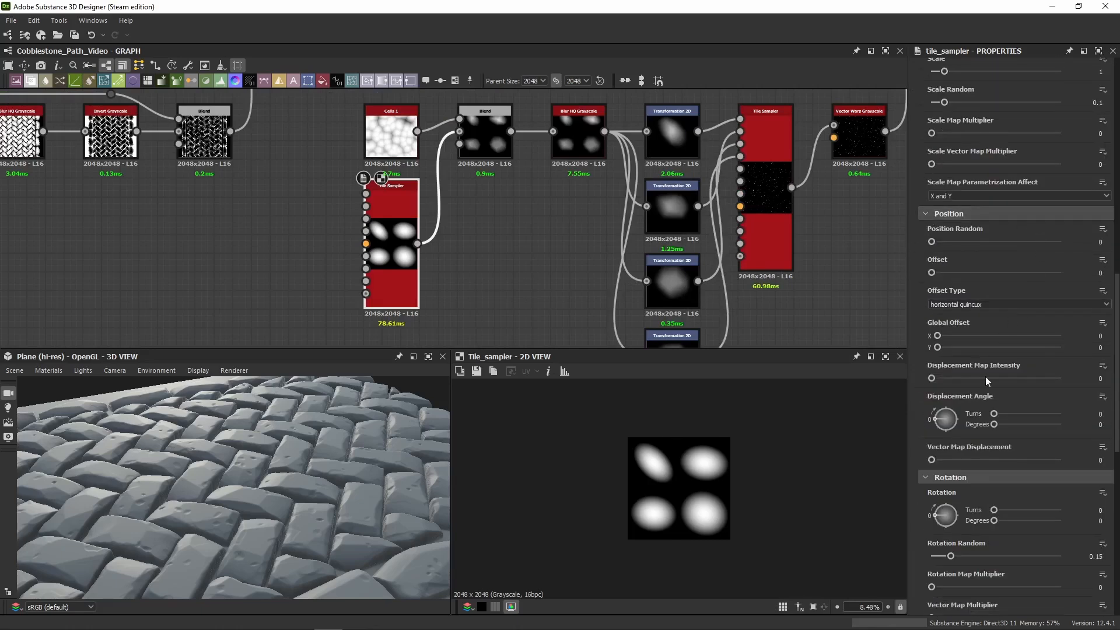
scroll(918, 319, down, 2)
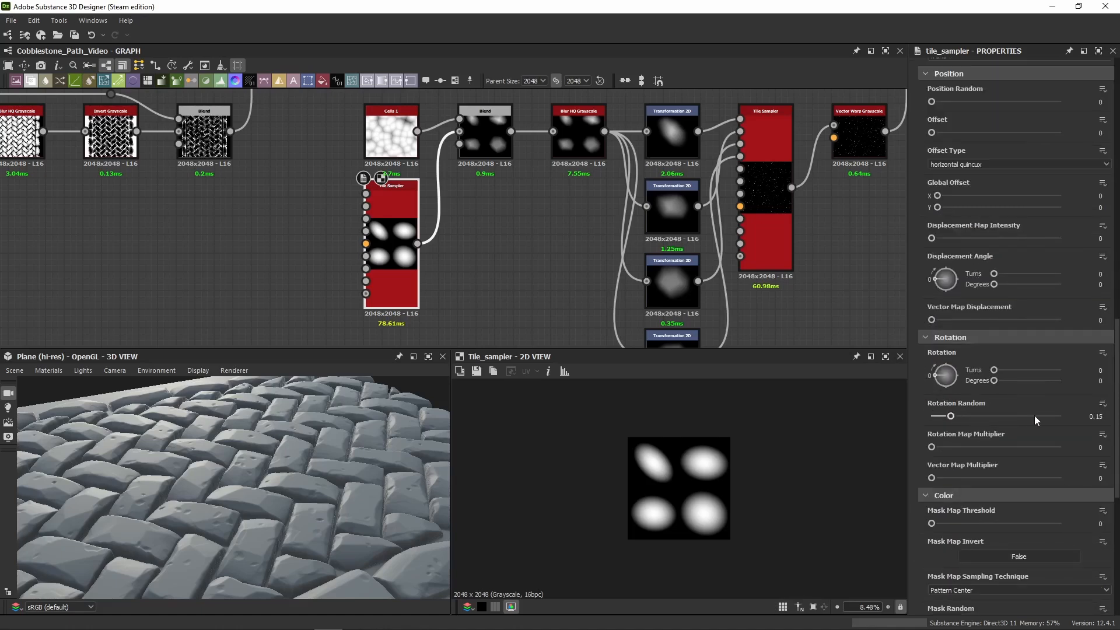
scroll(923, 387, down, 5)
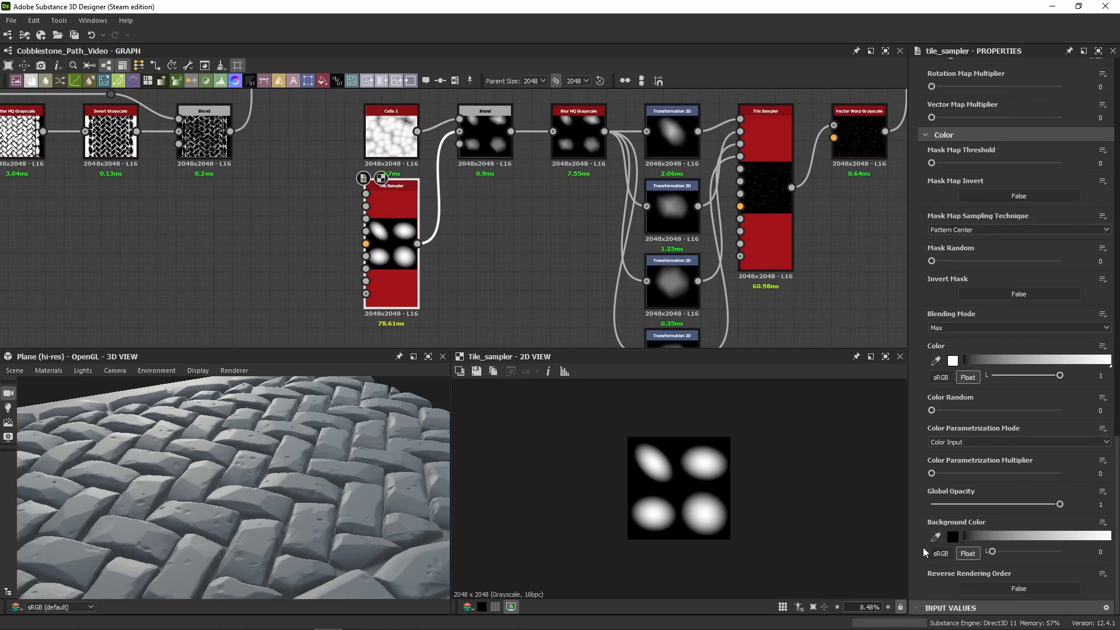
scroll(923, 547, up, 10)
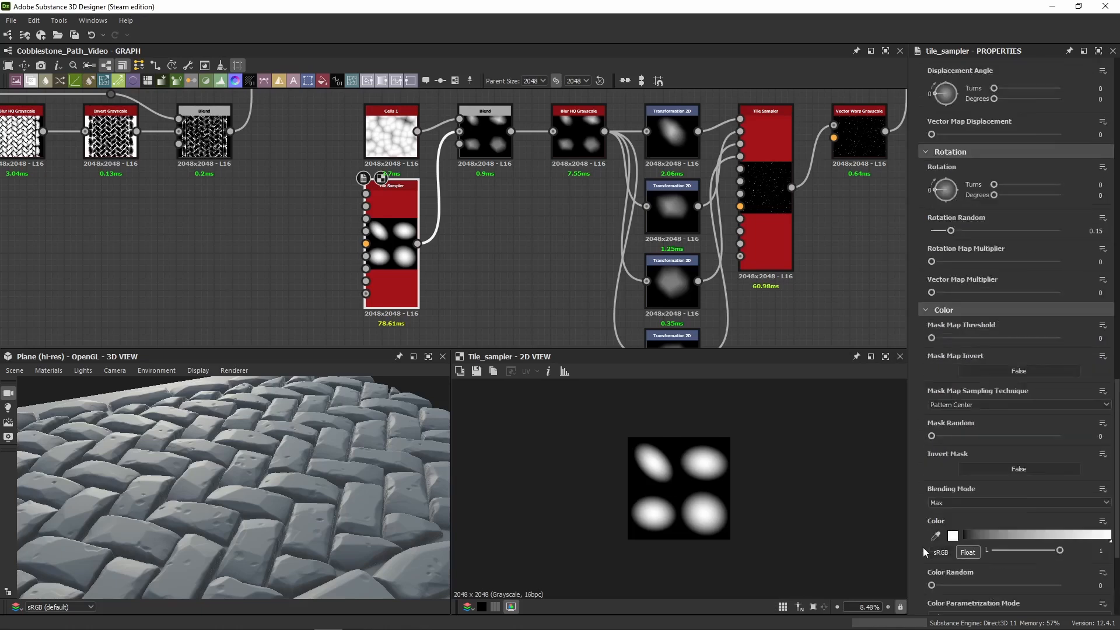
scroll(923, 547, down, 4)
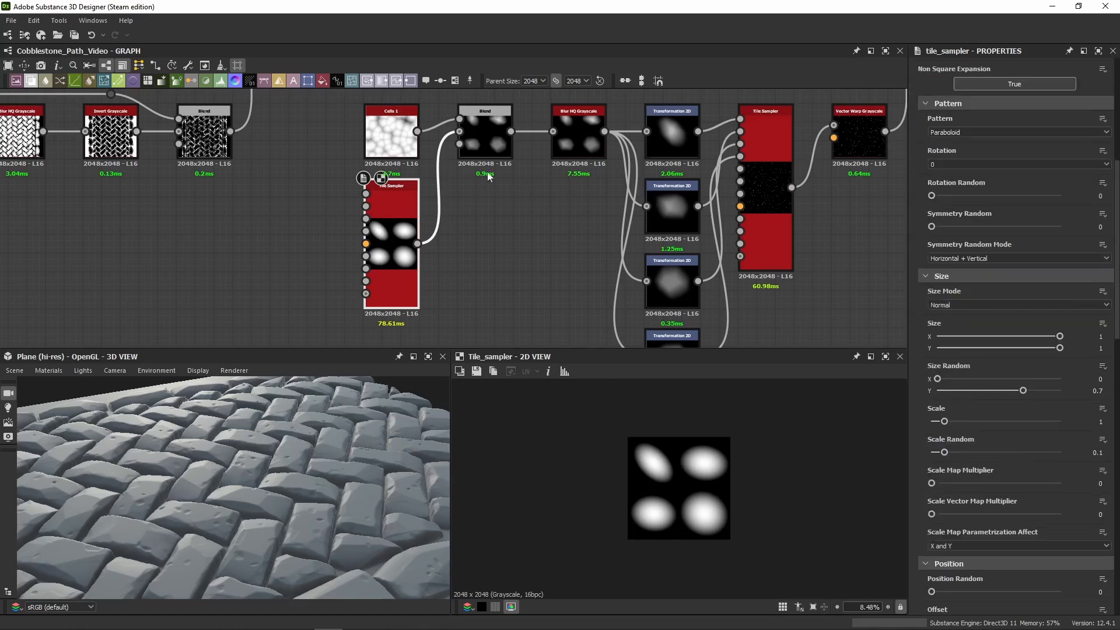
Step: Preview the Cells 1 node and the Subtract Blend of the Surface Damage chain and examine the blended shapes up close in 2D
scroll(721, 528, up, 3)
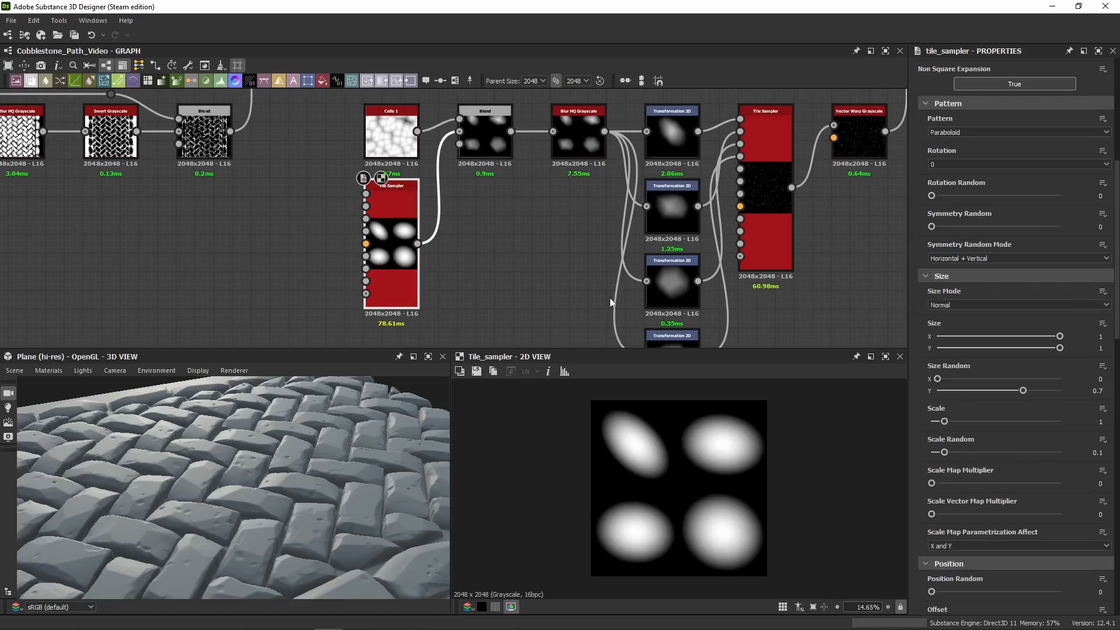
middle_drag(610, 299, 618, 361)
double_click(493, 195)
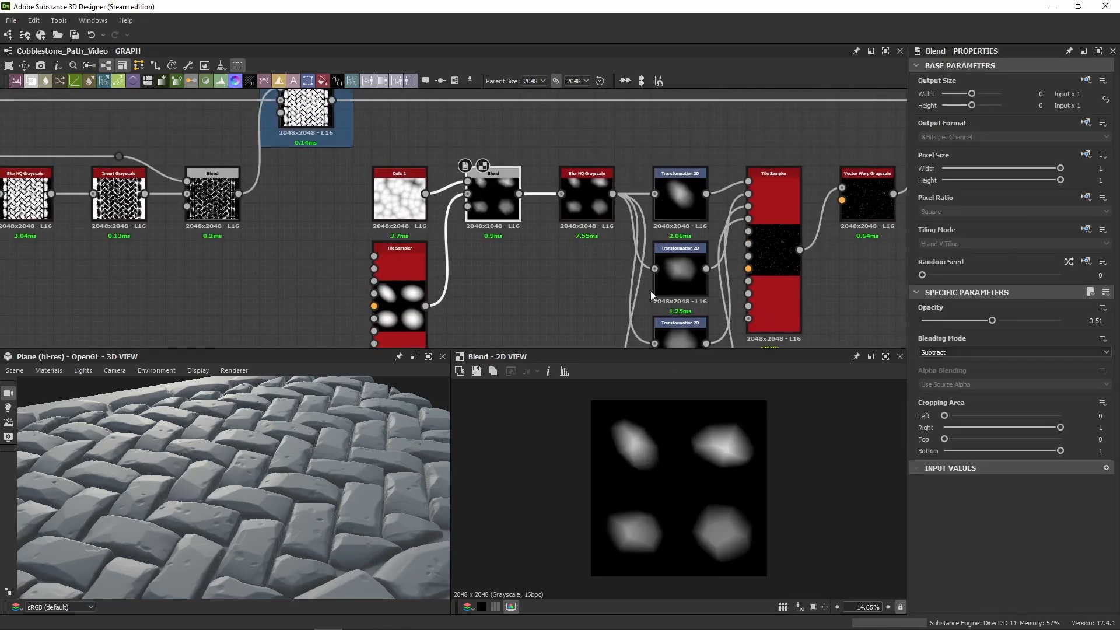
scroll(489, 258, up, 2)
double_click(400, 198)
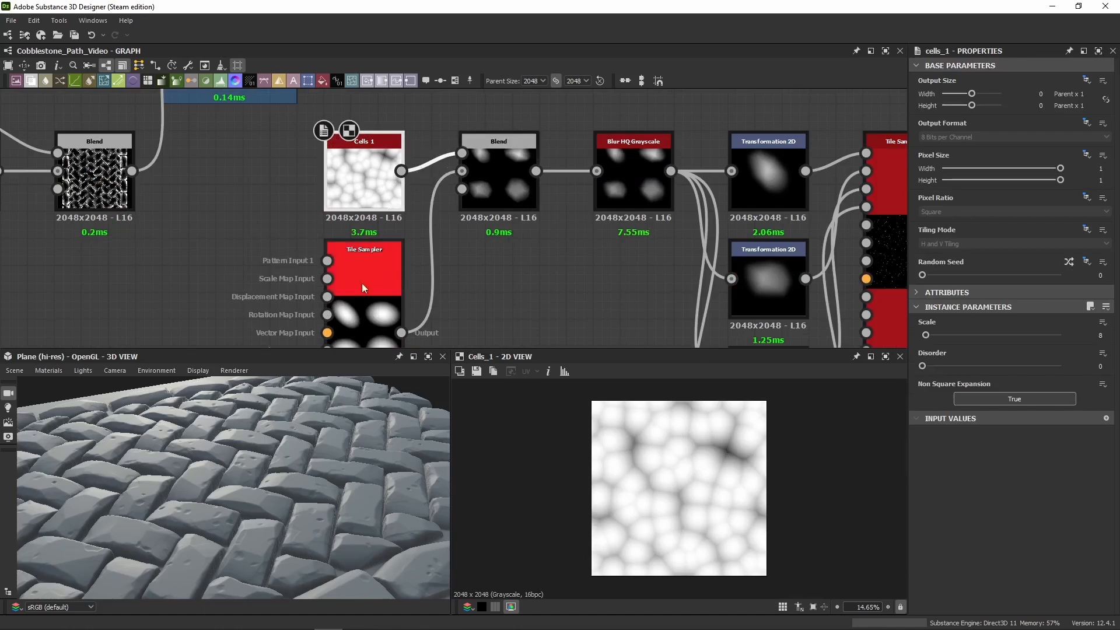
double_click(499, 192)
scroll(642, 436, up, 5)
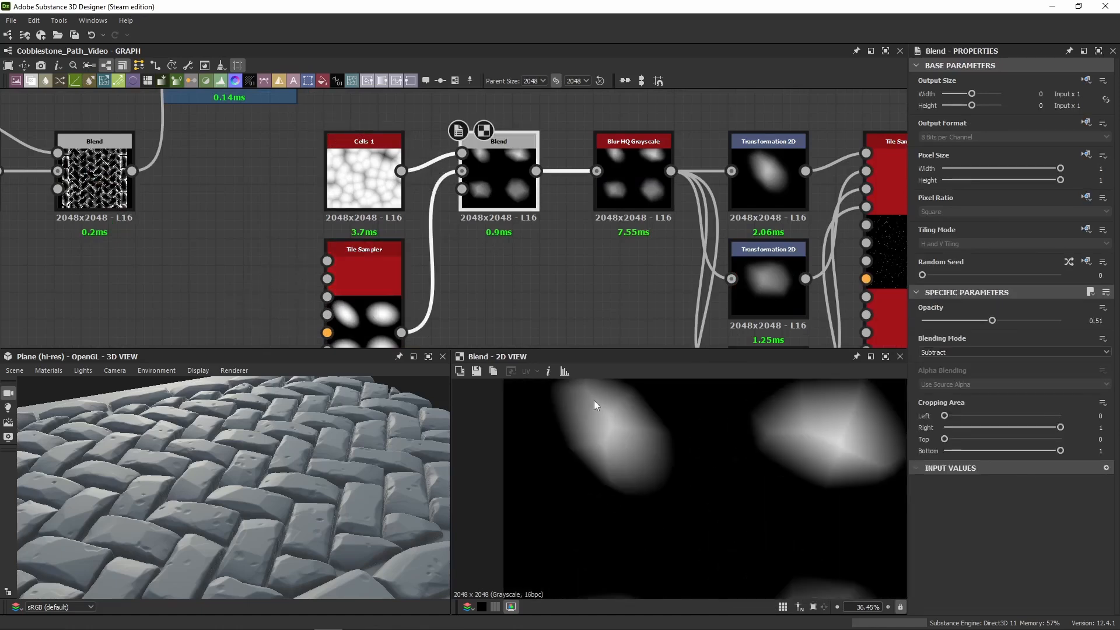
middle_drag(593, 400, 591, 415)
scroll(609, 459, up, 3)
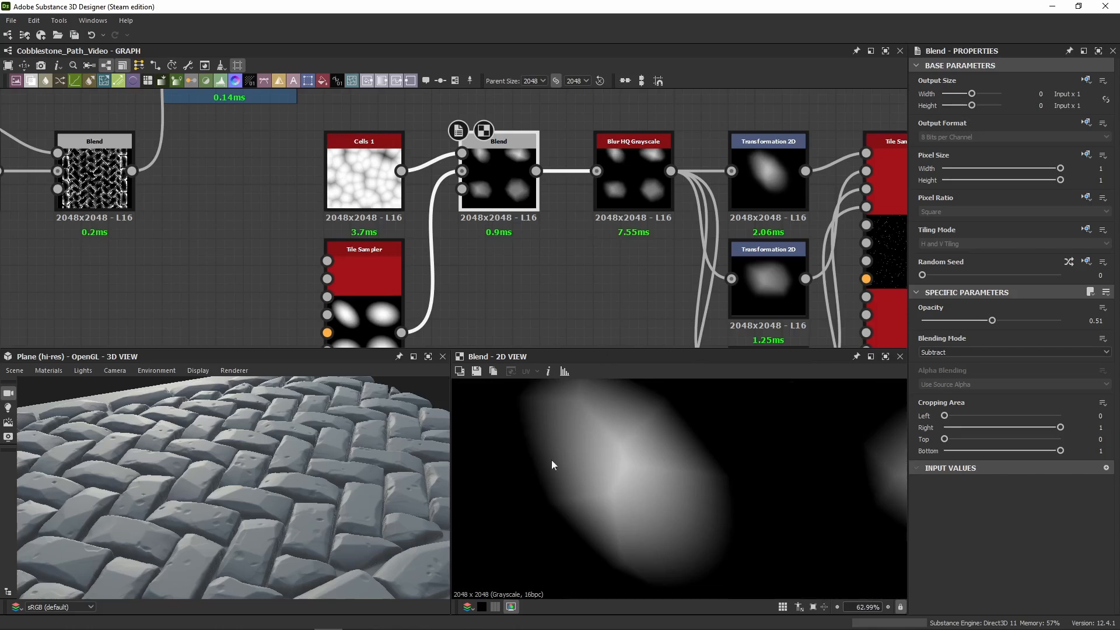
Step: Try the Surface Damage chain's Subtract Blend at an opacity of 1 and undo the change
key(f)
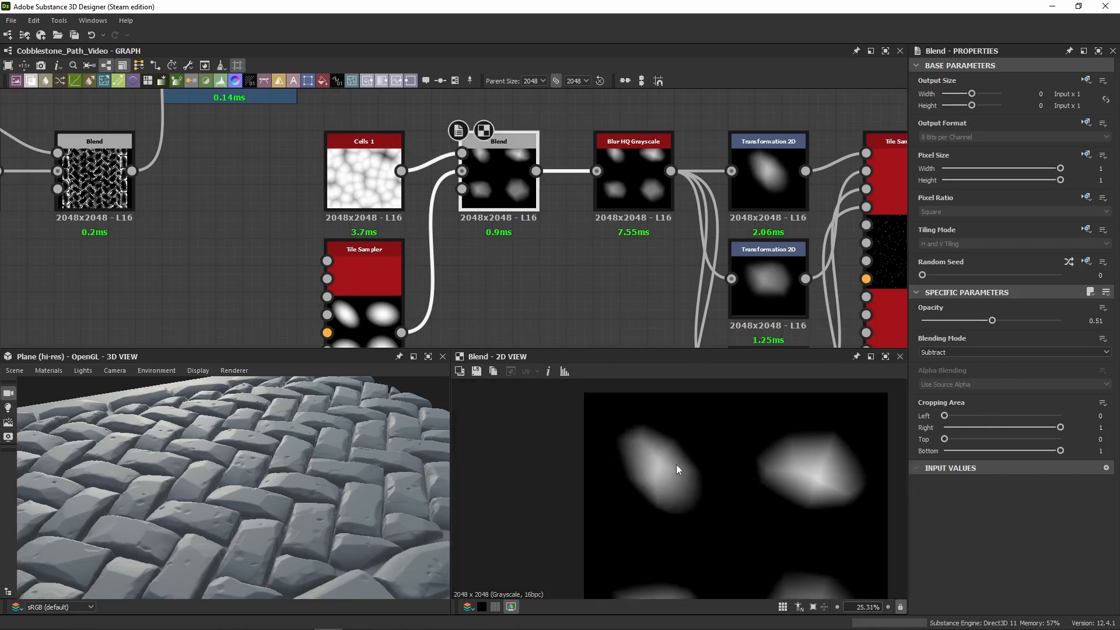
drag(991, 320, 1083, 342)
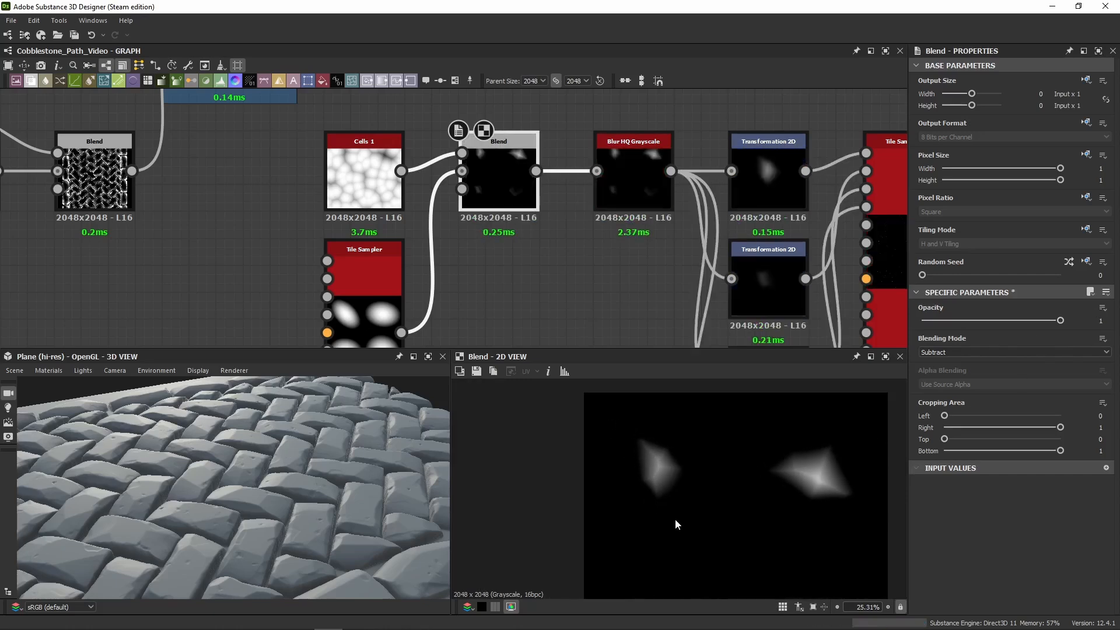
key(ctrl+z)
Step: Disable and re-enable the Blur HQ Grayscale repeatedly to compare the dents with and without blur in 2D and 3D
click(599, 199)
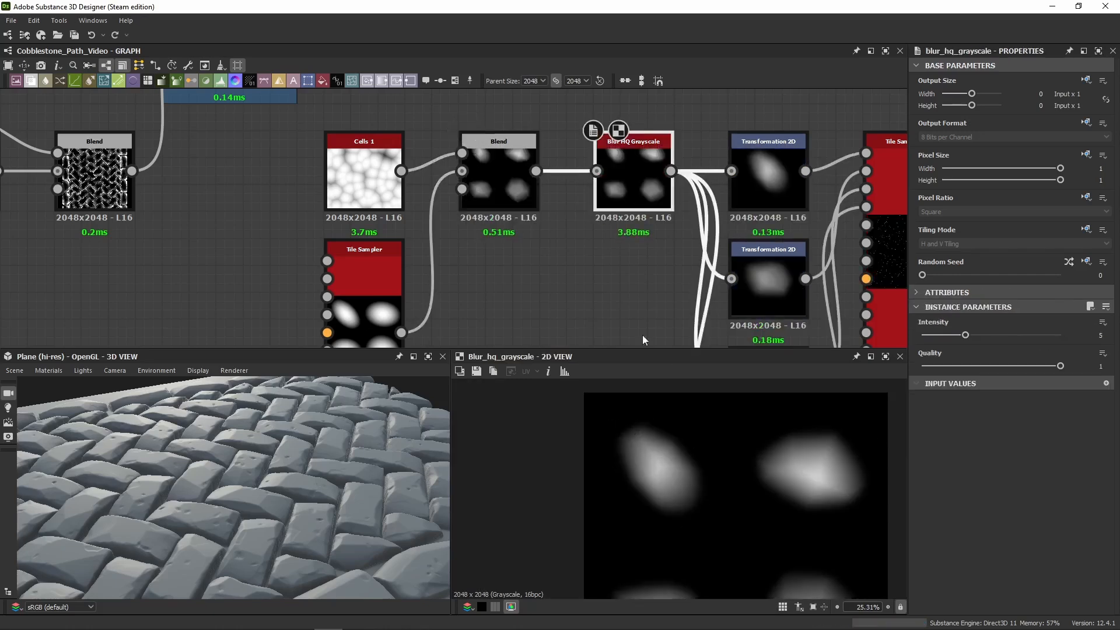
scroll(669, 470, up, 6)
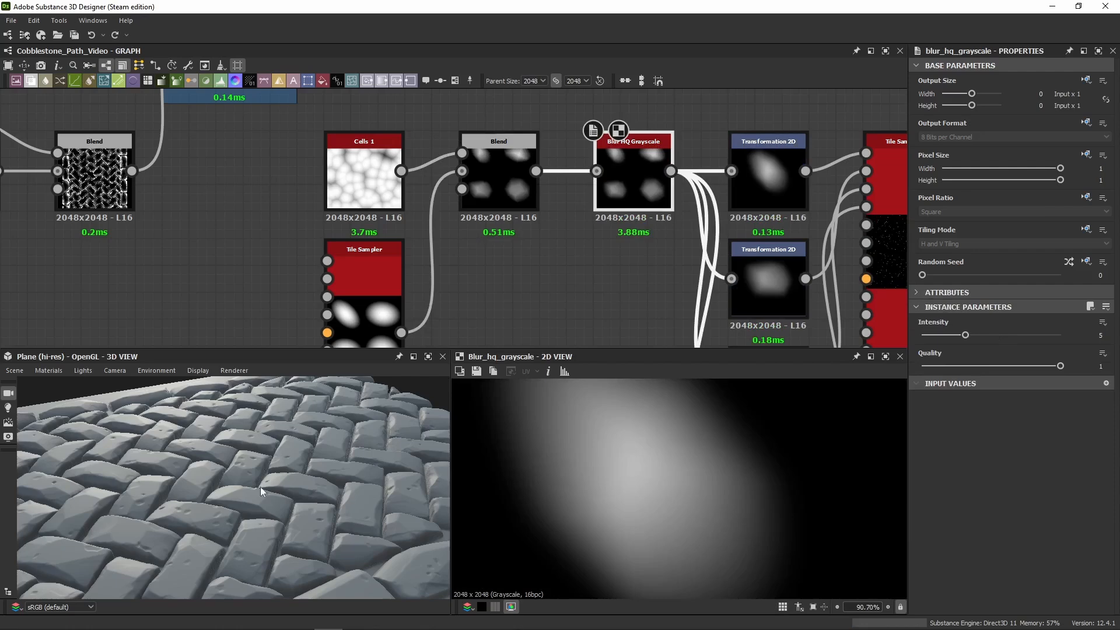
scroll(243, 540, up, 10)
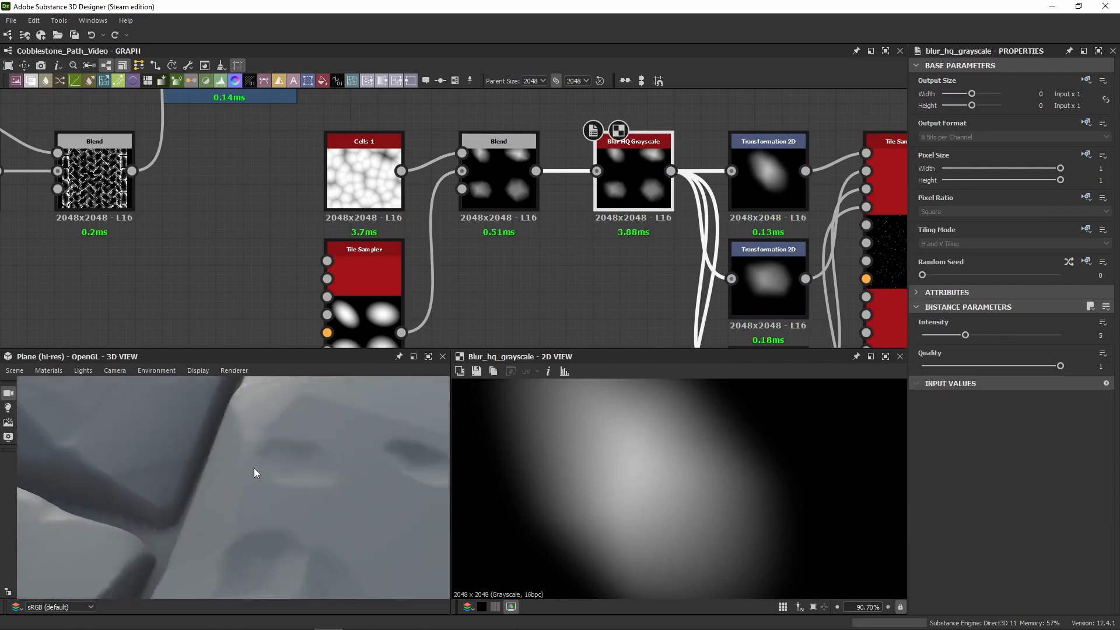
key(ctrl+b)
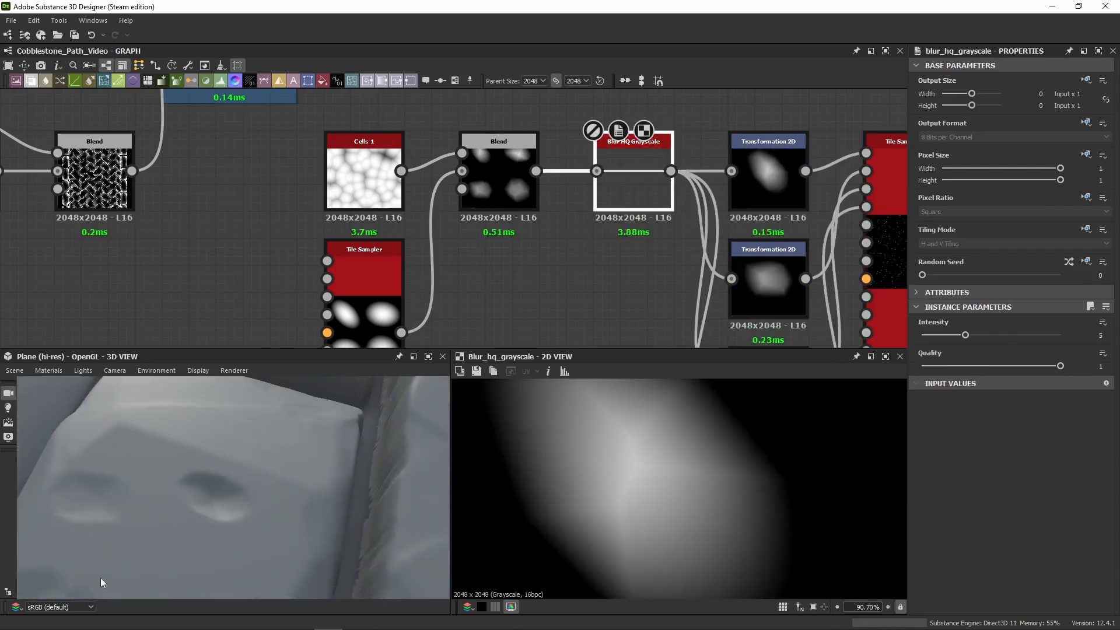
key(ctrl+b)
key(ctrl+b)
key(ctrl+b)
key(ctrl+b)
key(ctrl+b)
middle_drag(607, 247, 555, 225)
scroll(662, 474, down, 2)
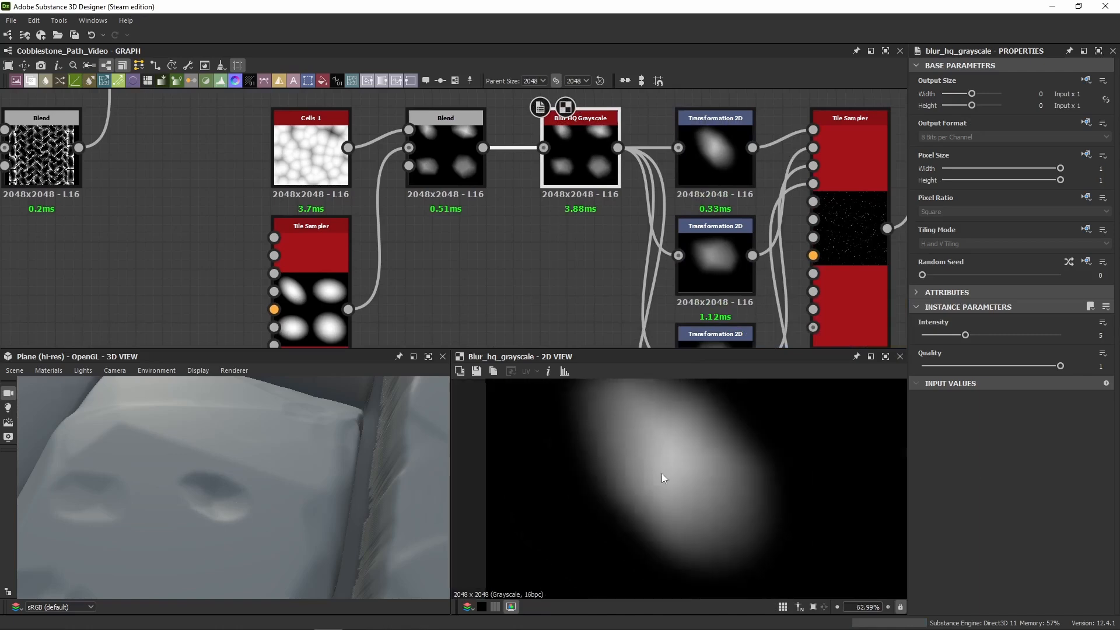
scroll(662, 474, down, 7)
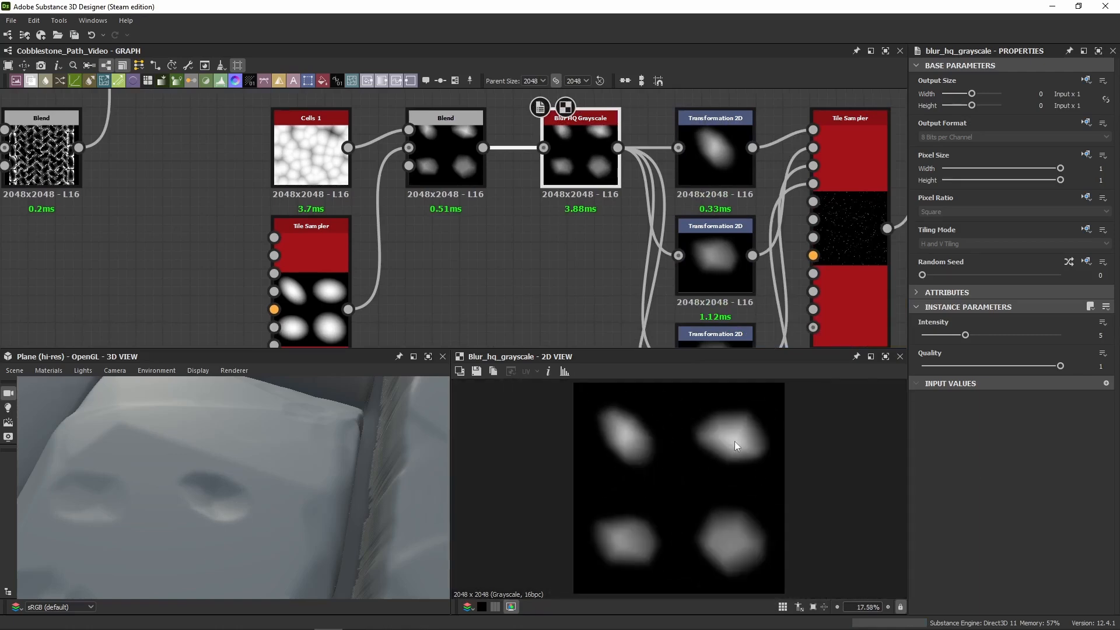
Step: Preview the first Transformation 2D after the blur and display its transform matrix values
middle_drag(559, 224, 475, 231)
click(616, 171)
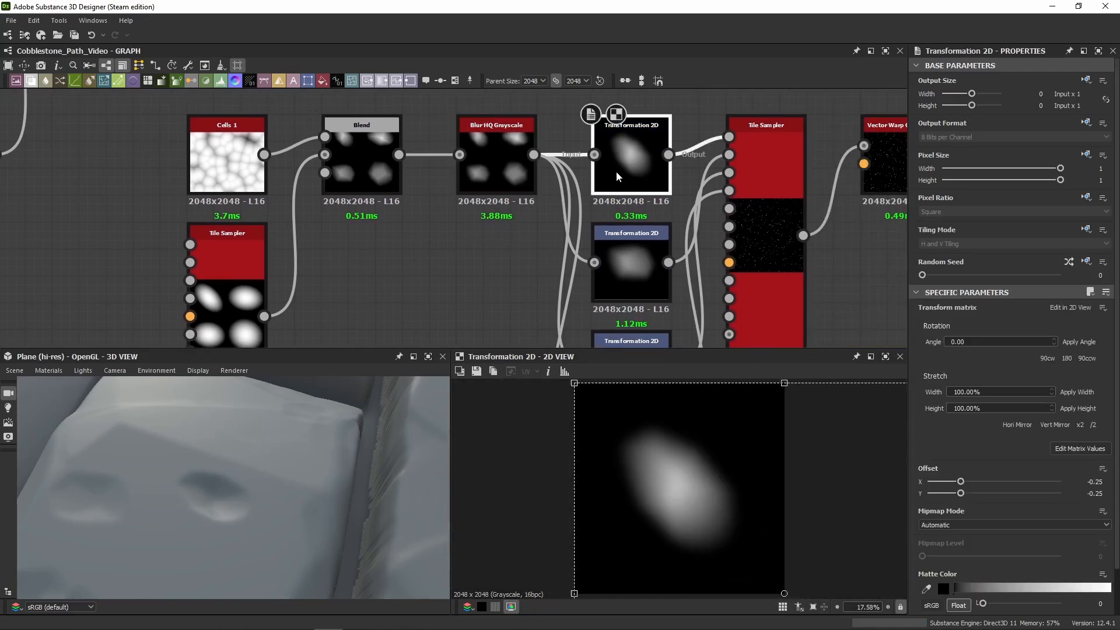
scroll(457, 260, down, 4)
drag(470, 105, 478, 163)
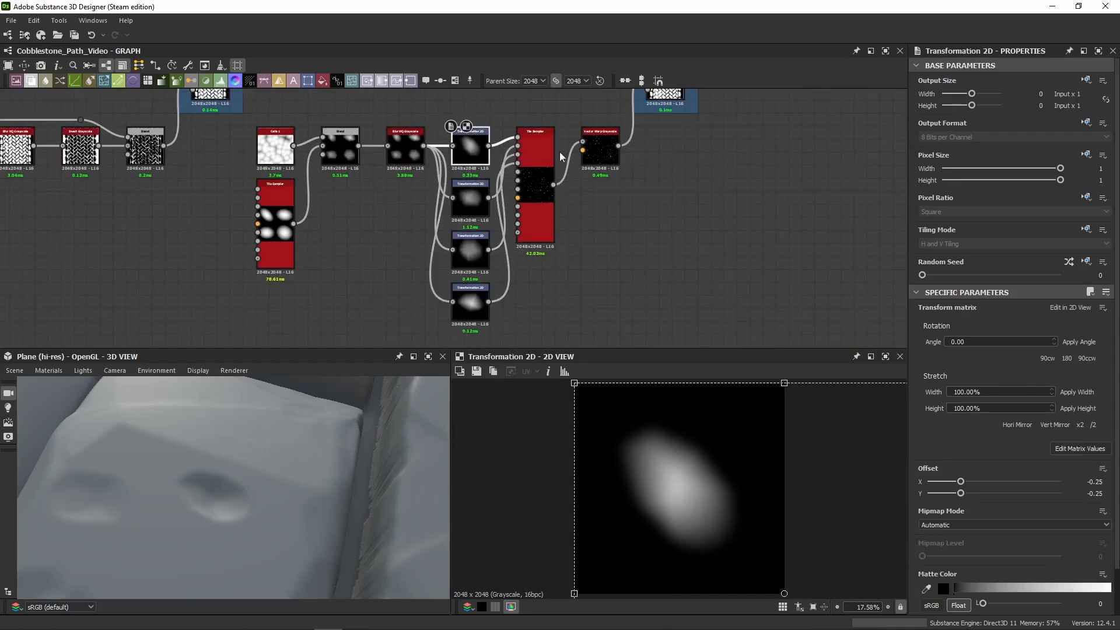
scroll(470, 143, up, 5)
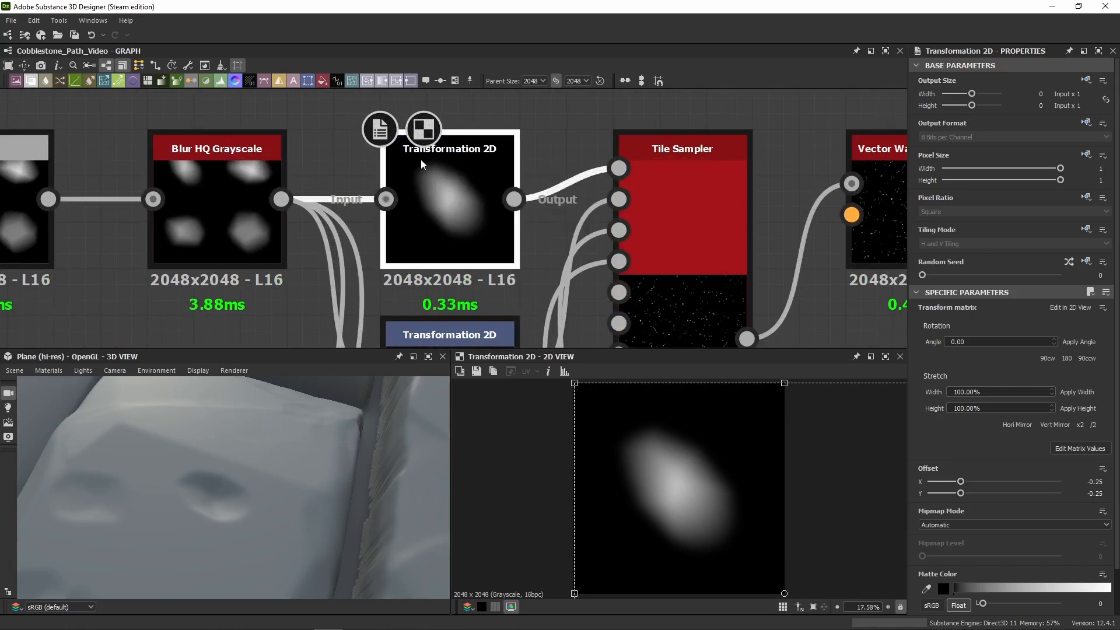
click(1076, 446)
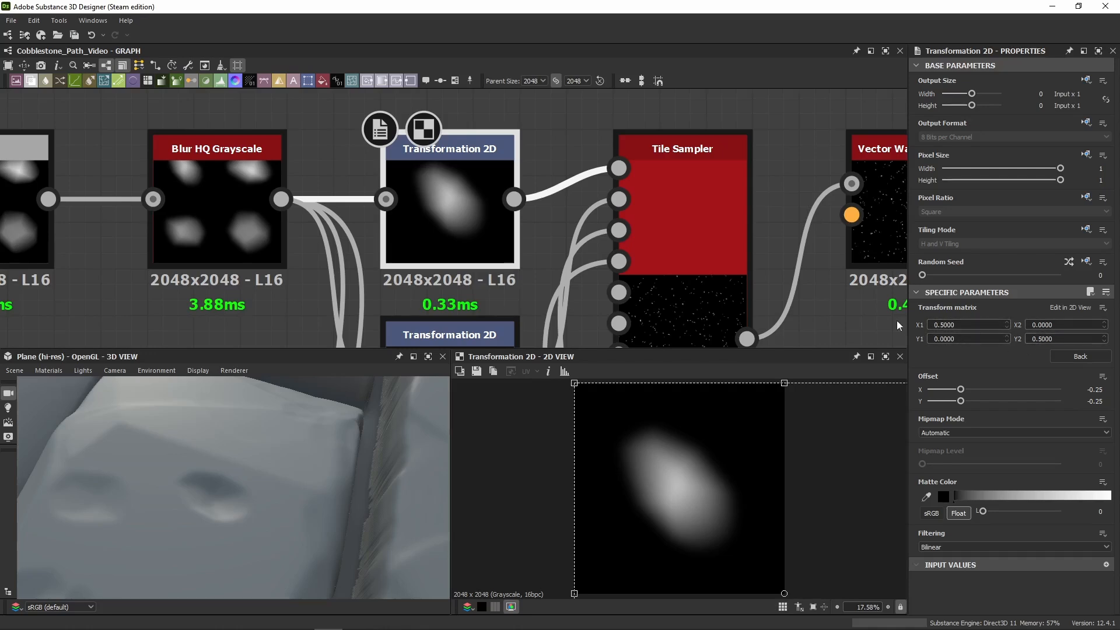
scroll(507, 288, down, 3)
middle_drag(483, 249, 535, 156)
scroll(628, 439, down, 5)
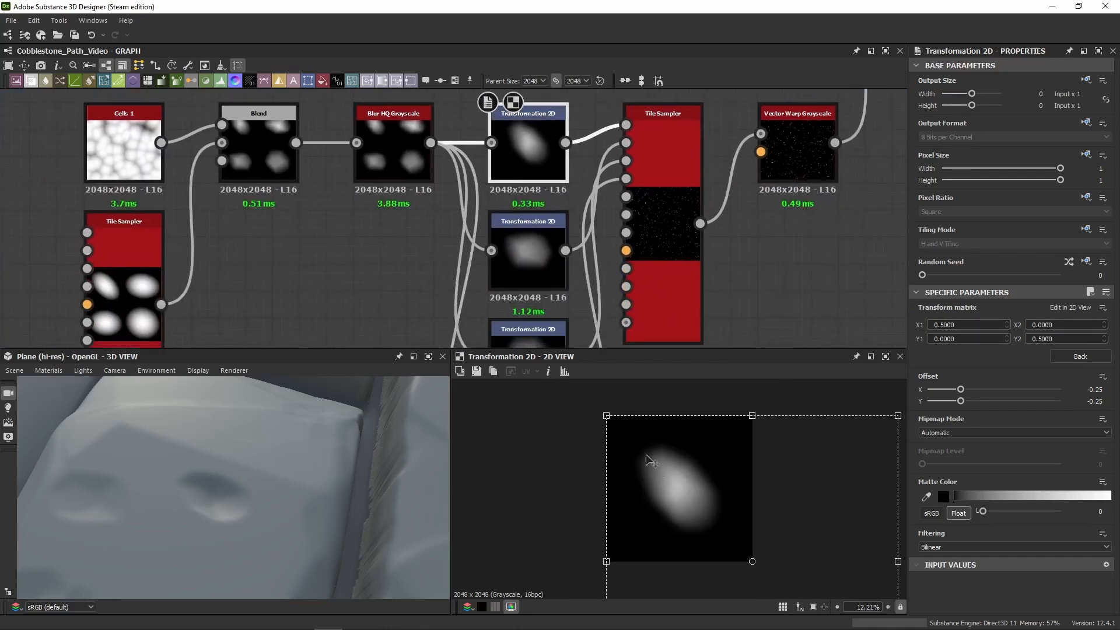
Step: Compare the Blur HQ Grayscale output with the Transformation 2D nodes, examining which shape each one isolates
double_click(376, 134)
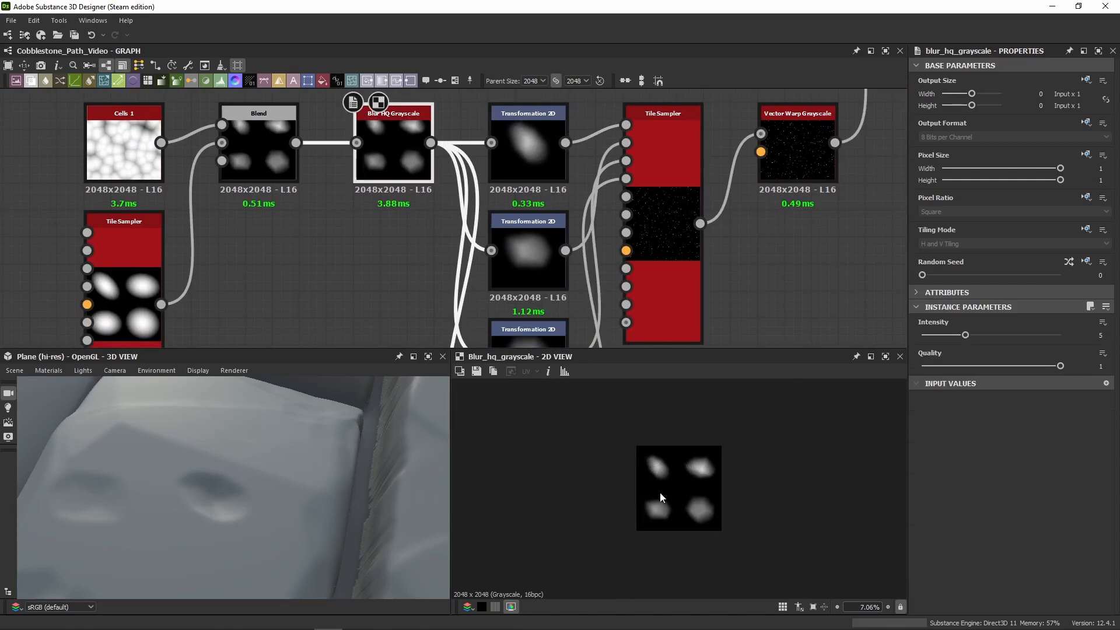
double_click(535, 160)
middle_drag(531, 258, 532, 150)
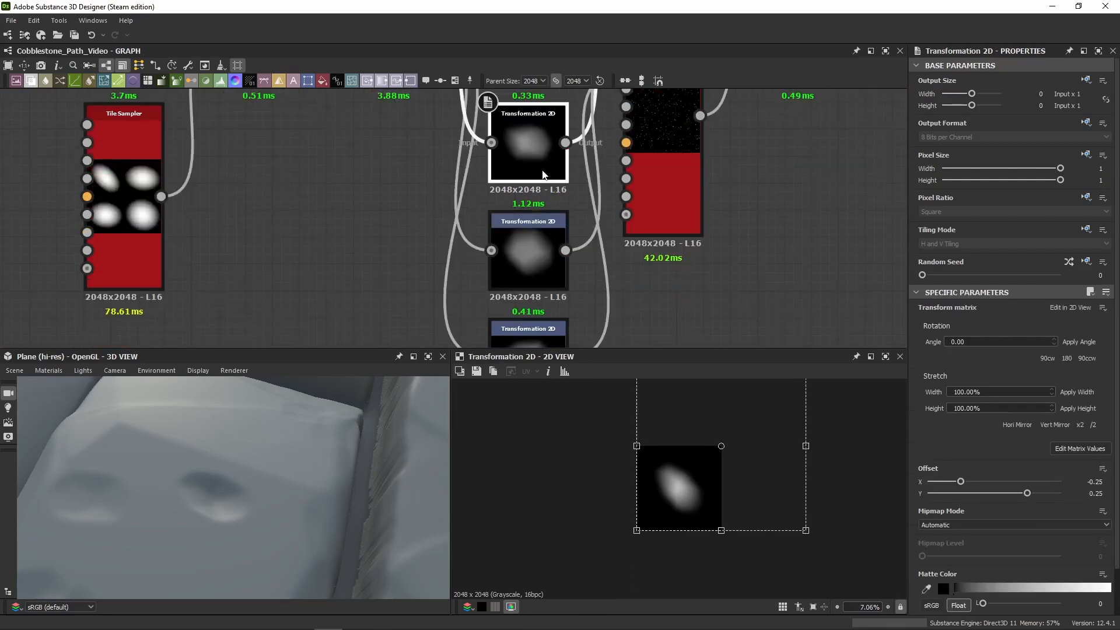
click(539, 249)
double_click(538, 245)
middle_drag(539, 245, 534, 175)
double_click(532, 289)
scroll(652, 286, down, 4)
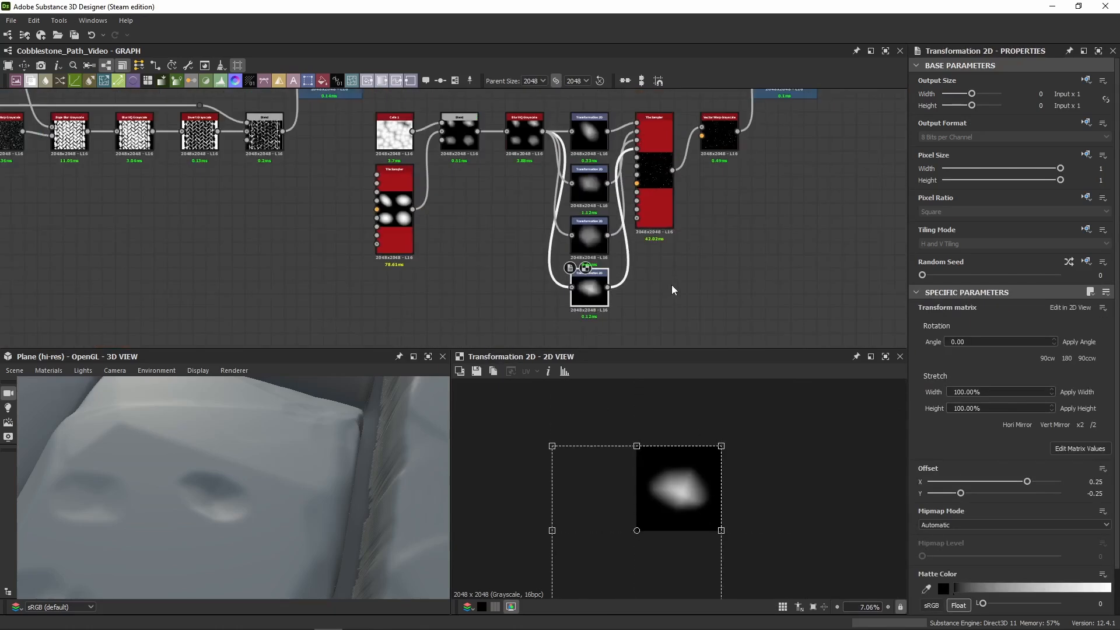
middle_drag(673, 289, 649, 314)
Step: Display the matrix values of all four Transformation 2D nodes and review their matrices and X and Y offsets
double_click(563, 159)
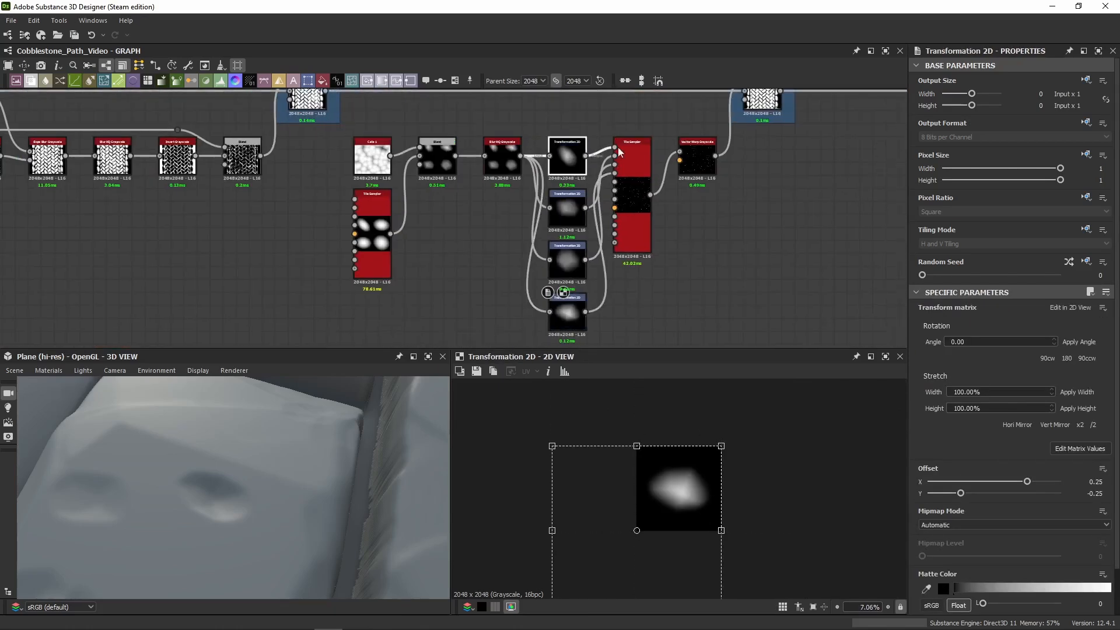
click(1080, 448)
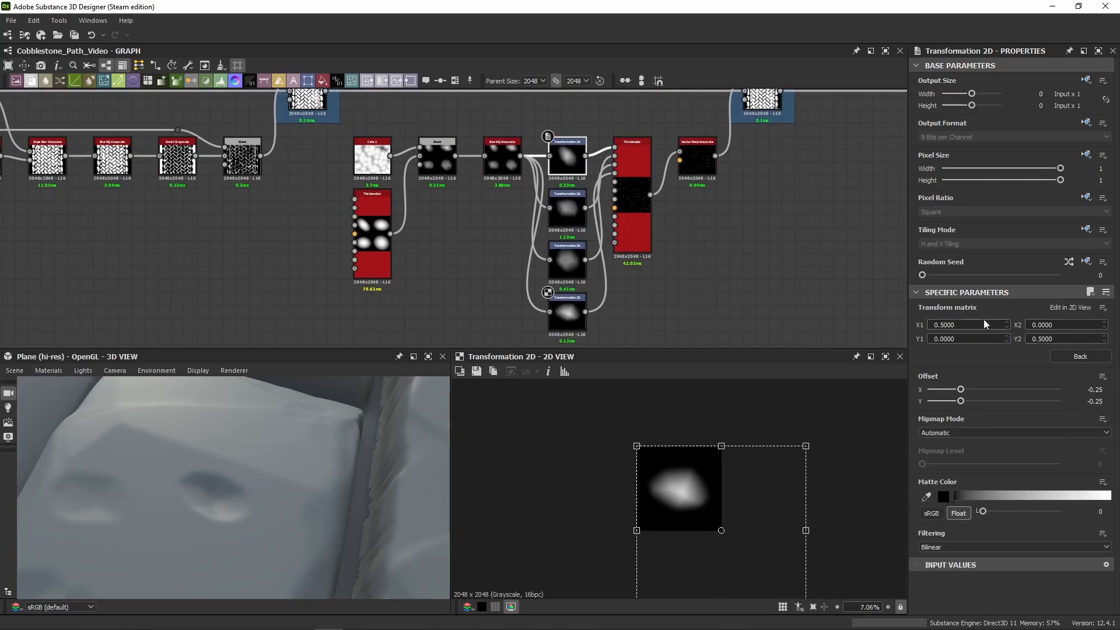
click(566, 209)
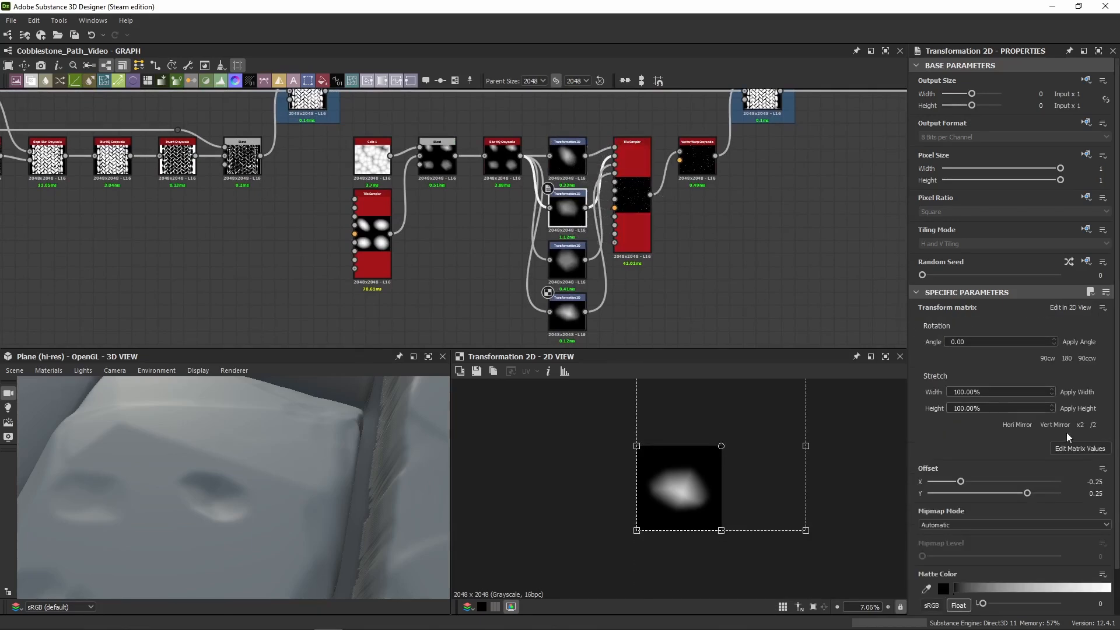
click(1079, 447)
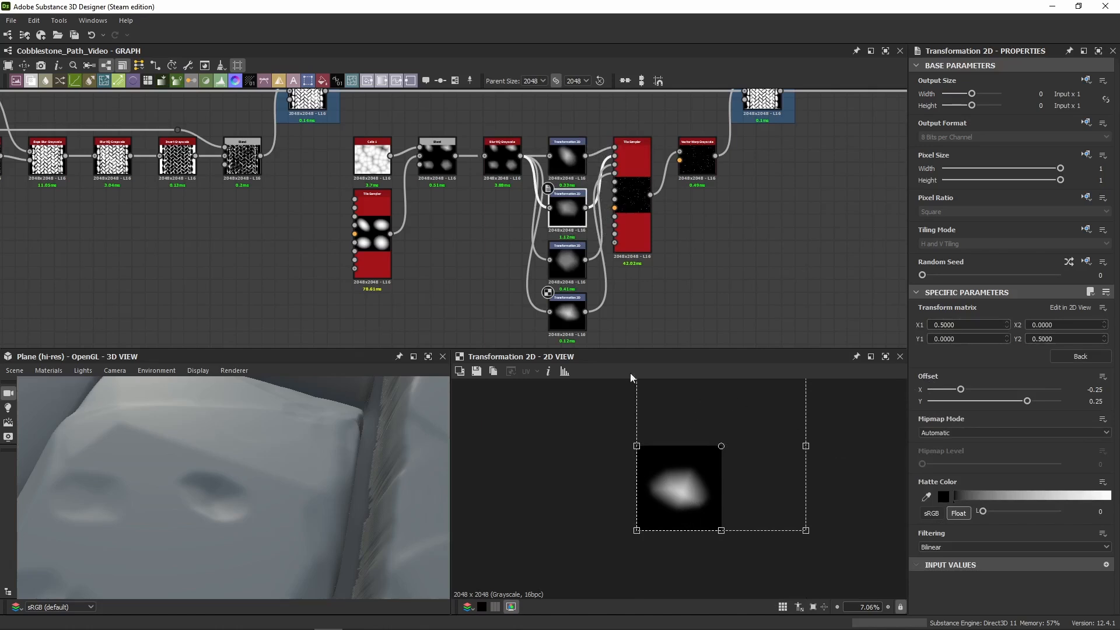
click(566, 261)
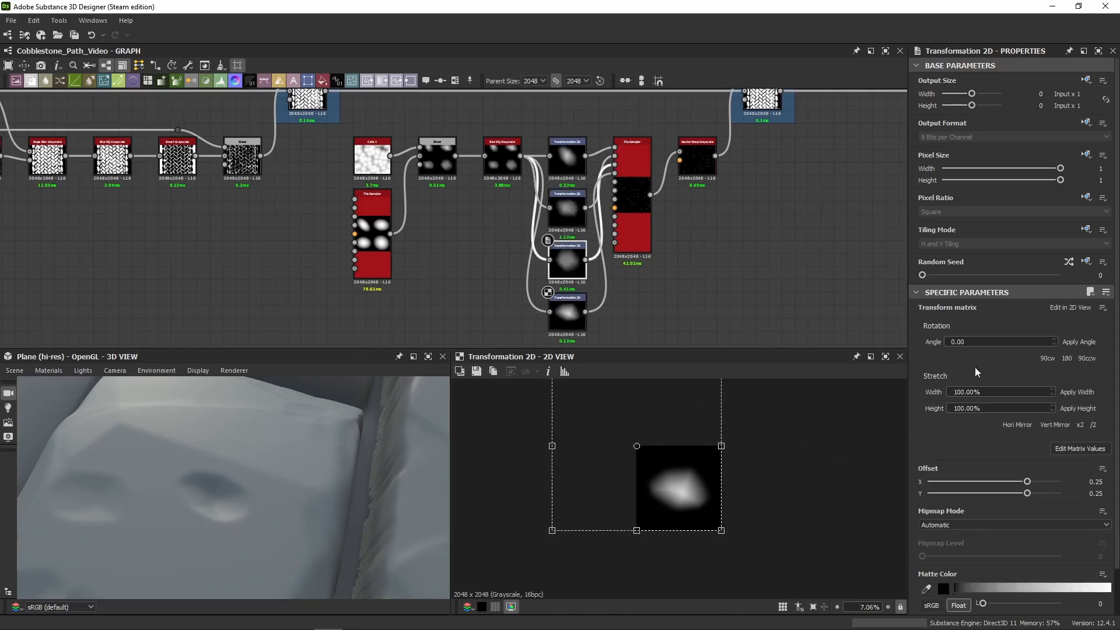
click(552, 166)
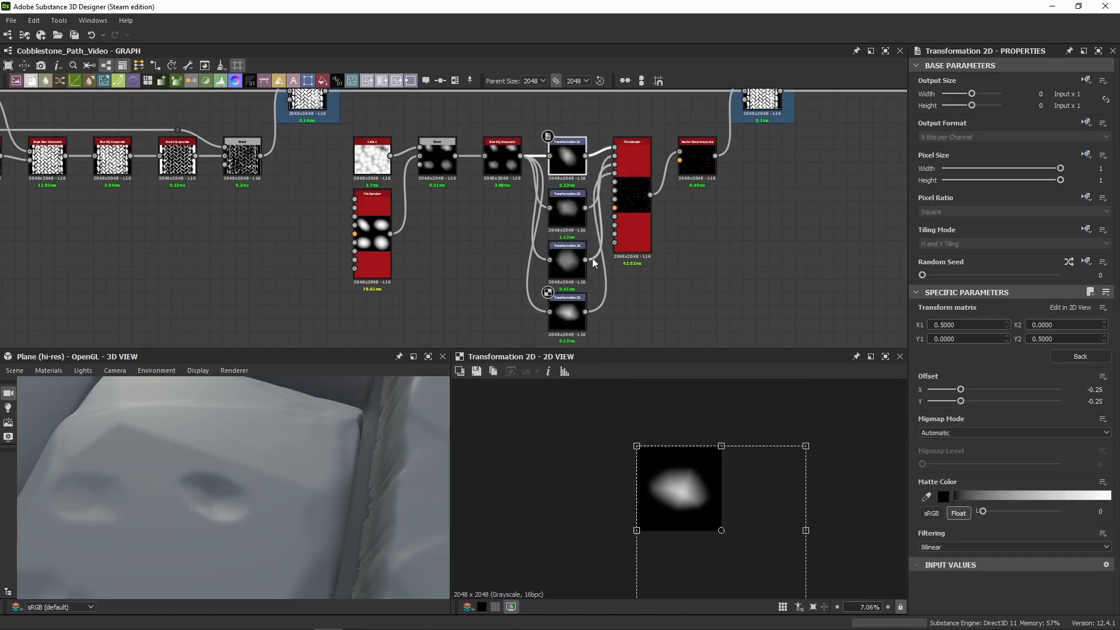
click(570, 218)
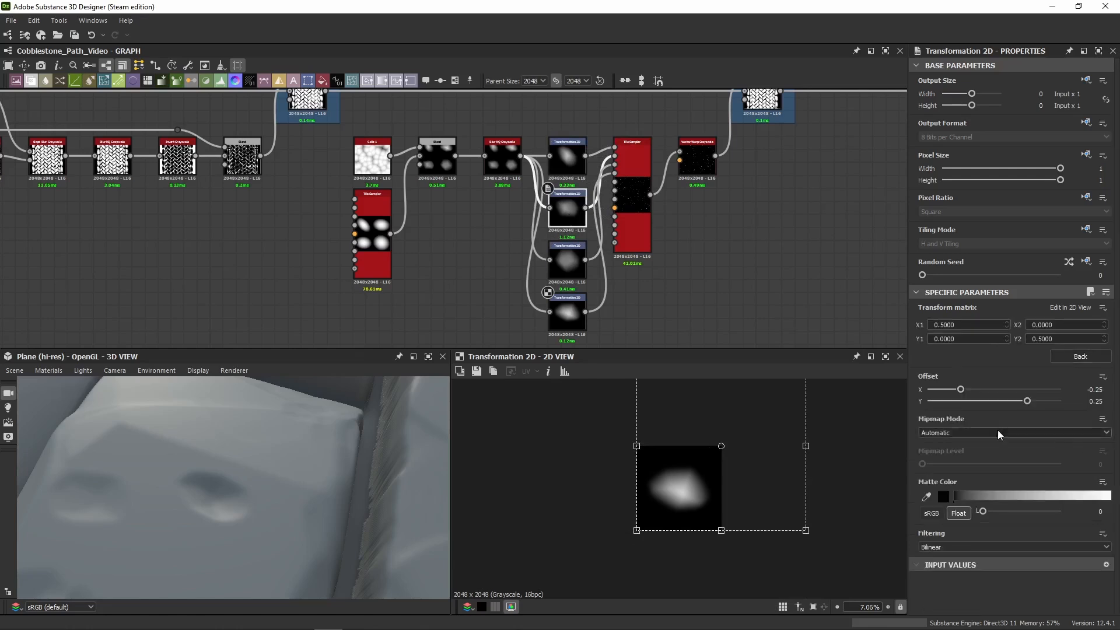
click(576, 266)
click(1066, 448)
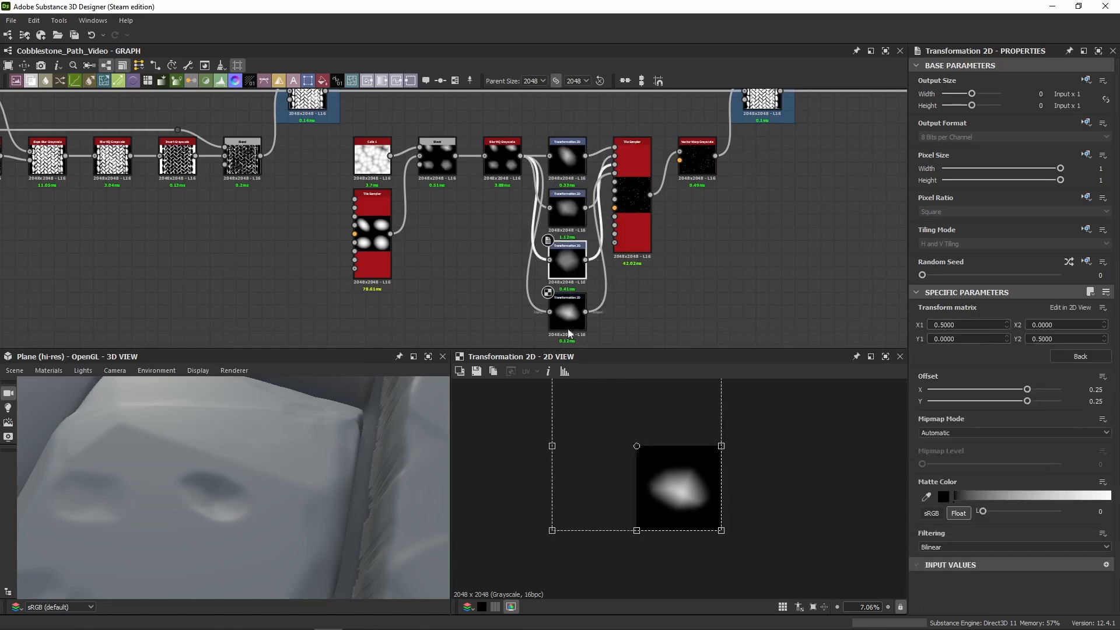
click(570, 329)
click(1077, 448)
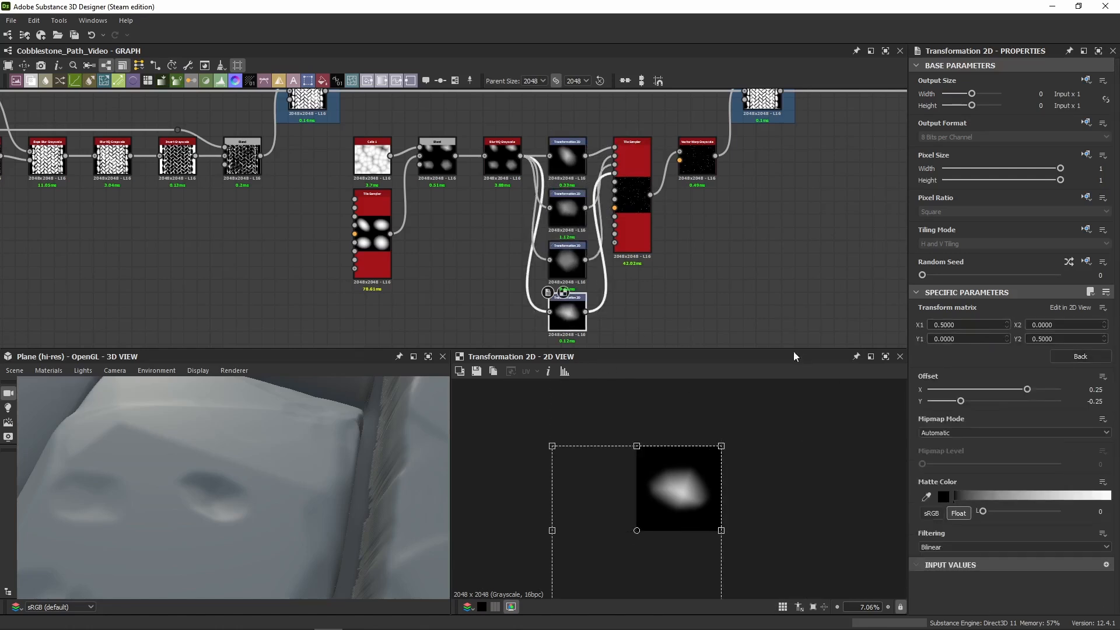
Step: Preview the Tile Sampler that scatters the dents and examine its amount, pattern, size and scale settings against the output
middle_drag(692, 255, 620, 276)
click(551, 163)
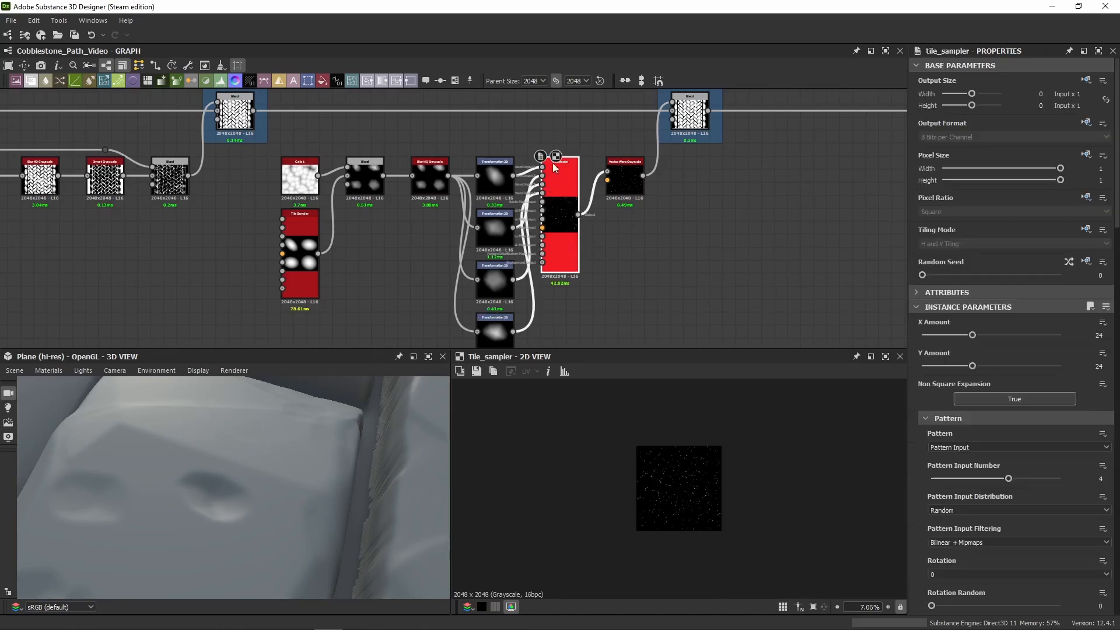
click(1097, 480)
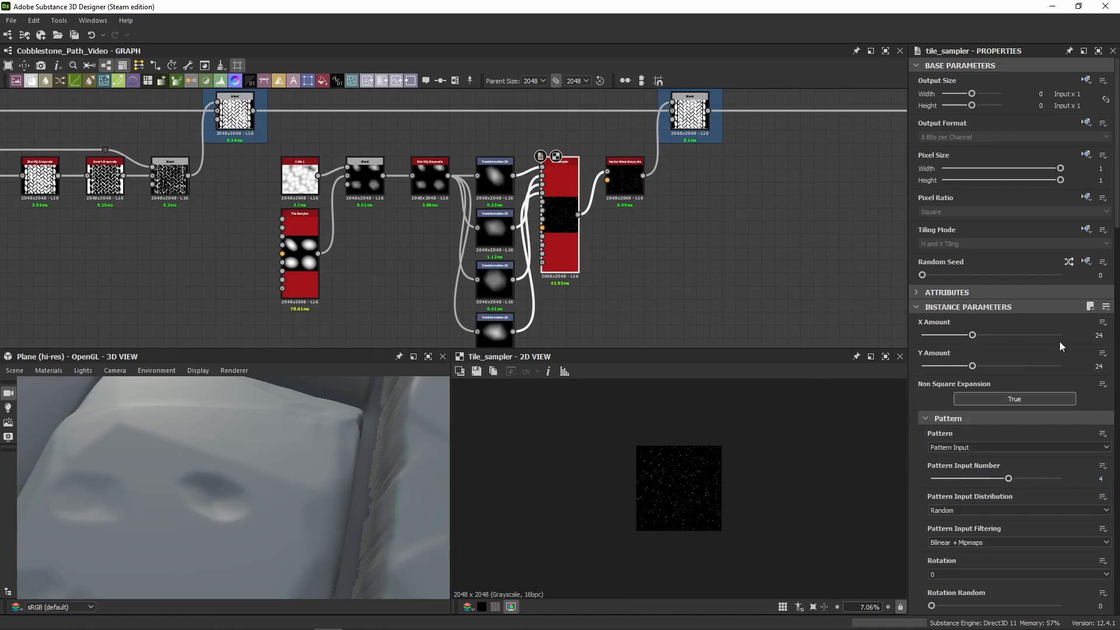
scroll(221, 468, down, 8)
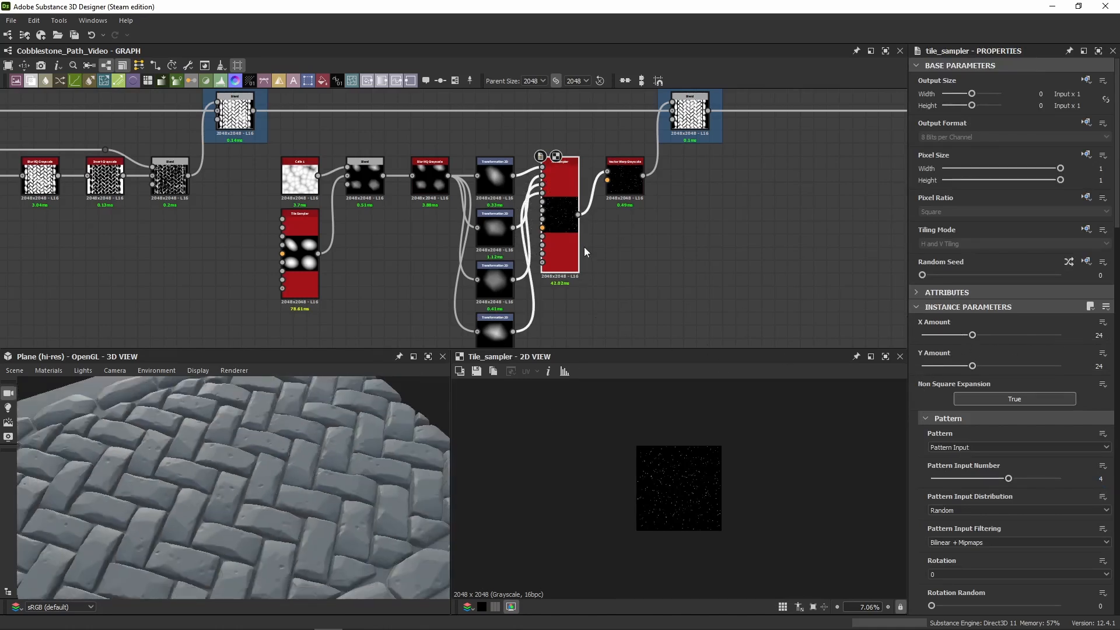
scroll(657, 497, up, 3)
scroll(532, 277, up, 2)
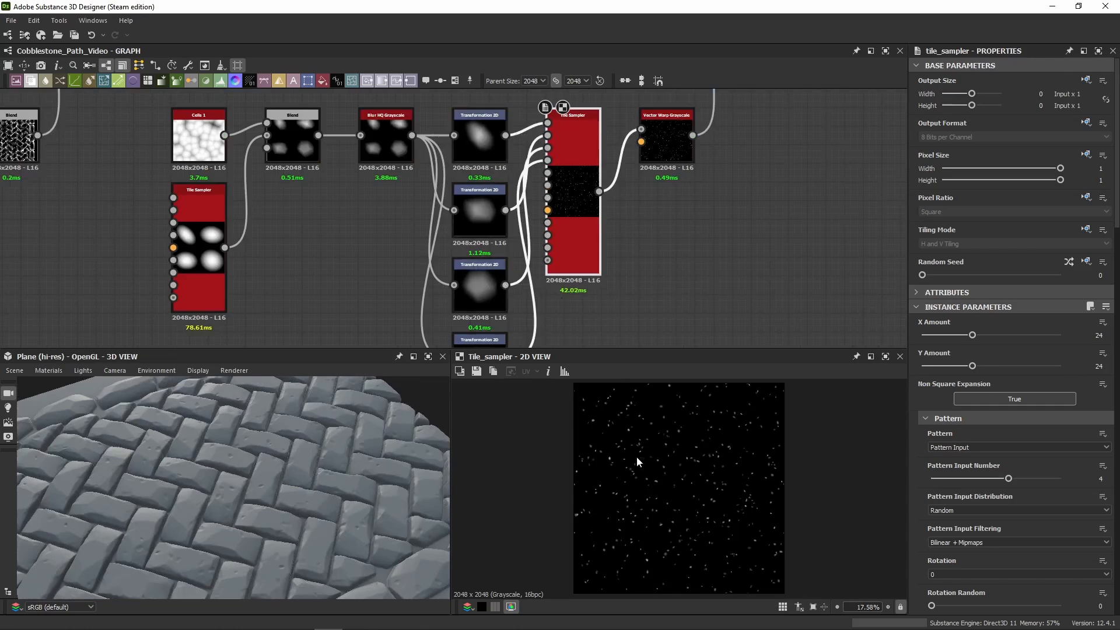
scroll(720, 493, up, 3)
scroll(719, 493, down, 1)
scroll(932, 477, down, 5)
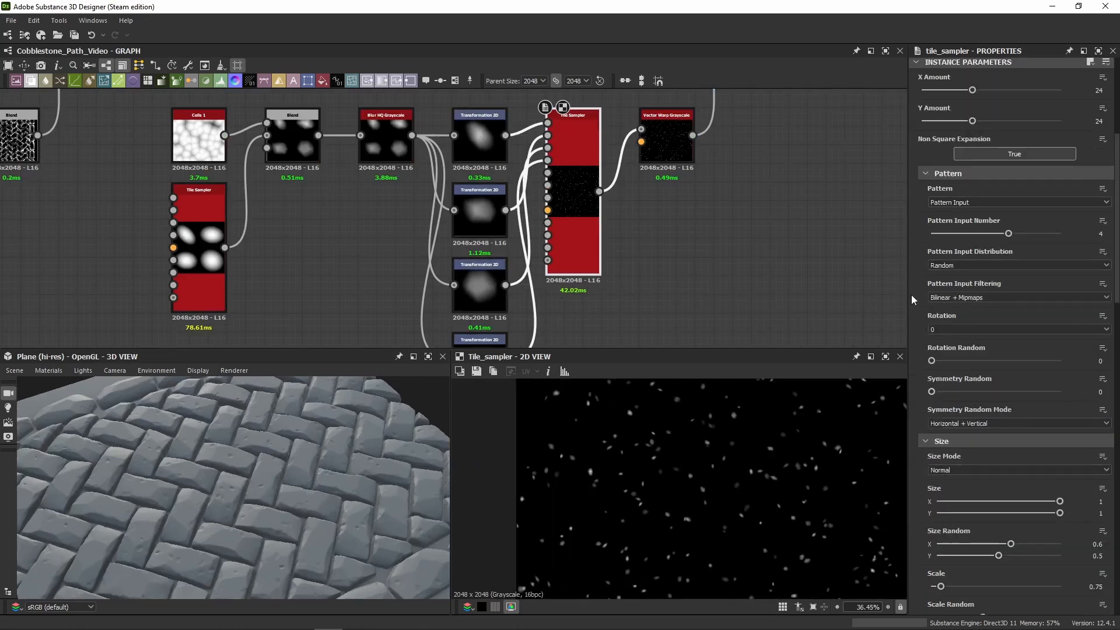
scroll(912, 295, down, 3)
scroll(912, 295, down, 2)
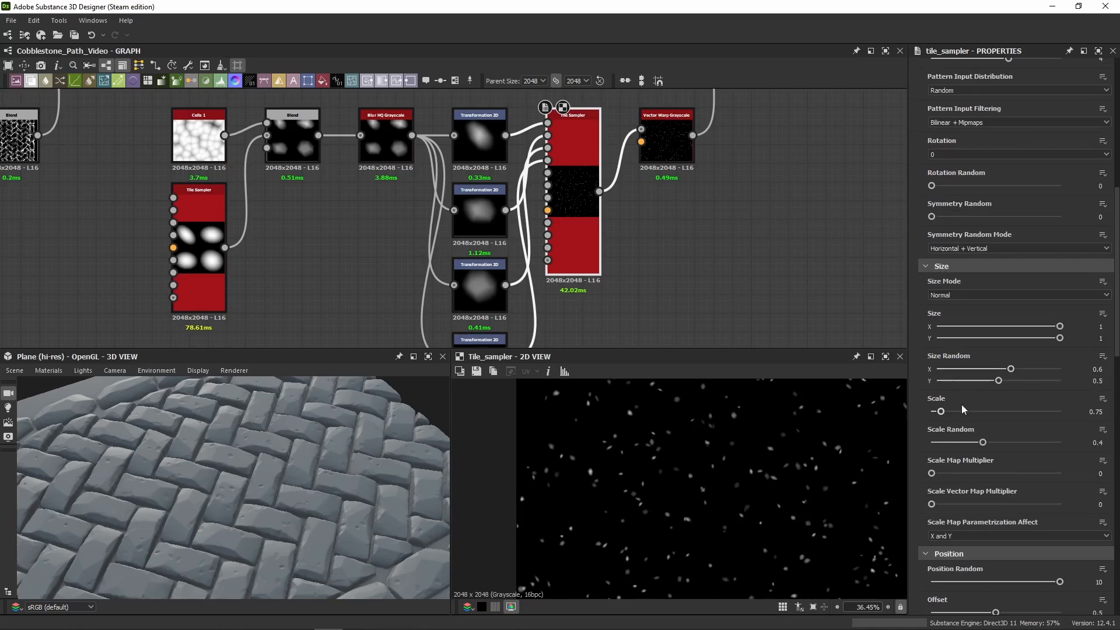
Step: Inspect the scattered dents up close and review the Tile Sampler's position, rotation and mask settings
scroll(641, 443, up, 5)
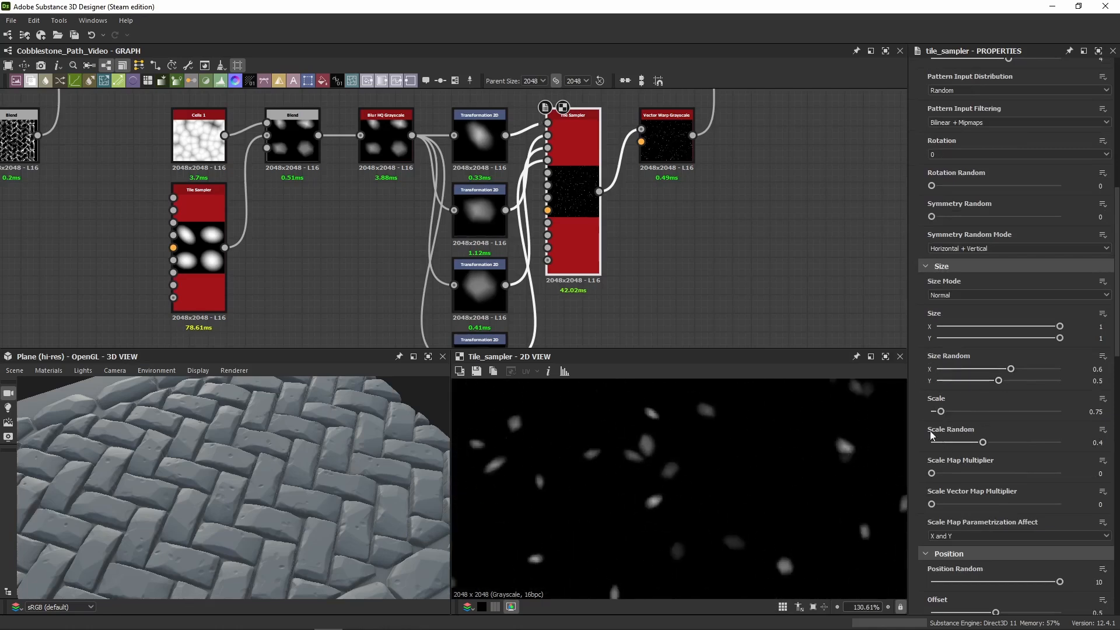
scroll(927, 430, down, 2)
scroll(933, 371, down, 5)
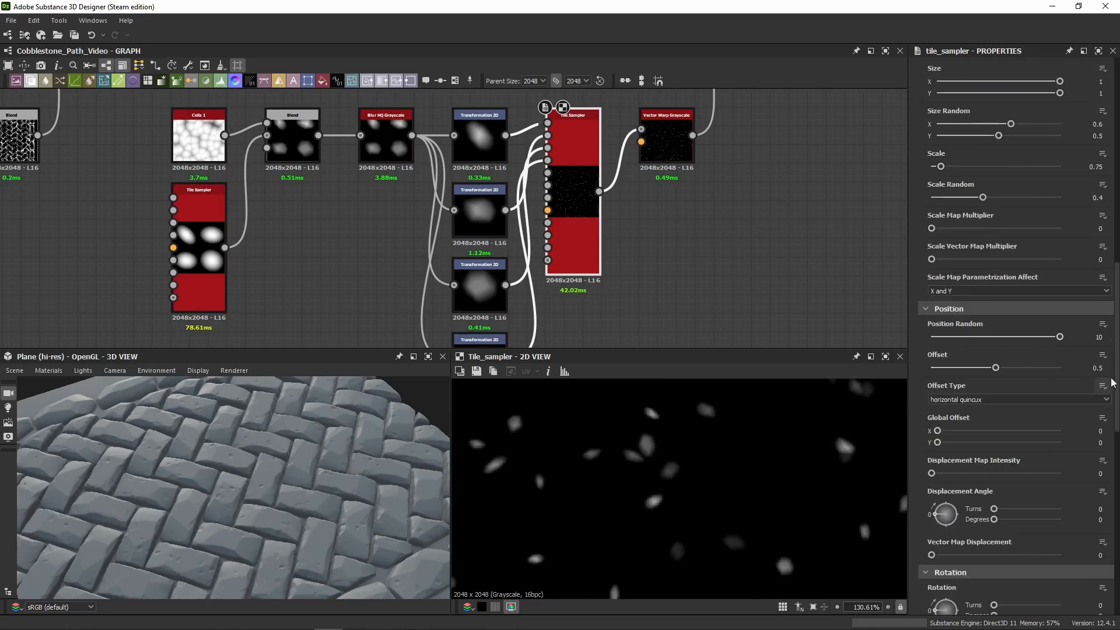
scroll(932, 360, down, 3)
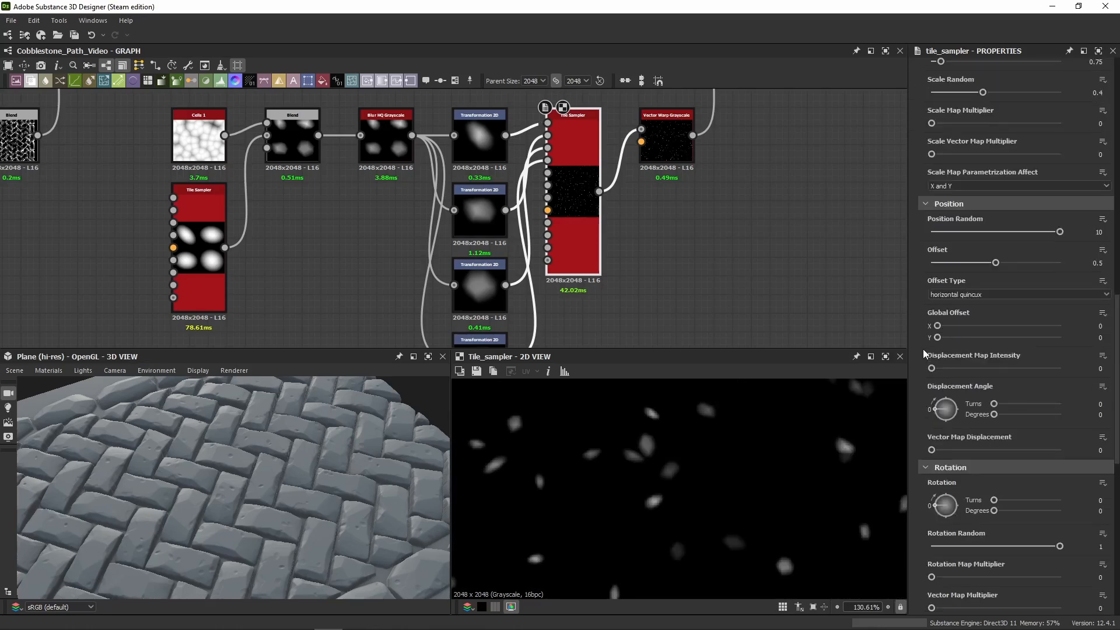
scroll(924, 353, down, 3)
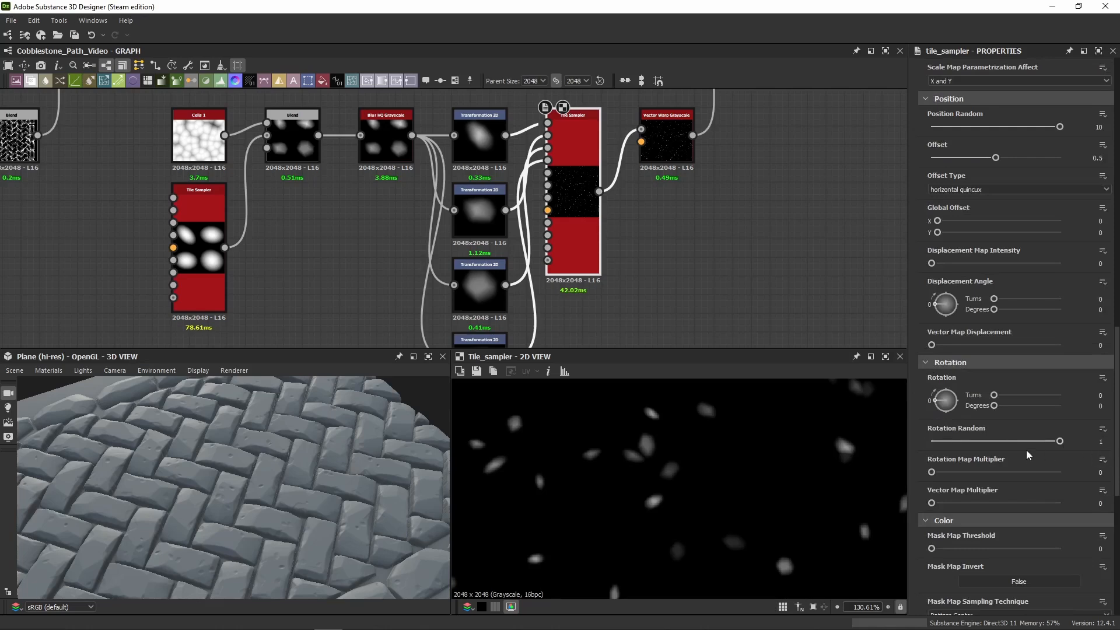
scroll(917, 436, down, 2)
scroll(917, 436, down, 3)
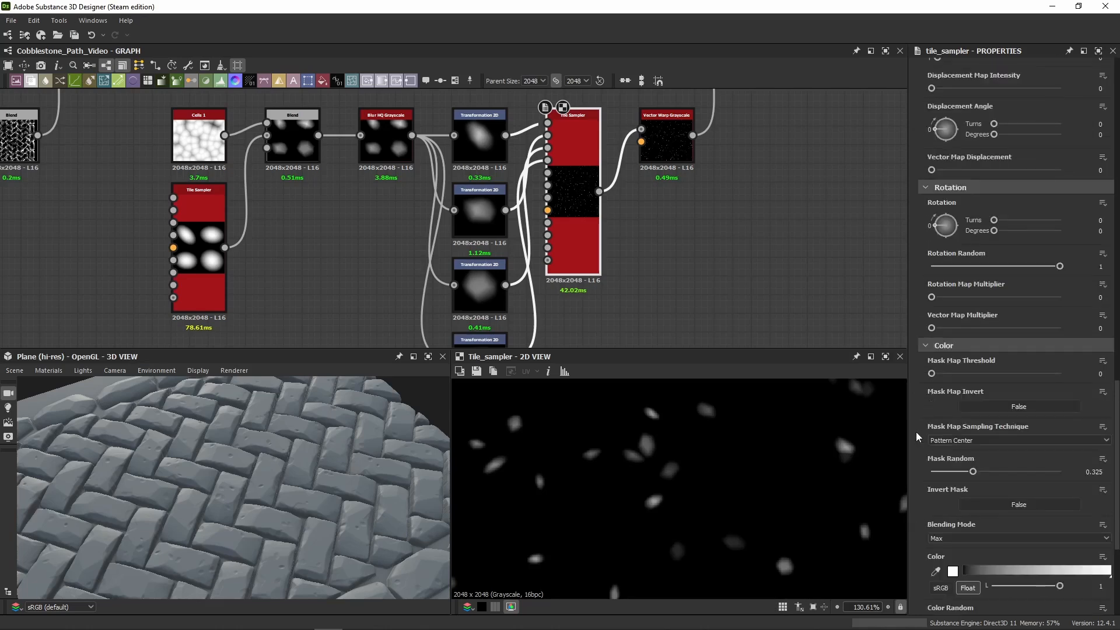
Step: Set the dent Tile Sampler's Mask Random to 0.5
click(1093, 470)
scroll(714, 470, down, 5)
scroll(714, 470, down, 2)
drag(973, 472, 1007, 484)
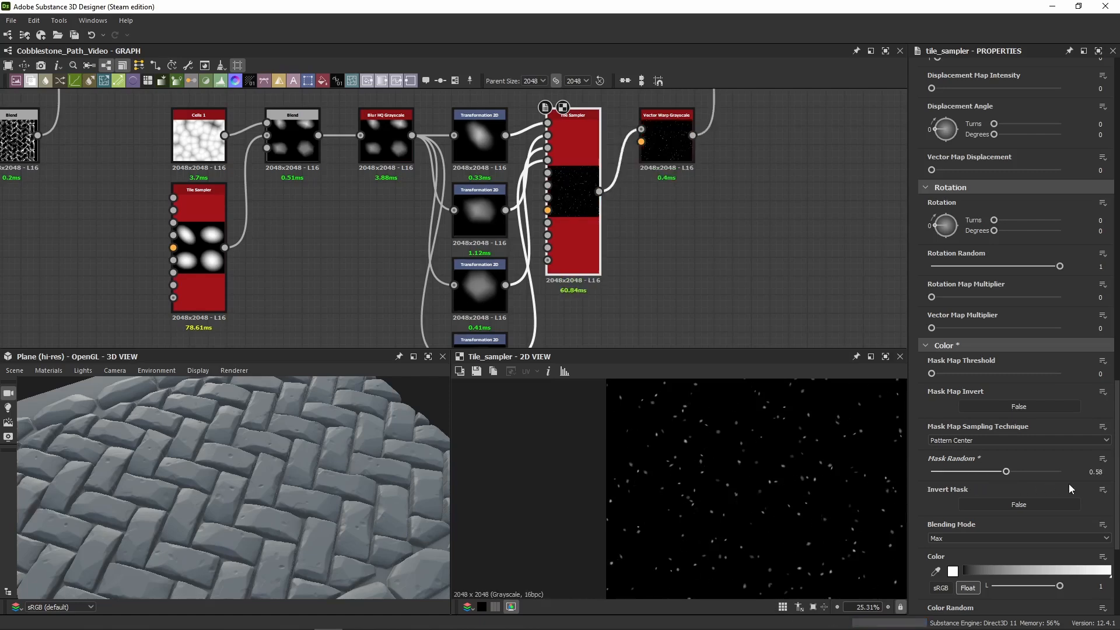
key(ctrl+z)
text(0.5)
key(Return)
Step: Try a Color Random of 0 on the dent Tile Sampler, compare the dents in 2D and 3D, and undo it
scroll(917, 480, down, 3)
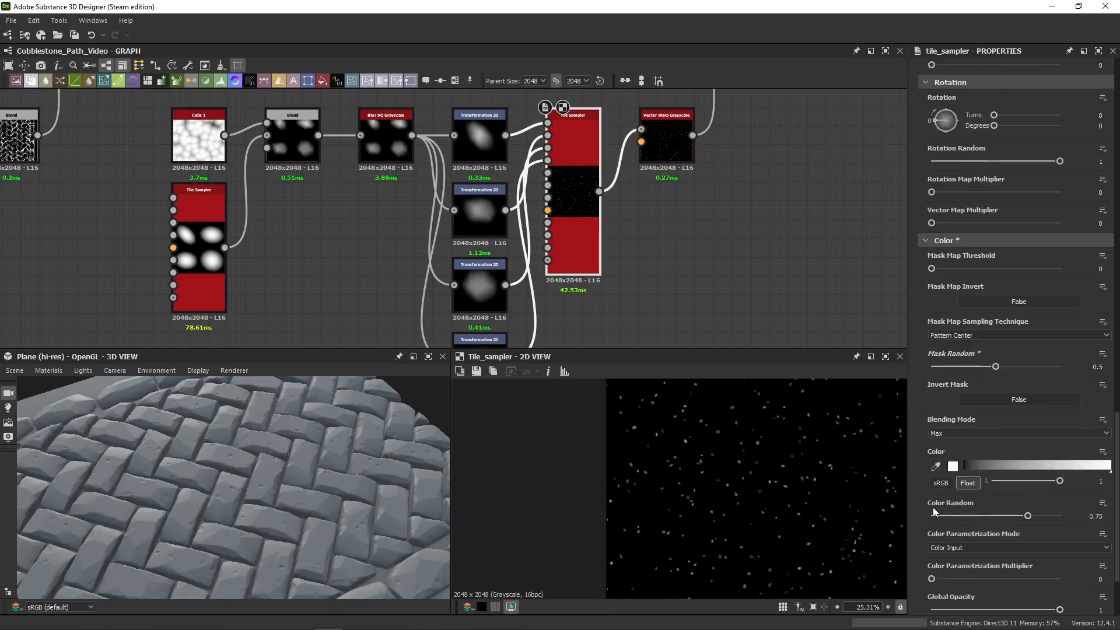
scroll(732, 457, up, 6)
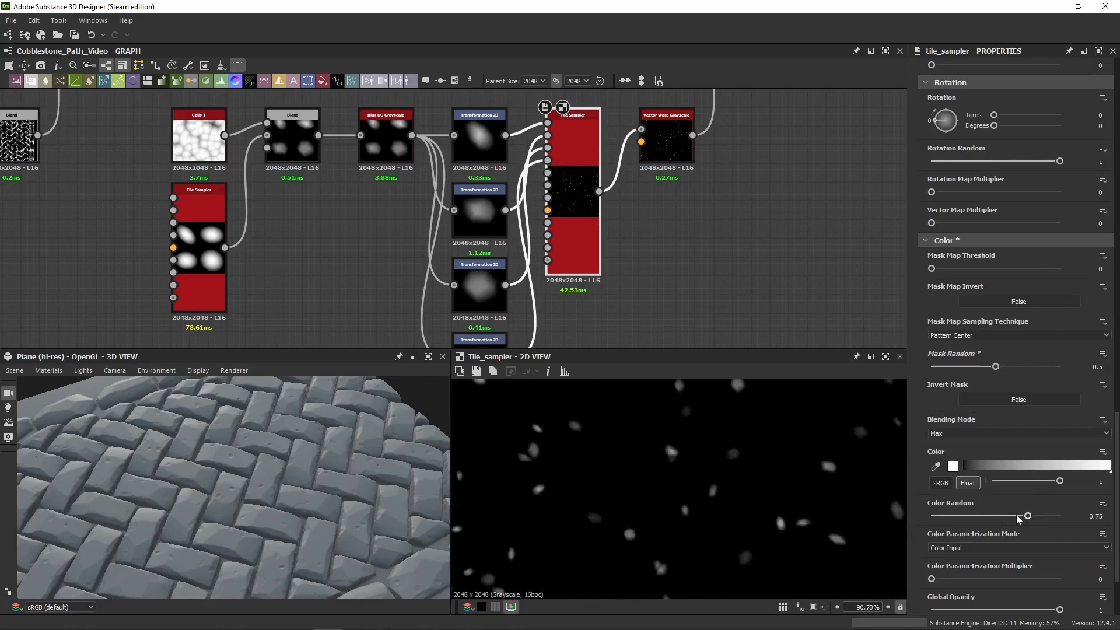
drag(1025, 516, 837, 518)
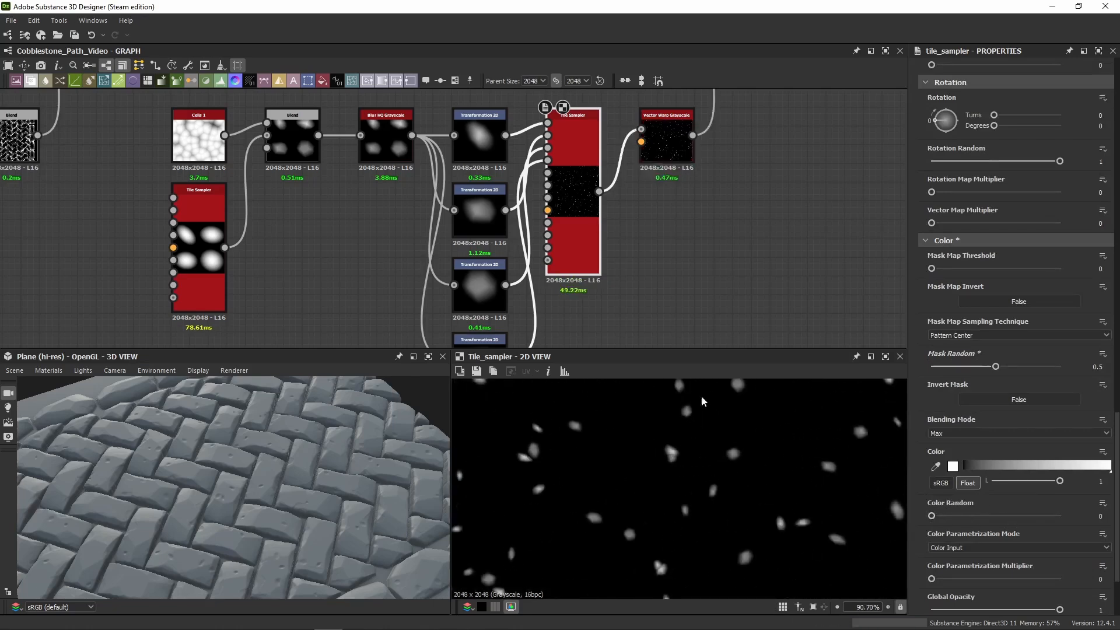
scroll(219, 500, up, 5)
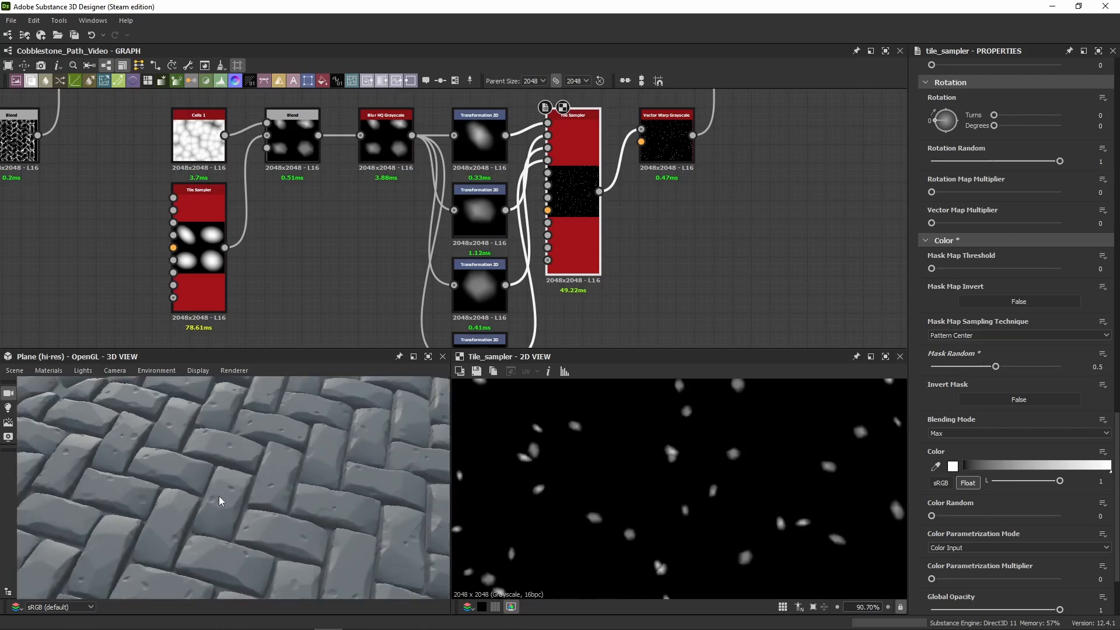
key(ctrl+z)
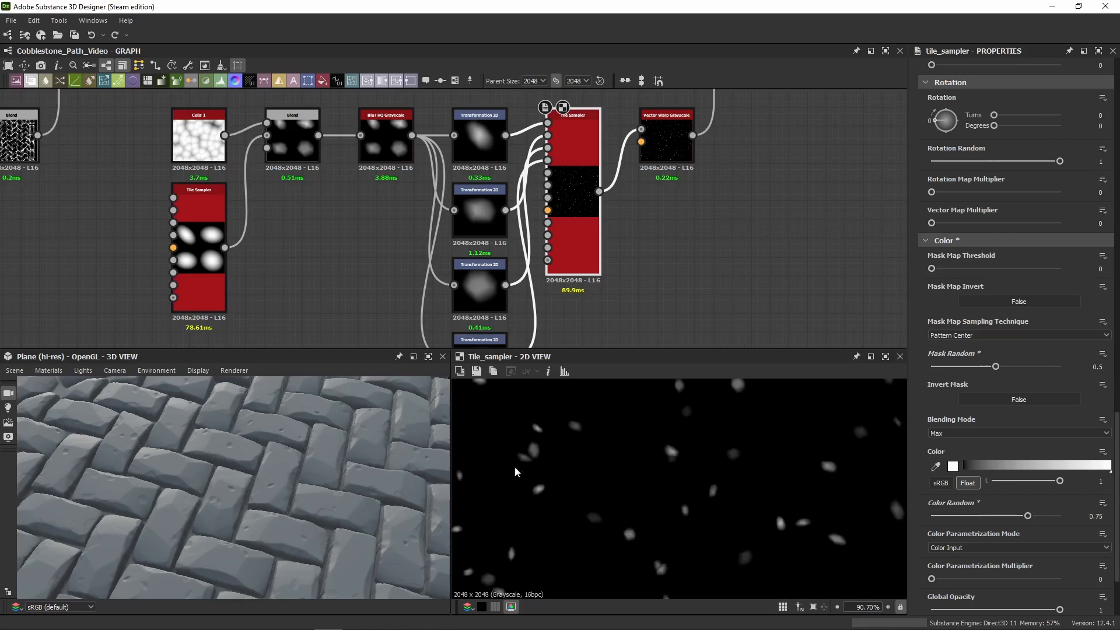
Step: Review the Tile Sampler's remaining color settings and preview the Vector Warp Grayscale fed by it
scroll(964, 531, down, 3)
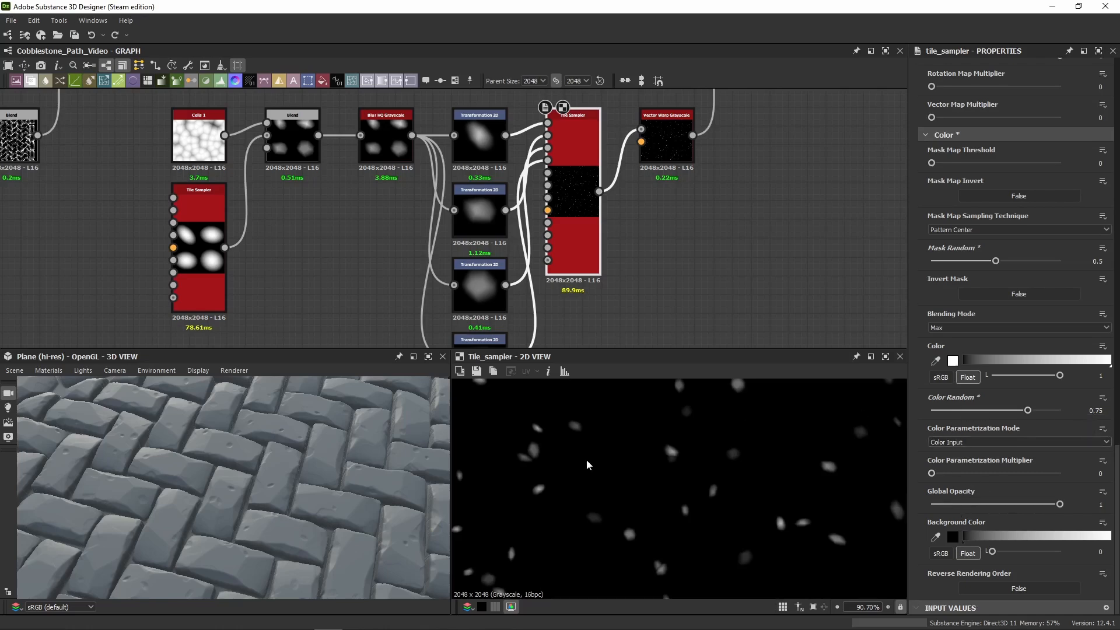
drag(280, 480, 210, 449)
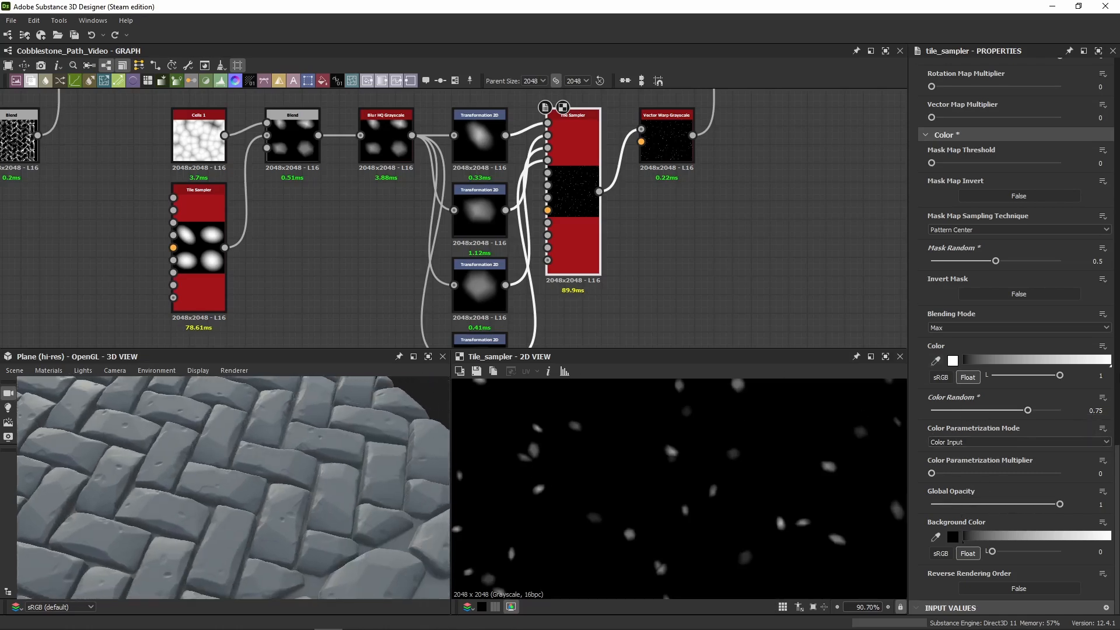
scroll(711, 210, down, 2)
middle_drag(694, 204, 497, 178)
double_click(494, 176)
scroll(663, 405, down, 9)
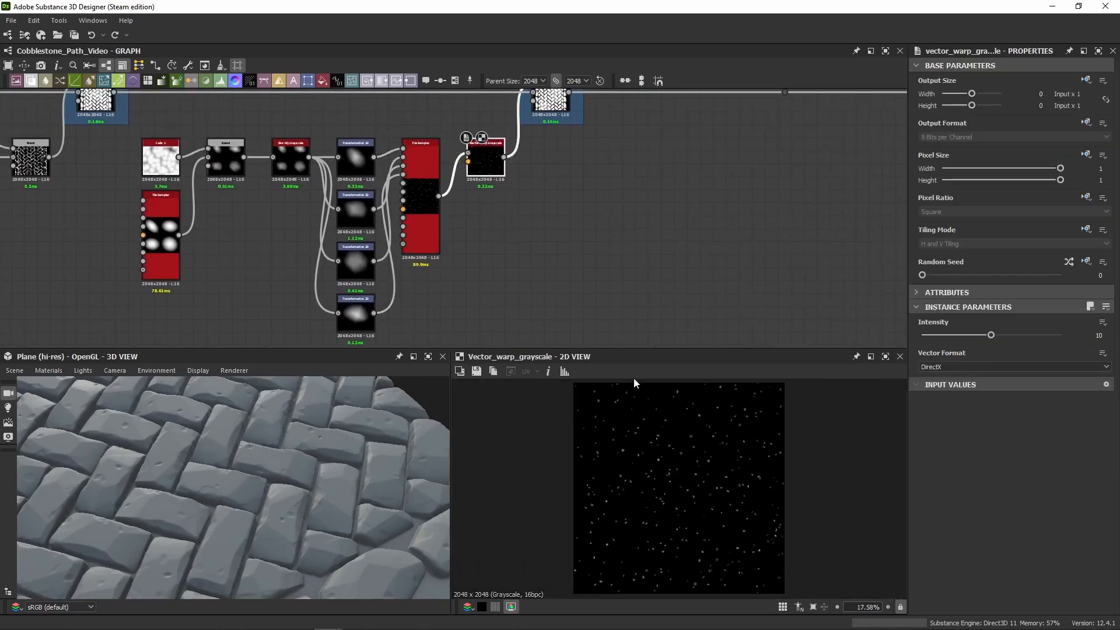
Step: Add a dot on the shared random-color link below the Surface Damage chain and connect it to the Vector Warp Grayscale's vector input
middle_drag(456, 227, 547, 153)
scroll(541, 183, down, 5)
scroll(535, 257, up, 2)
alt+click(529, 304)
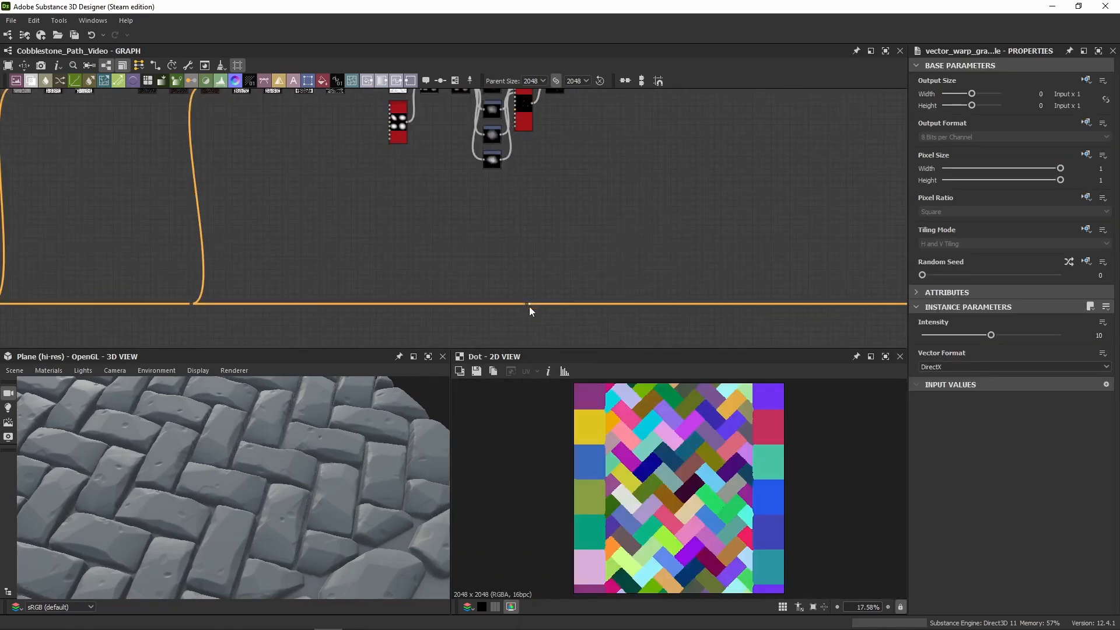
drag(530, 306, 558, 121)
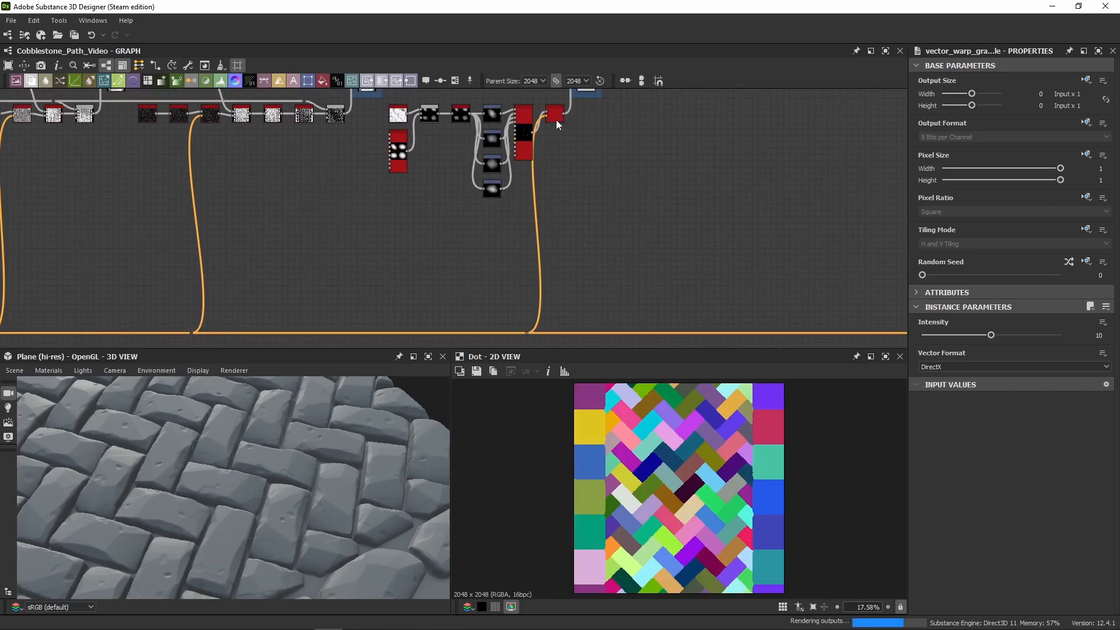
Step: Preview the Vector Warp Grayscale output and examine the warped dent shapes up close
middle_drag(555, 120, 482, 252)
double_click(481, 233)
scroll(662, 481, up, 5)
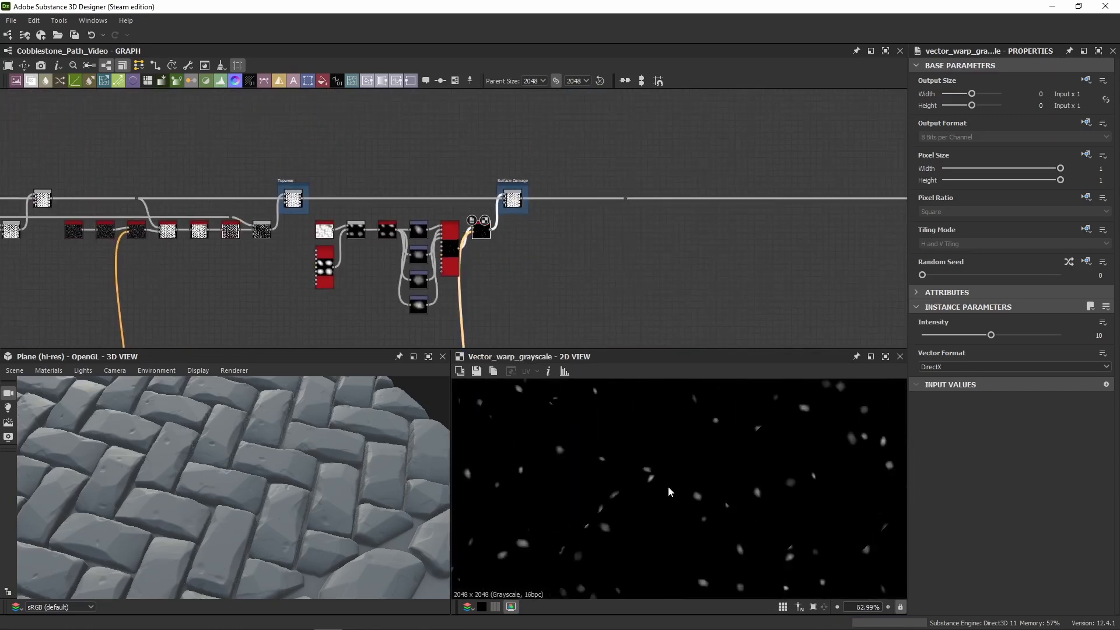
scroll(645, 534, up, 9)
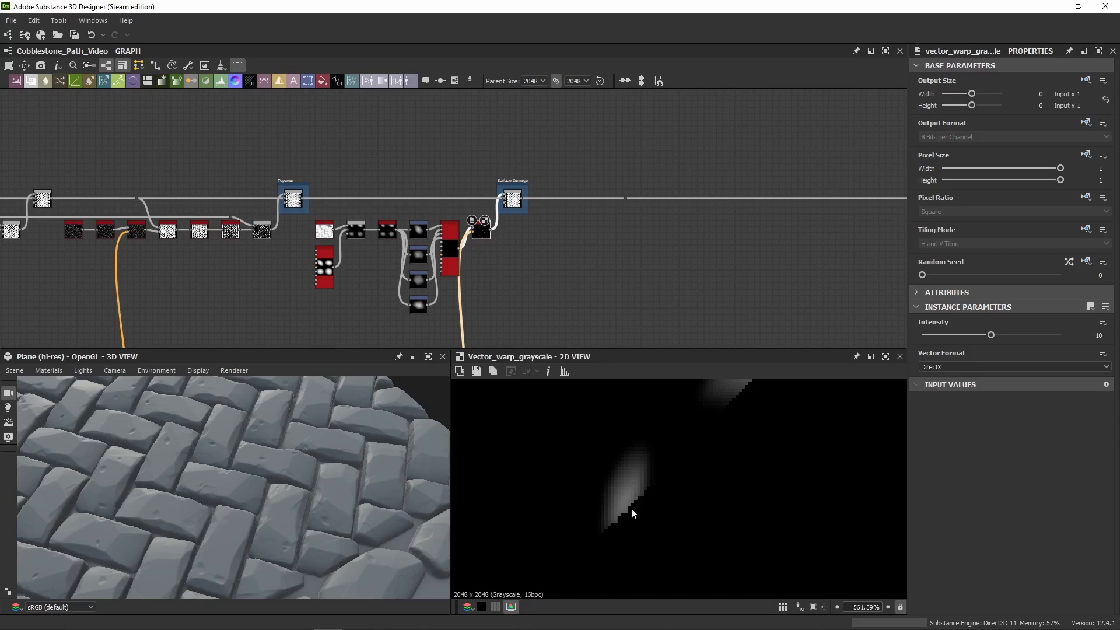
scroll(671, 478, down, 4)
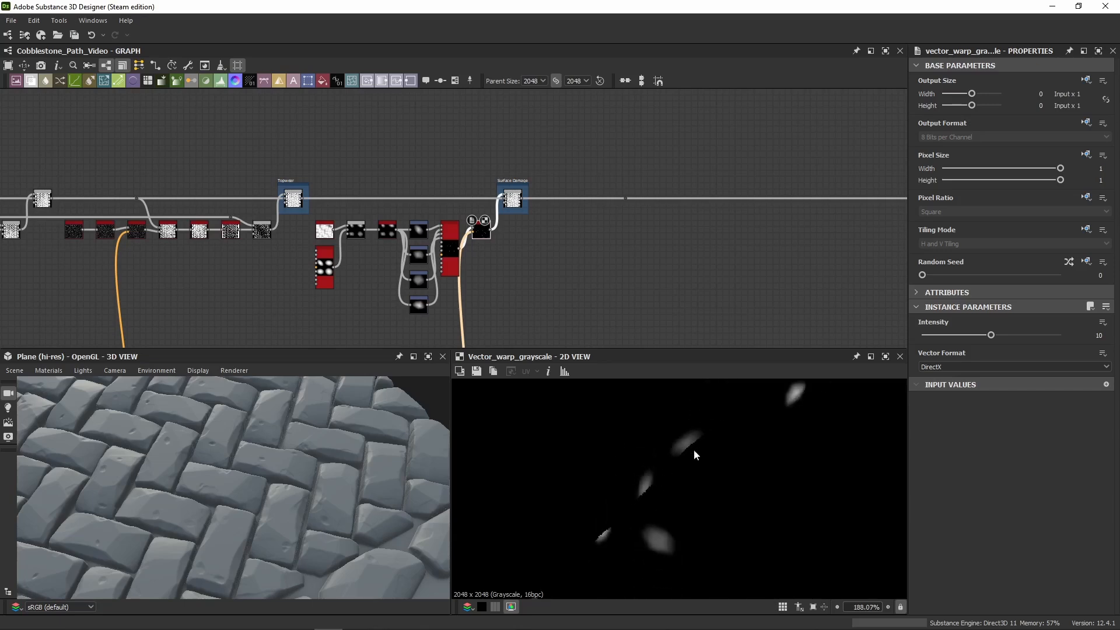
Step: Preview the Surface Damage Blend and check the subtracted dents on the stones in 2D and 3D
double_click(518, 205)
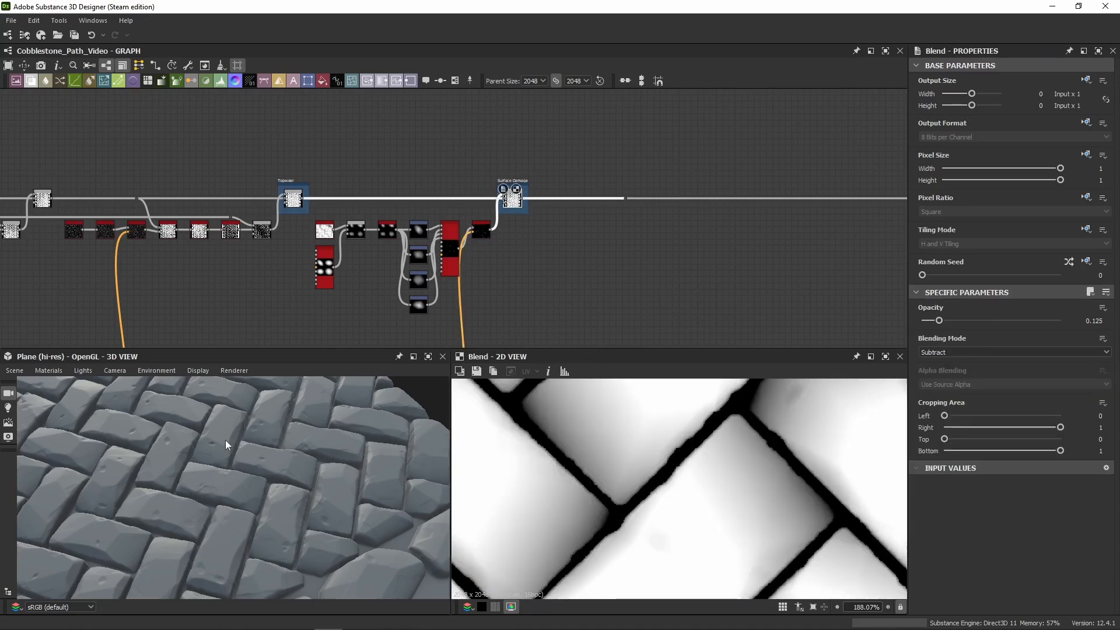
scroll(645, 405, down, 5)
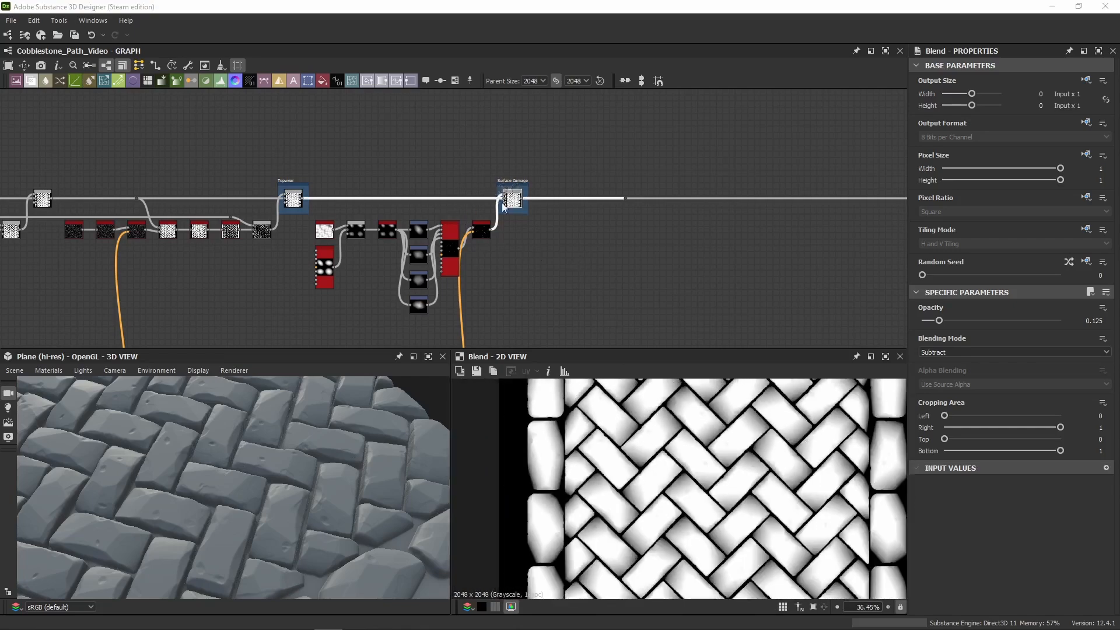
scroll(501, 202, up, 2)
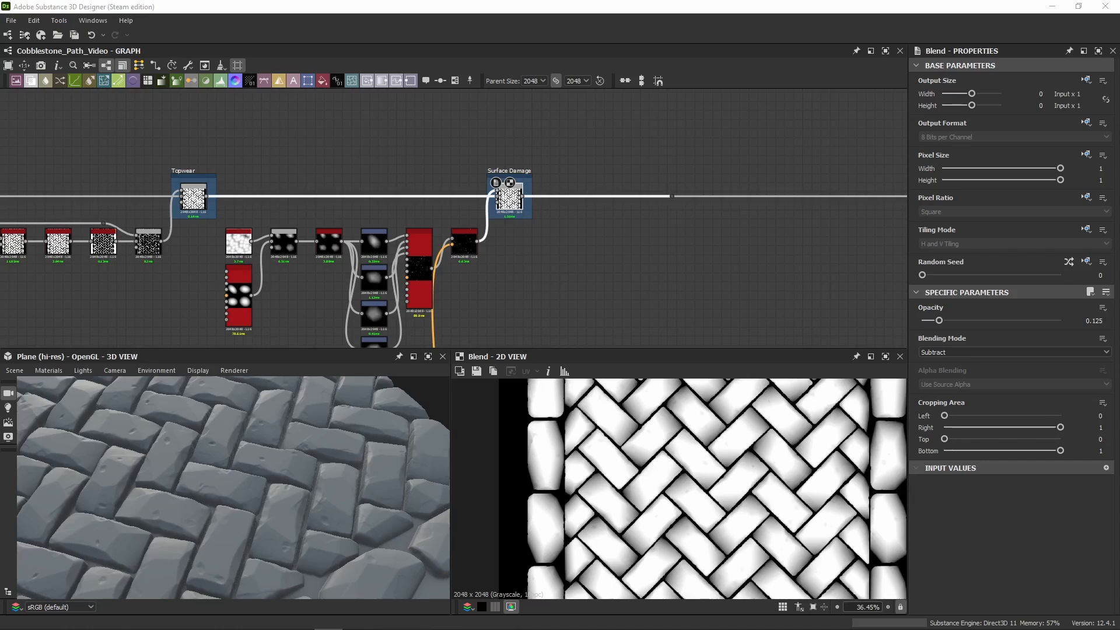
Step: Paste the prepared node chain containing the Edge Detect and place it below the main height line, just past the Surface Damage chain
middle_drag(652, 265, 412, 225)
scroll(367, 259, down, 2)
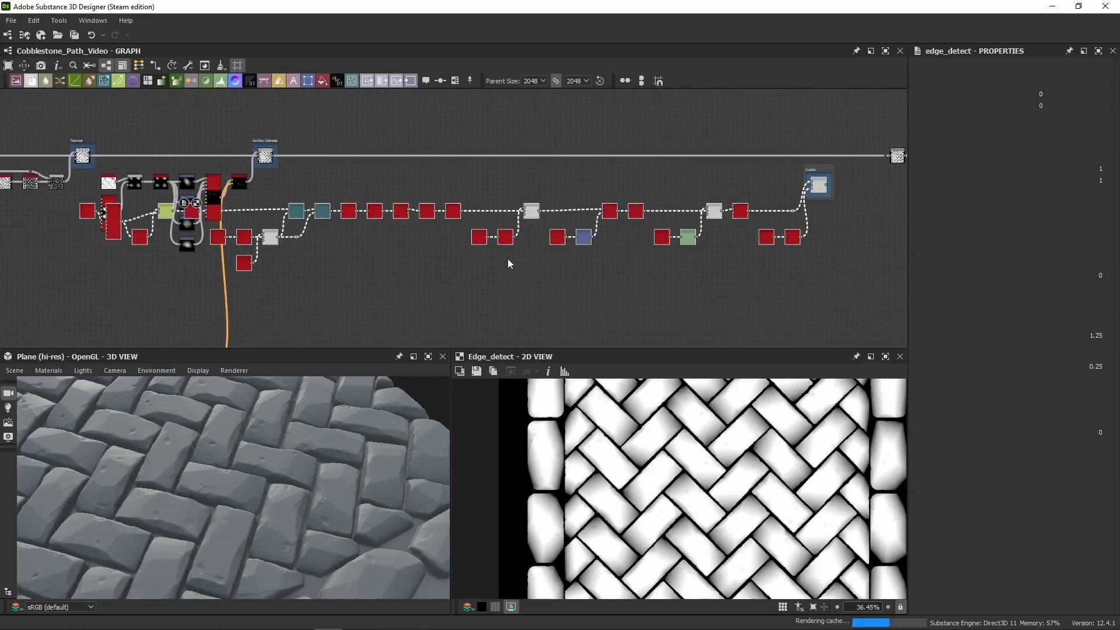
drag(305, 214, 433, 267)
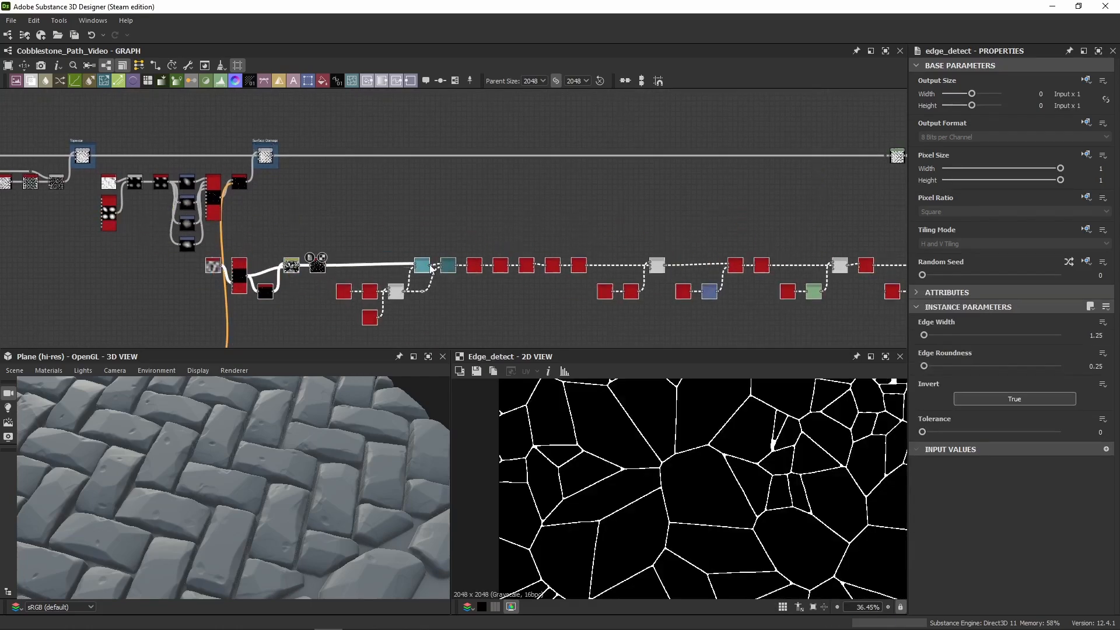
scroll(431, 268, down, 4)
middle_drag(468, 118, 493, 184)
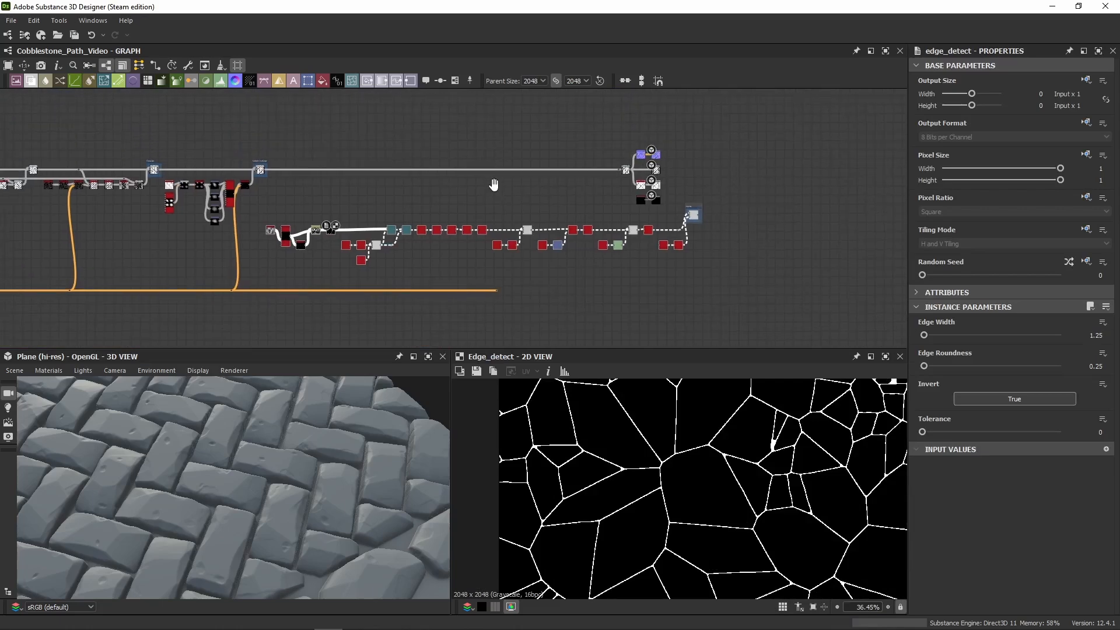
scroll(647, 155, down, 4)
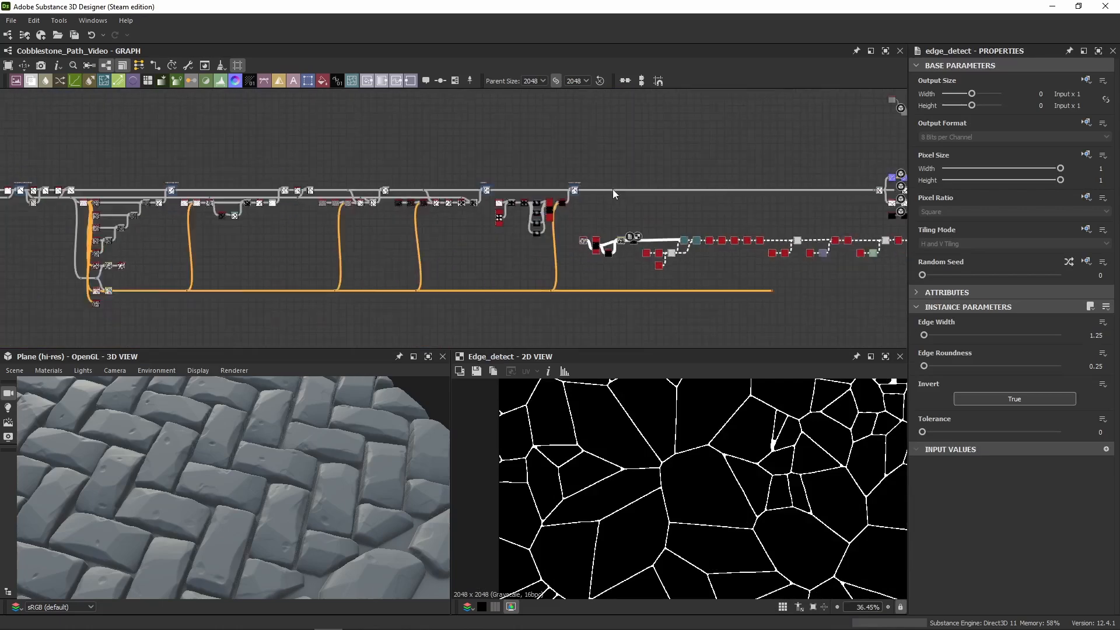
scroll(812, 204, up, 3)
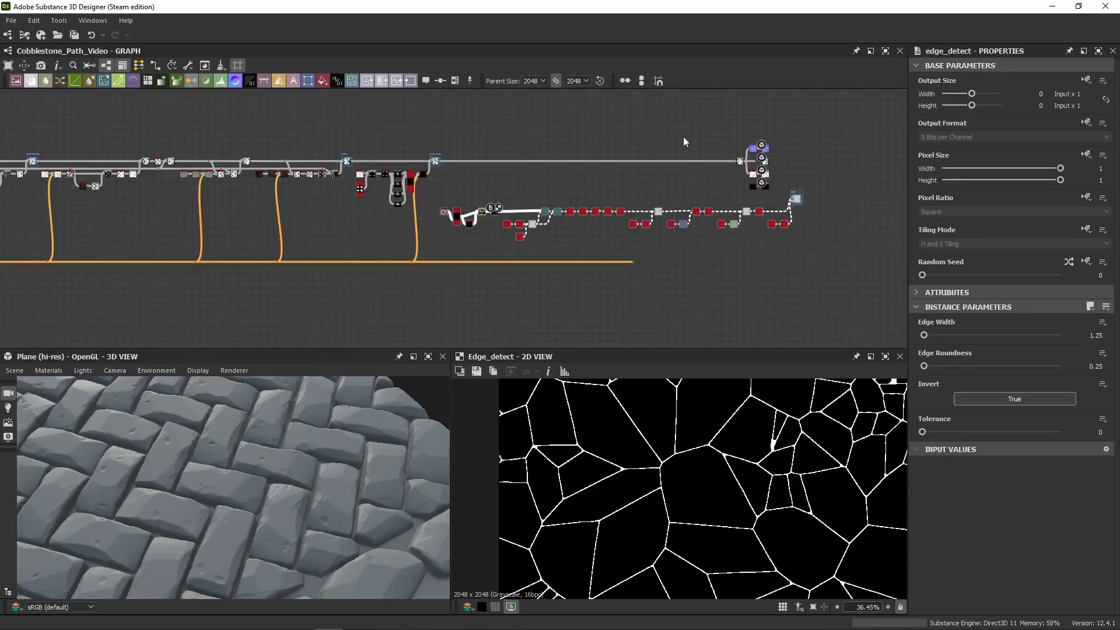
drag(671, 129, 225, 331)
middle_drag(227, 330, 550, 310)
scroll(550, 309, down, 2)
shift+drag(649, 141, 224, 318)
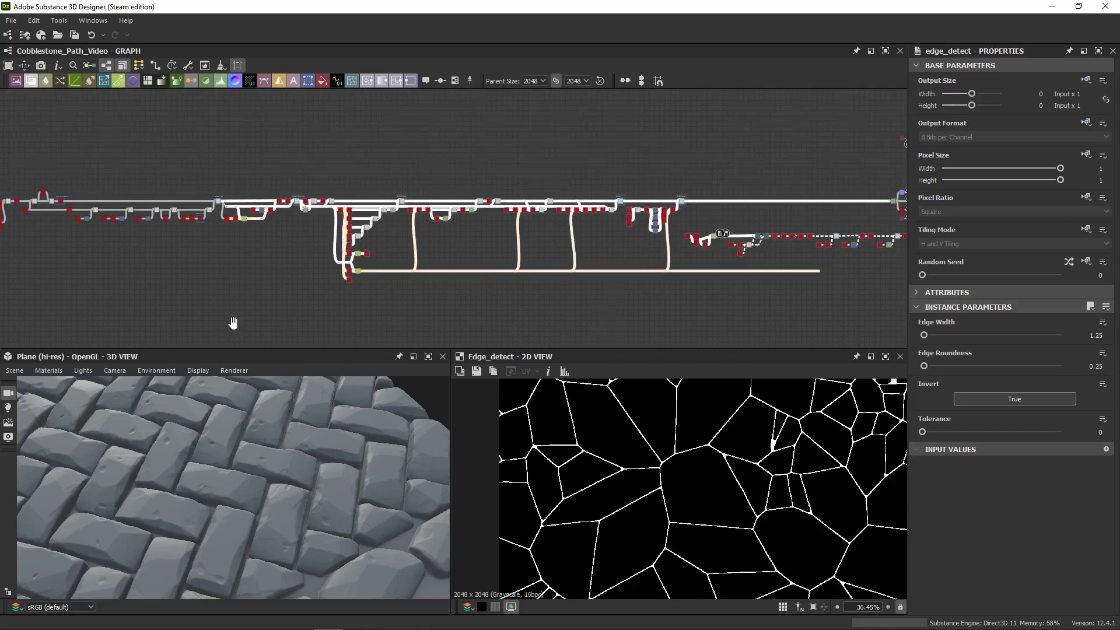
scroll(297, 147, up, 3)
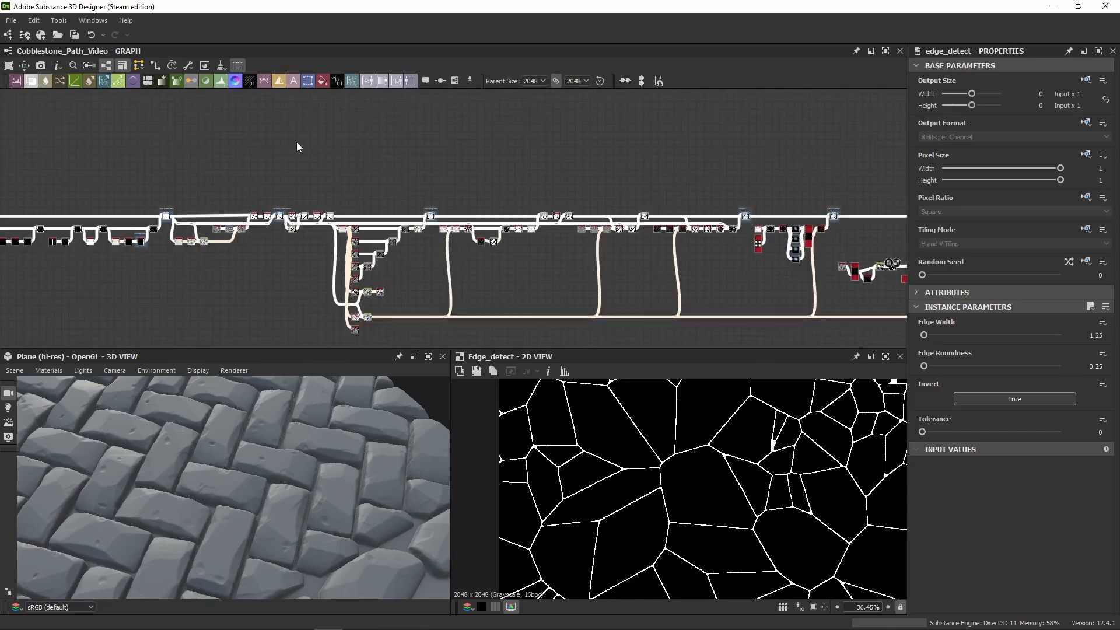
scroll(202, 199, up, 6)
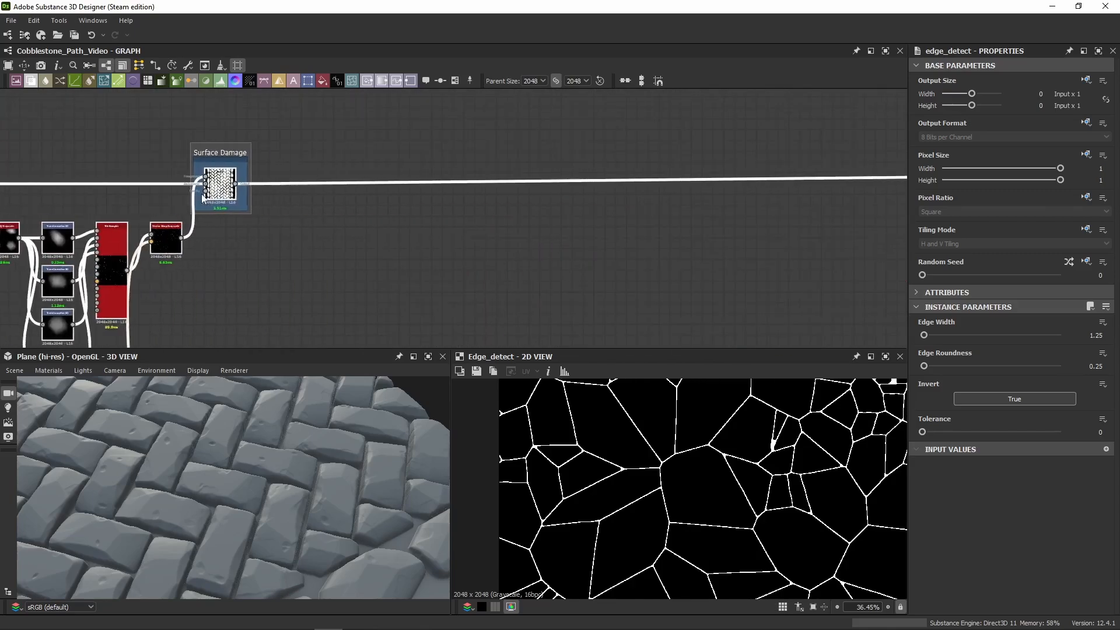
middle_drag(203, 198, 29, 231)
scroll(535, 251, up, 1)
scroll(99, 242, down, 2)
middle_drag(356, 316, 370, 164)
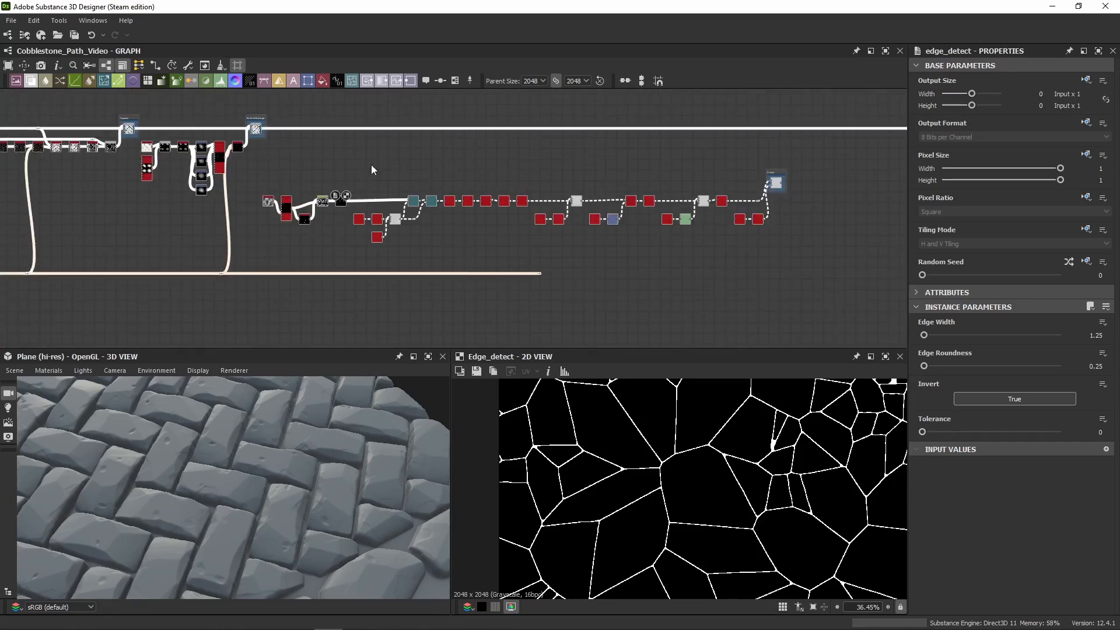
Step: Move the whole pasted chain up so it sits just below the main height line, directly after the Surface Damage frame
drag(258, 176, 820, 257)
scroll(275, 208, up, 2)
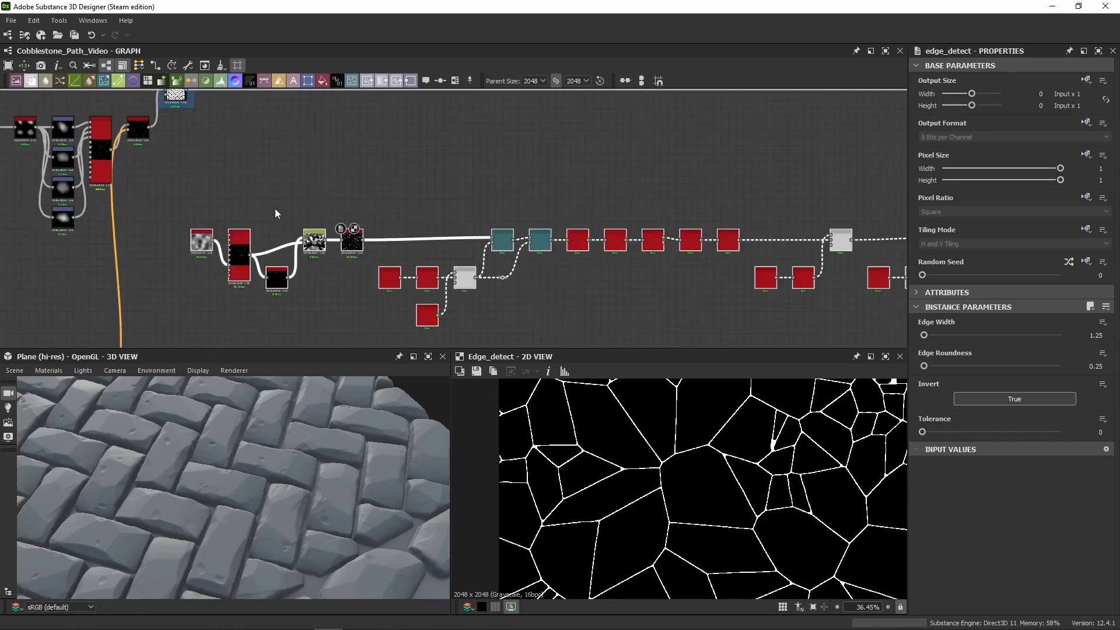
mouse_move(275, 208)
middle_down()
mouse_move(257, 192)
mouse_move(276, 187)
middle_up()
scroll(241, 201, up, 2)
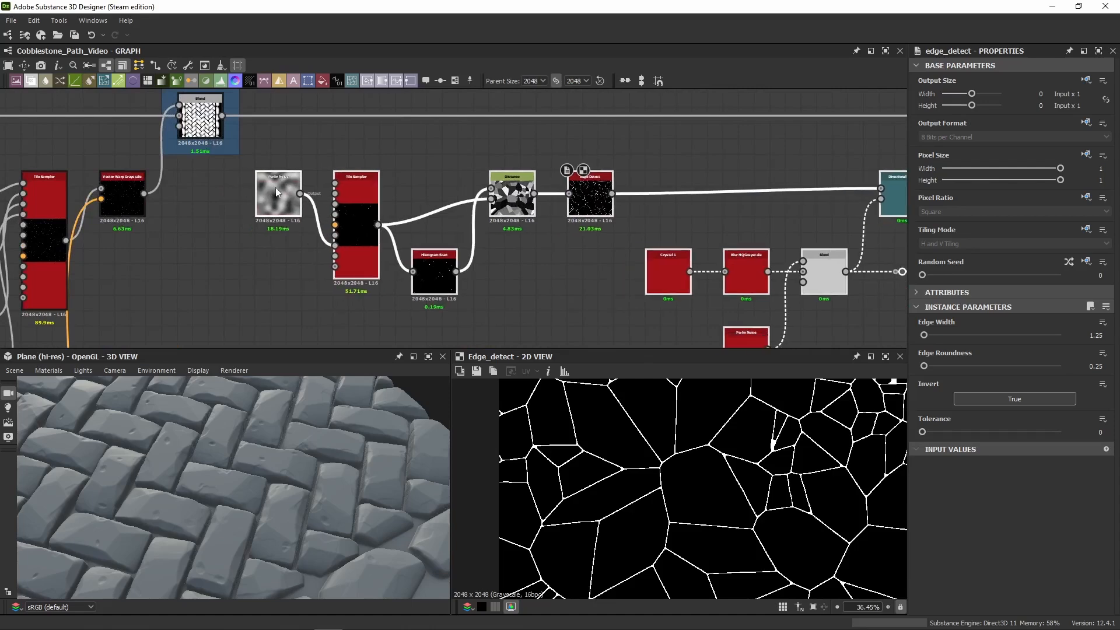
Step: Insert the Cracks Blend into the main height line using temporary dots to reroute the links, and delete those dots
scroll(225, 201, down, 2)
scroll(577, 145, down, 2)
middle_drag(577, 145, 536, 197)
scroll(732, 183, up, 4)
double_click(535, 196)
drag(535, 196, 484, 203)
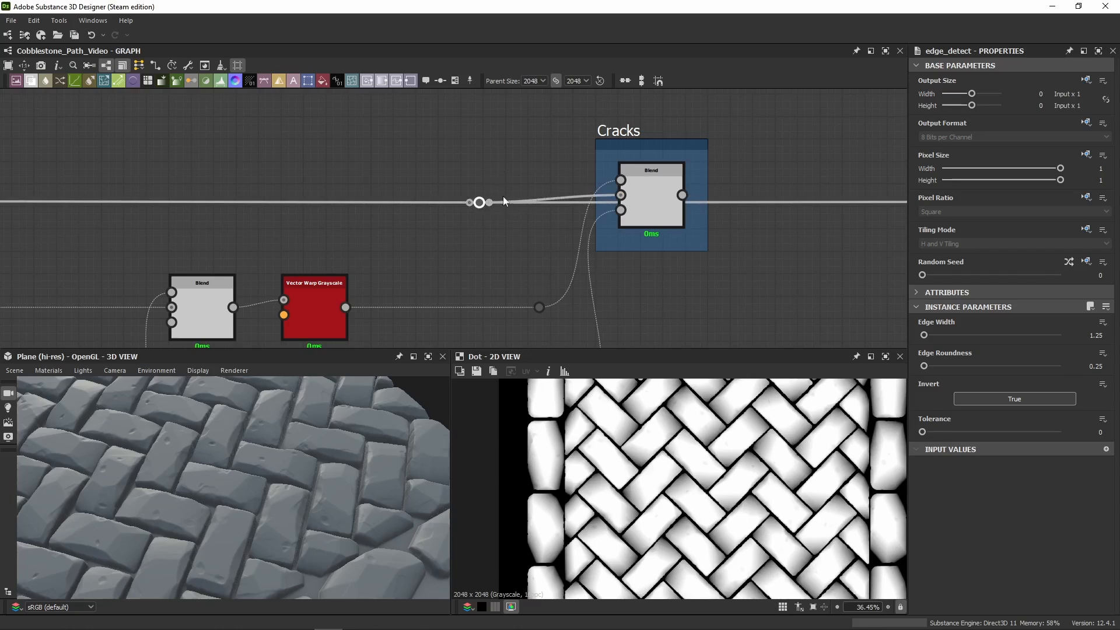
double_click(811, 202)
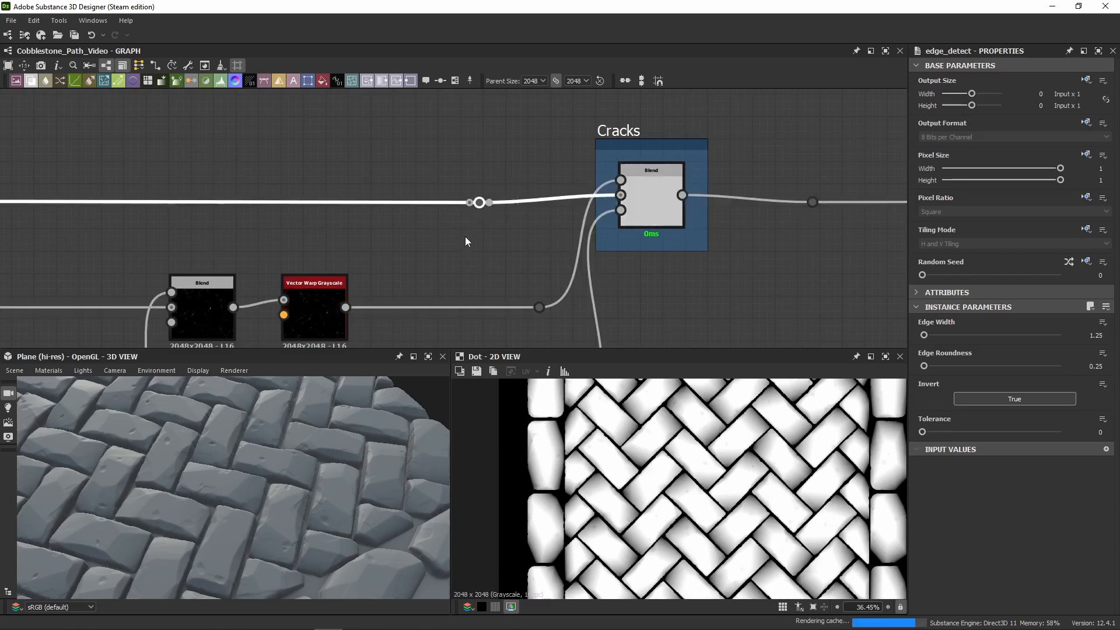
key(BackSpace)
drag(856, 120, 787, 247)
middle_drag(788, 248, 611, 241)
key(BackSpace)
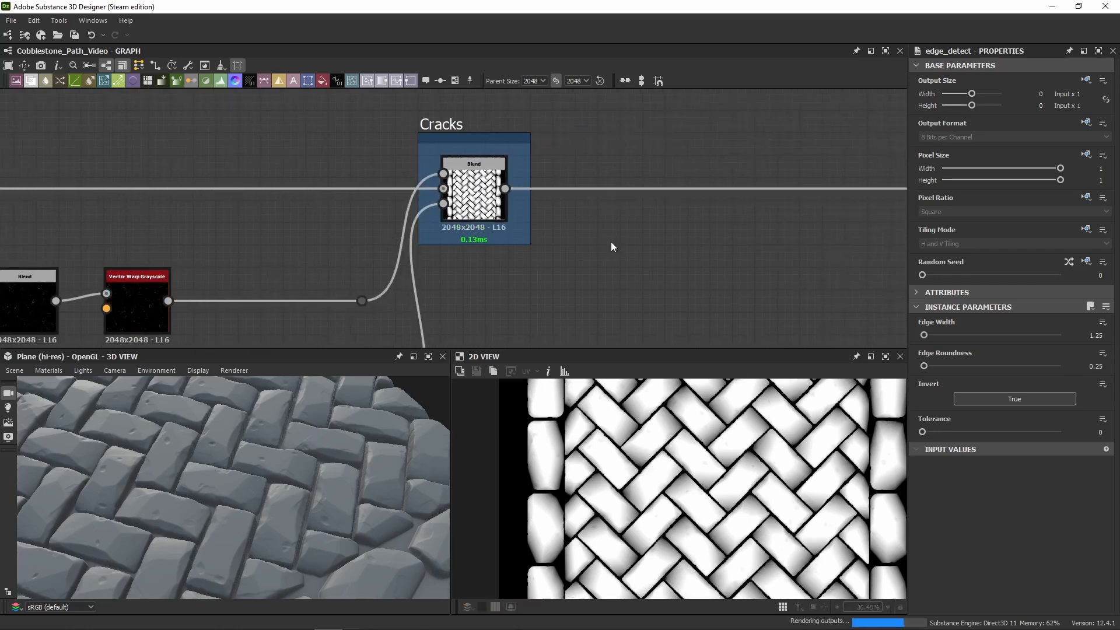
Step: Open the Cracks Blend's parameters and add a dot on its output link to continue the main height line
double_click(481, 195)
double_click(797, 188)
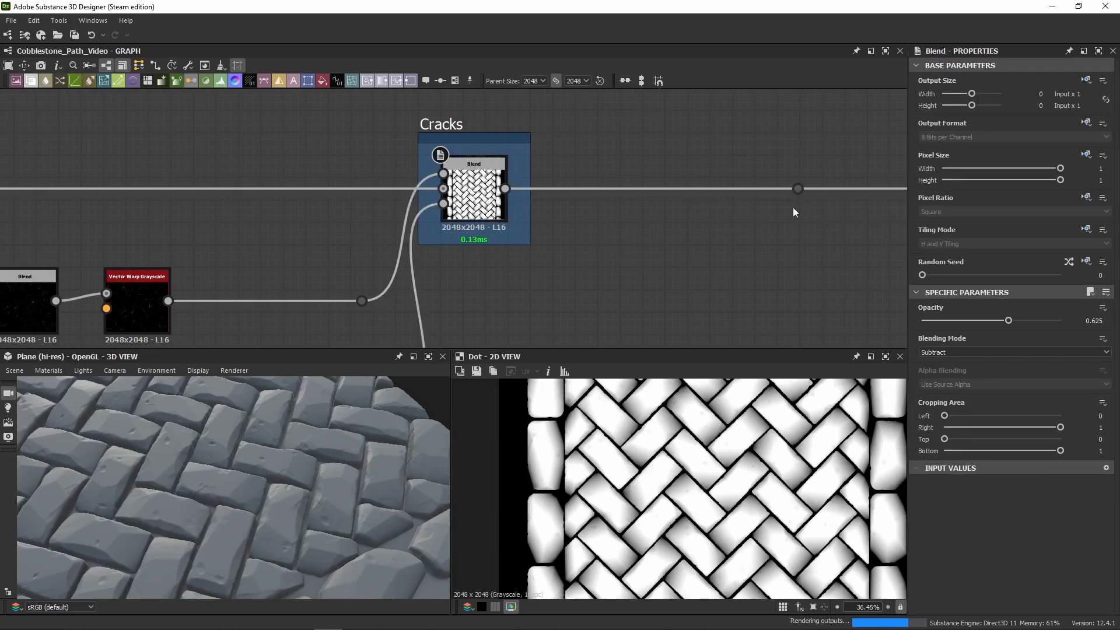
scroll(792, 208, down, 3)
middle_drag(698, 233, 767, 215)
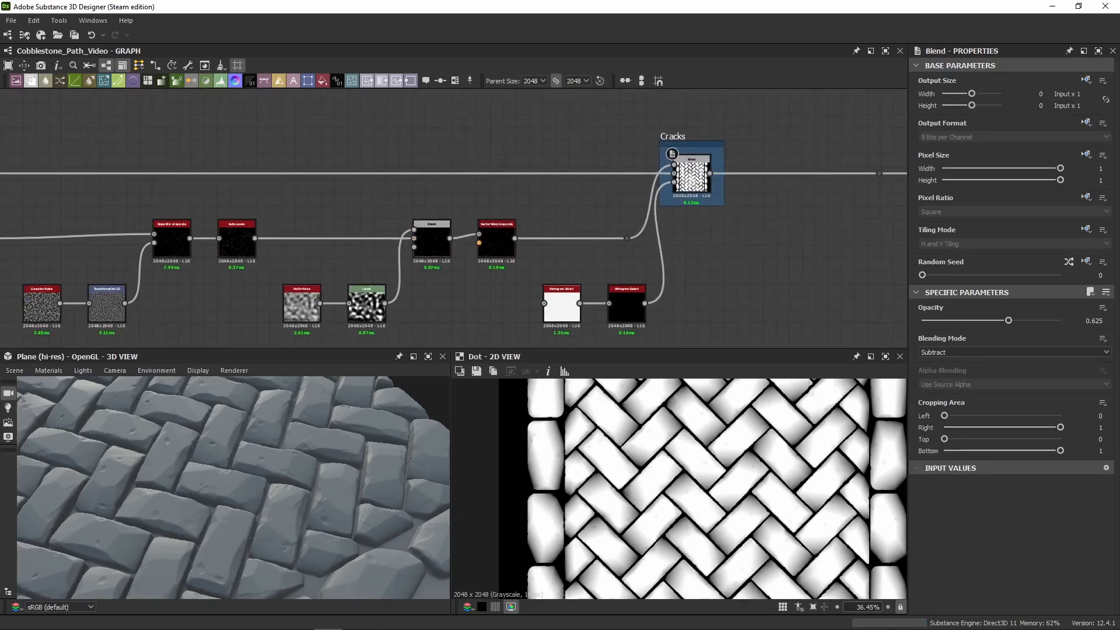
Step: Extend the shared random-color link below the Cracks chain, add a dot on it and connect it to the Vector Warp Grayscale's vector input
drag(605, 257, 403, 255)
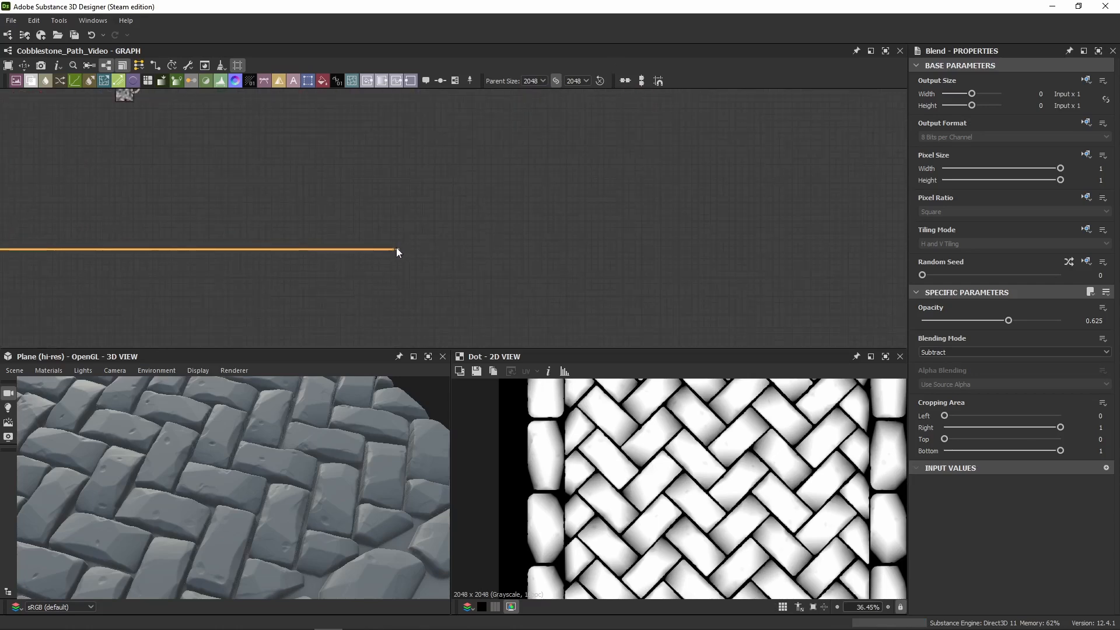
drag(398, 249, 897, 249)
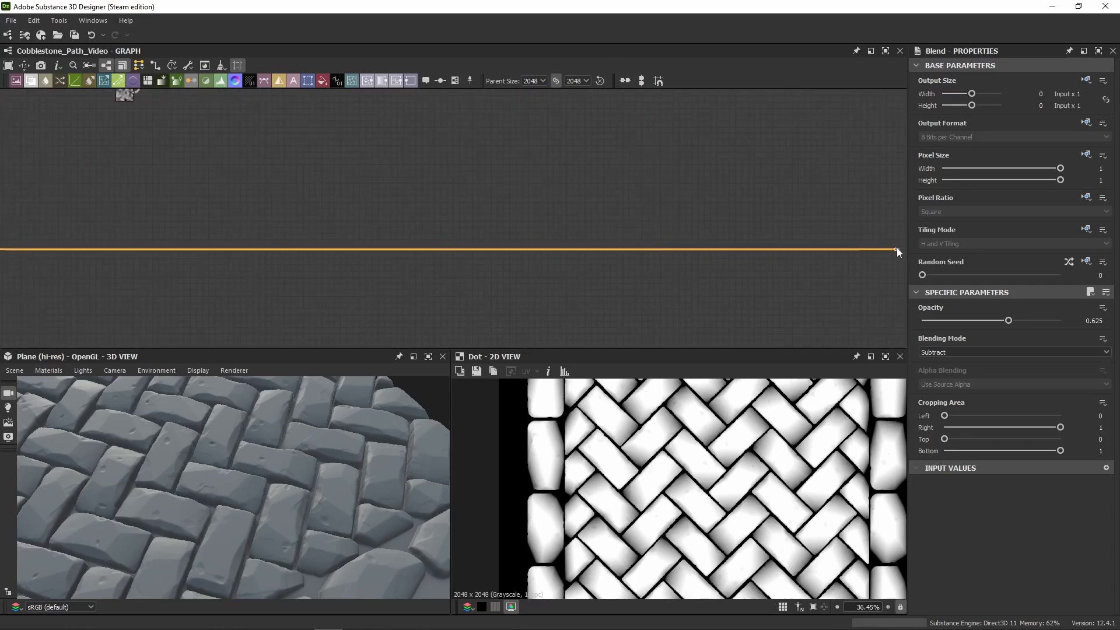
alt+click(645, 249)
click(649, 251)
scroll(673, 195, down, 2)
middle_drag(673, 195, 591, 285)
scroll(593, 287, up, 3)
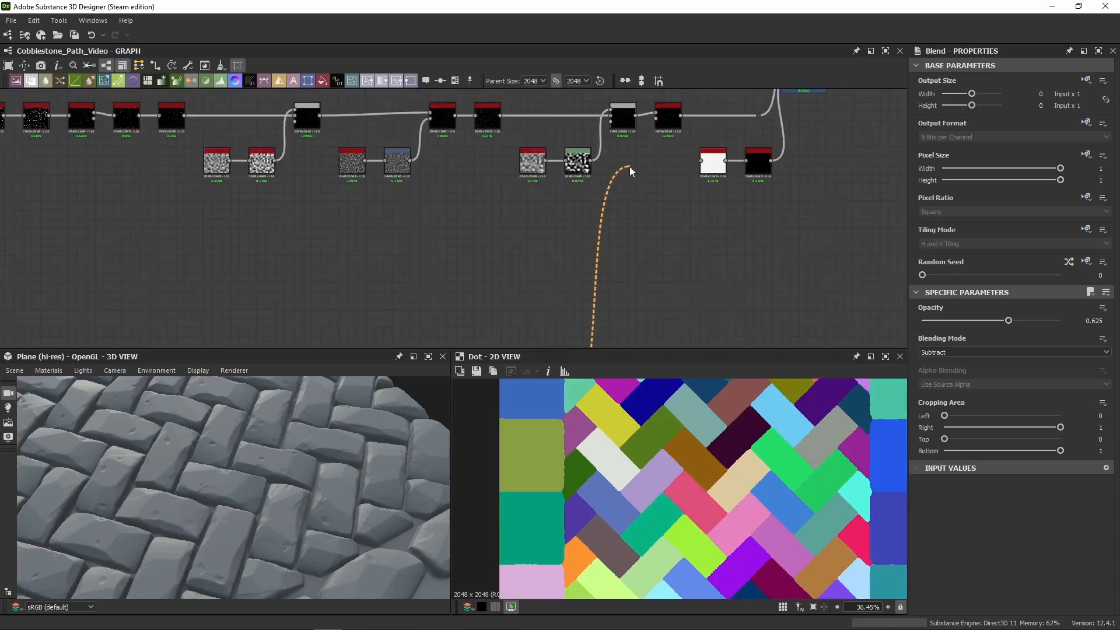
click(669, 123)
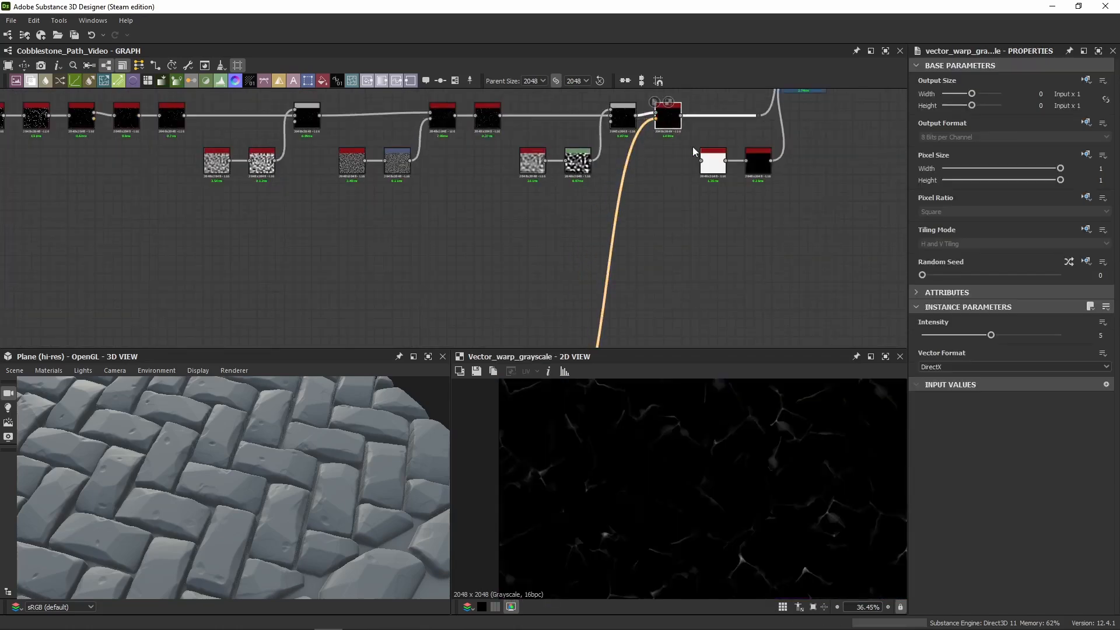
Step: Set the Intensity of the Cracks chain's Vector Warp Grayscale to 10
scroll(665, 110, up, 4)
click(1101, 336)
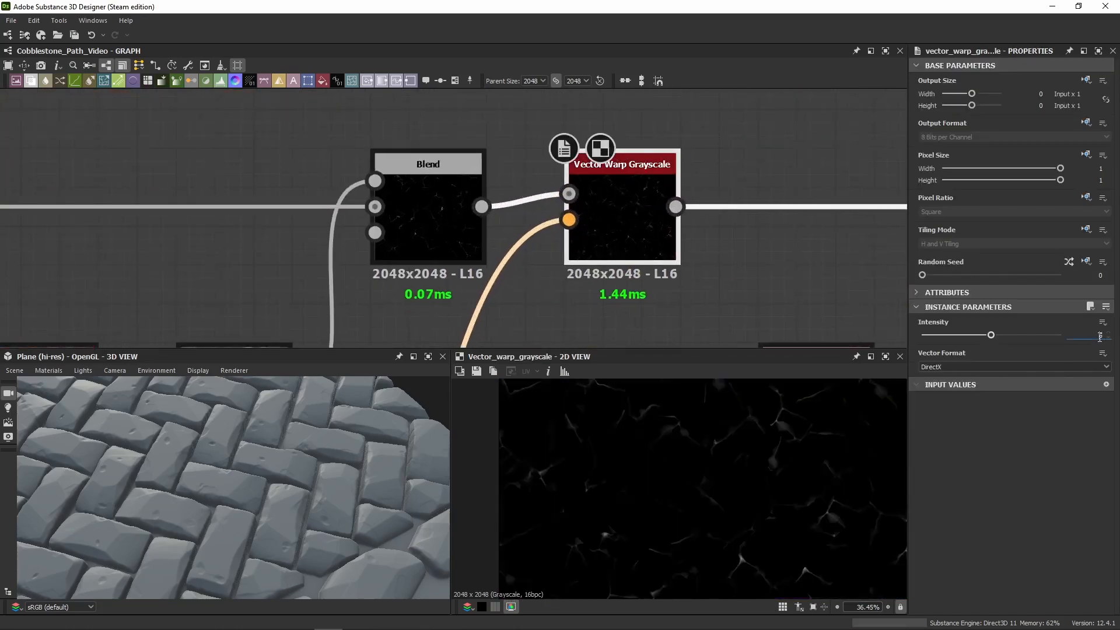
key(Return)
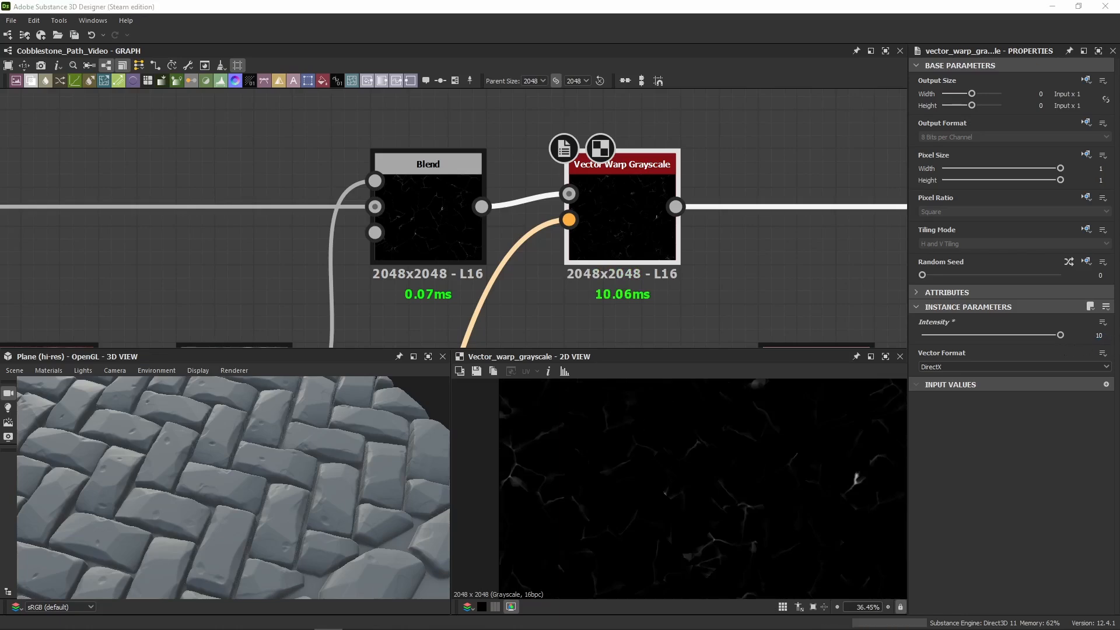
Step: Find the Auto Levels node in the random grayscale branch above the shared color link and preview it
scroll(280, 287, down, 4)
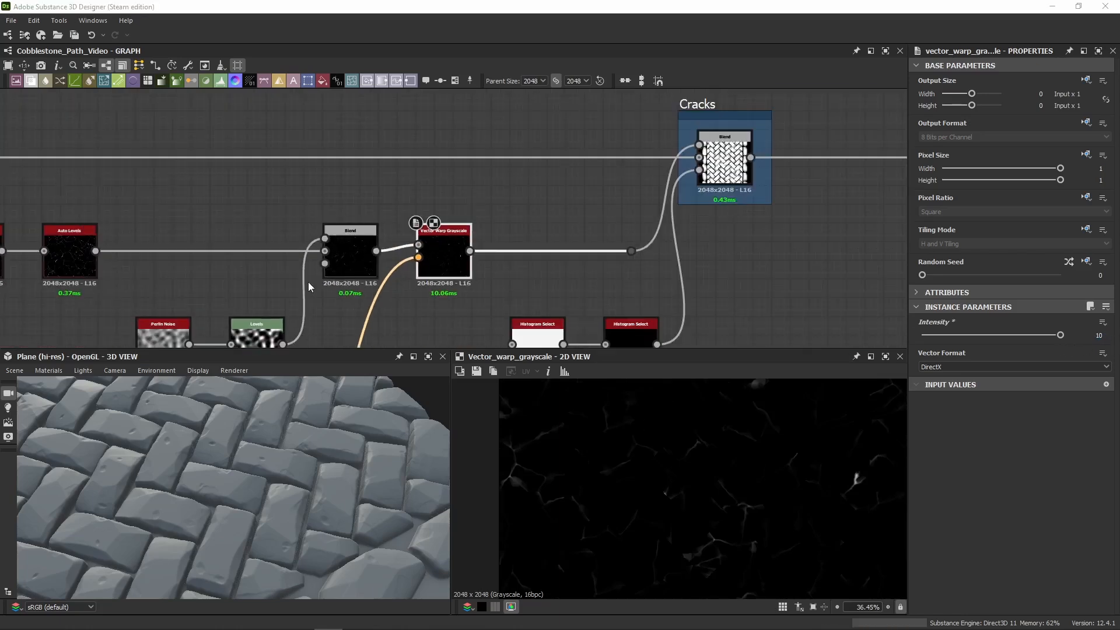
scroll(513, 212, down, 4)
middle_drag(307, 288, 765, 175)
scroll(765, 174, down, 5)
middle_drag(391, 181, 752, 214)
scroll(380, 250, up, 6)
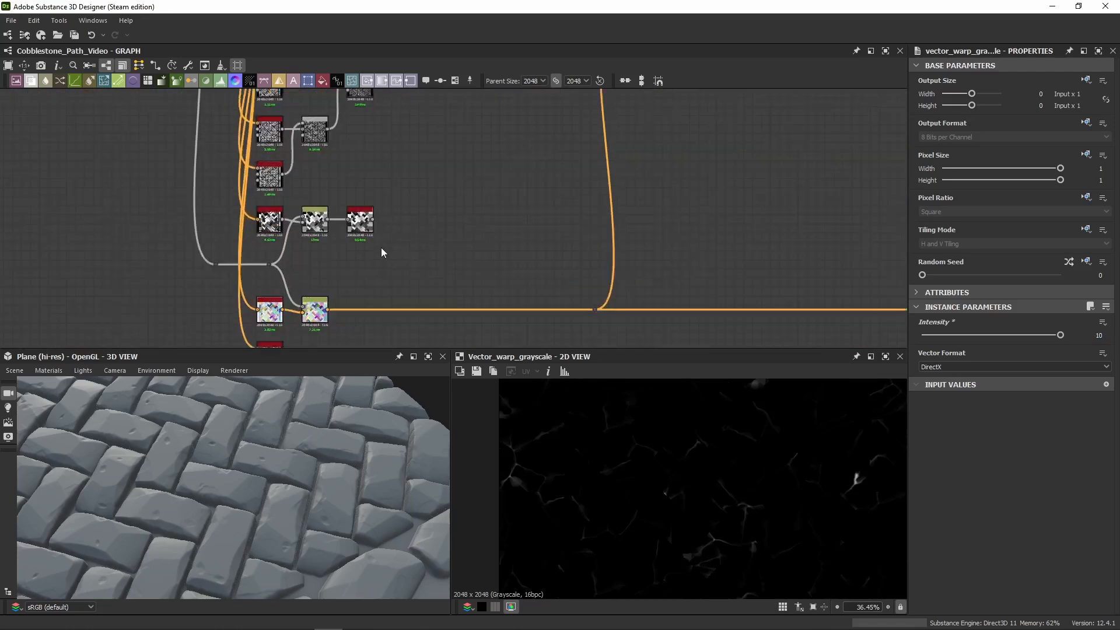
double_click(367, 226)
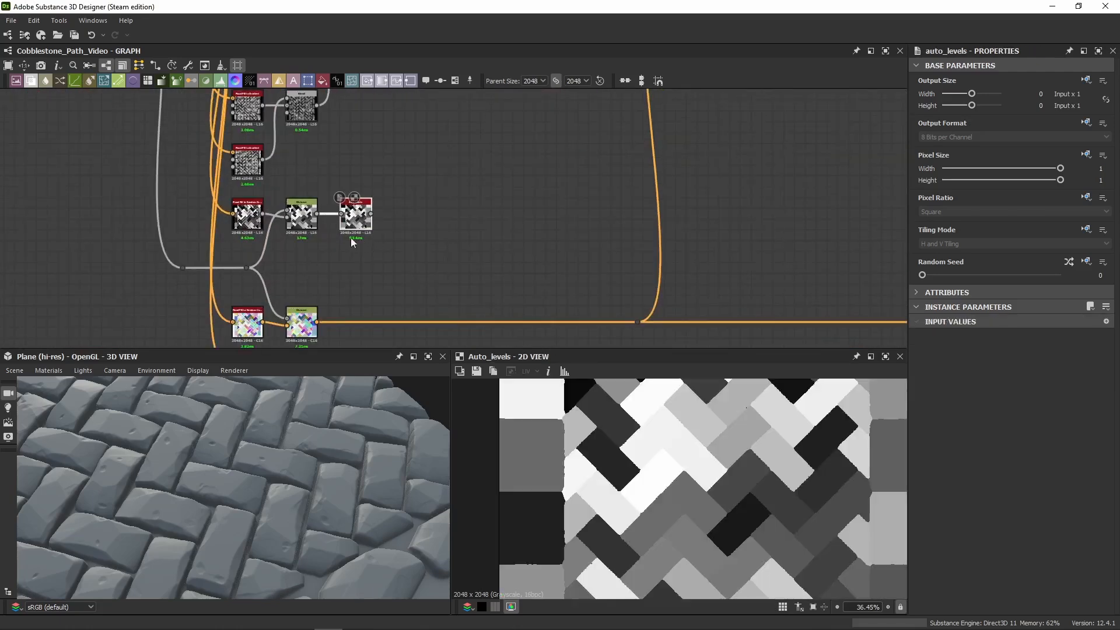
Step: Run a link from the Auto Levels output along the graph and end it in a new dot beneath the Cracks chain
scroll(373, 236, up, 3)
drag(352, 188, 716, 196)
scroll(716, 196, down, 5)
middle_drag(717, 196, 143, 197)
scroll(642, 165, down, 1)
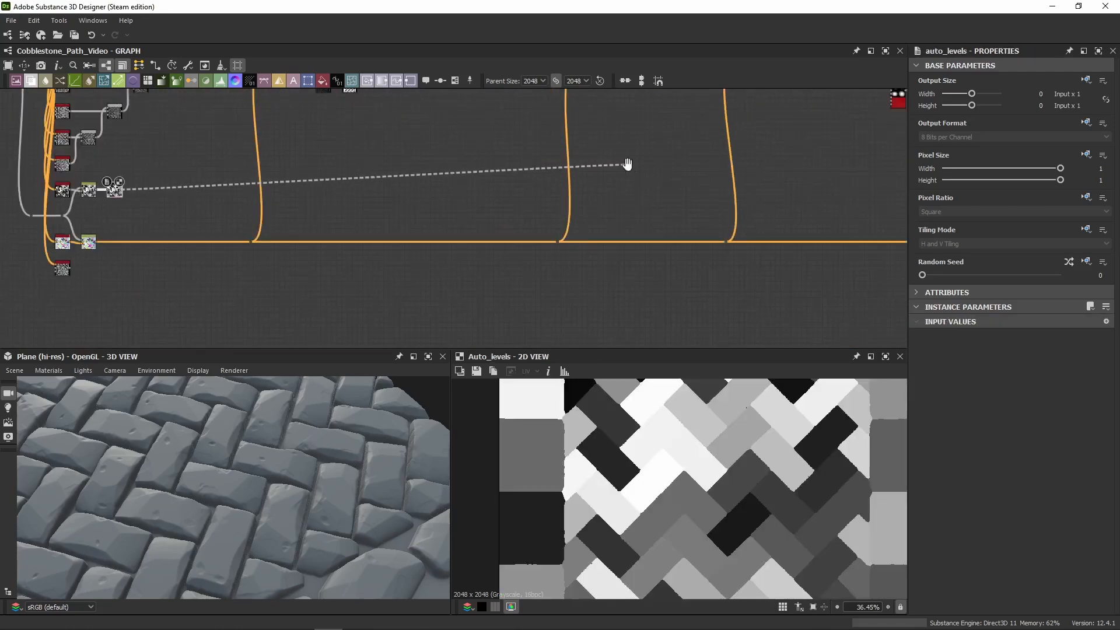
middle_drag(627, 165, 280, 202)
middle_drag(653, 191, 175, 204)
mouse_move(628, 216)
middle_down()
mouse_move(495, 220)
mouse_move(238, 256)
middle_up()
scroll(719, 283, up, 4)
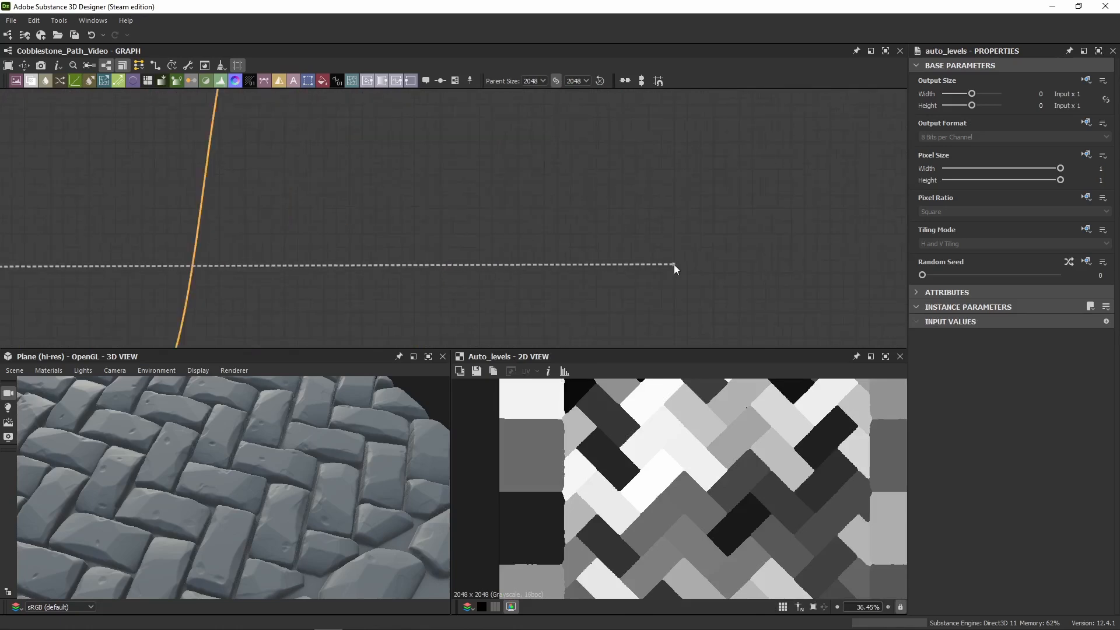
middle_drag(674, 264, 460, 262)
alt+click(277, 268)
Step: Connect the new grayscale dot to the input of the first Histogram Select feeding the Cracks Blend's mask
scroll(282, 268, down, 4)
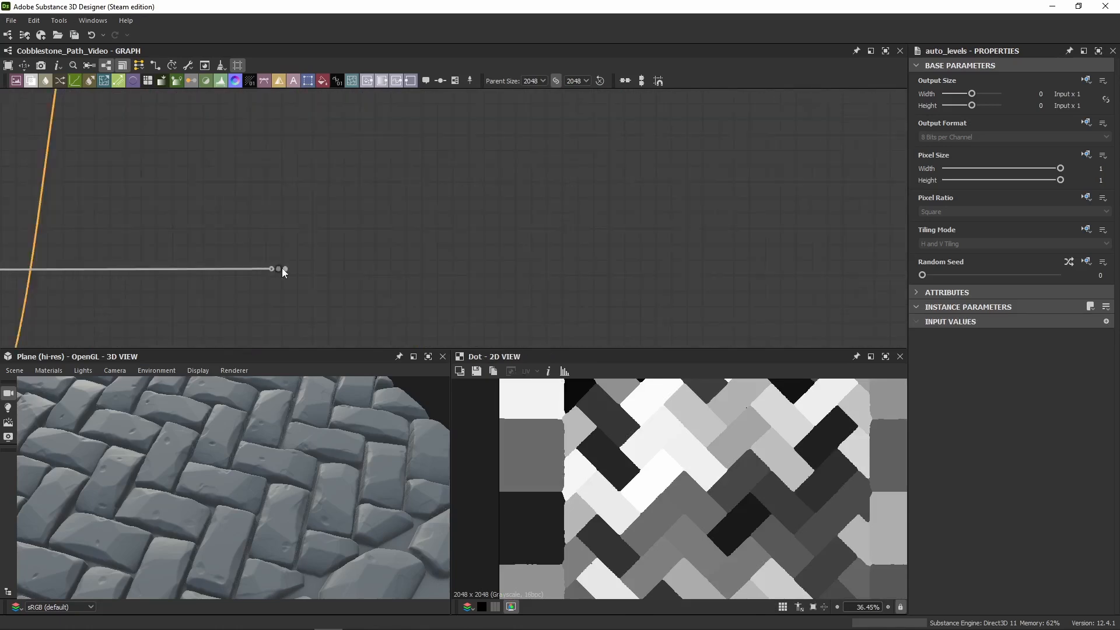
middle_drag(315, 248, 405, 284)
scroll(404, 285, down, 3)
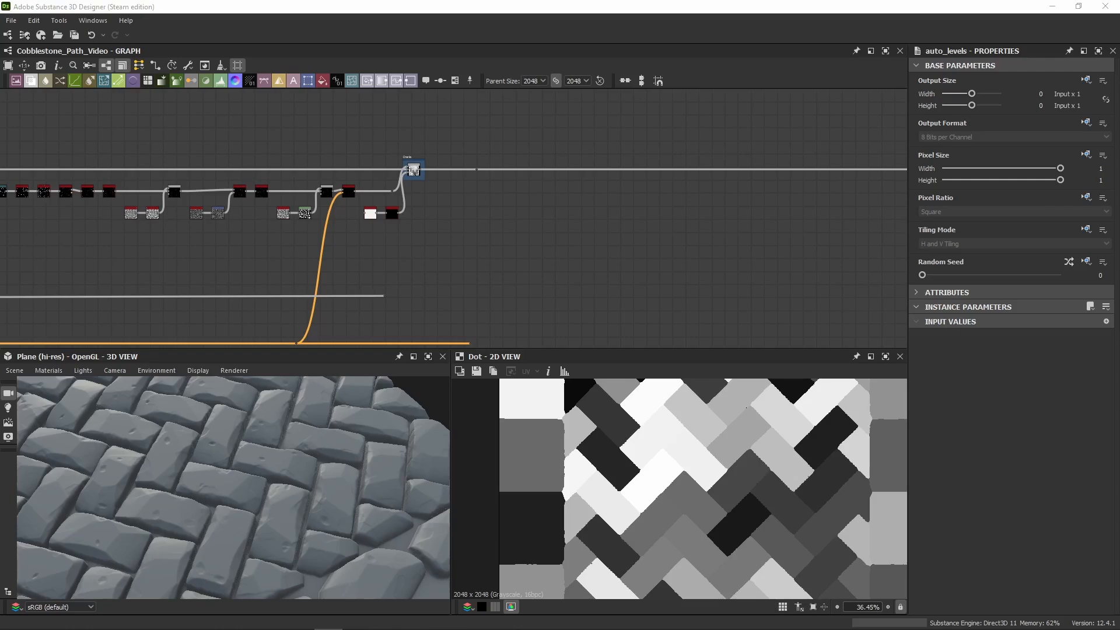
scroll(370, 246, up, 3)
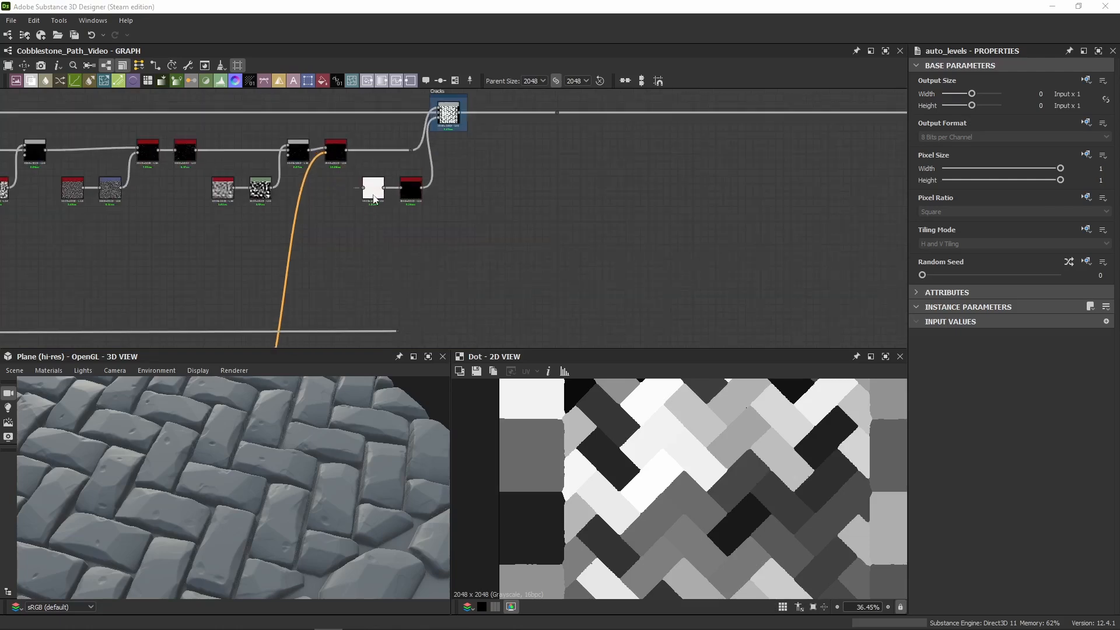
drag(401, 331, 364, 190)
scroll(388, 295, up, 3)
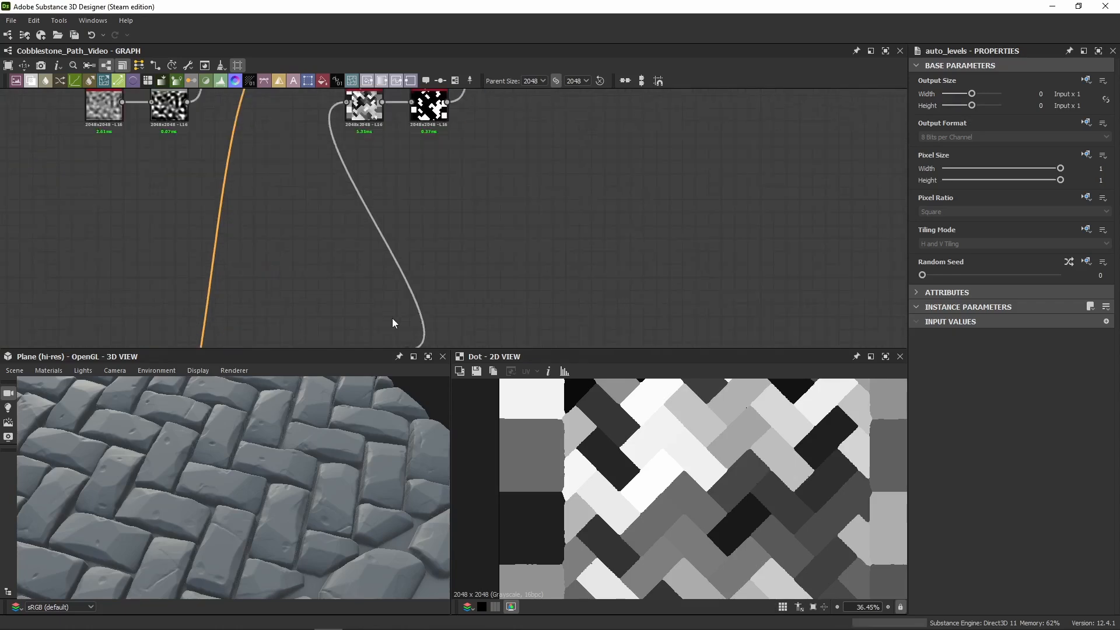
Step: Add another dot on the grayscale link below the Histogram Select and reroute the node's input through it
middle_drag(256, 344, 396, 302)
scroll(366, 251, down, 2)
alt+click(374, 304)
drag(375, 304, 431, 138)
drag(372, 305, 388, 304)
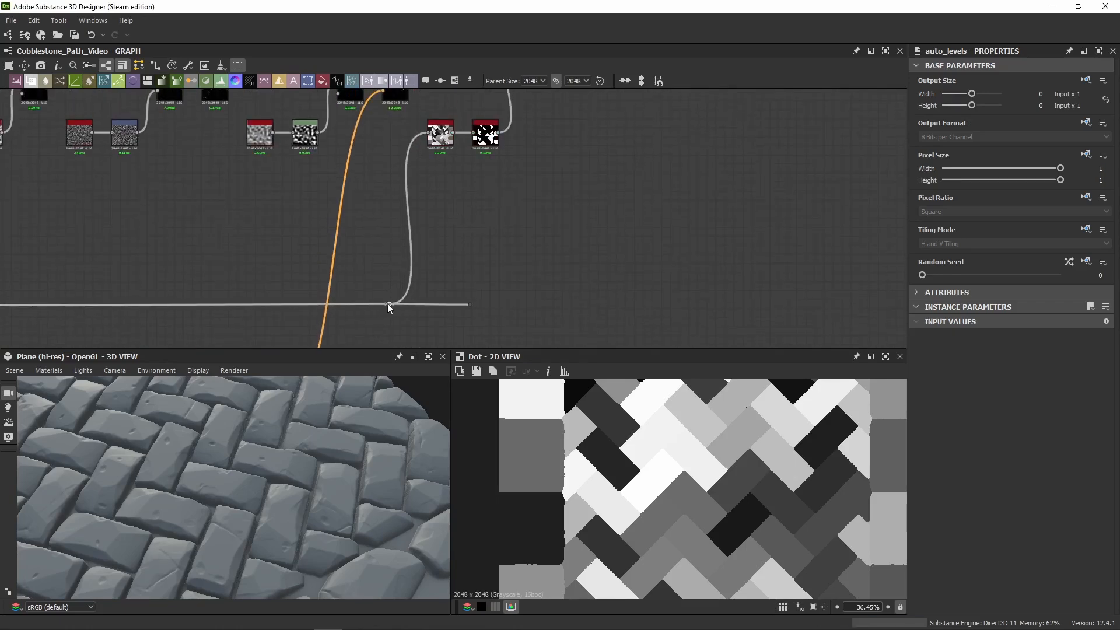
Step: Preview the first Histogram Select's per-stone mask and look over the connected Cracks chain
click(440, 133)
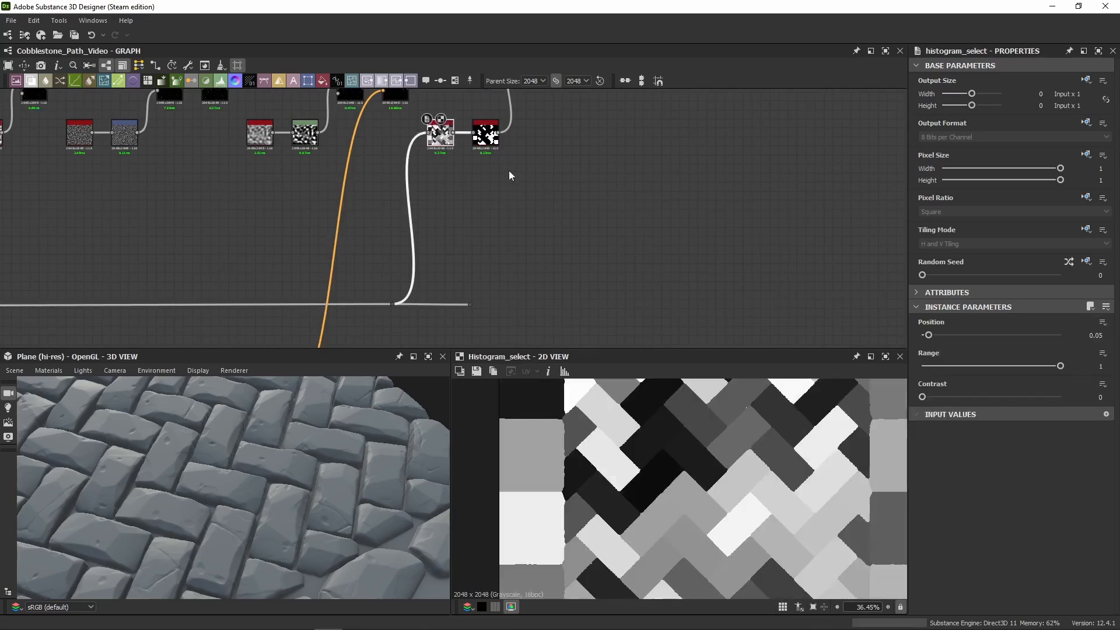
middle_drag(415, 159, 533, 324)
middle_drag(138, 320, 657, 227)
scroll(657, 227, down, 3)
middle_drag(455, 262, 311, 255)
scroll(746, 179, up, 3)
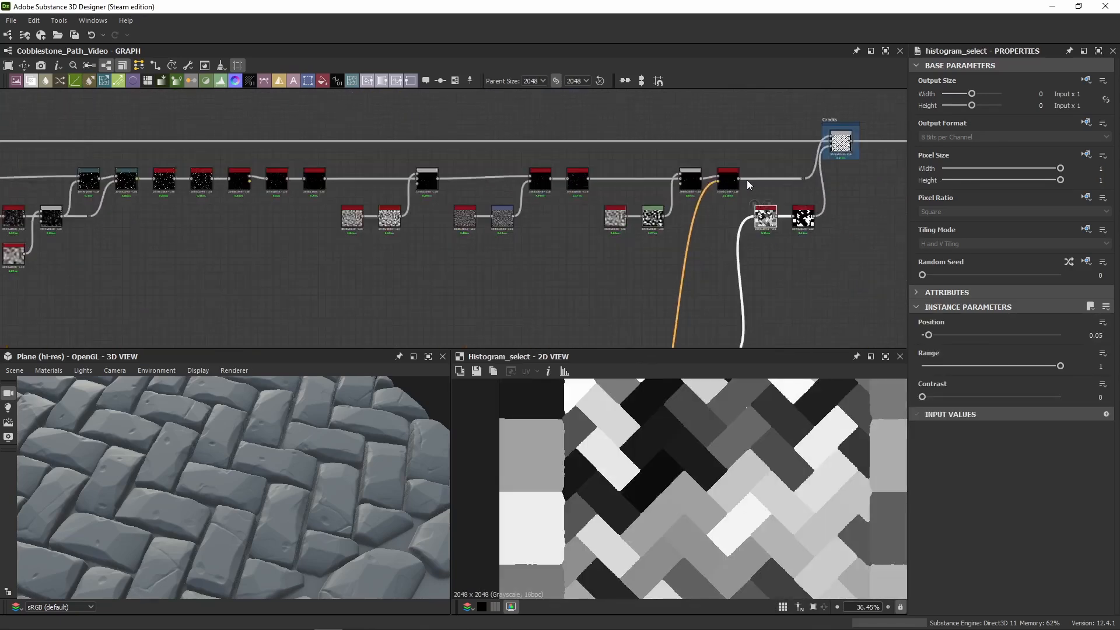
Step: Preview the Cracks Blend, orbit the 3D stones, and toggle the node off and on to compare the cracks
click(856, 144)
double_click(856, 144)
drag(291, 458, 235, 480)
scroll(235, 480, down, 2)
key(shift+d)
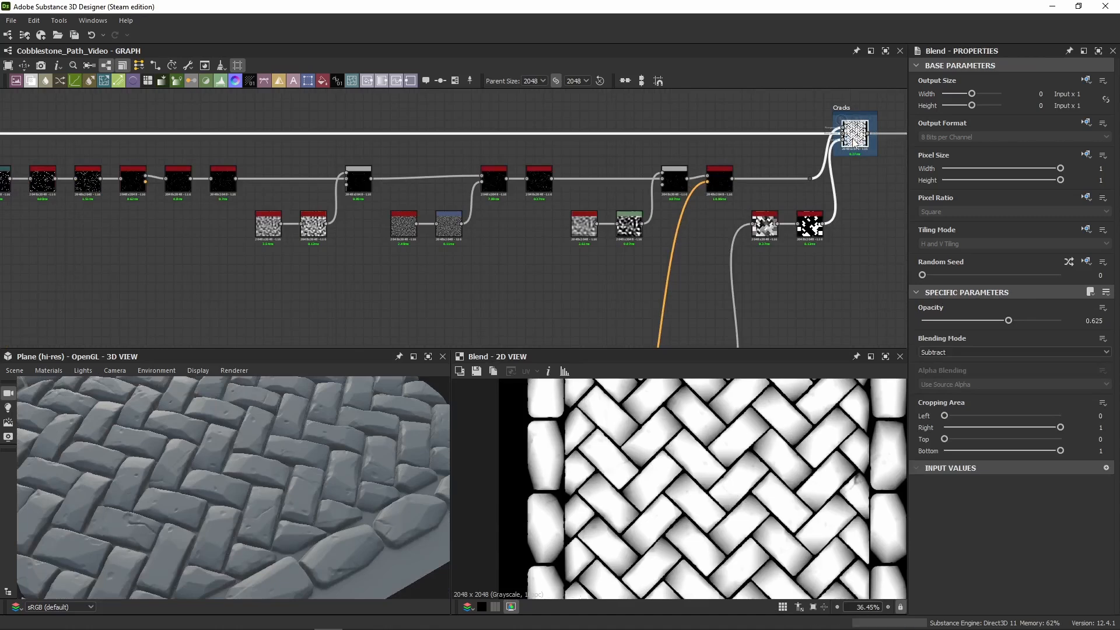
key(shift+d)
Step: Go back to the start of the Cracks chain and preview its Tile Sampler and the Perlin Noise feeding the mask map input
middle_drag(292, 263, 717, 284)
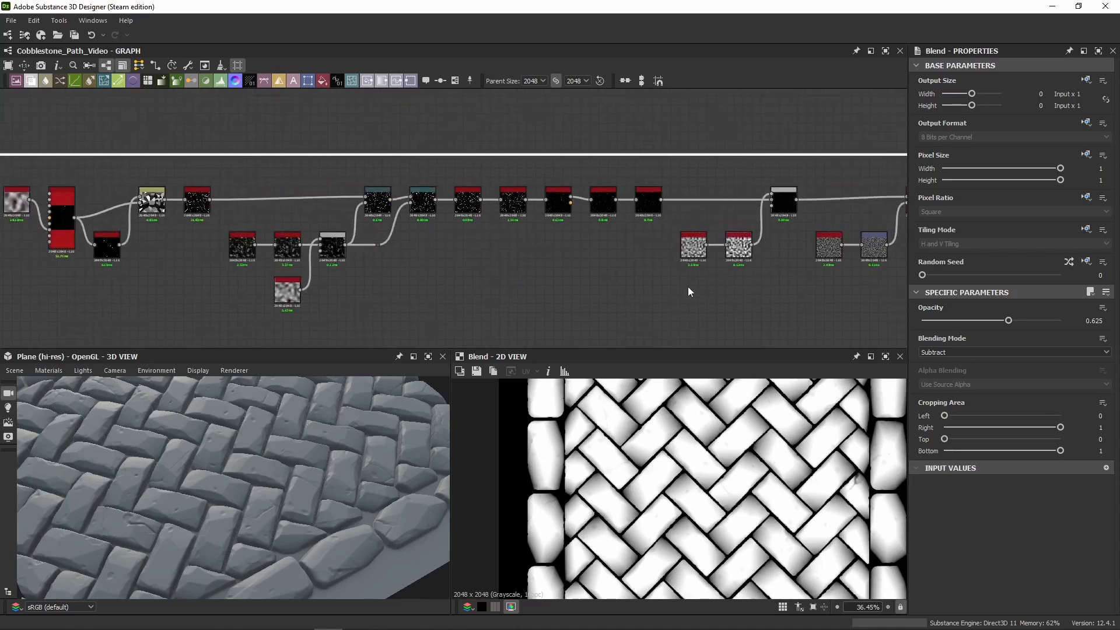
scroll(421, 290, up, 2)
middle_drag(422, 292, 780, 256)
middle_drag(482, 263, 715, 298)
middle_drag(389, 189, 340, 250)
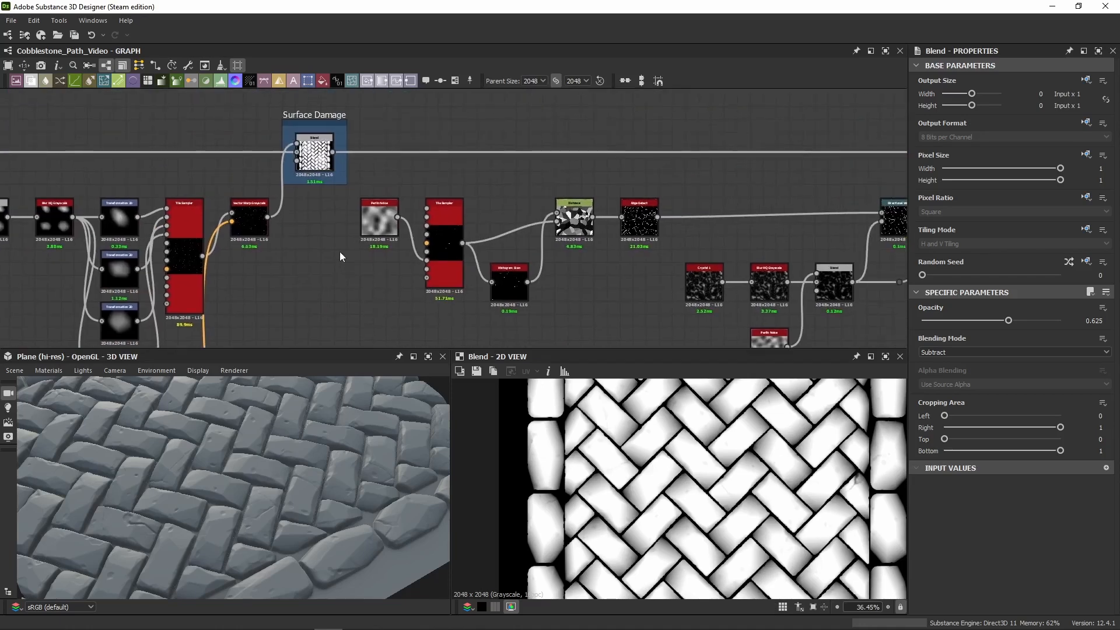
scroll(339, 251, up, 3)
click(383, 198)
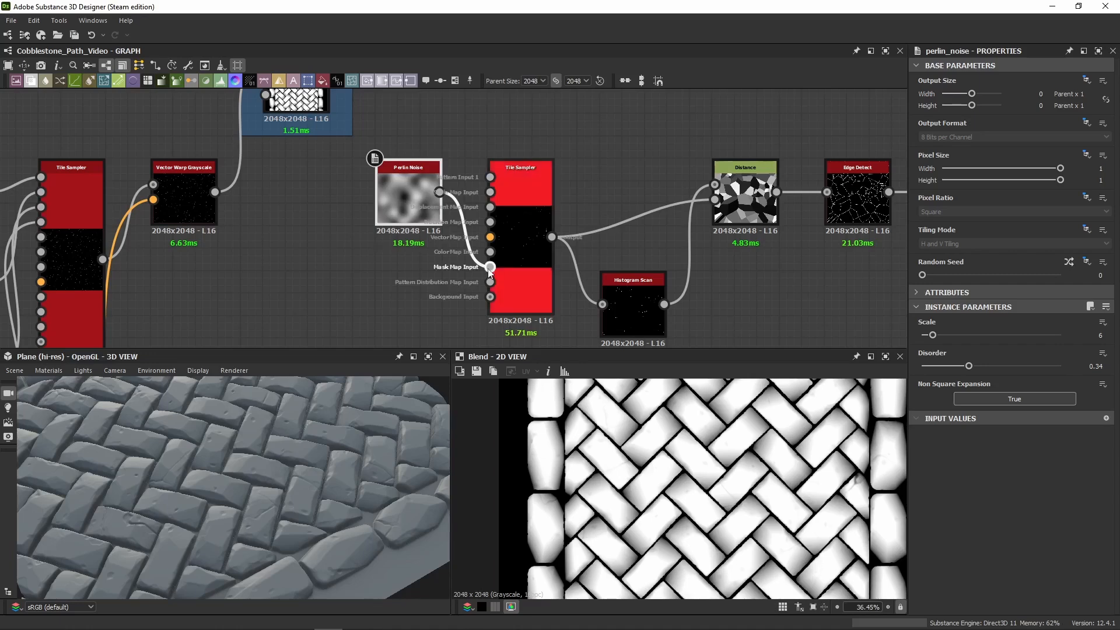
click(526, 244)
double_click(526, 244)
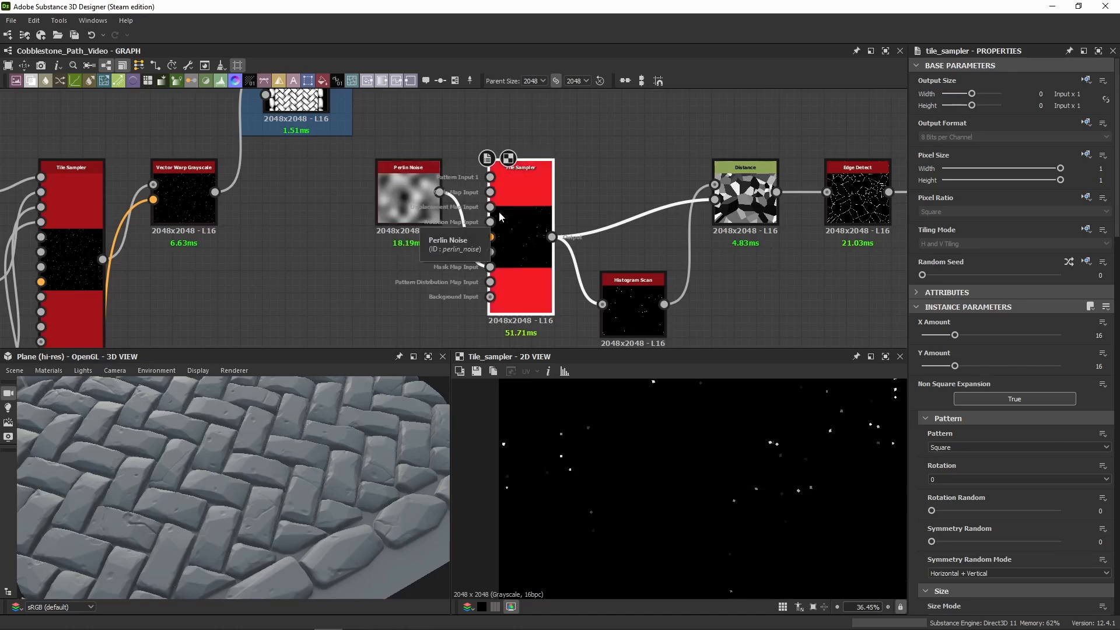
double_click(408, 195)
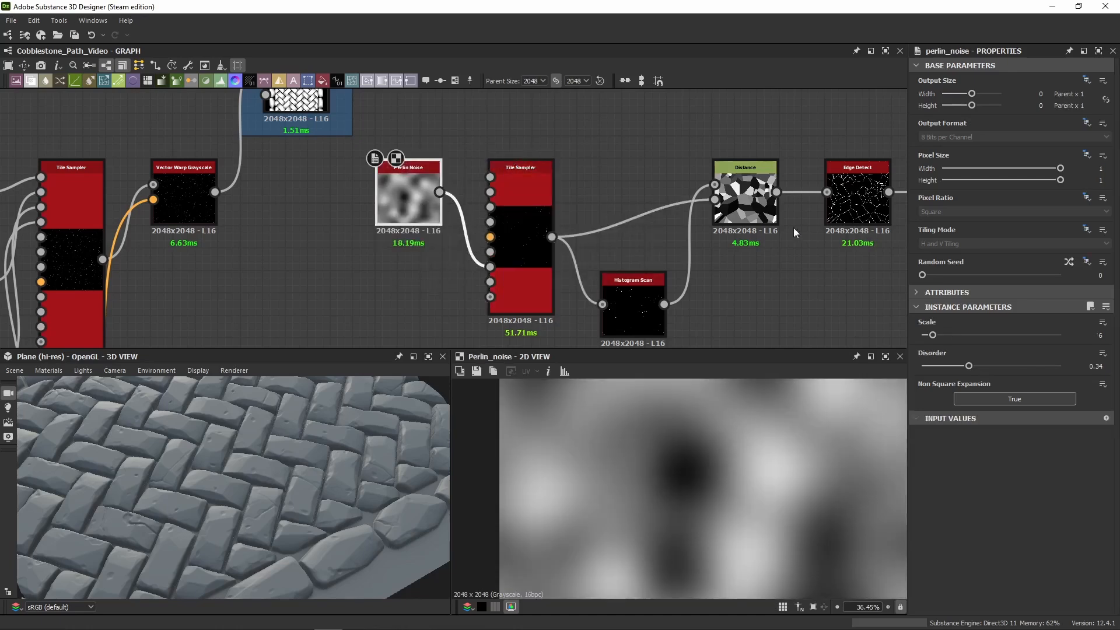
middle_drag(408, 195, 315, 151)
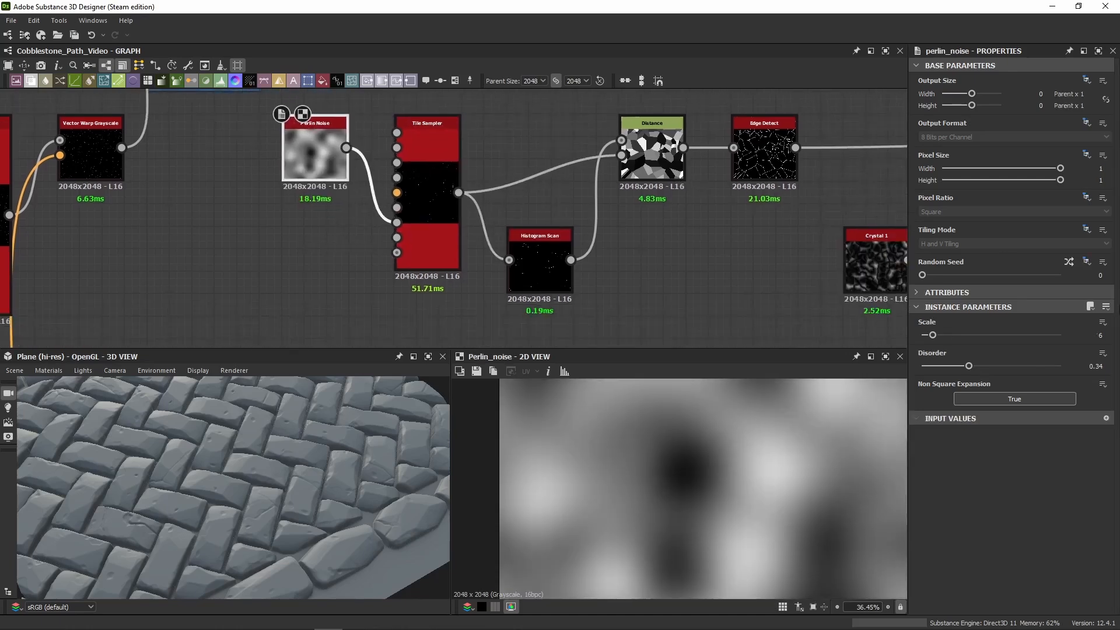
Step: Preview the Cracks Tile Sampler's scattered shapes up close and review its X and Y amounts and pattern options
double_click(440, 219)
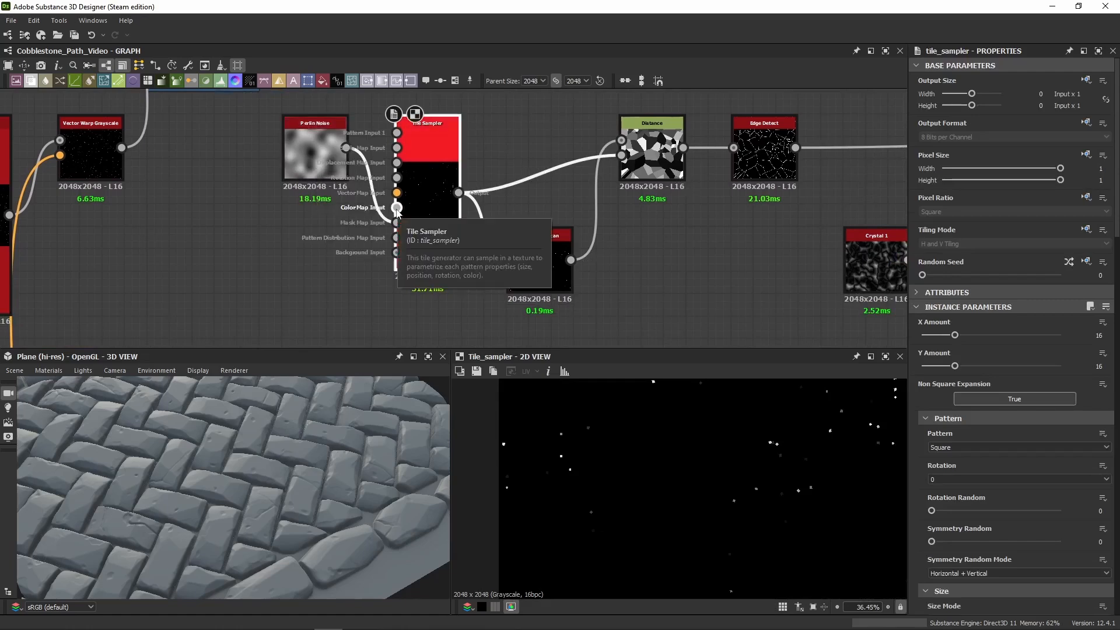
scroll(674, 528, down, 4)
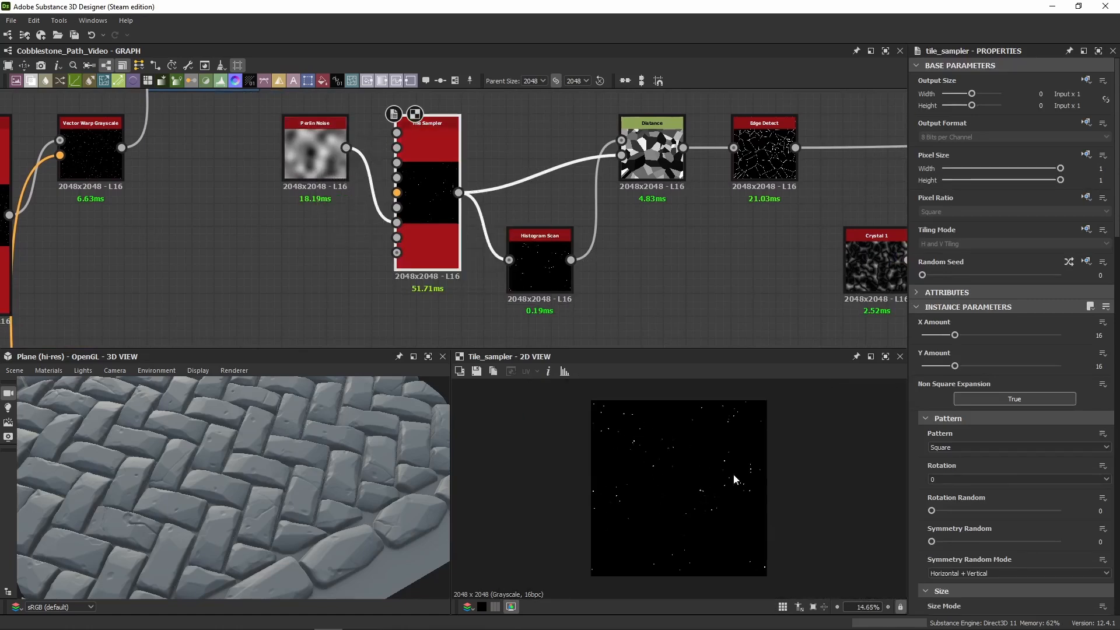
scroll(660, 451, up, 6)
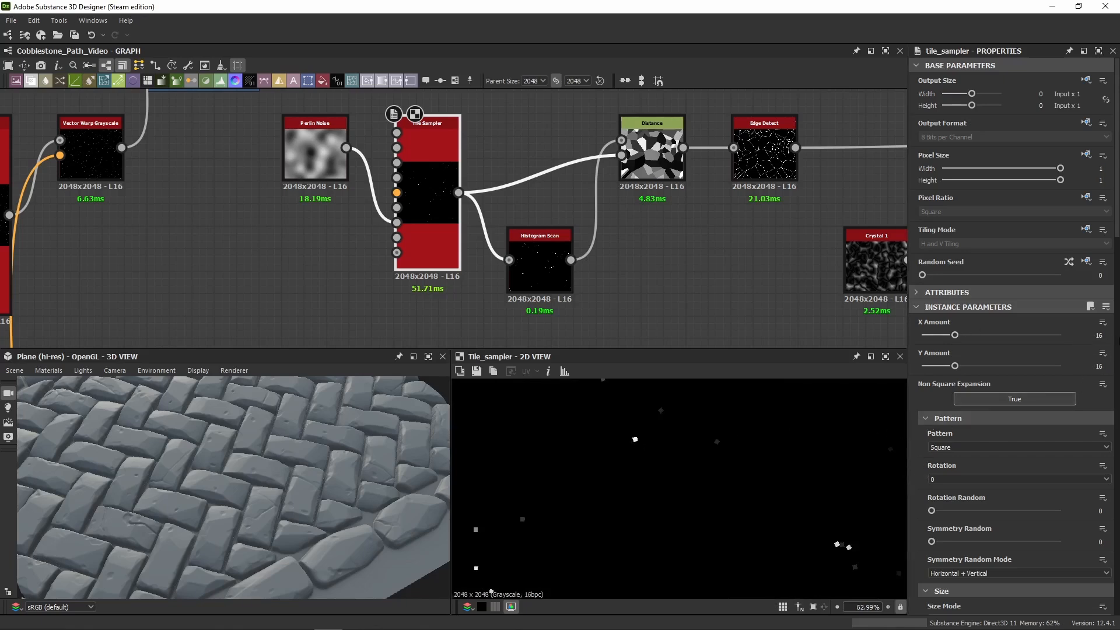
click(1098, 367)
click(929, 449)
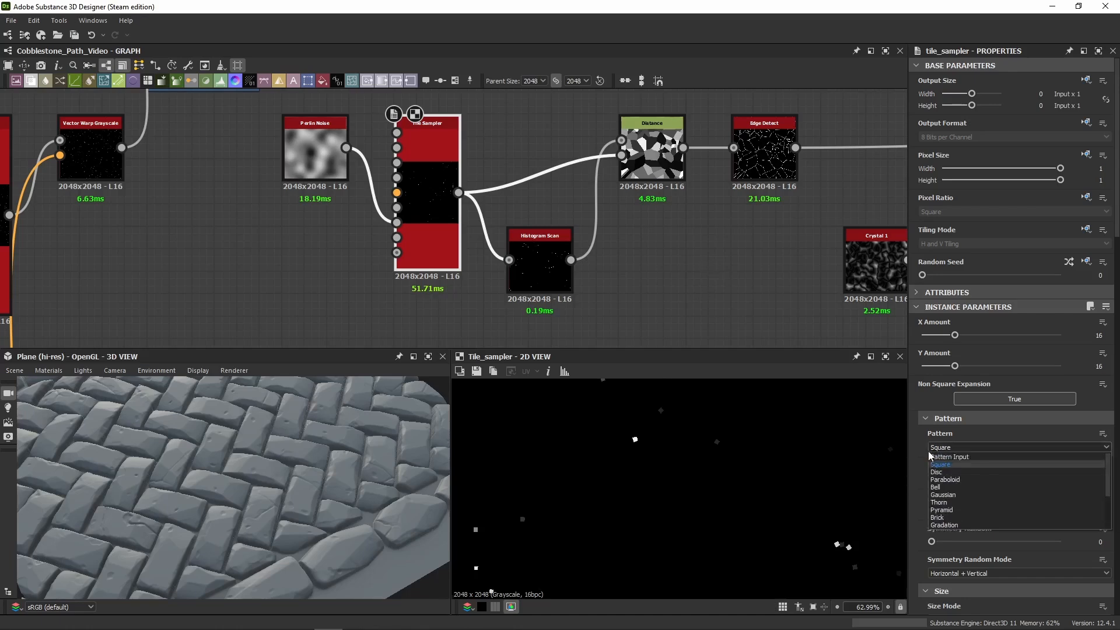
click(912, 451)
Step: Examine the Tile Sampler's scale, position, rotation and mask settings against its scattered output
scroll(910, 451, down, 5)
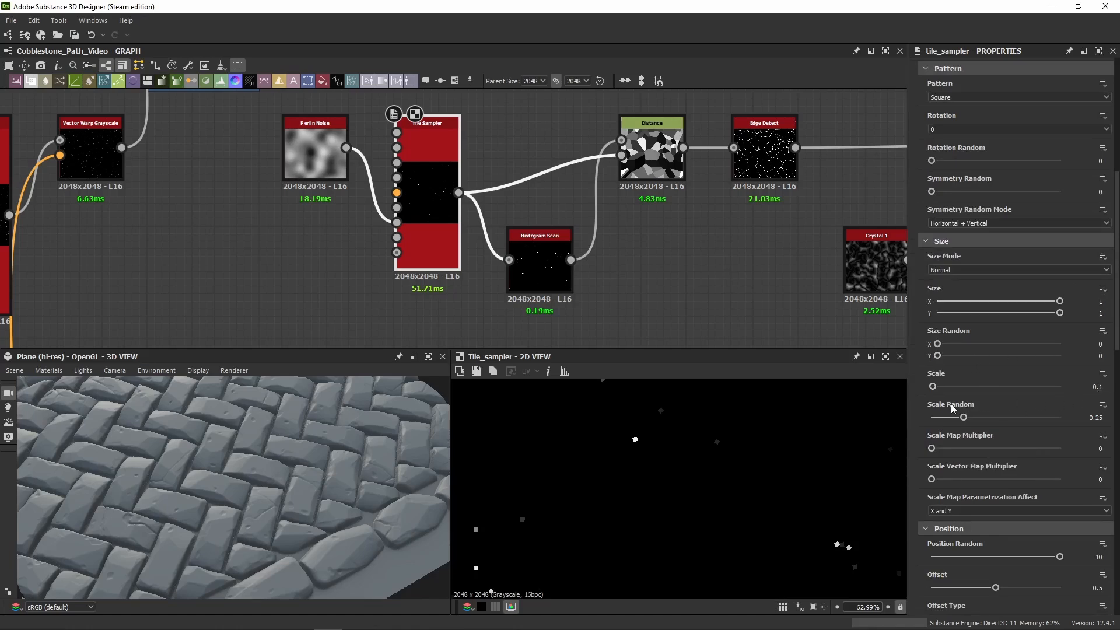
drag(1083, 422, 1108, 386)
scroll(697, 475, up, 4)
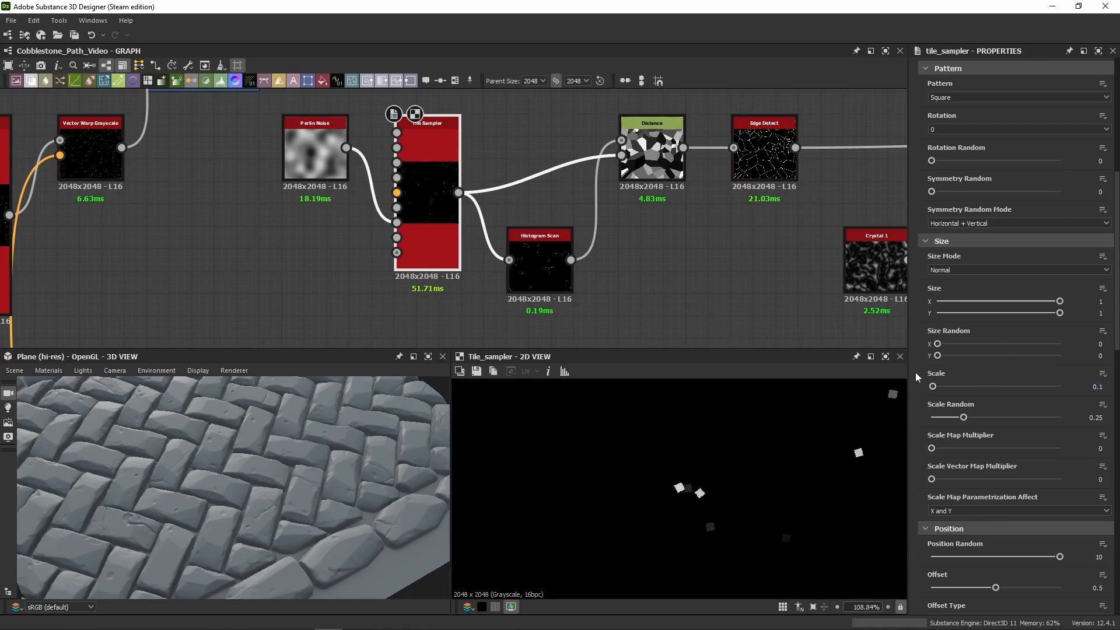
scroll(915, 374, down, 6)
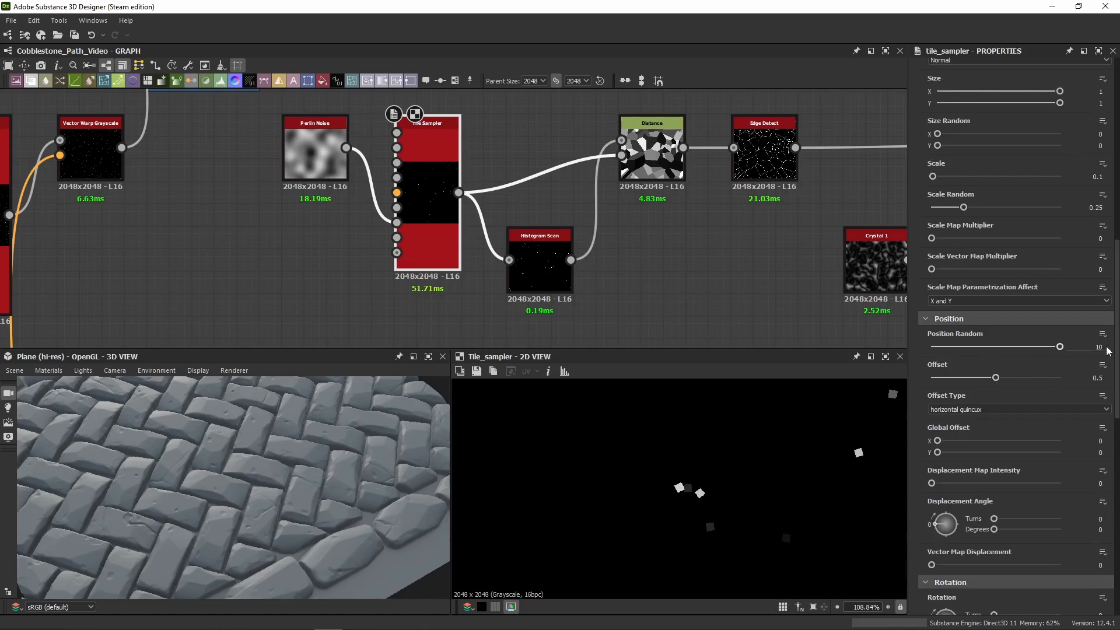
scroll(725, 441, down, 8)
scroll(726, 444, down, 6)
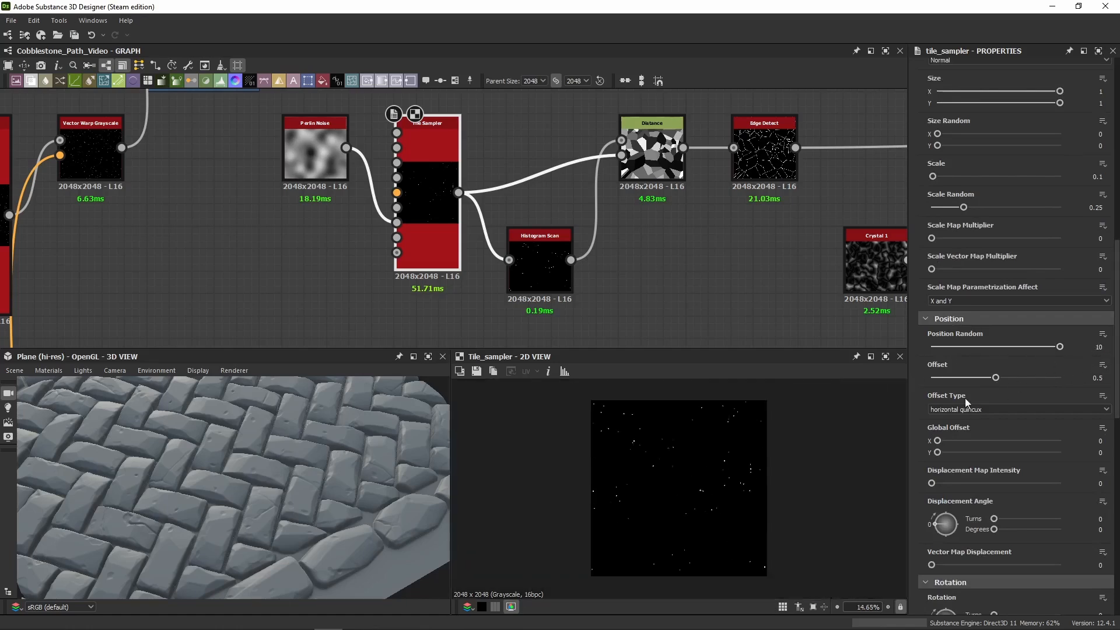
scroll(926, 446, down, 8)
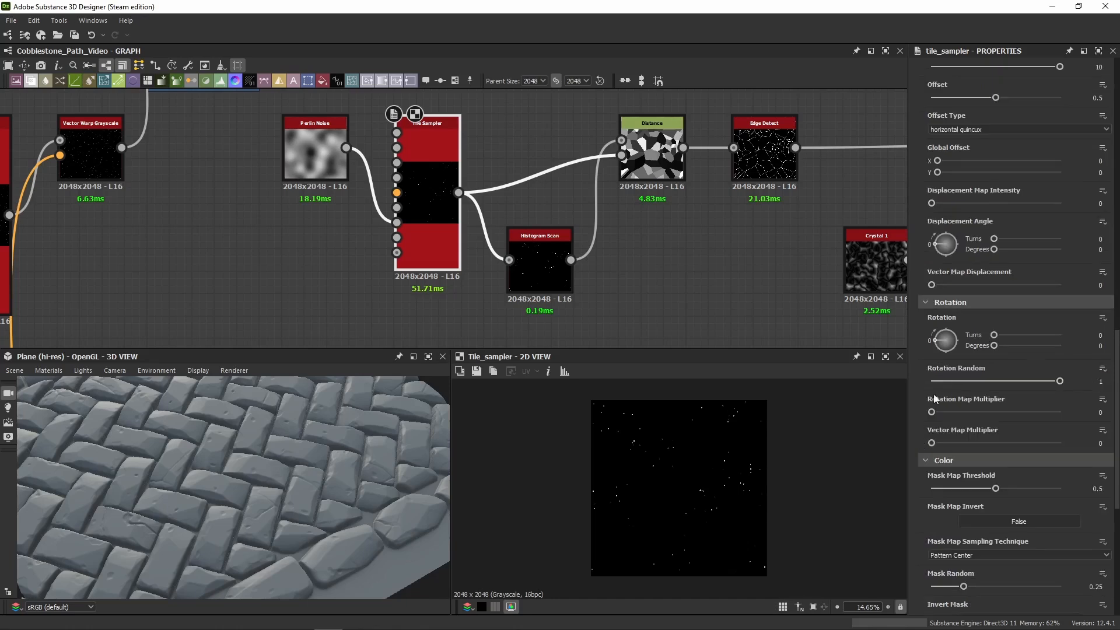
scroll(917, 412, down, 2)
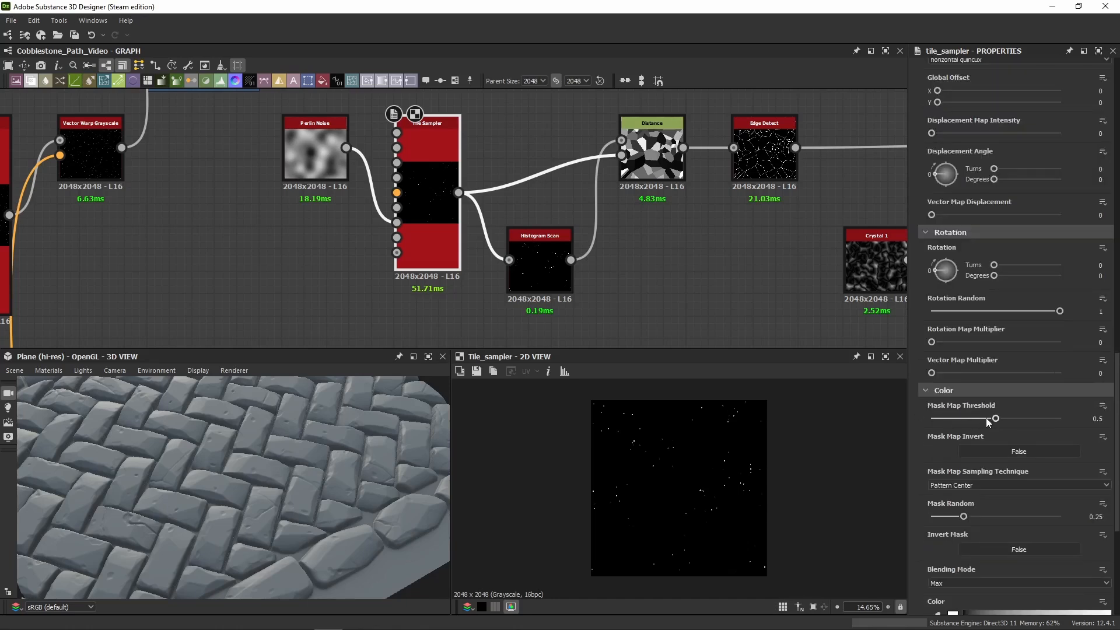
Step: Try a Mask Map Threshold of 0.14 on the Cracks Tile Sampler, and undo the change
drag(987, 420, 949, 418)
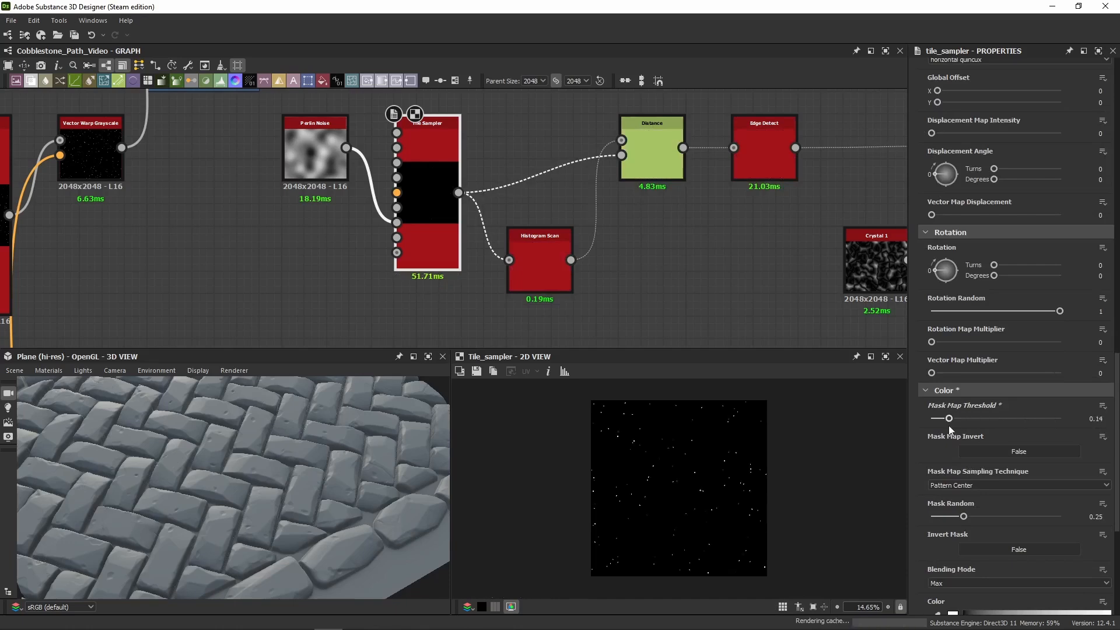
key(ctrl+z)
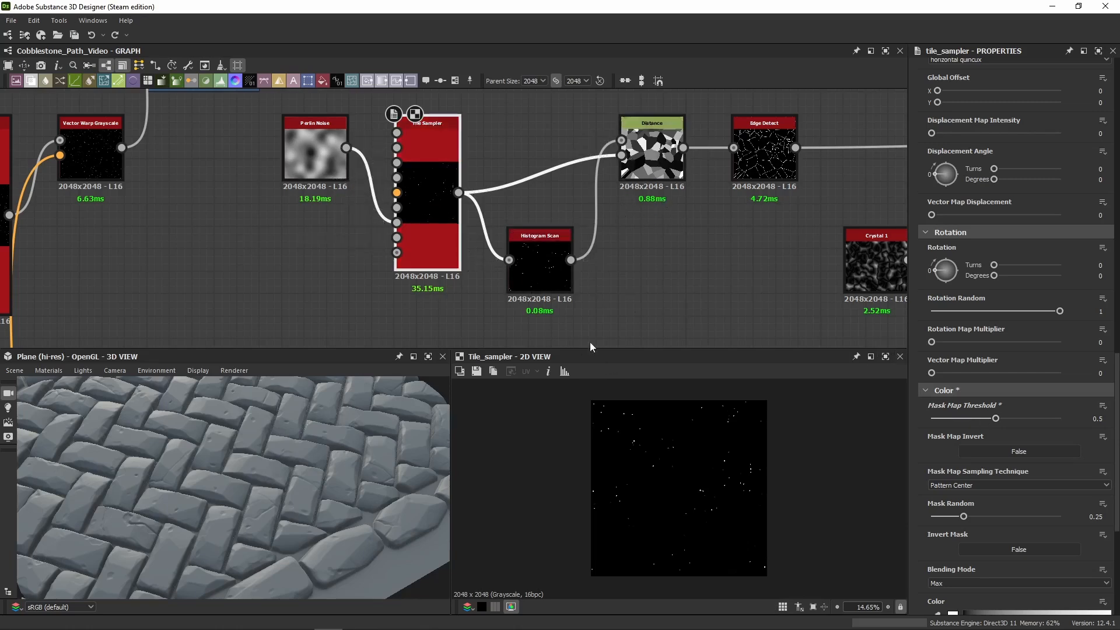
scroll(470, 268, up, 3)
scroll(901, 453, down, 4)
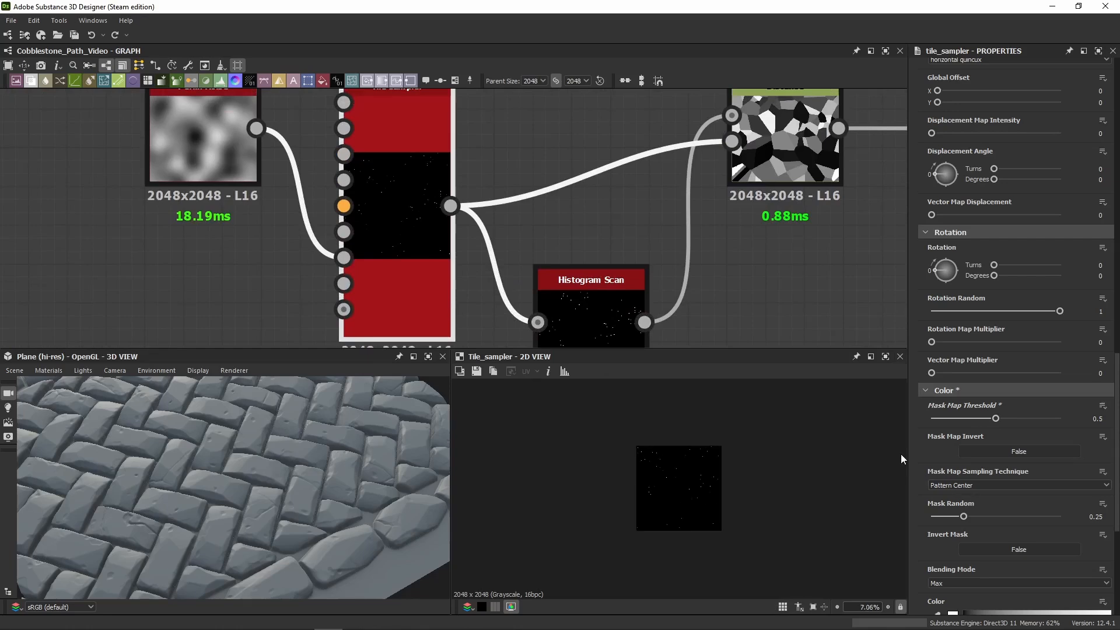
Step: Examine the Tile Sampler's rotation, mask and color parameters and inspect its scattered squares up close in the 2D view
scroll(932, 508, up, 4)
scroll(933, 480, down, 9)
scroll(914, 465, down, 3)
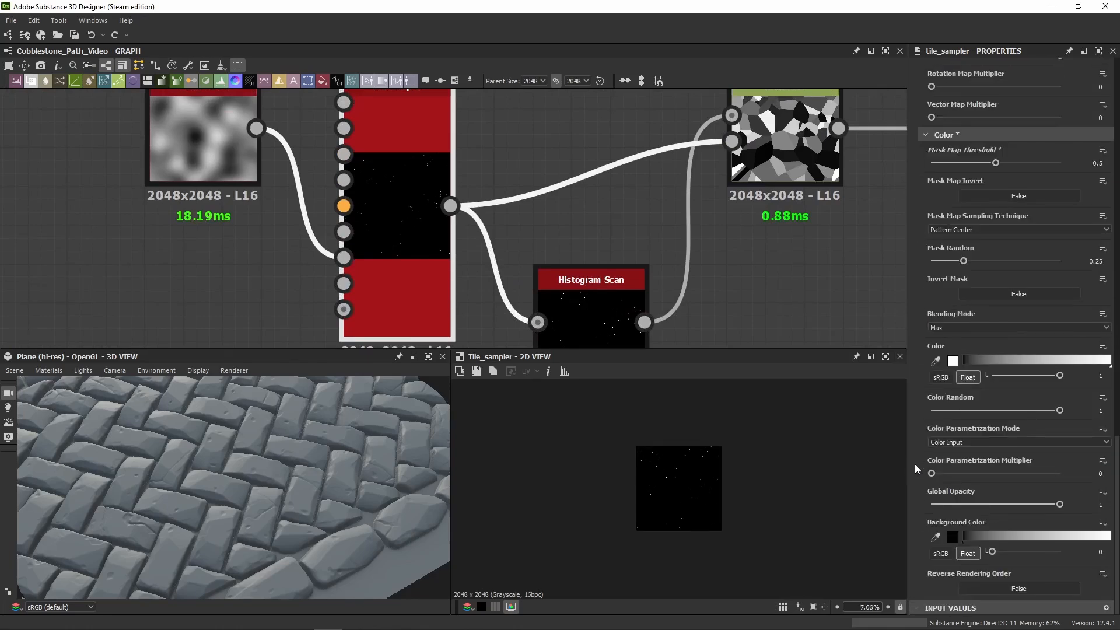
scroll(716, 483, up, 2)
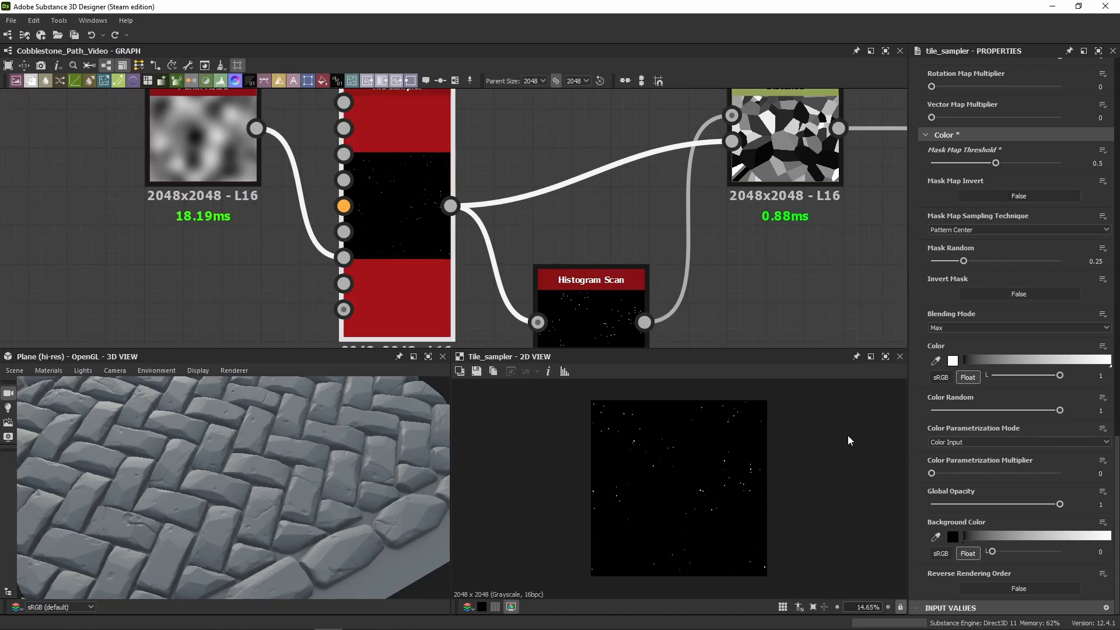
scroll(675, 493, up, 4)
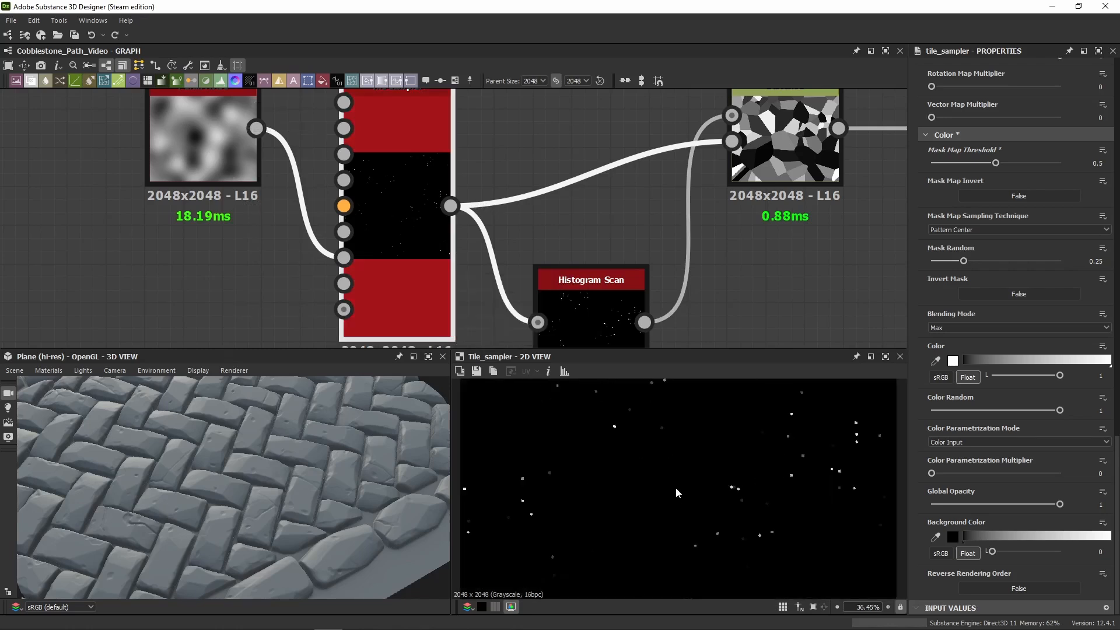
middle_drag(606, 421, 592, 457)
scroll(586, 400, up, 6)
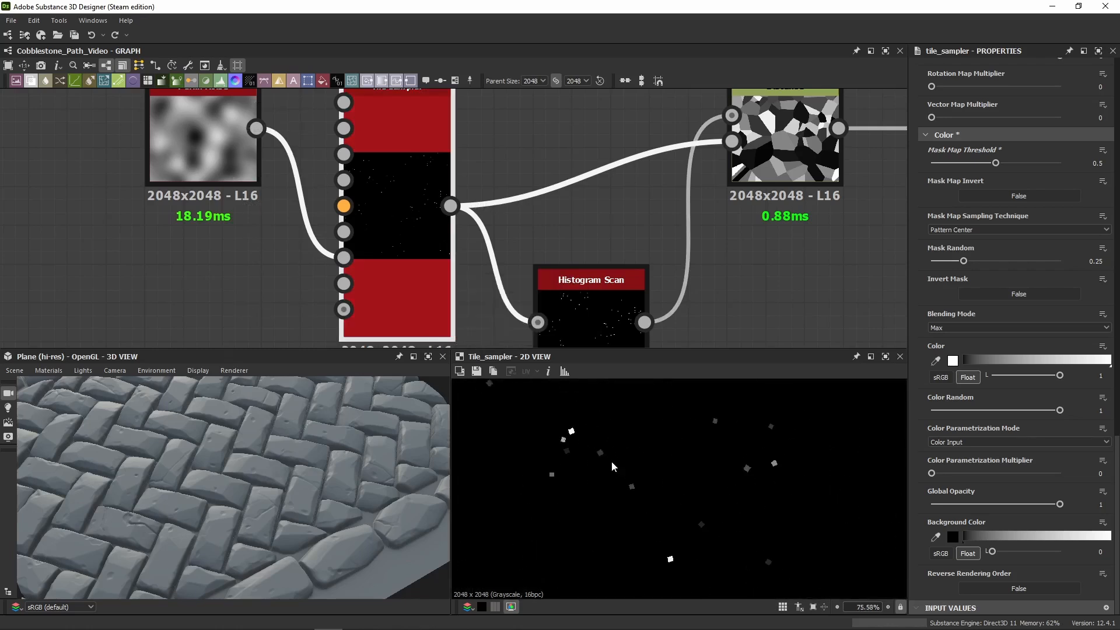
scroll(575, 451, up, 1)
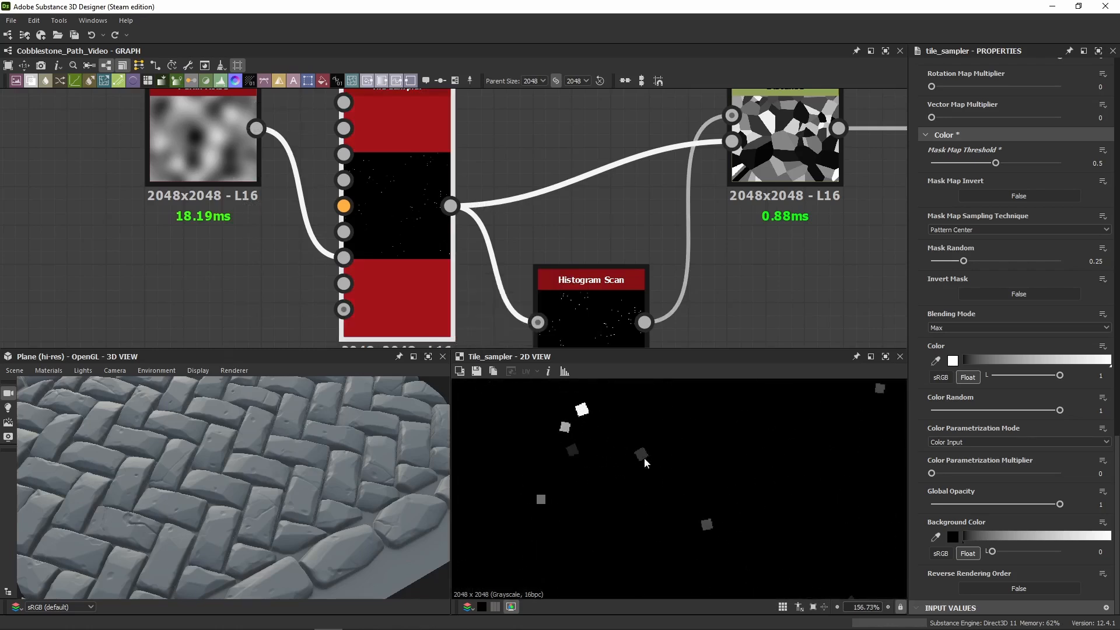
scroll(782, 468, down, 10)
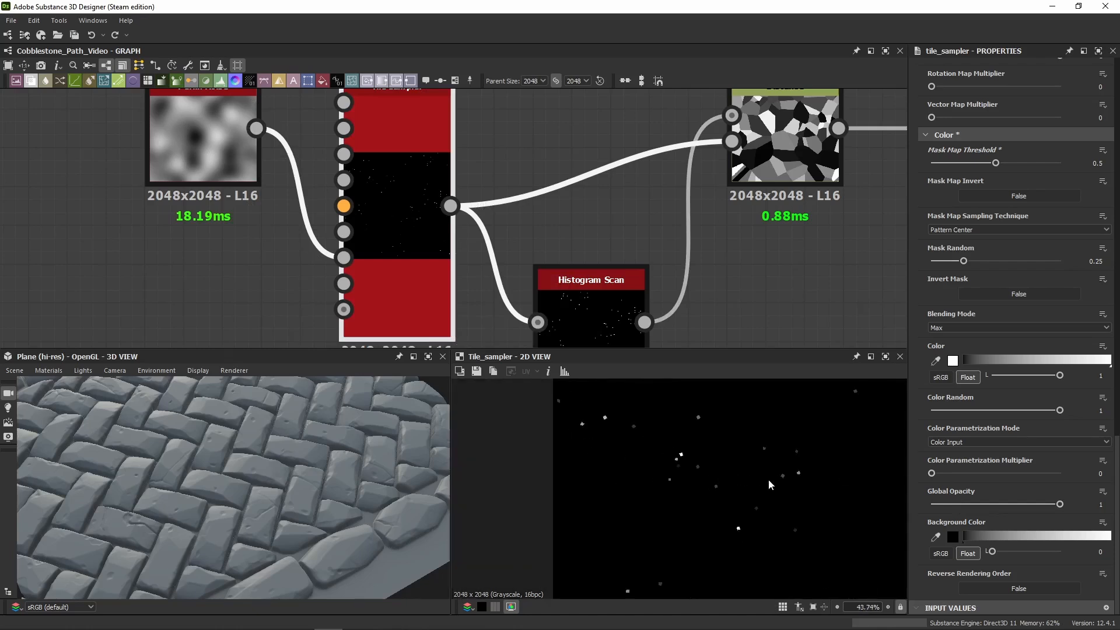
Step: Display the Histogram Scan output in the 2D view and inspect its squares up close
double_click(593, 324)
scroll(617, 448, up, 1)
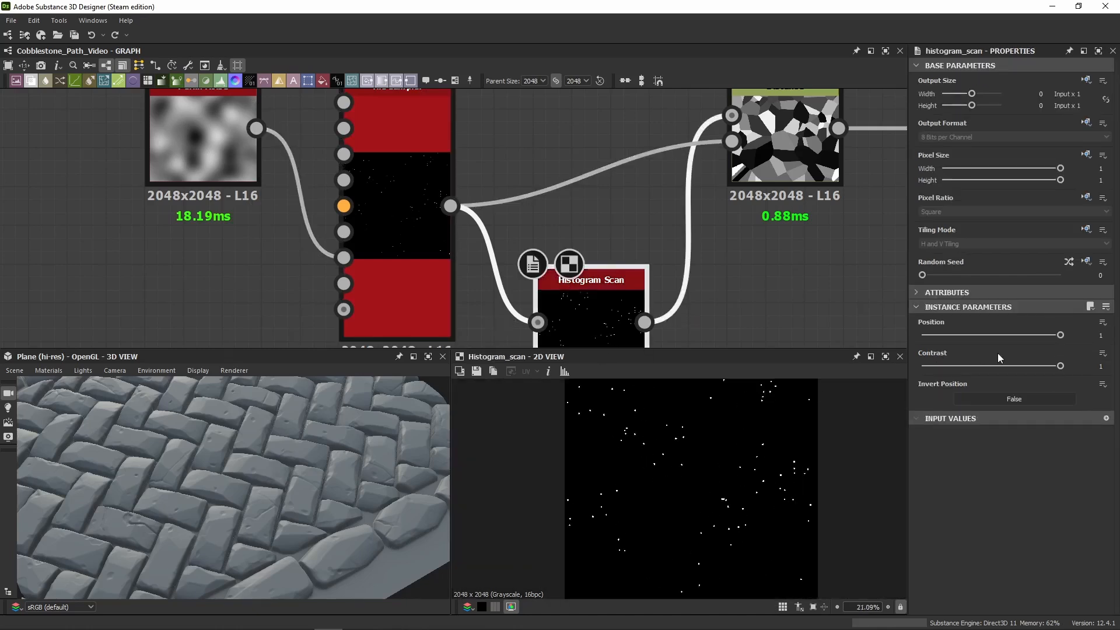
scroll(667, 442, up, 11)
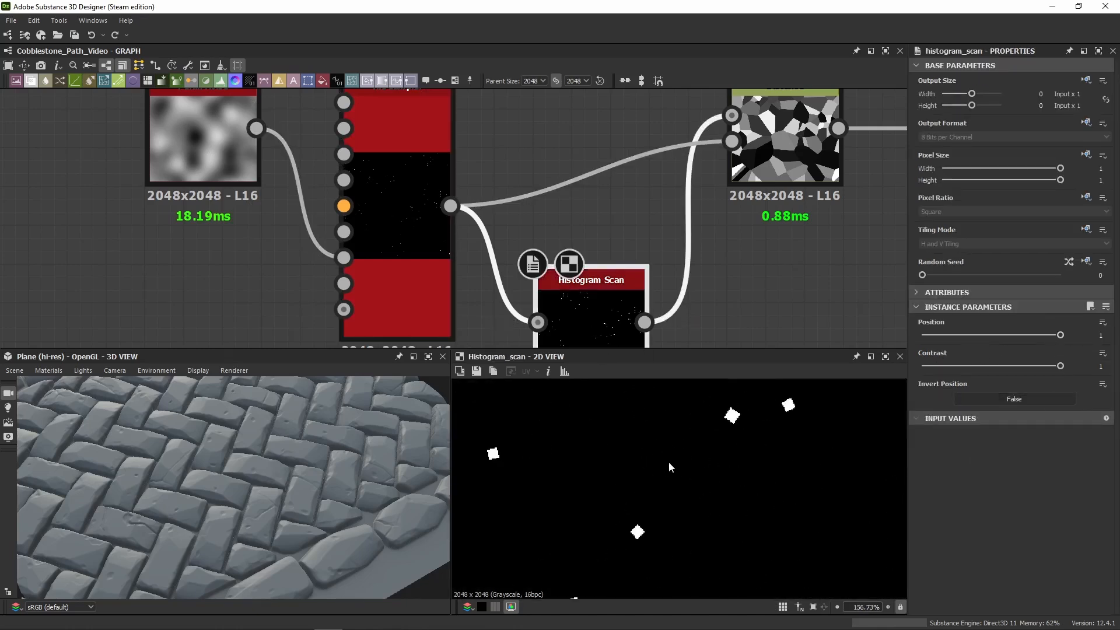
scroll(683, 416, down, 10)
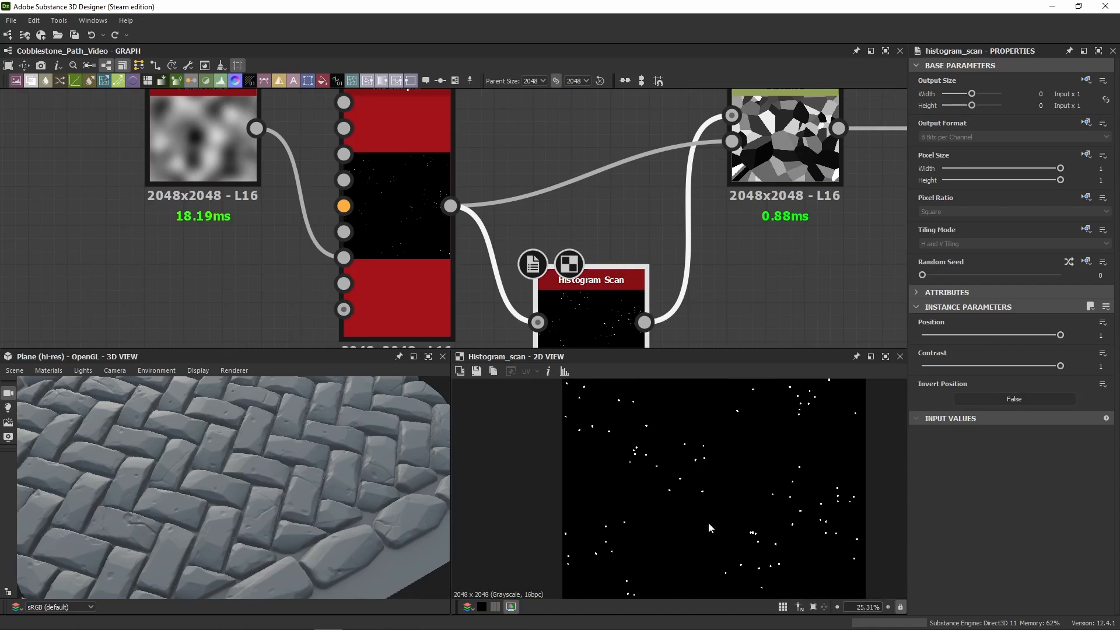
scroll(708, 523, up, 17)
Step: Inspect the Distance node's cell pattern in the 2D view and compare it with the Tile Sampler output feeding its source input
middle_drag(756, 260, 585, 293)
click(592, 191)
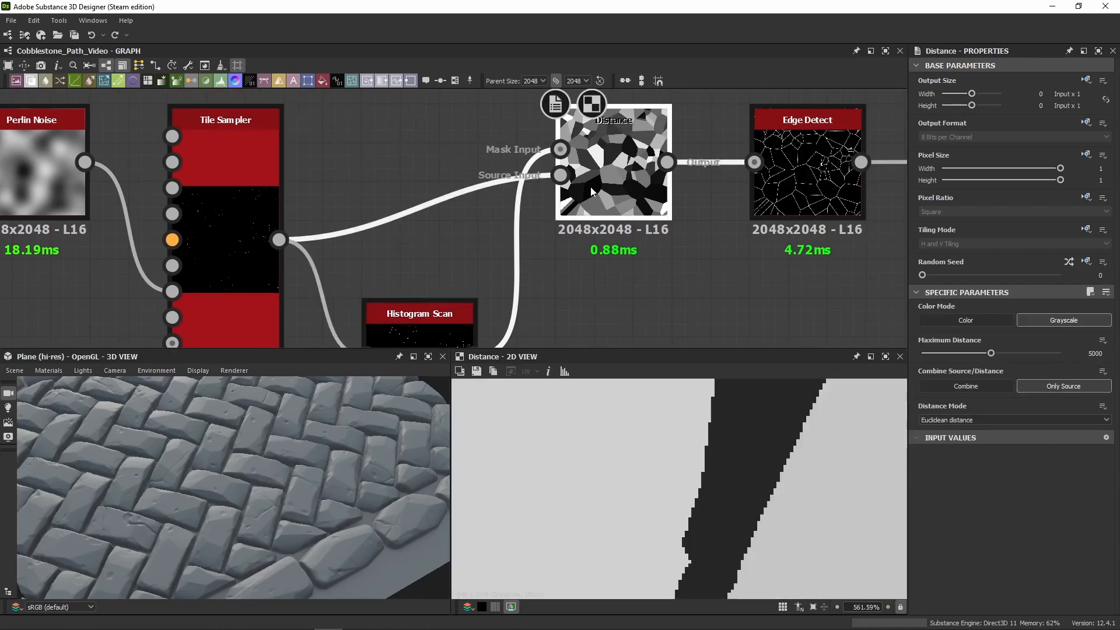
scroll(700, 496, down, 12)
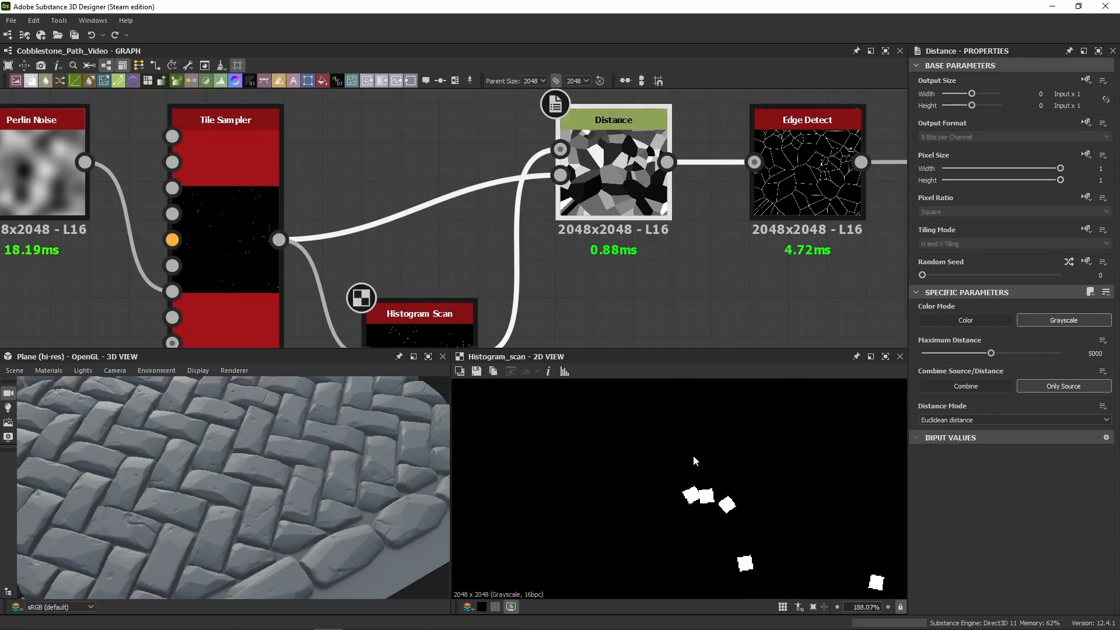
double_click(643, 198)
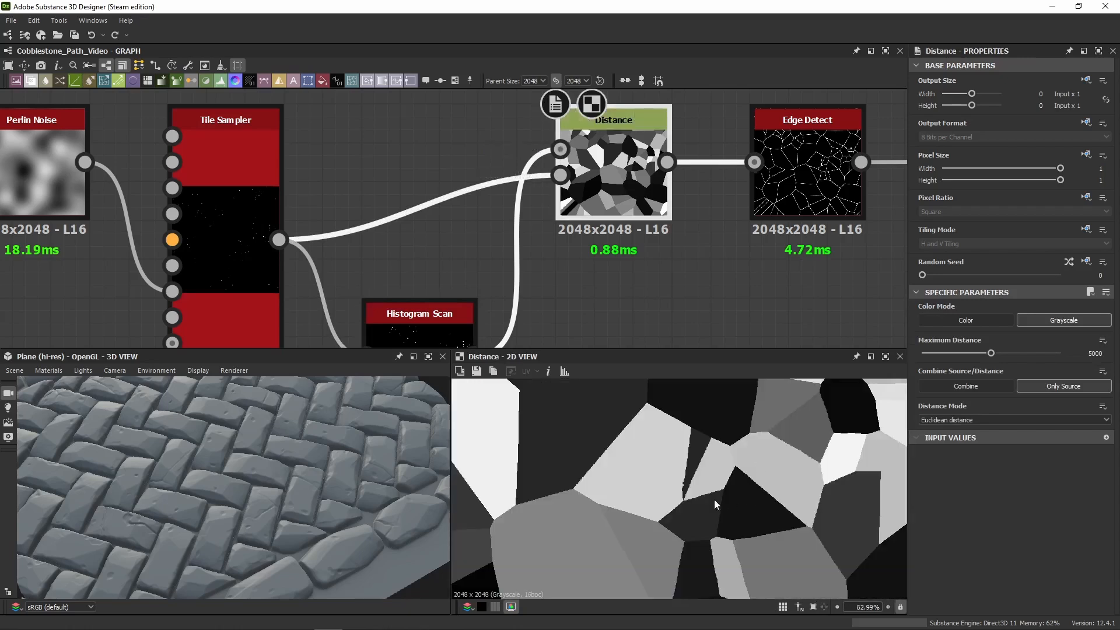
double_click(249, 236)
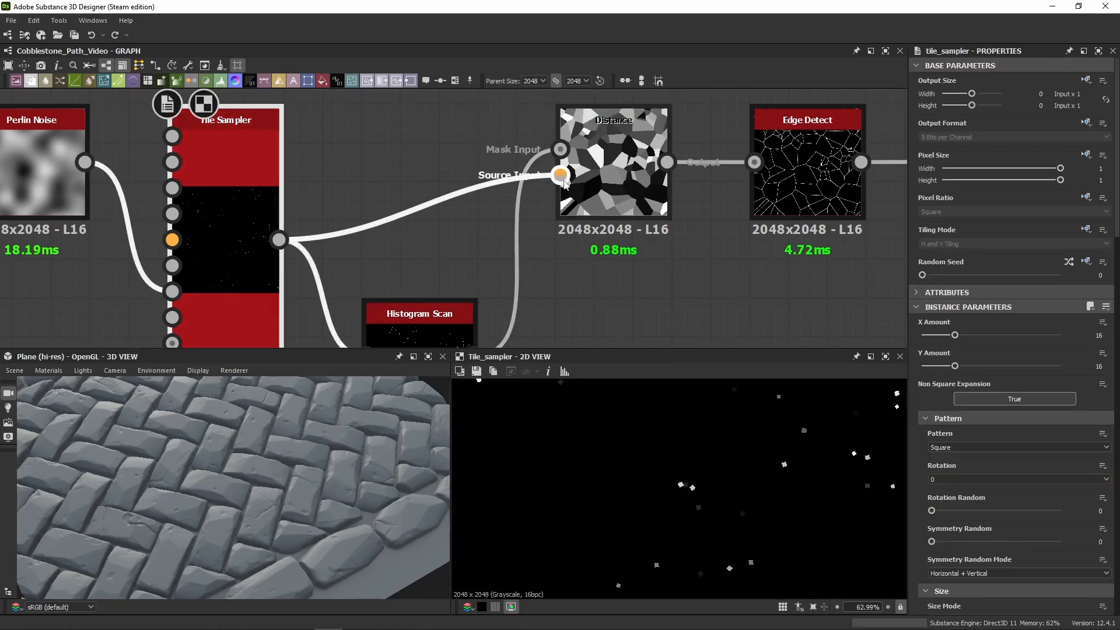
double_click(583, 200)
scroll(743, 466, down, 4)
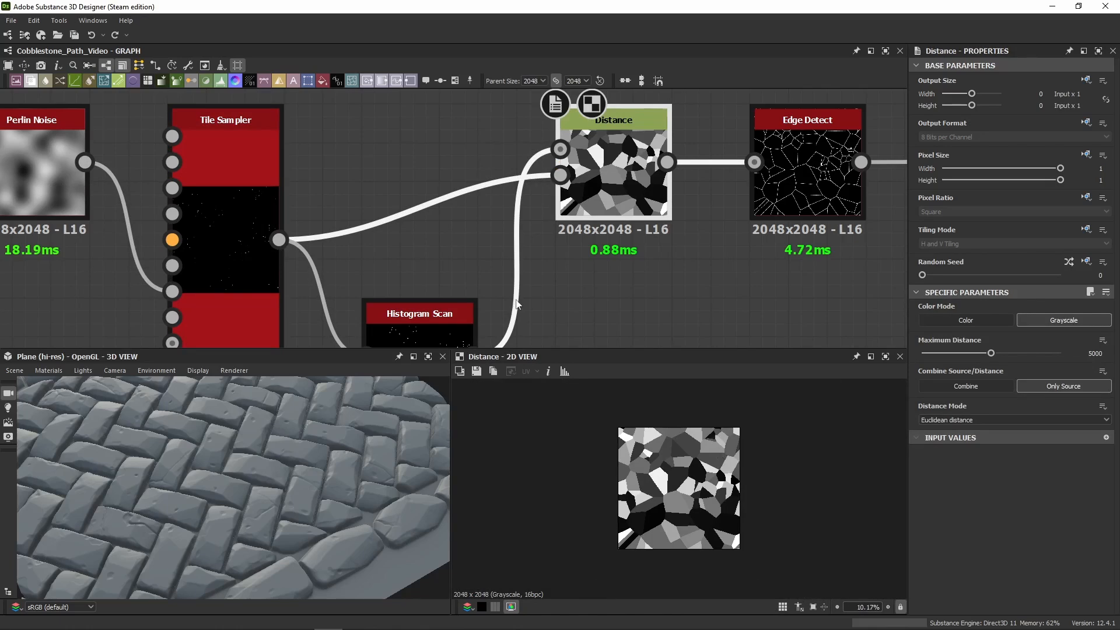
scroll(749, 460, up, 8)
scroll(689, 437, down, 10)
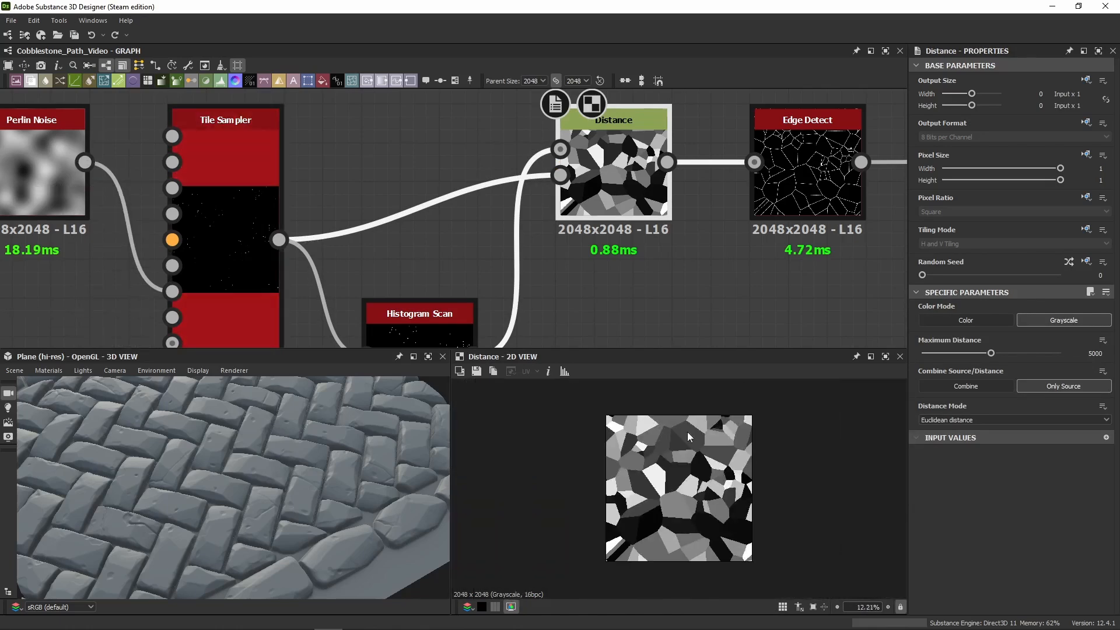
Step: Try a Mask Map Threshold of 0 on the Tile Sampler, check the Distance cells, and undo the change
click(171, 279)
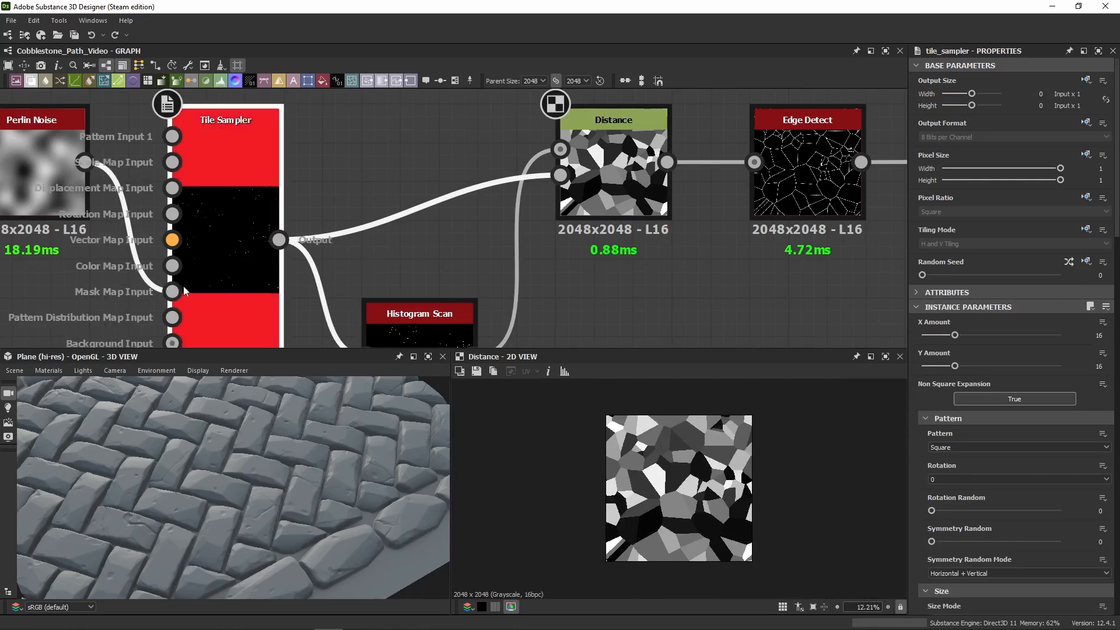
scroll(914, 398, down, 15)
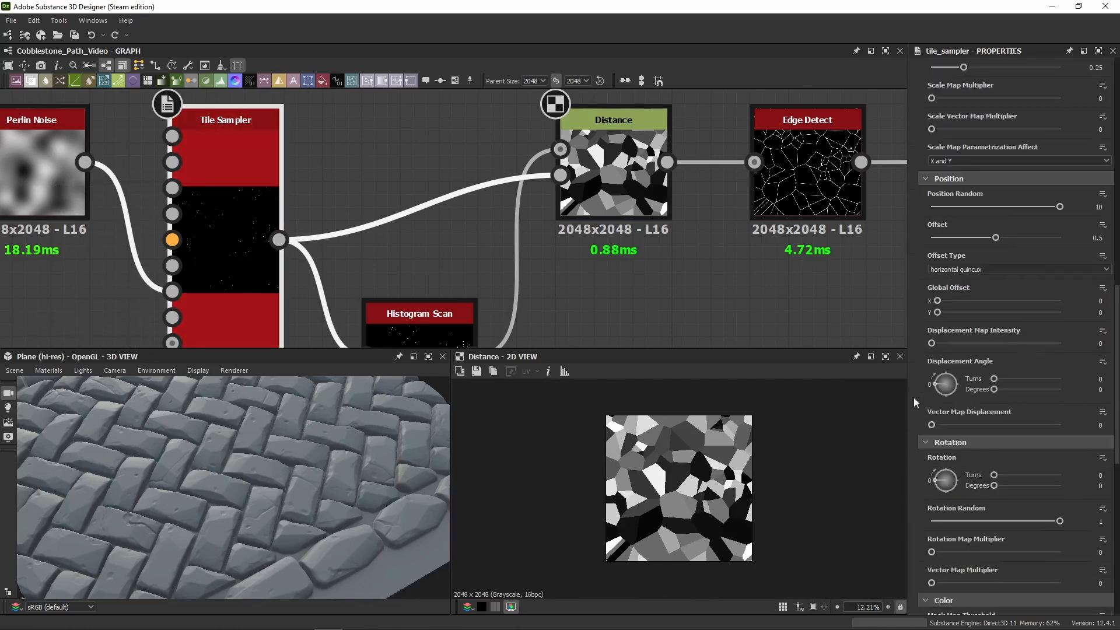
scroll(913, 402, down, 2)
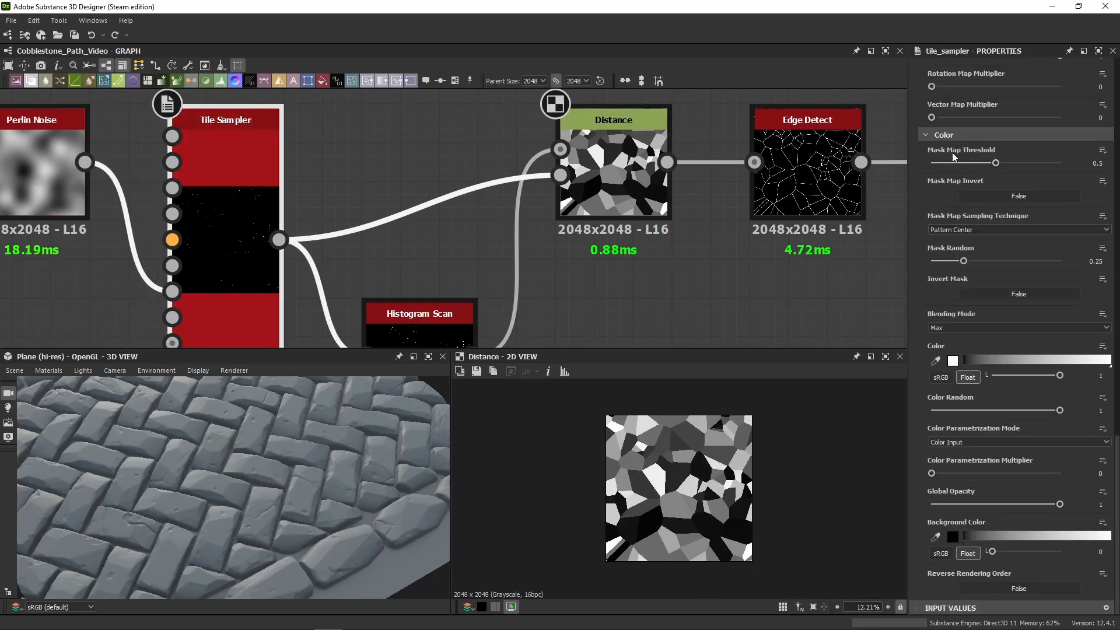
drag(996, 163, 858, 165)
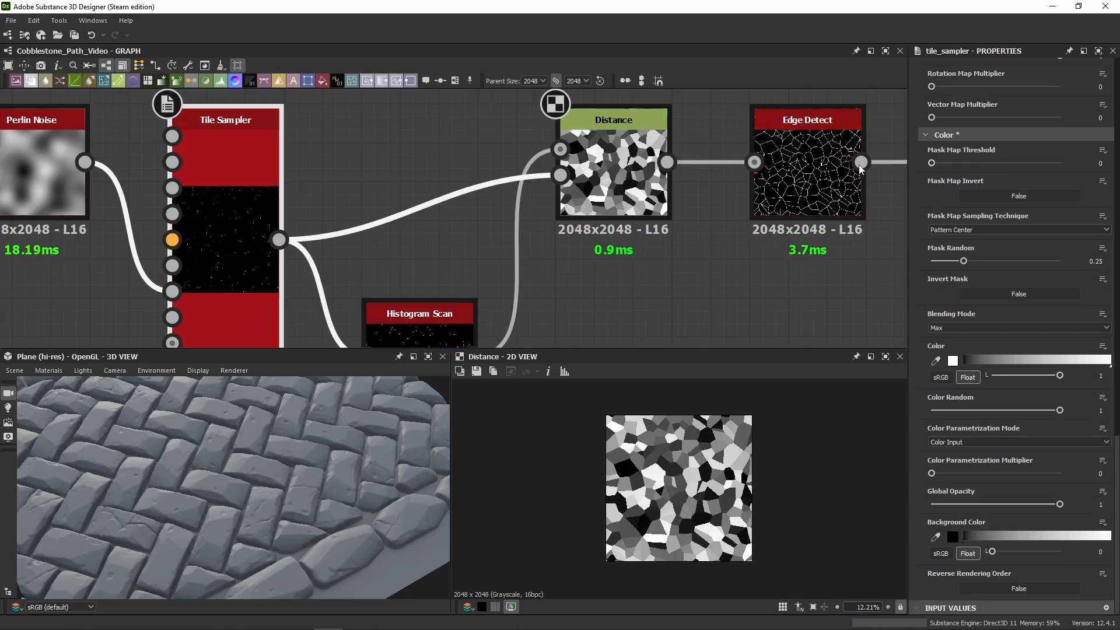
scroll(671, 509, up, 2)
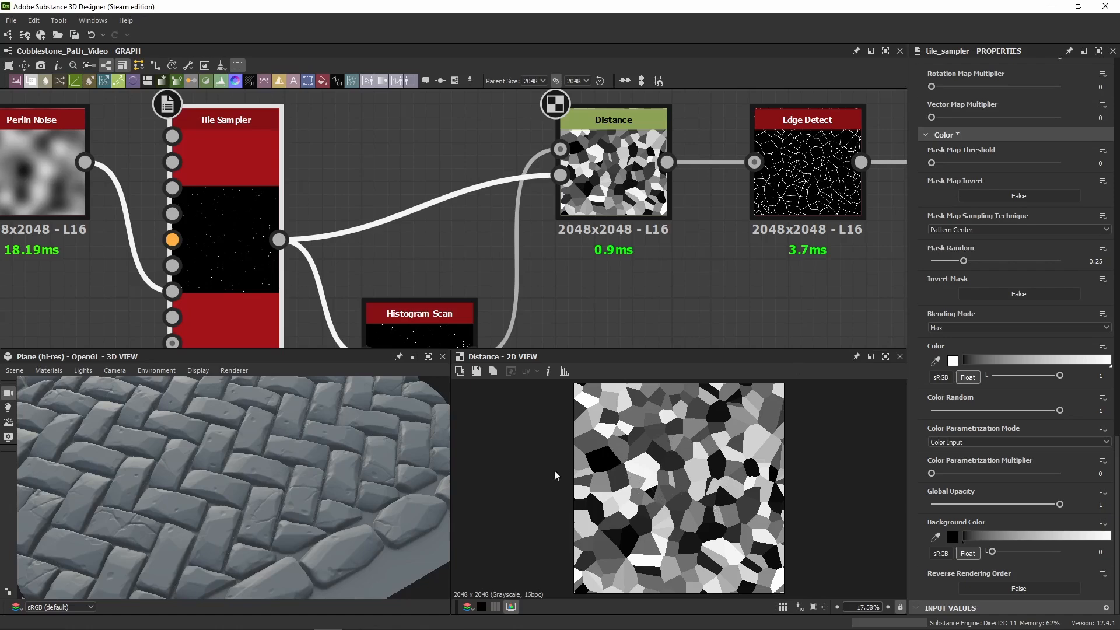
key(ctrl+z)
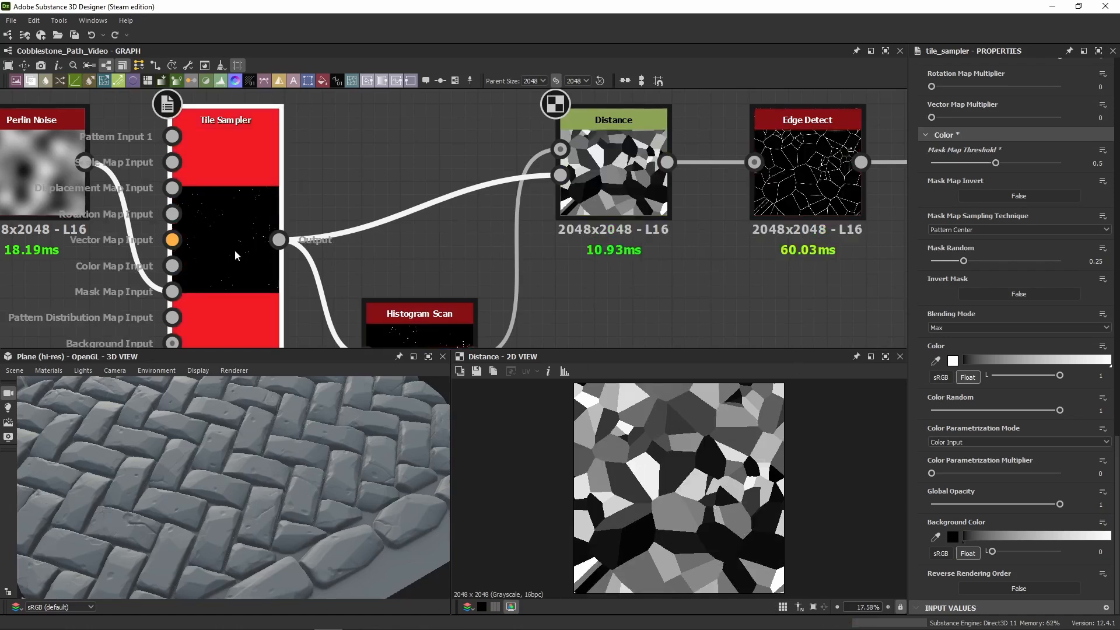
Step: Compare the Tile Sampler's scattered squares with the Distance cells and review the Tile Sampler's mask and color parameters
double_click(271, 242)
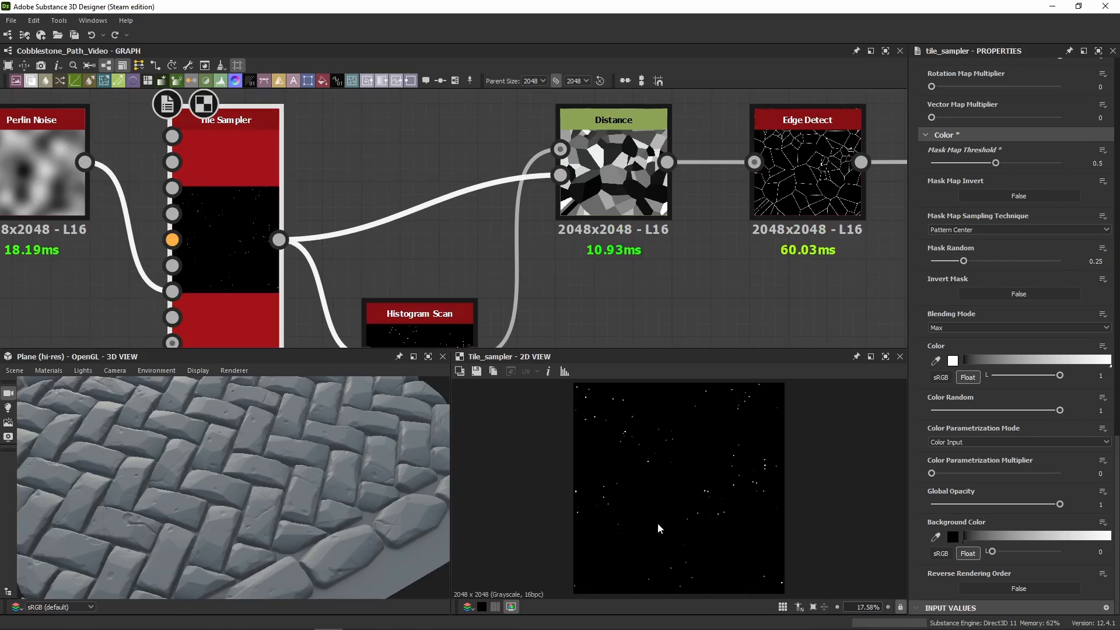
double_click(612, 187)
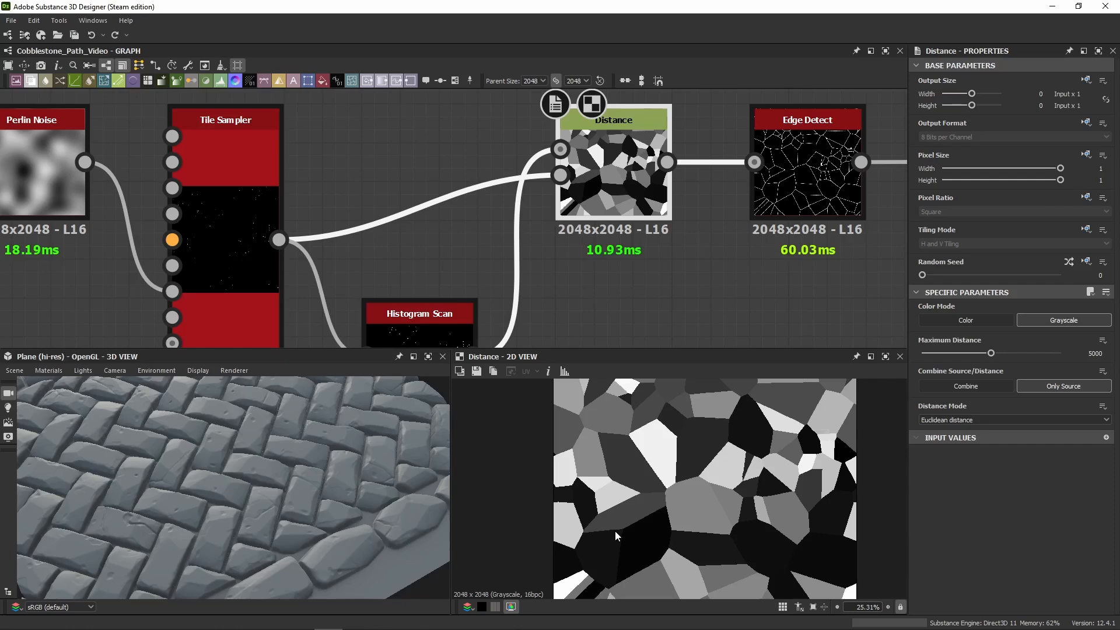
double_click(245, 252)
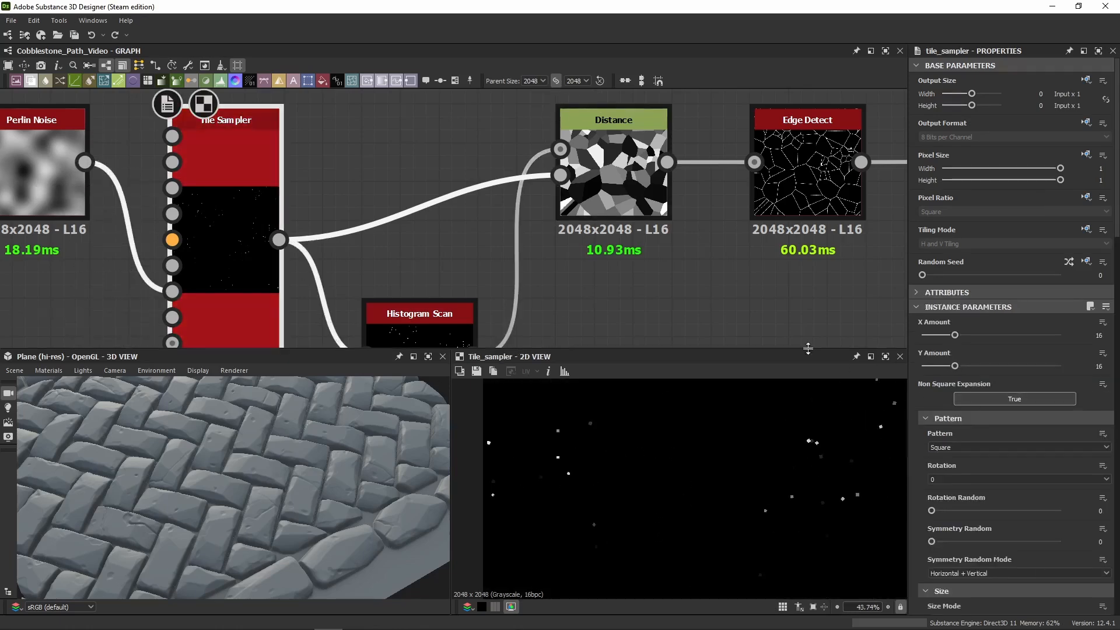
scroll(922, 329, down, 20)
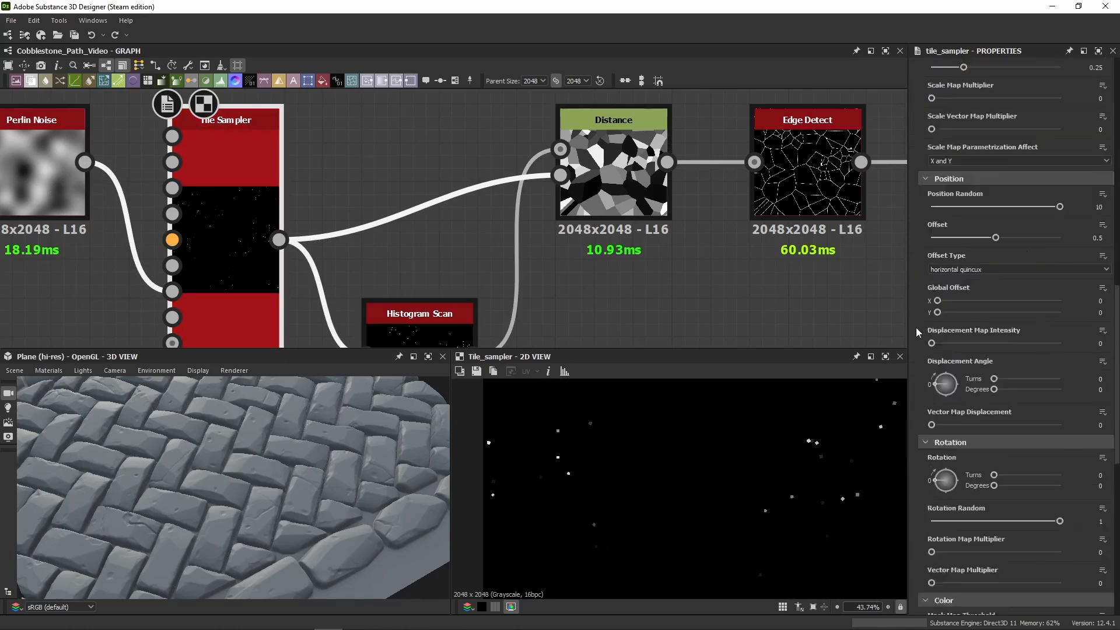
scroll(915, 326, down, 3)
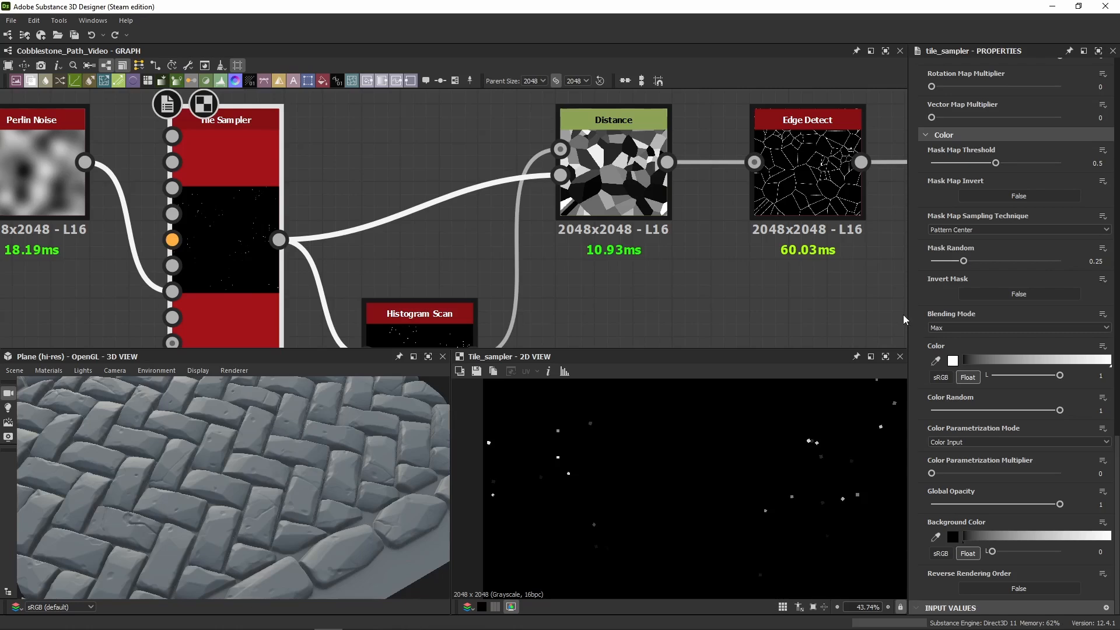
Step: Check the Distance output against the Tile Sampler's size, position and rotation parameters
click(612, 169)
scroll(573, 396, down, 3)
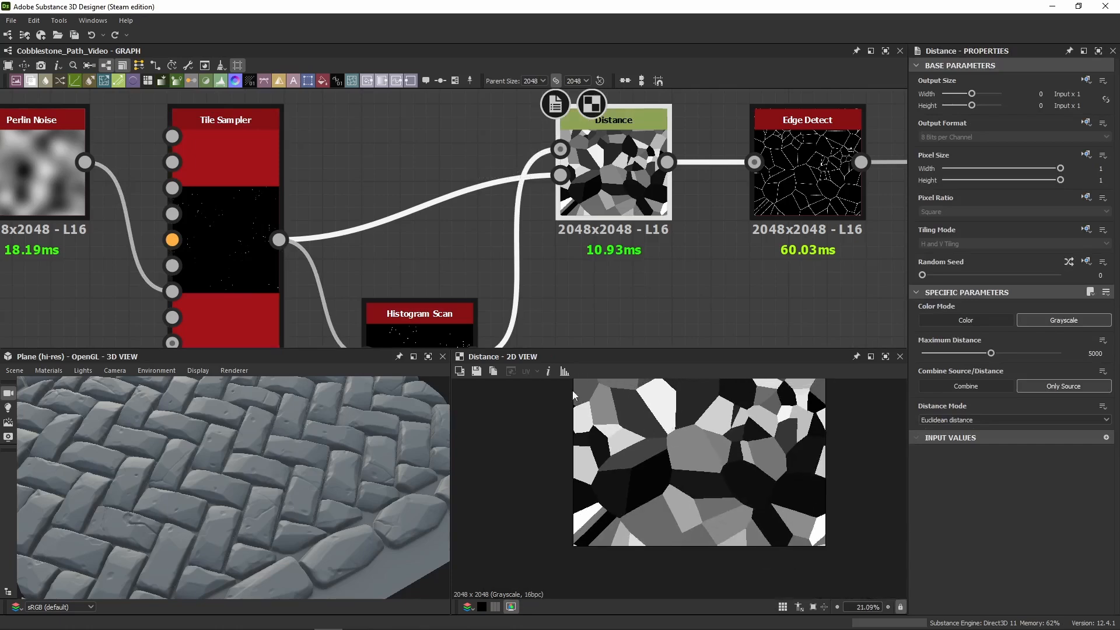
click(227, 169)
scroll(916, 386, down, 10)
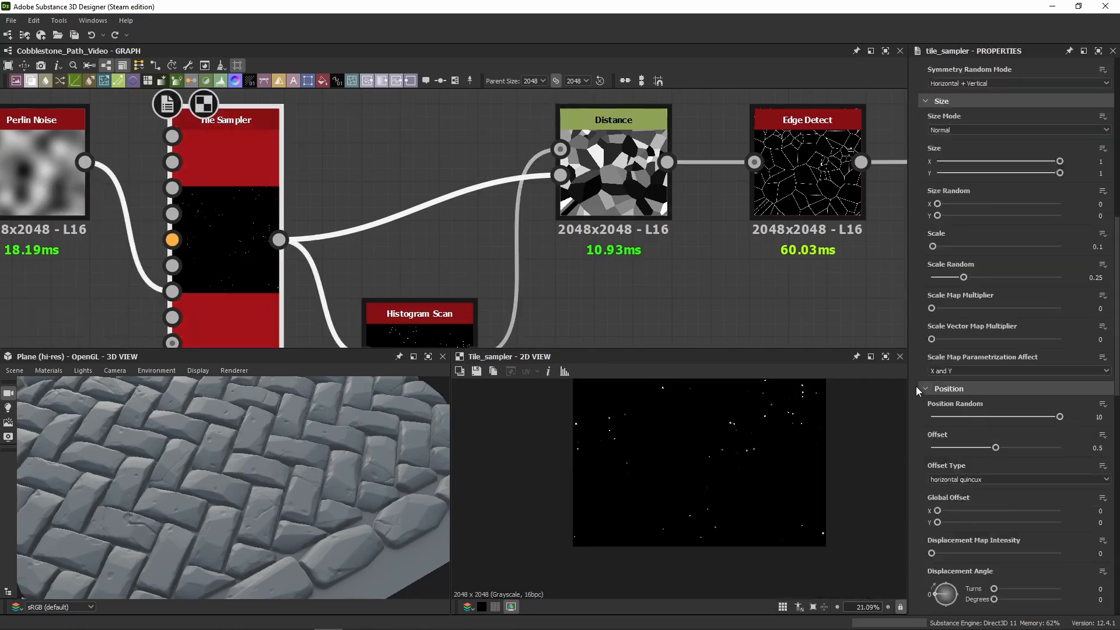
scroll(915, 387, down, 5)
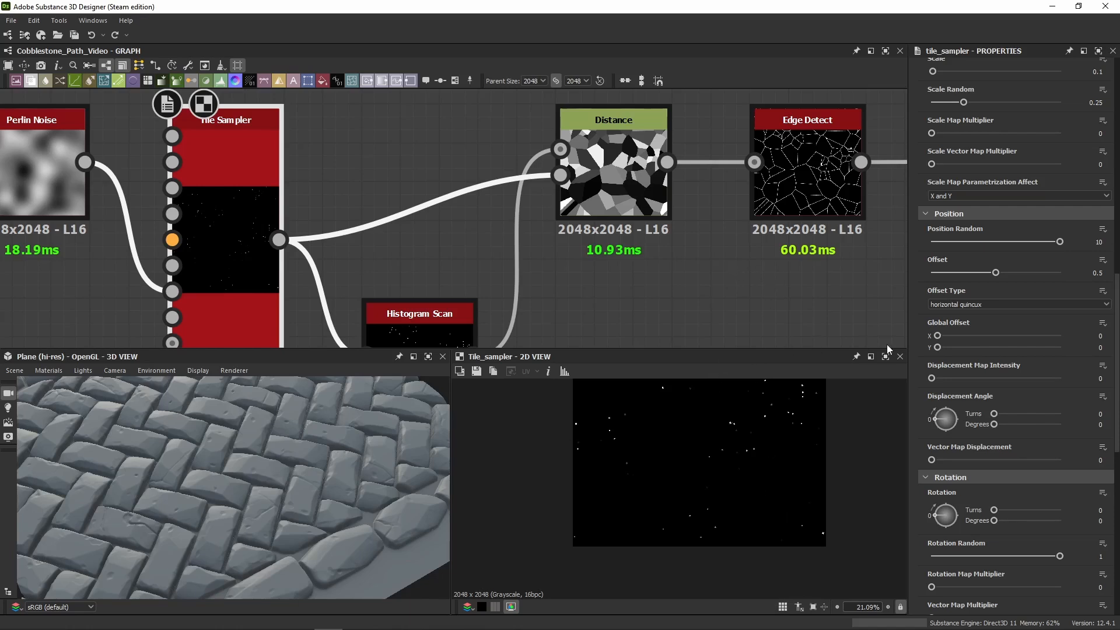
middle_drag(584, 293, 495, 268)
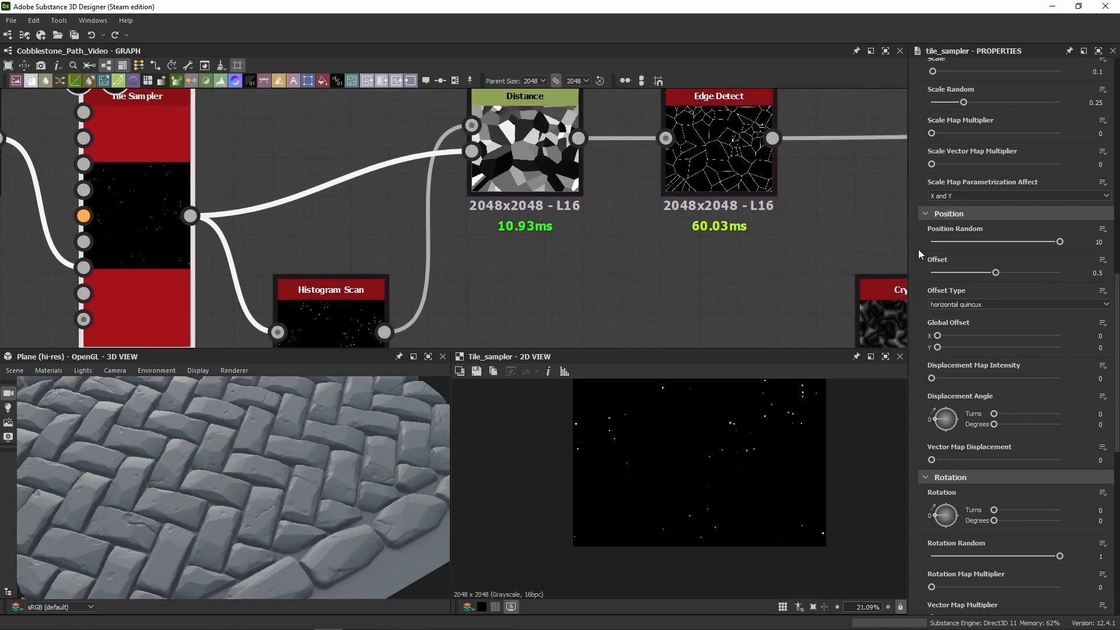
click(513, 151)
scroll(678, 509, up, 3)
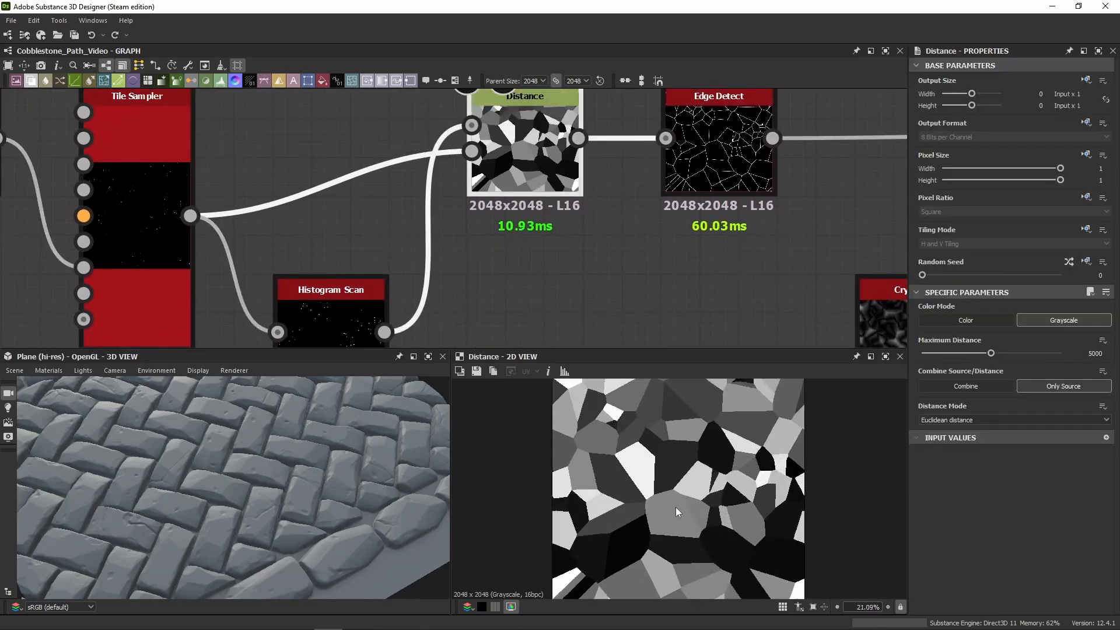
Step: Display the Edge Detect output and switch its Invert option to False and back to True to compare the edge lines
middle_drag(649, 257, 455, 309)
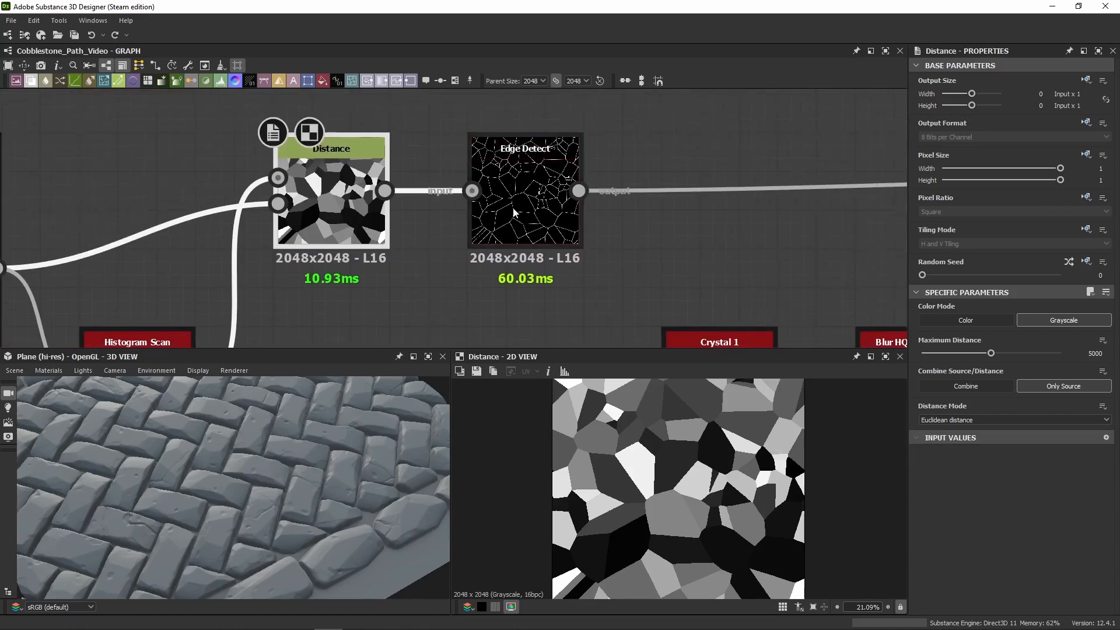
click(525, 198)
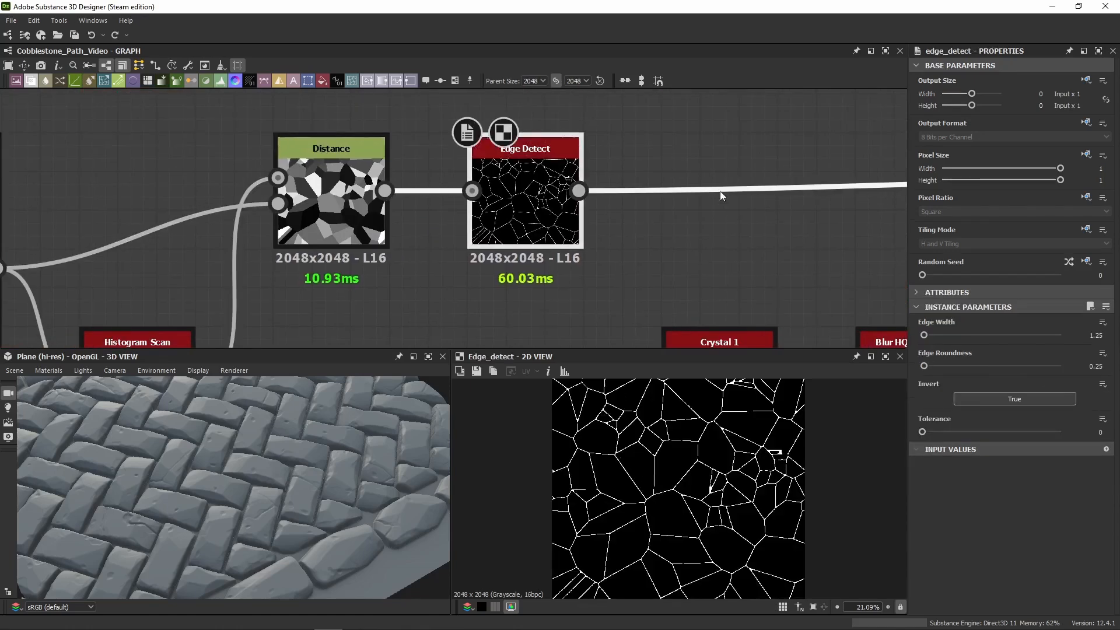
click(993, 399)
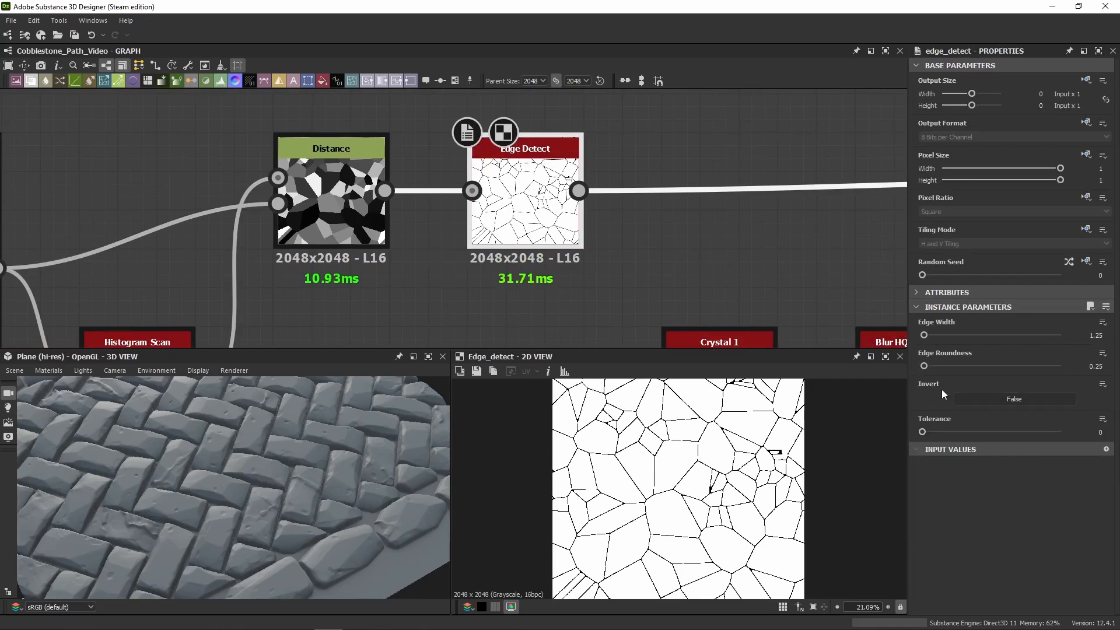
click(986, 399)
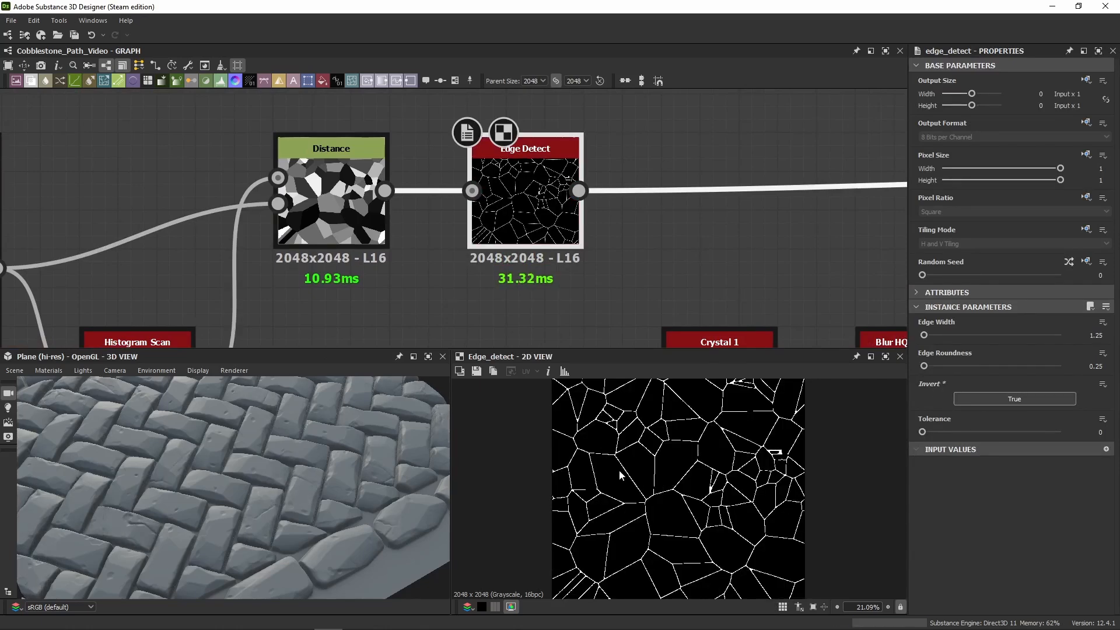
Step: Toggle Edge Detect's Invert off and on once more to review the white-on-black lines
click(1011, 400)
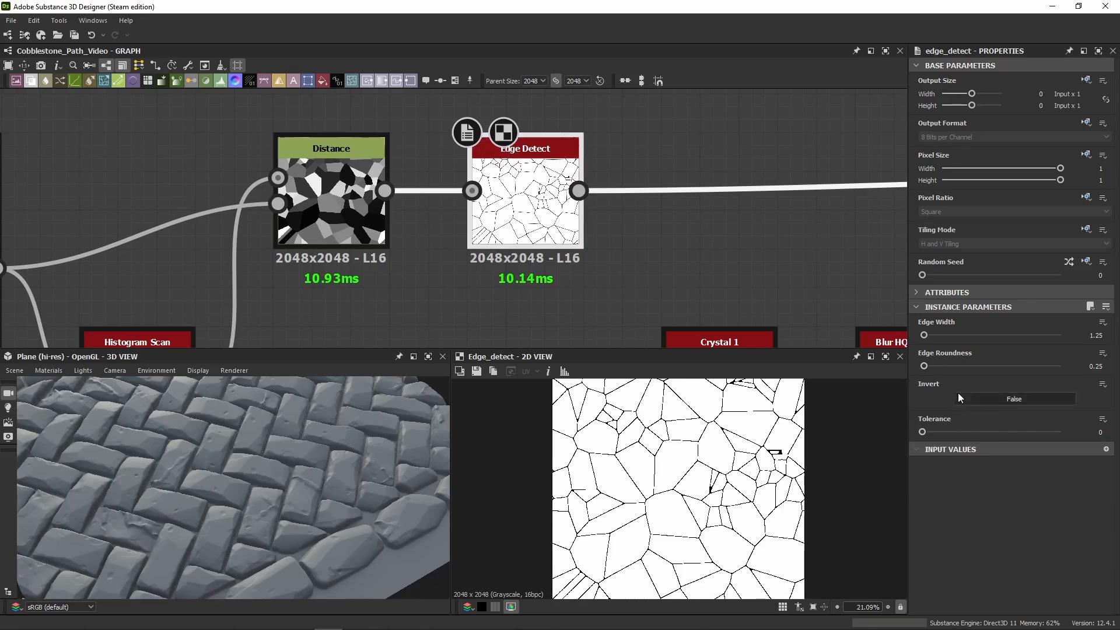
click(1018, 404)
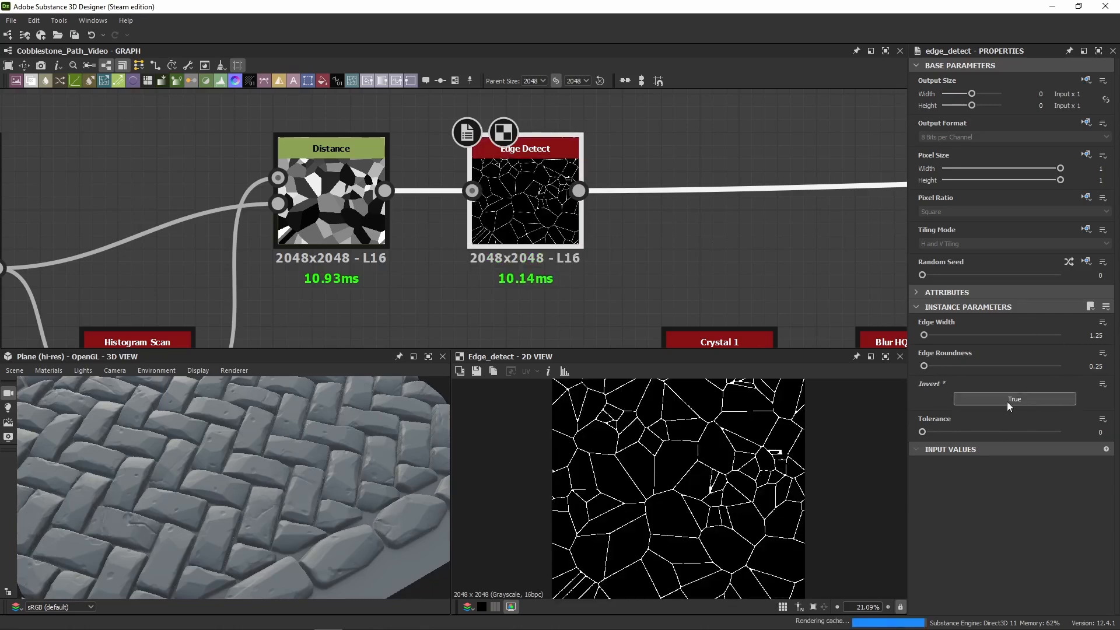
middle_drag(620, 256, 433, 186)
middle_drag(332, 223, 382, 255)
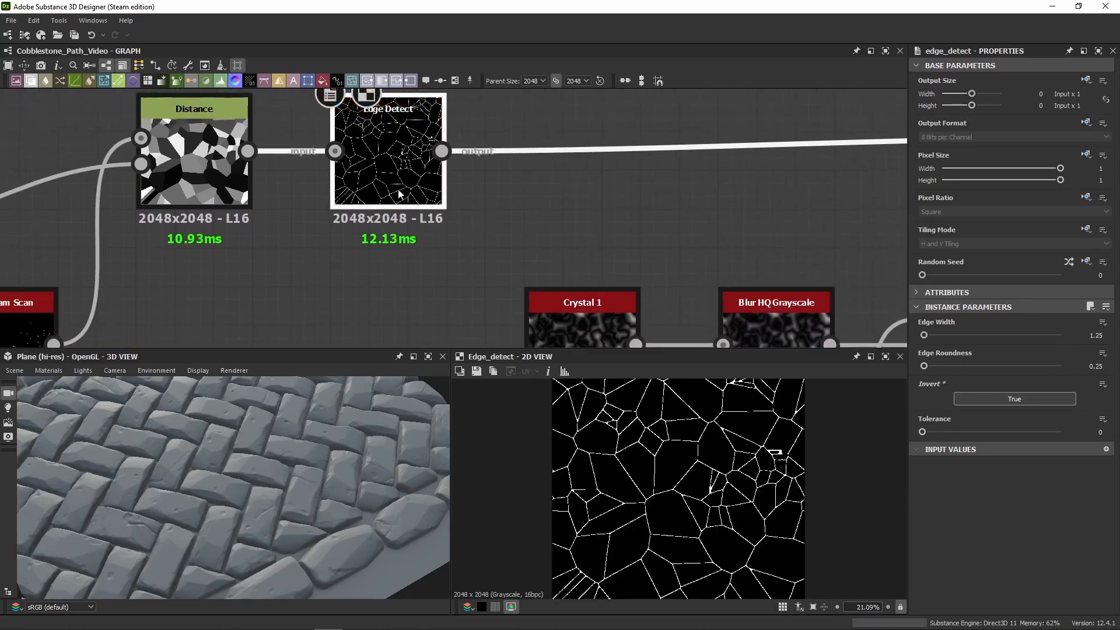
Step: Compare the Edge Detect lines up close with the cell borders in the Distance output
scroll(579, 458, up, 10)
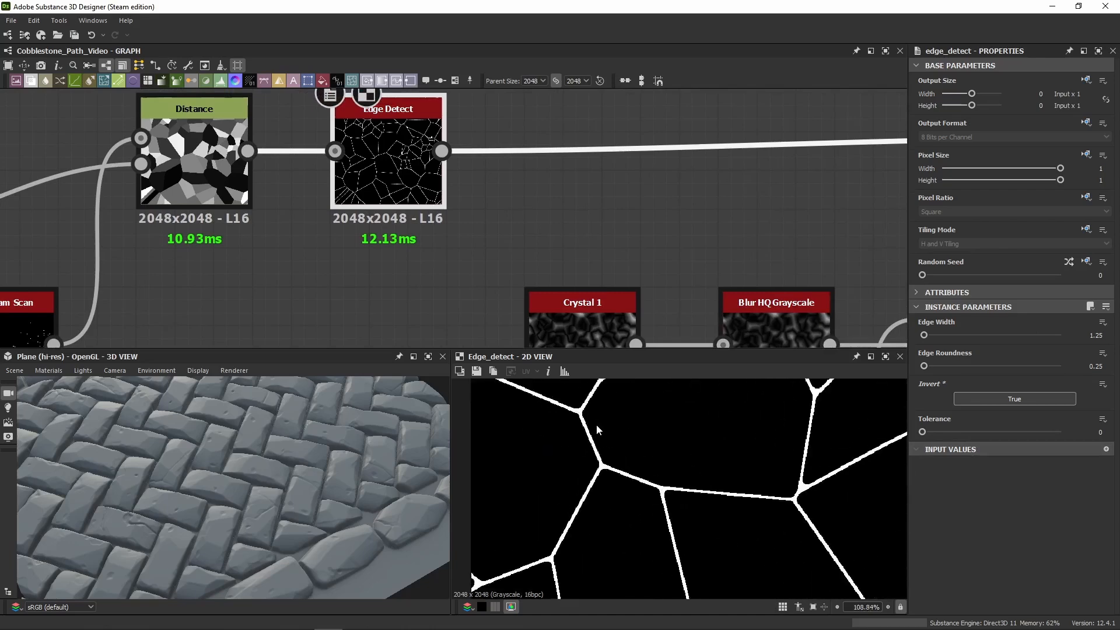
double_click(227, 169)
scroll(561, 474, down, 7)
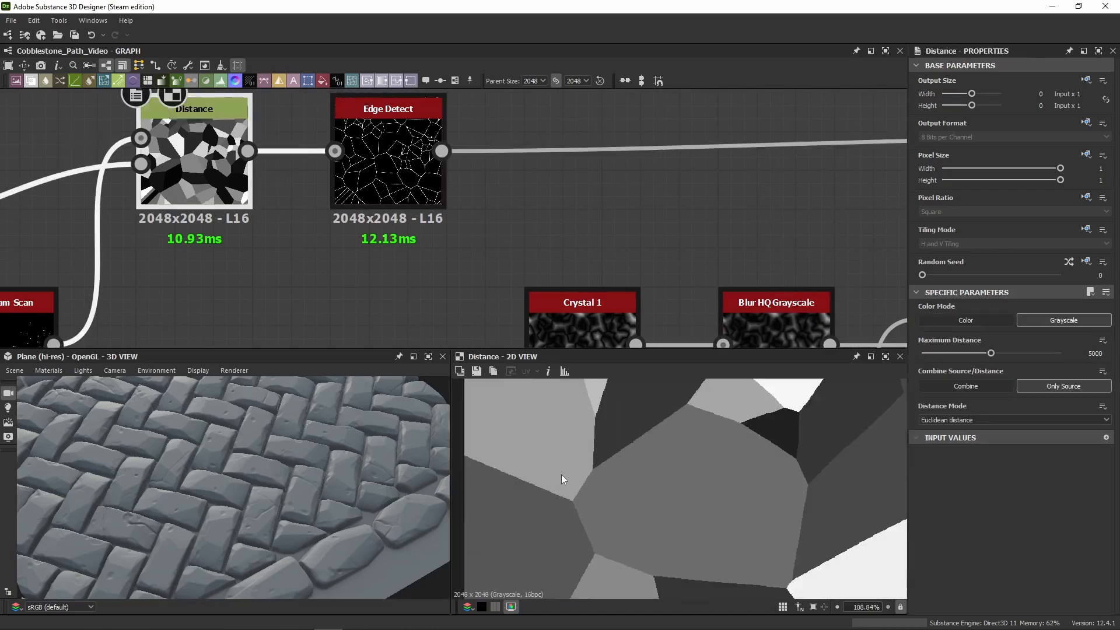
scroll(555, 478, up, 7)
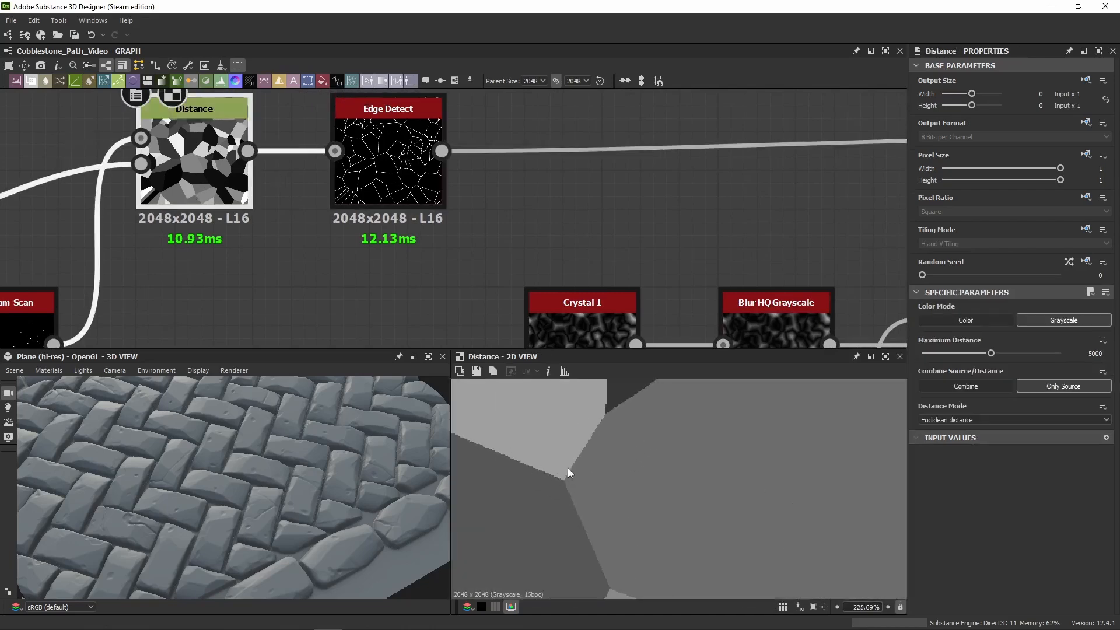
double_click(387, 164)
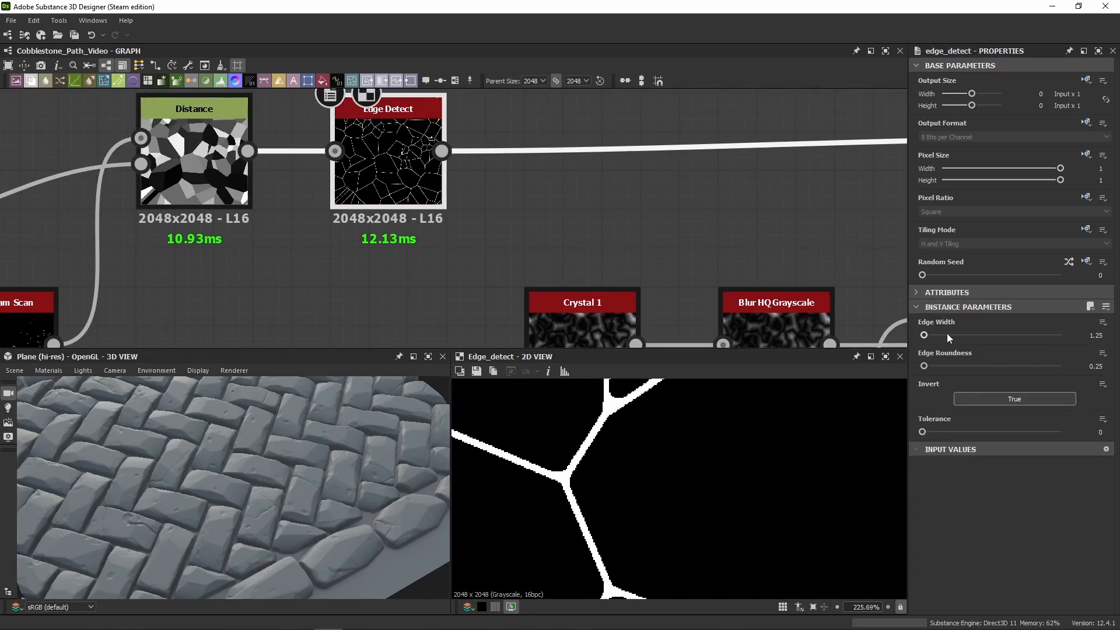
Step: Set Edge Detect's Edge Width to 1.63, undo a wider trial value and inspect the stone surface up close in 3D
drag(939, 334, 943, 335)
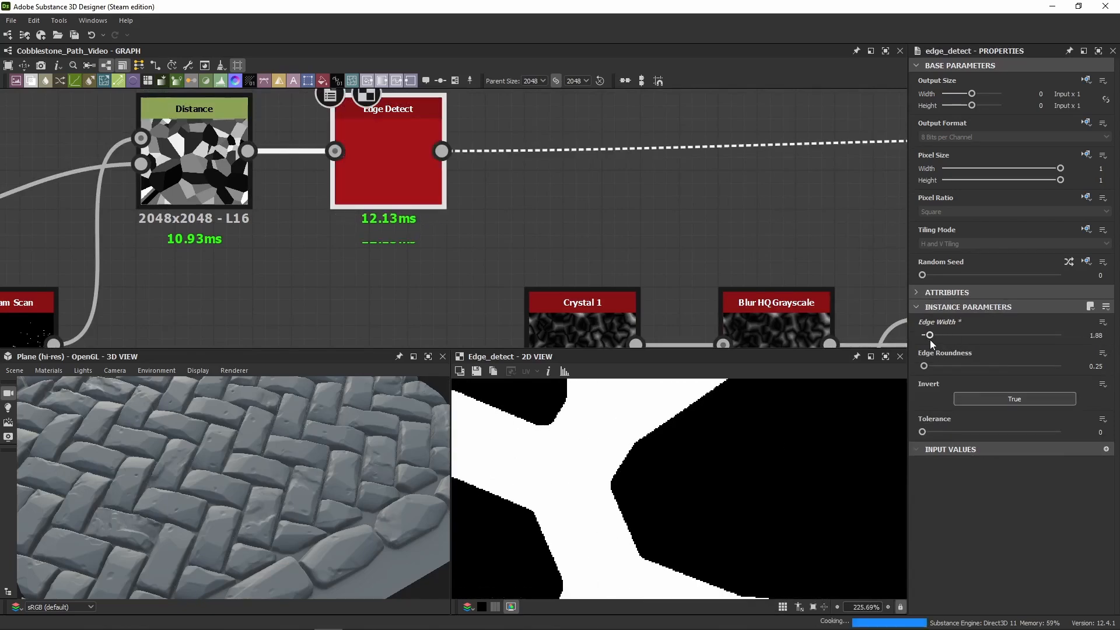
right_drag(254, 566, 153, 445)
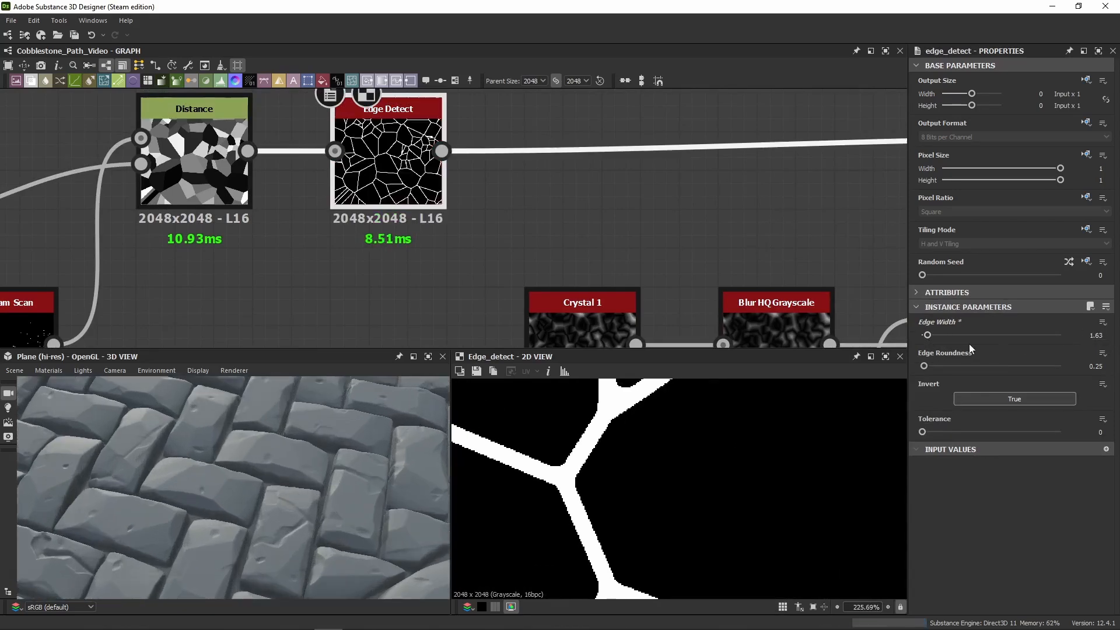
drag(929, 335, 955, 335)
key(ctrl+z)
middle_drag(175, 528, 213, 465)
scroll(164, 452, up, 5)
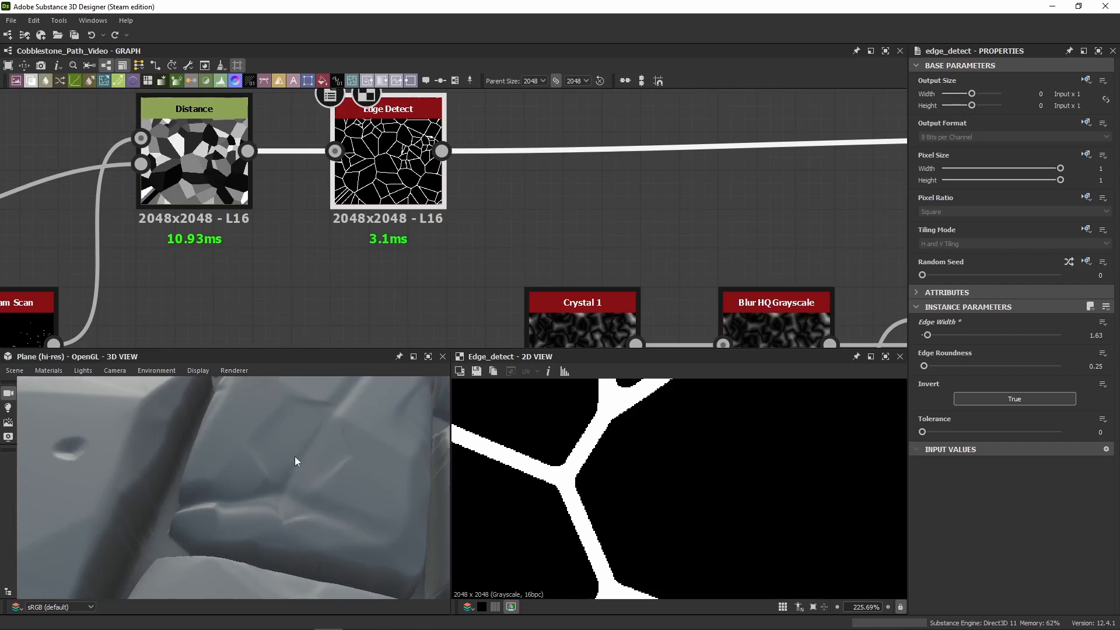
Step: Try an Edge Roundness of 7.39 on Edge Detect, check the rounded cell corners and undo it
drag(924, 365, 985, 366)
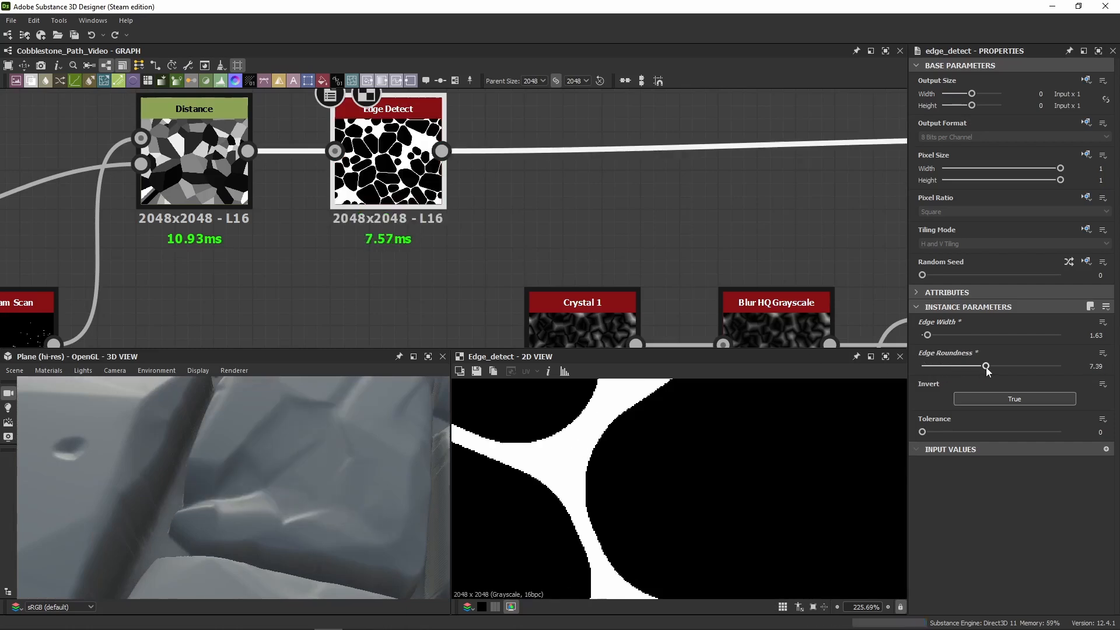
scroll(601, 431, up, 1)
key(ctrl+z)
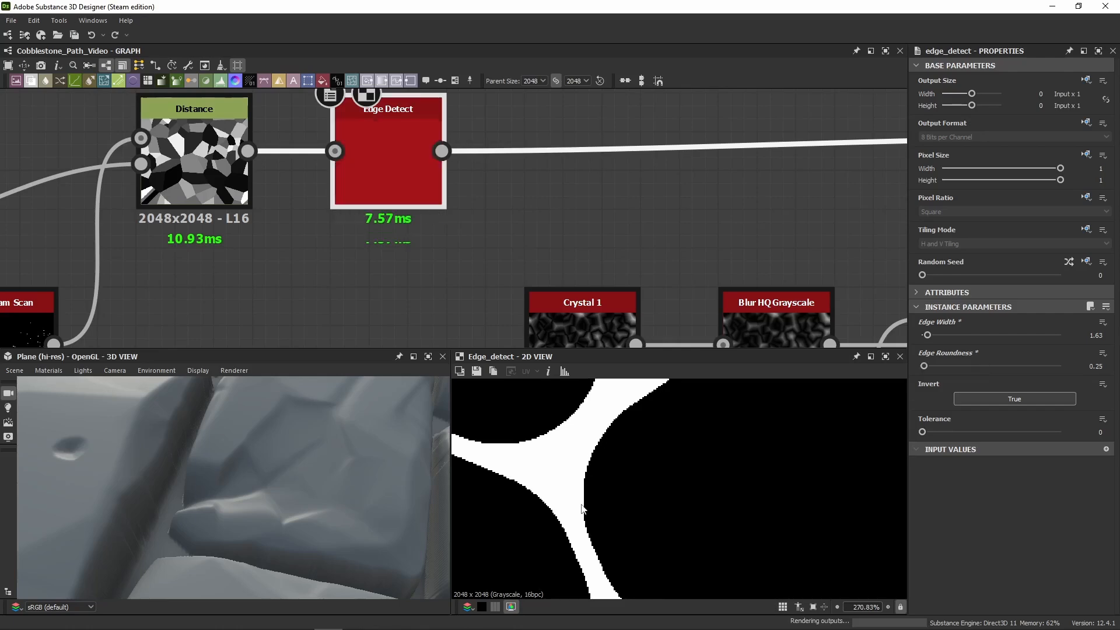
scroll(574, 503, down, 3)
Step: Compare the first Directional Warp output with the Crystal 1 noise in its intensity branch
scroll(515, 180, down, 5)
middle_drag(535, 188, 260, 199)
click(497, 187)
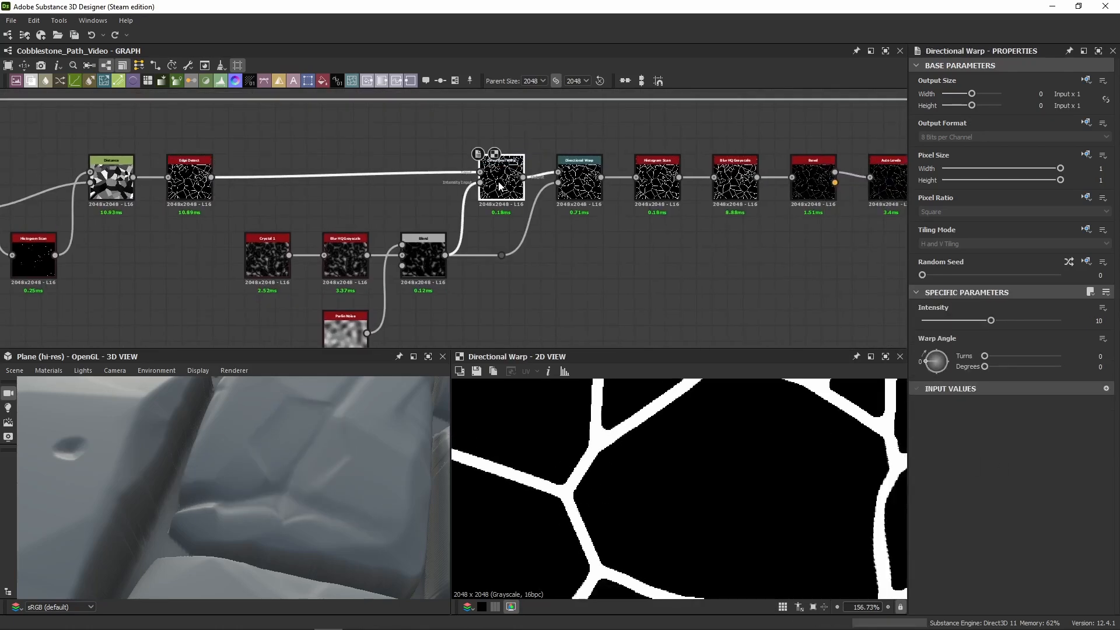
click(275, 260)
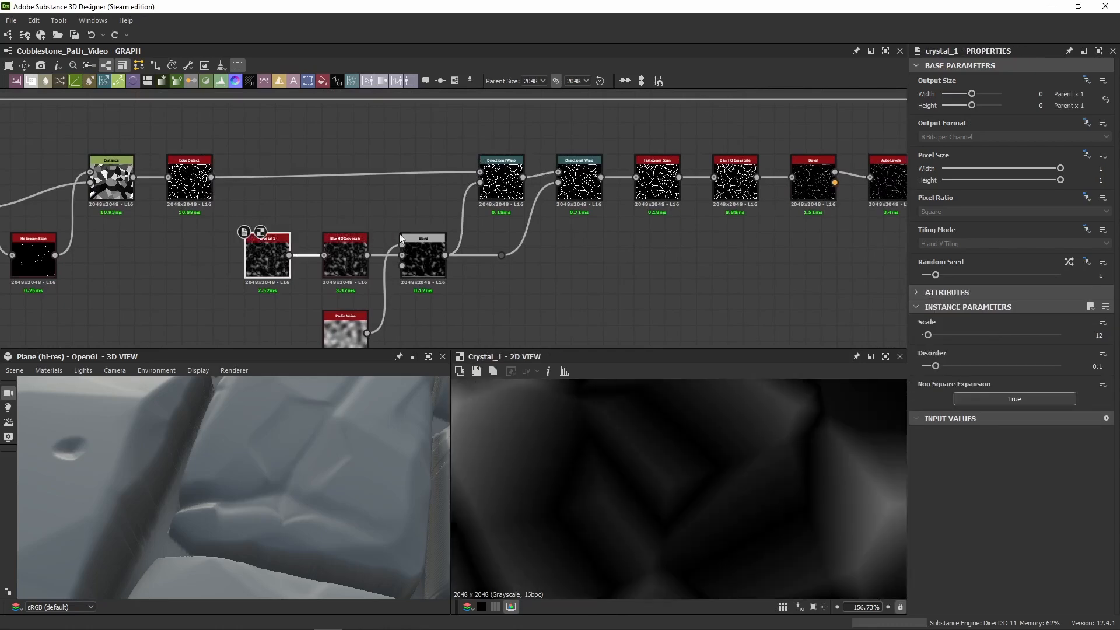
double_click(500, 195)
middle_drag(338, 222, 403, 194)
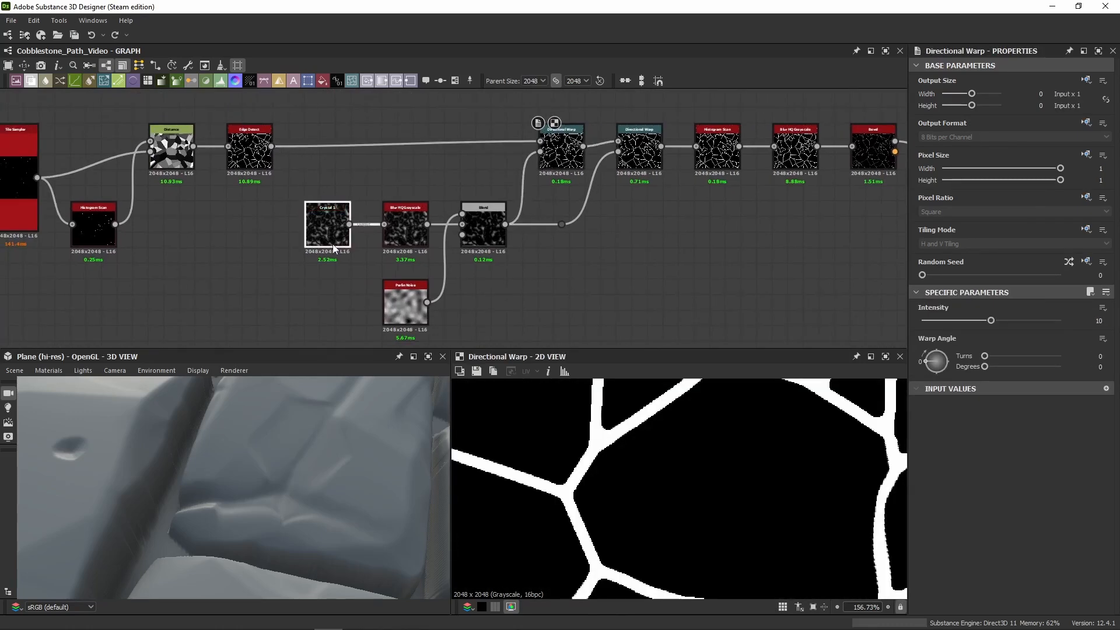
Step: Inspect the Blur HQ Grayscale applied to Crystal 1 and the settings of the Blend node after it
scroll(320, 258, up, 2)
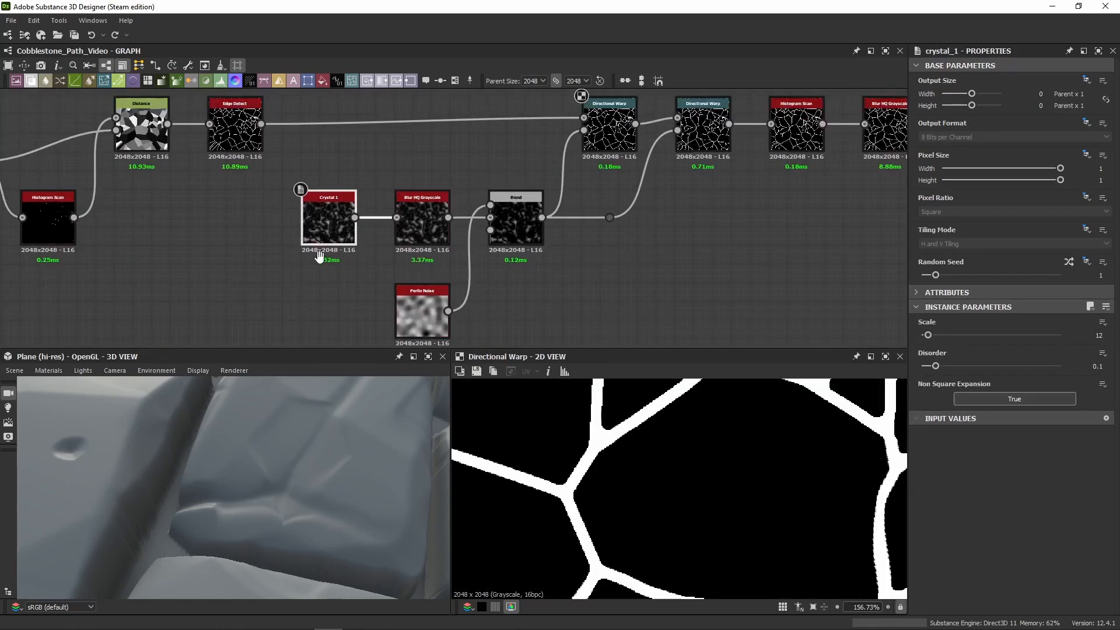
middle_drag(320, 257, 313, 186)
double_click(407, 162)
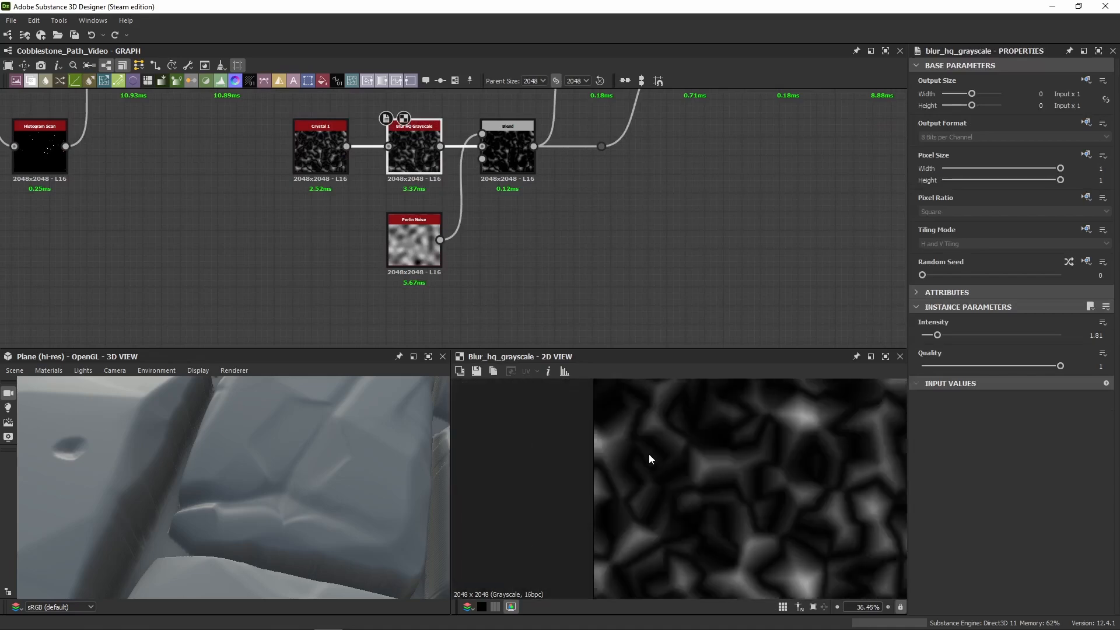
middle_drag(459, 230, 421, 265)
double_click(465, 186)
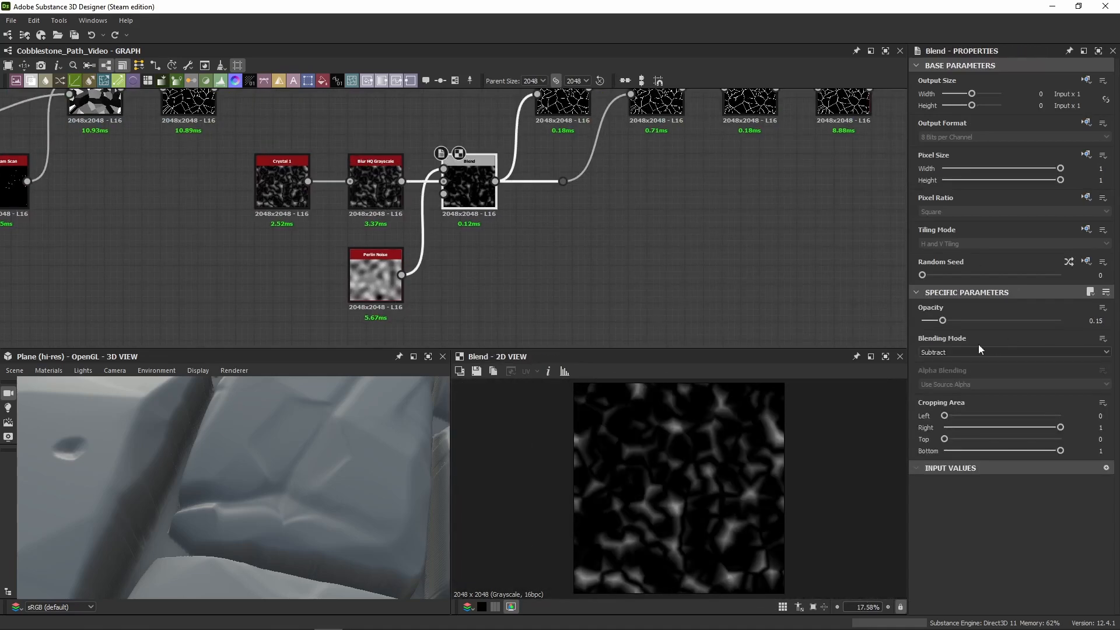
Step: Compare the Blend output with its Perlin Noise and Crystal 1 sources
double_click(366, 292)
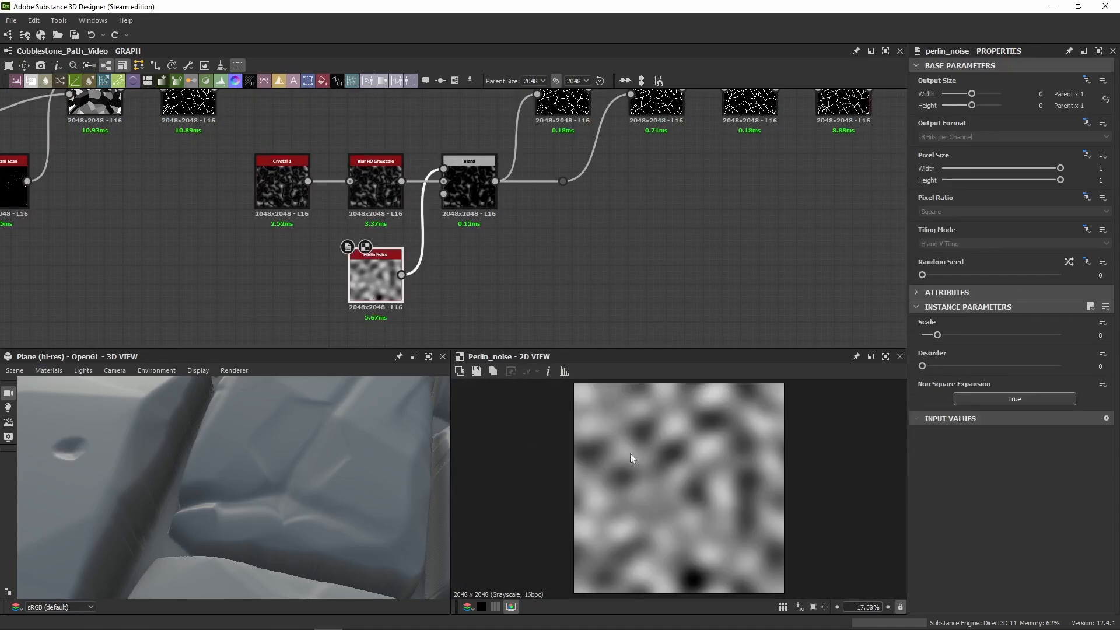
double_click(466, 187)
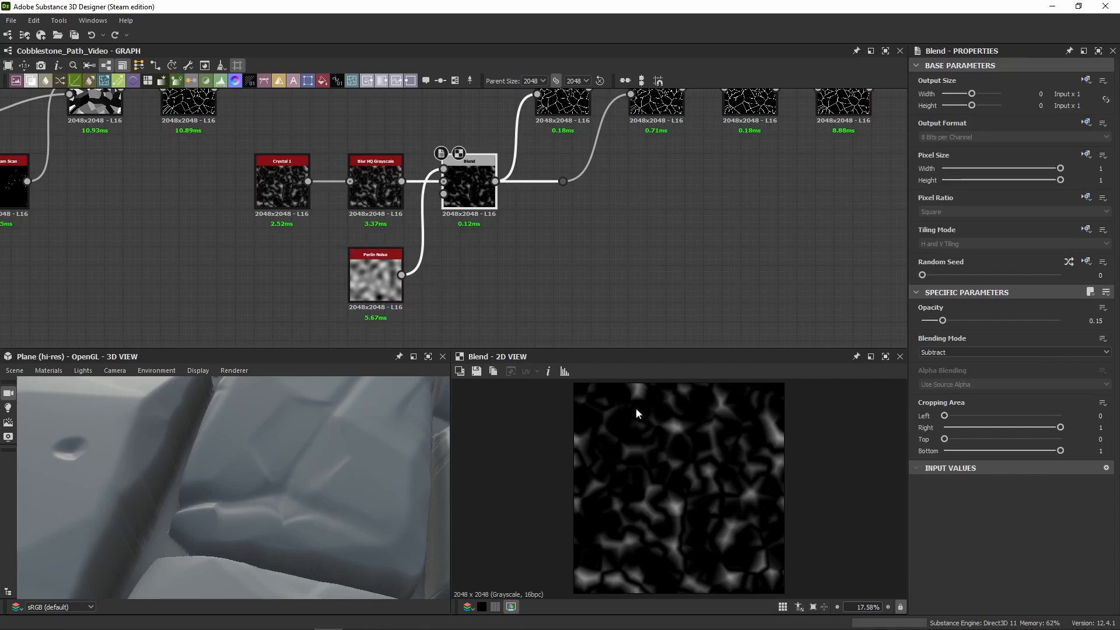
double_click(355, 182)
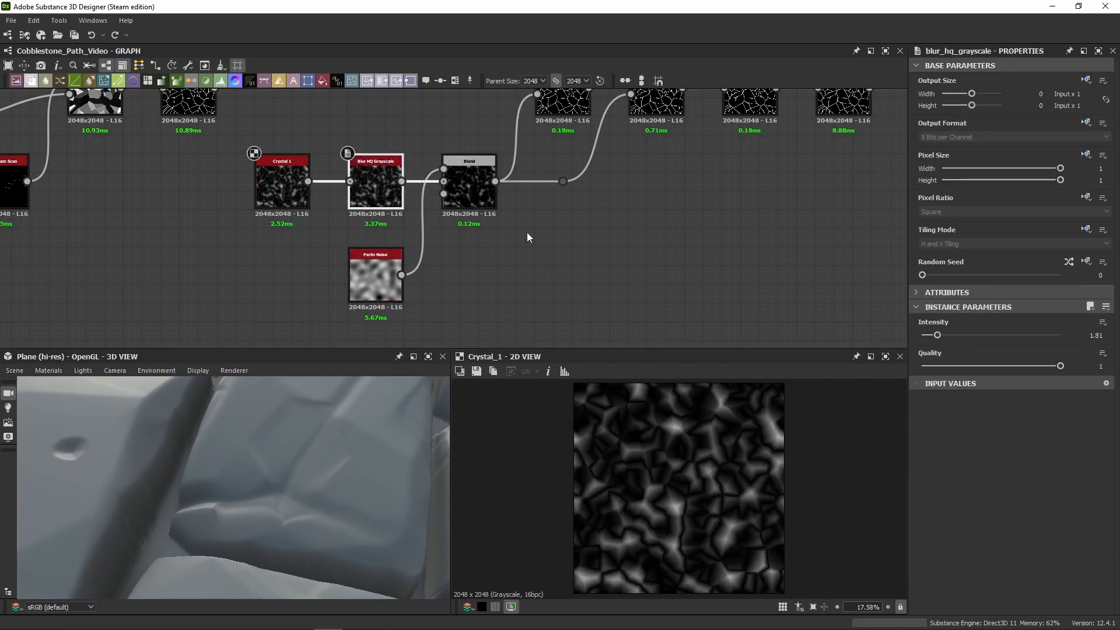
double_click(469, 186)
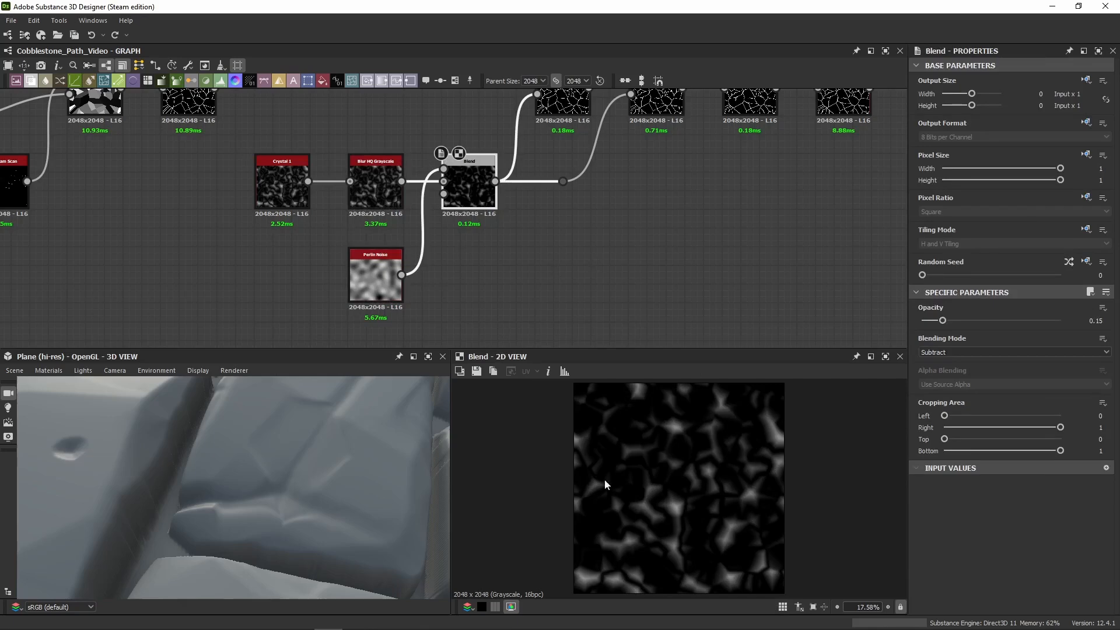
Step: Try an Intensity of 14.87 on the first Directional Warp, check the distorted lines and undo it
middle_drag(654, 226, 628, 329)
double_click(554, 194)
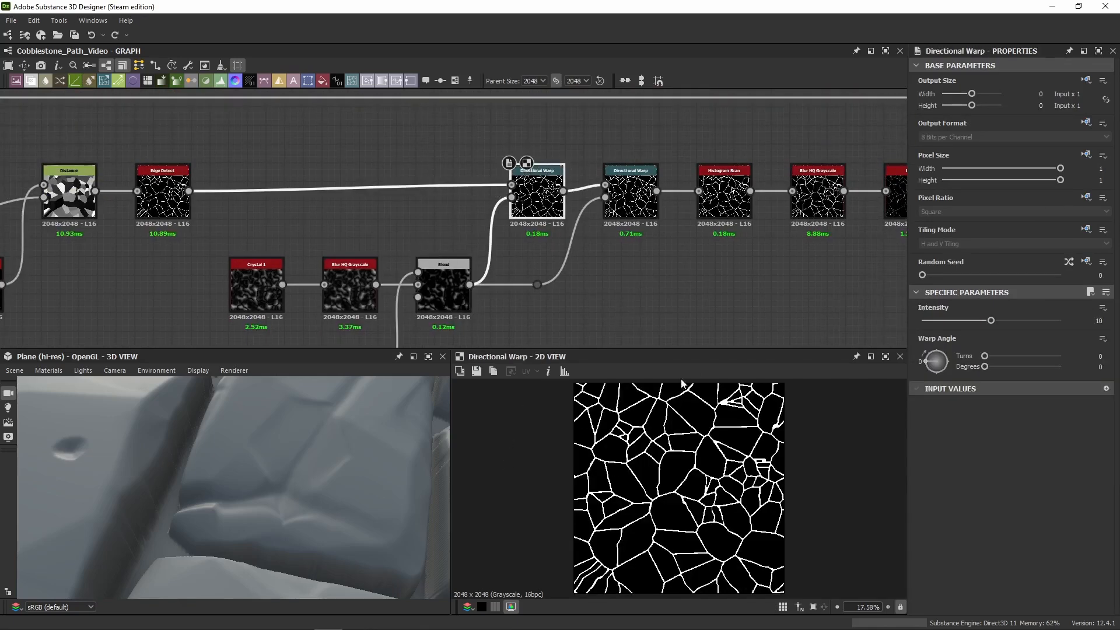
drag(978, 323, 1024, 334)
scroll(658, 502, up, 8)
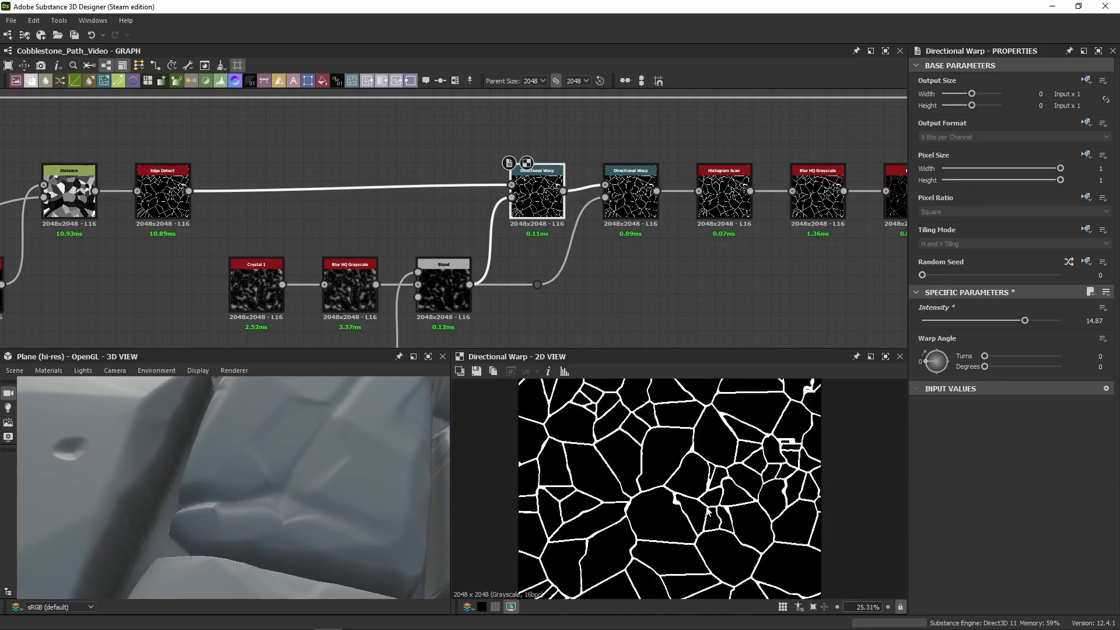
key(ctrl+z)
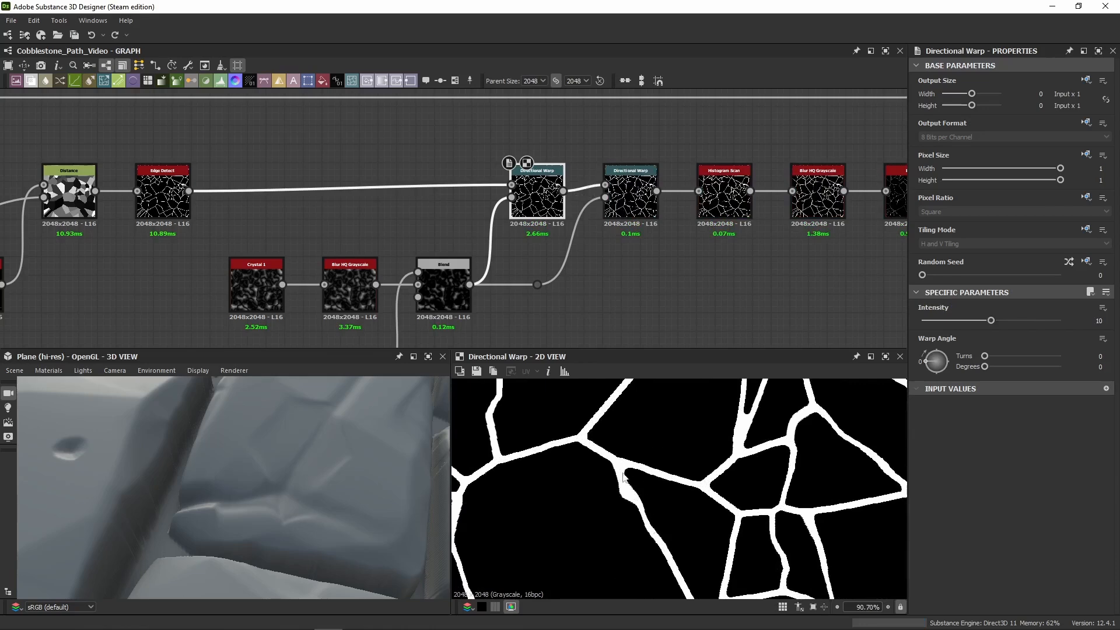
Step: Compare the unwarped Edge Detect lines with both Directional Warp outputs and review the second warp's intensity and angle
key(ctrl+y)
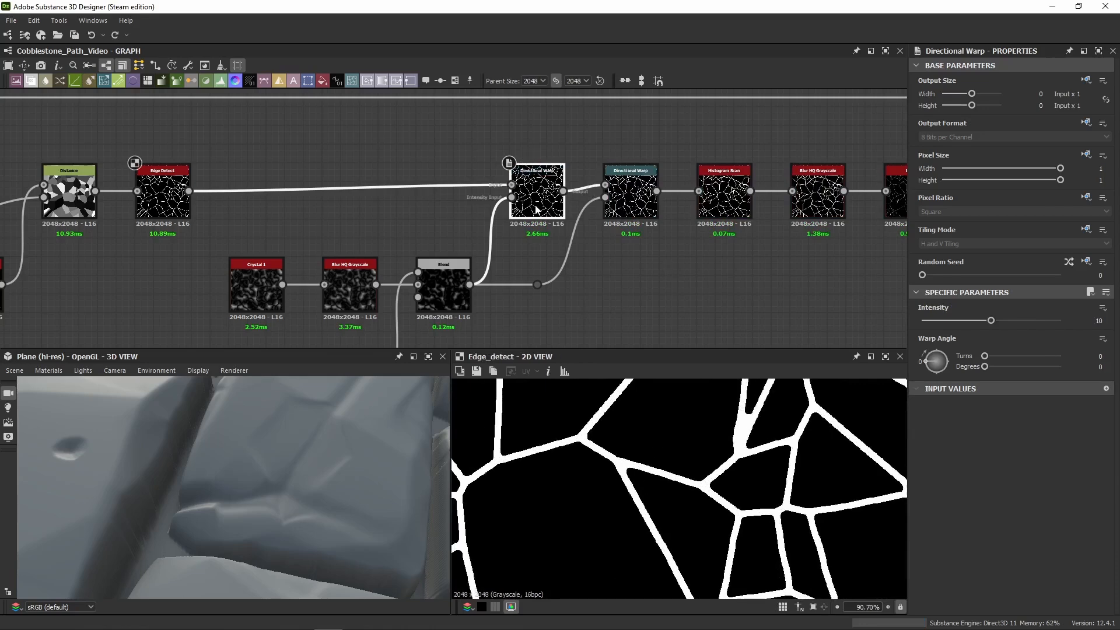
key(ctrl+z)
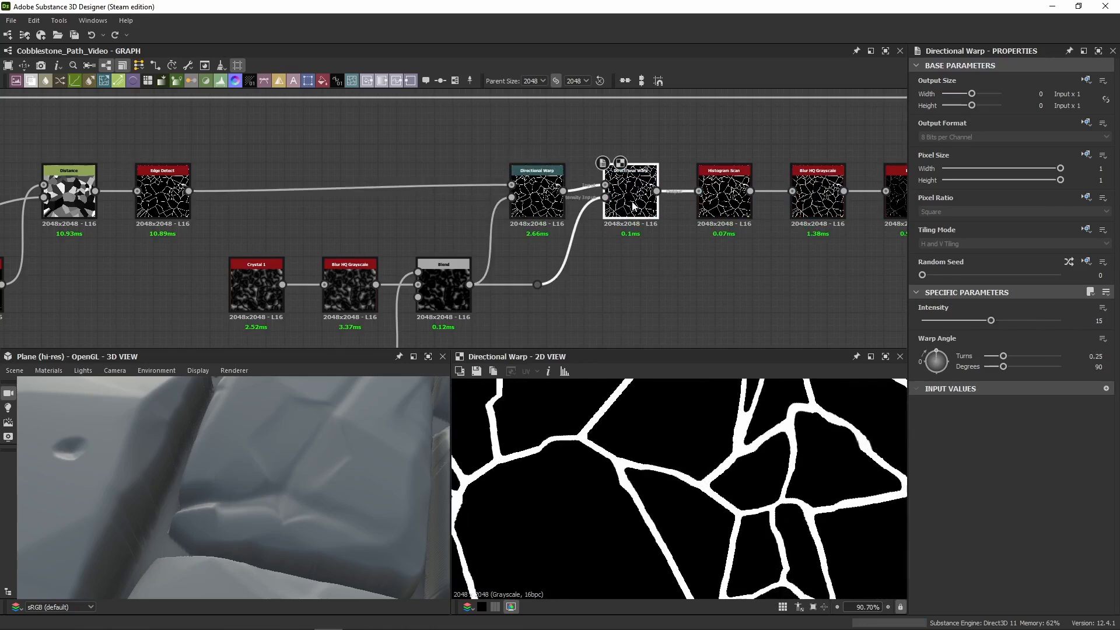
double_click(632, 201)
scroll(641, 471, down, 3)
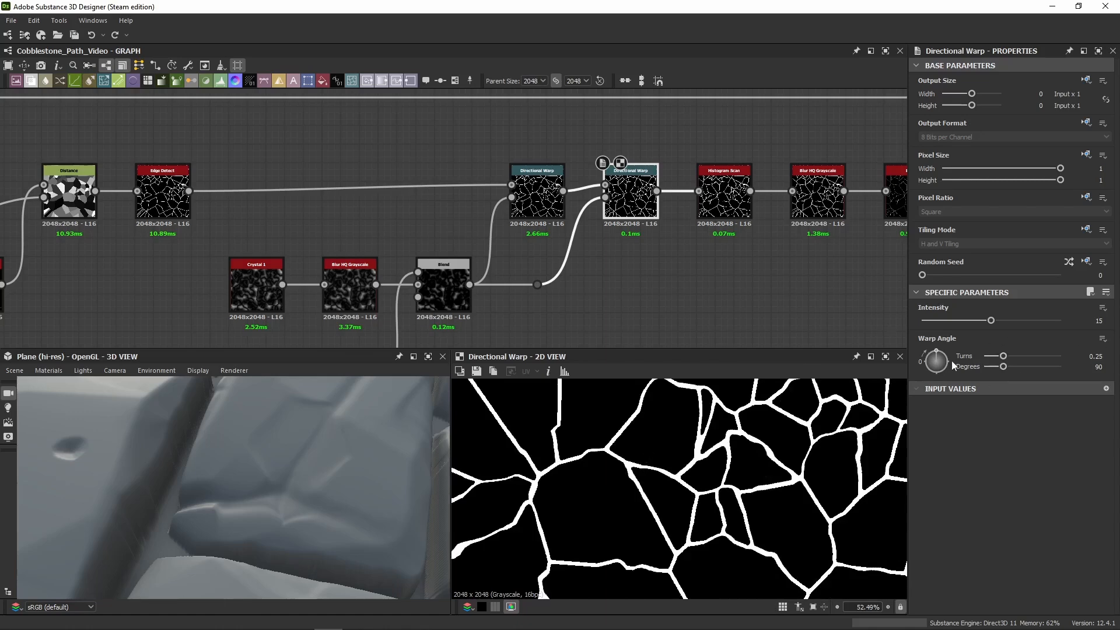
key(ctrl+z)
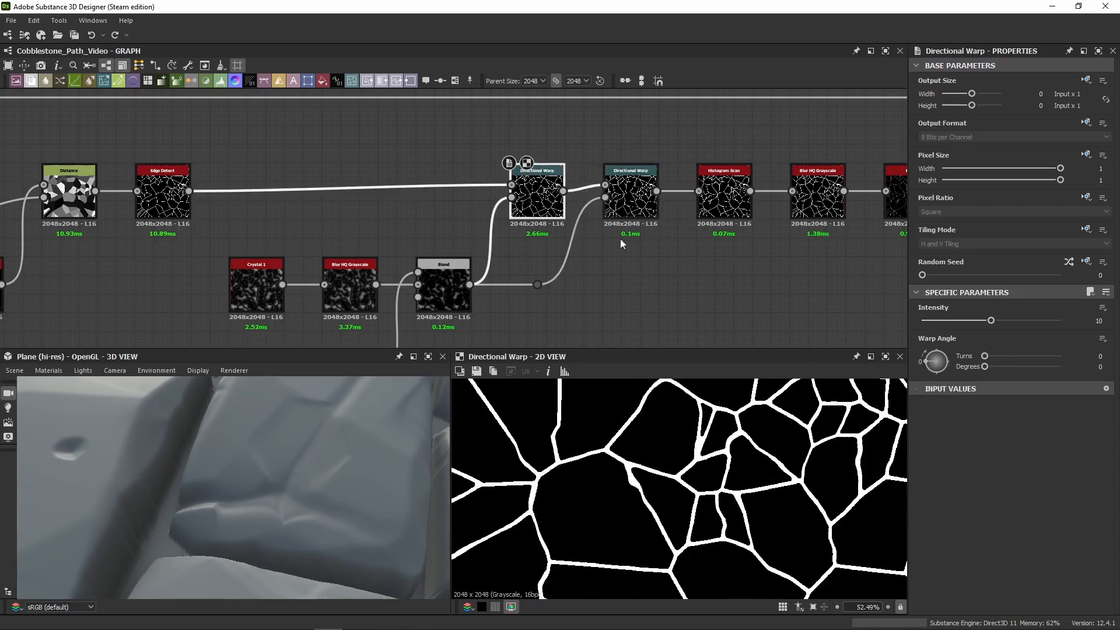
Step: Compare the pixel edges of the second Directional Warp with the Histogram Scan output after it
double_click(737, 221)
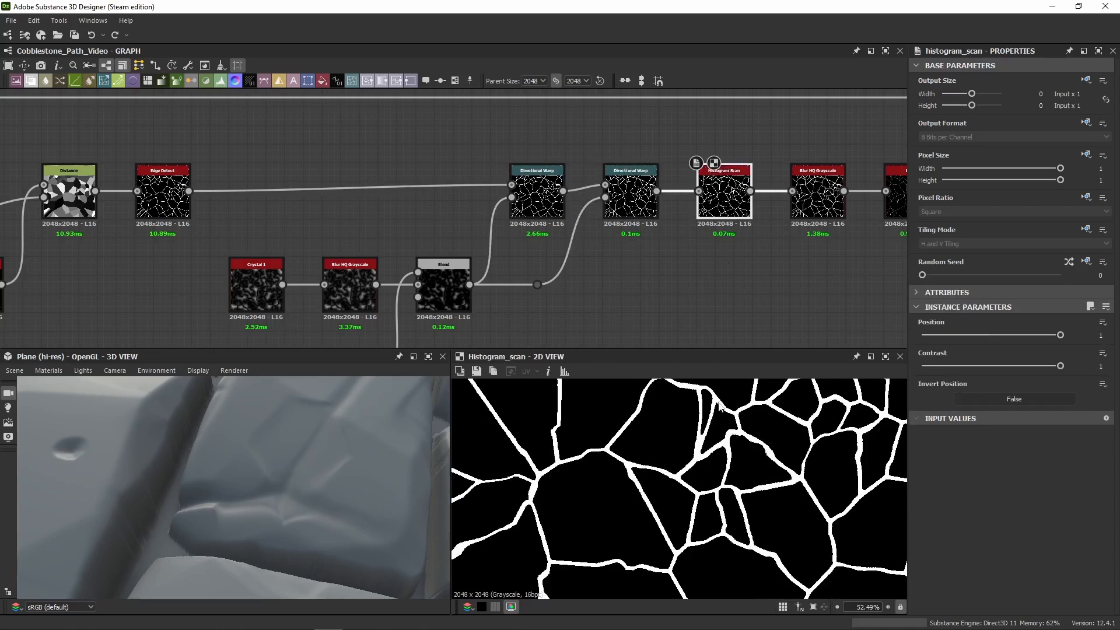
scroll(646, 489, up, 4)
double_click(632, 201)
scroll(637, 493, up, 9)
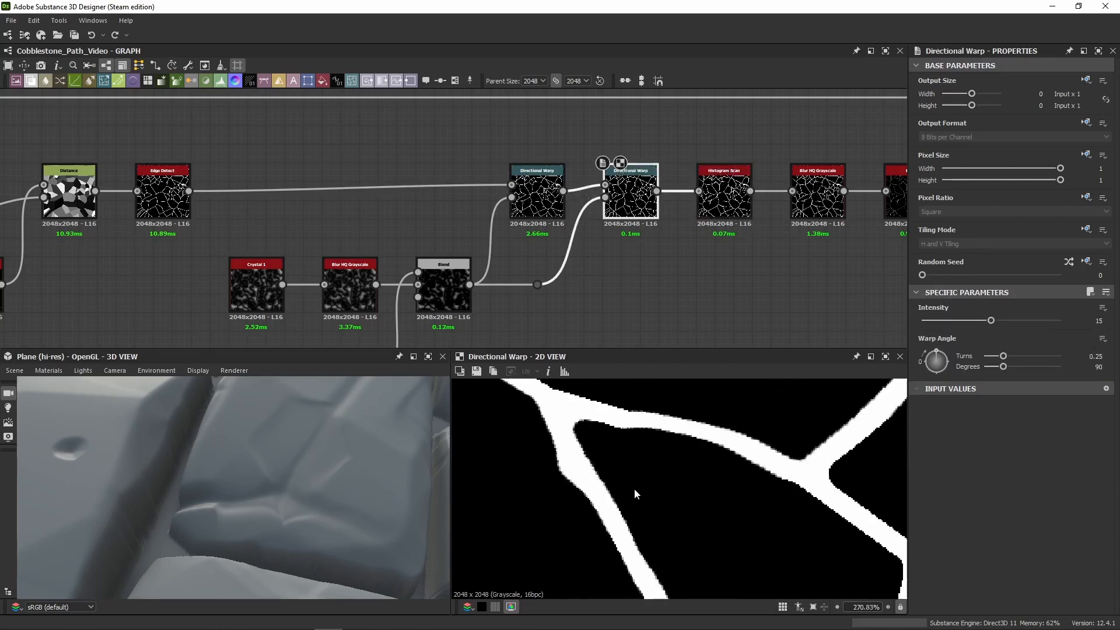
scroll(582, 400, up, 4)
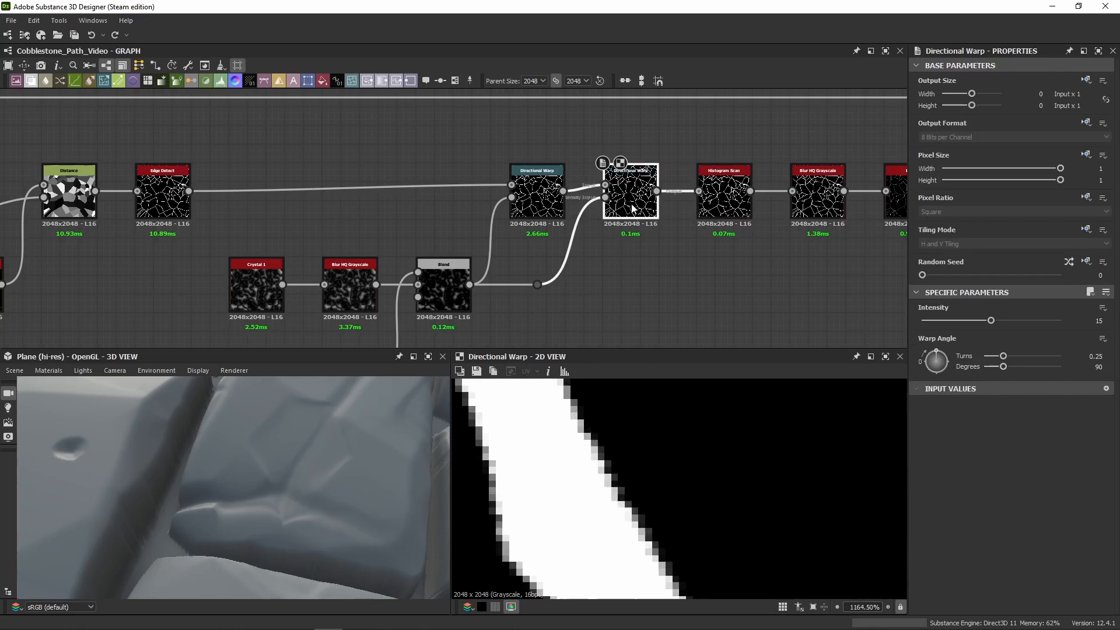
double_click(721, 215)
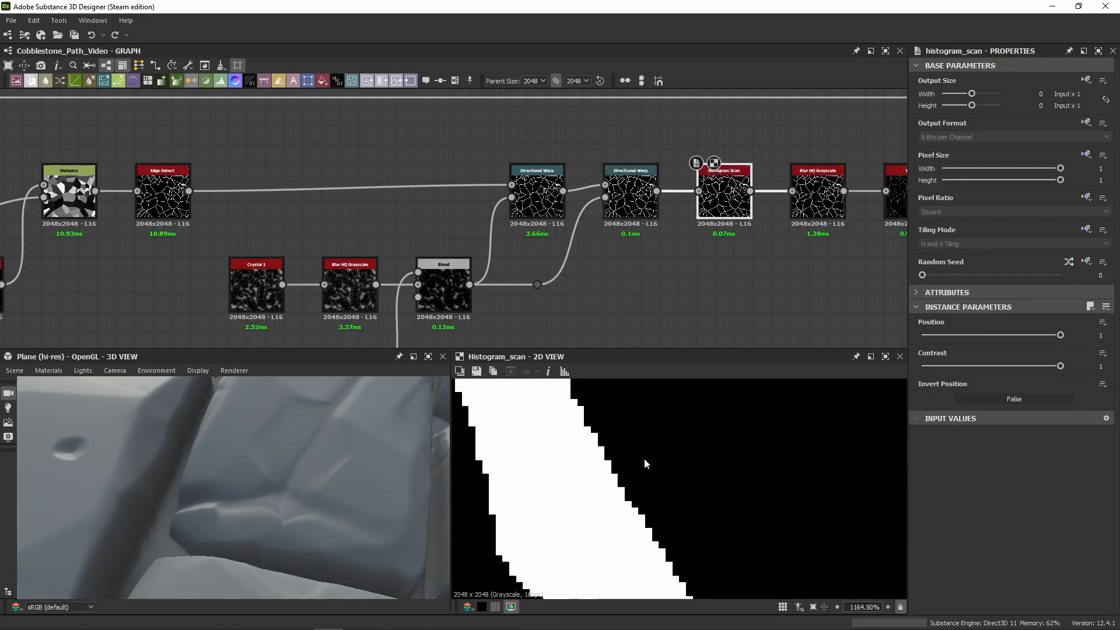
Step: Display the Blur HQ Grayscale after the Histogram Scan and the following Bevel output to review the crack profile
scroll(643, 457, down, 5)
scroll(711, 293, down, 1)
middle_drag(711, 293, 504, 267)
double_click(514, 201)
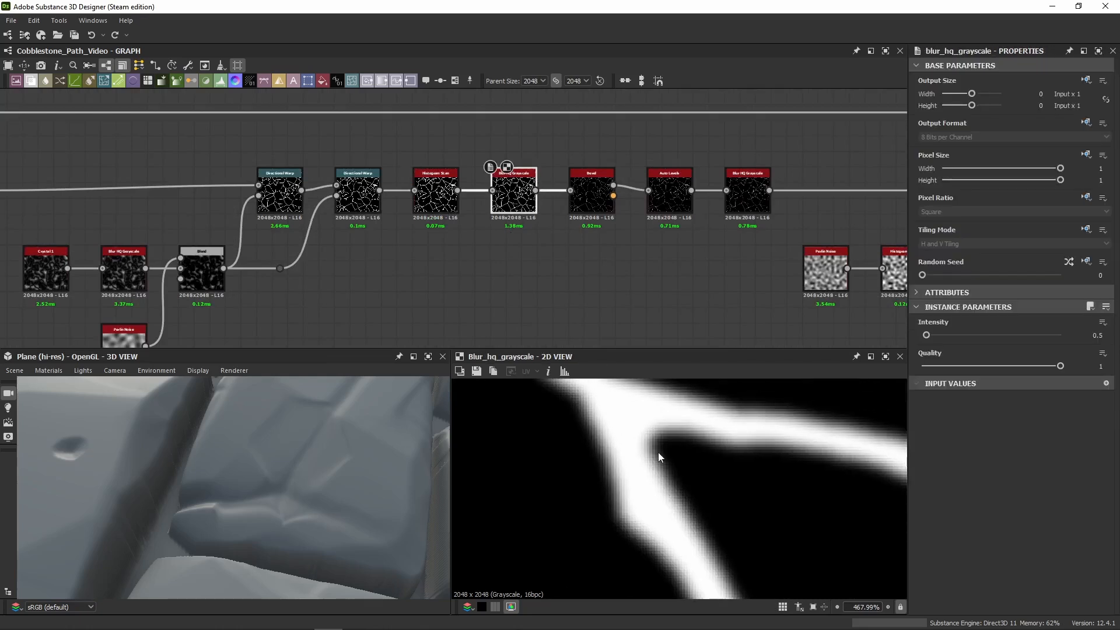
double_click(592, 195)
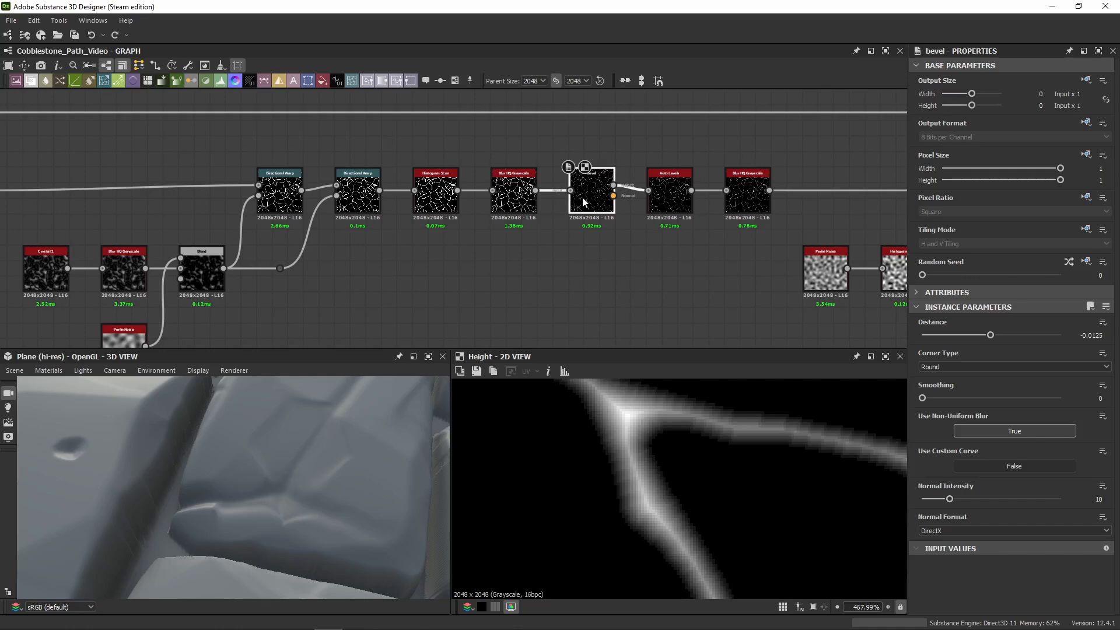
Step: Disable and re-enable the Blur HQ Grayscale before the Bevel to compare the bevelled cracks with and without it
click(516, 211)
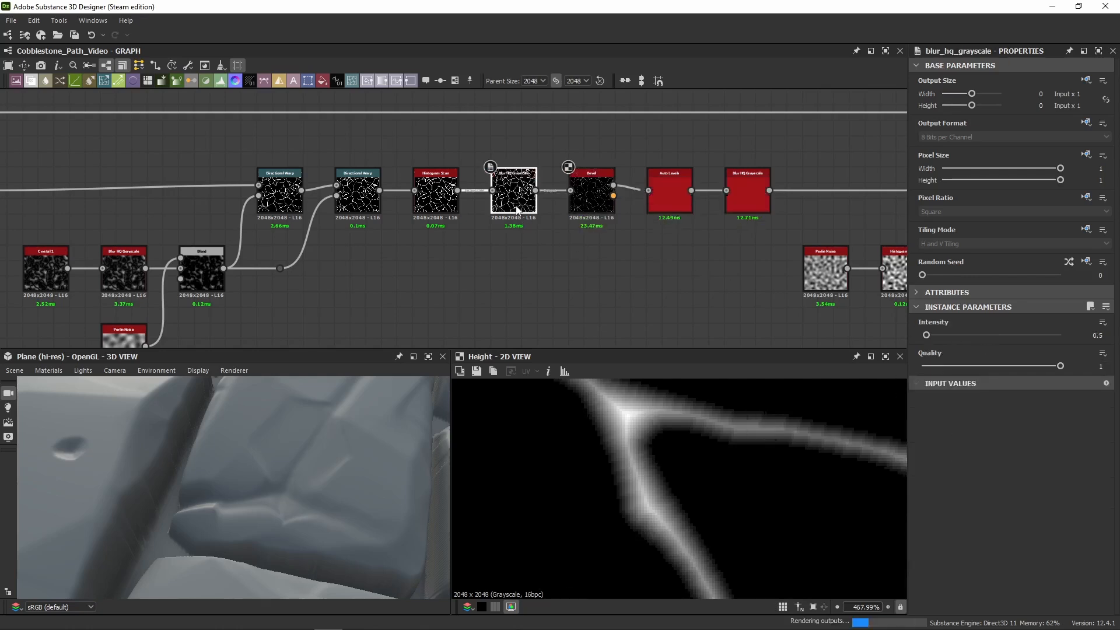
key(ctrl+b)
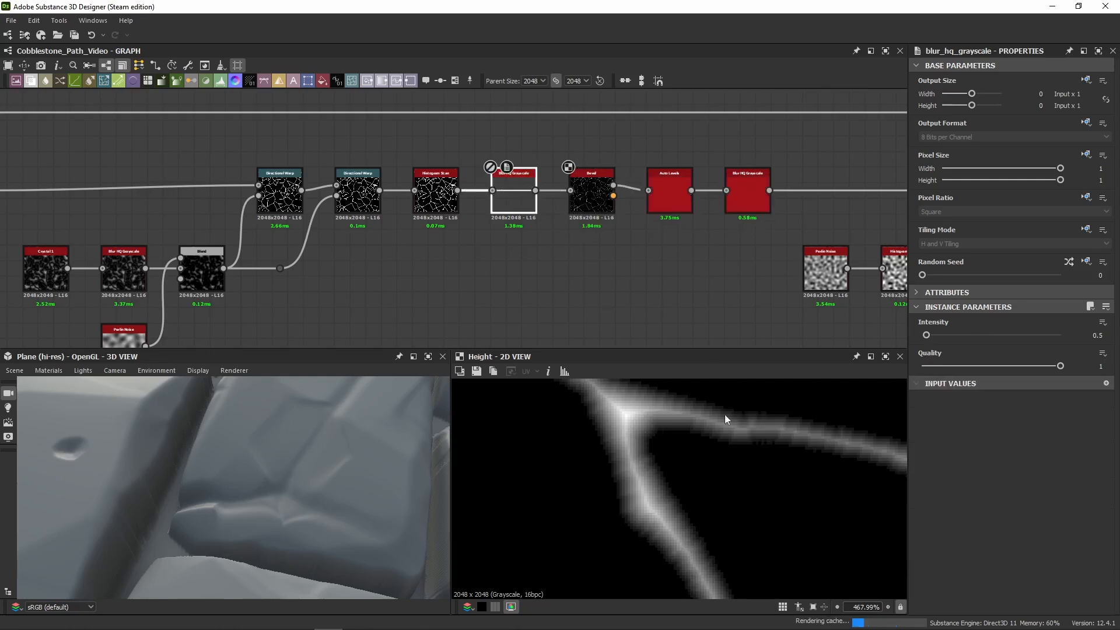
key(ctrl+b)
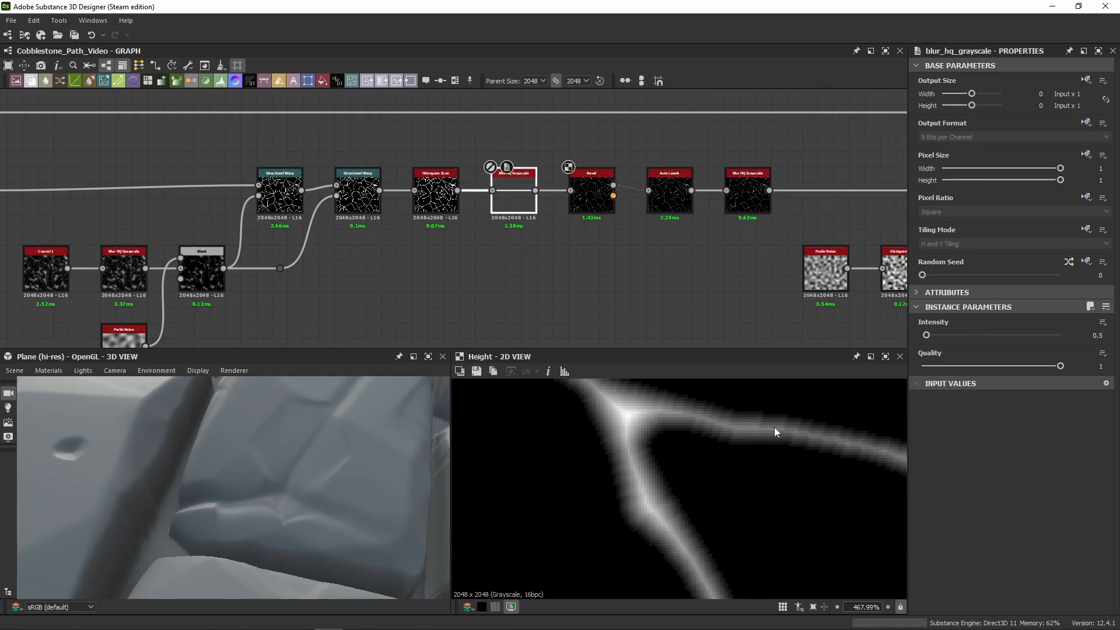
click(591, 193)
scroll(666, 442, down, 4)
middle_drag(744, 463, 657, 467)
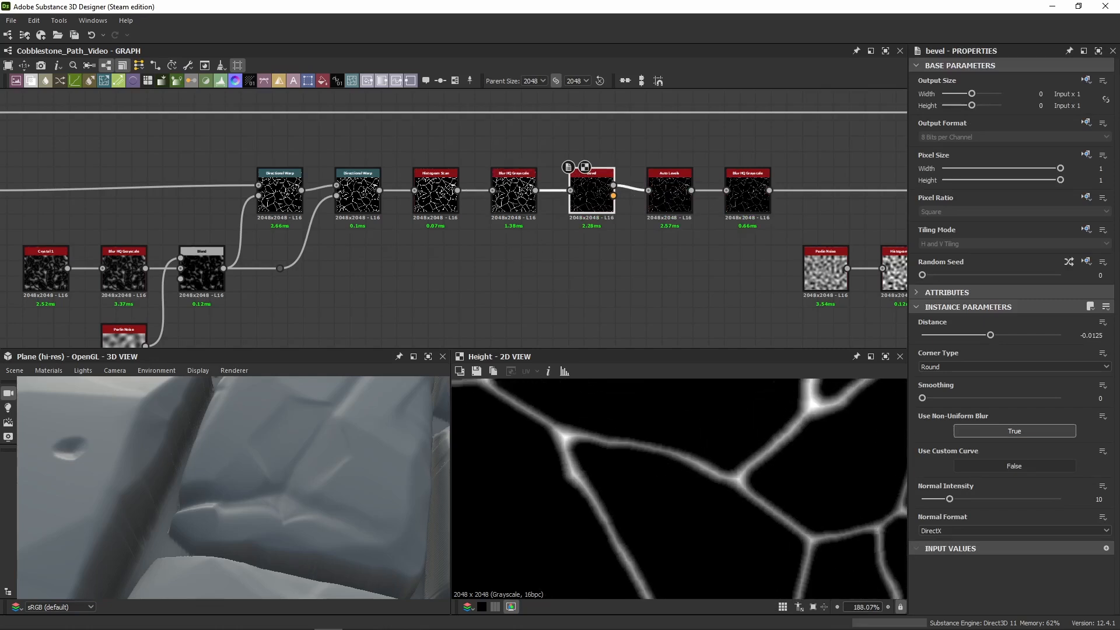
Step: Switch to Paint, try sketching a U-shaped crack profile with steep sides and a wide base, and undo it
key(alt+Tab)
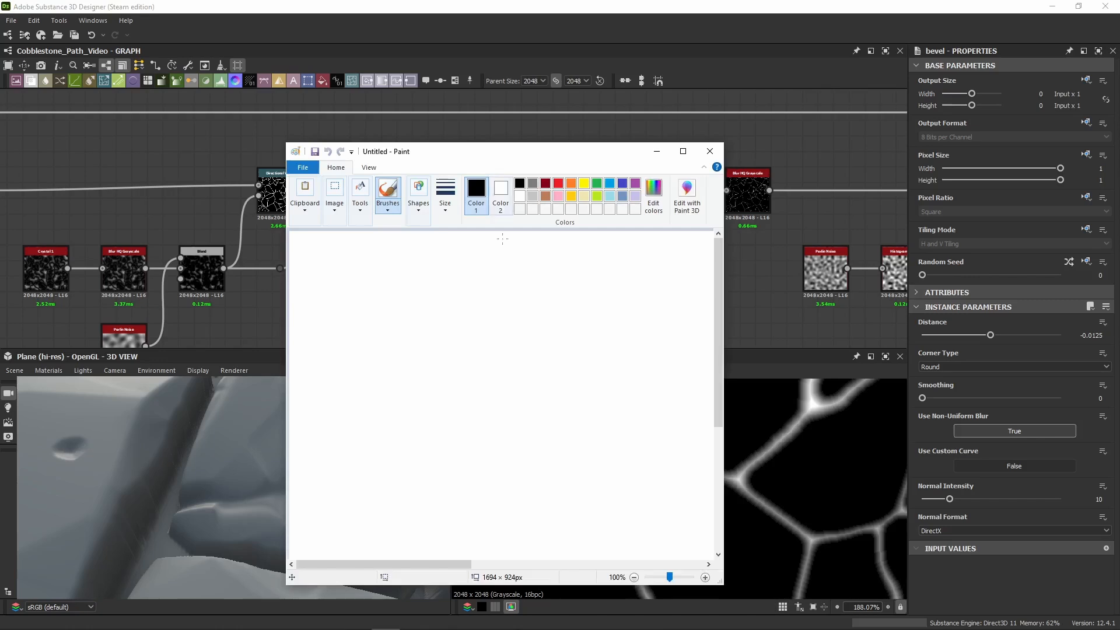
click(478, 252)
mouse_move(373, 313)
mouse_down()
mouse_move(374, 406)
mouse_move(533, 311)
mouse_up()
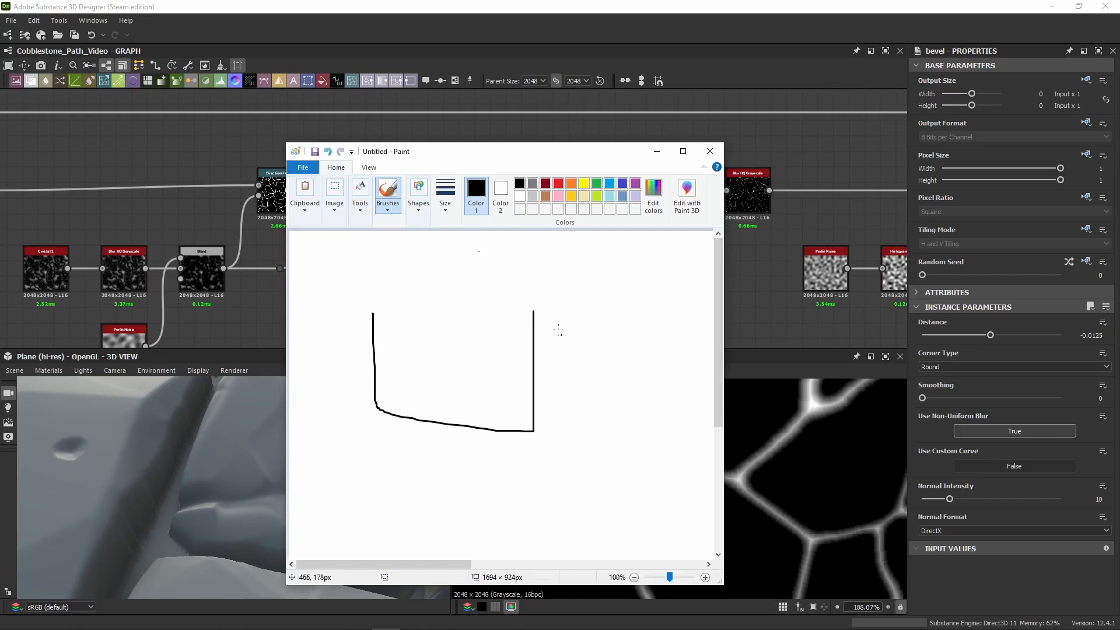
key(ctrl+z)
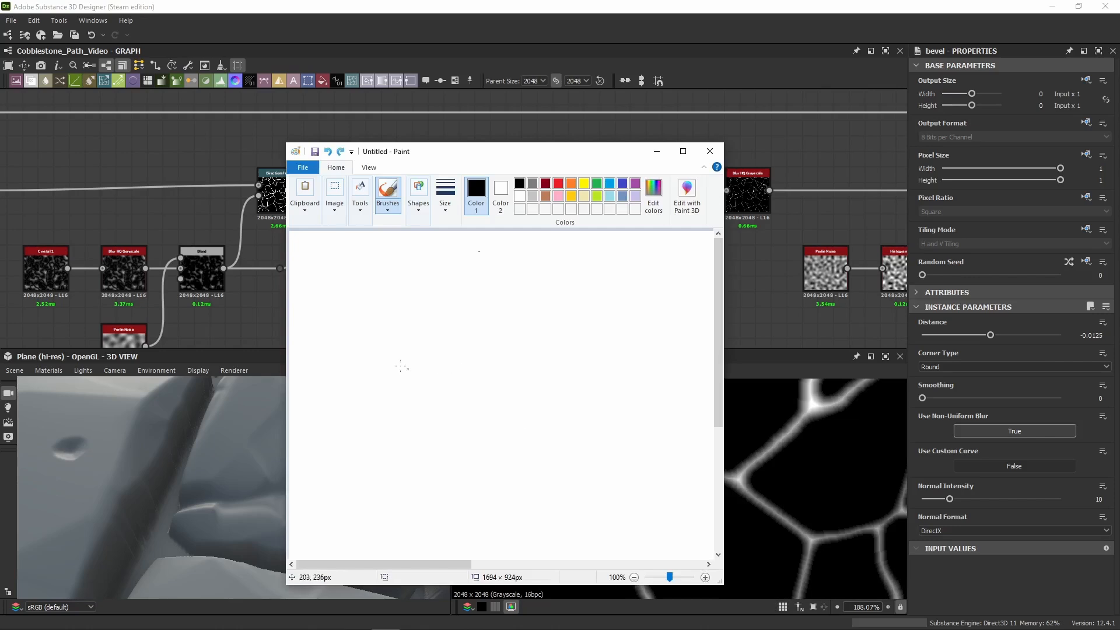
Step: Sketch a V-shaped crack profile with a second stroke along it, undo the last strokes and return to Substance 3D Designer
mouse_move(359, 312)
mouse_down()
mouse_move(420, 400)
mouse_move(496, 290)
mouse_up()
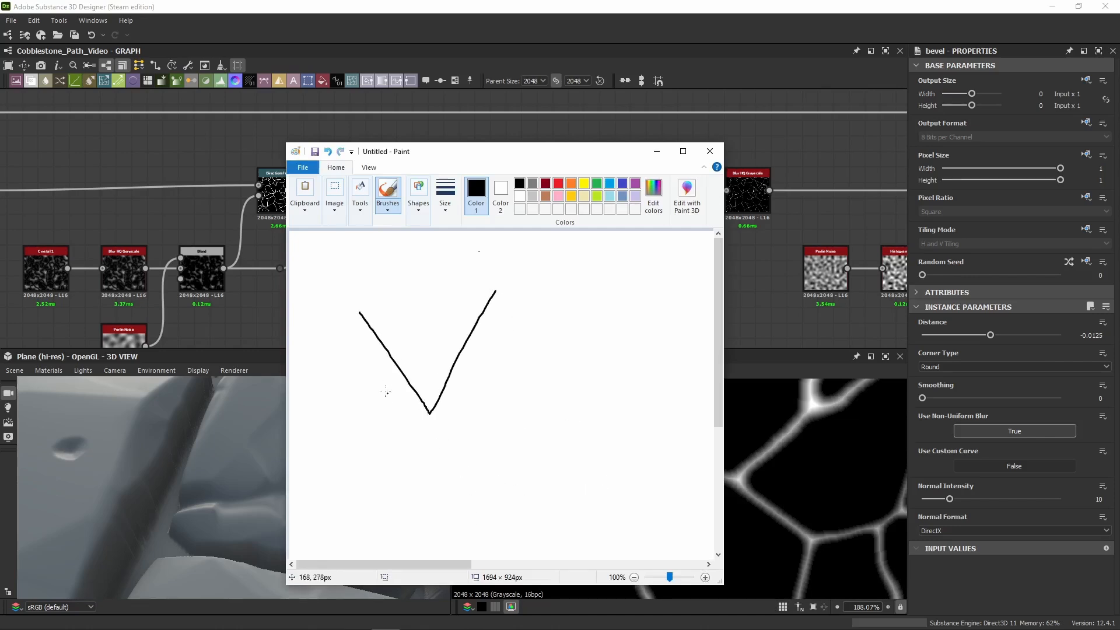
mouse_move(363, 337)
mouse_down()
mouse_move(432, 415)
mouse_move(490, 297)
mouse_move(432, 450)
mouse_up()
key(ctrl+z)
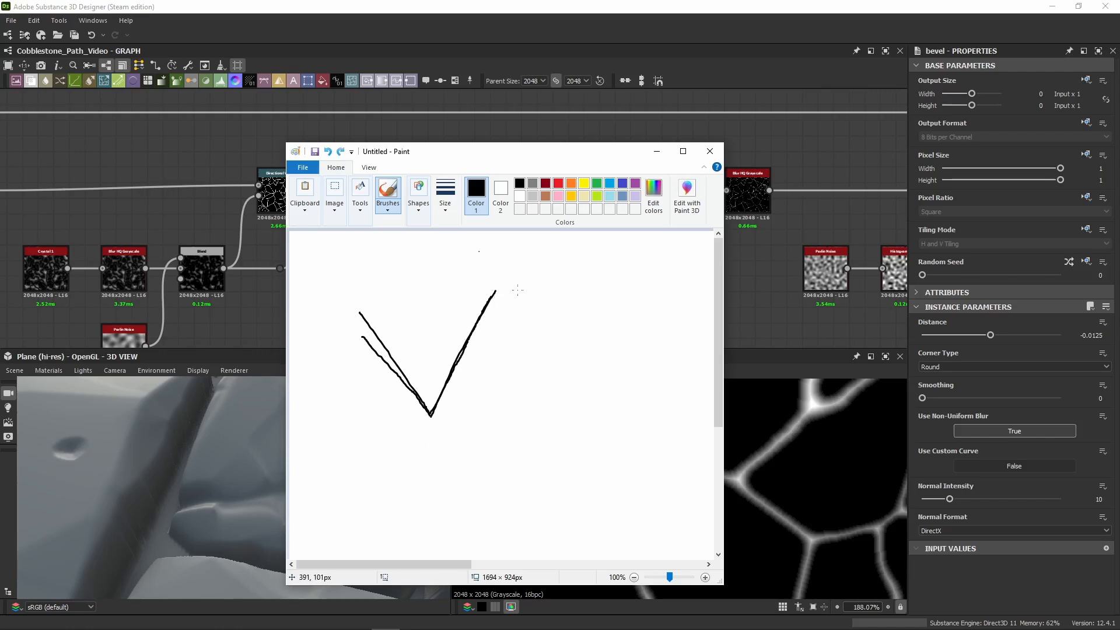
key(ctrl+z)
click(659, 152)
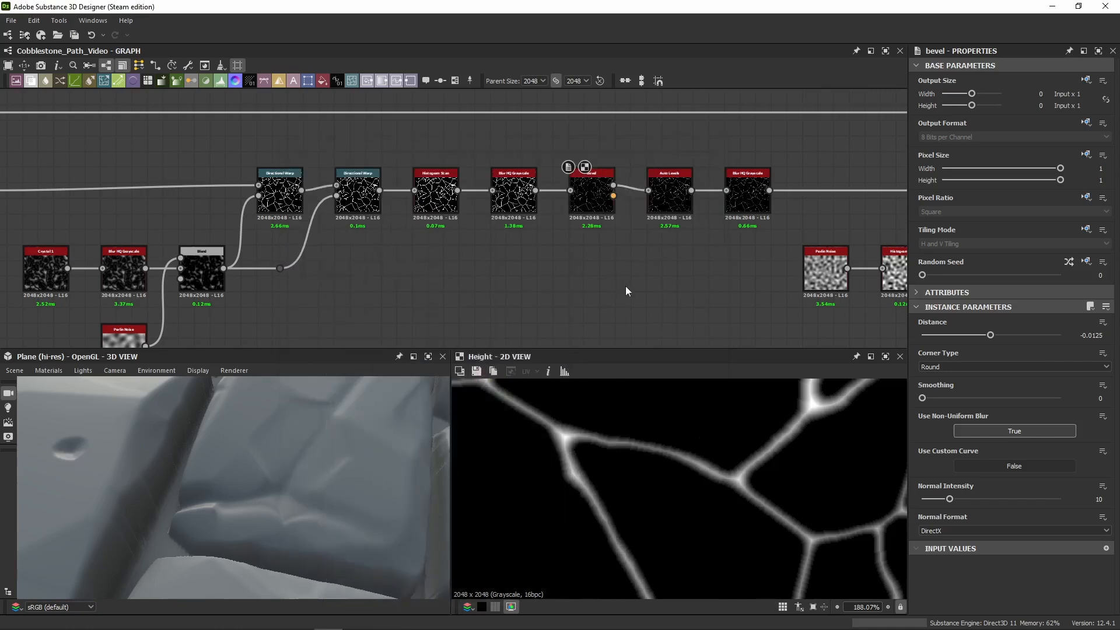
Step: Compare the crack junction in the Bevel, Auto Levels and following Blur HQ Grayscale outputs up close
middle_drag(625, 286, 563, 291)
scroll(531, 198, up, 1)
scroll(624, 450, up, 8)
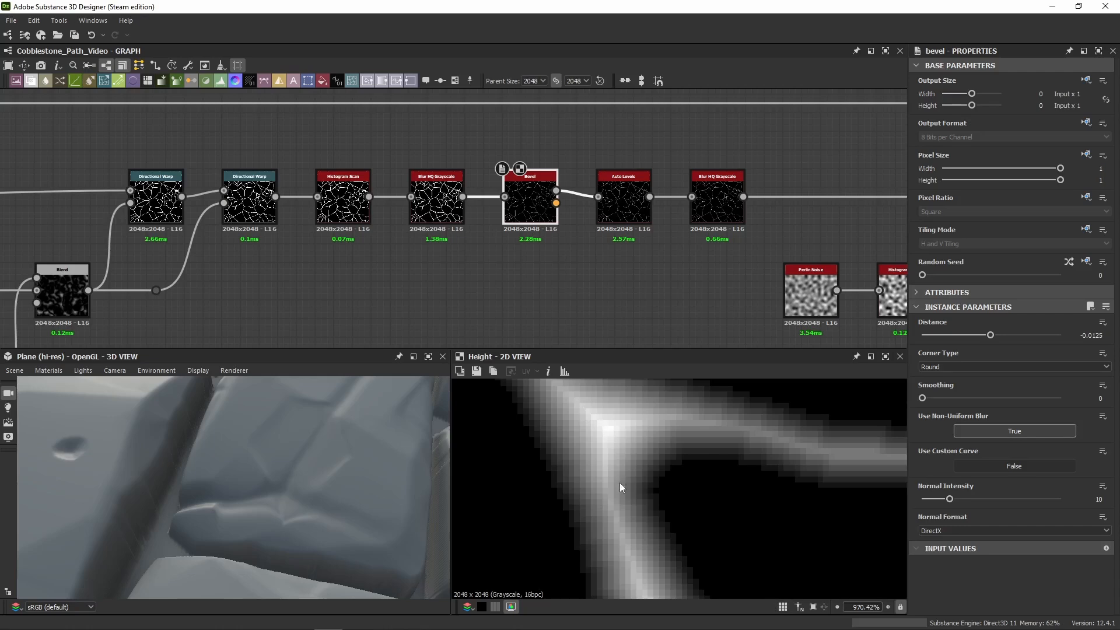
double_click(623, 199)
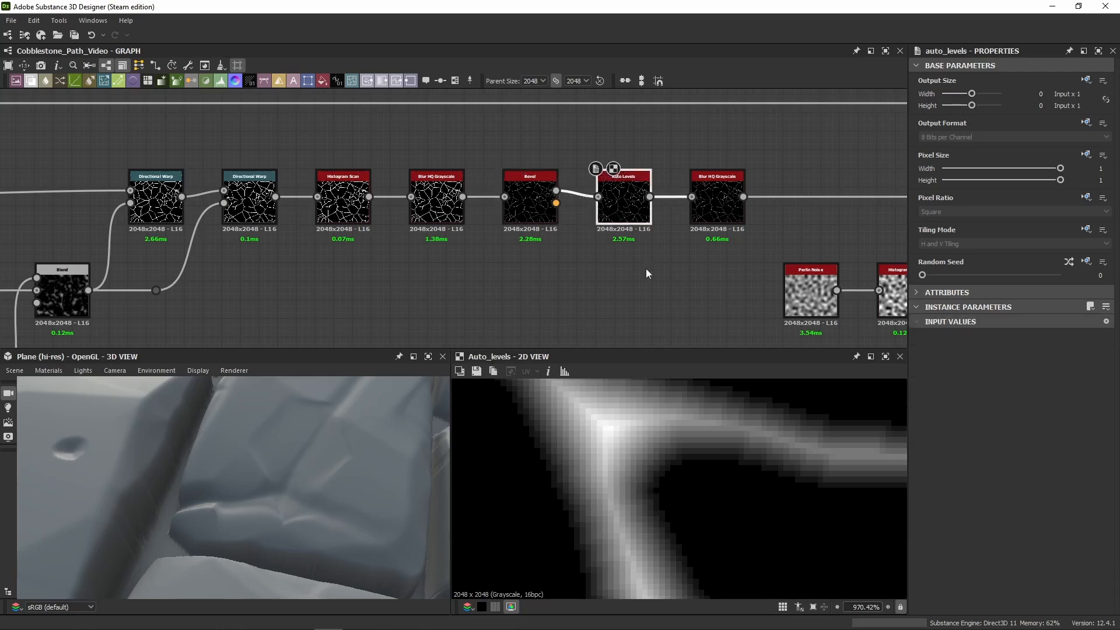
middle_drag(646, 268, 447, 254)
scroll(505, 495, down, 4)
double_click(328, 190)
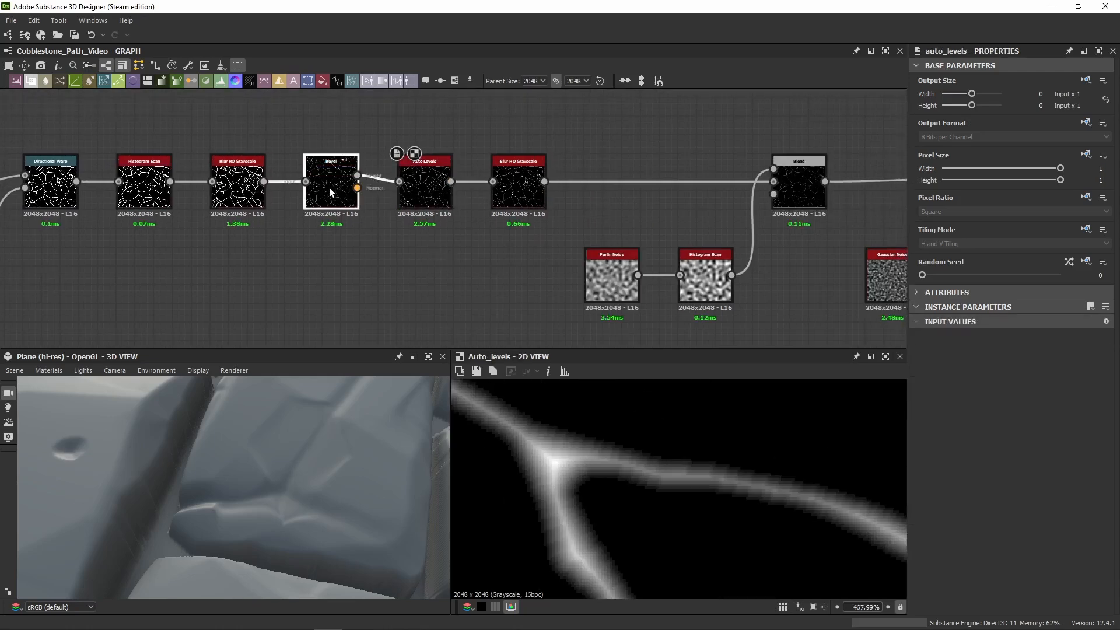
double_click(432, 201)
double_click(528, 190)
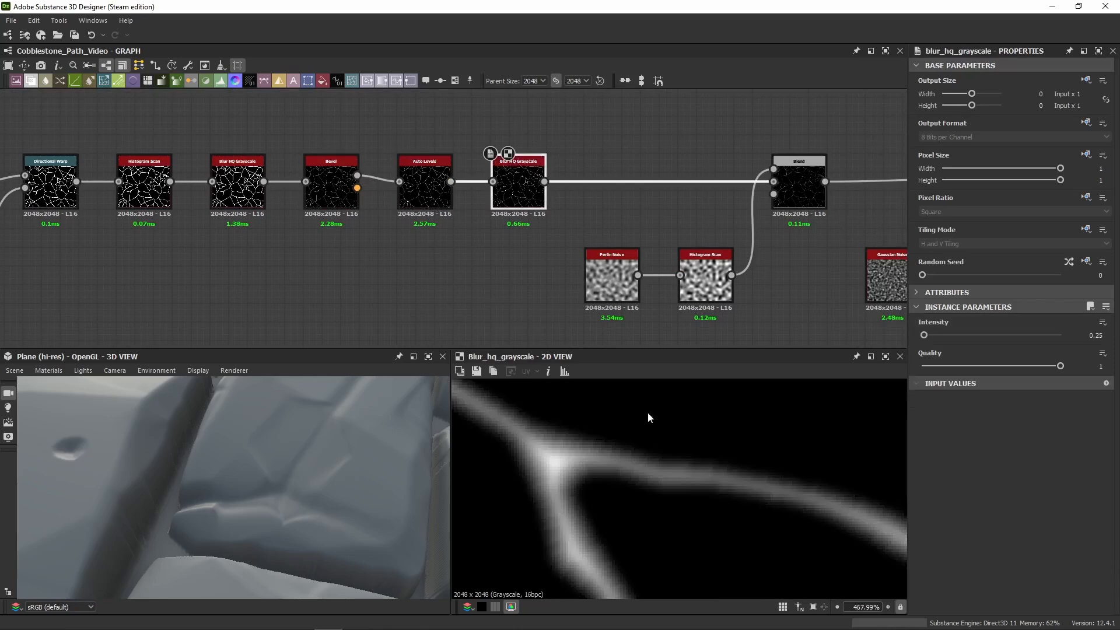
scroll(543, 449, up, 3)
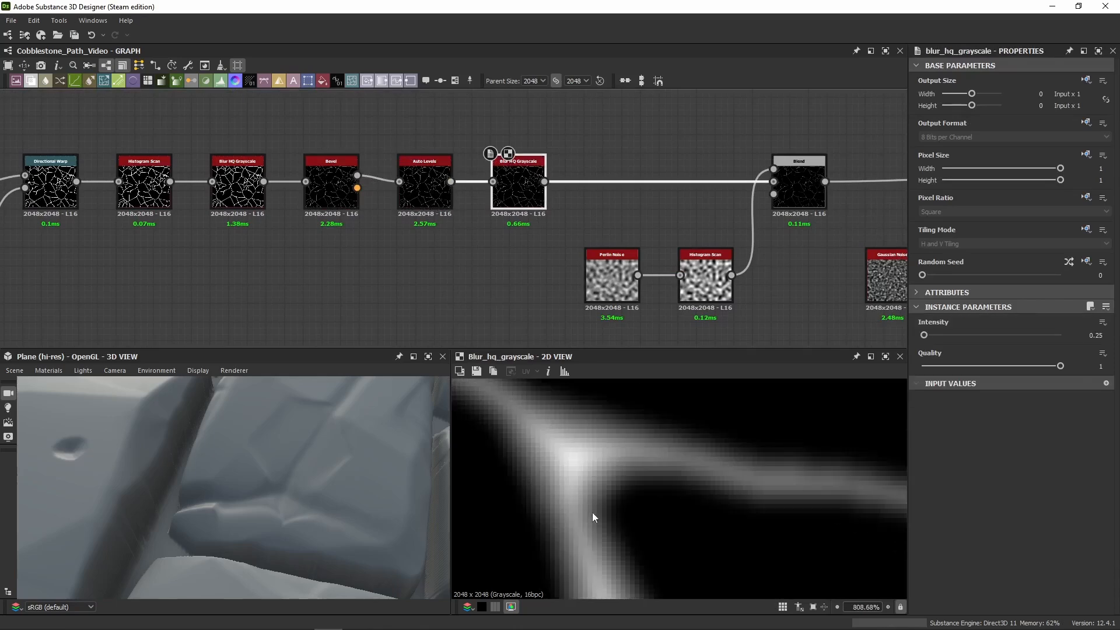
Step: Compare the Multiply Blend output with the Blur HQ Grayscale that feeds it
middle_drag(616, 236, 364, 227)
double_click(553, 198)
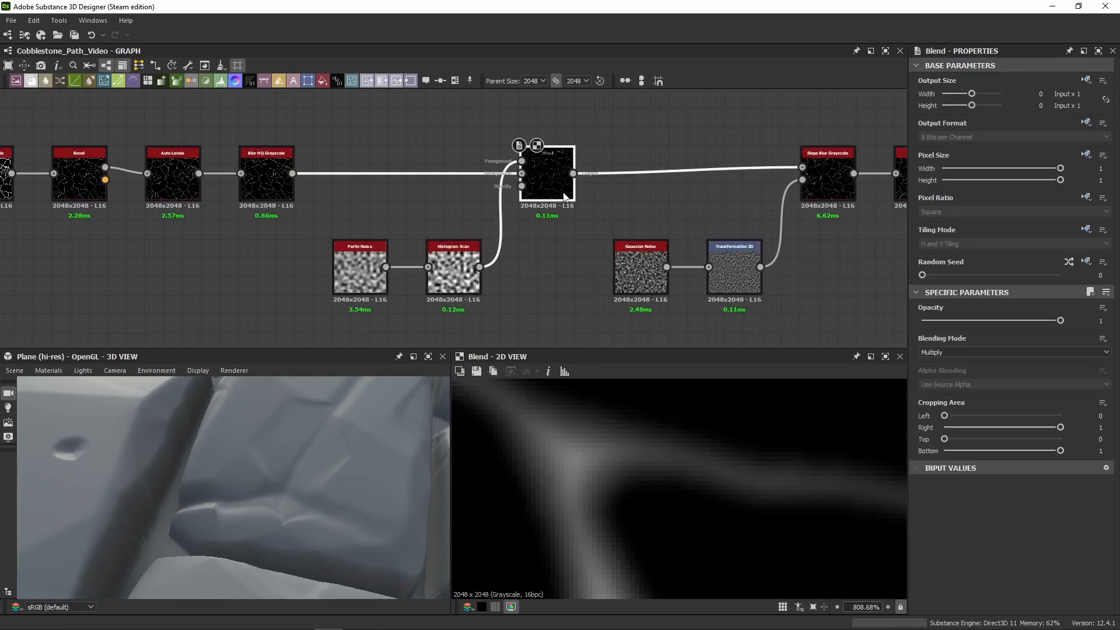
double_click(266, 175)
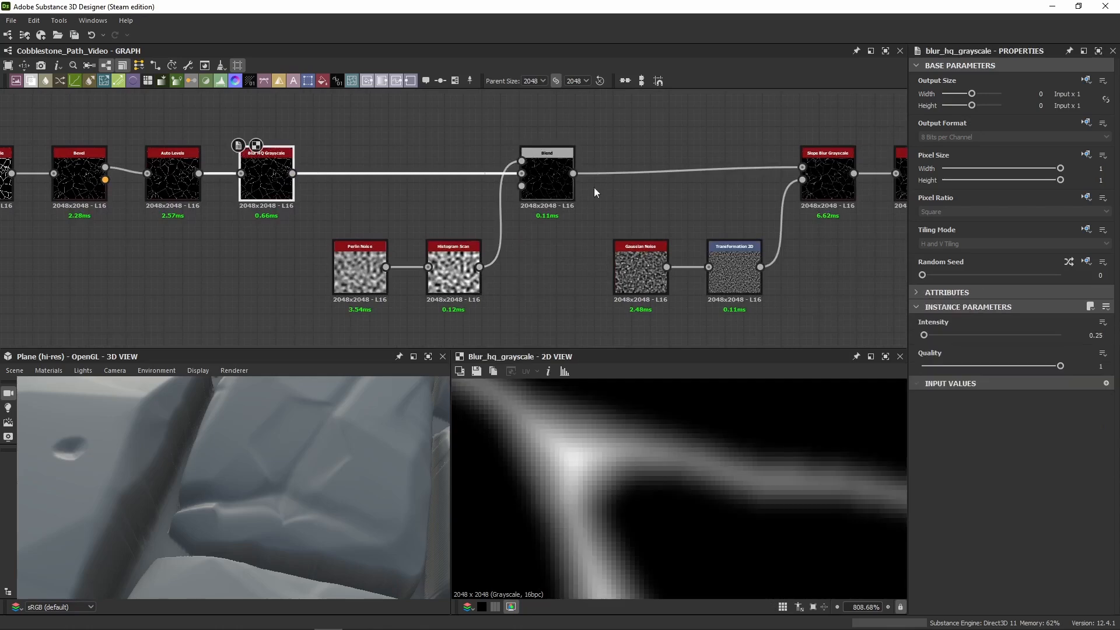
double_click(564, 189)
middle_drag(573, 225, 580, 194)
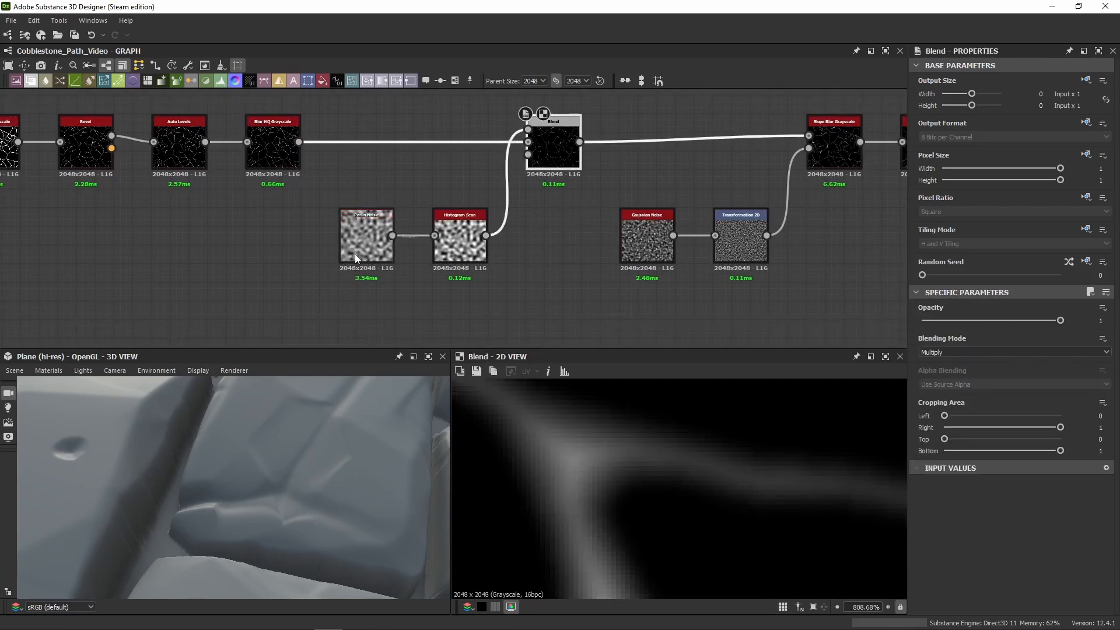
Step: Compare the Scale of the Perlin Noise masking the cracks with the Perlin Noise in the warp branch
double_click(357, 257)
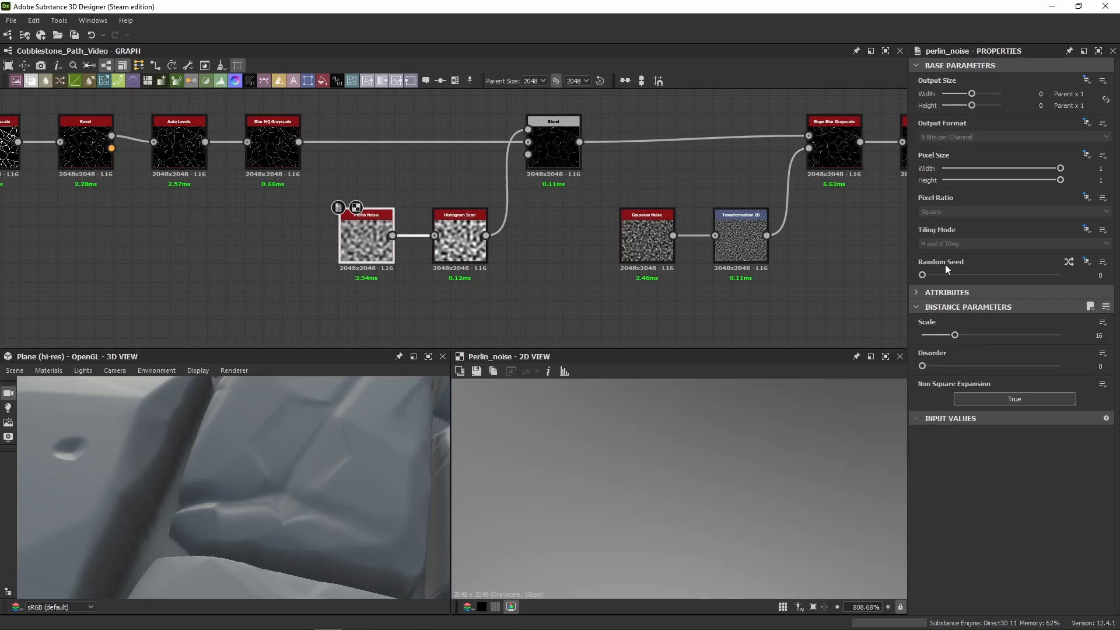
middle_drag(156, 260, 766, 245)
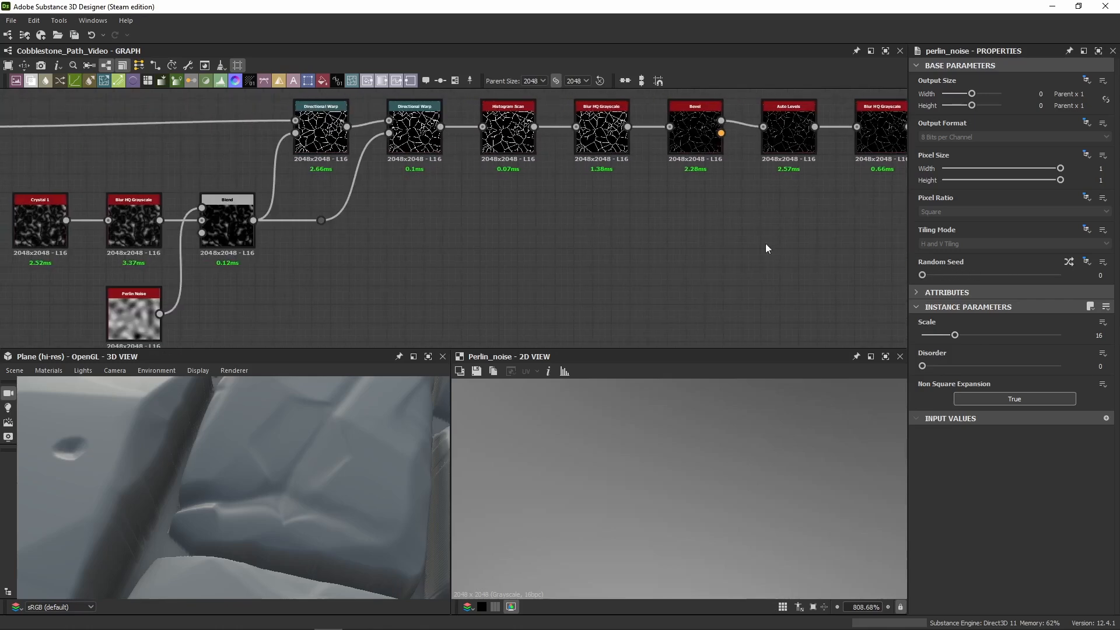
double_click(124, 310)
middle_drag(578, 260, 510, 238)
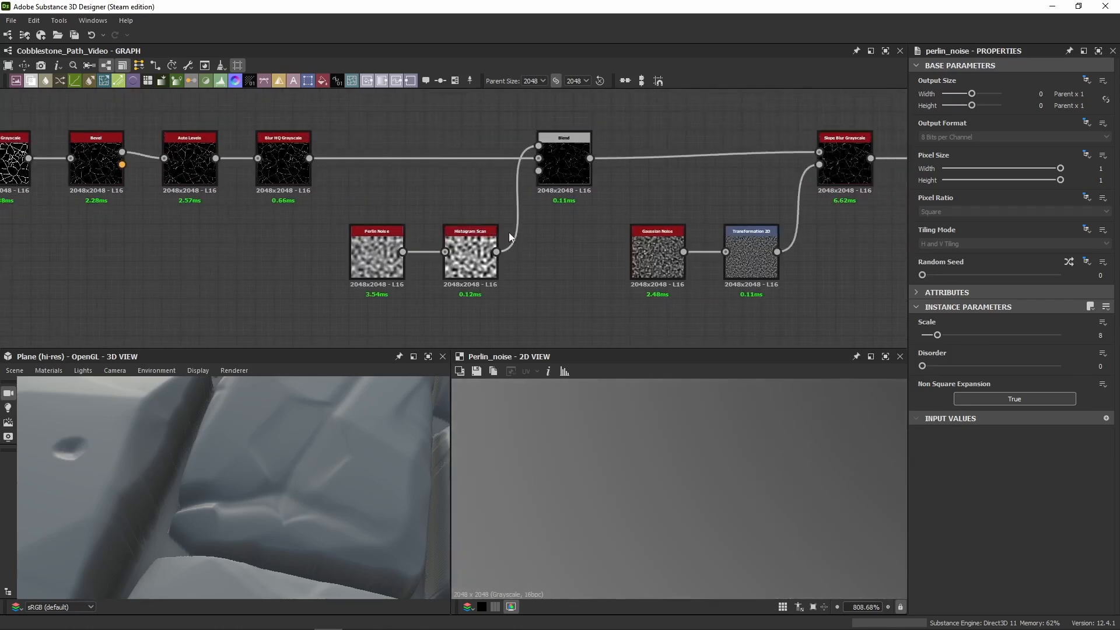
Step: Display the Histogram Scan feeding the Blend and review the whole noise mask with its Position and Contrast
double_click(564, 190)
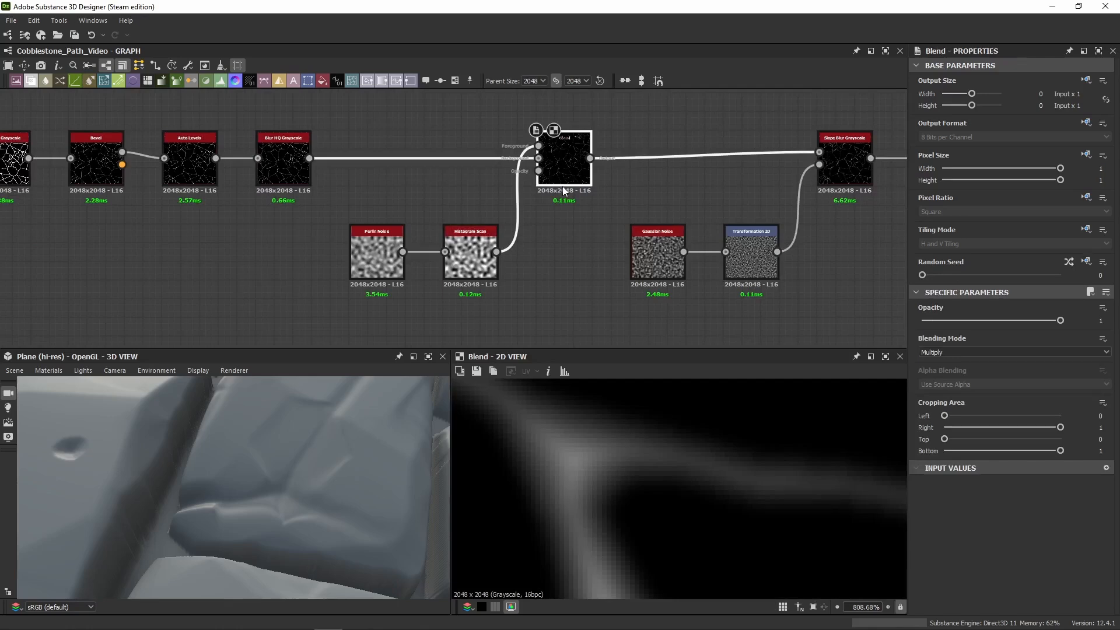
double_click(479, 271)
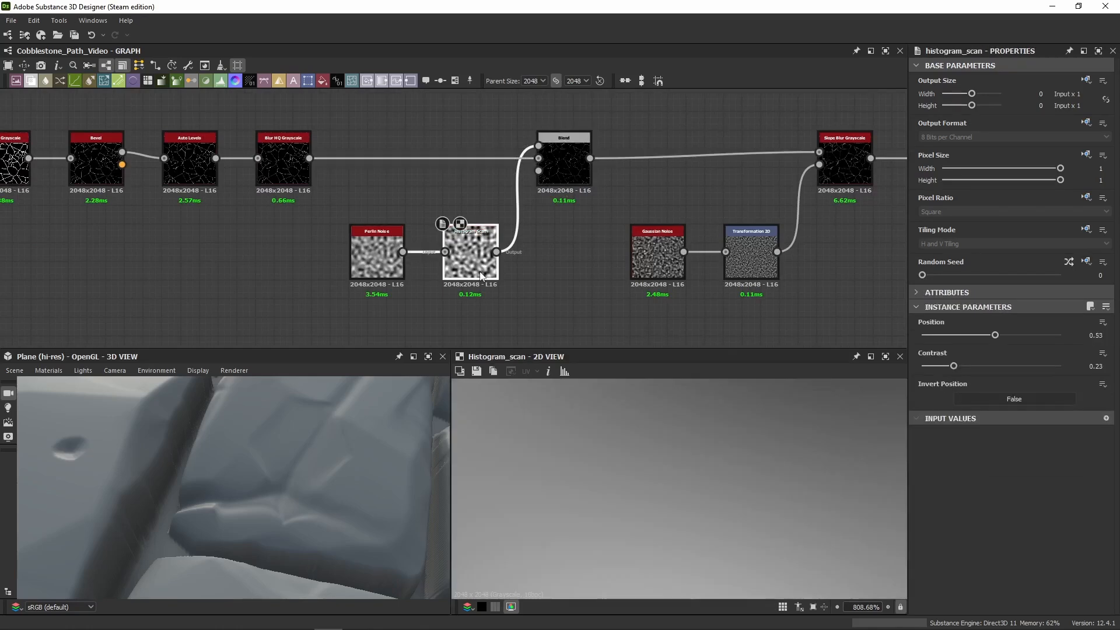
click(411, 272)
scroll(589, 411, down, 7)
double_click(464, 236)
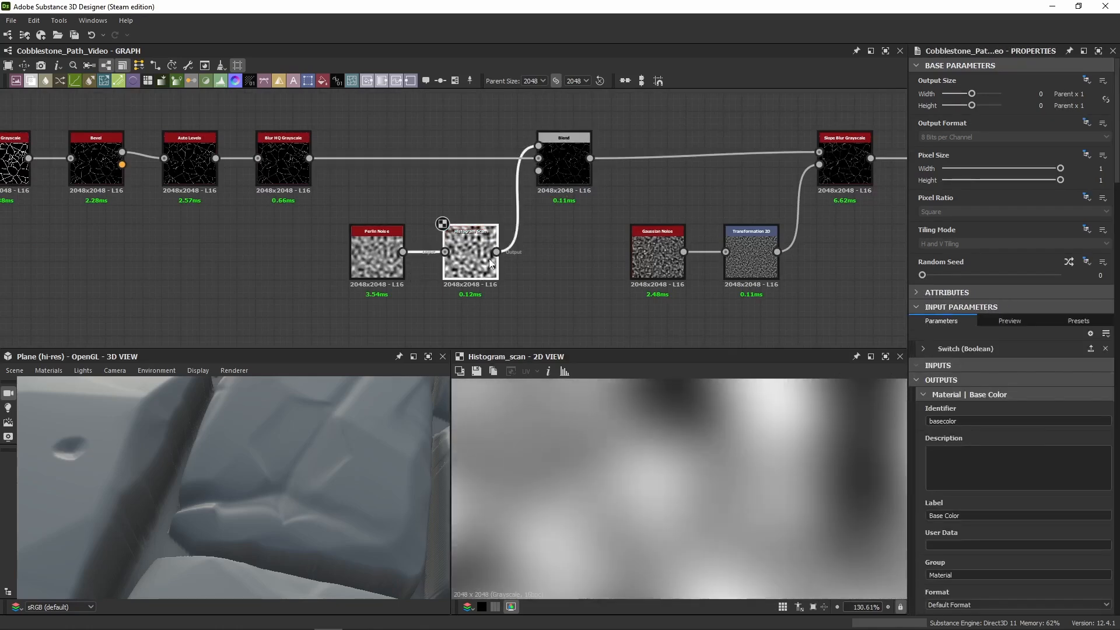
scroll(636, 464, down, 11)
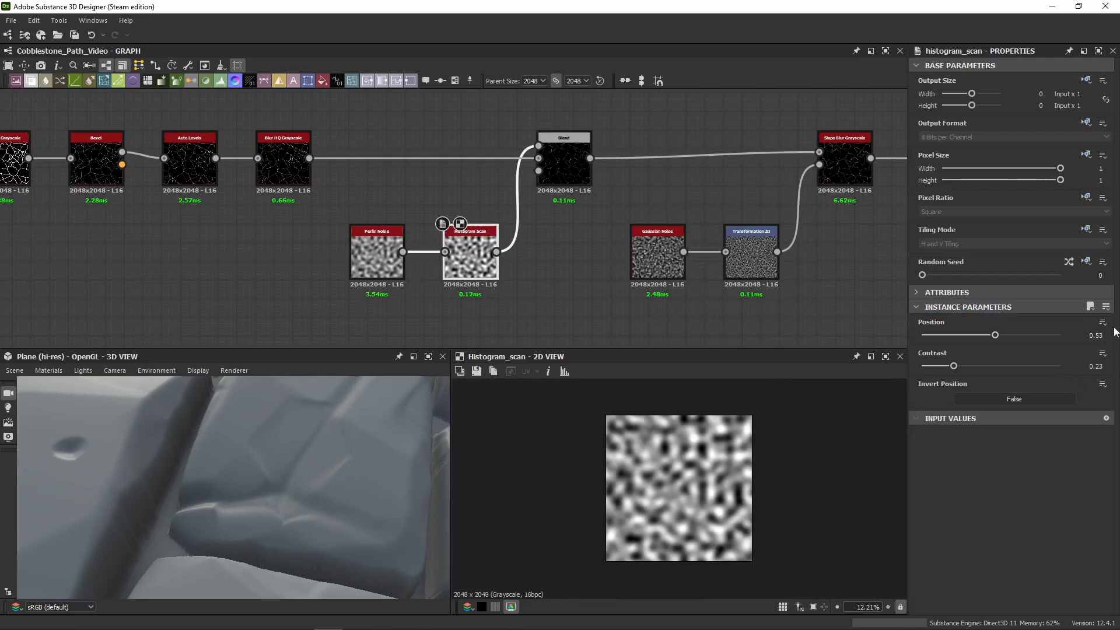
Step: Display the Blend output and examine how the crack intensity varies across the whole pattern
double_click(561, 169)
middle_drag(647, 215, 561, 200)
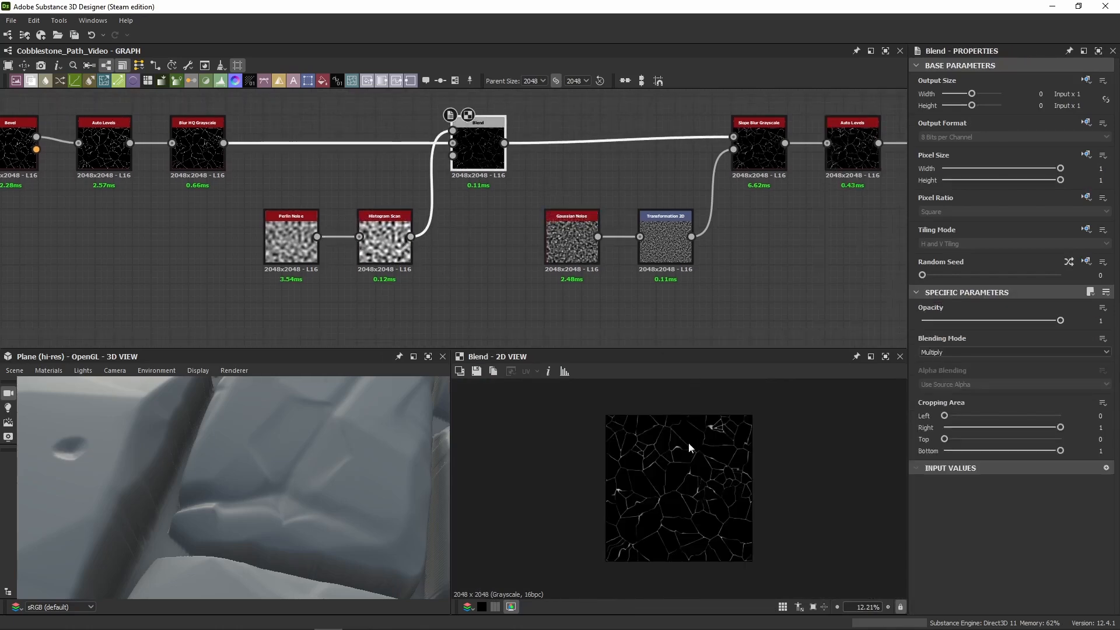
scroll(685, 490, up, 5)
scroll(645, 435, down, 4)
scroll(620, 398, up, 1)
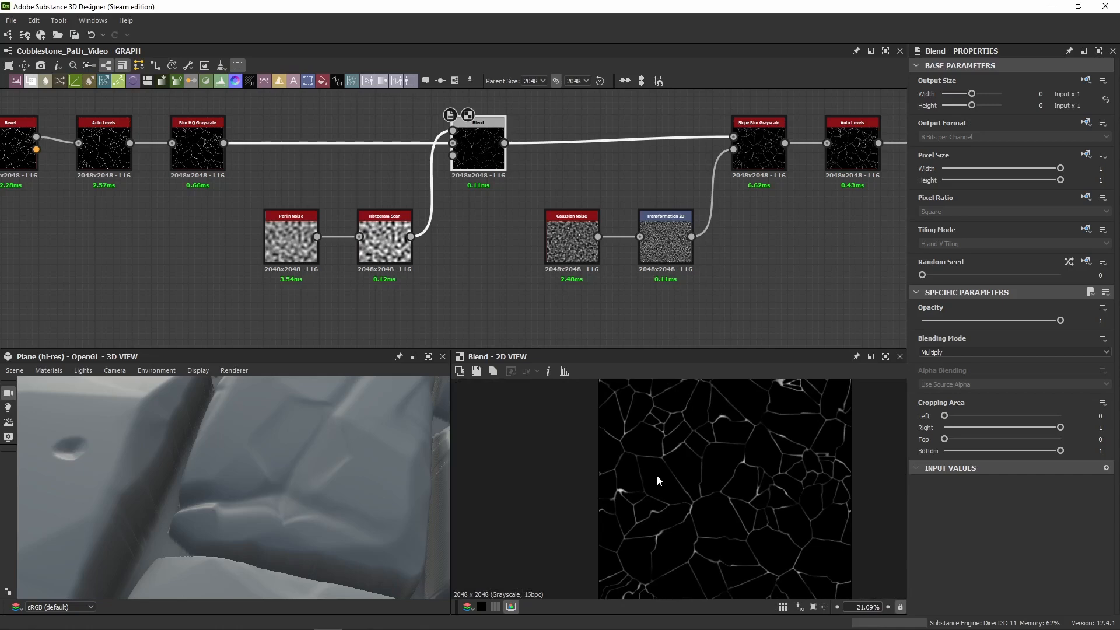
Step: Compare the unmasked blurred cracks and the Histogram Scan mask with the Blend result, examining the faded cracks up close
double_click(196, 153)
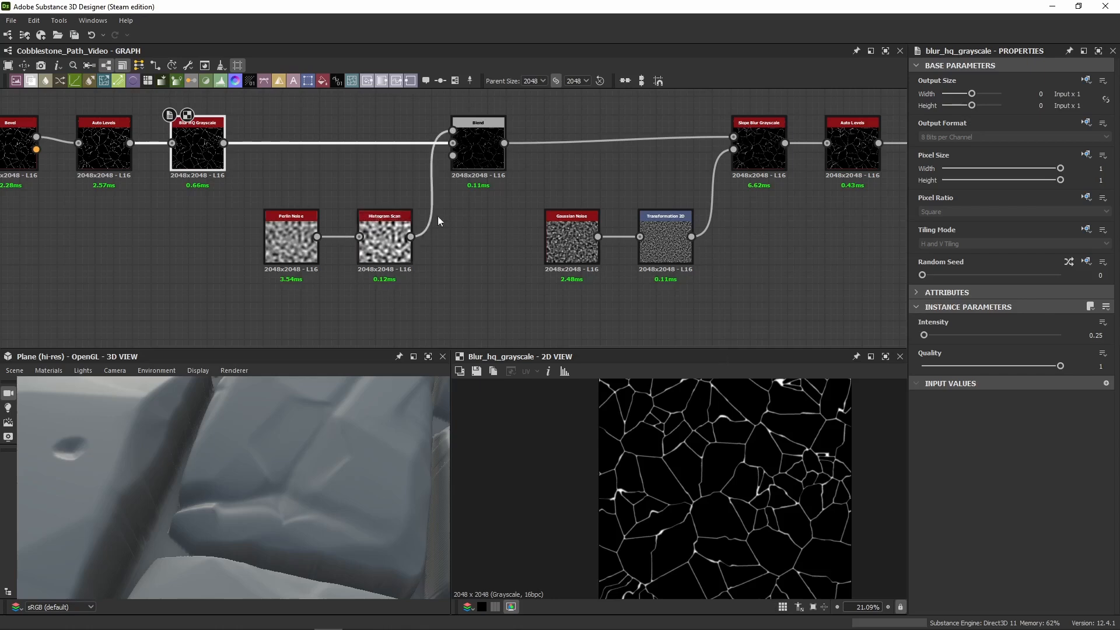
double_click(469, 140)
double_click(372, 245)
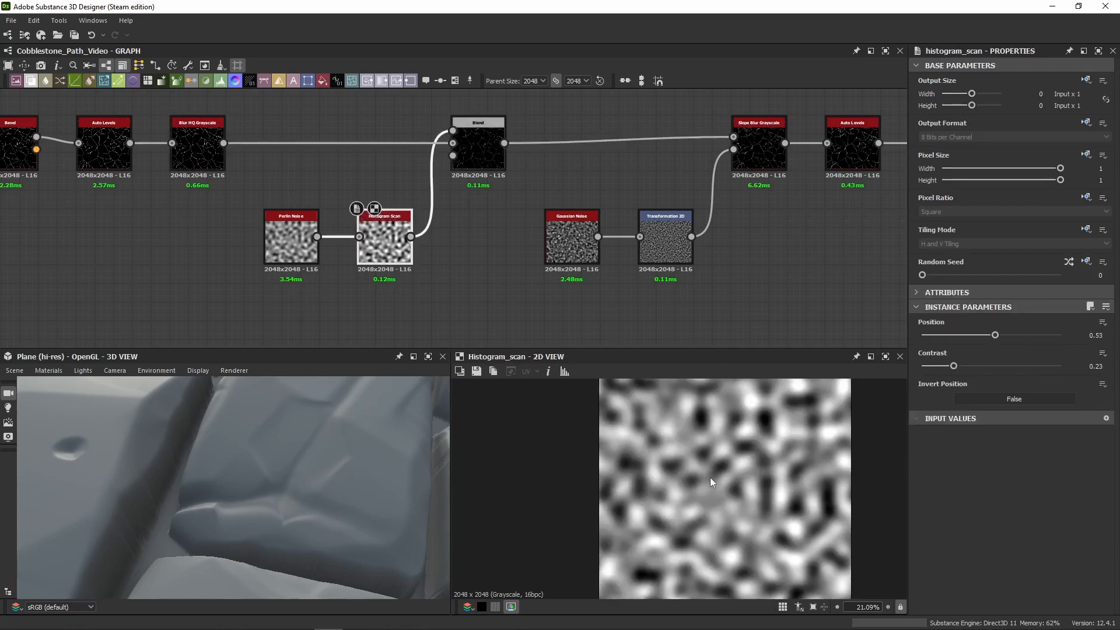
double_click(479, 164)
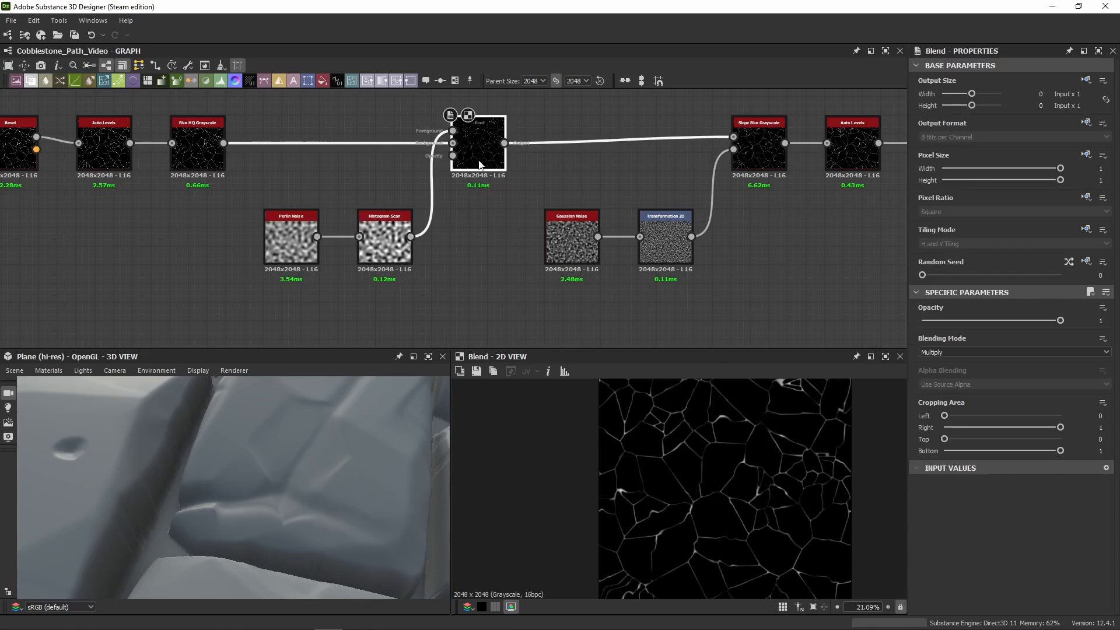
scroll(632, 489, up, 8)
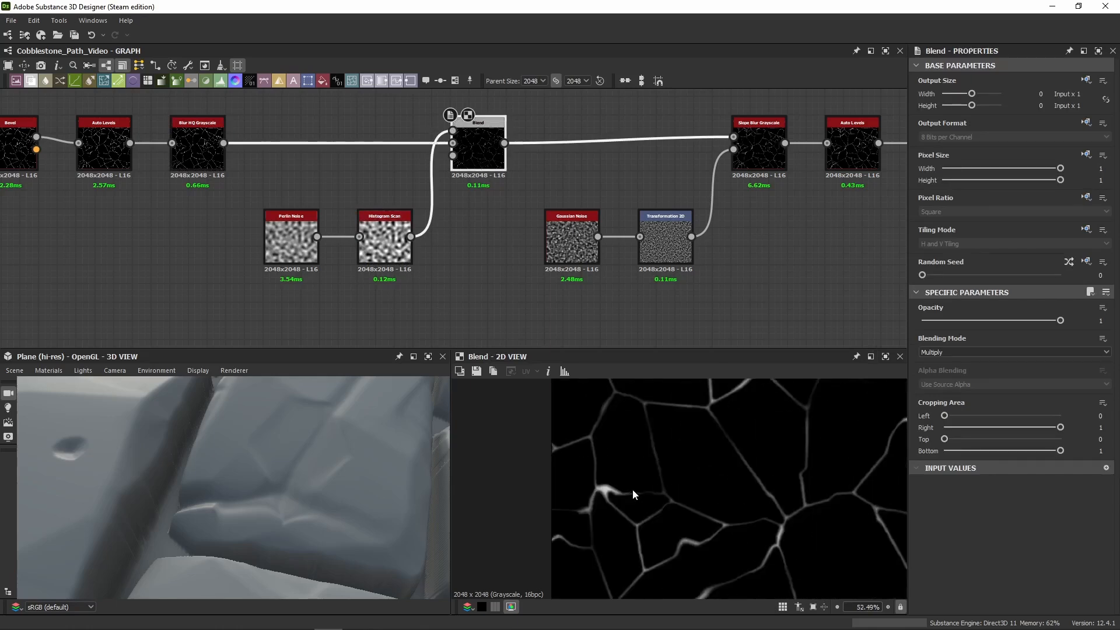
middle_drag(567, 554, 581, 503)
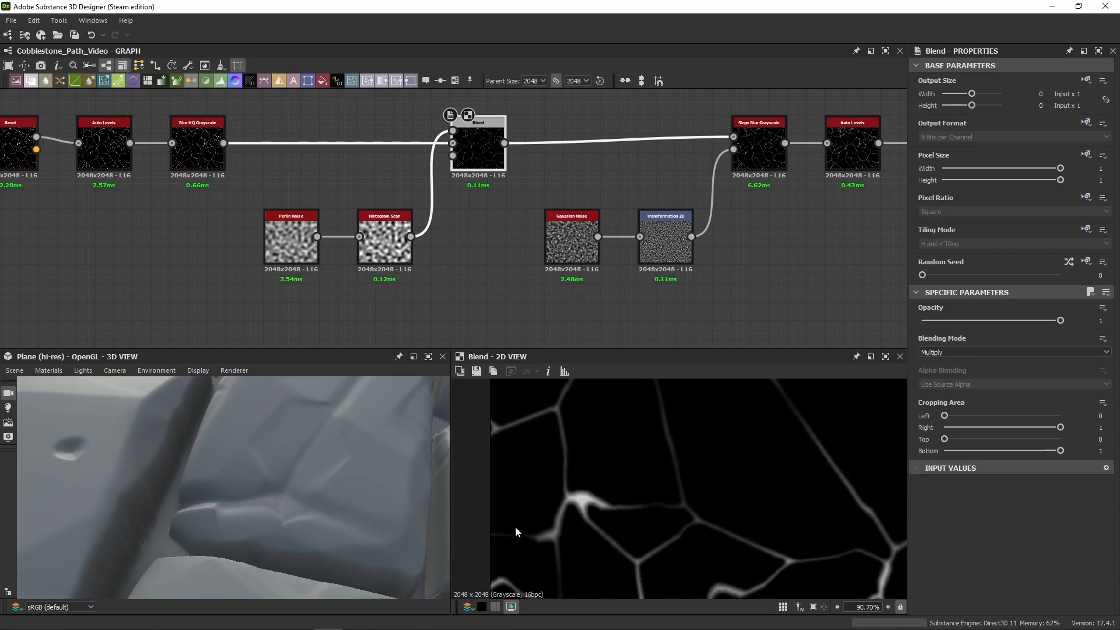
Step: Switch to Paint, undo the V-shaped sketch and draw a wavy horizontal line across the canvas
key(alt+Tab)
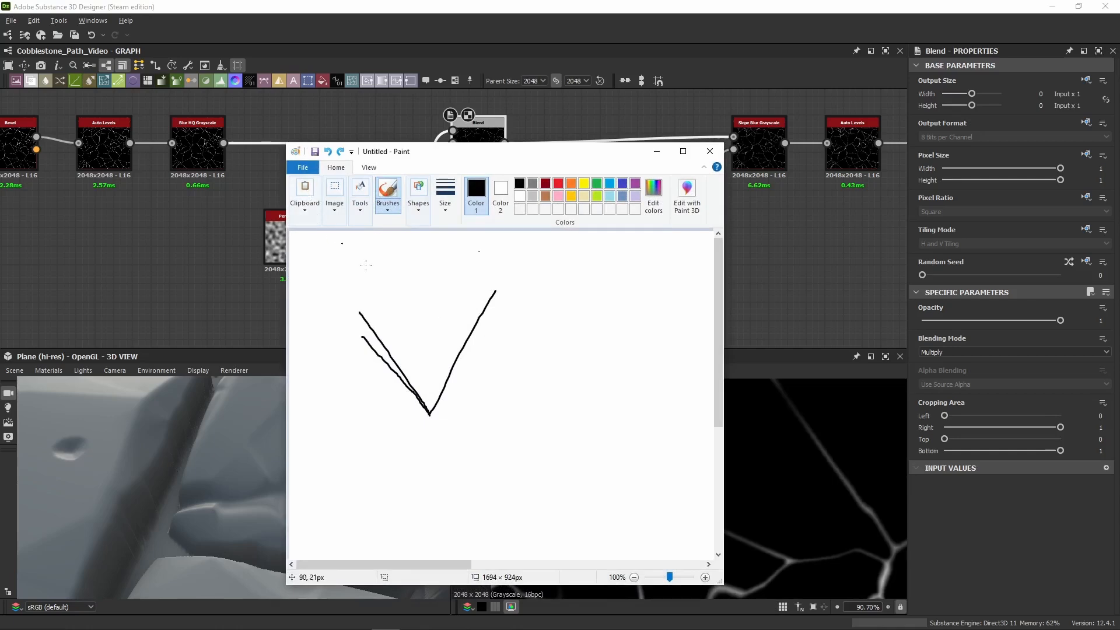
key(ctrl+z)
key(ctrl+z)
drag(357, 314, 701, 308)
key(ctrl+z)
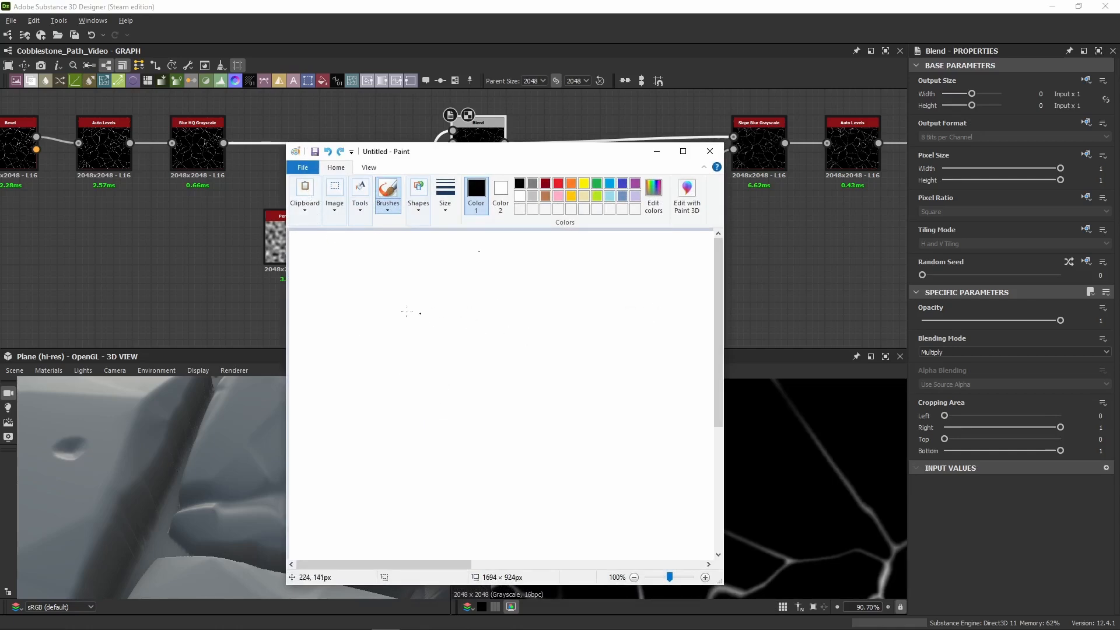
drag(340, 303, 663, 299)
key(ctrl+z)
mouse_move(337, 288)
mouse_down()
mouse_move(482, 303)
mouse_move(574, 280)
mouse_move(713, 322)
mouse_up()
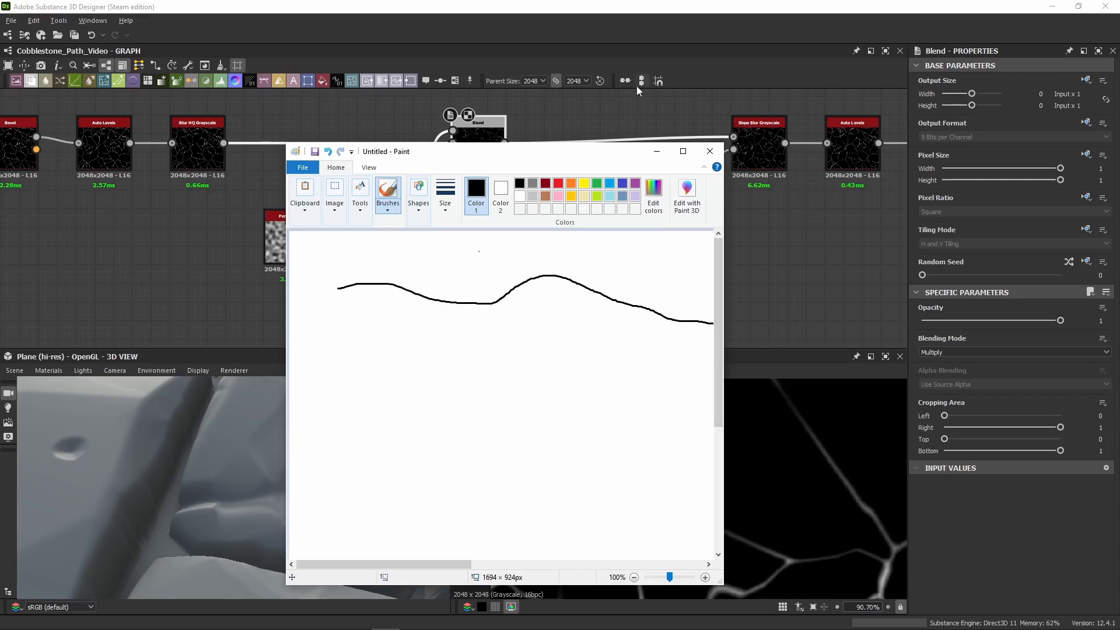
Step: Switch back to Substance 3D Designer and compare the Slope Blur Grayscale result with the Blend output feeding it
click(656, 151)
middle_drag(755, 272, 644, 288)
double_click(662, 175)
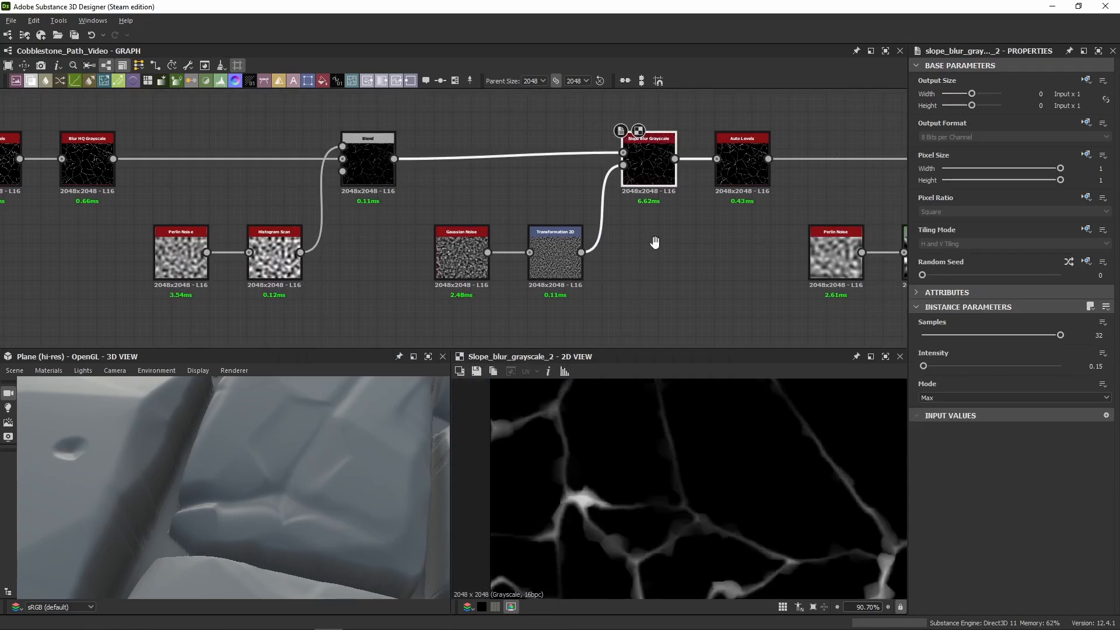
middle_drag(655, 239, 514, 207)
middle_drag(228, 207, 469, 215)
click(466, 150)
double_click(466, 153)
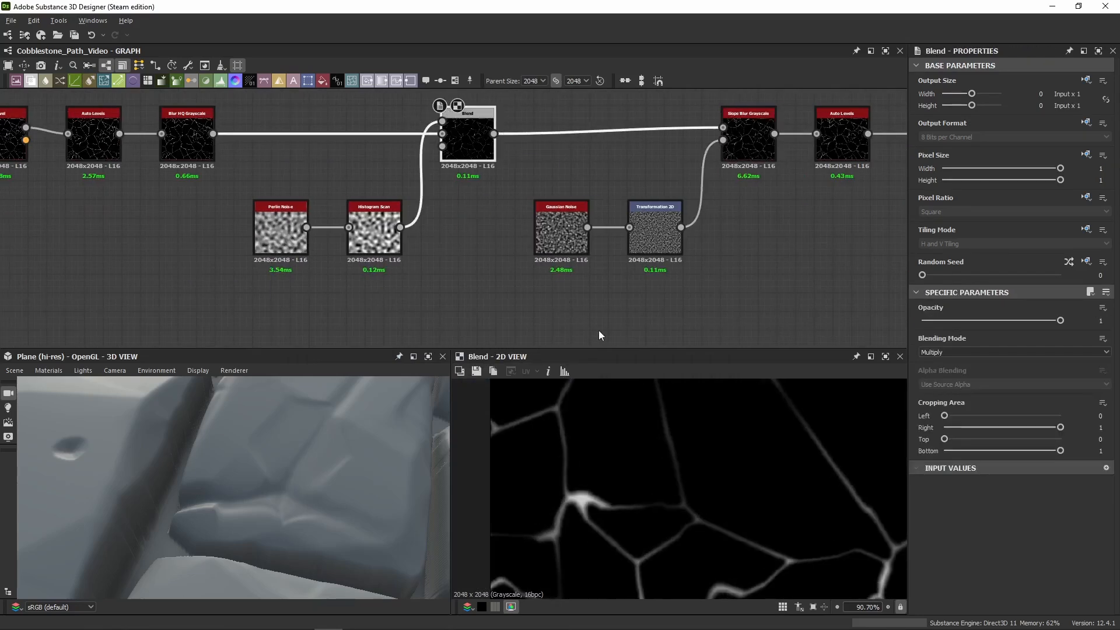
click(749, 140)
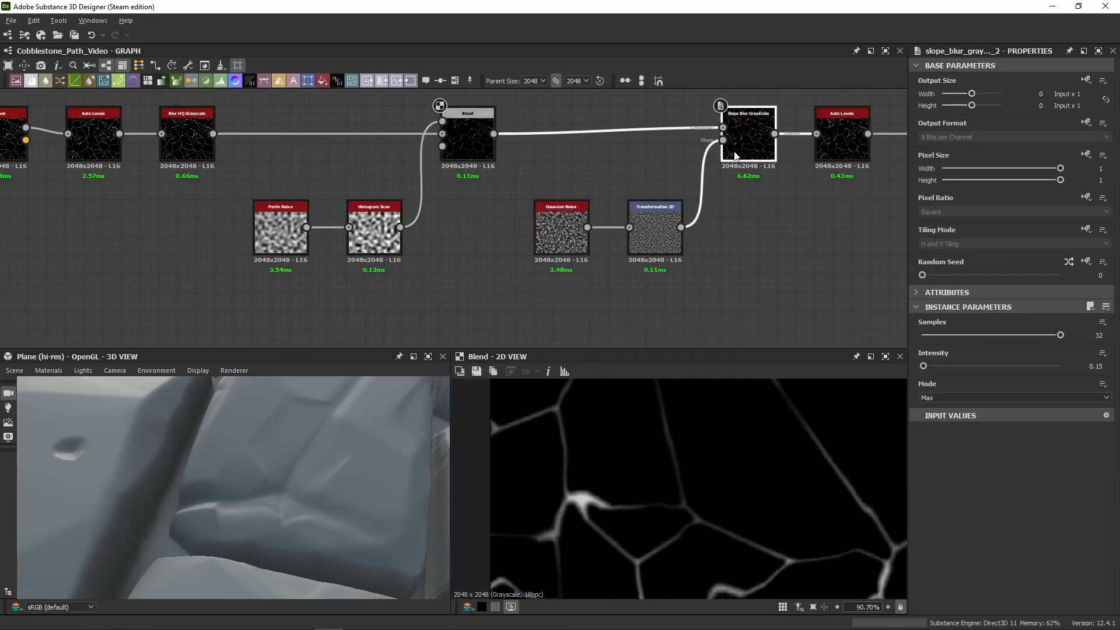
click(482, 159)
middle_drag(482, 159, 411, 160)
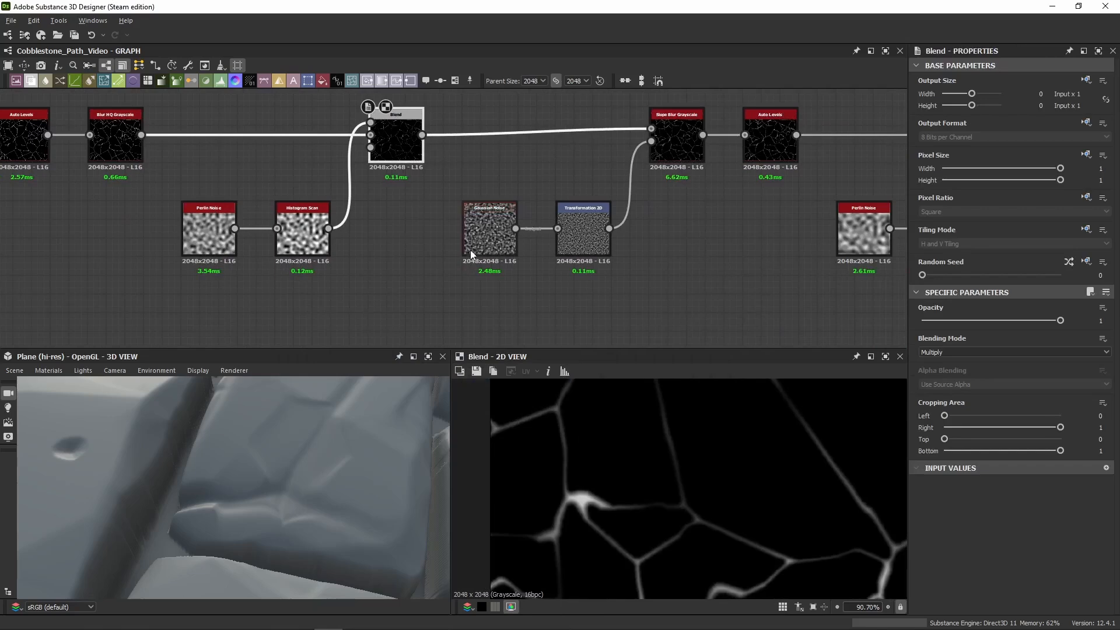
Step: Display the Gaussian Noise and the whole Transformation 2D output, and show the transform's matrix values
double_click(489, 232)
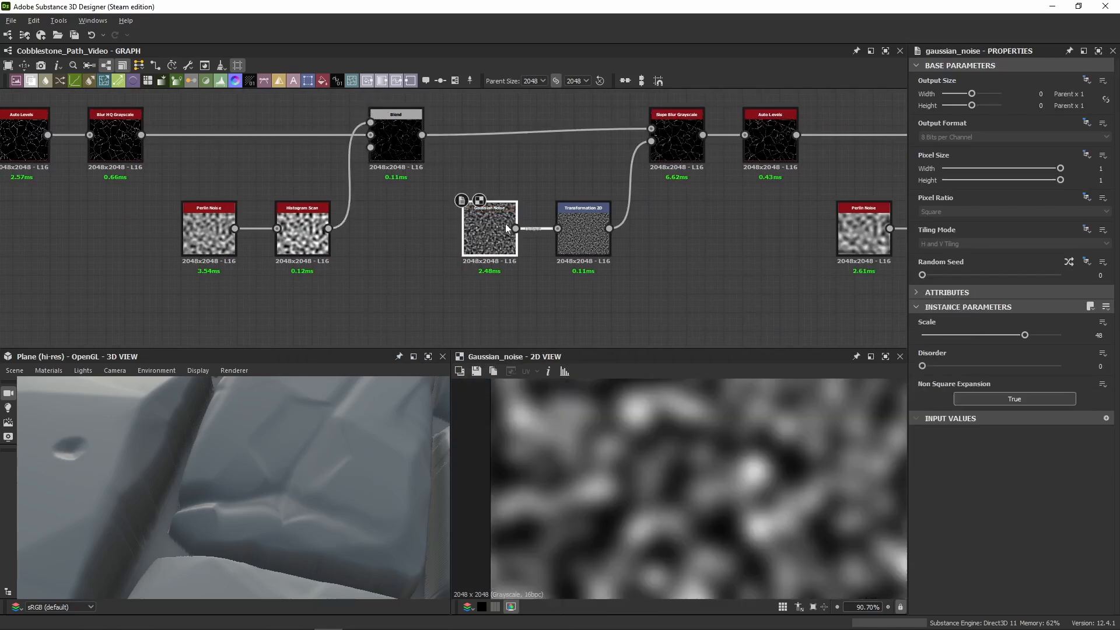
double_click(609, 257)
key(f)
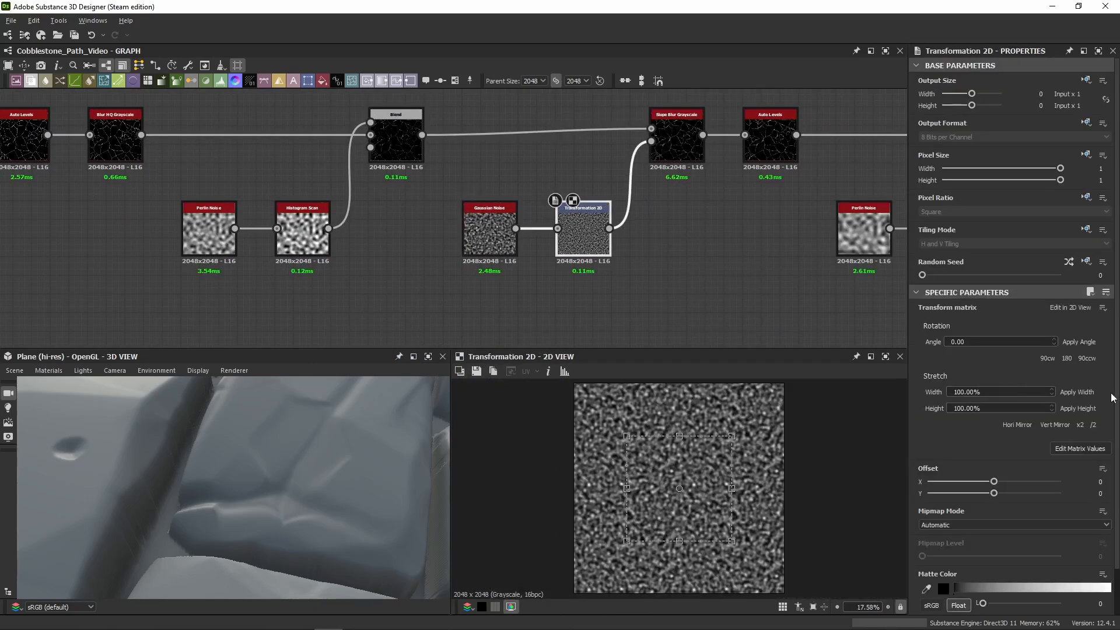
click(1079, 448)
Step: Display the Slope Blur Grayscale output and examine the distorted crack edges up close and across the pattern
middle_drag(718, 164, 606, 160)
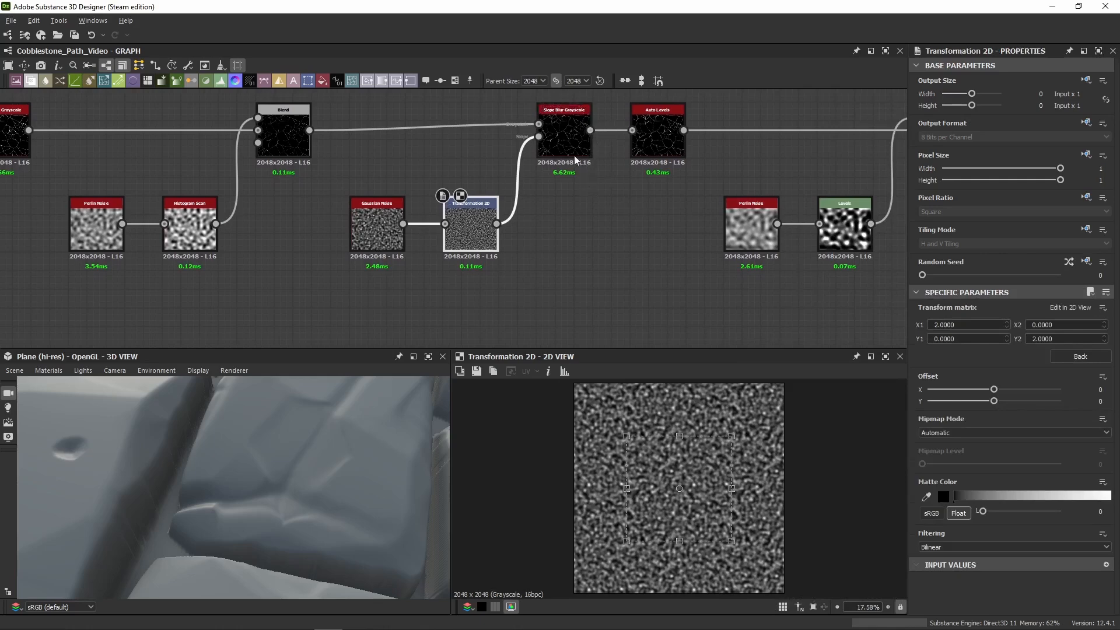
double_click(551, 138)
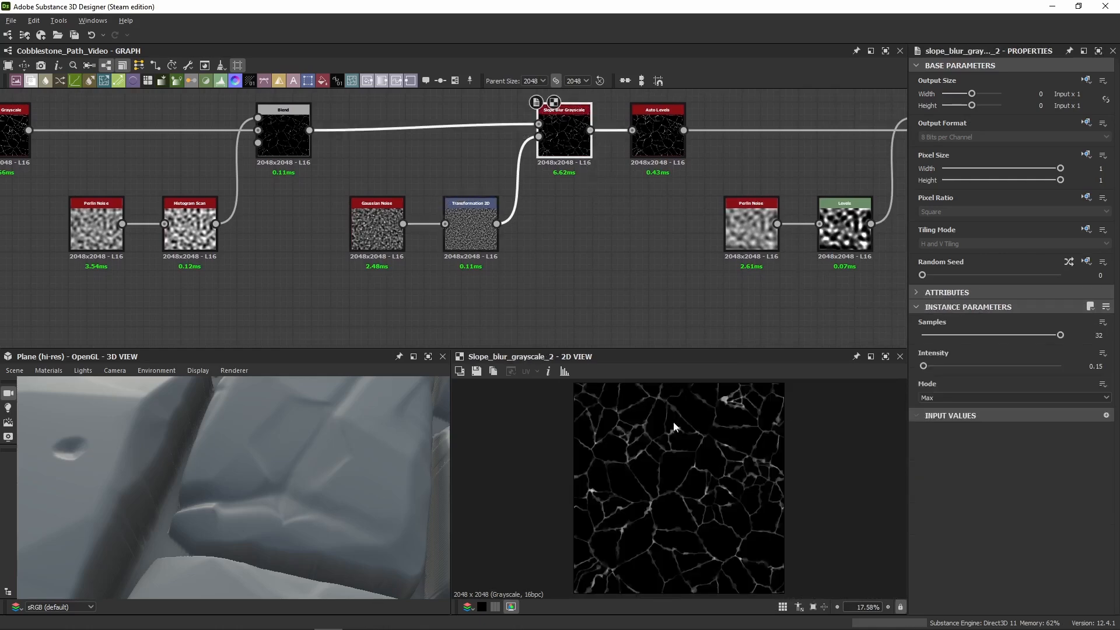
scroll(673, 422, up, 10)
mouse_move(715, 463)
middle_down()
mouse_move(657, 470)
mouse_move(709, 478)
middle_up()
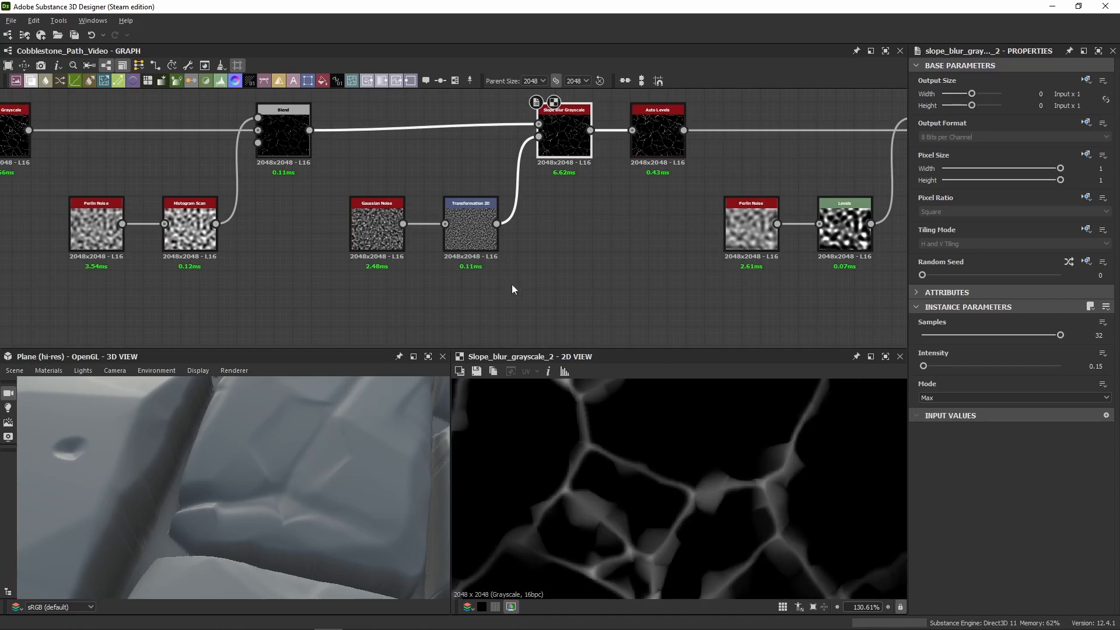
scroll(637, 546, down, 5)
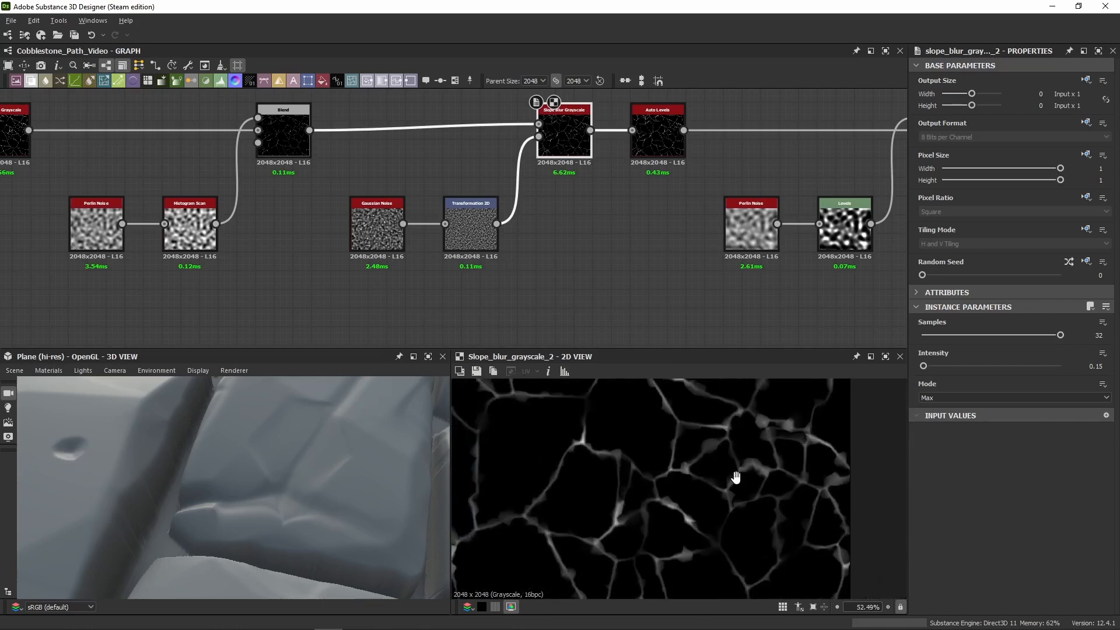
Step: Compare the Auto Levels output with the Slope Blur Grayscale result before it
middle_drag(624, 172, 432, 193)
double_click(457, 162)
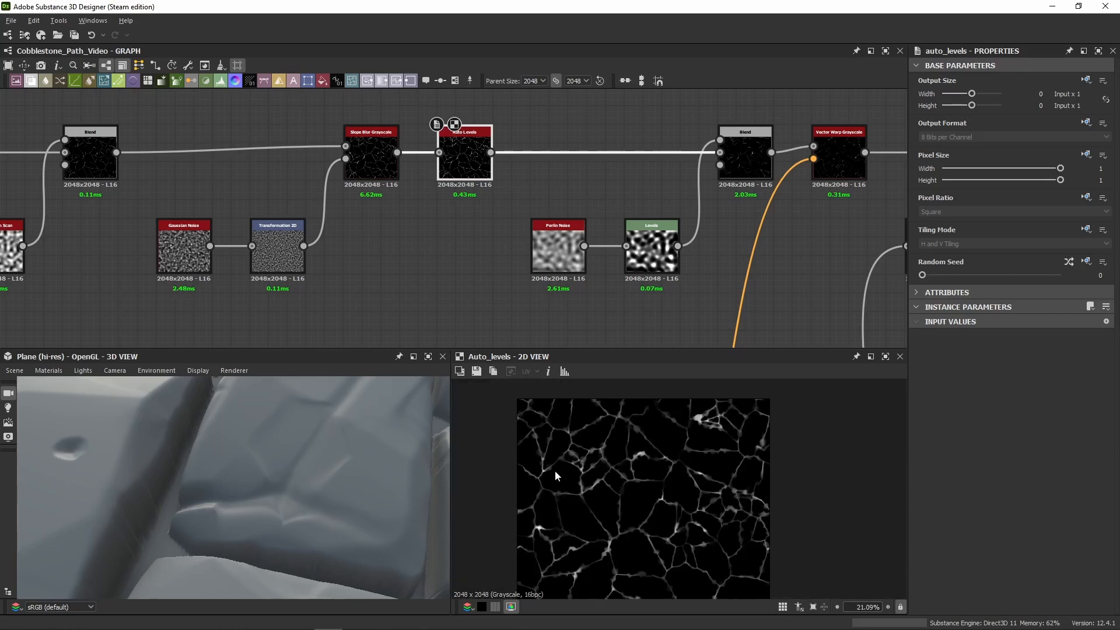
scroll(682, 441, down, 3)
double_click(371, 157)
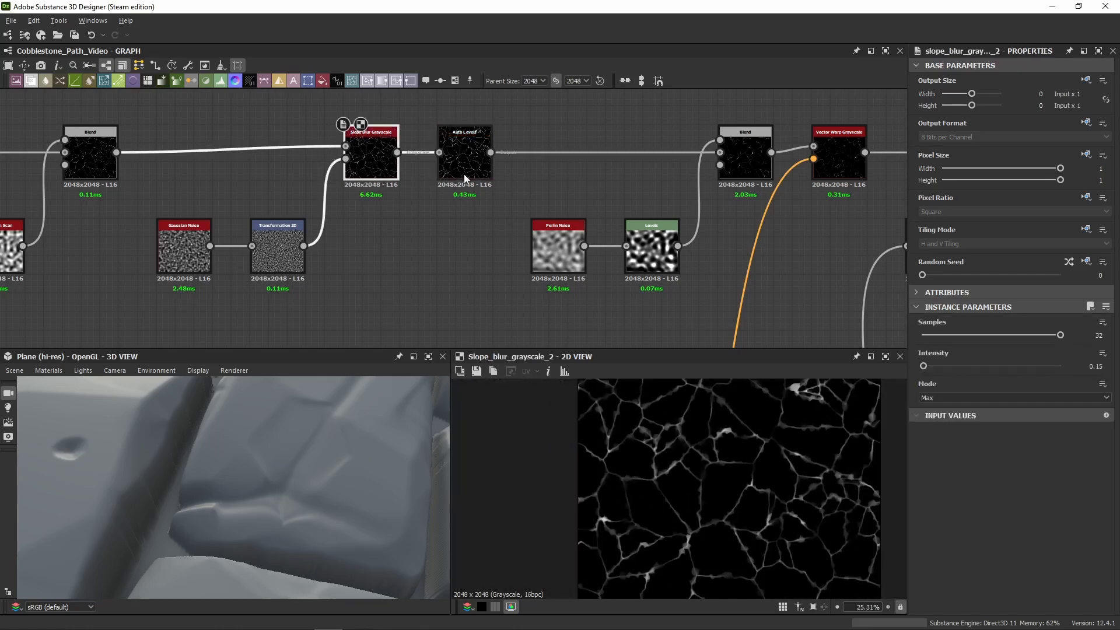
double_click(465, 160)
Step: Display the Multiply Blend after the Auto Levels and compare its cracks with the Levels noise mask feeding it
middle_drag(538, 187, 409, 193)
double_click(625, 163)
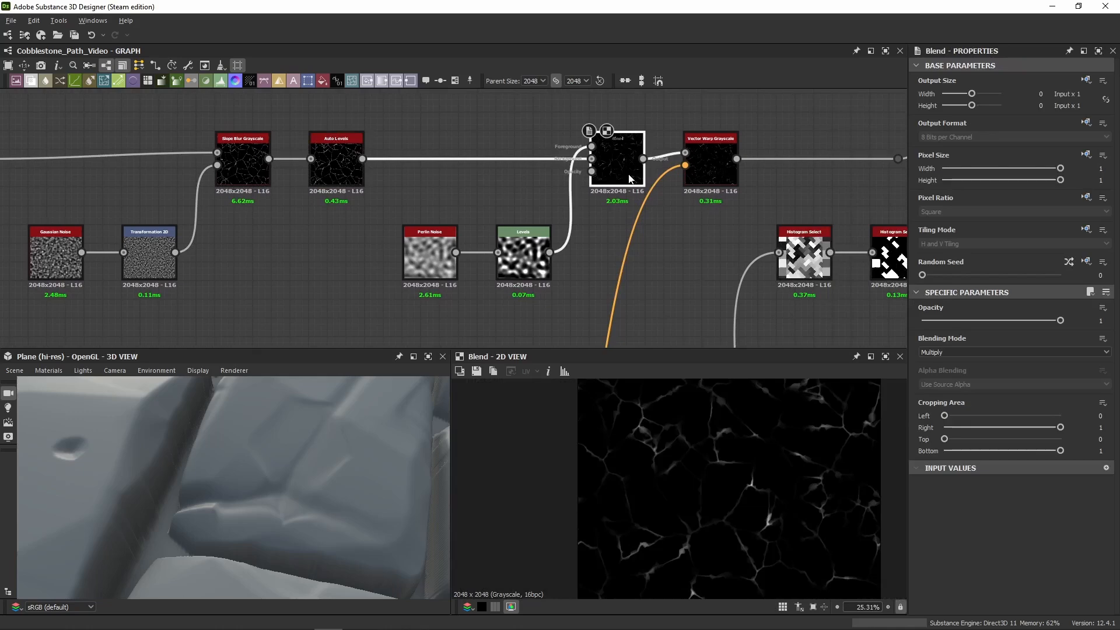
double_click(523, 257)
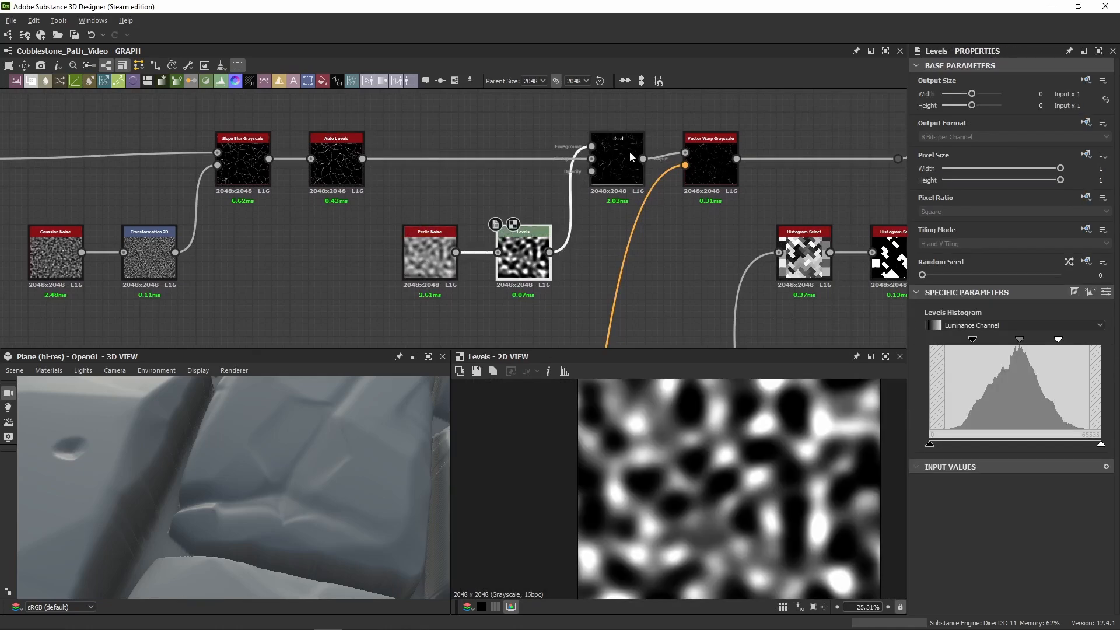
double_click(629, 152)
scroll(711, 481, down, 2)
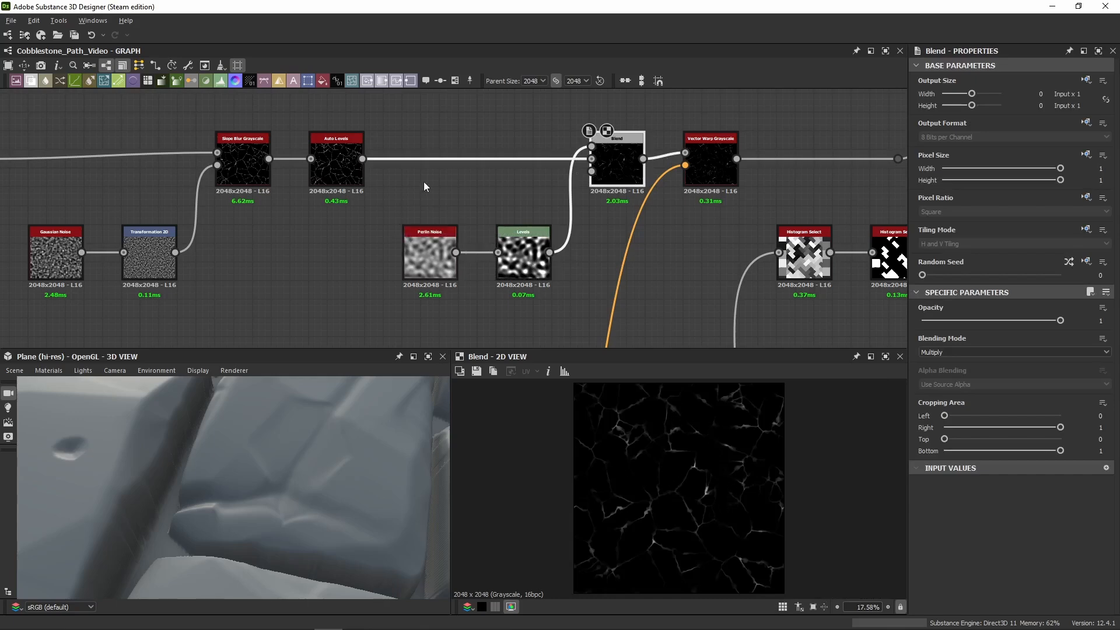
scroll(659, 465, up, 3)
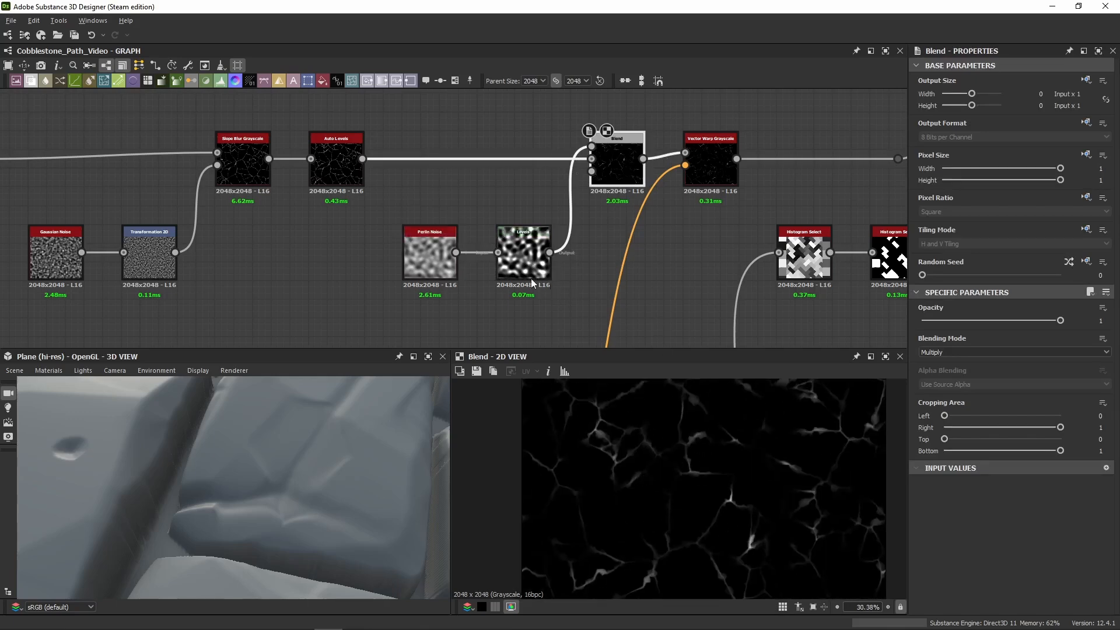
Step: Disable the Multiply Blend temporarily, re-enable it, and inspect the cracks on the stones in the 3D view
drag(362, 509, 262, 457)
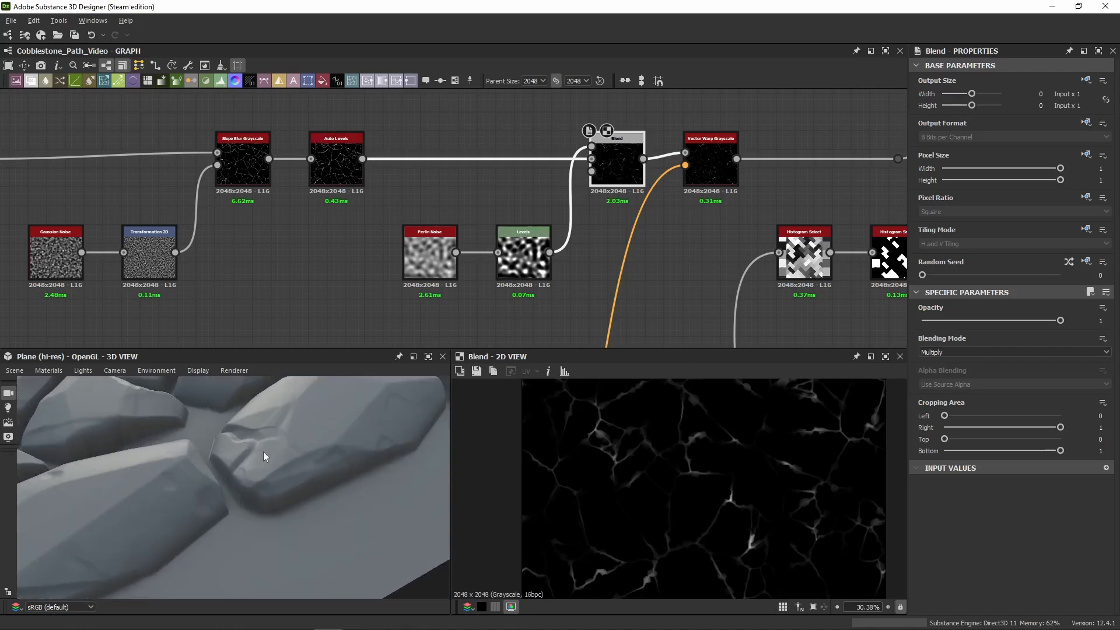
key(ctrl+b)
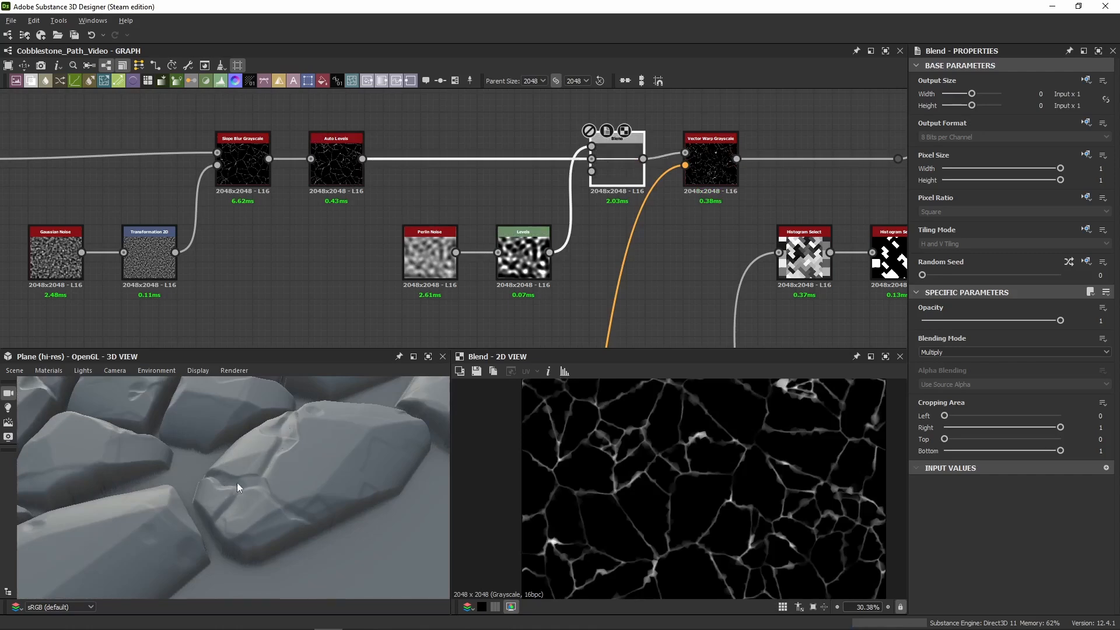
key(ctrl+b)
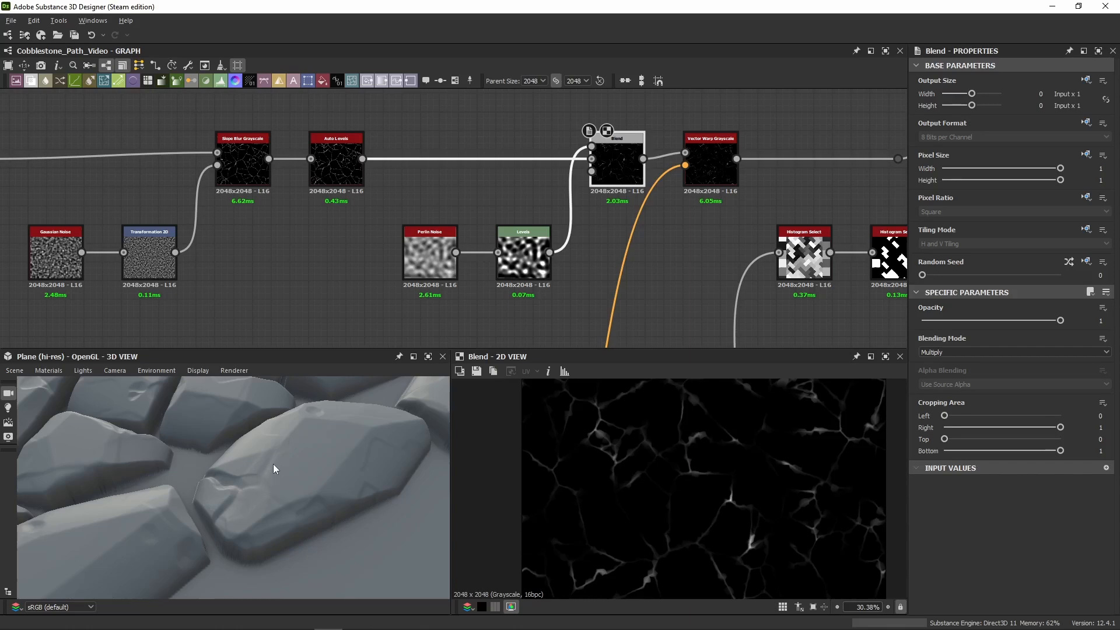
drag(316, 424, 316, 459)
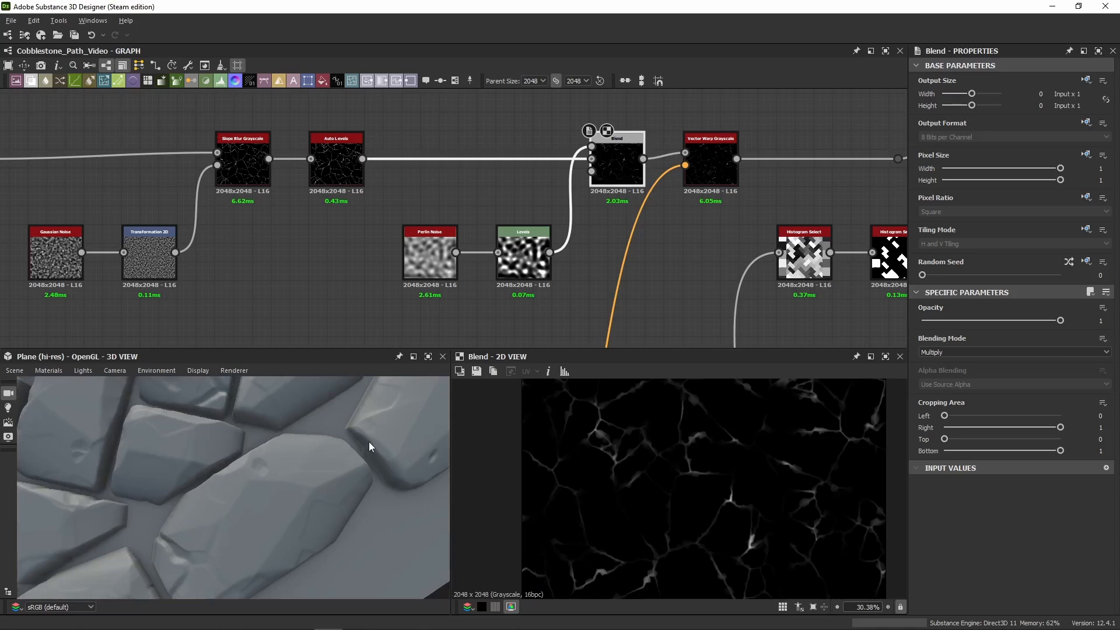
drag(368, 442, 269, 556)
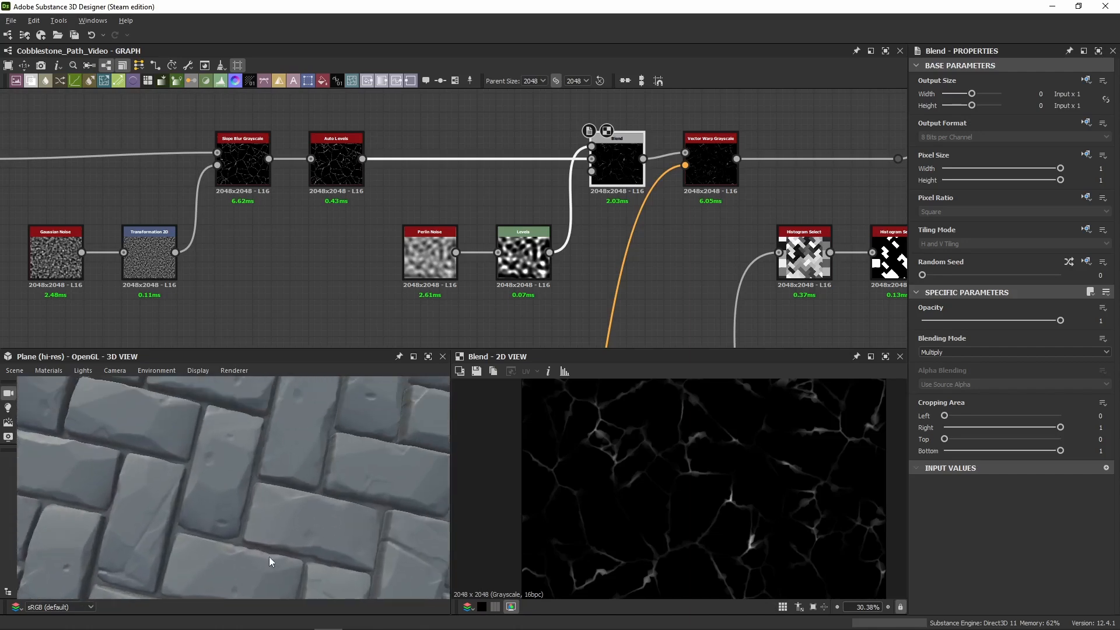
Step: Display the Vector Warp Grayscale output and review the whole warped crack pattern
middle_drag(628, 207, 546, 218)
double_click(629, 175)
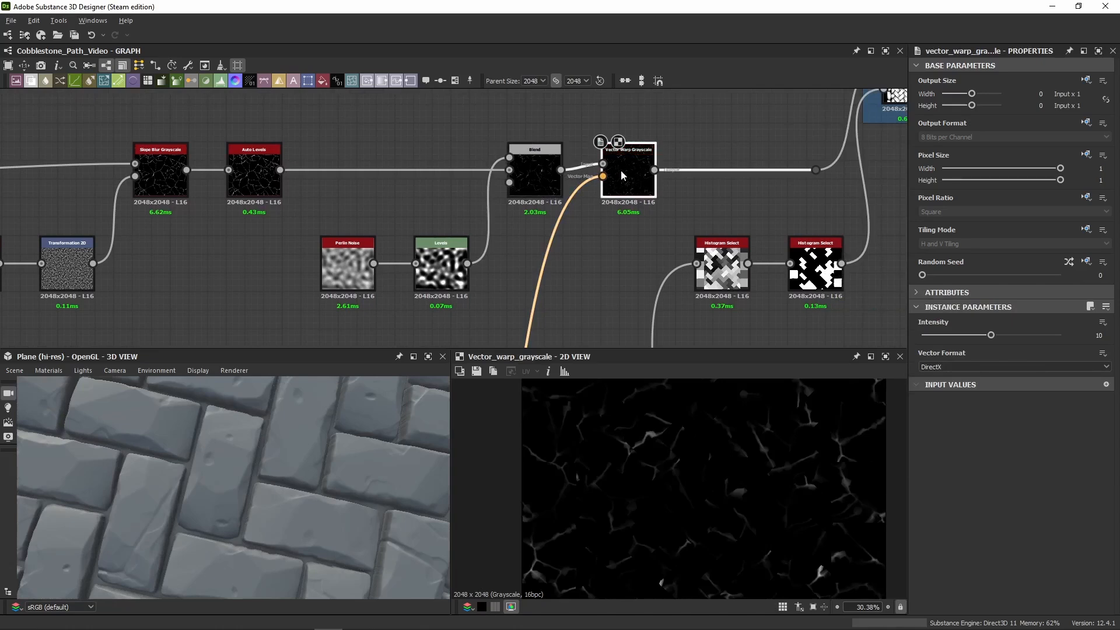
scroll(656, 526, down, 2)
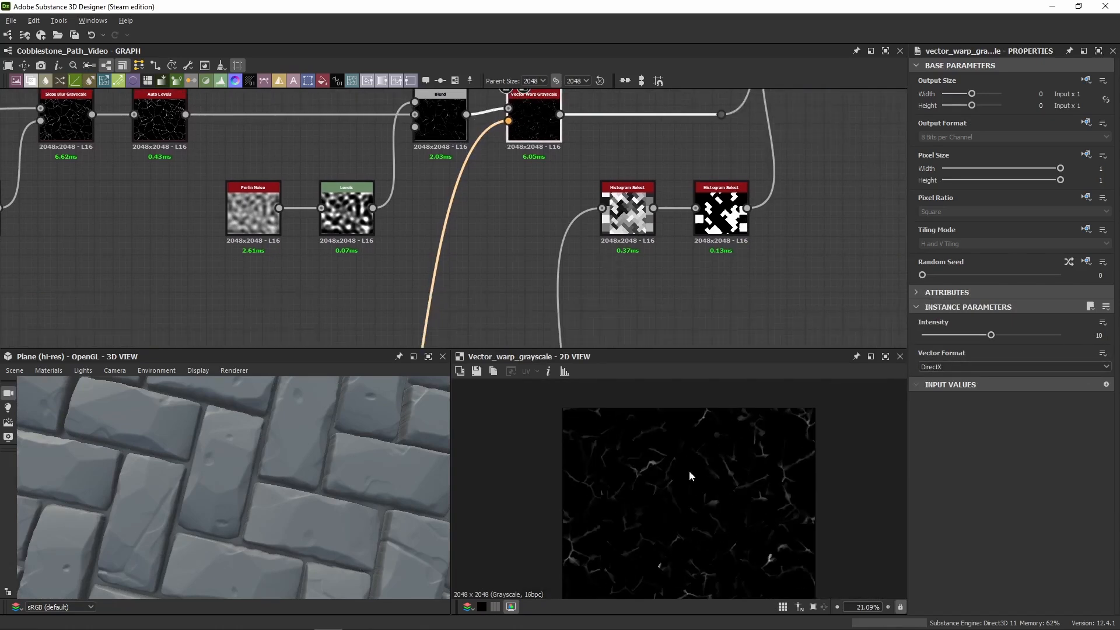
scroll(684, 515, down, 2)
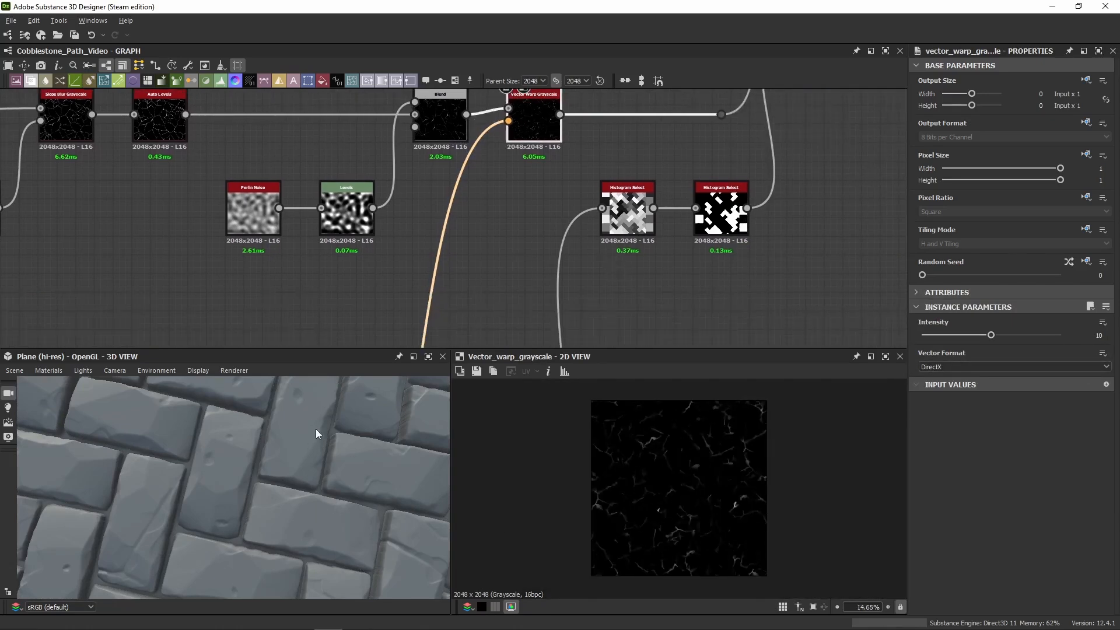
Step: Display the Subtract Blend that cuts the cracks into the stones and view the whole path in 3D
middle_drag(570, 183, 436, 253)
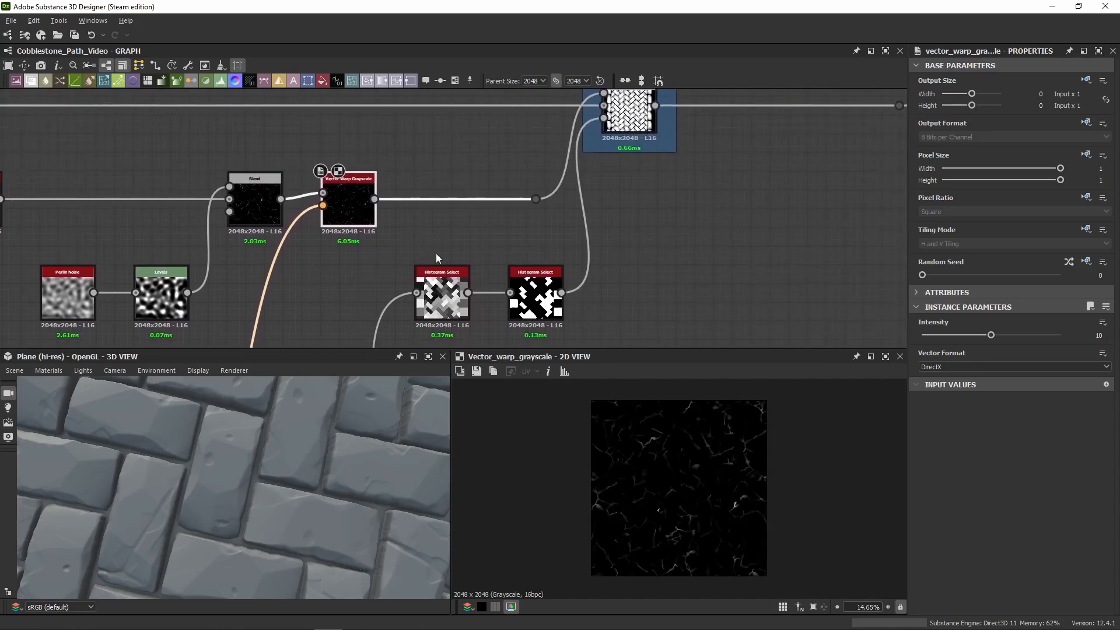
double_click(632, 150)
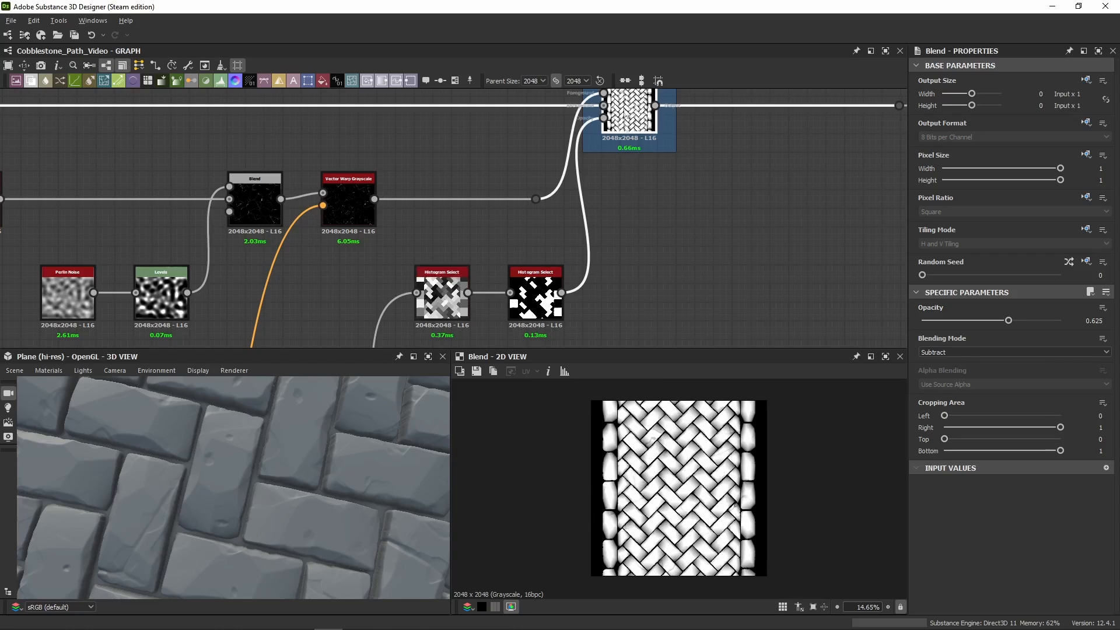
scroll(297, 506, down, 5)
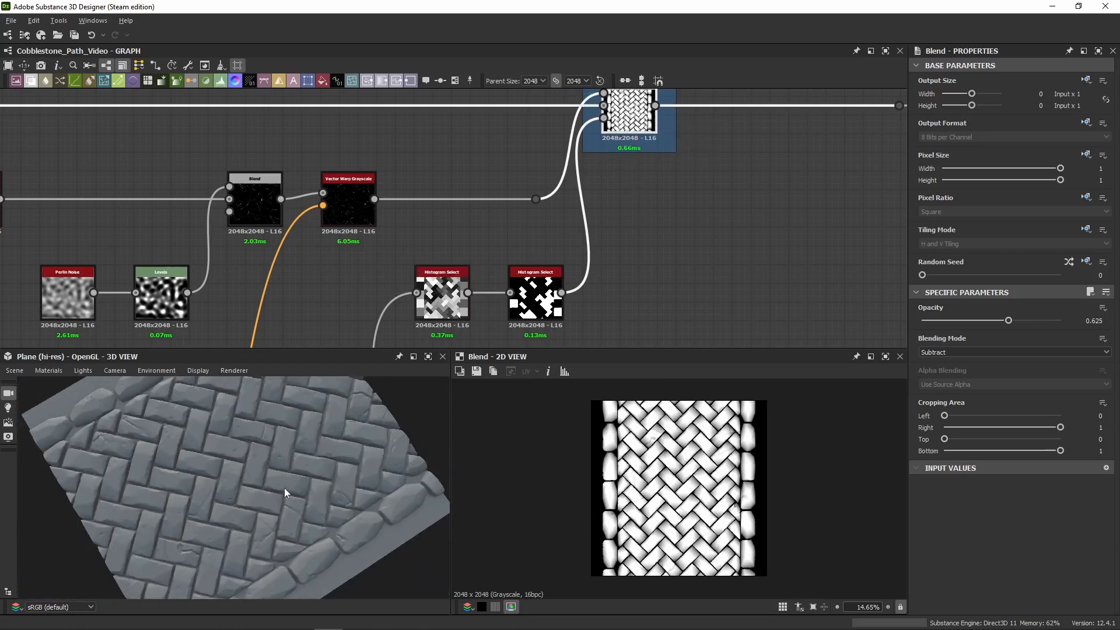
Step: Disconnect the Histogram Select mask from the Subtract Blend, inspect the cracks on the stones in 3D, and undo the disconnection
click(603, 118)
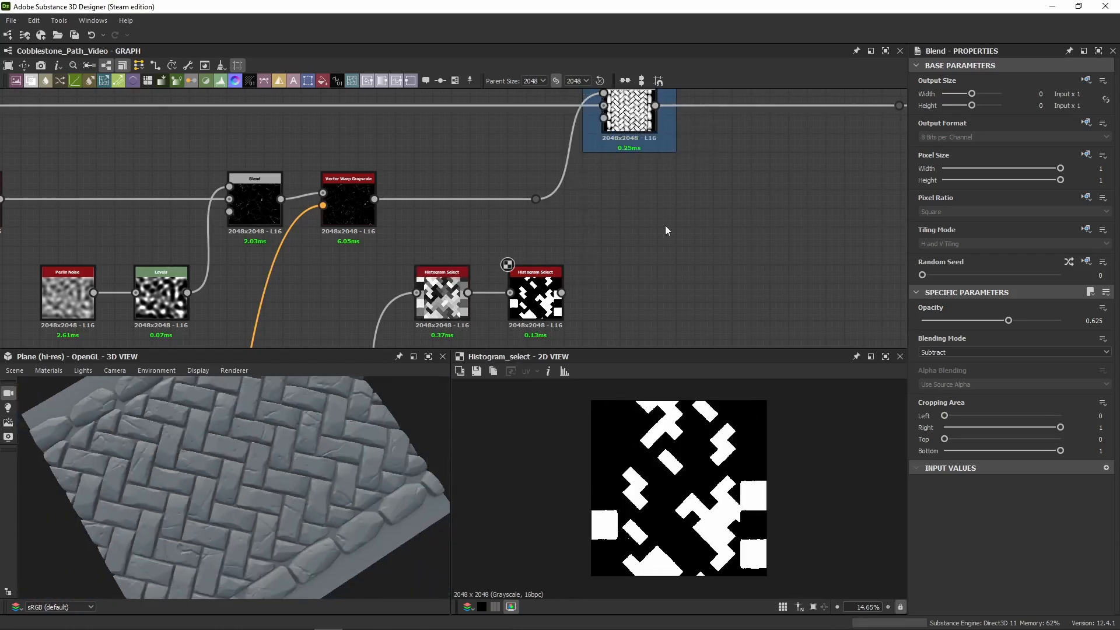
scroll(260, 445, up, 4)
middle_drag(260, 445, 244, 506)
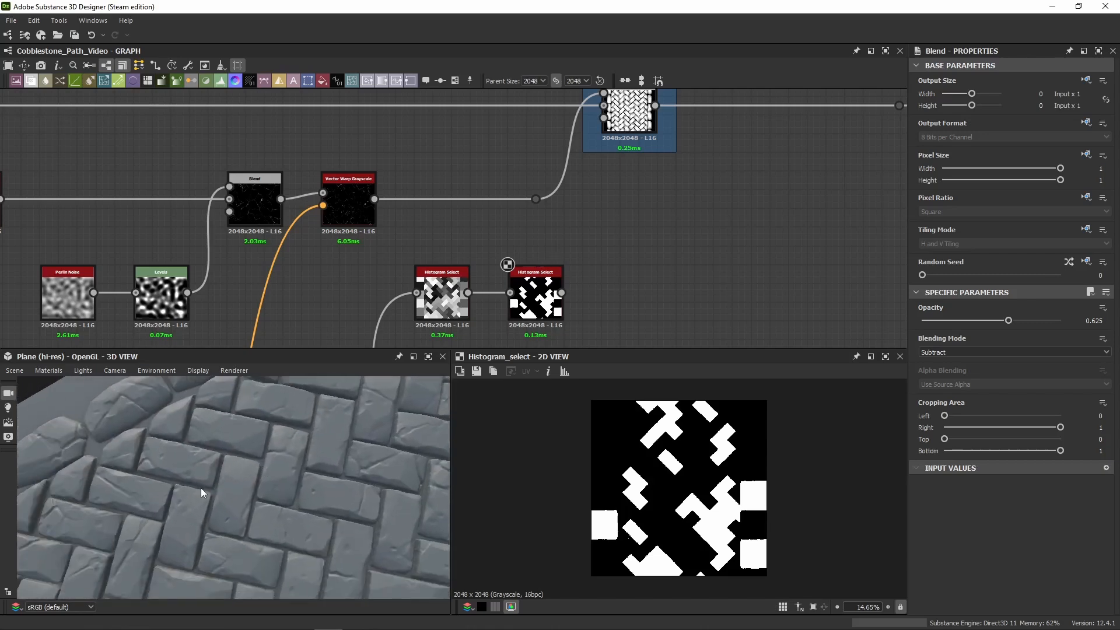
drag(197, 487, 243, 485)
key(ctrl+z)
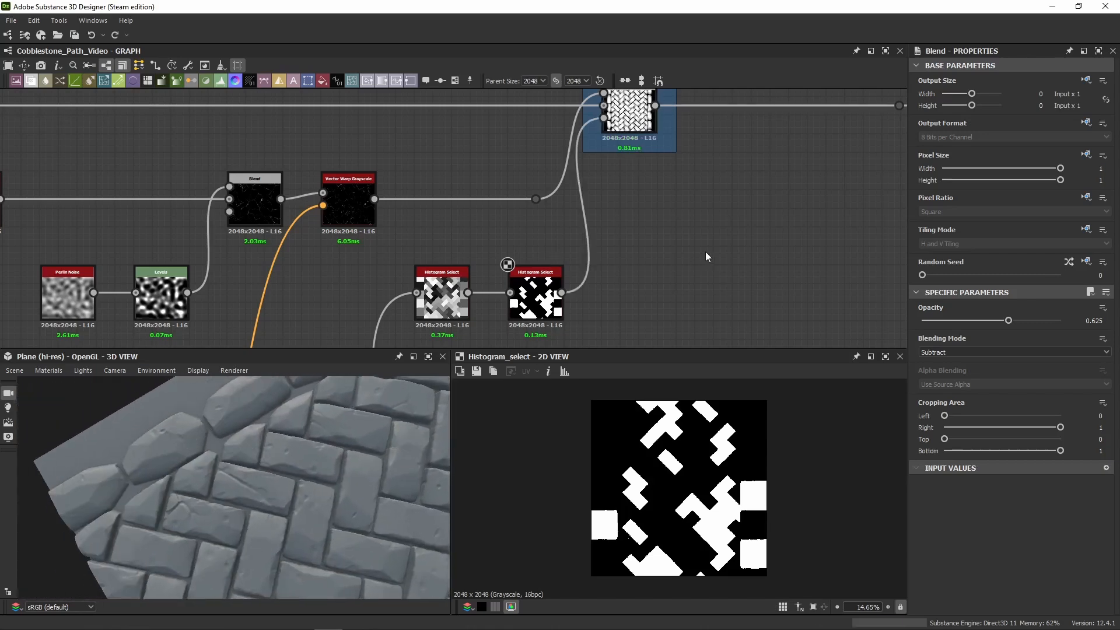
Step: Trace the crack mask's input back through the graph and display the Auto Levels after the Distance node
scroll(488, 316, down, 5)
middle_drag(466, 332, 669, 228)
scroll(669, 228, down, 3)
middle_drag(533, 275, 772, 216)
middle_drag(420, 218, 759, 256)
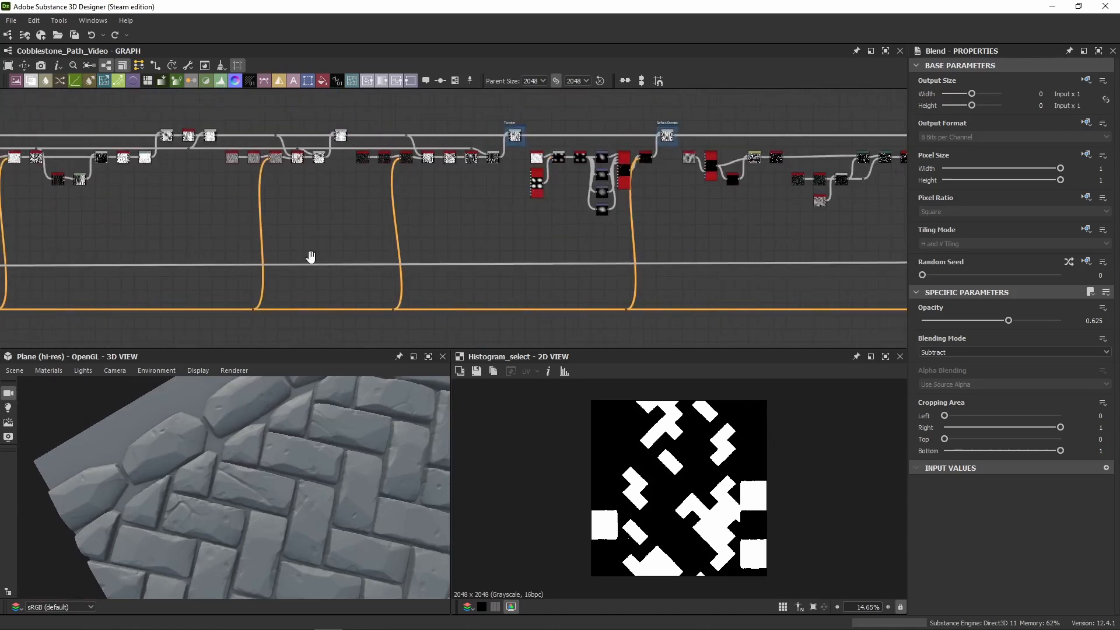
middle_drag(310, 258, 694, 254)
middle_drag(352, 251, 482, 248)
scroll(407, 265, up, 8)
click(359, 231)
double_click(358, 231)
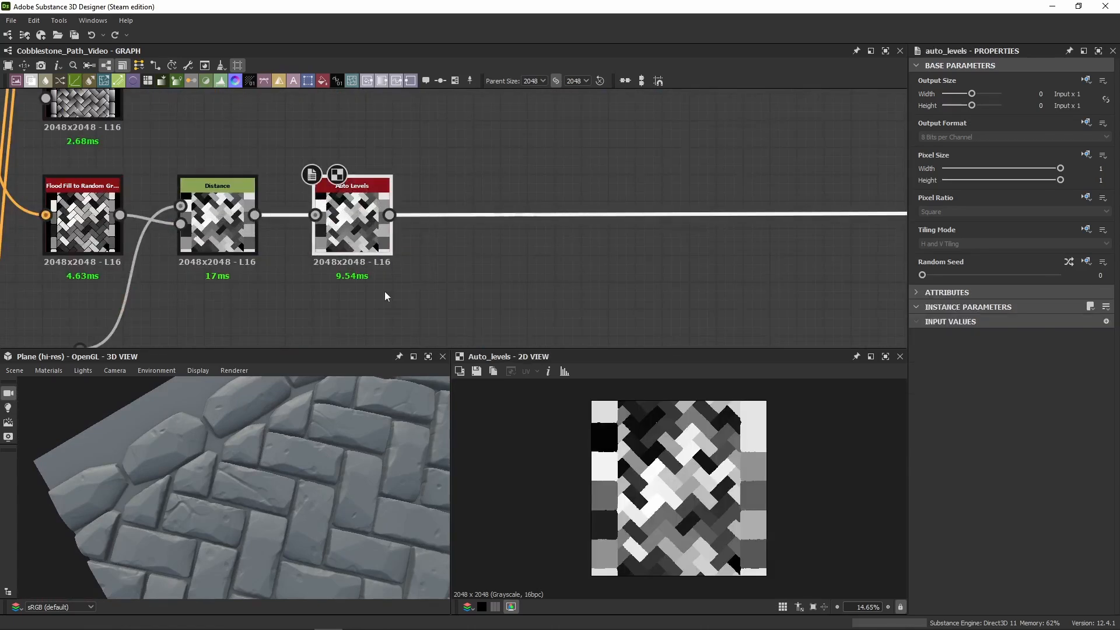
Step: Return to the two Histogram Select nodes and review the output, Position, Range and Contrast of each
scroll(746, 272, down, 7)
middle_drag(816, 246, 64, 230)
middle_drag(890, 210, 319, 233)
middle_drag(586, 228, 444, 226)
scroll(452, 188, up, 4)
middle_drag(452, 188, 473, 244)
scroll(444, 213, up, 4)
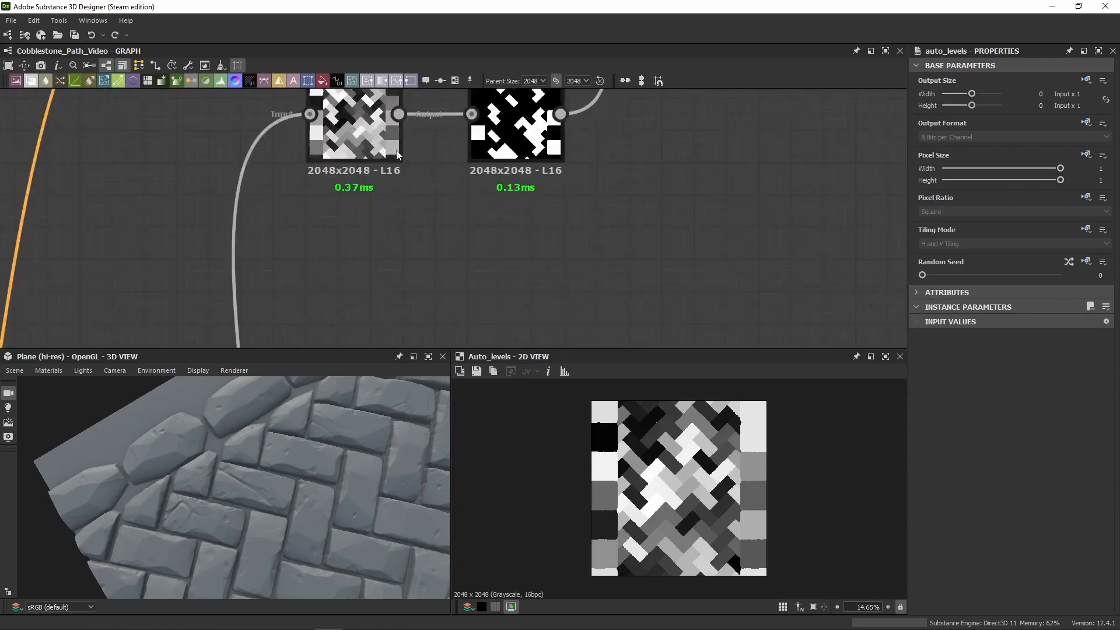
middle_drag(379, 140, 422, 248)
double_click(405, 197)
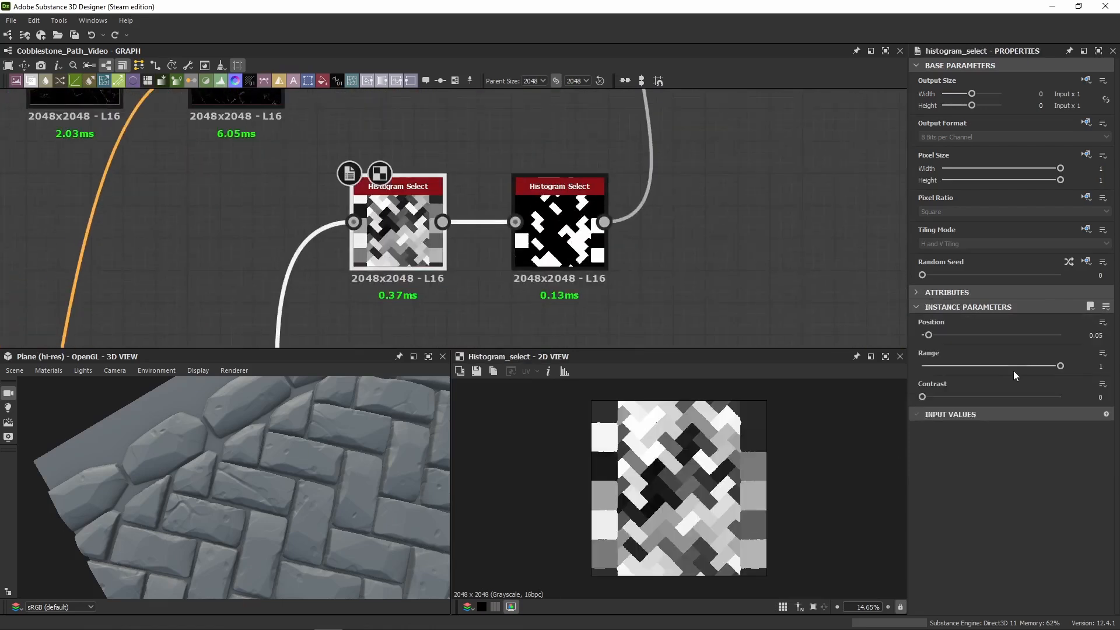
click(546, 248)
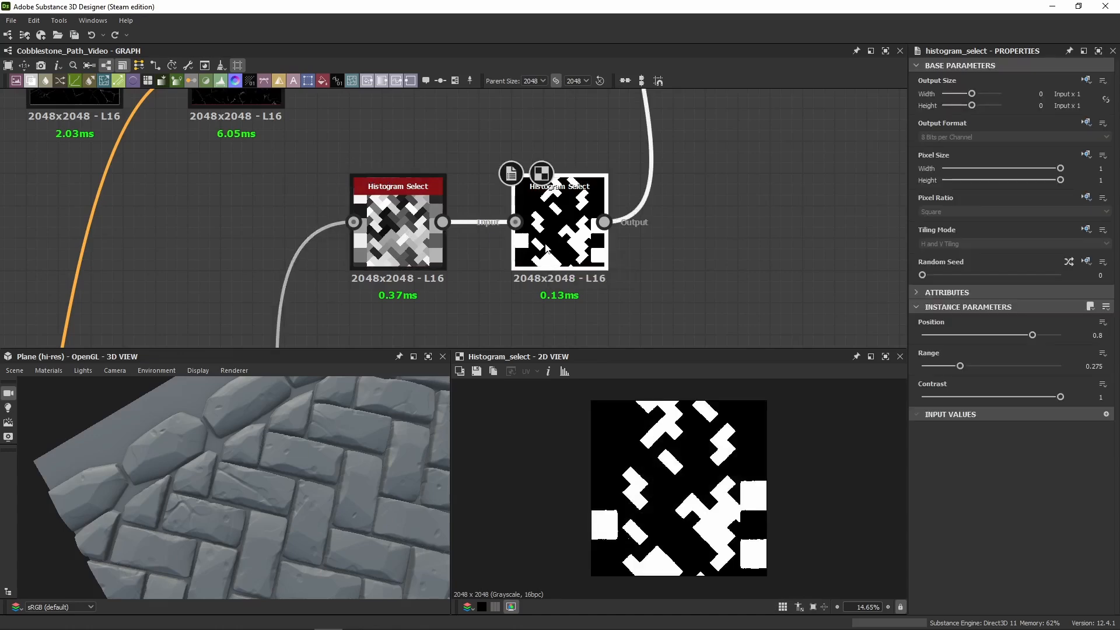
Step: Try a Histogram Scan node with Position 0.56 on the first Histogram Select's output, and delete it
drag(443, 222, 554, 99)
text(scan)
click(537, 208)
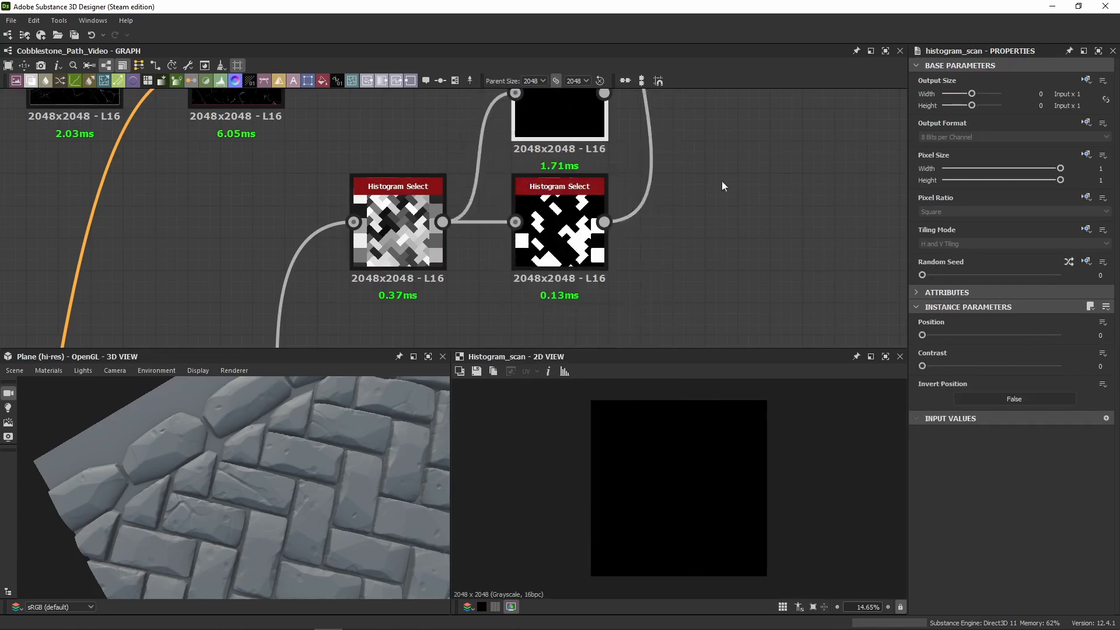
drag(945, 334, 1112, 350)
drag(936, 336, 999, 337)
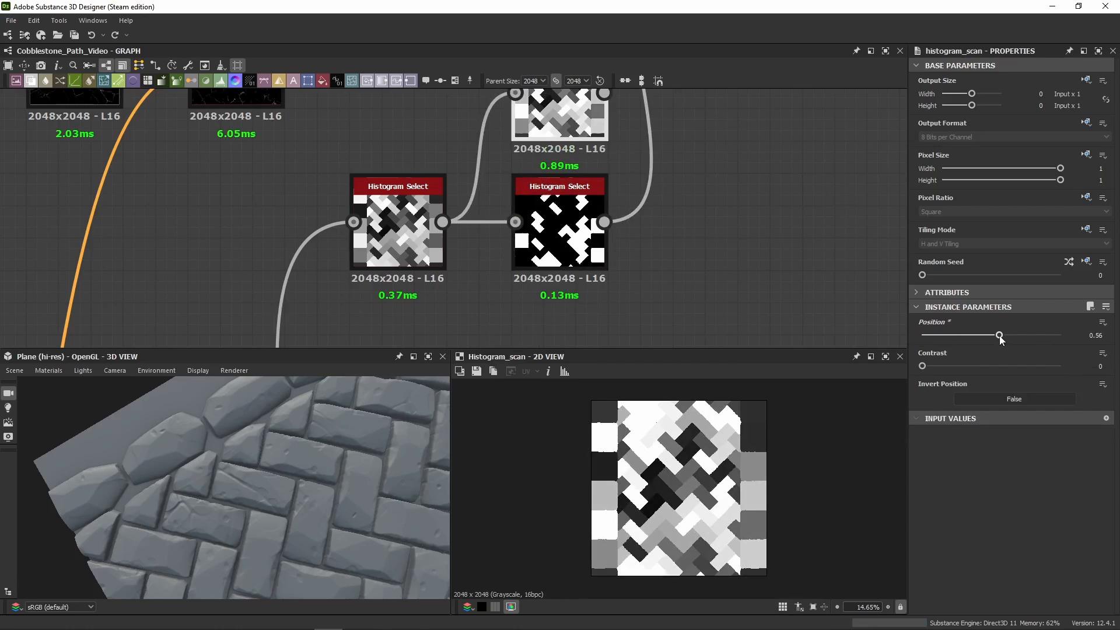
key(Delete)
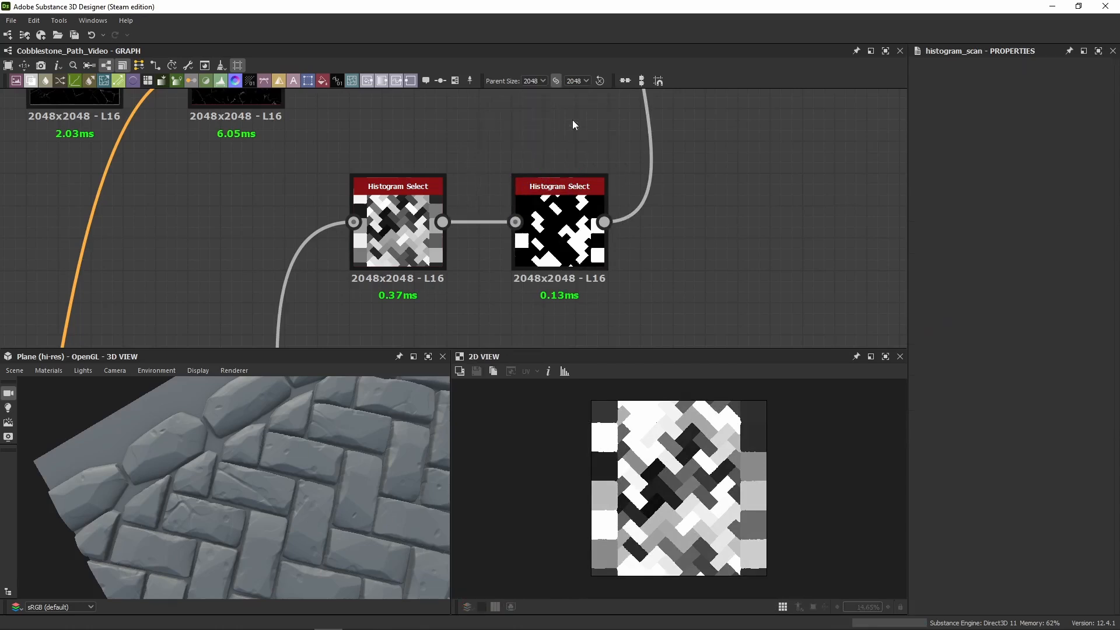
Step: Try a lower Range and a Position of 0.28 on the first Histogram Select, inspect the stones' grey values, and restore Position to 0.05
click(416, 201)
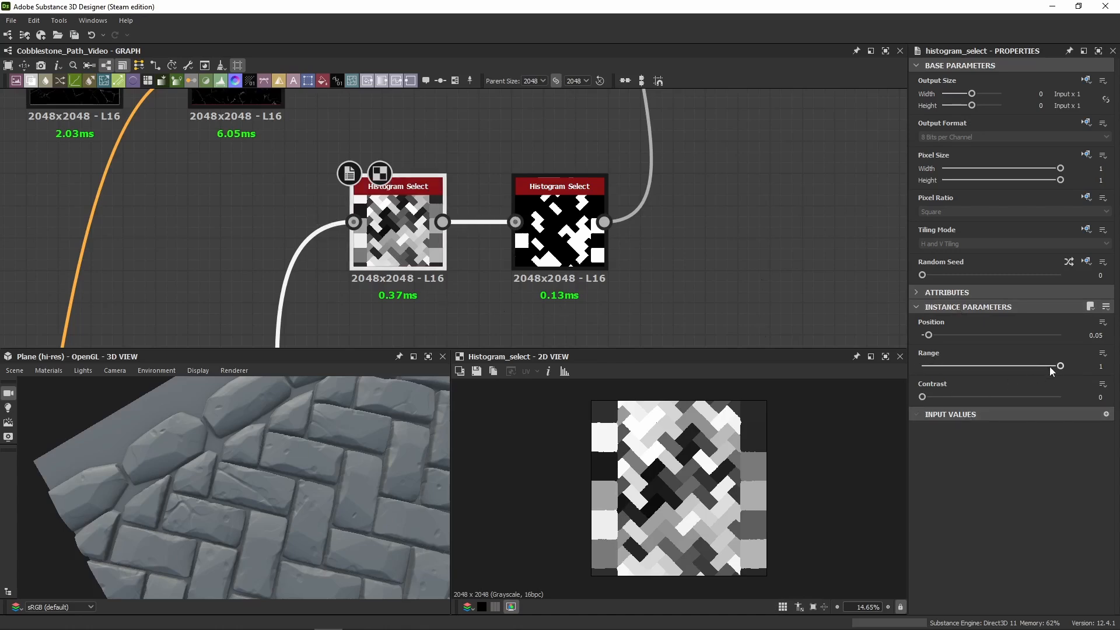
drag(1051, 372, 1003, 372)
key(ctrl+z)
mouse_move(939, 340)
mouse_down()
mouse_move(1058, 355)
mouse_move(943, 349)
mouse_up()
scroll(677, 447, up, 6)
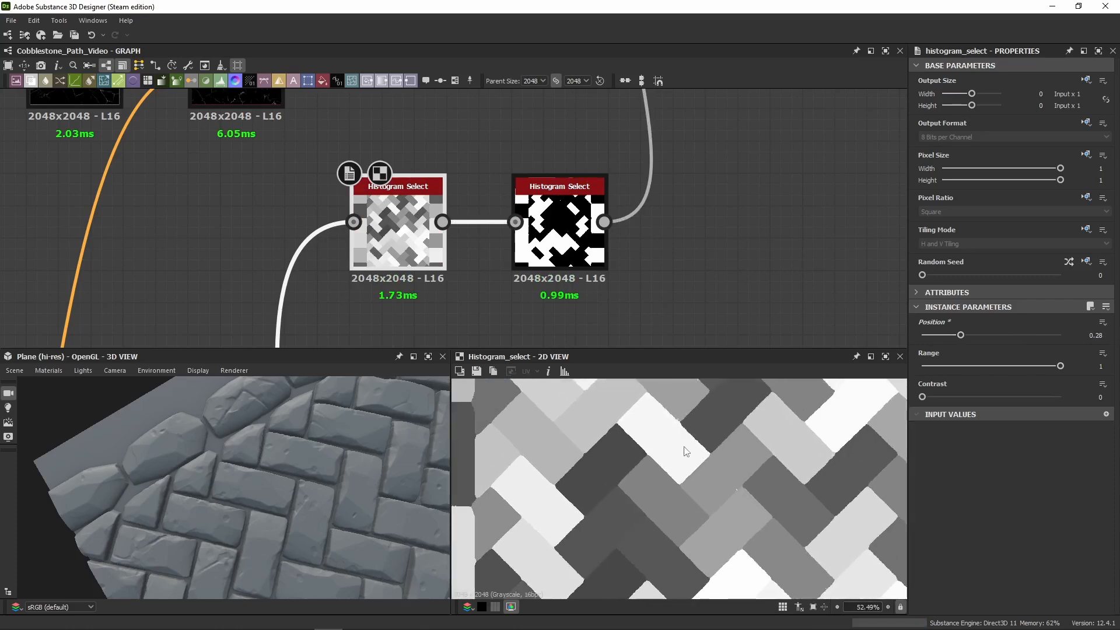
drag(960, 335, 938, 345)
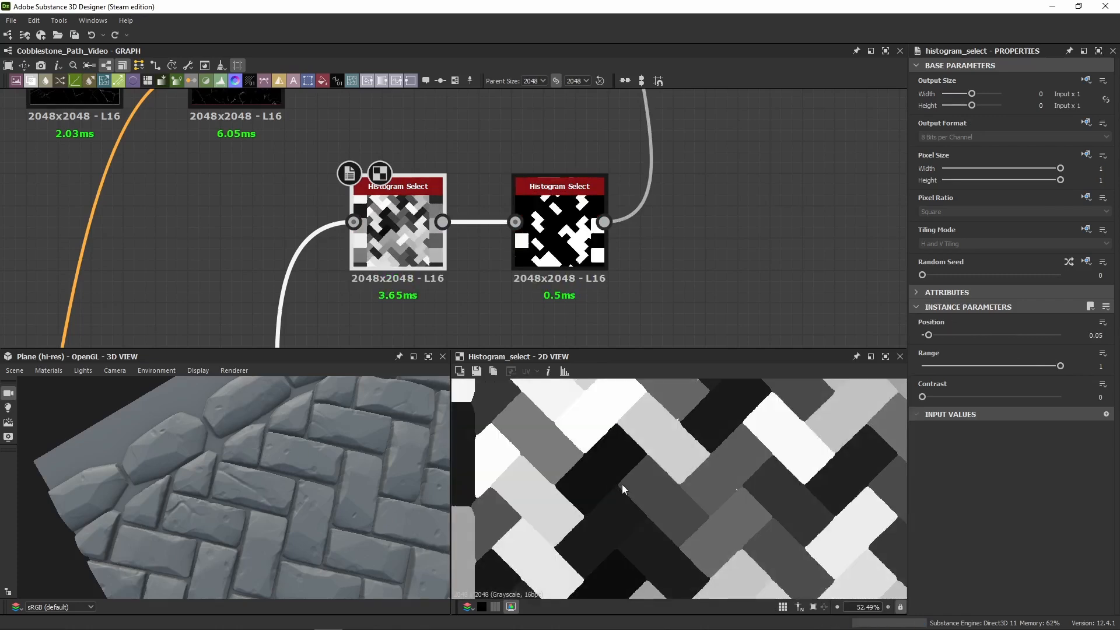
scroll(622, 484, down, 6)
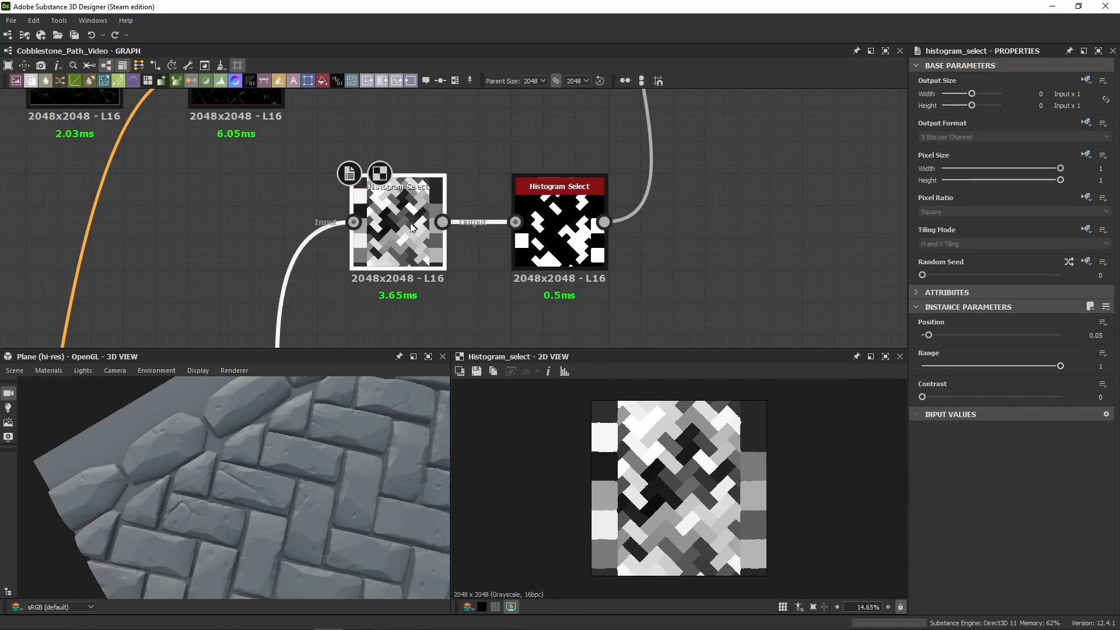
Step: Display the input of the first Histogram Select, test its Random Seed, and trace the connection back to the Auto Levels node
double_click(354, 221)
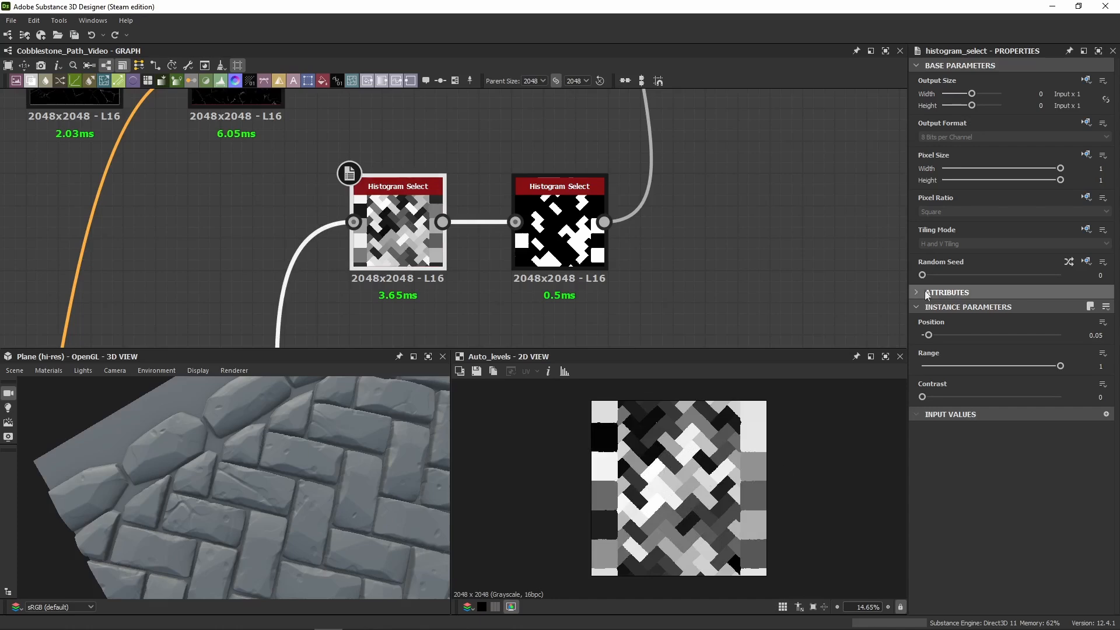
drag(933, 275, 604, 333)
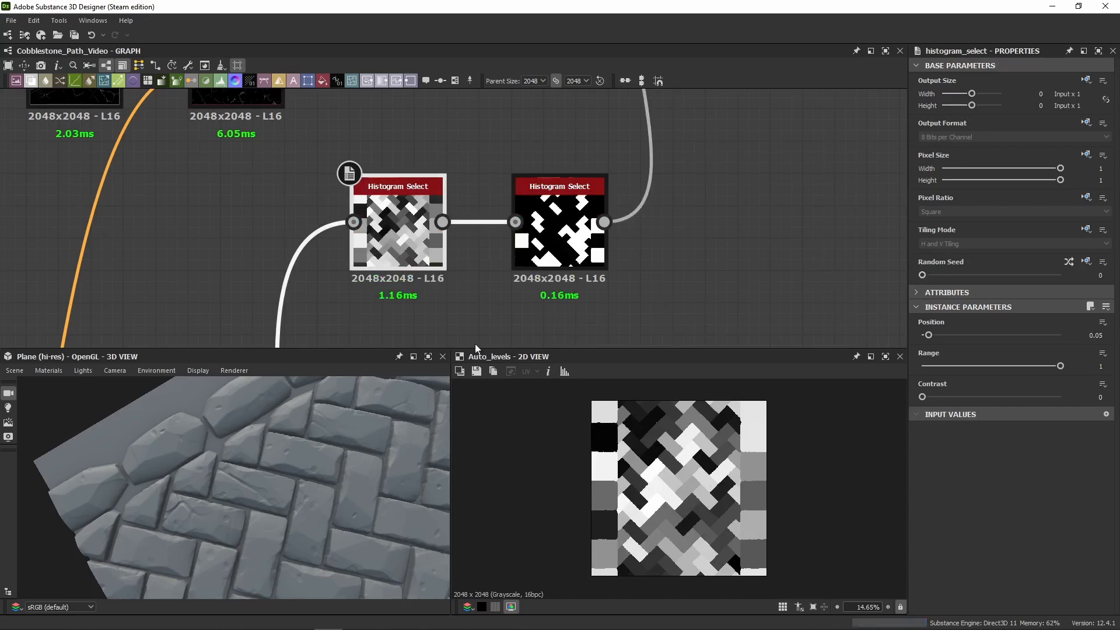
scroll(294, 280, down, 8)
middle_drag(286, 296, 671, 182)
middle_drag(400, 177, 846, 166)
scroll(775, 223, up, 5)
middle_drag(313, 250, 363, 280)
scroll(362, 272, up, 3)
click(479, 234)
middle_drag(497, 310, 500, 243)
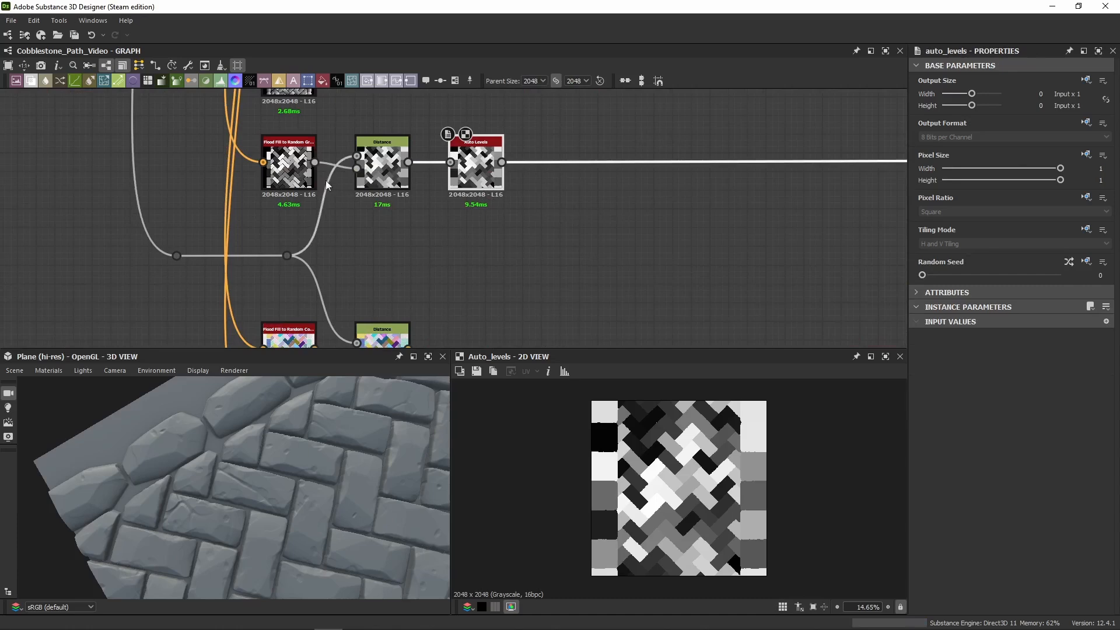
Step: Display the Flood Fill to Random Grayscale node feeding the Distance, try another Random Seed, and restore it to 0
click(309, 164)
middle_drag(309, 164, 330, 204)
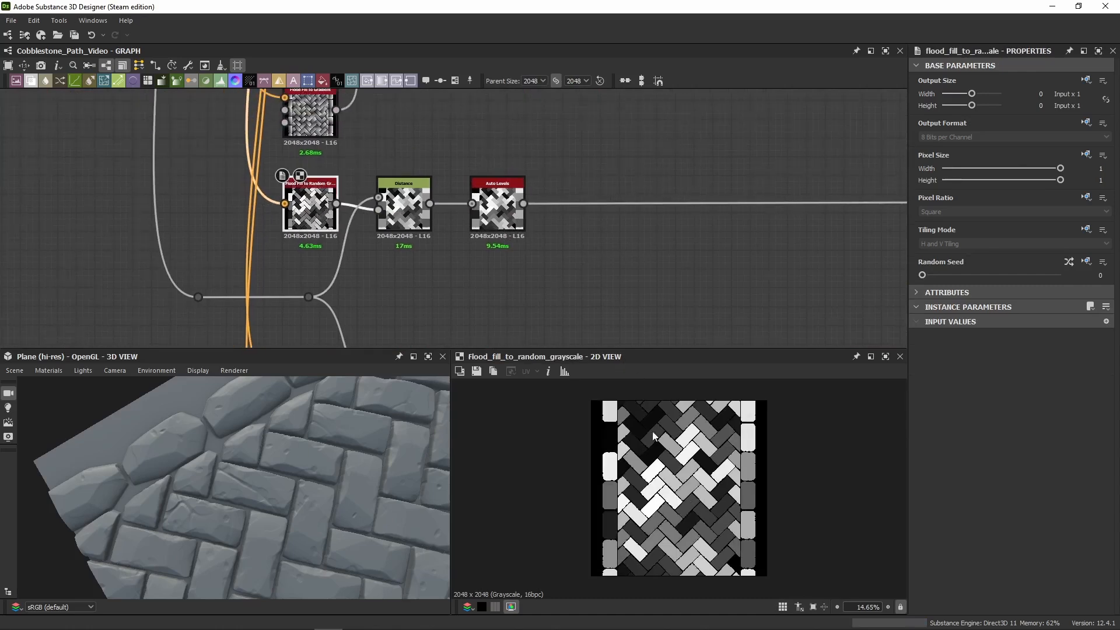
mouse_move(924, 274)
mouse_down()
mouse_move(935, 278)
mouse_move(915, 282)
mouse_up()
Step: Follow the Auto Levels output through the graph to the crack mask's Histogram Select nodes and return to the Flood Fill to Random Grayscale
scroll(744, 183, down, 5)
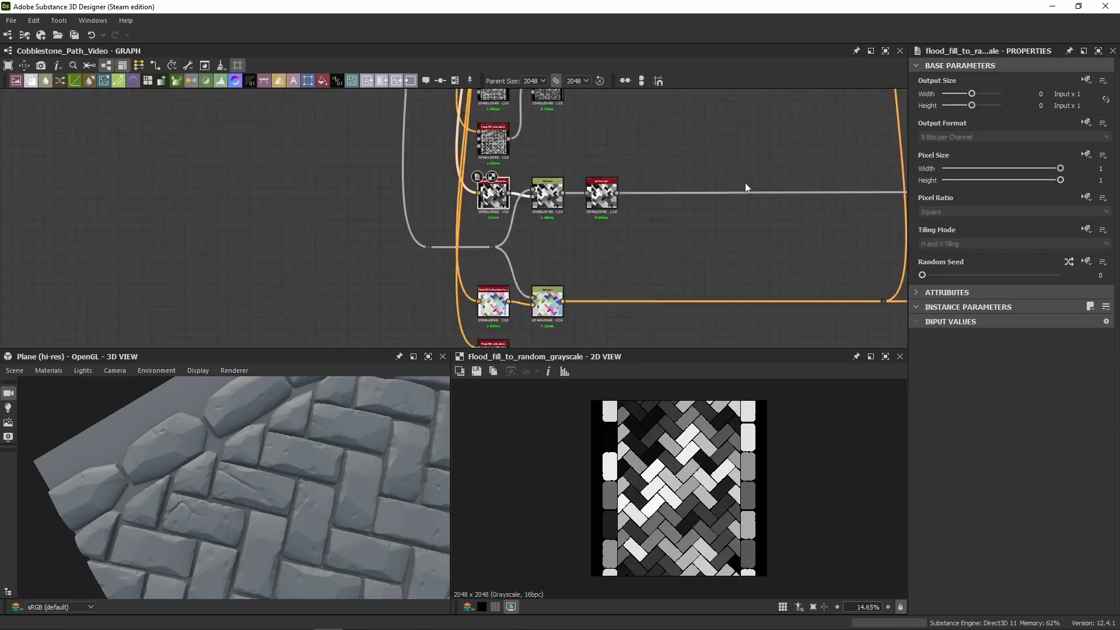
middle_drag(385, 217, 35, 249)
middle_drag(892, 185, 192, 237)
middle_drag(886, 185, 486, 212)
middle_drag(901, 227, 455, 260)
middle_drag(900, 227, 274, 252)
scroll(477, 217, up, 3)
scroll(450, 224, down, 4)
middle_drag(450, 225, 822, 194)
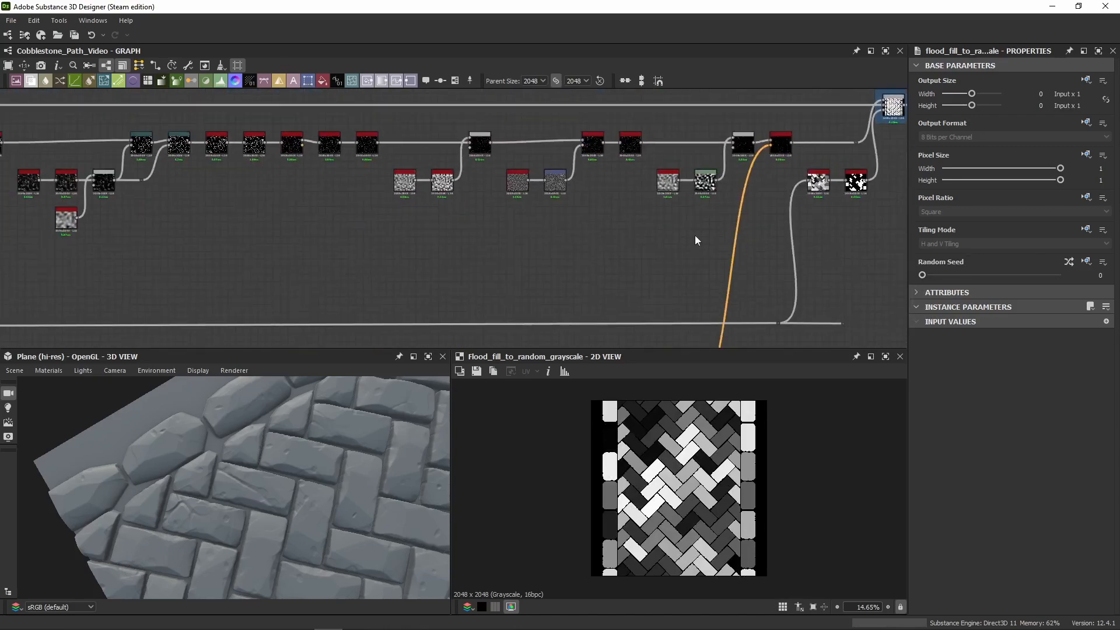
middle_drag(547, 262, 901, 245)
middle_drag(245, 251, 901, 227)
middle_drag(175, 227, 804, 207)
middle_drag(207, 258, 436, 246)
scroll(436, 246, up, 4)
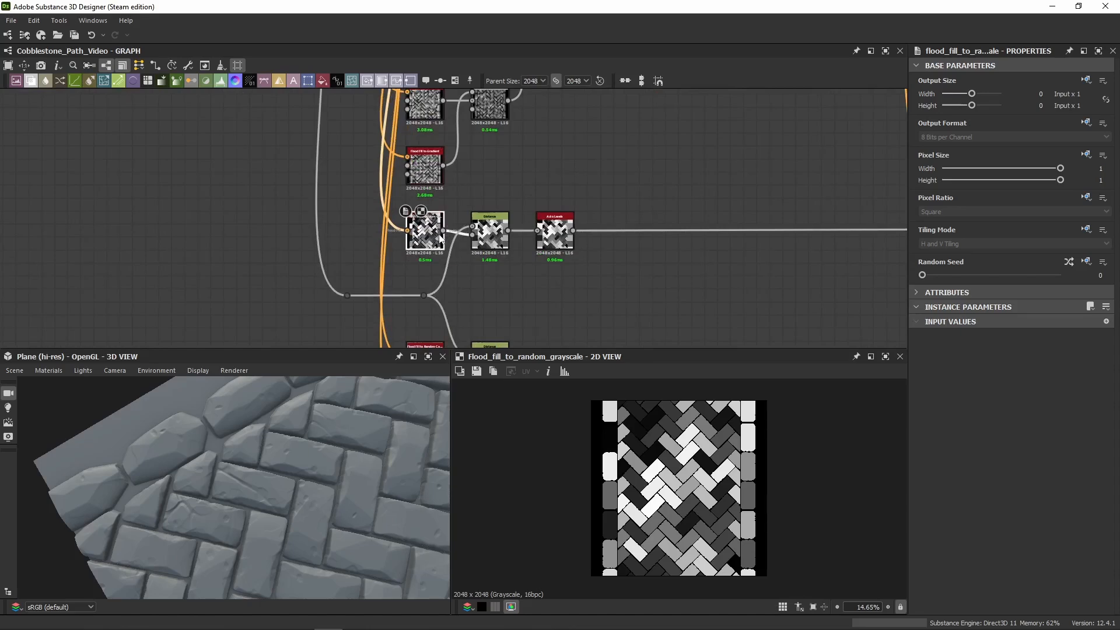
Step: Try two copies of the Flood Fill to Random Grayscale with different seeds, the second with Random Seed 2, and delete both
key(ctrl+d)
drag(459, 226, 495, 304)
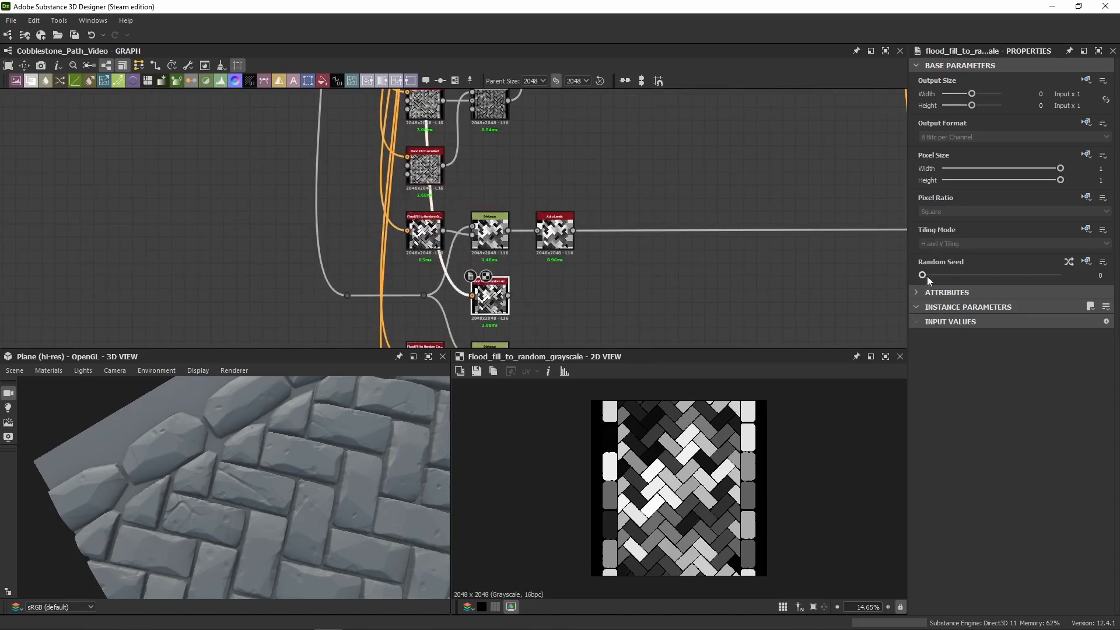
drag(924, 275, 939, 274)
click(616, 321)
key(ctrl+v)
drag(465, 219, 579, 297)
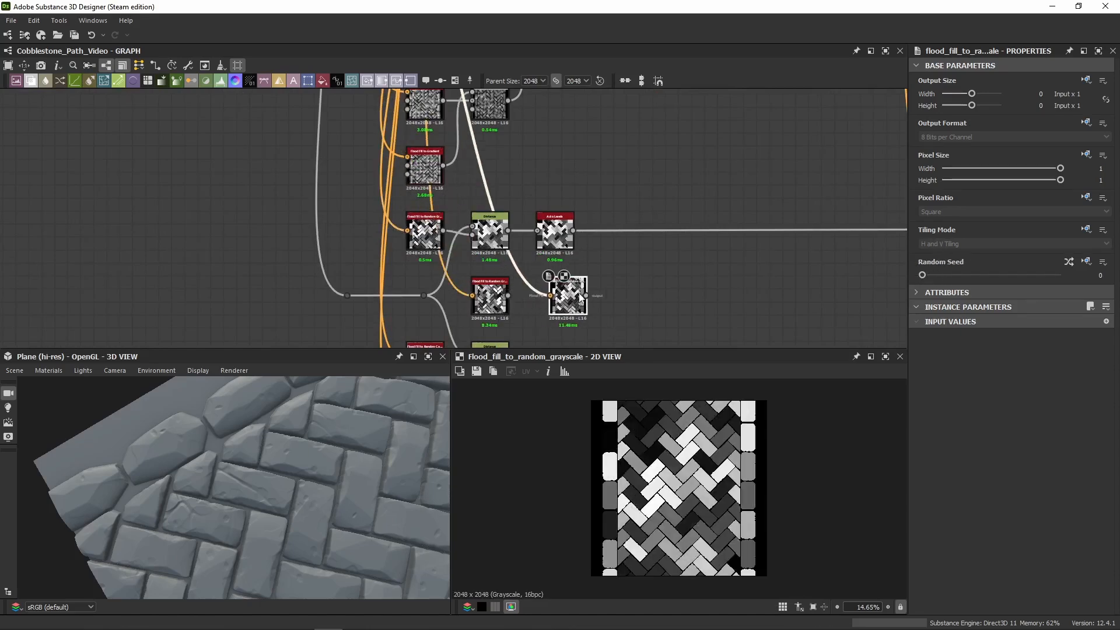
drag(922, 274, 956, 276)
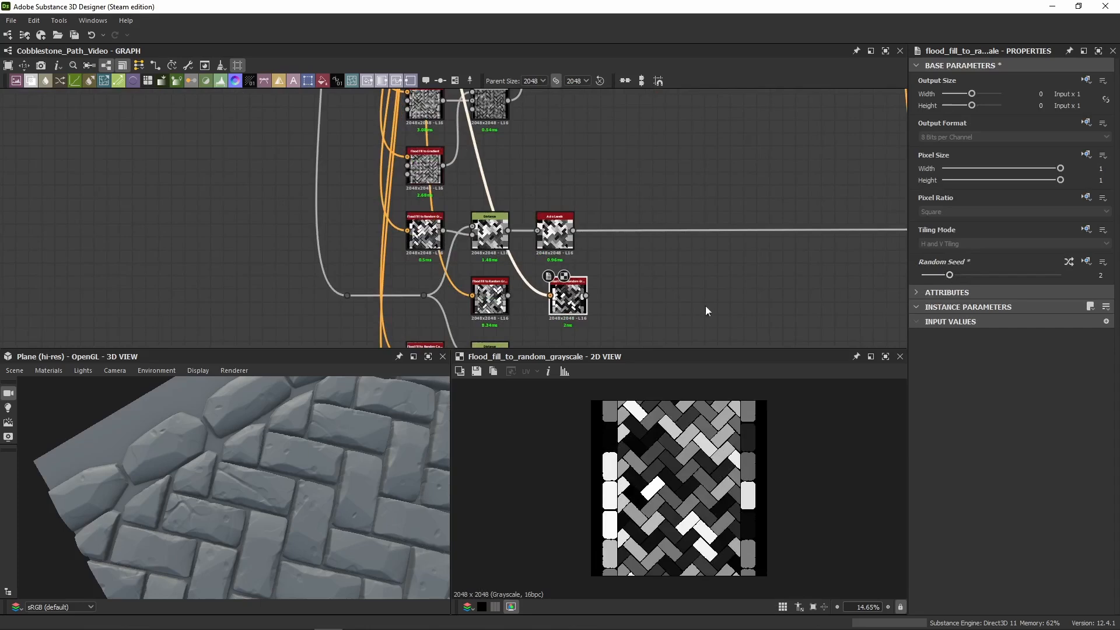
drag(705, 306, 499, 299)
key(Delete)
Step: Try Position 1 on the first Histogram Select, compare it with the original by undoing and redoing, and leave the change undone
scroll(499, 300, down, 5)
middle_drag(750, 208, 278, 186)
middle_drag(725, 233, 227, 235)
middle_drag(635, 169, 476, 194)
scroll(491, 192, up, 5)
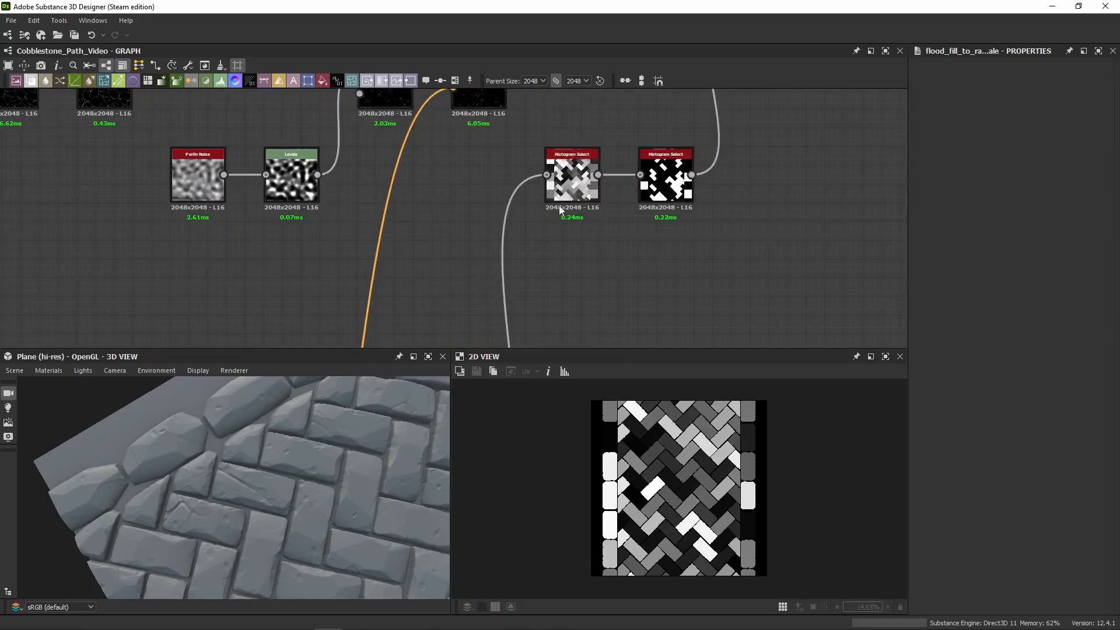
double_click(558, 206)
middle_drag(636, 261, 473, 292)
drag(943, 335, 1067, 347)
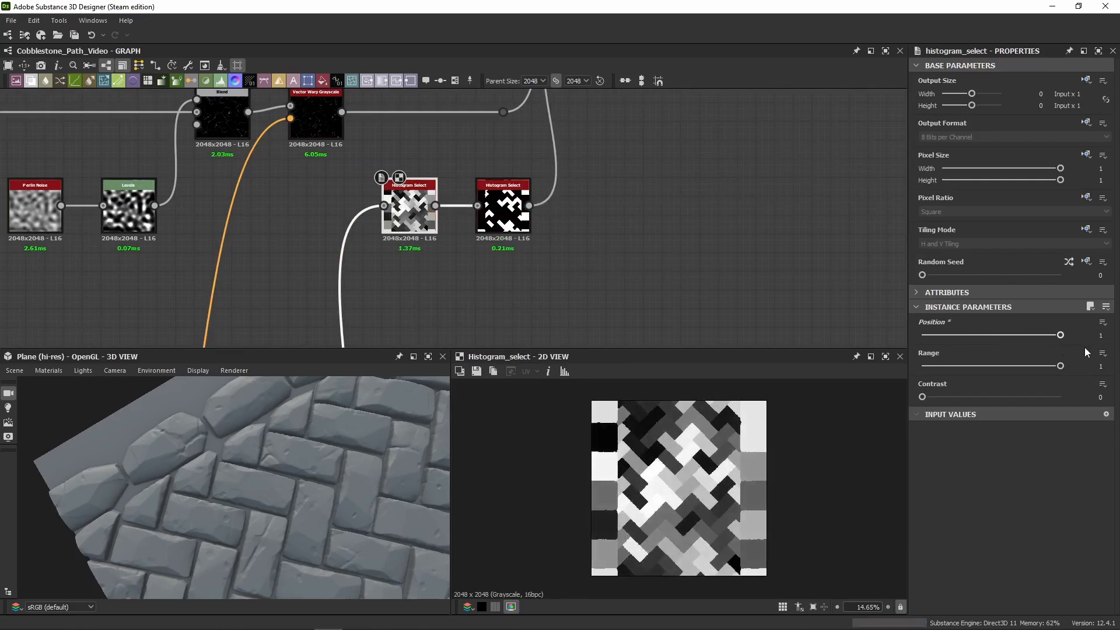
scroll(694, 472, up, 3)
key(ctrl+z)
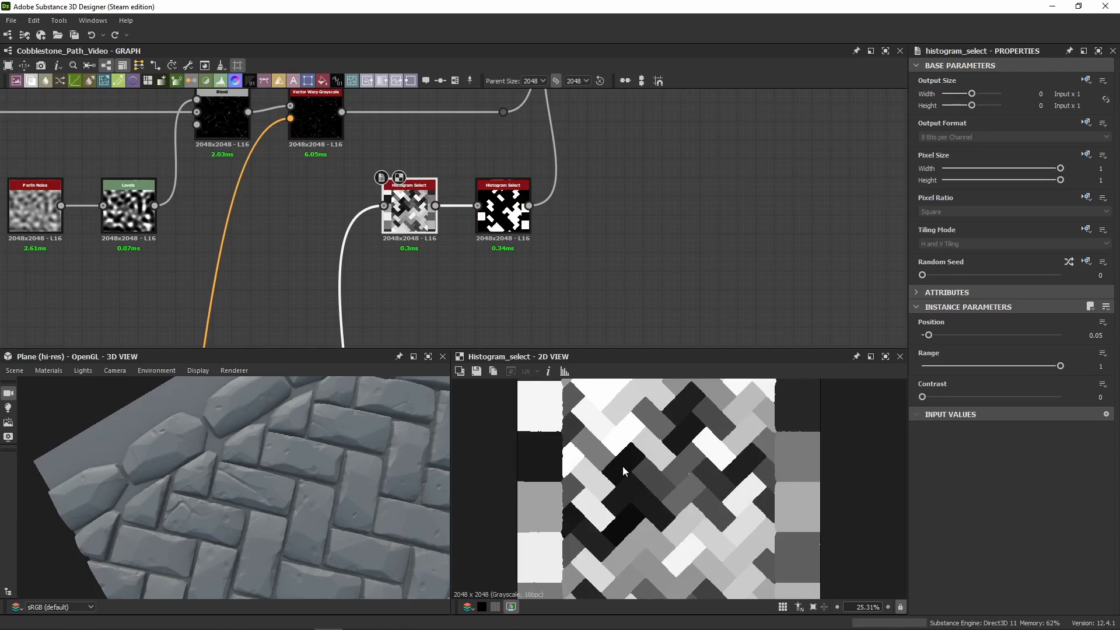
key(ctrl+y)
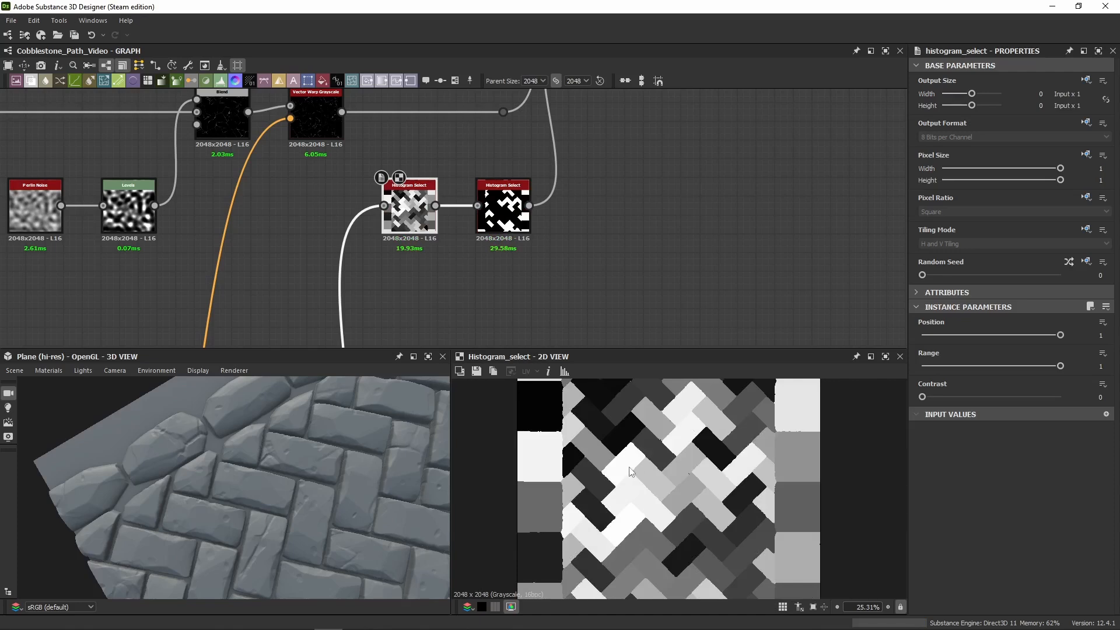
key(ctrl+z)
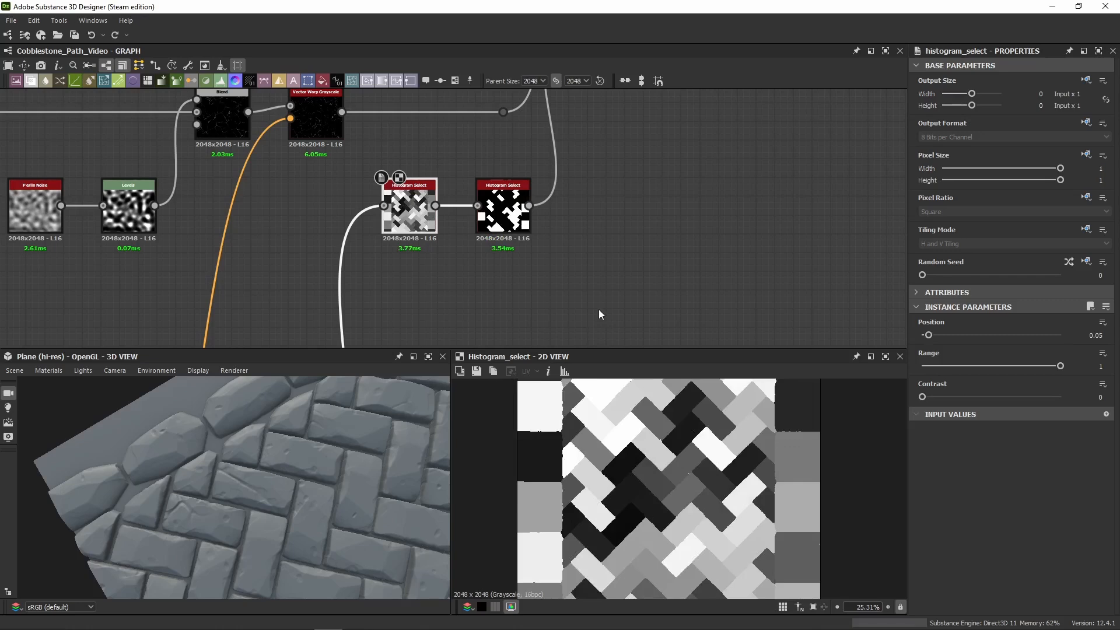
Step: Display the second Histogram Select, try Position 0.85 on its mask, and undo the Position change
middle_drag(585, 145, 562, 243)
click(488, 315)
middle_drag(489, 315, 462, 249)
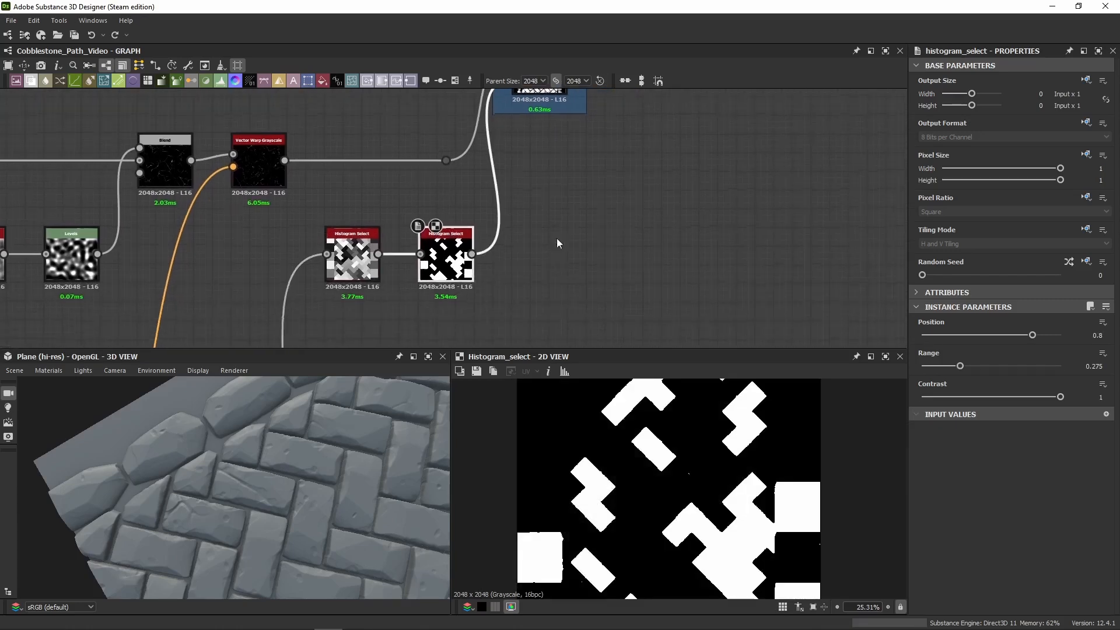
click(1060, 397)
mouse_move(1031, 335)
mouse_down()
mouse_move(956, 339)
mouse_move(1038, 337)
mouse_up()
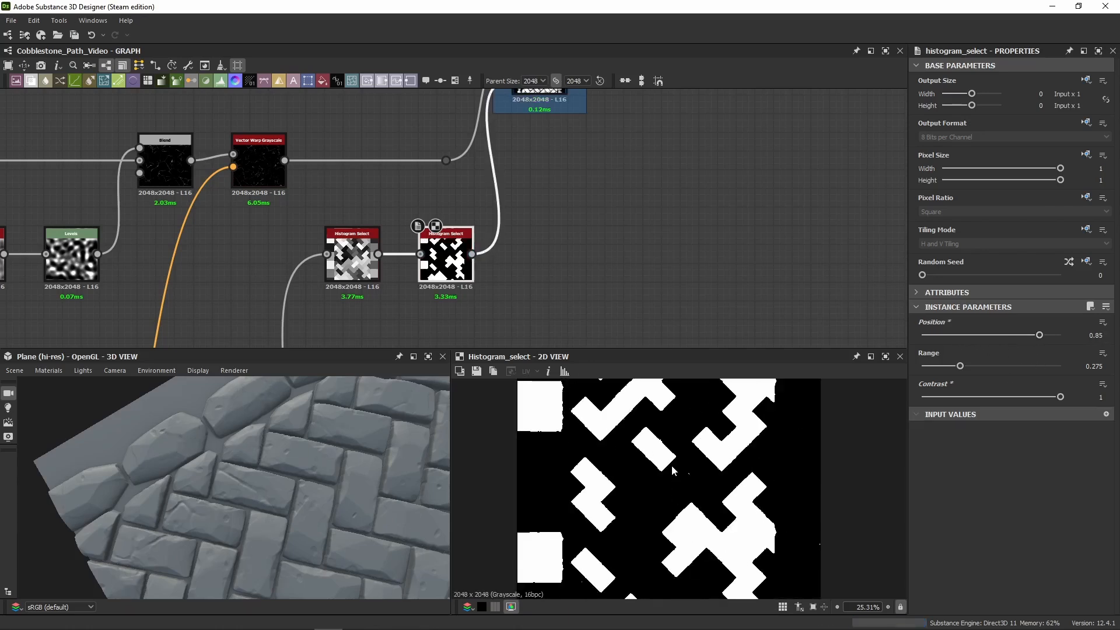
key(ctrl+z)
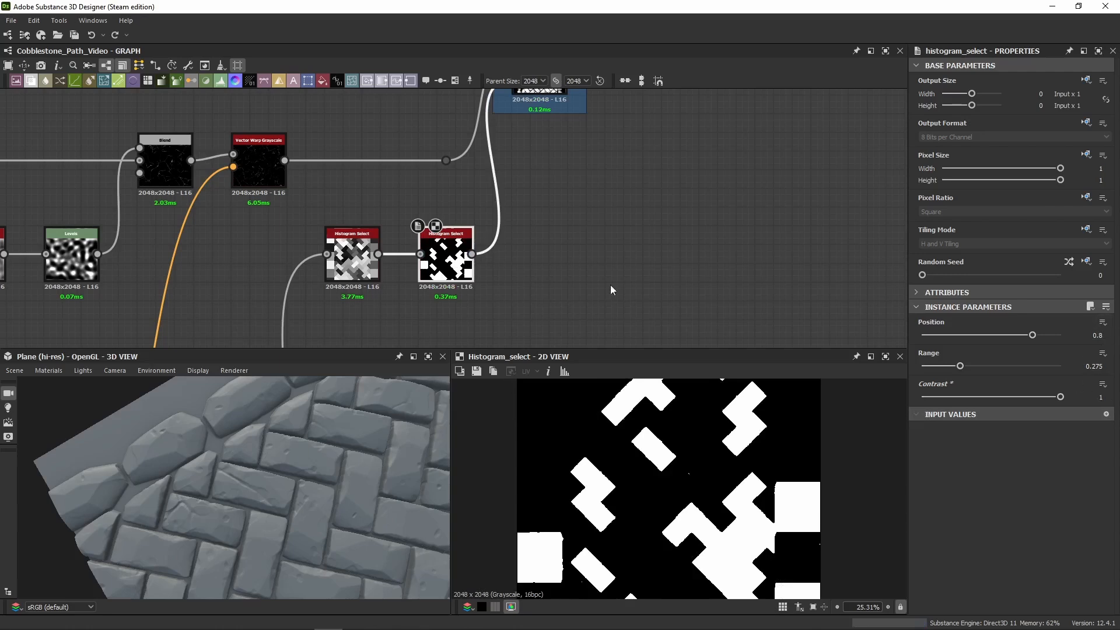
Step: Display the Vector Warp Grayscale cracks, the second Histogram Select mask and the Subtract Blend in turn, and inspect the resulting stones
middle_drag(610, 290, 560, 305)
double_click(249, 197)
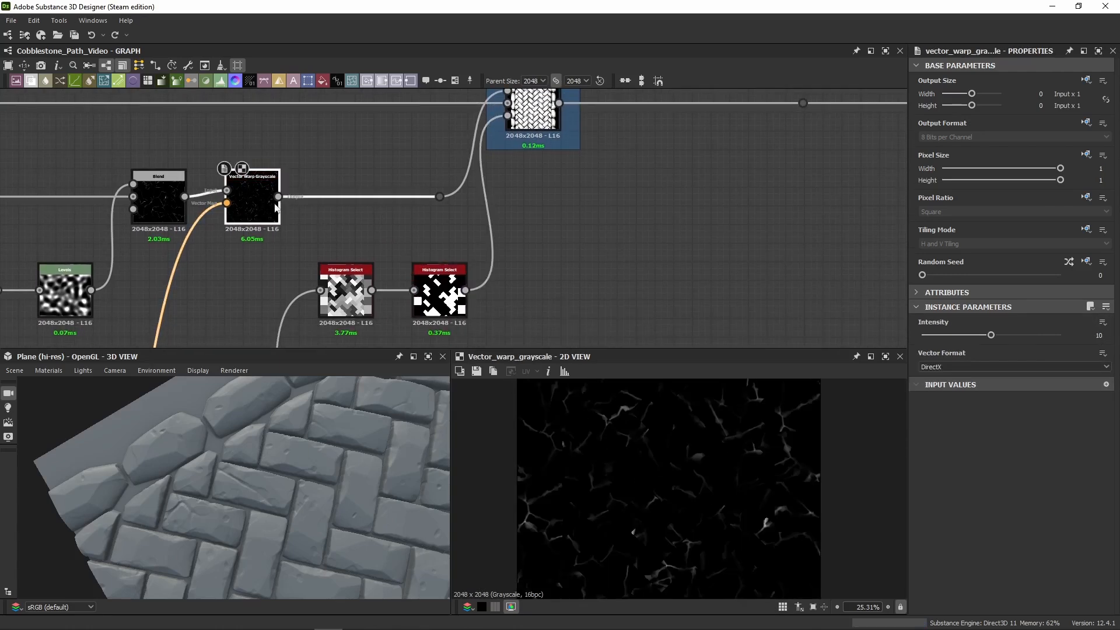
double_click(439, 297)
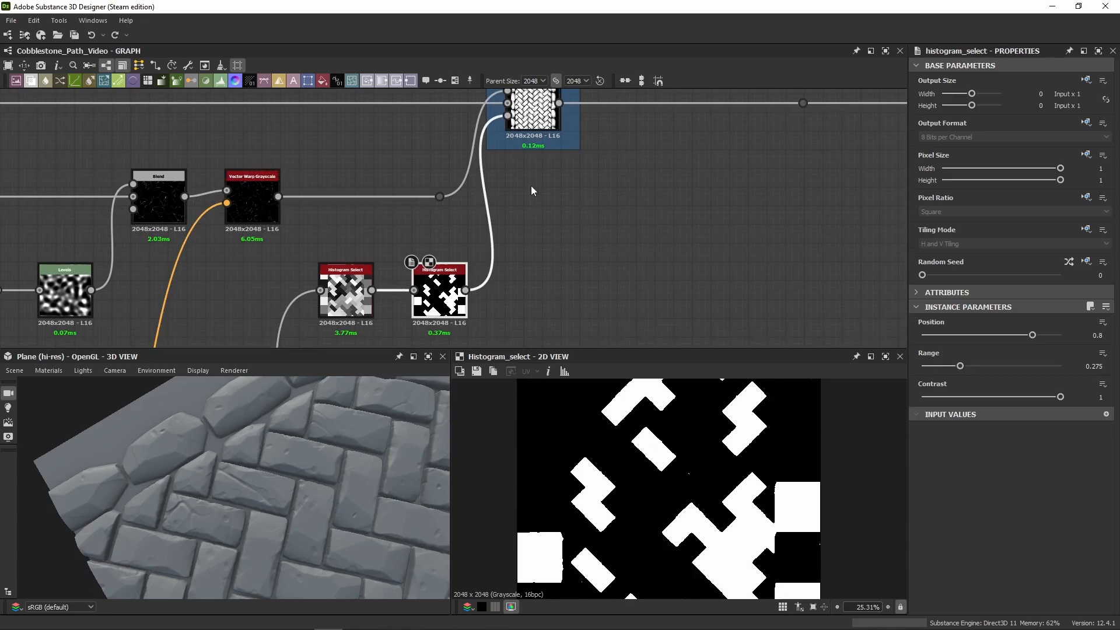
double_click(528, 114)
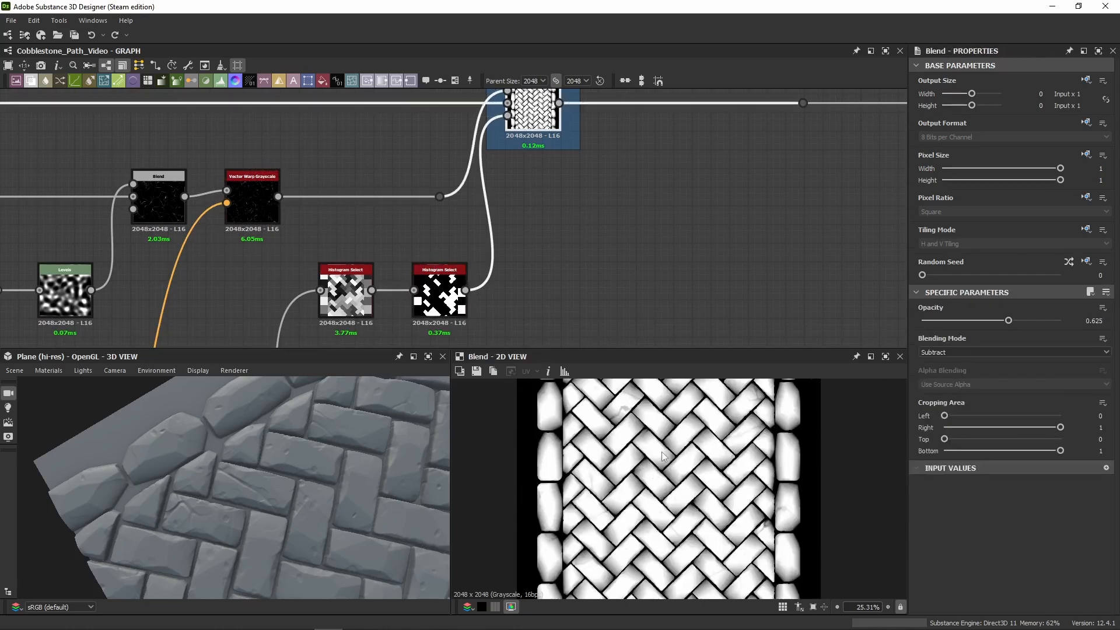
scroll(606, 475, up, 3)
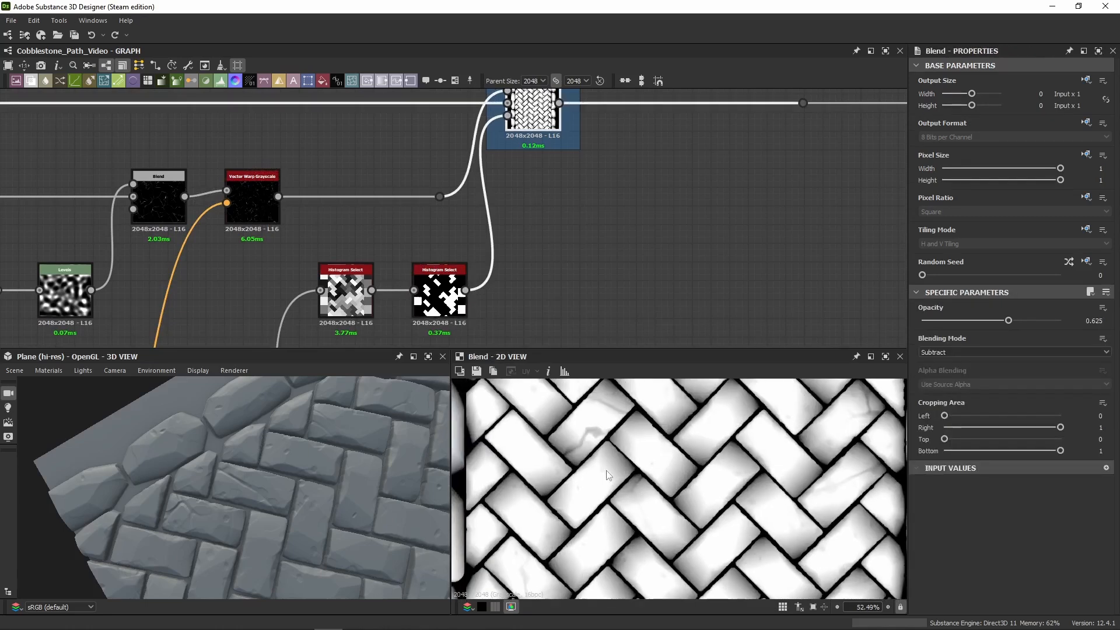
Step: Alternate between the second Histogram Select mask and the Subtract Blend to compare the white areas with the cracked stones
click(471, 323)
double_click(439, 295)
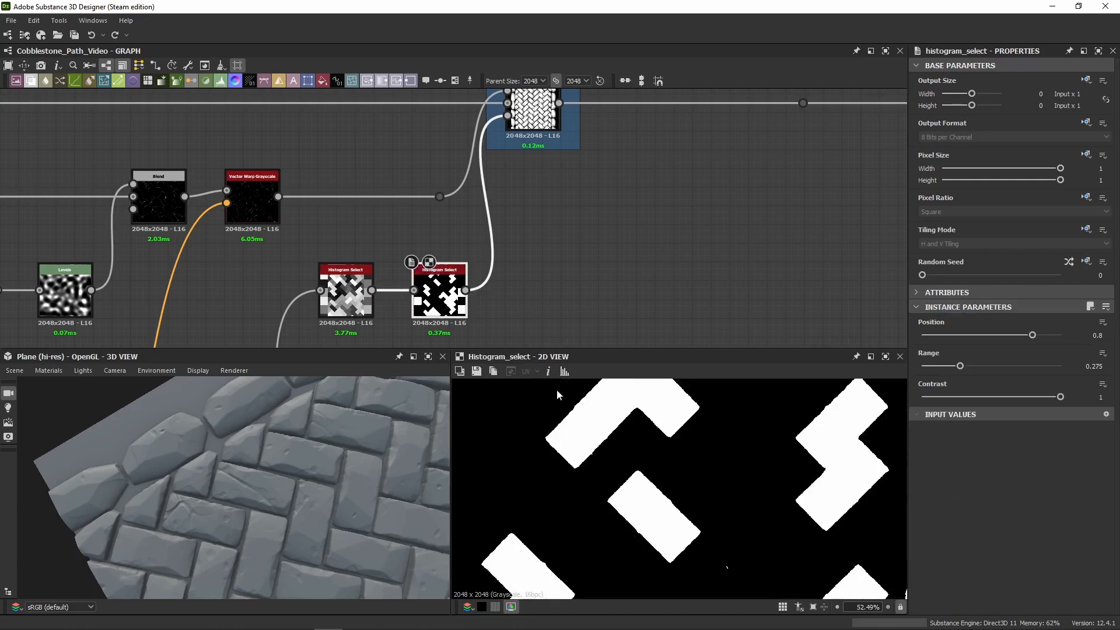
double_click(548, 140)
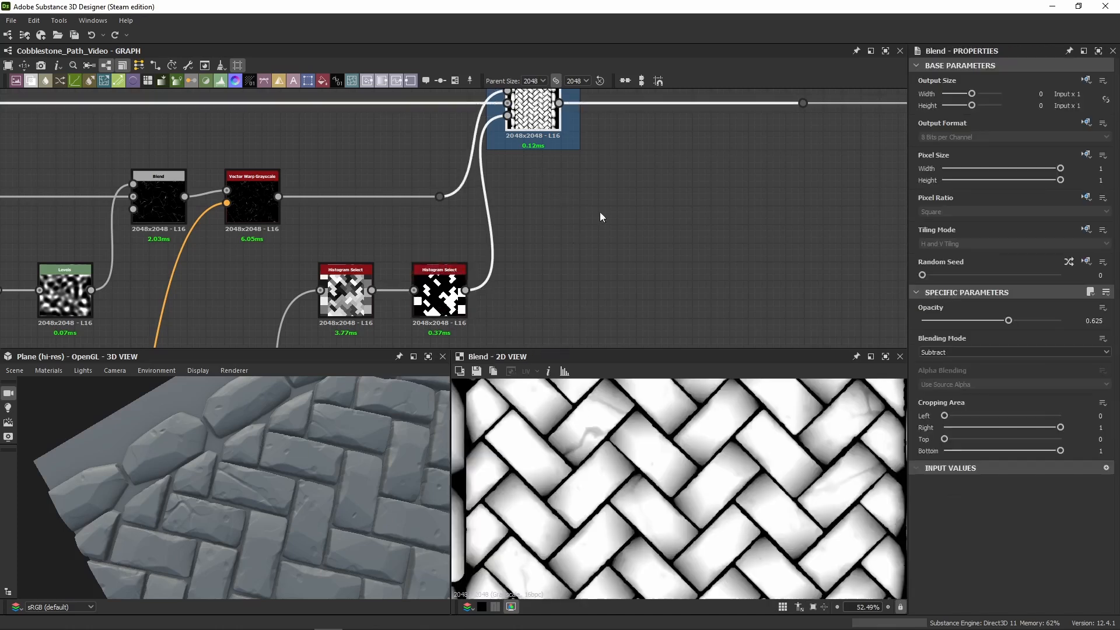
double_click(439, 295)
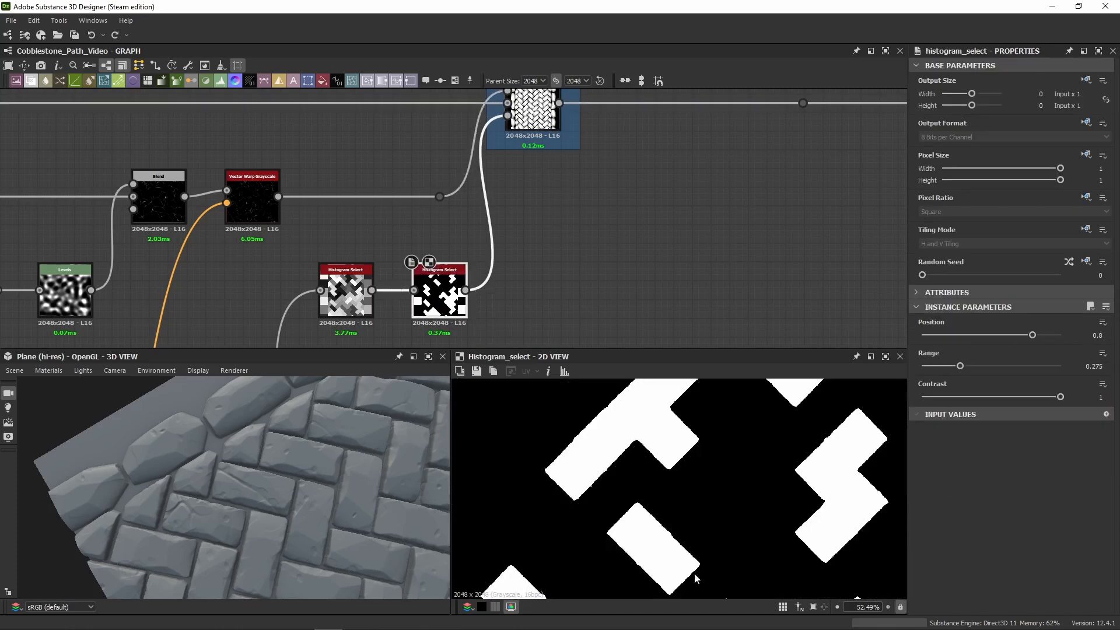
double_click(534, 143)
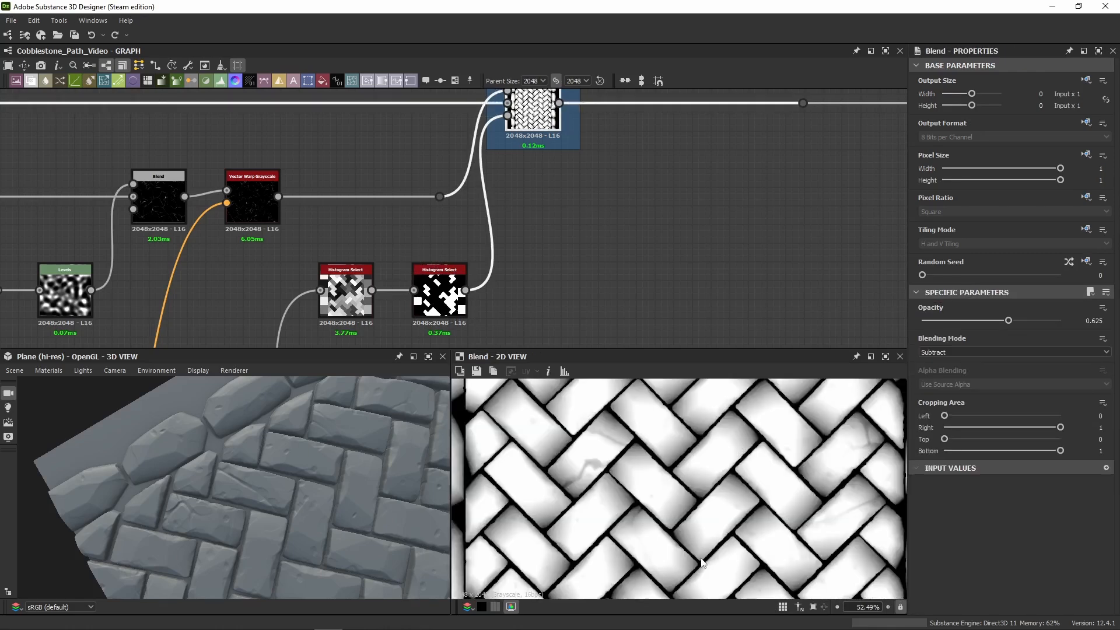
scroll(663, 469, up, 2)
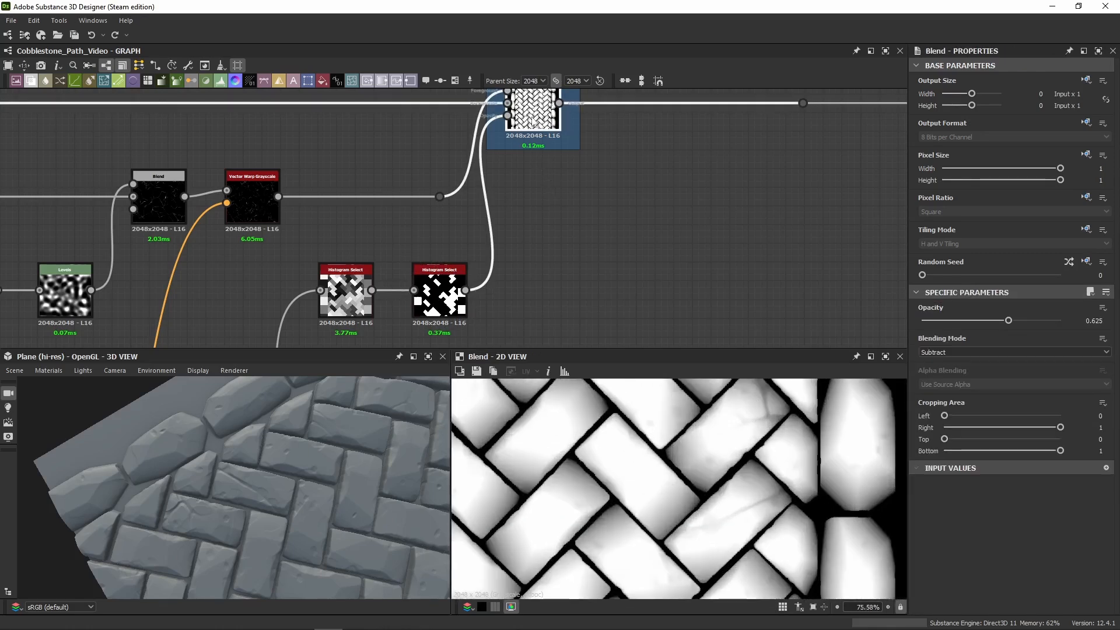
double_click(440, 294)
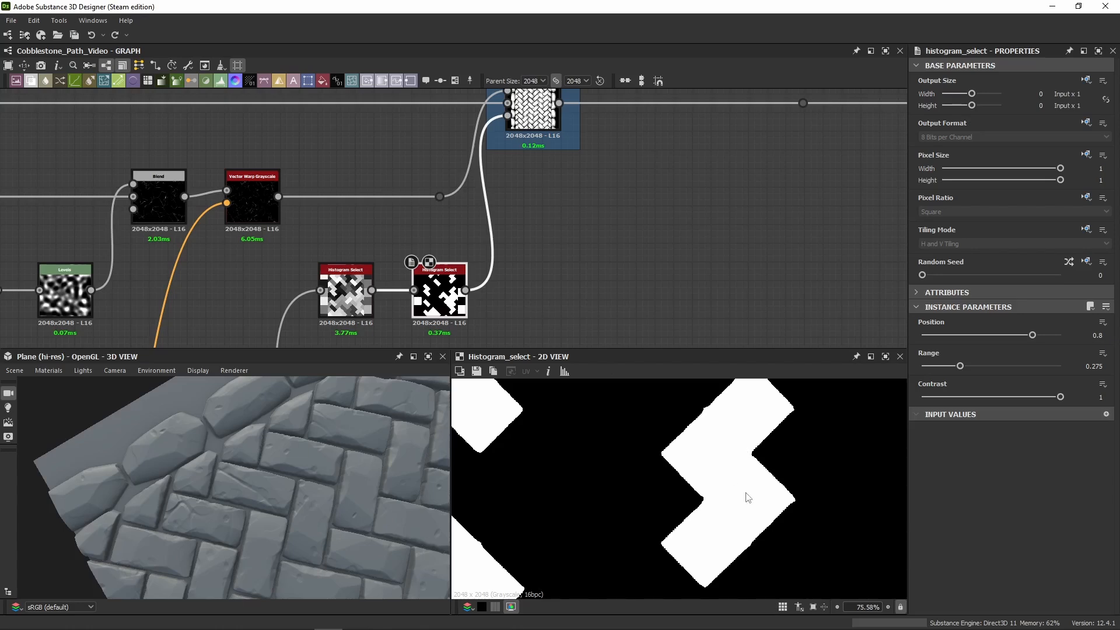
Step: Display the Cracks Blend and inspect its cracked stones in the 3D view from several angles
middle_drag(586, 221, 515, 326)
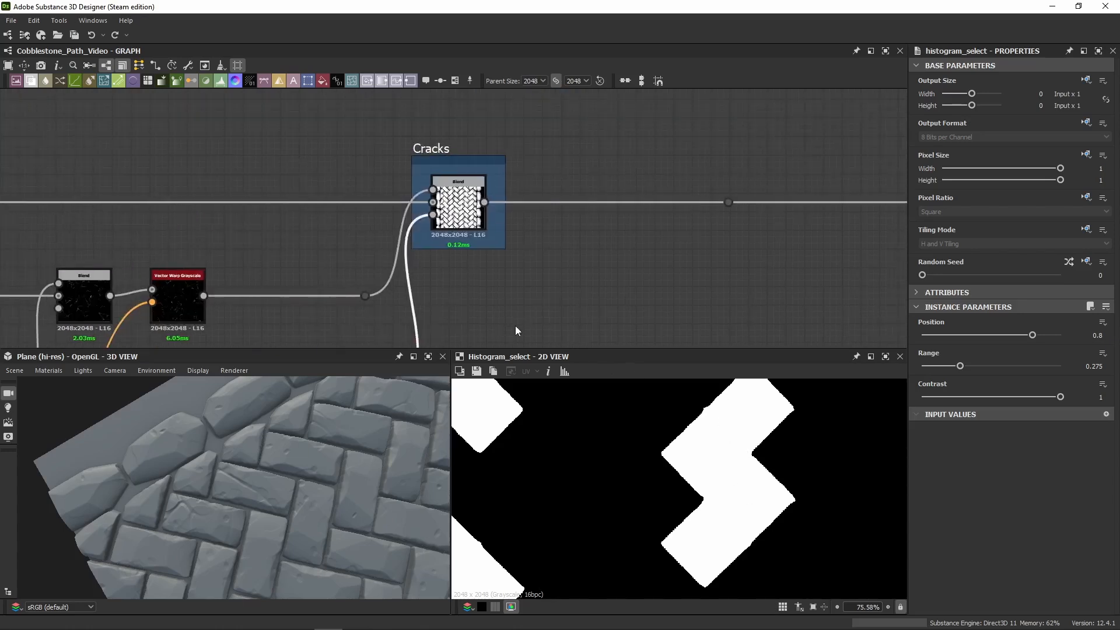
double_click(457, 207)
middle_drag(464, 218, 449, 257)
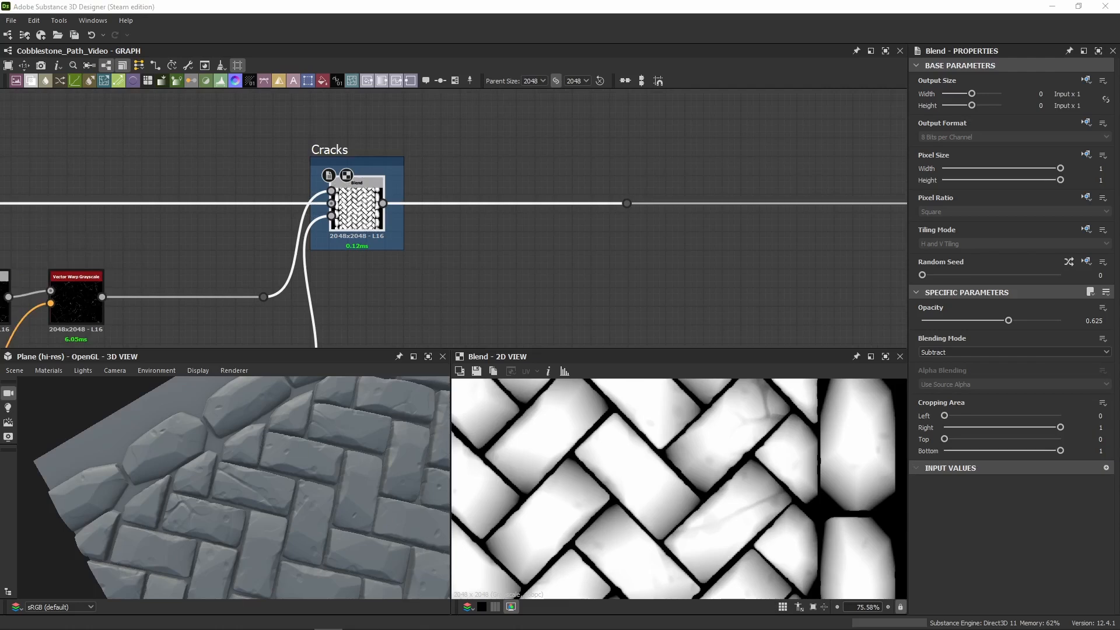
right_drag(366, 520, 281, 495)
drag(281, 496, 274, 428)
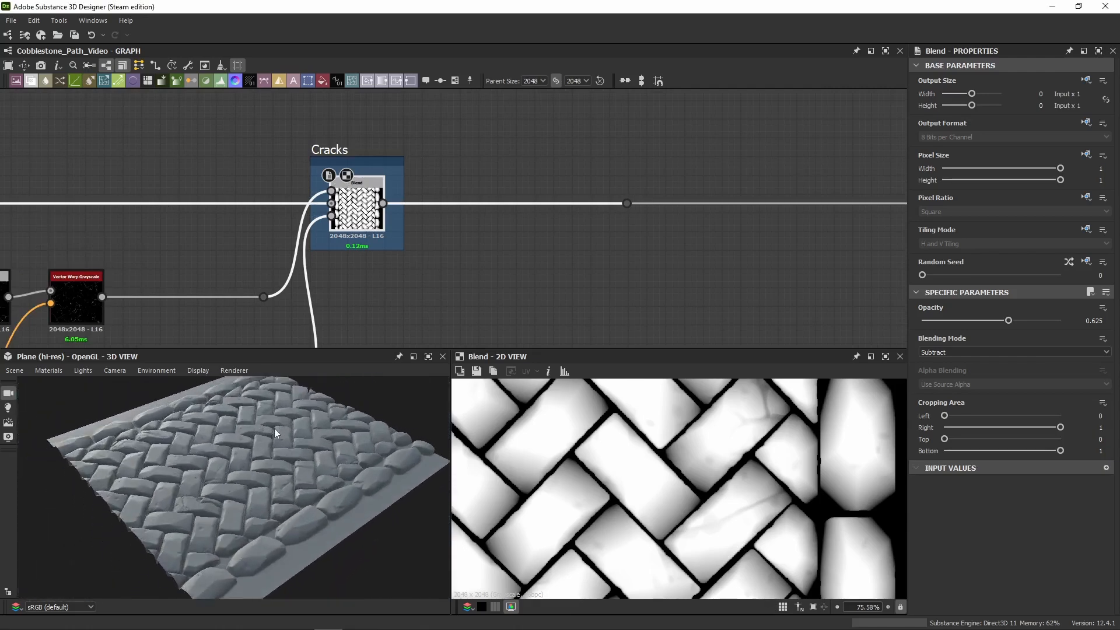
scroll(177, 438, up, 5)
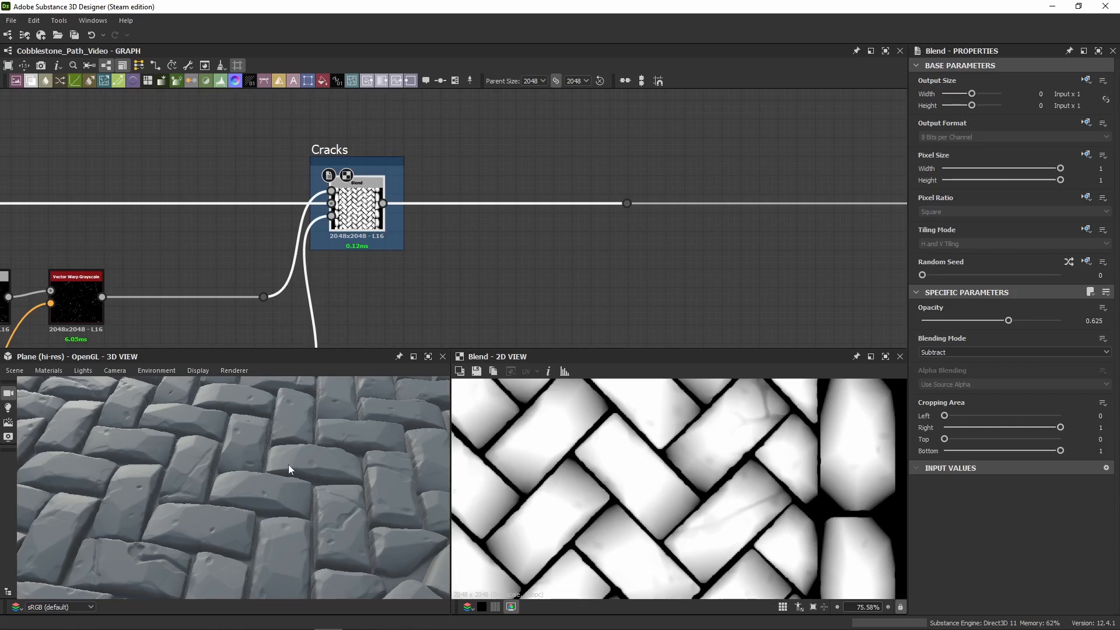
drag(288, 464, 234, 412)
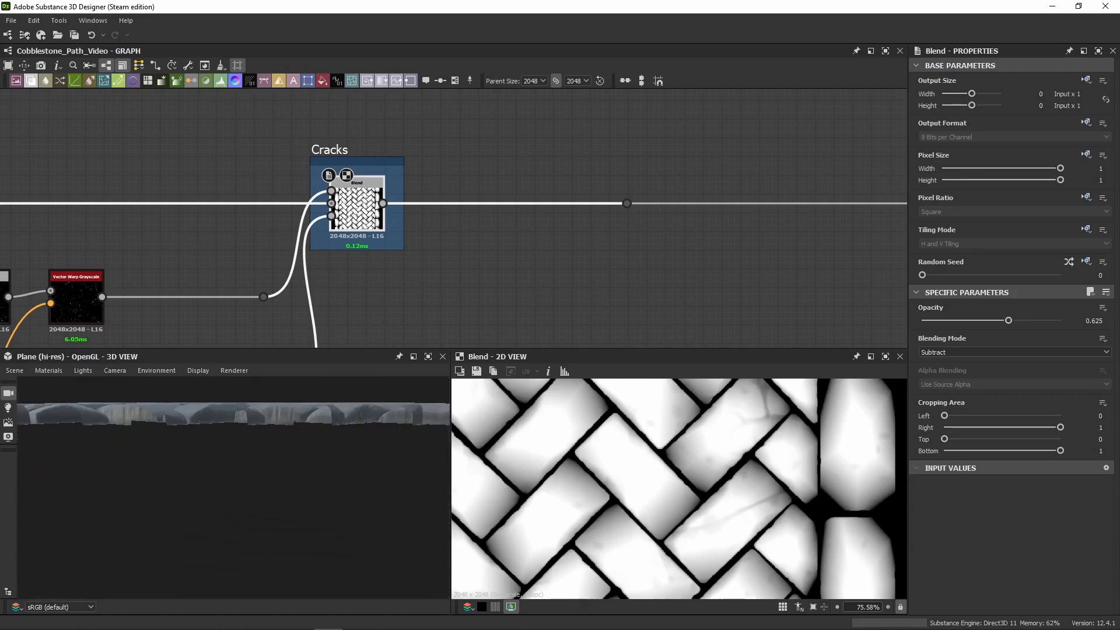
Step: Move the Dot after the Cracks Blend further along the main line and paste the General Height Var. Blend with its Levels node
scroll(375, 232, down, 2)
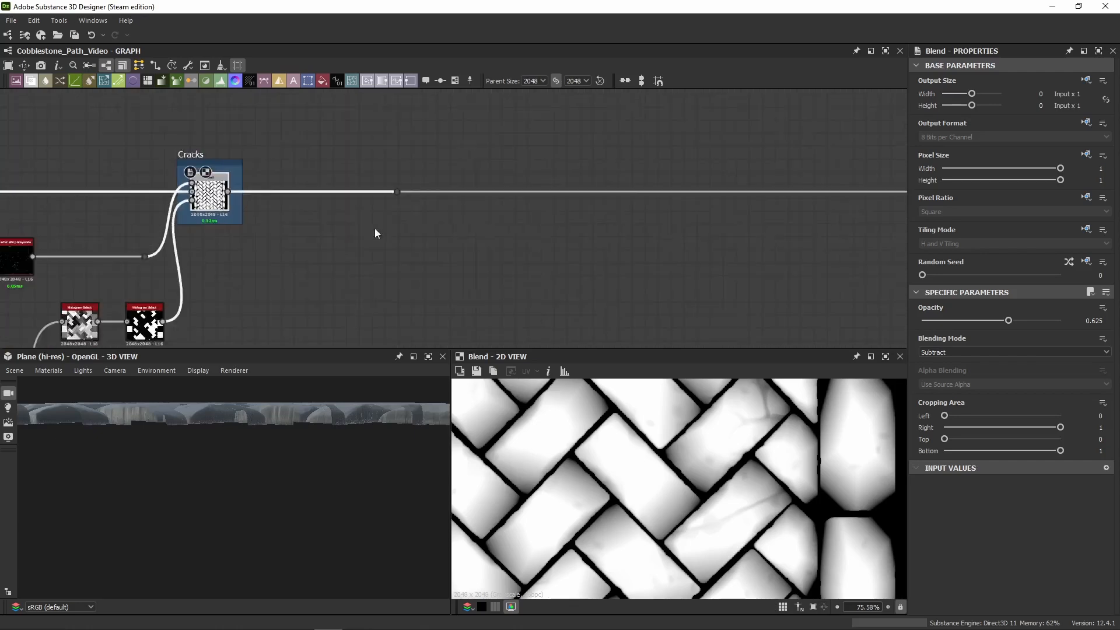
scroll(376, 230, down, 2)
scroll(383, 216, up, 4)
drag(404, 188, 894, 186)
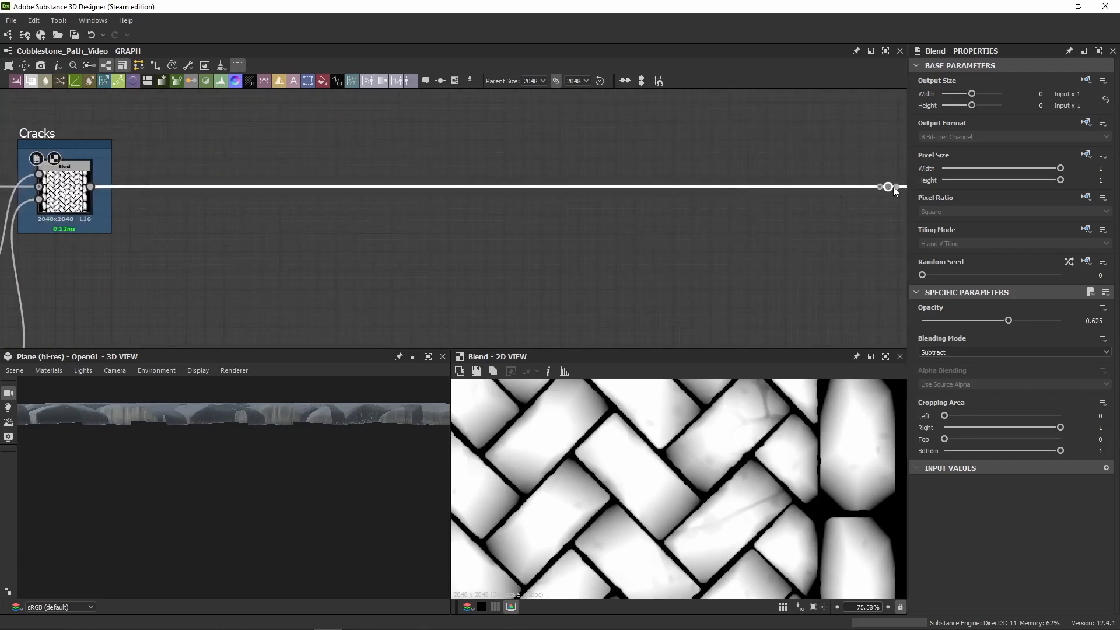
middle_drag(573, 215, 760, 213)
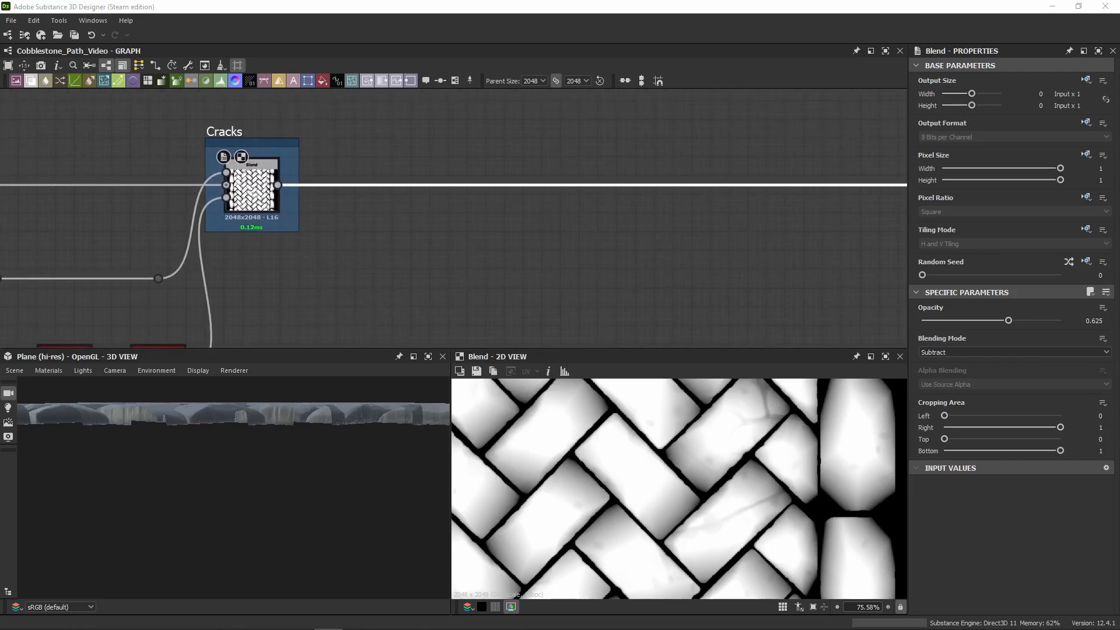
key(ctrl+v)
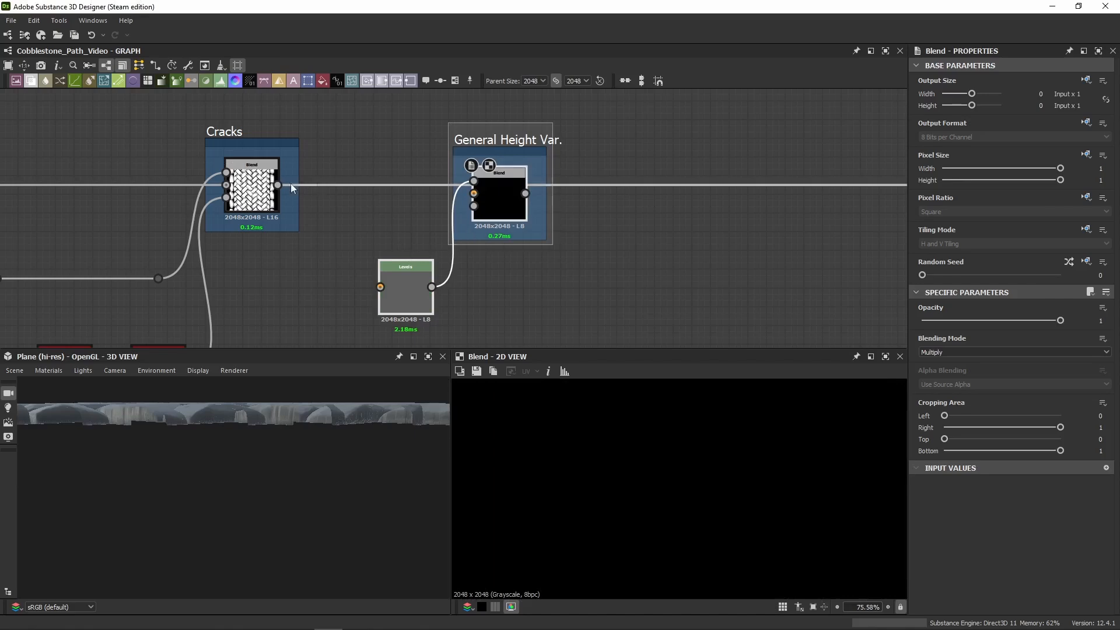
Step: Connect the Cracks Blend to the General Height Var. Blend's background and insert that Blend into the main line before the Dot
drag(278, 185, 505, 260)
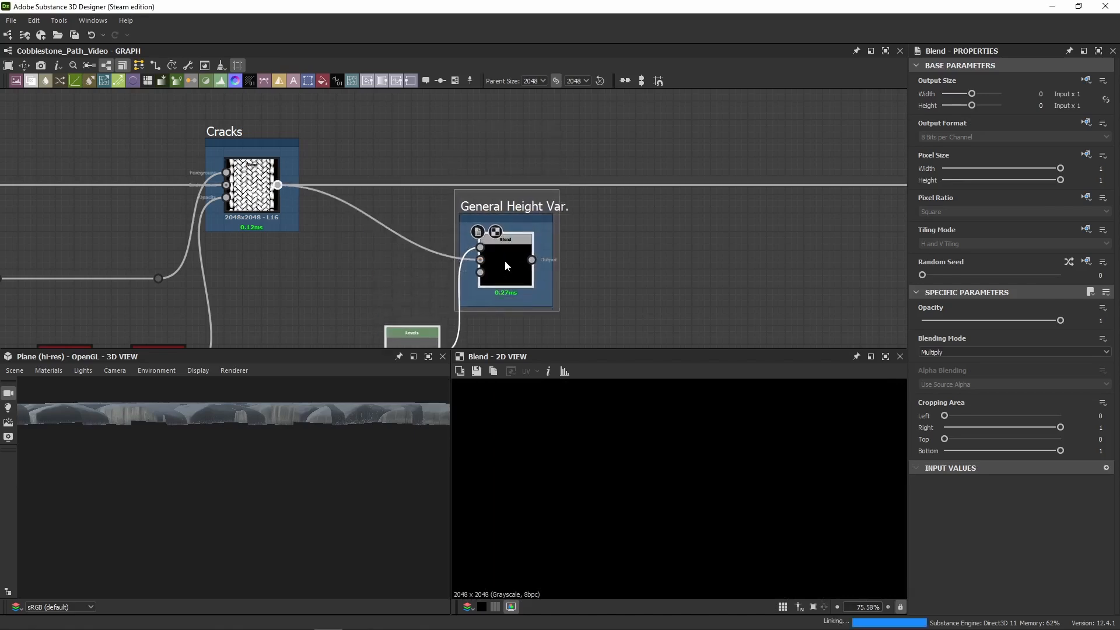
middle_drag(597, 270, 449, 246)
alt+click(513, 161)
drag(383, 235, 508, 164)
click(357, 196)
ctrl+drag(265, 326, 194, 252)
click(324, 231)
middle_drag(325, 231, 514, 247)
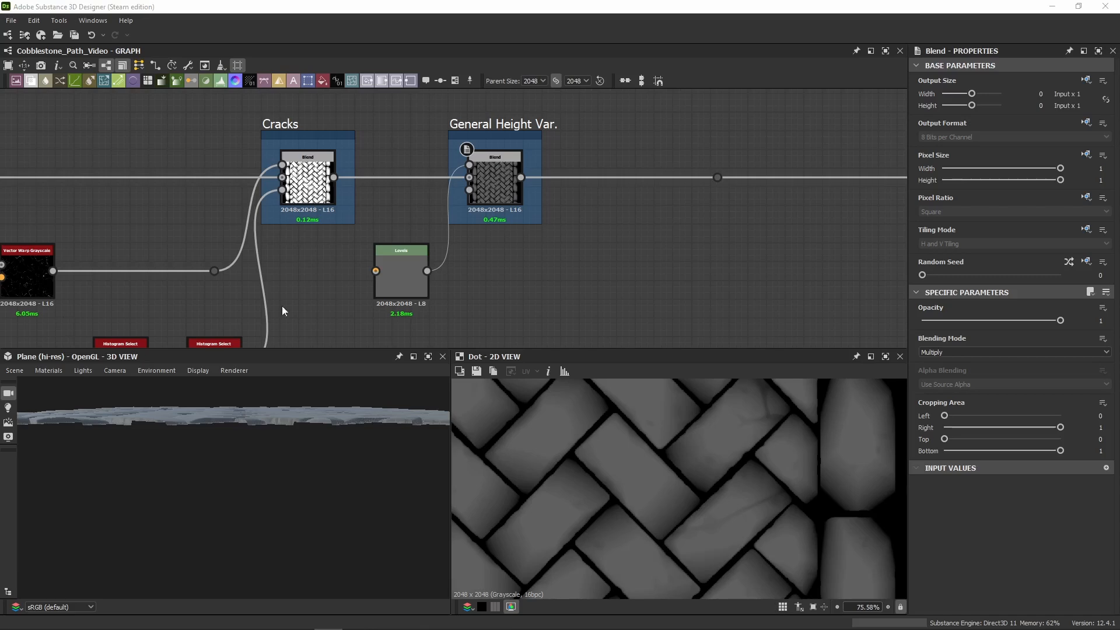
Step: Connect the Dot at the end of the Flood Fill random grayscale line to the input of the General Height Var. Levels
click(400, 276)
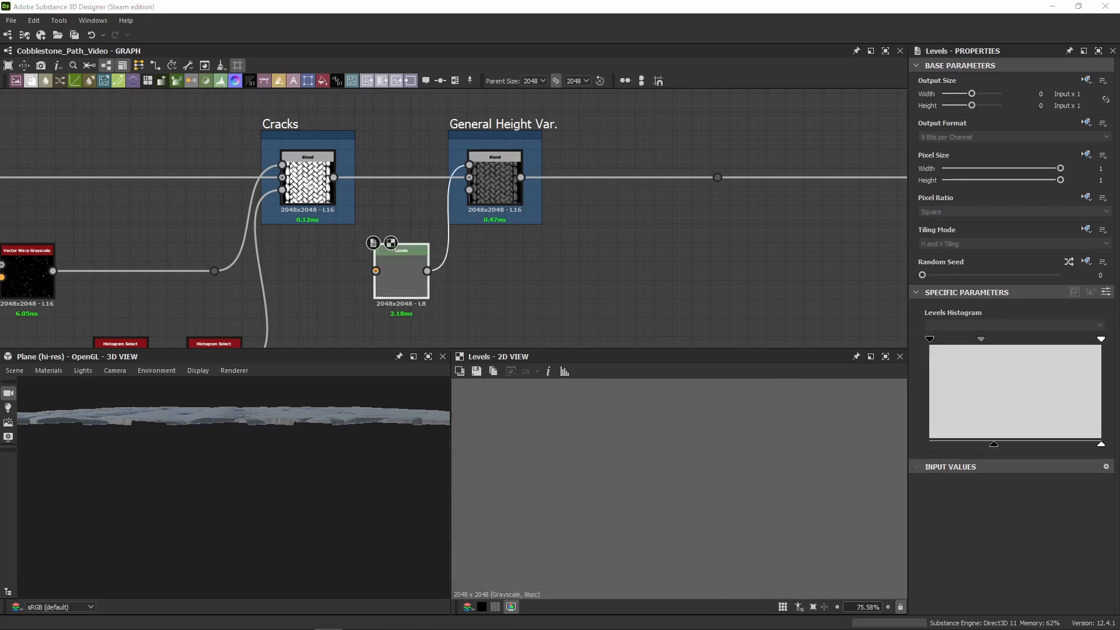
middle_drag(297, 335, 529, 229)
scroll(530, 228, down, 5)
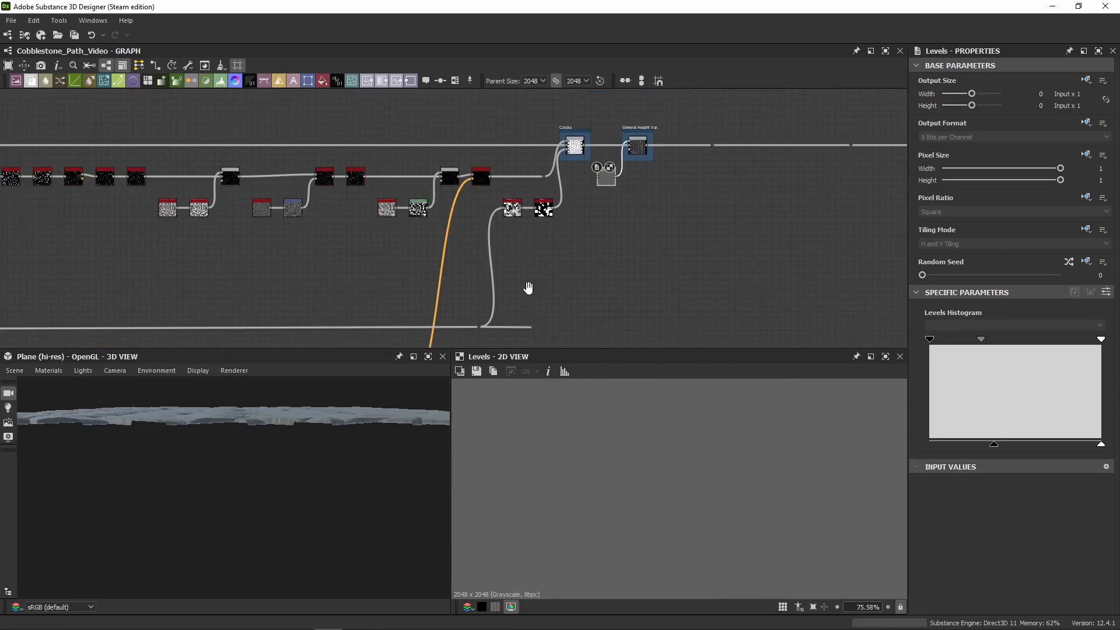
middle_drag(528, 290, 467, 259)
scroll(466, 298, up, 3)
scroll(477, 317, down, 3)
middle_drag(344, 302, 810, 264)
middle_drag(280, 262, 126, 255)
scroll(530, 279, up, 6)
middle_drag(836, 204, 125, 210)
middle_drag(857, 236, 378, 208)
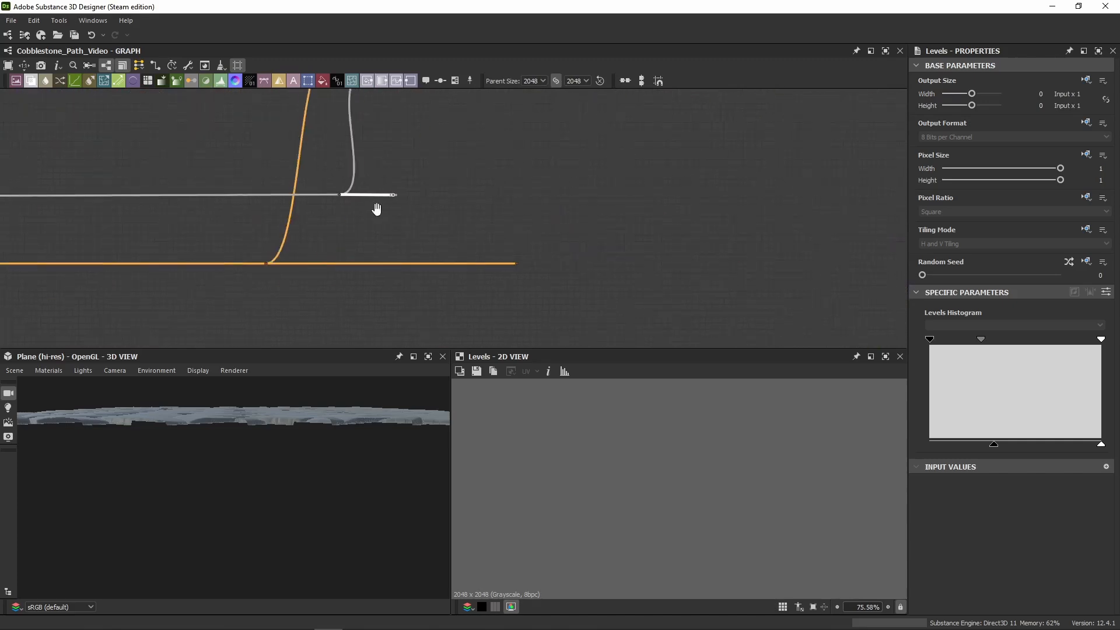
scroll(431, 183, up, 4)
middle_drag(431, 183, 460, 239)
scroll(460, 240, down, 5)
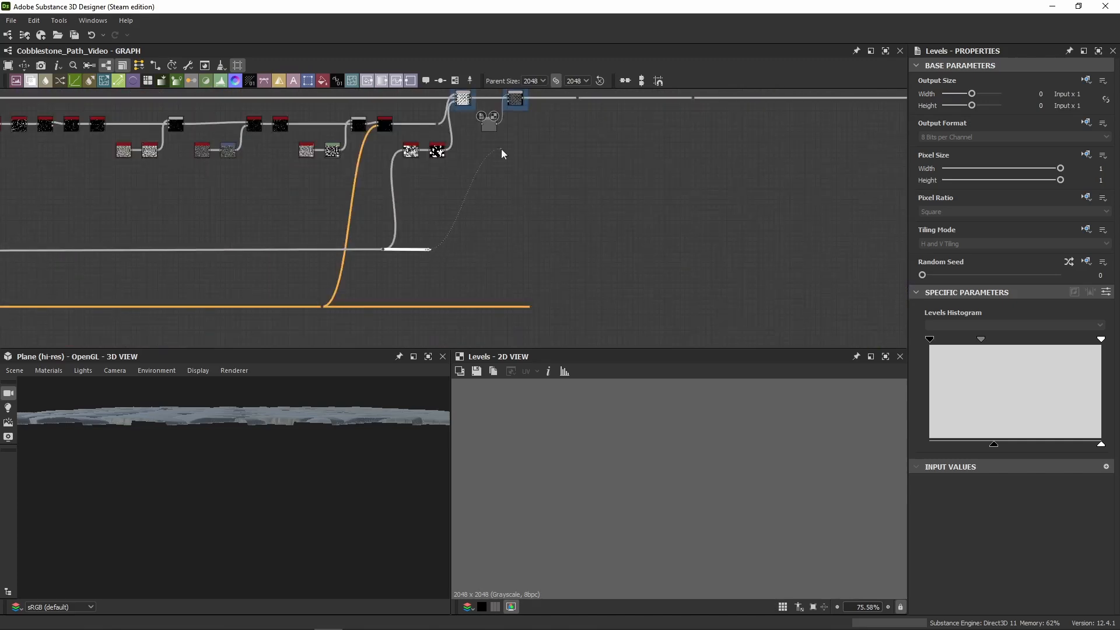
drag(502, 148, 490, 128)
Step: Inspect the varied stone heights and the Levels grayscale, and show the Levels settings as numeric parameters
drag(280, 426, 281, 472)
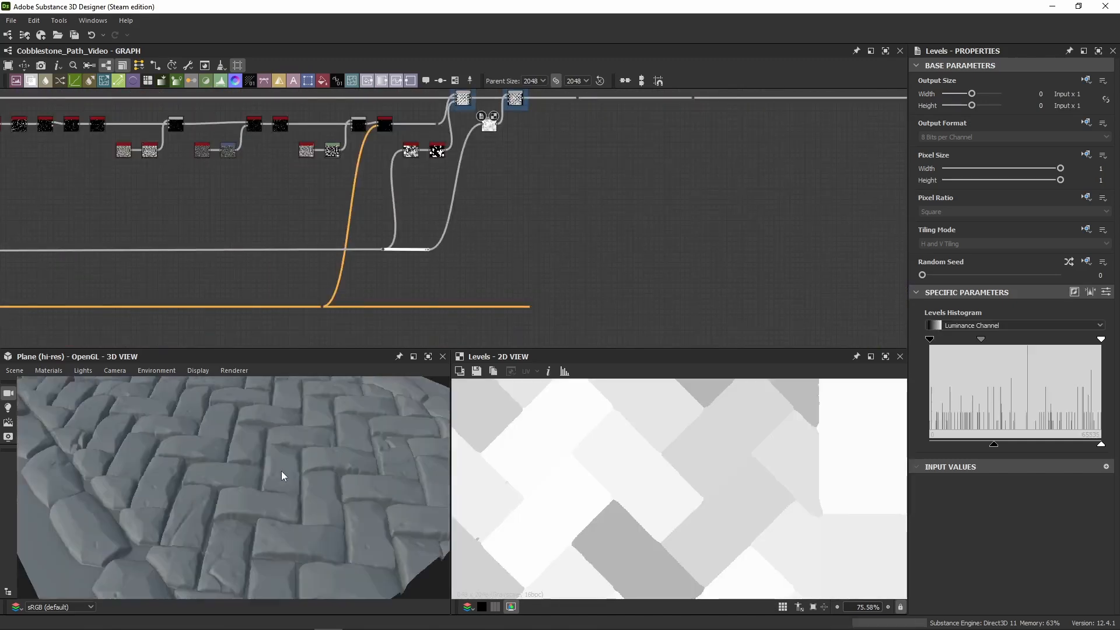
scroll(492, 157, up, 4)
scroll(620, 478, down, 5)
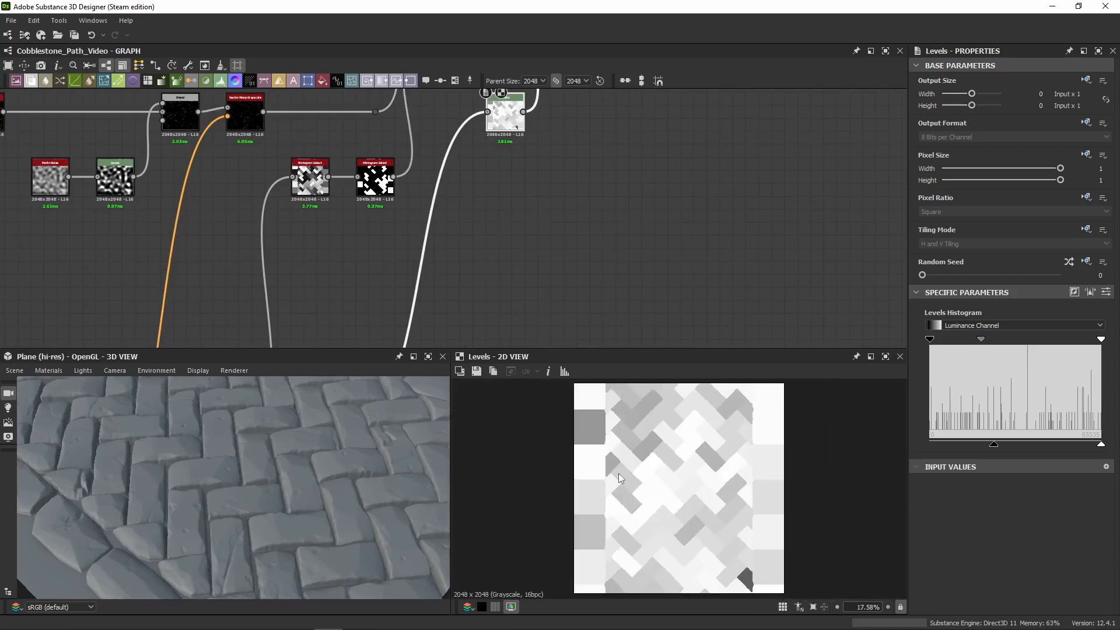
click(1106, 292)
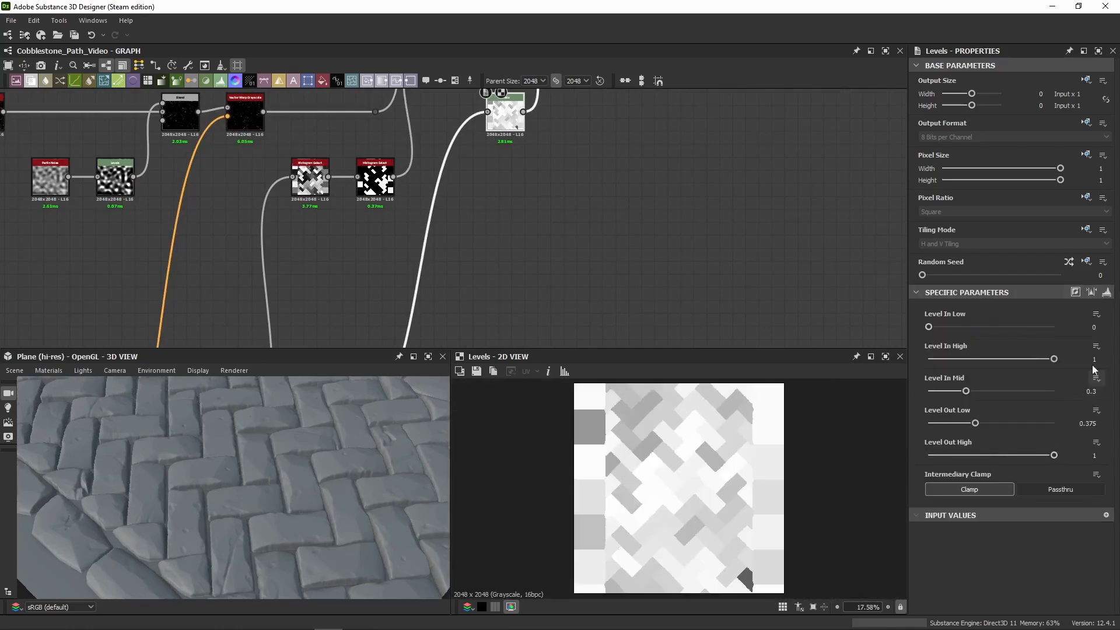
Step: Display the General Height Var. Blend and examine the darkest stone near the corner of its height map
middle_drag(545, 108, 489, 245)
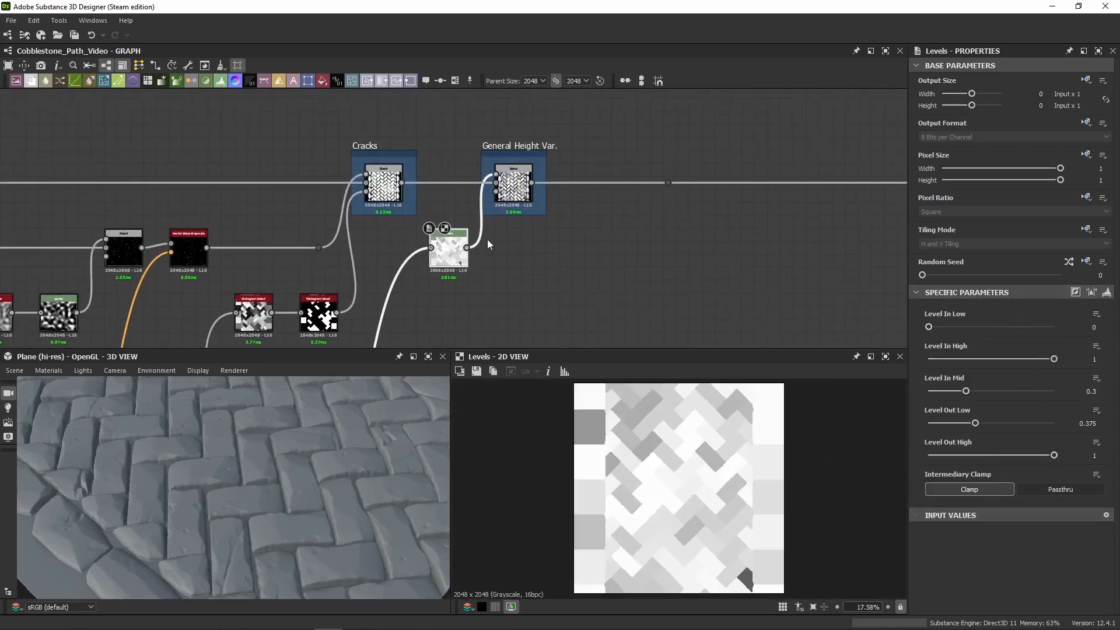
scroll(490, 234, up, 3)
click(537, 154)
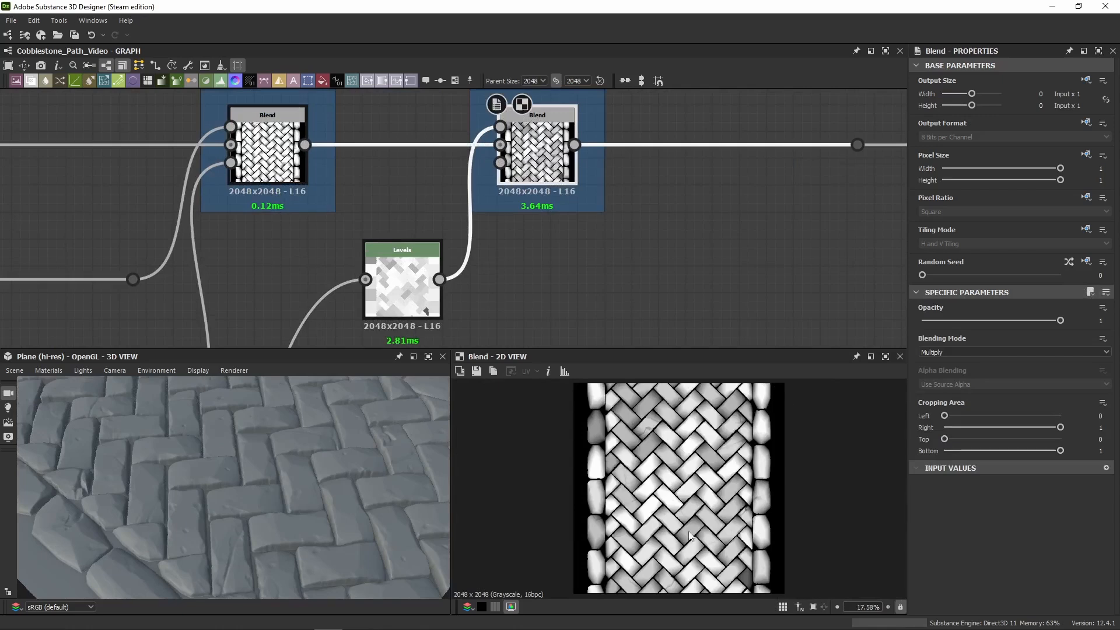
scroll(689, 535, up, 5)
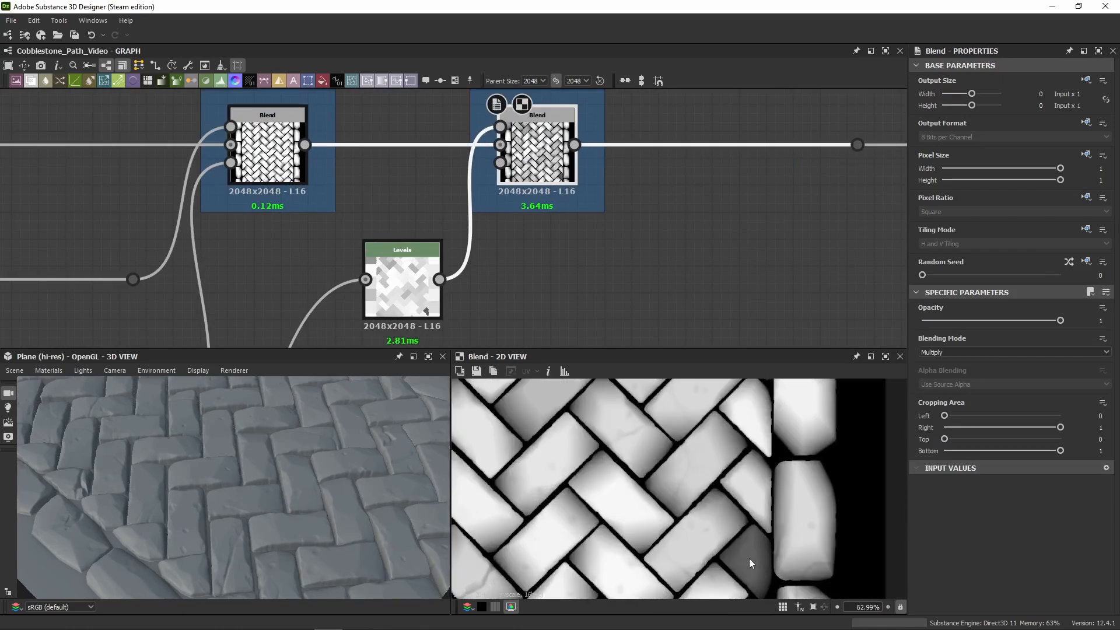
Step: Switch the 3D view to the Top camera and compare the corner stones with the Blend's height map
drag(333, 484, 131, 373)
click(115, 370)
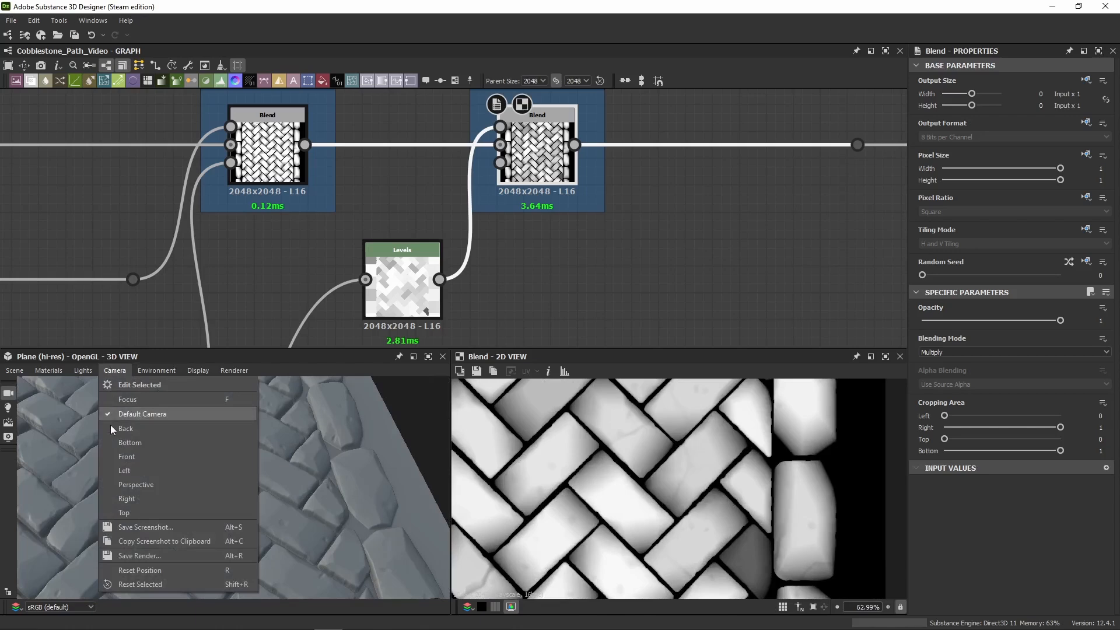
click(125, 513)
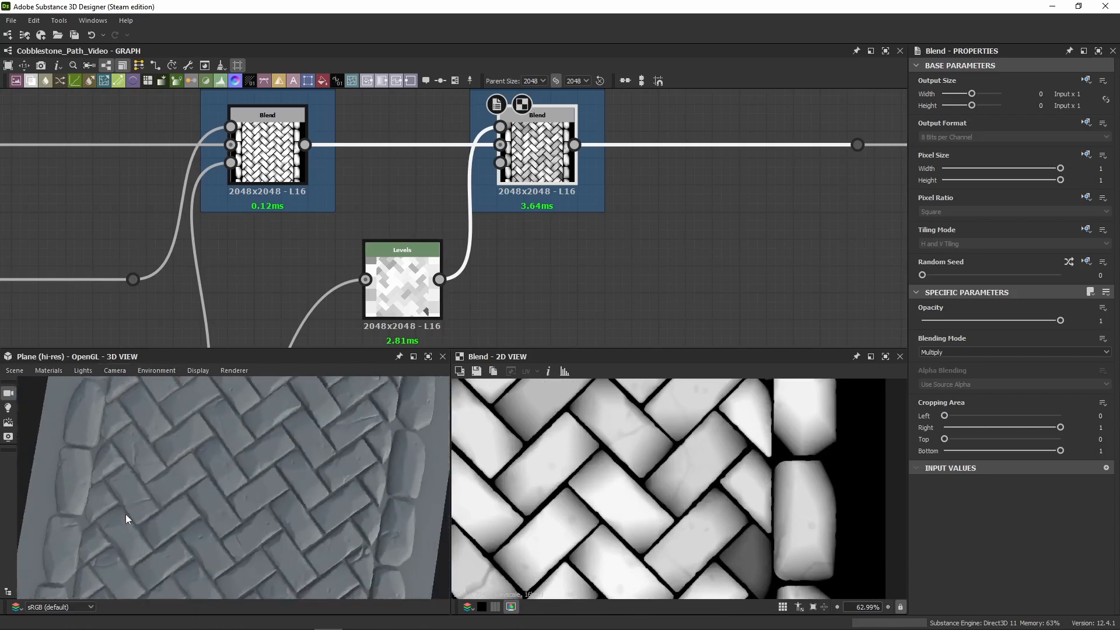
scroll(609, 490, down, 5)
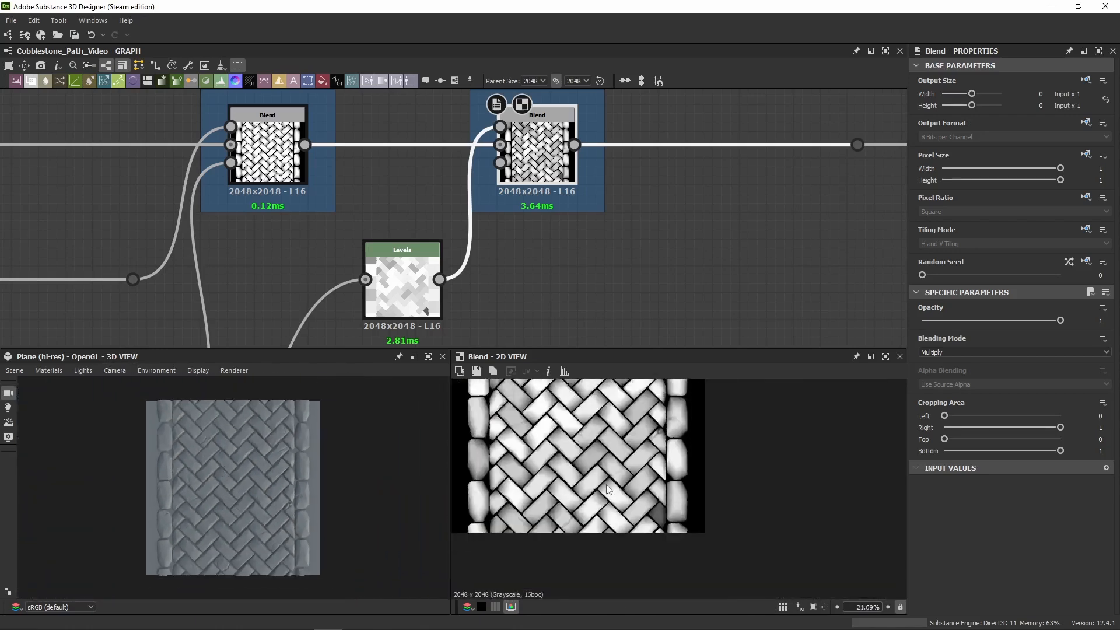
scroll(609, 487, down, 2)
scroll(667, 489, up, 2)
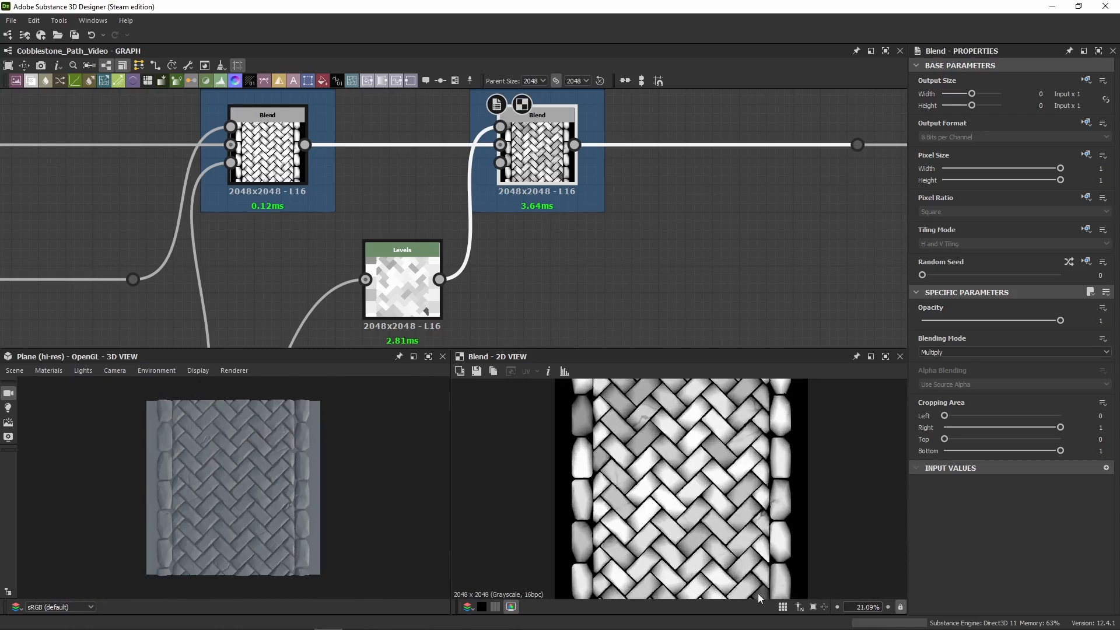
scroll(272, 499, up, 6)
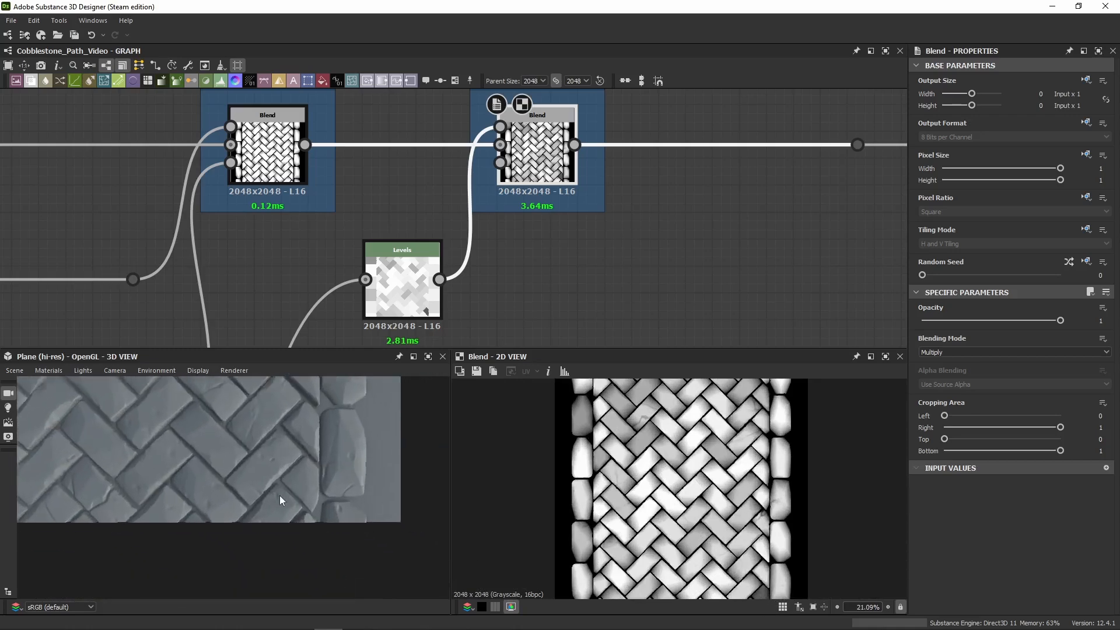
scroll(279, 495, up, 4)
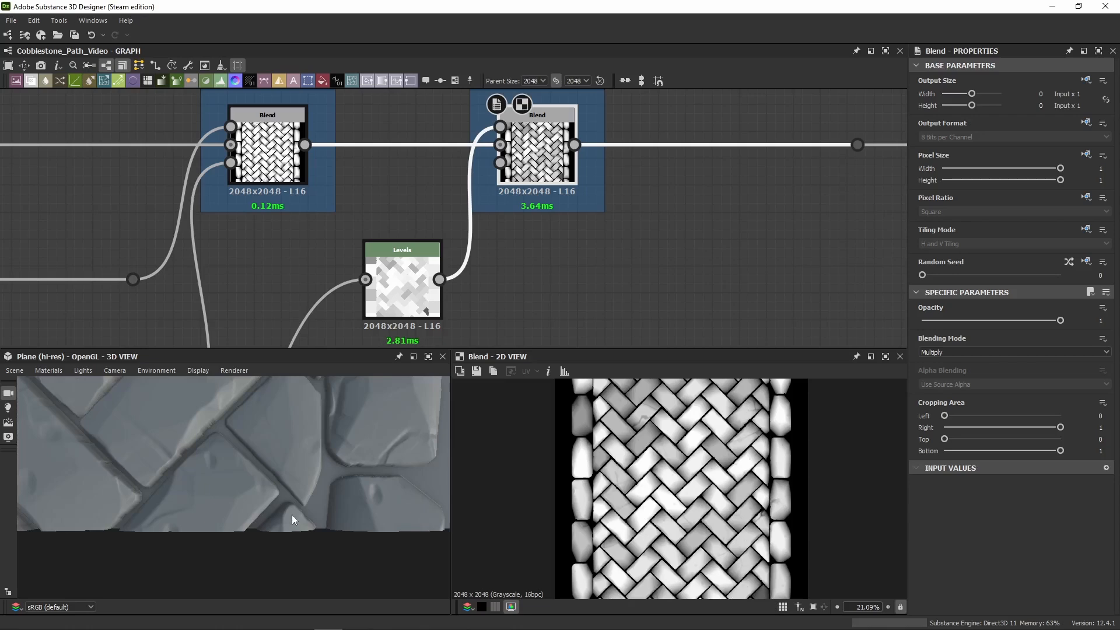
scroll(280, 509, down, 5)
Step: Reapply the Top camera to the 3D view and examine the lowered stones near the path's corner
click(115, 370)
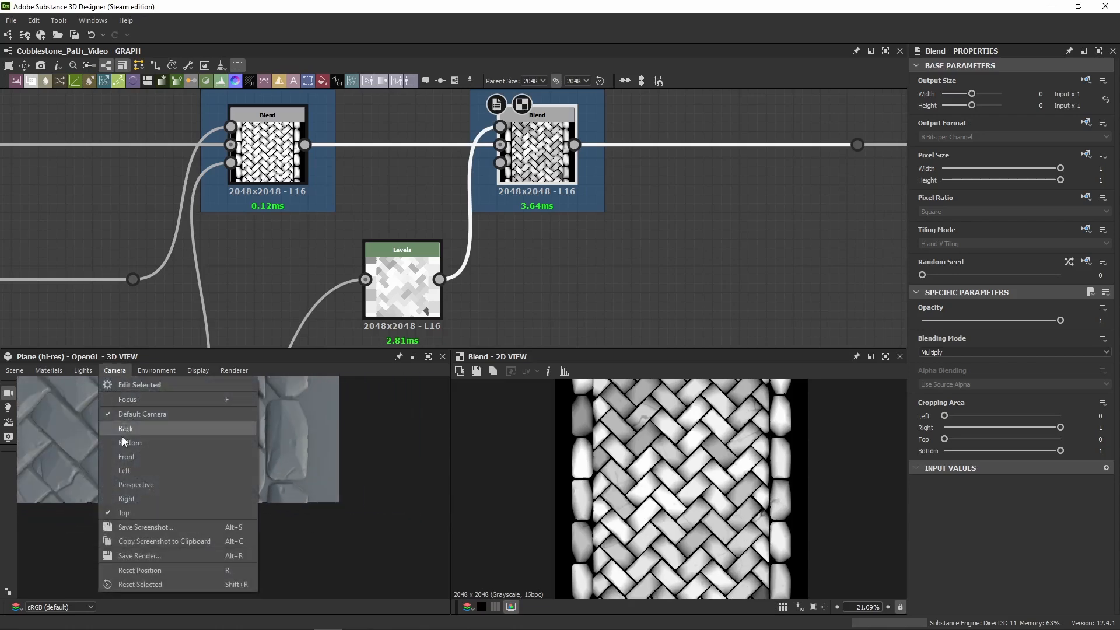
click(124, 511)
scroll(272, 478, down, 4)
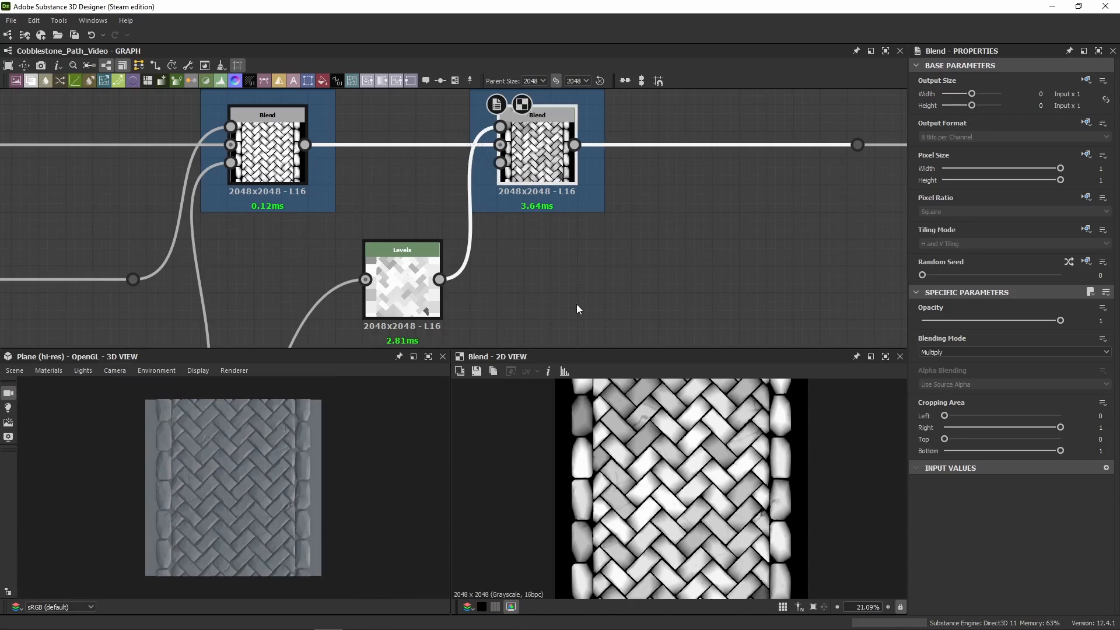
right_drag(267, 545, 289, 589)
middle_drag(289, 589, 247, 487)
right_drag(247, 488, 333, 554)
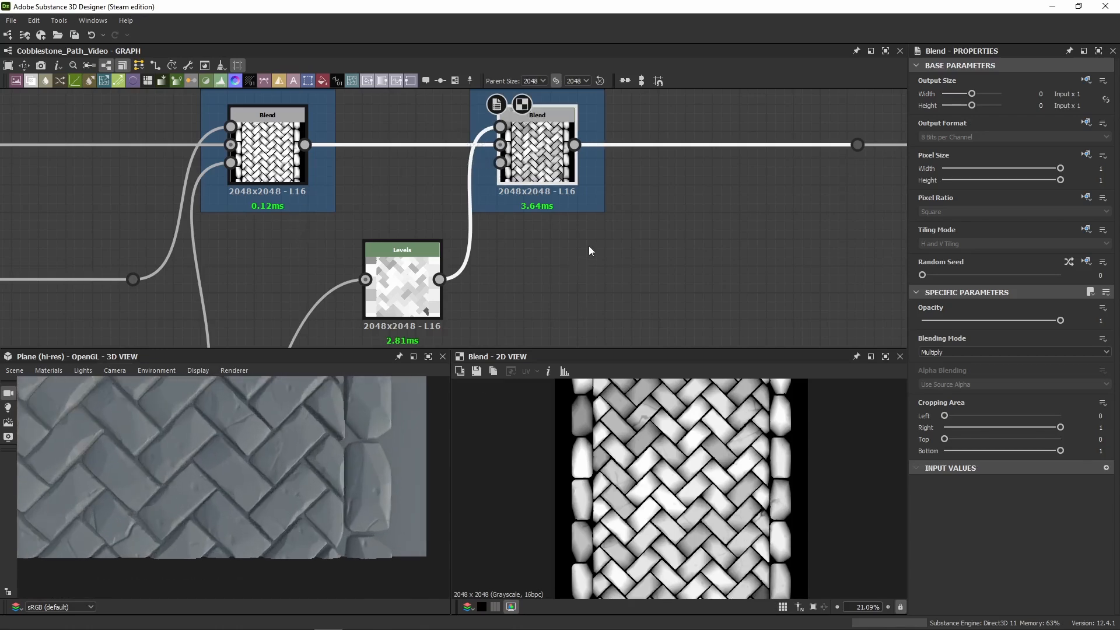
Step: Open the Default material's properties, review its Base Surface and Height settings, and check the Blend's height map again
click(589, 246)
click(83, 368)
mouse_move(61, 381)
click(111, 387)
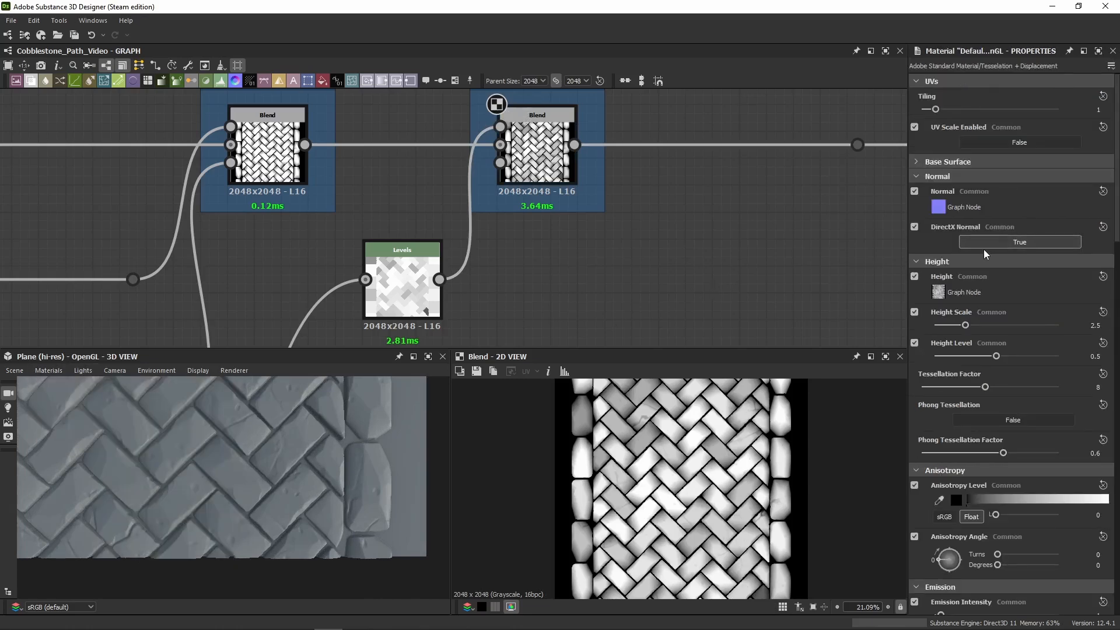
click(917, 162)
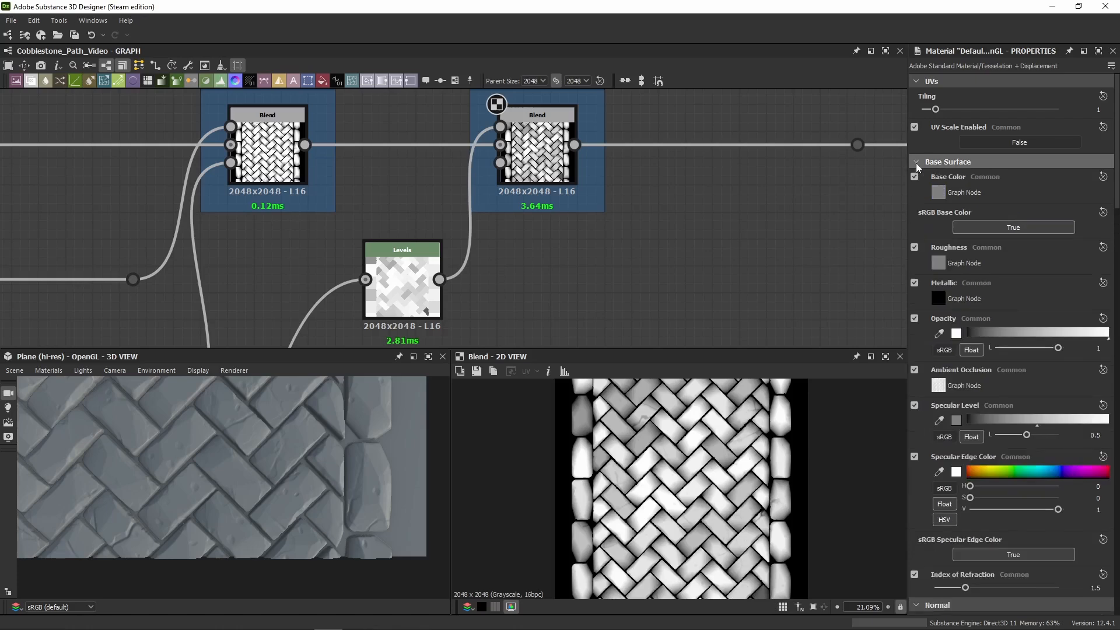
click(916, 162)
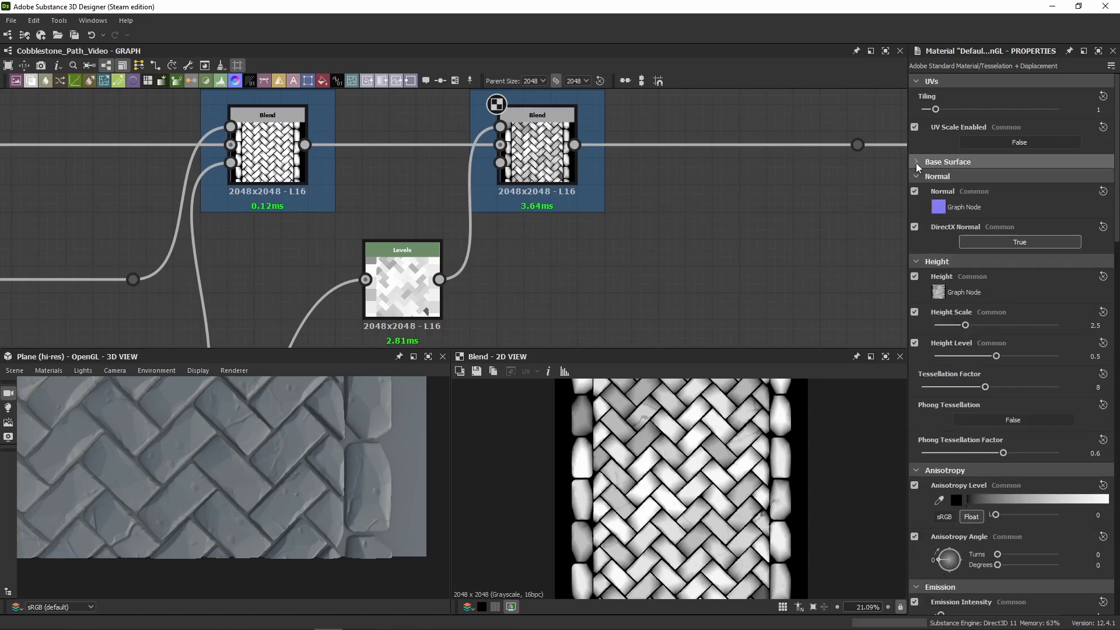
scroll(721, 546, down, 3)
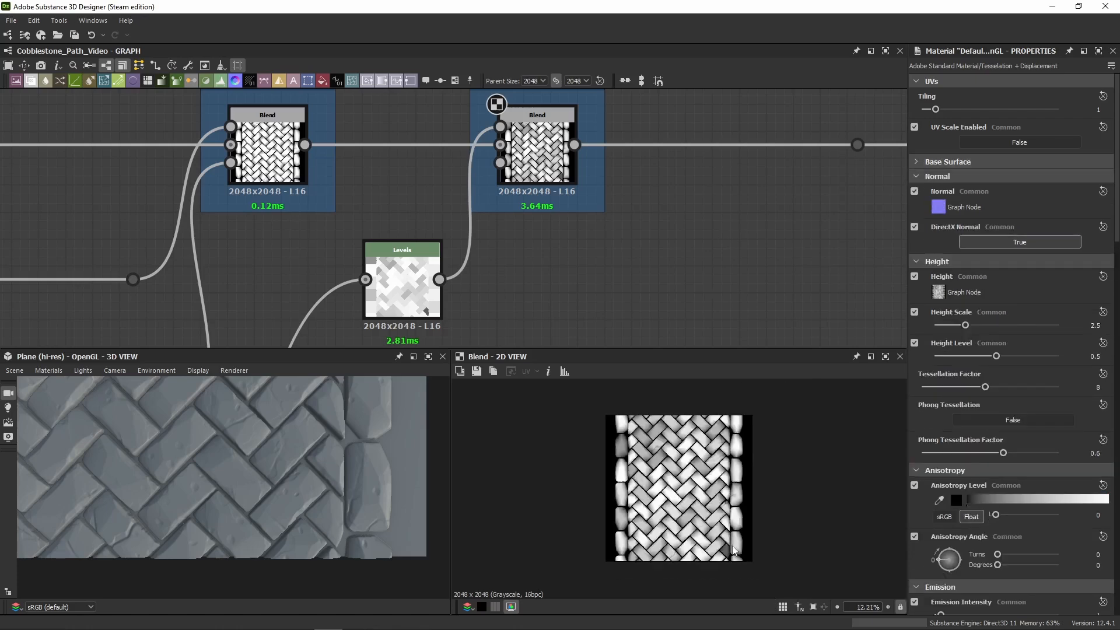
scroll(774, 525, up, 3)
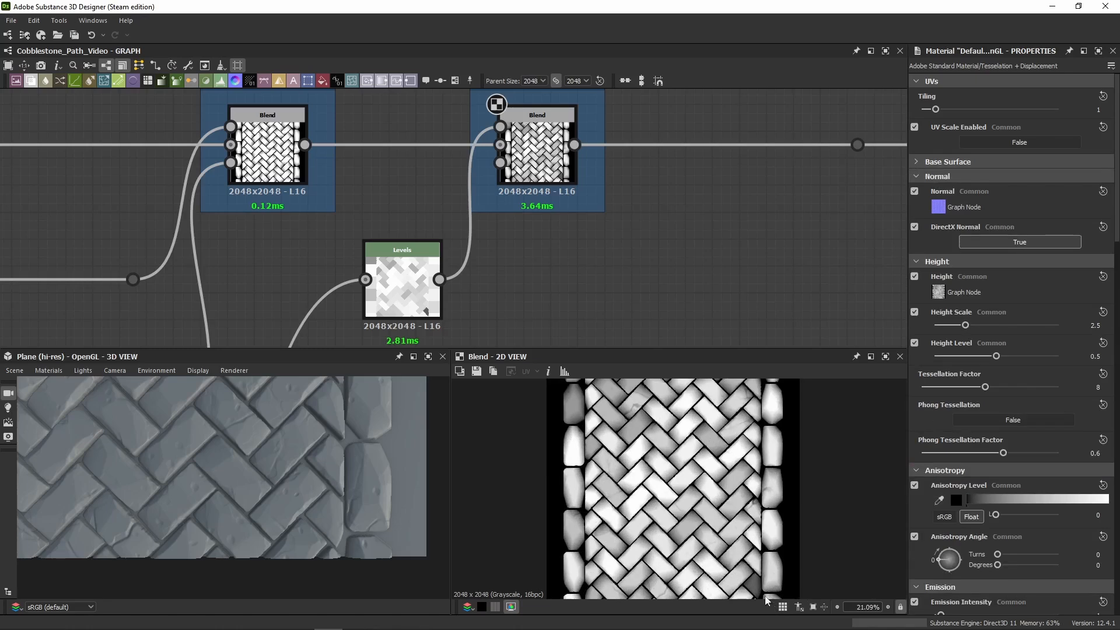
Step: Examine the darkest corner stone in the Blend's height map and compare it with the same area of the 3D path
scroll(642, 493, down, 1)
scroll(729, 493, down, 1)
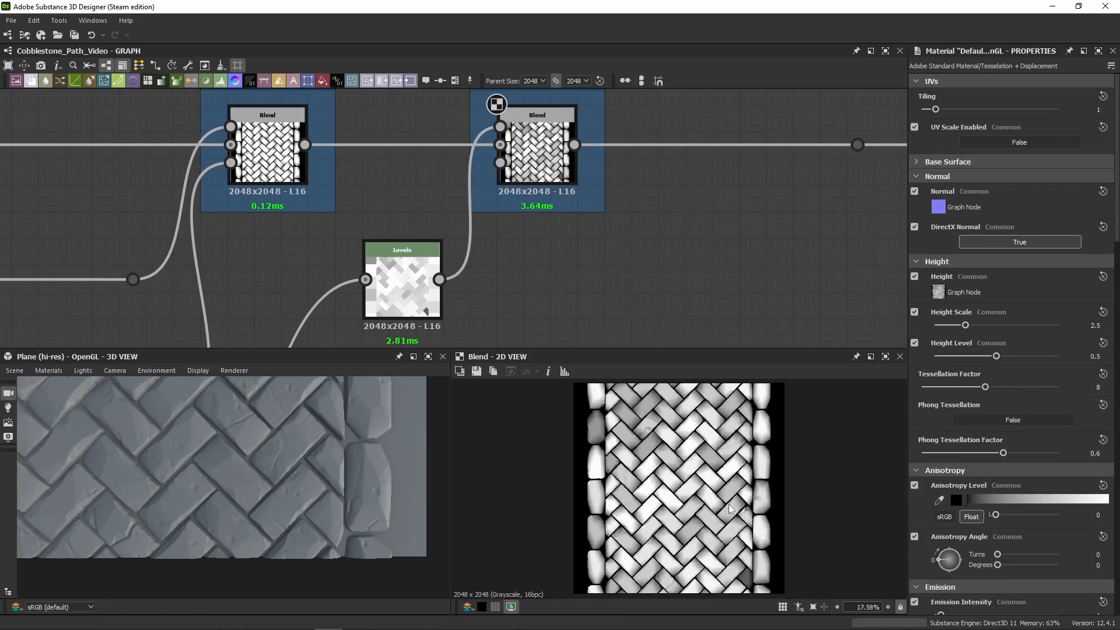
scroll(758, 495, up, 1)
scroll(770, 495, down, 1)
scroll(801, 537, up, 2)
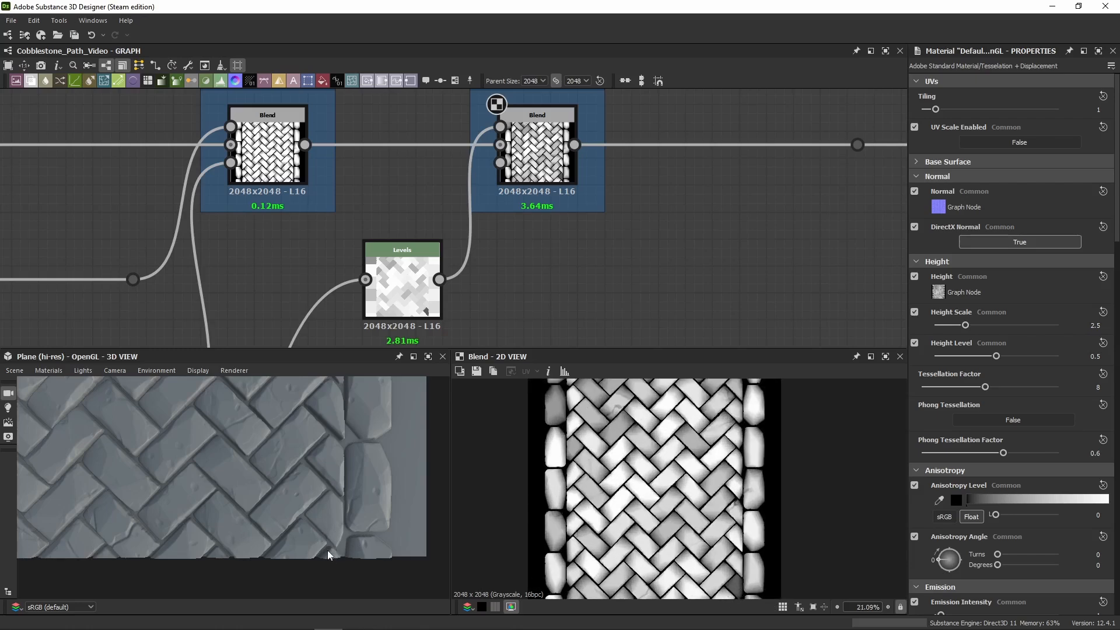
scroll(729, 508, down, 1)
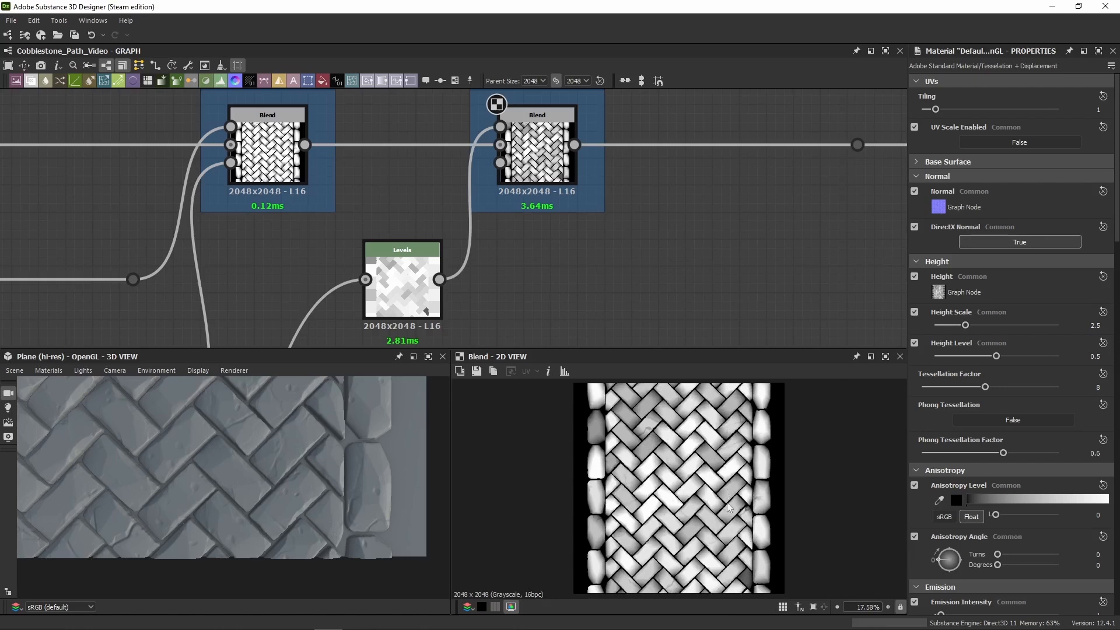
scroll(726, 513, up, 9)
scroll(380, 475, down, 2)
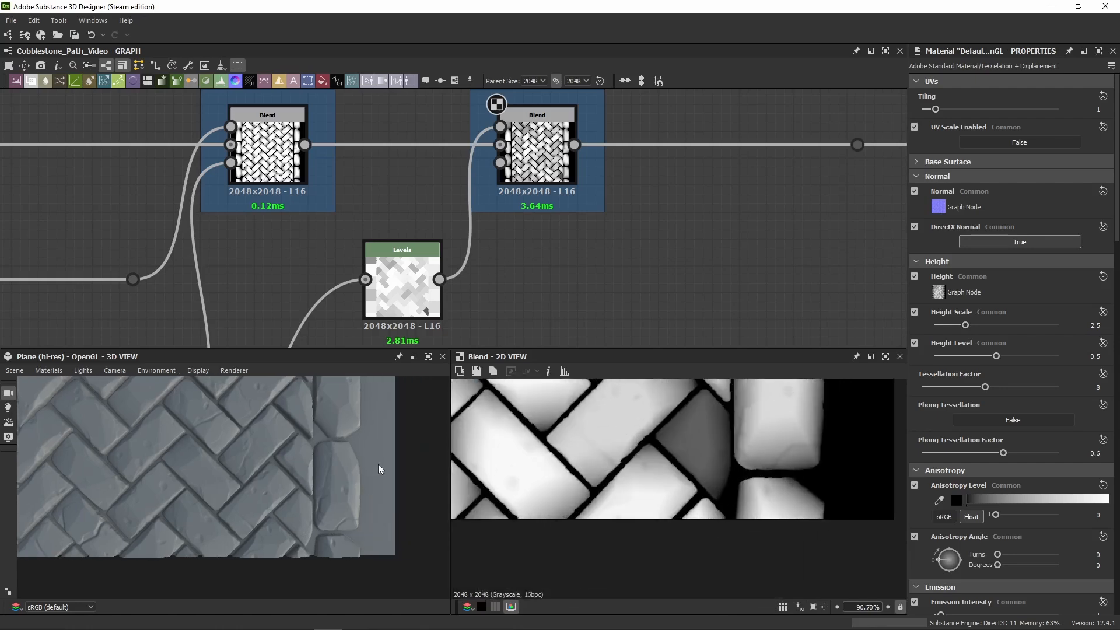
scroll(694, 449, up, 1)
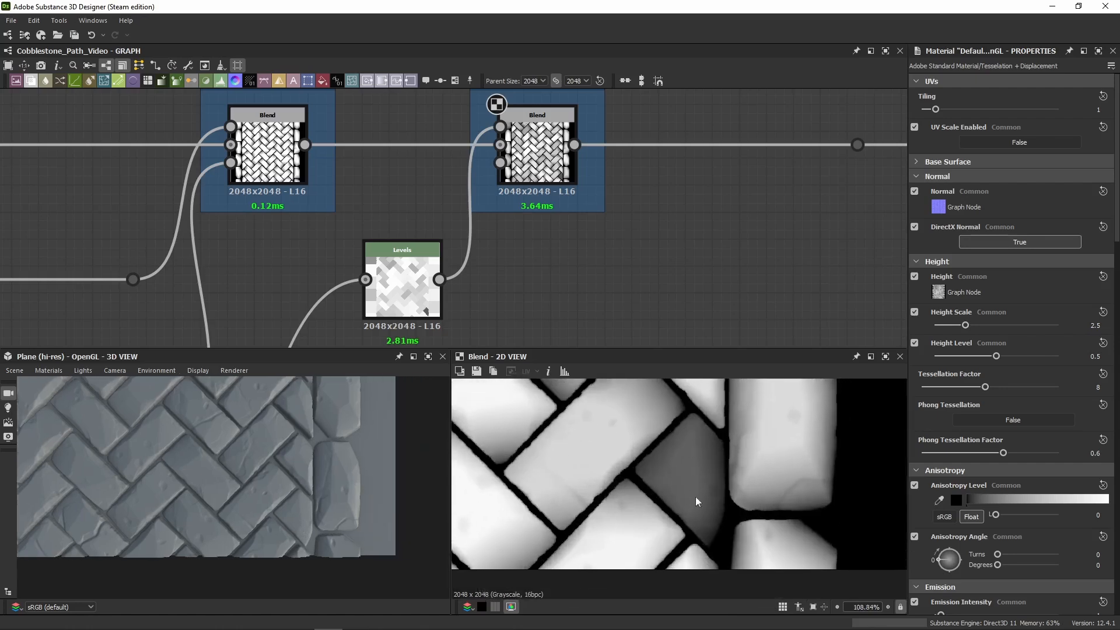
drag(329, 517, 380, 558)
Step: Compare the outputs of the Levels node, the General Height Var. Blend and the Auto Levels node in the 2D view
double_click(402, 285)
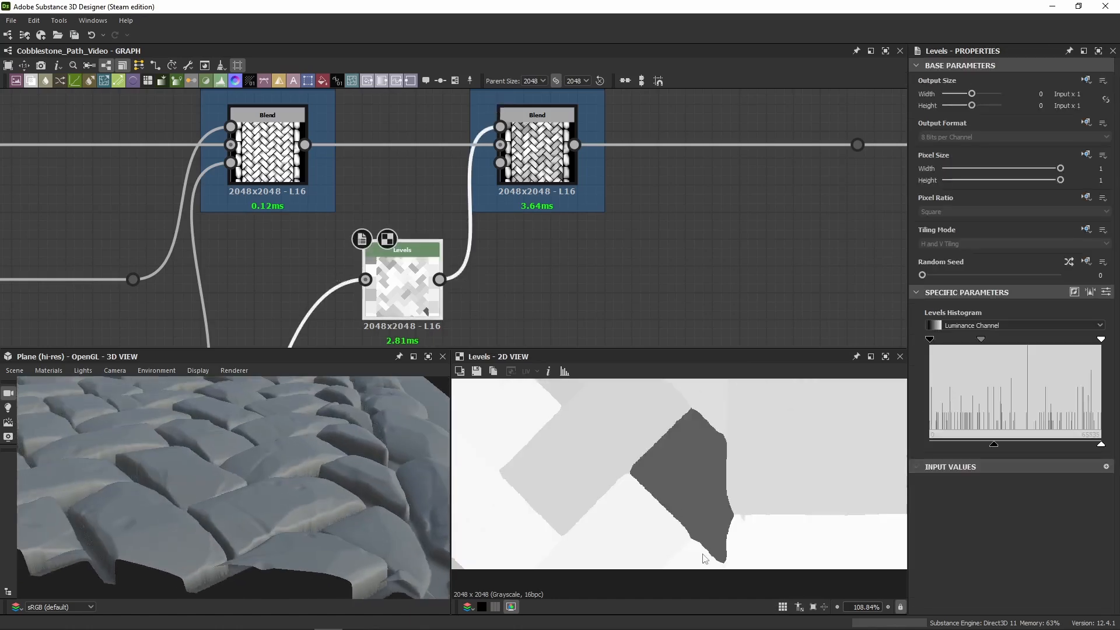
double_click(565, 181)
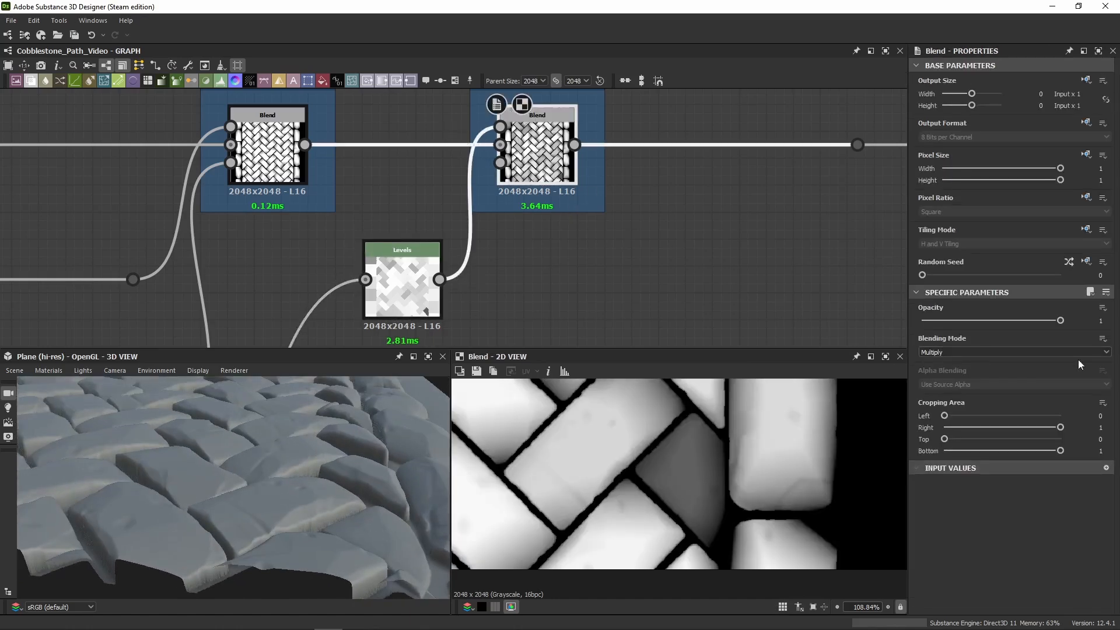
double_click(403, 286)
scroll(680, 477, down, 8)
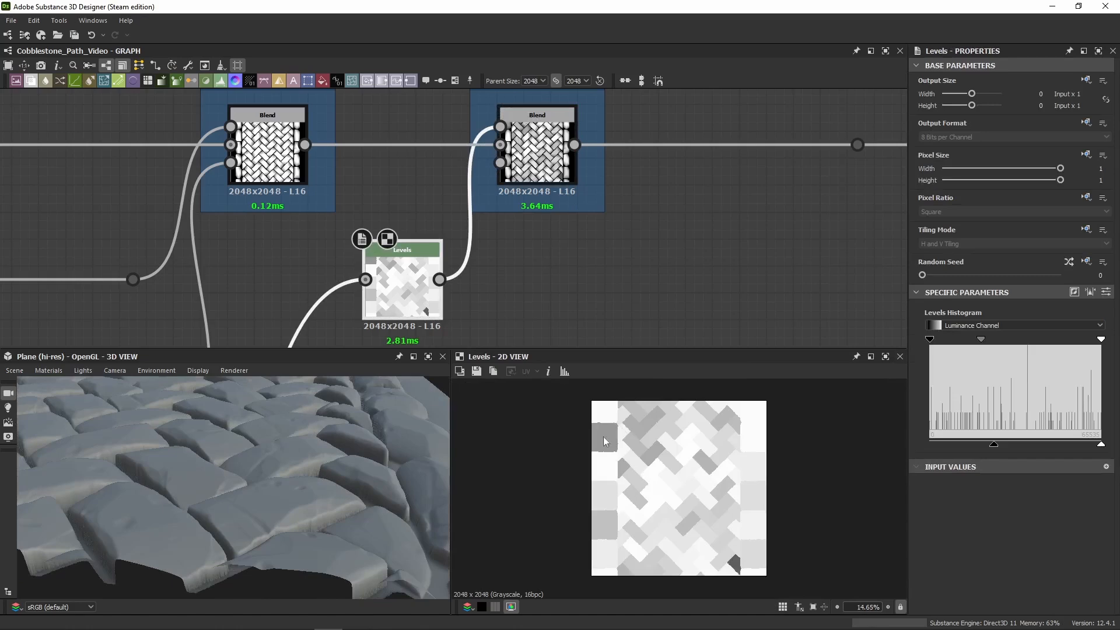
double_click(403, 286)
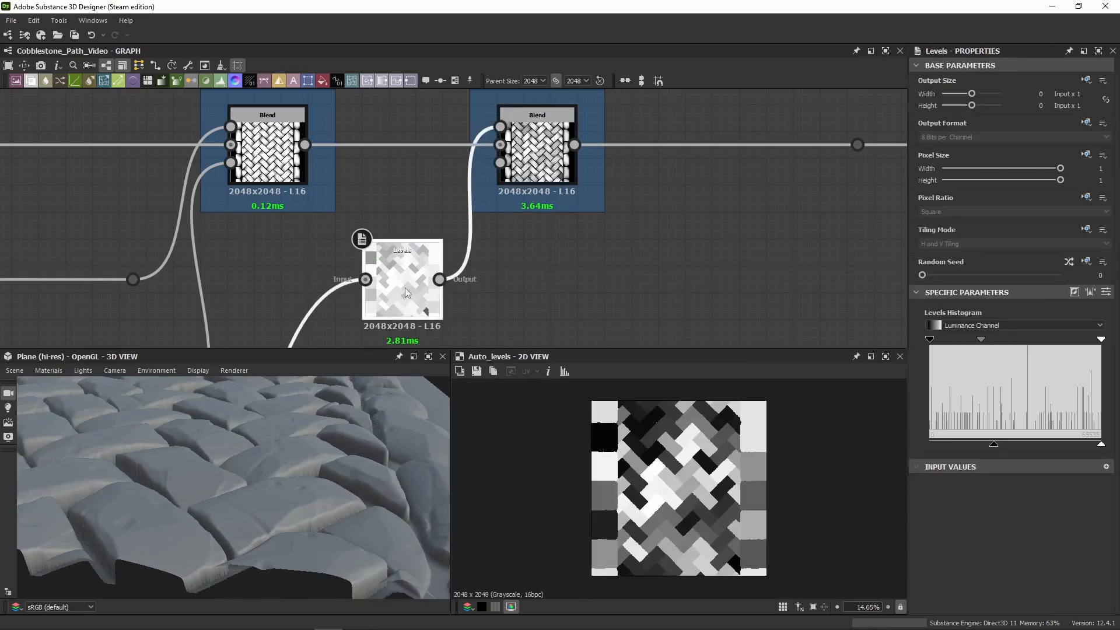
Step: Temporarily disable the Levels node to check the stone heights in 3D without it, and re-enable it
key(ctrl+b)
drag(251, 473, 192, 501)
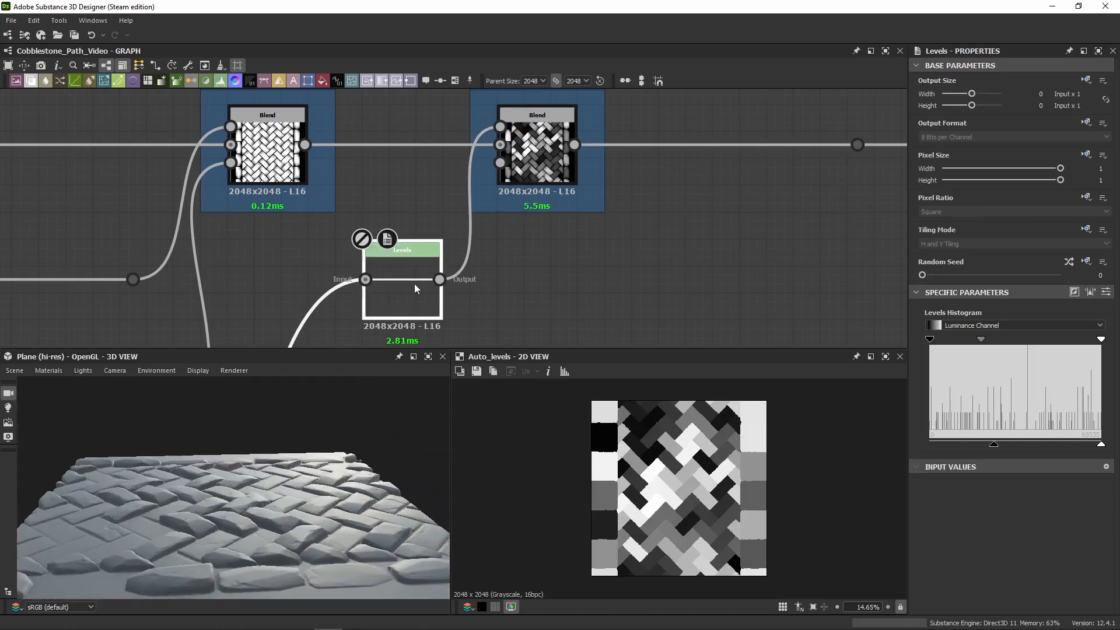
key(ctrl+b)
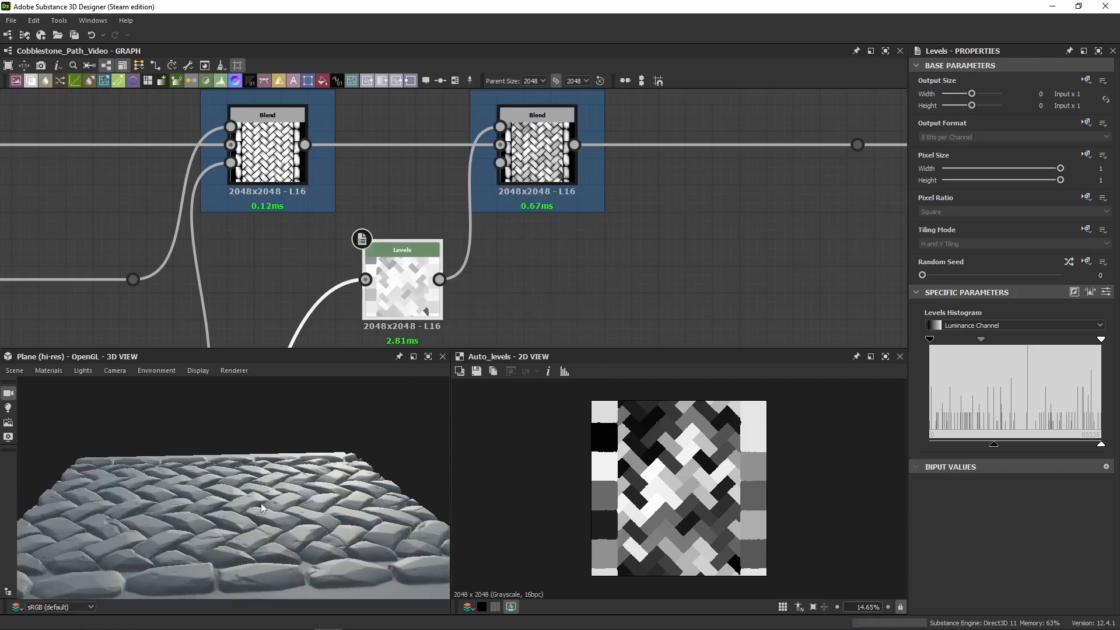
Step: Compare the Levels output with the General Height Var. Blend's height map, and inspect the path in 3D from a lower, closer angle
double_click(411, 307)
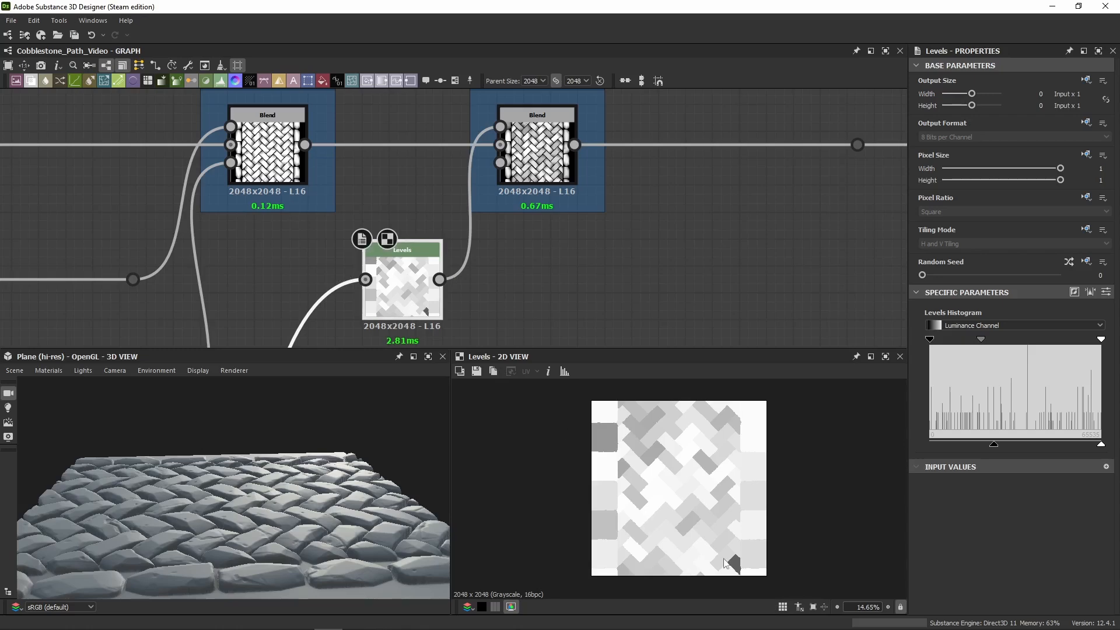
double_click(534, 179)
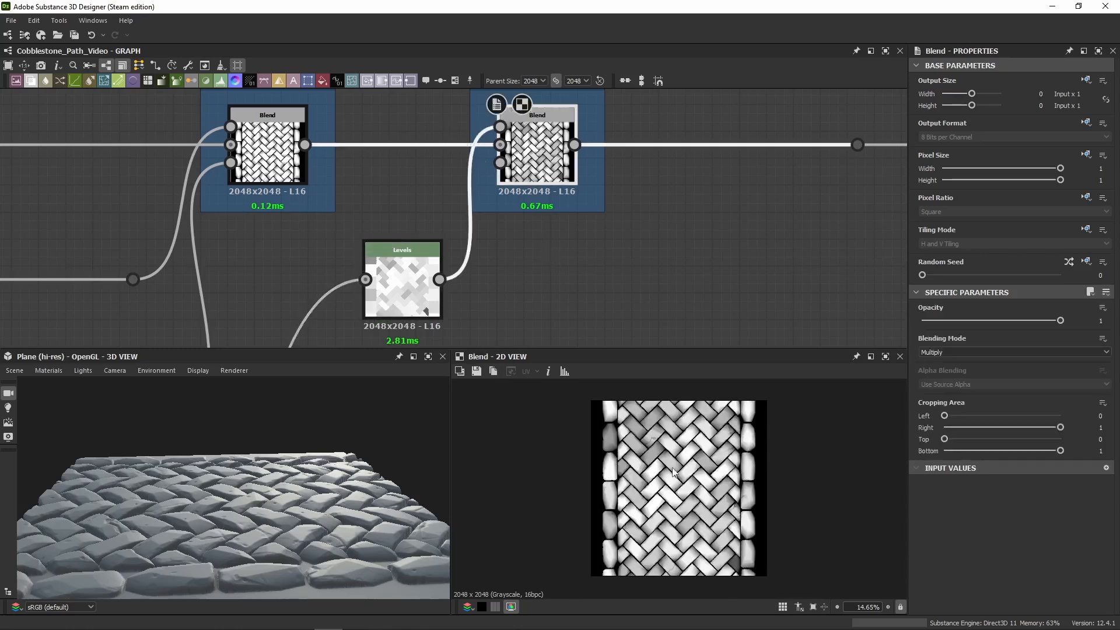
double_click(436, 330)
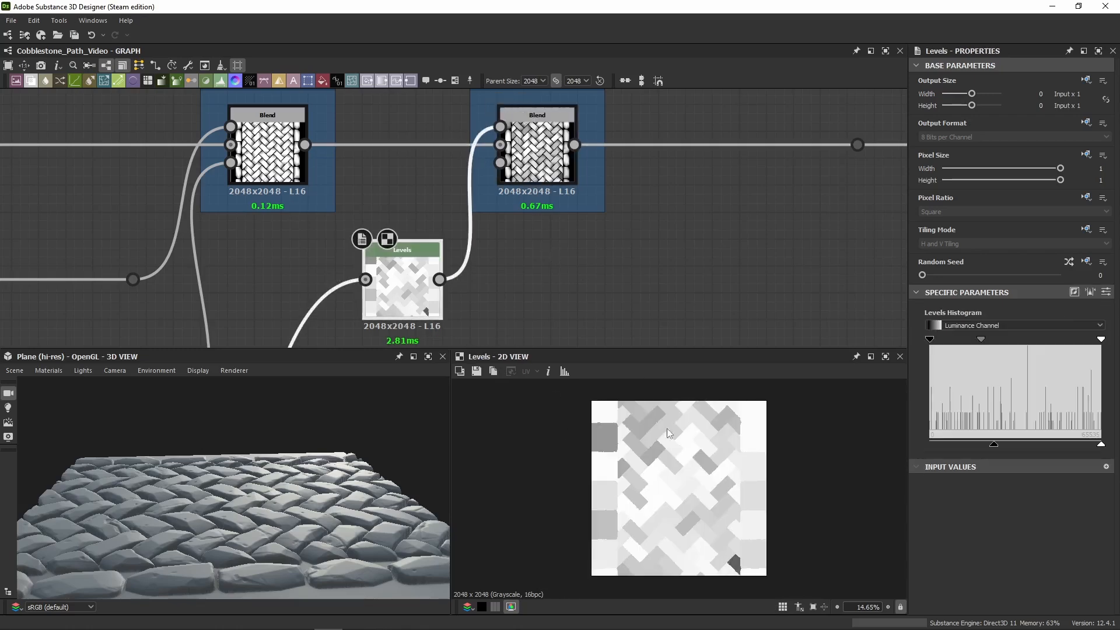
double_click(535, 158)
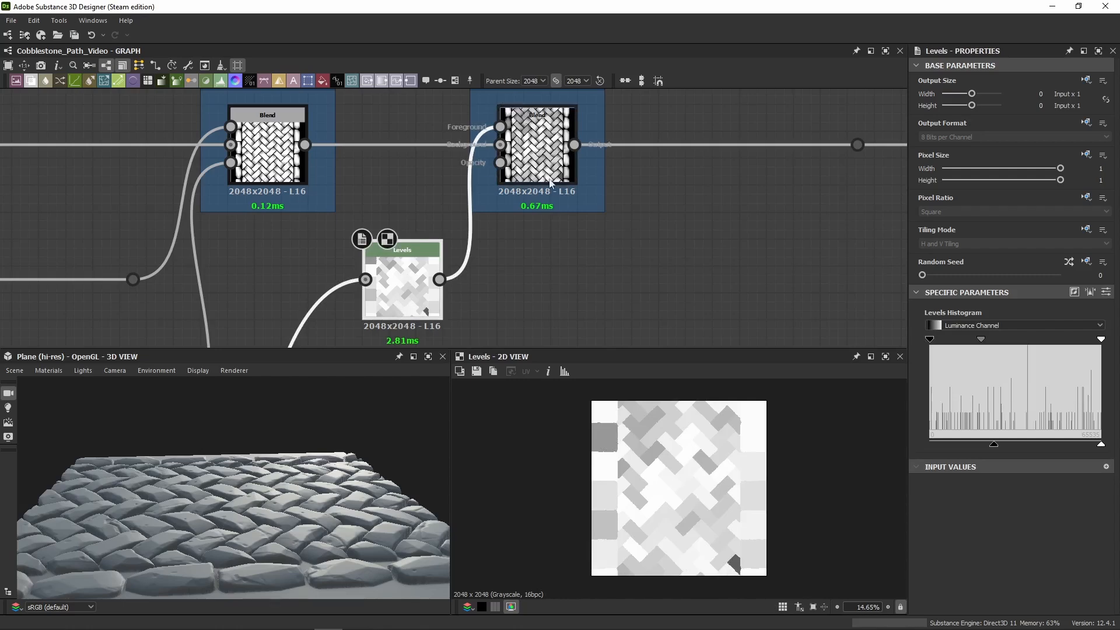
drag(309, 502, 257, 542)
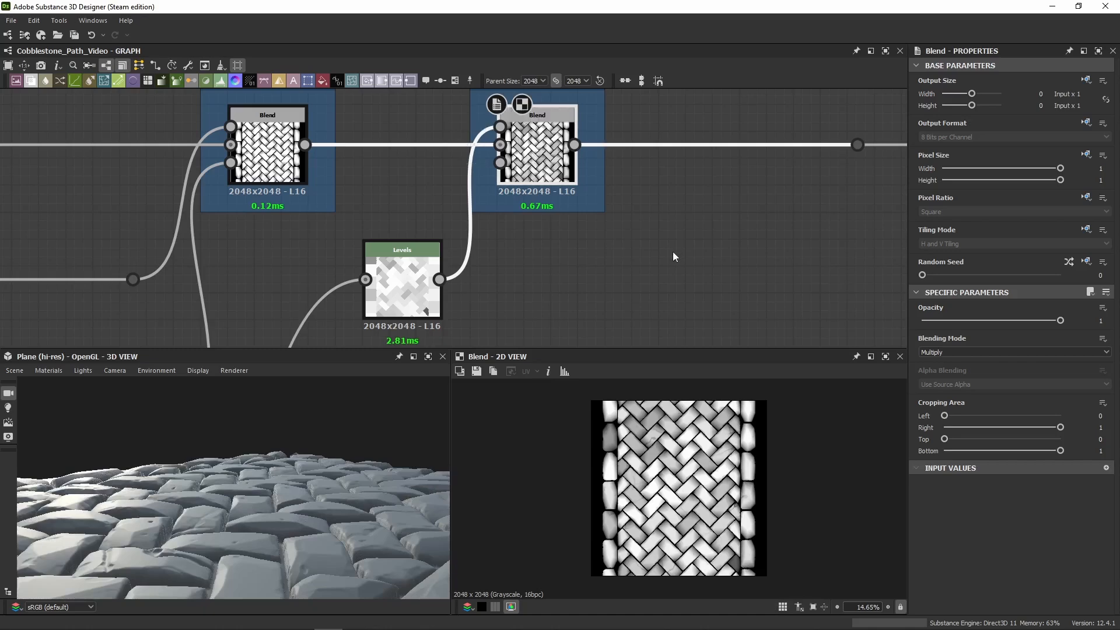
Step: Delete the surplus dot on the main line after General Height Var. and move the remaining dot farther along to make room
middle_drag(603, 190, 577, 235)
middle_drag(687, 292, 538, 269)
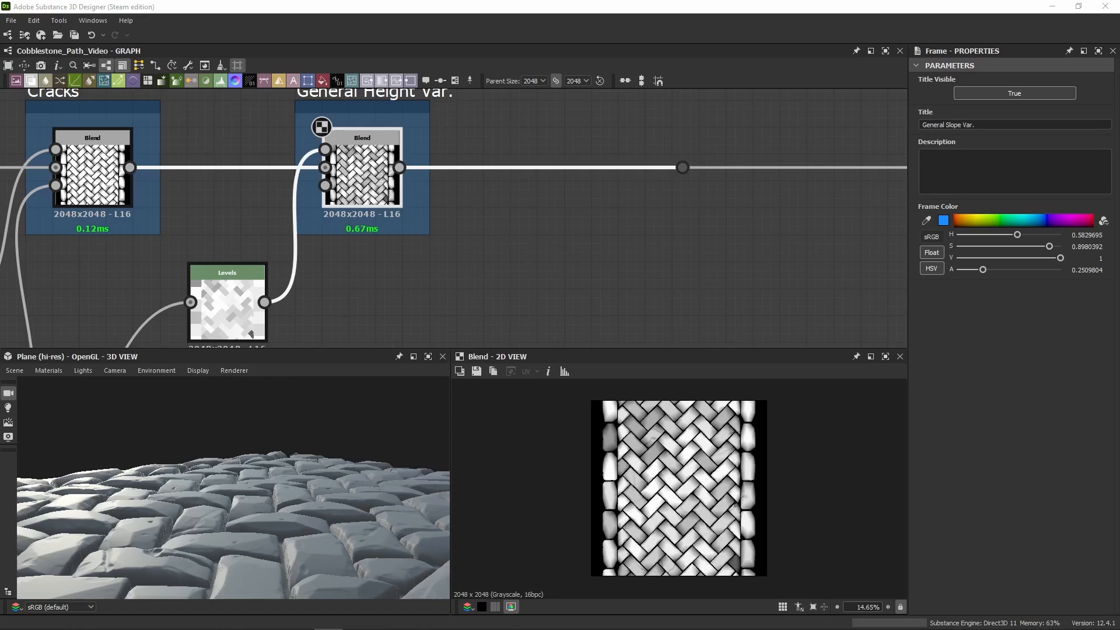
scroll(471, 197, down, 5)
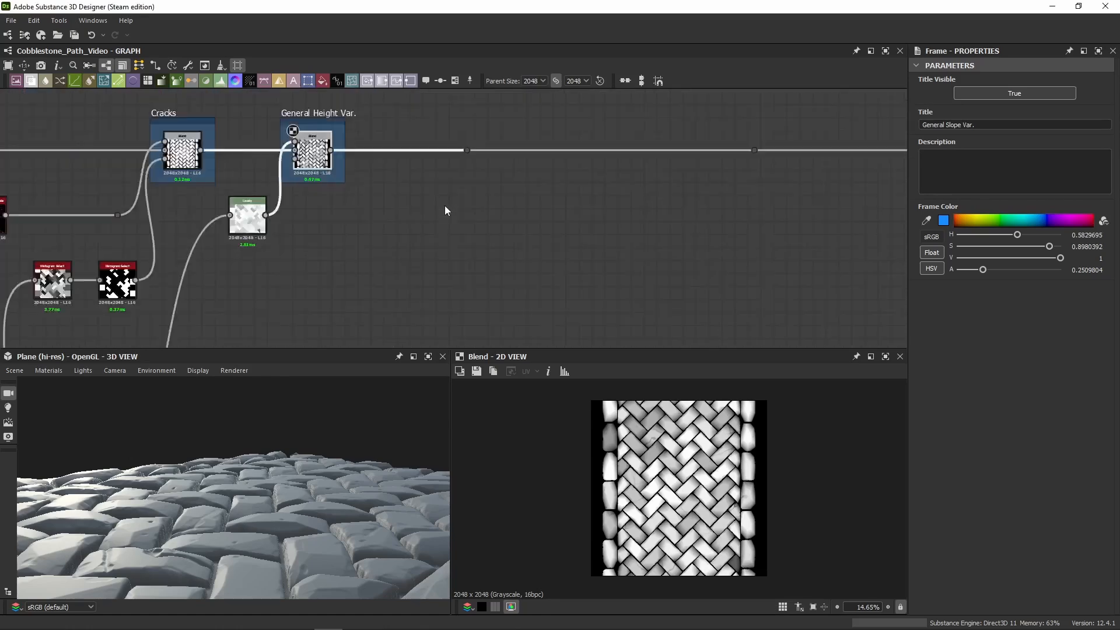
scroll(472, 170, up, 3)
drag(457, 155, 869, 180)
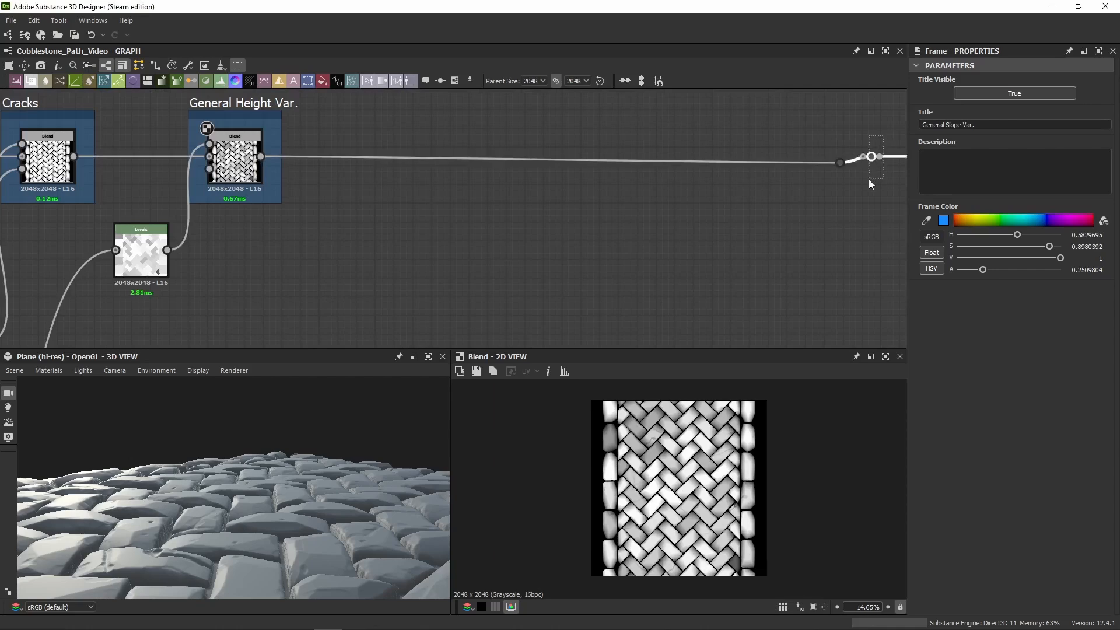
key(BackSpace)
middle_drag(839, 177, 674, 166)
scroll(674, 166, down, 1)
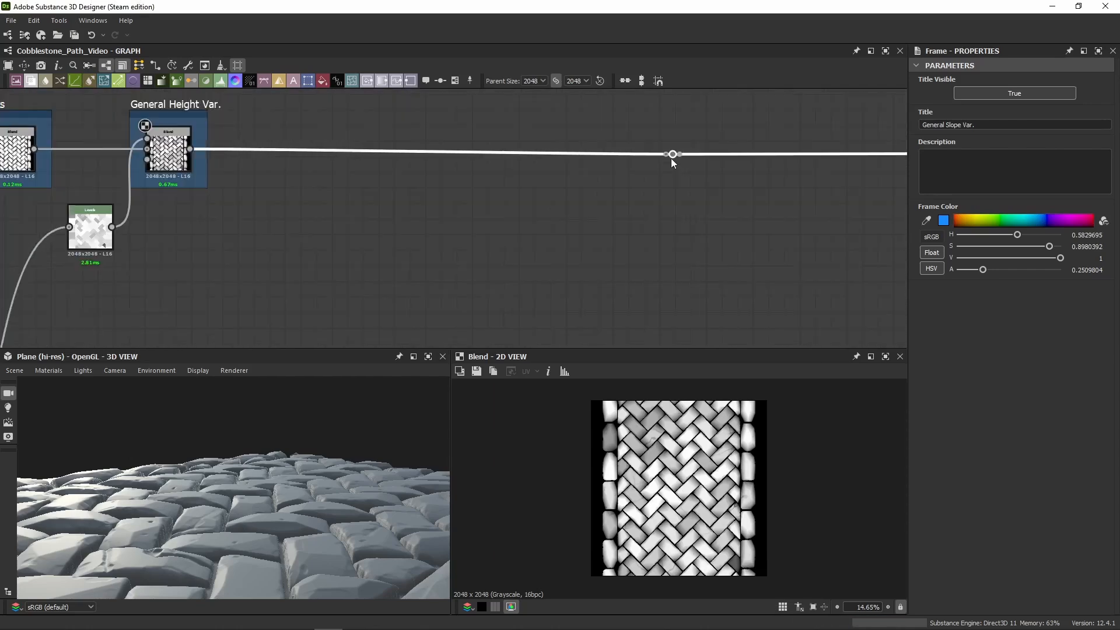
drag(671, 157, 887, 151)
Step: Paste the General Slope Var. frame with its Blend, Histogram Select and dot, and place the group after General Height Var
middle_drag(445, 270, 568, 225)
scroll(569, 224, down, 3)
key(ctrl+v)
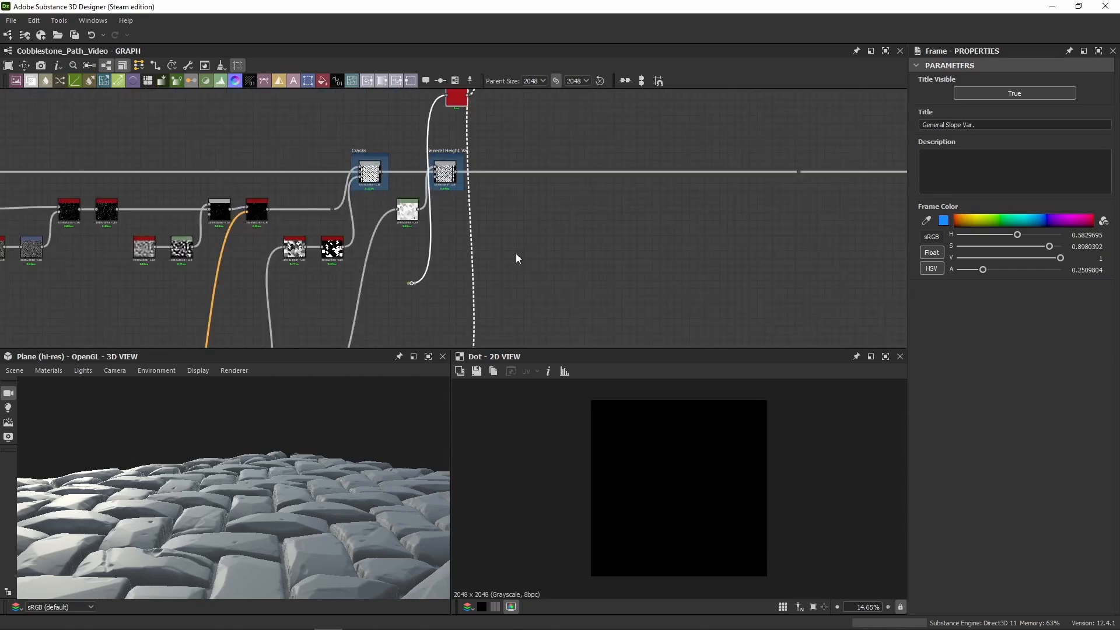
drag(459, 102, 514, 230)
scroll(516, 227, up, 3)
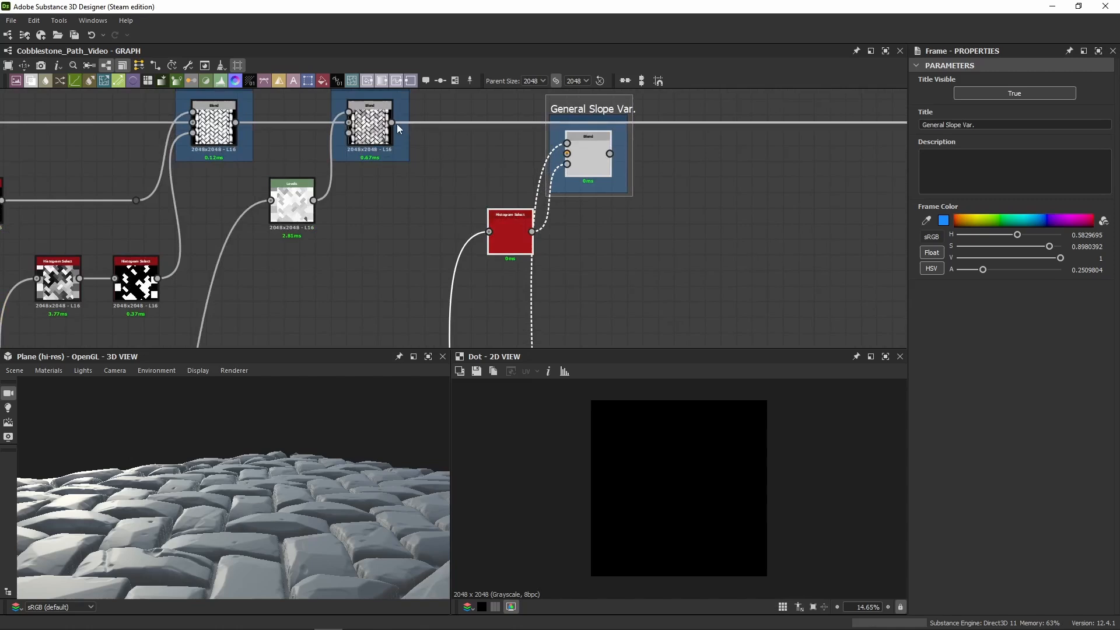
Step: Connect the General Height Var. Blend to the General Slope Var. Blend's background input, and that Blend's output to the main line's dot
drag(393, 123, 567, 153)
middle_drag(701, 127, 627, 145)
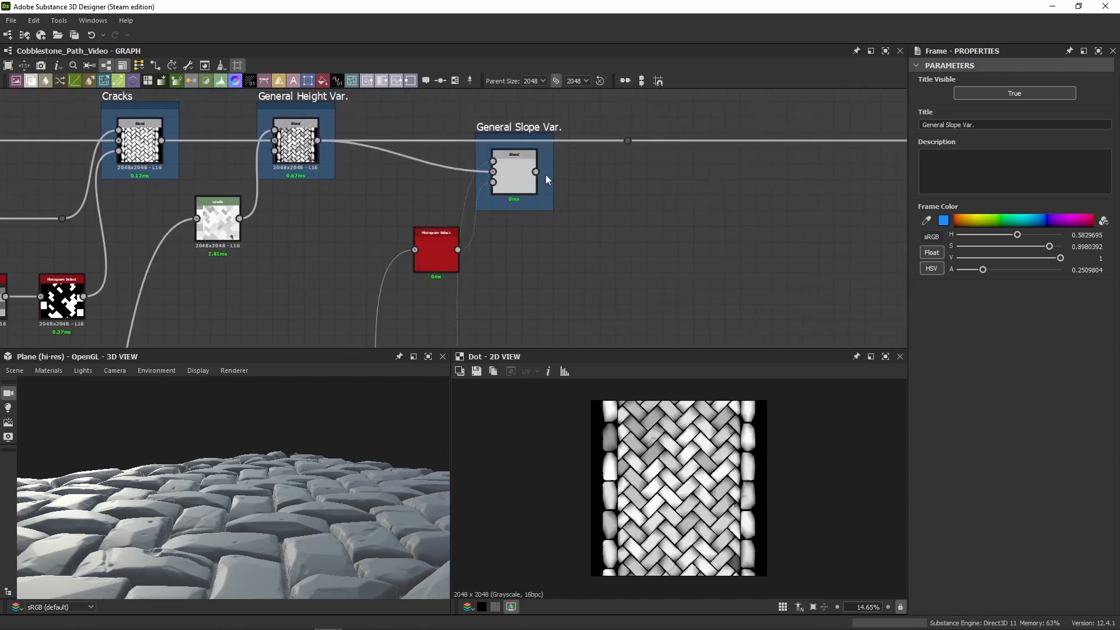
drag(537, 171, 627, 141)
Step: Align the General Slope Var. frame and its Histogram Select with the neighbouring rows of nodes
drag(575, 106, 376, 220)
click(516, 224)
click(475, 169)
ctrl+click(392, 219)
click(427, 232)
Step: Connect the last dot of the random grayscale line to the dot feeding the General Slope Var. Histogram Select
scroll(385, 289, down, 3)
middle_drag(385, 289, 575, 188)
middle_drag(518, 231, 480, 143)
scroll(345, 274, up, 3)
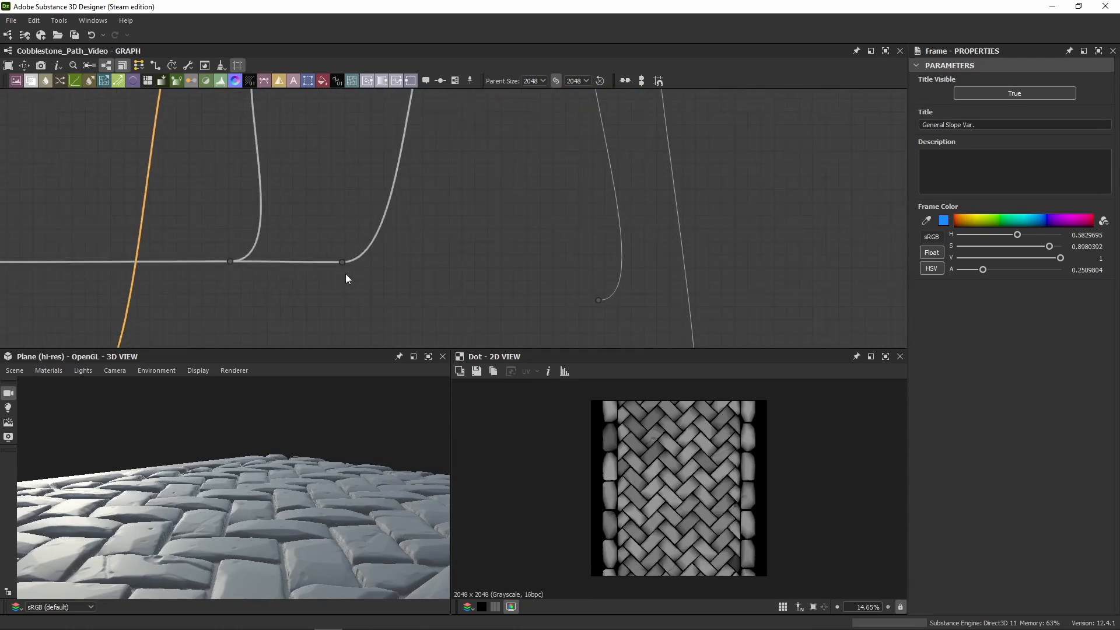
drag(348, 262, 601, 262)
scroll(628, 254, down, 5)
scroll(572, 260, up, 3)
middle_drag(628, 257, 515, 293)
scroll(501, 327, down, 3)
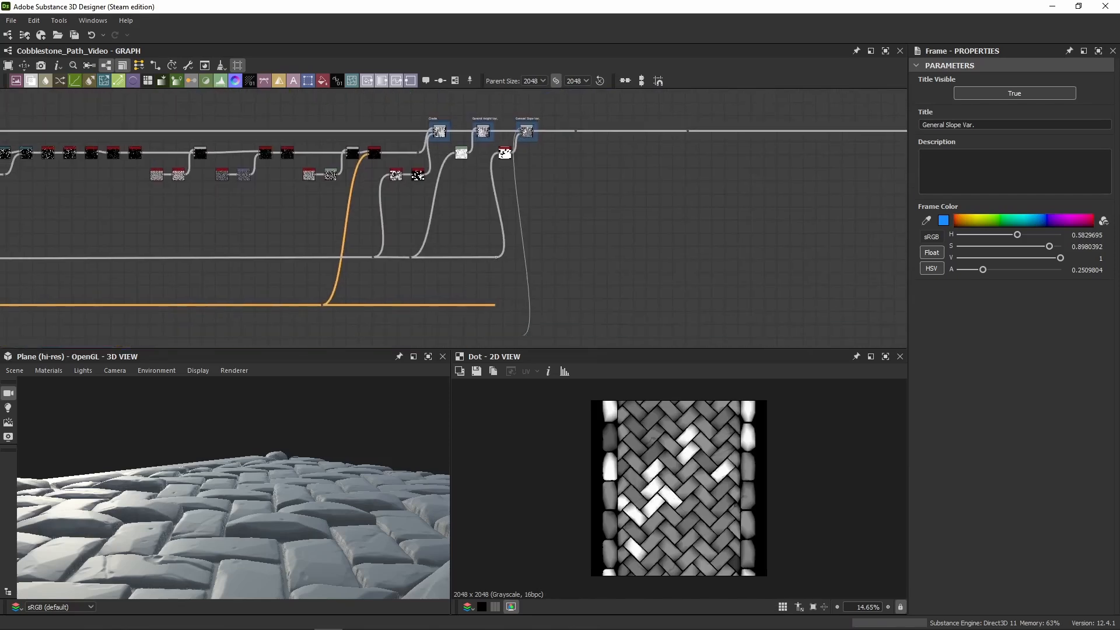
Step: Return to the Flood Fill nodes and compare the Auto Levels random grayscale with the Flood Fill to Gradient output
middle_drag(462, 261, 498, 235)
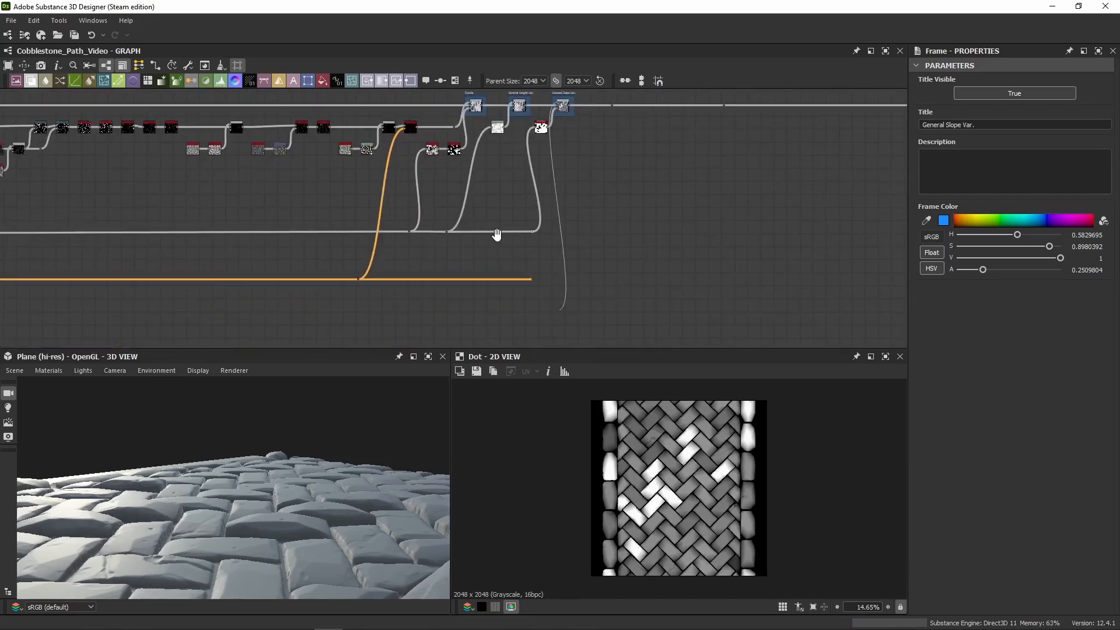
scroll(498, 235, down, 3)
middle_drag(422, 262, 634, 225)
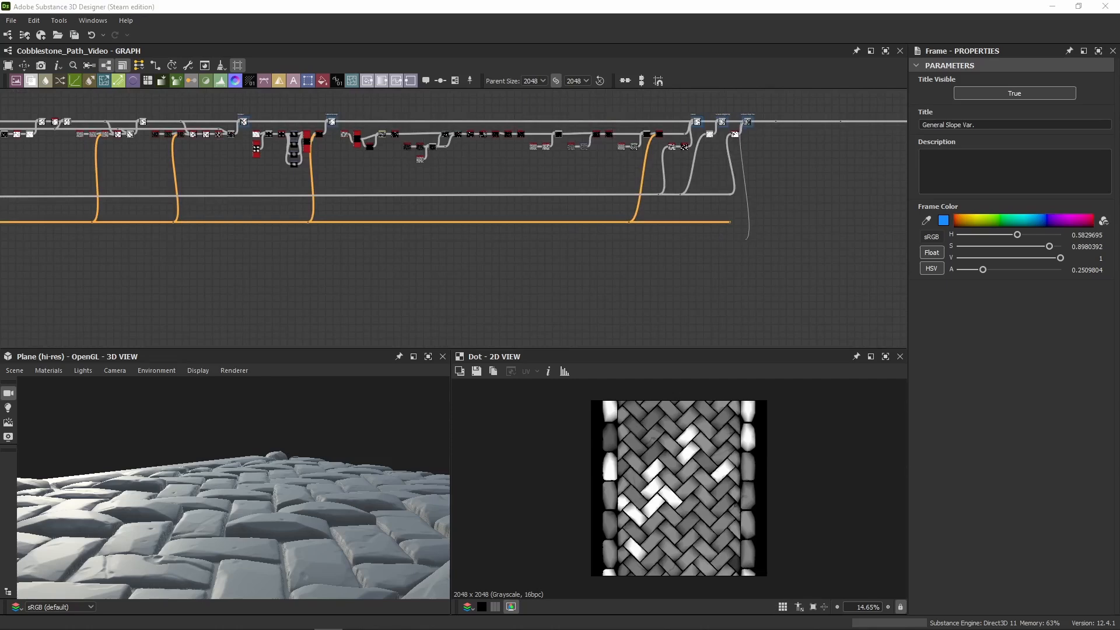
middle_drag(490, 282, 898, 266)
middle_drag(379, 268, 705, 264)
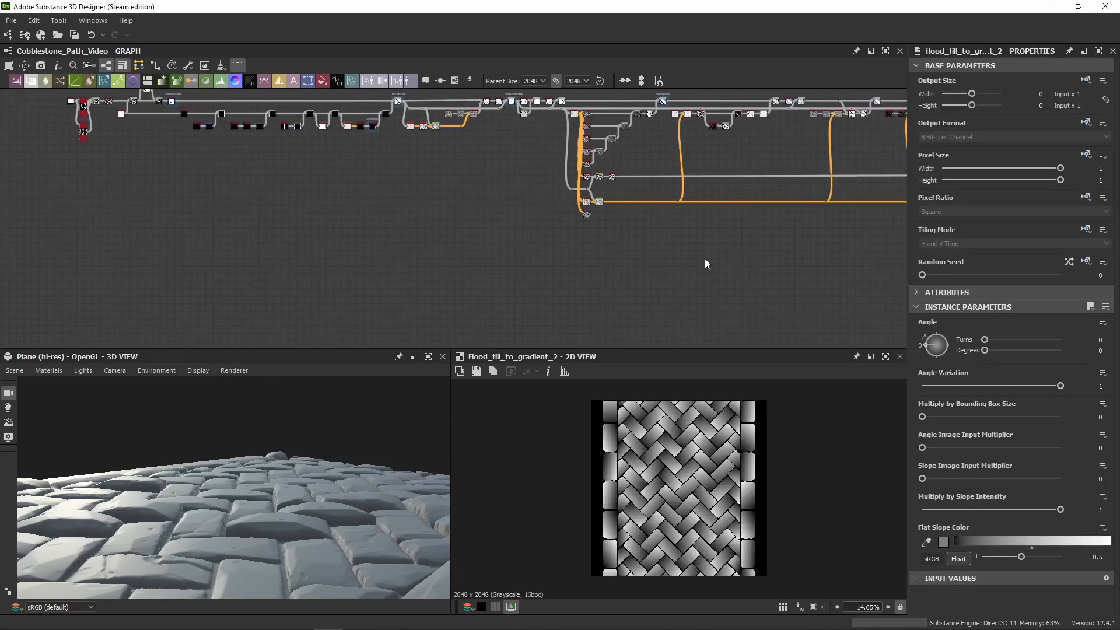
scroll(705, 264, up, 5)
click(556, 117)
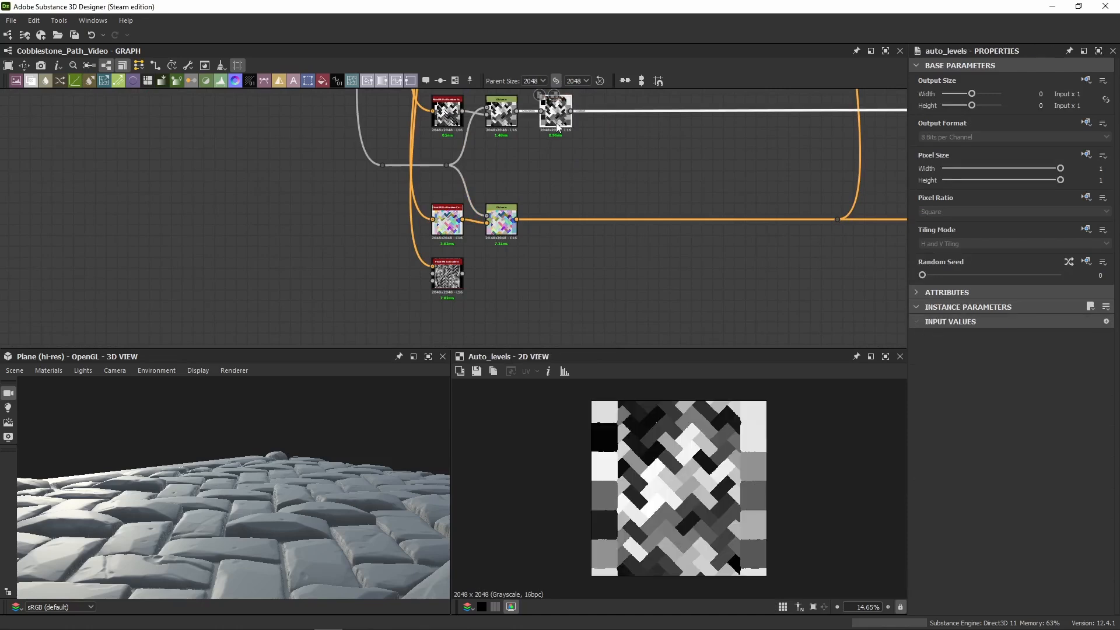
scroll(699, 502, up, 4)
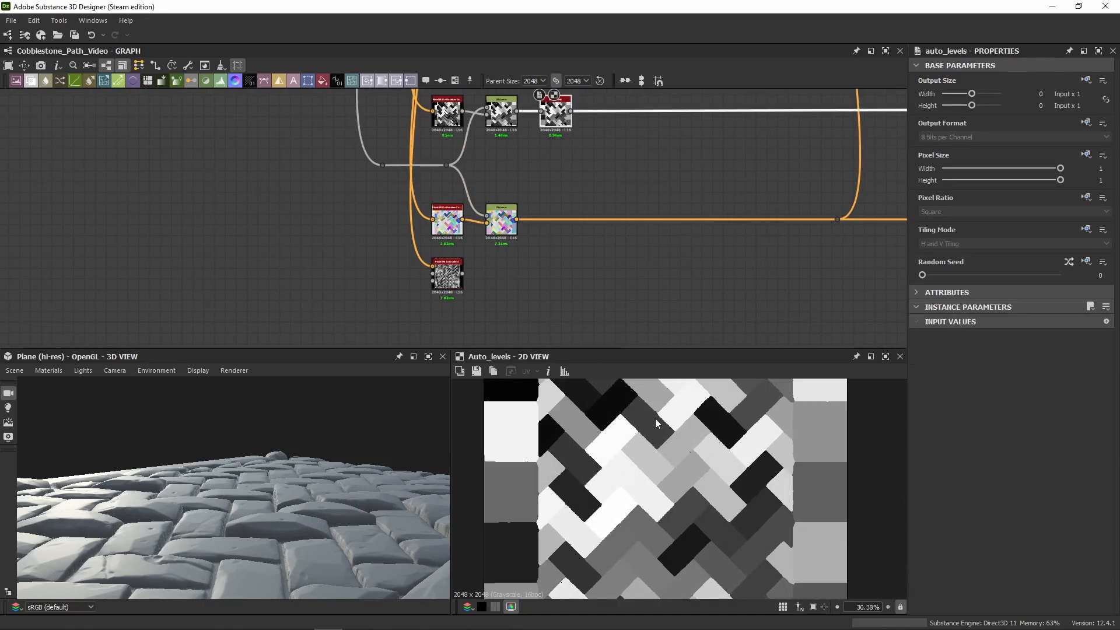
scroll(477, 295, up, 3)
click(443, 265)
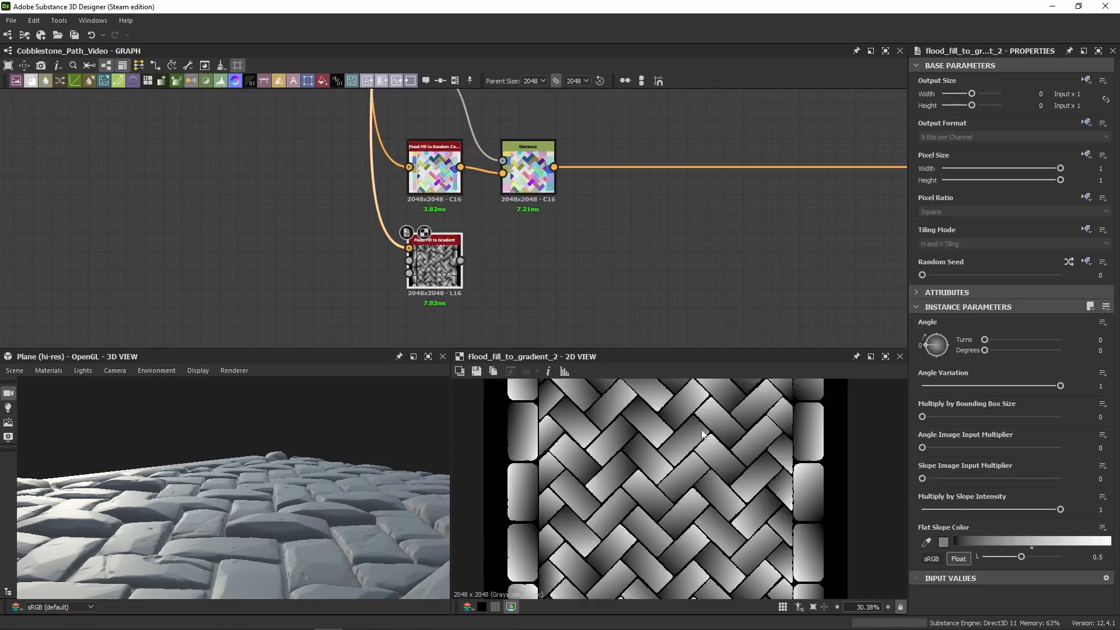
Step: Connect the Flood Fill to Gradient output to the loose dot feeding the General Slope Var. Blend
click(460, 262)
scroll(715, 264, down, 5)
middle_drag(817, 252, 549, 270)
scroll(549, 270, down, 3)
middle_drag(881, 267, 353, 237)
scroll(590, 261, up, 5)
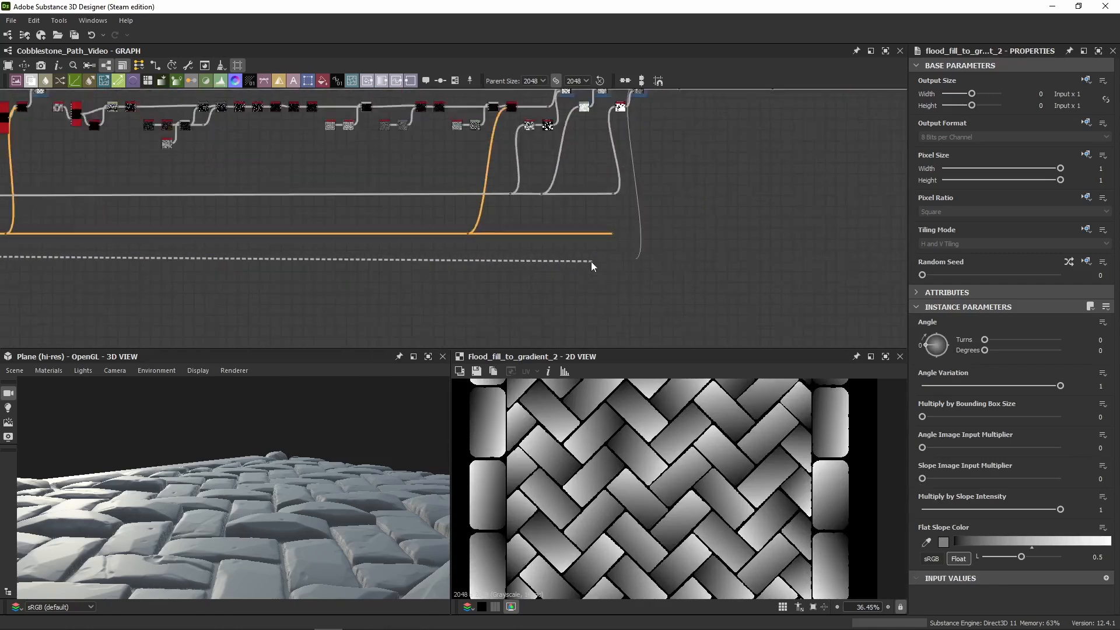
click(666, 257)
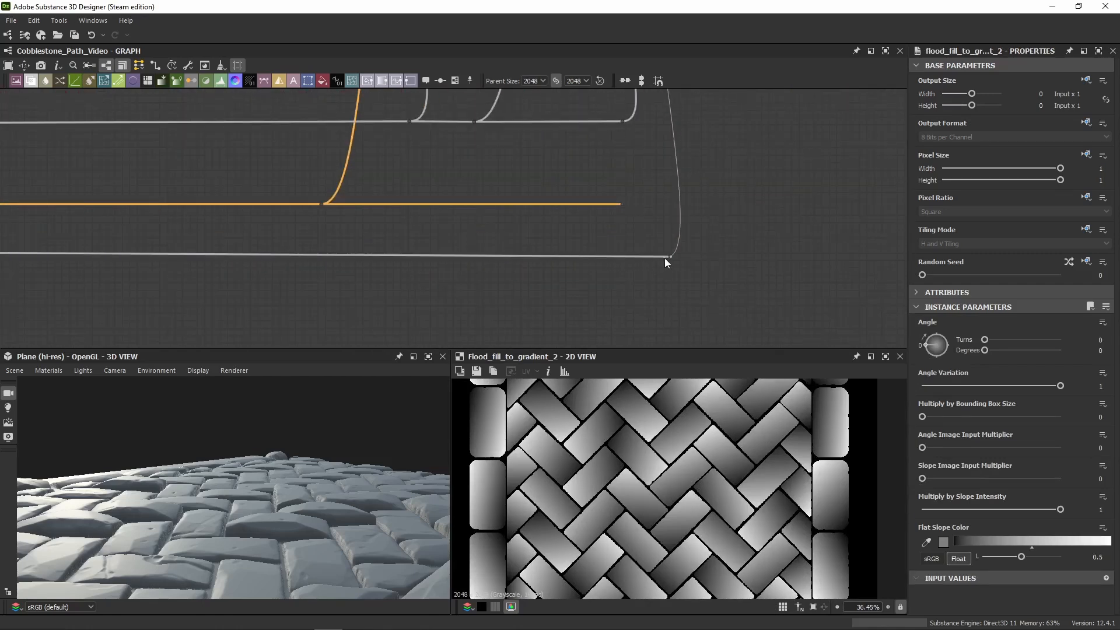
Step: Move the gradient line's end dot back so it sits beneath the end of the random color line
scroll(668, 258, up, 3)
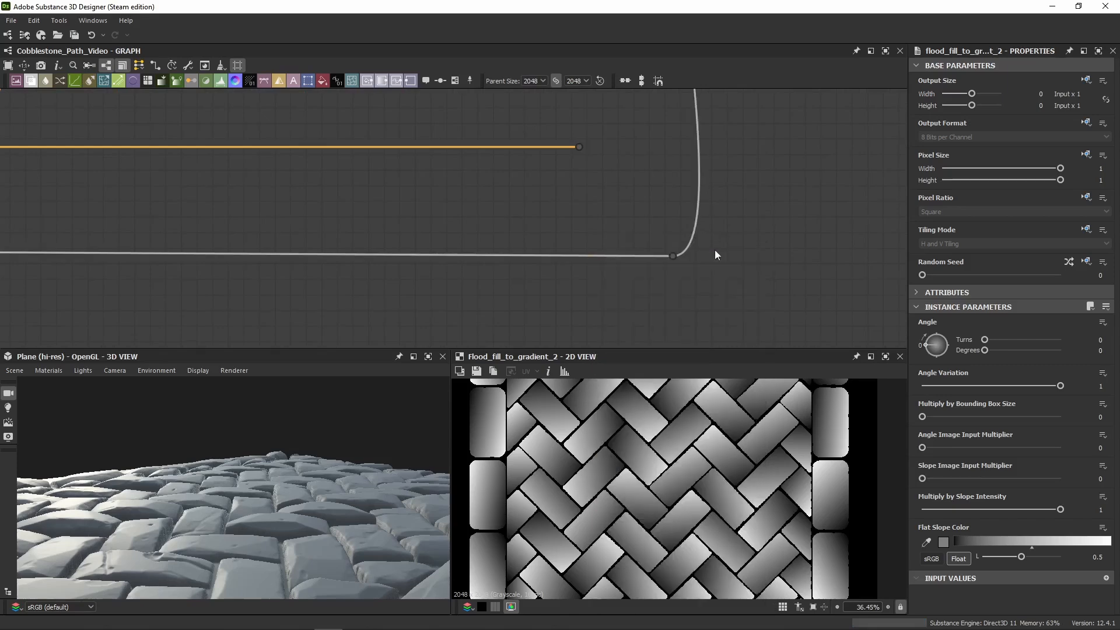
drag(673, 256, 596, 257)
scroll(596, 258, down, 6)
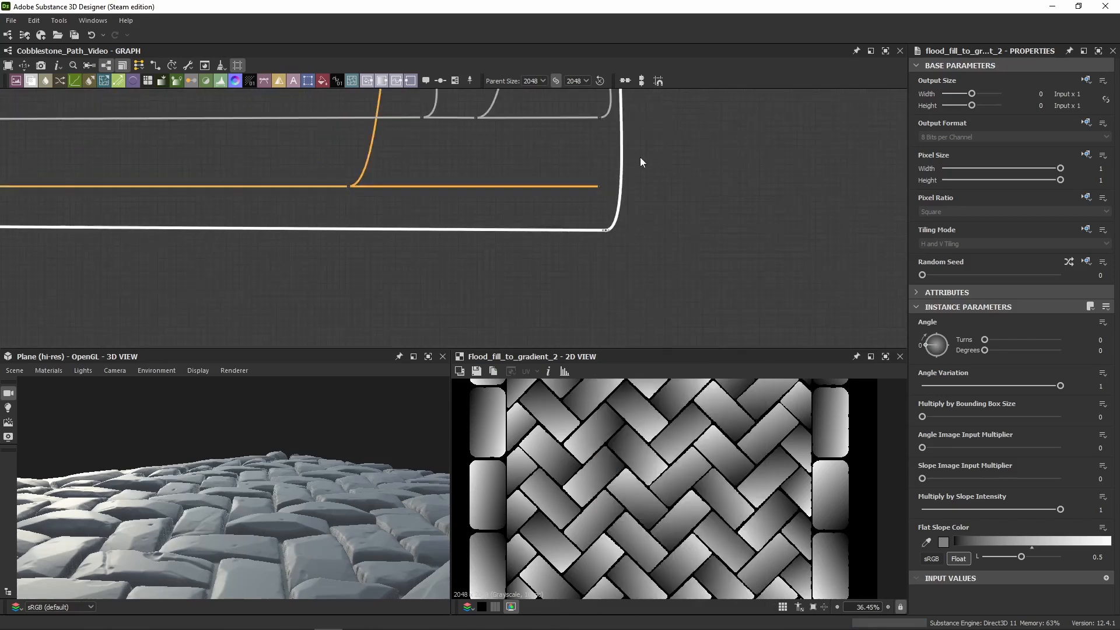
Step: Reposition the dots at the end of the random grayscale line so they sit beneath the nodes they feed
scroll(573, 296, up, 4)
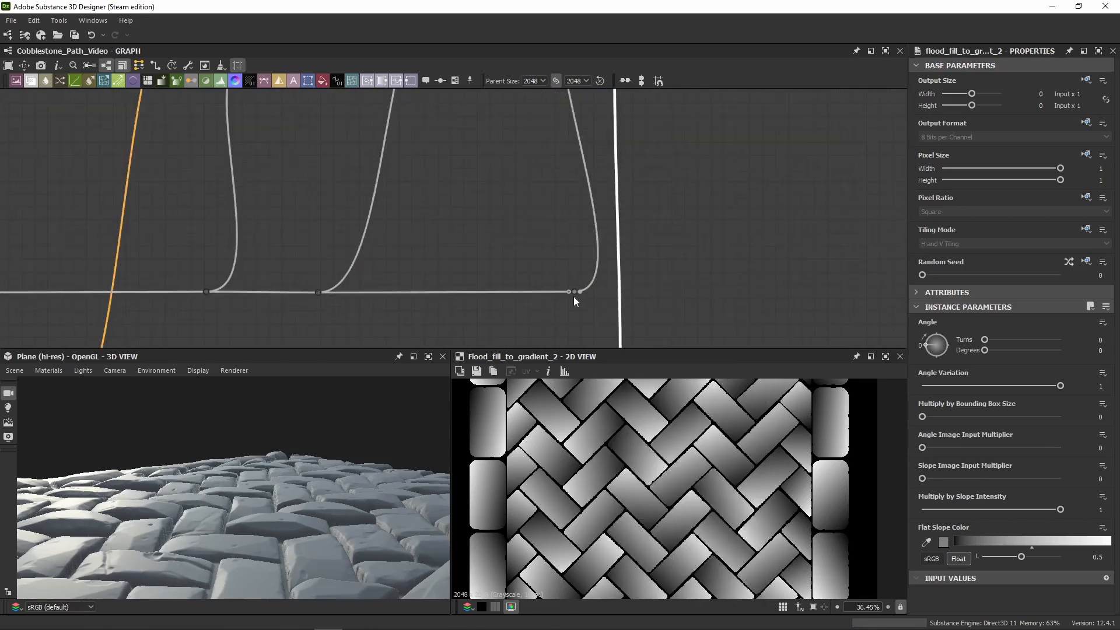
drag(573, 295, 523, 294)
click(320, 295)
scroll(318, 302, down, 4)
middle_drag(347, 273, 364, 258)
scroll(367, 274, up, 4)
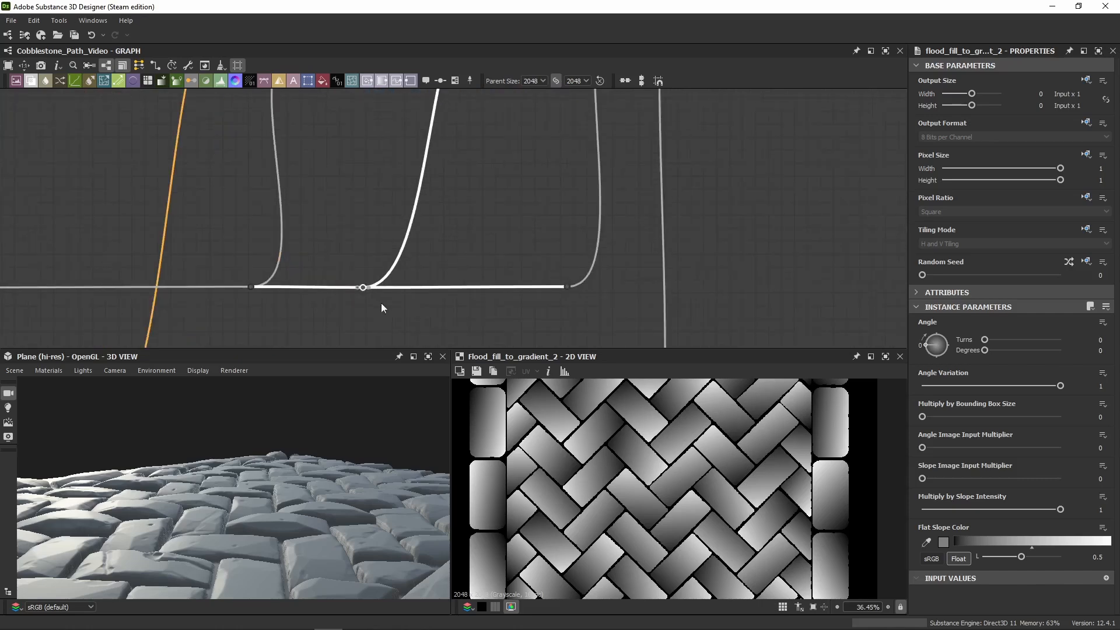
drag(380, 289, 435, 289)
scroll(435, 290, down, 4)
scroll(484, 214, up, 4)
middle_drag(484, 217, 475, 250)
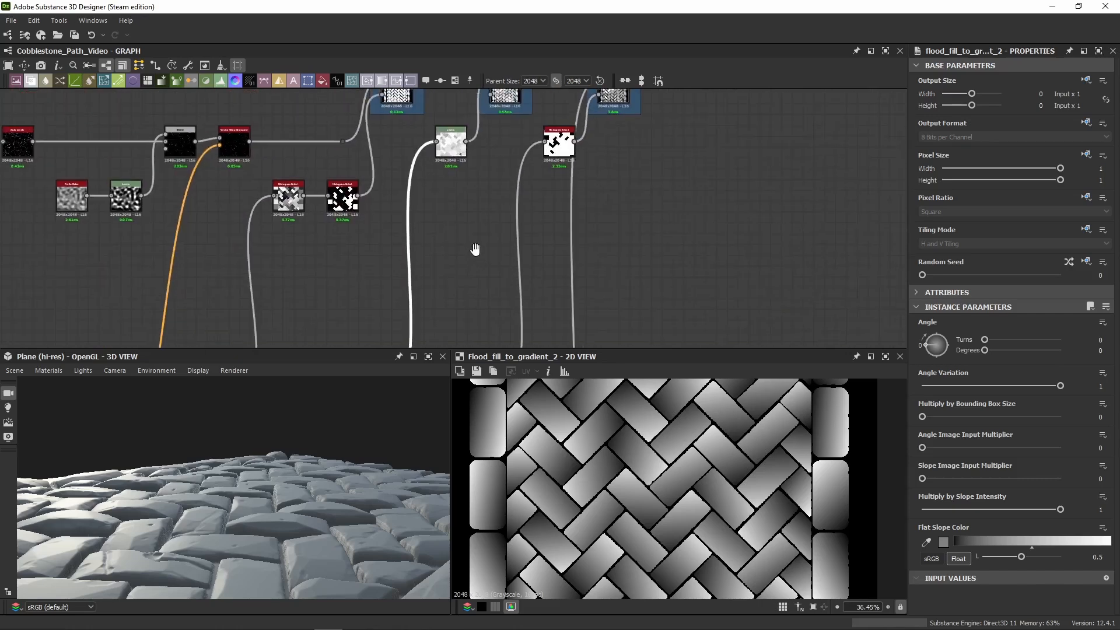
Step: Return to the variation blends and compare the General Slope Var. Blend output with the General Height Var. Blend
click(474, 250)
scroll(486, 238, down, 3)
middle_drag(510, 194, 450, 245)
scroll(496, 233, up, 5)
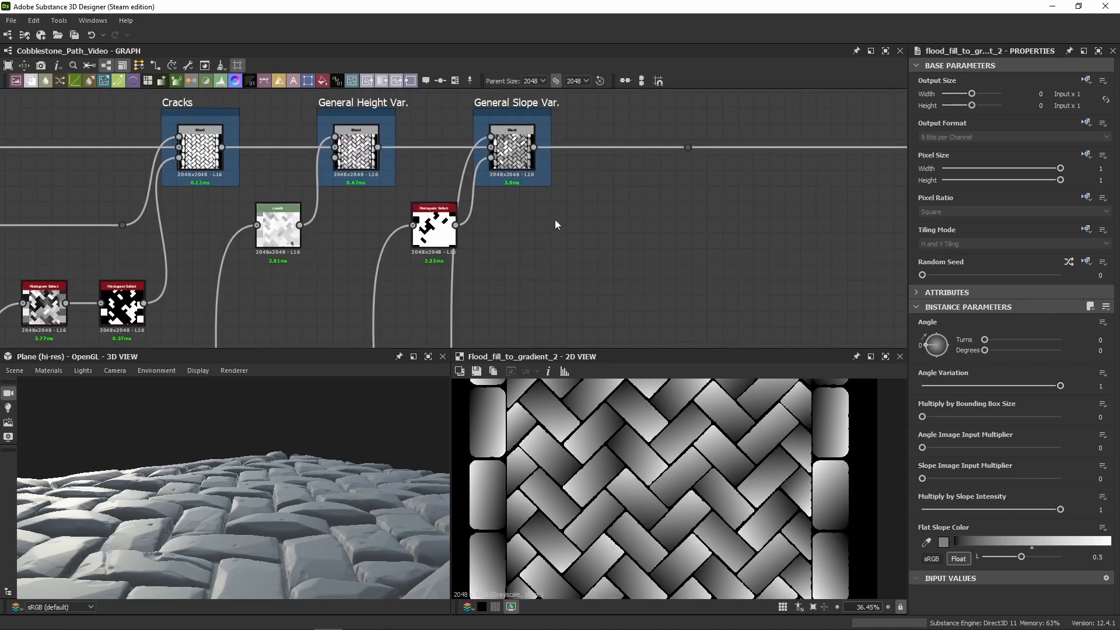
middle_drag(553, 210, 592, 237)
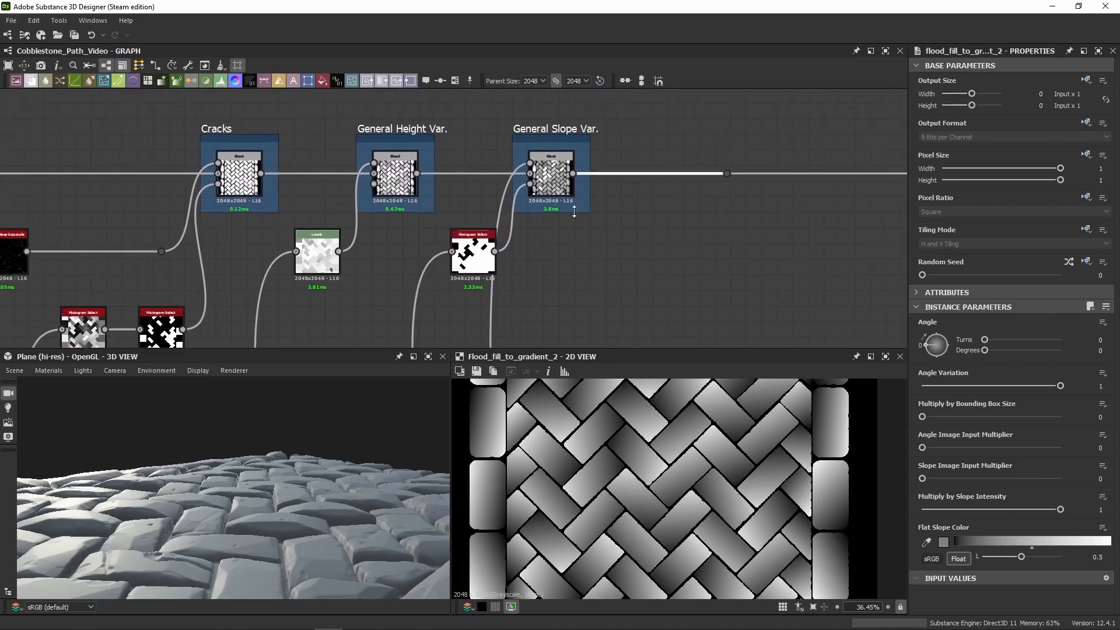
click(569, 189)
double_click(395, 175)
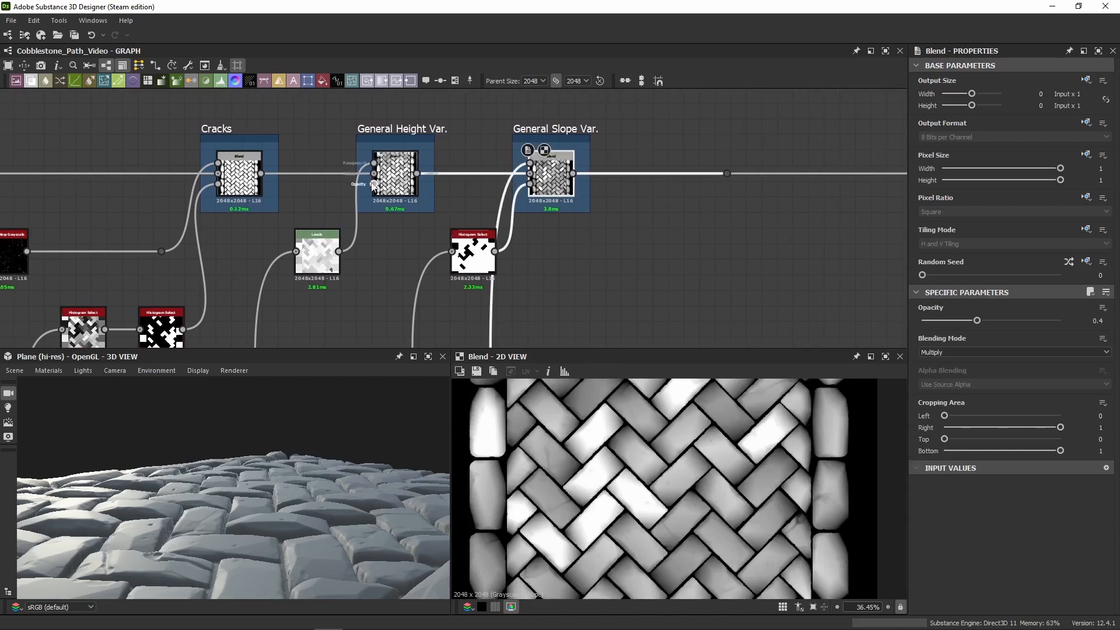
drag(555, 183, 555, 229)
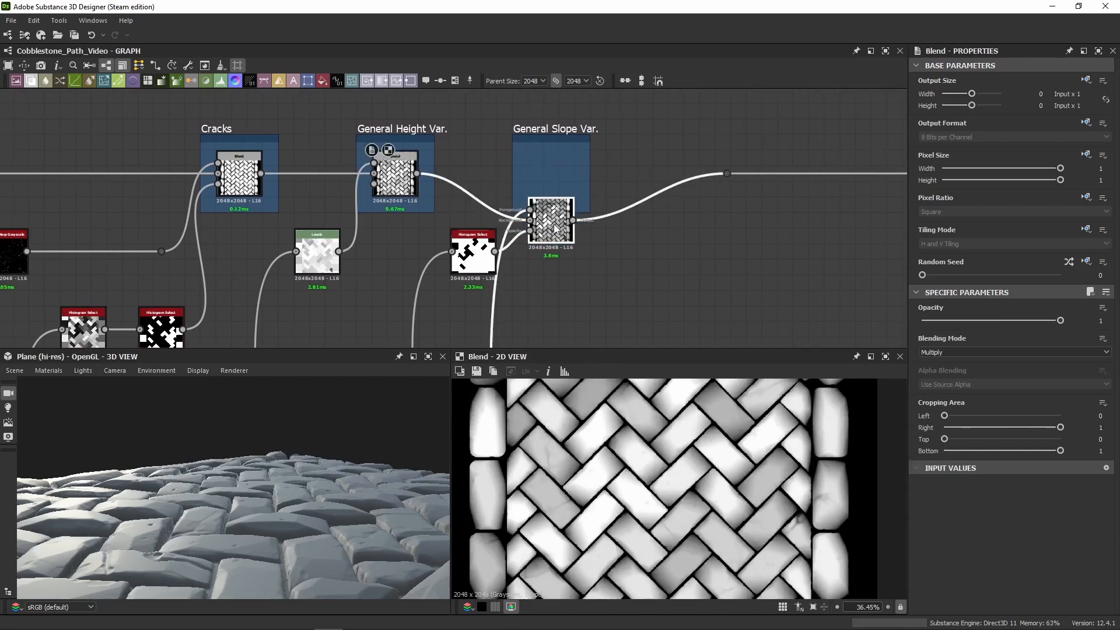
key(ctrl+z)
Step: Preview the General Slope Var. Blend and toggle it off and on to compare its effect in 2D and 3D
double_click(541, 175)
key(shift+d)
key(shift+d)
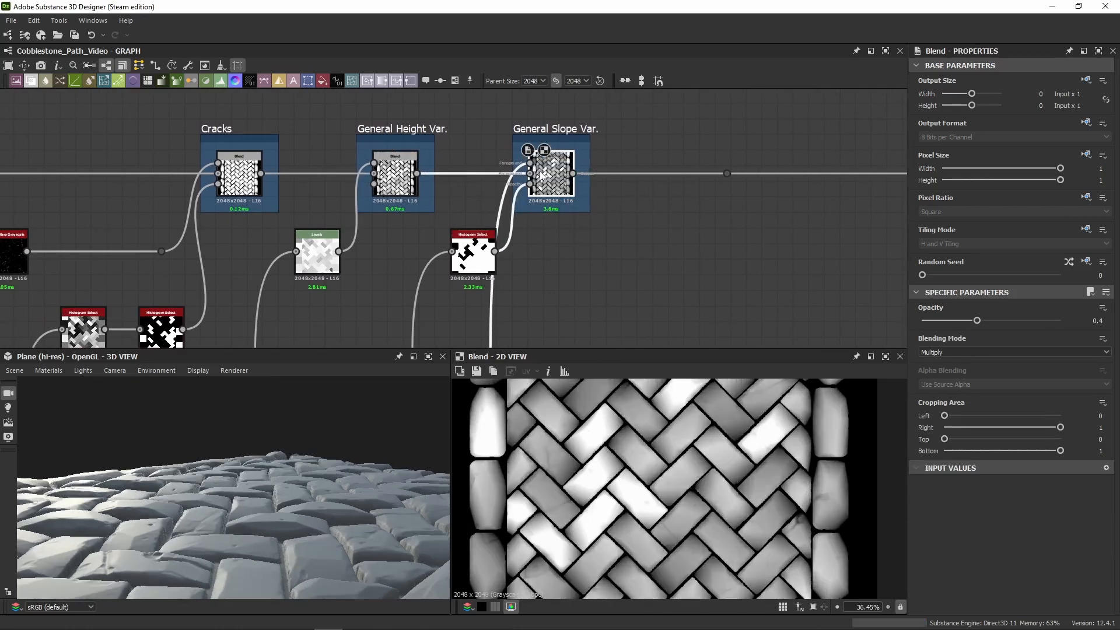
key(shift+d)
key(shift+d)
key(shift+d)
key(shift+d)
key(shift+d)
key(shift+d)
key(shift+d)
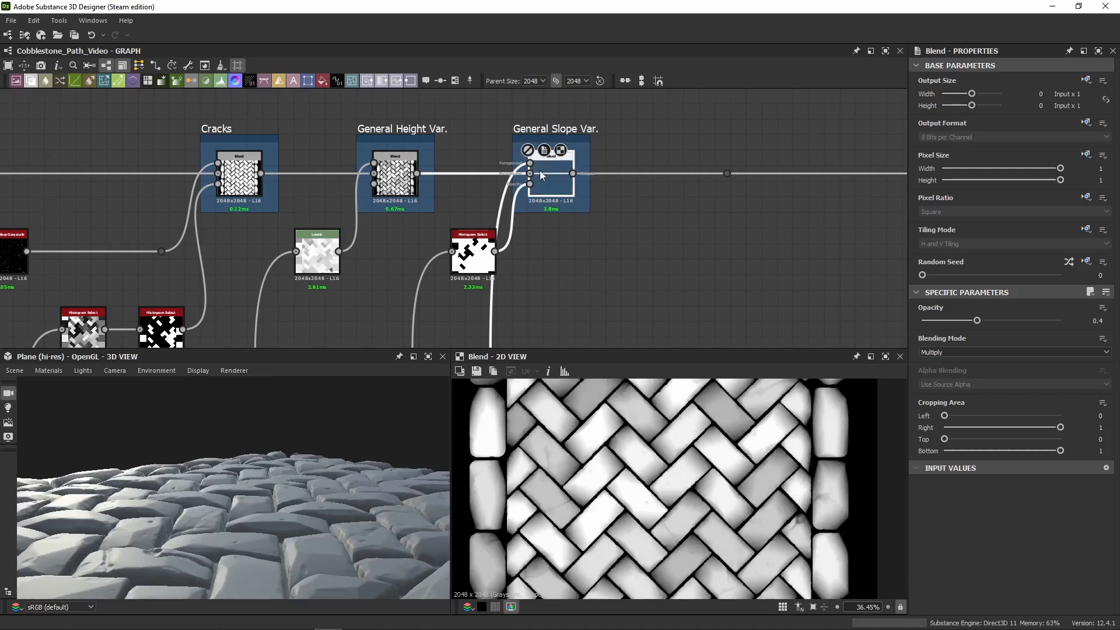
key(ctrl+z)
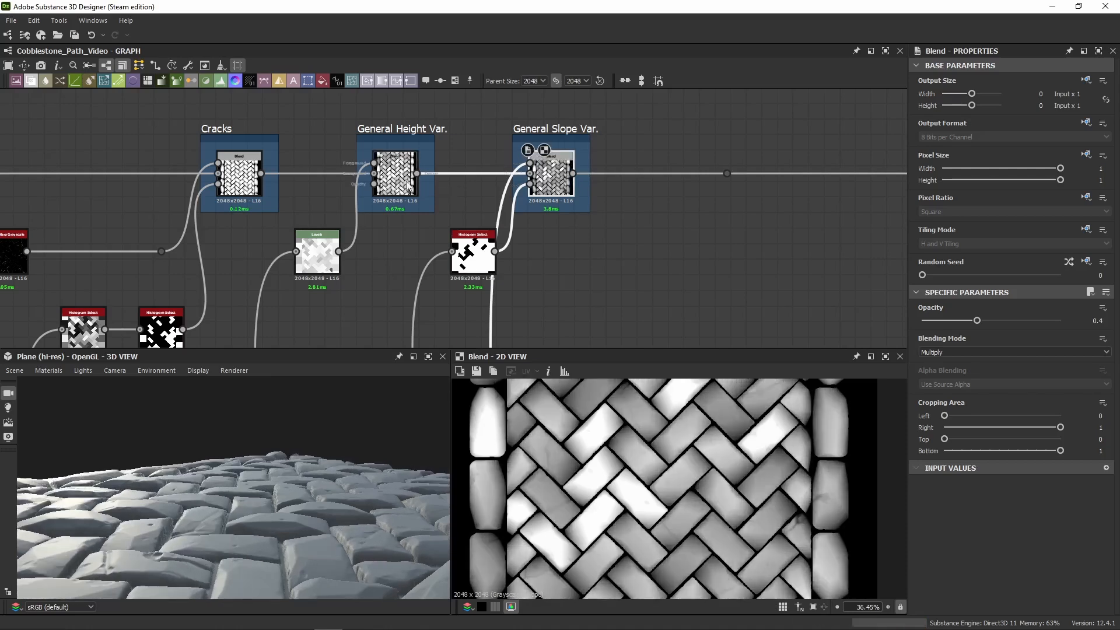
drag(561, 183, 561, 199)
key(ctrl+z)
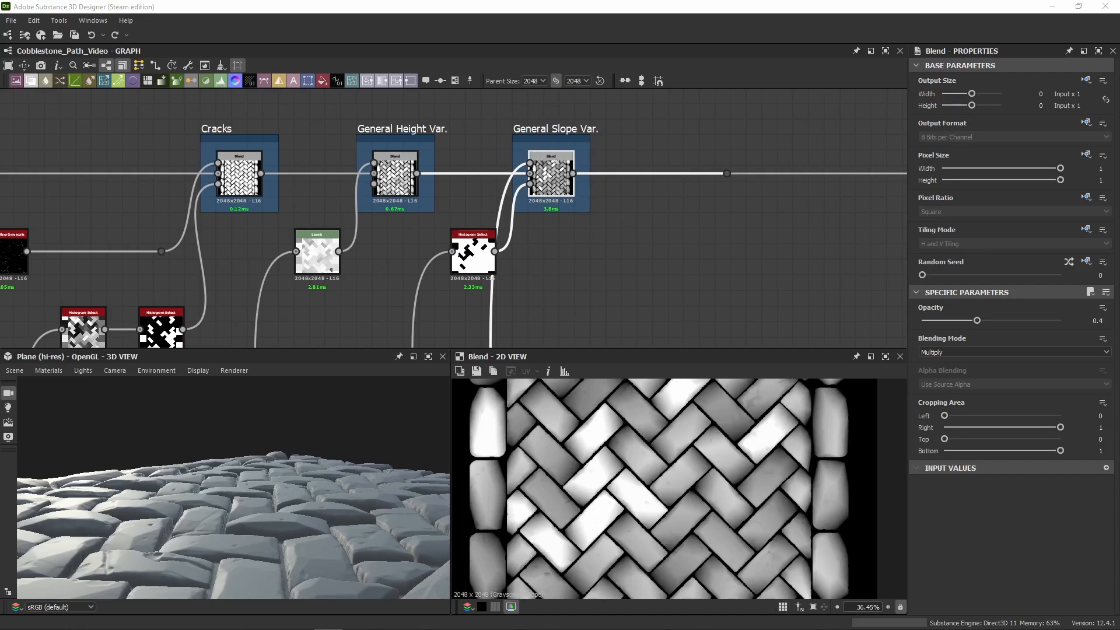
key(ctrl+y)
key(ctrl+z)
key(ctrl+y)
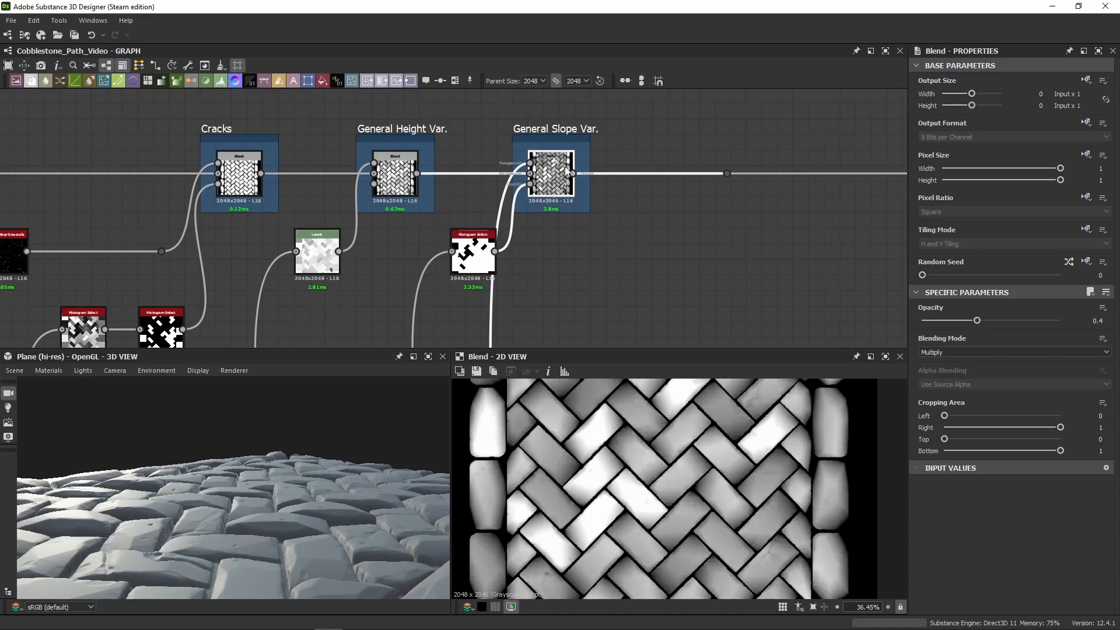
key(ctrl+z)
key(ctrl+y)
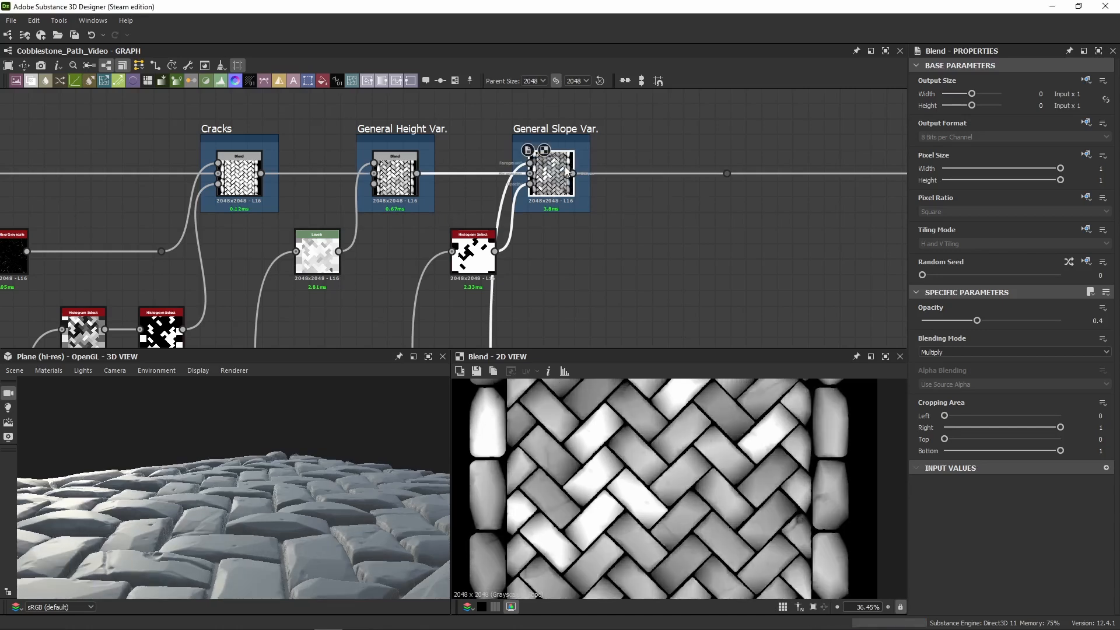
Step: Bypass and restore the General Slope Var. Blend repeatedly to check the slope variation on the 3D cobblestones
key(shift+d)
key(shift+d)
key(shift+d)
key(shift+d)
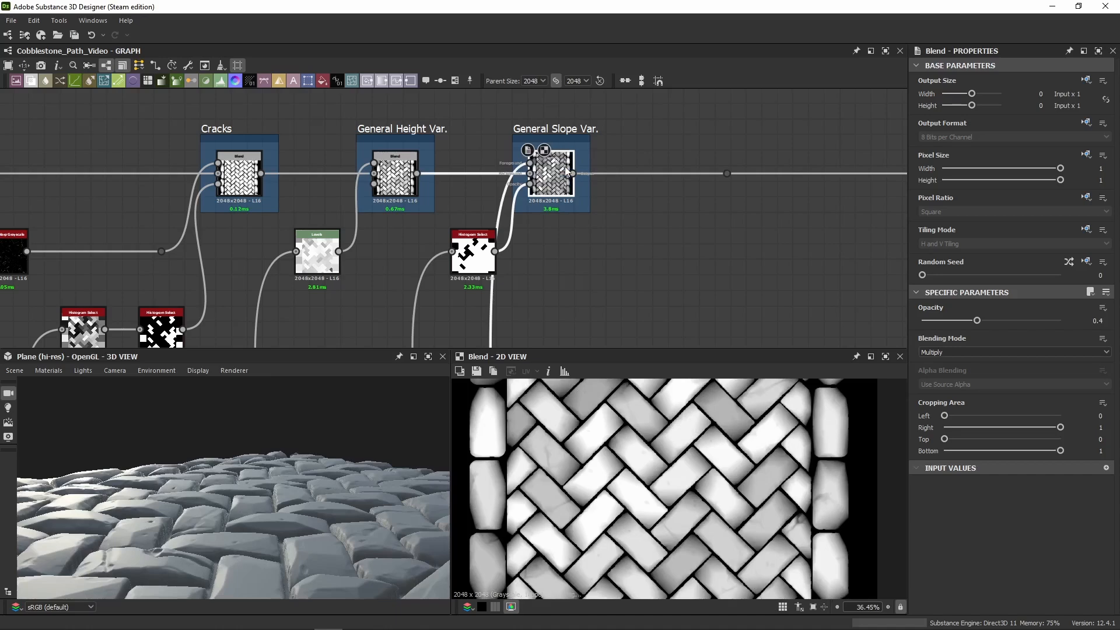
key(shift+d)
key(shift+d)
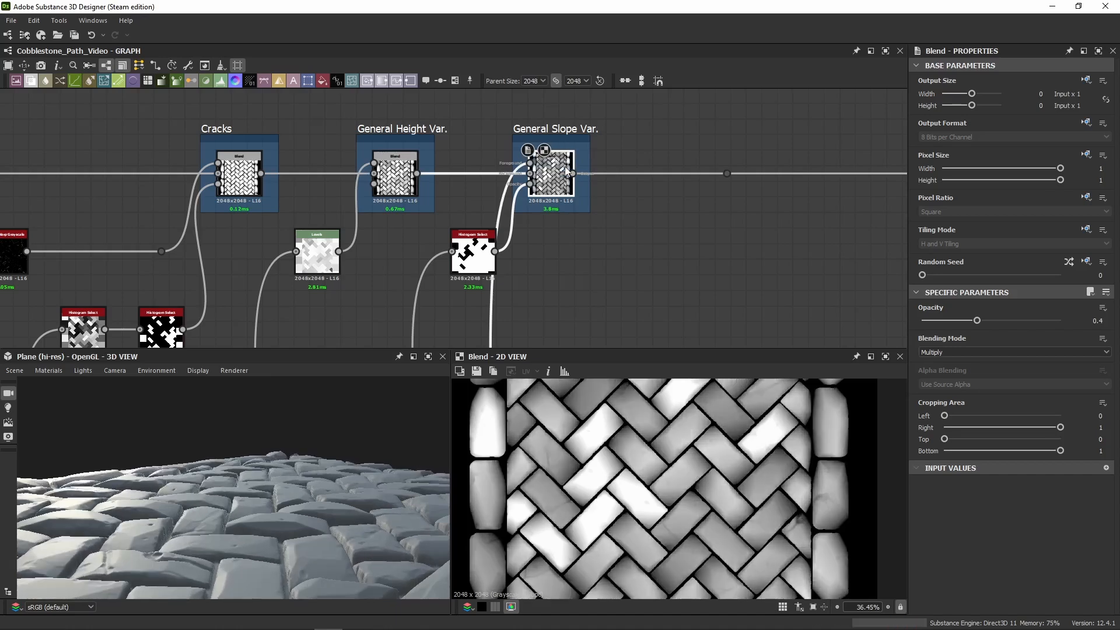
key(shift+d)
click(552, 123)
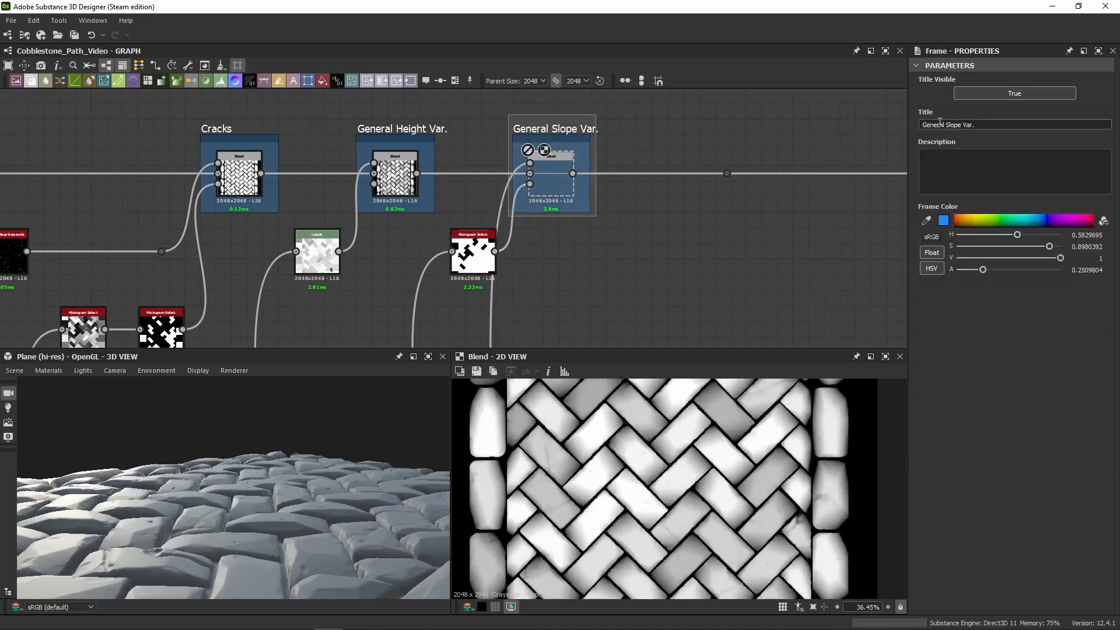
triple_click(920, 126)
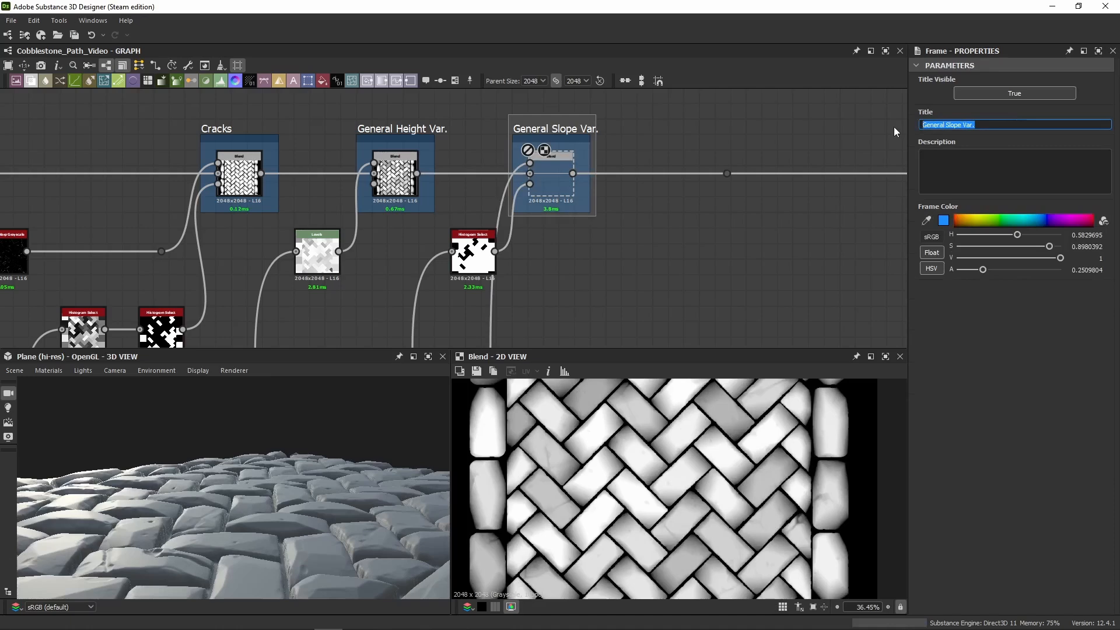
text(Specific)
click(832, 121)
key(ctrl+z)
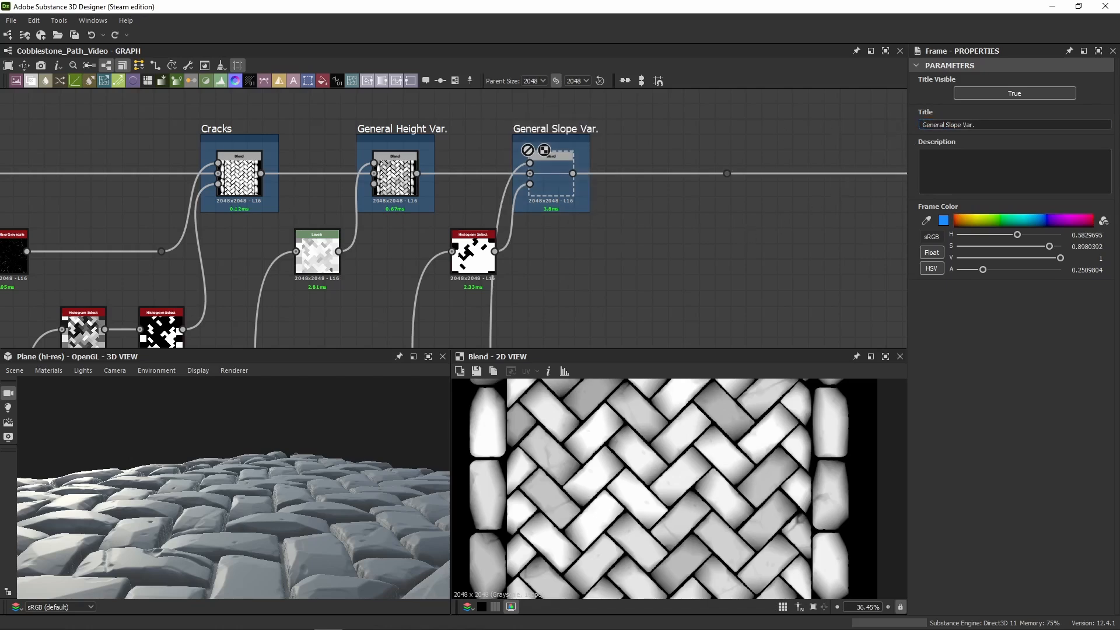
Step: Inspect the gradient and Histogram Select mask feeding the General Slope Var. Blend, and preview the blend's own output
double_click(527, 166)
double_click(550, 178)
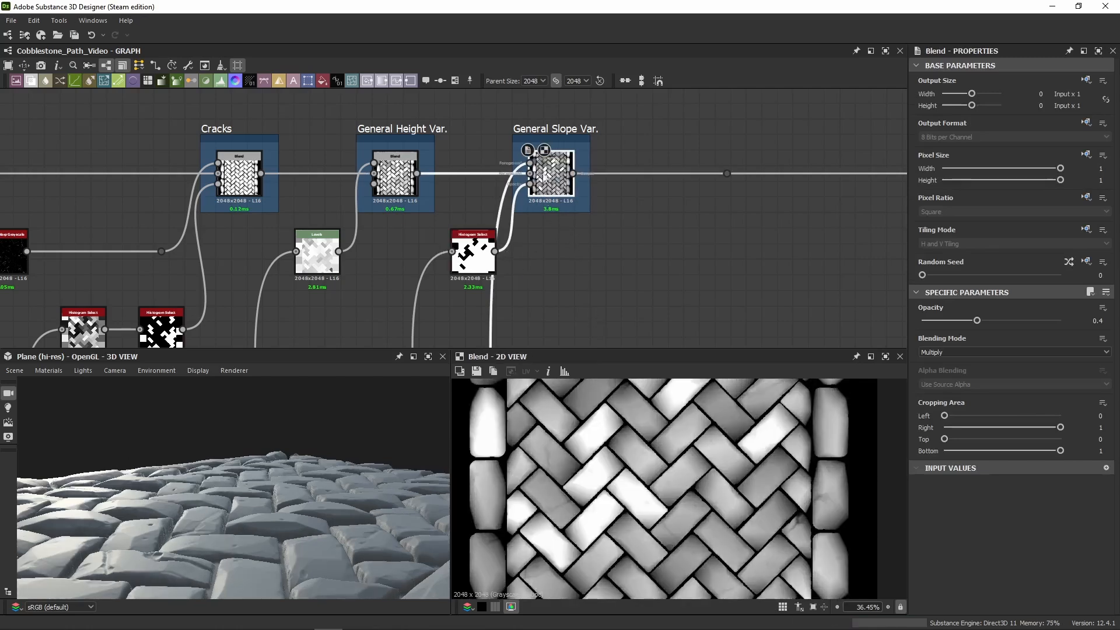
double_click(527, 165)
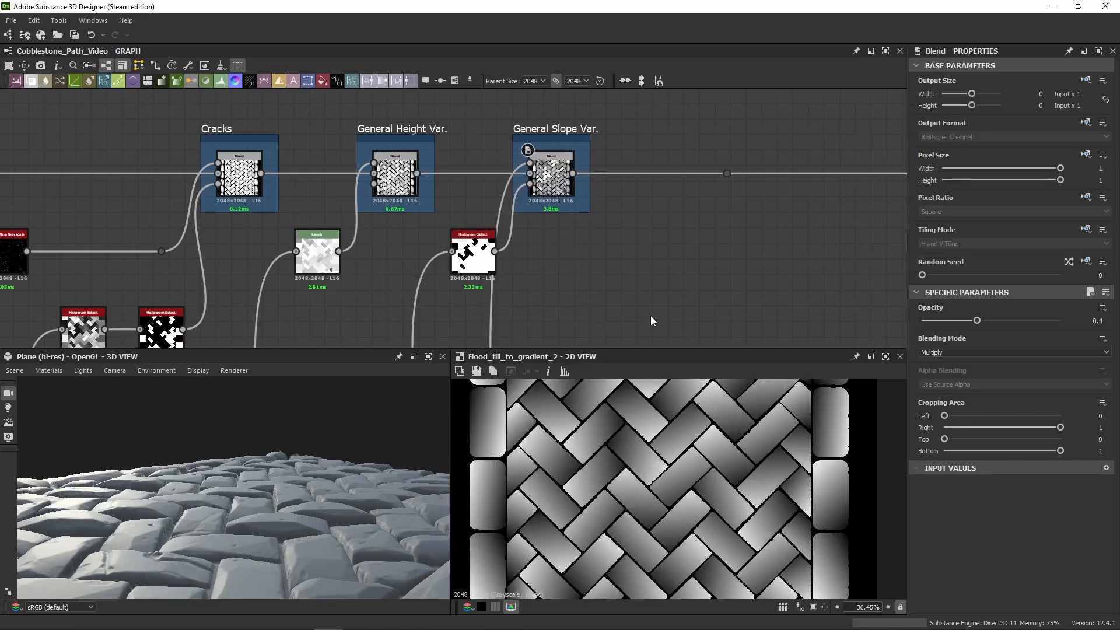
double_click(529, 184)
double_click(545, 190)
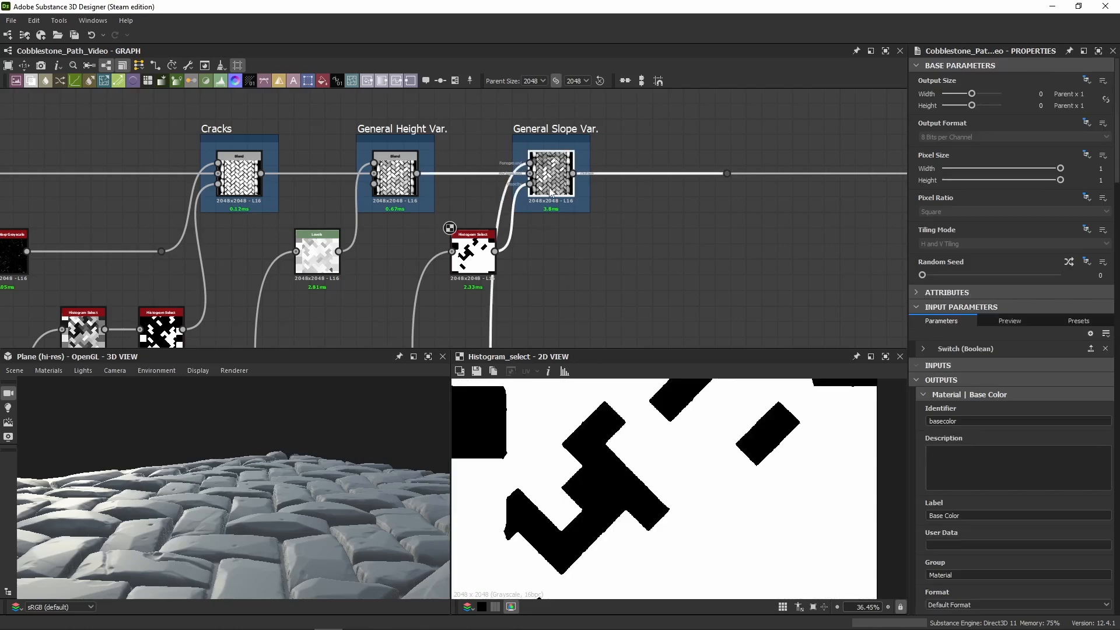
double_click(530, 165)
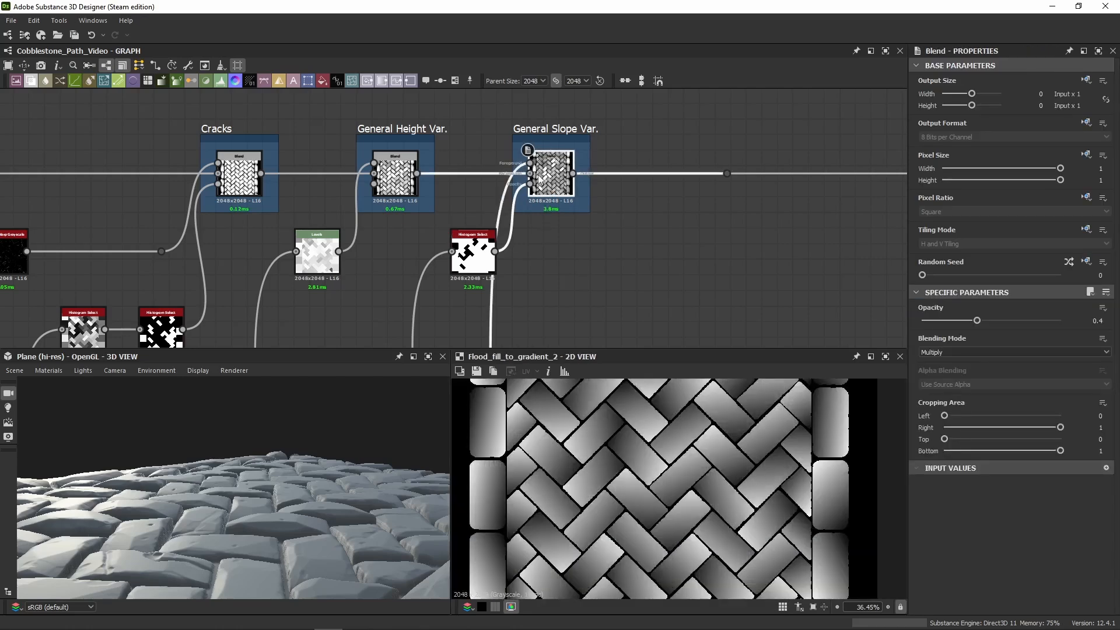
double_click(556, 180)
Step: Toggle the General Slope Var. Blend off and on again to see which stones the masked gradient tilts
key(shift+d)
key(shift+d)
key(shift+d)
key(shift+d)
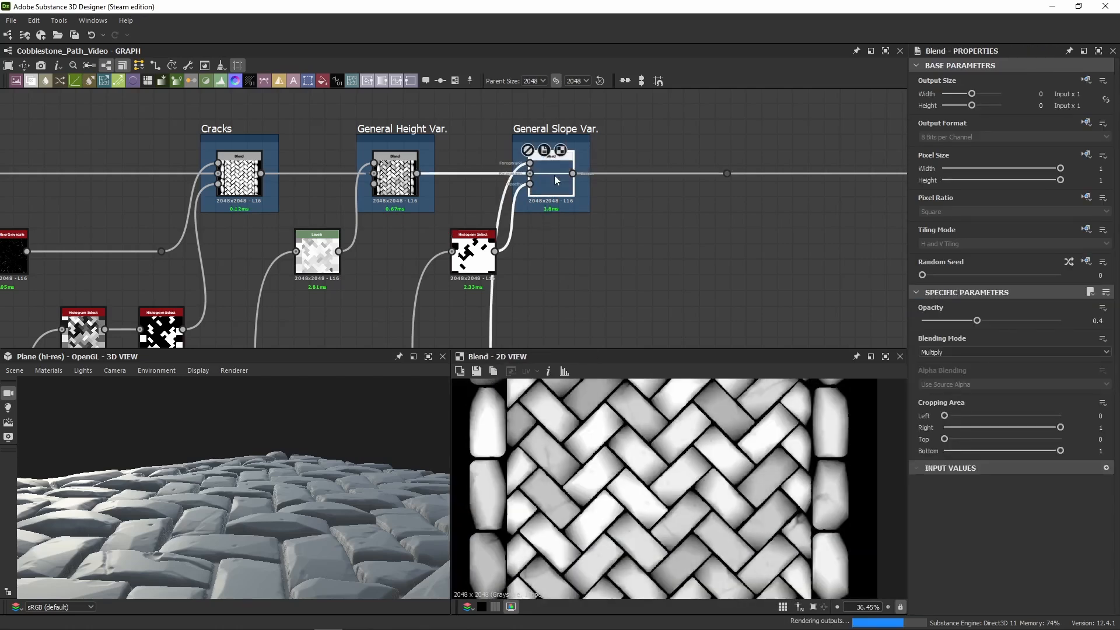
key(shift+d)
key(shift+d)
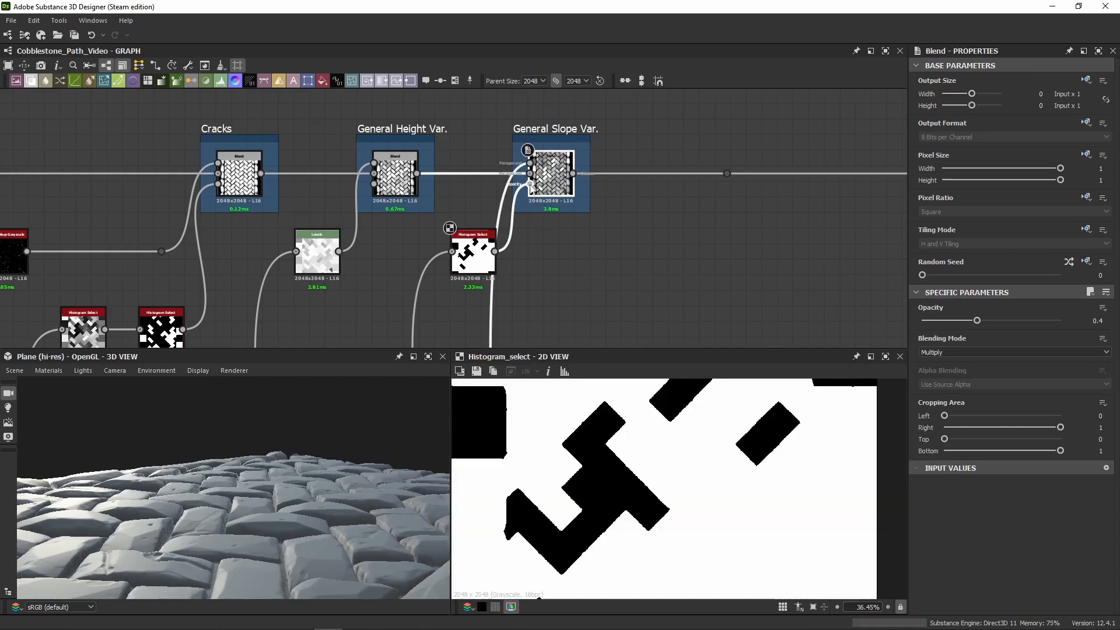
key(shift+d)
key(shift+d)
key(shift+d)
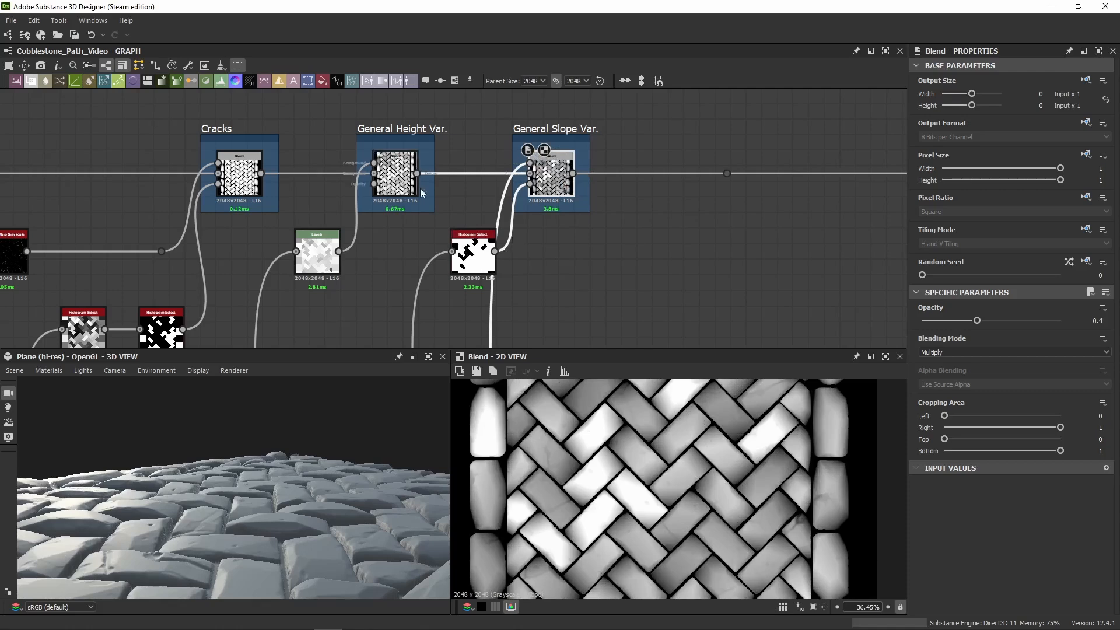
Step: Insert an Auto Levels node between the Flood Fill to Gradient output and its long line to the slope blend
middle_drag(556, 239, 502, 236)
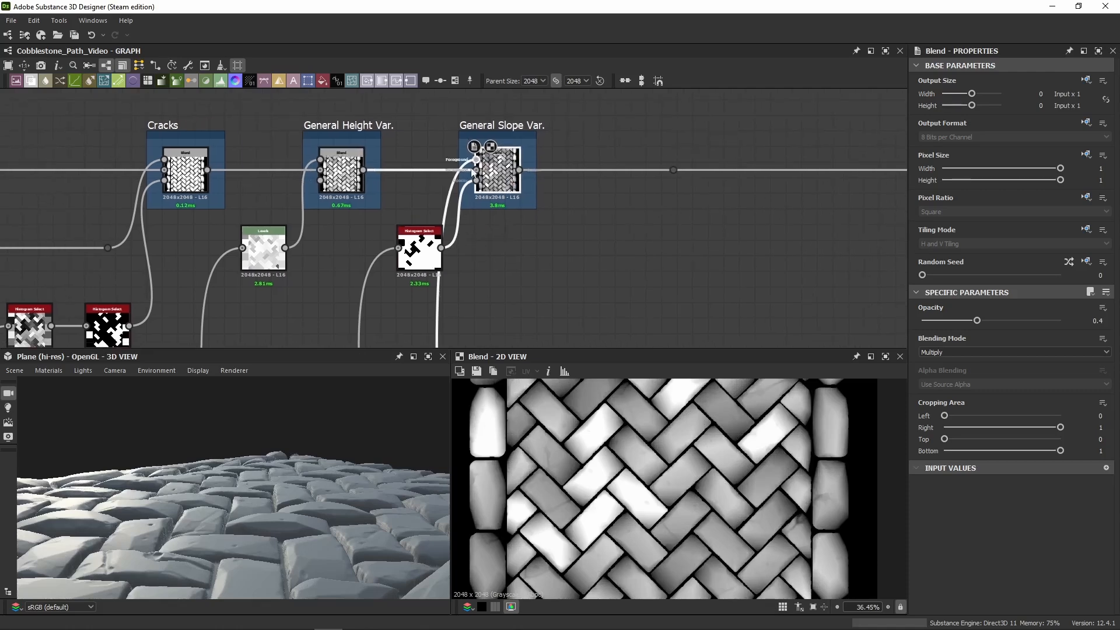
scroll(475, 273, down, 6)
middle_drag(487, 344, 750, 219)
middle_drag(489, 280, 799, 216)
middle_drag(315, 217, 816, 208)
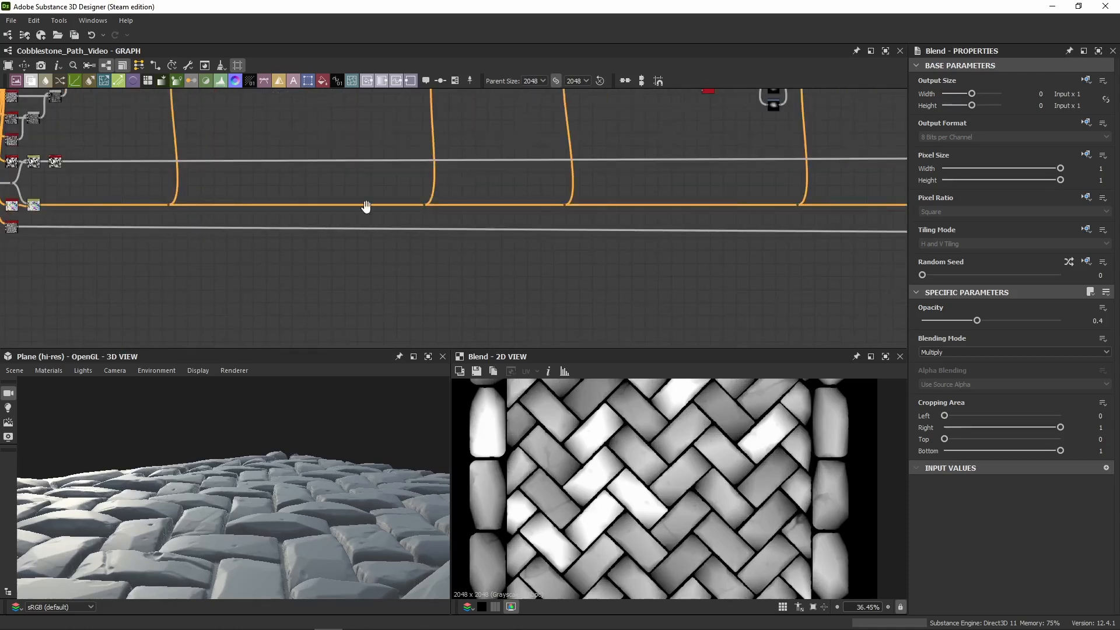
middle_drag(365, 208, 816, 194)
scroll(506, 225, up, 3)
double_click(434, 214)
scroll(433, 213, up, 3)
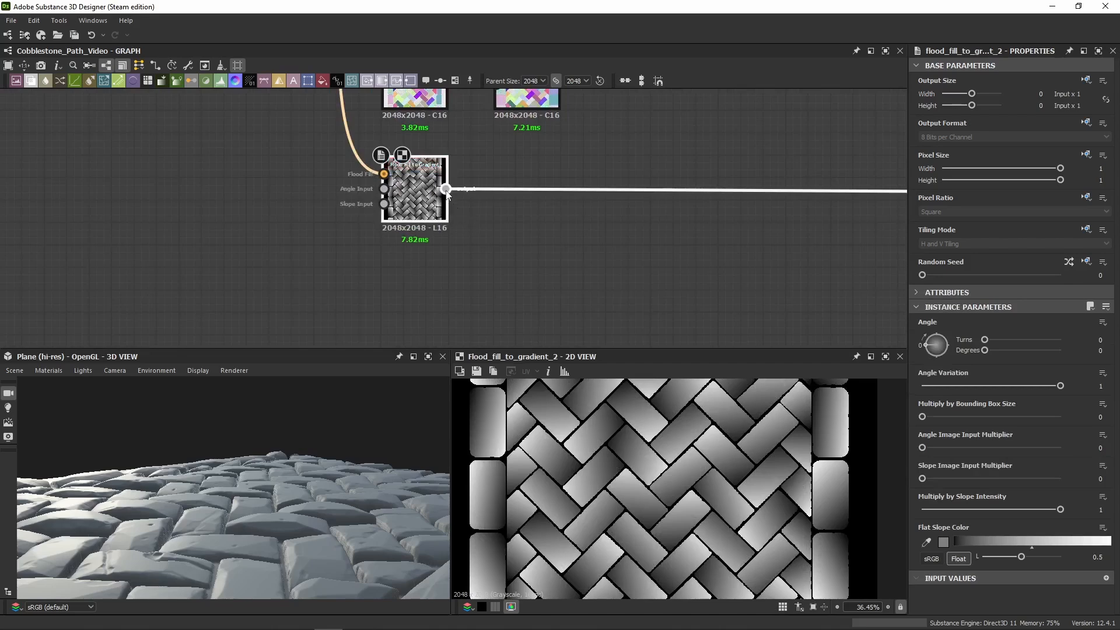
drag(445, 188, 488, 274)
text(auto)
click(488, 278)
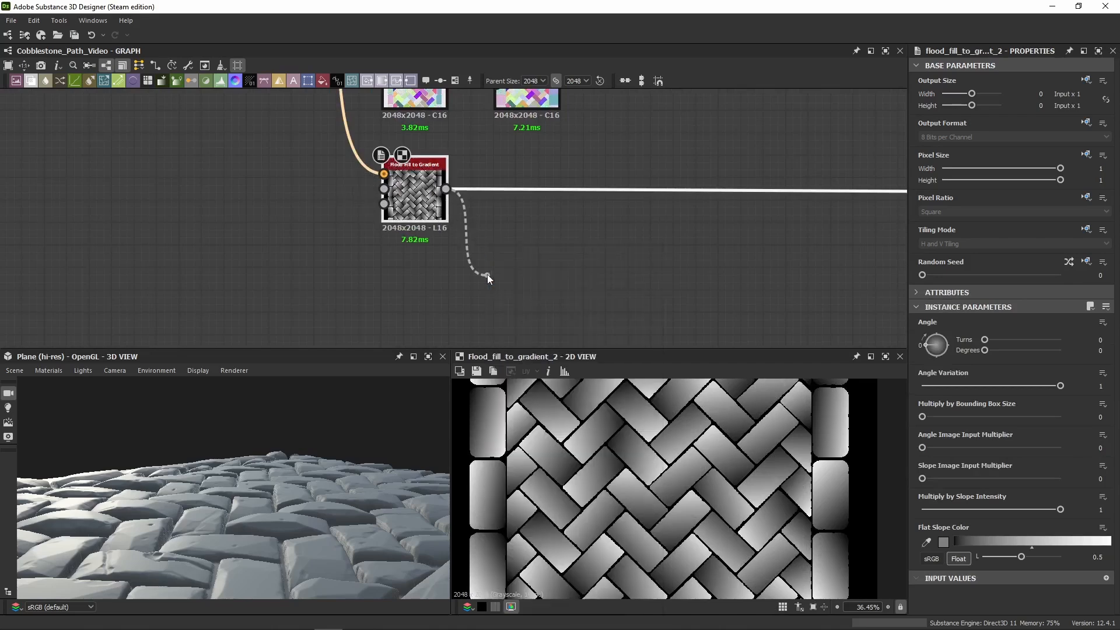
double_click(516, 274)
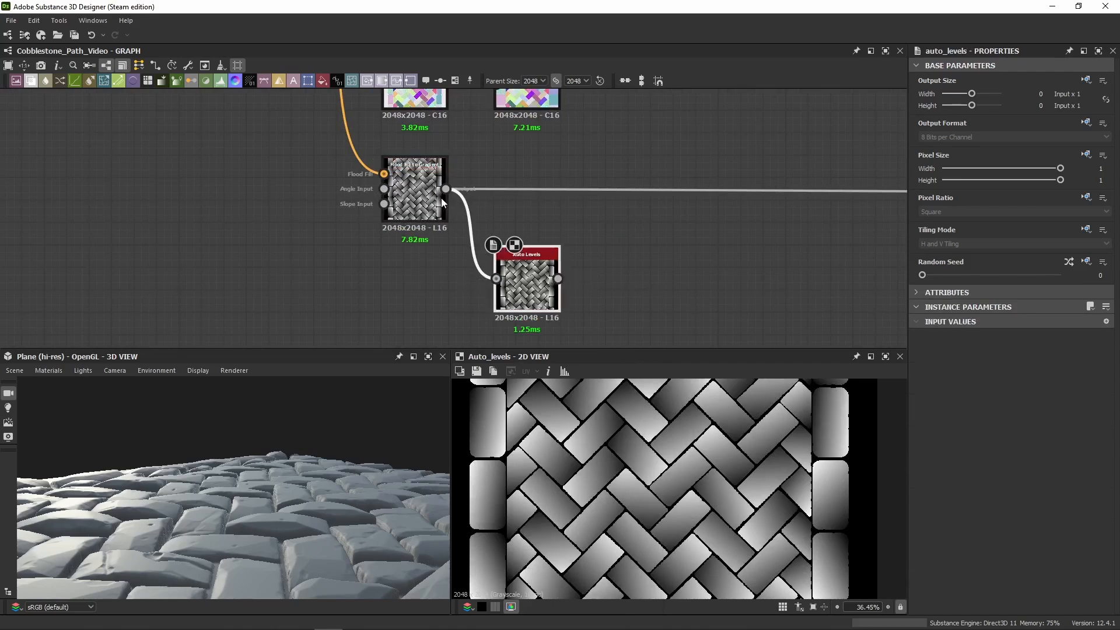
shift+drag(446, 188, 534, 195)
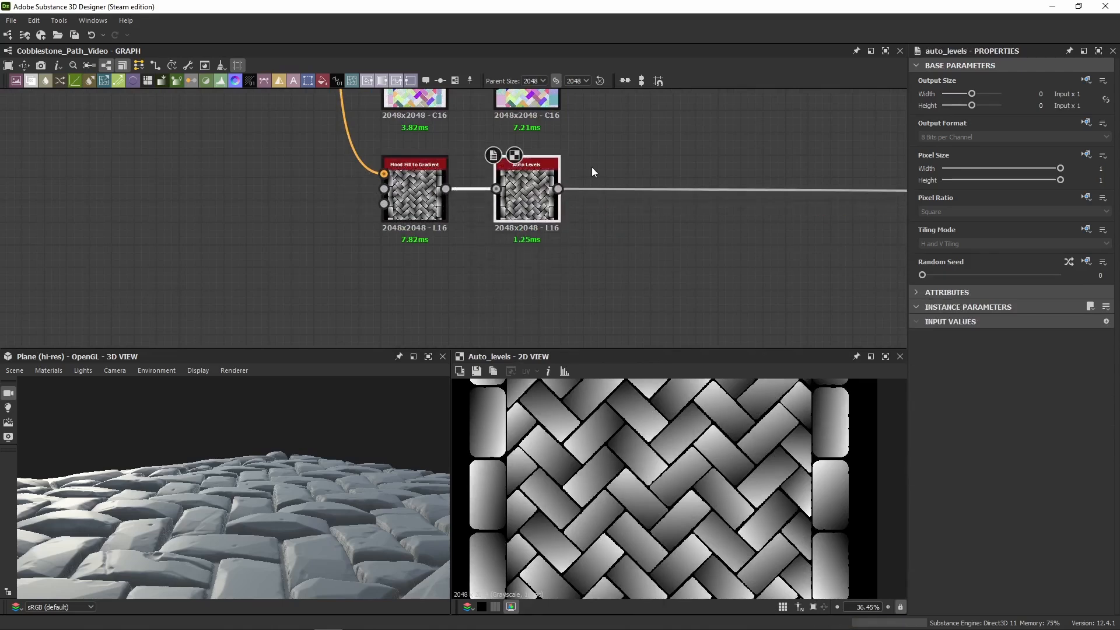
Step: Add a Levels node below Auto Levels, fed by the Flood Fill to Gradient output
middle_drag(442, 200, 395, 160)
drag(399, 149, 441, 303)
text(levels)
key(Return)
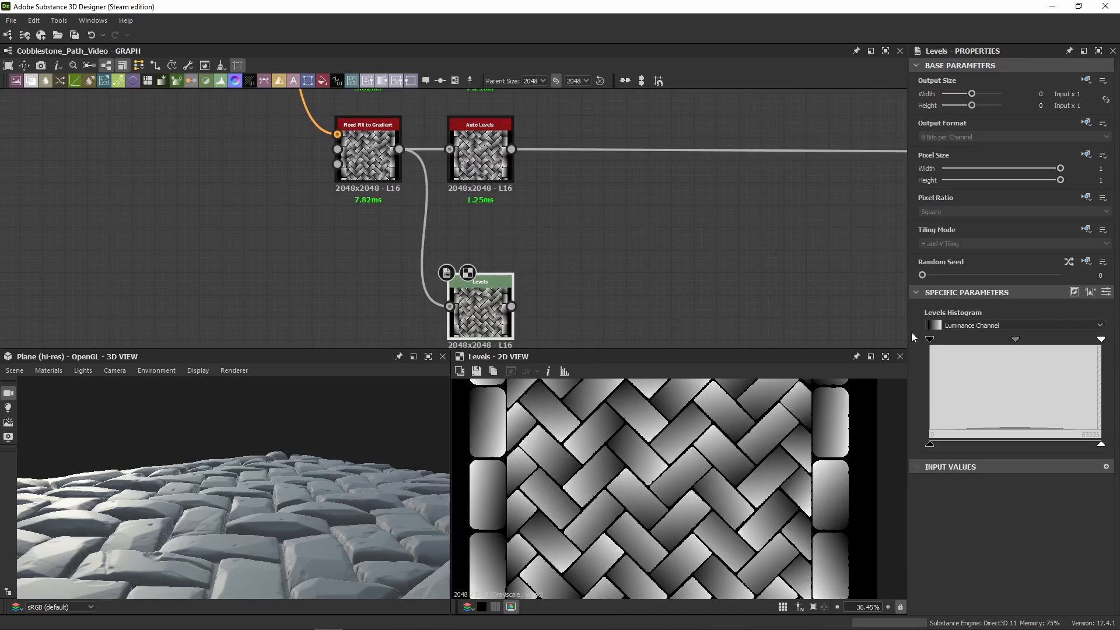
Step: Enlarge the Levels histogram to examine the gradient's value range, restore the layout and select the Auto Levels node
drag(906, 322, 501, 322)
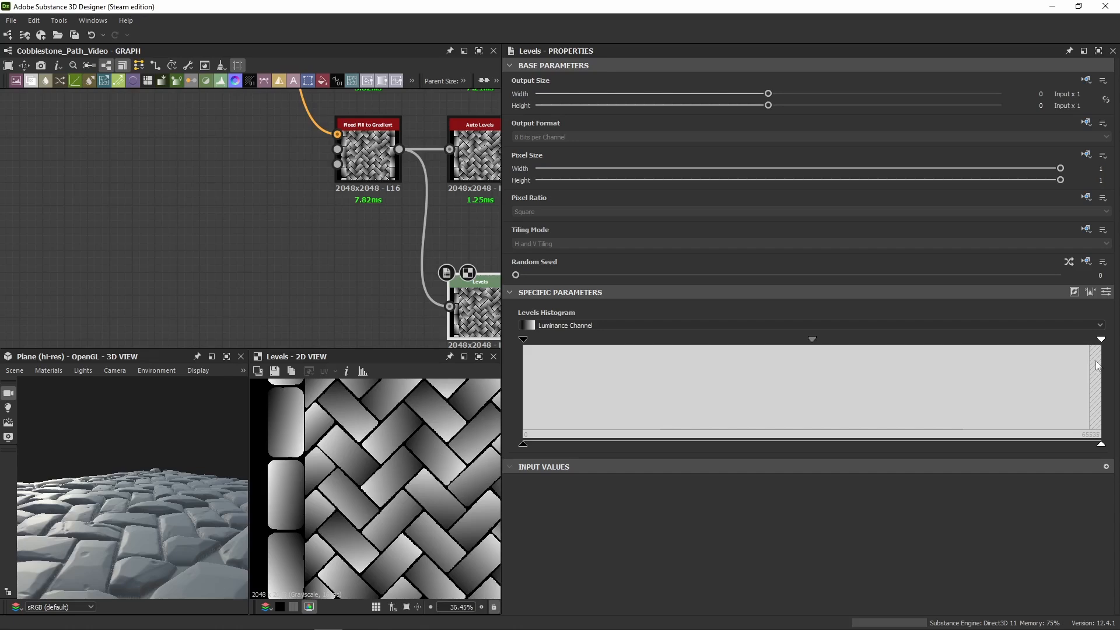
drag(506, 208, 882, 255)
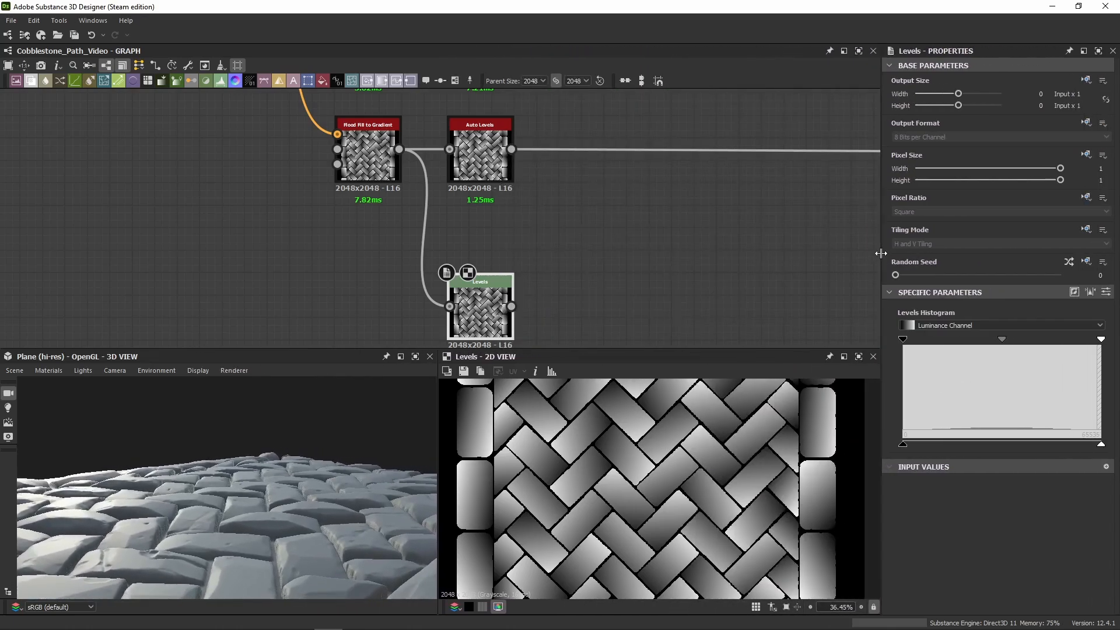
click(484, 190)
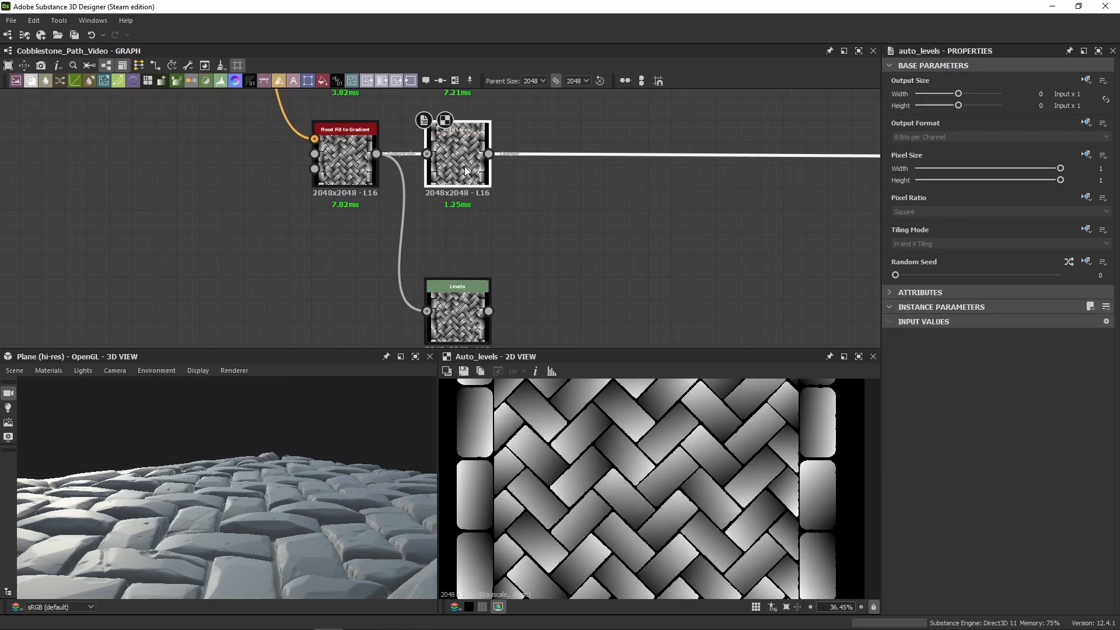
Step: Try feeding the Levels node from the Auto Levels output, and return its input to the Flood Fill to Gradient output
drag(458, 318, 614, 250)
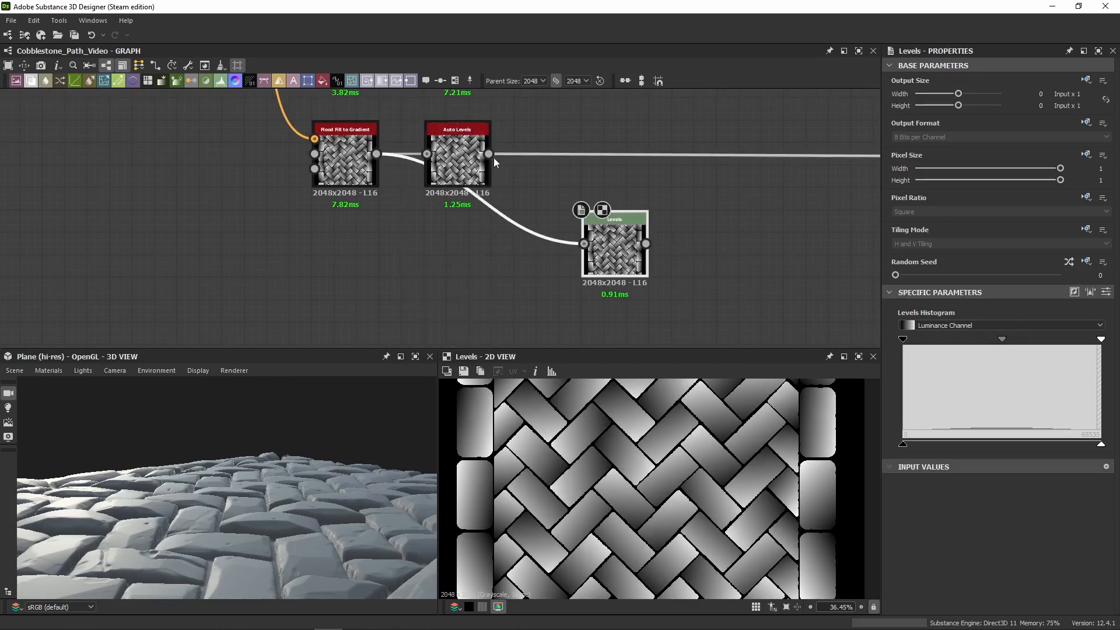
drag(489, 154, 583, 243)
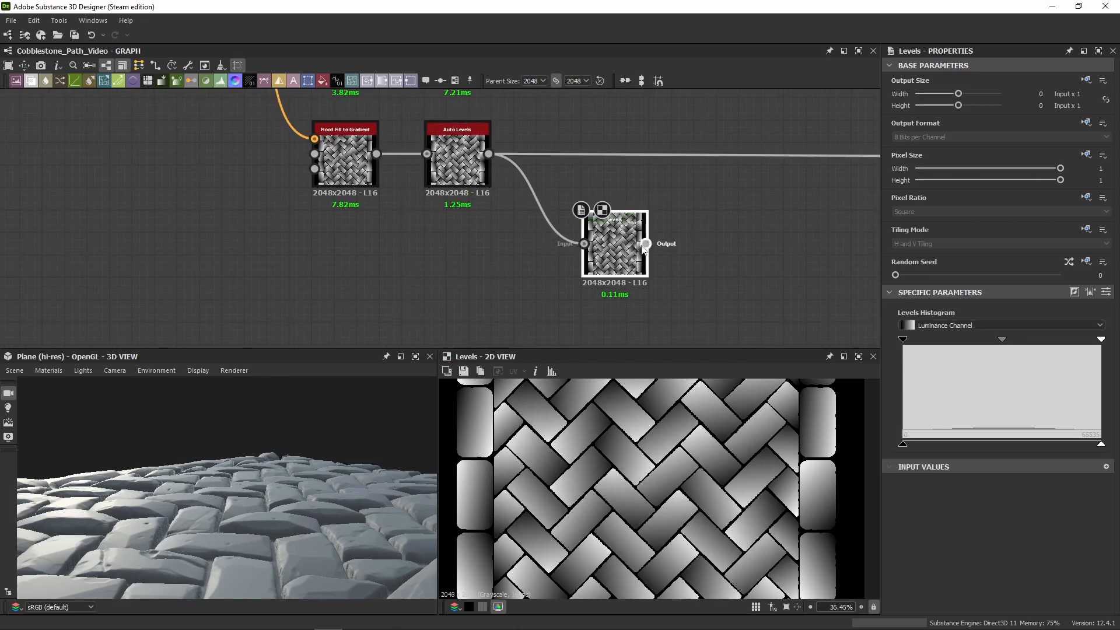
drag(376, 154, 443, 263)
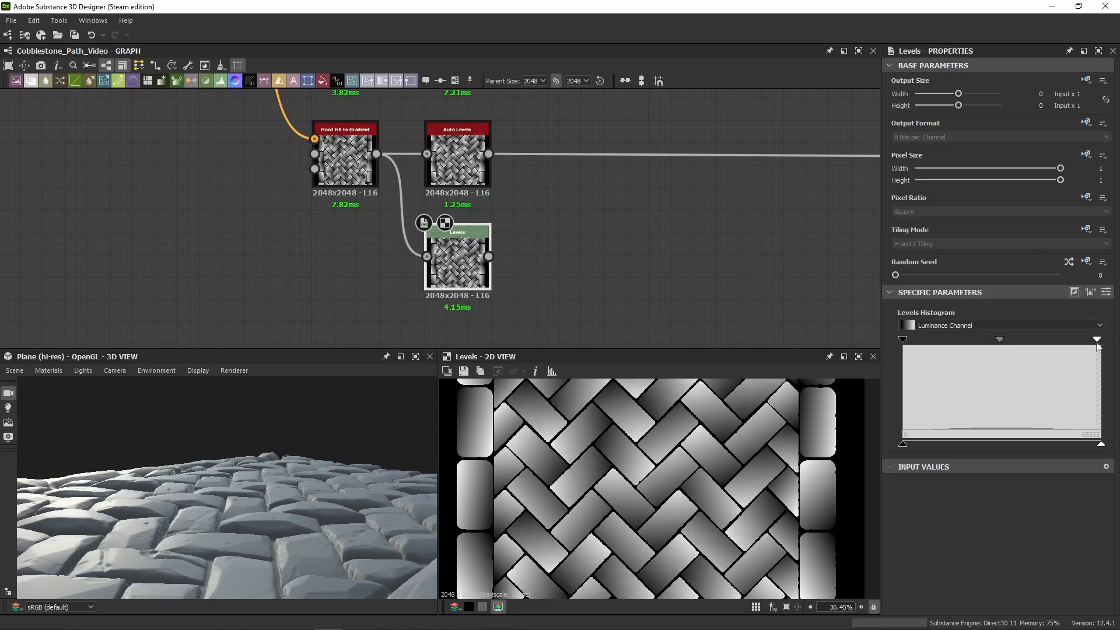
Step: Compare the Auto Levels and Levels results, invert the Levels output, and delete the Levels node while keeping Auto Levels
click(463, 194)
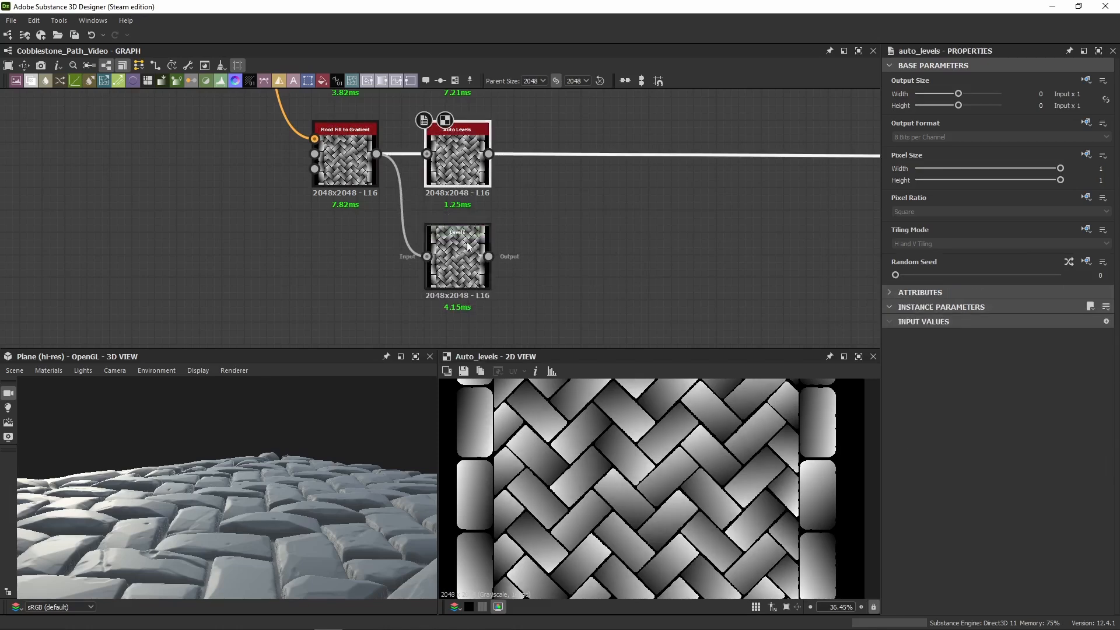
drag(467, 241, 466, 256)
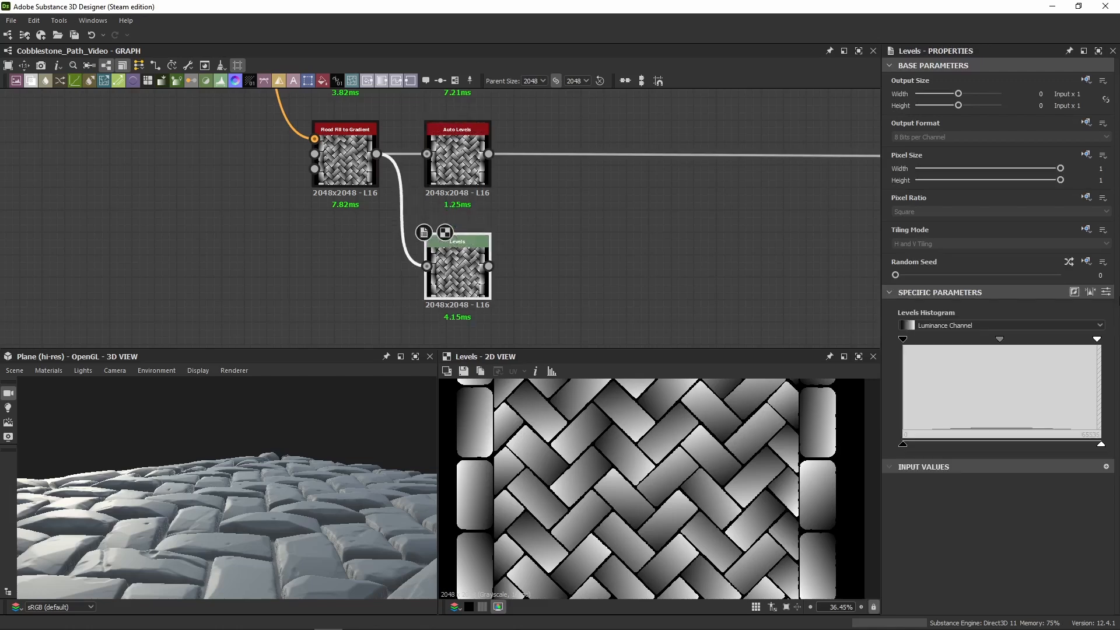
click(1074, 291)
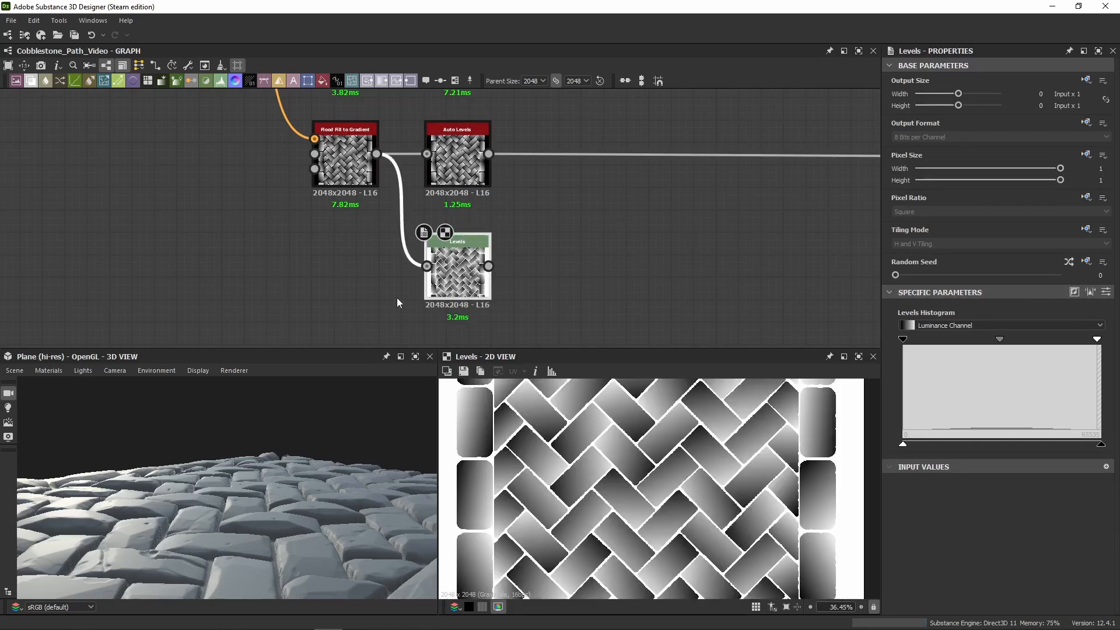
key(Delete)
scroll(531, 269, down, 3)
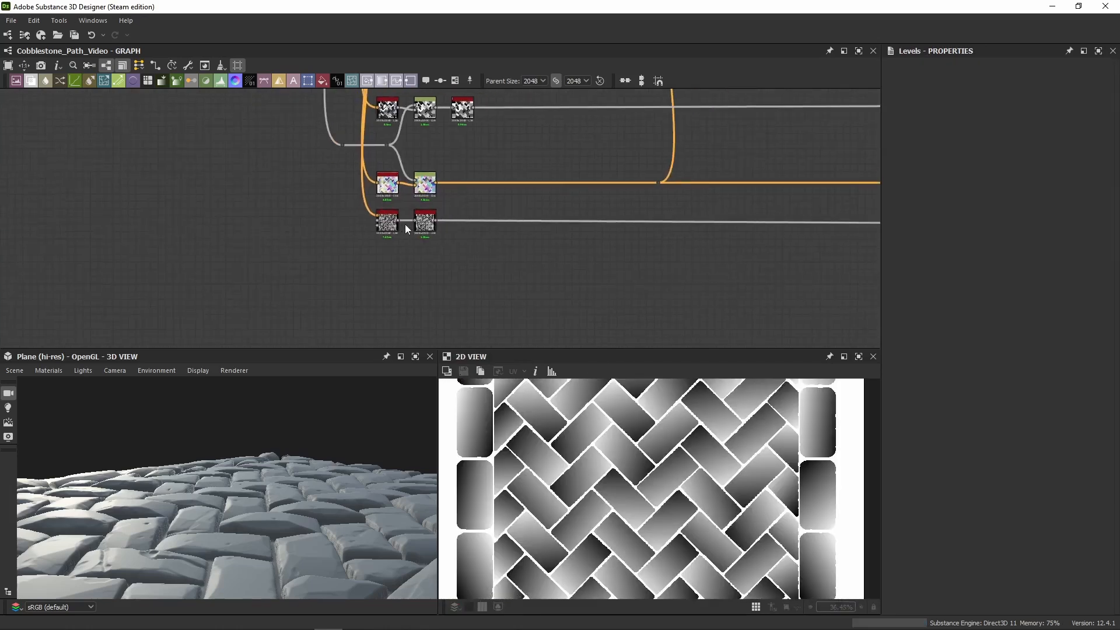
scroll(405, 224, up, 3)
click(450, 218)
Step: Trace the Auto Levels output along its long line to the General Slope Var. Blend and preview that Blend
scroll(686, 264, down, 3)
middle_drag(685, 265, 325, 212)
scroll(186, 194, up, 2)
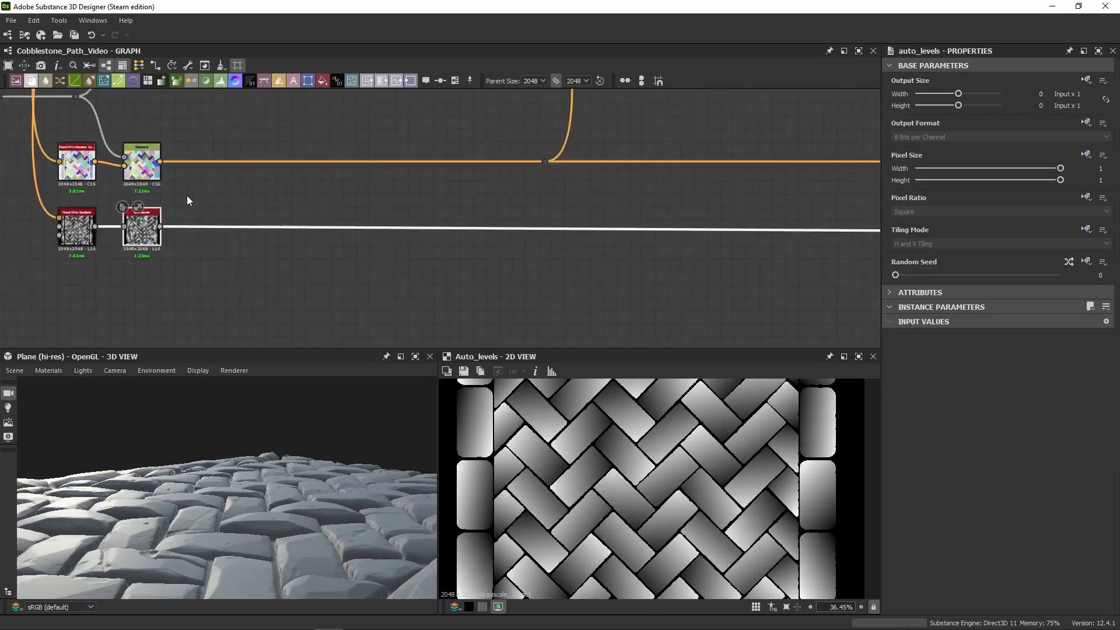
scroll(368, 228, down, 3)
middle_drag(489, 217, 737, 206)
scroll(516, 207, down, 5)
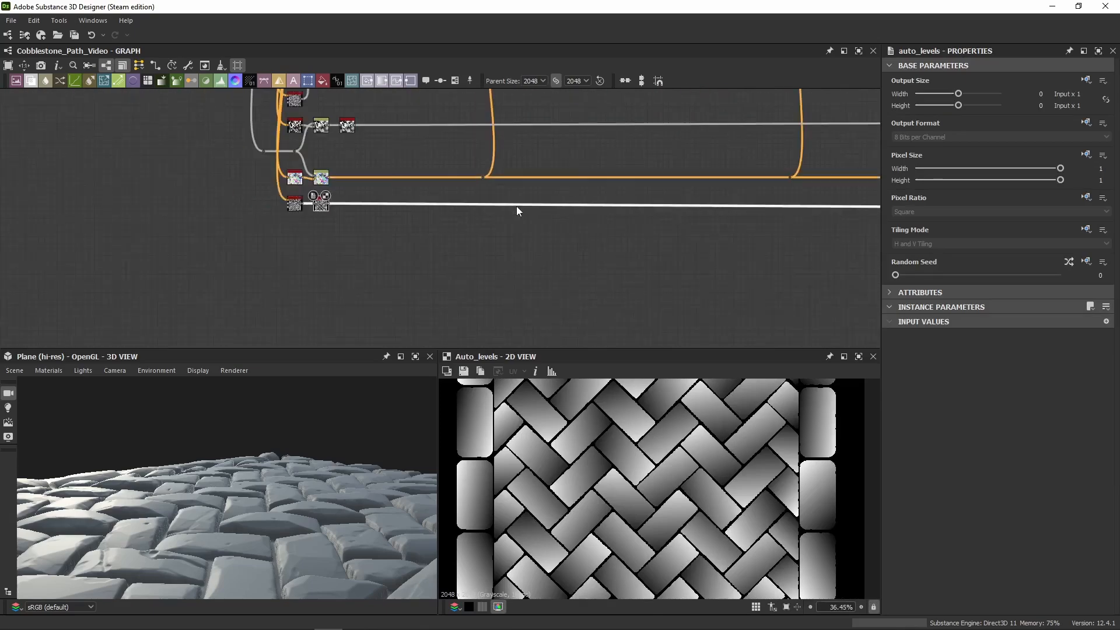
middle_drag(846, 146, 245, 245)
scroll(474, 217, down, 1)
middle_drag(782, 207, 376, 218)
scroll(574, 219, up, 3)
middle_drag(467, 134, 465, 217)
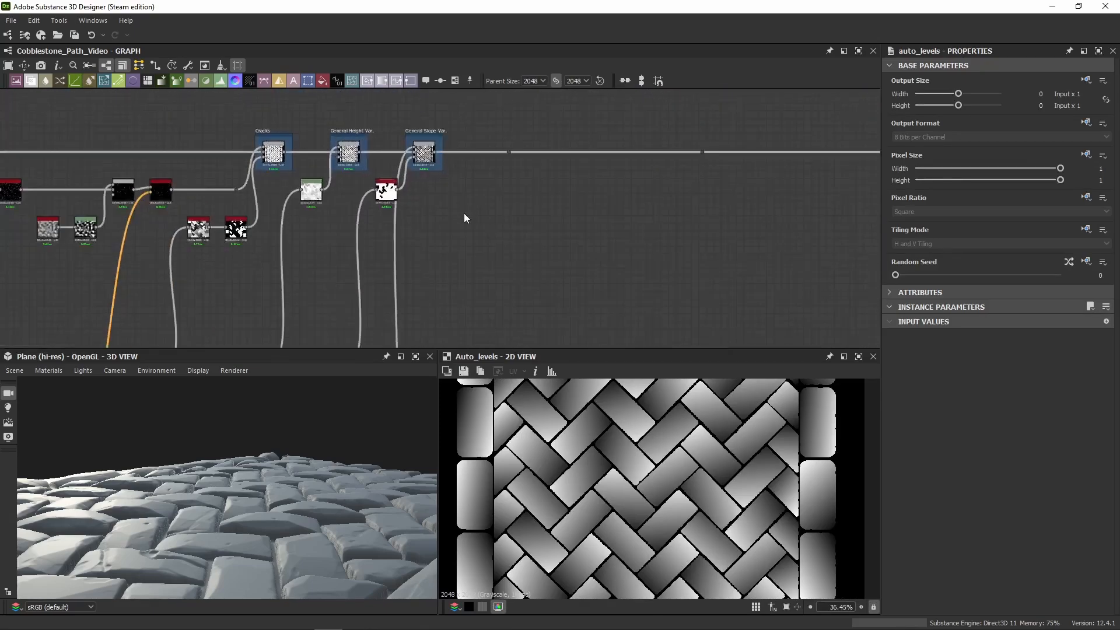
scroll(443, 193, up, 3)
middle_drag(430, 178, 538, 226)
double_click(517, 178)
middle_drag(497, 269, 592, 149)
scroll(592, 149, down, 5)
middle_drag(607, 312, 619, 276)
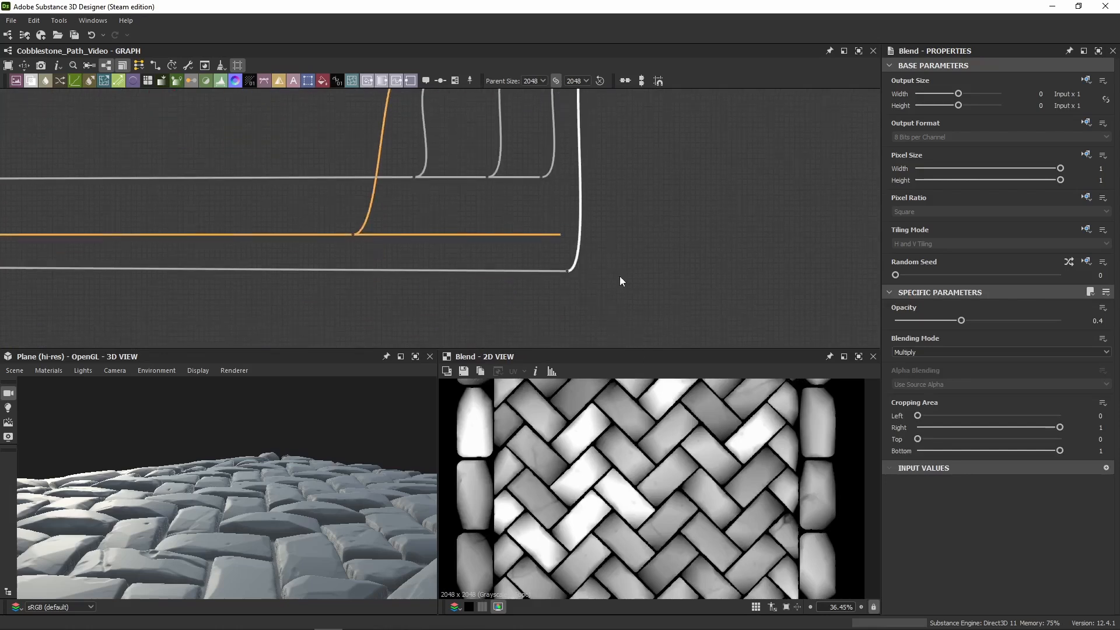
scroll(581, 266, down, 3)
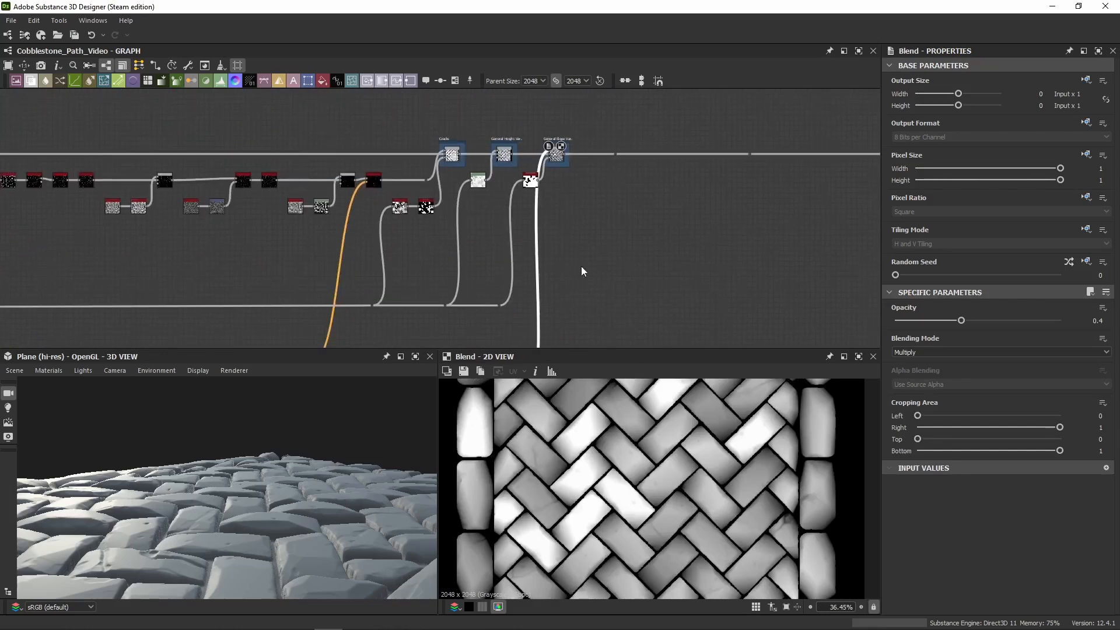
Step: Disconnect the Histogram Select mask from the General Slope Var. Blend and examine the unmasked result up close in the 2D view
scroll(541, 199, up, 4)
click(583, 181)
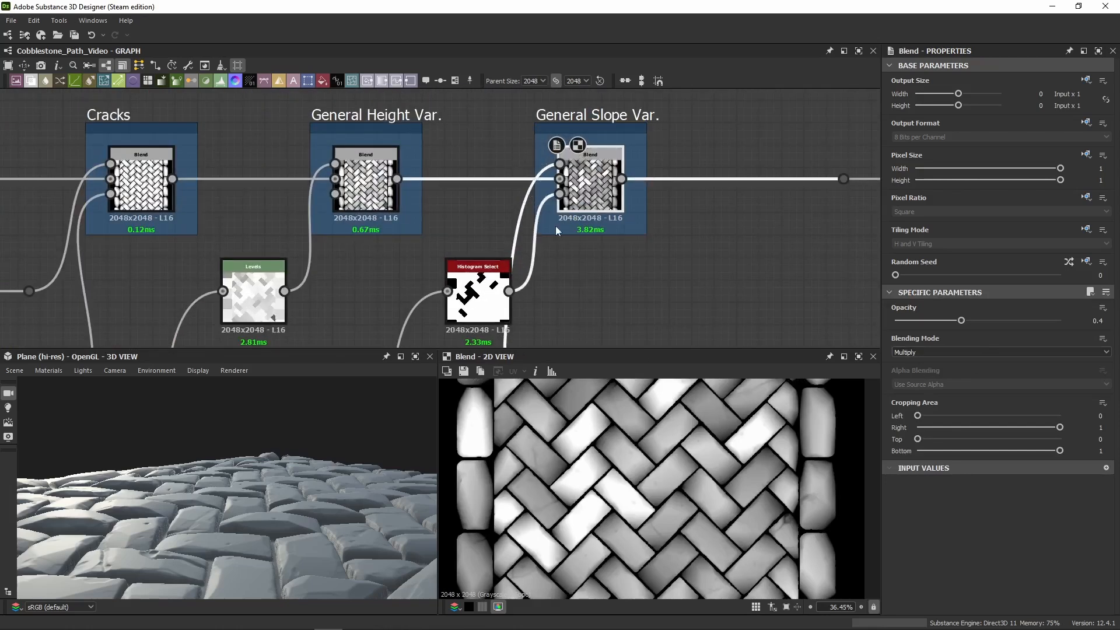
click(545, 200)
key(Delete)
double_click(587, 190)
scroll(645, 468, down, 5)
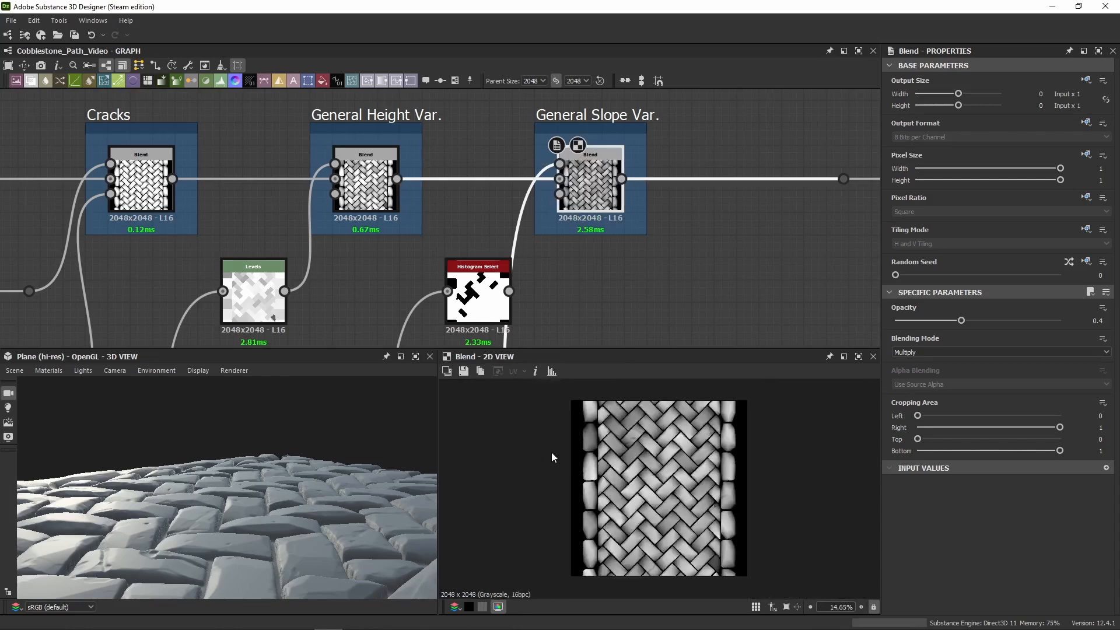
scroll(617, 475, up, 5)
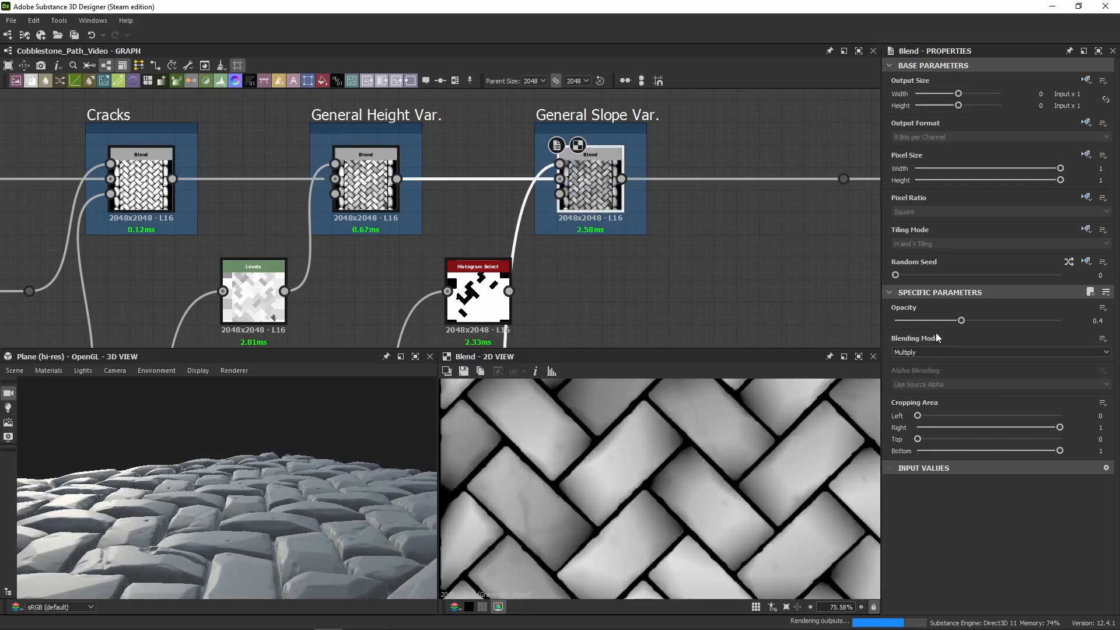
Step: Try opacity 1 on the General Slope Var. Blend, comparing it with the Auto Levels gradient and 3D view, and undo the change
drag(961, 320, 1077, 328)
scroll(599, 482, up, 1)
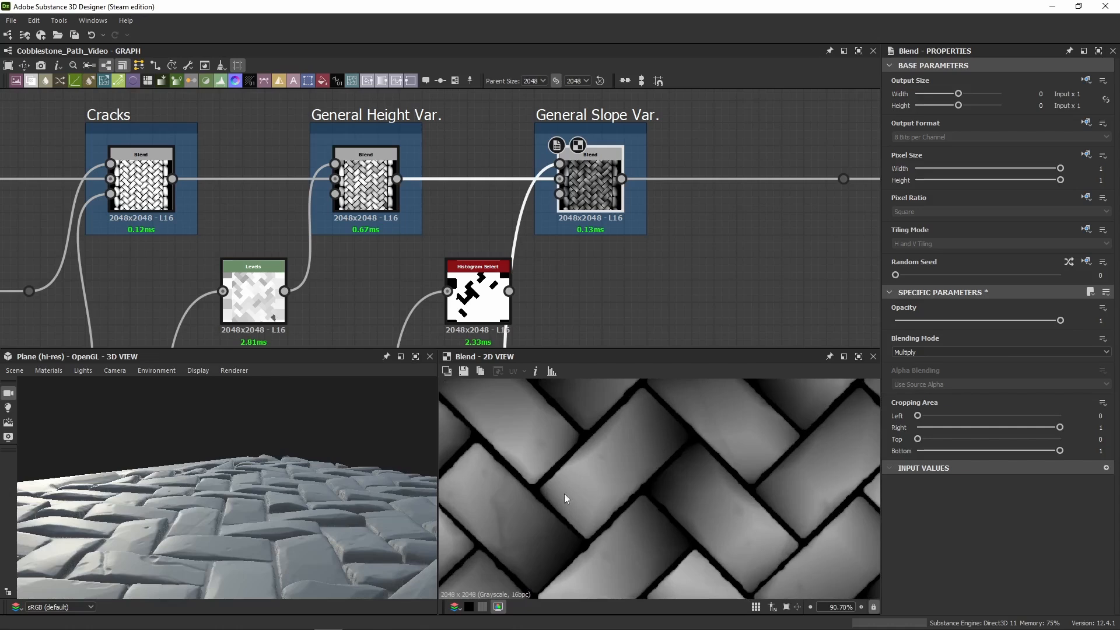
double_click(558, 164)
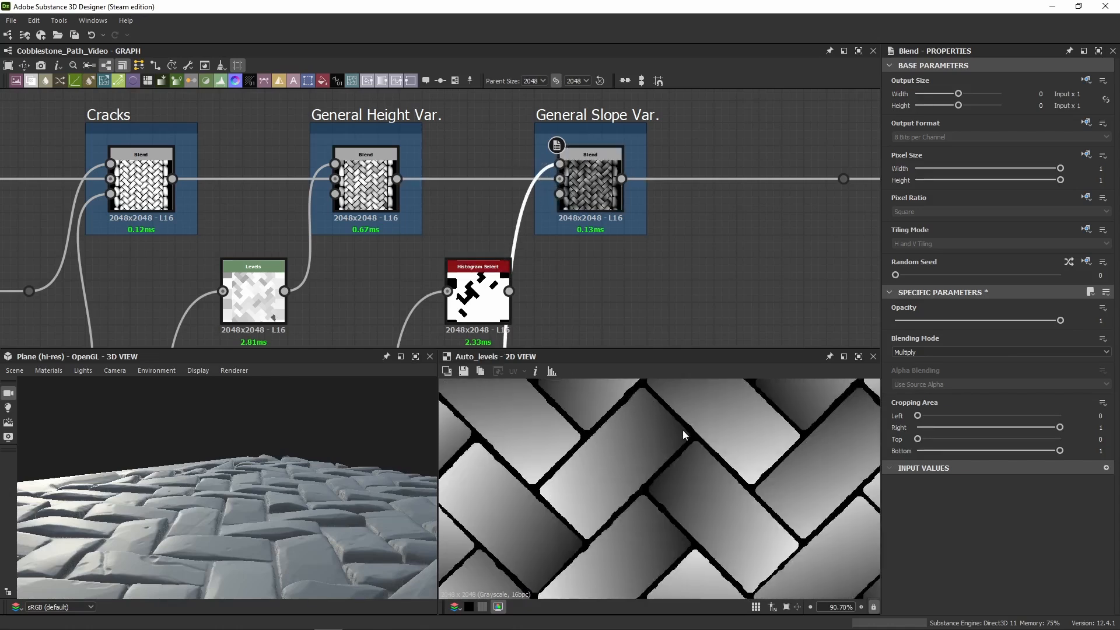
key(ctrl+z)
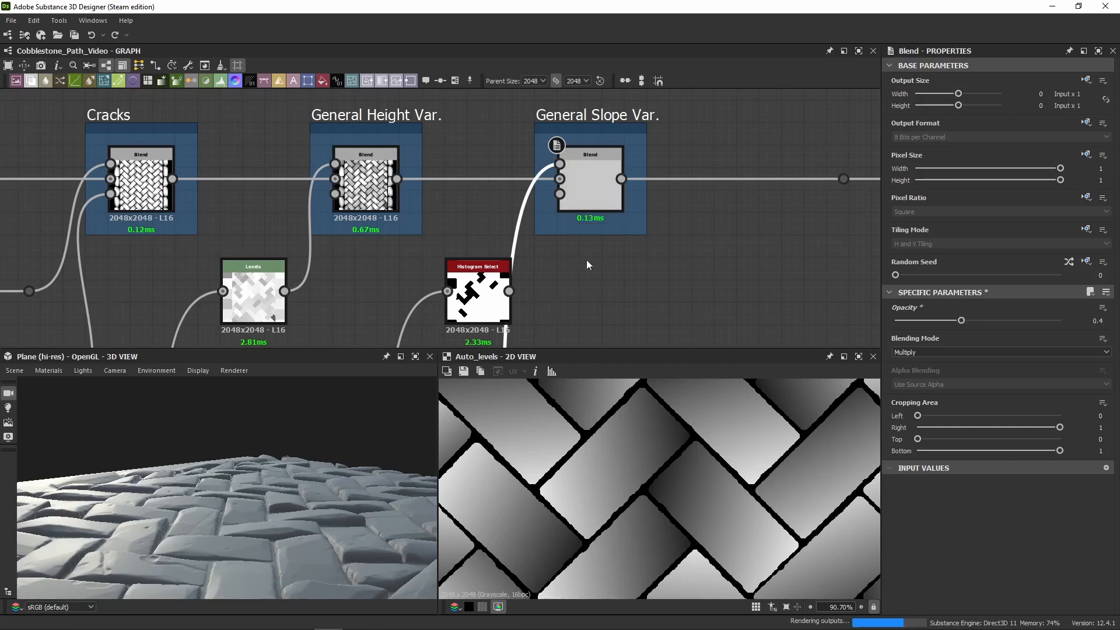
double_click(599, 195)
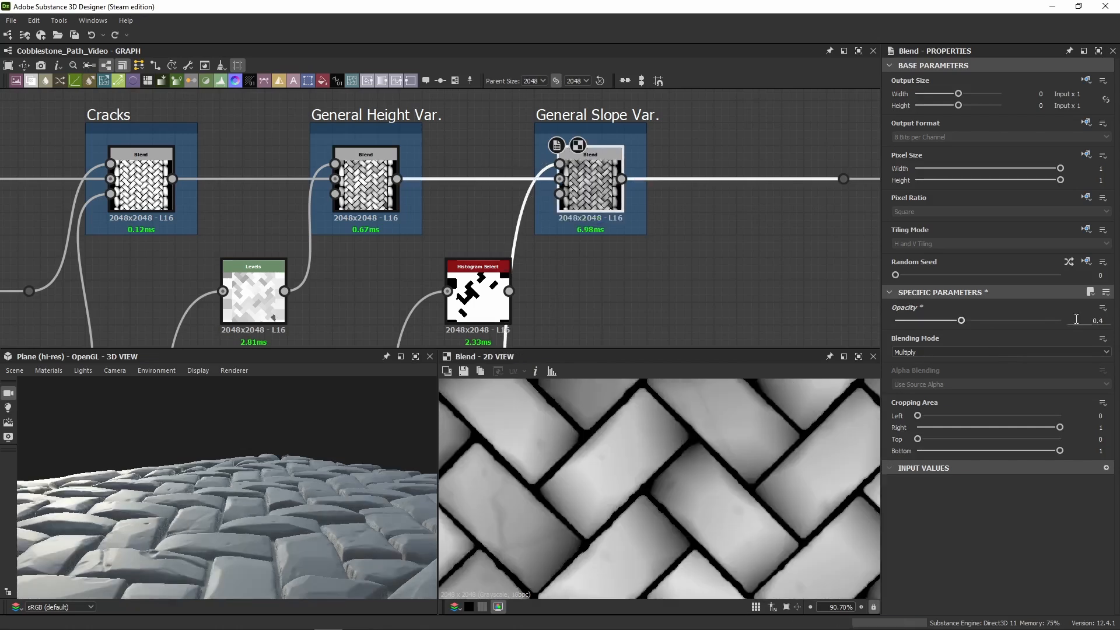
drag(961, 320, 1081, 321)
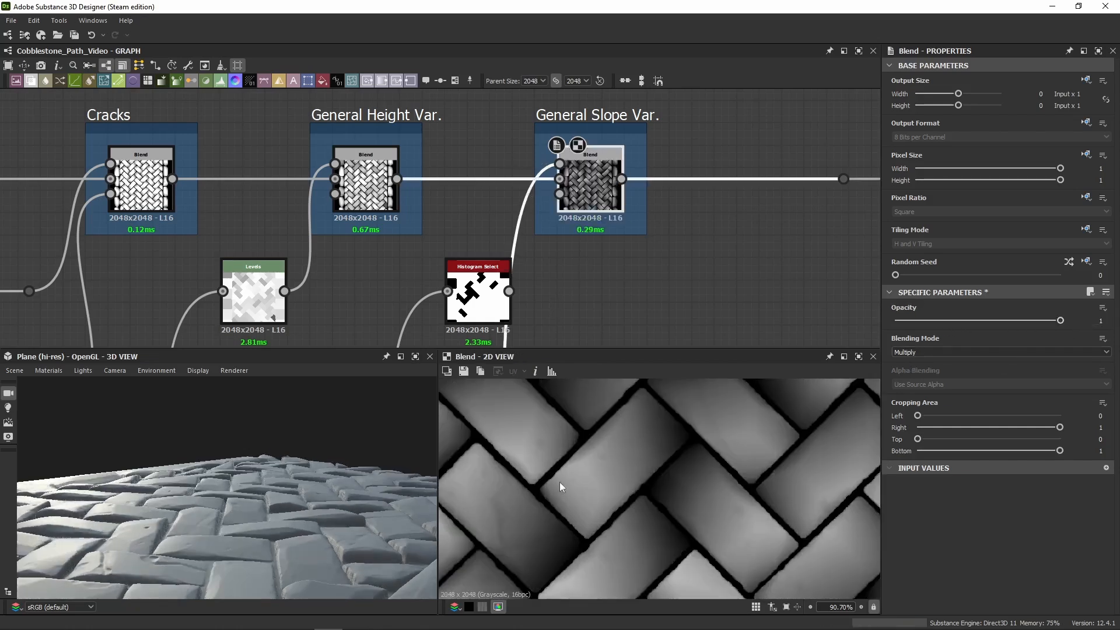
drag(246, 533, 245, 535)
key(ctrl+z)
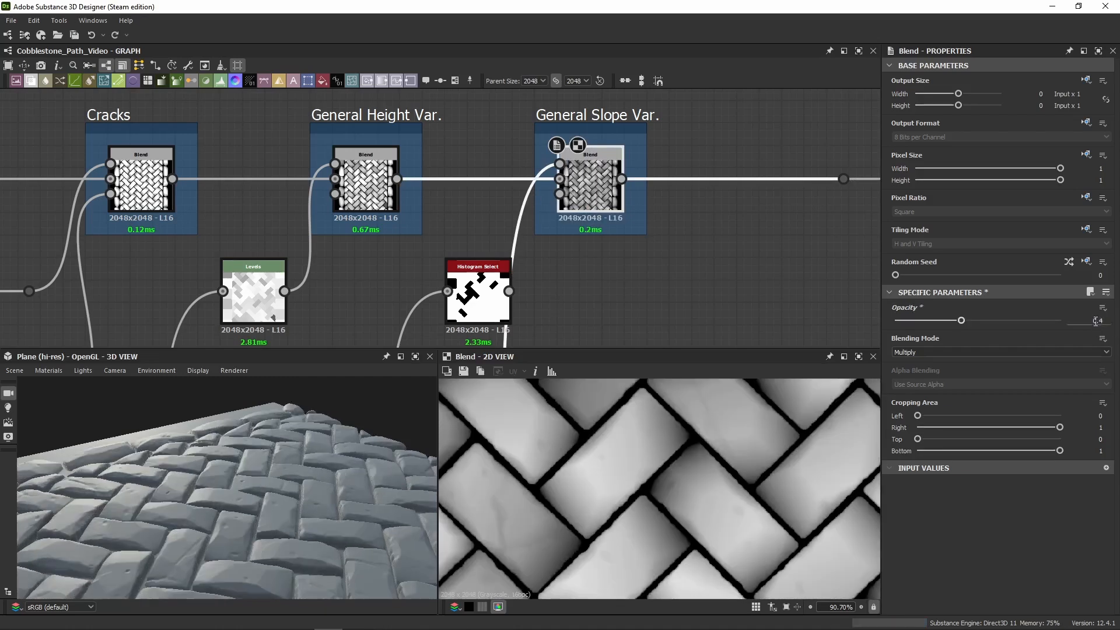
Step: Reconnect the Histogram Select mask to the General Slope Var. Blend's opacity input and inspect the masked stones in the 2D view
double_click(482, 315)
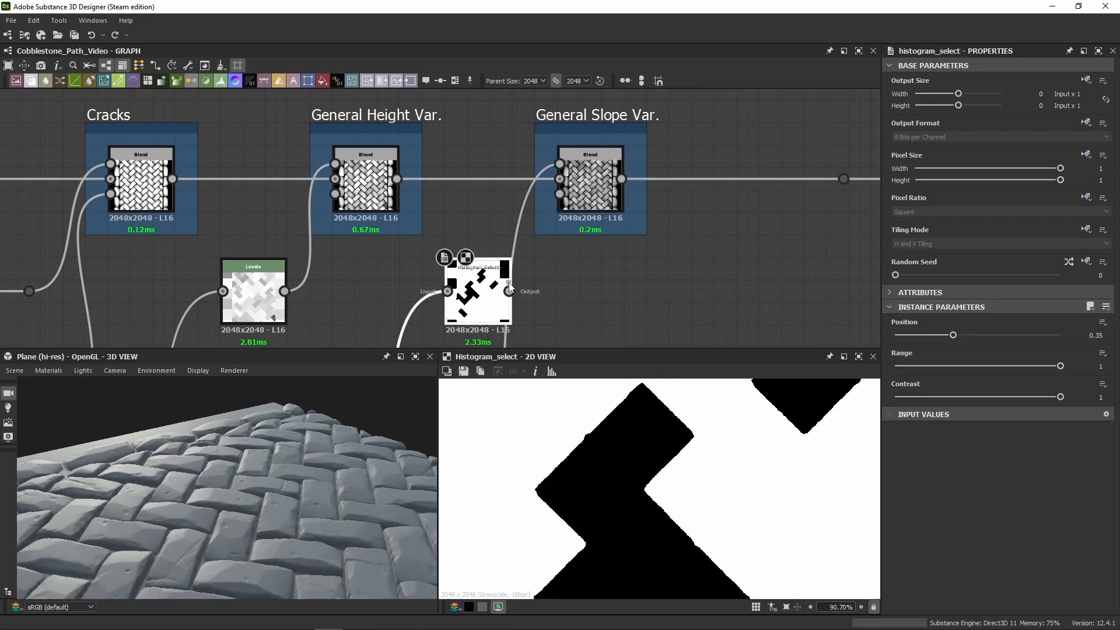
drag(509, 291, 580, 304)
click(414, 439)
scroll(605, 485, down, 8)
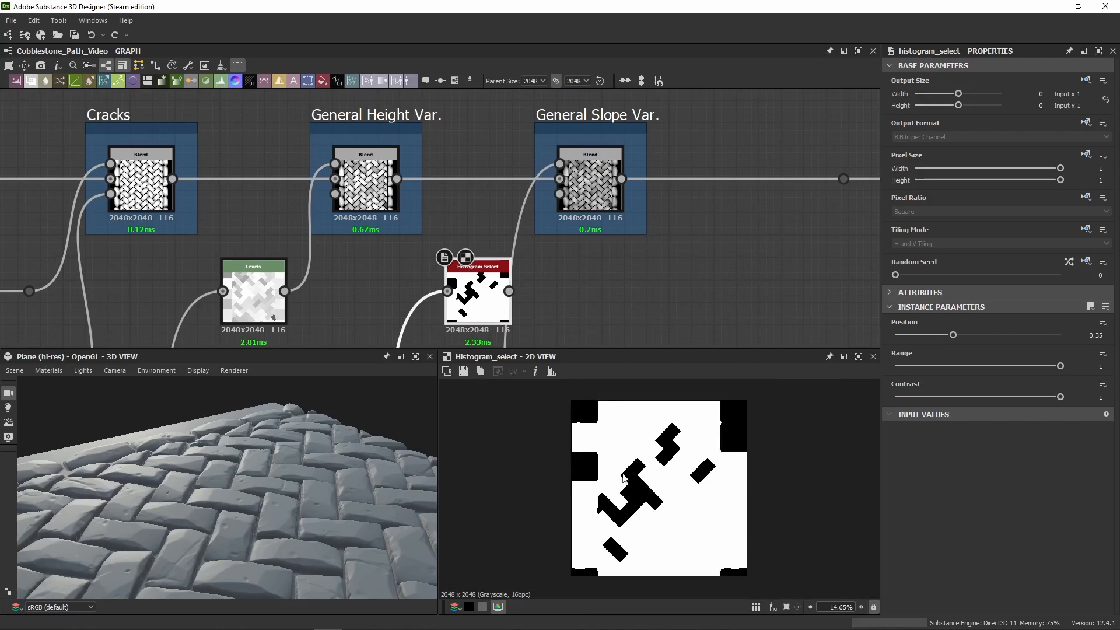
drag(509, 291, 564, 211)
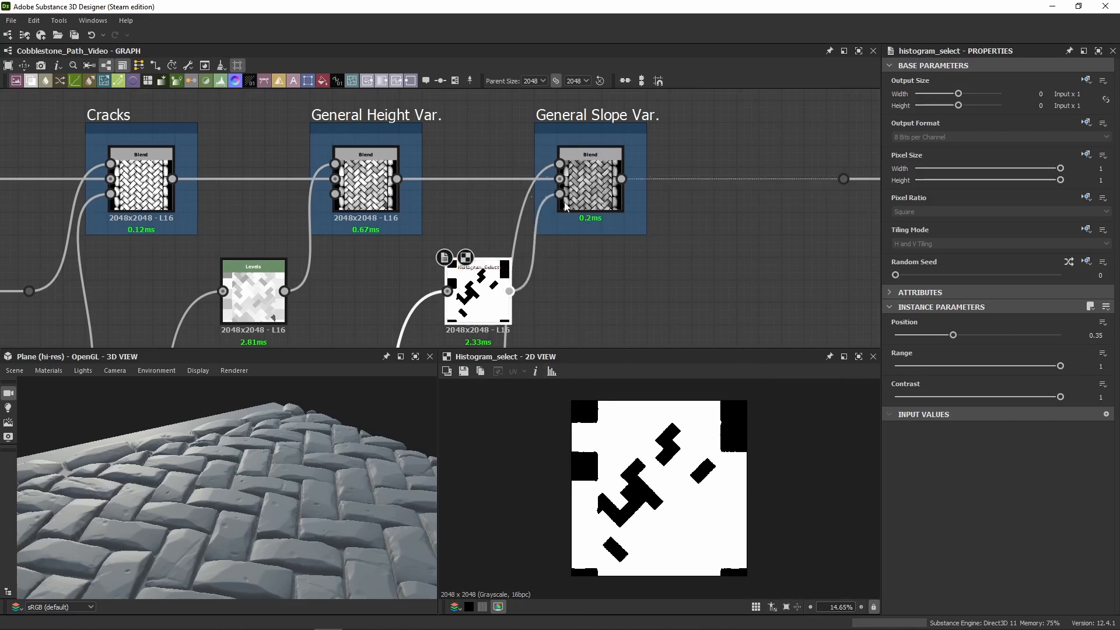
double_click(583, 186)
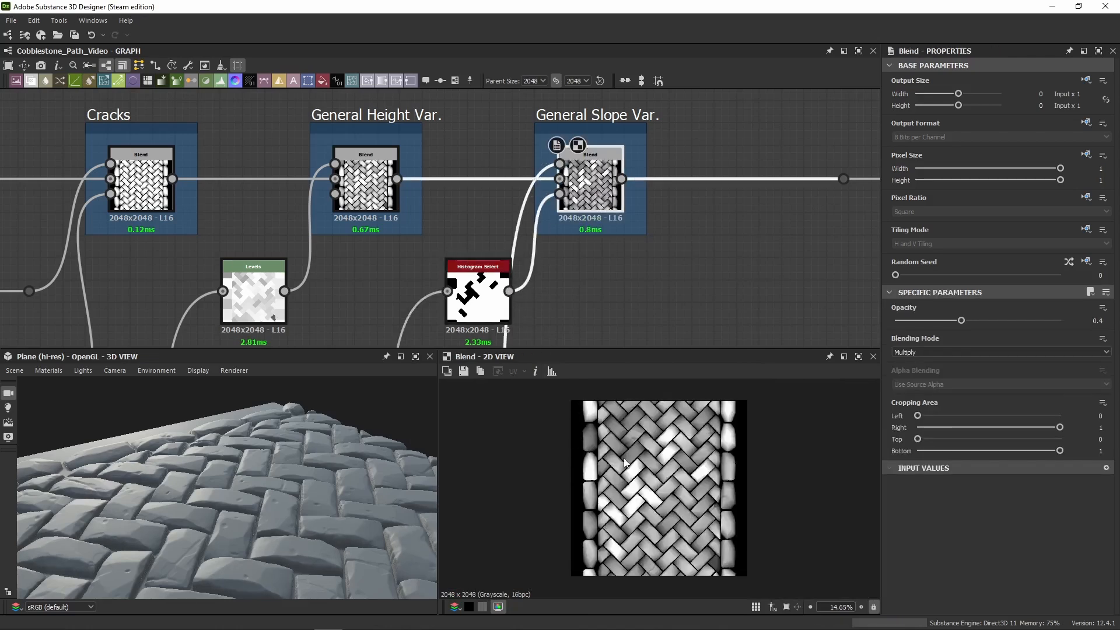
scroll(627, 472, up, 4)
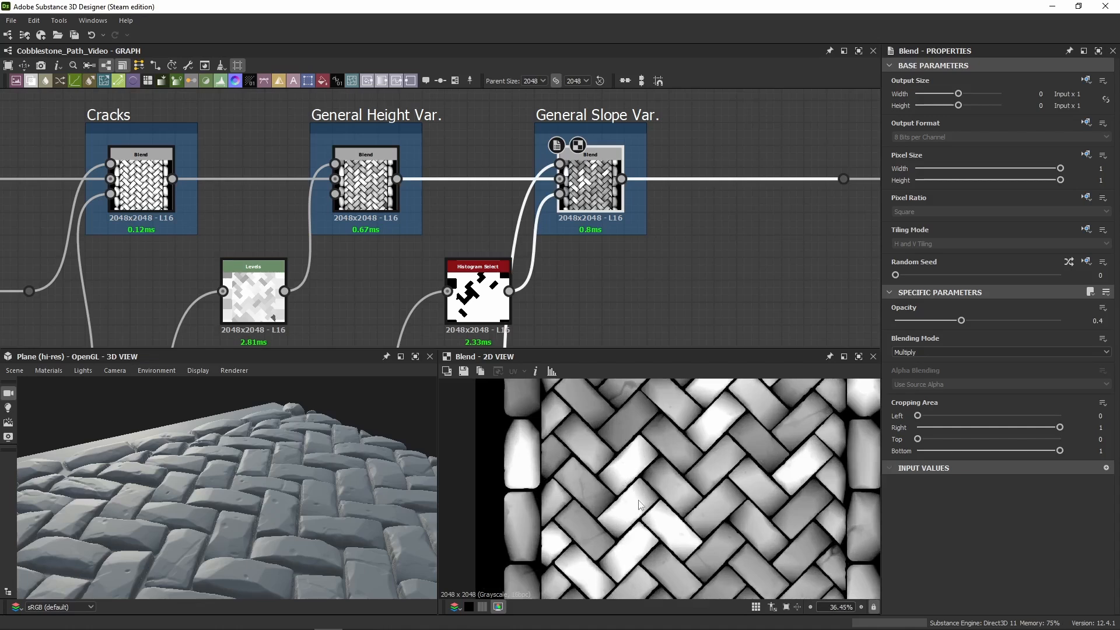
scroll(623, 478, down, 2)
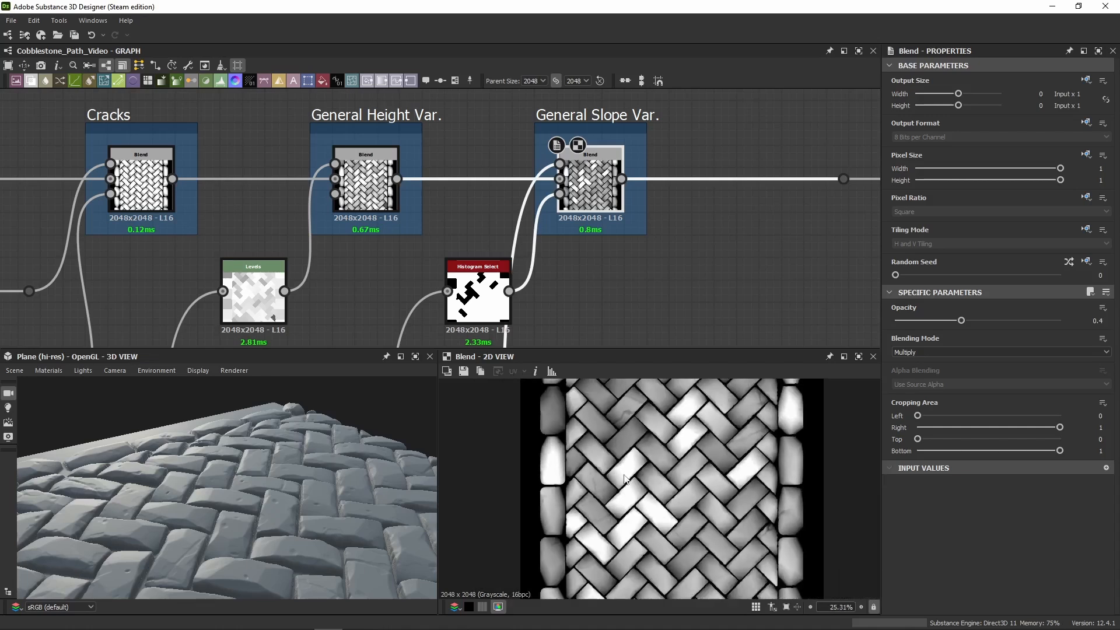
Step: Make room on the main line after General Slope Var. and paste in an Individual Slope Var. Blend frame with an Invert Grayscale mask
middle_drag(696, 280, 465, 304)
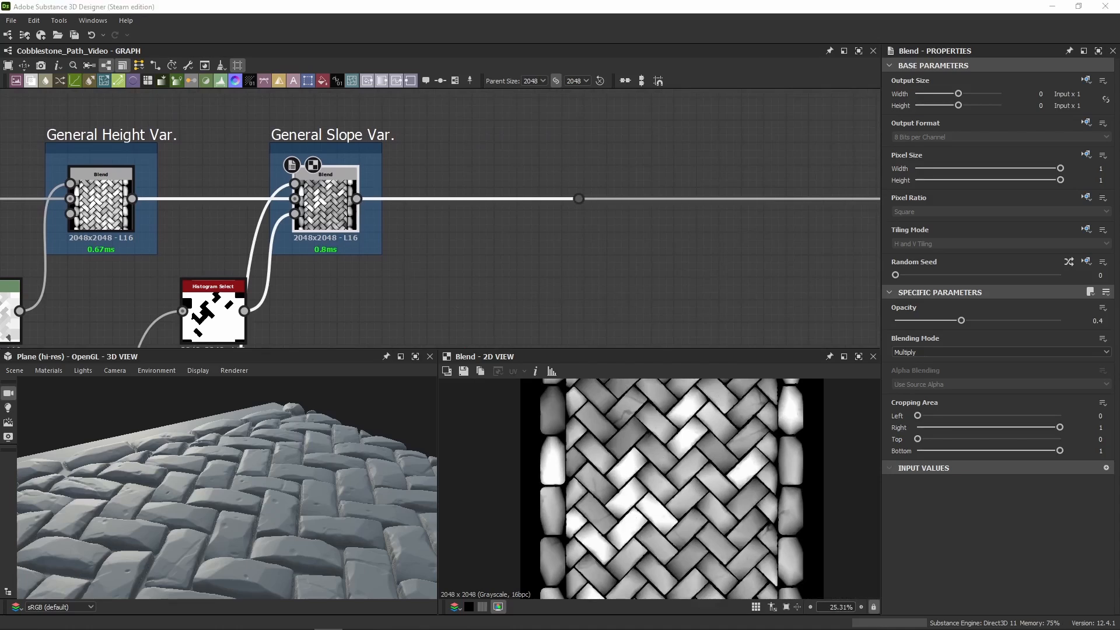
drag(624, 169, 873, 196)
scroll(575, 207, up, 2)
scroll(453, 281, down, 1)
scroll(453, 280, down, 3)
middle_drag(452, 280, 446, 209)
key(ctrl+v)
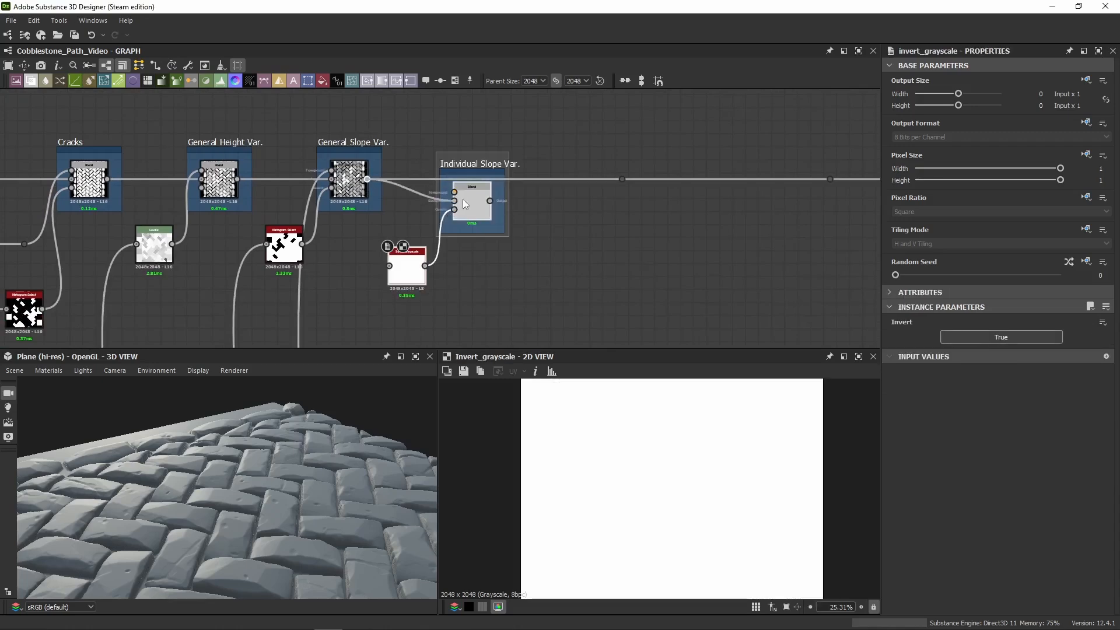
Step: Route the General Slope Var. Histogram Select mask through Invert Grayscale and wire the Individual Slope Var. Blend into the main line, aligning its nodes
click(284, 248)
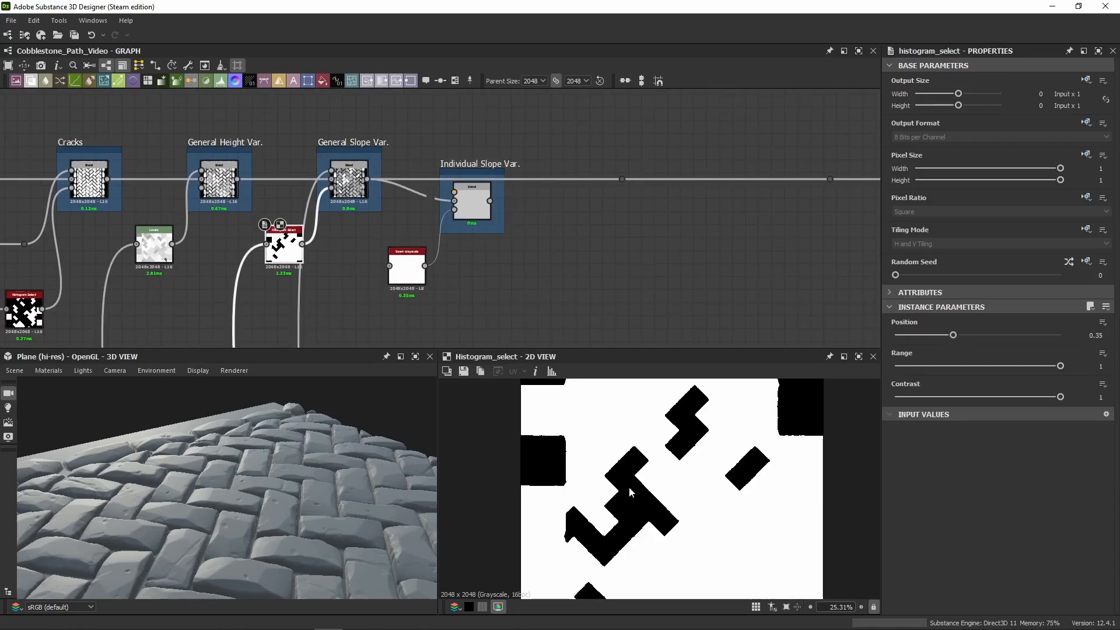
drag(302, 243, 396, 274)
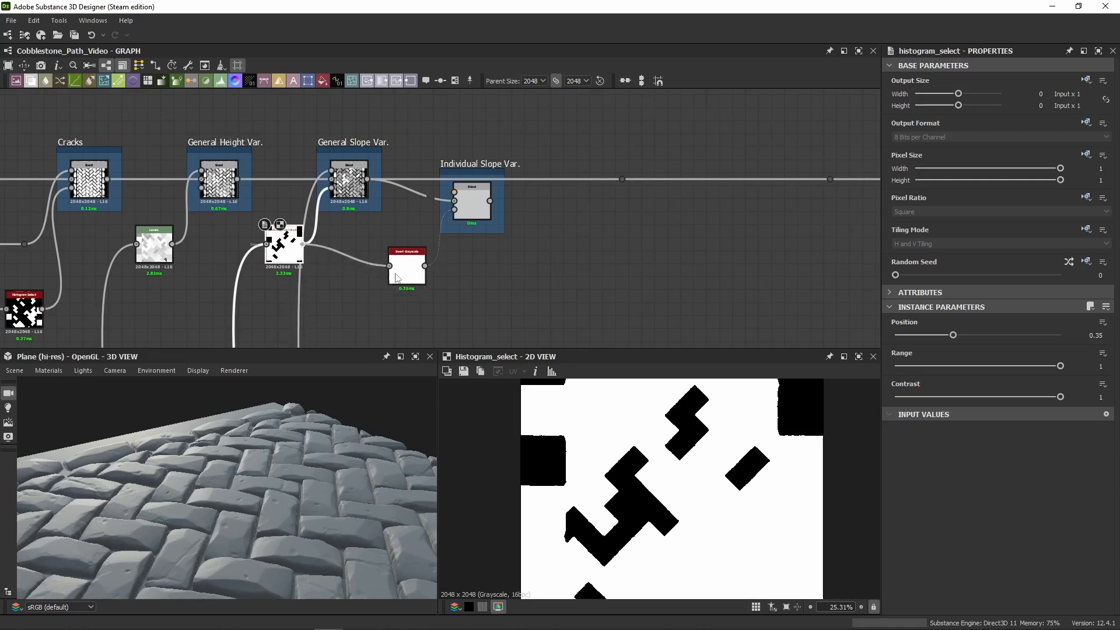
click(397, 276)
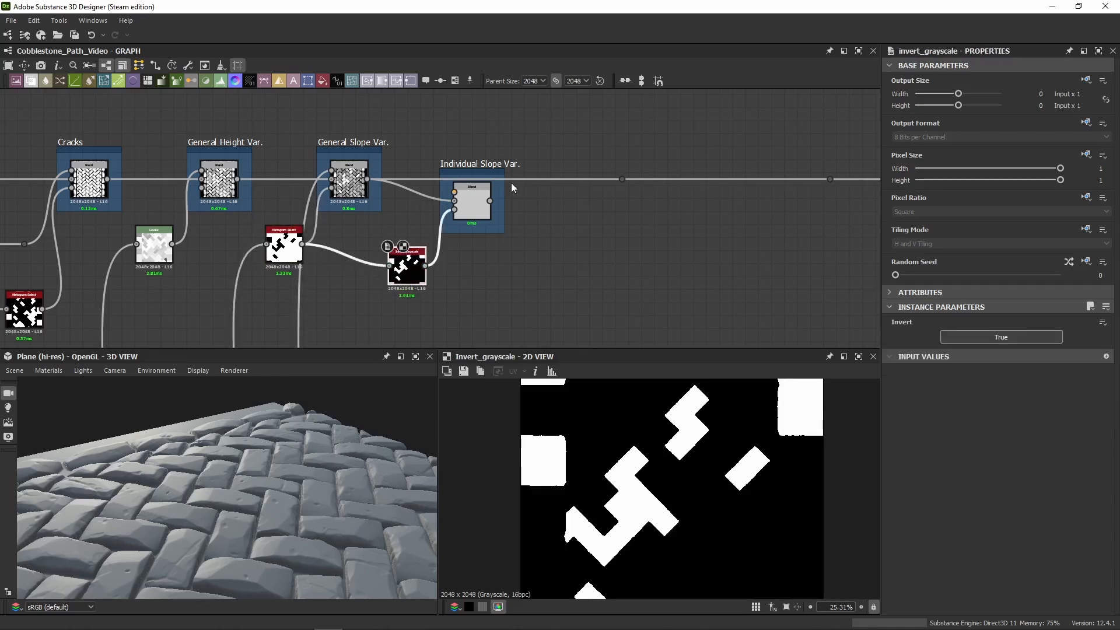
drag(575, 183, 622, 179)
drag(540, 146, 412, 249)
Step: Compare the Histogram Select mask, its inverted version and the Individual Slope Var. Blend result in the 2D view
double_click(283, 247)
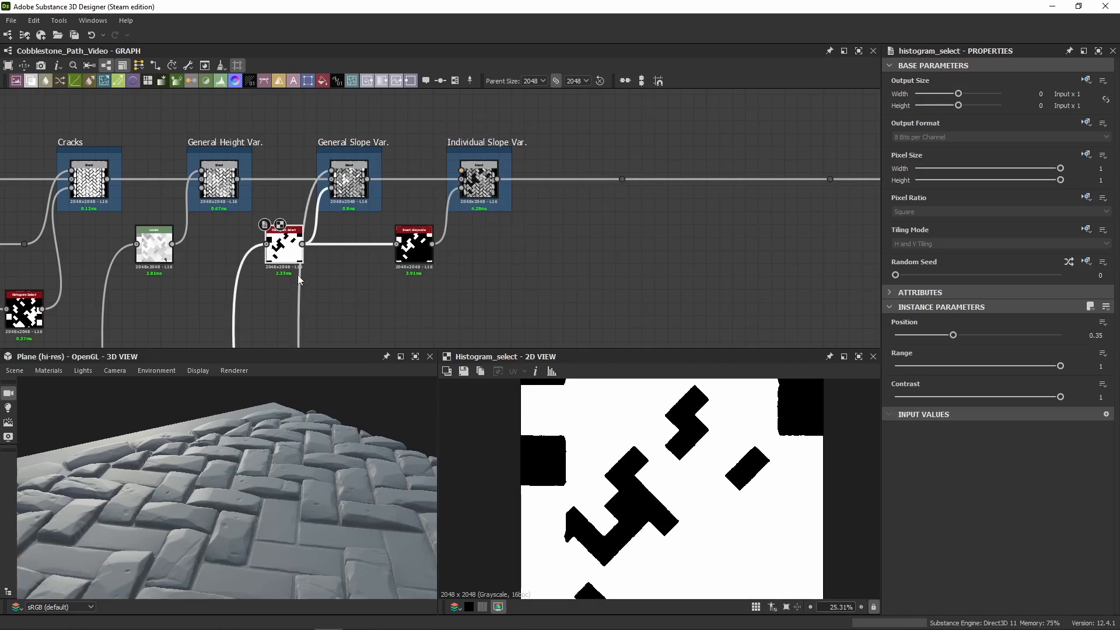
double_click(413, 245)
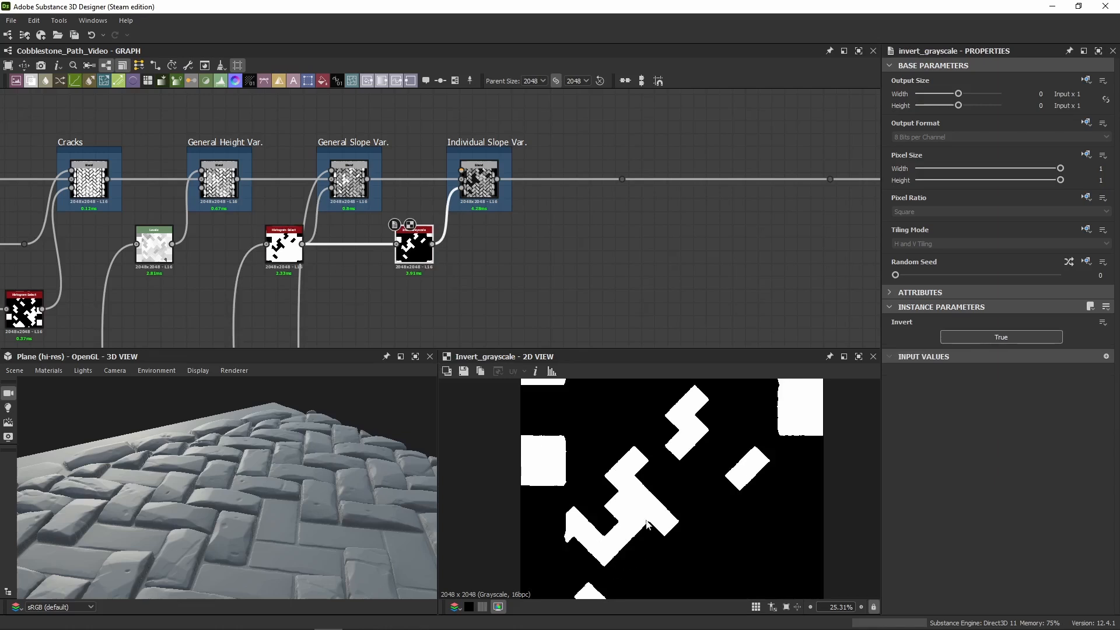
click(470, 186)
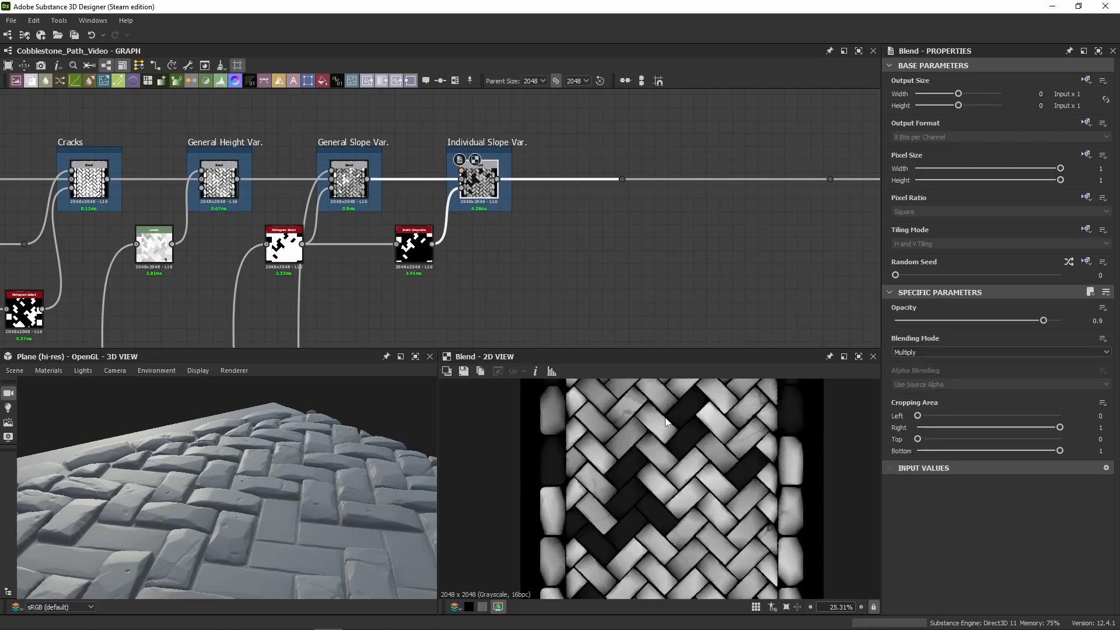
Step: Extend the per-stone slope gradient connection with a new dot node below the Individual Slope Var. frame
double_click(466, 187)
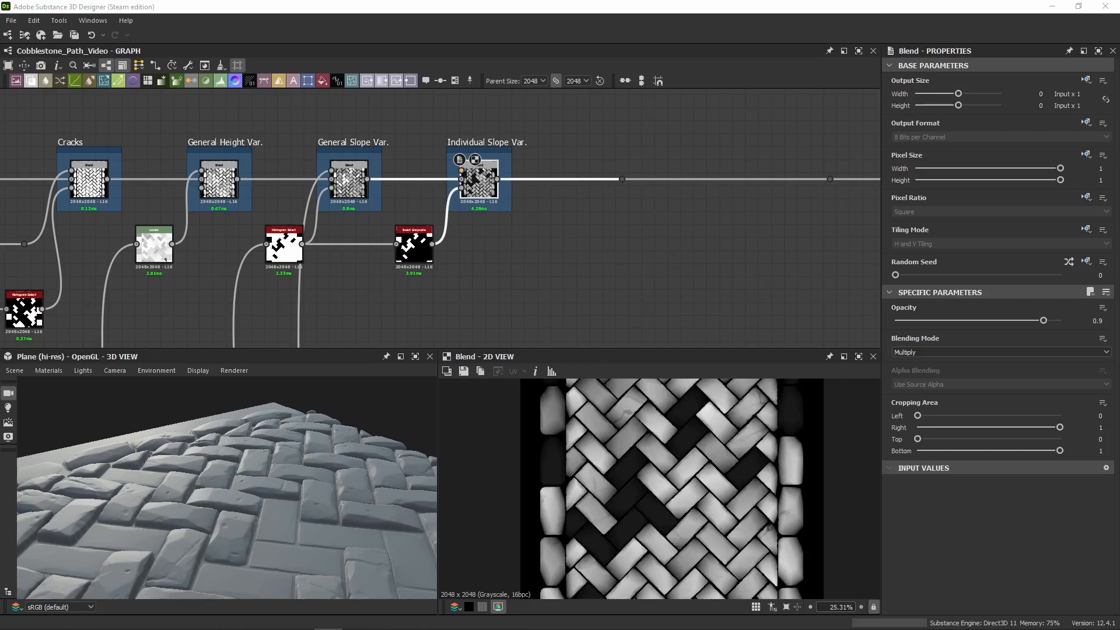
scroll(442, 135, down, 3)
middle_drag(442, 135, 442, 96)
middle_drag(459, 270, 458, 87)
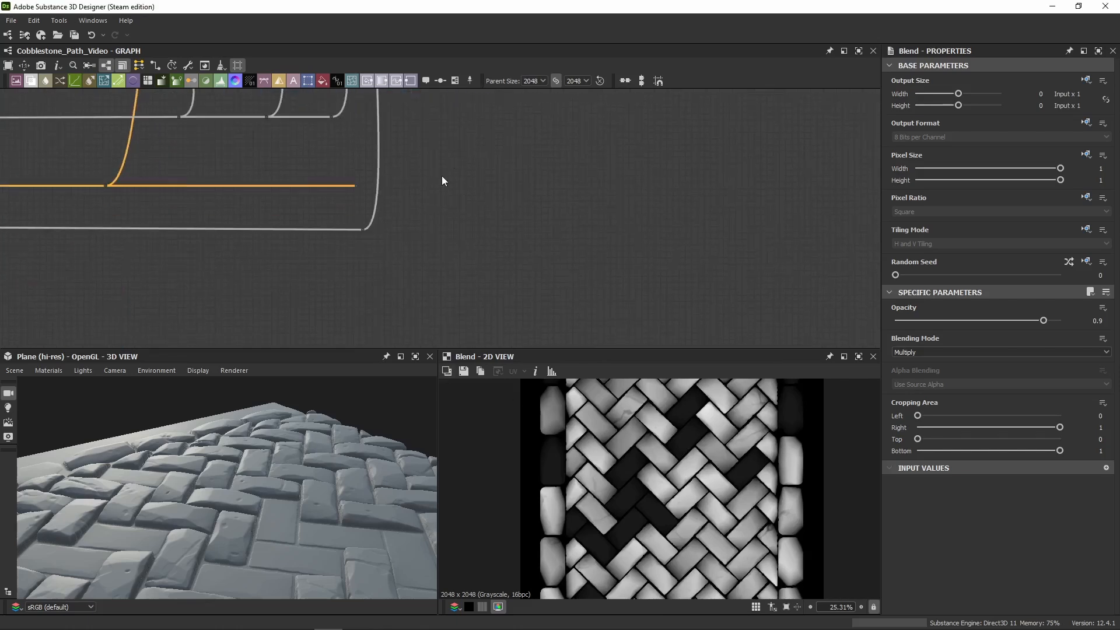
scroll(423, 191, up, 2)
alt+drag(336, 246, 461, 246)
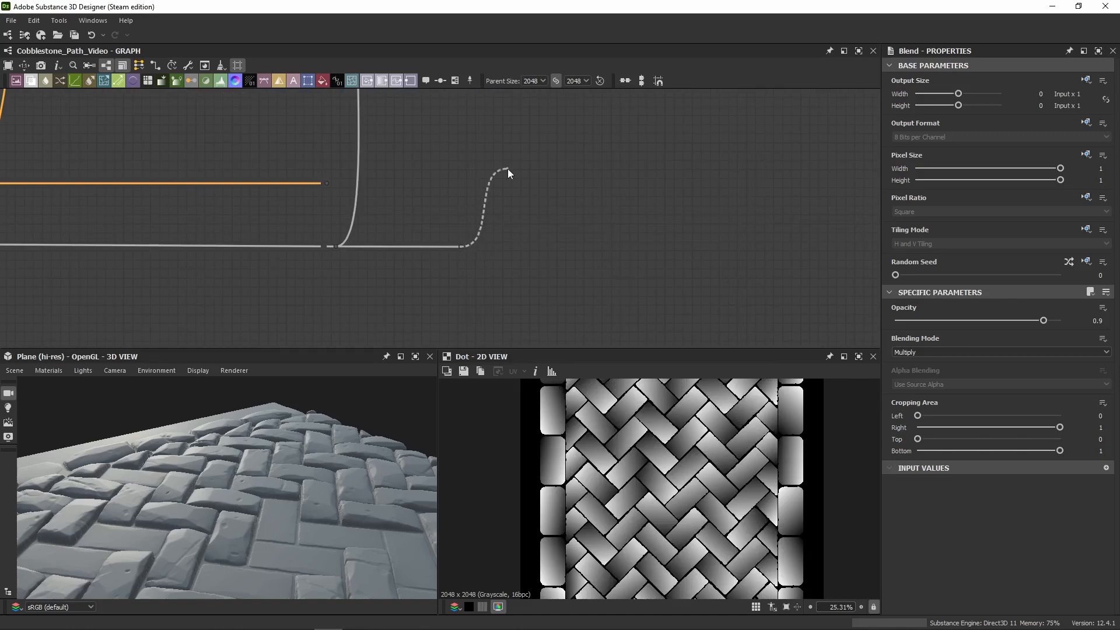
Step: Connect the new gradient dot to the Individual Slope Var. Blend's foreground input and show the Blend in the 2D view
scroll(508, 169, down, 5)
middle_drag(507, 170, 517, 242)
middle_drag(517, 146, 498, 228)
scroll(497, 219, up, 5)
click(472, 246)
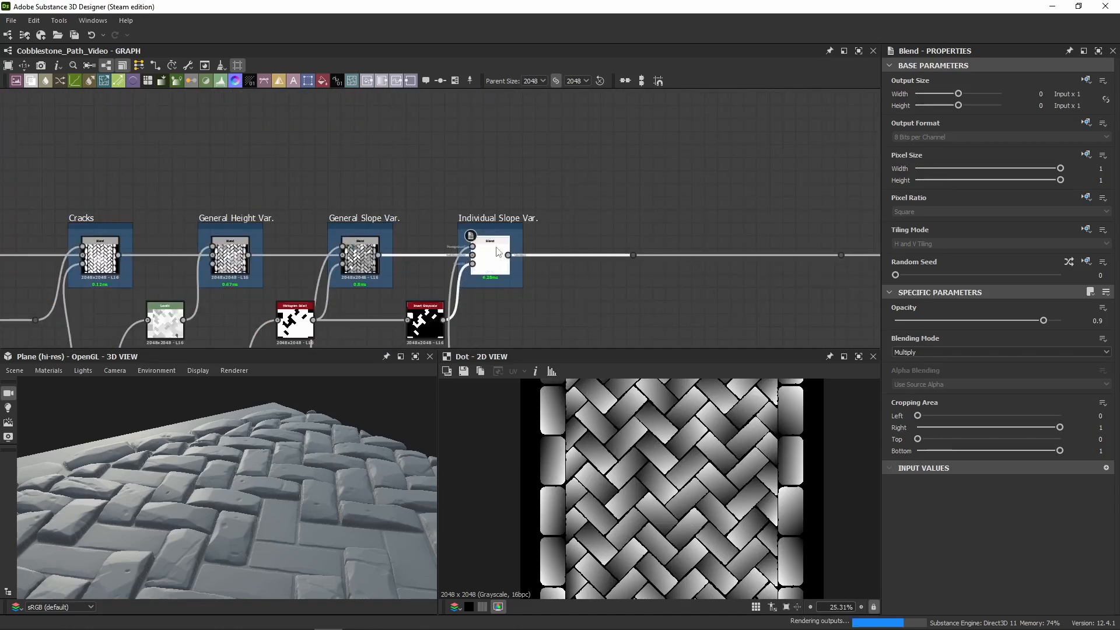
double_click(497, 251)
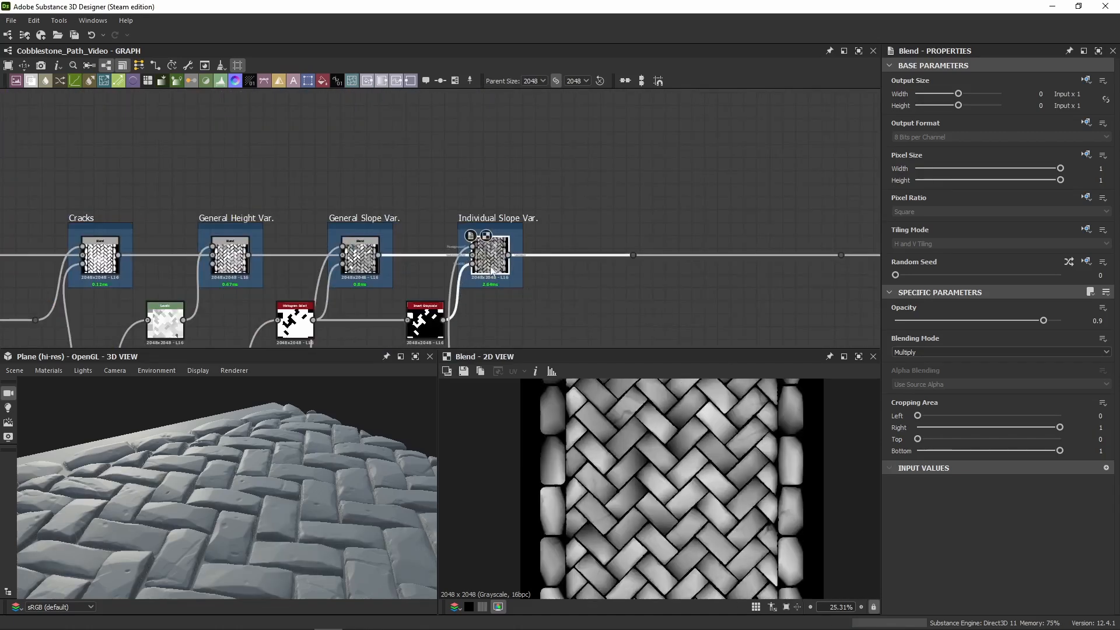
Step: Toggle the Individual Slope Var. Blend off and on to compare the stones with and without its effect
key(ctrl+z)
key(ctrl+y)
key(ctrl+z)
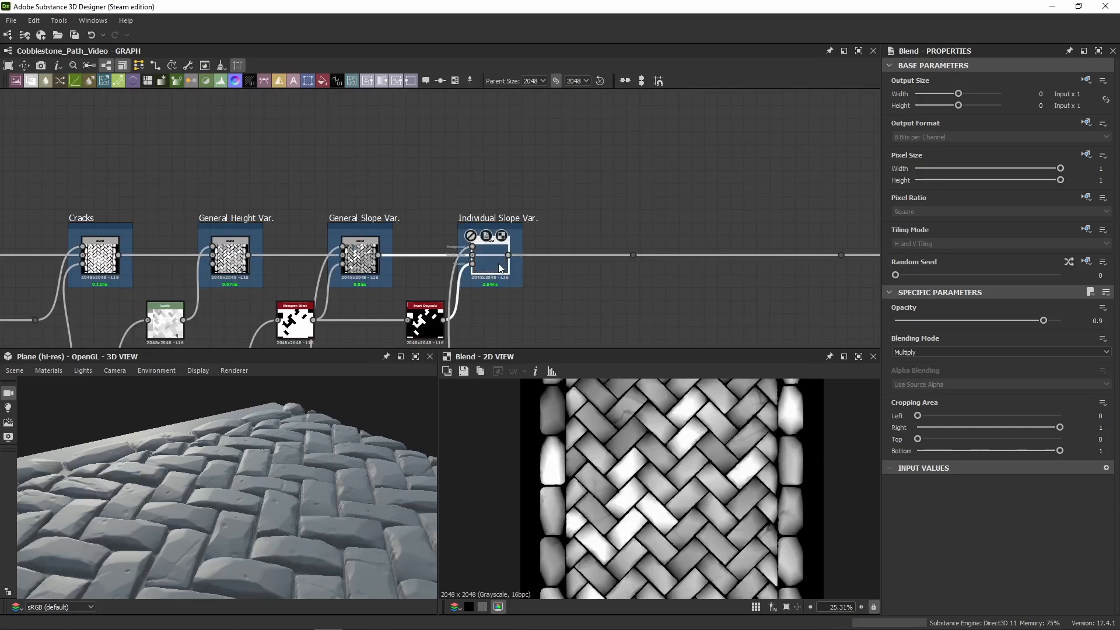
Step: Compare the Individual Slope Var. blend with the last change undone and redone, and inspect its bricks in the 2D view
key(ctrl+y)
key(ctrl+z)
key(ctrl+y)
key(ctrl+z)
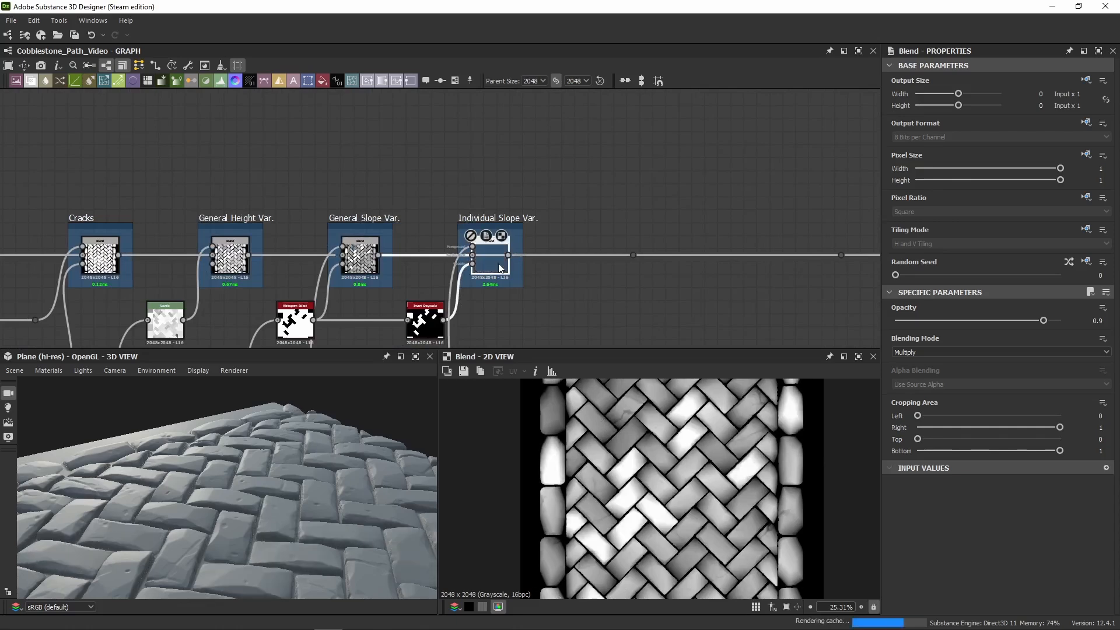
key(ctrl+y)
scroll(635, 470, up, 3)
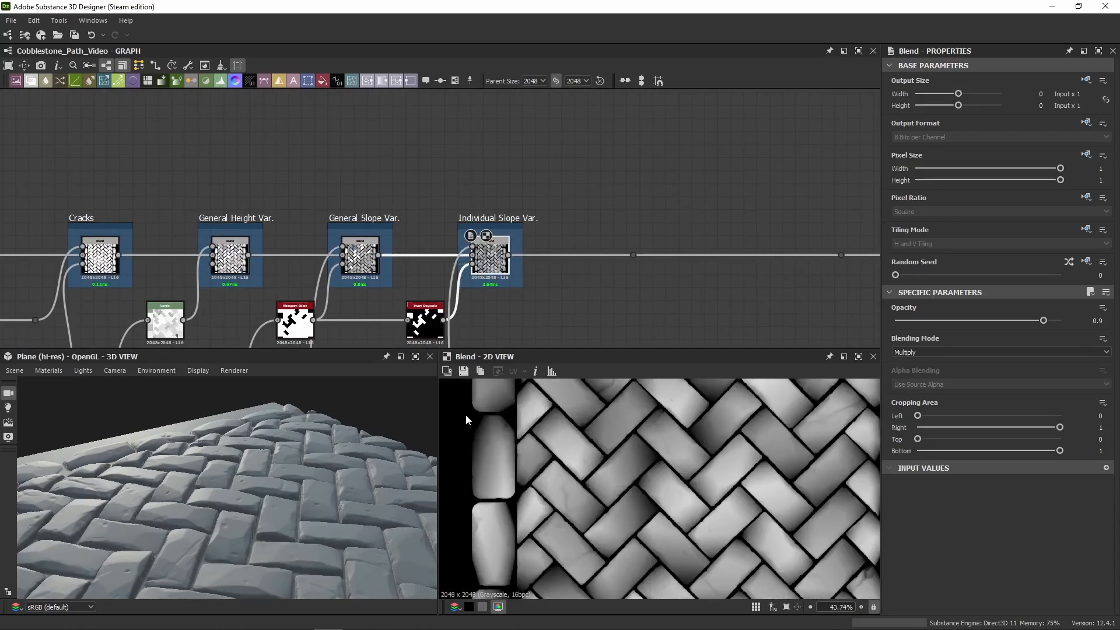
double_click(424, 319)
double_click(491, 262)
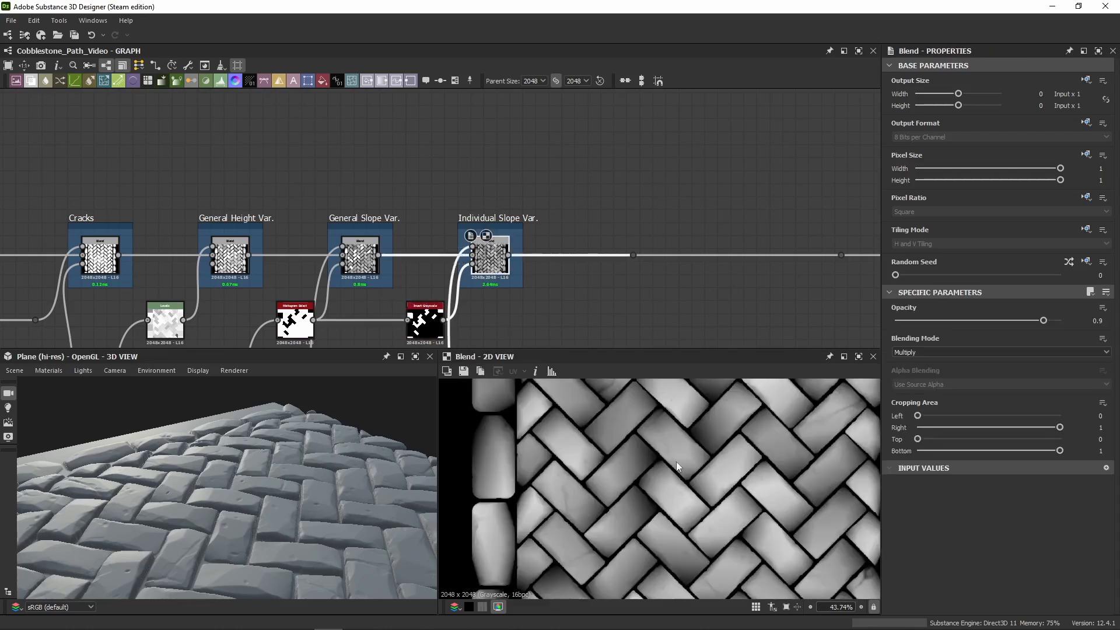
middle_drag(317, 247, 279, 155)
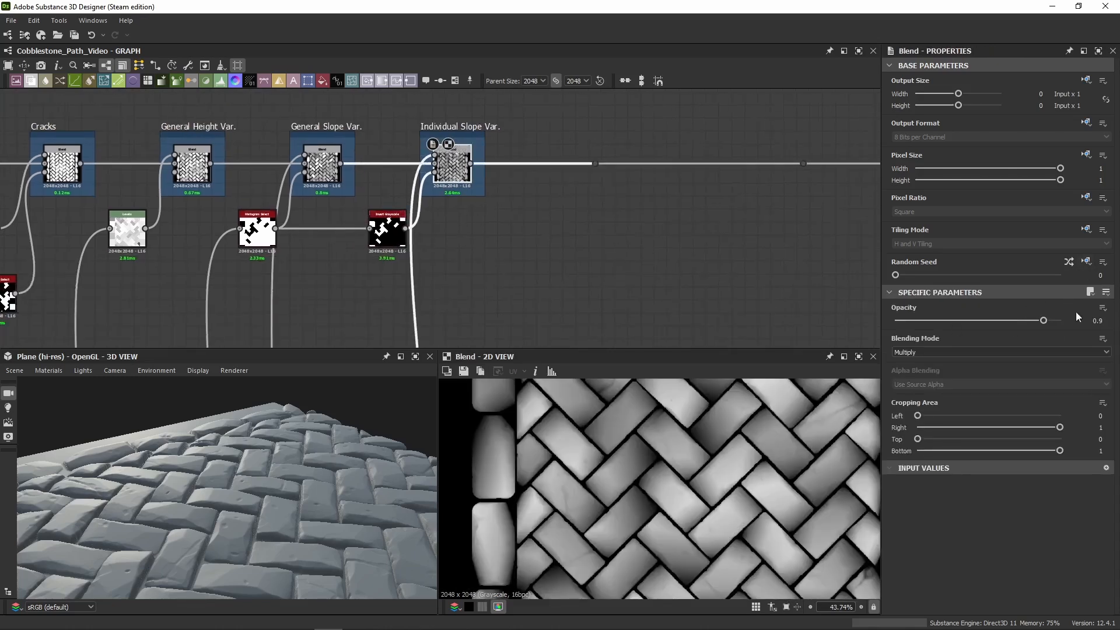
Step: Try an opacity of 1 on the Individual Slope Var. blend, then undo it and check the bricks up close
drag(1044, 321, 1062, 322)
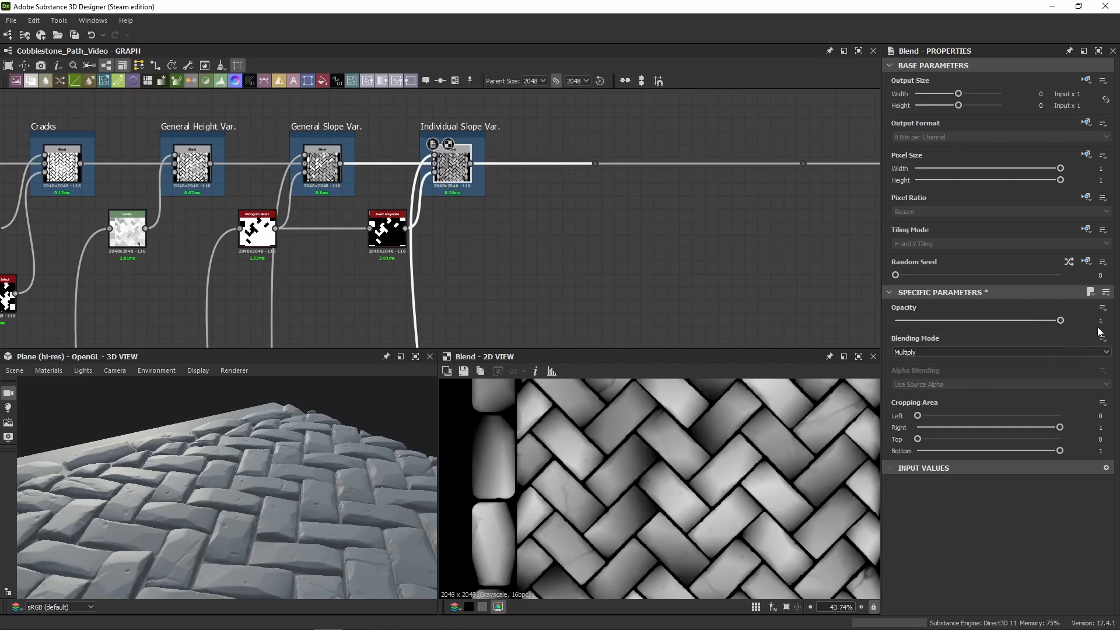
key(ctrl+z)
scroll(643, 470, up, 4)
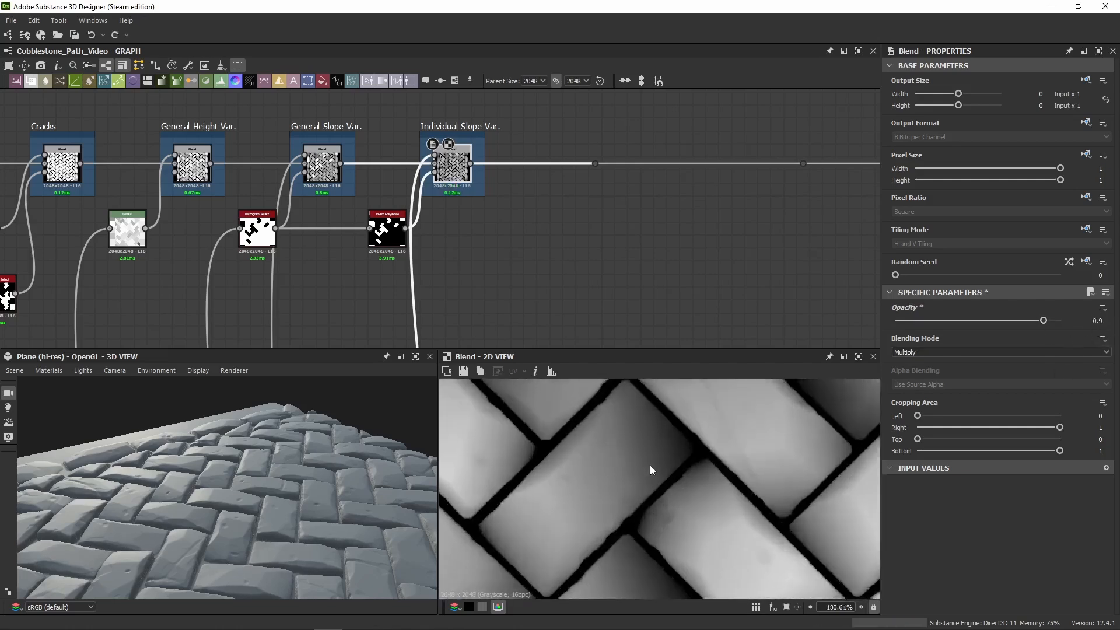
scroll(512, 553, down, 2)
scroll(257, 519, down, 2)
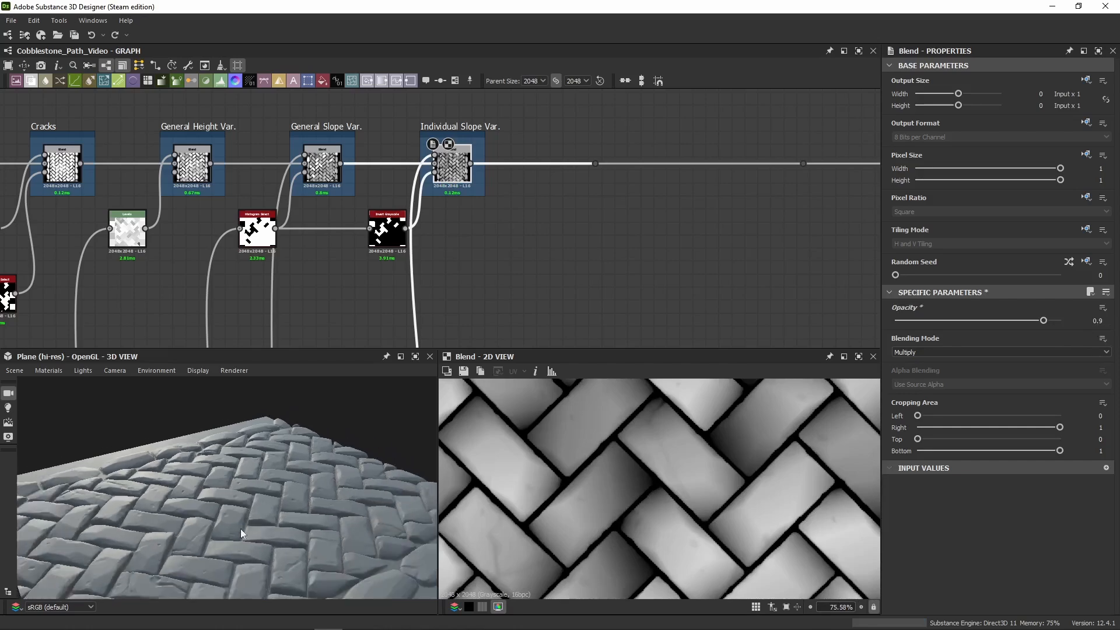
Step: Examine the height relief of the path and its side stones in the 3D view, edge-on and from above
middle_drag(240, 528, 217, 491)
scroll(524, 226, down, 4)
drag(555, 159, 548, 211)
click(555, 190)
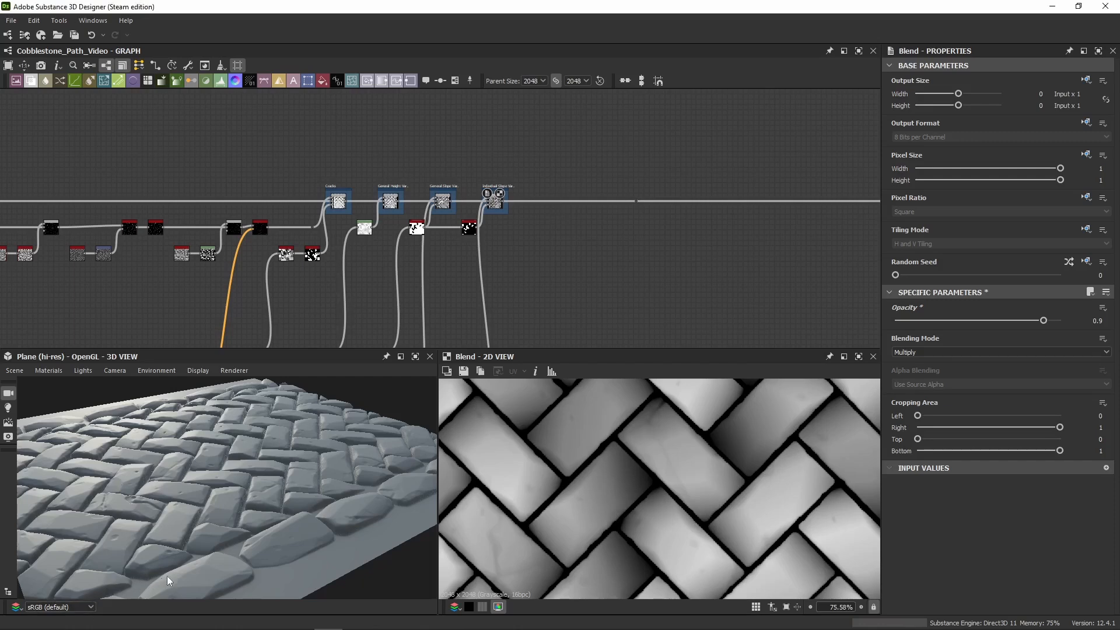
drag(167, 580, 141, 441)
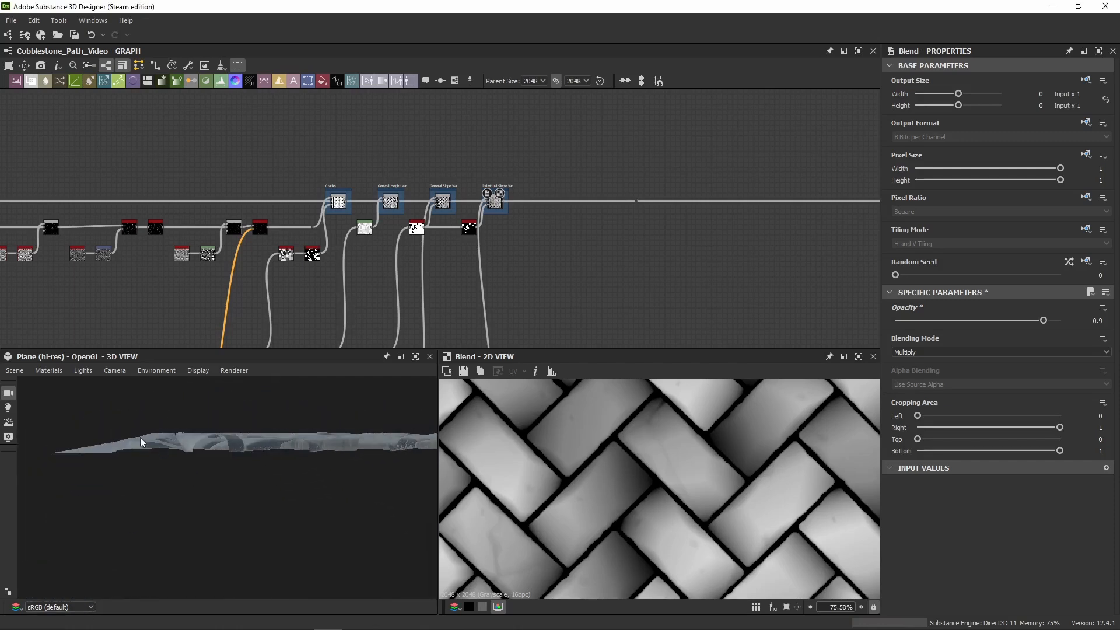
drag(271, 436, 278, 529)
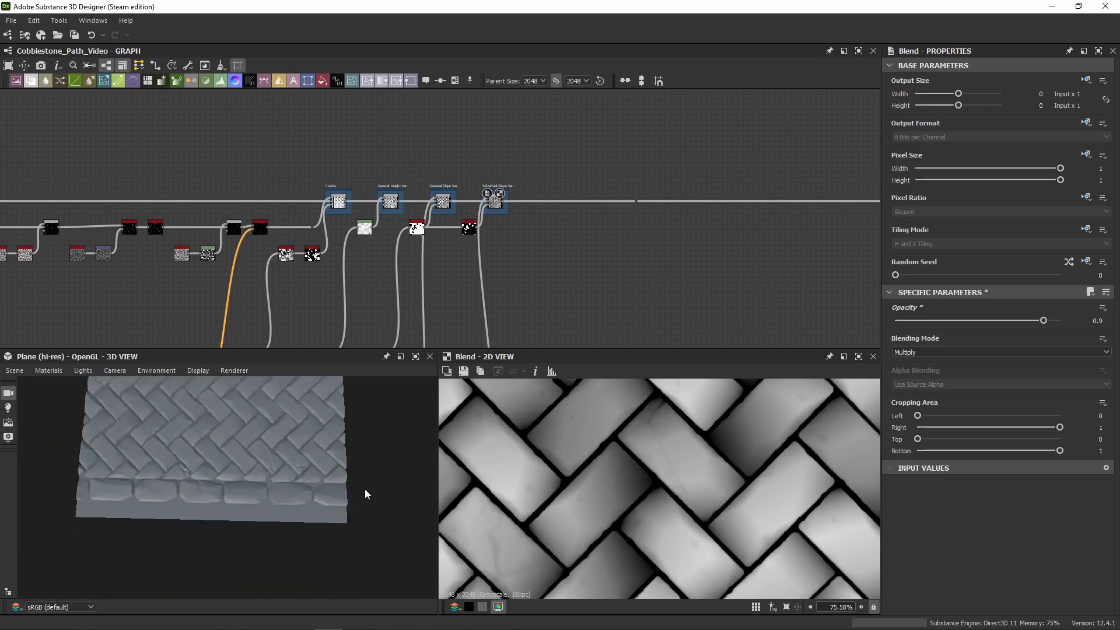
drag(365, 488, 131, 495)
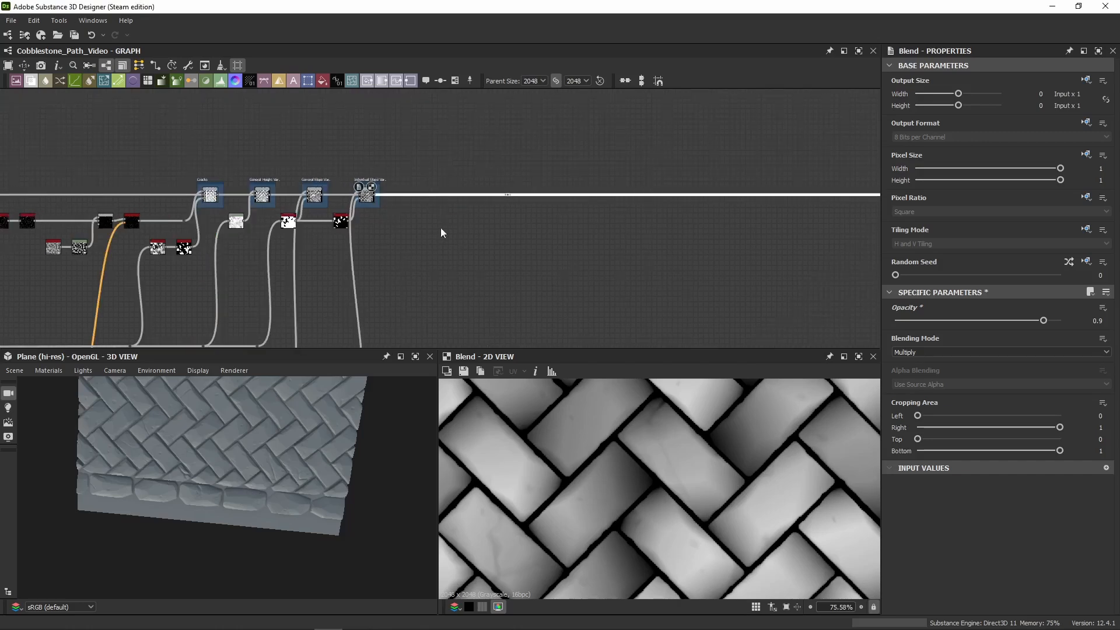
Step: Paste the Sides Raise node group after Individual Slope Var. and connect that blend's output to the group's first Levels node
scroll(501, 198, up, 3)
key(ctrl+v)
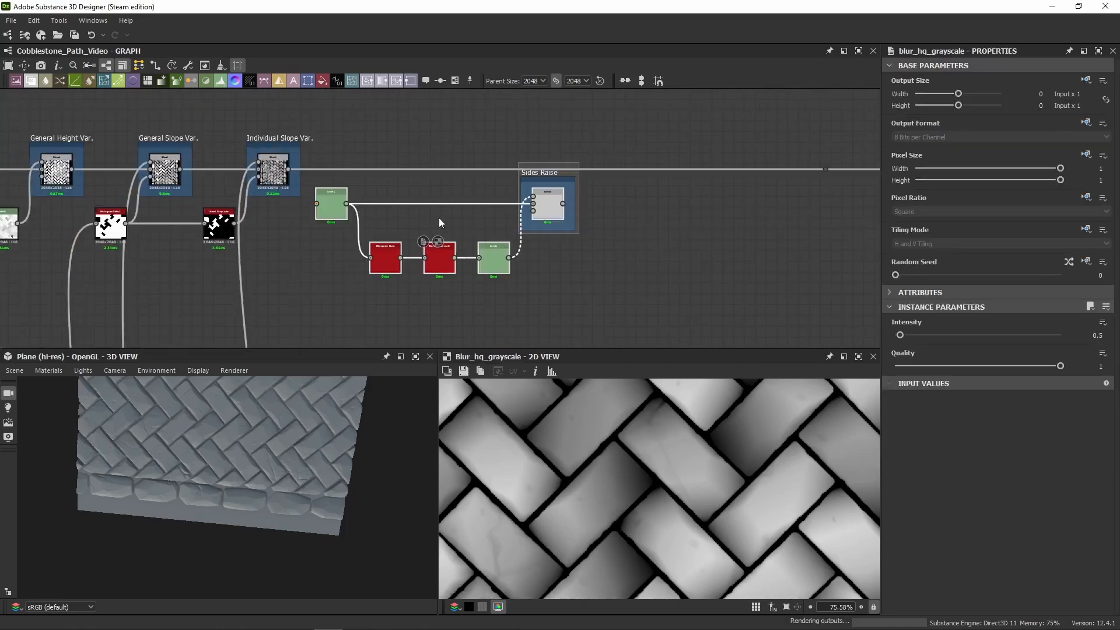
click(414, 205)
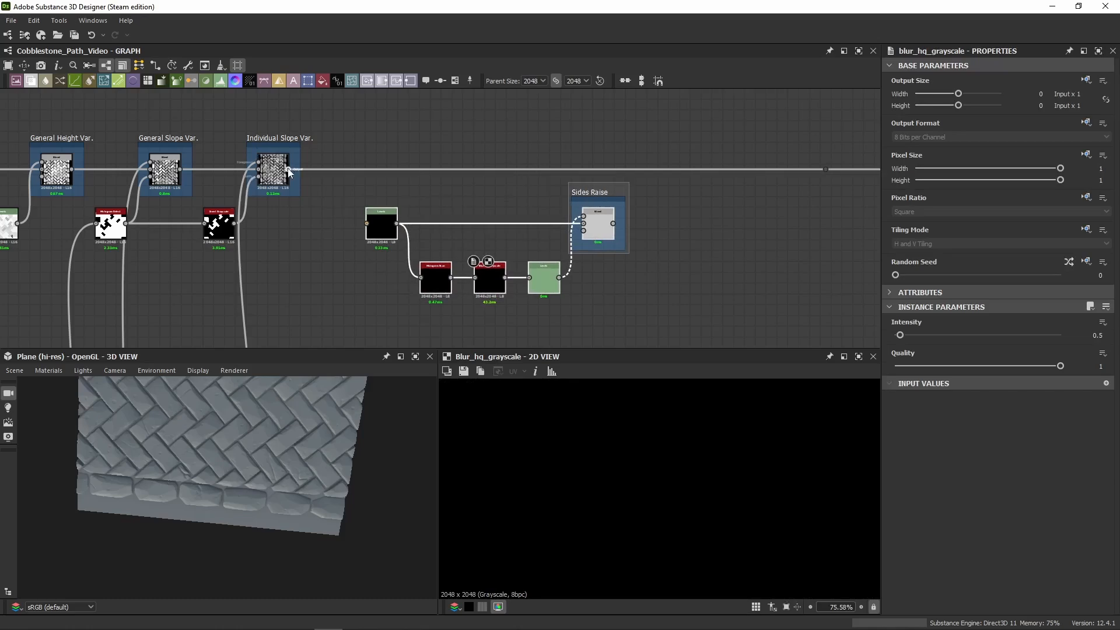
drag(365, 216, 367, 222)
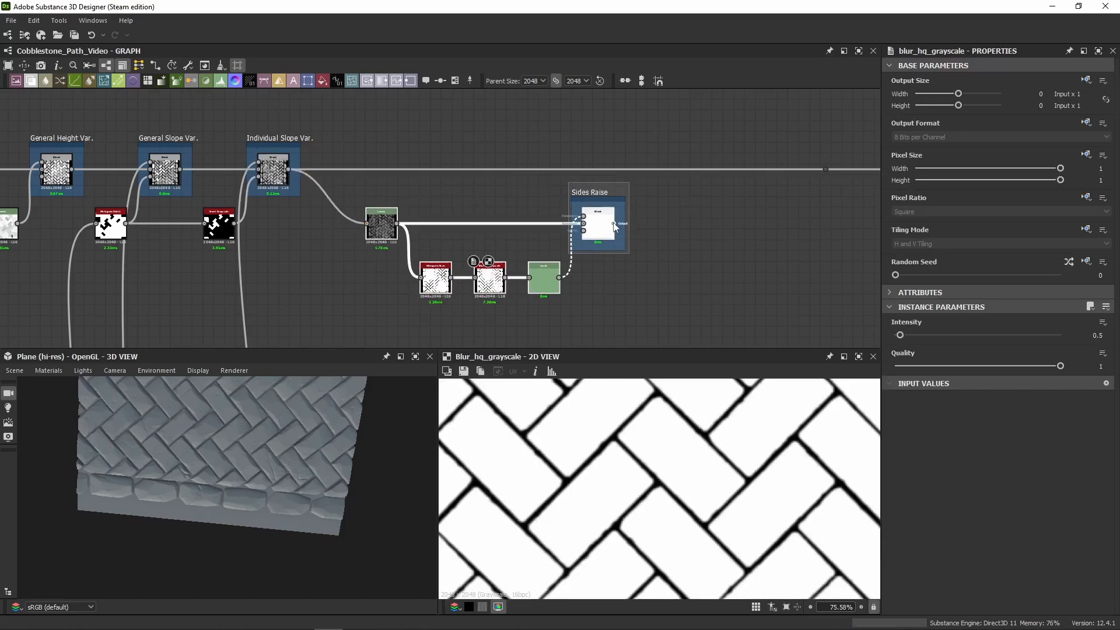
Step: Connect the Sides Raise blend to the main line's downstream dot, align the group with the main line, and display the blend
drag(824, 173, 823, 170)
drag(381, 232, 327, 178)
click(554, 230)
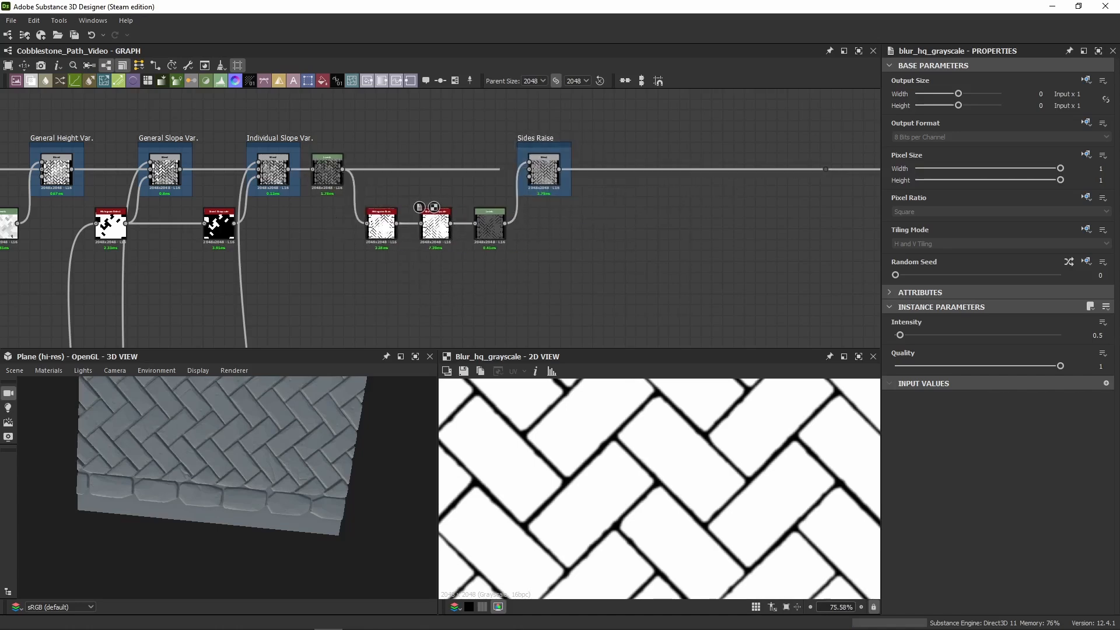
double_click(541, 176)
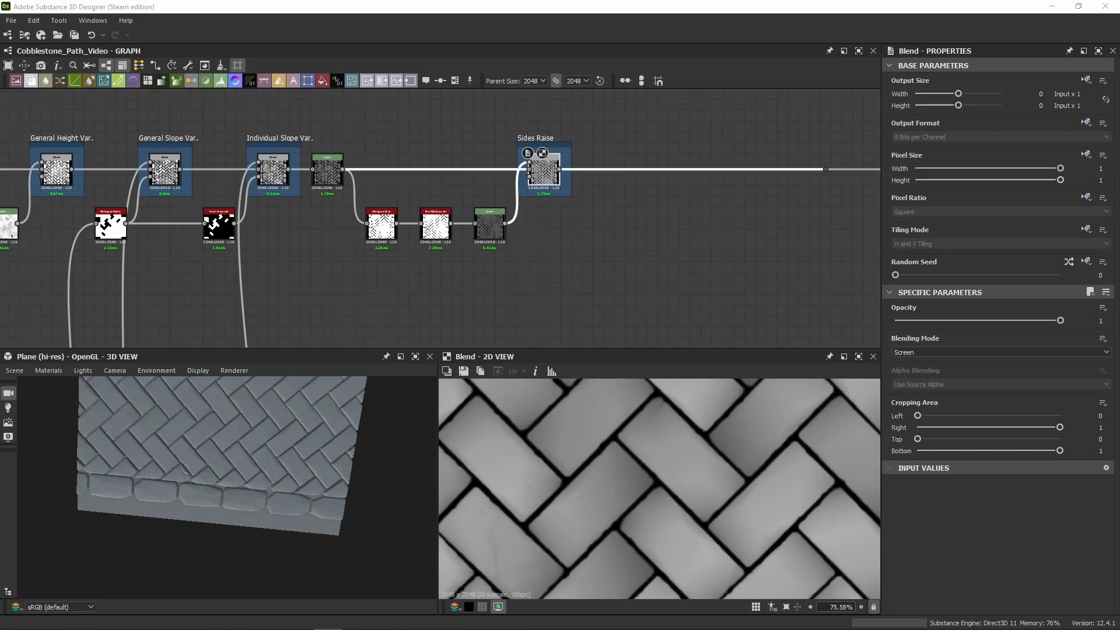
Step: Locate the Blend node fed by the Side Brick Removal histogram scan and display its output
scroll(325, 232, down, 8)
scroll(326, 231, up, 3)
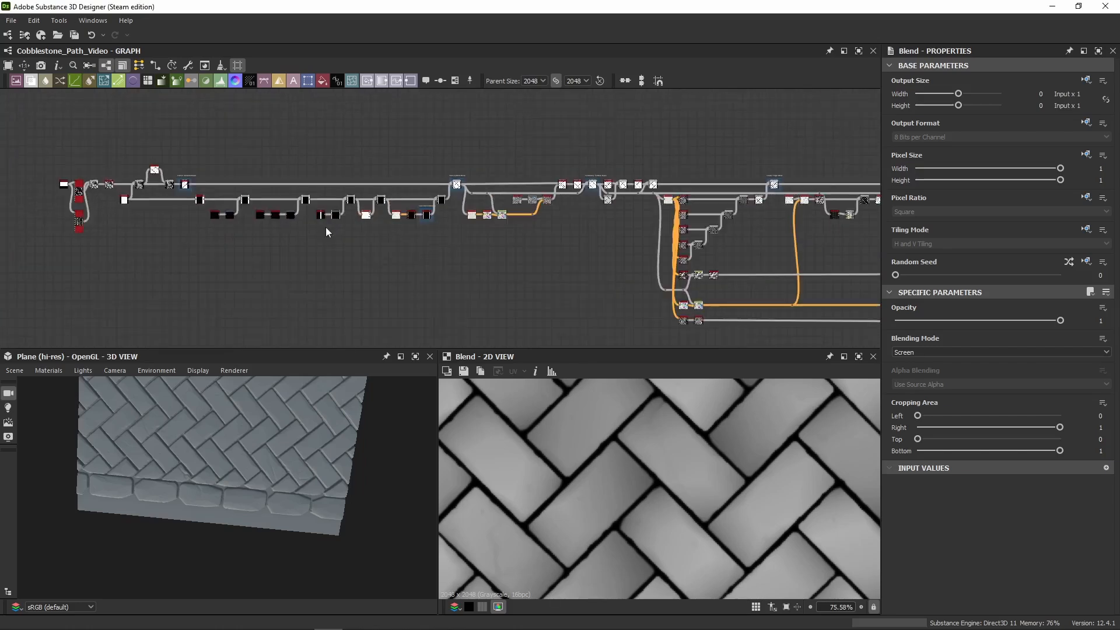
scroll(325, 232, up, 6)
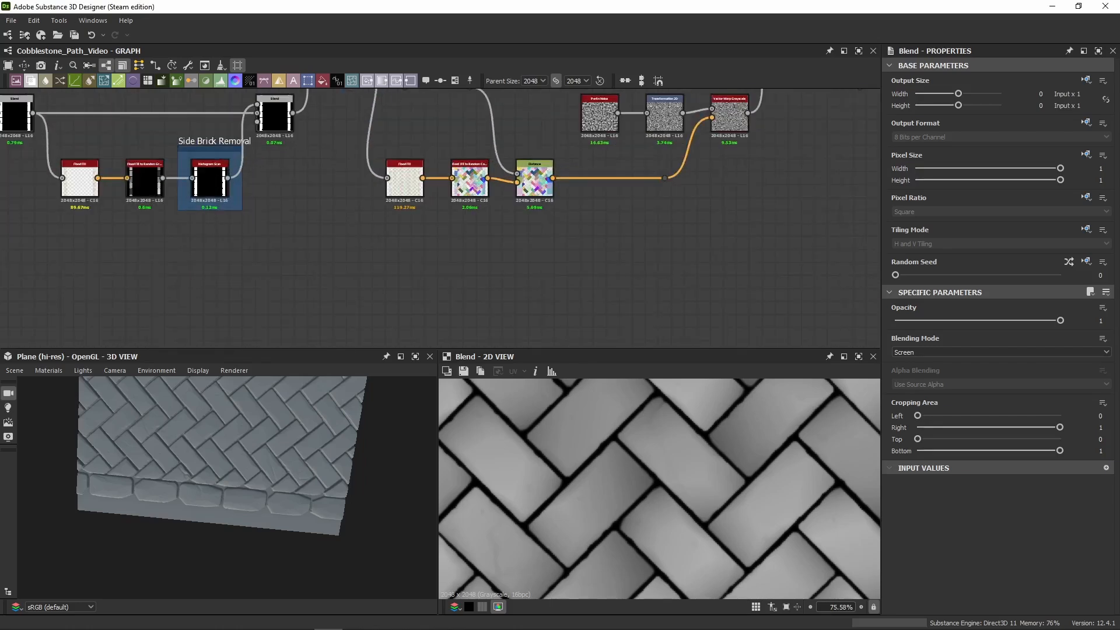
scroll(256, 271, up, 4)
double_click(318, 145)
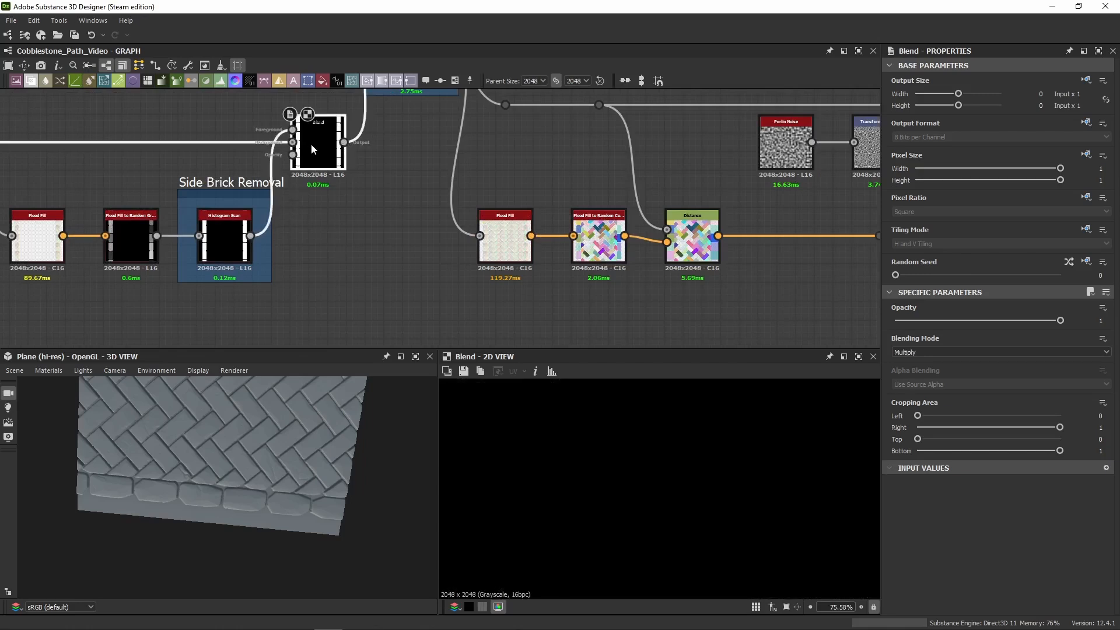
Step: Branch a dot node off the Side Brick Removal blend's output and extend its line beneath the graph towards Sides Raise
middle_drag(318, 149, 324, 168)
drag(349, 168, 371, 219)
scroll(430, 317, down, 8)
middle_drag(371, 219, 323, 150)
drag(323, 149, 283, 255)
key(Return)
scroll(303, 223, up, 2)
scroll(466, 230, down, 3)
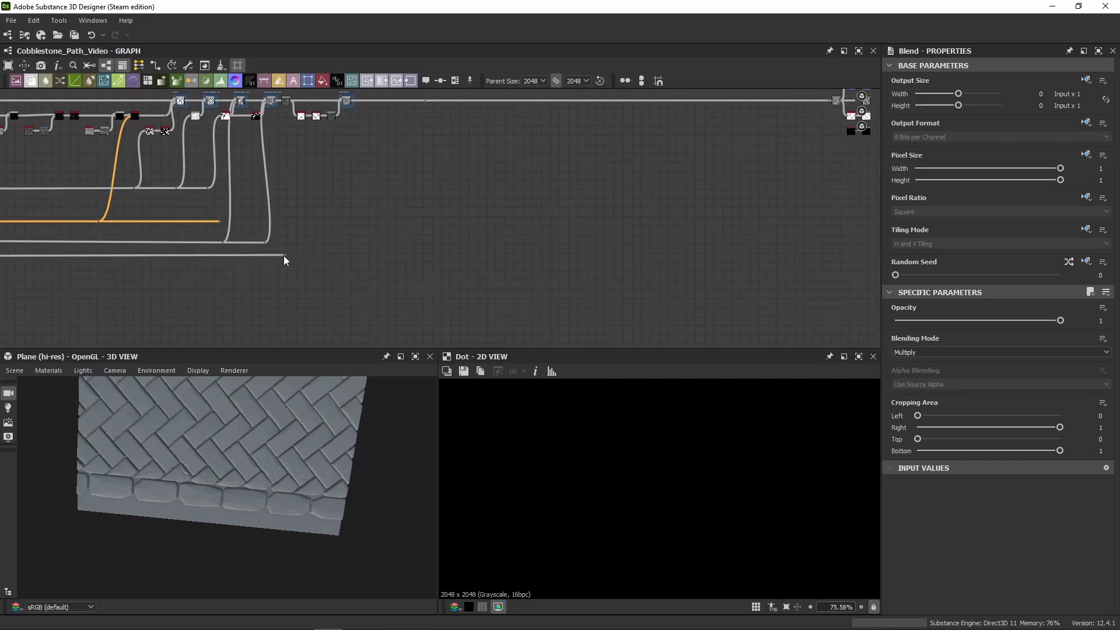
scroll(283, 256, up, 3)
scroll(326, 234, down, 3)
Step: Connect the side brick mask's dot node to the opacity input of the Sides Raise blend
drag(310, 188, 388, 203)
scroll(376, 175, up, 3)
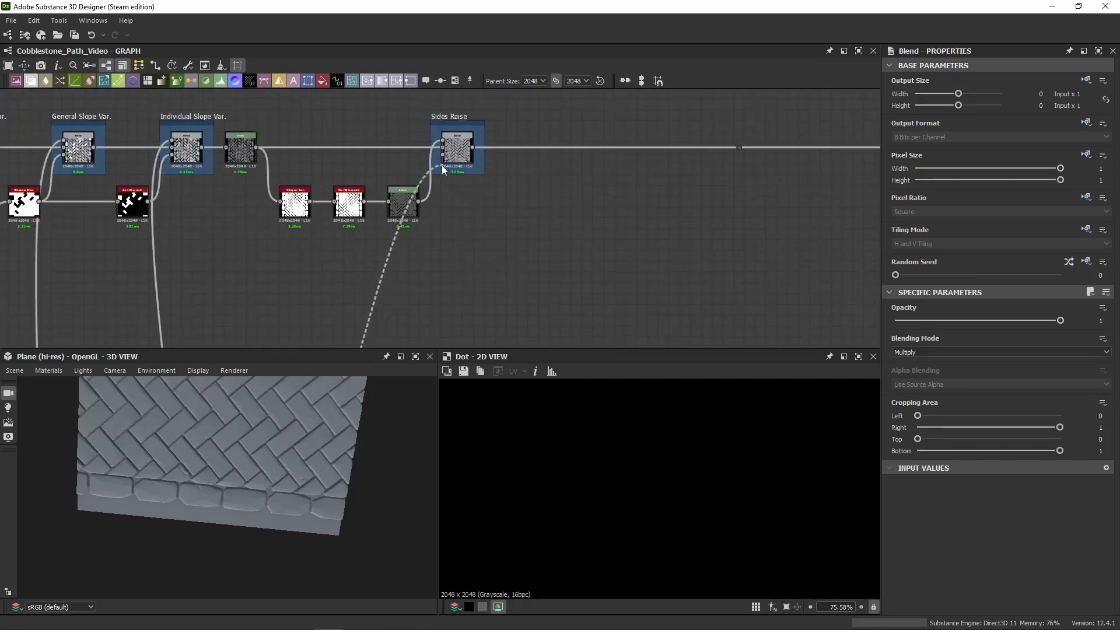
scroll(471, 194, down, 3)
scroll(438, 143, up, 3)
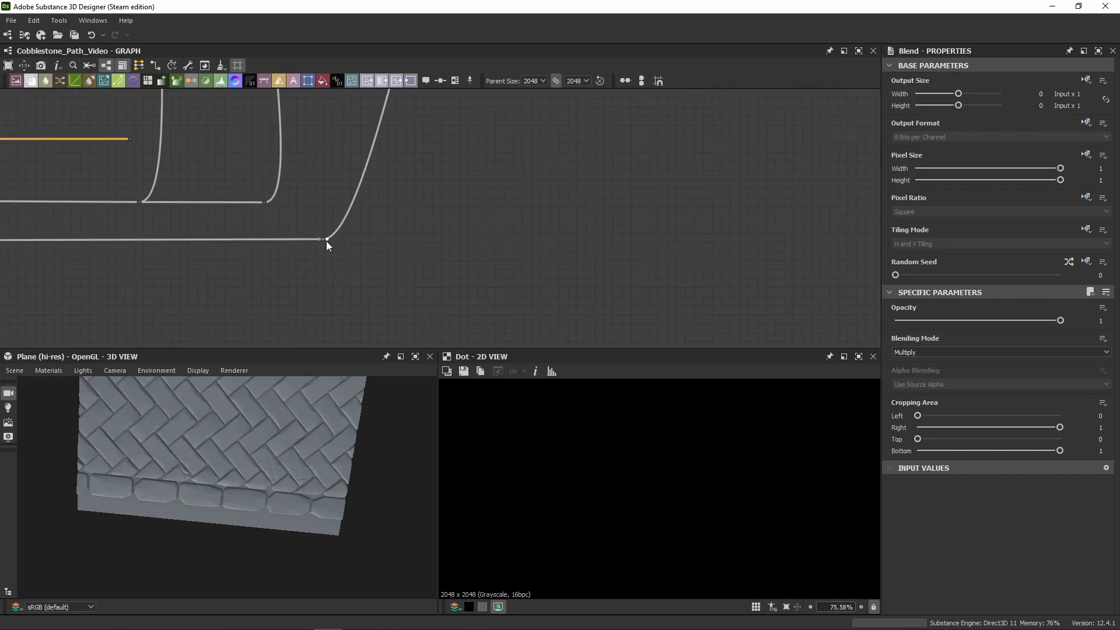
Step: Delete the surplus dot node and move the mask line's remaining dot beneath the Sides Raise group
drag(327, 237, 472, 158)
drag(471, 158, 432, 157)
drag(443, 145, 428, 169)
key(Delete)
scroll(324, 239, up, 3)
drag(323, 239, 394, 257)
scroll(407, 195, down, 6)
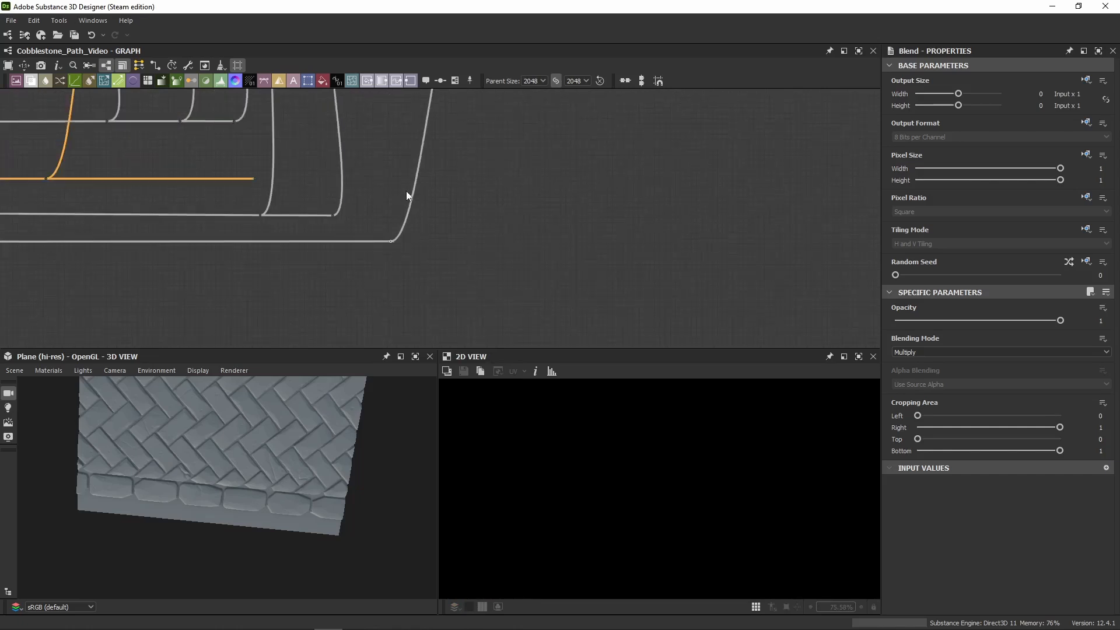
scroll(462, 223, up, 5)
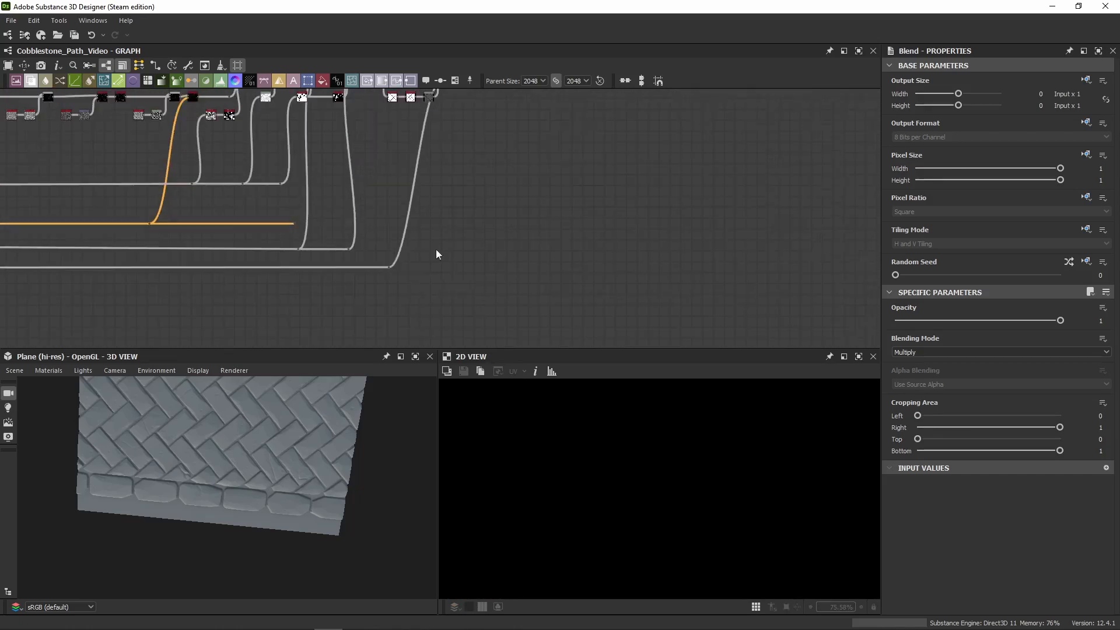
drag(352, 254, 479, 255)
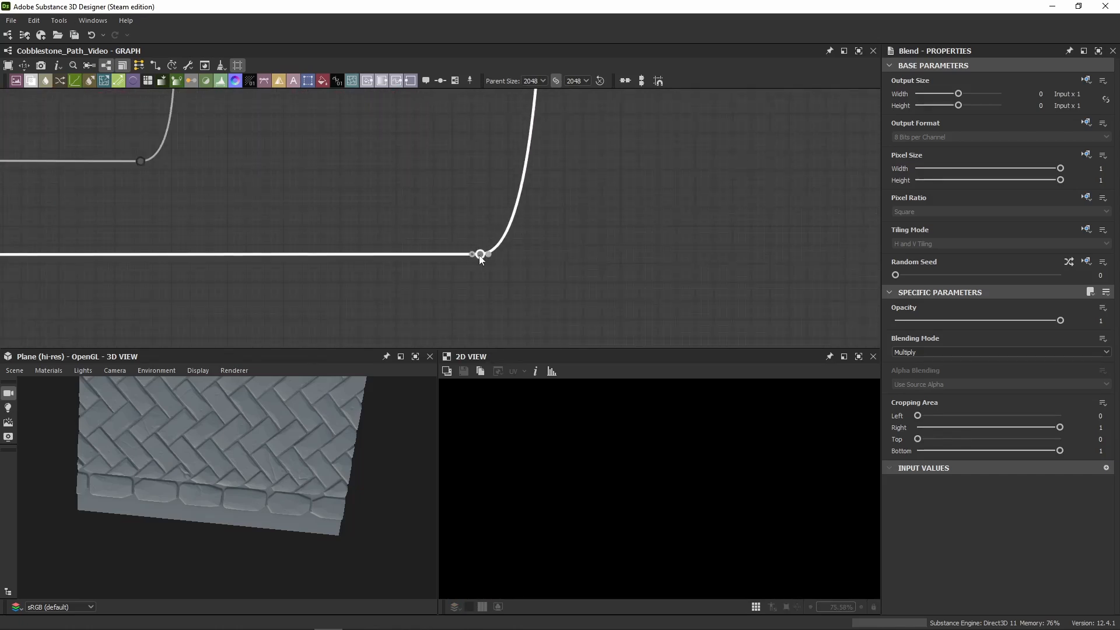
Step: Display the Sides Raise blend and examine the side stones' height edge-on in the 3D view
scroll(460, 239, down, 5)
double_click(463, 193)
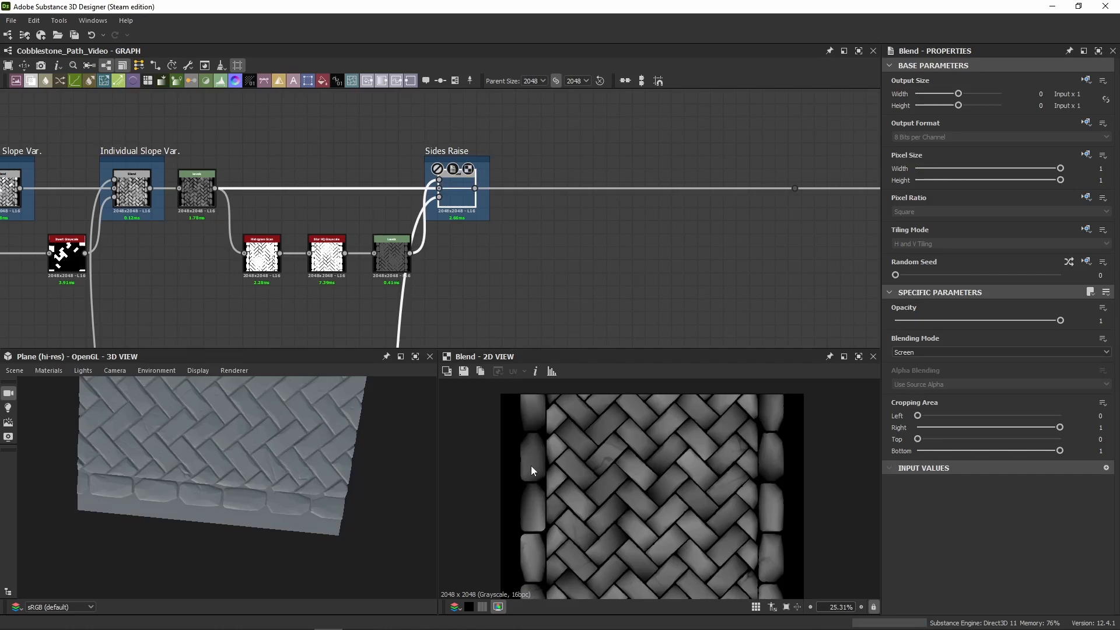
drag(361, 484, 369, 402)
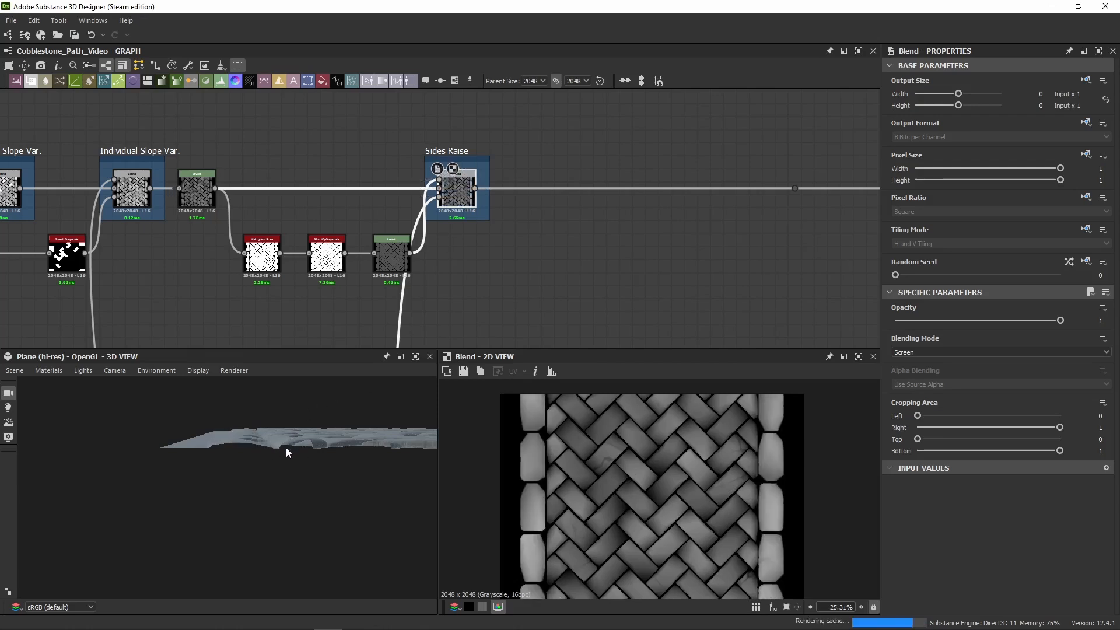
Step: Compare the Individual Slope Var. blend's output with the Levels node that follows it
click(207, 202)
middle_drag(207, 202, 346, 211)
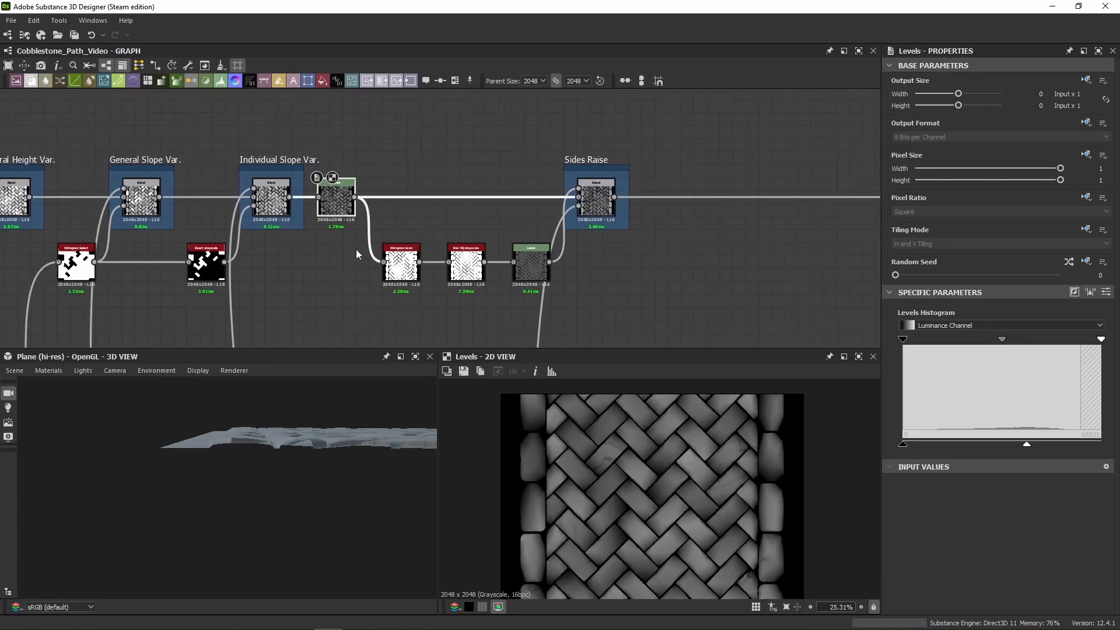
click(288, 222)
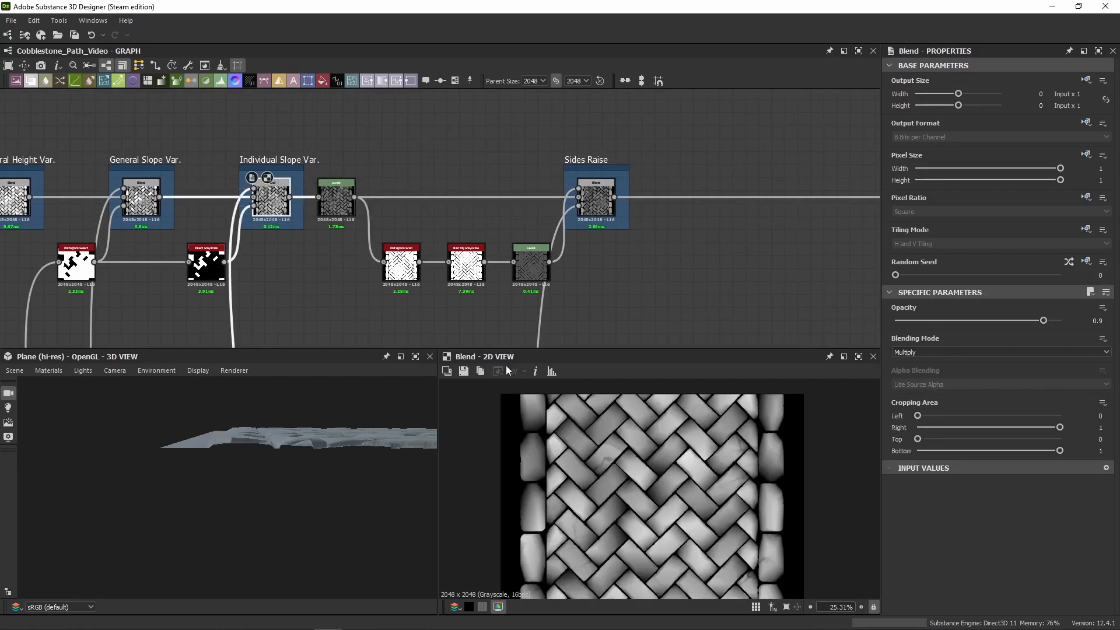
scroll(292, 252, up, 3)
click(336, 204)
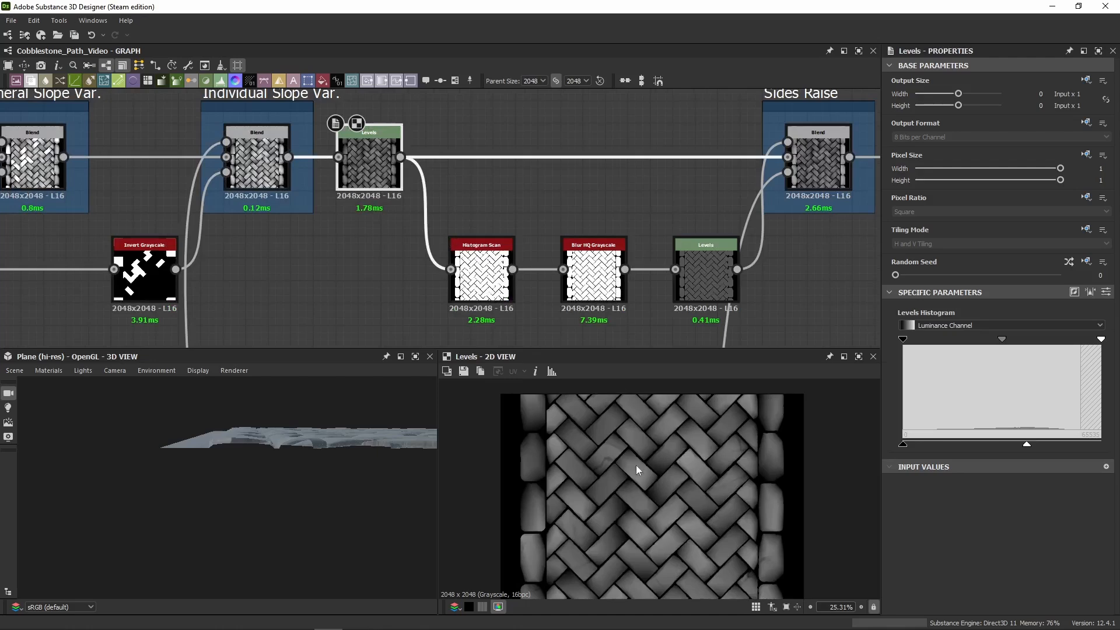
click(268, 159)
click(369, 163)
Step: Try a Level Out High of 1 on the Levels node after Individual Slope Var., then undo it
click(1105, 291)
drag(1001, 454, 1072, 465)
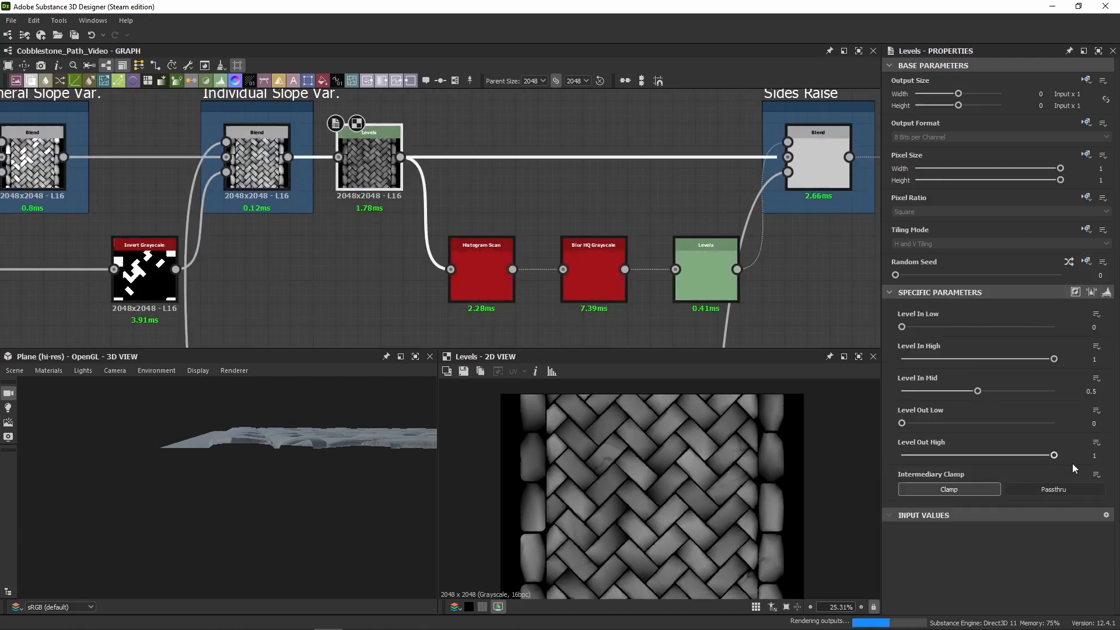
key(ctrl+z)
middle_drag(401, 451, 368, 452)
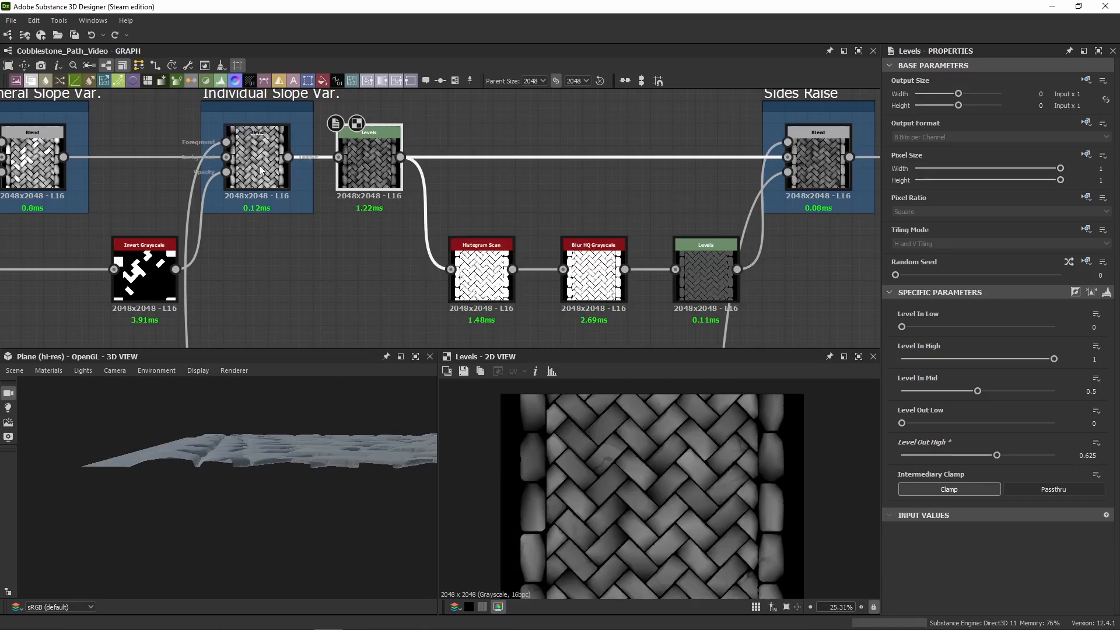
Step: Inspect the Individual Slope Var. blend's side stones up close and compare their brightness with the following Levels output
click(257, 140)
scroll(530, 548, up, 5)
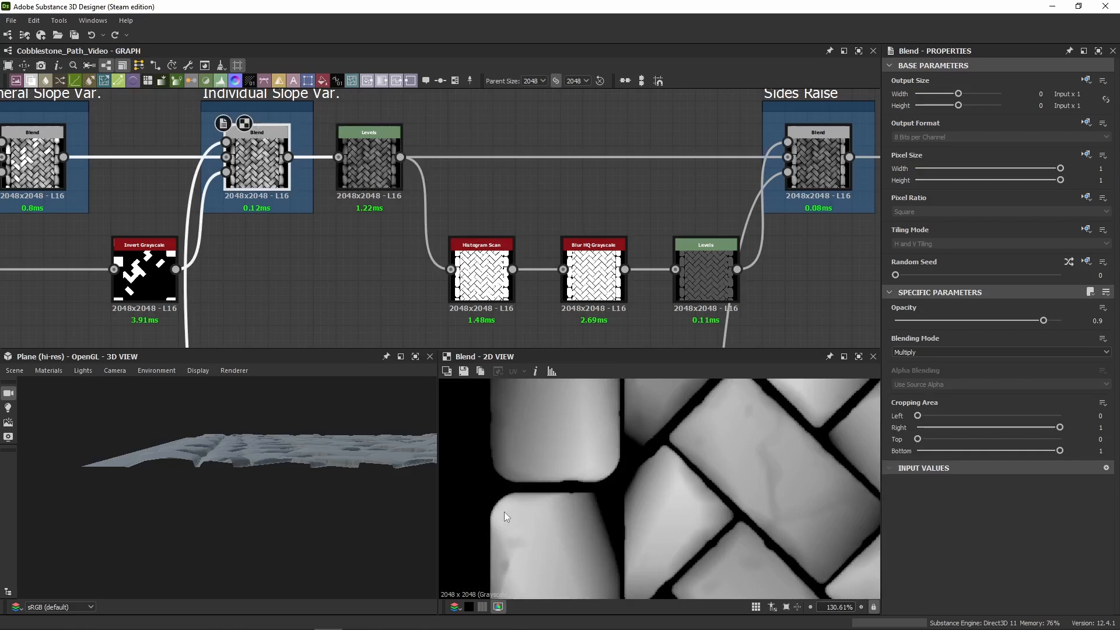
middle_drag(391, 205, 344, 205)
click(324, 174)
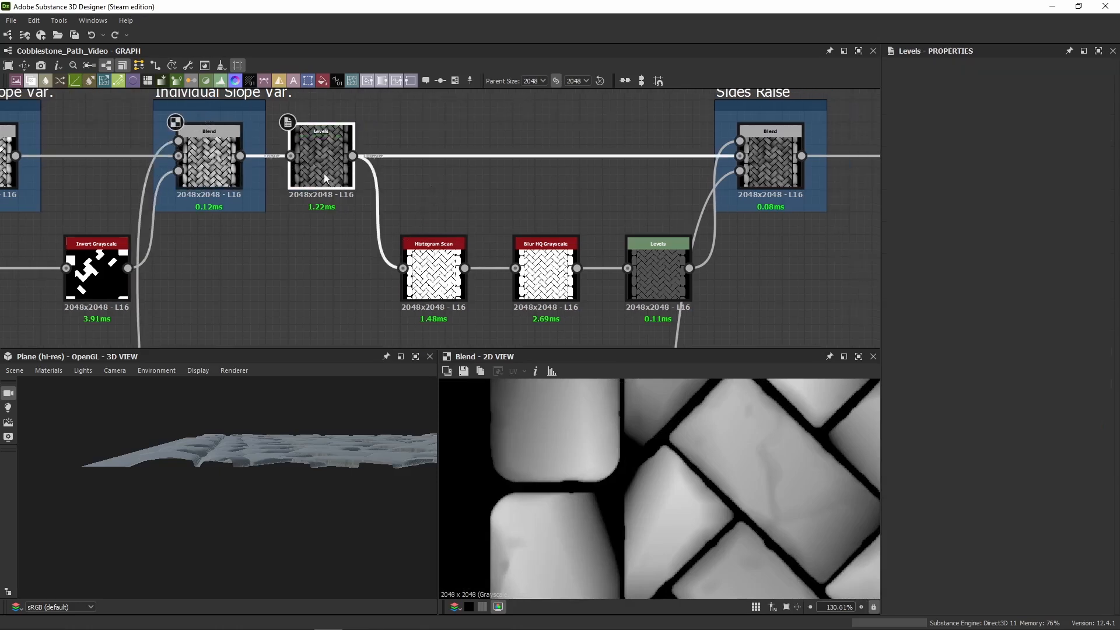
double_click(324, 173)
scroll(800, 509, down, 6)
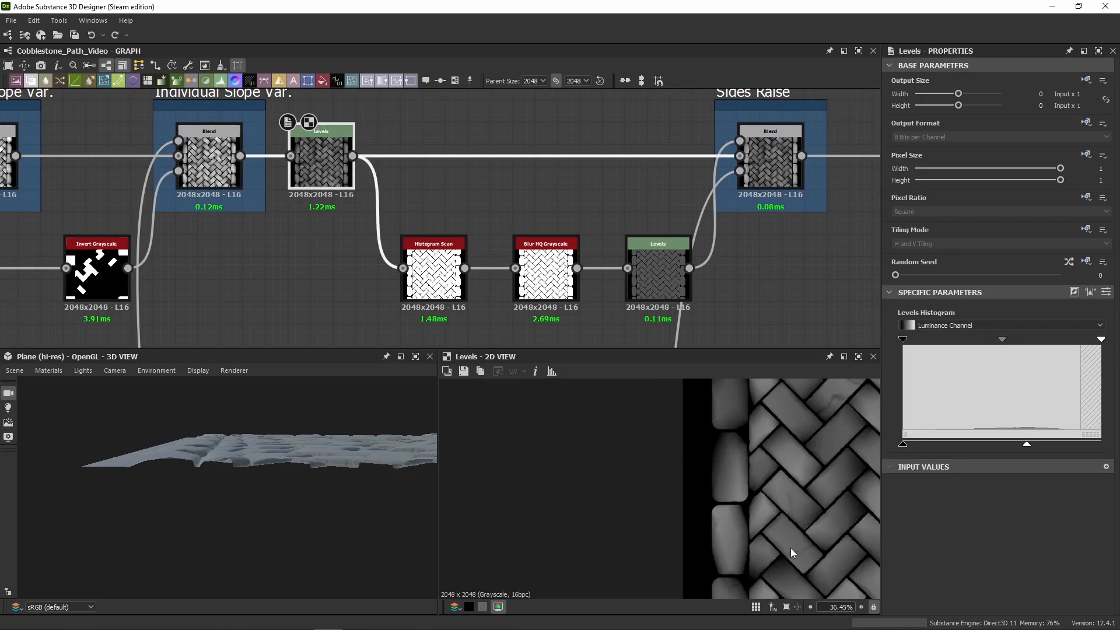
Step: Compare the side stones' brightness in the Sides Raise blend with the Levels output after Individual Slope Var
middle_drag(492, 204, 391, 208)
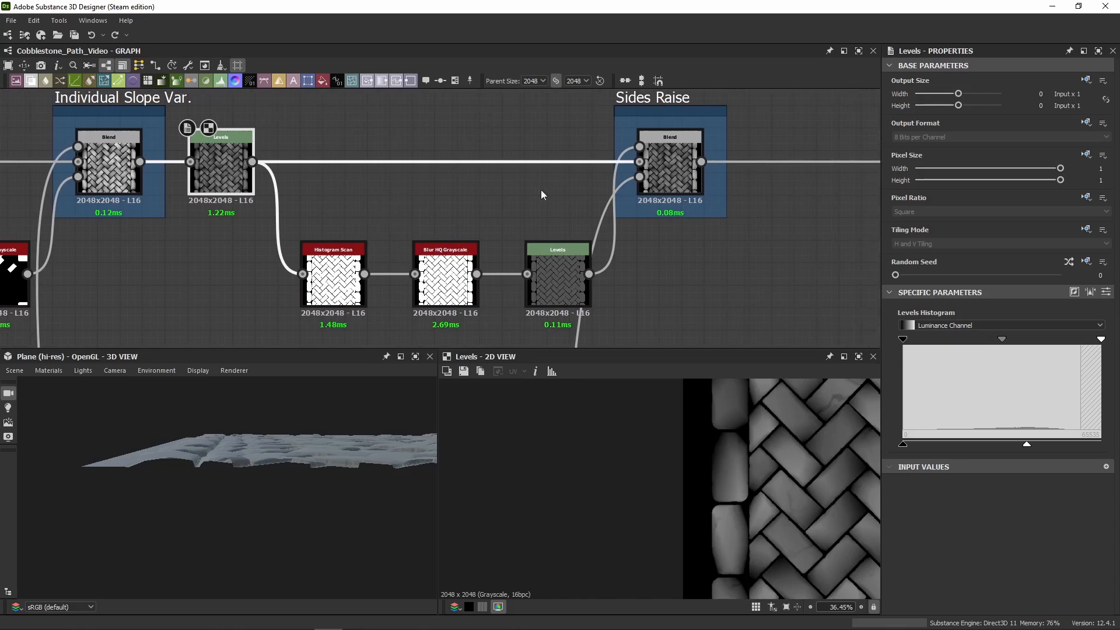
click(678, 195)
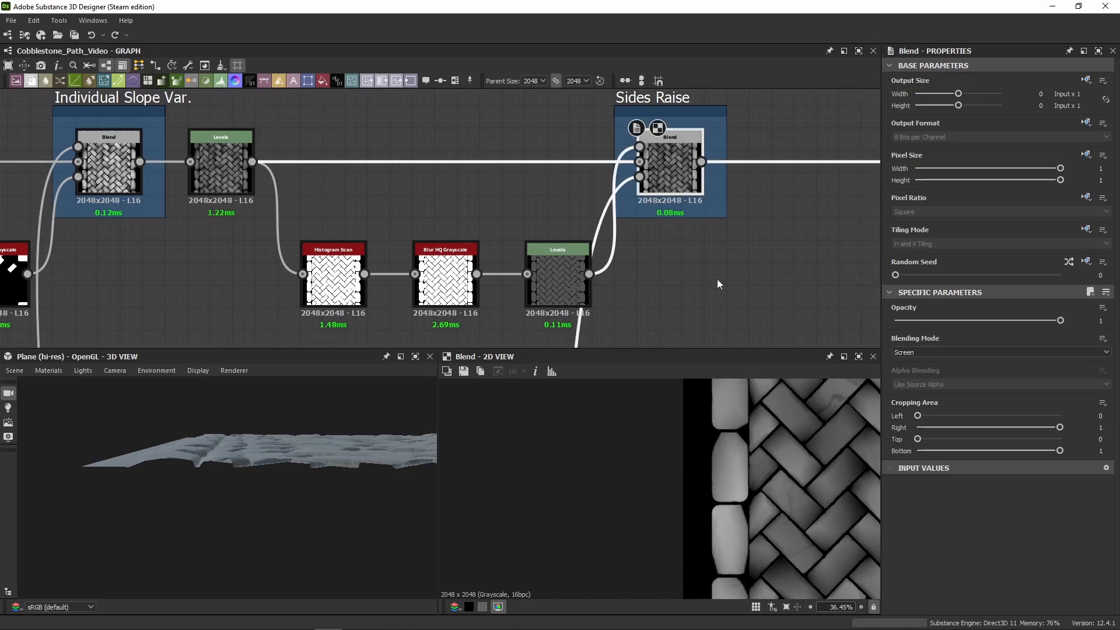
click(158, 191)
double_click(219, 173)
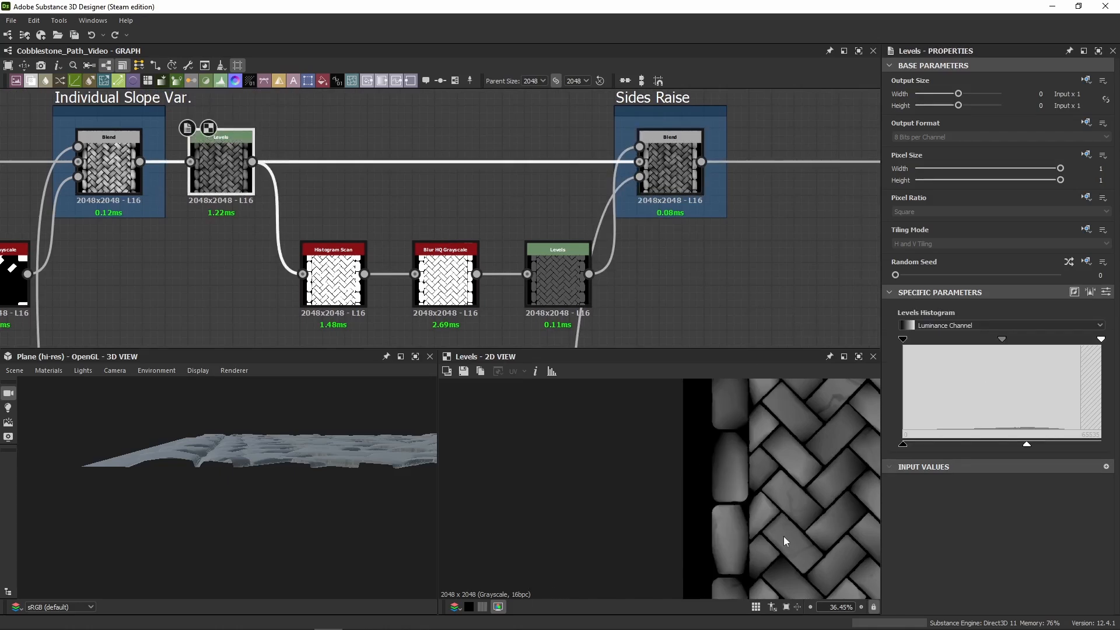
double_click(658, 205)
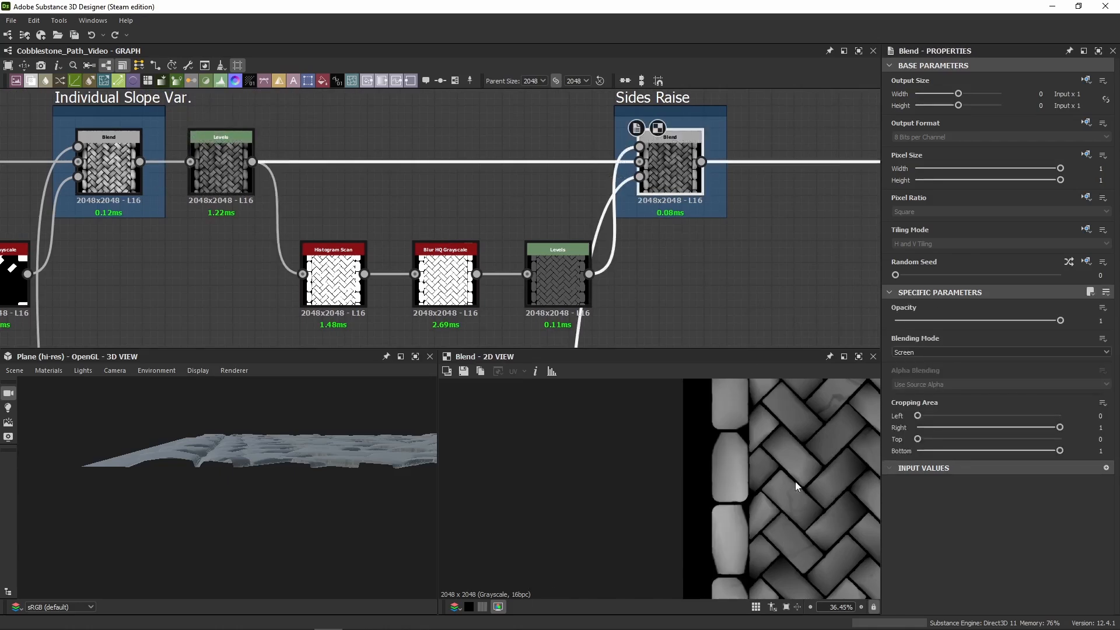
middle_drag(795, 481, 684, 470)
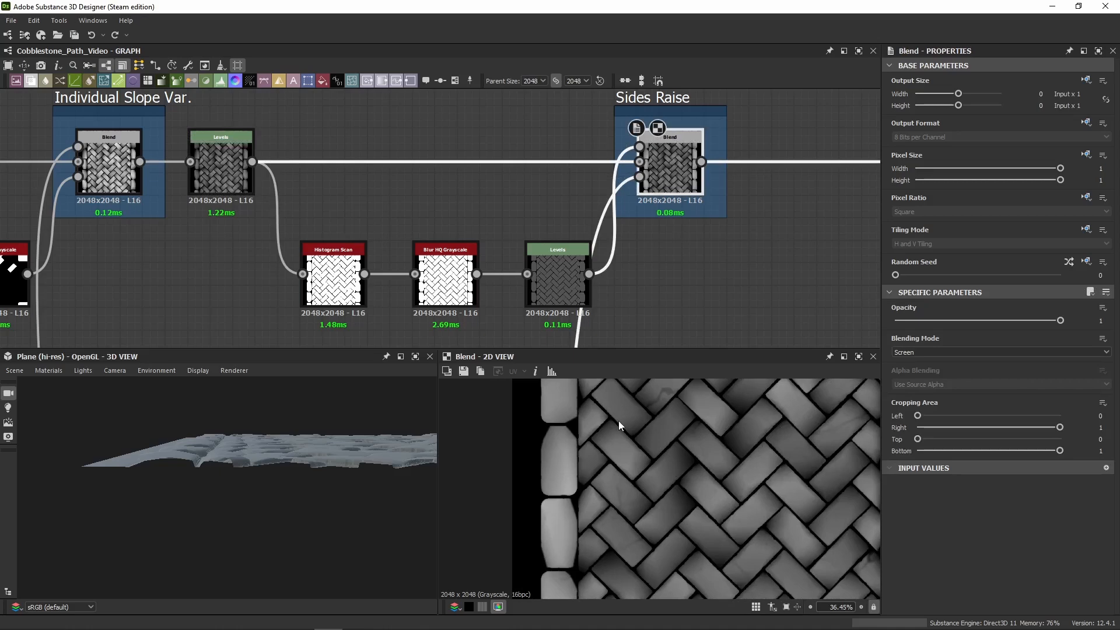
Step: Try a Level Out High of 0.5 on the Levels node after Individual Slope Var., then undo it
double_click(236, 183)
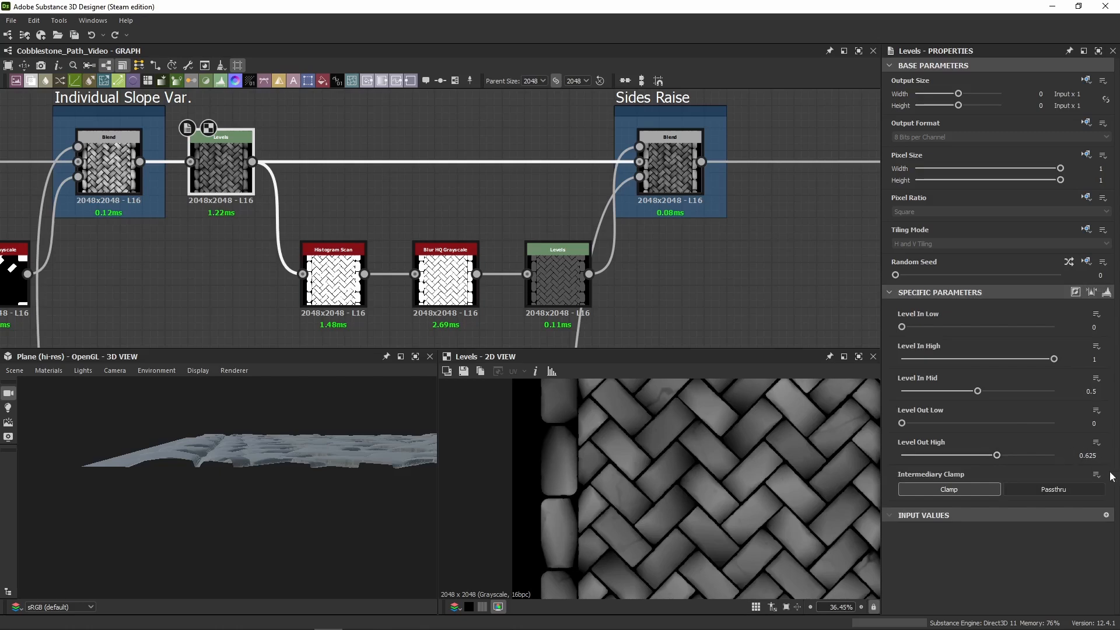
mouse_move(249, 448)
mouse_down()
mouse_move(244, 435)
mouse_move(246, 445)
mouse_up()
drag(1075, 458, 1118, 464)
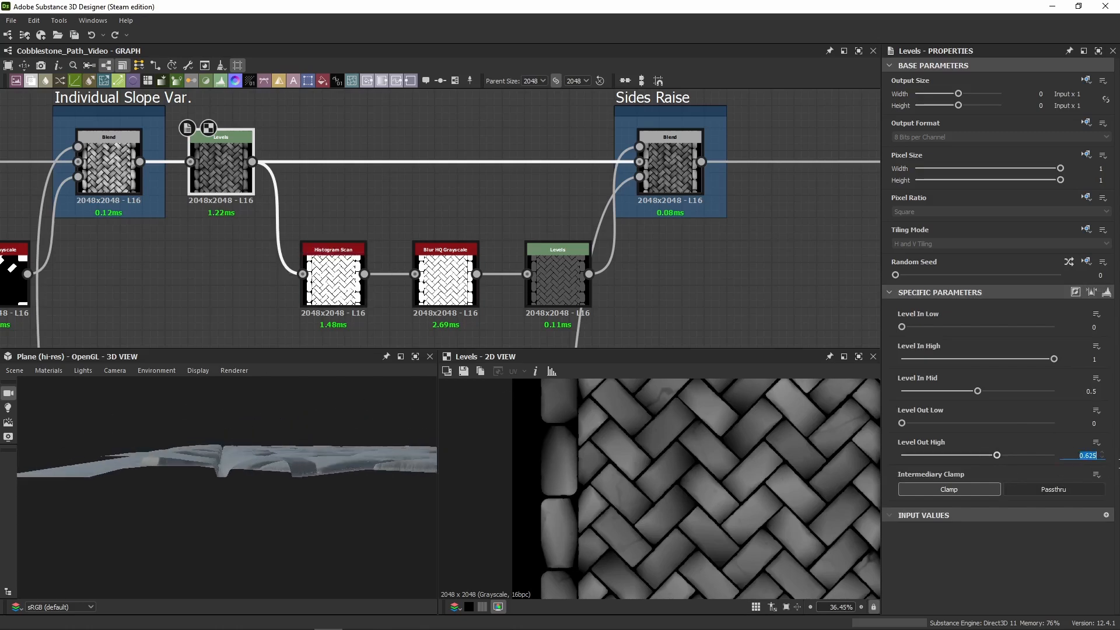
text(0.5)
key(Return)
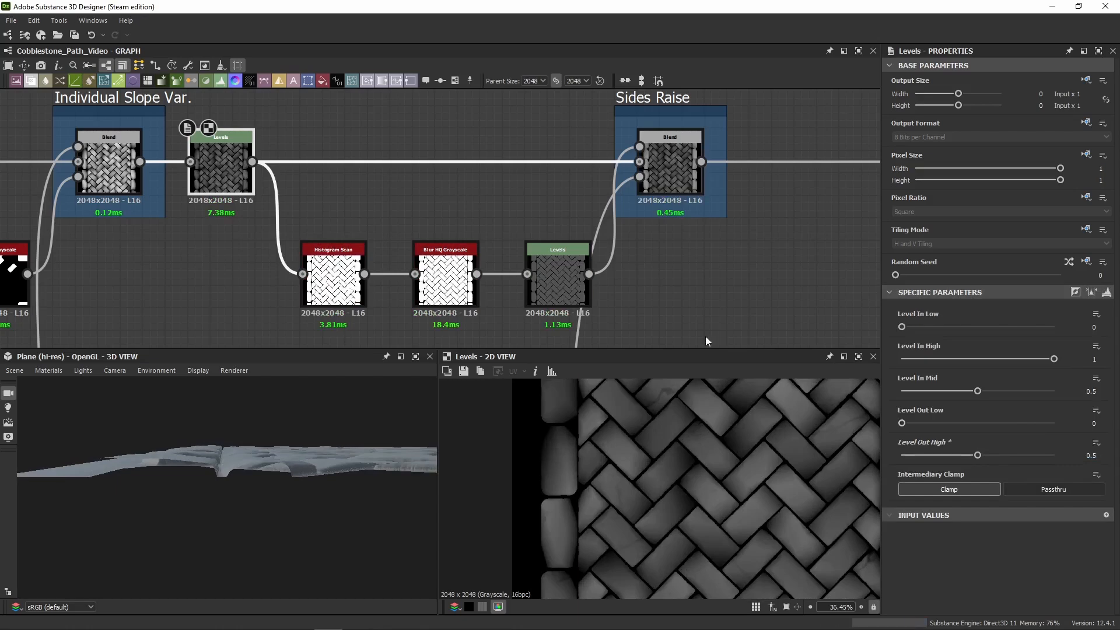
key(ctrl+z)
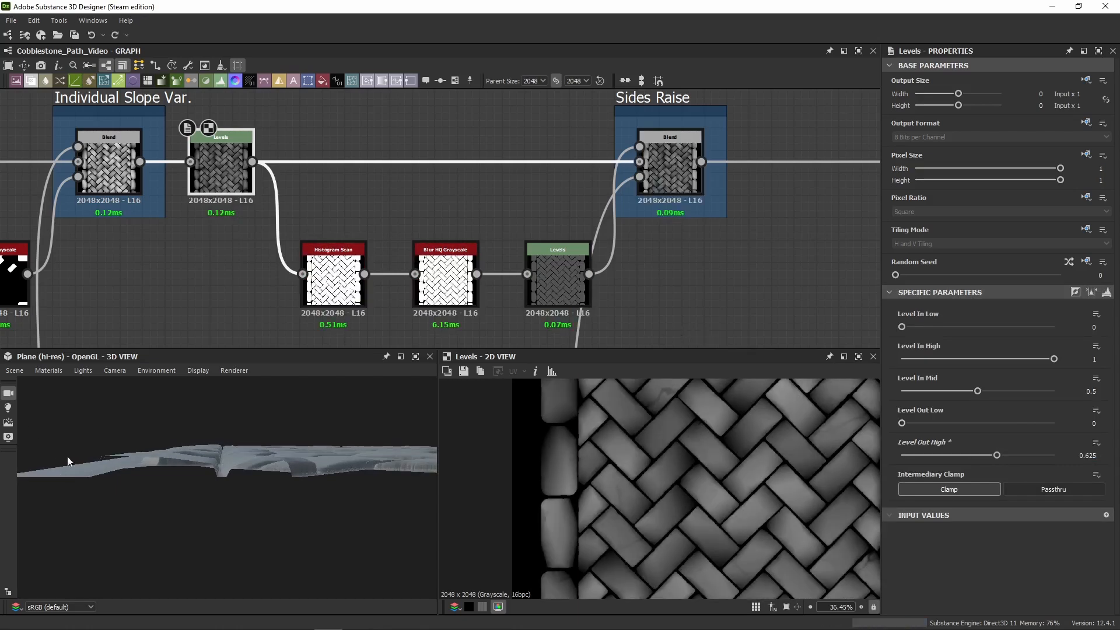
Step: Set the Default material's Height Scale to 10 and inspect the exaggerated side stones in the 3D view
click(49, 371)
mouse_move(52, 384)
click(130, 391)
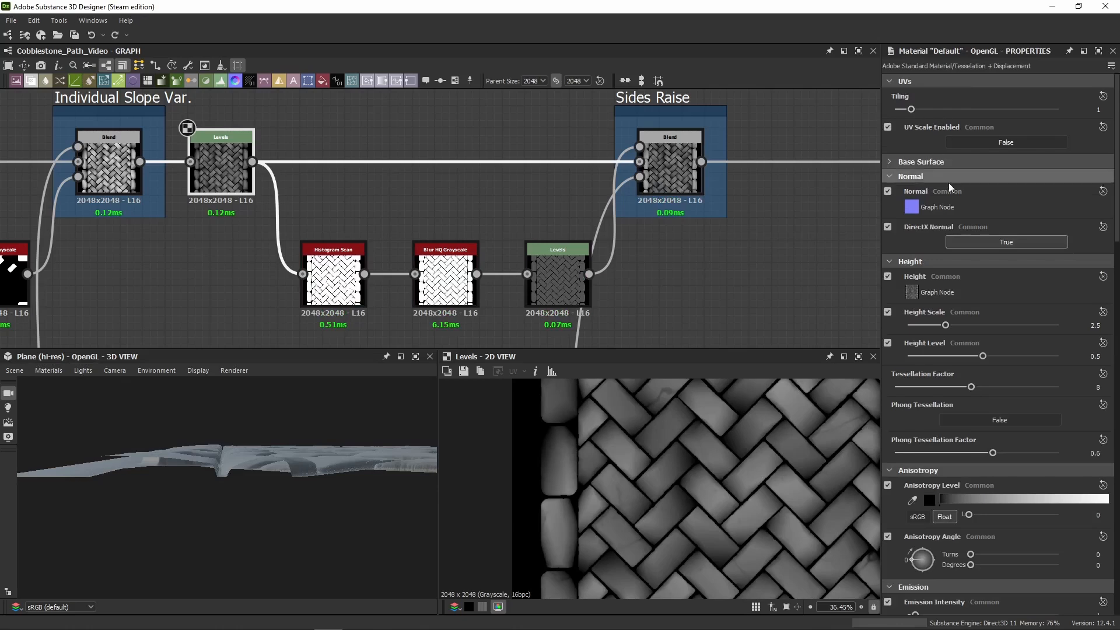
click(1094, 325)
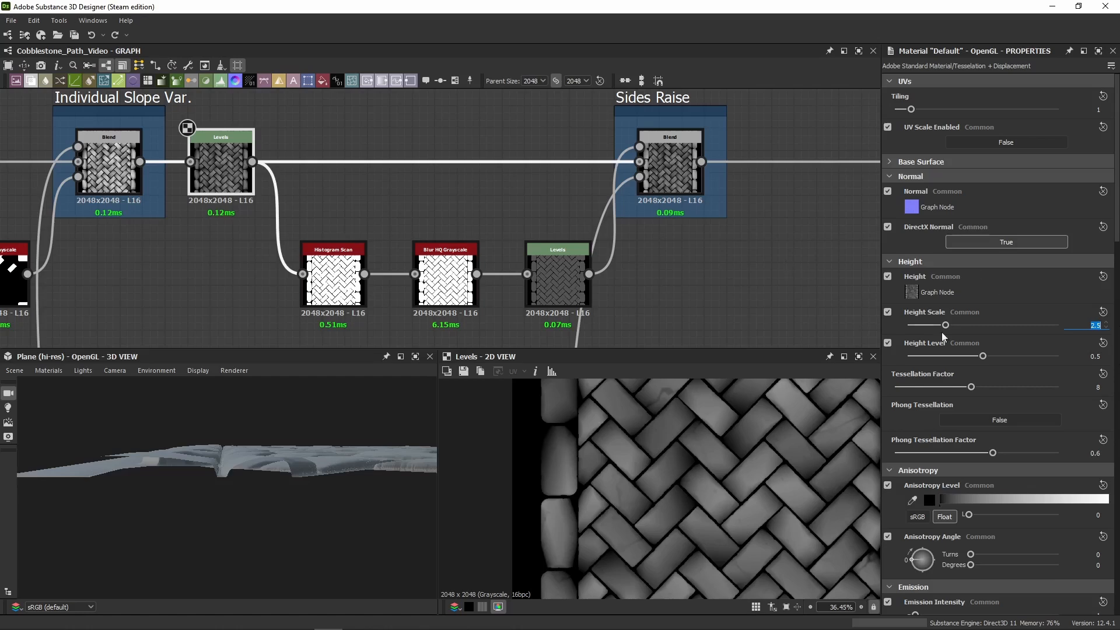
text(10)
key(Return)
mouse_move(181, 521)
mouse_down()
mouse_move(175, 505)
mouse_move(173, 514)
mouse_up()
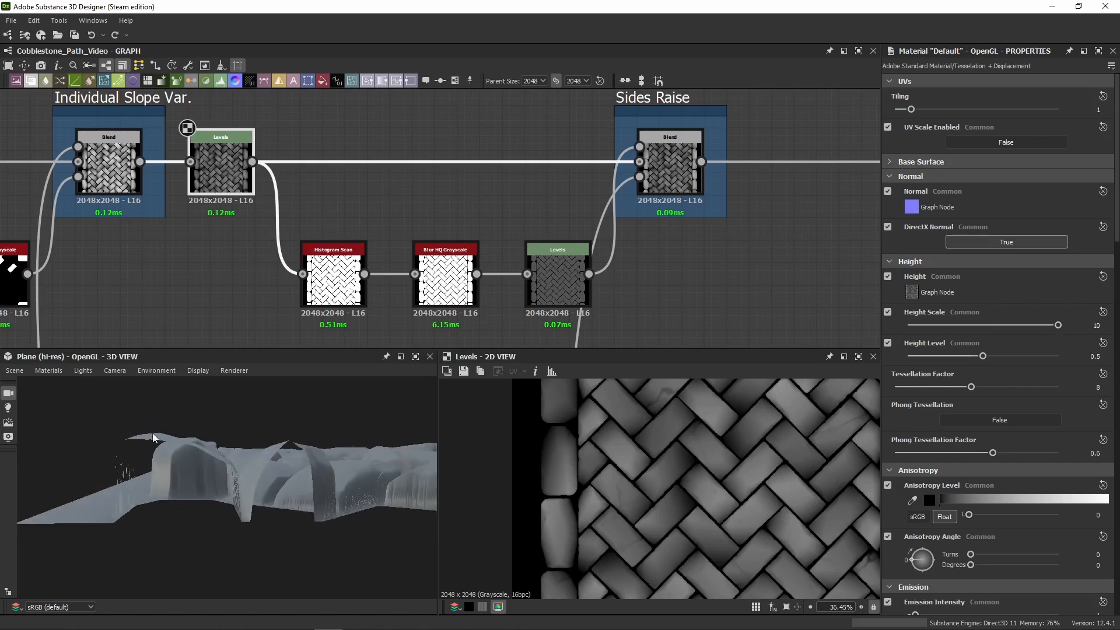
drag(155, 448, 66, 510)
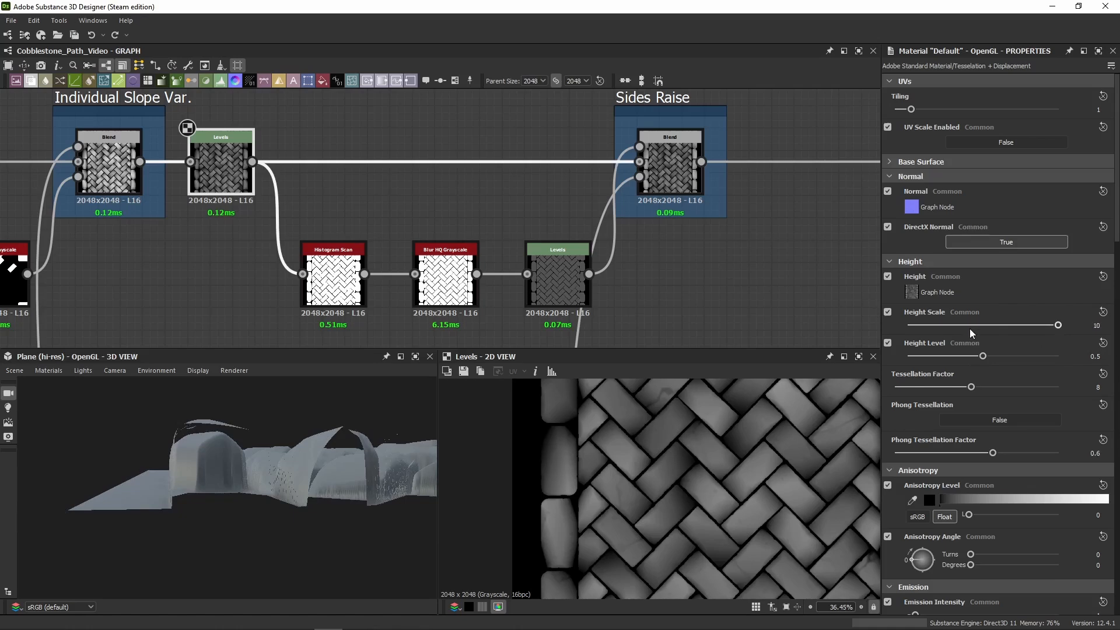
Step: Try a Height Scale of 0.5 on the Default material and examine the stones edge-on in the 3D view
drag(1057, 324, 1079, 356)
drag(318, 509, 241, 456)
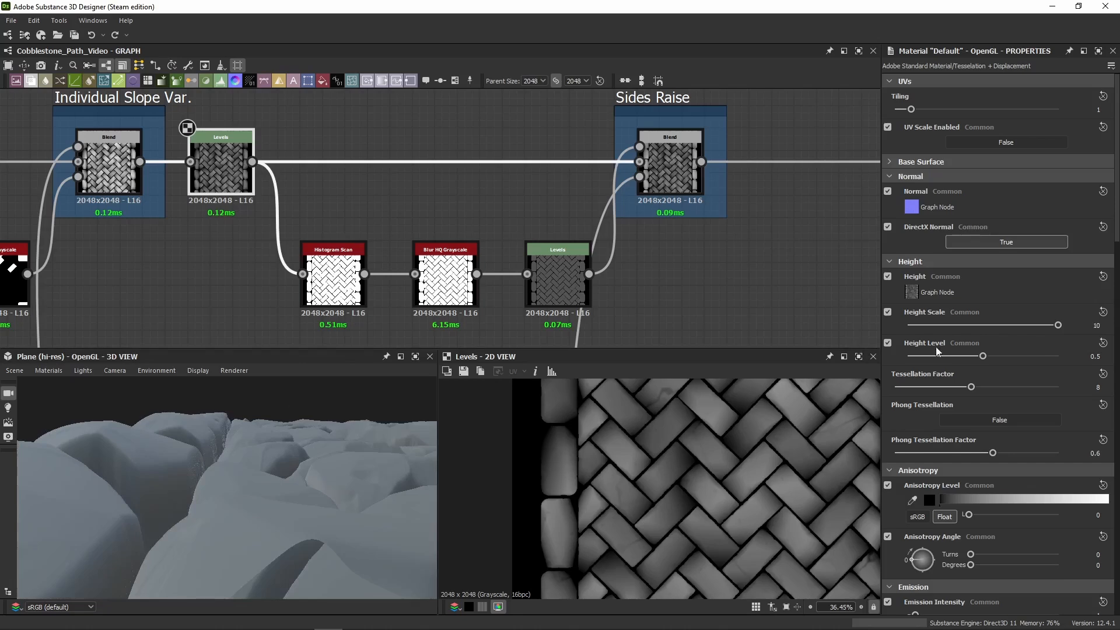
drag(1056, 324, 915, 325)
drag(227, 485, 182, 462)
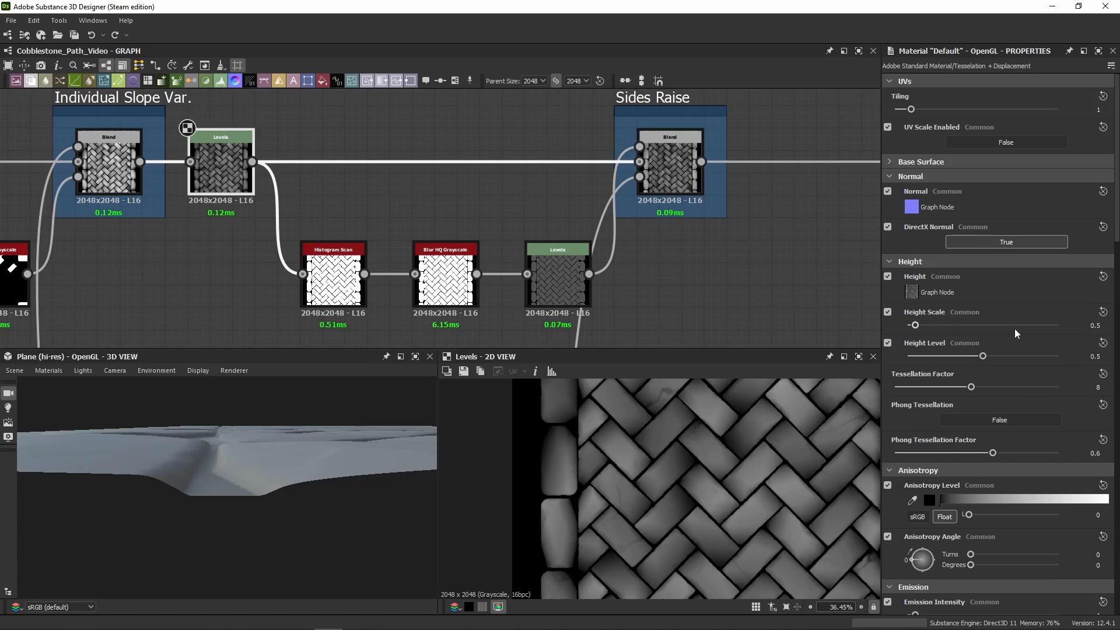
Step: Set the Default material's Height Scale to 5 and view the stones at an angle
double_click(1078, 326)
text(5)
key(Return)
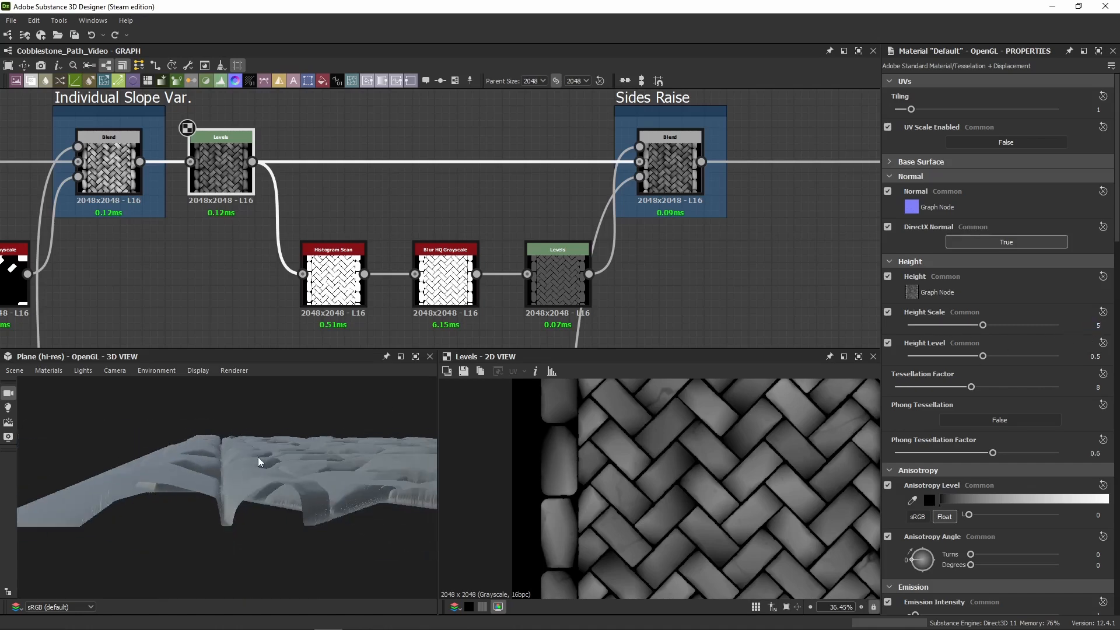
drag(261, 461, 188, 452)
Step: Set Level Out High to 0.5 on the Levels node following the Individual Slope Var. blend
click(221, 169)
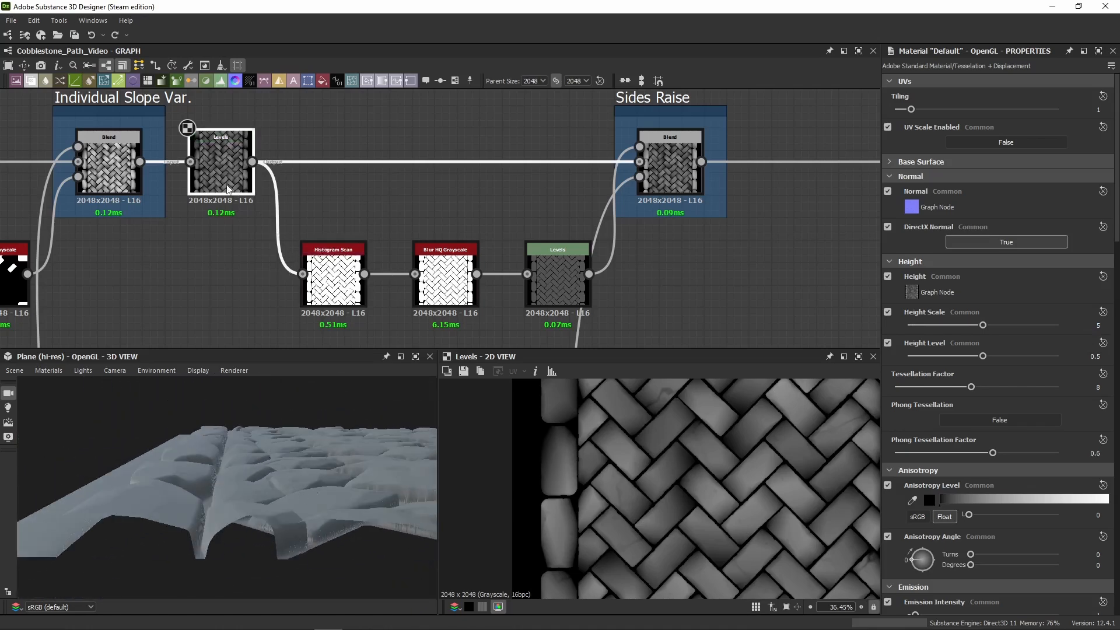
click(1106, 291)
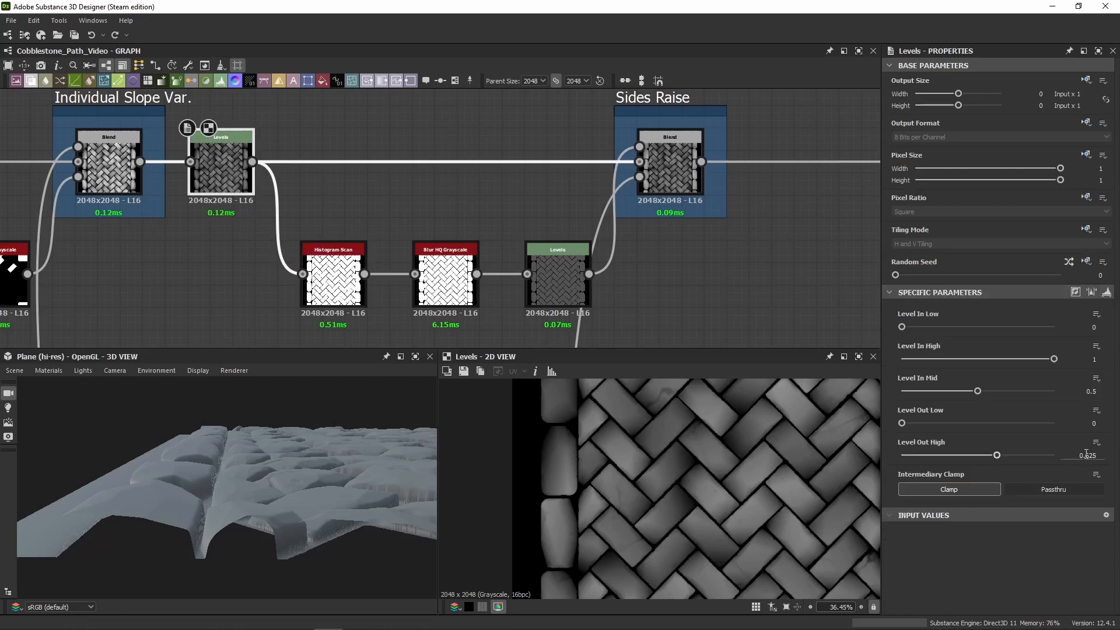
double_click(1089, 456)
text(0.5)
key(Return)
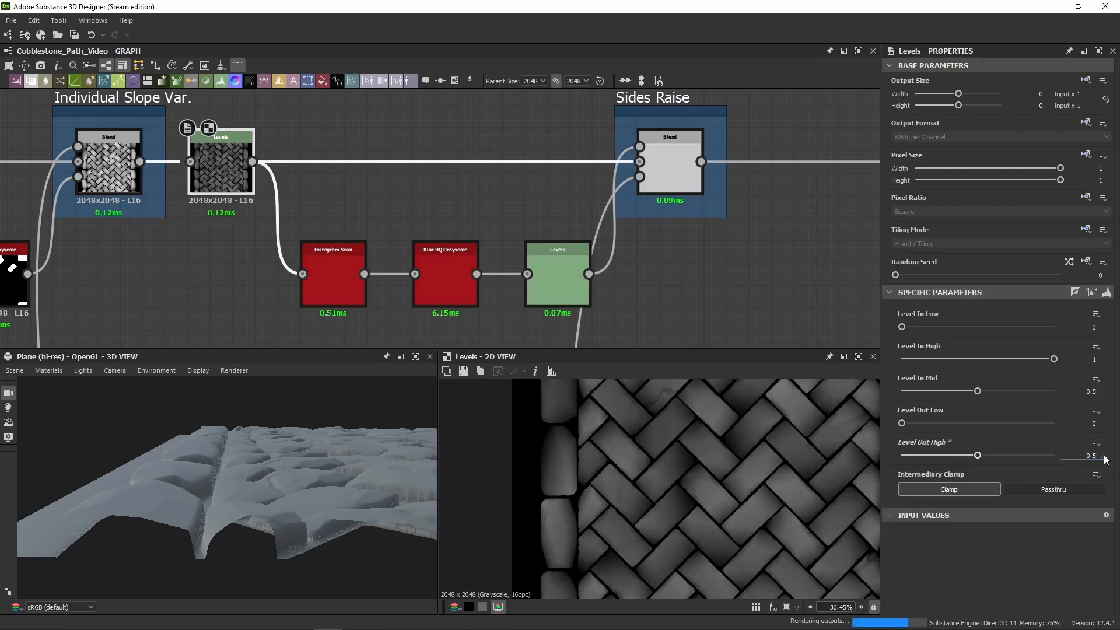
scroll(312, 457, up, 3)
drag(311, 485, 373, 408)
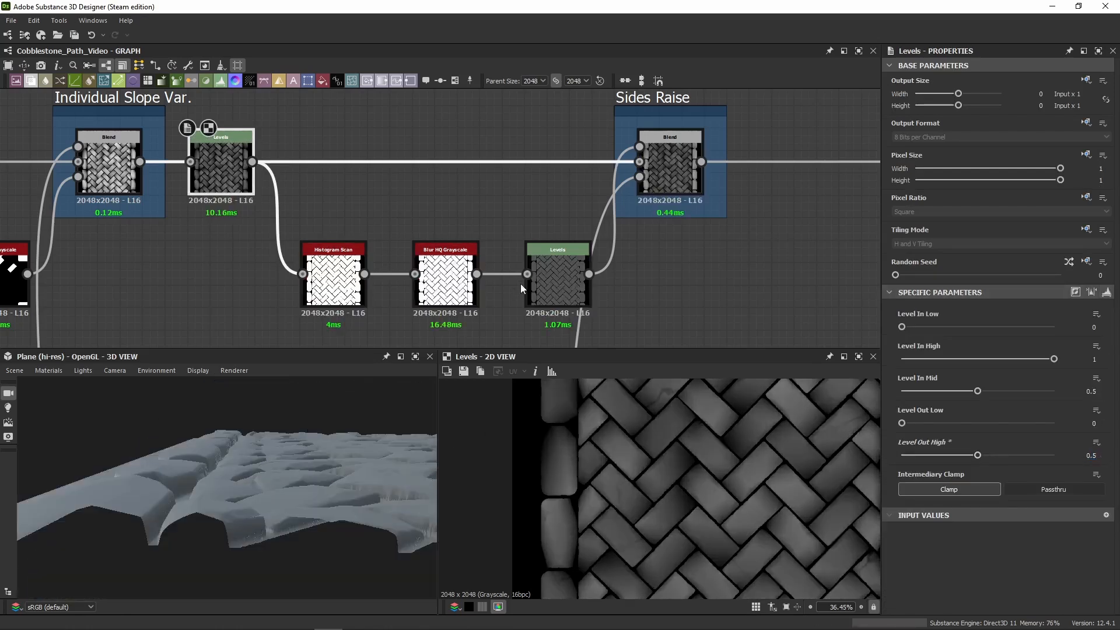
Step: Set Level Out High to 0.425 on the Levels node after Blur HQ Grayscale, comparing the side stones before and after
click(543, 280)
click(1105, 292)
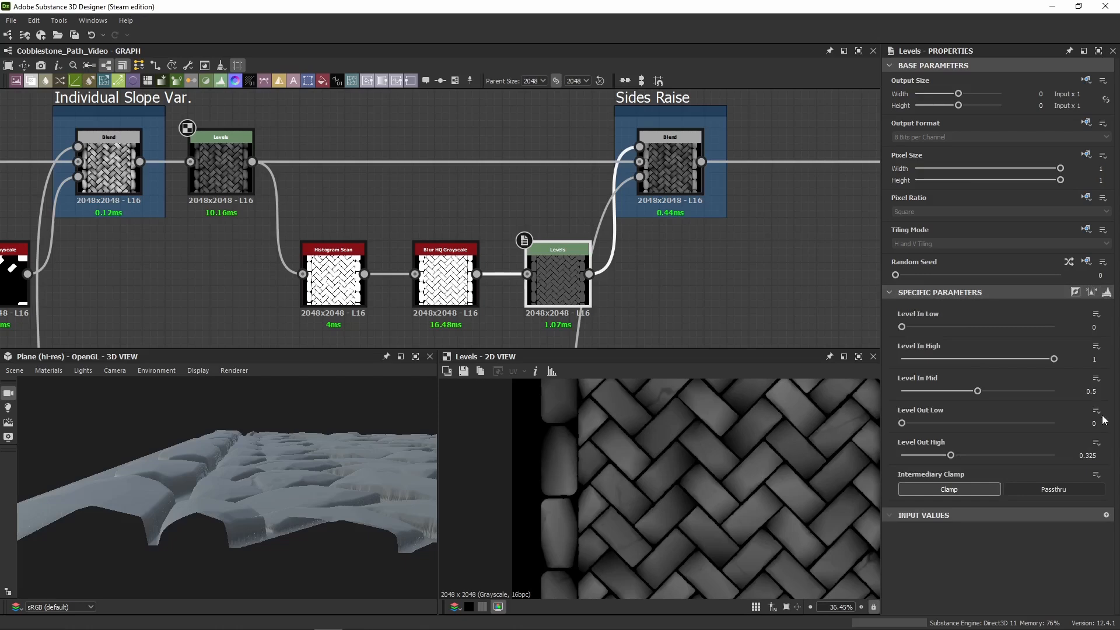
click(1089, 453)
text(0.425)
key(Return)
drag(350, 495, 149, 444)
key(ctrl+z)
key(ctrl+y)
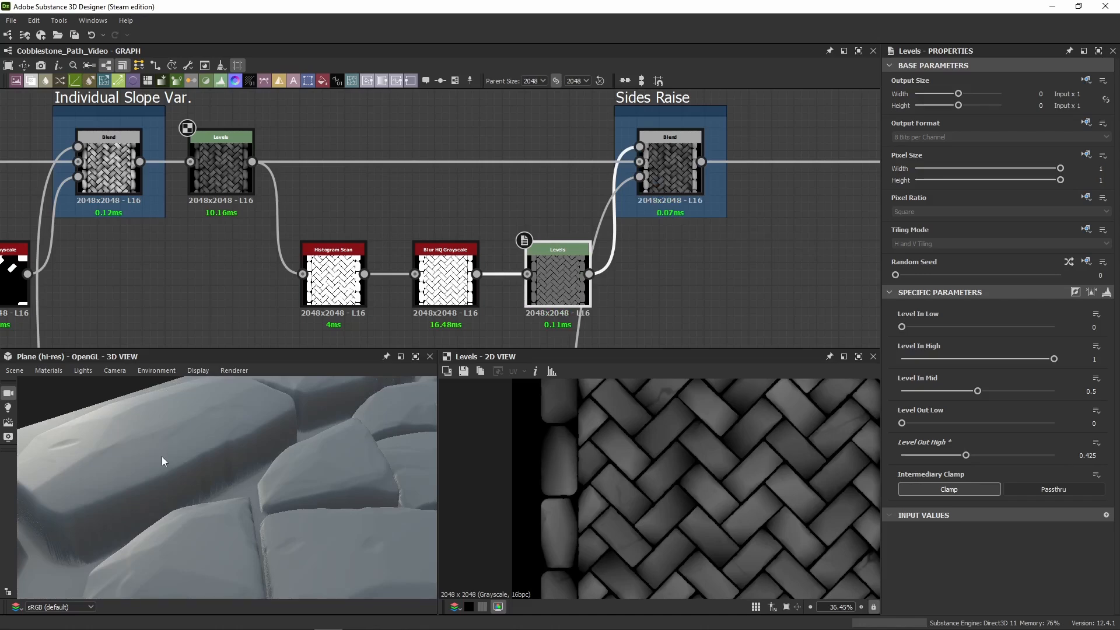
Step: Try a Level Out High of 1 on the Levels node feeding the Sides Raise blend, then undo it
drag(957, 464, 1070, 467)
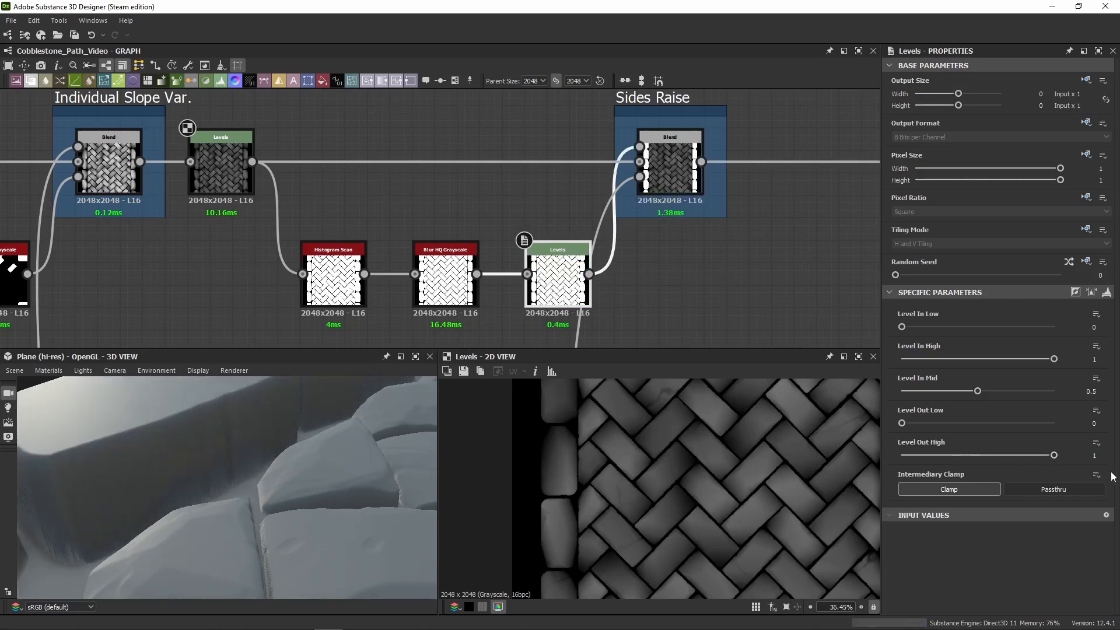
drag(194, 447, 136, 424)
drag(189, 428, 220, 404)
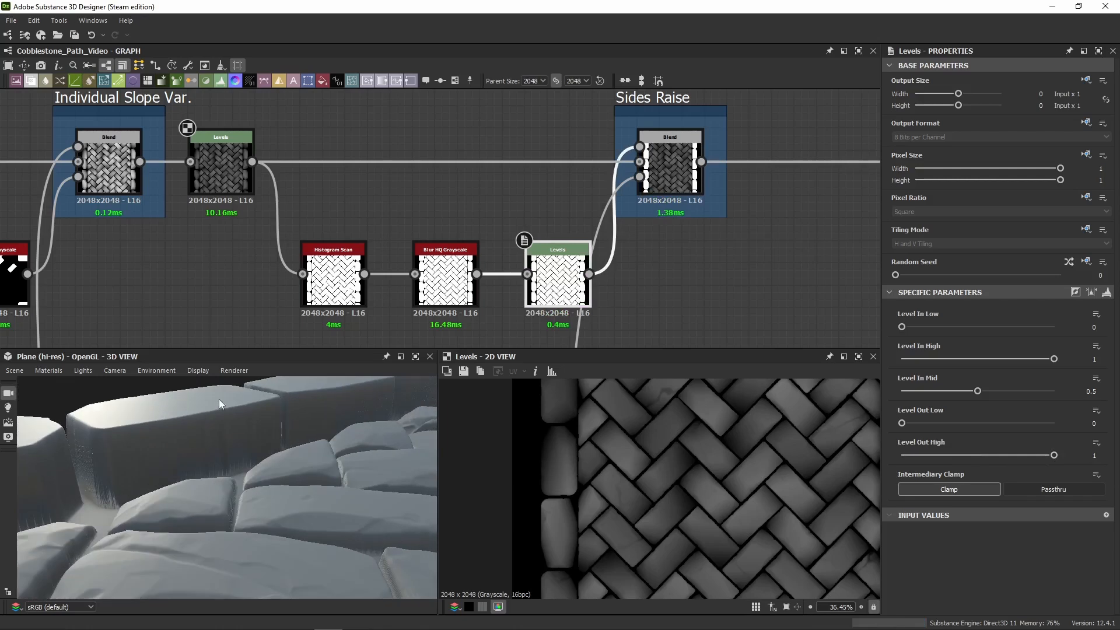
key(ctrl+z)
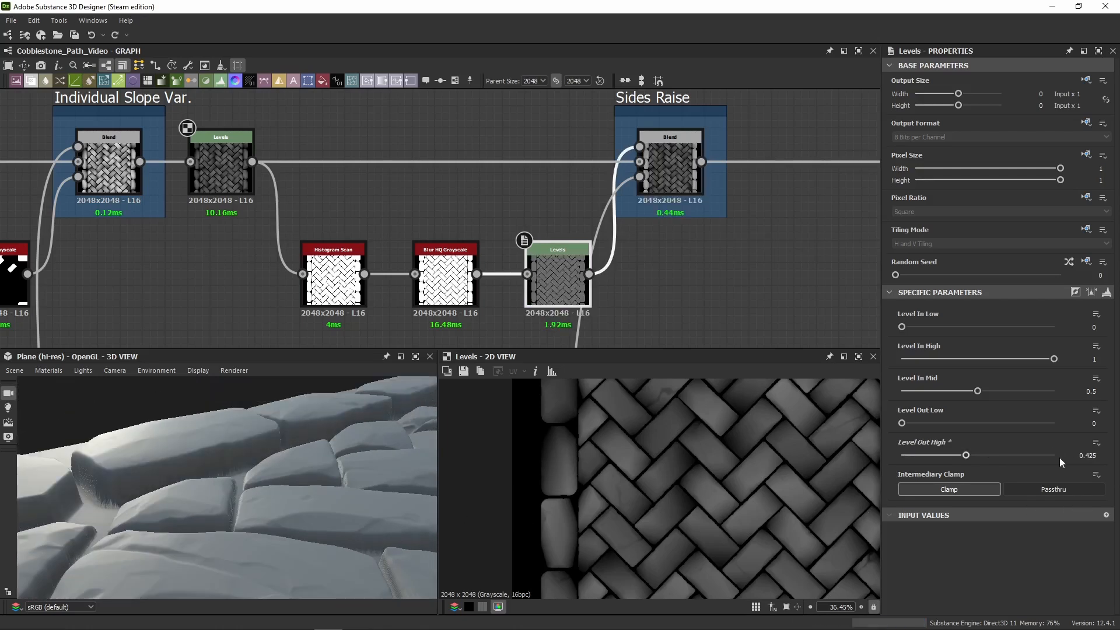
Step: Inspect the raised side stones against the path stones from several angles in the 3D view
drag(390, 481, 217, 494)
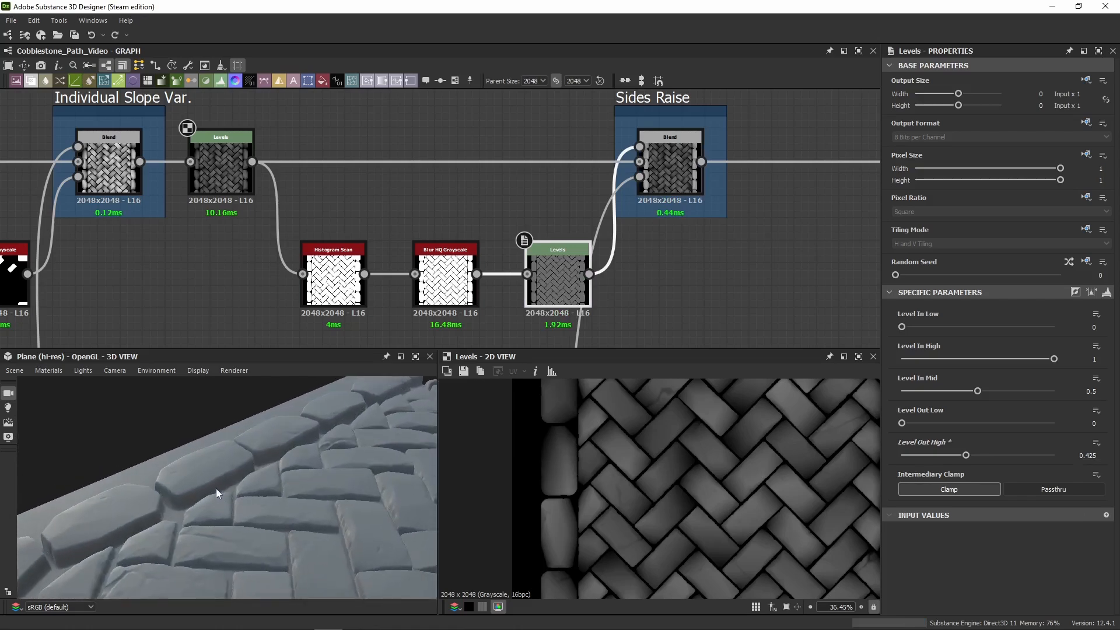
drag(173, 510, 195, 478)
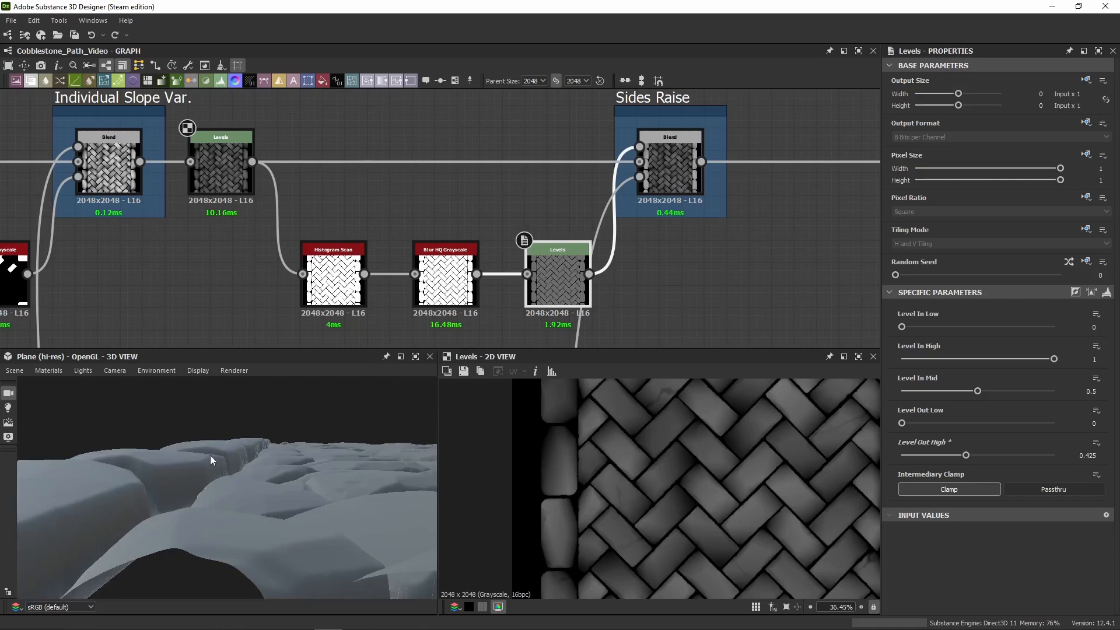
drag(303, 485, 240, 508)
drag(331, 464, 402, 449)
Step: Review the level parameters of the Levels node between Individual Slope Var. and Sides Raise
scroll(405, 220, down, 6)
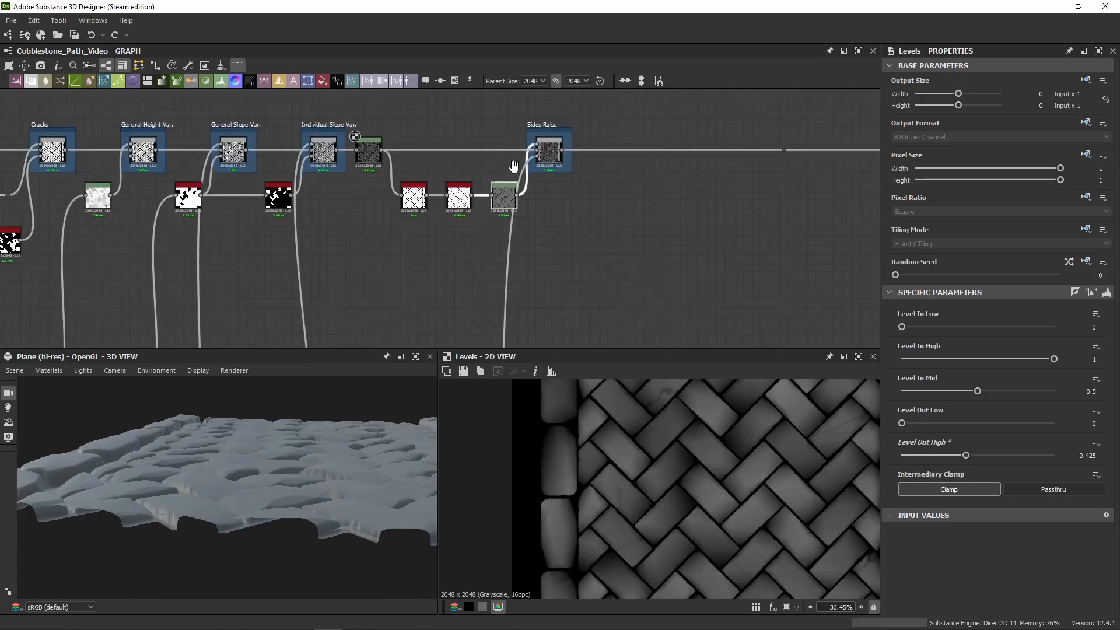
scroll(380, 229, up, 1)
scroll(426, 239, up, 1)
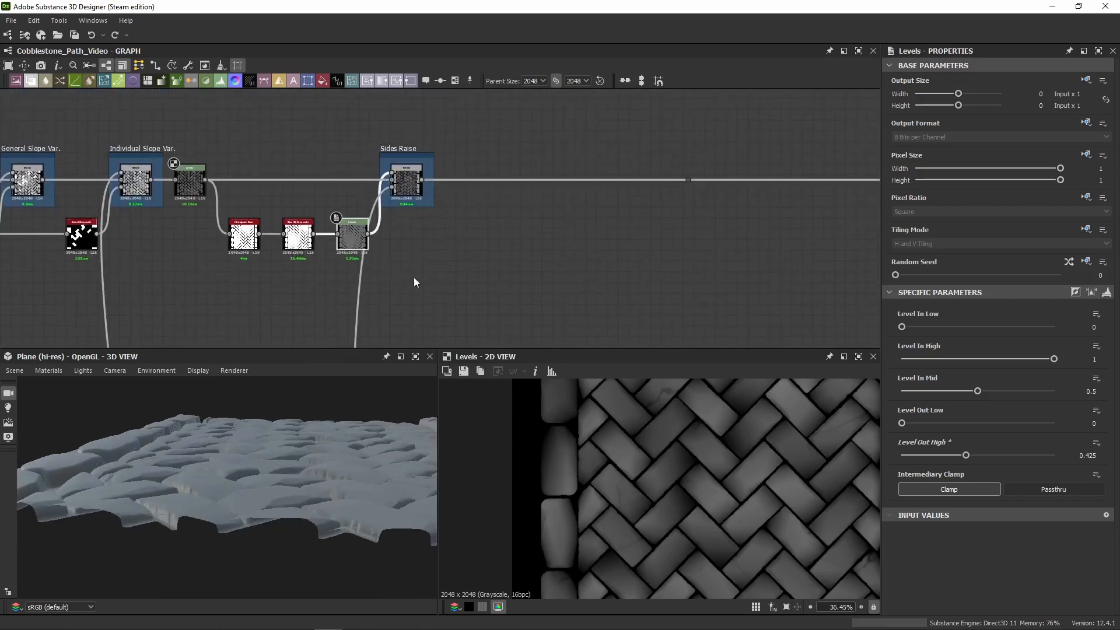
click(1107, 291)
click(1107, 292)
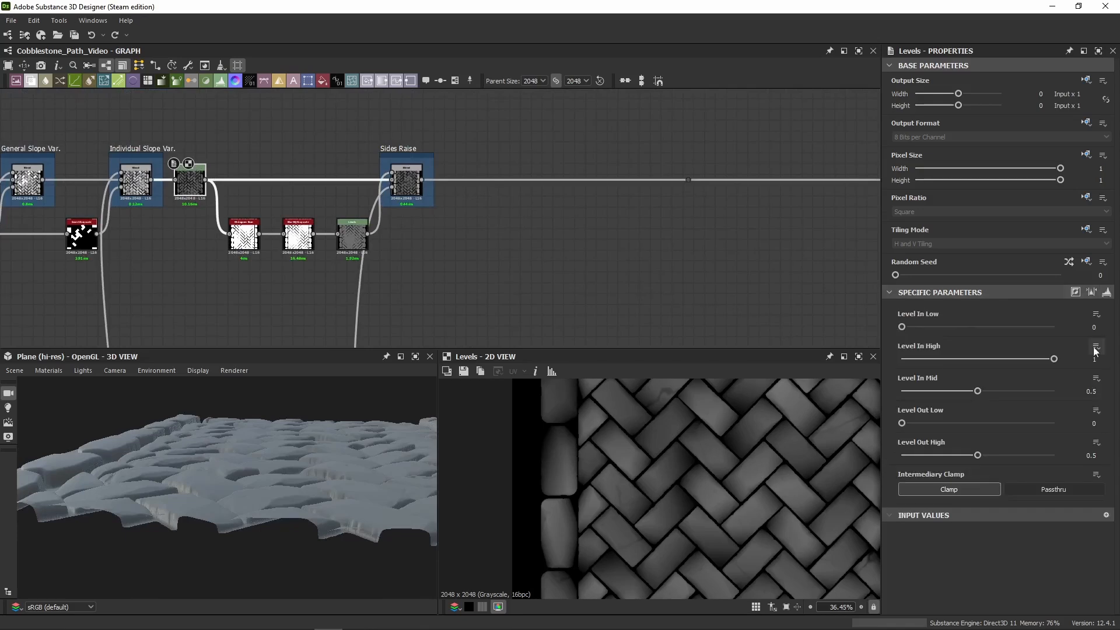
Step: Review the Histogram Scan and Blur HQ Grayscale nodes and examine the blurred side stone mask up close
middle_drag(259, 265, 441, 261)
scroll(441, 260, up, 3)
double_click(400, 201)
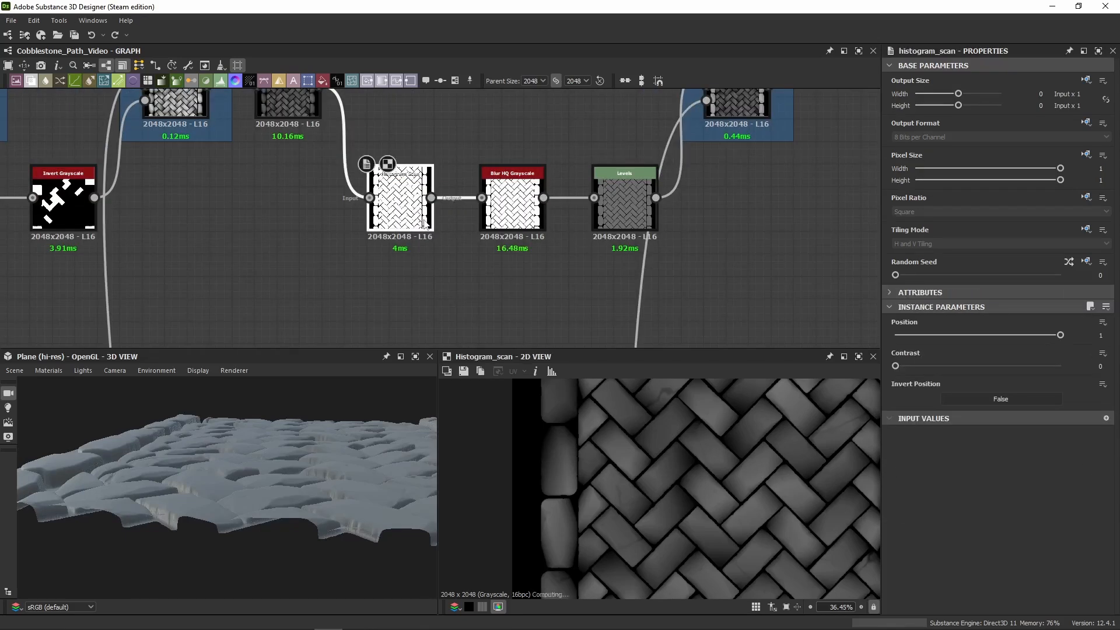
double_click(512, 210)
middle_drag(513, 210, 371, 230)
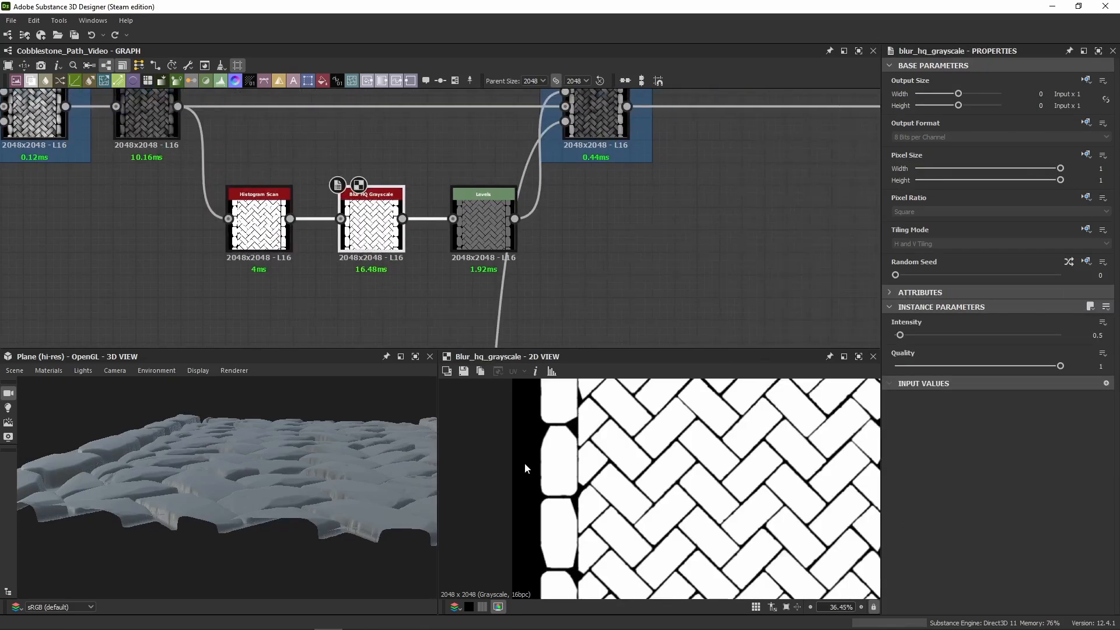
scroll(600, 424, up, 5)
Step: Review the level values of the Levels node after the blur, along with the Sides Raise blend's output and settings
double_click(477, 222)
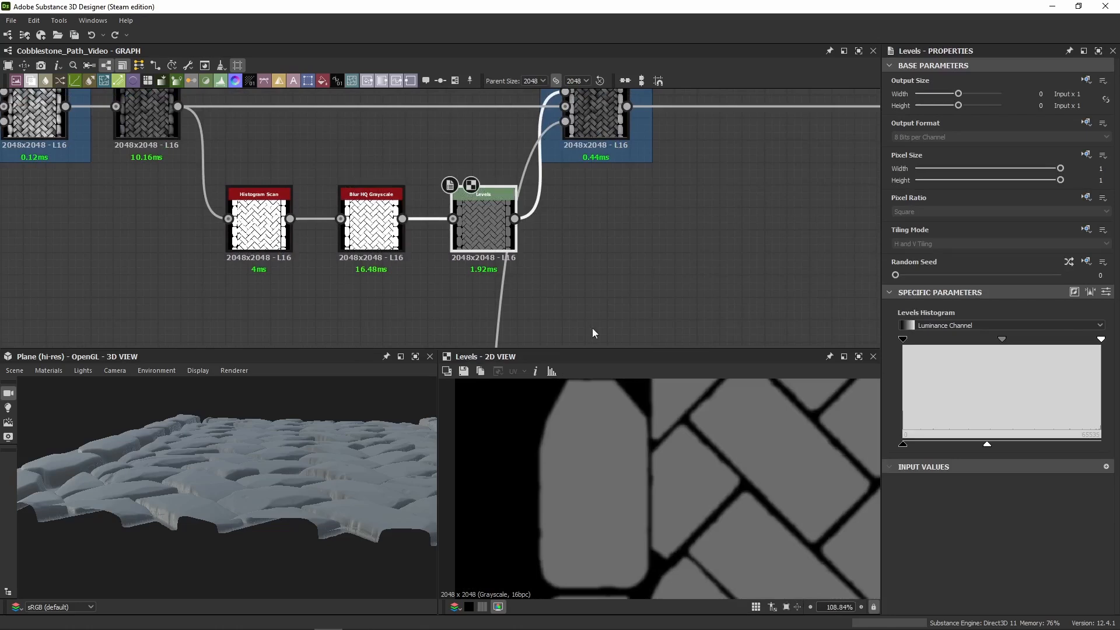
click(1106, 292)
middle_drag(623, 329, 541, 385)
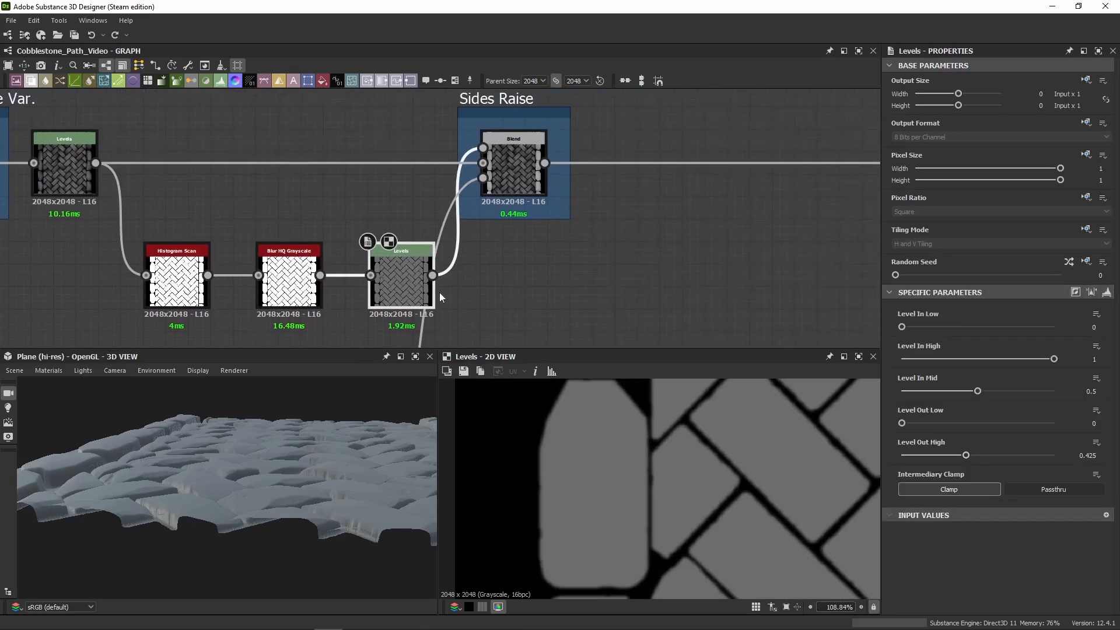
click(528, 194)
double_click(527, 194)
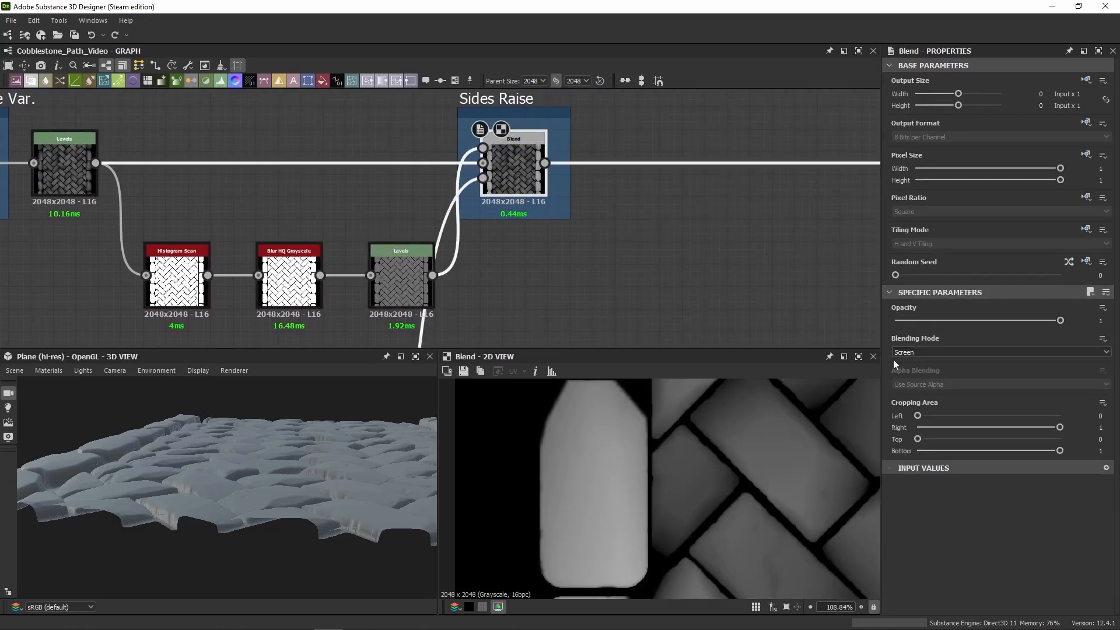
Step: Compare the Sides Raise blend's output with the two Levels nodes feeding it, finishing with the blend's opacity at 1
double_click(401, 281)
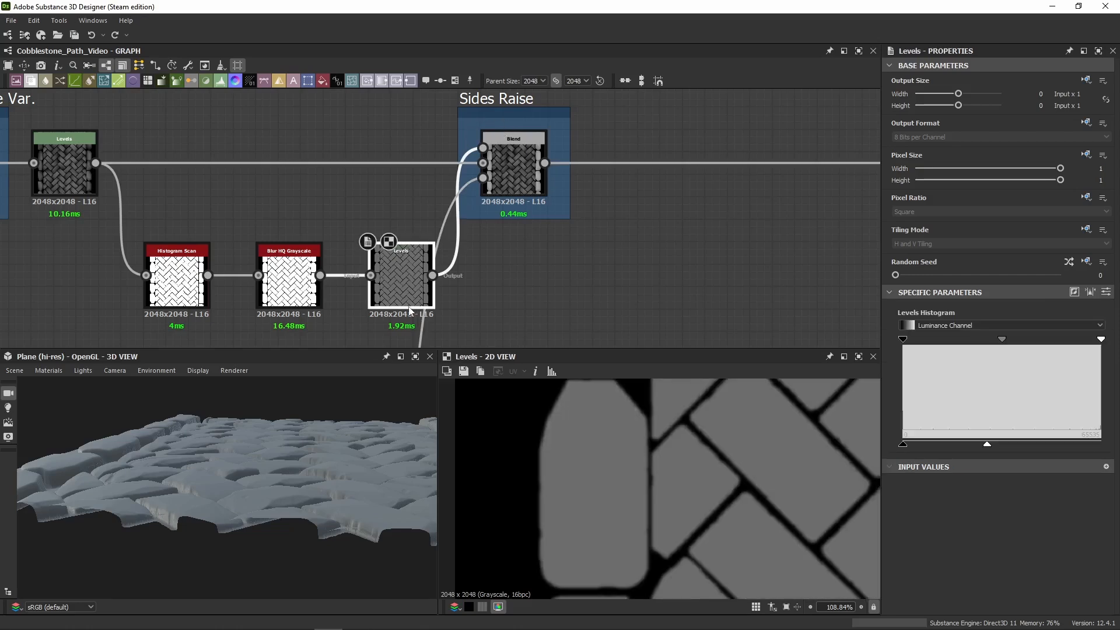
double_click(62, 186)
double_click(514, 169)
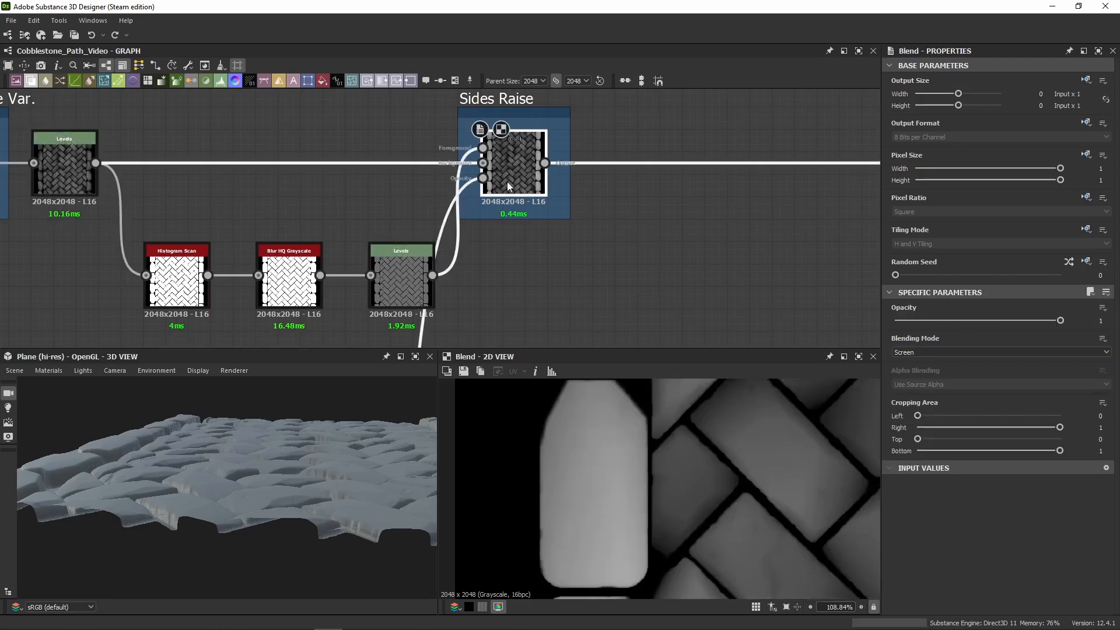
double_click(70, 176)
double_click(525, 181)
scroll(559, 445, up, 1)
drag(1042, 322, 1094, 329)
Step: Review the connection lines running below and beyond the Sides Raise group in the graph
scroll(537, 298, down, 5)
middle_drag(536, 298, 529, 101)
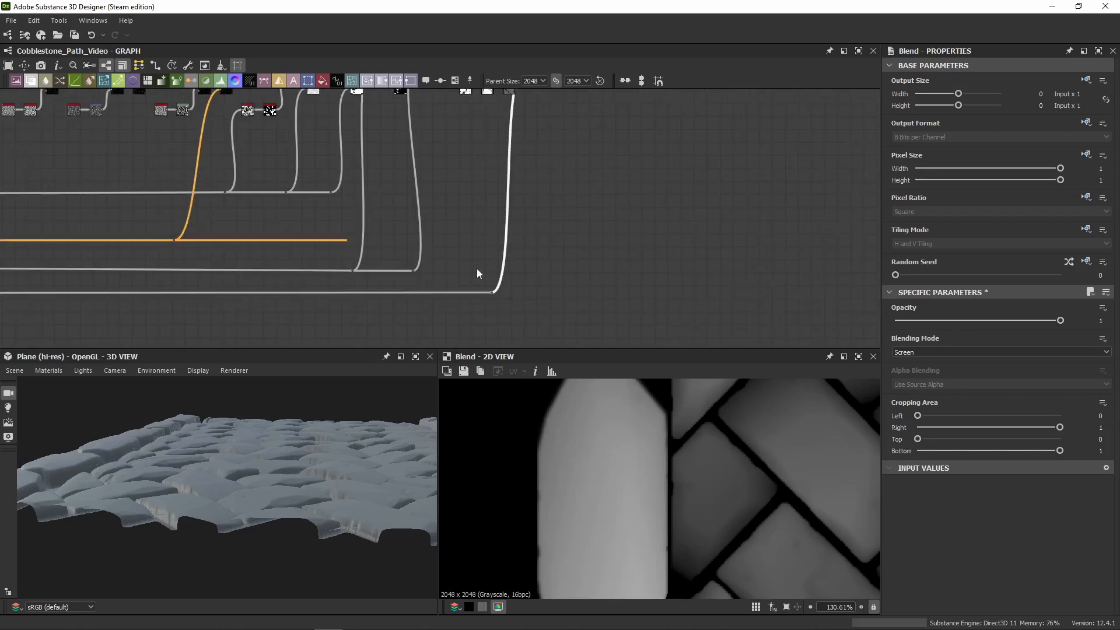
scroll(284, 294, down, 2)
middle_drag(183, 306, 604, 299)
middle_drag(175, 271, 635, 271)
middle_drag(817, 215, 134, 213)
scroll(665, 207, up, 5)
middle_drag(522, 187, 496, 247)
scroll(522, 202, up, 4)
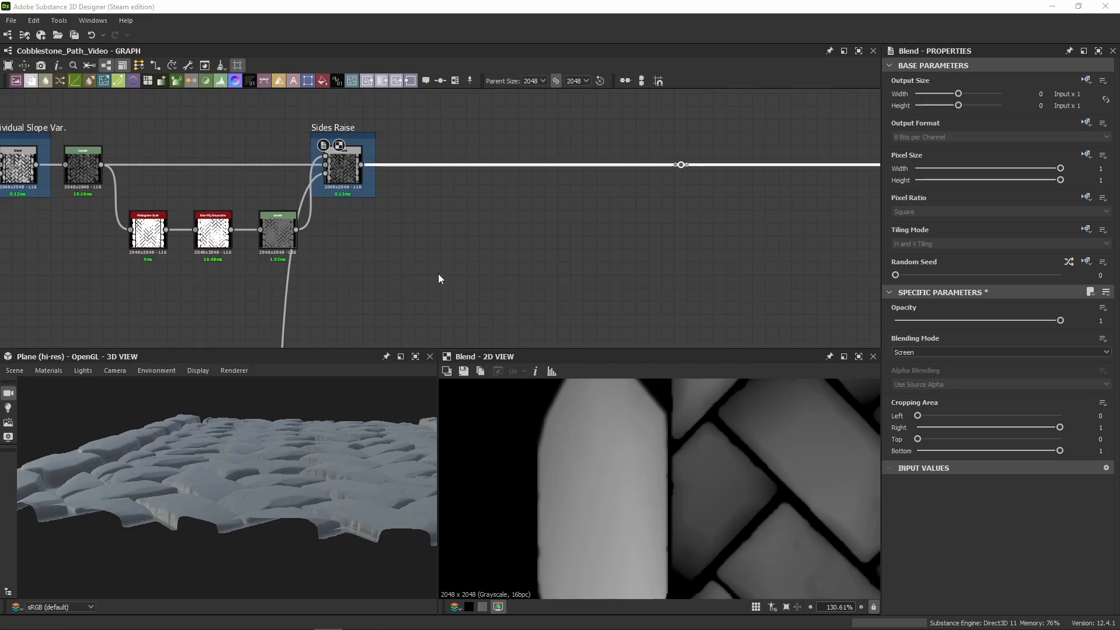
Step: Move the dot node on the Sides Raise output line much farther along to clear space for more nodes
middle_drag(487, 267, 292, 272)
scroll(307, 275, down, 5)
scroll(398, 232, up, 4)
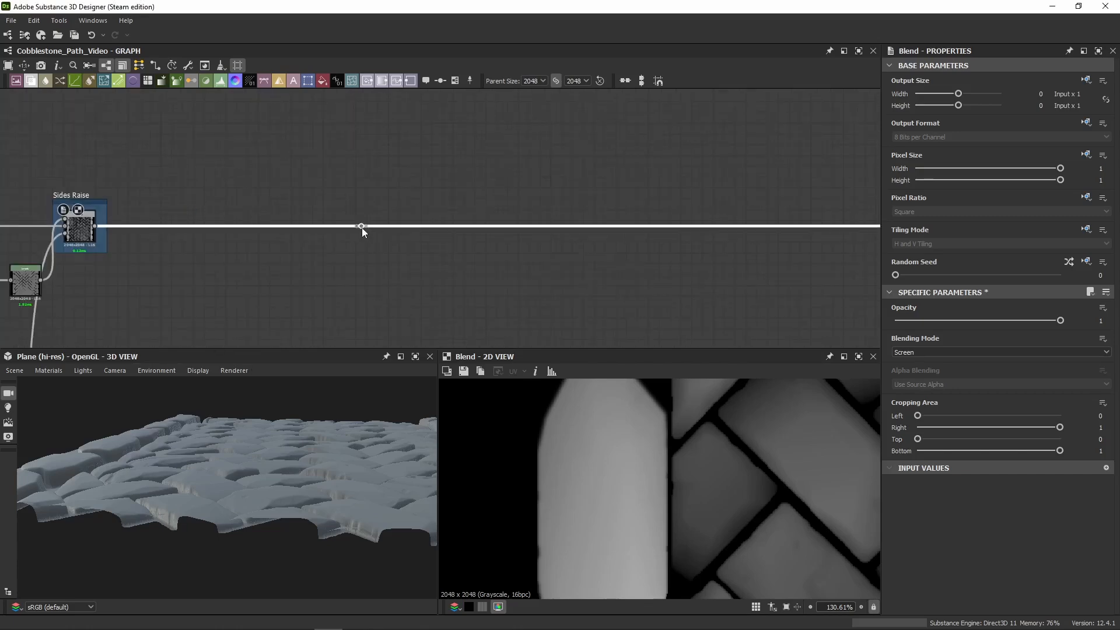
drag(362, 227, 797, 230)
middle_drag(797, 230, 535, 210)
drag(529, 211, 860, 208)
middle_drag(237, 200, 568, 145)
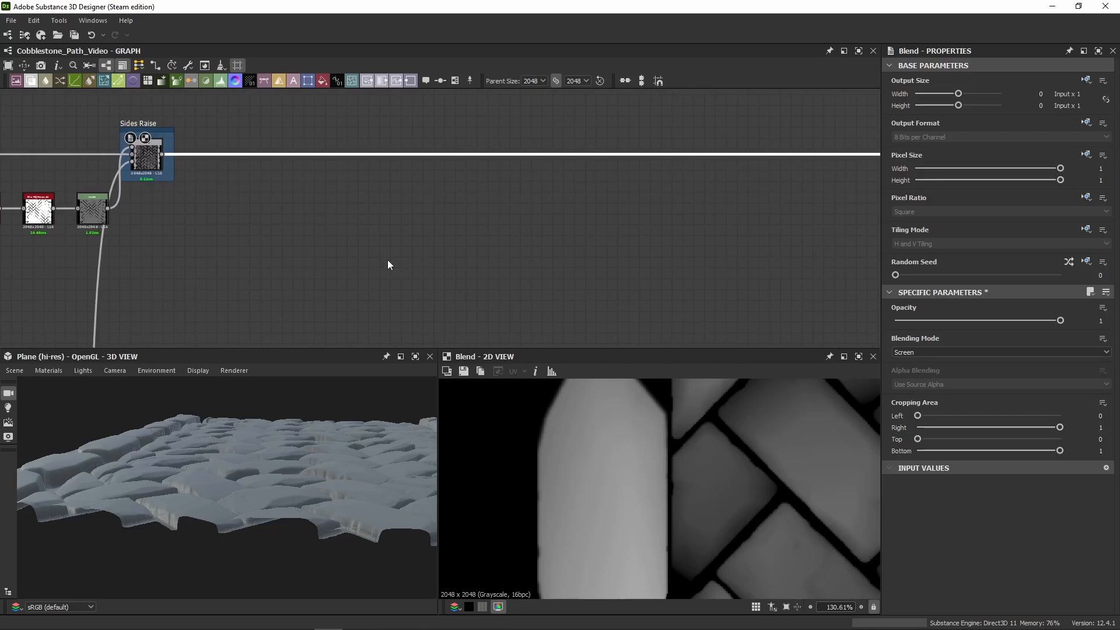
middle_drag(219, 223, 221, 204)
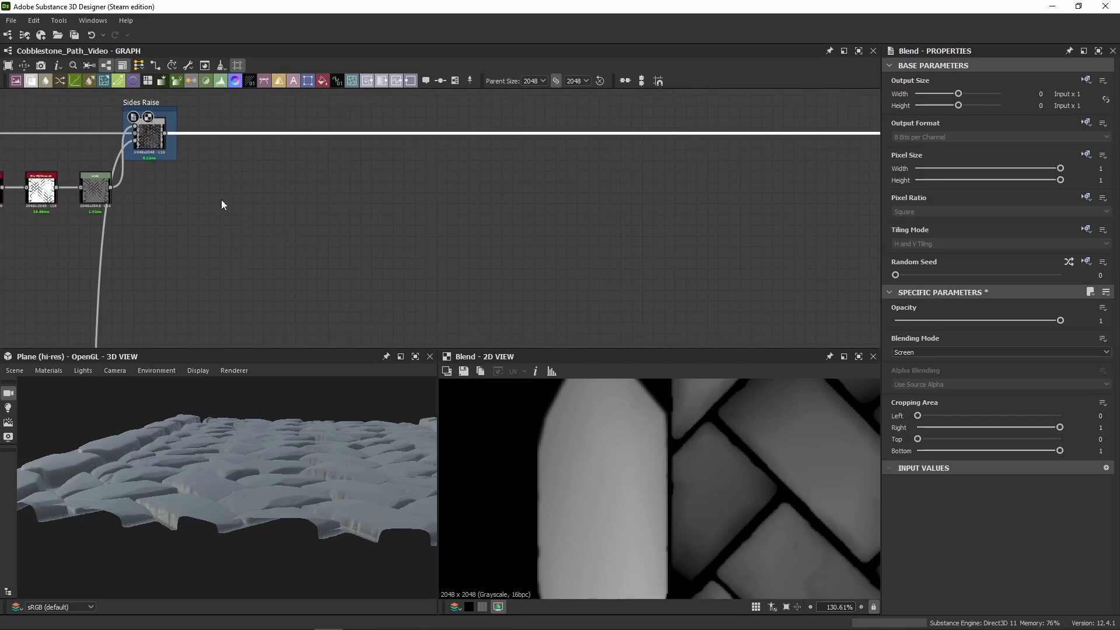
Step: Paste the copied Perlin Noise and Slope Blur node network and place it below the main line, just past Sides Raise
click(222, 200)
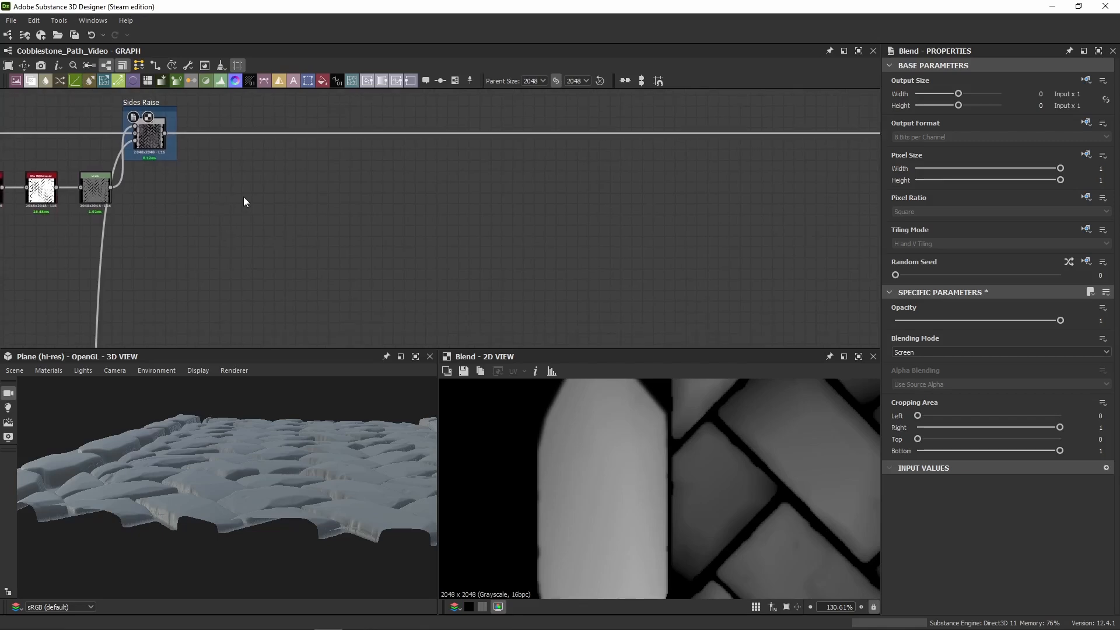
key(ctrl+v)
scroll(297, 253, down, 2)
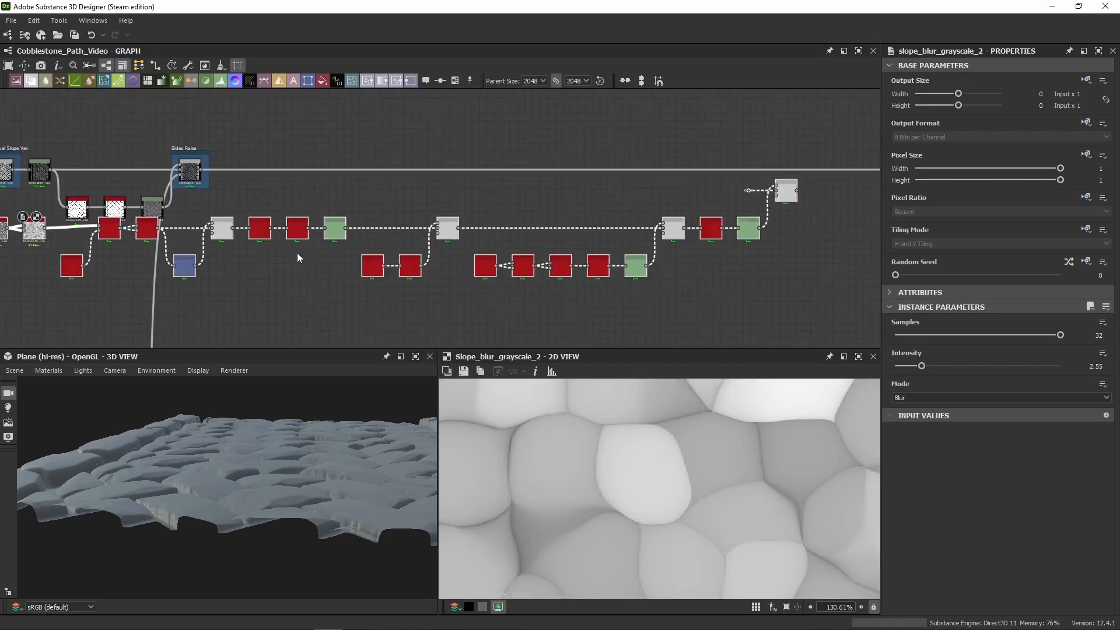
drag(458, 252, 538, 230)
middle_drag(501, 201, 576, 214)
scroll(473, 200, up, 3)
middle_drag(224, 188, 556, 205)
drag(449, 294, 446, 257)
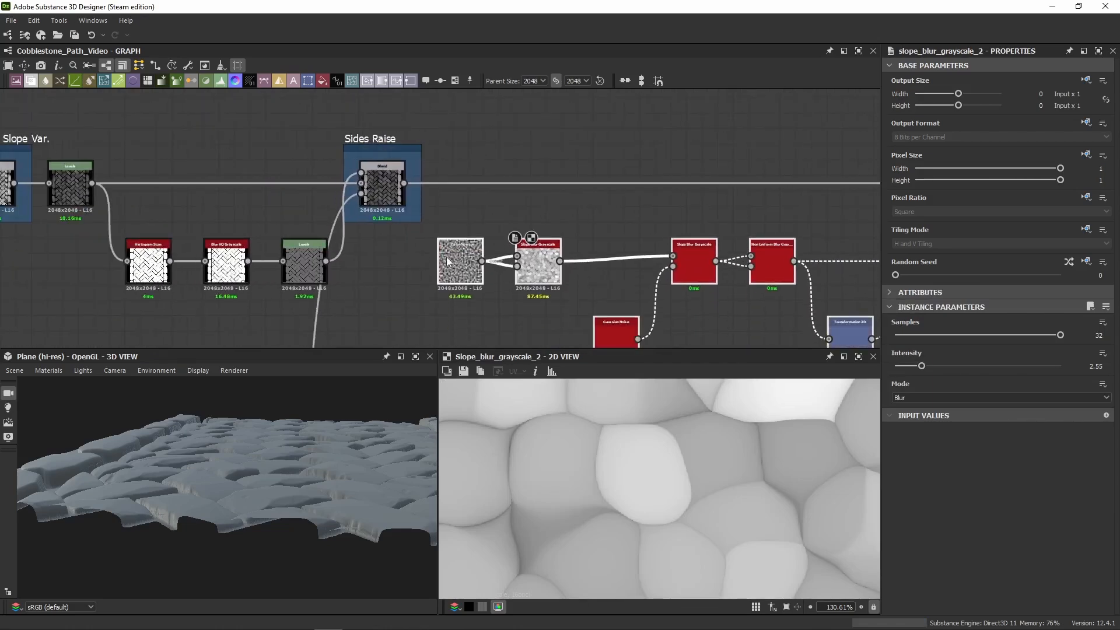
key(f)
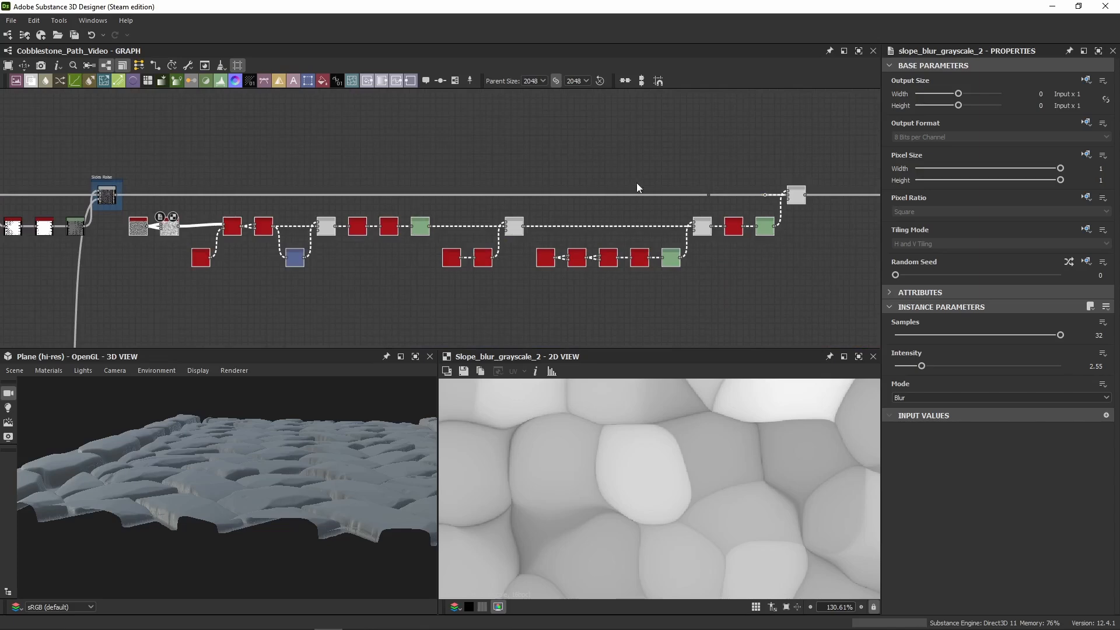
Step: Wire the main line's dot into the pasted network's final Blend, and route that Blend's output into a new dot farther along the line
scroll(754, 187, up, 3)
drag(821, 210, 820, 237)
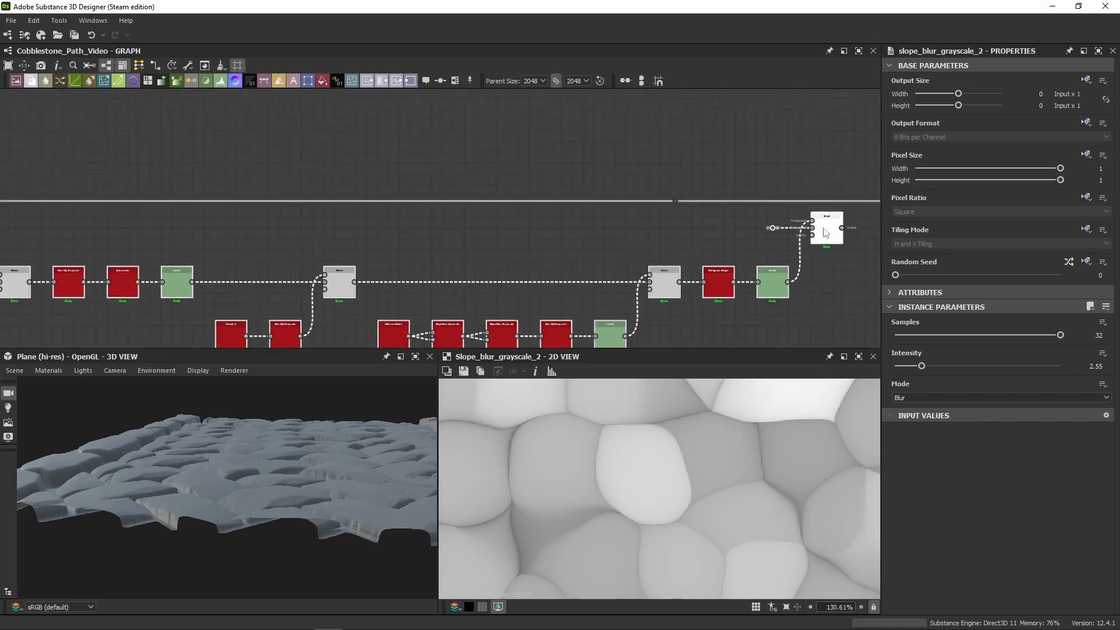
click(735, 169)
drag(681, 204, 772, 228)
middle_drag(792, 213, 497, 204)
middle_drag(591, 206, 493, 198)
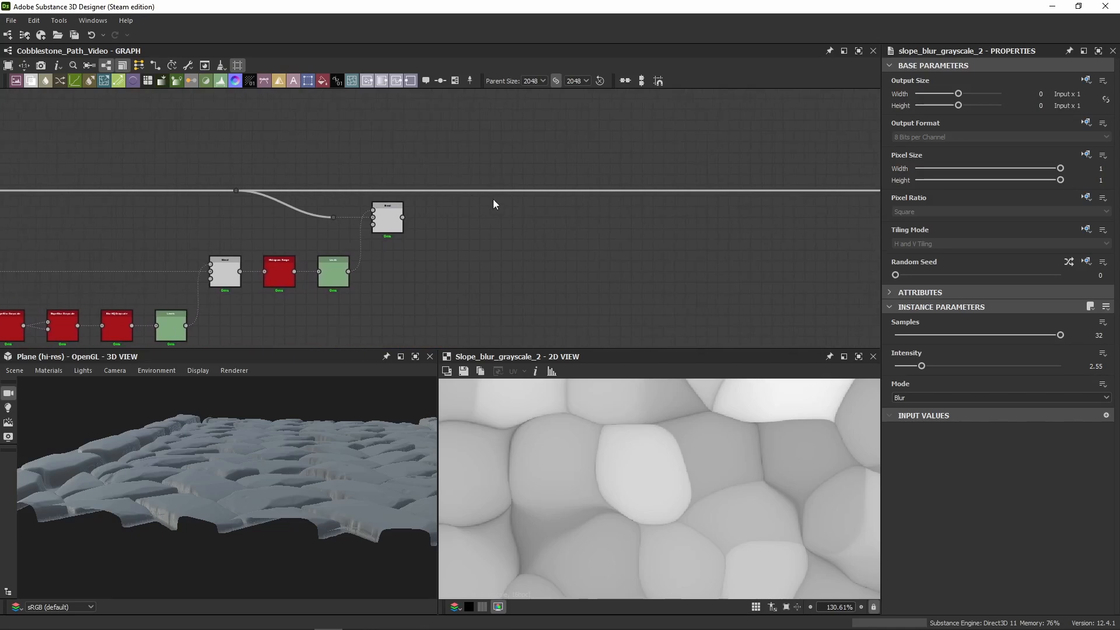
double_click(503, 191)
click(508, 192)
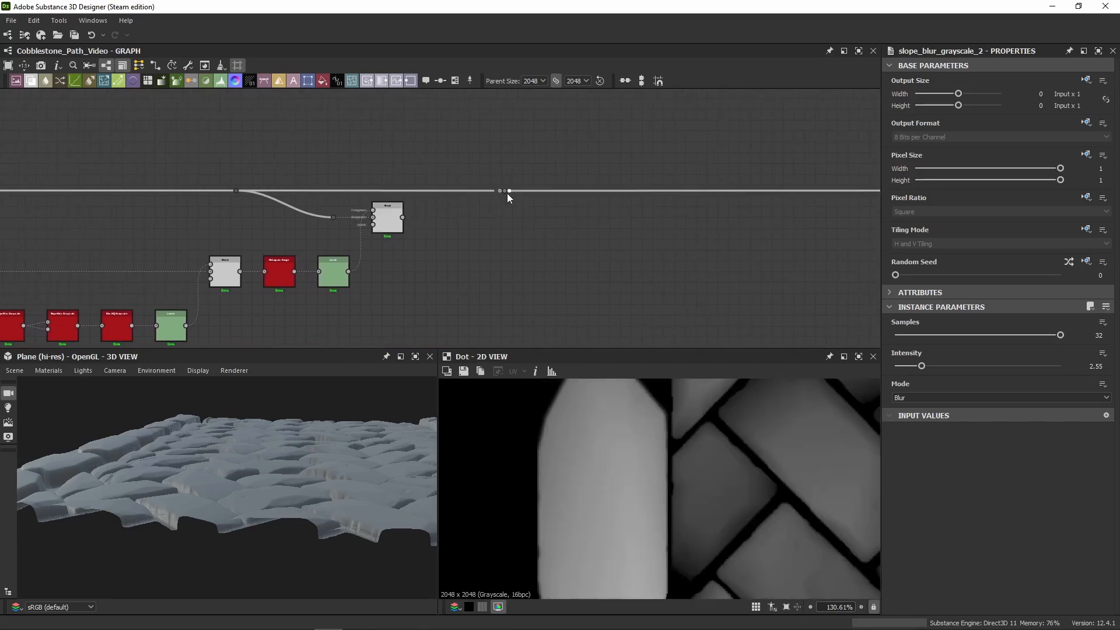
drag(499, 191, 404, 217)
Step: Select the pasted network with its main-line dot and move it up so the line from Sides Raise runs straight
middle_drag(297, 190, 596, 168)
scroll(595, 168, down, 3)
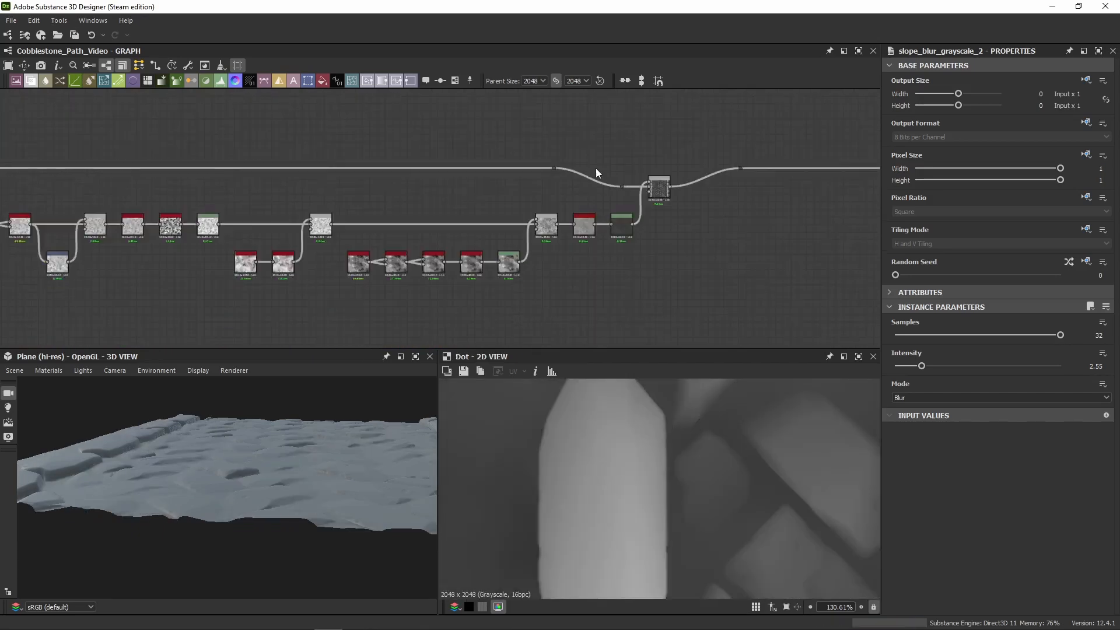
drag(582, 141, 538, 185)
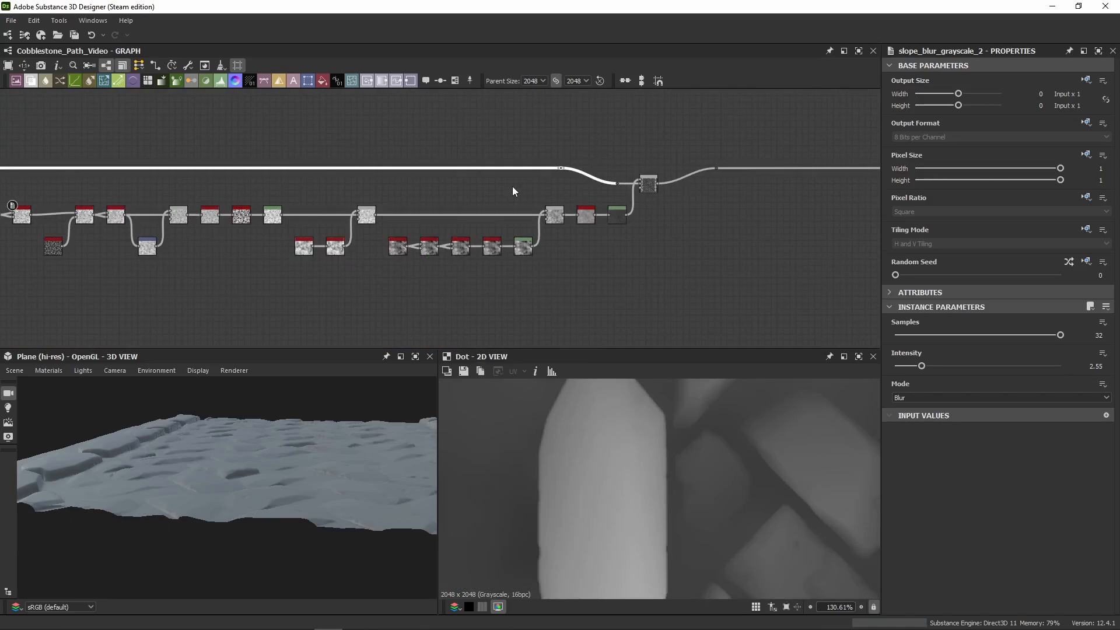
click(513, 187)
scroll(446, 189, down, 3)
drag(181, 163, 573, 279)
scroll(285, 183, up, 4)
middle_drag(164, 165, 562, 182)
scroll(474, 217, up, 3)
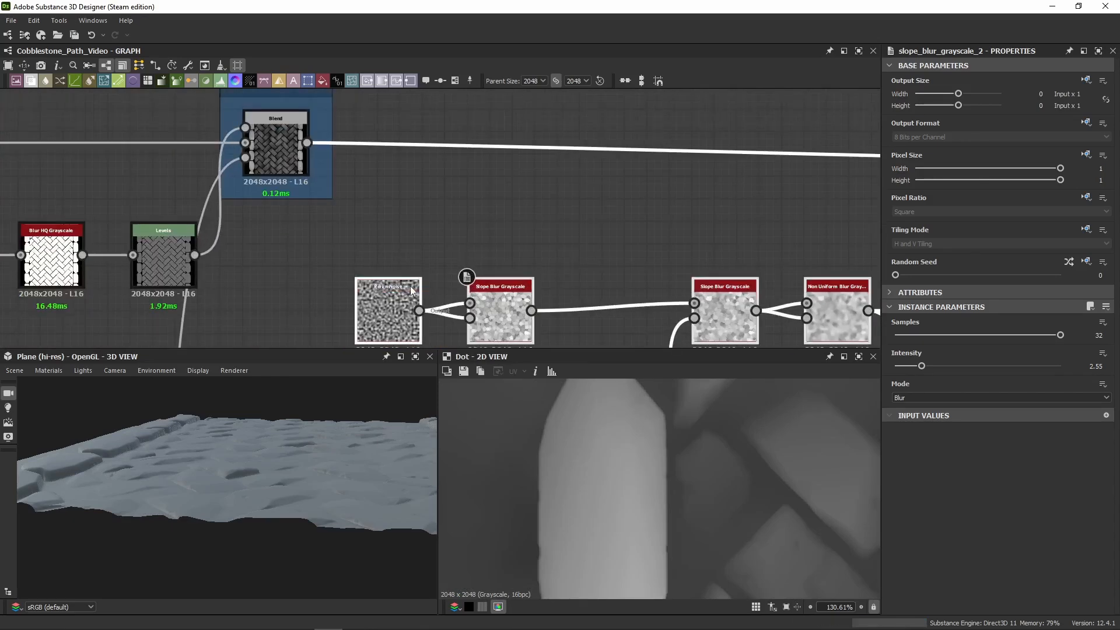
middle_drag(410, 286, 386, 245)
click(404, 186)
Step: Inspect the whole path surface from above in the 3D view and review the settings of the pasted network's final Blend
middle_drag(404, 185, 217, 159)
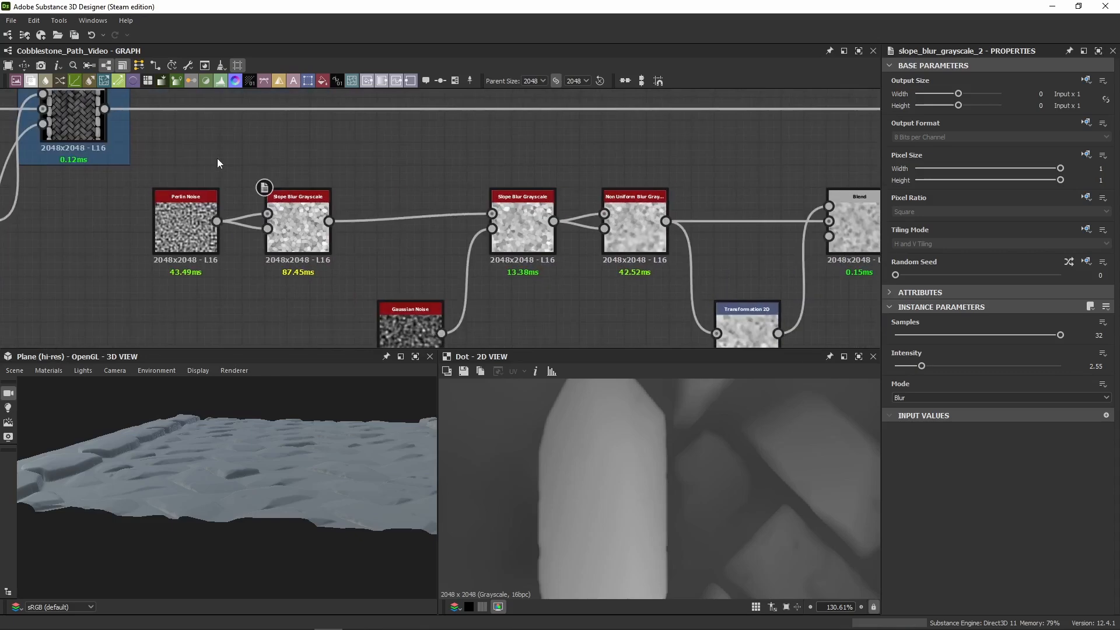
scroll(492, 171, down, 5)
drag(257, 423, 227, 452)
middle_drag(683, 248, 361, 231)
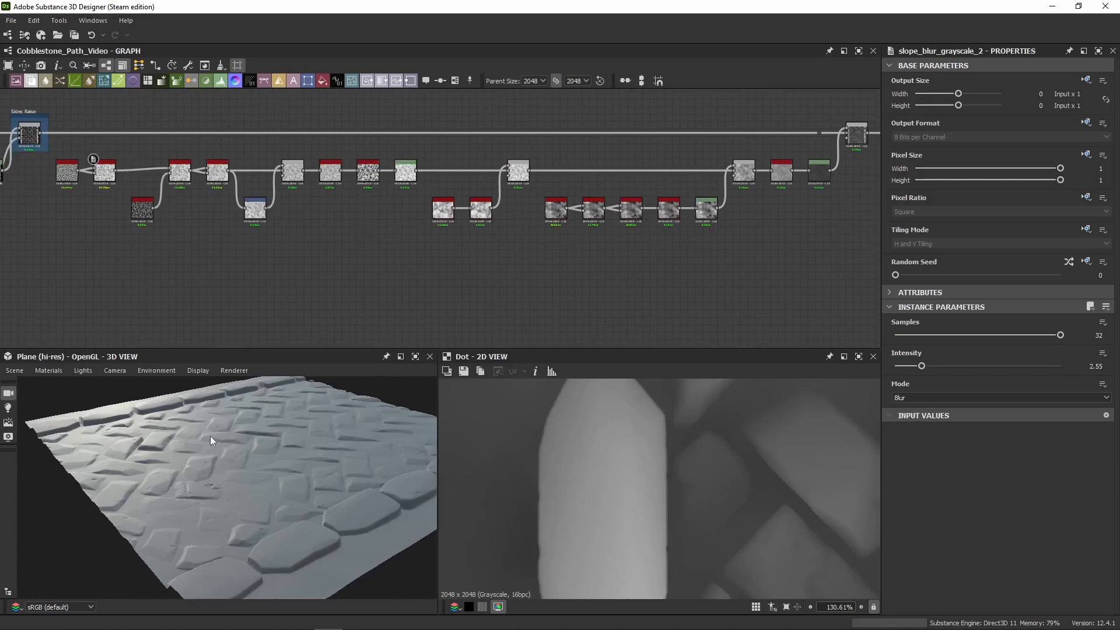
middle_drag(709, 247, 584, 257)
click(735, 155)
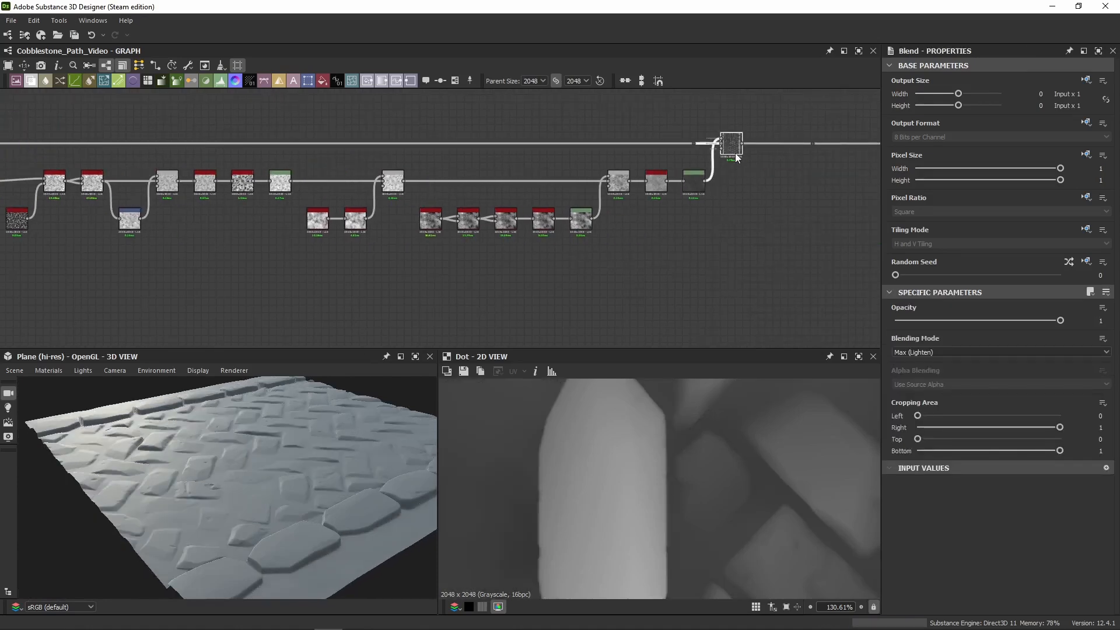
Step: Review the Perlin Noise and first Slope Blur Grayscale nodes, examining their full tile patterns and parameters
middle_drag(287, 103, 752, 128)
scroll(379, 155, up, 2)
scroll(379, 155, up, 2)
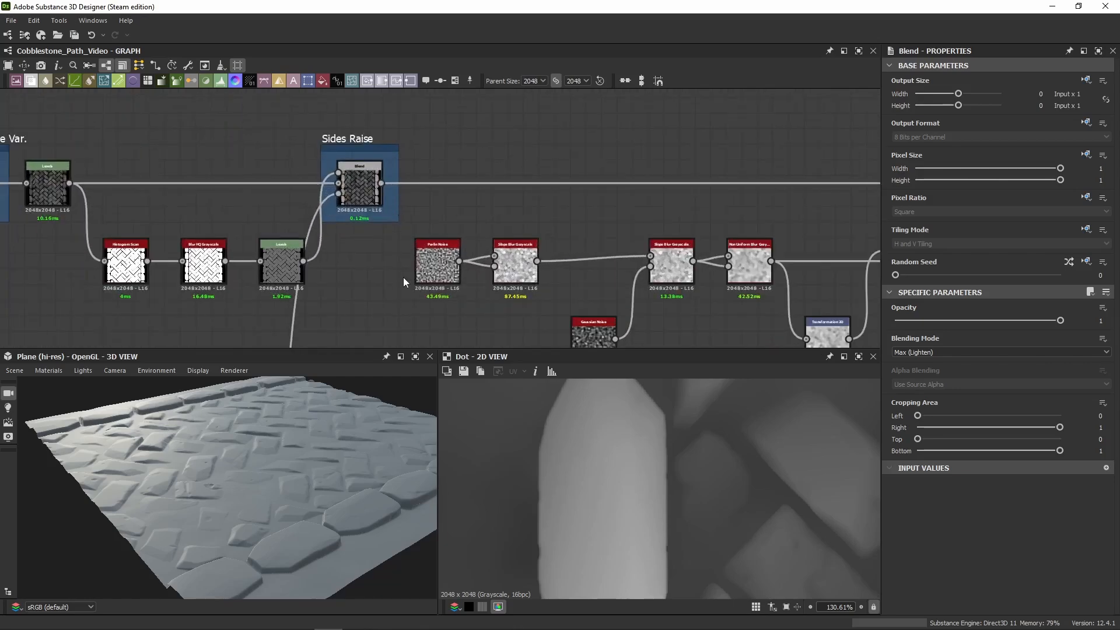
double_click(438, 262)
scroll(585, 488, down, 5)
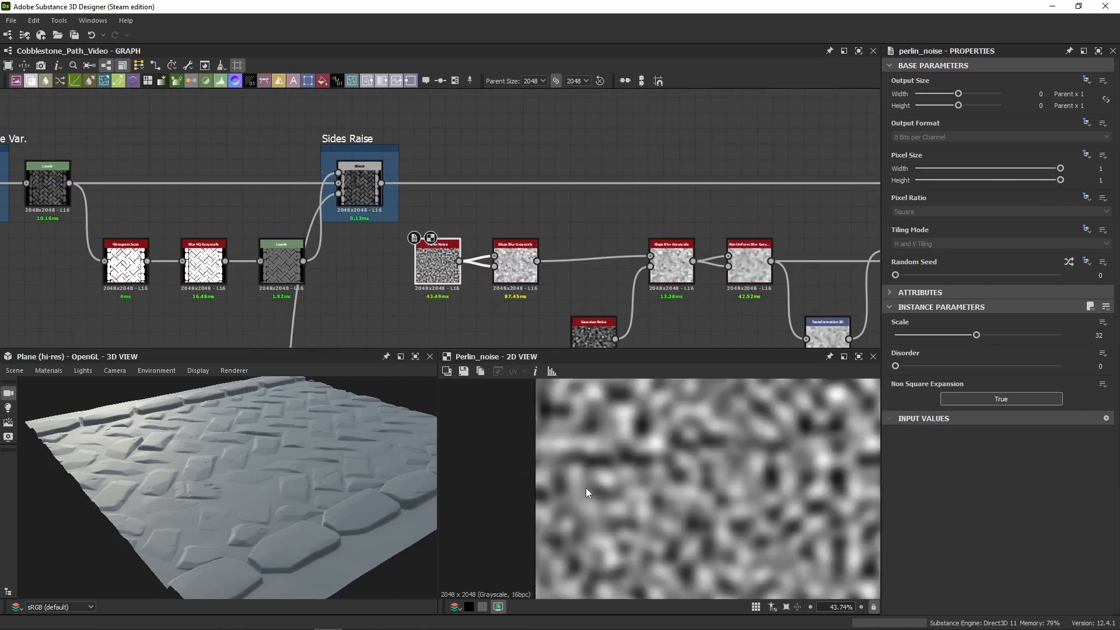
middle_drag(489, 322, 319, 232)
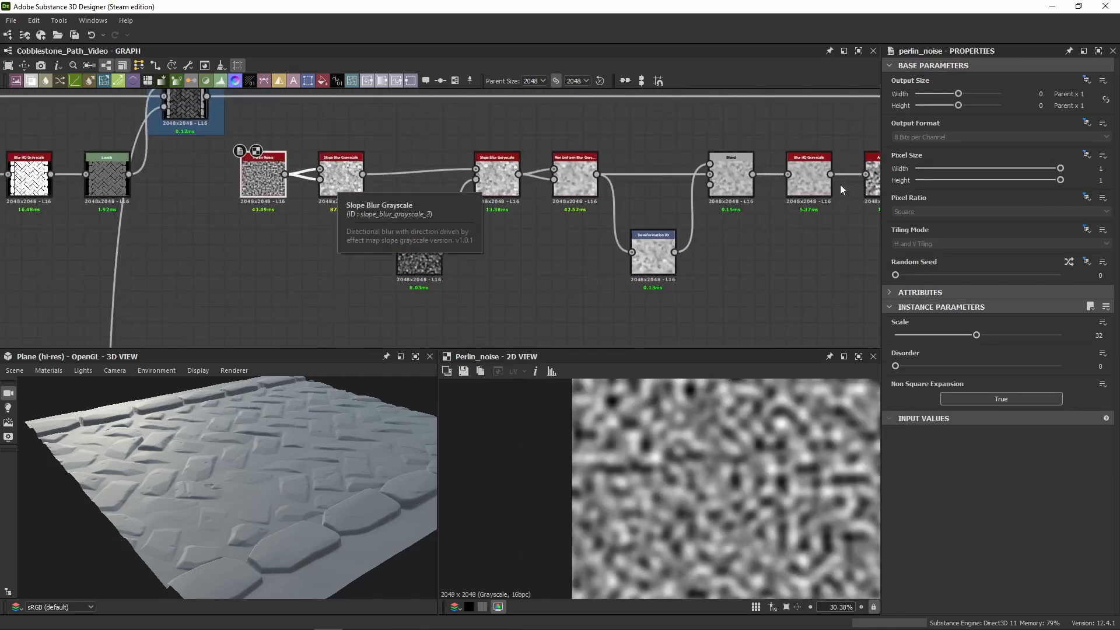
double_click(350, 191)
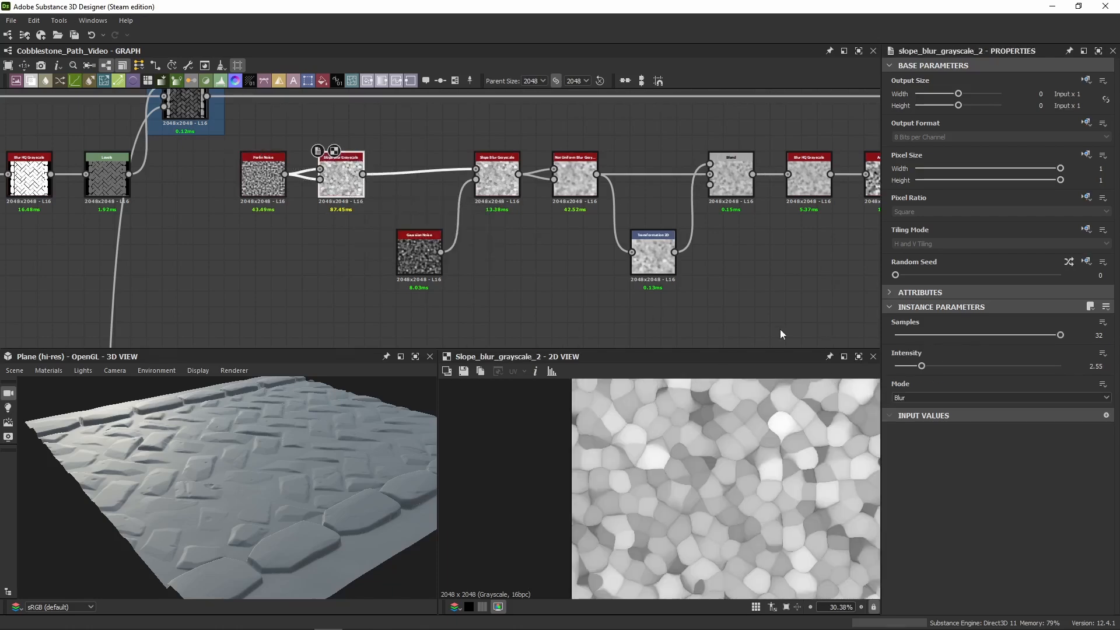
scroll(256, 180, up, 4)
middle_drag(552, 246, 445, 223)
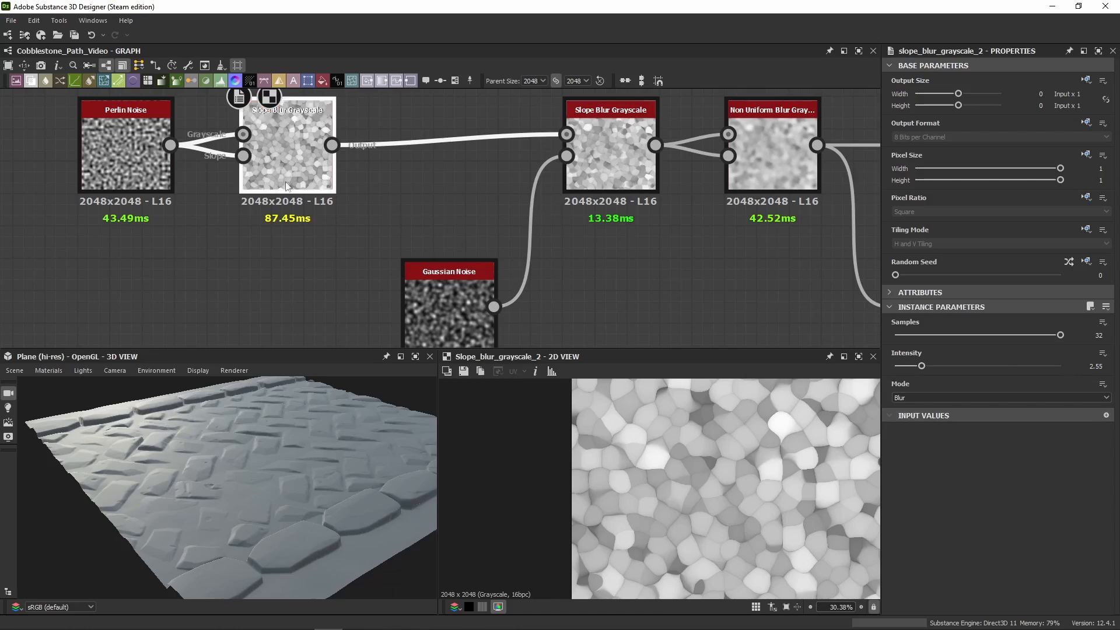
scroll(704, 481, down, 3)
middle_drag(627, 288, 538, 278)
middle_drag(161, 204, 188, 218)
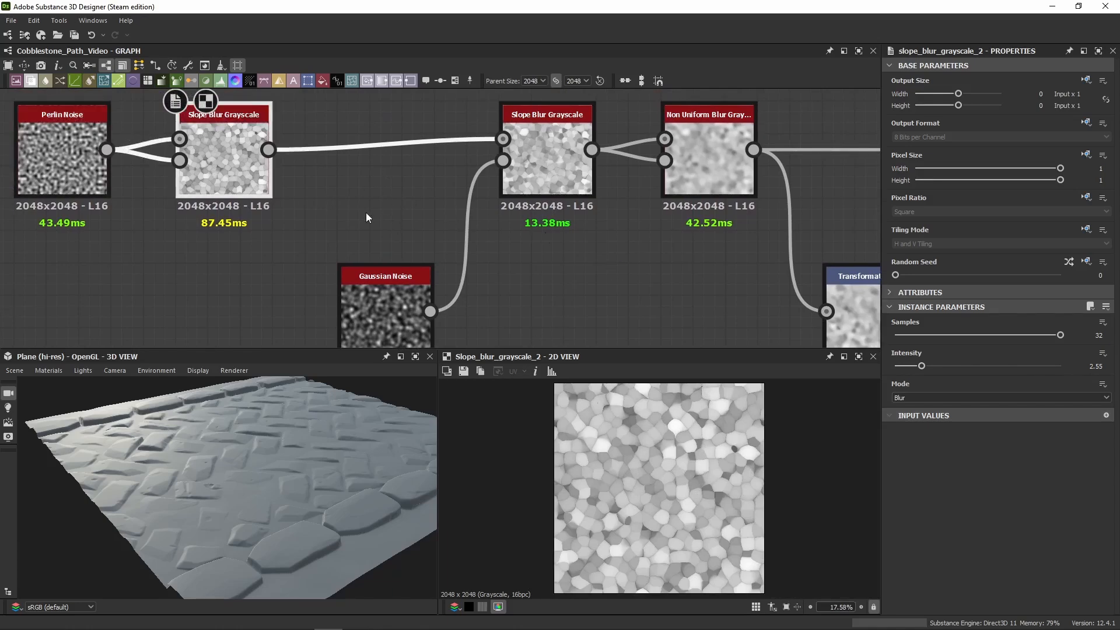
Step: Review the second Slope Blur Grayscale node and the Gaussian Noise driving its slope input
click(546, 148)
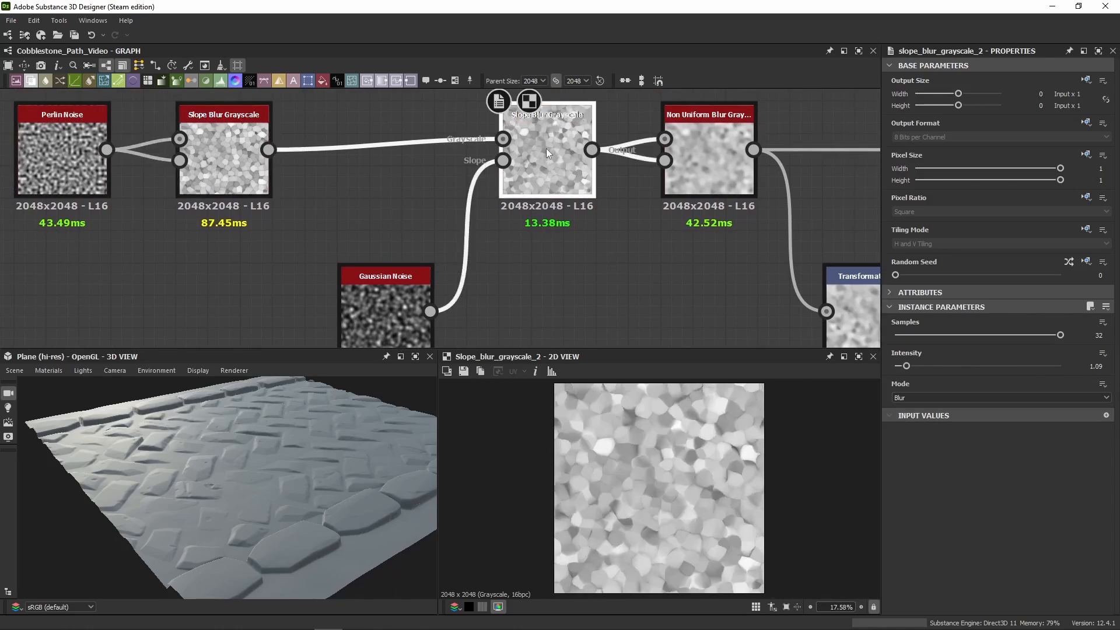
click(373, 328)
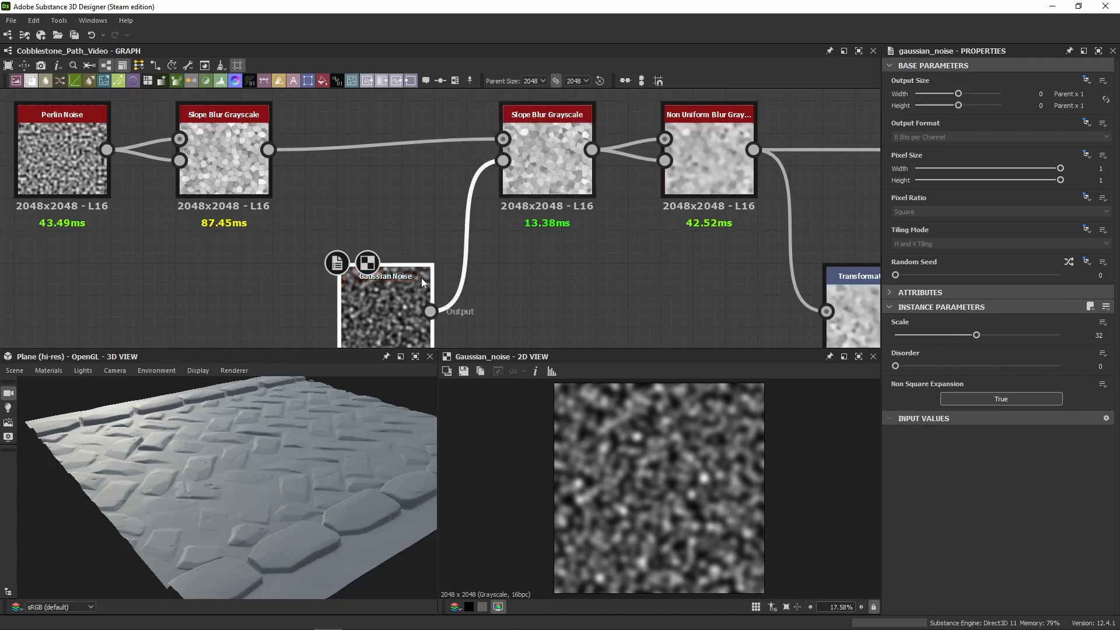
click(551, 175)
middle_drag(852, 280, 736, 264)
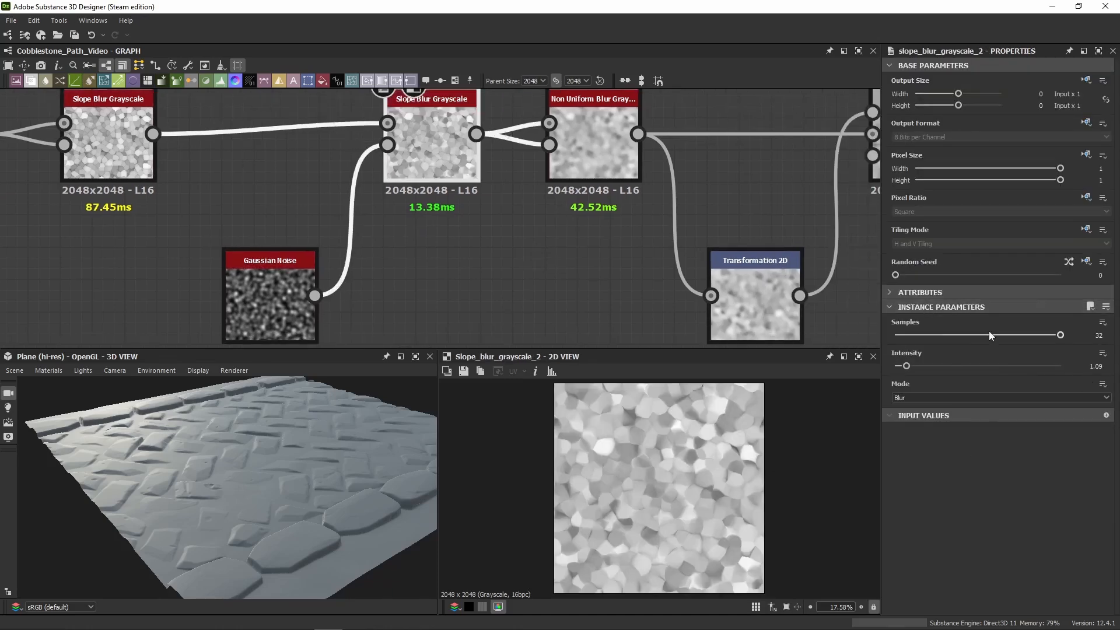
middle_drag(605, 231, 535, 249)
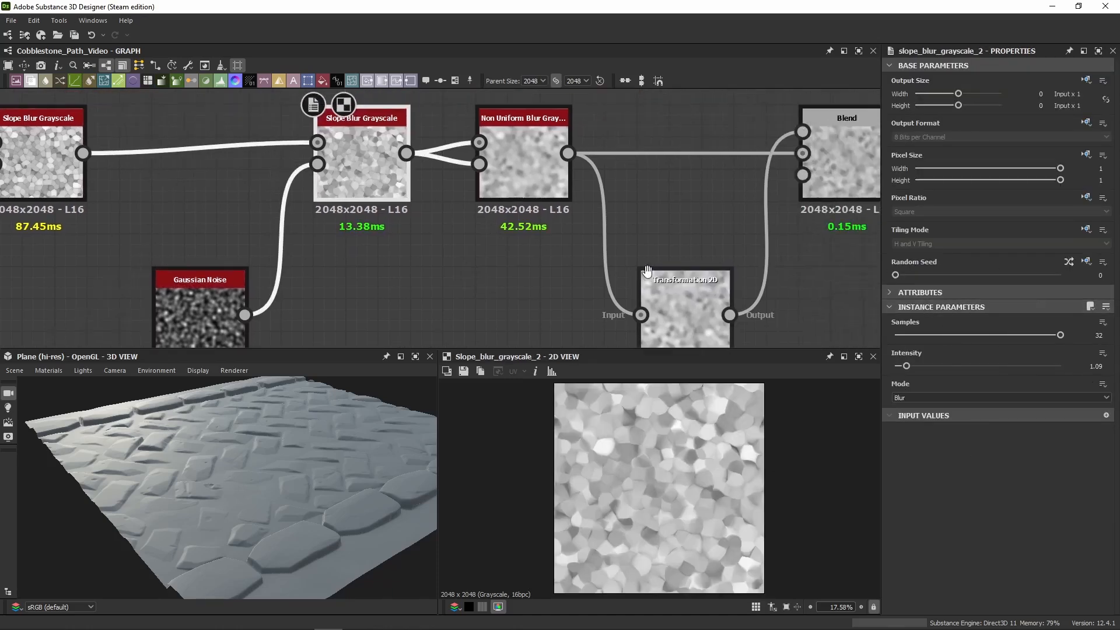
Step: Review the Non Uniform Blur Grayscale parameters and the matrix values of the Transformation 2D node
click(547, 182)
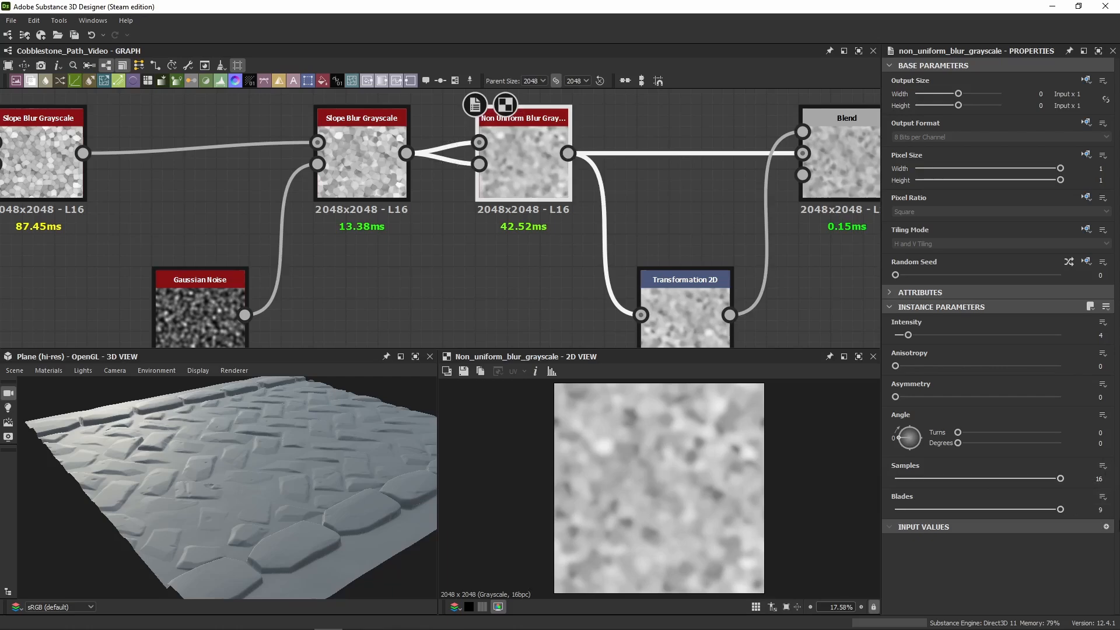
middle_drag(707, 239, 410, 194)
click(395, 276)
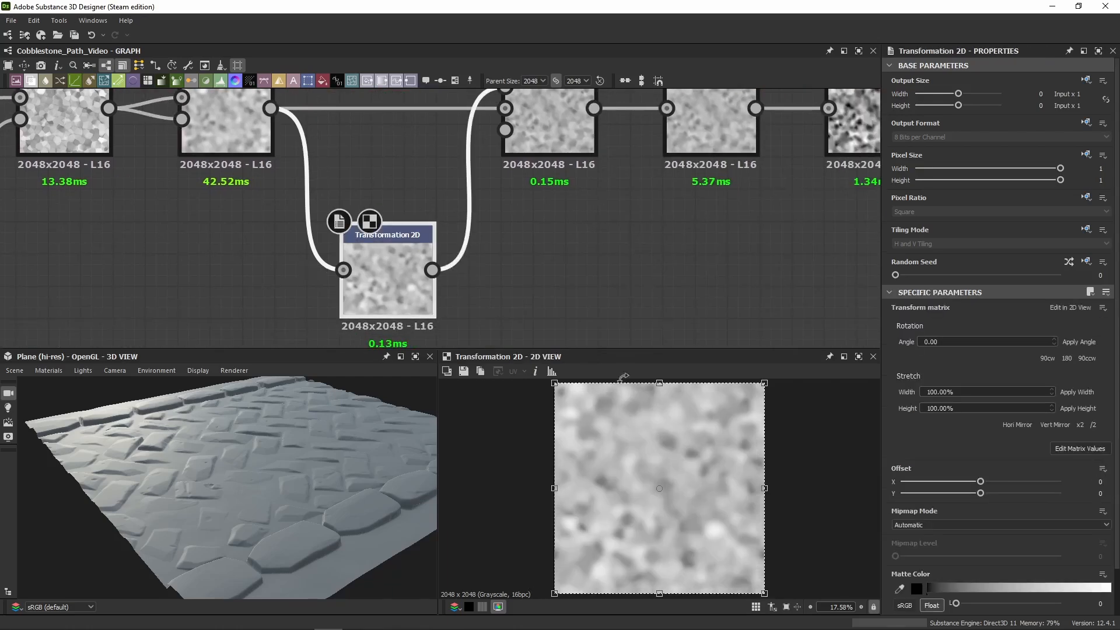
click(1049, 448)
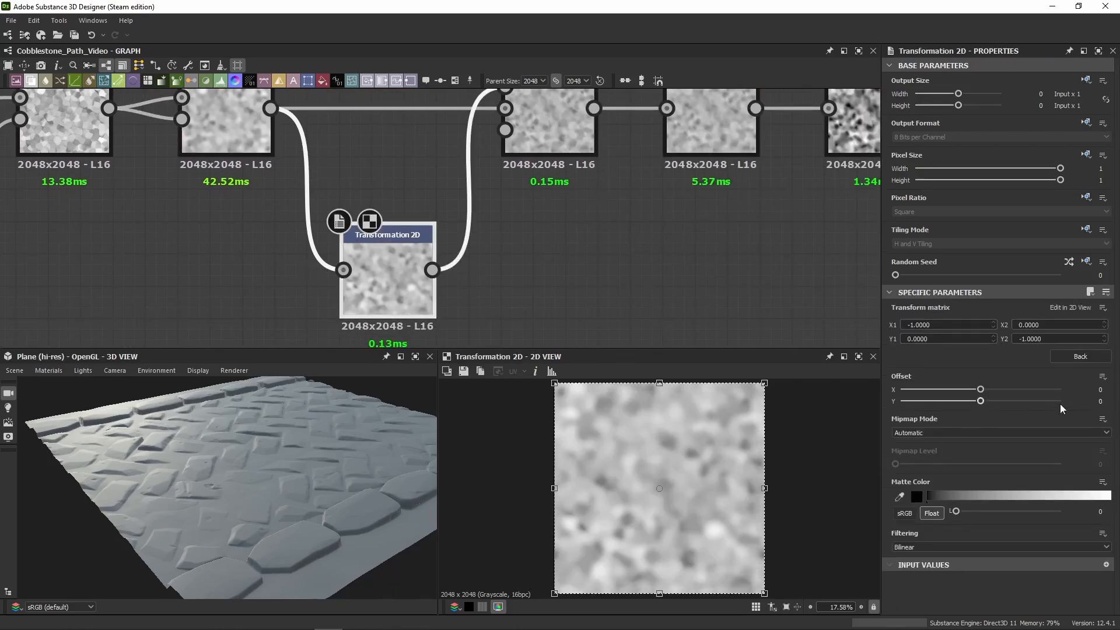
Step: Compare the Non Uniform Blur Grayscale output with the Blend that combines it with its transformed copy
click(223, 131)
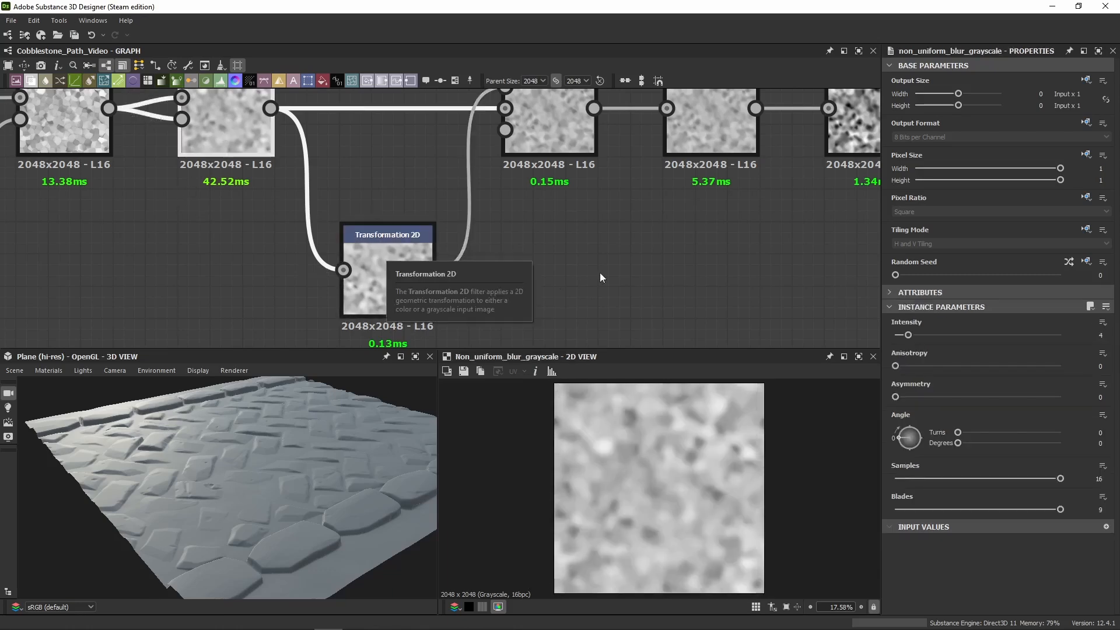
middle_drag(516, 201, 516, 263)
click(529, 207)
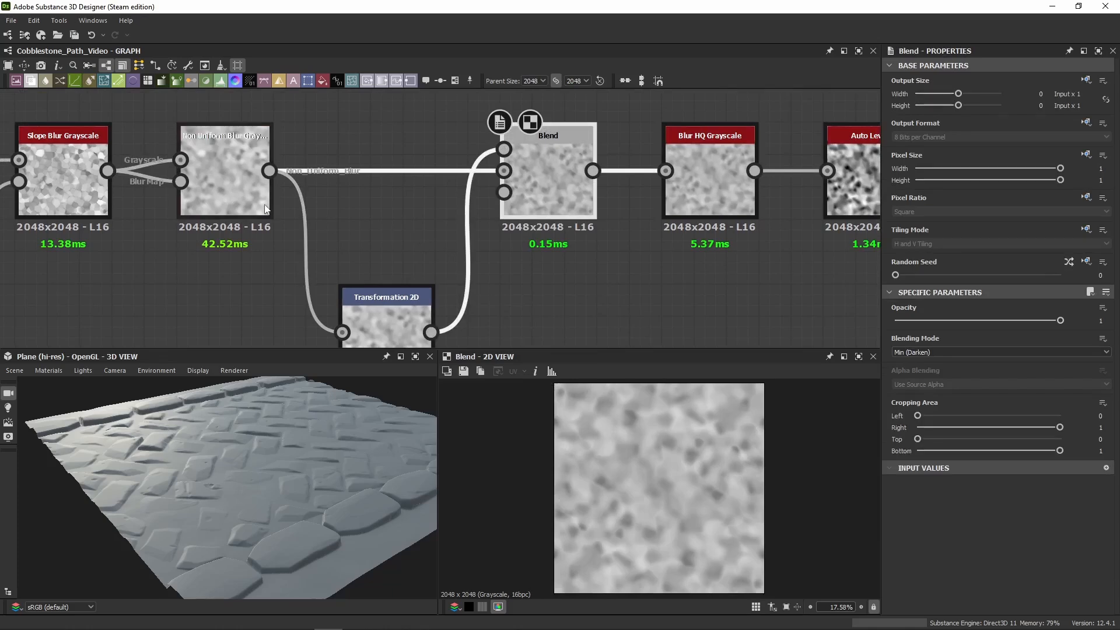
Step: Compare the Transformation 2D copy with the Non Uniform Blur Grayscale output and their Min (Darken) Blend
click(243, 193)
click(387, 325)
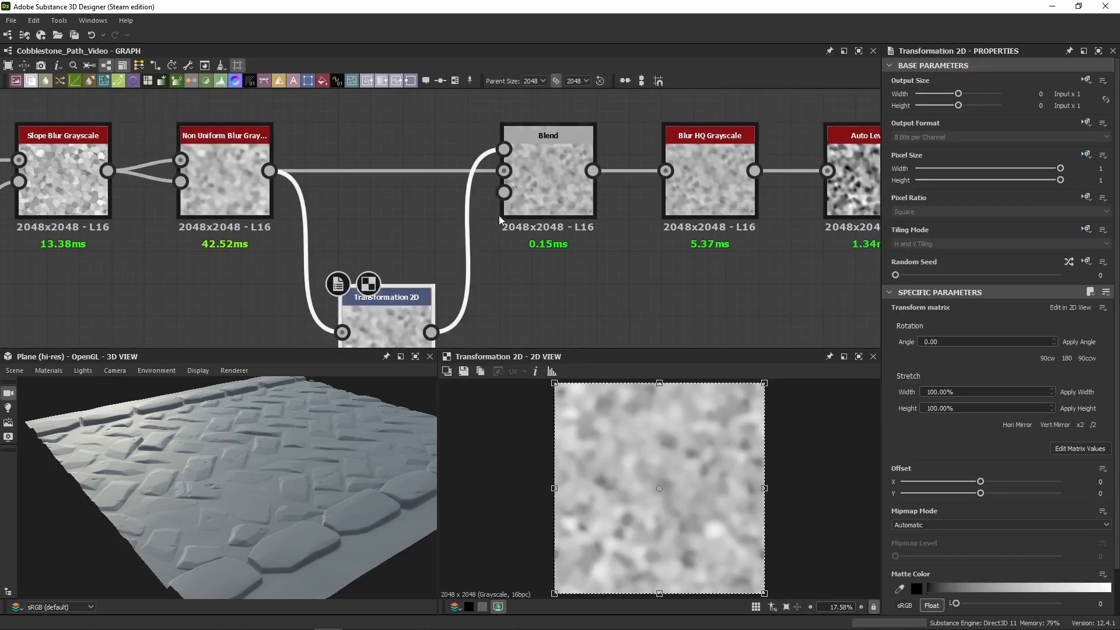
click(550, 184)
click(393, 314)
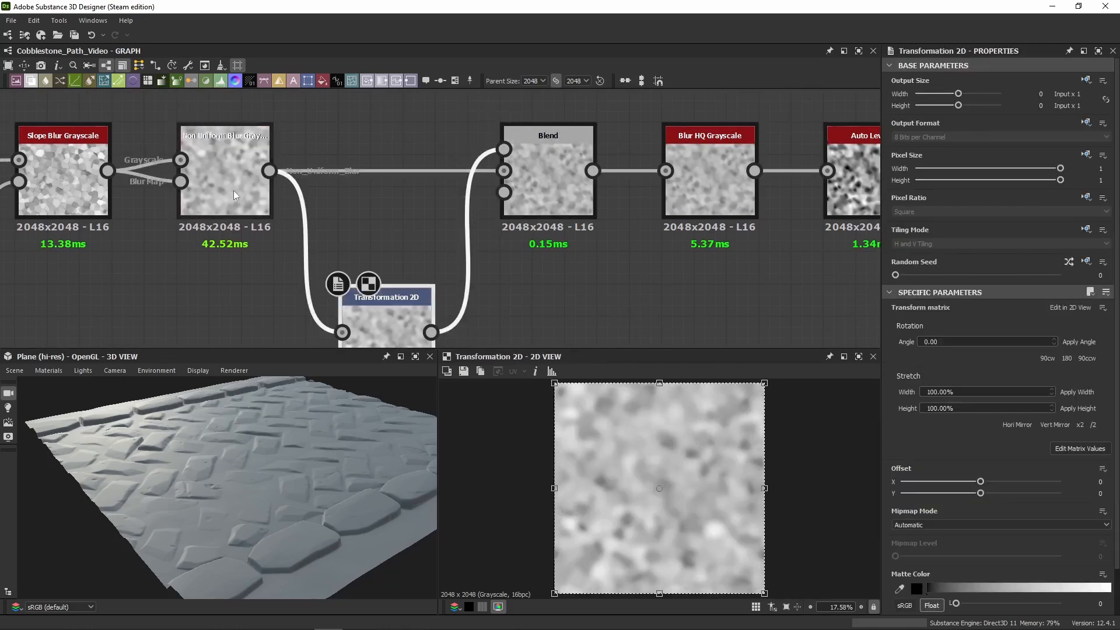
click(234, 187)
click(561, 198)
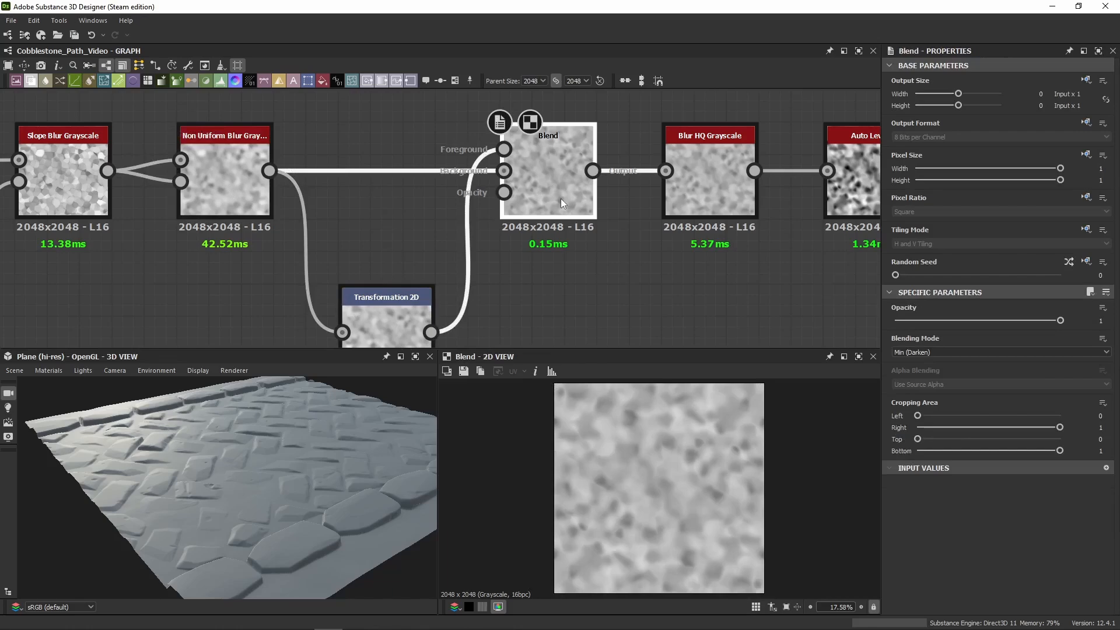
Step: Review the Blur HQ Grayscale parameters and compare its output with the preceding Blend and Non Uniform Blur Grayscale
middle_drag(554, 327, 445, 334)
click(598, 205)
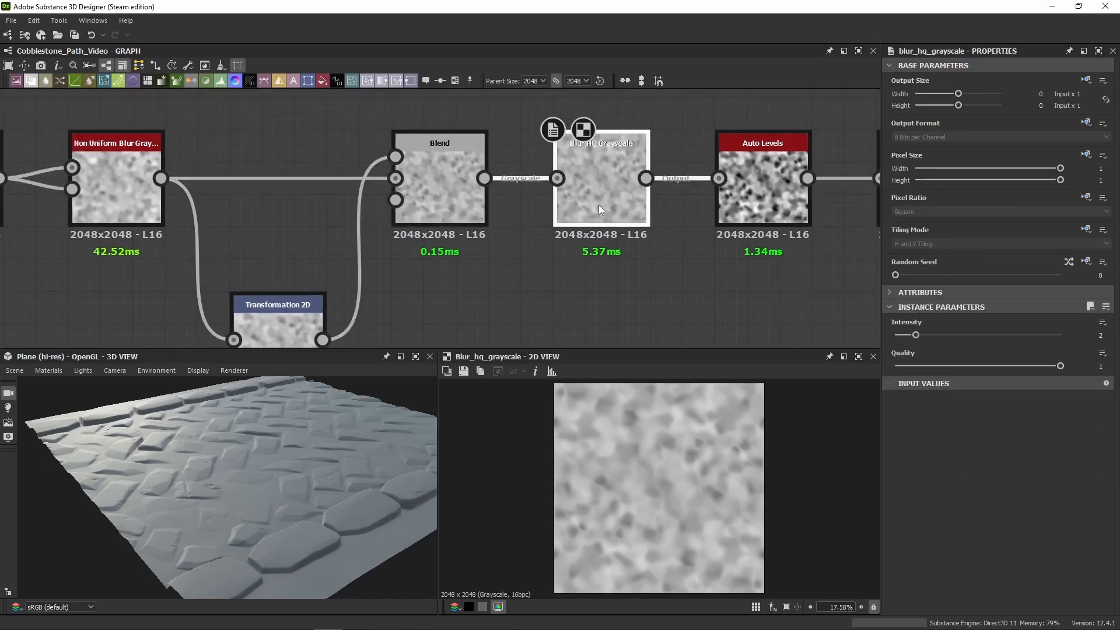
click(456, 201)
click(117, 192)
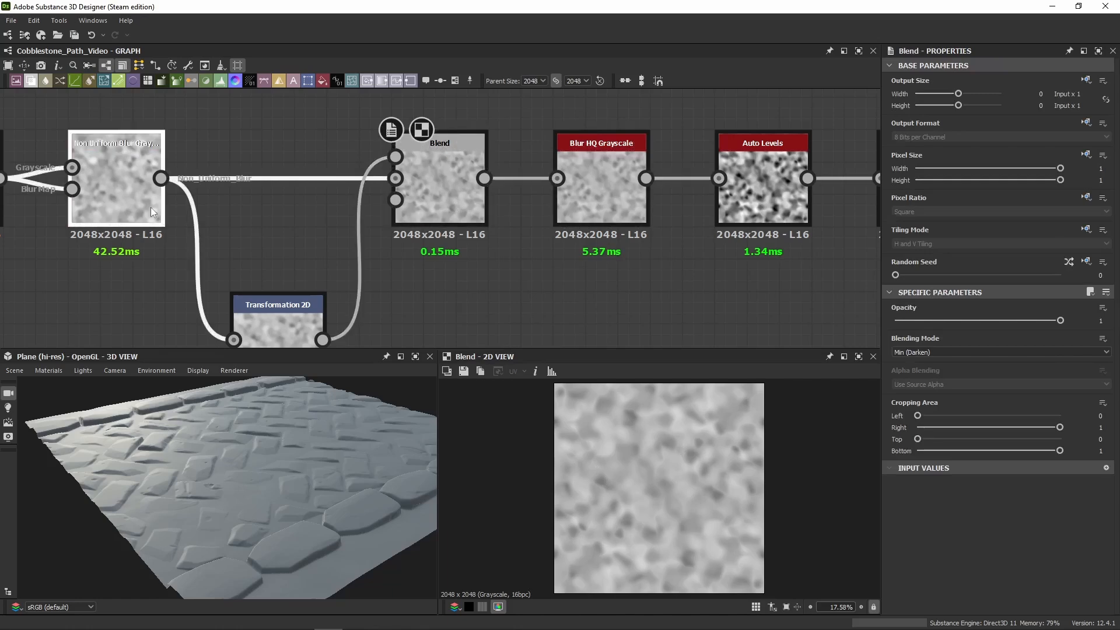
click(478, 223)
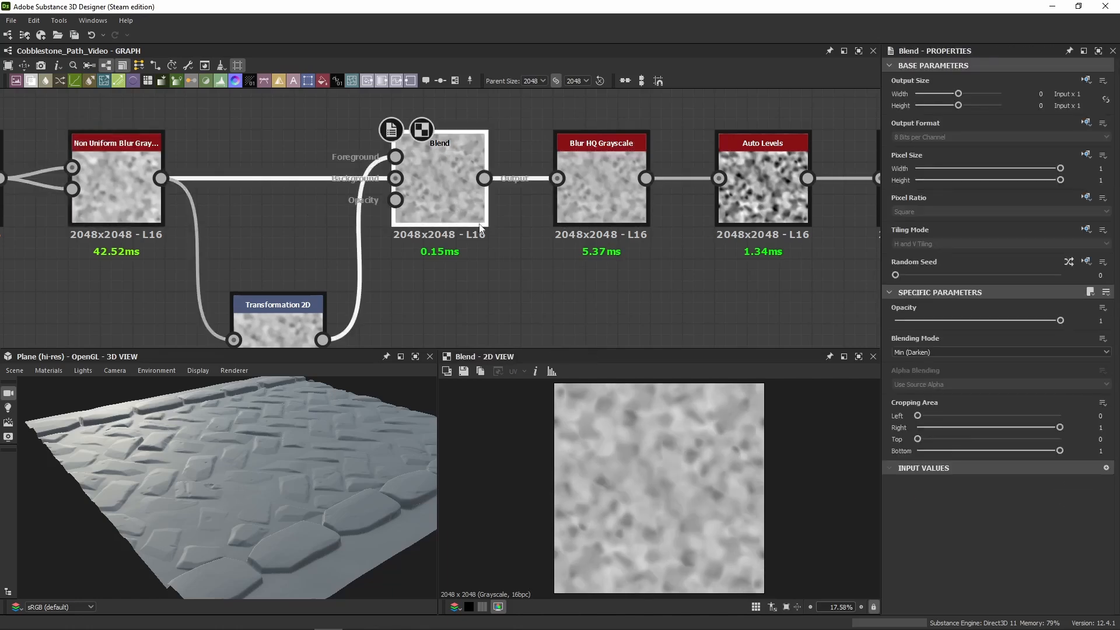
click(604, 195)
Step: Compare the Blend, Blur HQ Grayscale and Auto Levels outputs, examining the Auto Levels contrast up close
middle_drag(662, 285, 453, 282)
click(239, 202)
click(380, 195)
click(548, 194)
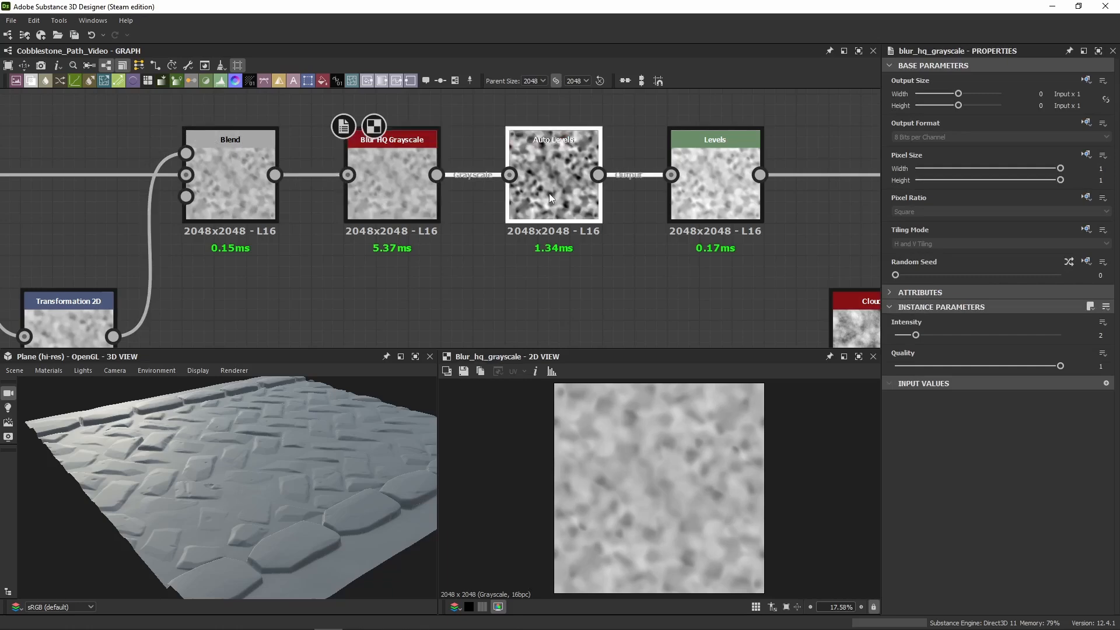
scroll(594, 485, up, 5)
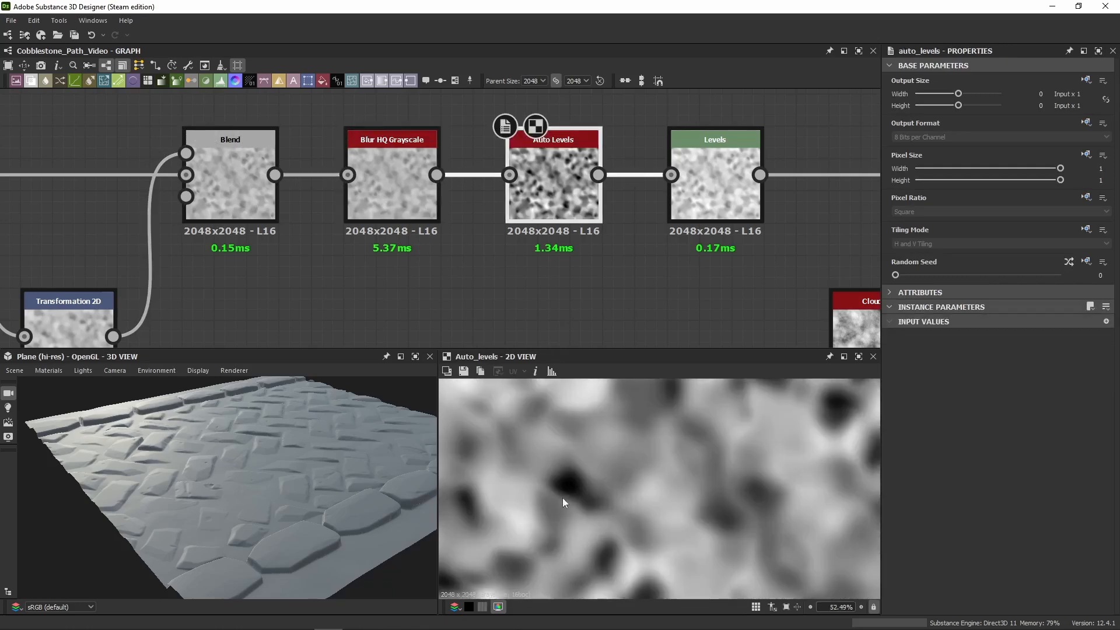
scroll(572, 489, down, 3)
Step: Review the Levels node after Auto Levels, checking its full tile output, histogram and numeric level parameters
middle_drag(662, 284, 454, 275)
click(510, 179)
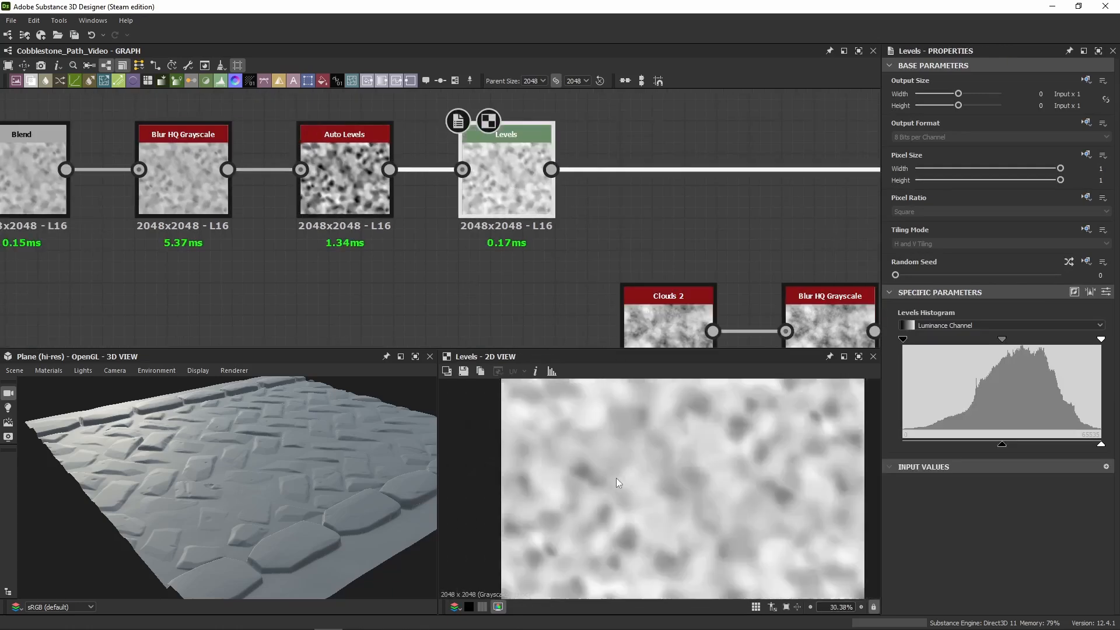
scroll(616, 477, down, 5)
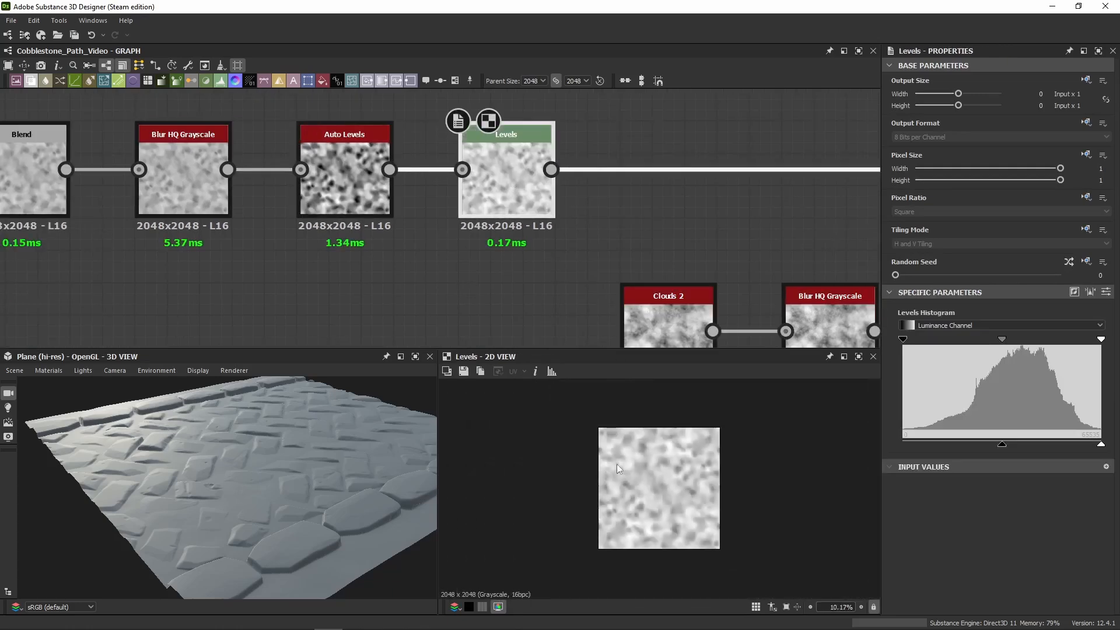
click(1106, 292)
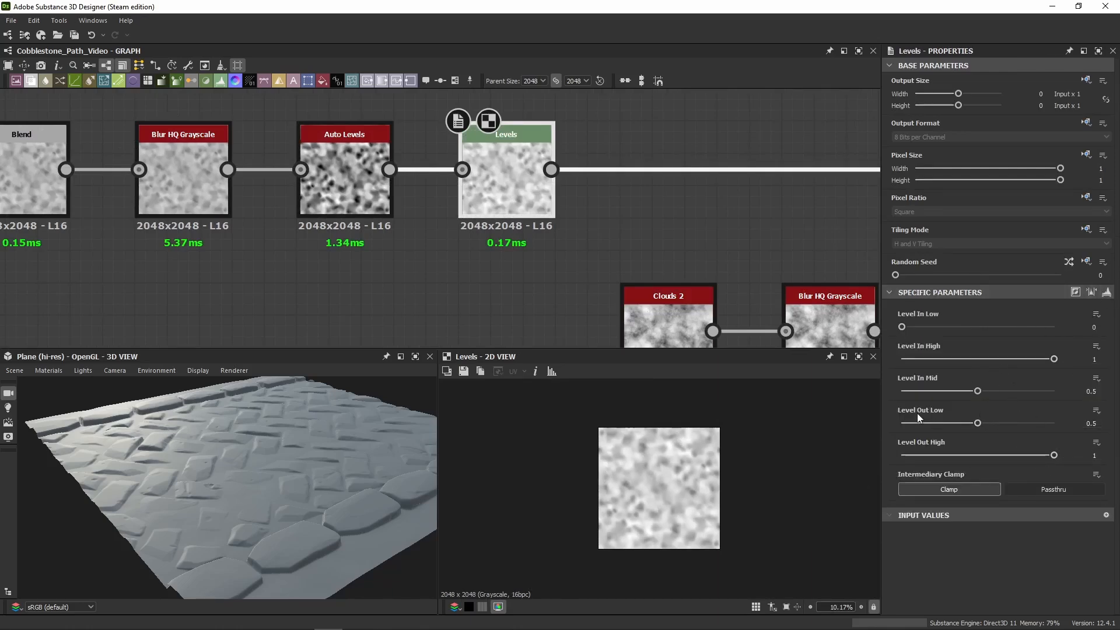
click(1107, 292)
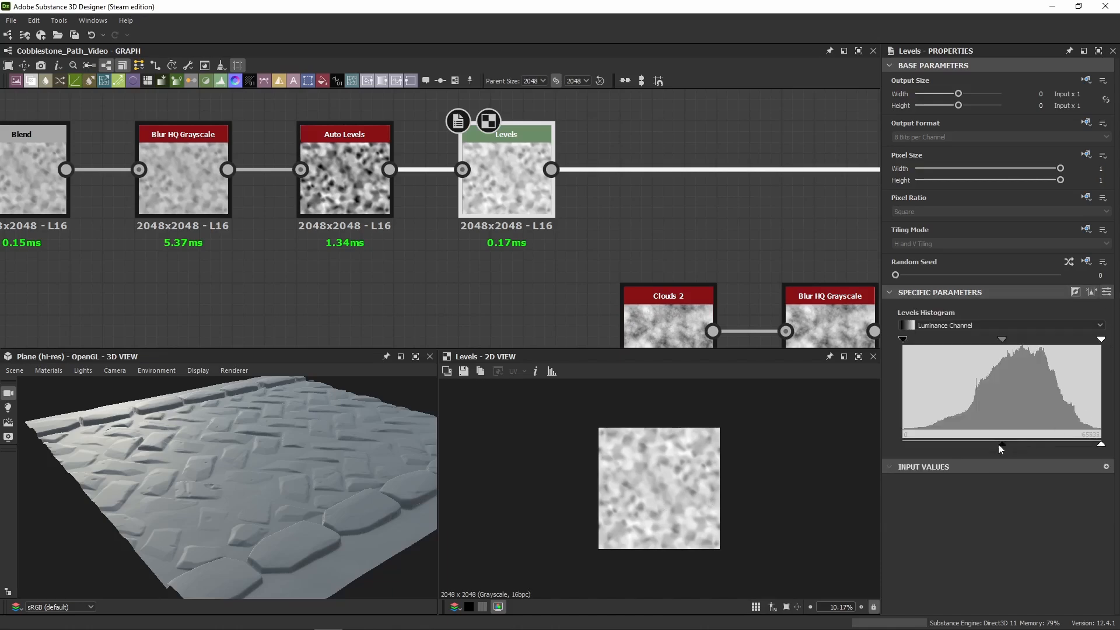
click(1107, 292)
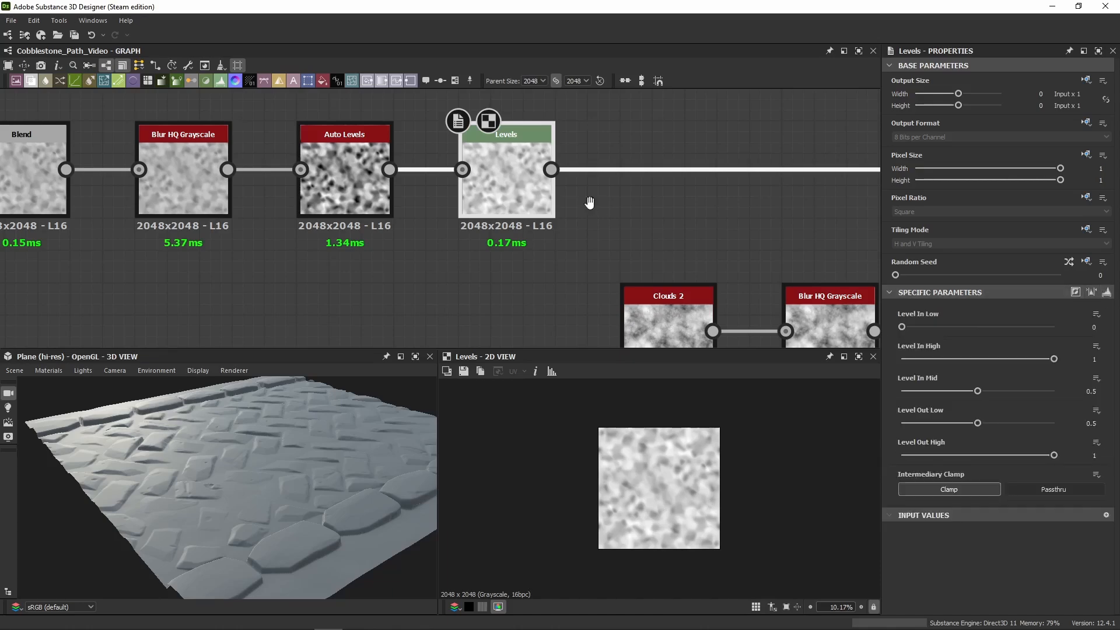
Step: Review the opacity and blending mode of the next Blend and the Clouds 2 and Blur HQ Grayscale nodes feeding it
middle_drag(590, 203, 251, 195)
scroll(251, 195, down, 2)
click(526, 176)
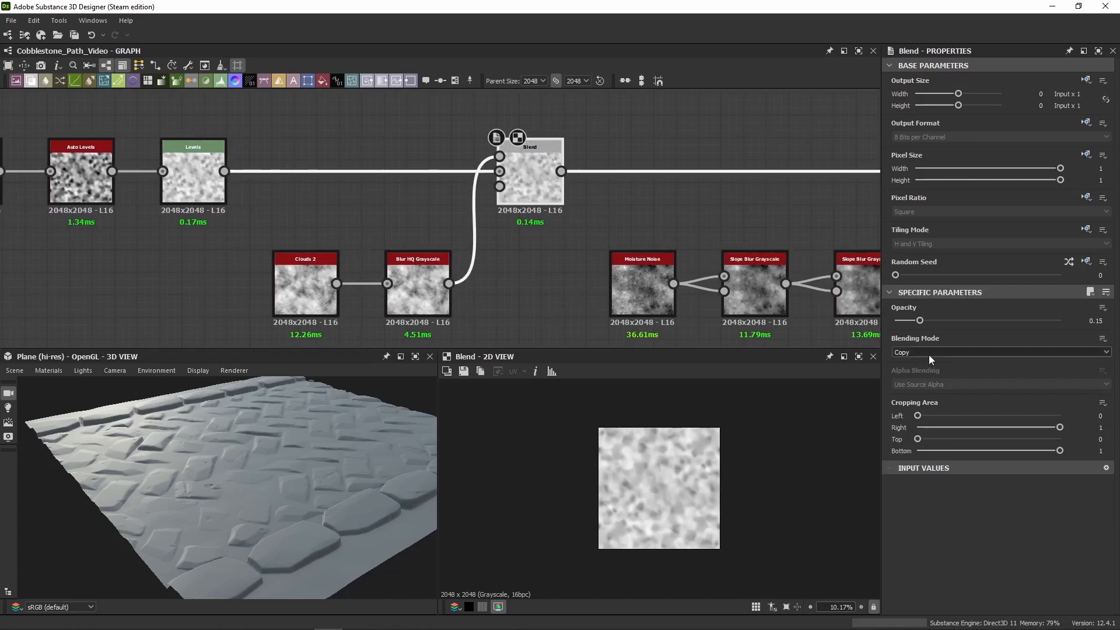
click(1096, 320)
click(305, 296)
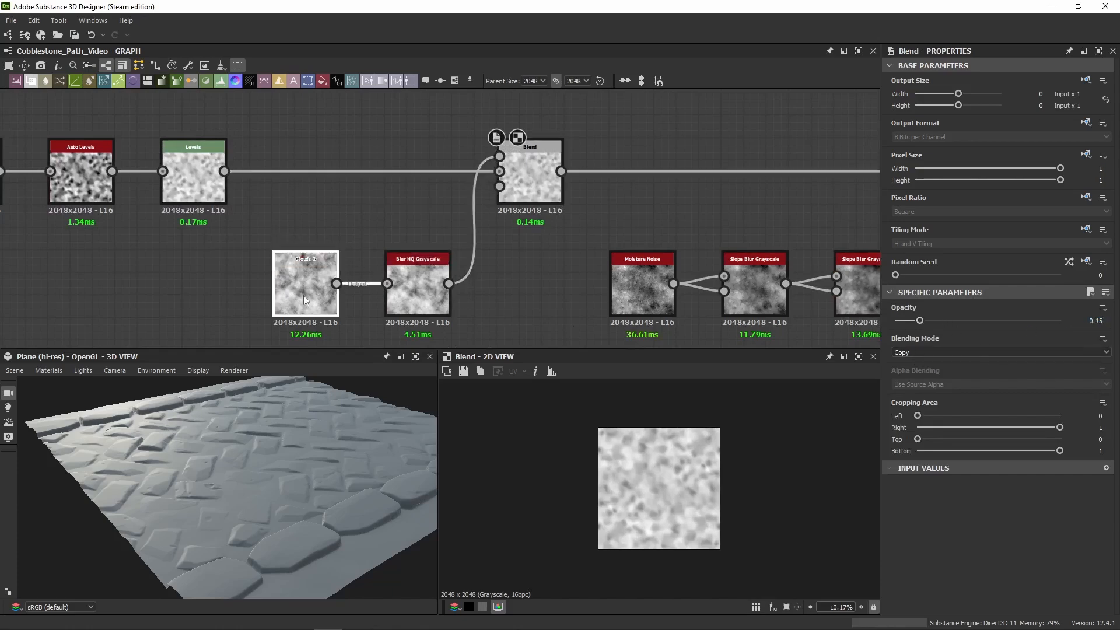
click(432, 303)
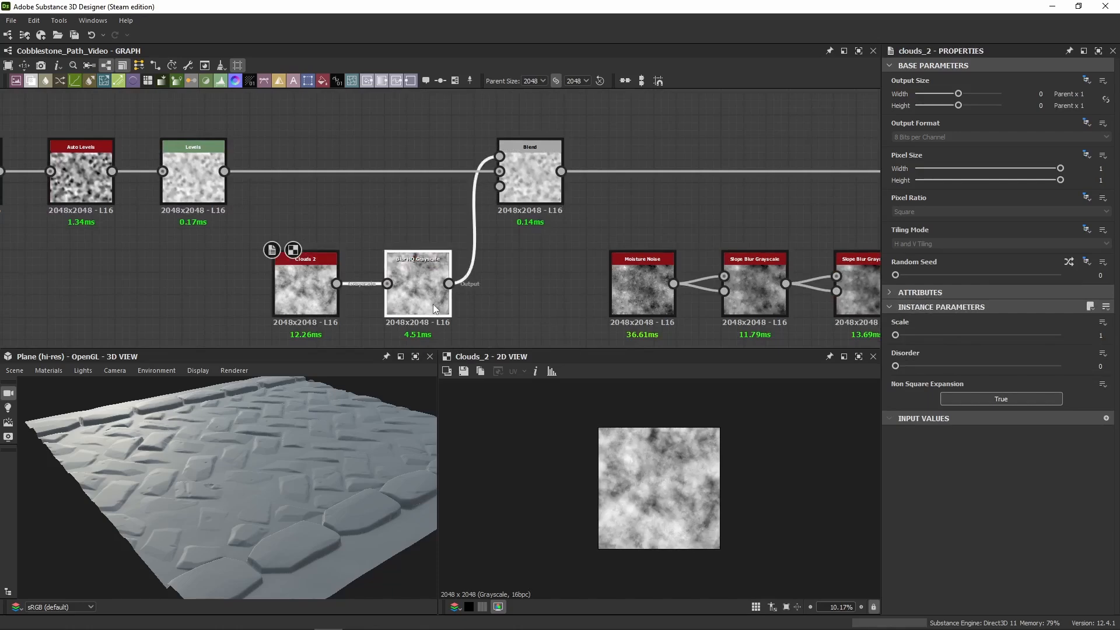
scroll(656, 512, up, 4)
click(539, 193)
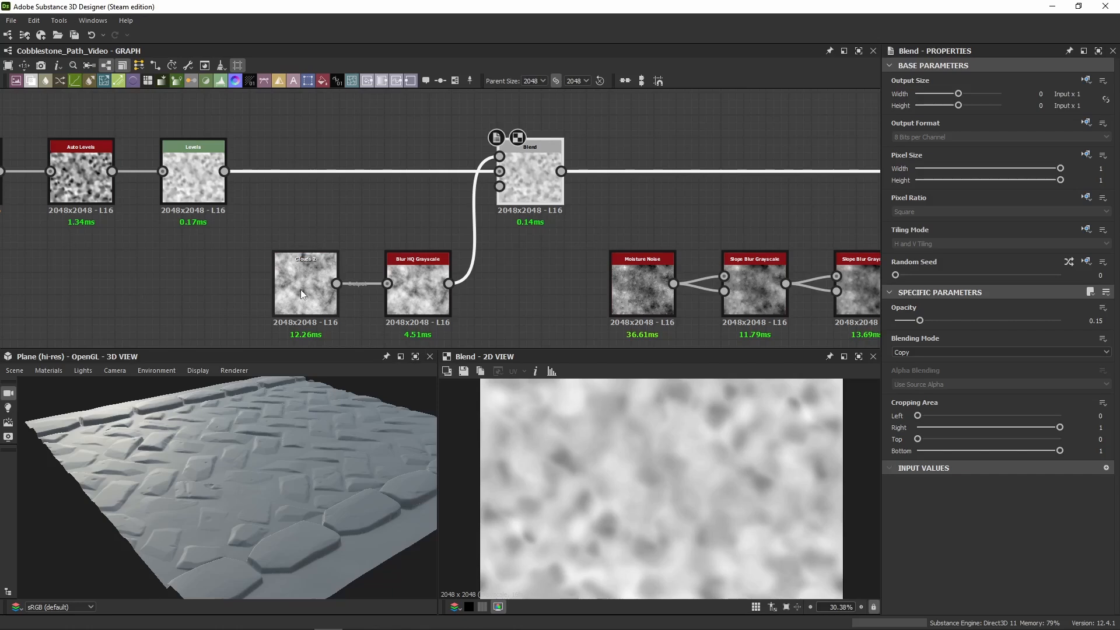
Step: Try raising the opacity of the Blend with the blurred Clouds 2 to 0.99, and undo the change
middle_drag(513, 234, 394, 194)
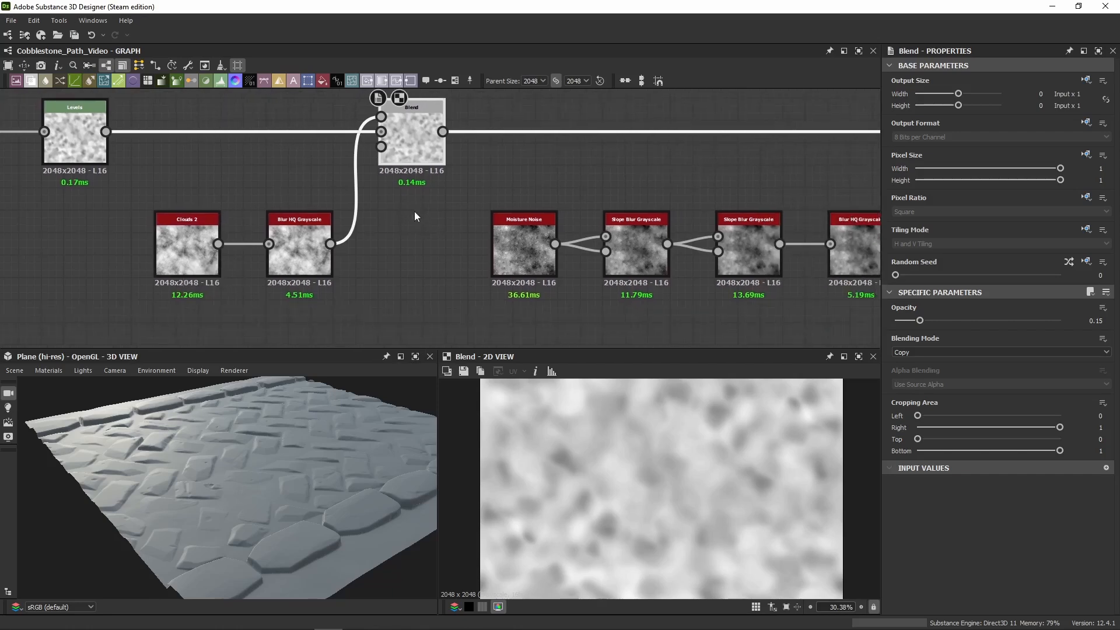
scroll(524, 470, down, 3)
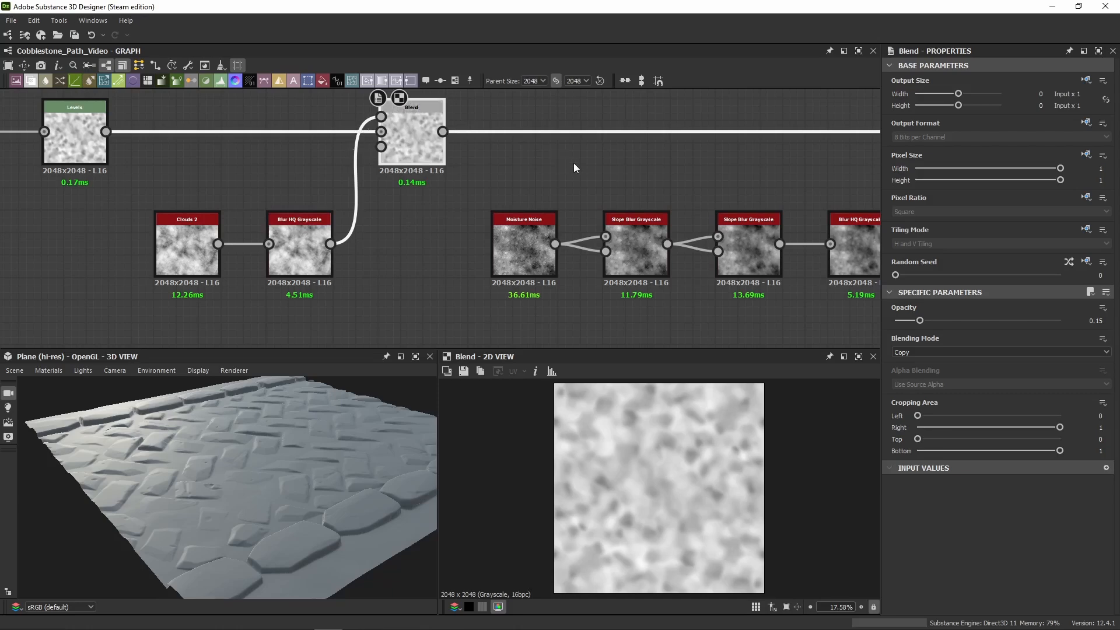
middle_drag(586, 166, 497, 184)
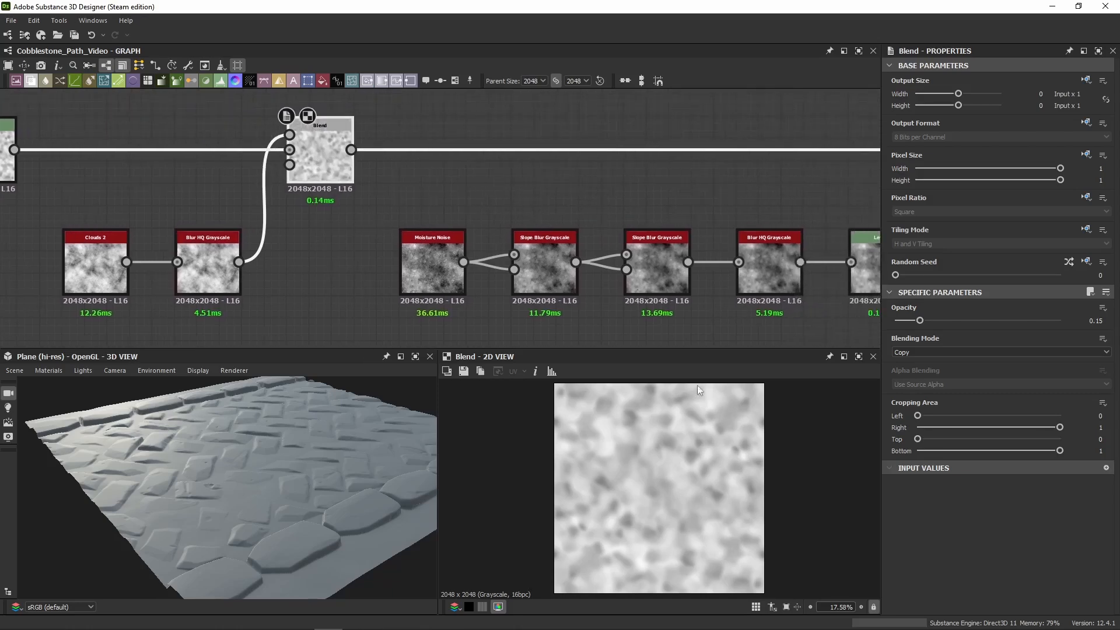
drag(944, 325, 1058, 319)
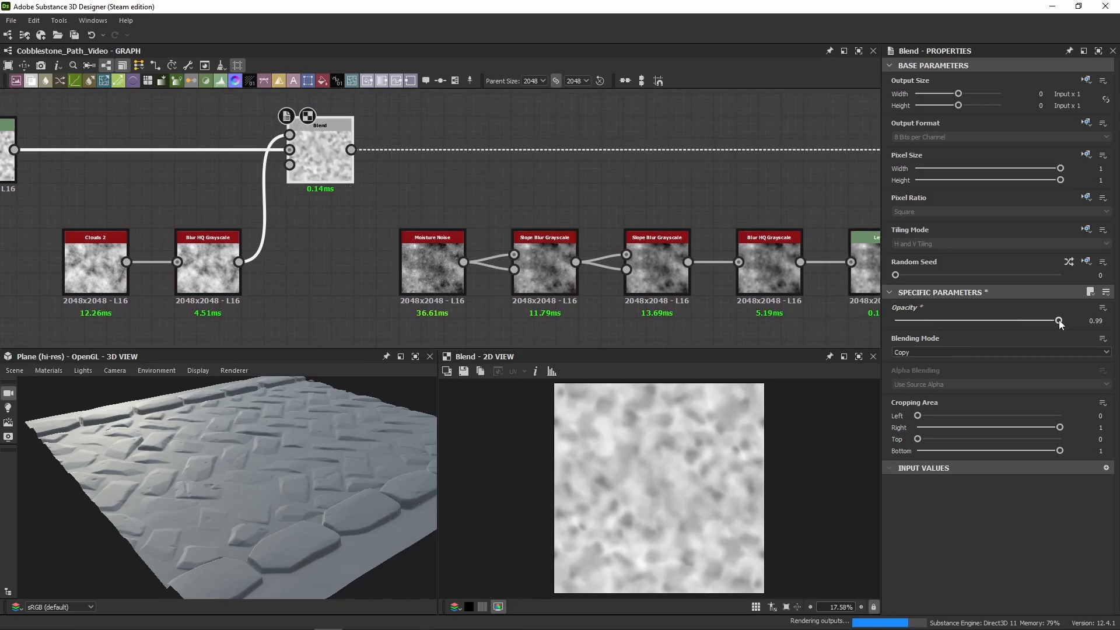
key(ctrl+z)
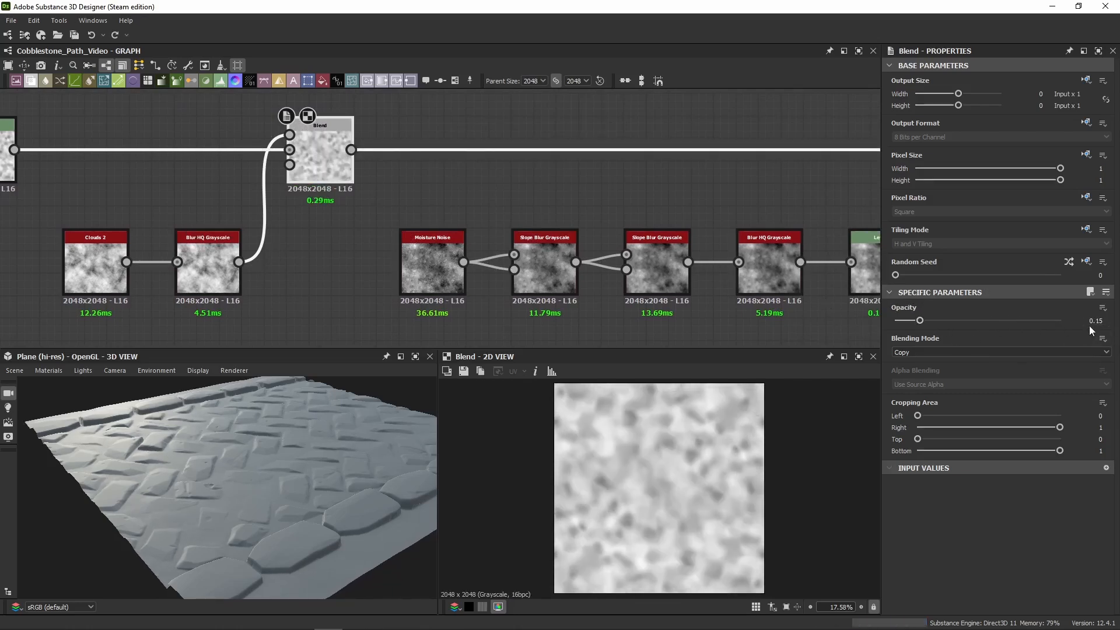
Step: Review the Moisture Noise parameters and examine the output of the first Slope Blur Grayscale after it up close
middle_drag(473, 209, 279, 170)
click(242, 217)
double_click(243, 217)
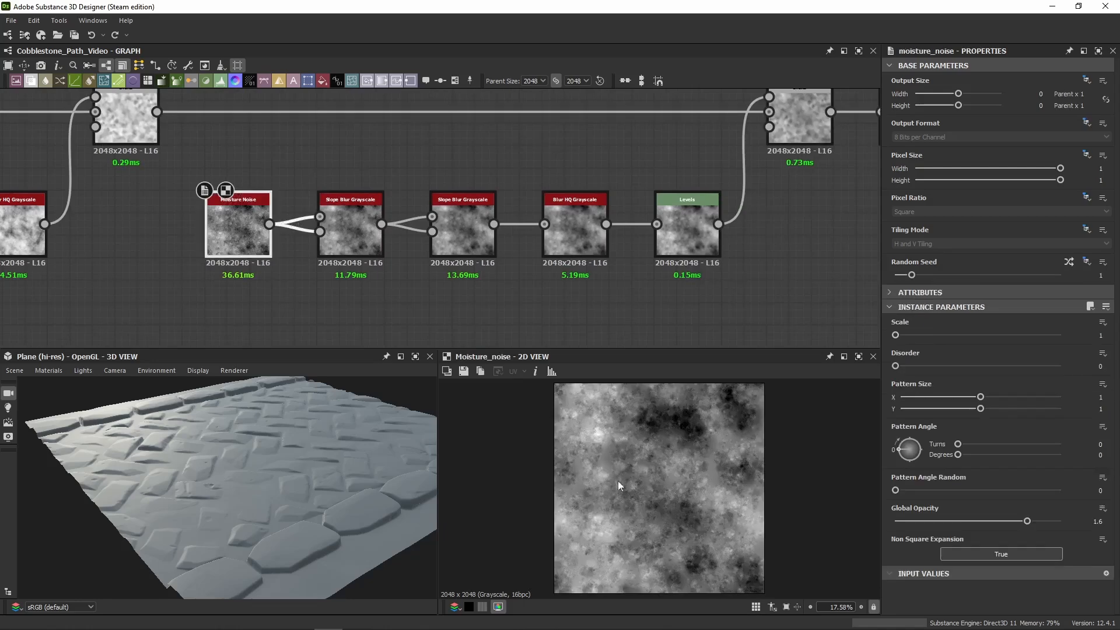
double_click(348, 237)
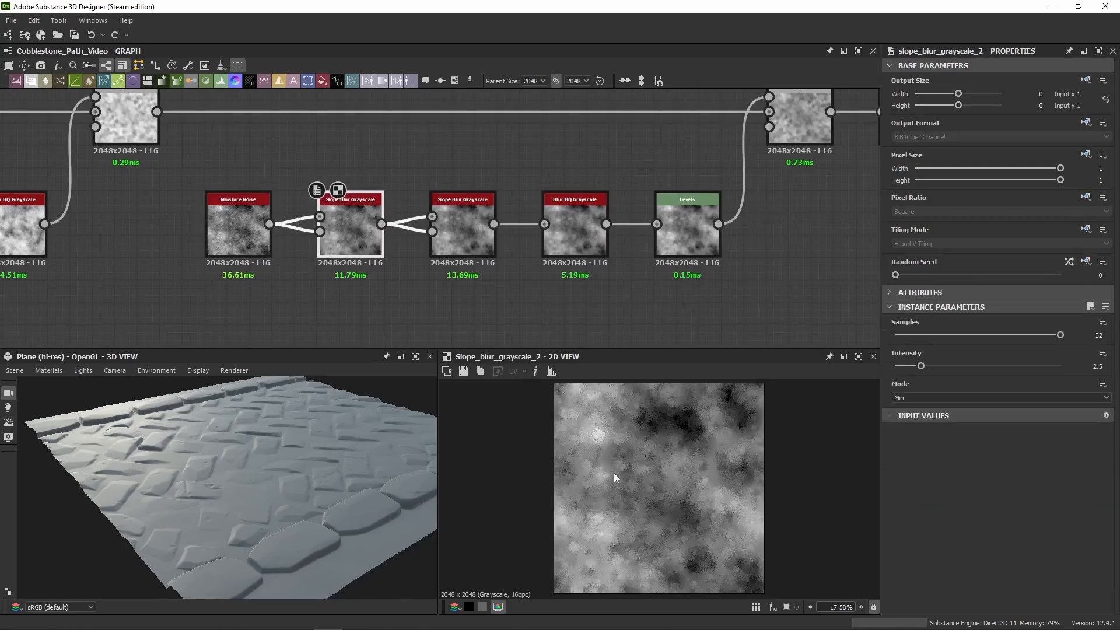
scroll(618, 481, up, 3)
scroll(517, 471, up, 3)
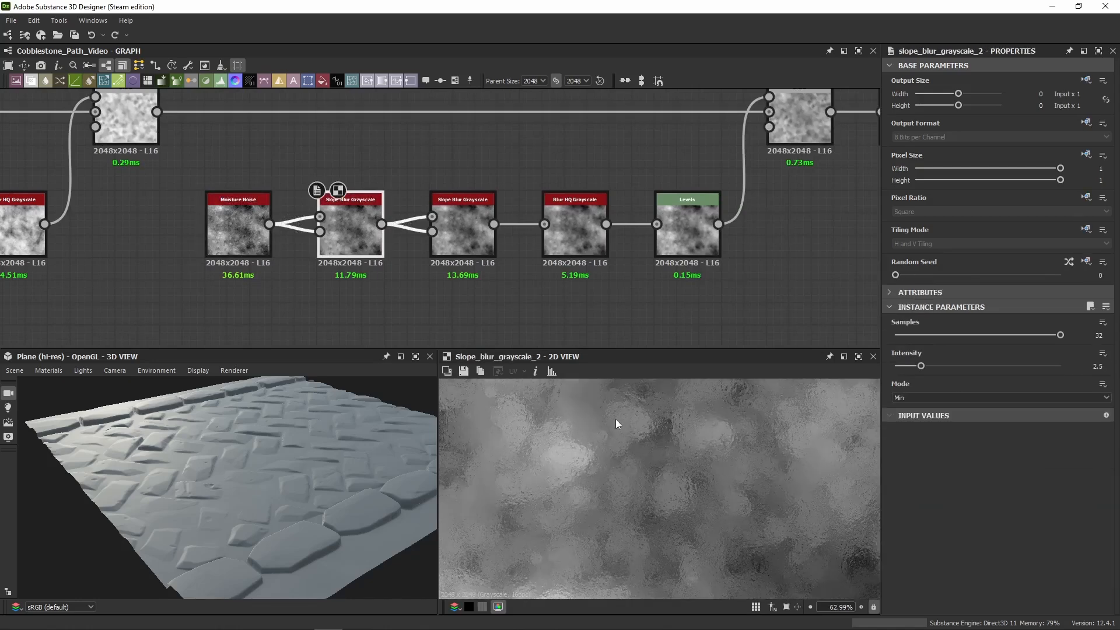
middle_drag(641, 417, 636, 472)
scroll(537, 483, up, 3)
middle_drag(544, 470, 597, 467)
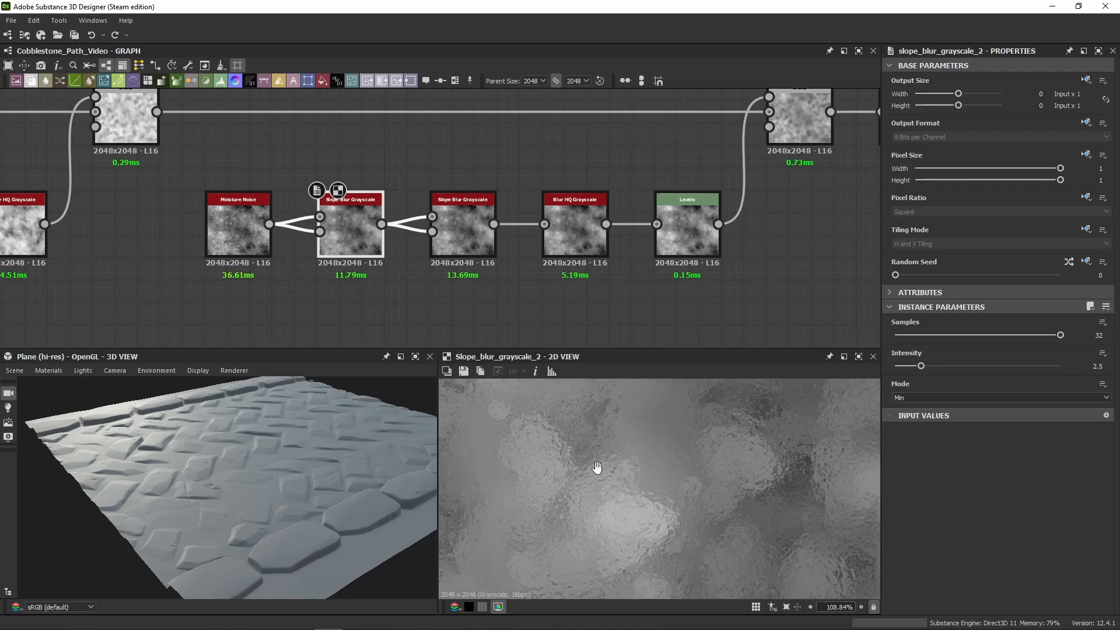
scroll(758, 467, down, 3)
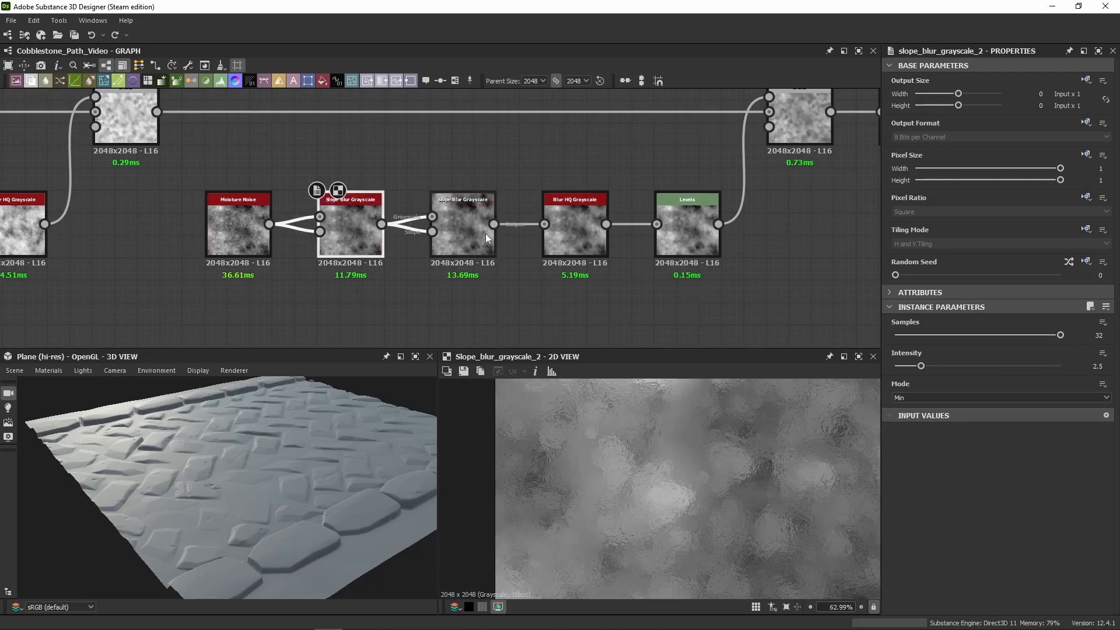
Step: Review the second Slope Blur Grayscale and the Blur HQ Grayscale in the Moisture Noise branch
double_click(461, 252)
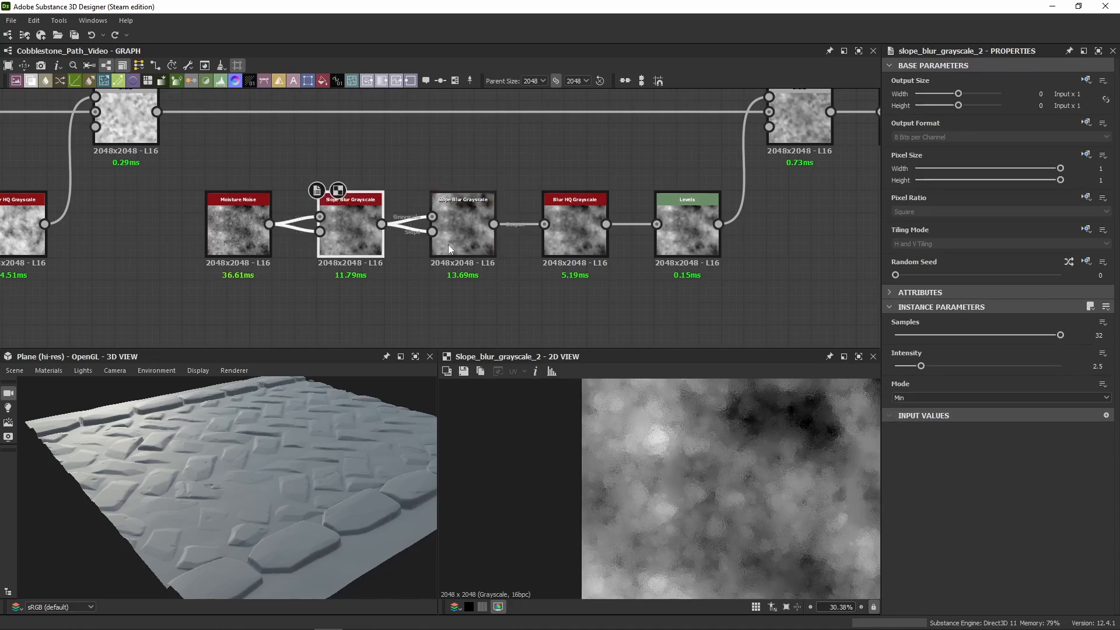
double_click(590, 257)
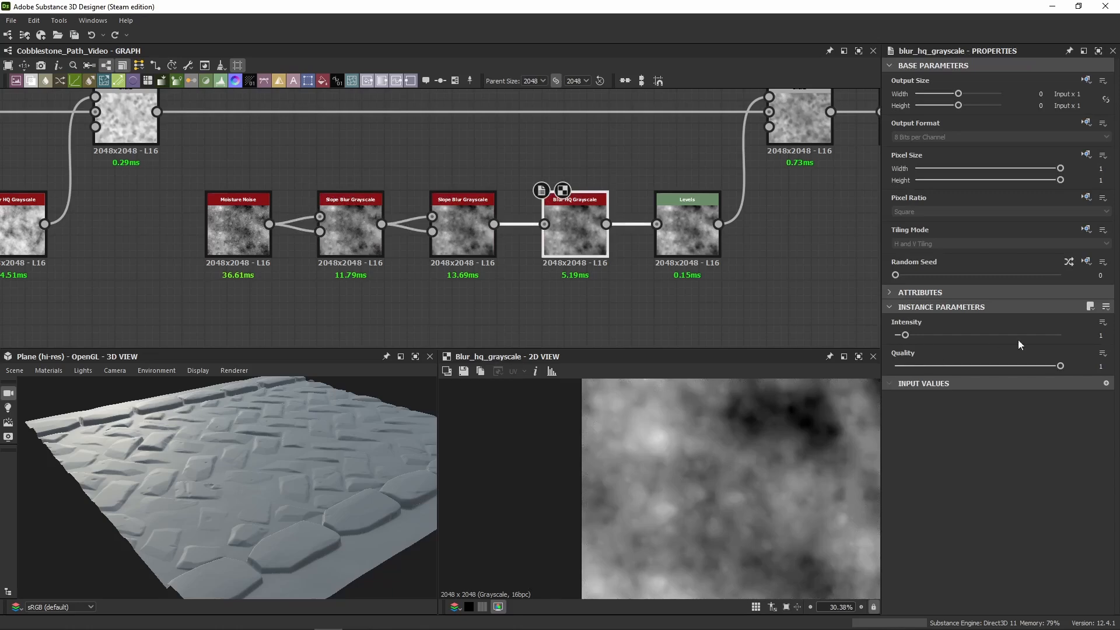
scroll(691, 439, down, 2)
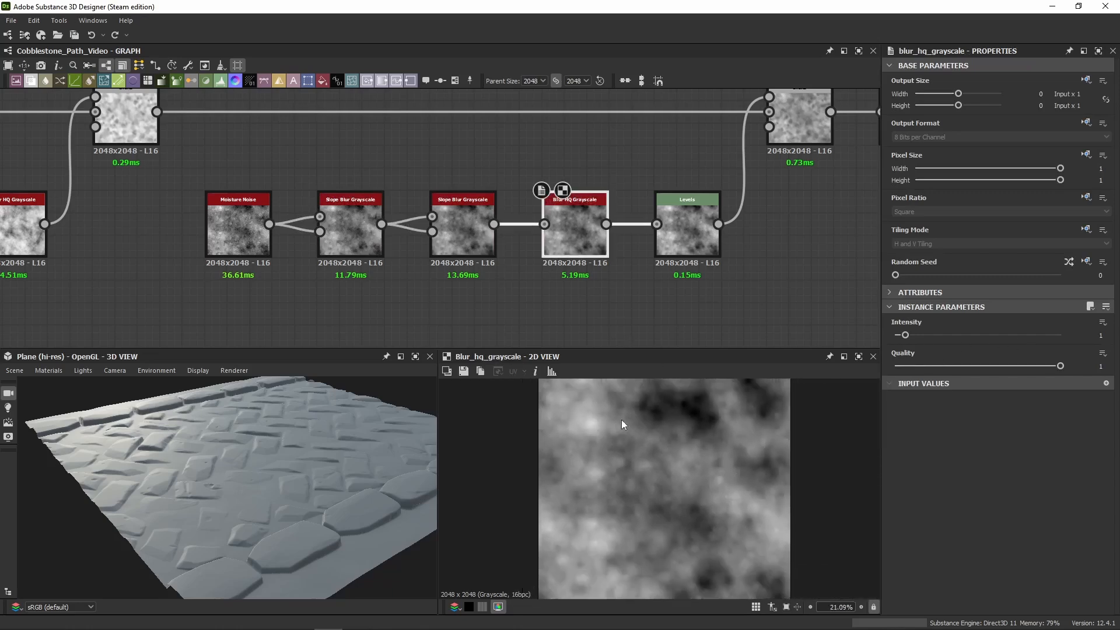
Step: Set Level In High to 0.91 on the Levels node that ends the Moisture Noise branch
double_click(678, 239)
click(1106, 292)
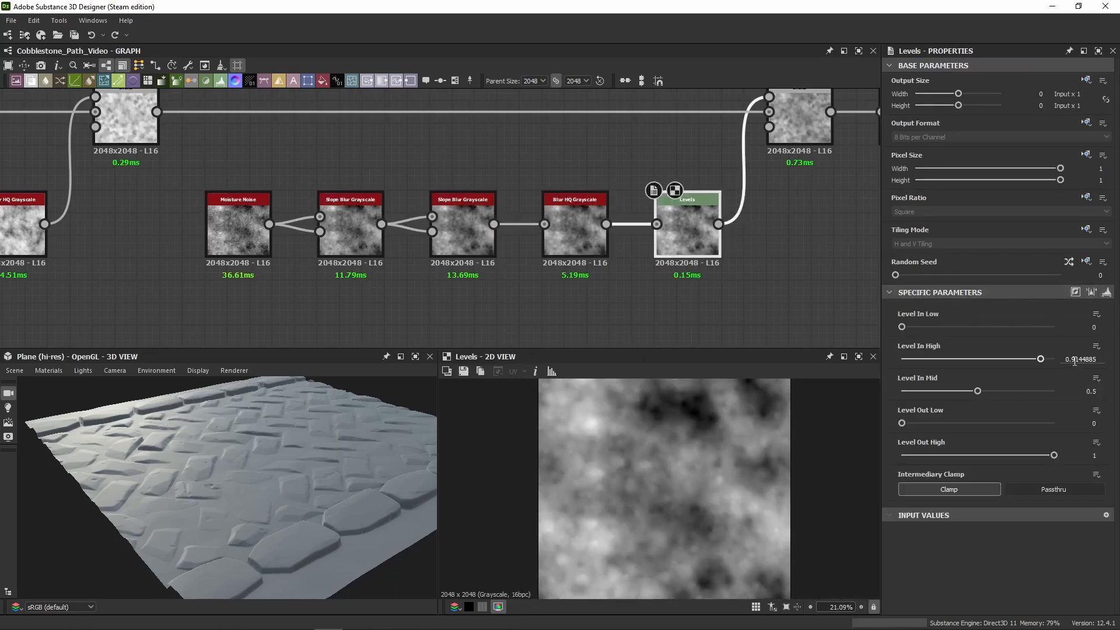
drag(1074, 361, 1102, 361)
key(BackSpace)
key(Return)
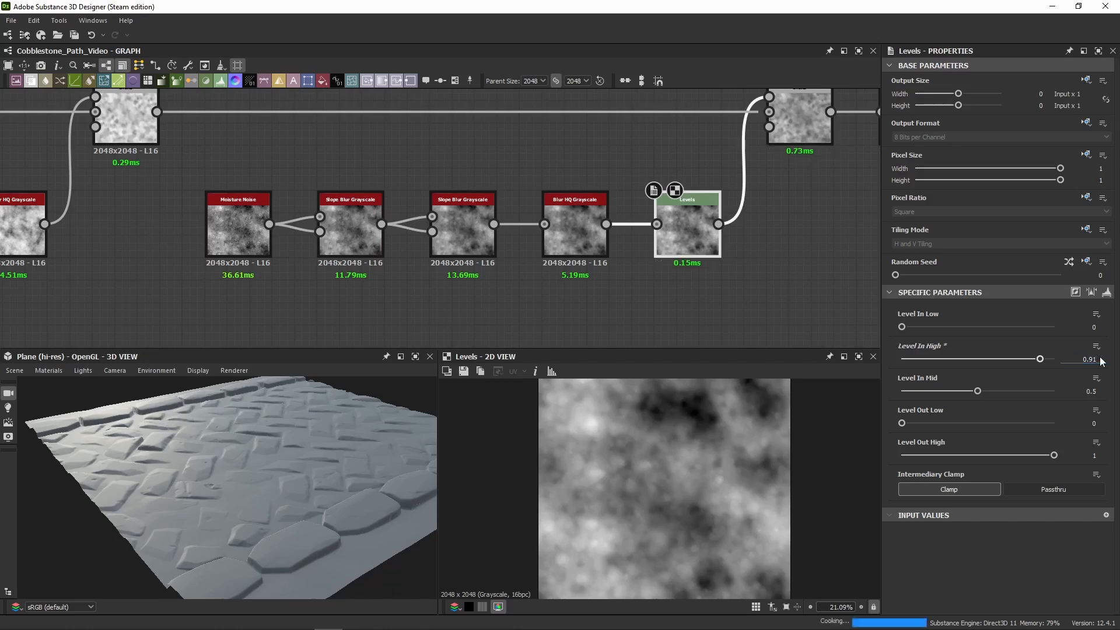
Step: Compare the Blend that multiplies in the Moisture Noise branch with the earlier Clouds 2 Blend, checking its opacity and blending mode
middle_drag(772, 276, 652, 245)
middle_drag(849, 152, 817, 204)
click(663, 162)
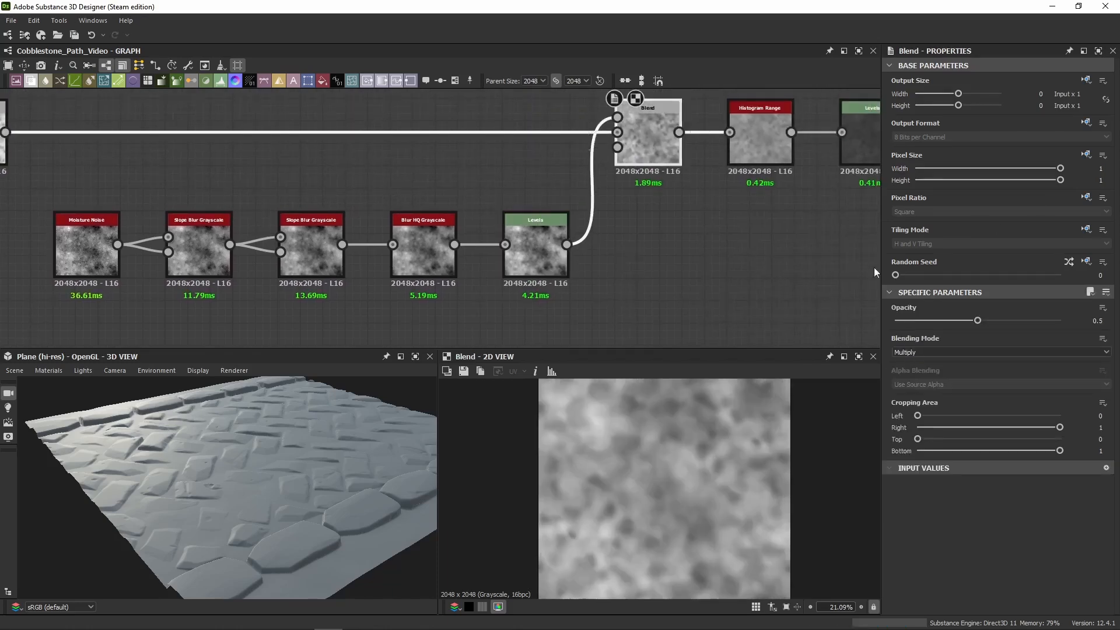
middle_drag(388, 165, 561, 190)
click(132, 173)
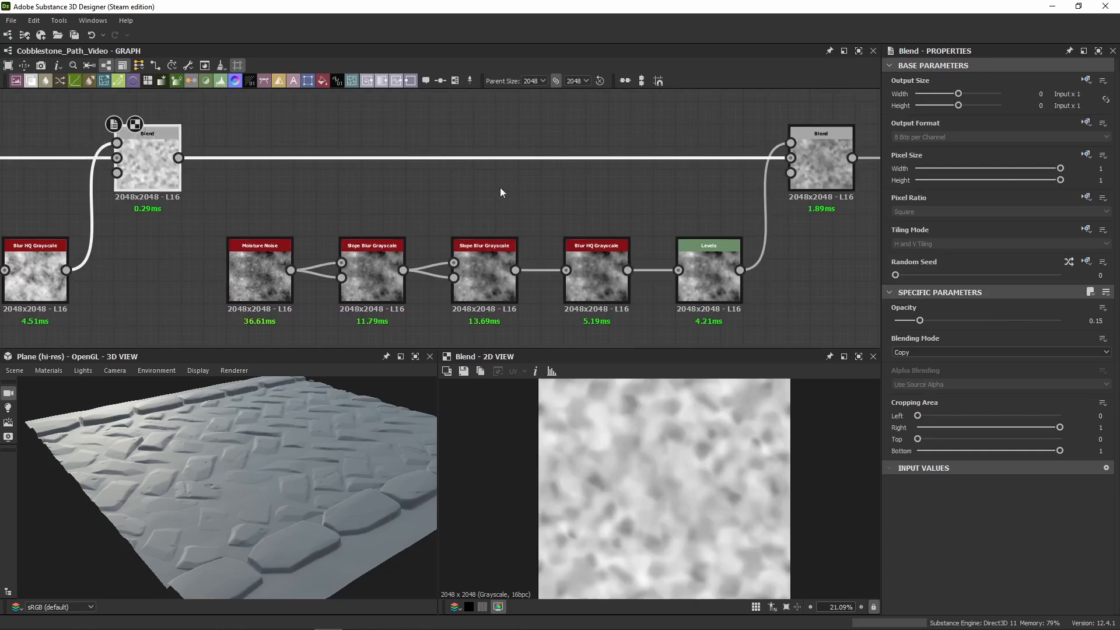
click(709, 275)
middle_drag(799, 173, 662, 180)
click(662, 179)
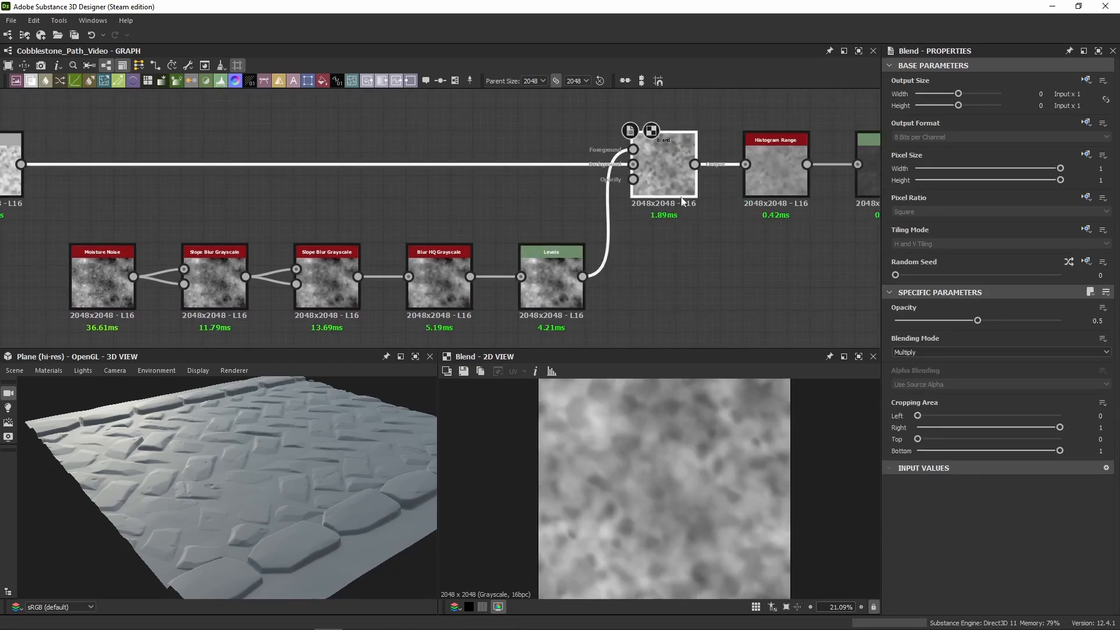
Step: Compare the output of the Blend that multiplies in the Moisture Noise branch with the Histogram Range after it
middle_drag(668, 260, 491, 276)
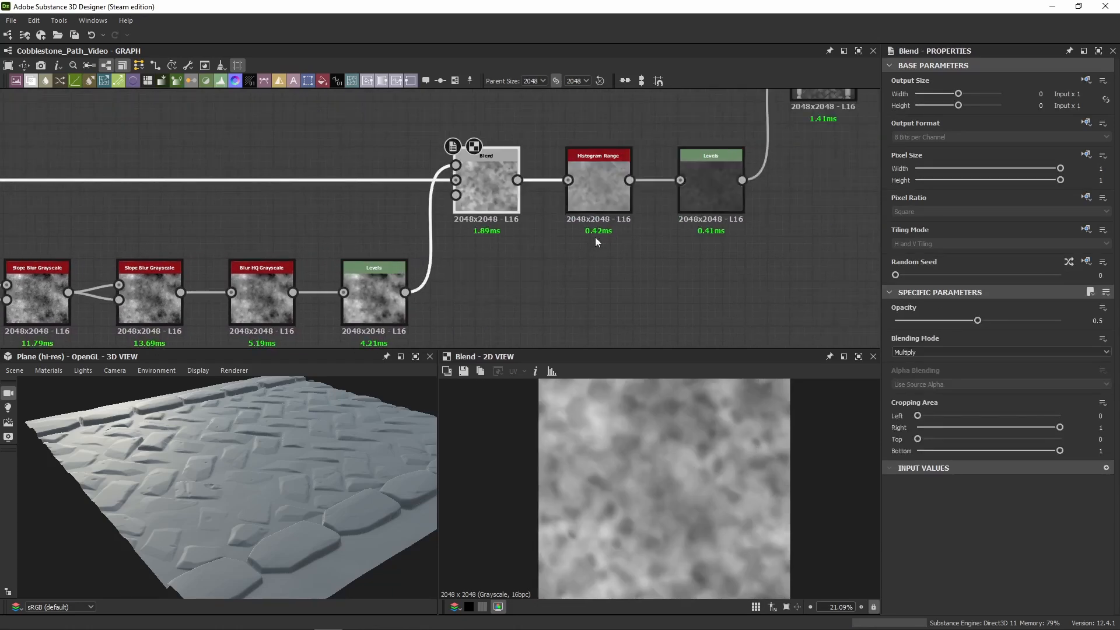
click(597, 197)
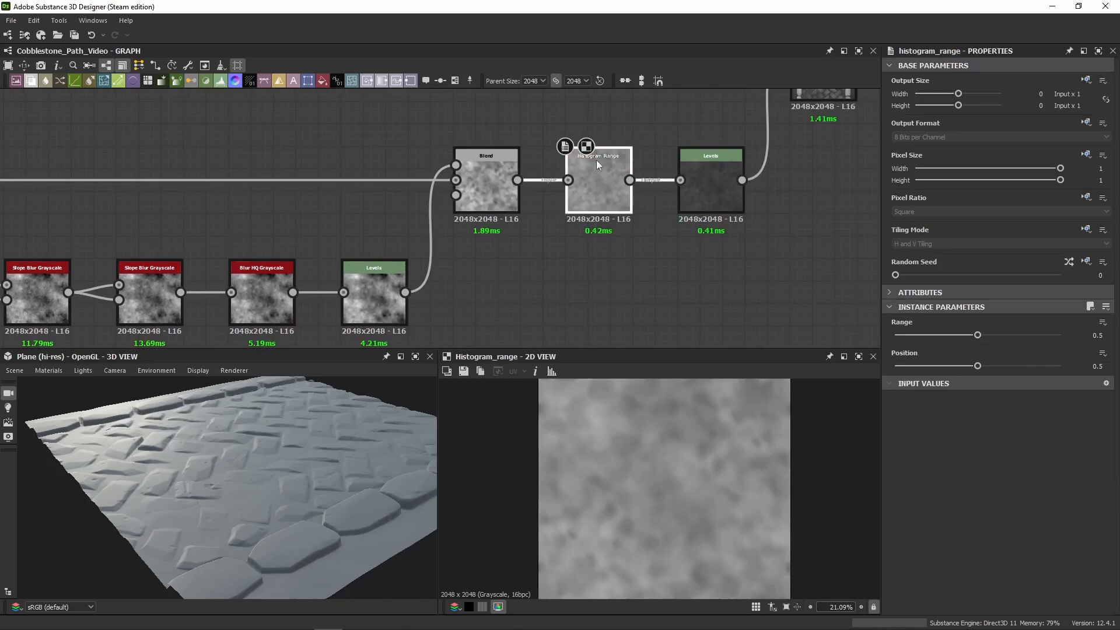
click(487, 203)
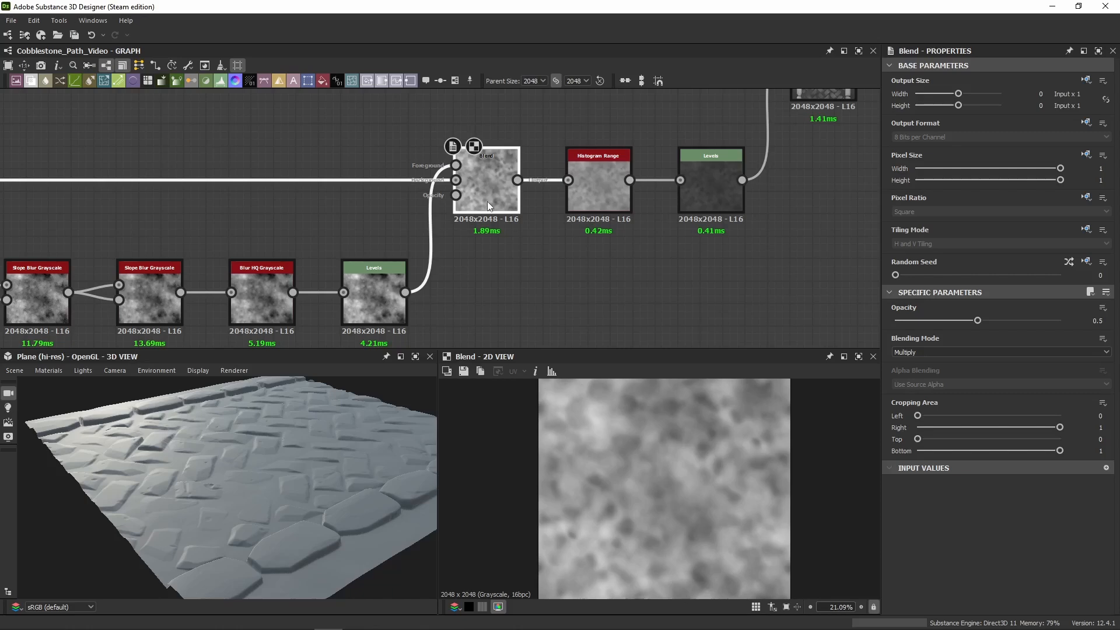
click(625, 201)
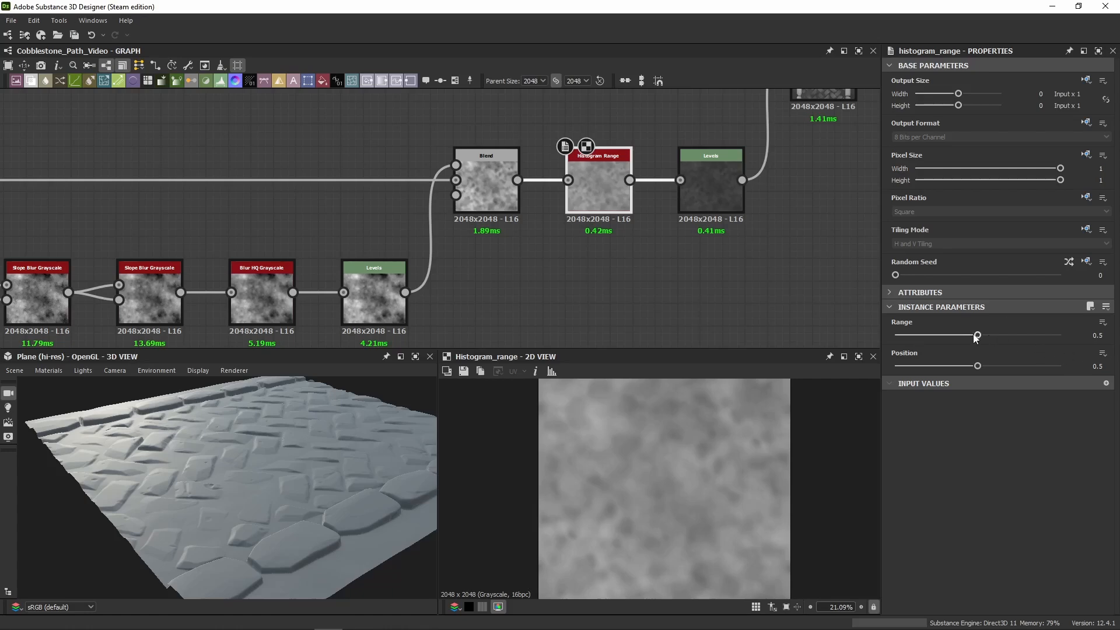
Step: Test the Histogram Range node with Range at 0.03 and with the node disabled, checking the ground in the 3D view
drag(976, 338, 900, 341)
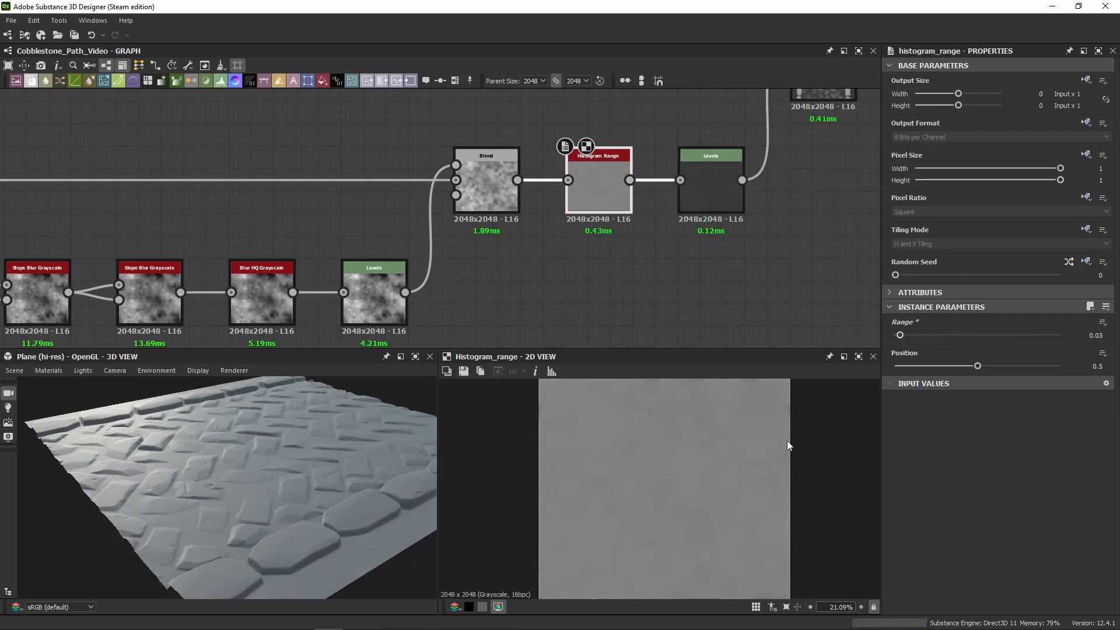
click(899, 339)
key(ctrl+z)
key(ctrl+b)
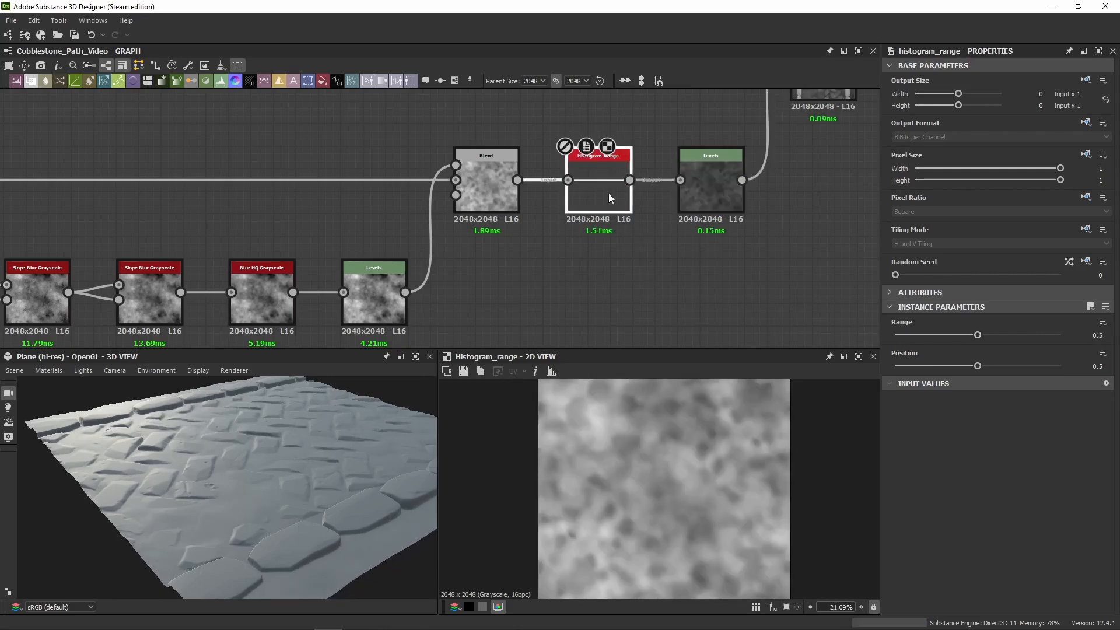
drag(171, 486, 199, 408)
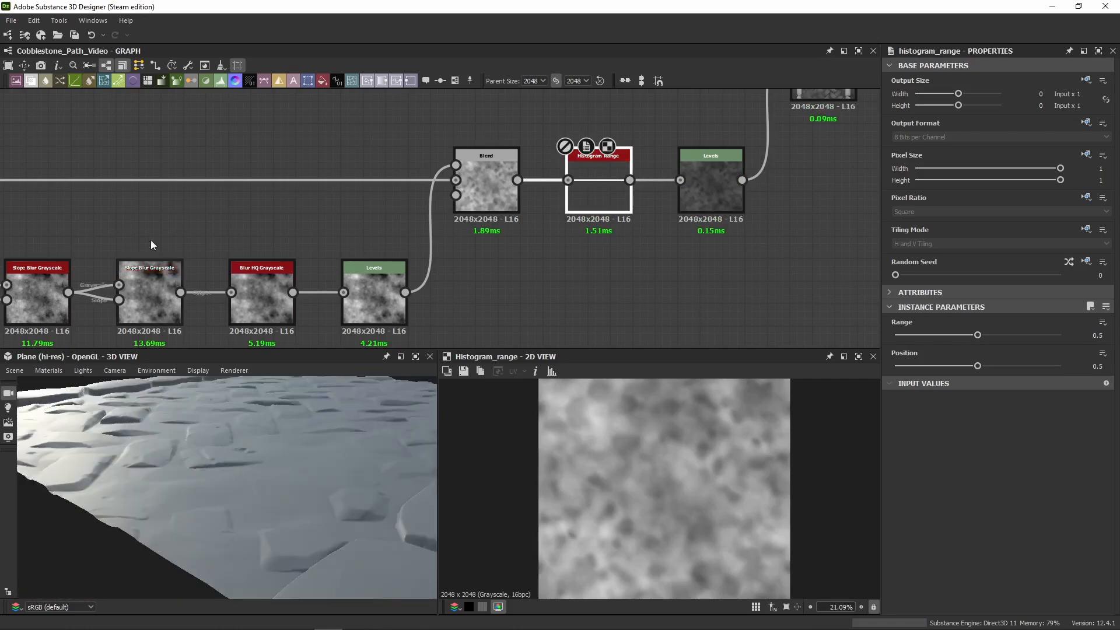
Step: Switch to Paint and start a new blank canvas without saving the existing curve sketch
click(175, 619)
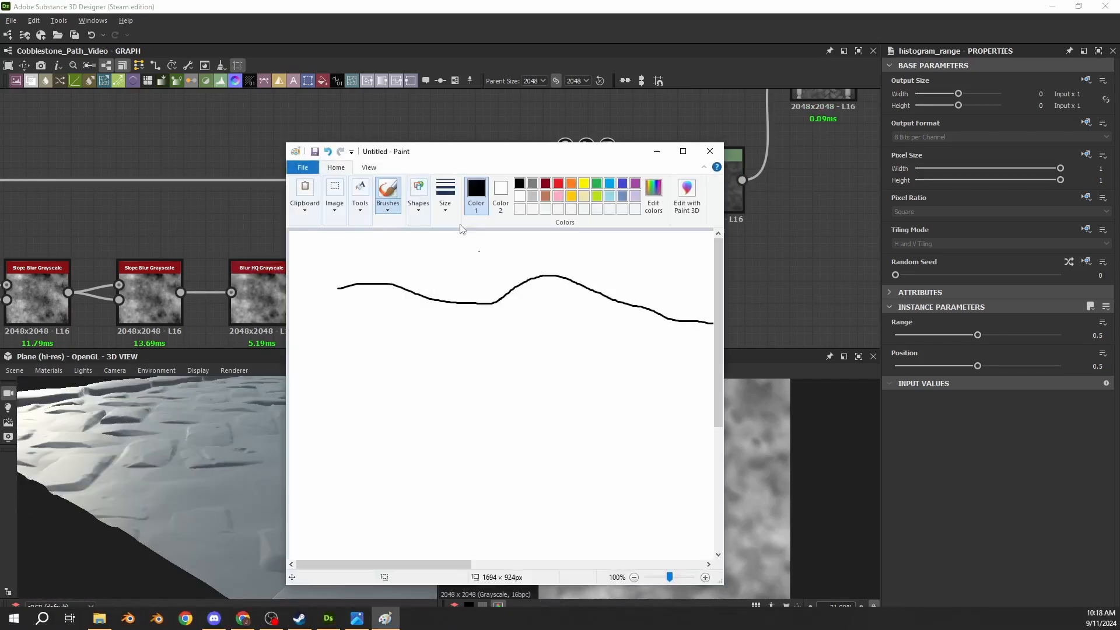
key(ctrl+z)
key(ctrl+y)
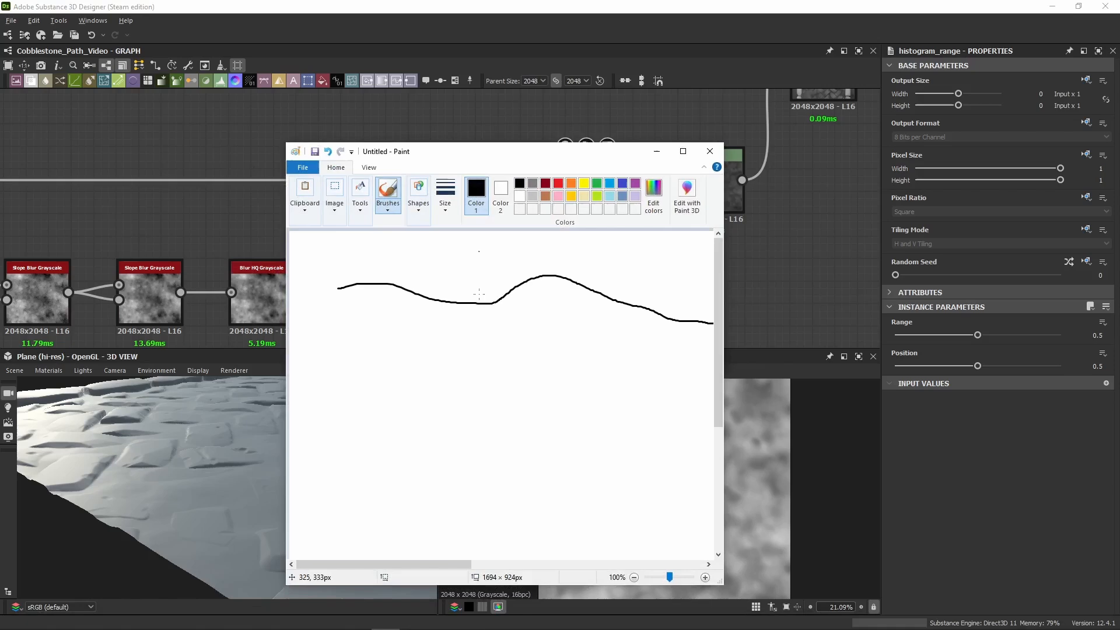
click(302, 168)
click(315, 449)
click(523, 371)
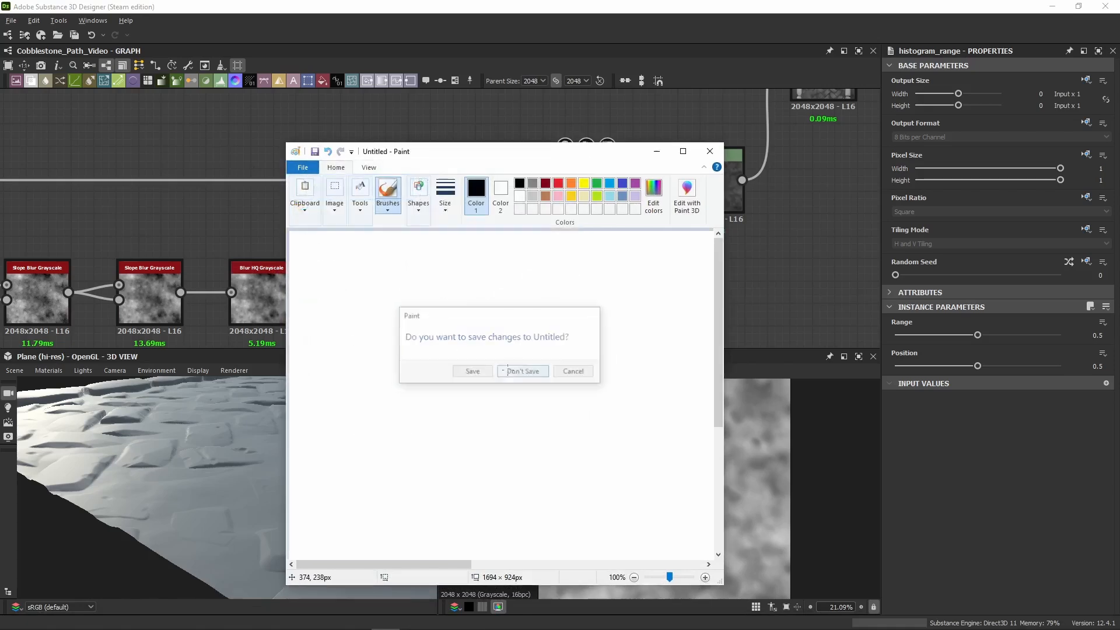
Step: Sketch a tall wave crossed by two horizontal limit lines, with a flatter wave of similar shape beneath it
mouse_move(335, 338)
mouse_down()
mouse_move(421, 359)
mouse_move(576, 315)
mouse_move(664, 372)
mouse_move(710, 306)
mouse_up()
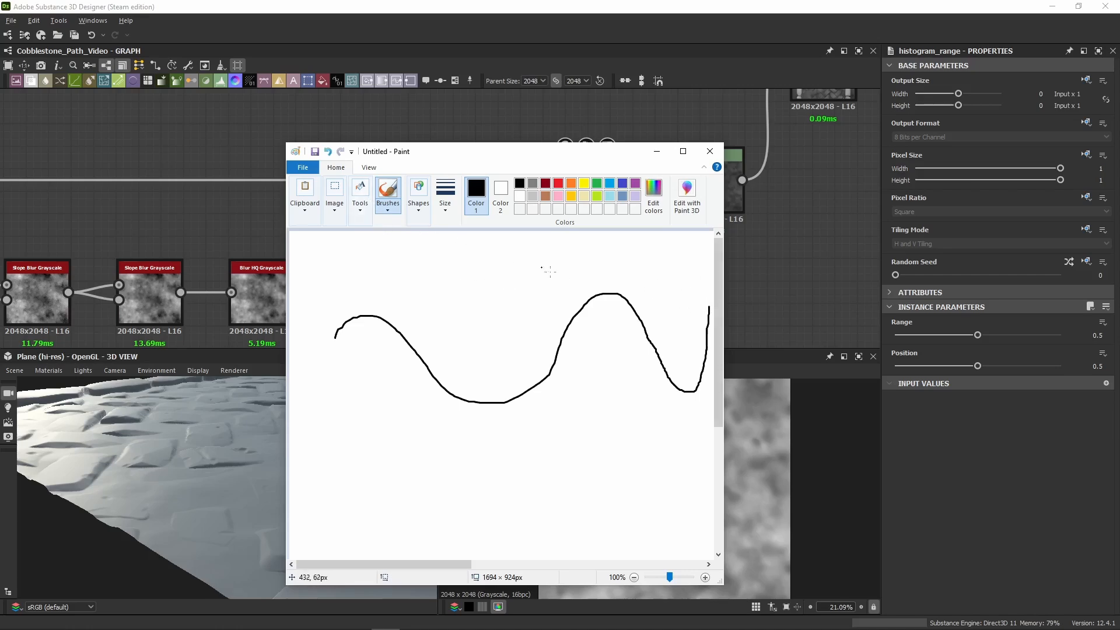
shift+drag(336, 336, 712, 336)
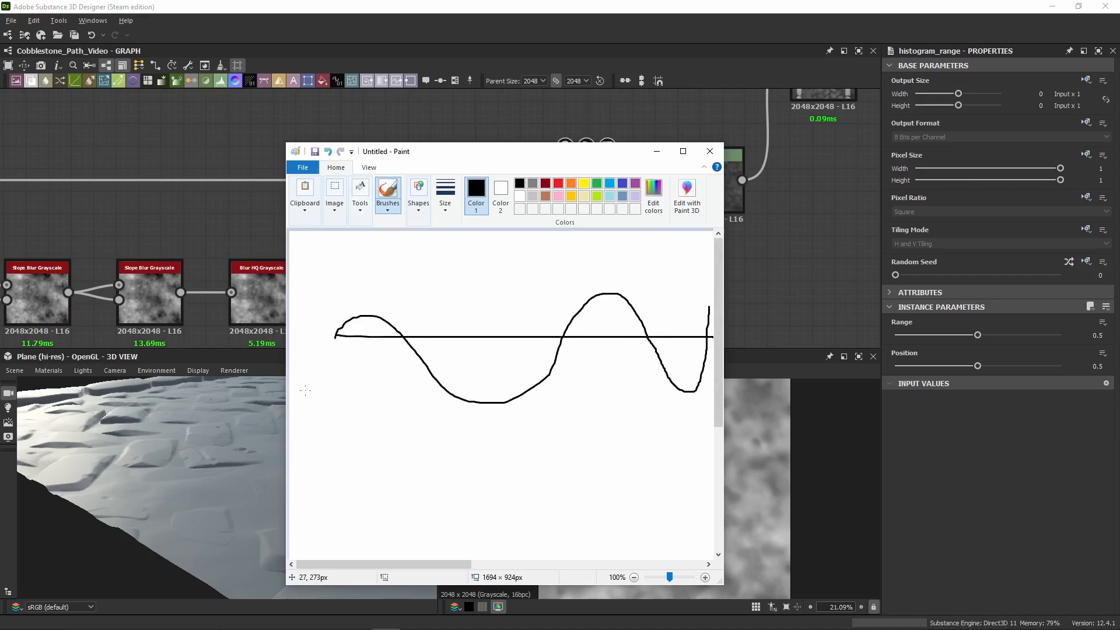
shift+drag(333, 374, 712, 374)
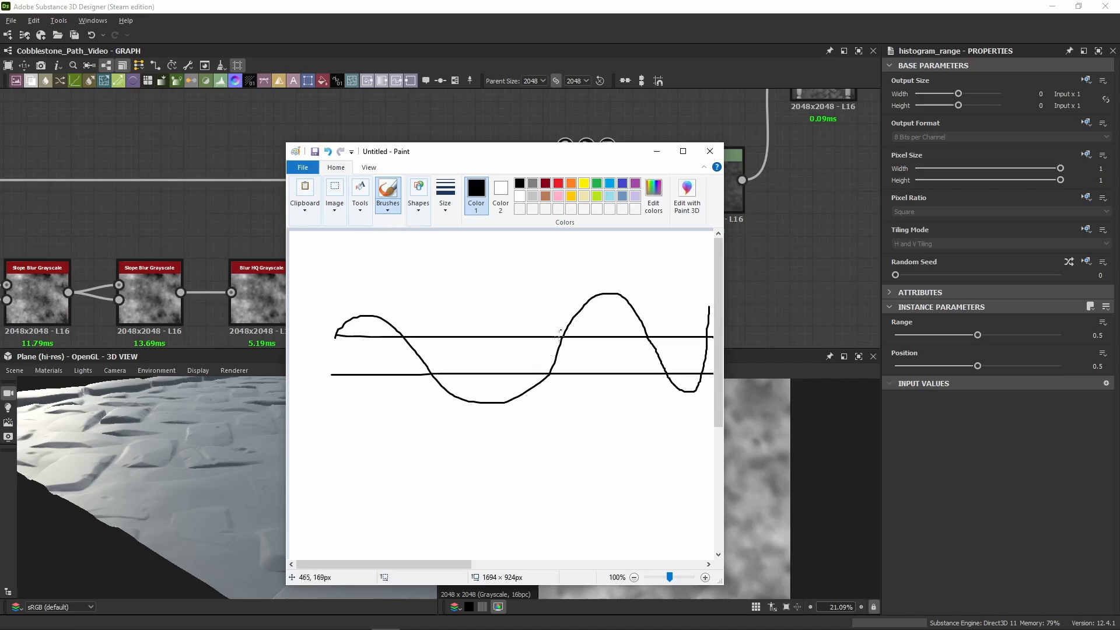
mouse_move(347, 461)
mouse_down()
mouse_move(533, 451)
mouse_move(694, 464)
mouse_move(710, 450)
mouse_up()
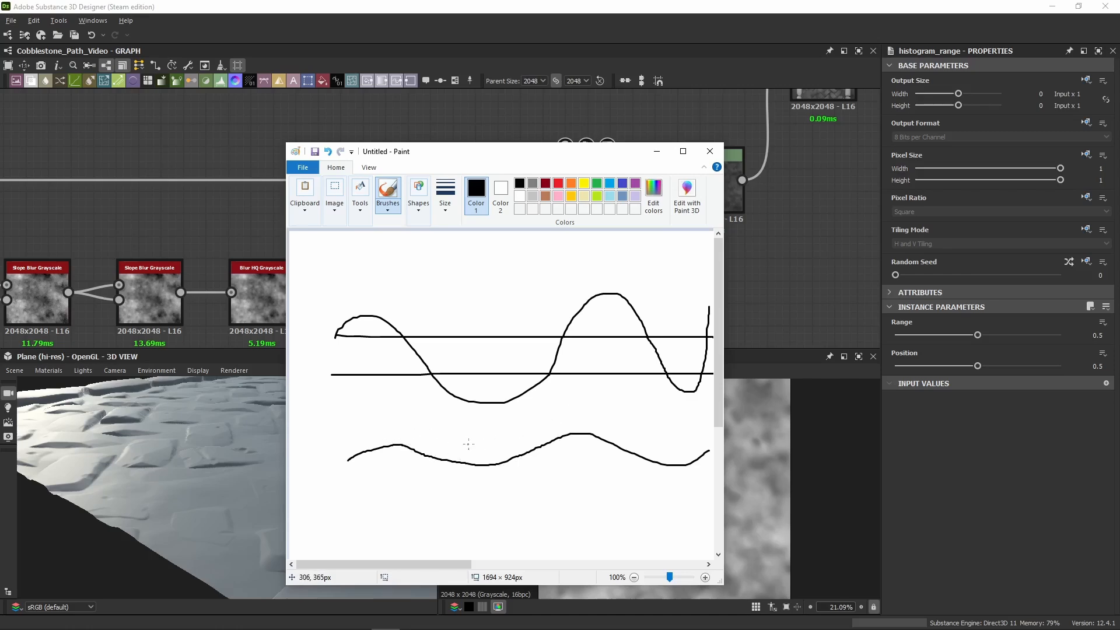
Step: Mark the peaks and dips of the two waves with arrows and short lines, and switch back to Substance Designer
mouse_move(475, 437)
mouse_down()
mouse_move(476, 464)
mouse_move(482, 449)
mouse_up()
mouse_move(554, 435)
mouse_down()
mouse_move(592, 433)
mouse_move(536, 432)
mouse_up()
drag(461, 469, 512, 468)
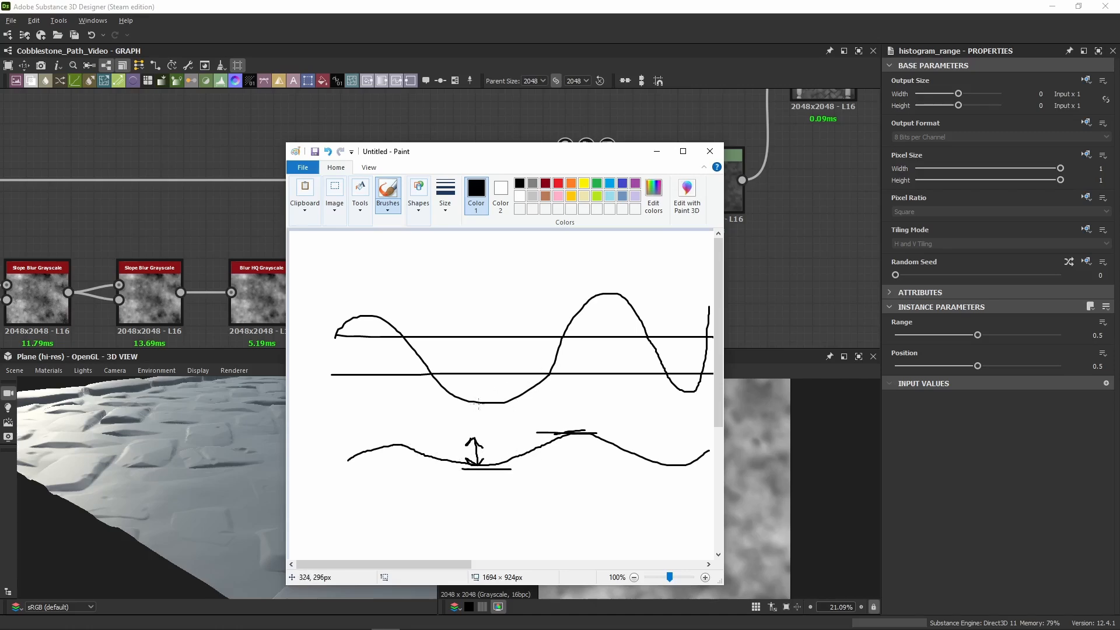
drag(478, 403, 462, 402)
drag(599, 274, 597, 305)
drag(481, 466, 483, 464)
drag(578, 418, 578, 432)
click(628, 14)
Step: Inspect the ground in the 3D view with the Histogram Range node disabled and re-enabled, leaving it enabled
middle_drag(615, 273, 464, 295)
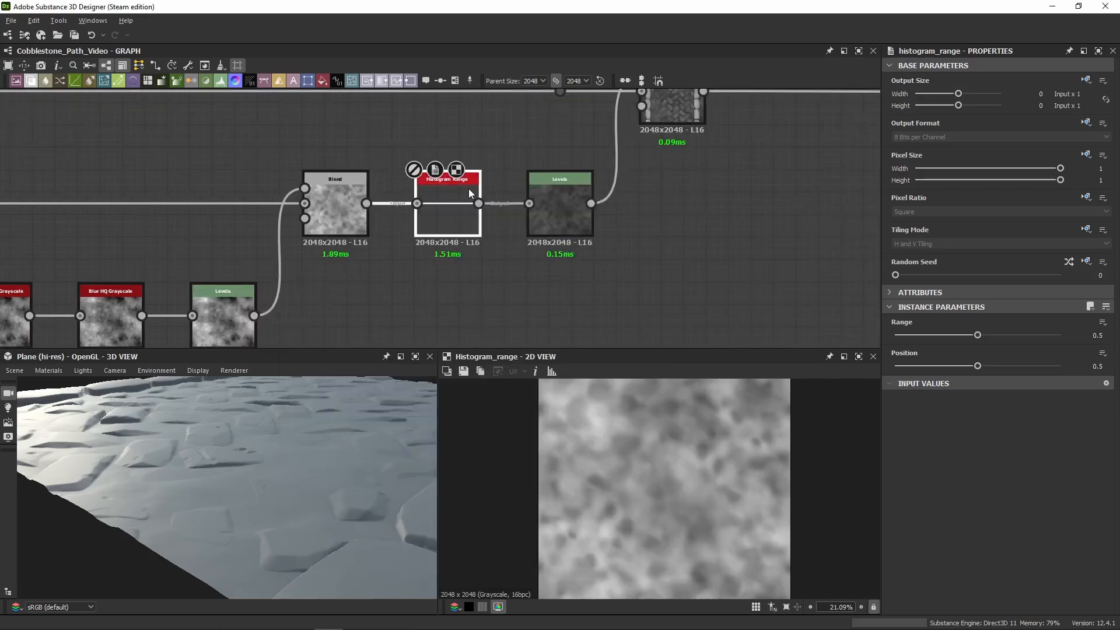
drag(350, 386, 246, 459)
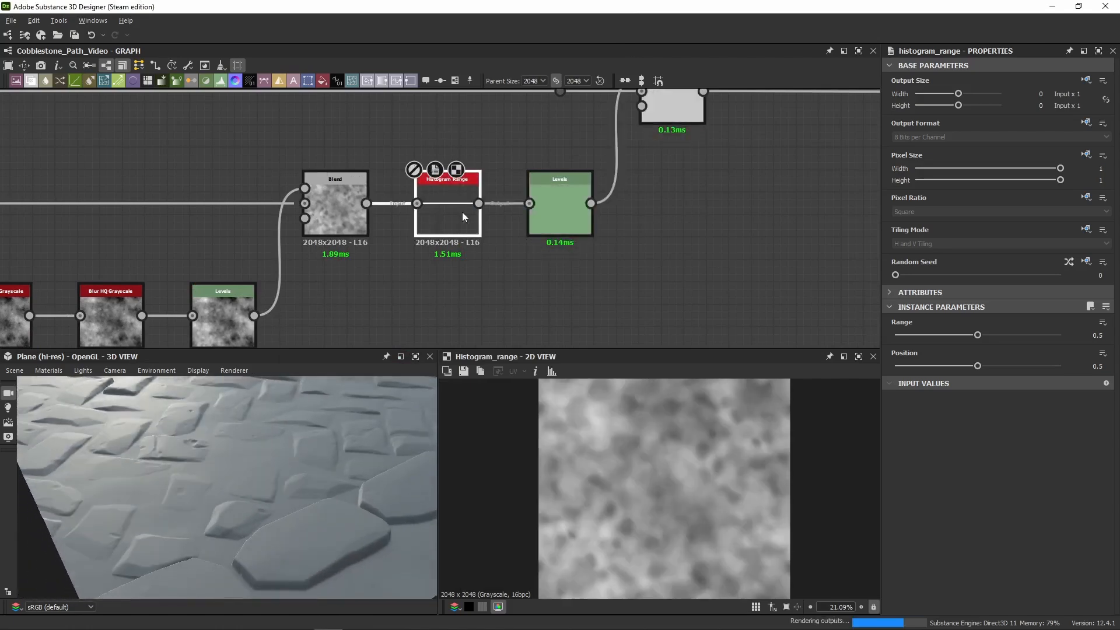
drag(167, 453, 183, 470)
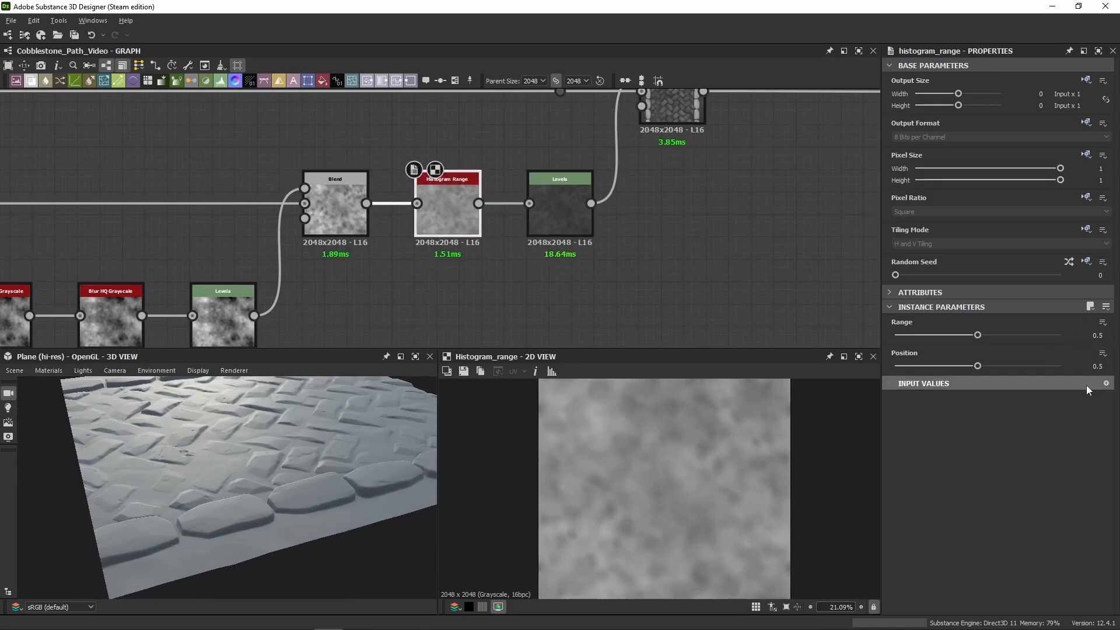
Step: Add a frame around the Levels node after the Histogram Range and title it Ground Level
middle_drag(609, 275, 523, 325)
click(474, 257)
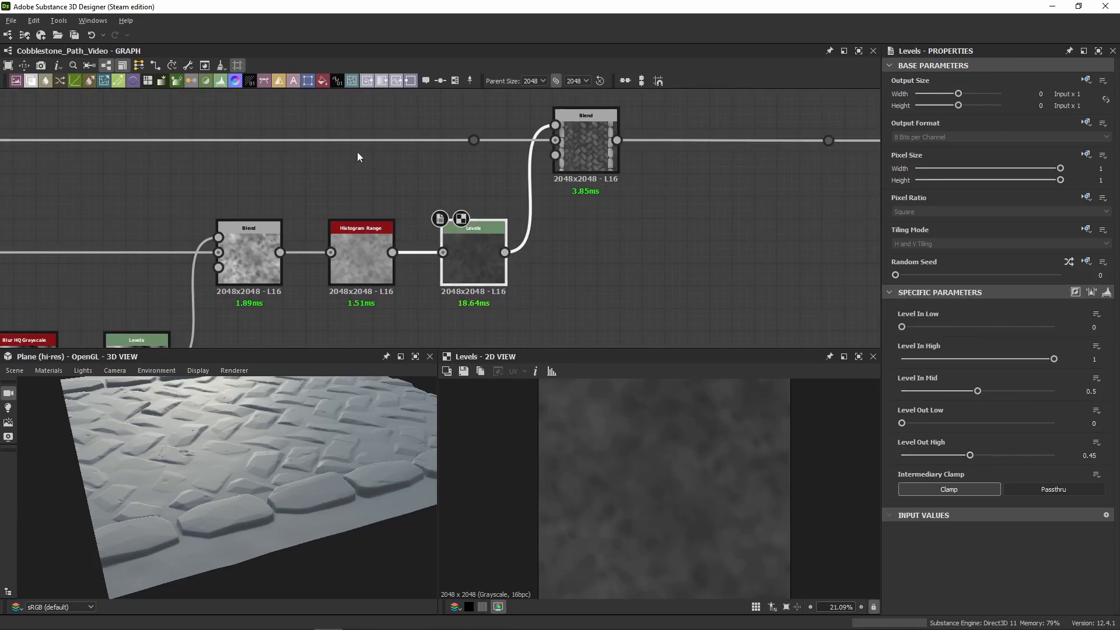
click(455, 82)
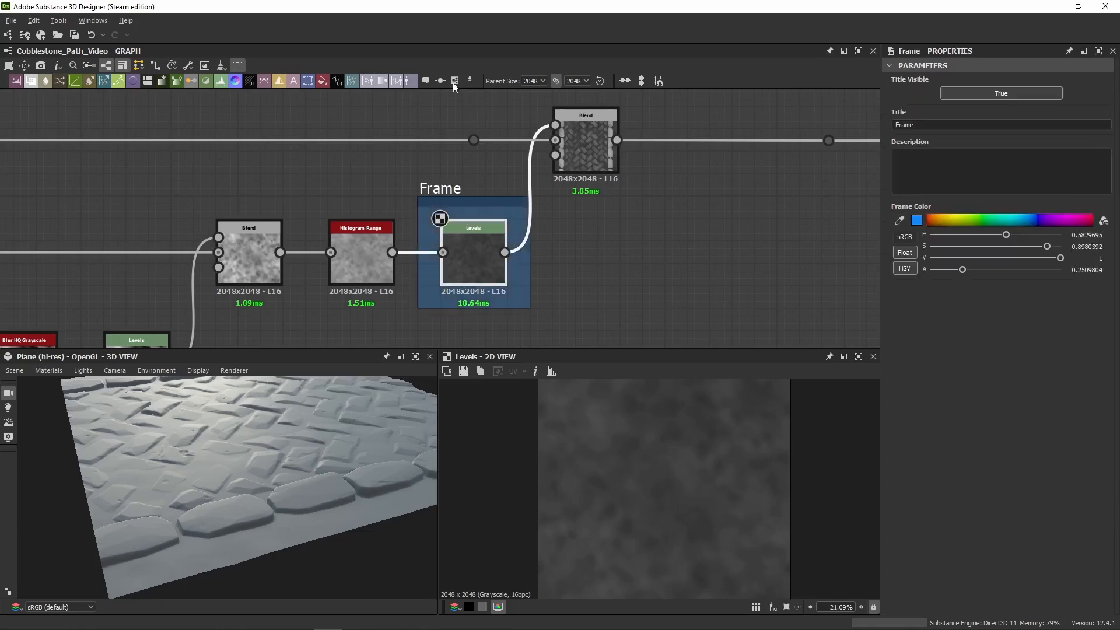
click(569, 116)
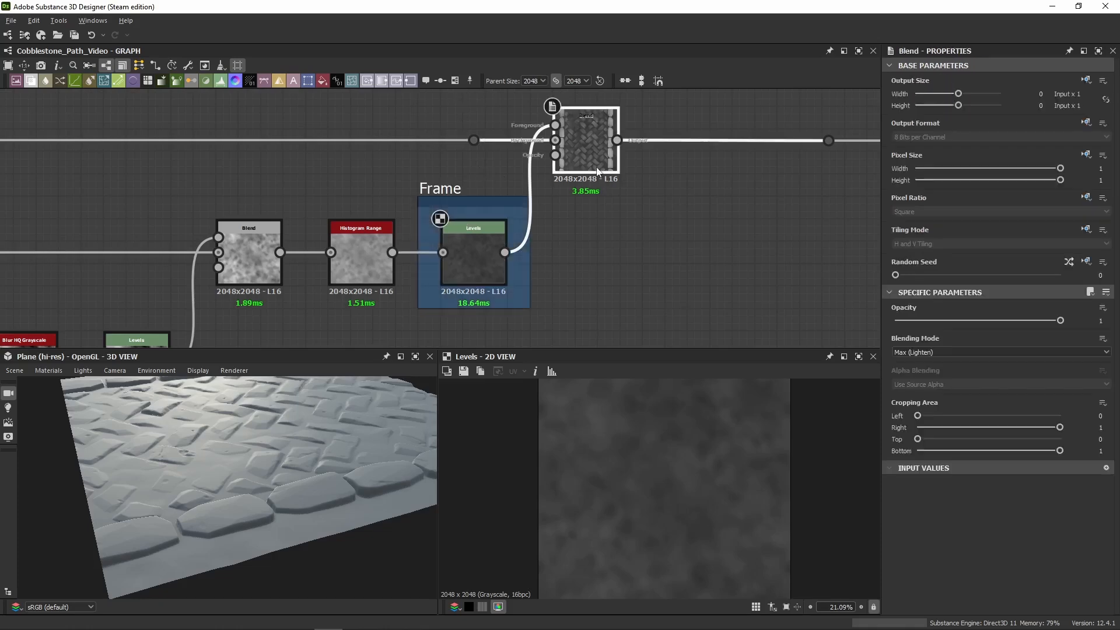
click(466, 211)
double_click(898, 125)
text(Gro)
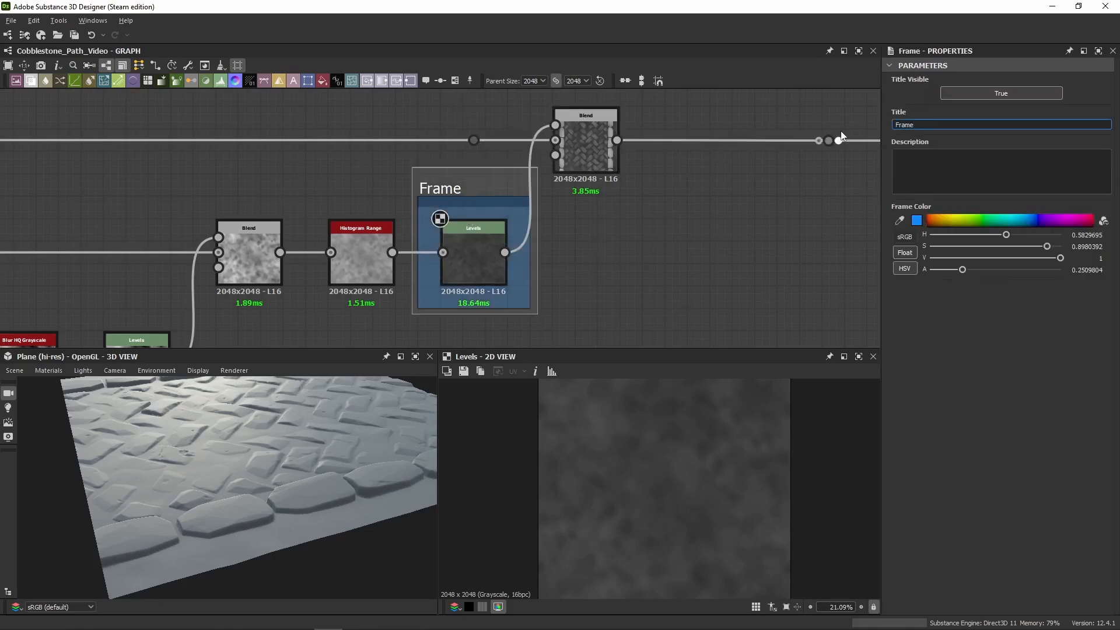
text(und Level)
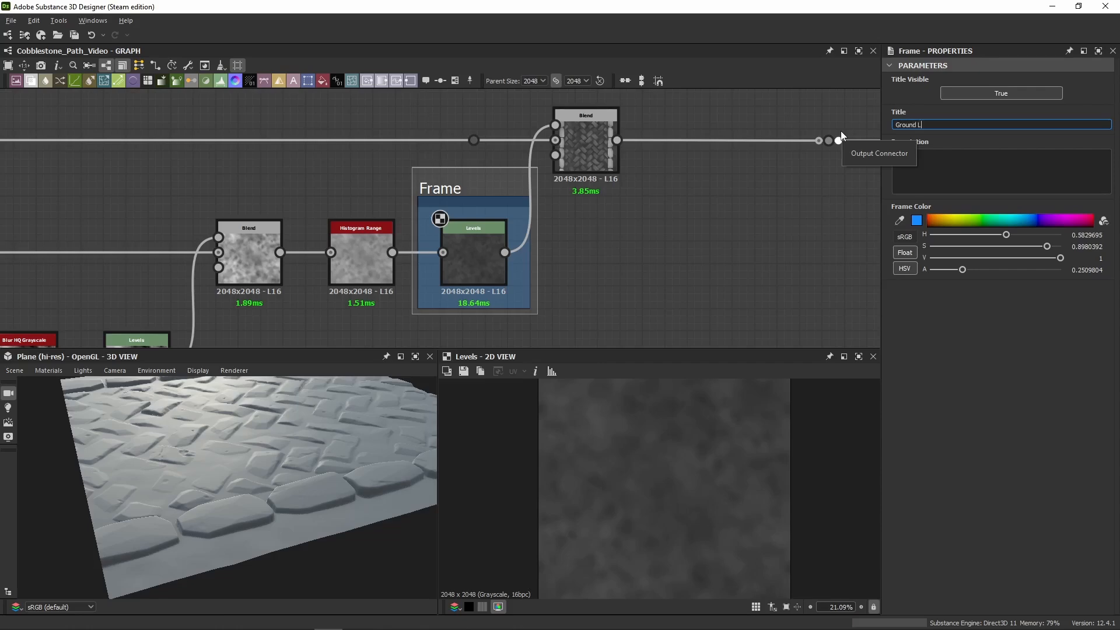
key(Return)
Step: Try a different output white level on the Ground Level Levels node and undo the change
click(533, 262)
click(471, 285)
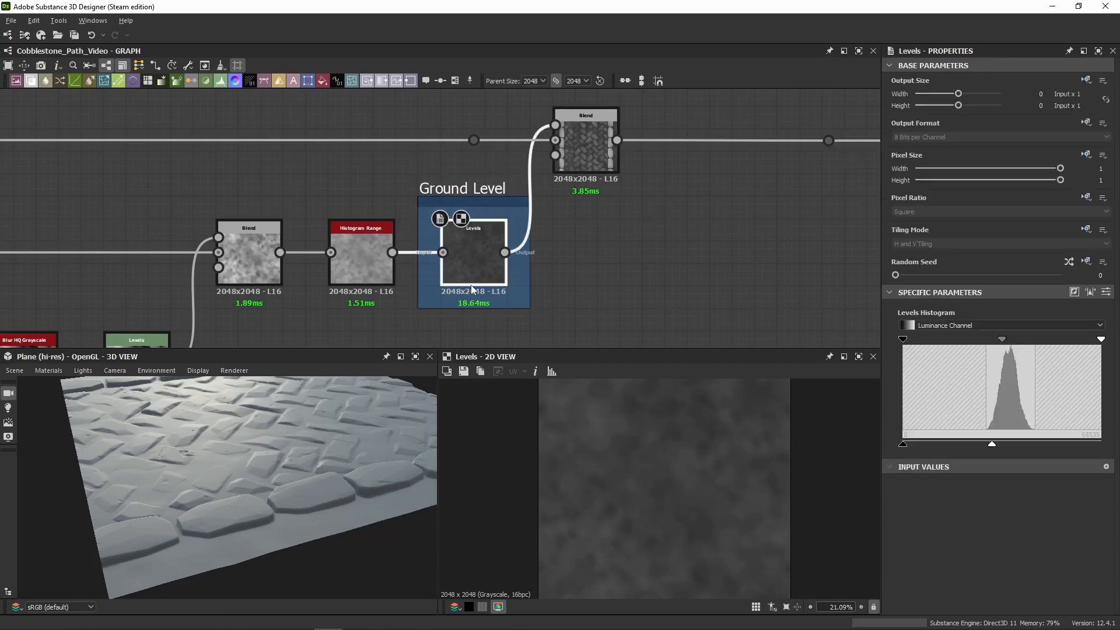
drag(209, 507, 222, 450)
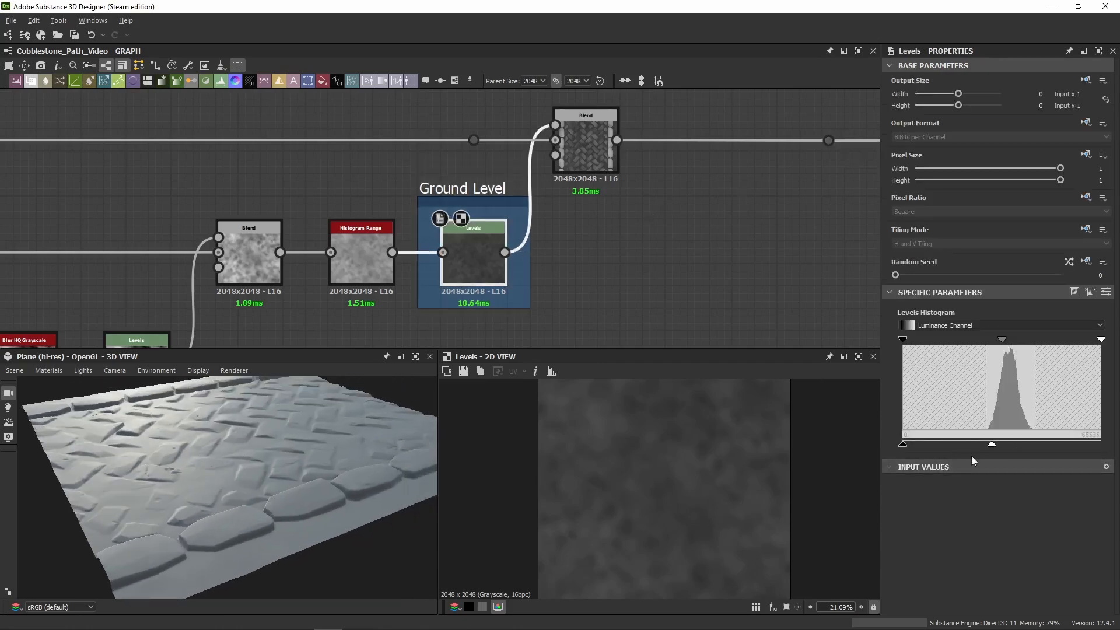
drag(991, 447, 992, 475)
key(ctrl+z)
Step: Add a Height Blend node and connect the Ground Level Levels and the Max (Lighten) Blend to its height inputs
key(space)
text(height blend)
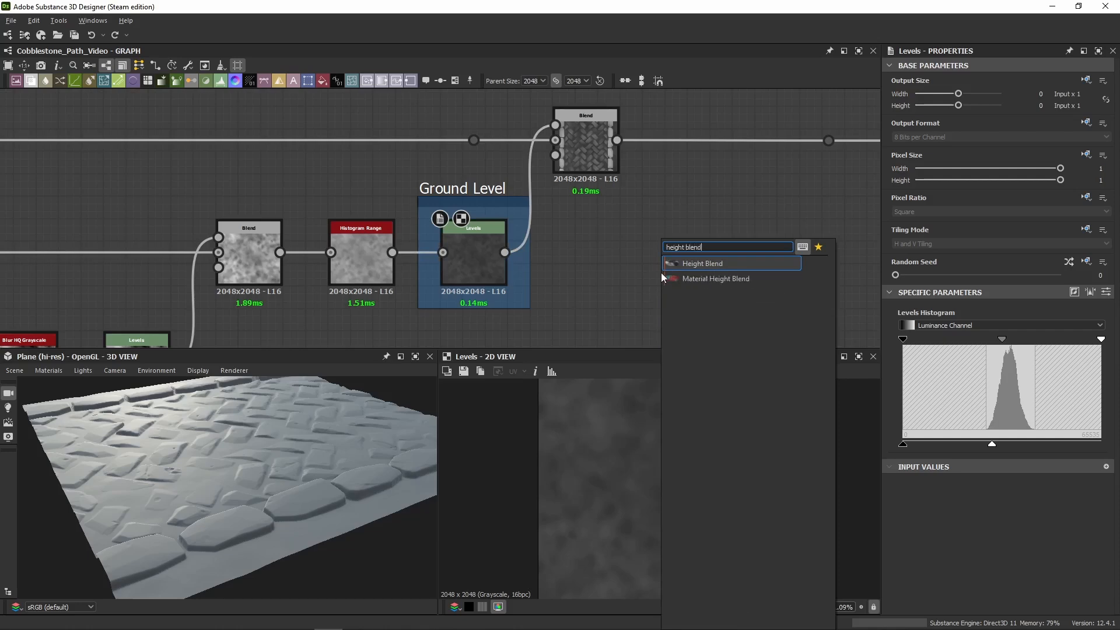
key(Return)
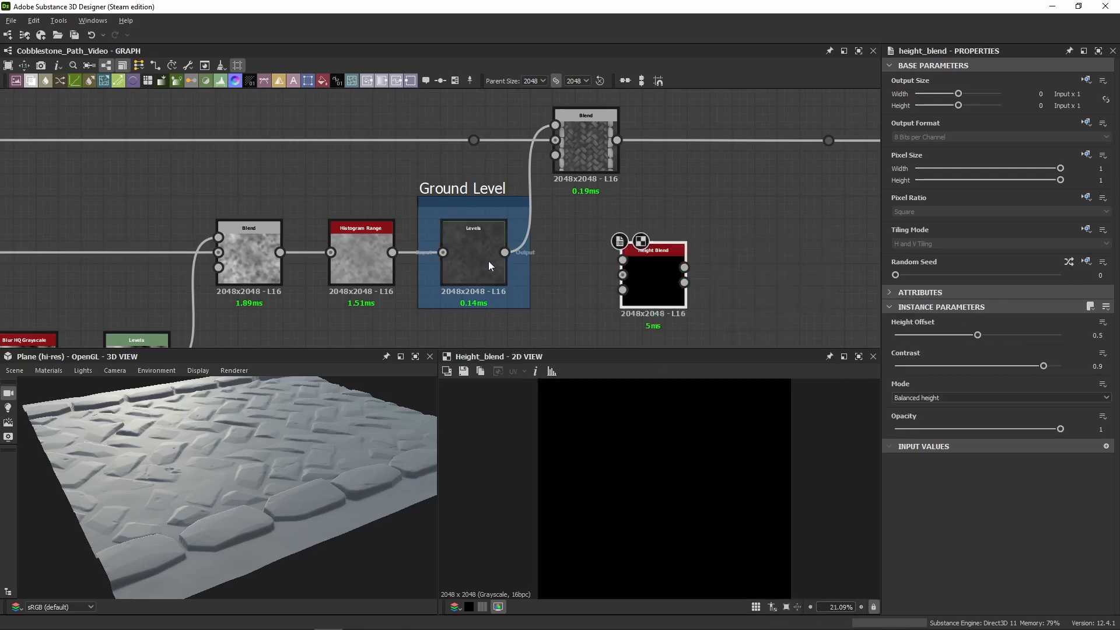
drag(505, 252, 622, 259)
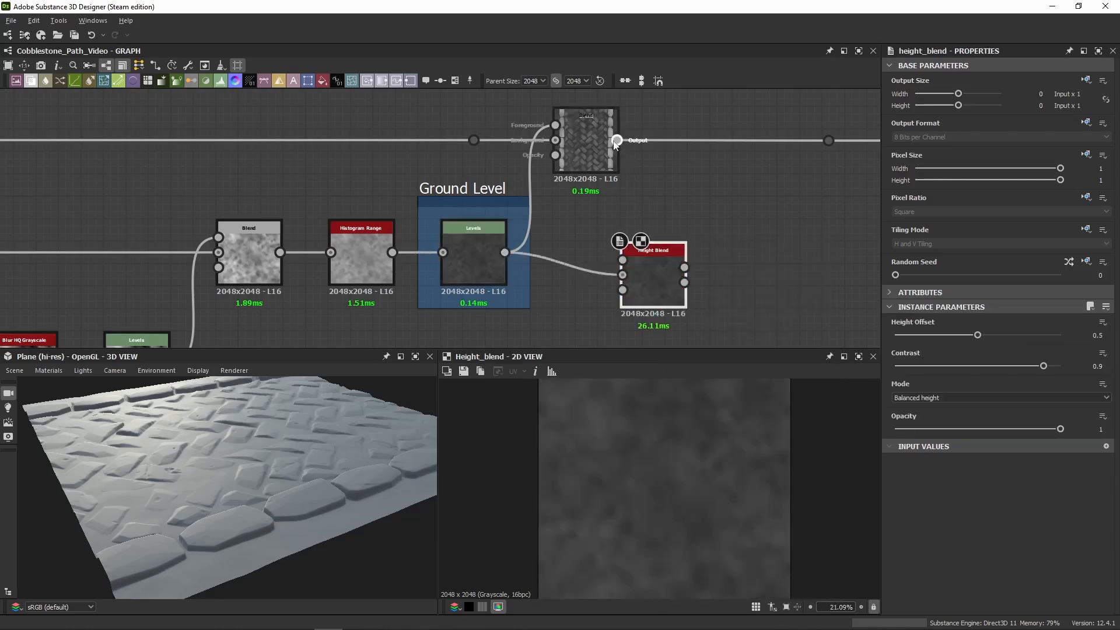
drag(616, 140, 622, 275)
Step: Swap the Height Blend's top and bottom height inputs and try its Height Offset at 0.36 and 0.46
drag(964, 335, 954, 355)
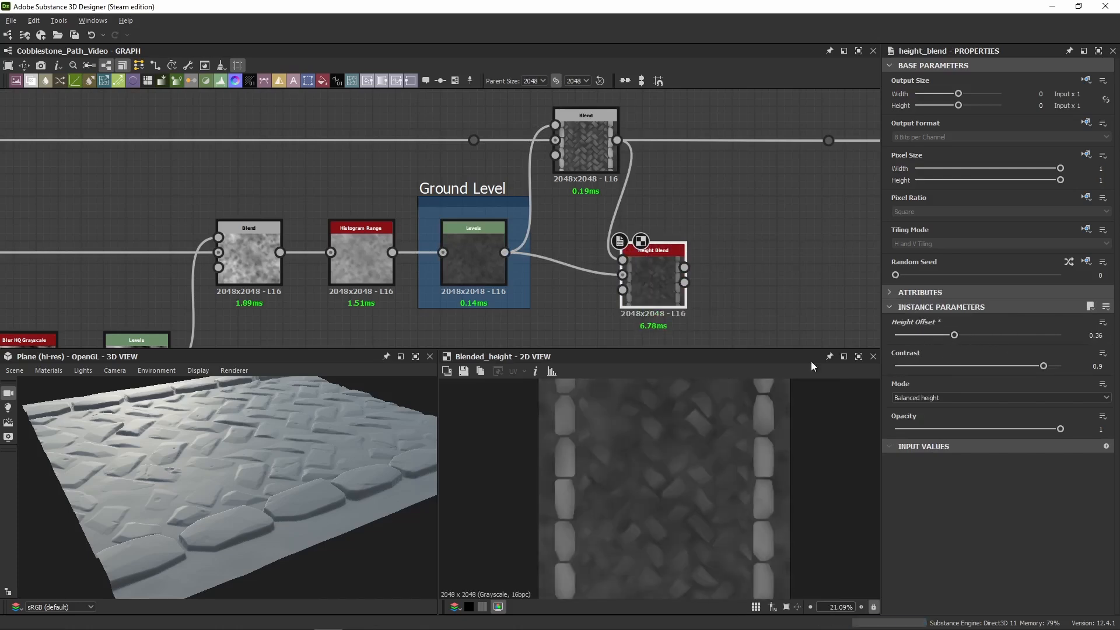
drag(586, 237, 609, 295)
key(x)
click(648, 301)
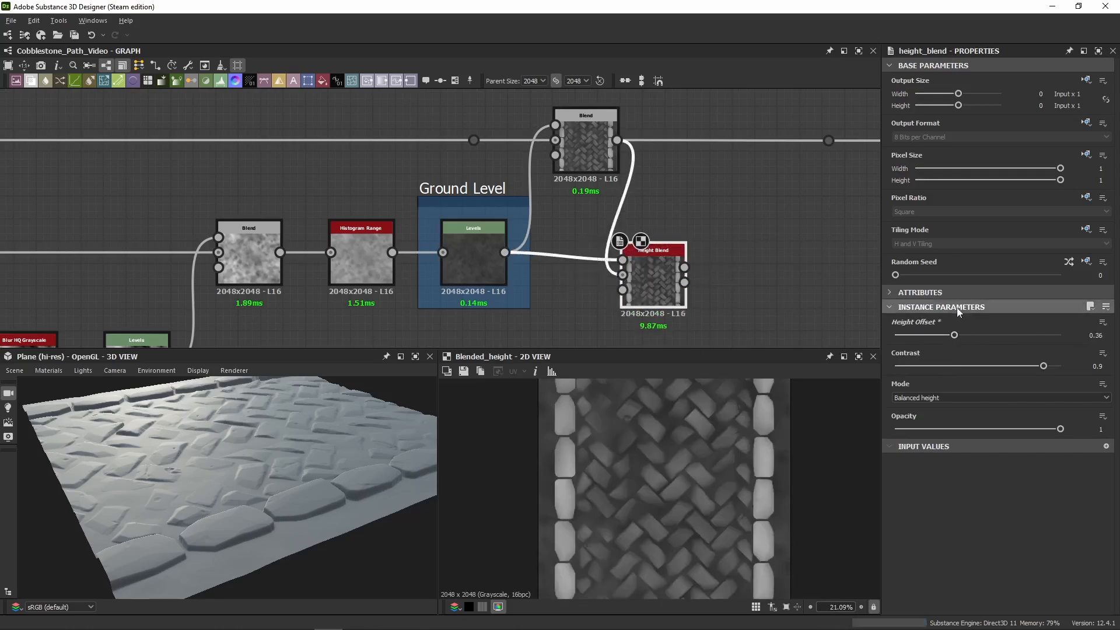
drag(950, 350, 971, 362)
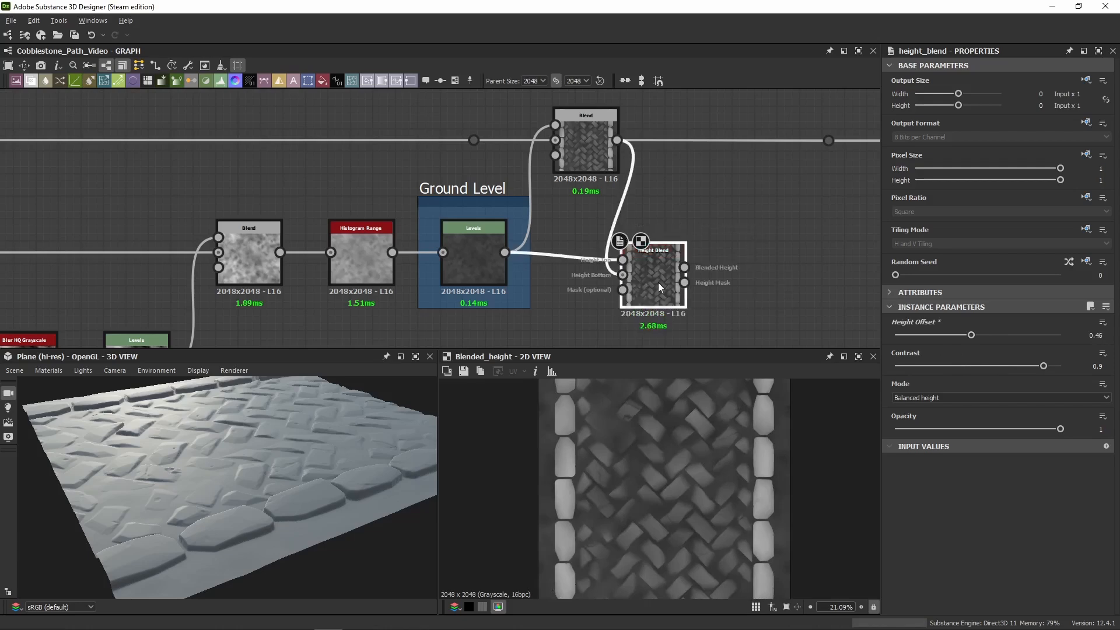
Step: Delete the Height Blend node and display the Max (Lighten) Blend in the 2D view, keeping its original placement
drag(744, 230, 582, 327)
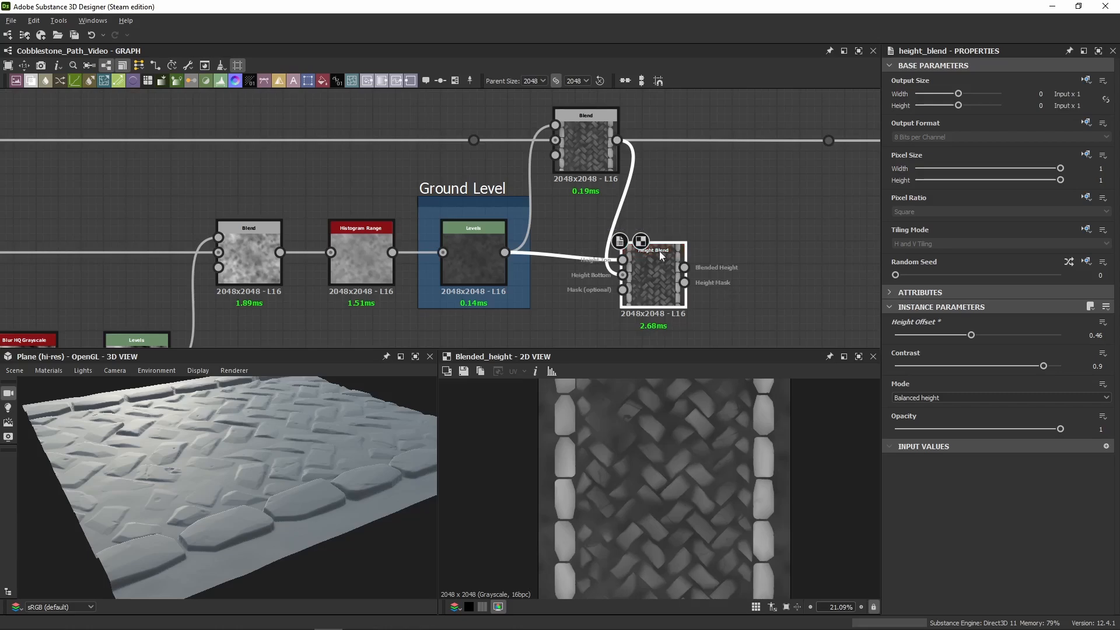
key(Delete)
double_click(588, 165)
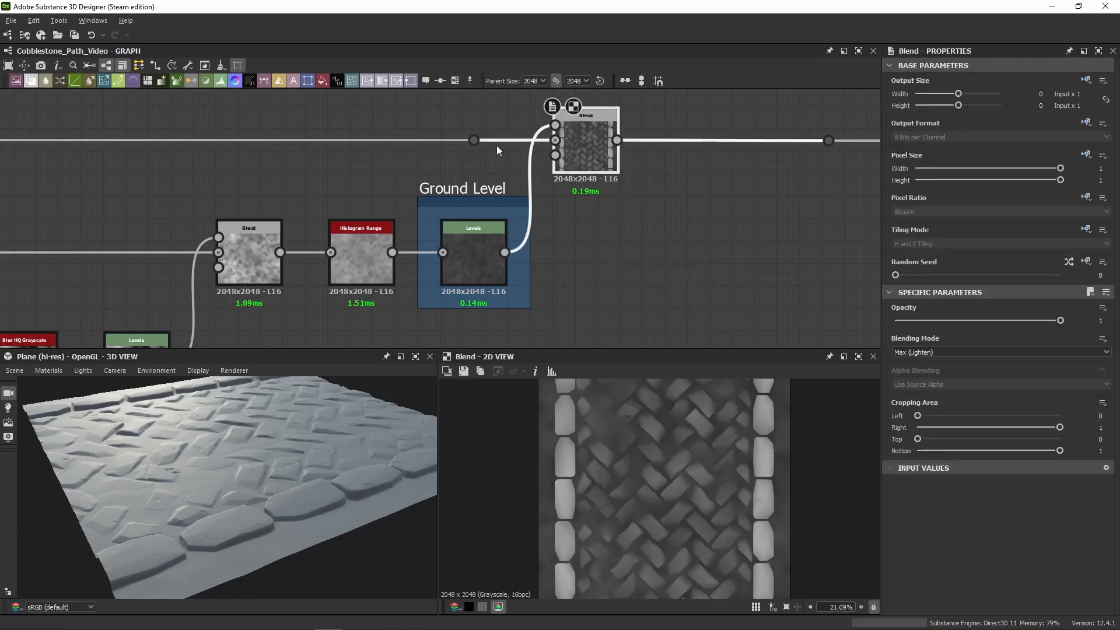
click(605, 171)
drag(593, 160, 594, 173)
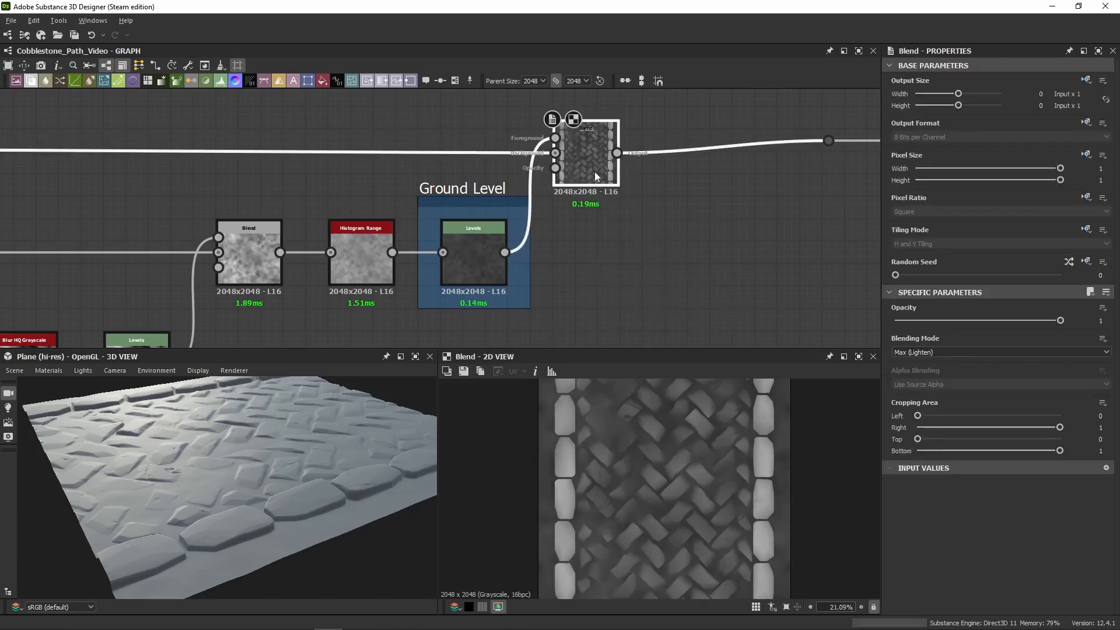
key(ctrl+z)
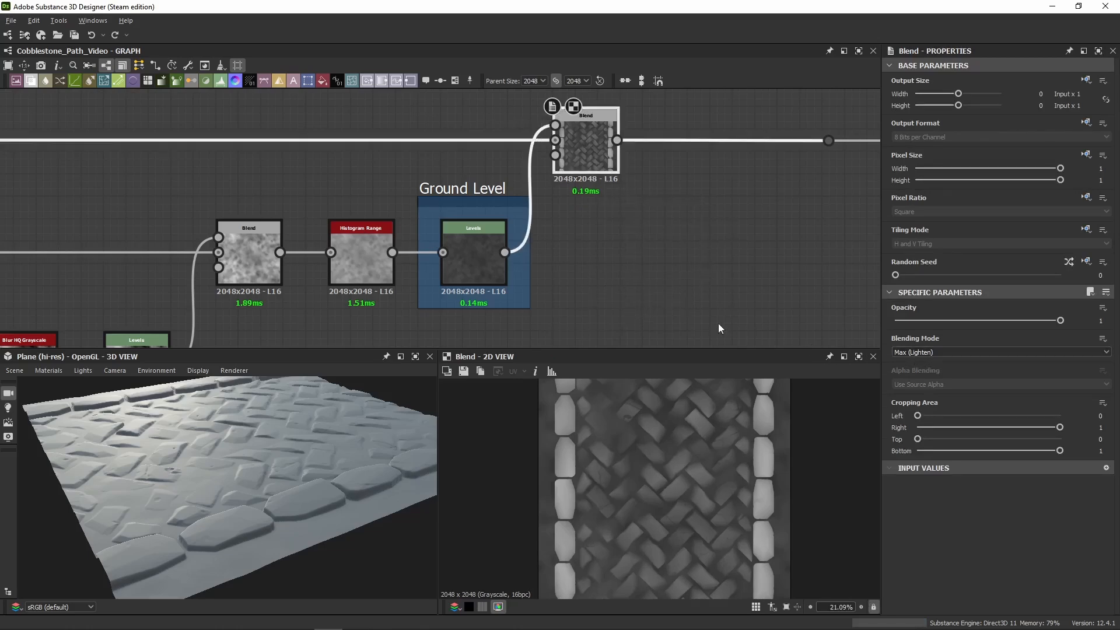
Step: Try a lower opacity on the Max (Lighten) Blend and a lower output white level on the Ground Level Levels node
mouse_move(1051, 320)
mouse_down()
mouse_move(936, 320)
mouse_move(975, 327)
mouse_move(967, 334)
mouse_move(1030, 327)
mouse_up()
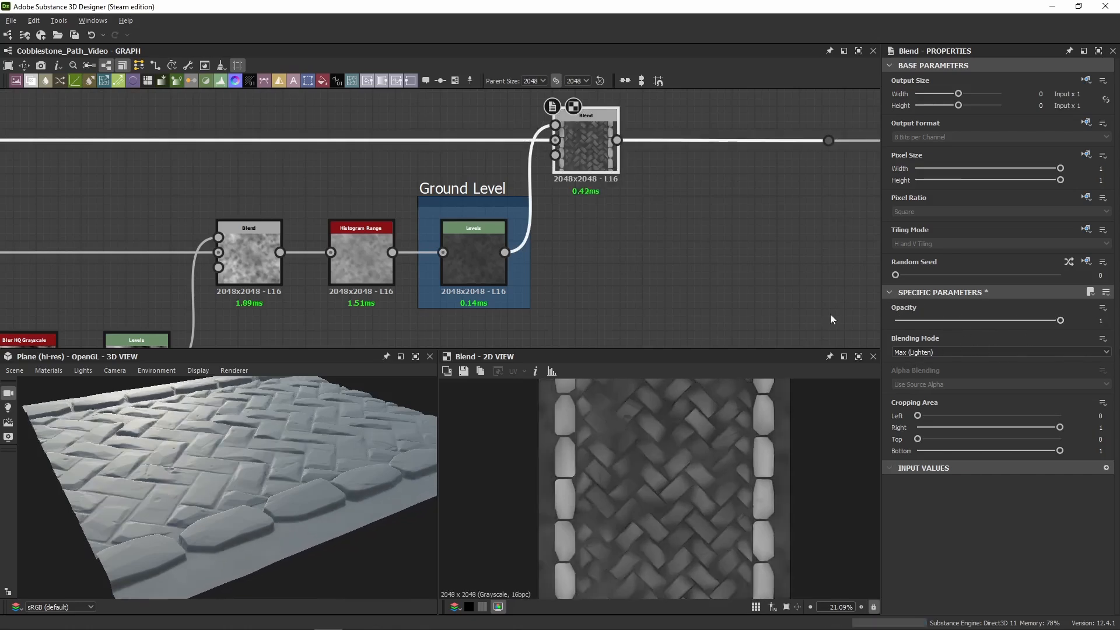
click(487, 254)
mouse_move(992, 447)
mouse_down()
mouse_move(940, 442)
mouse_move(991, 445)
mouse_up()
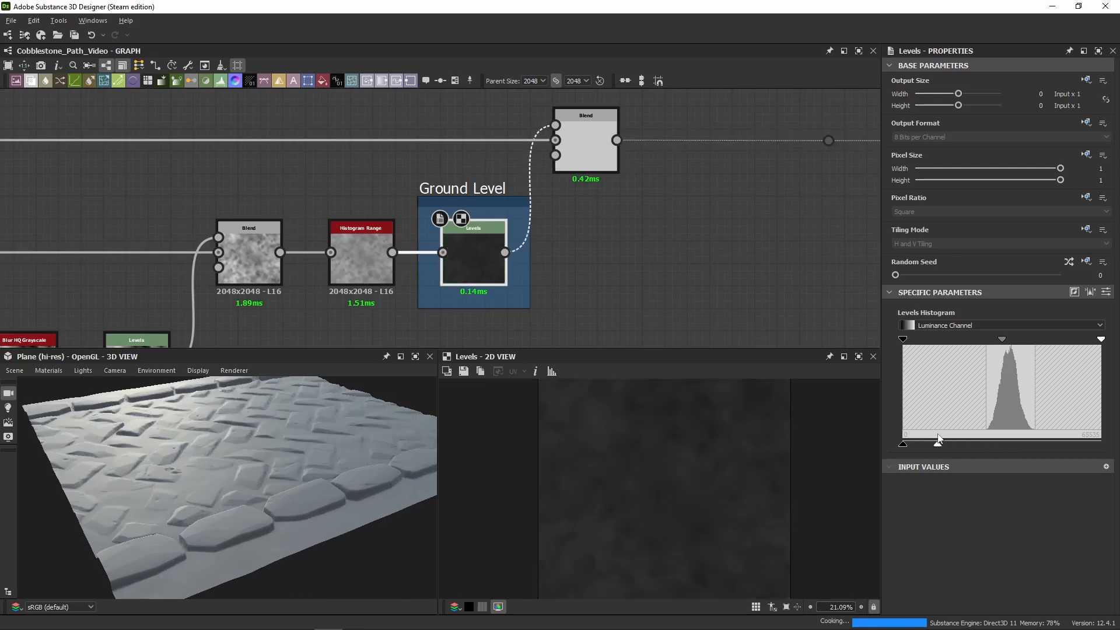
Step: Examine closely in the 3D view how the ground meets the cobblestones
middle_drag(610, 189, 537, 262)
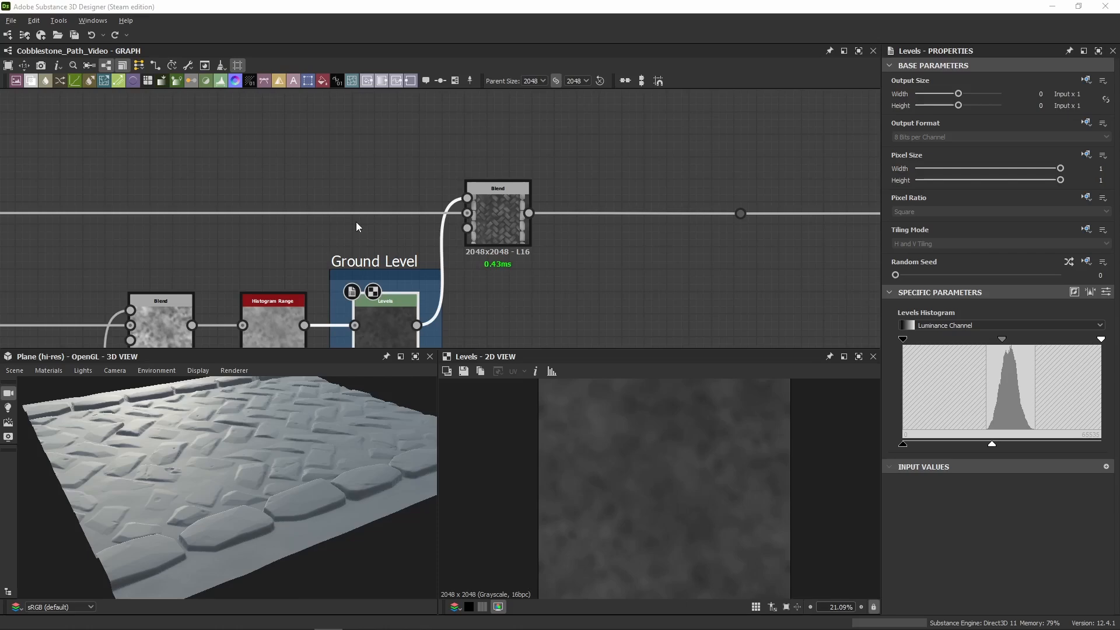
drag(195, 430, 247, 498)
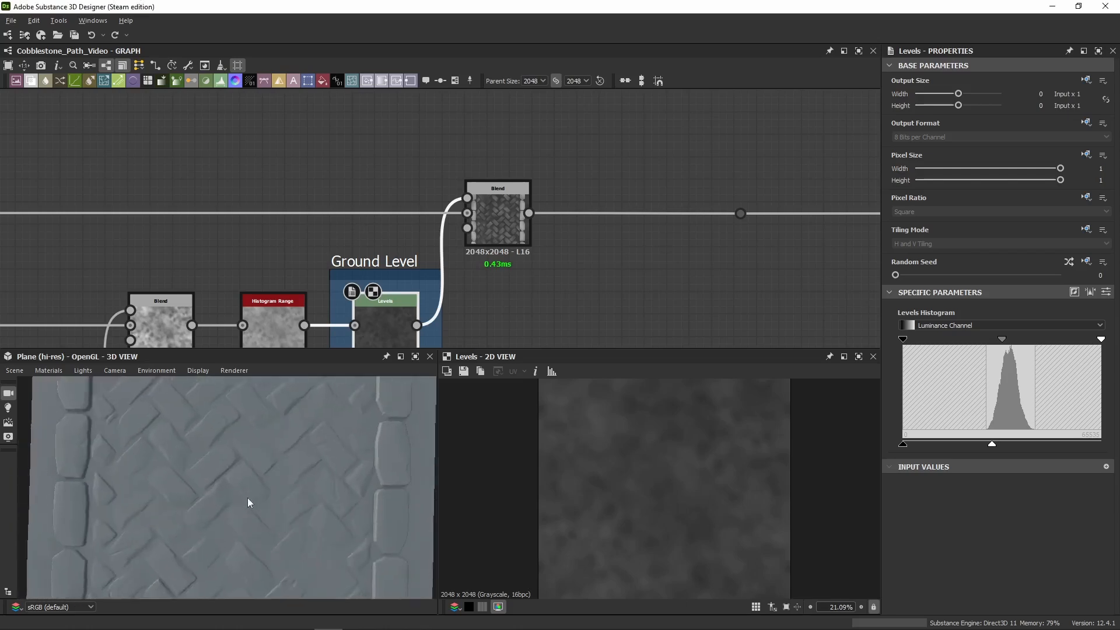
scroll(229, 475, up, 5)
scroll(229, 474, up, 3)
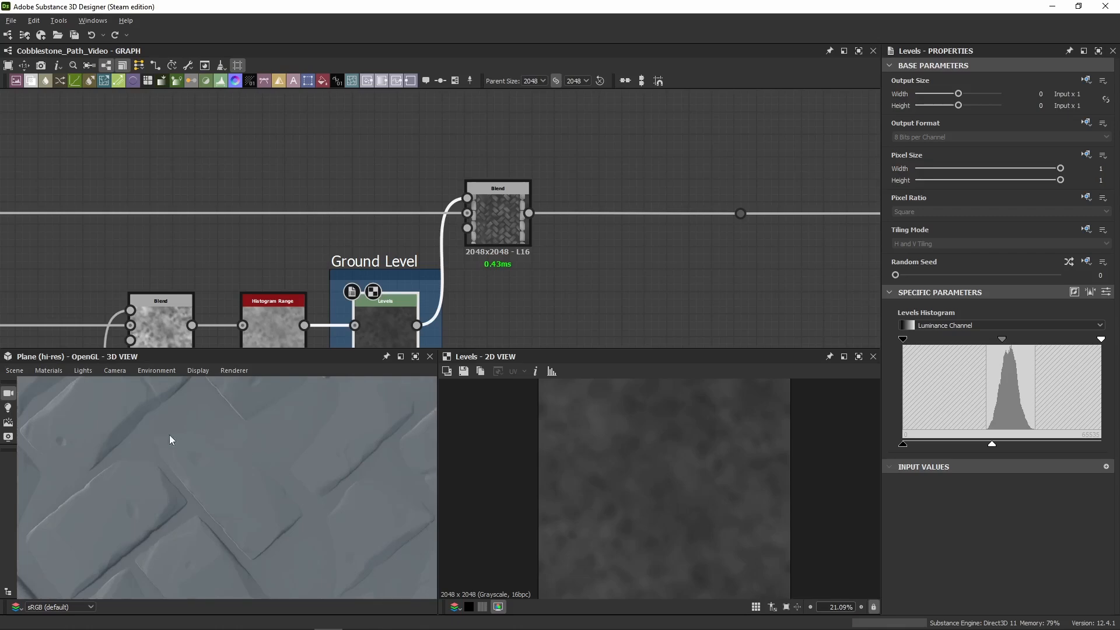
scroll(174, 429, up, 2)
drag(207, 409, 179, 451)
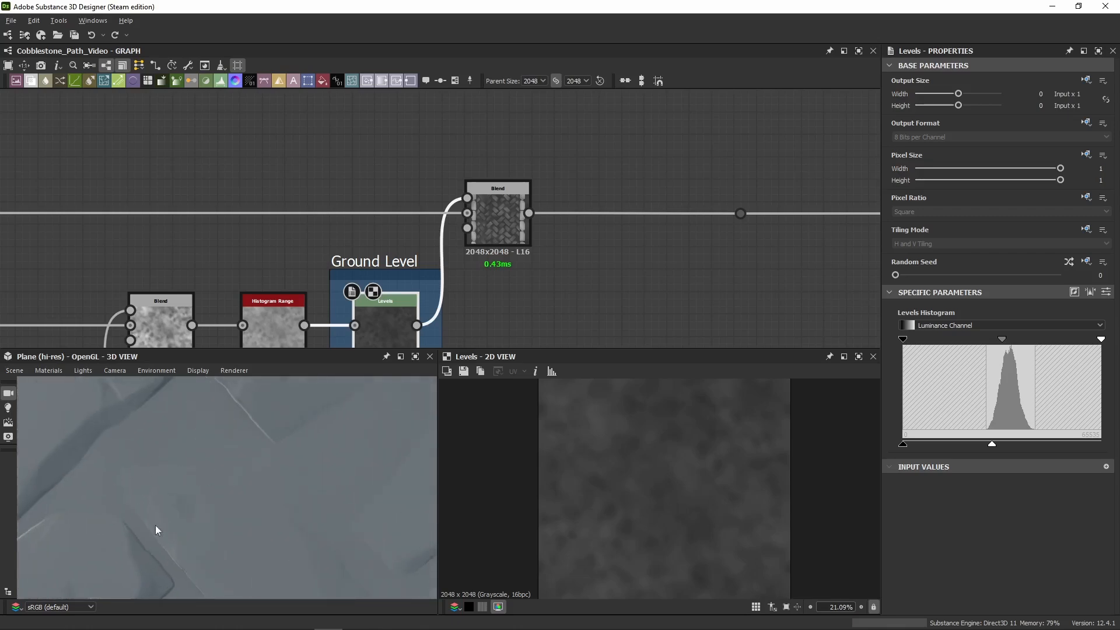
Step: Paste a Blend node set to Subtract and place it above the Max (Lighten) Blend
middle_drag(473, 292, 401, 245)
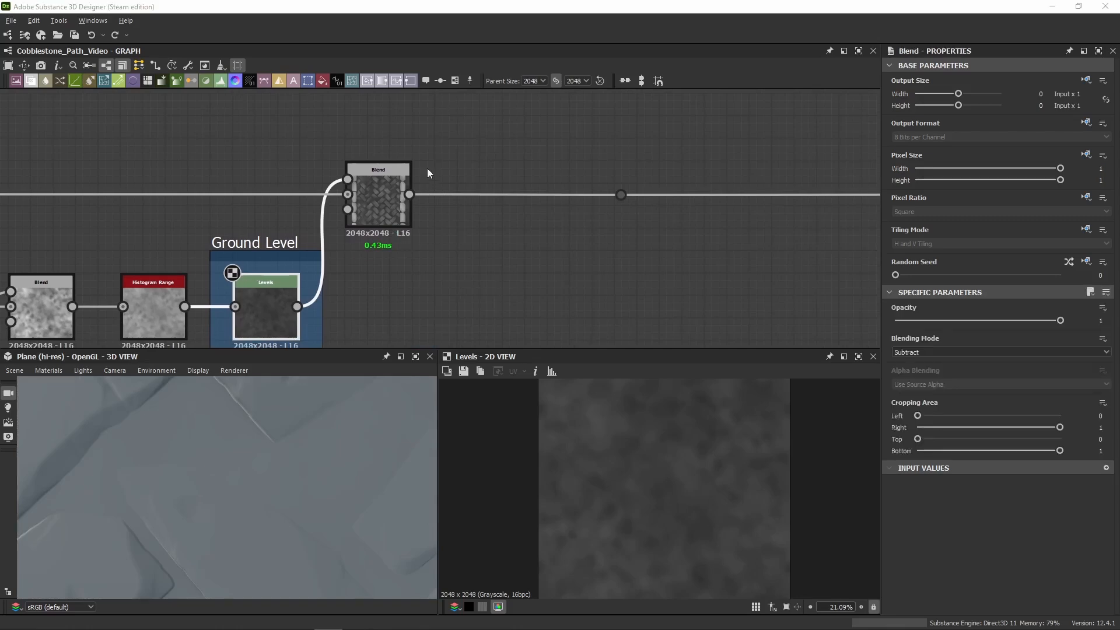
middle_drag(445, 103, 446, 135)
key(ctrl+v)
drag(444, 206, 491, 105)
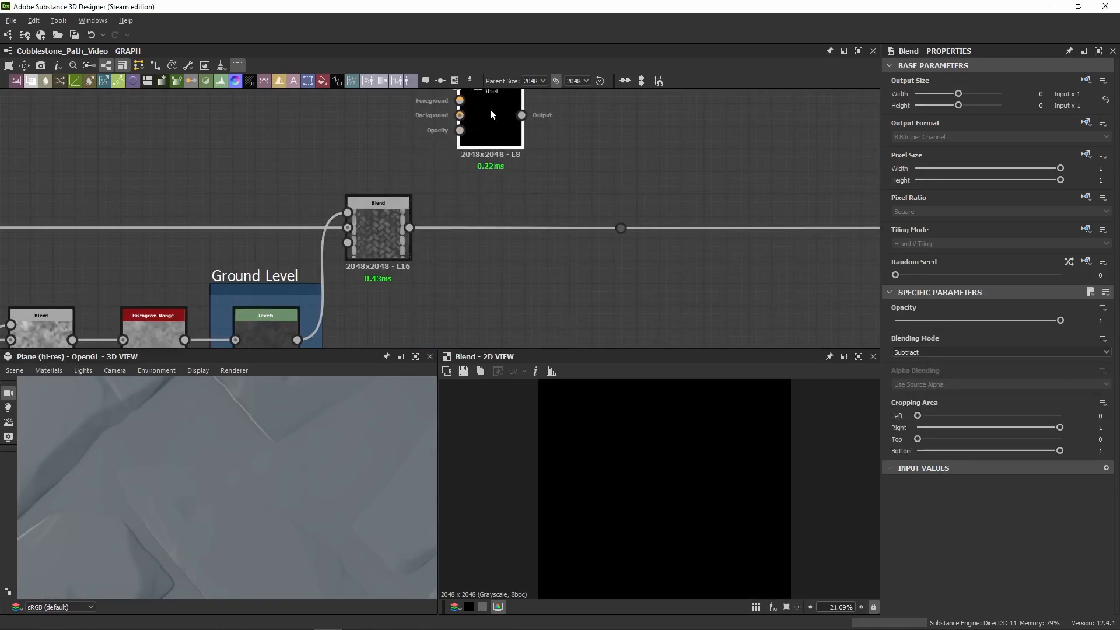
scroll(466, 183, down, 2)
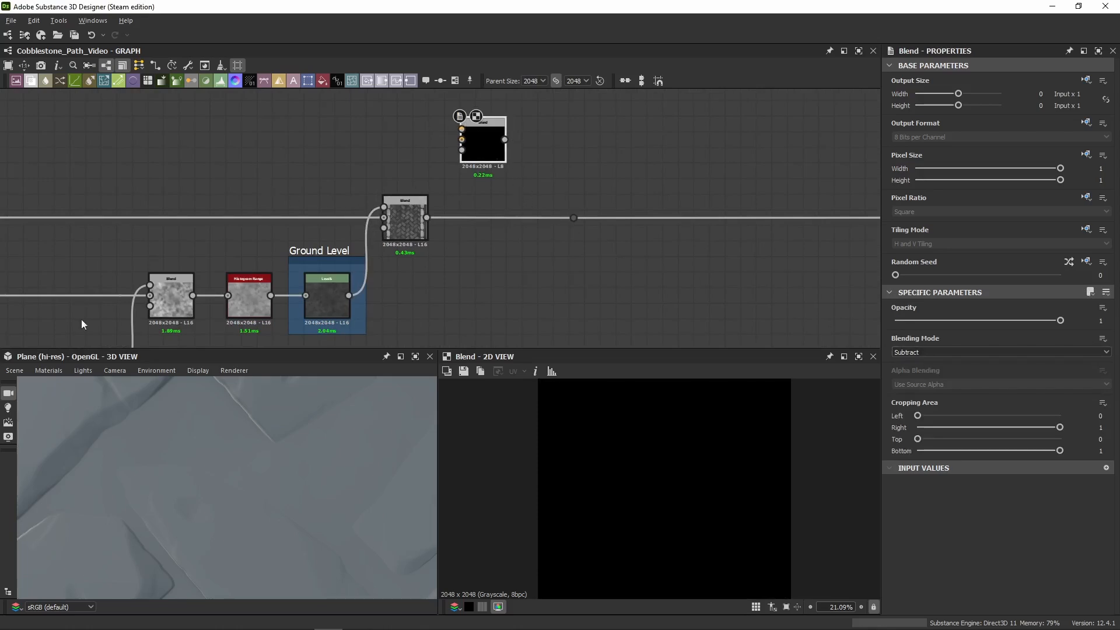
Step: Connect the cobblestone height to the Subtract Blend's foreground and the Ground Level Levels to its background through dot nodes, and display the result
double_click(327, 217)
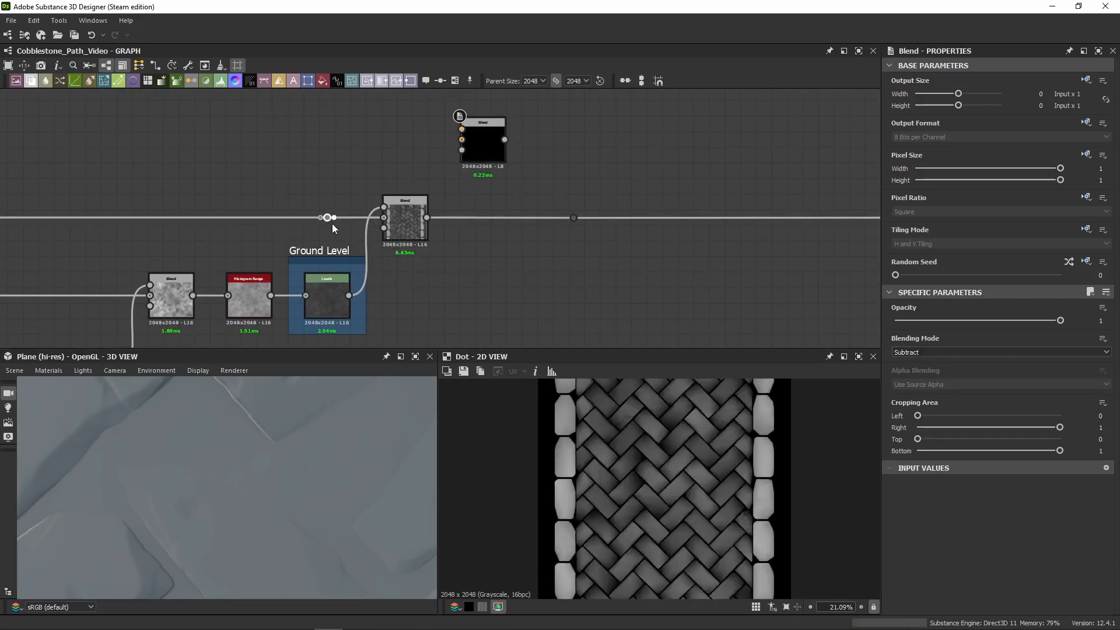
drag(334, 218, 461, 129)
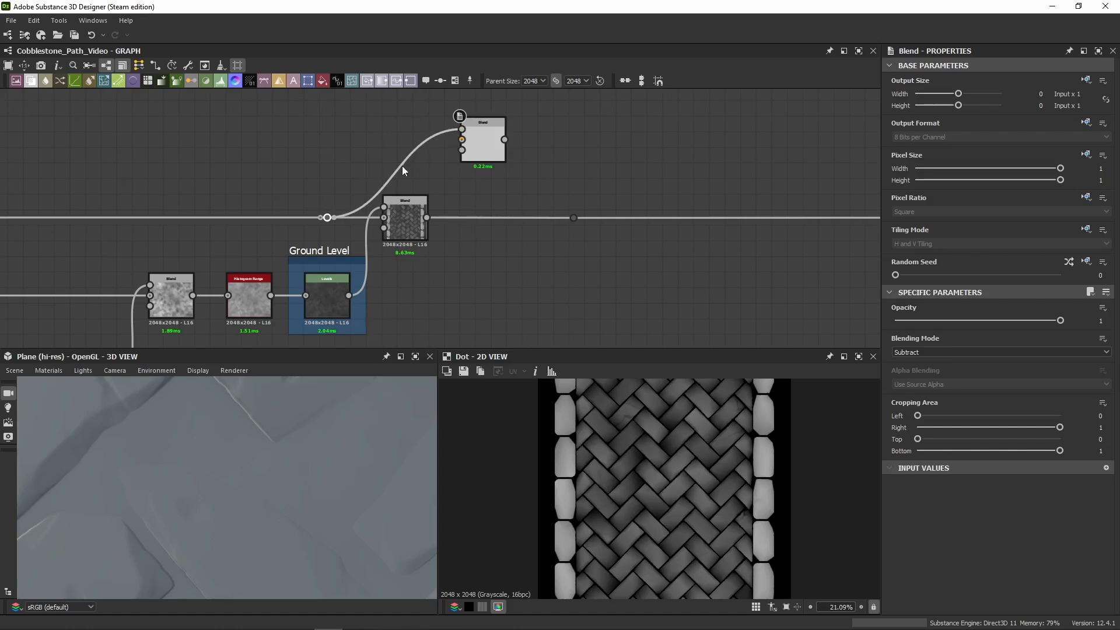
alt+drag(401, 166, 405, 140)
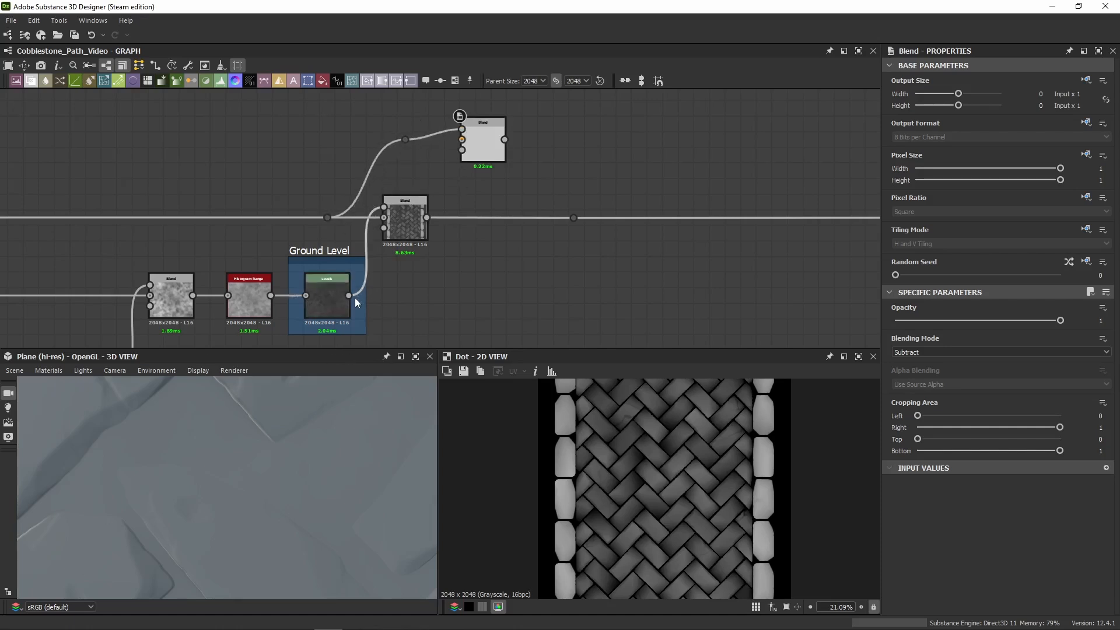
drag(348, 295, 462, 140)
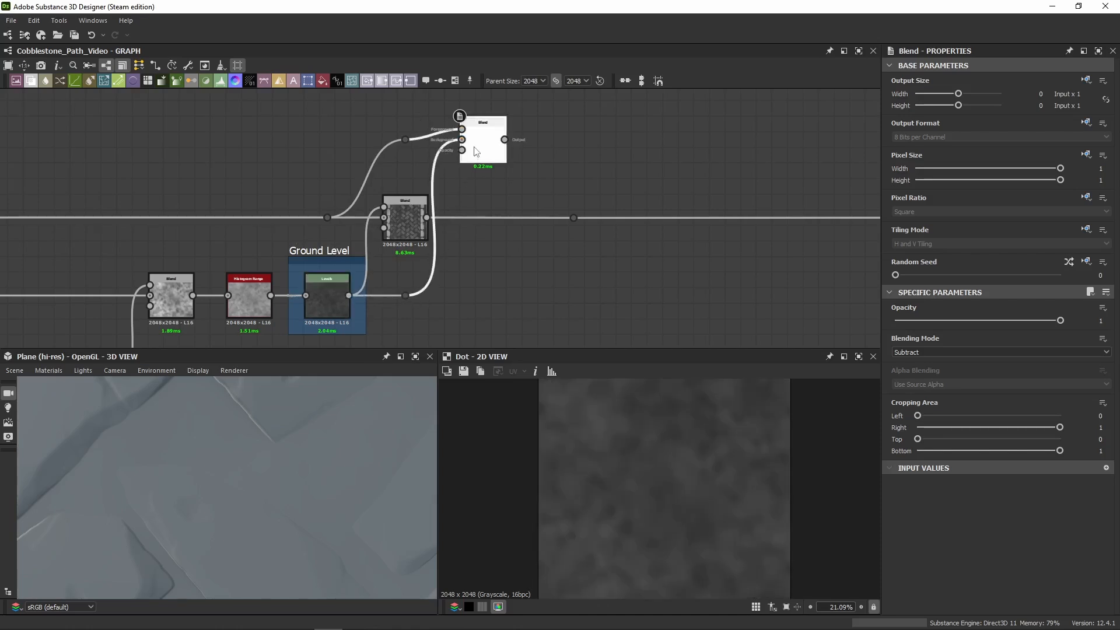
double_click(473, 146)
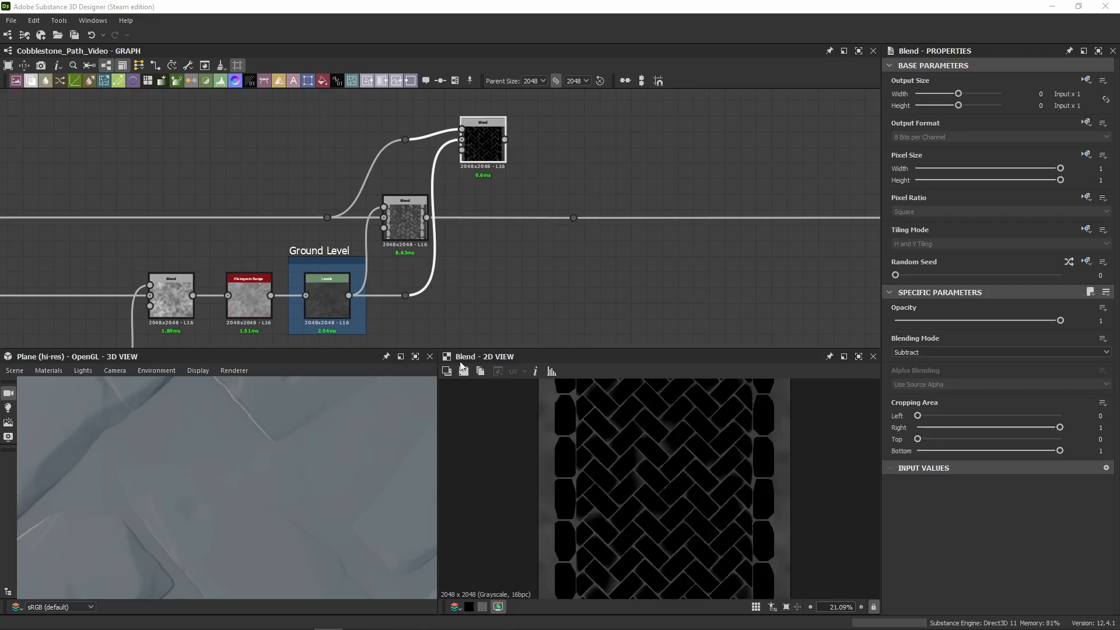
scroll(639, 470, up, 8)
scroll(626, 497, up, 3)
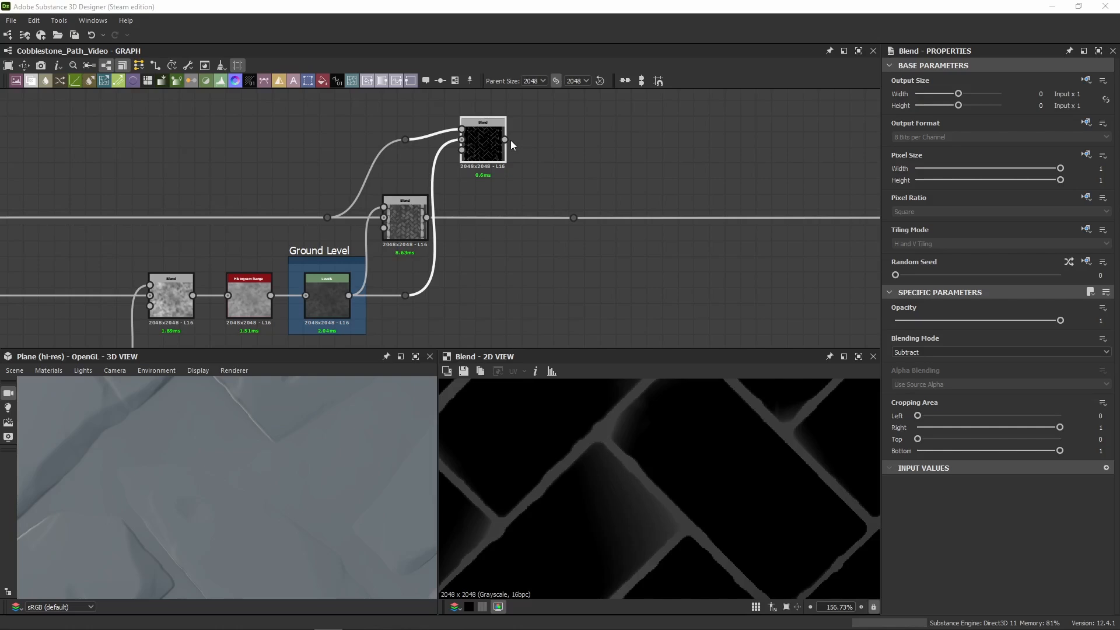
Step: Append a Histogram Scan to the Subtract Blend with Position 1 and Contrast 1, and compare its mask with the input
drag(510, 140, 571, 138)
text(scan)
click(616, 223)
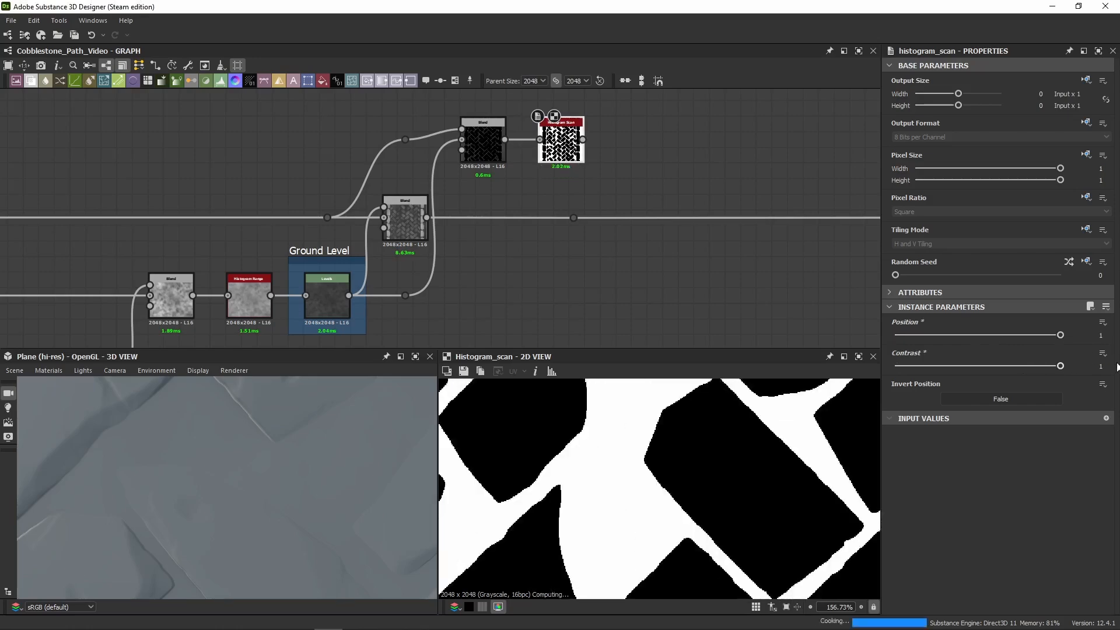
scroll(570, 533, down, 5)
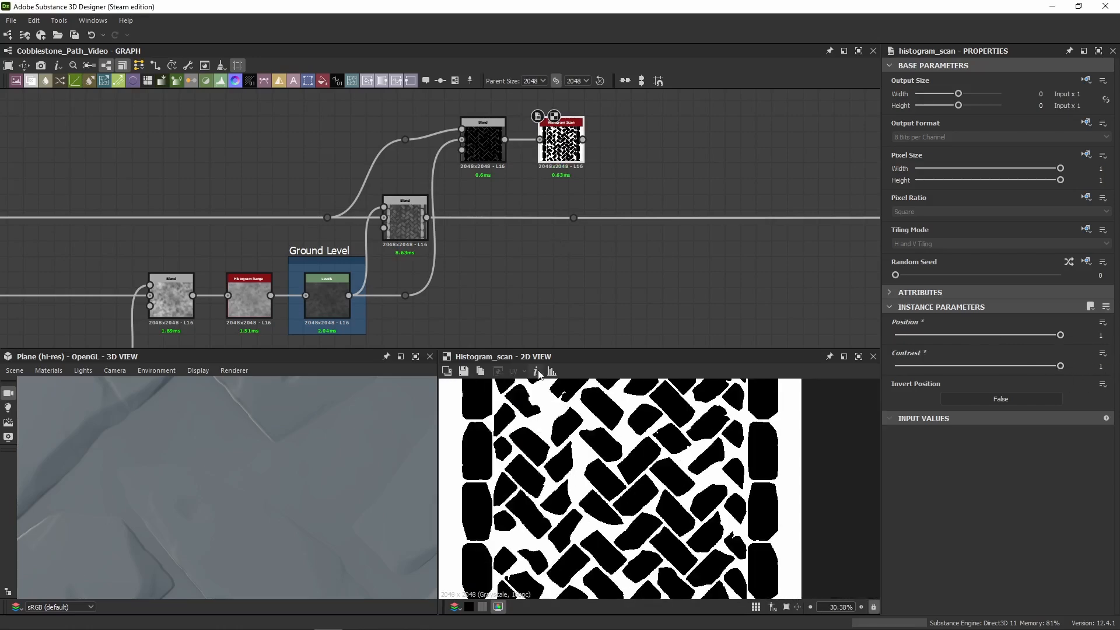
scroll(557, 470, up, 4)
double_click(497, 153)
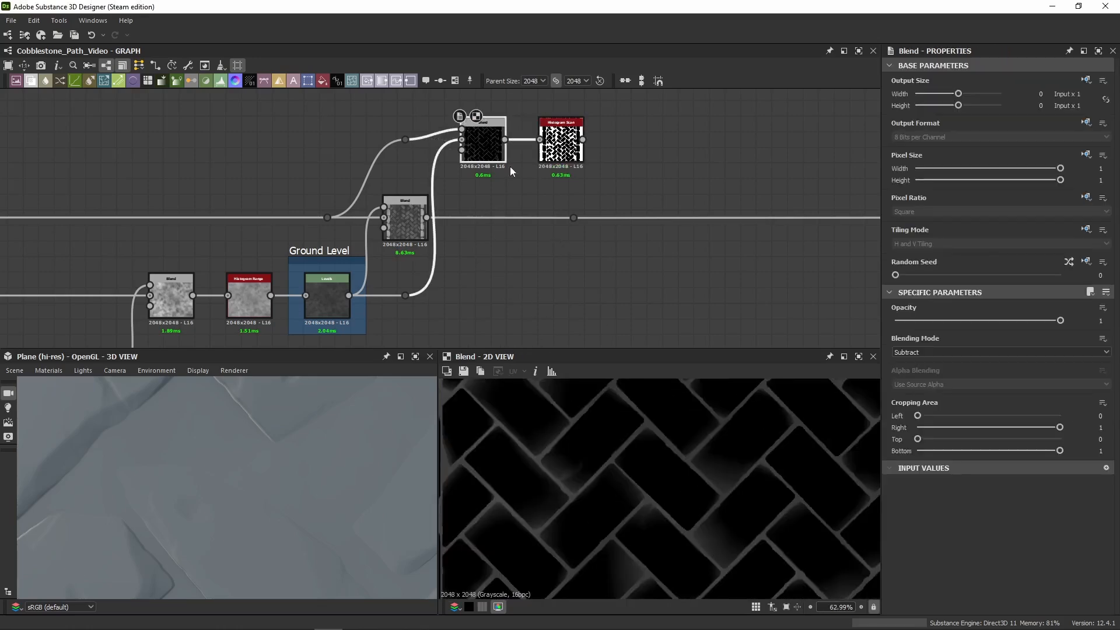
double_click(561, 143)
scroll(646, 467, down, 5)
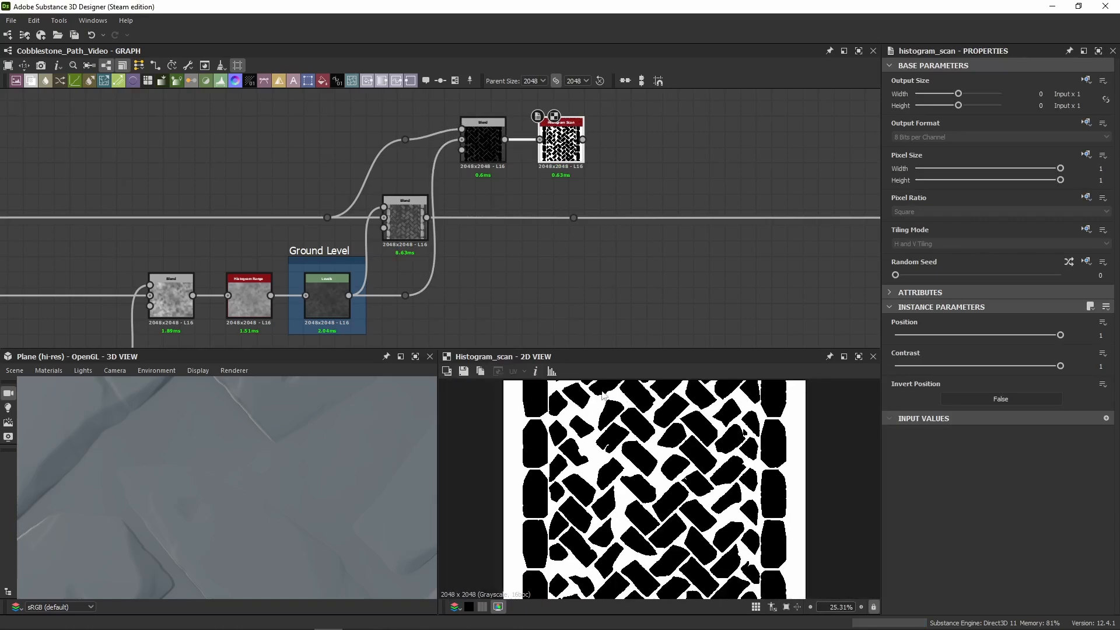
Step: Try different output white levels on the Ground Level Levels node to test the Histogram Scan mask
middle_drag(360, 295, 475, 237)
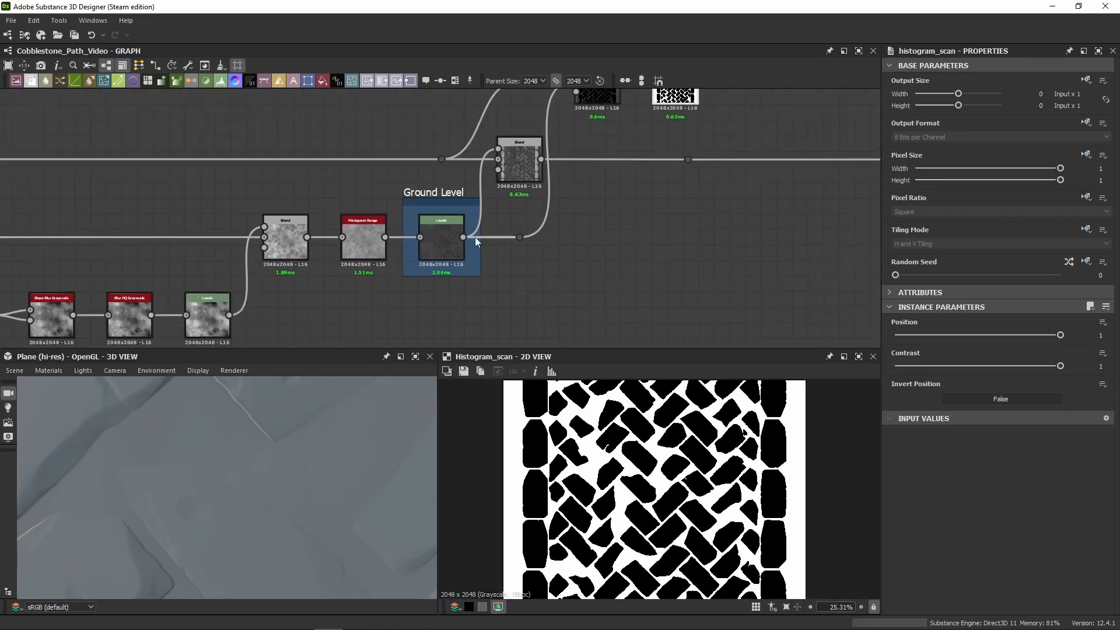
click(369, 253)
click(449, 254)
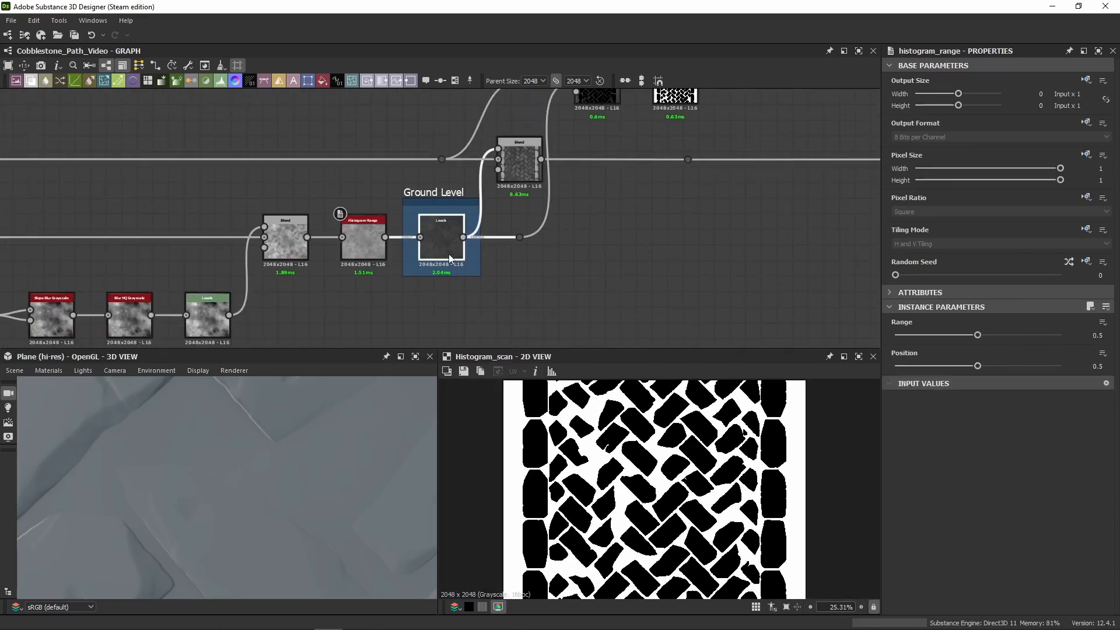
mouse_move(992, 445)
mouse_down()
mouse_move(1041, 454)
mouse_move(991, 449)
mouse_up()
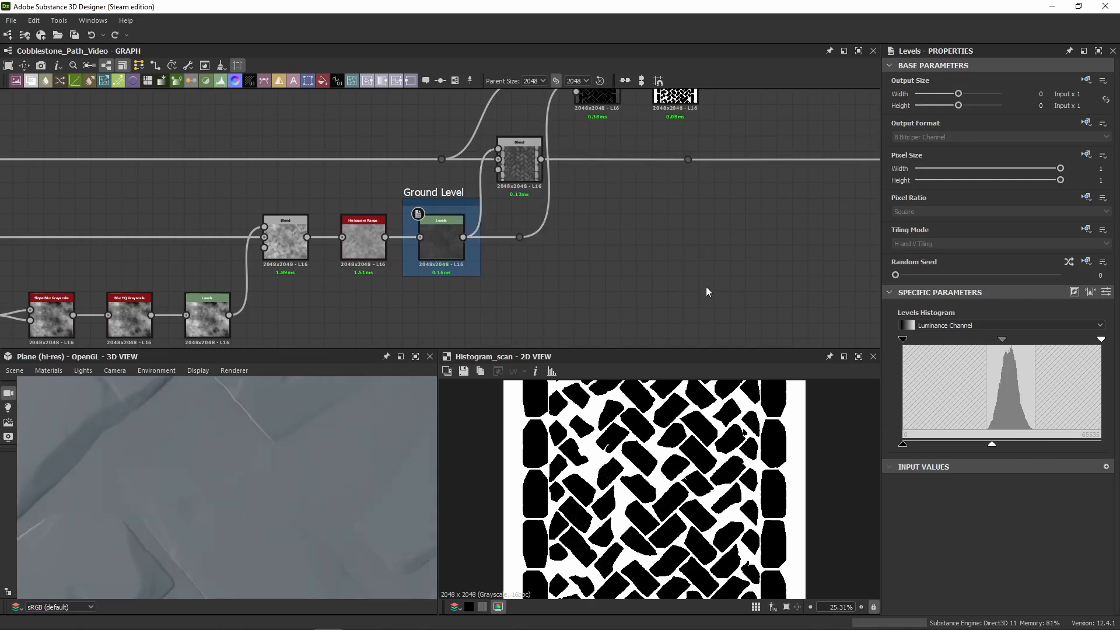
Step: Move the dot on the main height connection further downstream to make room after the Histogram Scan
middle_drag(707, 140, 547, 208)
click(516, 150)
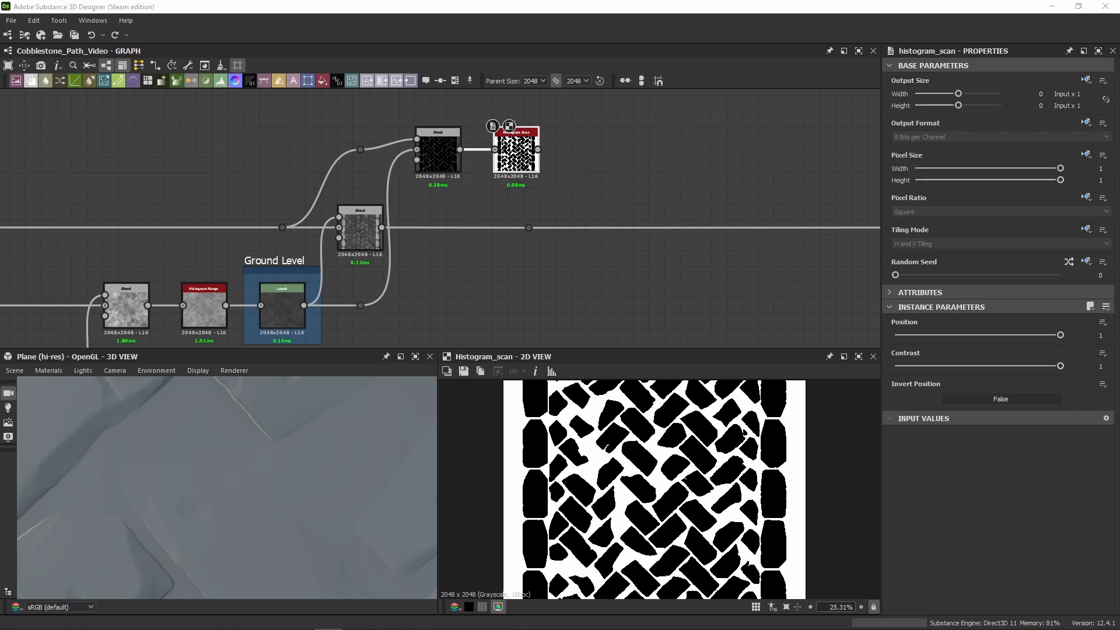
middle_drag(533, 180, 404, 165)
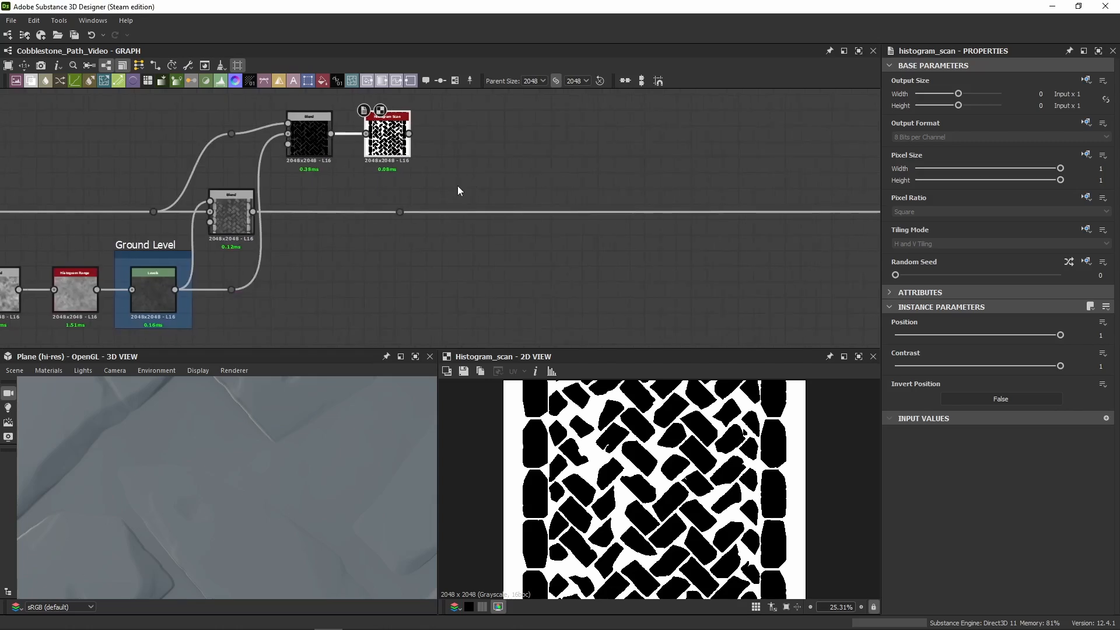
drag(639, 212, 871, 214)
middle_drag(538, 164, 536, 174)
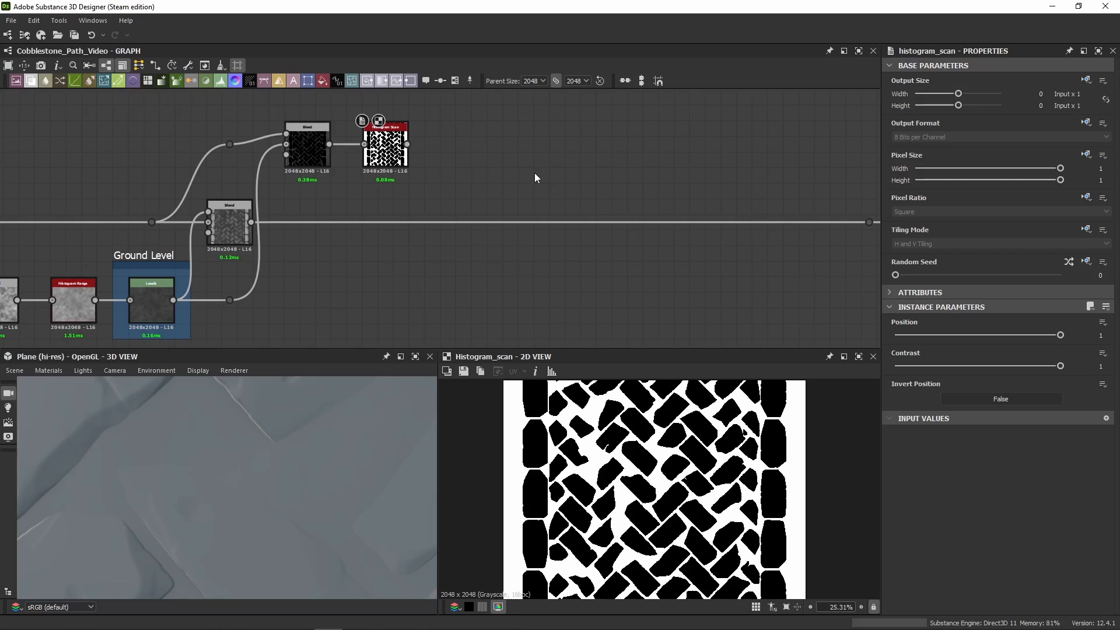
Step: Paste the Ground Only? frame with its two Switch Grayscale nodes and place it over the main height connection
key(ctrl+v)
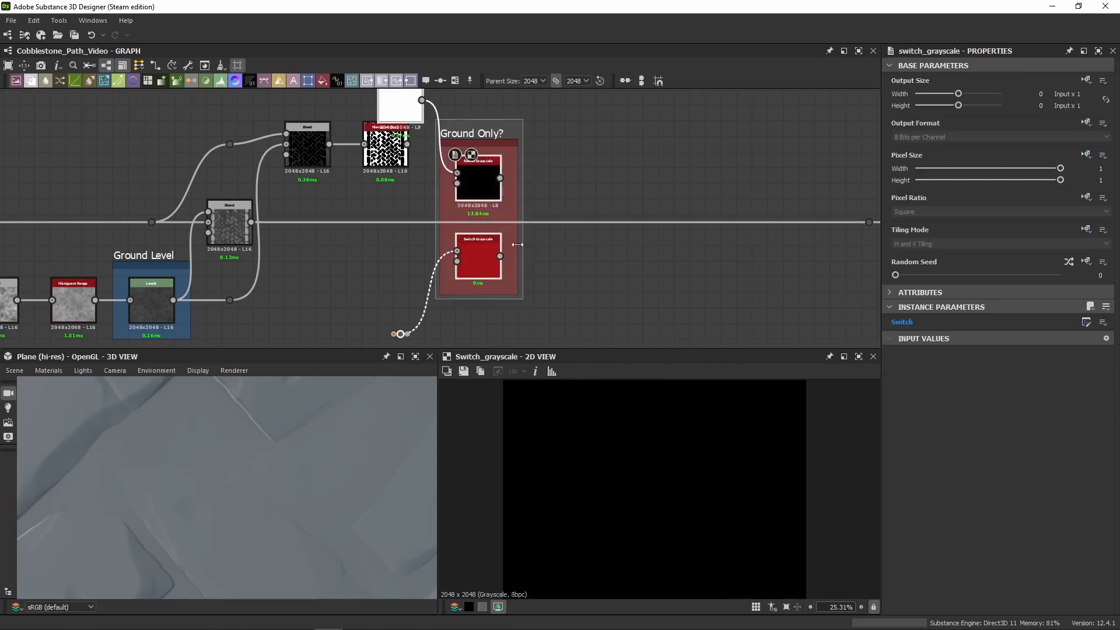
drag(475, 215, 538, 181)
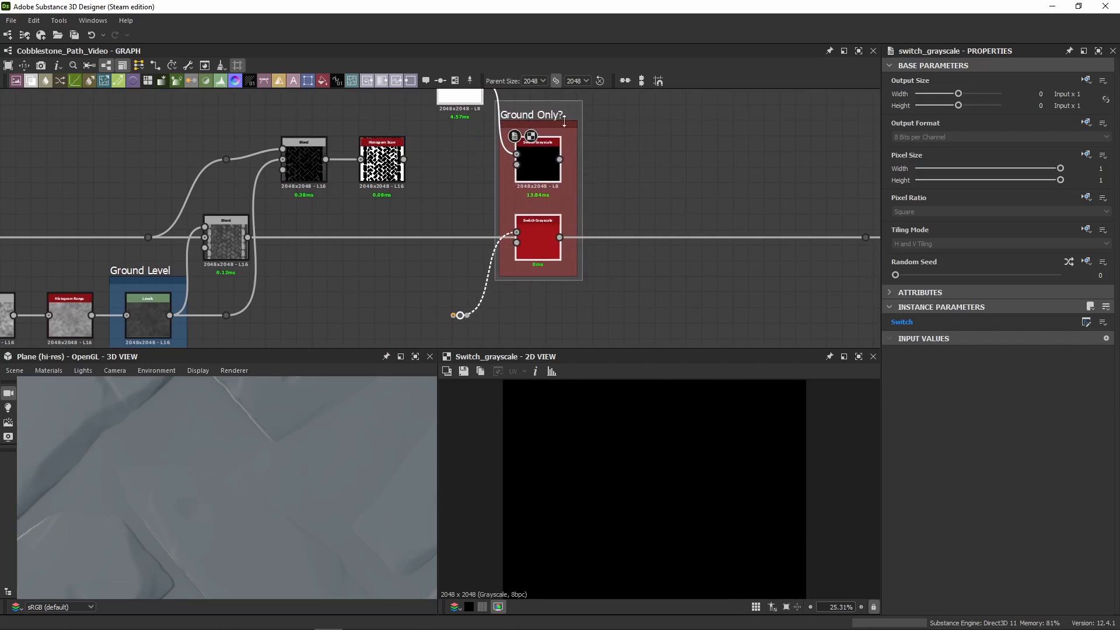
click(643, 209)
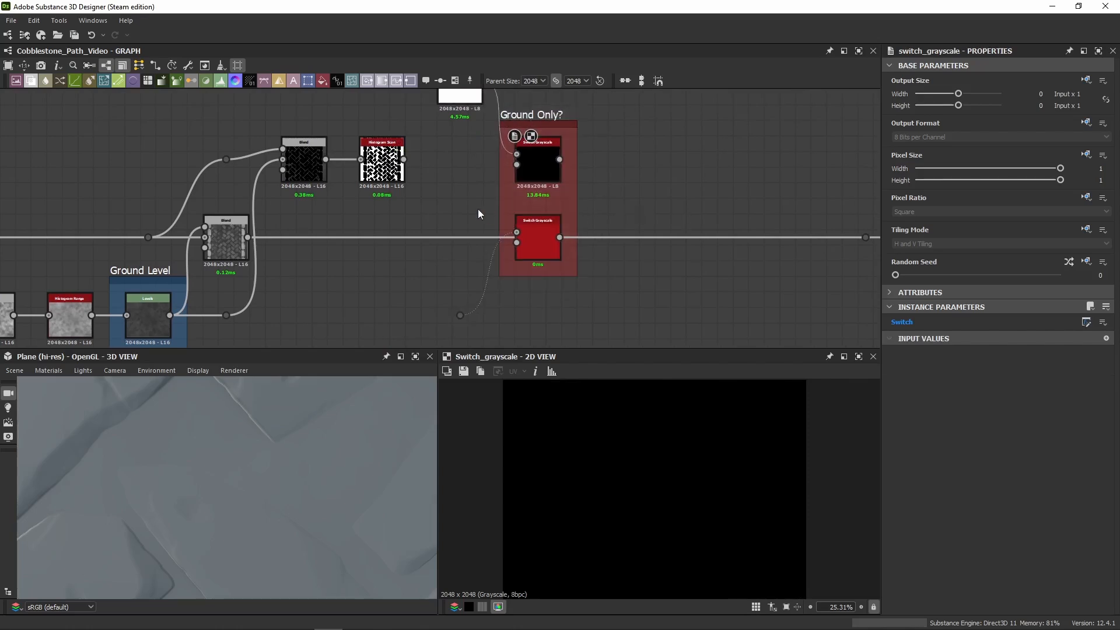
Step: Connect the Histogram Scan to the upper Ground Only? switch's second input and the Ground Level dot to the dot feeding the lower switch
drag(404, 159, 530, 165)
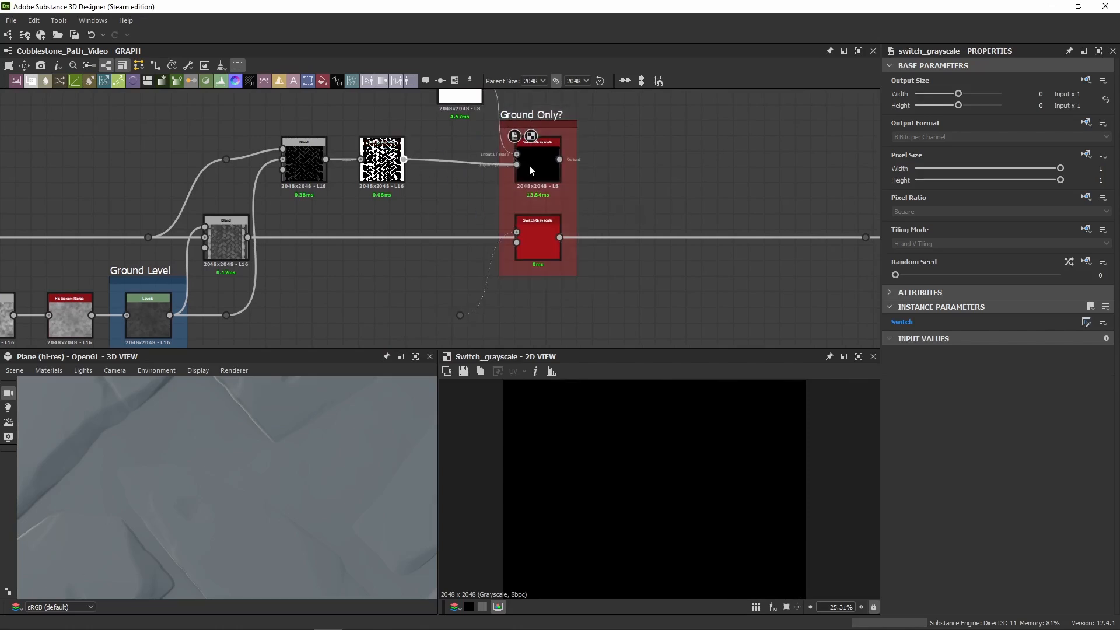
key(ctrl+z)
middle_drag(607, 164, 553, 184)
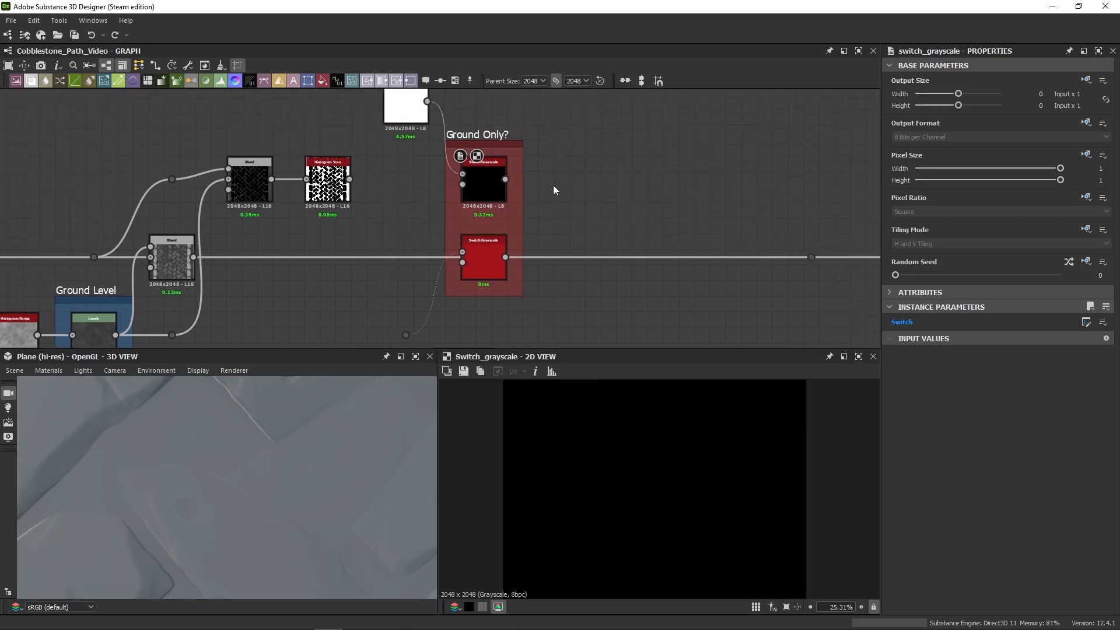
drag(349, 179, 466, 188)
middle_drag(339, 219, 414, 188)
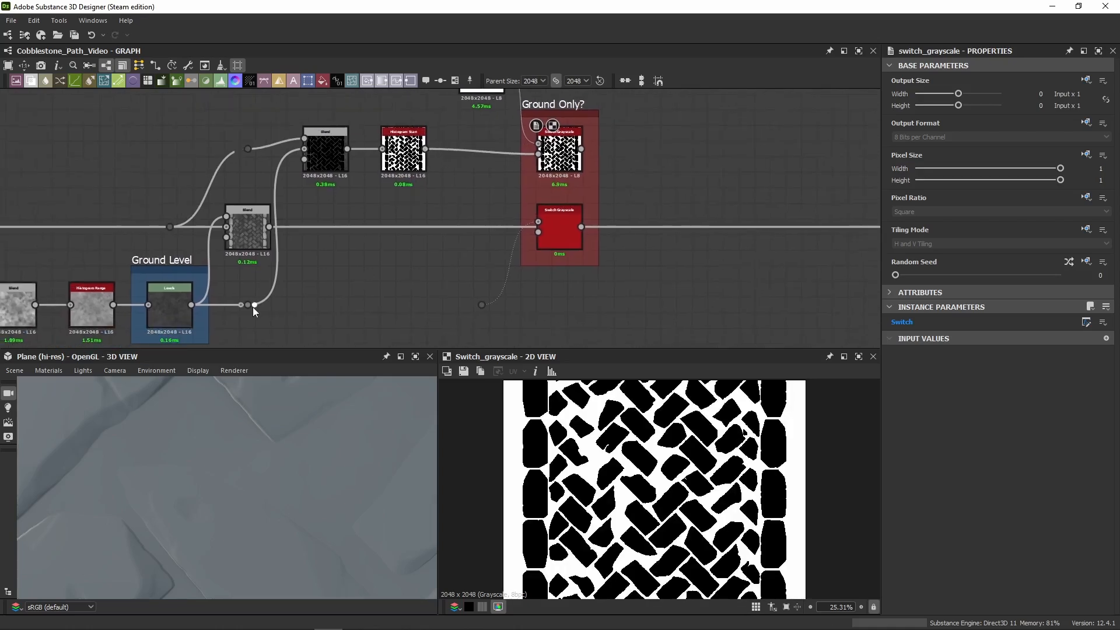
drag(253, 307, 483, 307)
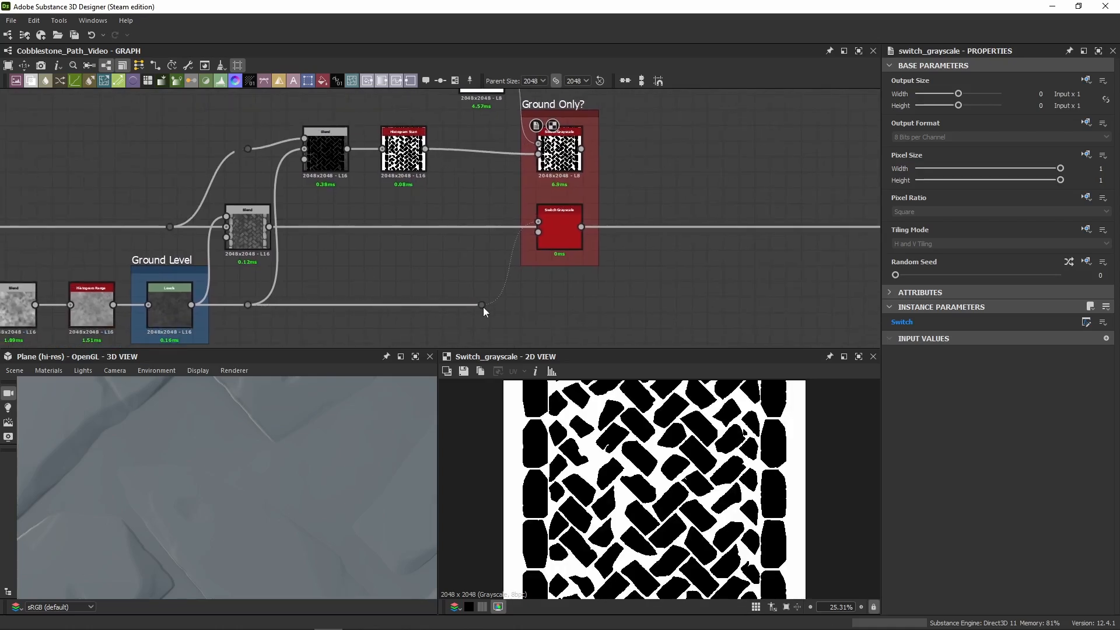
Step: Connect the lower Ground Only? switch's output to the downstream dot and the Max (Lighten) Blend to its second input
middle_drag(625, 221, 514, 207)
click(447, 232)
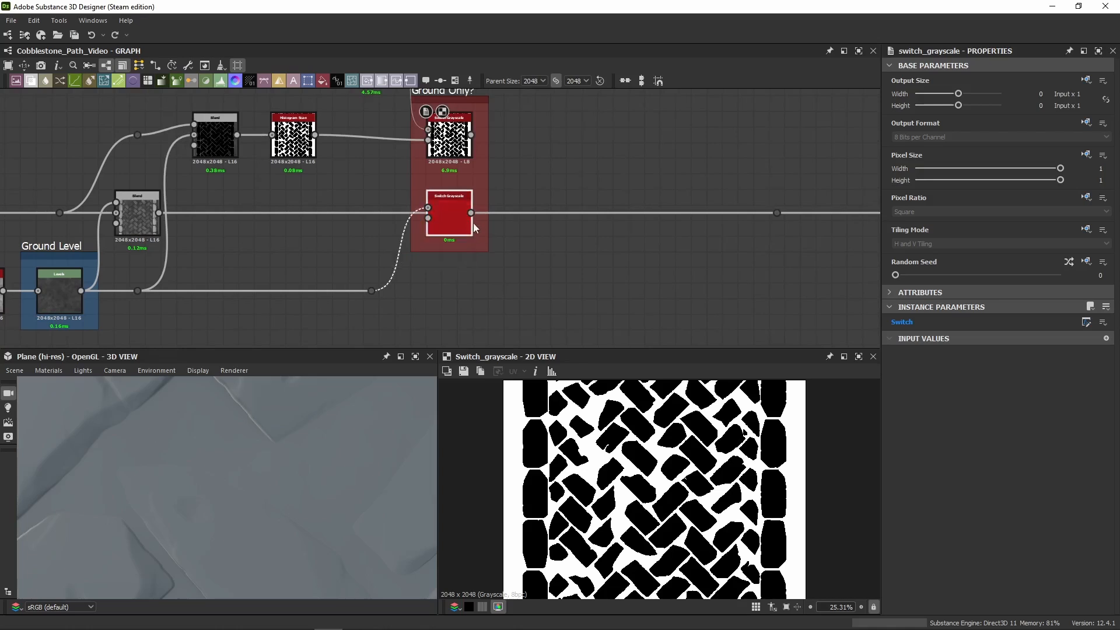
drag(776, 216, 771, 214)
middle_drag(618, 189, 590, 175)
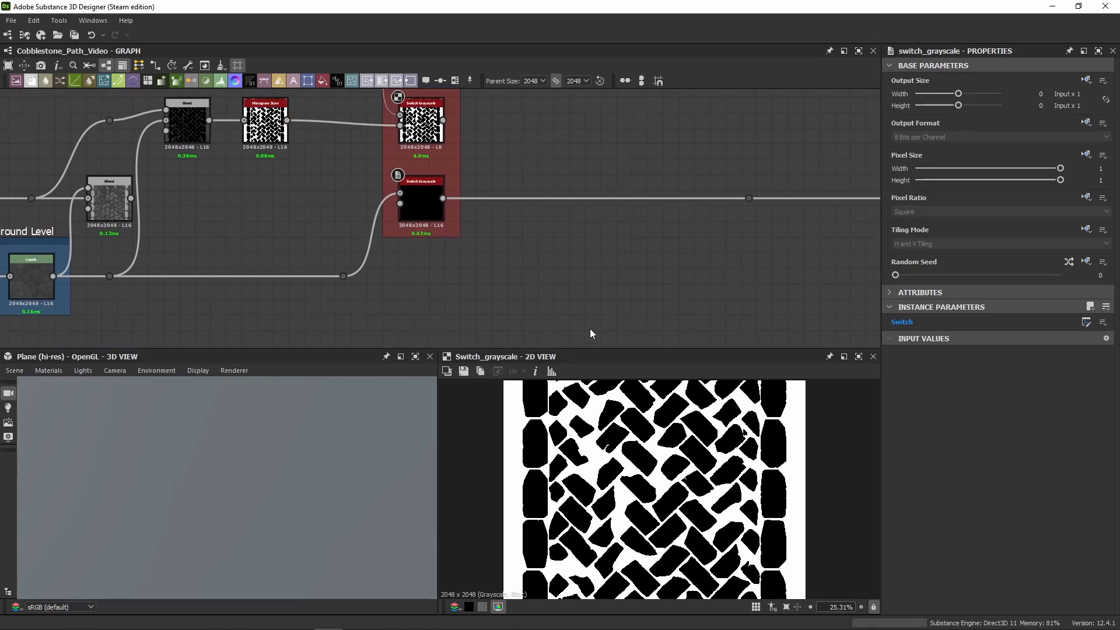
drag(132, 199, 399, 203)
Step: Add a Switch Grayscale node and place it just below the Ground Only? frame, slightly further downstream
key(space)
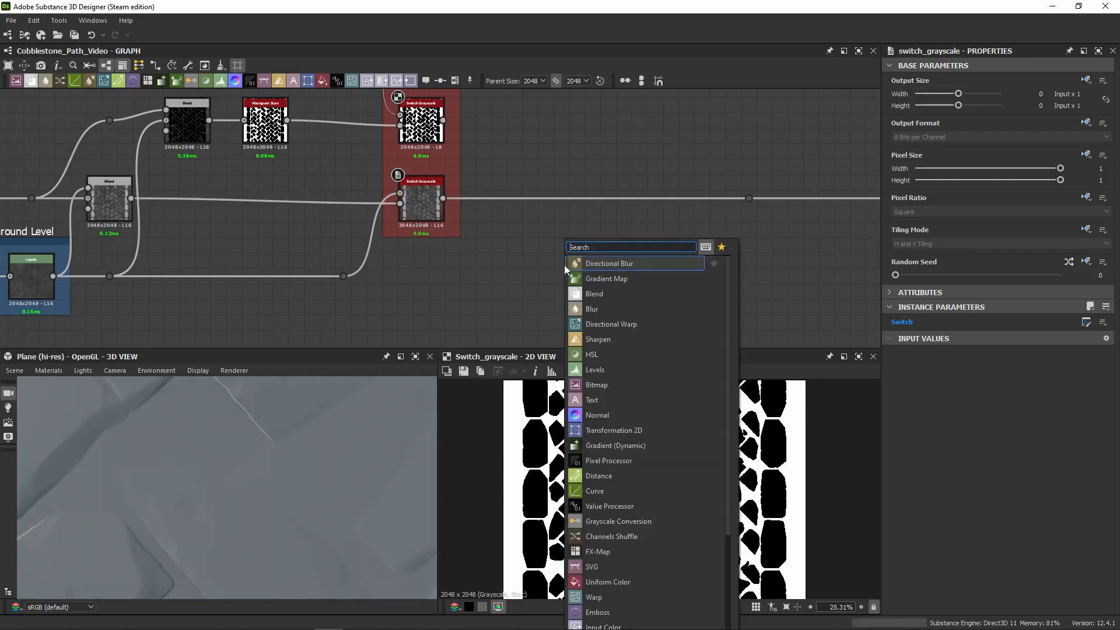
text(s)
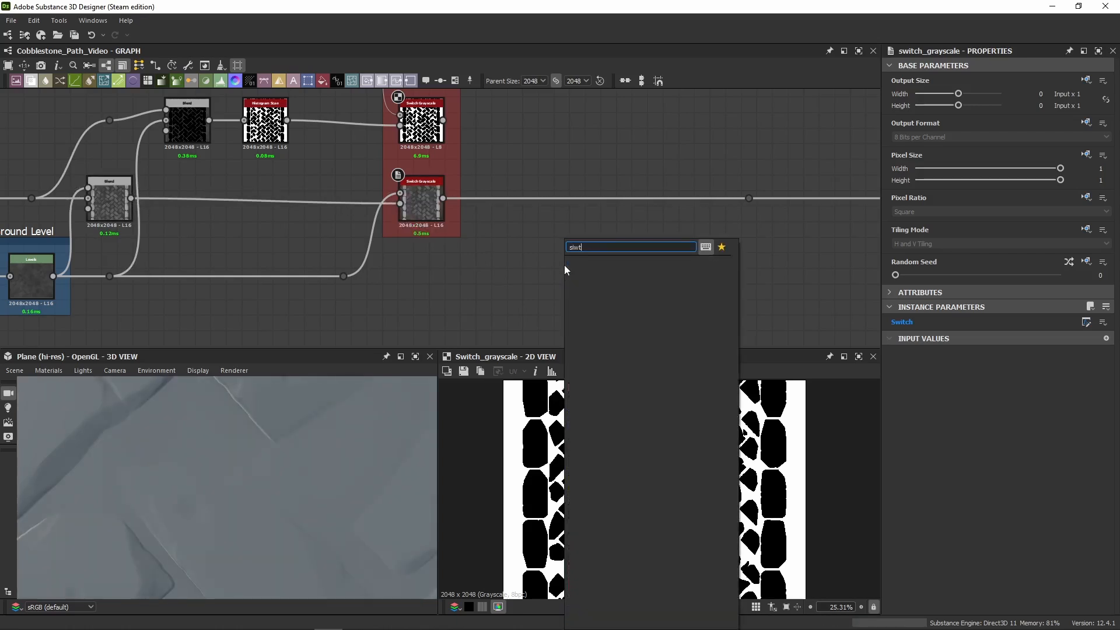
text(witch)
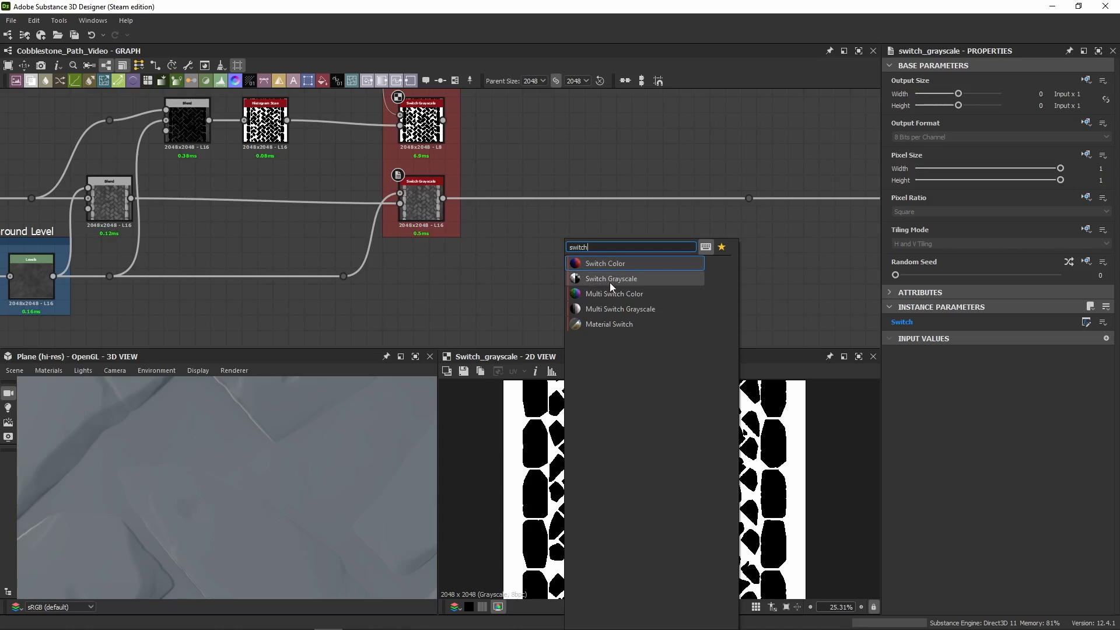
click(574, 278)
drag(561, 278, 481, 292)
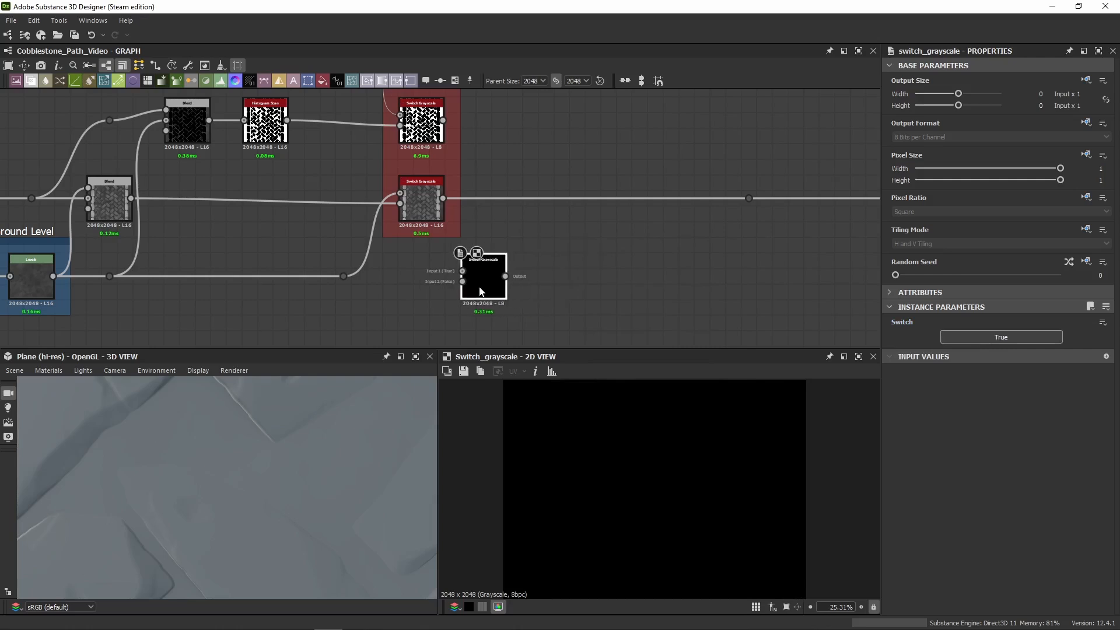
scroll(484, 260, up, 3)
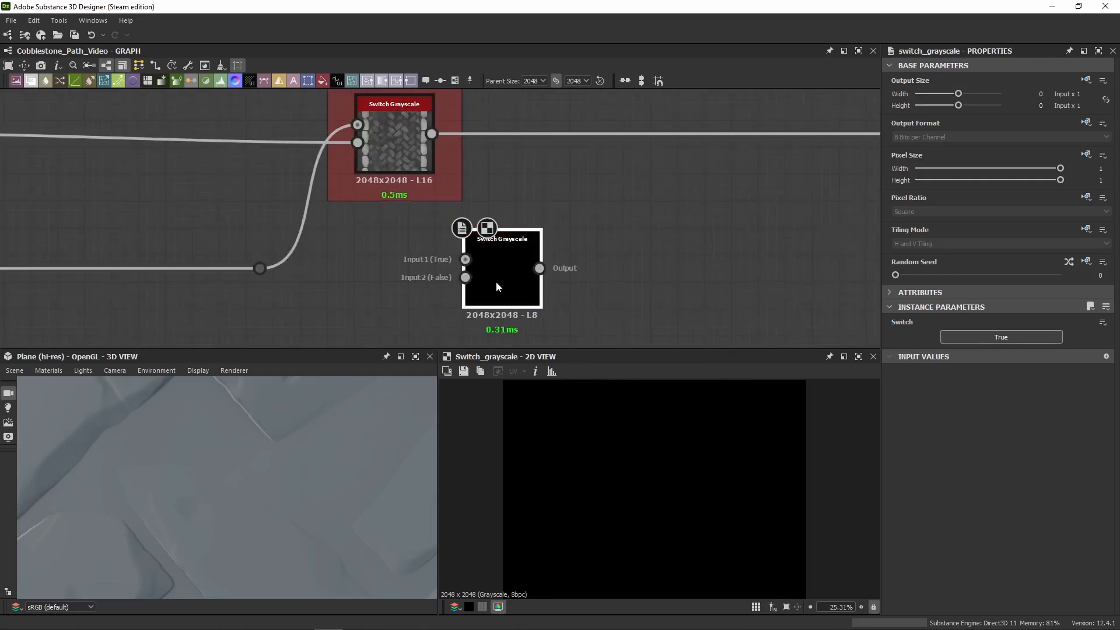
middle_drag(495, 281, 522, 237)
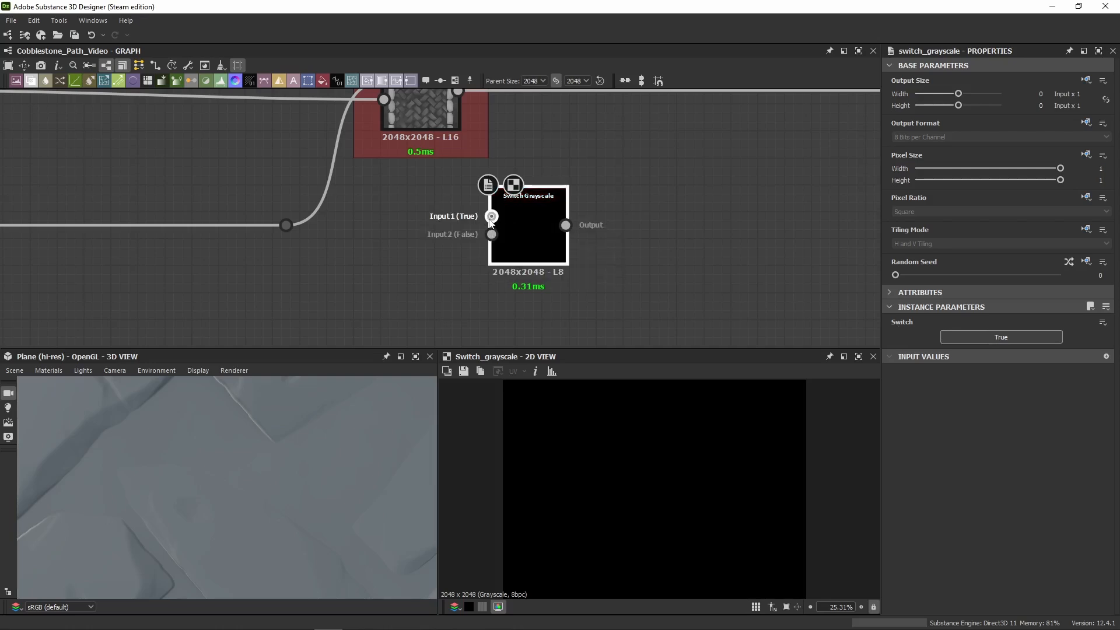
drag(526, 241, 554, 241)
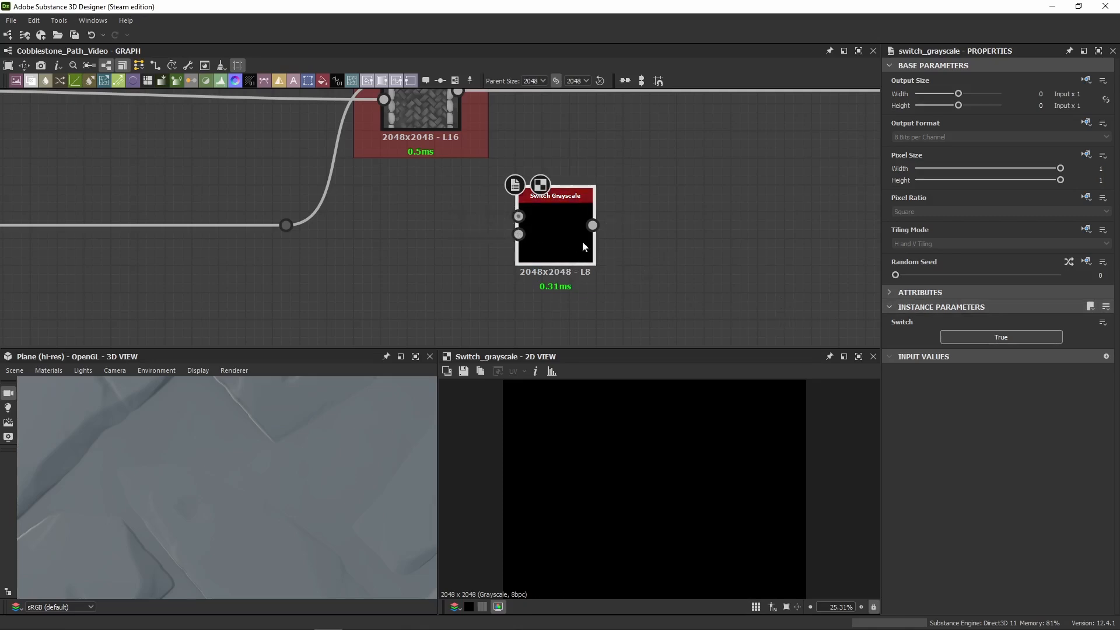
Step: Expose the new node's Switch parameter as a new graph input with the identifier Ground_Only_Test_
middle_drag(542, 150, 530, 314)
scroll(530, 313, down, 3)
scroll(440, 145, up, 1)
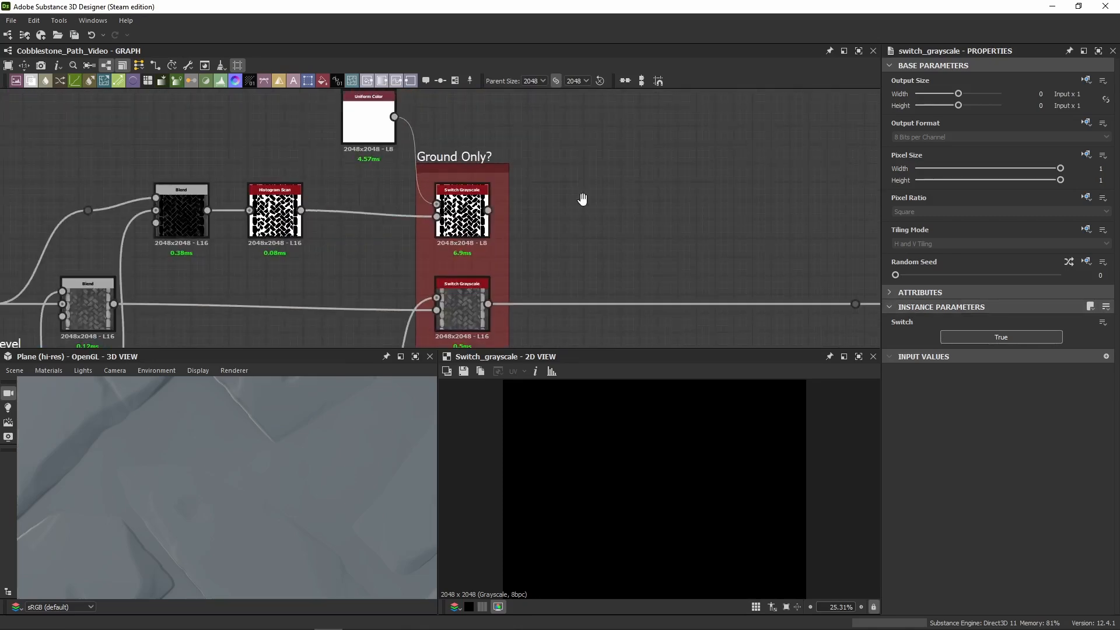
middle_drag(590, 334, 578, 149)
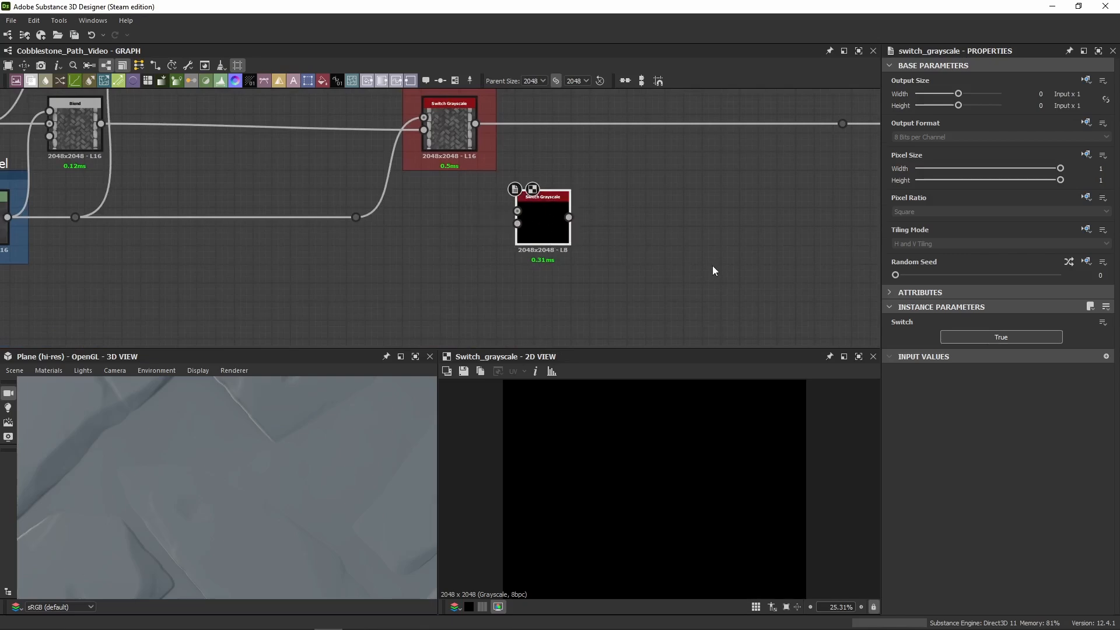
click(1102, 322)
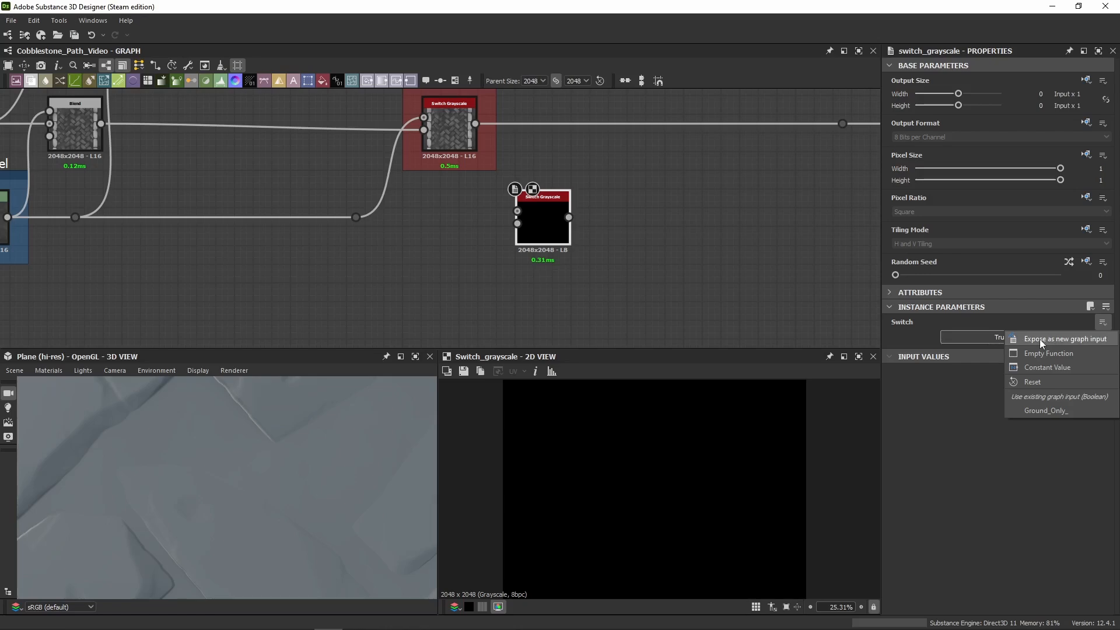
click(1069, 340)
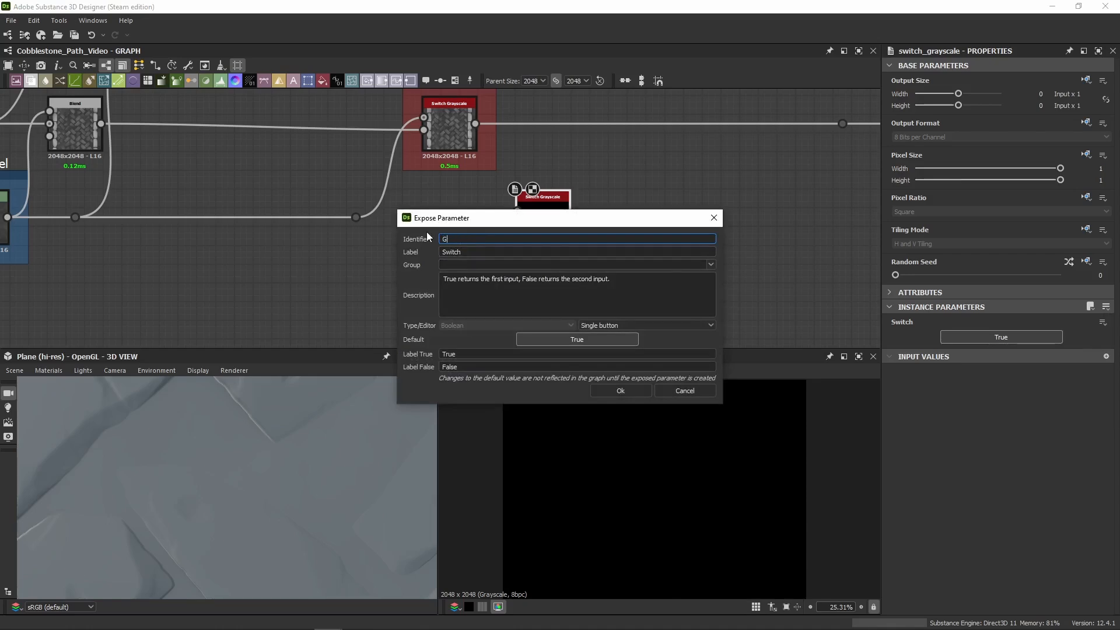
text(Ground Only Test?)
key(ctrl+a)
key(ctrl+c)
Step: Label the exposed parameter Ground Only Test?, set its default to False and create it
click(525, 252)
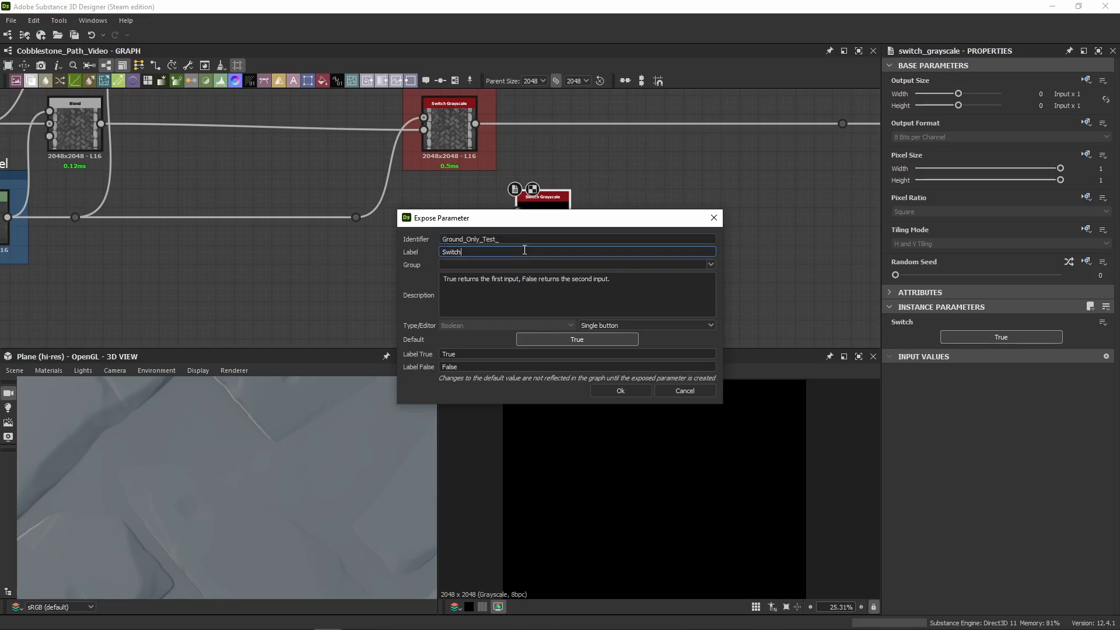
key(ctrl+v)
key(ctrl+a)
key(ctrl+v)
click(549, 238)
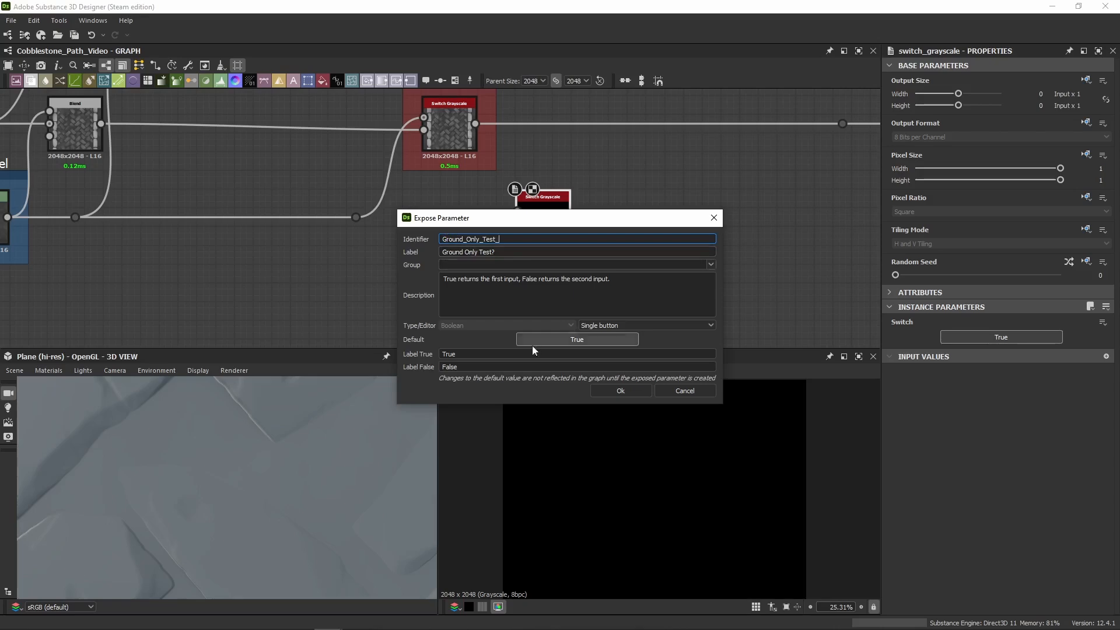
click(587, 340)
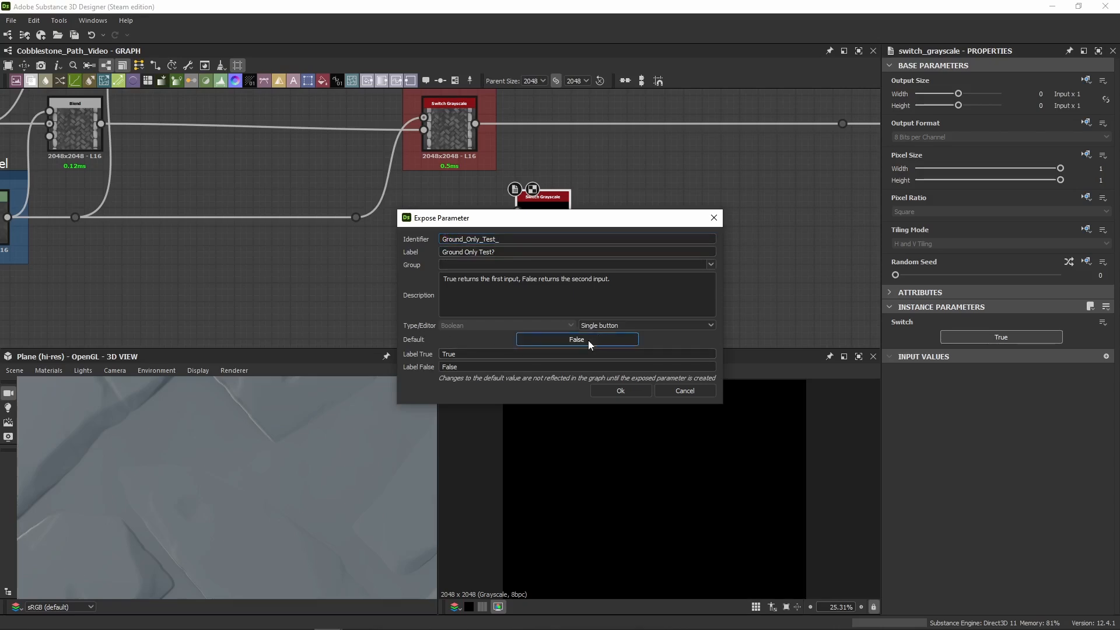
click(612, 390)
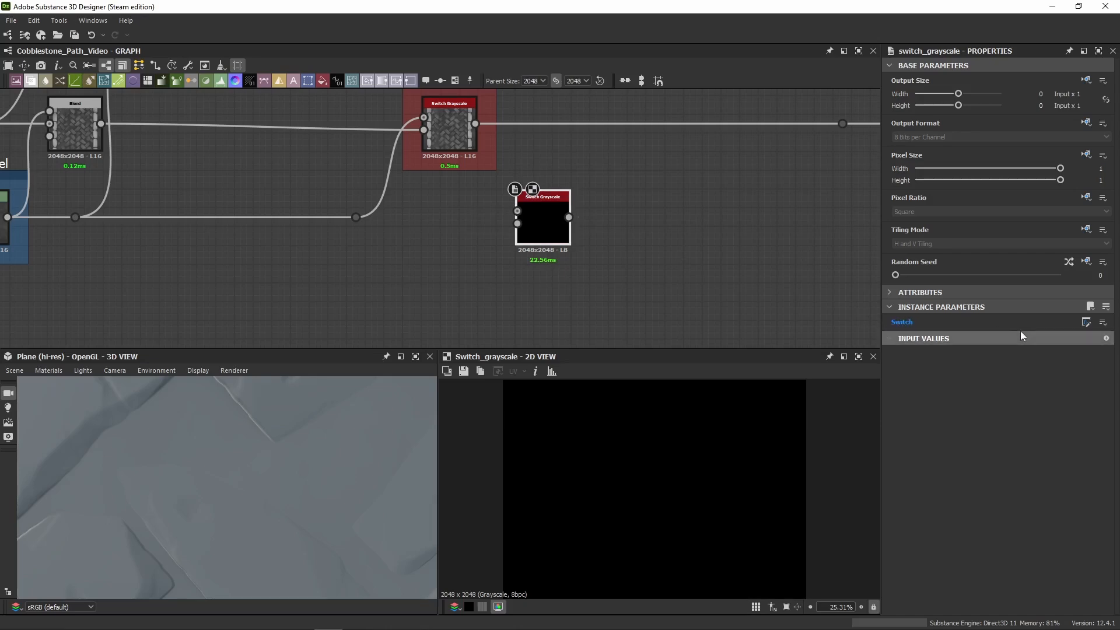
Step: Add a second Switch Grayscale node below the exposed one and set its Switch parameter to False
click(557, 302)
key(space)
text(swi)
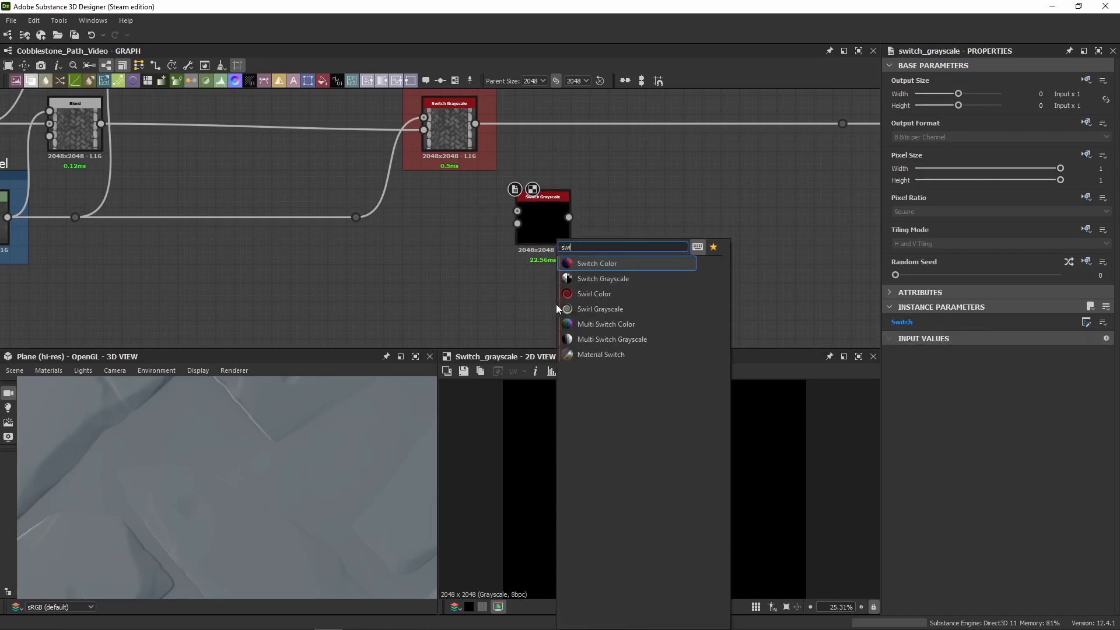
key(Down)
key(Down)
key(Down)
key(Down)
key(Up)
key(Up)
key(Up)
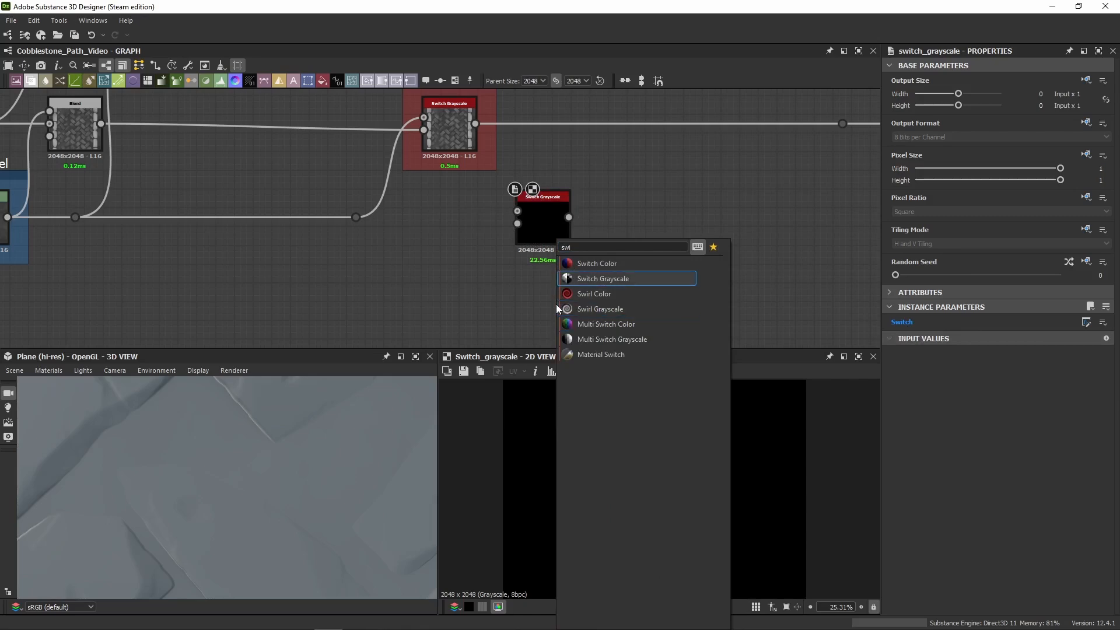
key(Return)
click(994, 340)
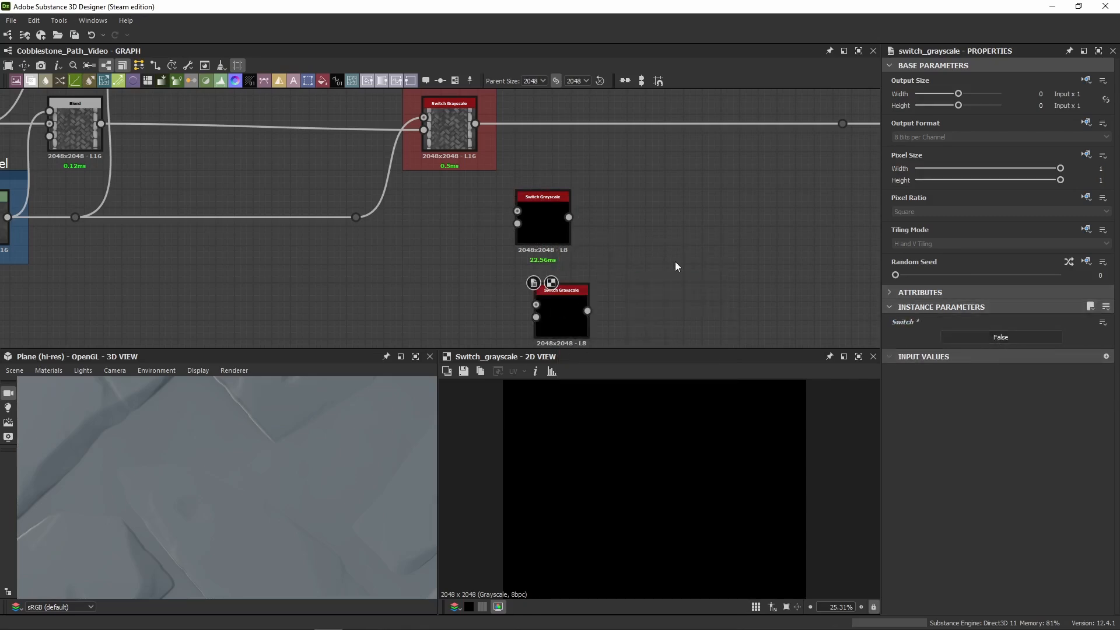
Step: Compare the two test switches, view the graph inputs available for the second one's Switch parameter, and delete the second node
click(543, 224)
click(562, 315)
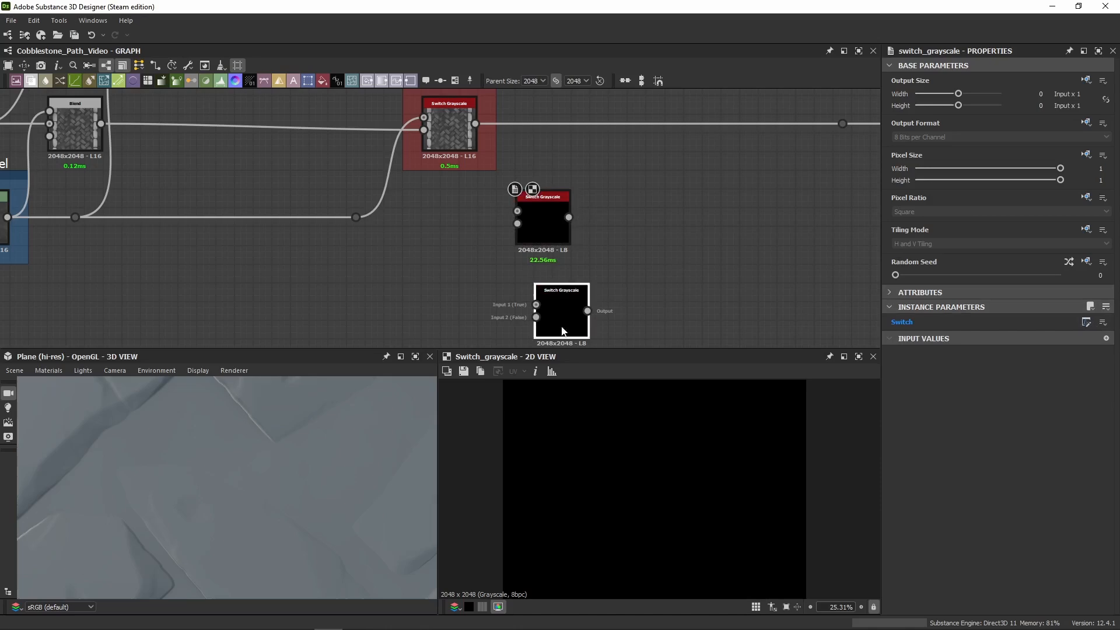
click(1102, 321)
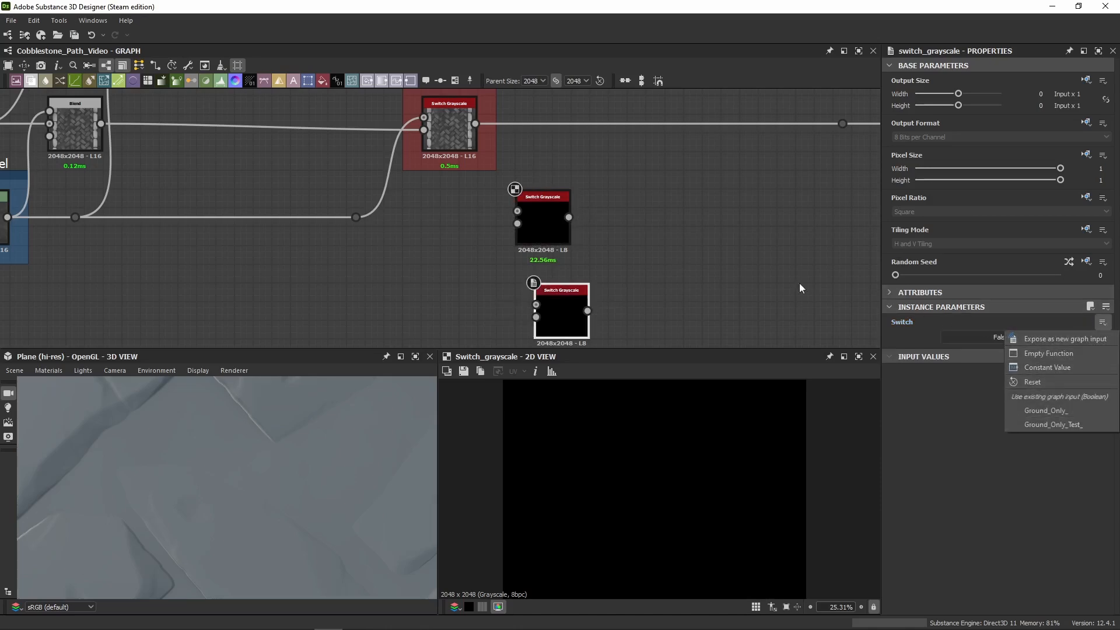
click(425, 324)
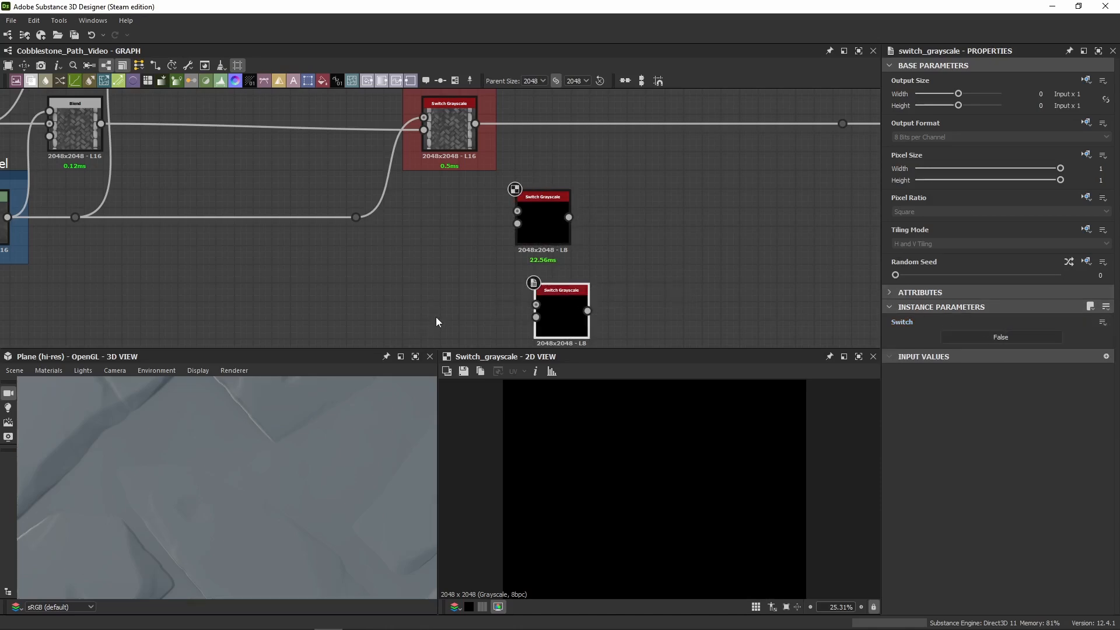
key(Delete)
Step: Examine the test switch's exposed parameter, the graph's input parameters, the lower Ground Only? switch and the Ground Level Levels node
click(561, 239)
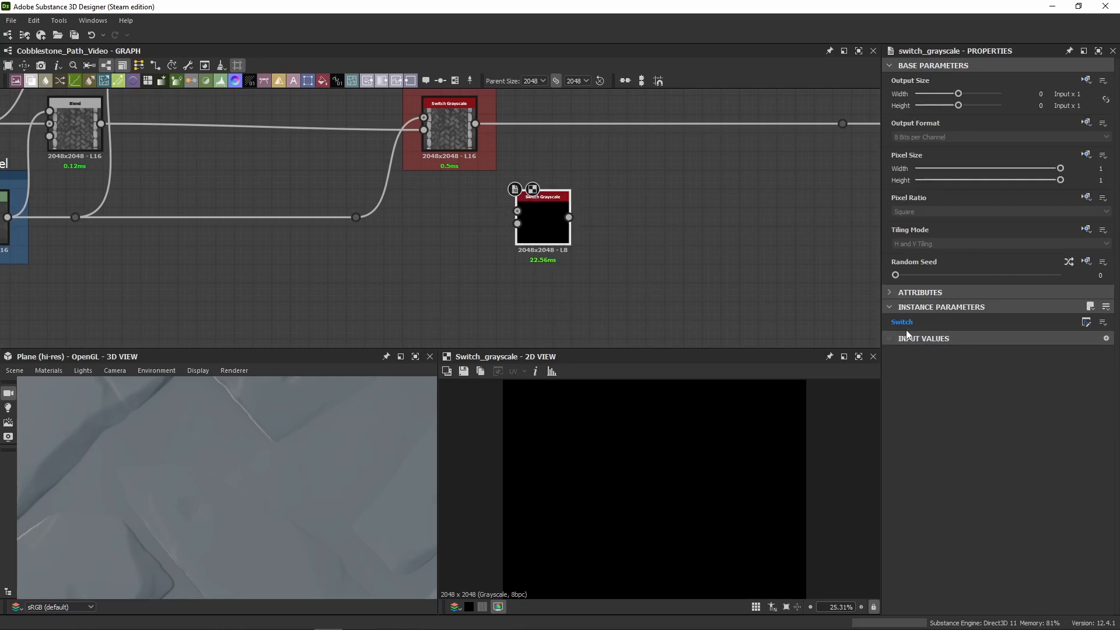
mouse_move(894, 323)
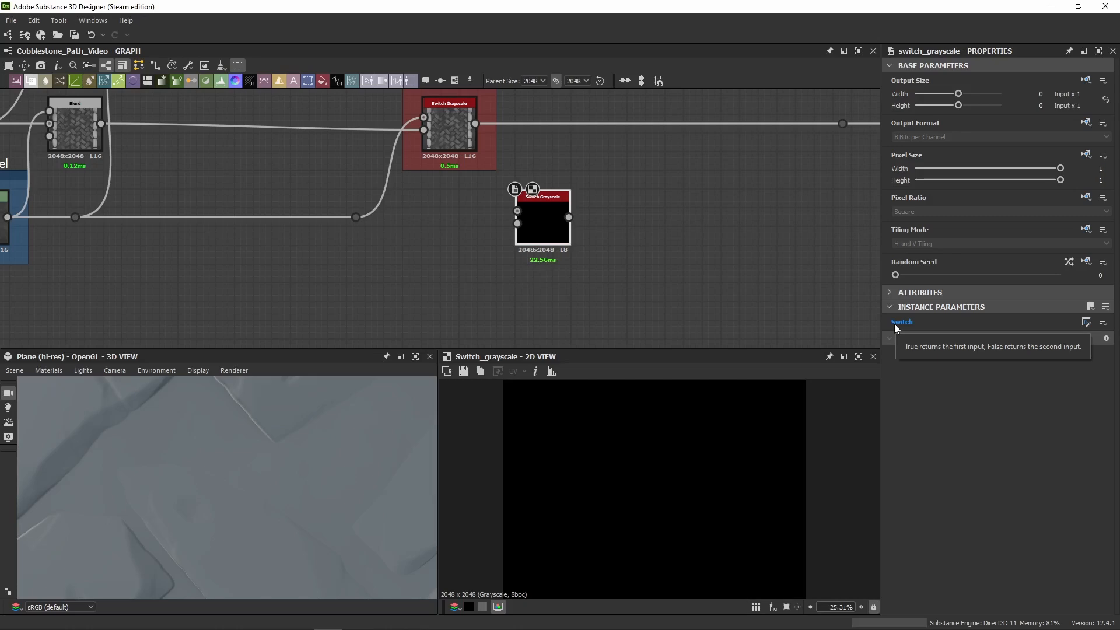
middle_drag(776, 256, 671, 225)
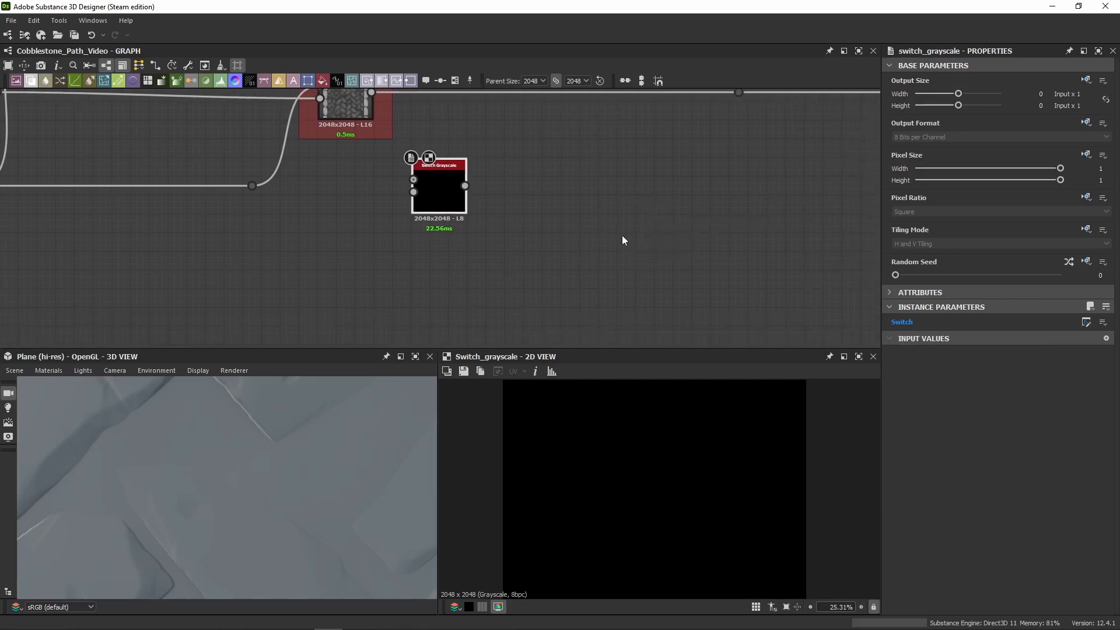
click(642, 205)
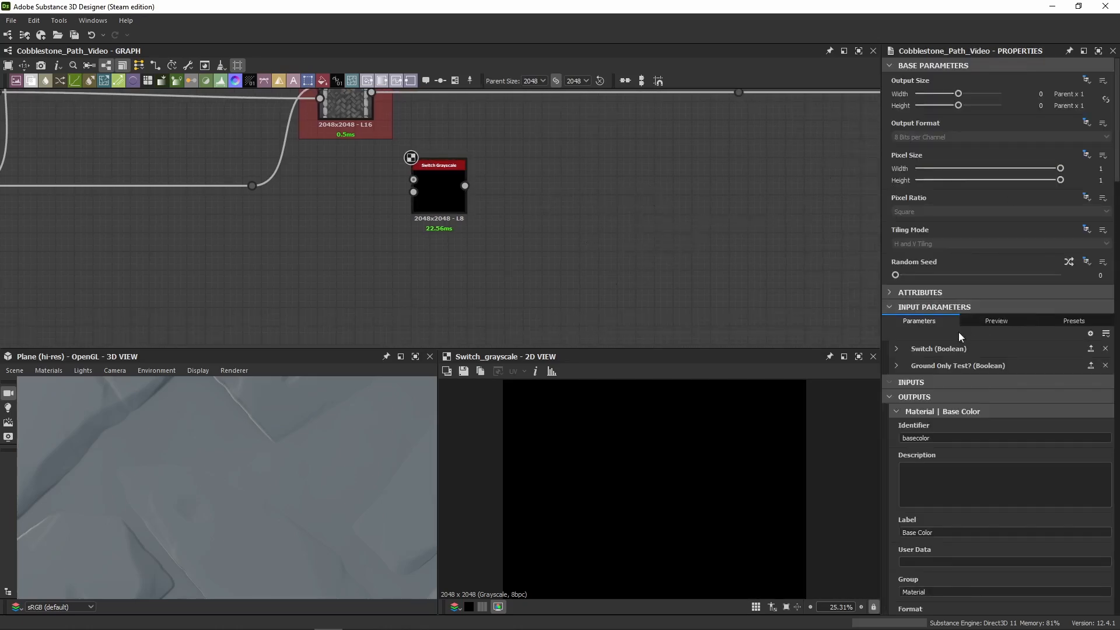
double_click(340, 107)
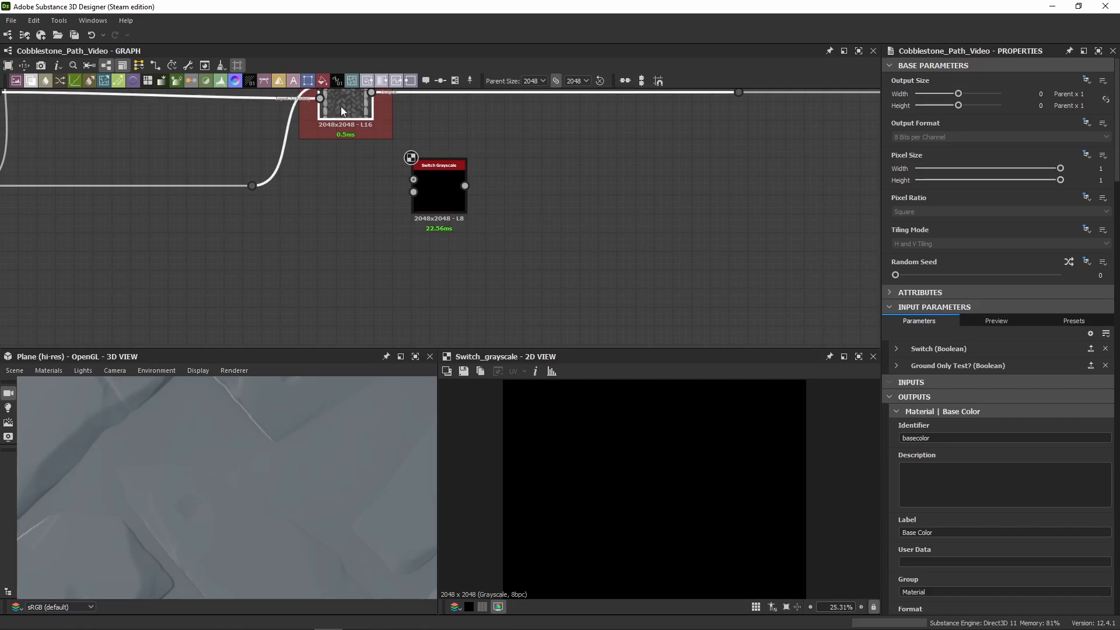
middle_drag(251, 181, 727, 285)
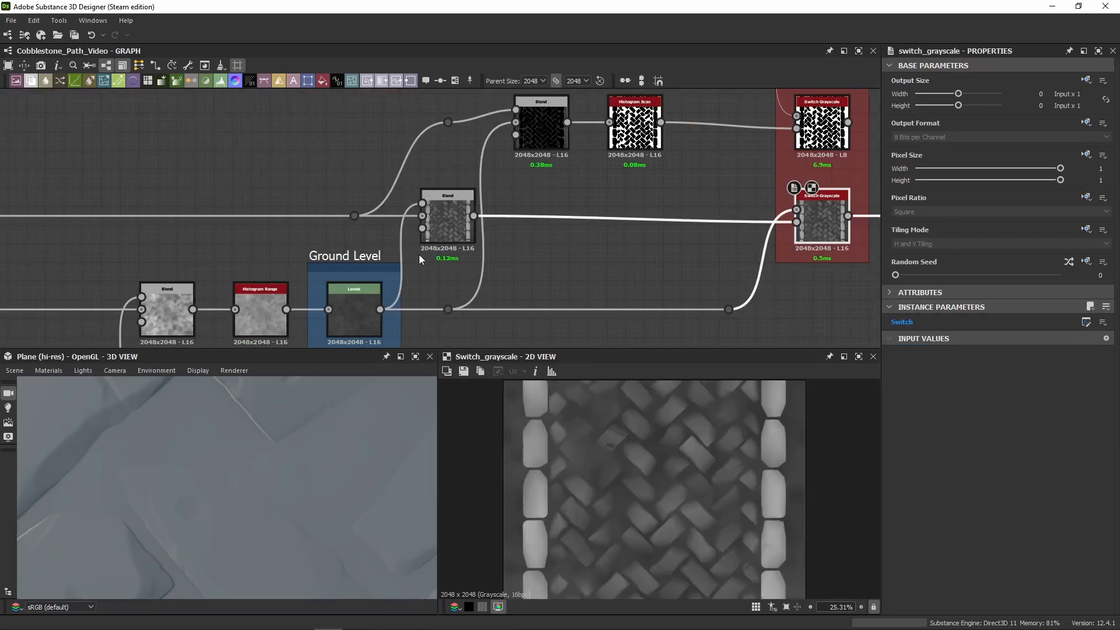
double_click(361, 303)
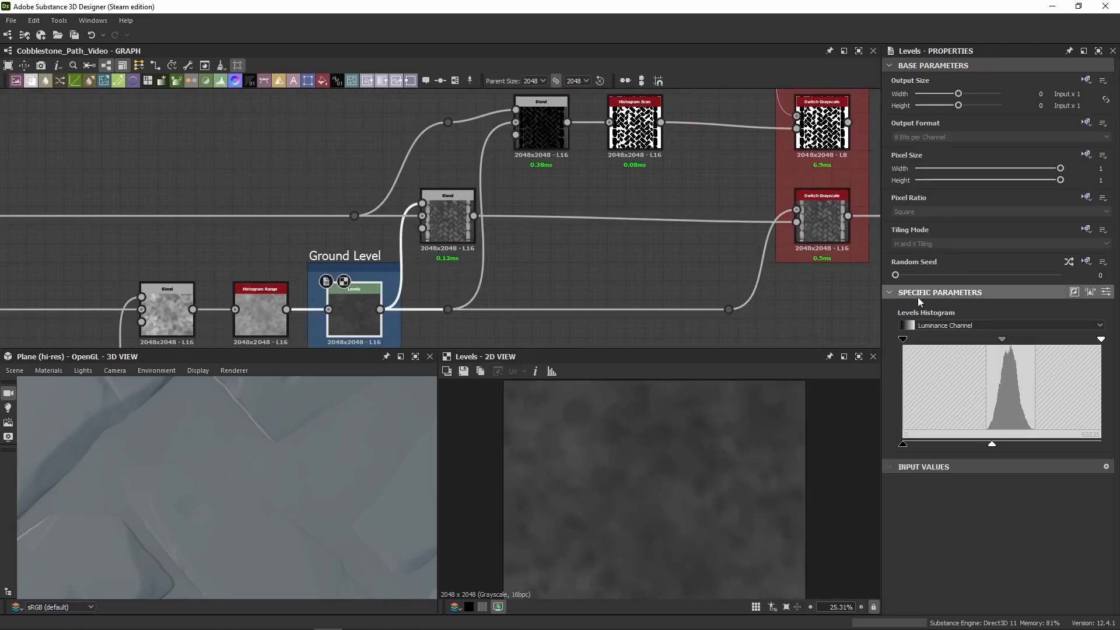
middle_drag(724, 297, 228, 203)
click(625, 241)
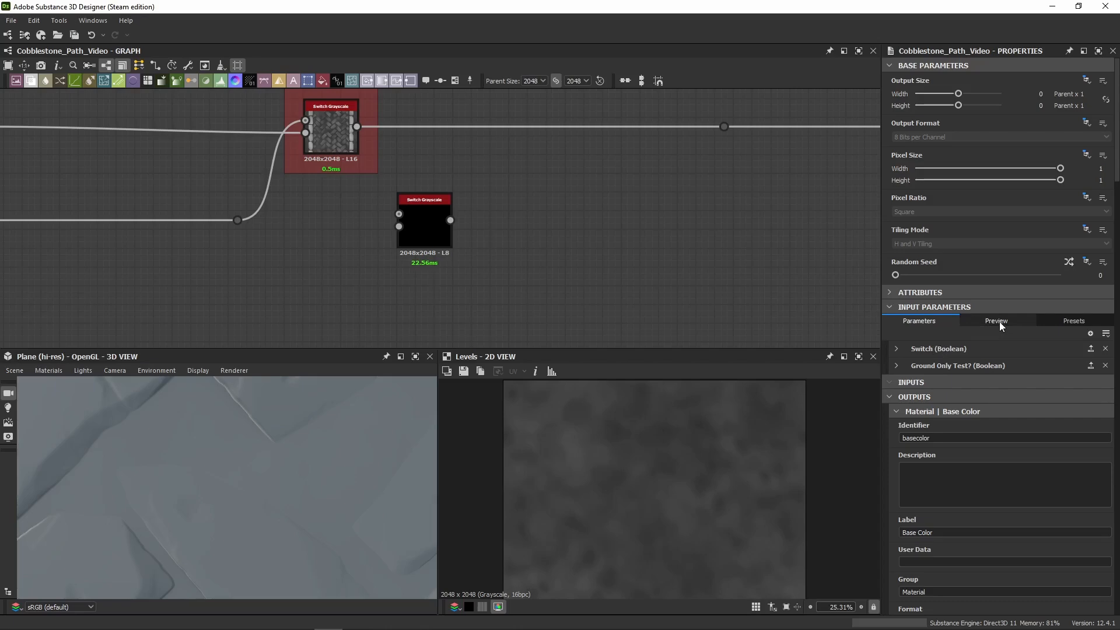
double_click(439, 230)
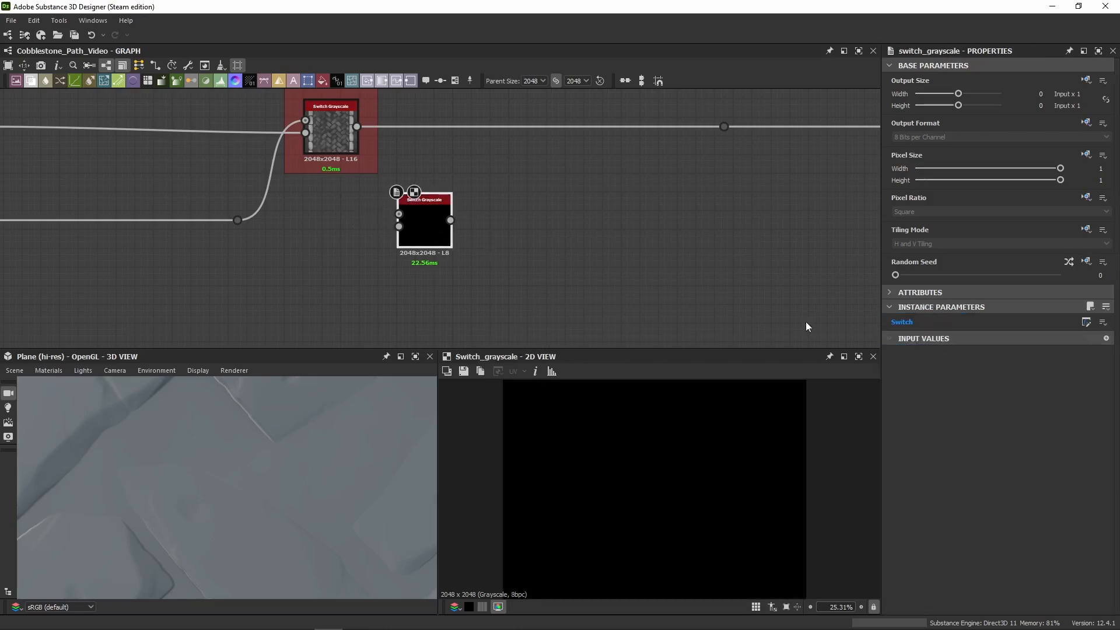
Step: Add another Switch Grayscale node and place it below and downstream of the Ground Only Test? switch
key(space)
text(switch)
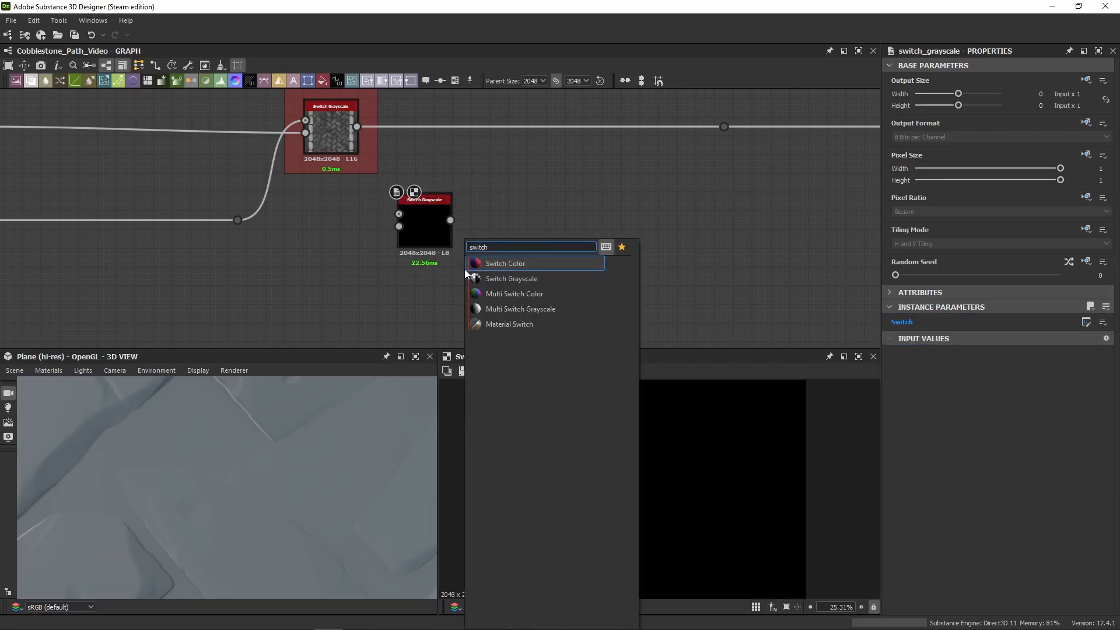
click(467, 274)
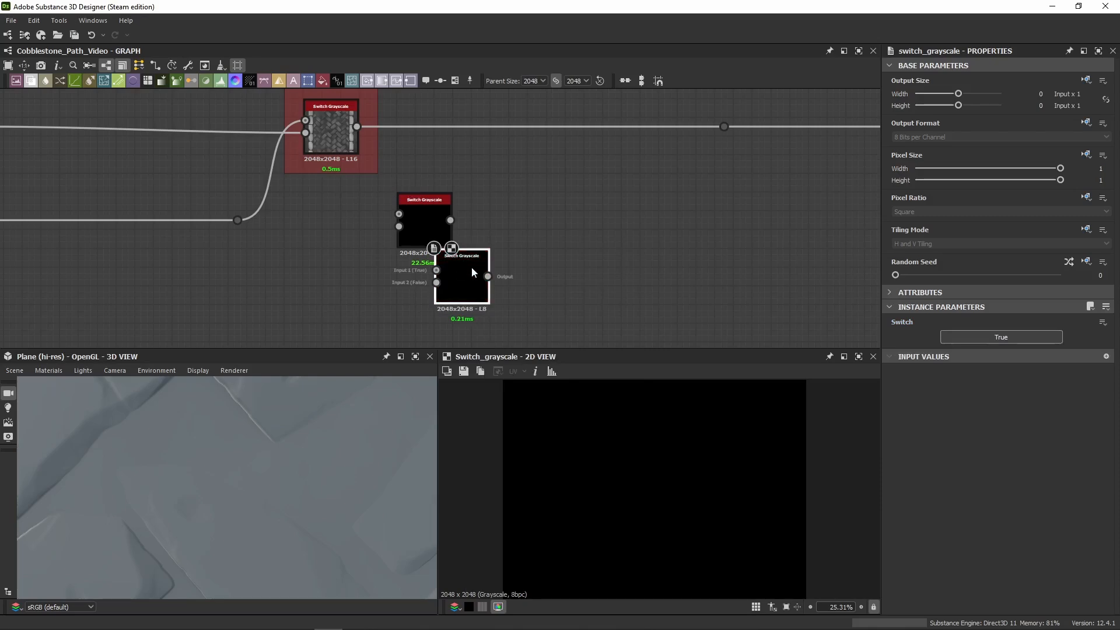
drag(471, 267, 529, 287)
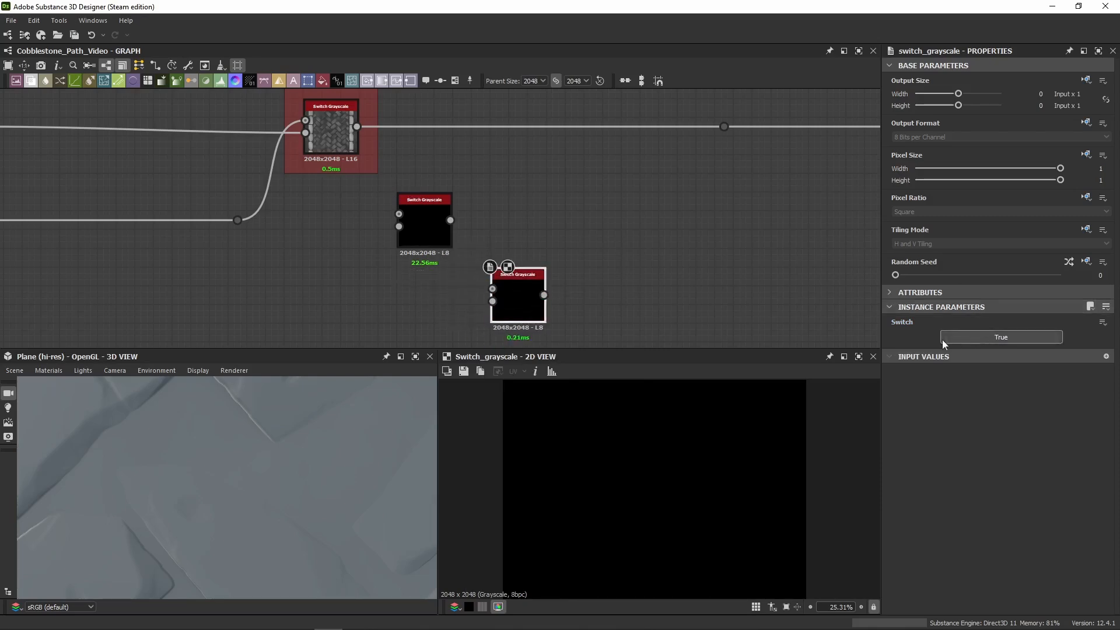
scroll(639, 214, down, 3)
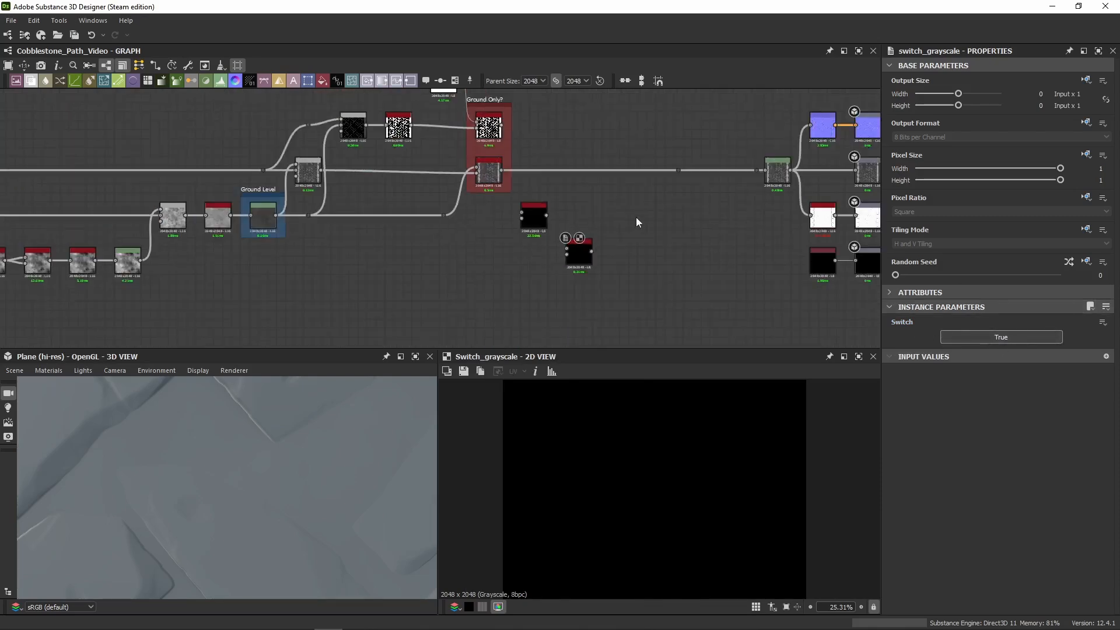
scroll(572, 290, up, 2)
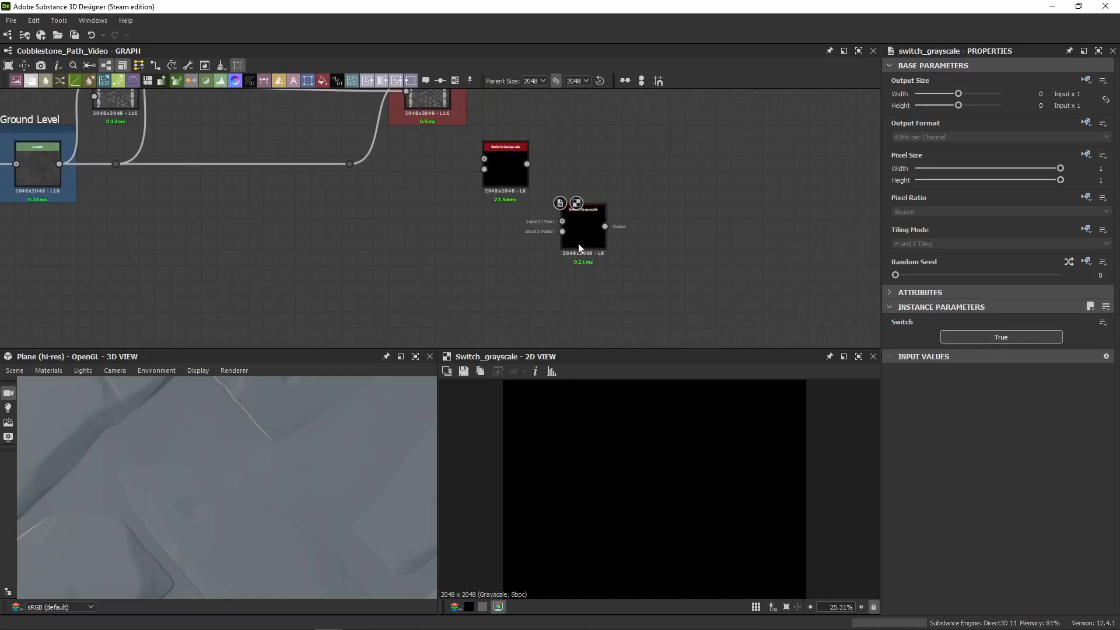
Step: Set the newly added Switch Grayscale node's Switch parameter to False, move the node aside and delete it
click(1001, 337)
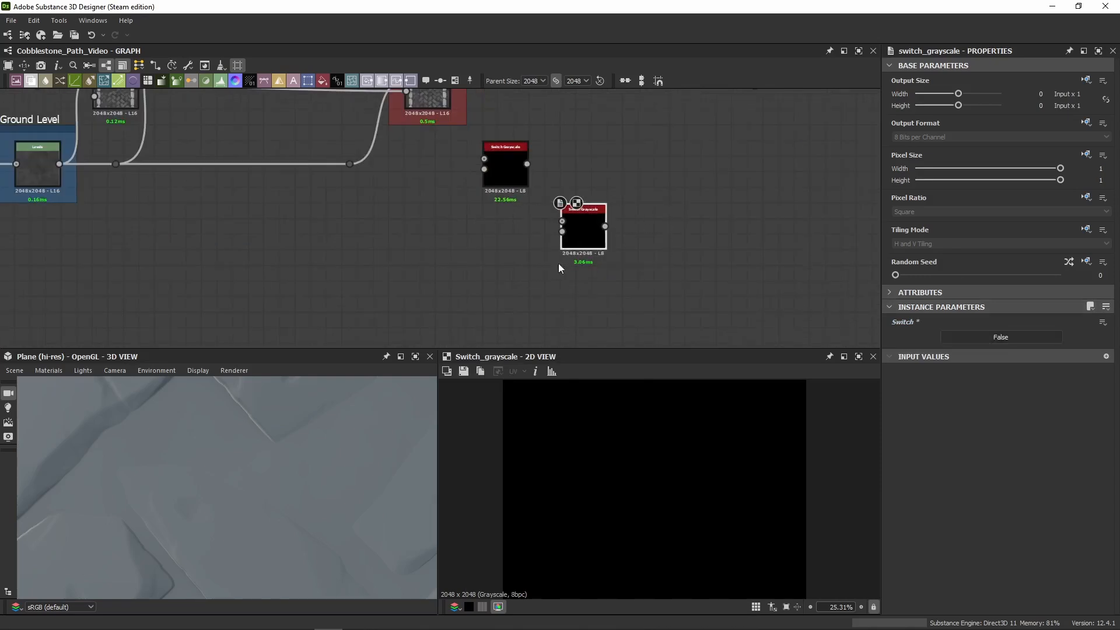
drag(583, 229, 380, 275)
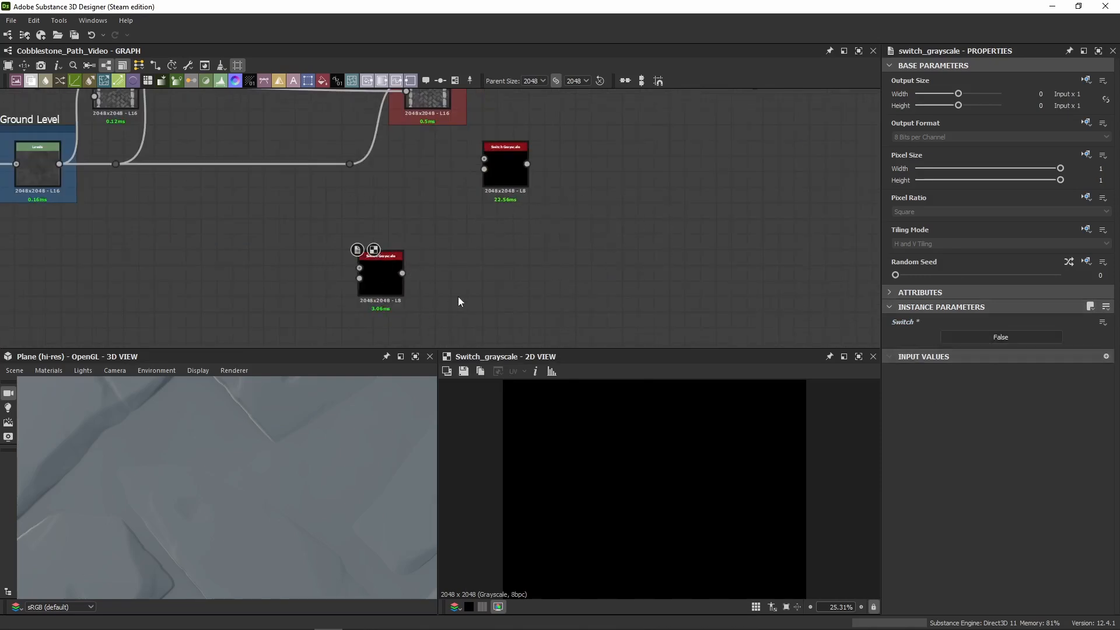
key(Delete)
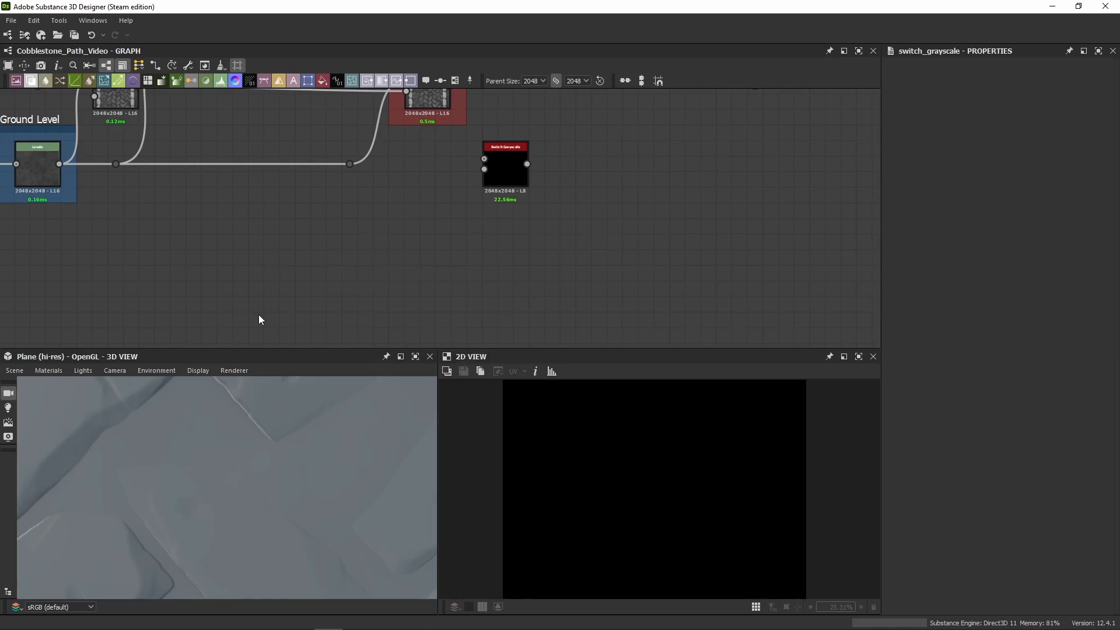
Step: Examine the graph's boolean input parameters and preview values, the Ground Only? switches, and the test switch's exposed Switch parameter
double_click(511, 170)
click(666, 266)
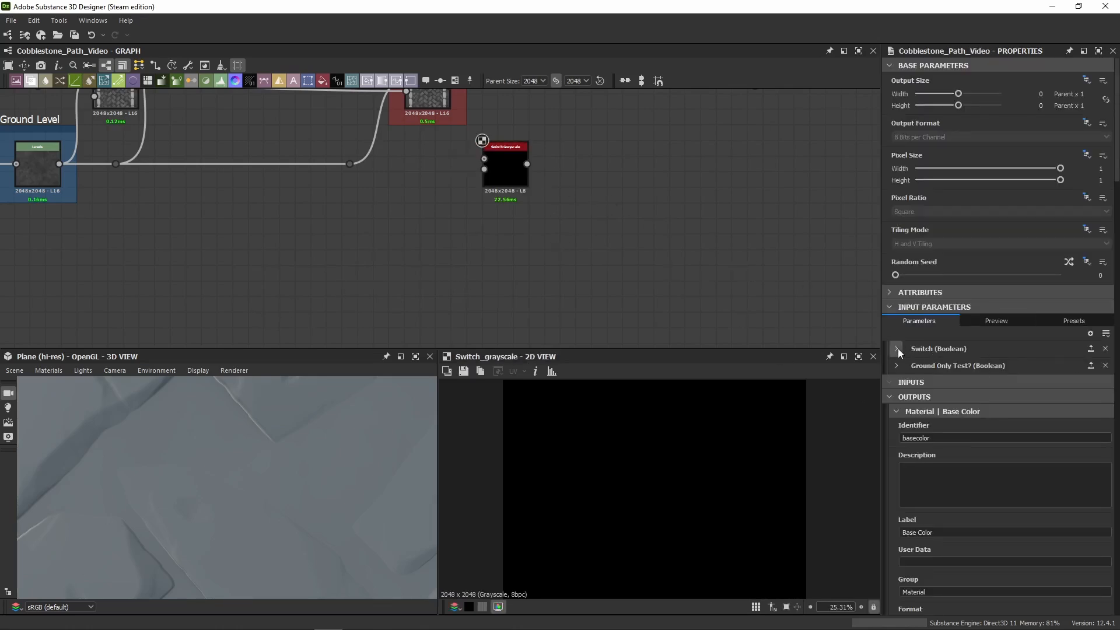
click(896, 348)
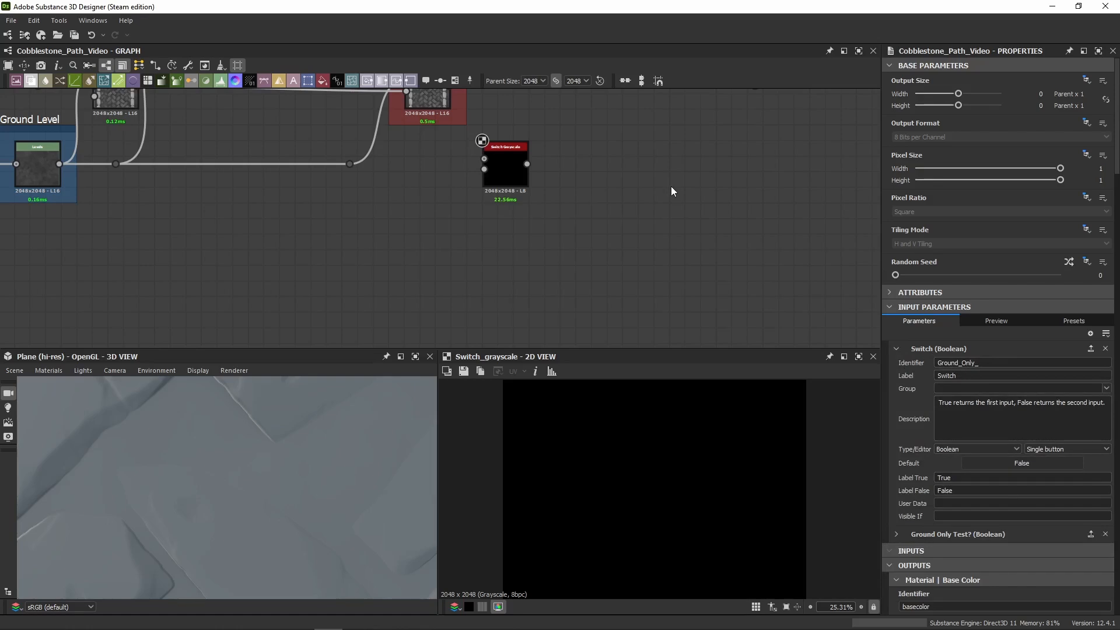
click(1007, 318)
middle_drag(641, 204, 559, 258)
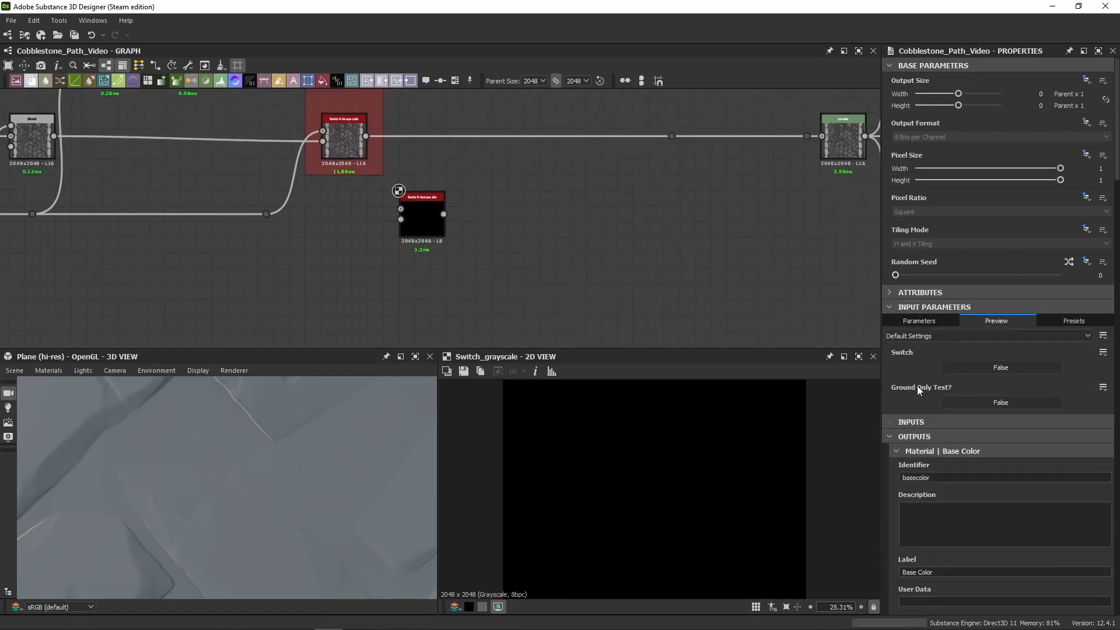
middle_drag(560, 211, 580, 304)
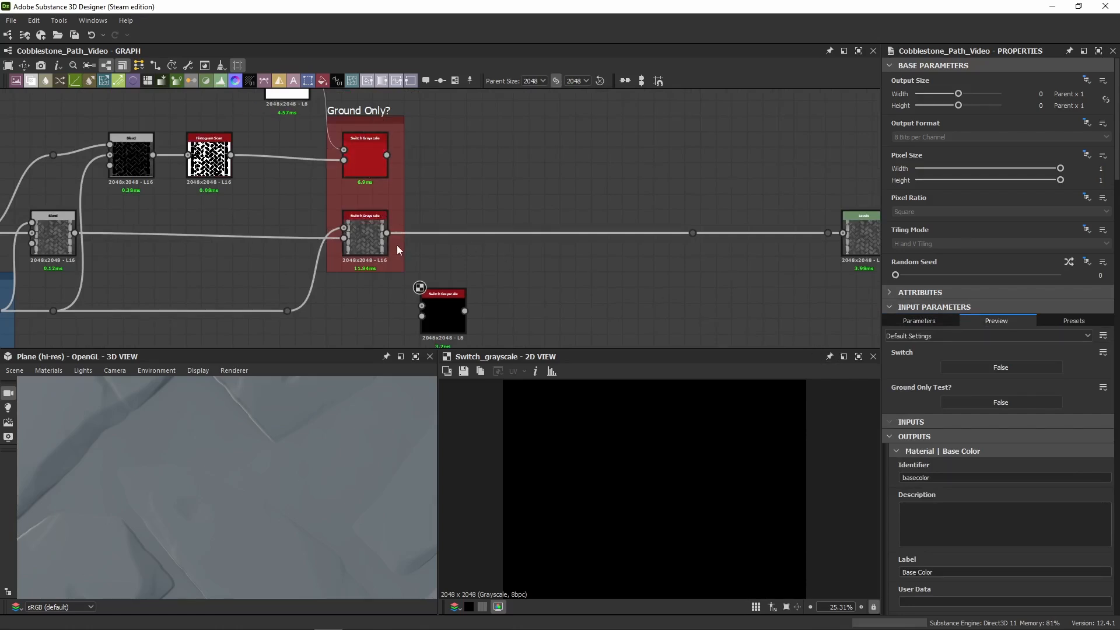
middle_drag(489, 210, 633, 124)
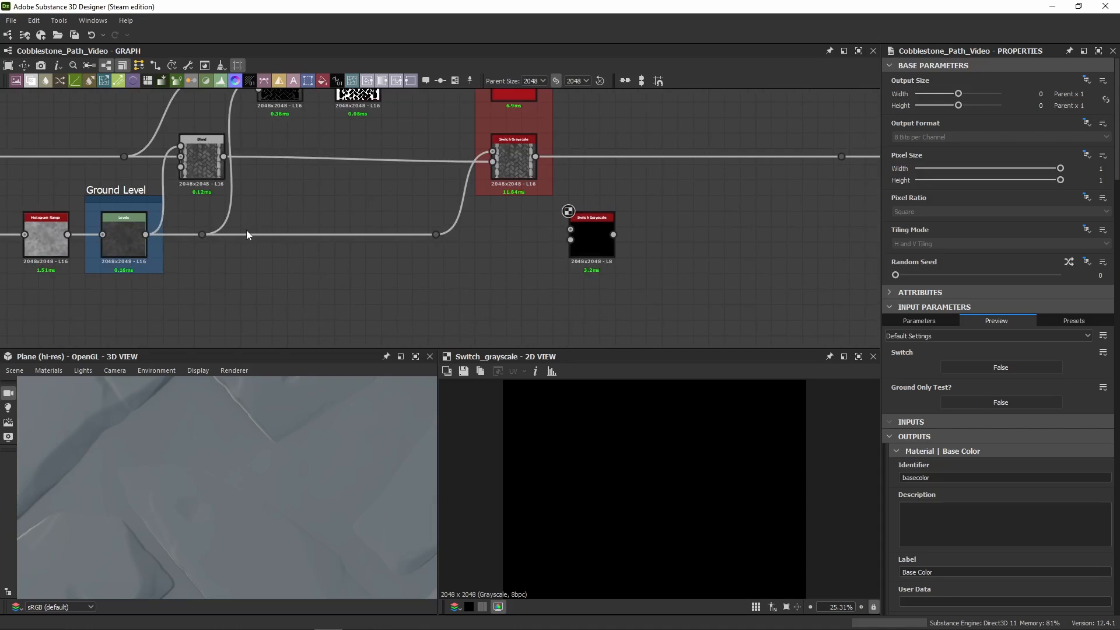
middle_drag(508, 206, 435, 217)
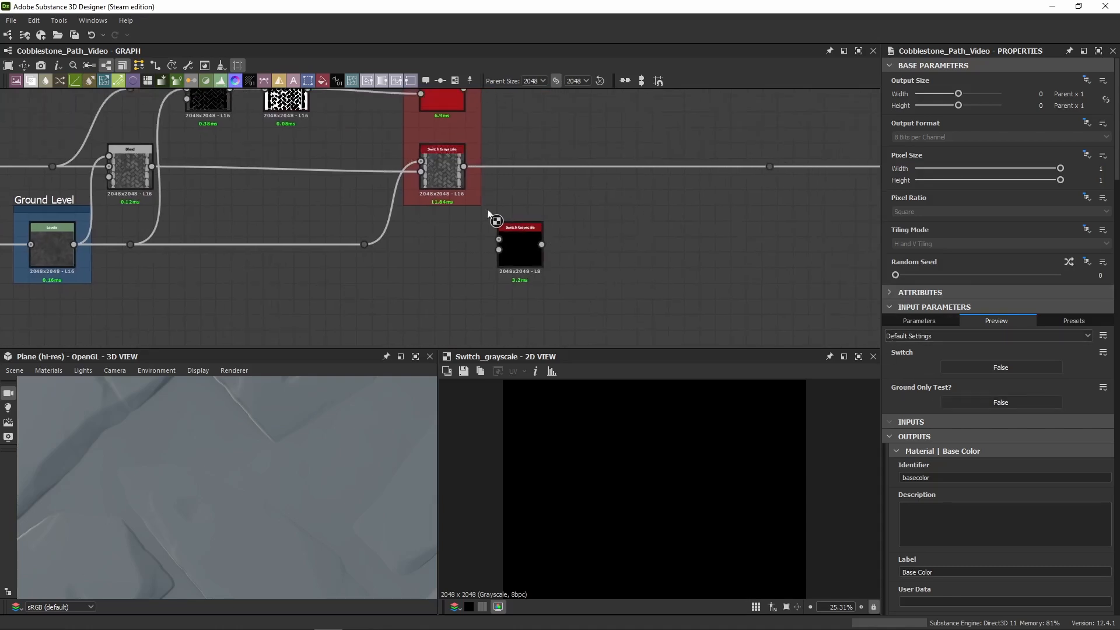
click(520, 257)
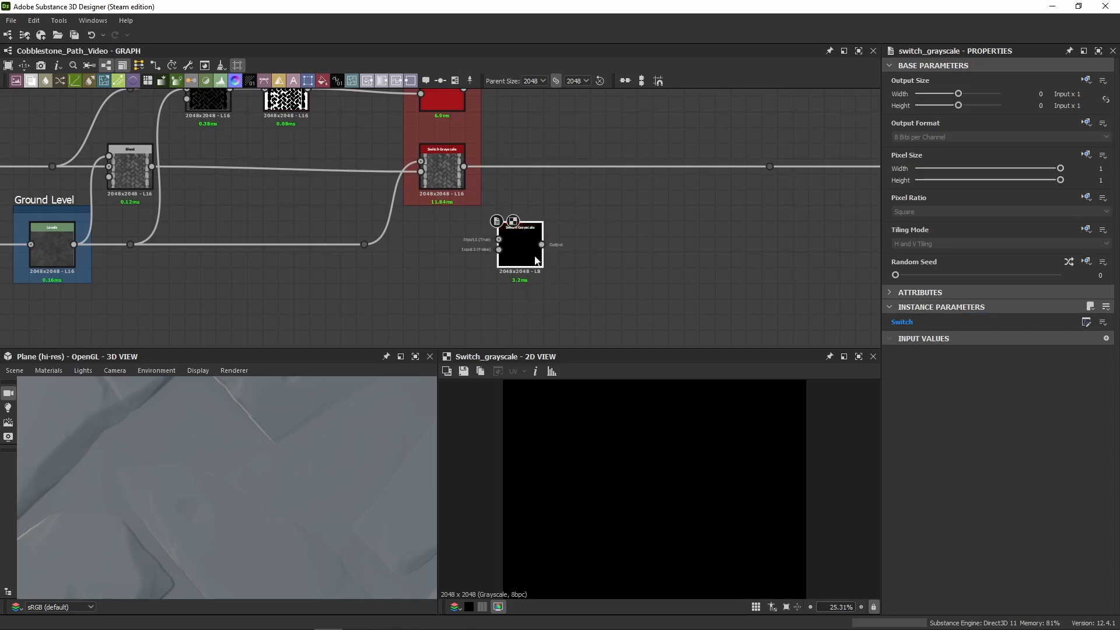
click(440, 184)
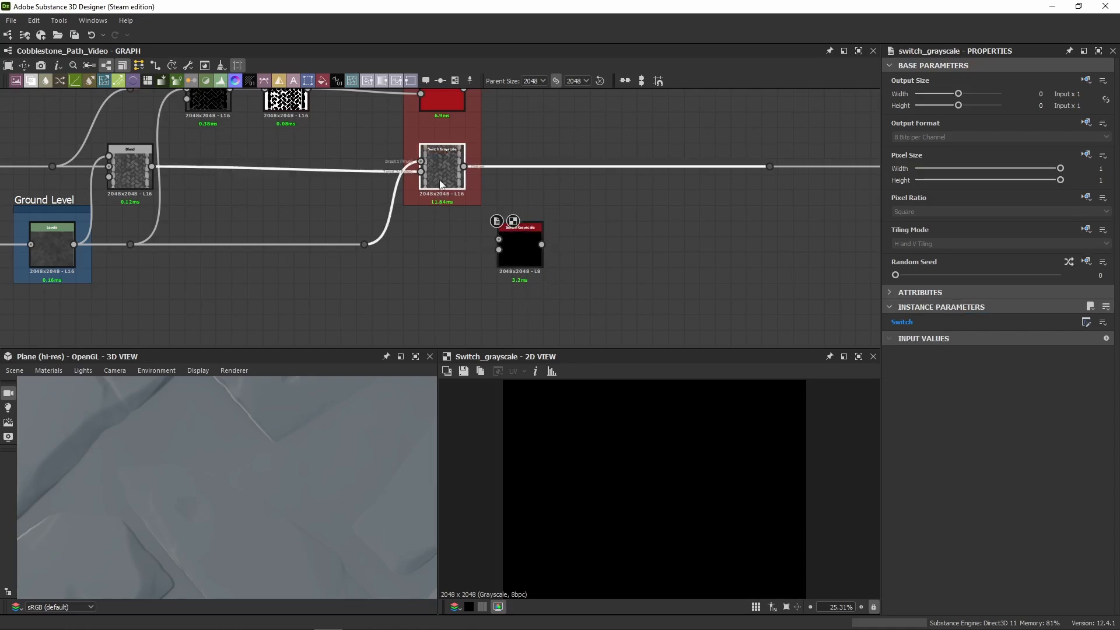
click(1103, 323)
key(Escape)
Step: Change the label of the graph's Ground_Only_ input parameter to "Ground Only?" and check it among the preview values
click(651, 267)
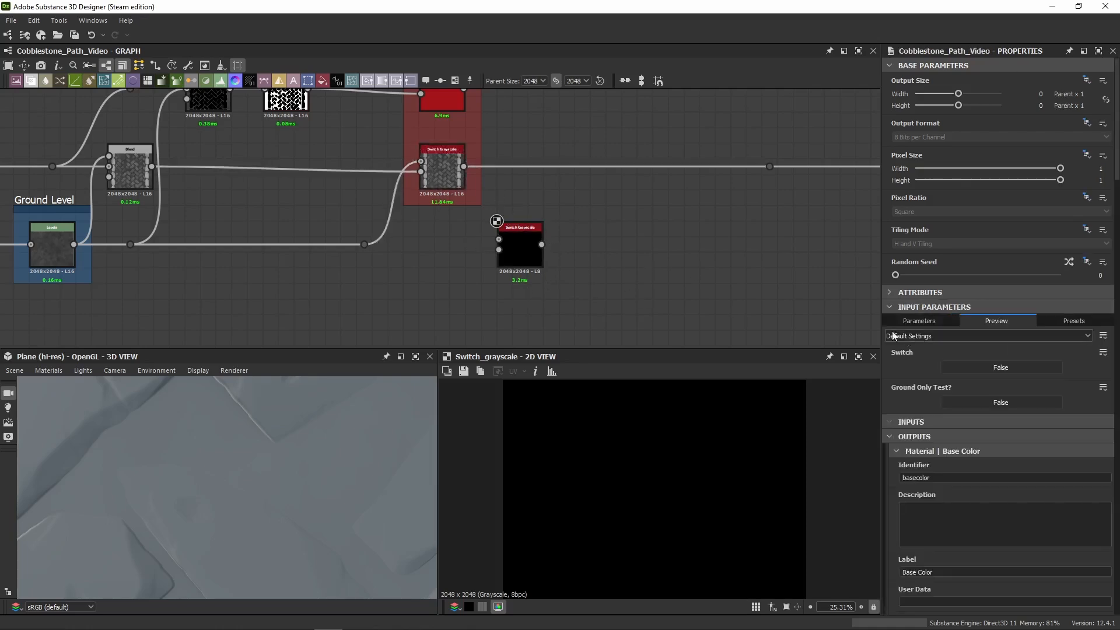
click(936, 321)
click(896, 348)
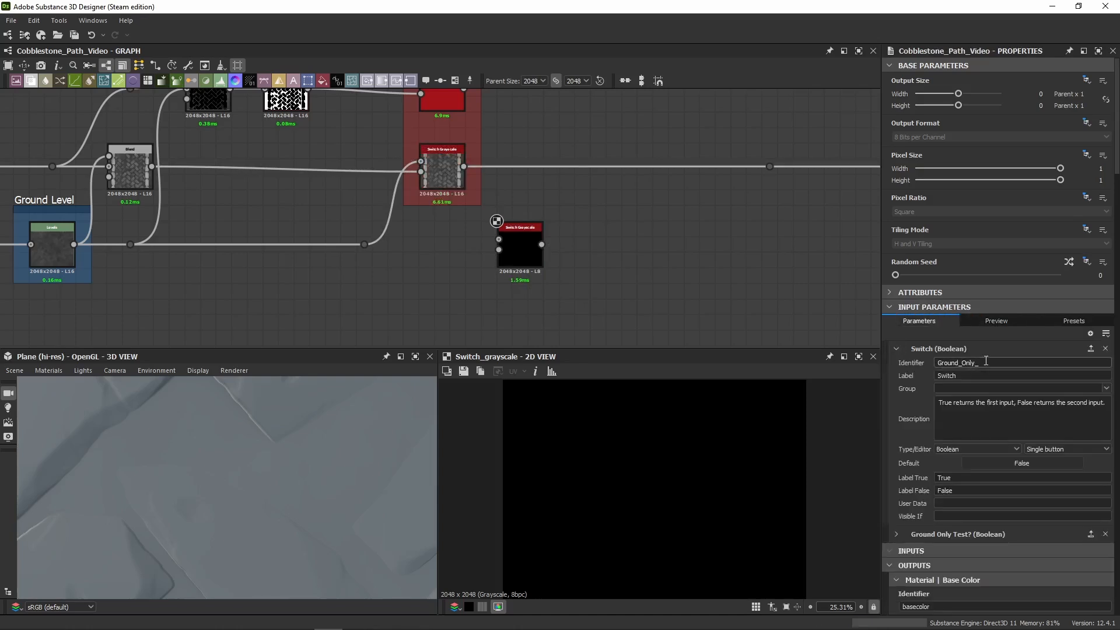
double_click(943, 373)
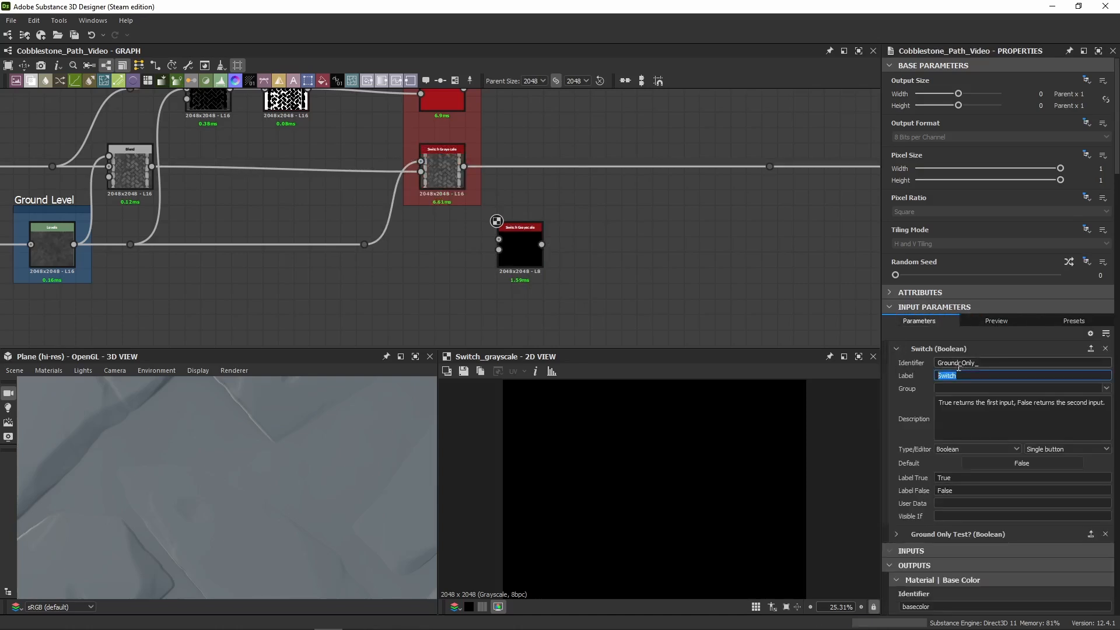
text(Ground Only?)
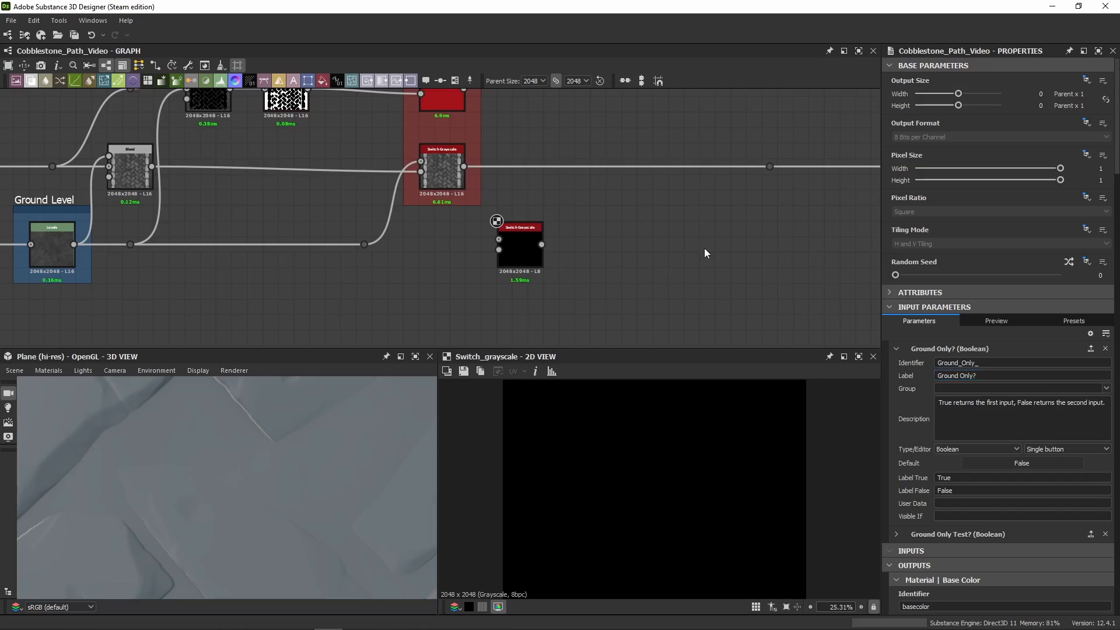
click(1007, 321)
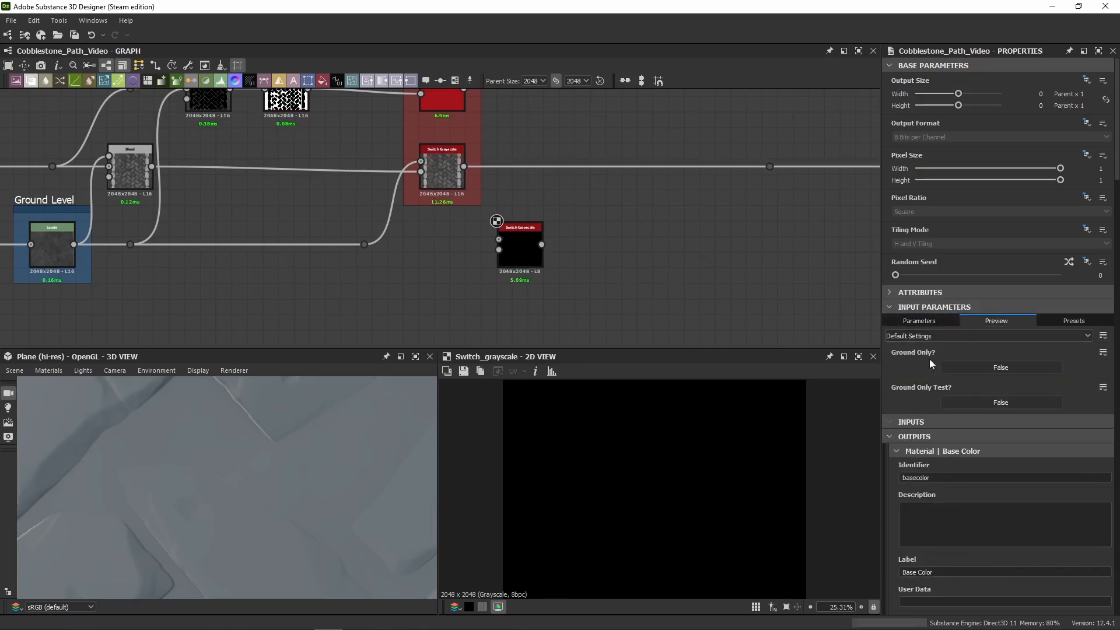
click(941, 322)
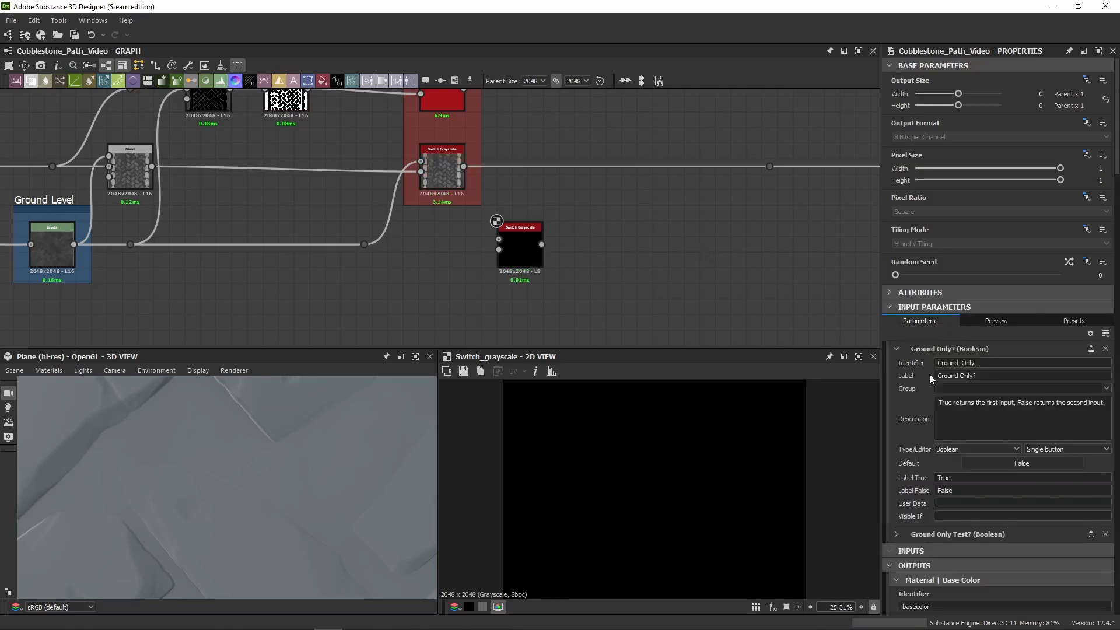
click(995, 324)
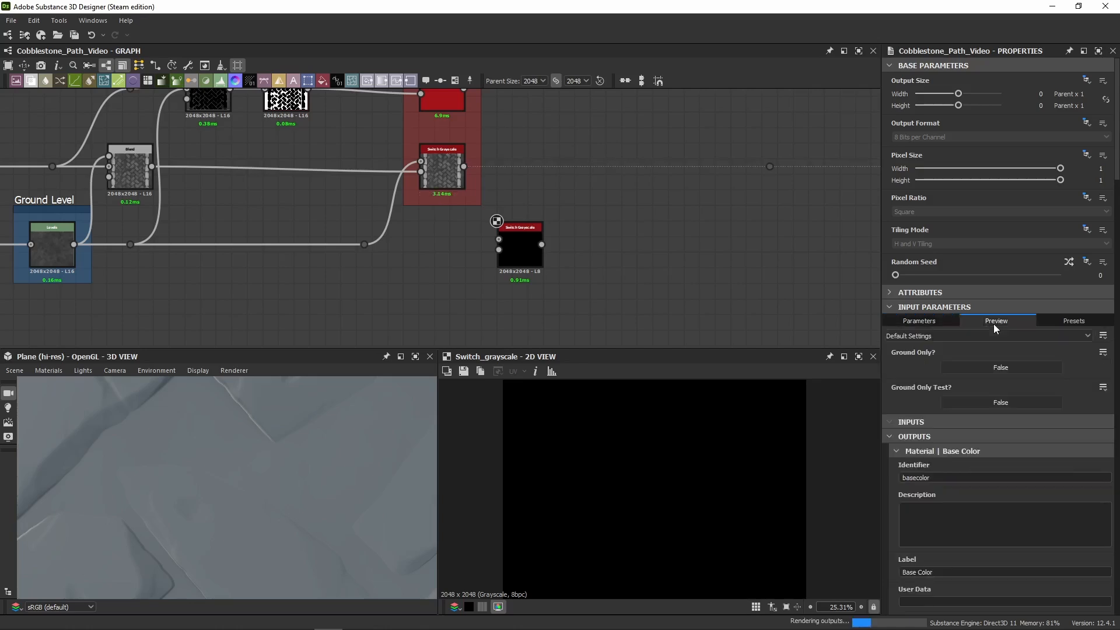
Step: Delete the remaining unconnected test Switch Grayscale node beside the Ground Only? frame
middle_drag(615, 263, 614, 284)
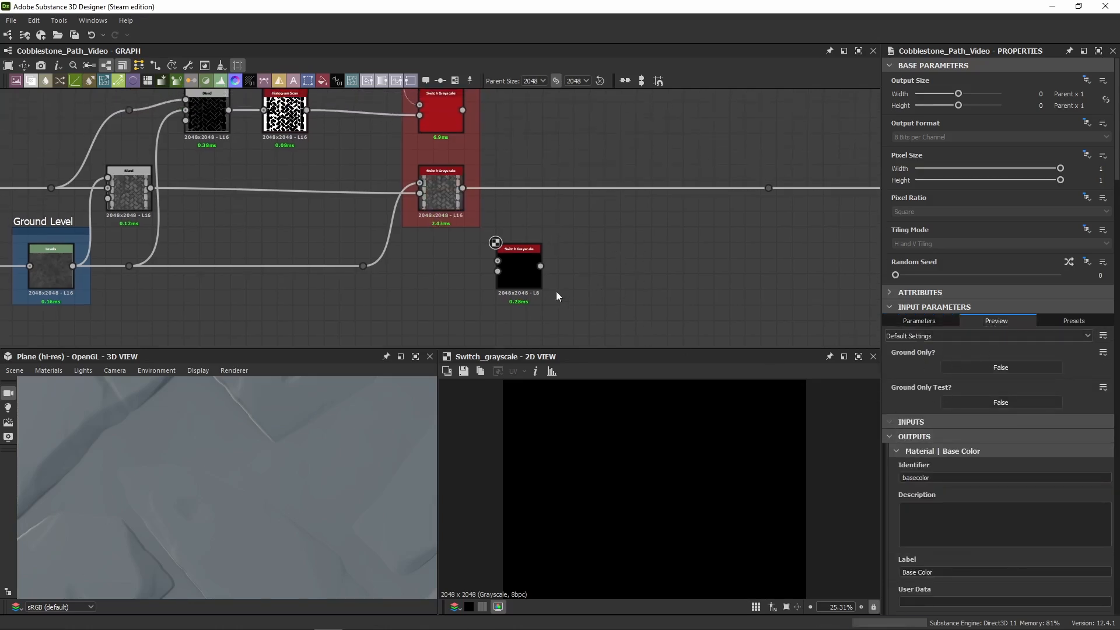
click(528, 272)
key(Delete)
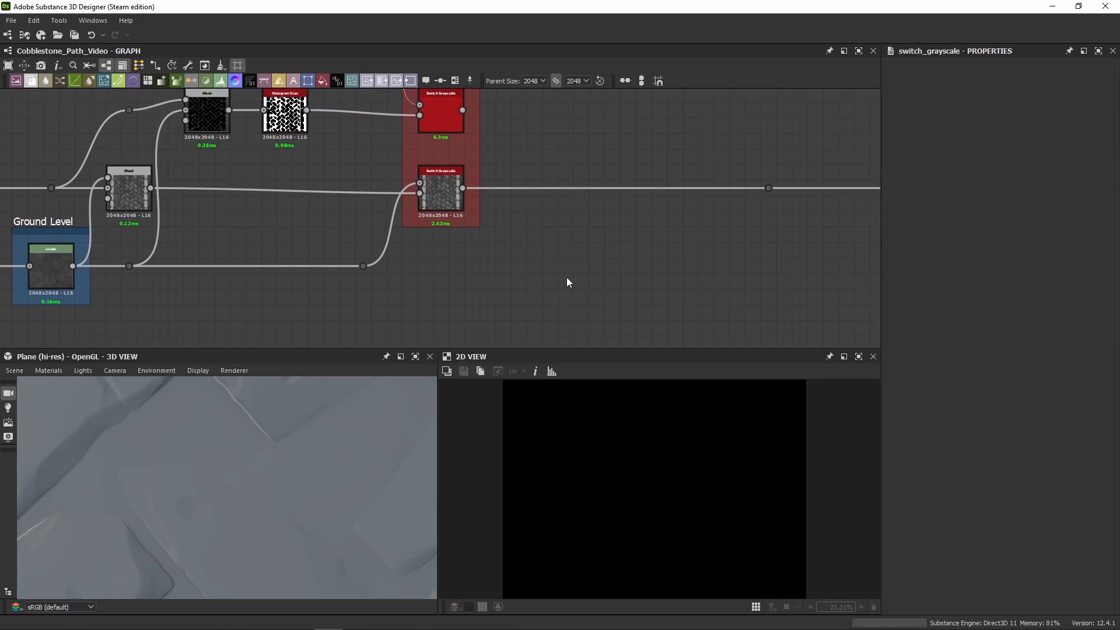
Step: Reset Ground Only Test? to its default value and remove it from the graph's input parameters
click(569, 282)
click(1103, 387)
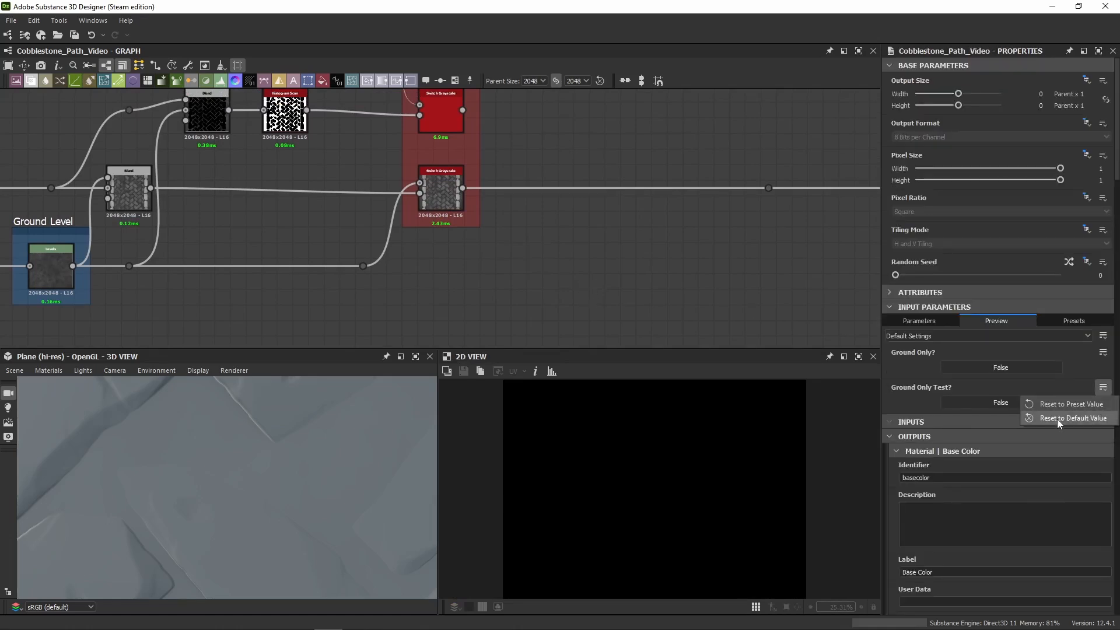
click(1055, 419)
click(920, 320)
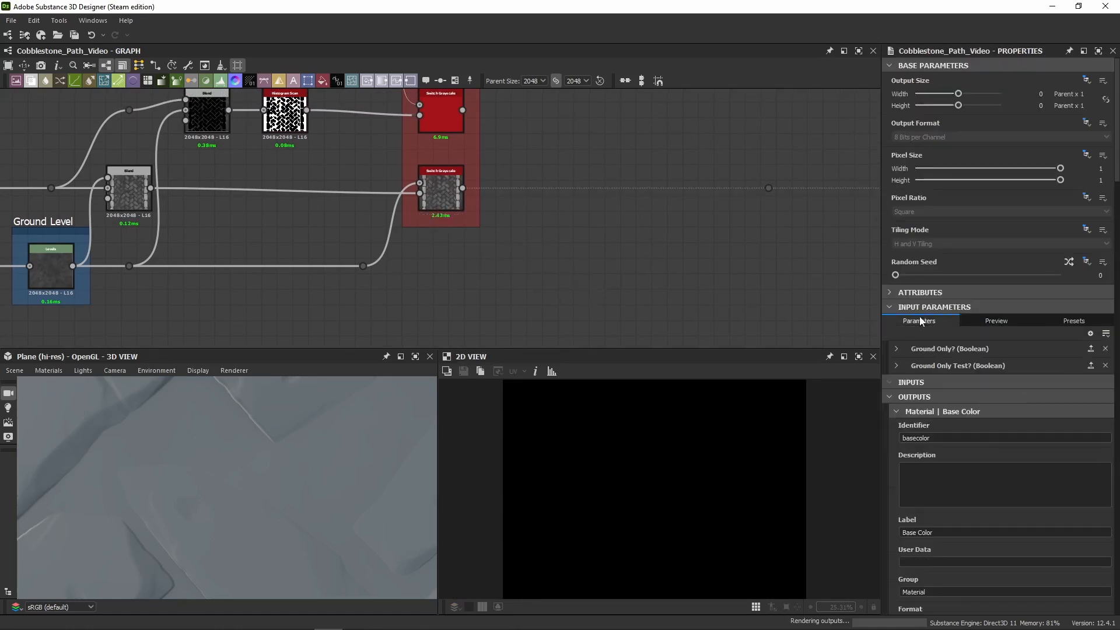
click(896, 366)
click(1105, 365)
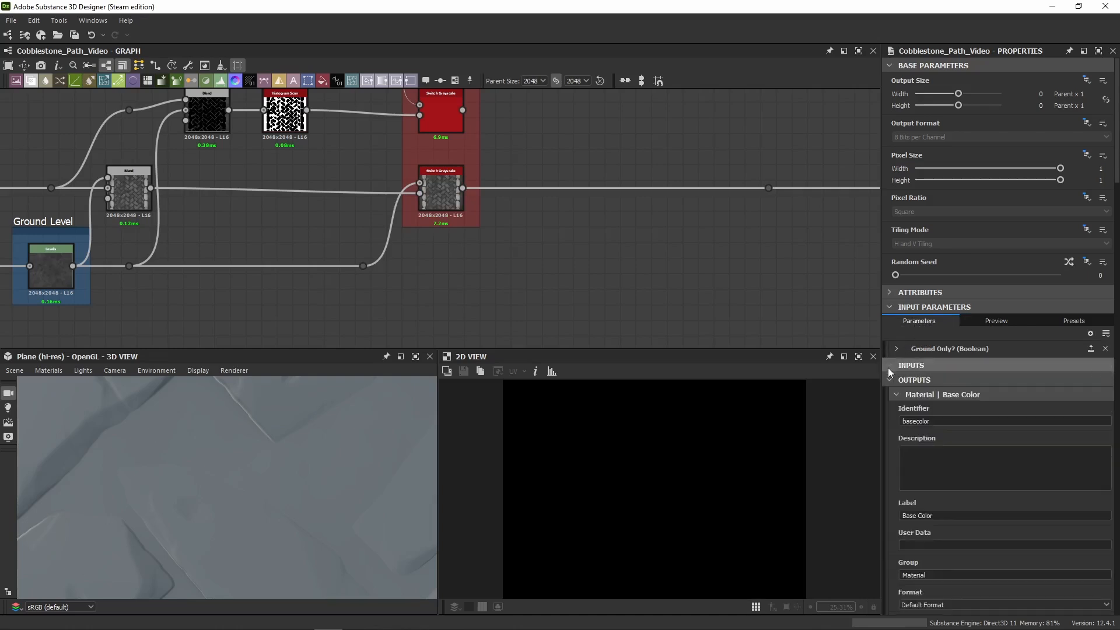
click(991, 321)
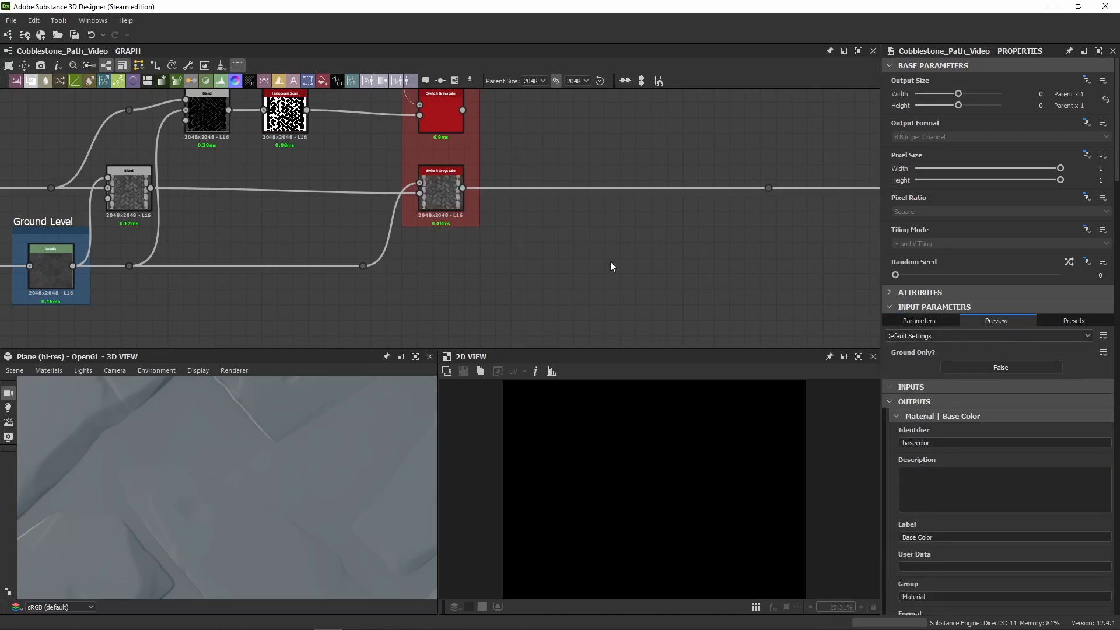
Step: Compare the outputs of the cobblestone height Blend, the Ground Level Levels and the lower Ground Only? switch in the 2D view
middle_drag(592, 205, 584, 255)
middle_drag(533, 194, 608, 162)
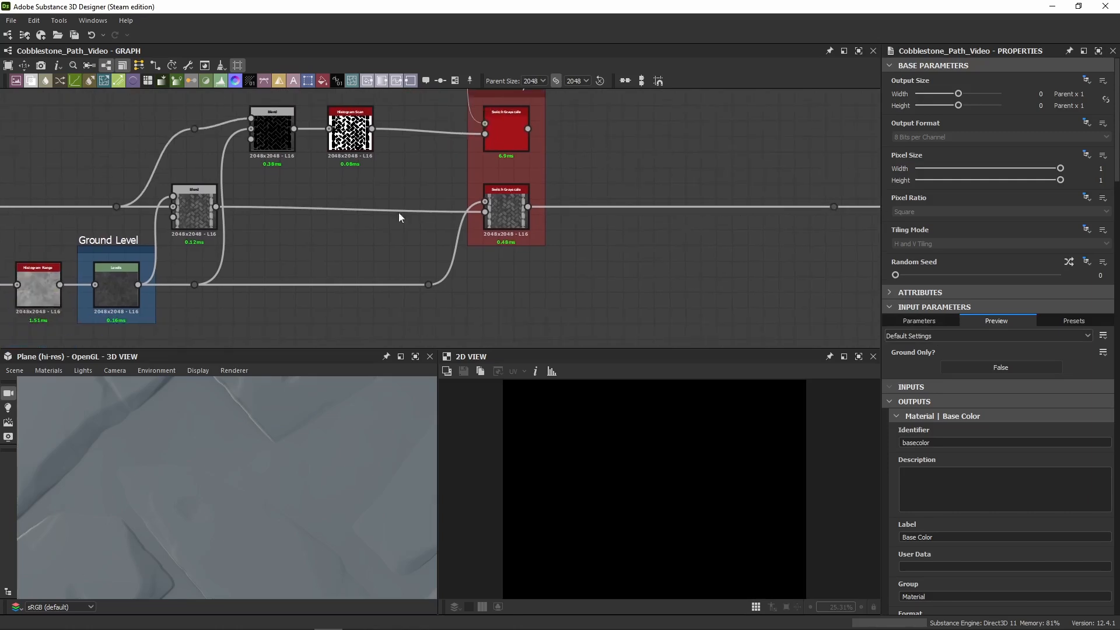
middle_drag(150, 254, 282, 220)
double_click(325, 173)
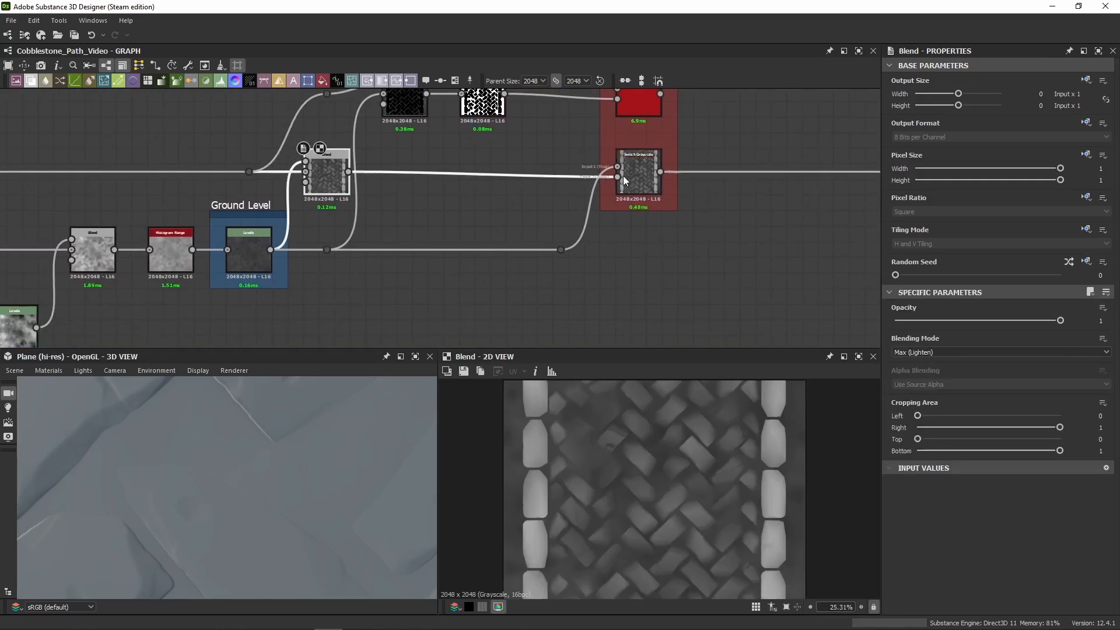
click(623, 176)
scroll(551, 191, up, 3)
middle_drag(552, 192, 429, 201)
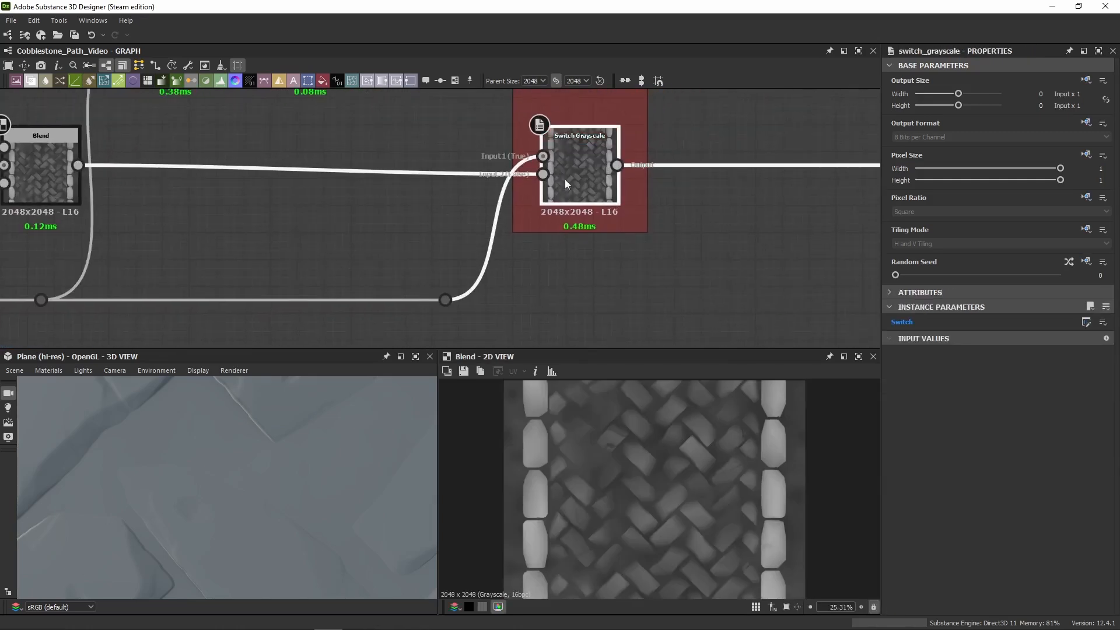
middle_drag(78, 172, 278, 168)
double_click(764, 139)
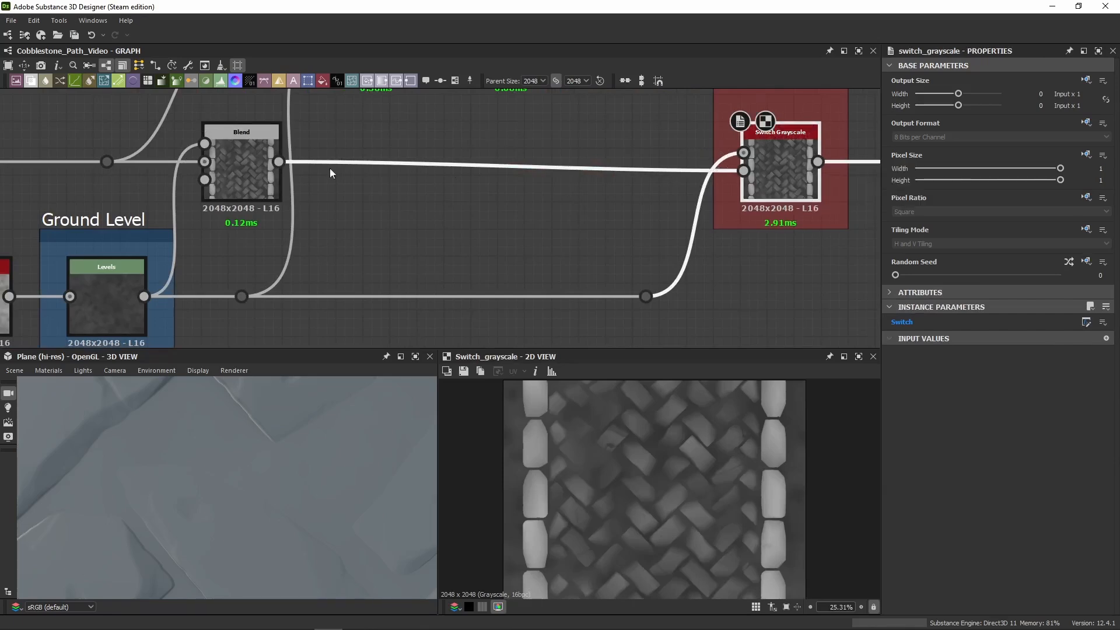
double_click(240, 162)
scroll(650, 482, down, 3)
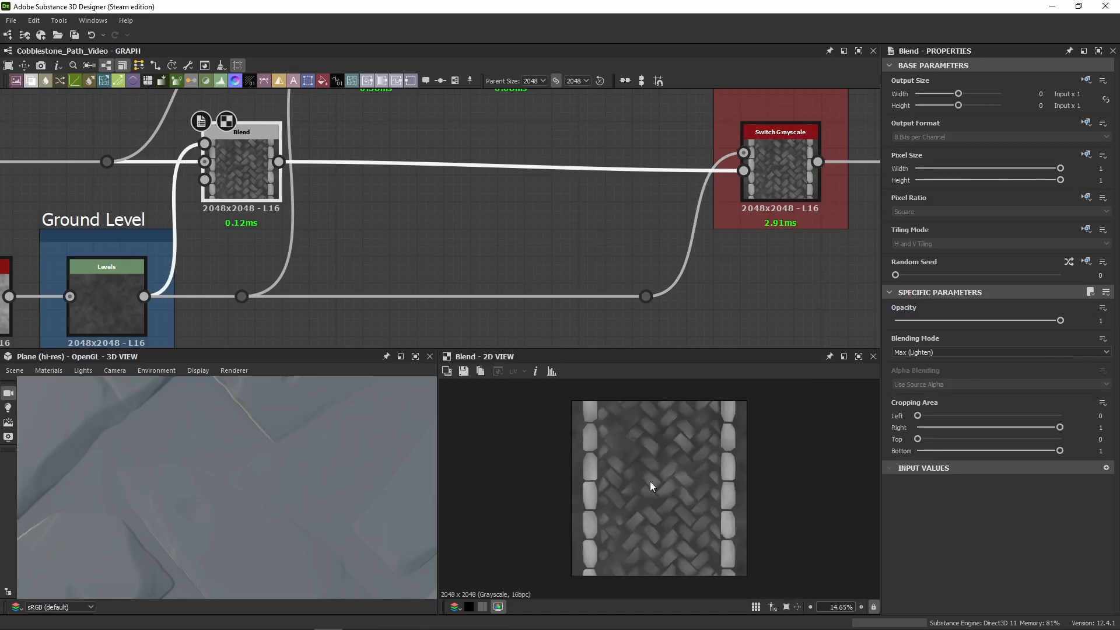
click(751, 175)
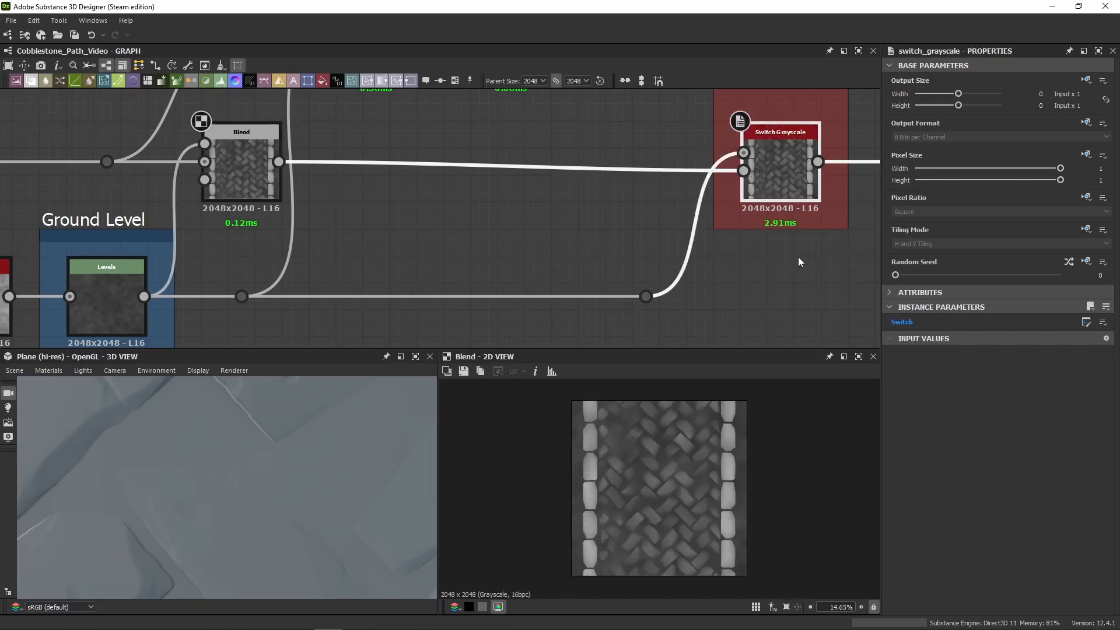
click(128, 293)
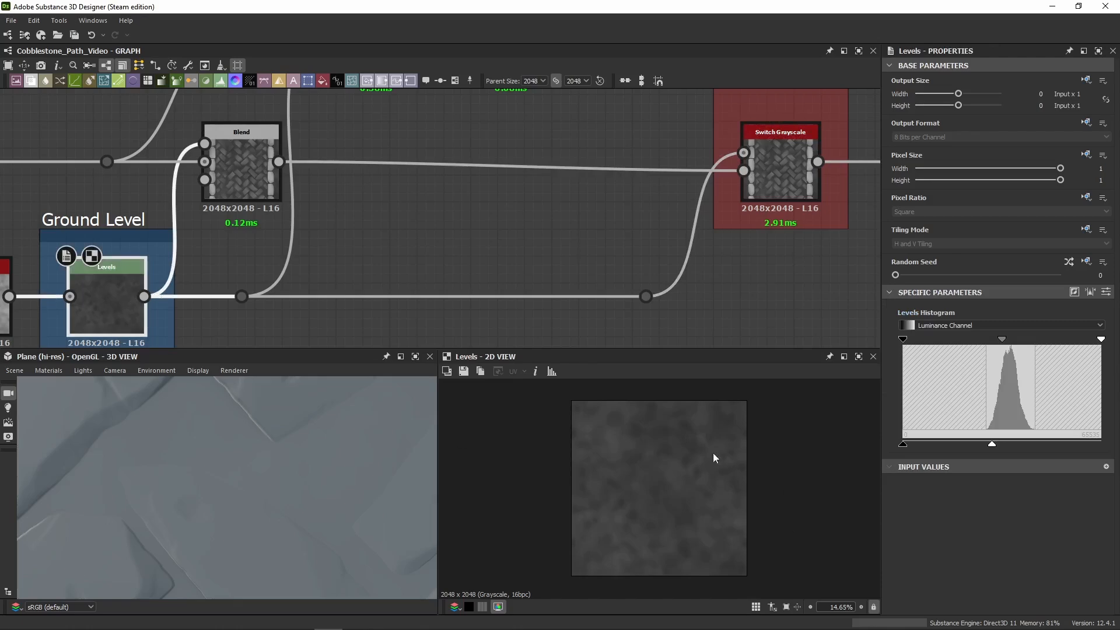
click(769, 166)
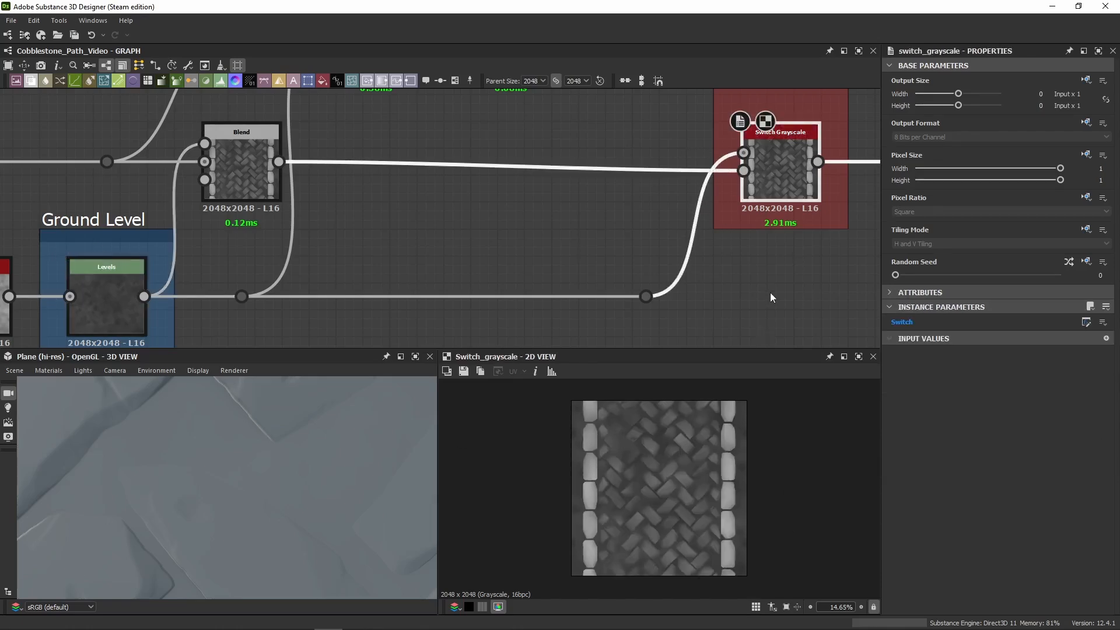
Step: Bring the whole plane into the 3D view and set the graph's Ground Only? preview value to True
middle_drag(770, 292, 516, 298)
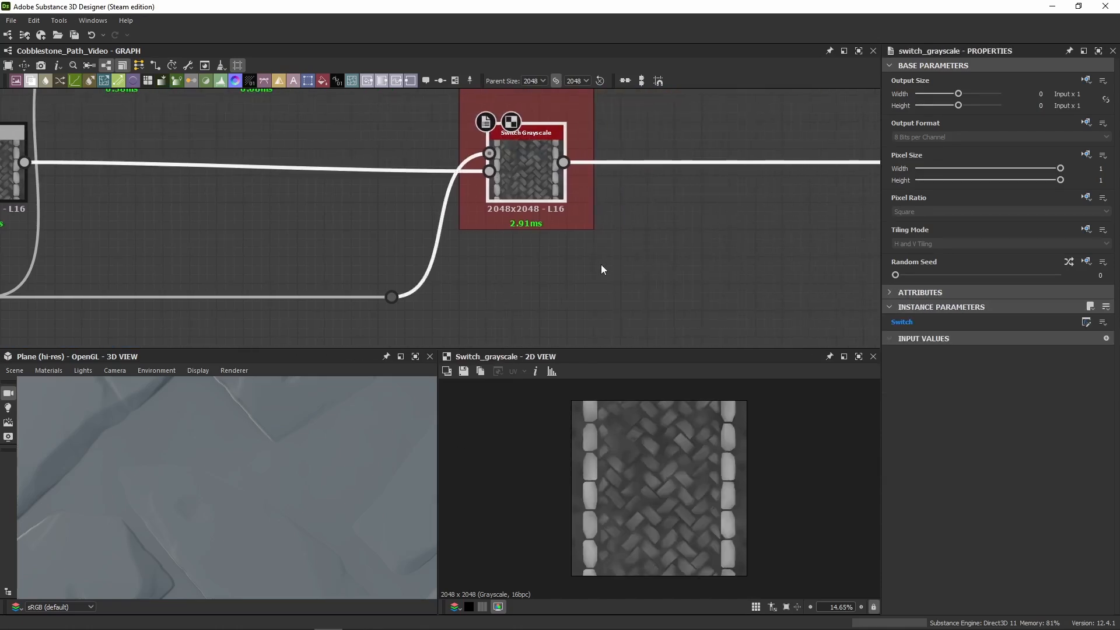
scroll(273, 436, down, 6)
drag(272, 468, 165, 465)
click(690, 228)
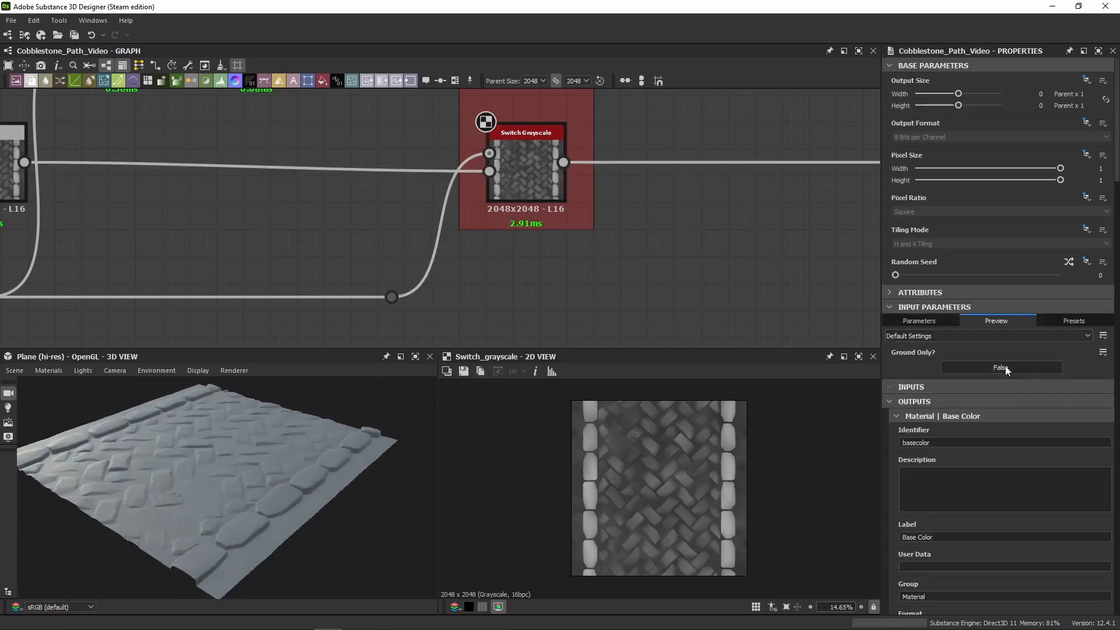
click(997, 366)
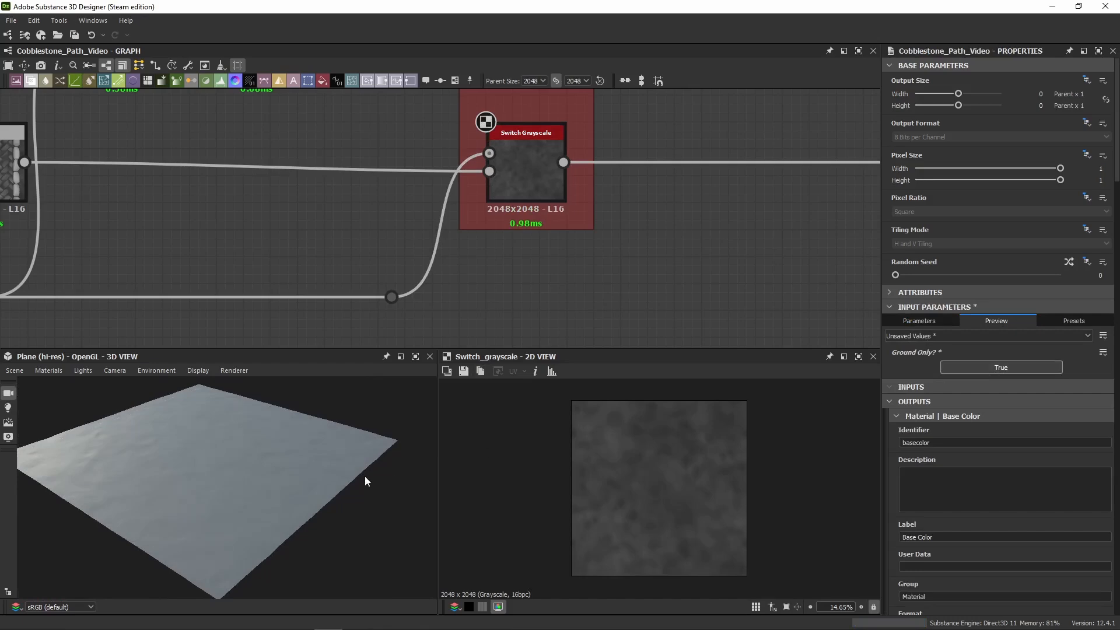
Step: Preview the cobblestone height Blend in the 2D view and compare it with the plane in the 3D view
drag(365, 476, 342, 467)
middle_drag(173, 232, 461, 216)
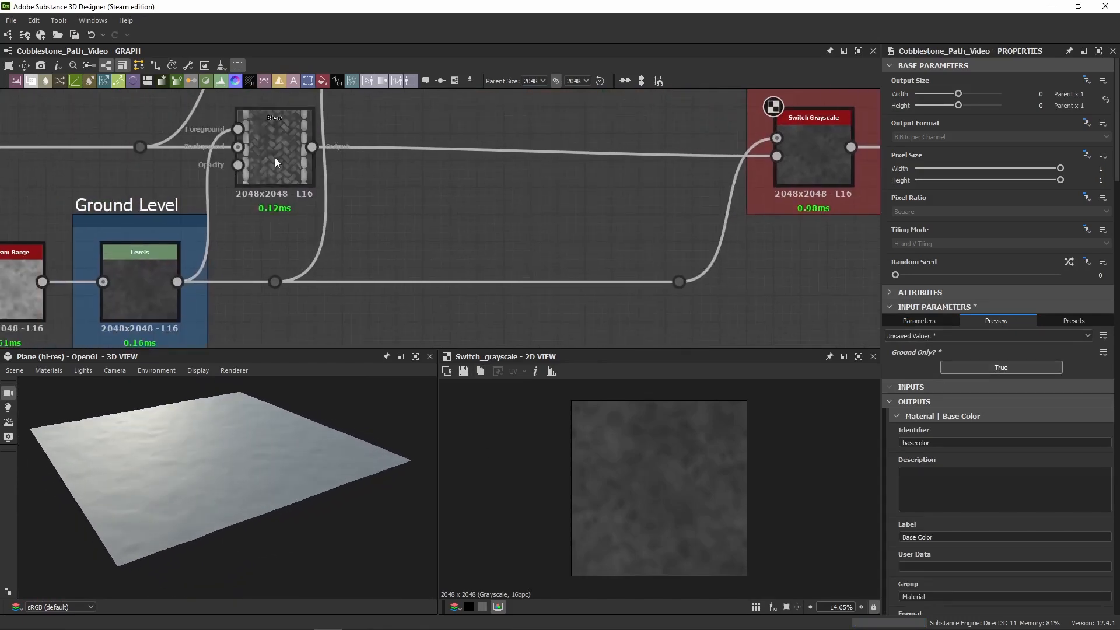
double_click(280, 160)
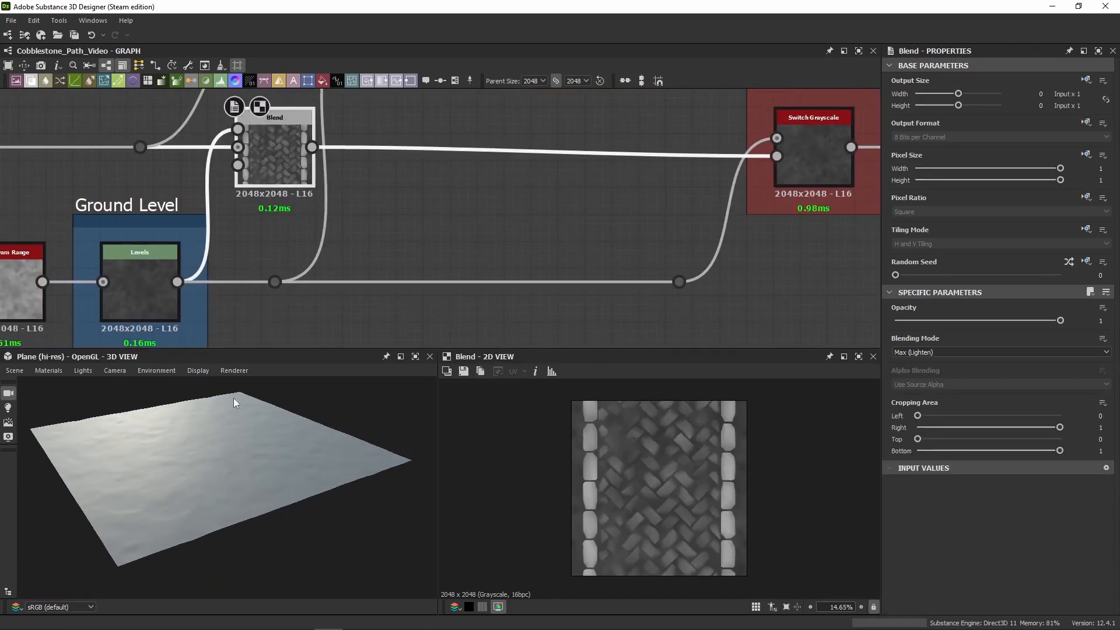
drag(233, 397, 175, 443)
Step: Set the graph's Ground Only? preview value to False
middle_drag(830, 217, 594, 206)
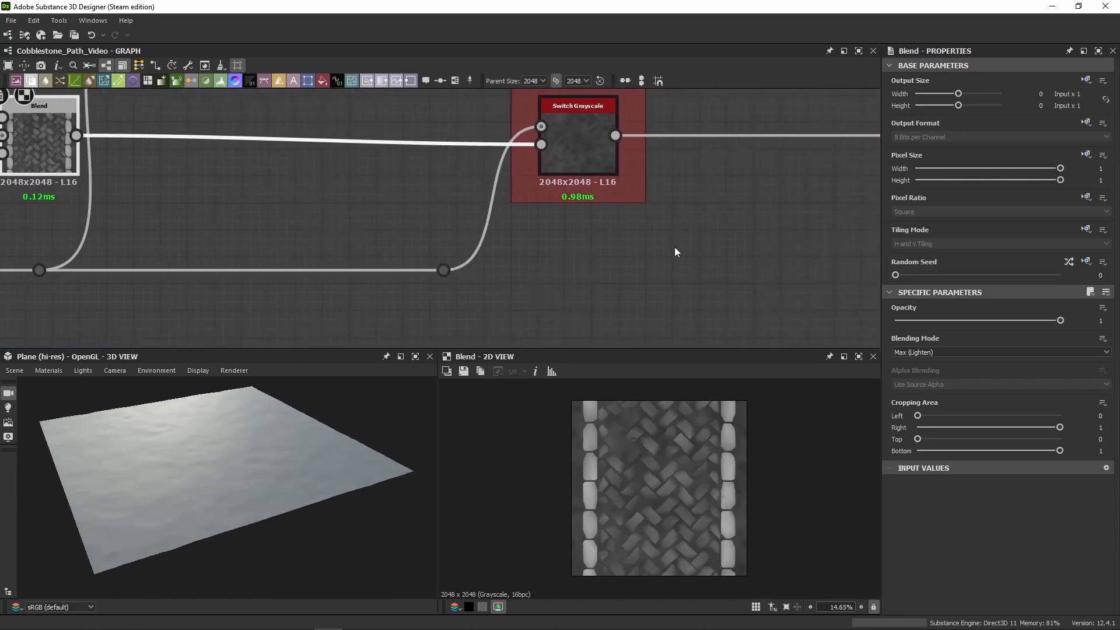
click(695, 259)
double_click(698, 257)
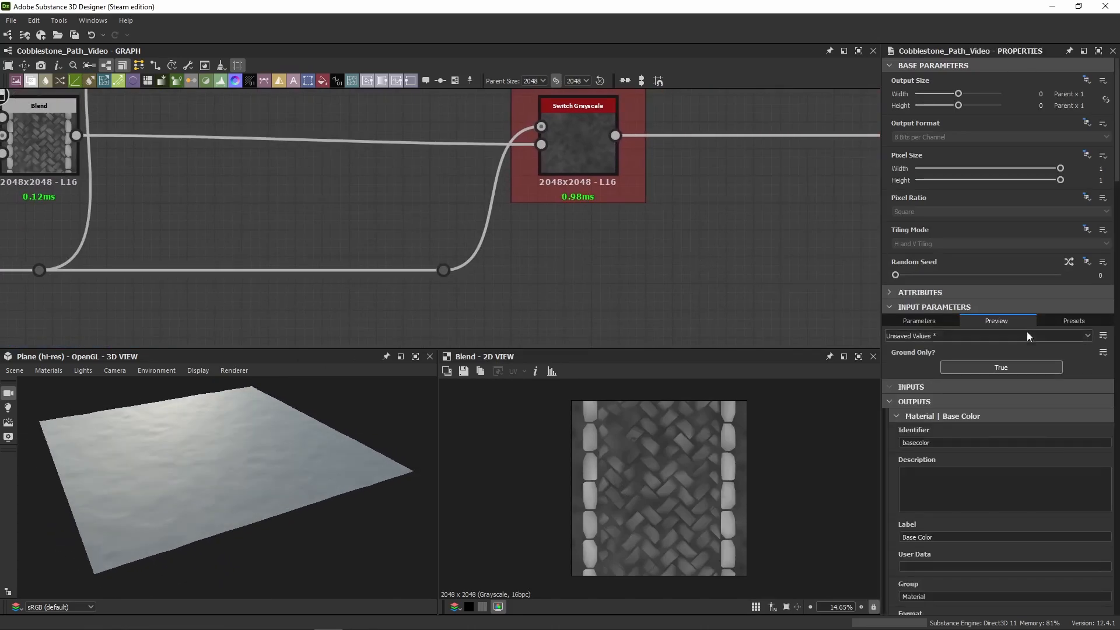
click(1007, 366)
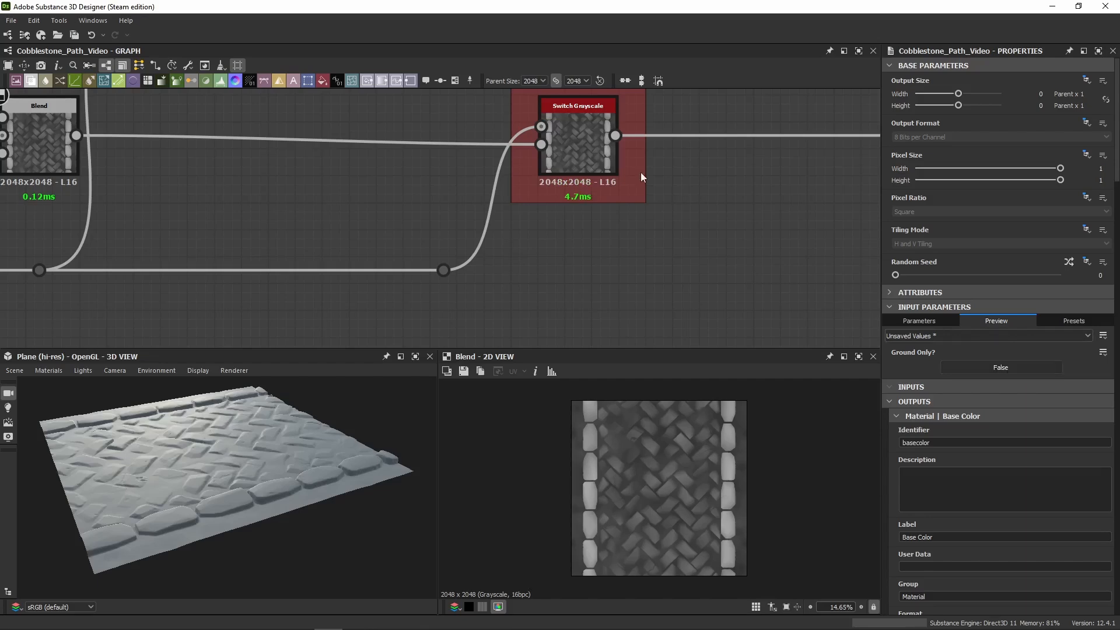
Step: Inspect the lower Ground Only? switch's inputs and preview its Input 1 (True) source in the 2D view
scroll(533, 146, up, 5)
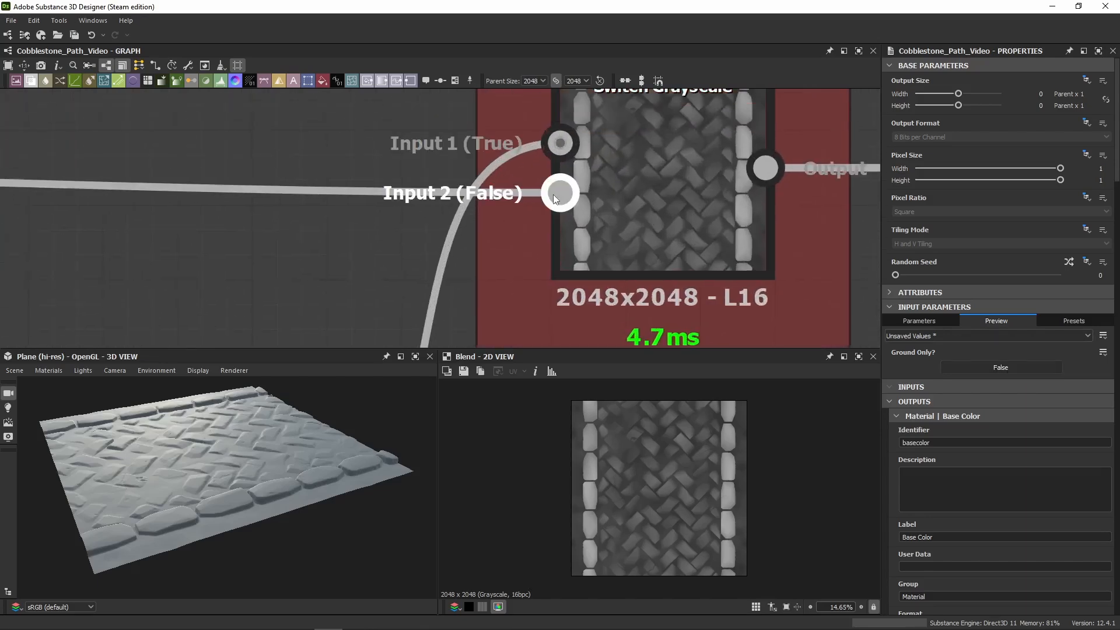
click(568, 233)
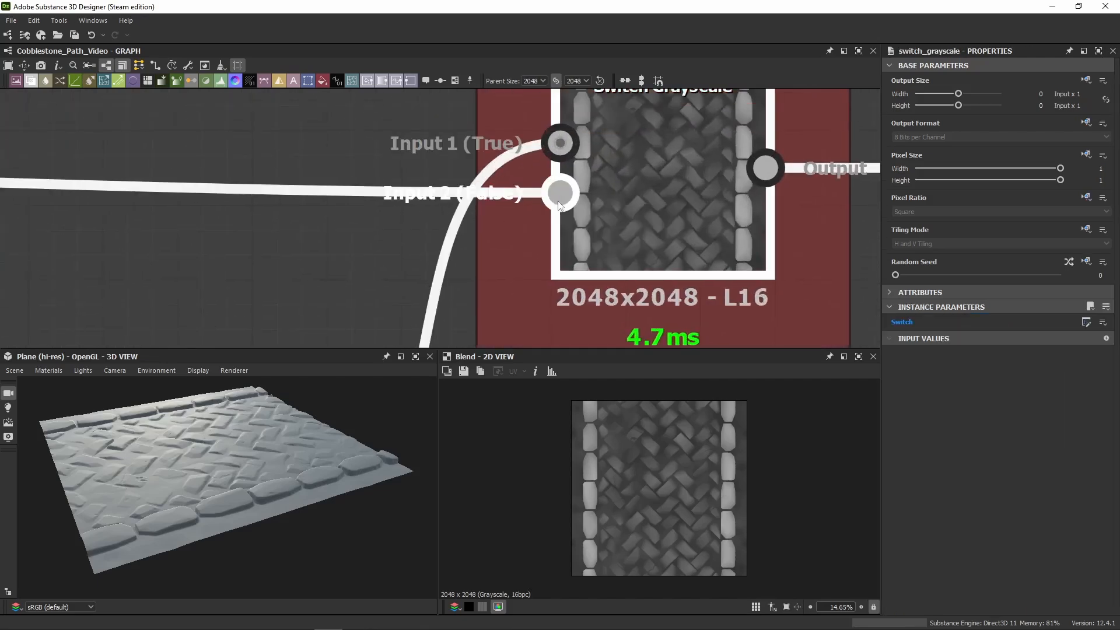
double_click(559, 143)
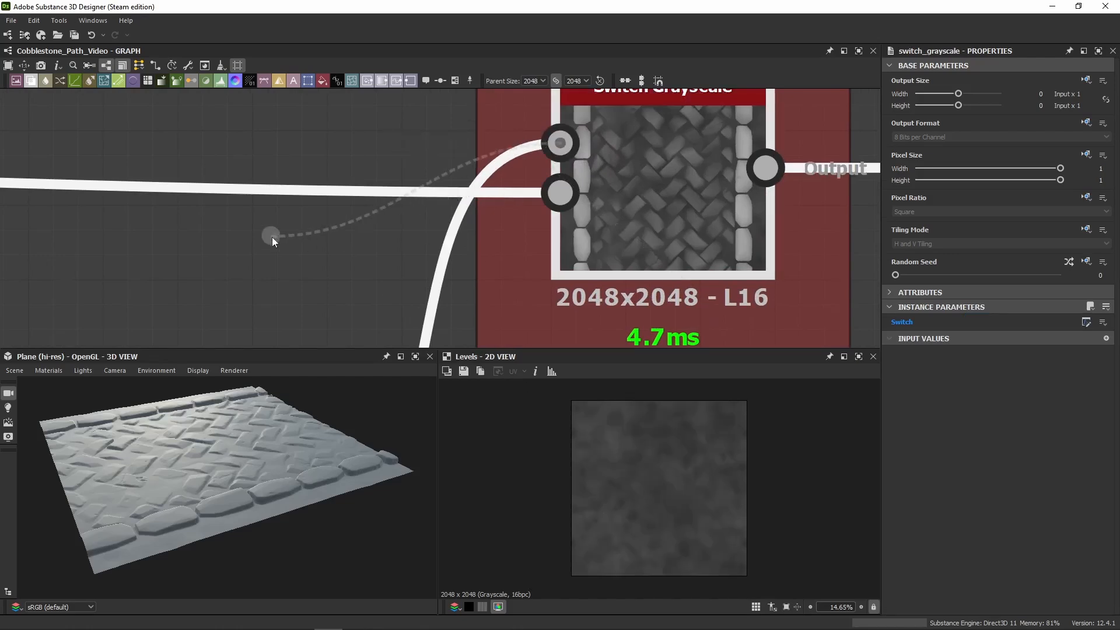
Step: Examine the Ground Only? frame and the Switch parameter of both Switch Grayscale nodes inside it
scroll(286, 206, down, 5)
scroll(297, 204, down, 1)
middle_drag(298, 204, 370, 209)
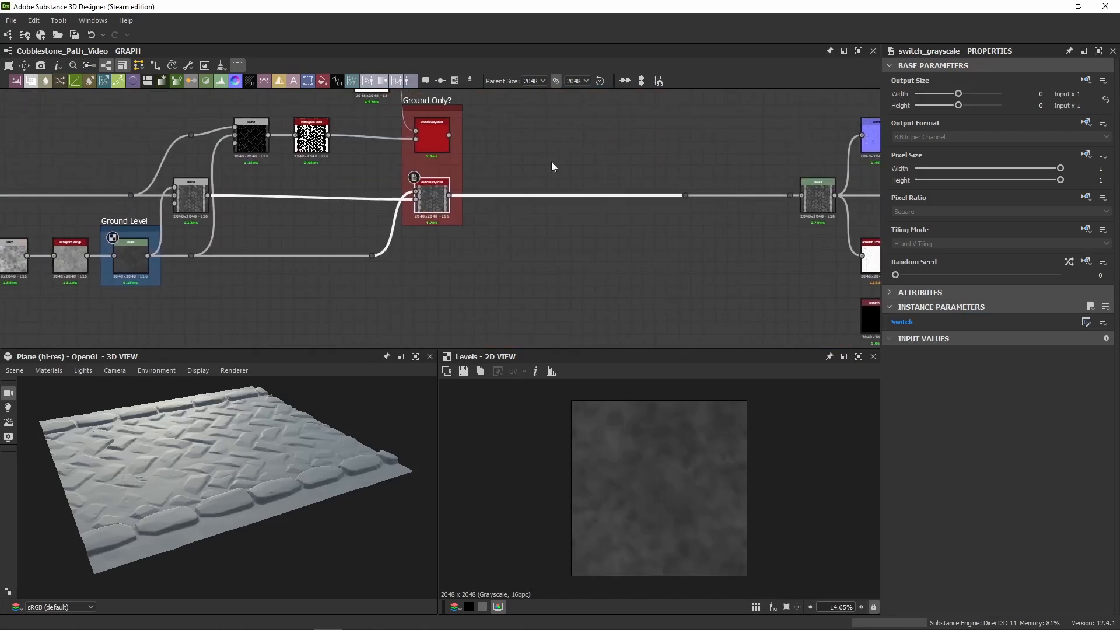
middle_drag(479, 210, 494, 268)
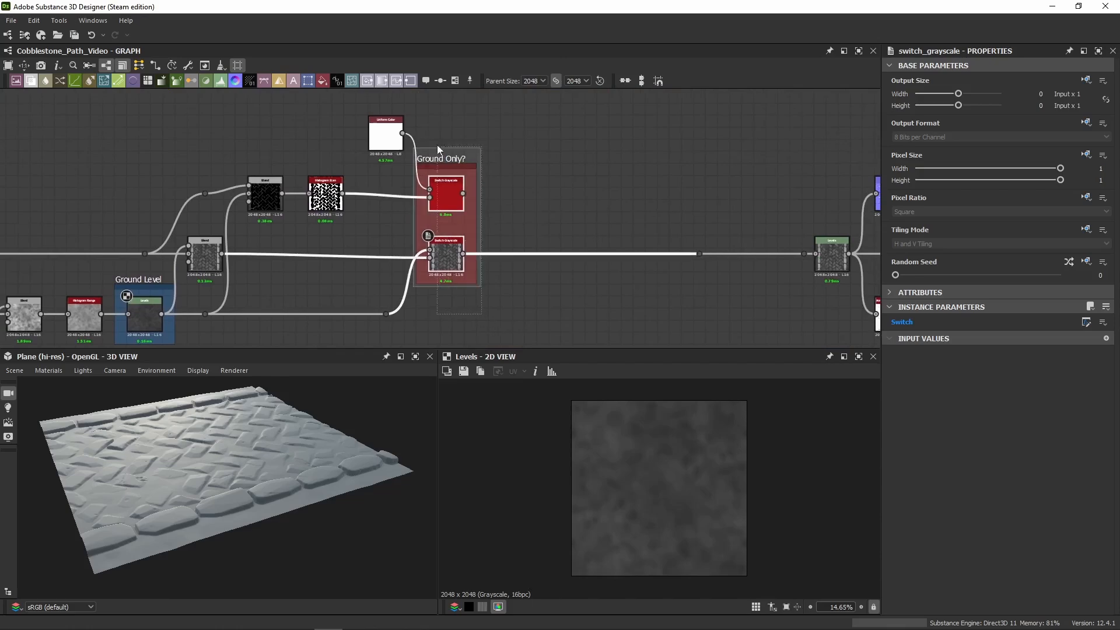
click(520, 131)
click(456, 160)
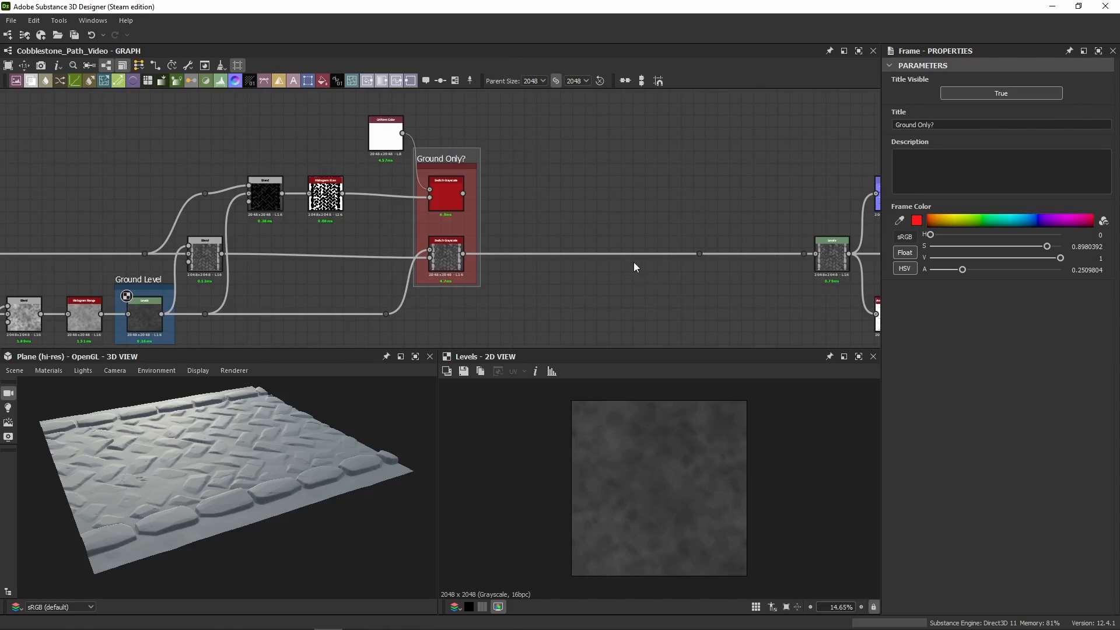
click(453, 194)
click(443, 243)
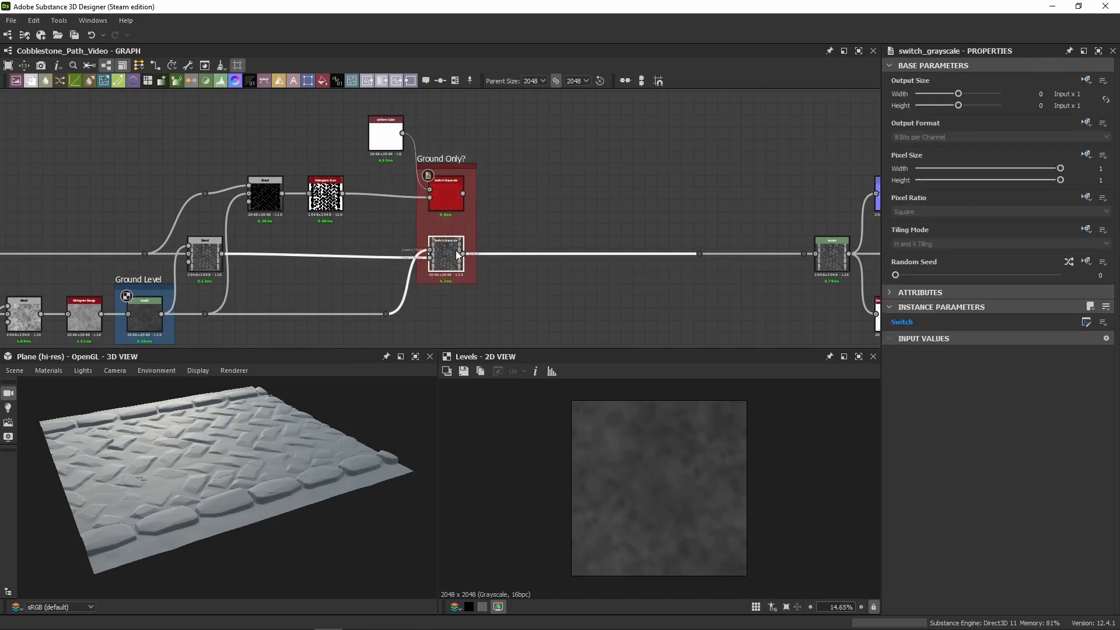
middle_drag(487, 251, 403, 193)
middle_drag(426, 135, 425, 155)
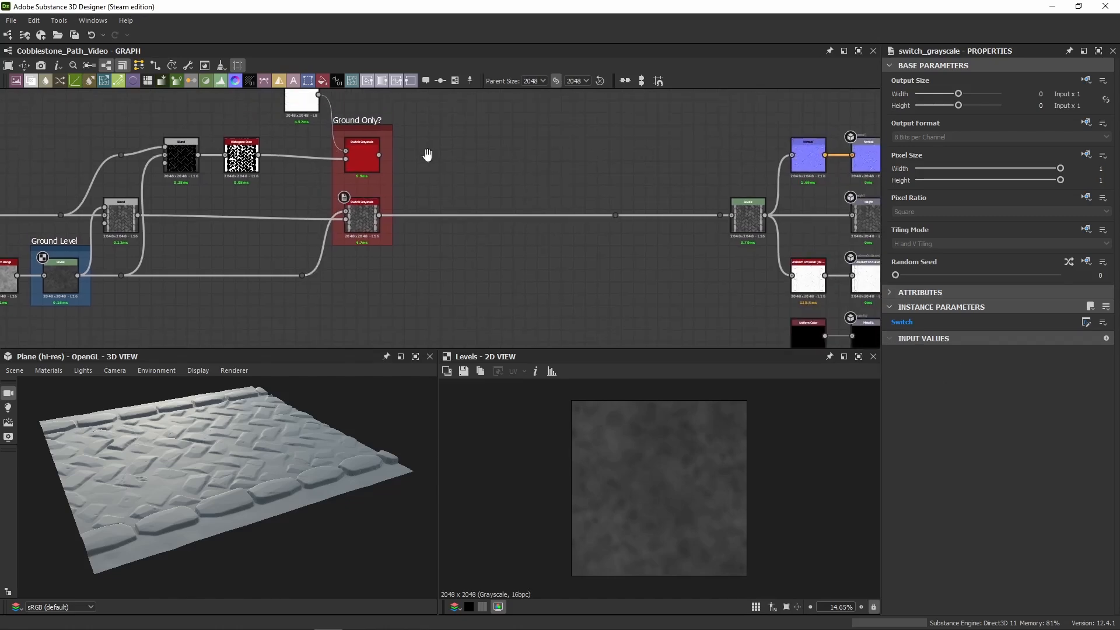
Step: Add a test Switch Grayscale node and place it just below the Ground Only? frame
click(474, 287)
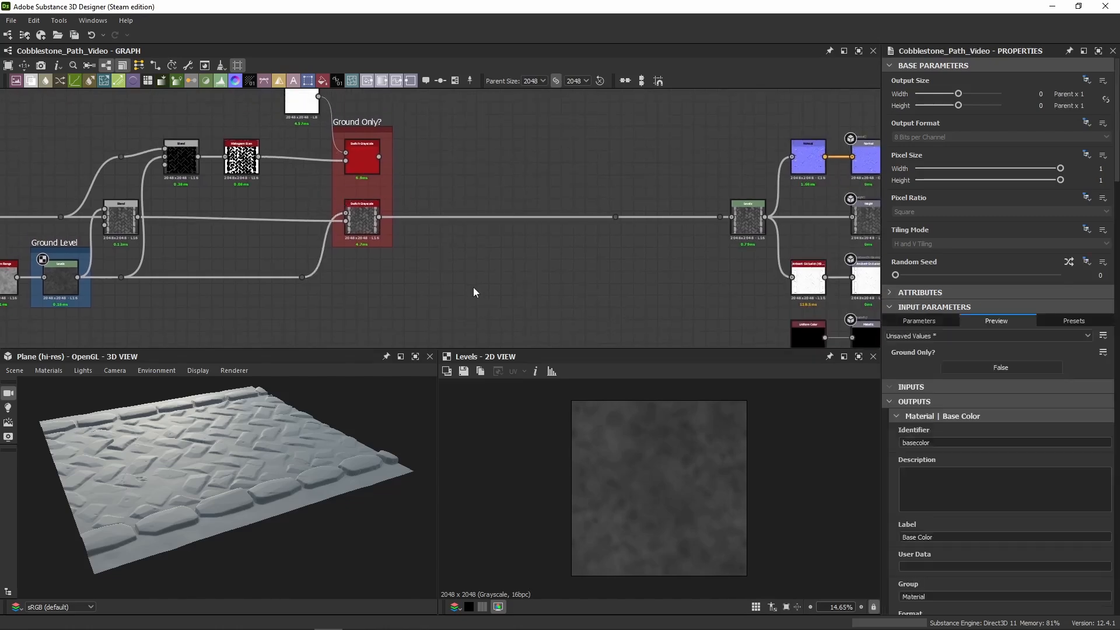
key(space)
text(switc)
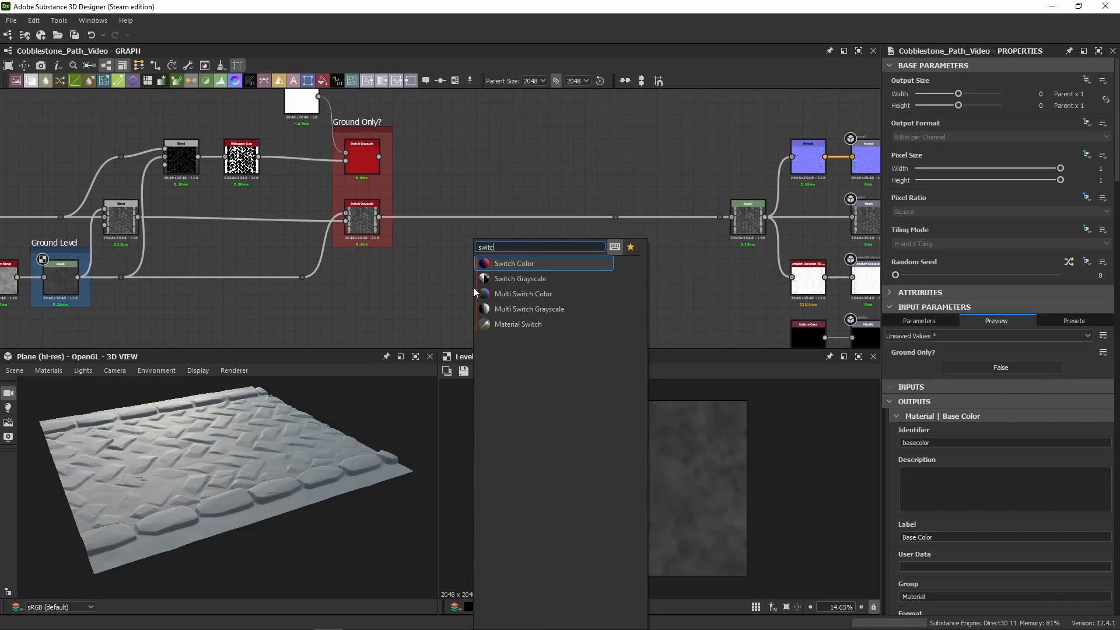
key(Down)
key(Return)
drag(474, 286, 386, 293)
Step: Preview the upper Ground Only? switch in the 2D view and check the Switch parameter of both framed switches
double_click(362, 167)
click(360, 211)
click(361, 156)
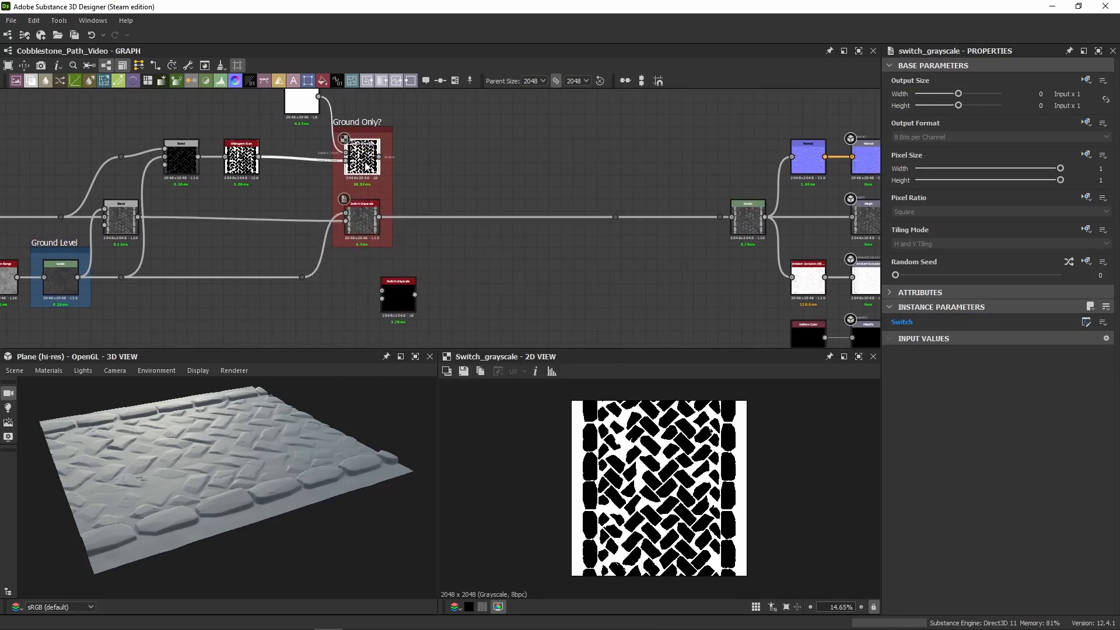
click(360, 210)
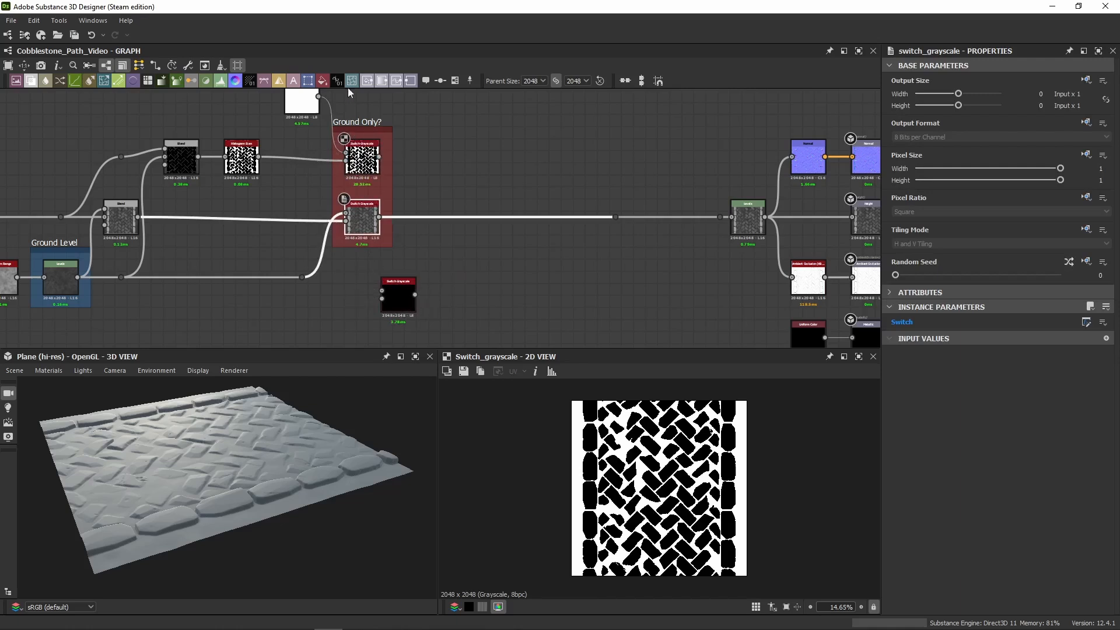
click(524, 296)
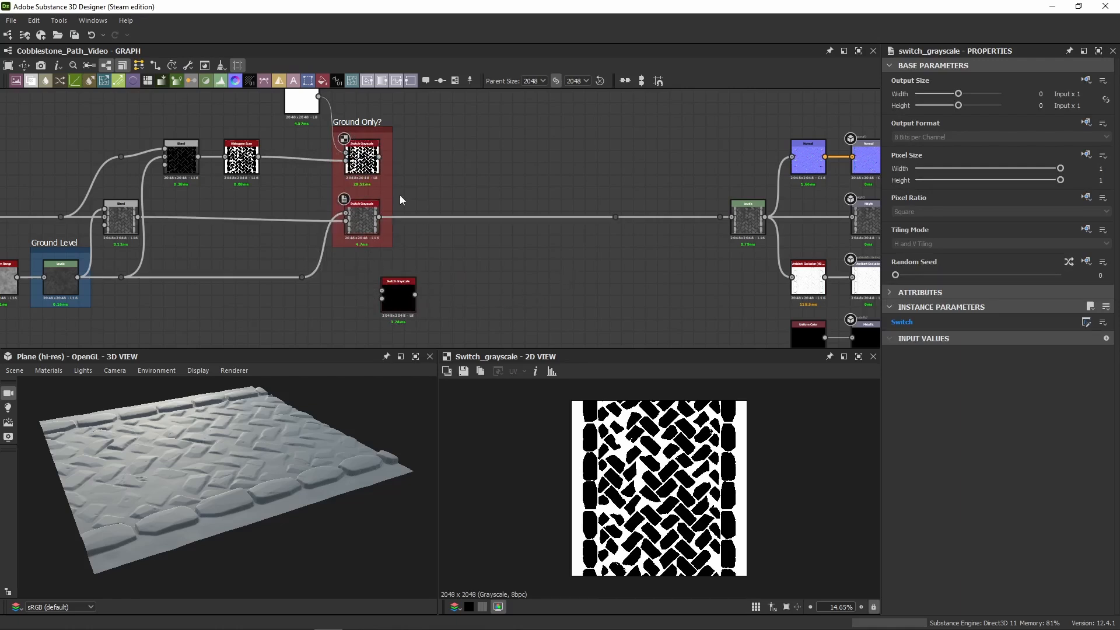
Step: Move the test Switch Grayscale beside the Ground Only? frame and link its Switch parameter to the existing Ground_Only_ graph input
drag(399, 292, 459, 250)
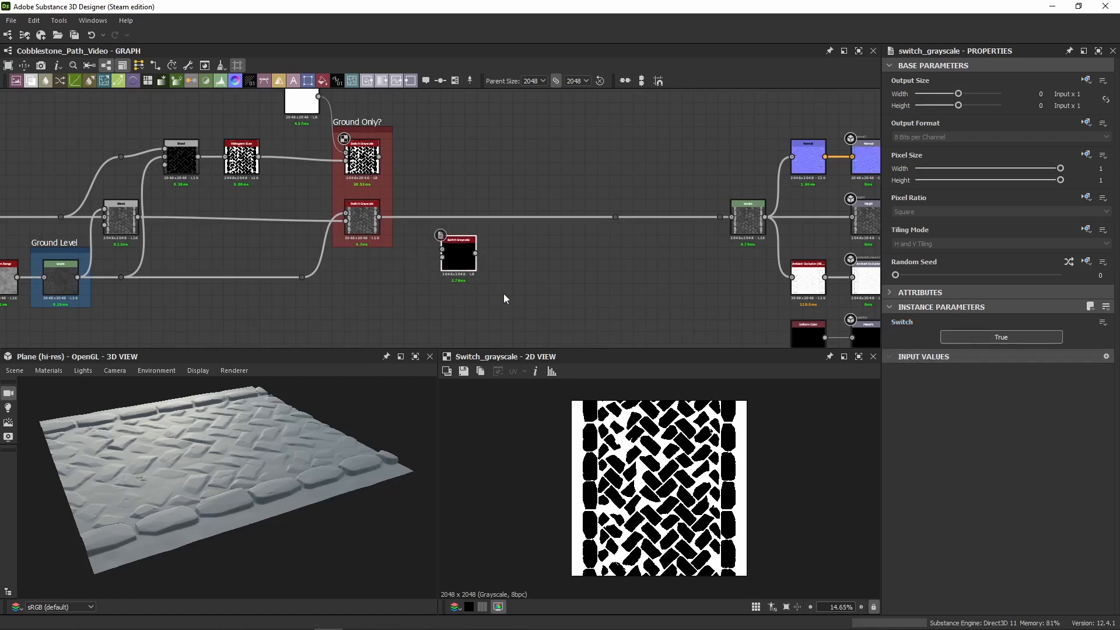
click(1102, 323)
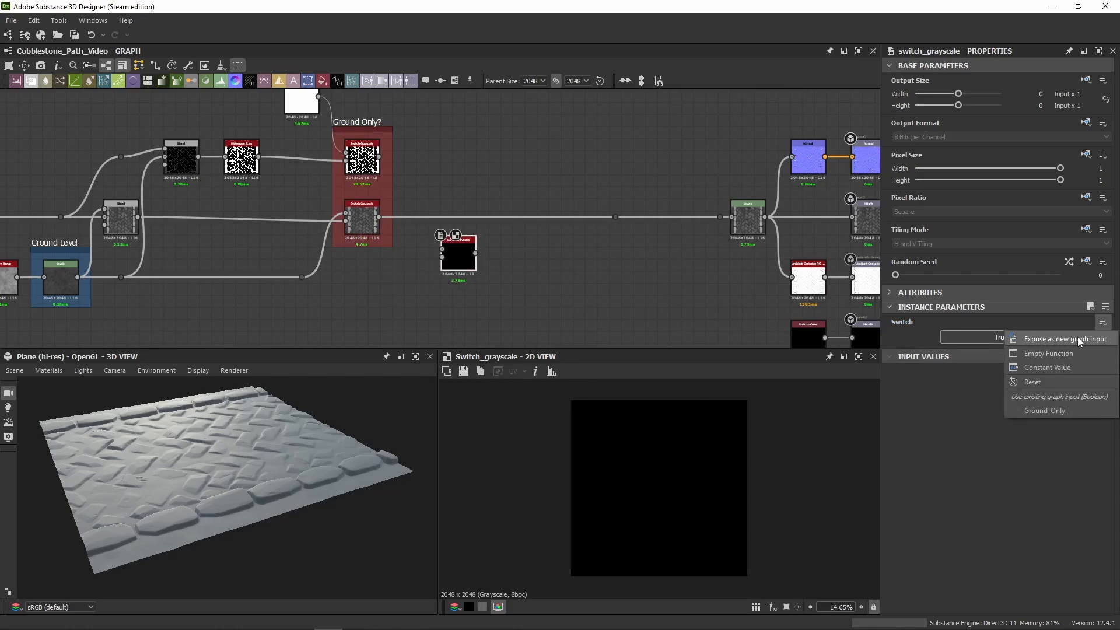
click(1044, 410)
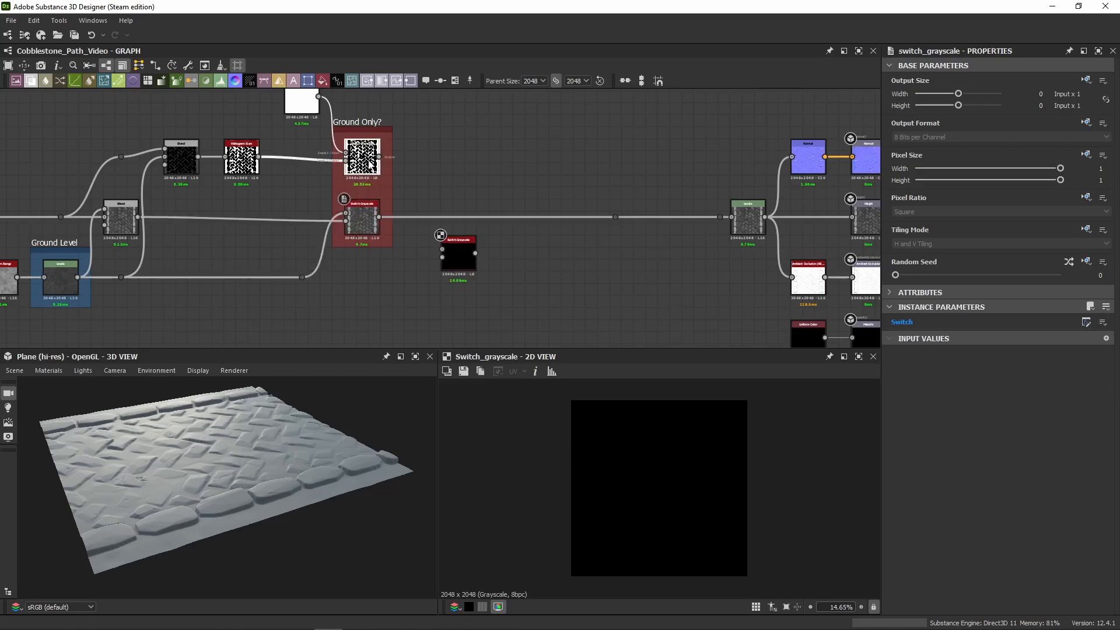
Step: Set the graph's Ground Only? preview value to True and compare both framed switch outputs in the 2D view
click(471, 284)
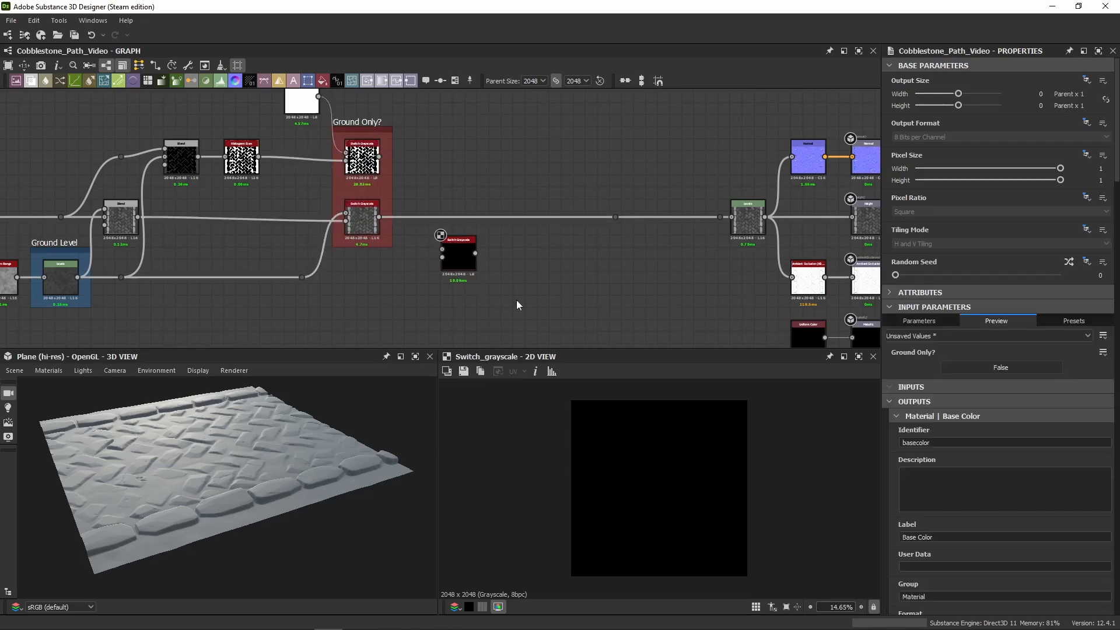
click(961, 369)
middle_drag(462, 97, 629, 164)
double_click(537, 232)
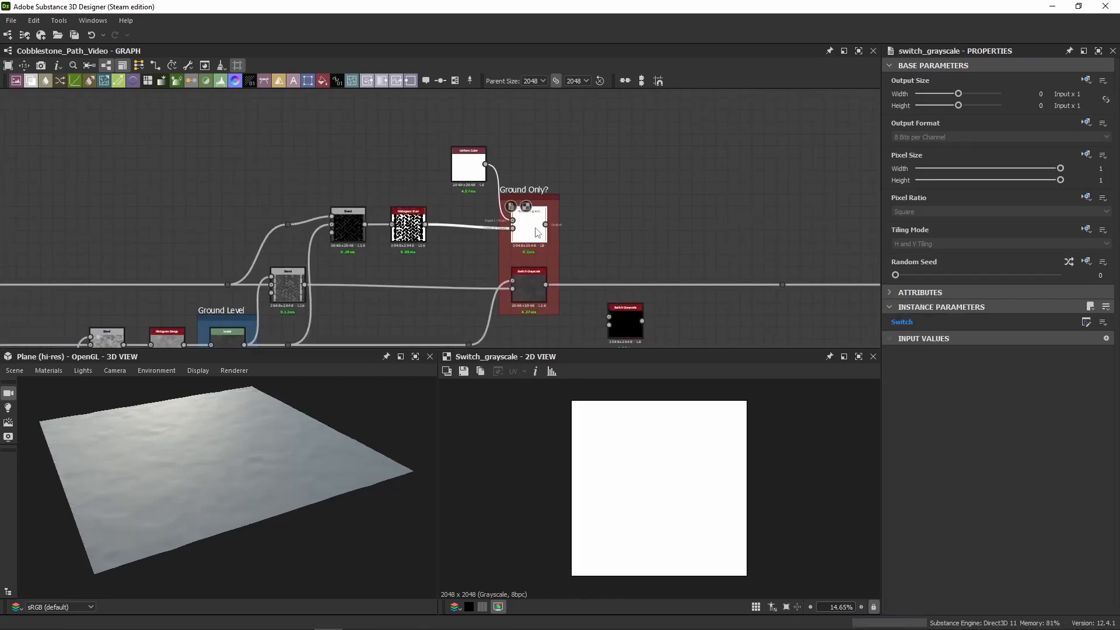
middle_drag(592, 248, 580, 171)
scroll(580, 172, up, 3)
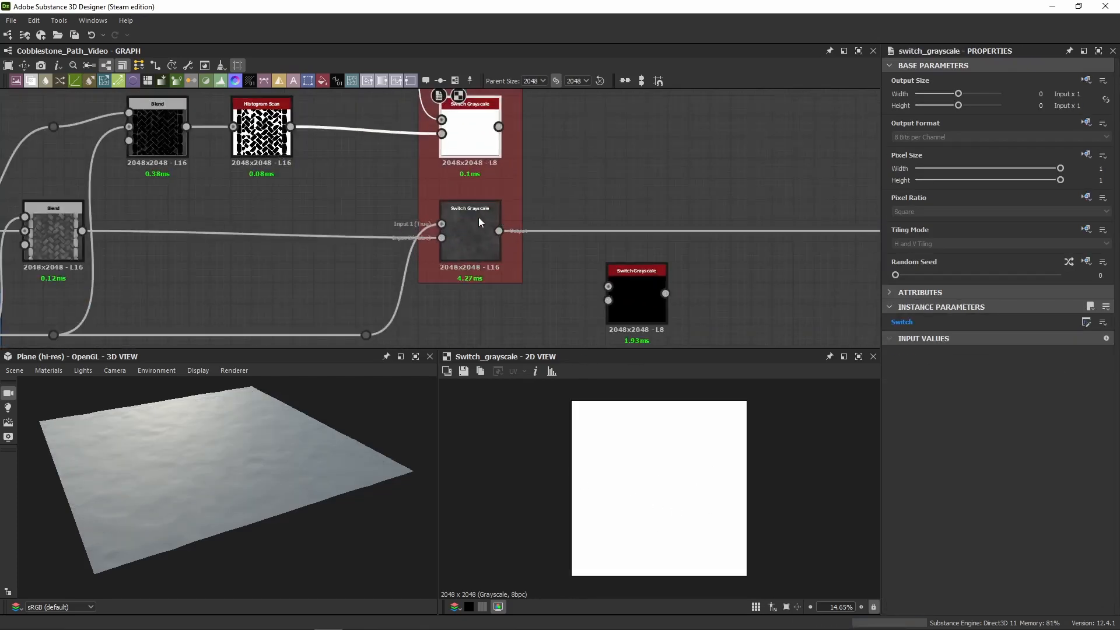
double_click(478, 217)
double_click(475, 148)
double_click(476, 211)
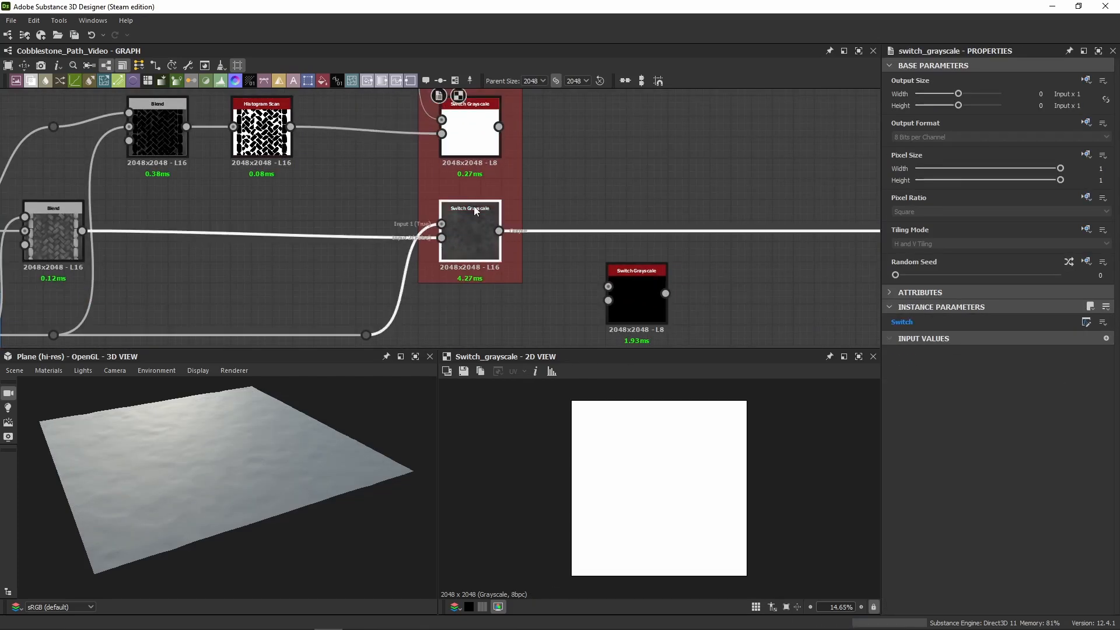
Step: Return the Ground Only? preview value to False and compare the mask and height switches in the 2D view
click(764, 176)
click(985, 363)
double_click(468, 140)
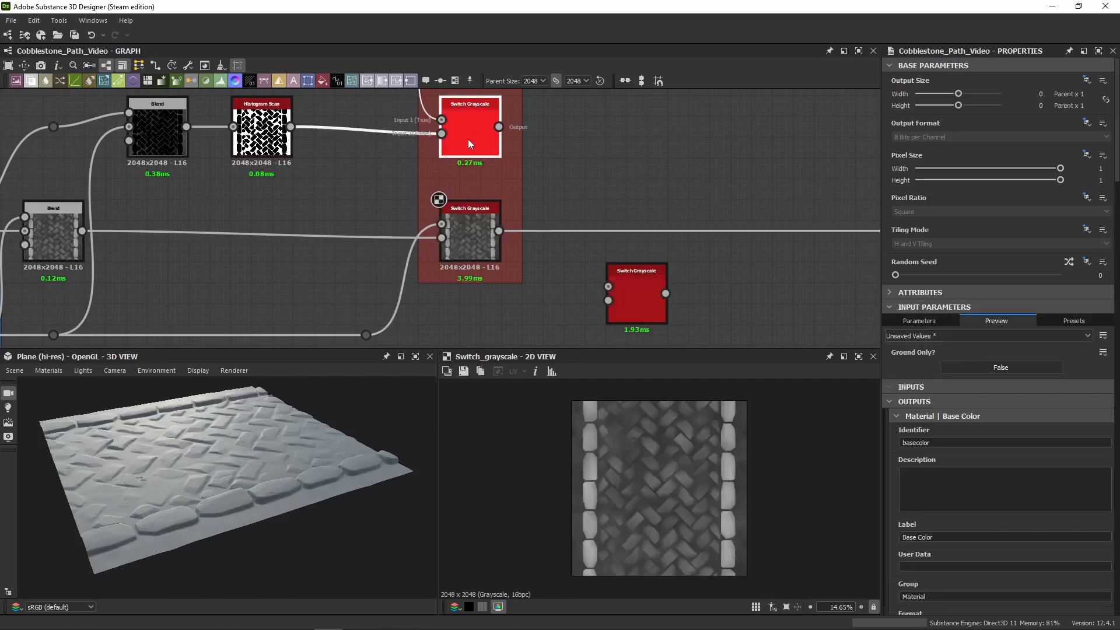
double_click(469, 232)
double_click(472, 146)
double_click(470, 232)
double_click(470, 140)
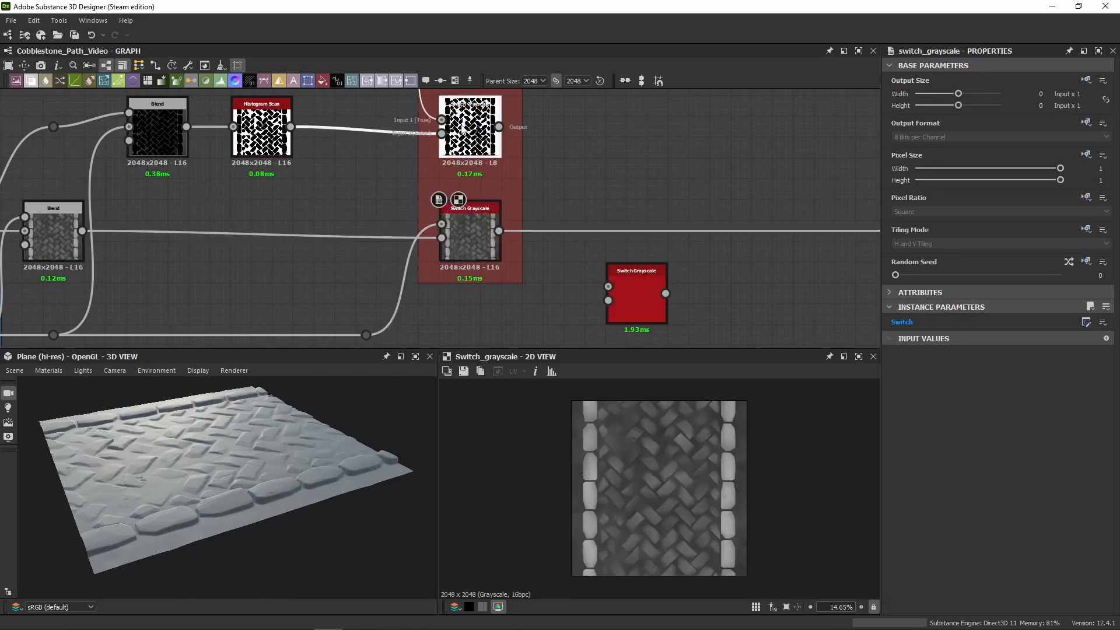
double_click(470, 232)
double_click(470, 140)
Step: Delete the unconnected test Switch Grayscale node beside the Ground Only? frame
drag(754, 266, 550, 334)
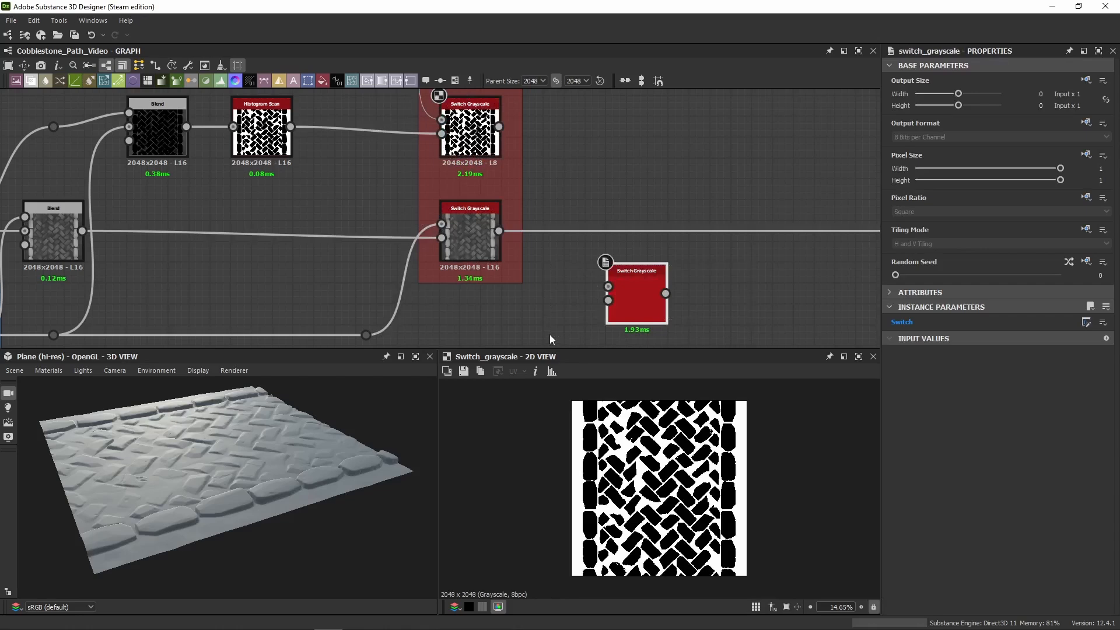
key(Delete)
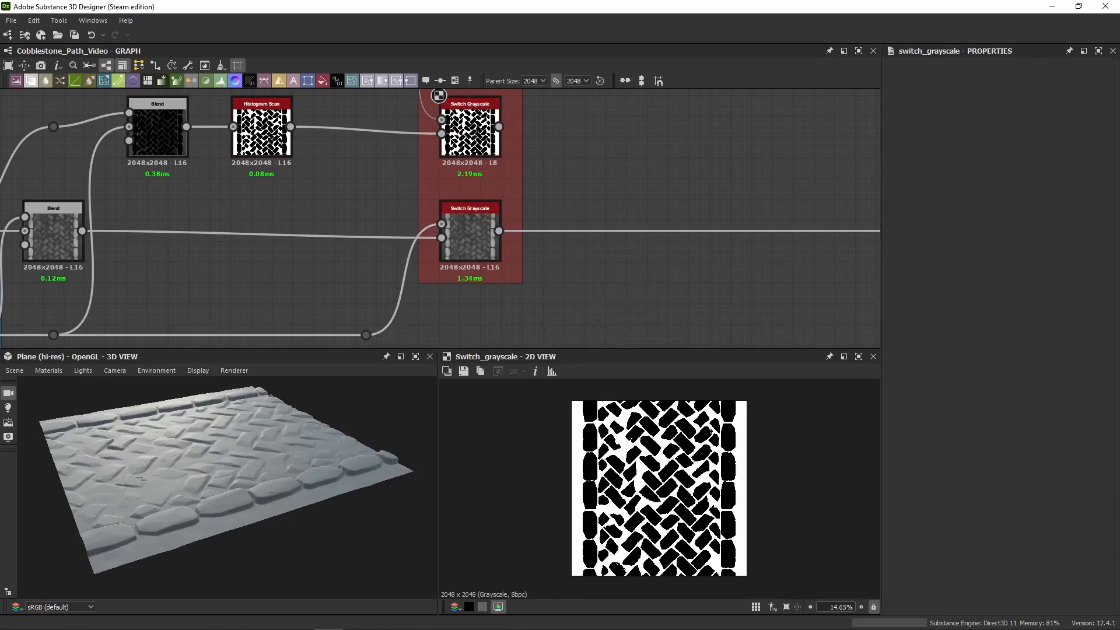
key(alt+Tab)
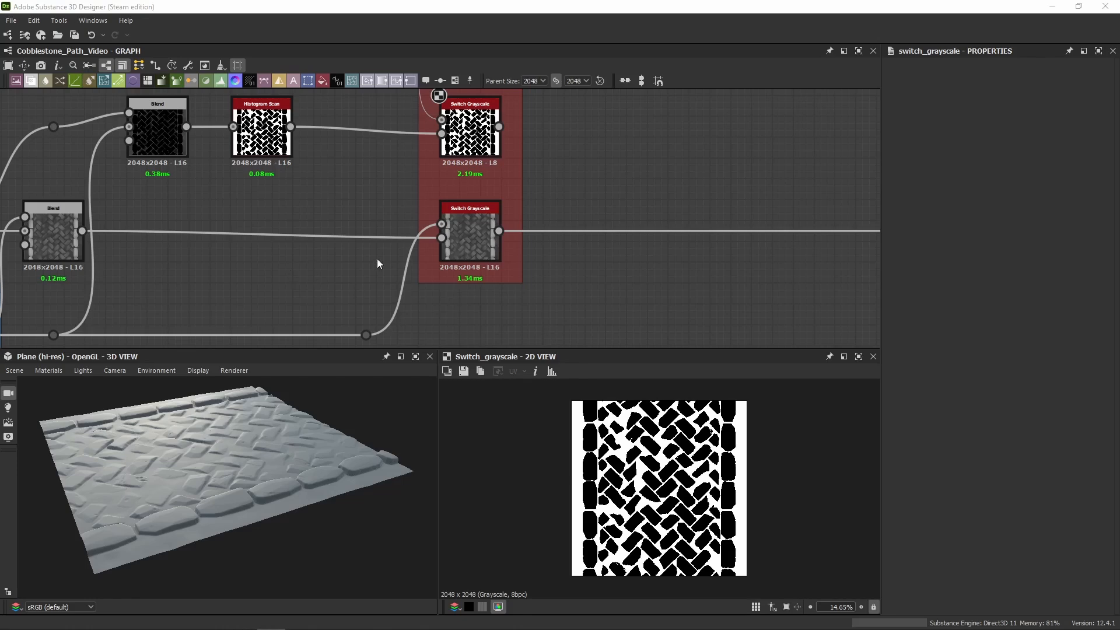
scroll(355, 251, down, 4)
middle_drag(355, 257, 417, 227)
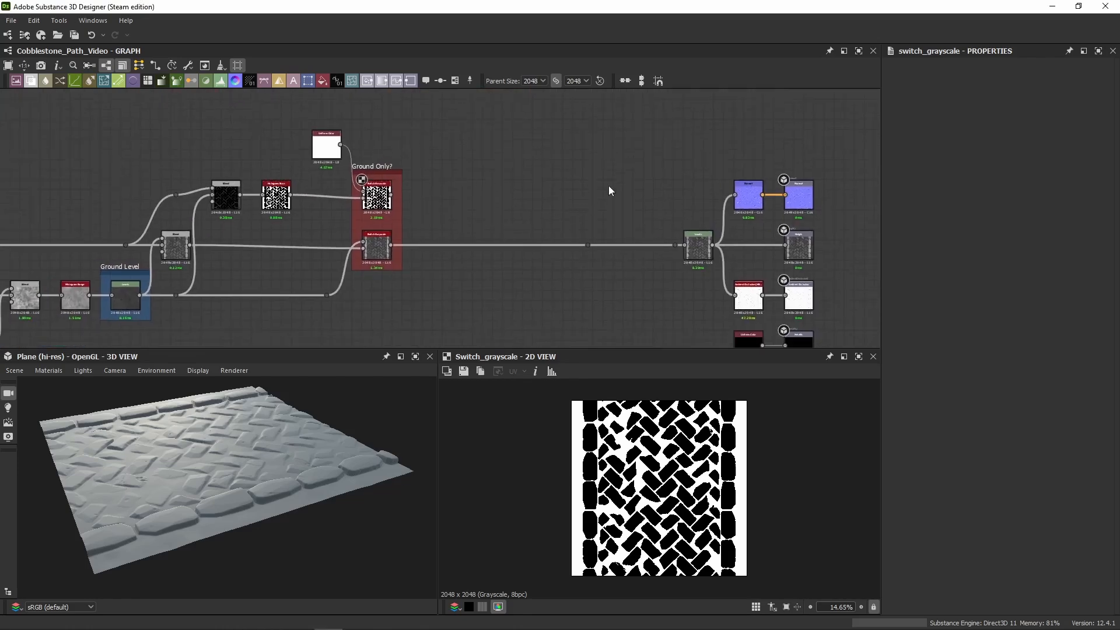
drag(669, 206, 676, 271)
key(Delete)
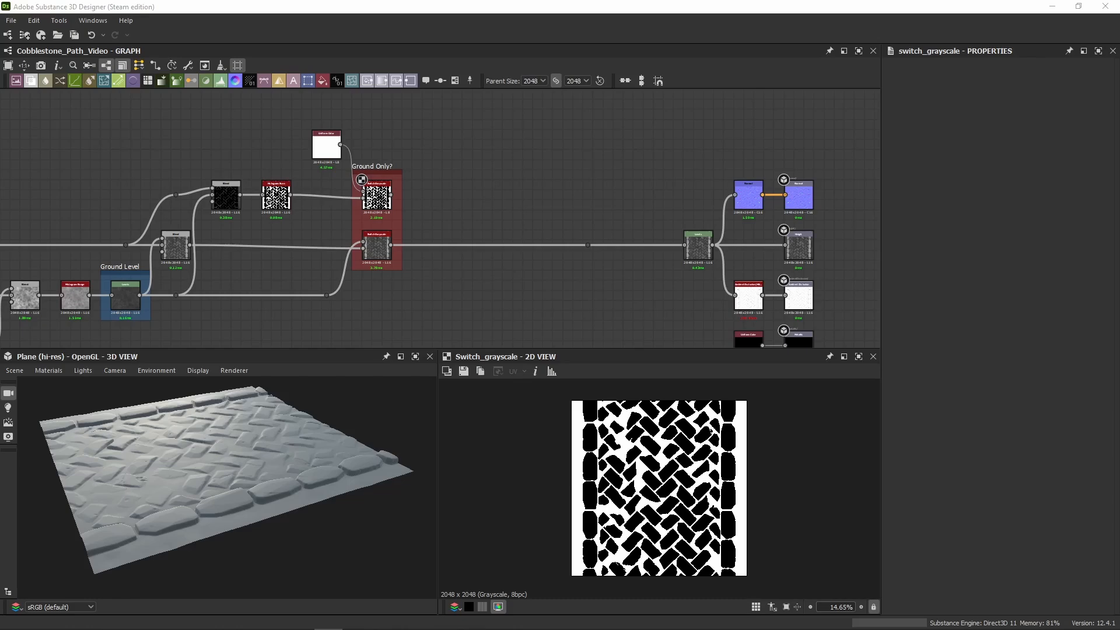
Step: Move all nodes up to and including the Ground Only? frame far away from the output nodes to open a wide gap before them
scroll(369, 192, down, 5)
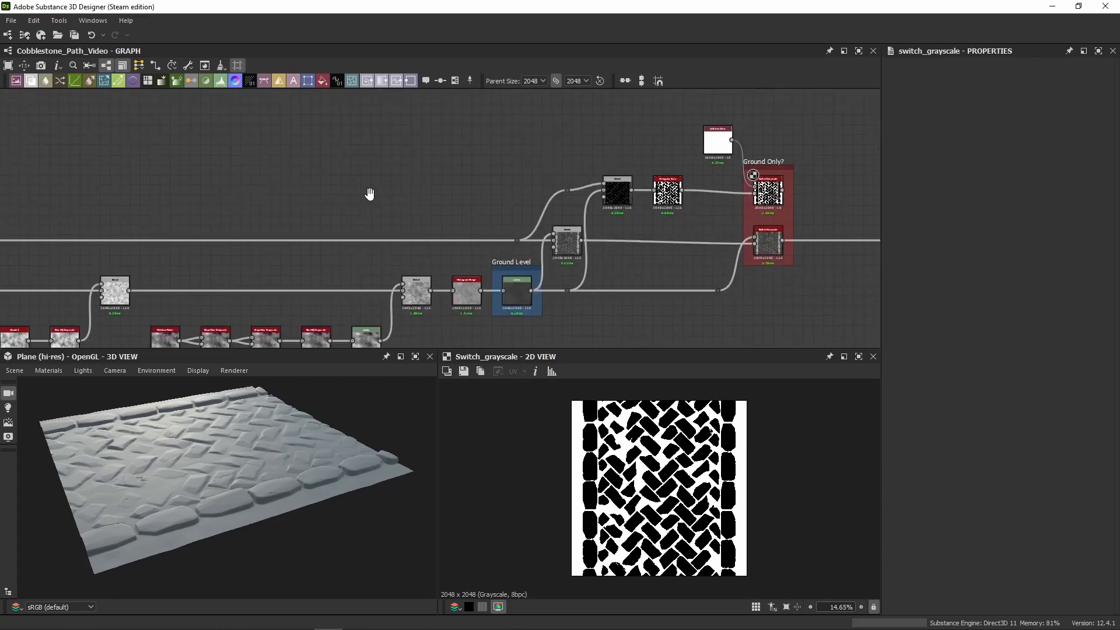
scroll(502, 200, down, 4)
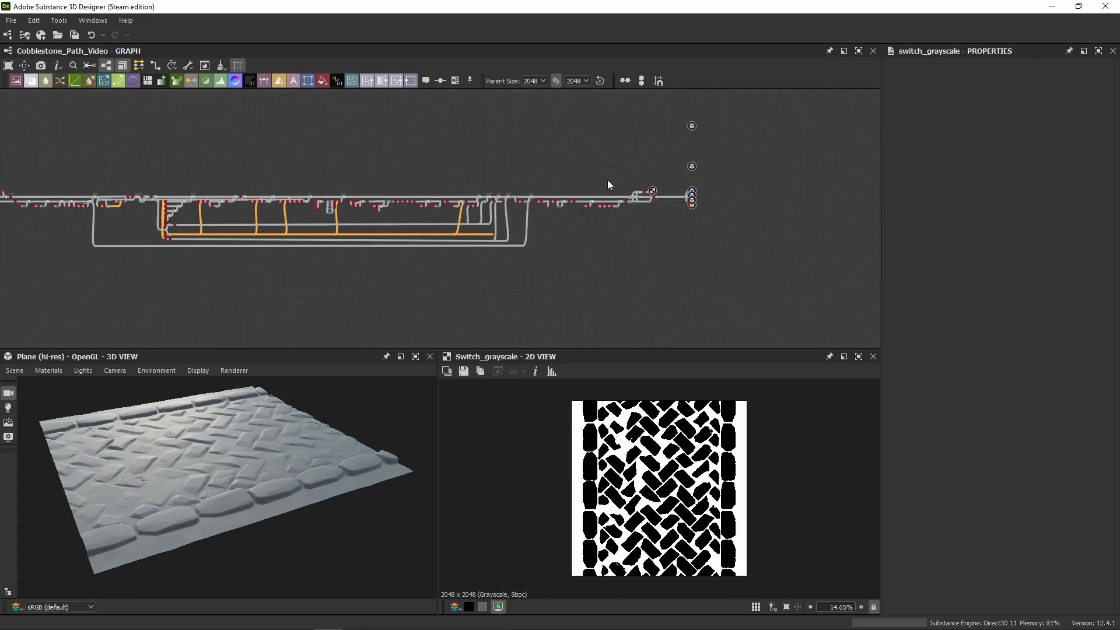
drag(664, 165, 503, 274)
key(ctrl+a)
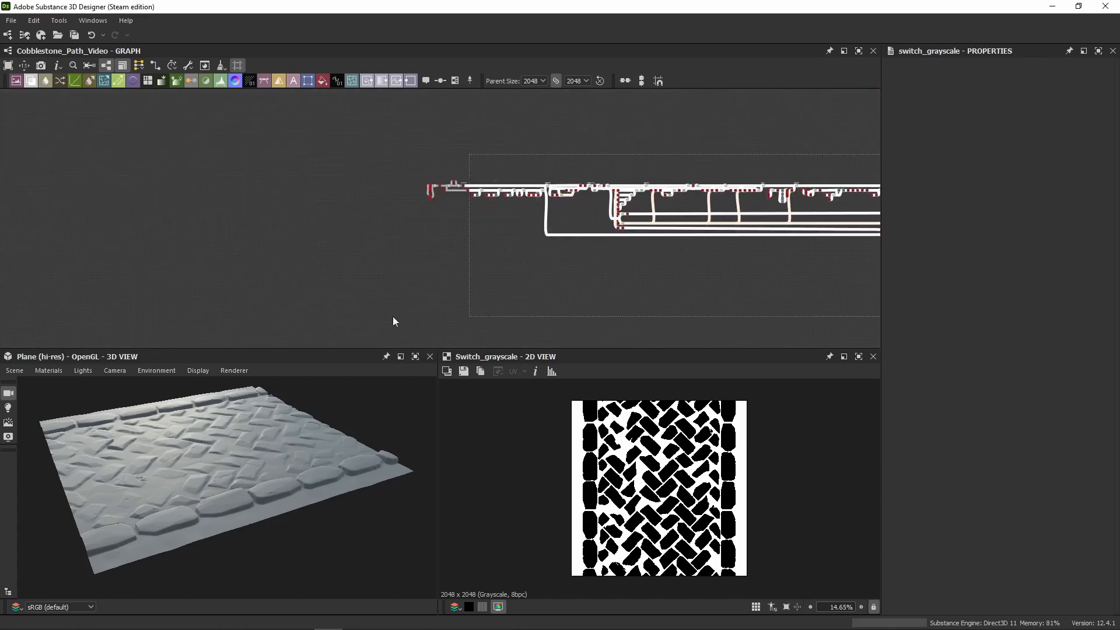
scroll(722, 224, up, 3)
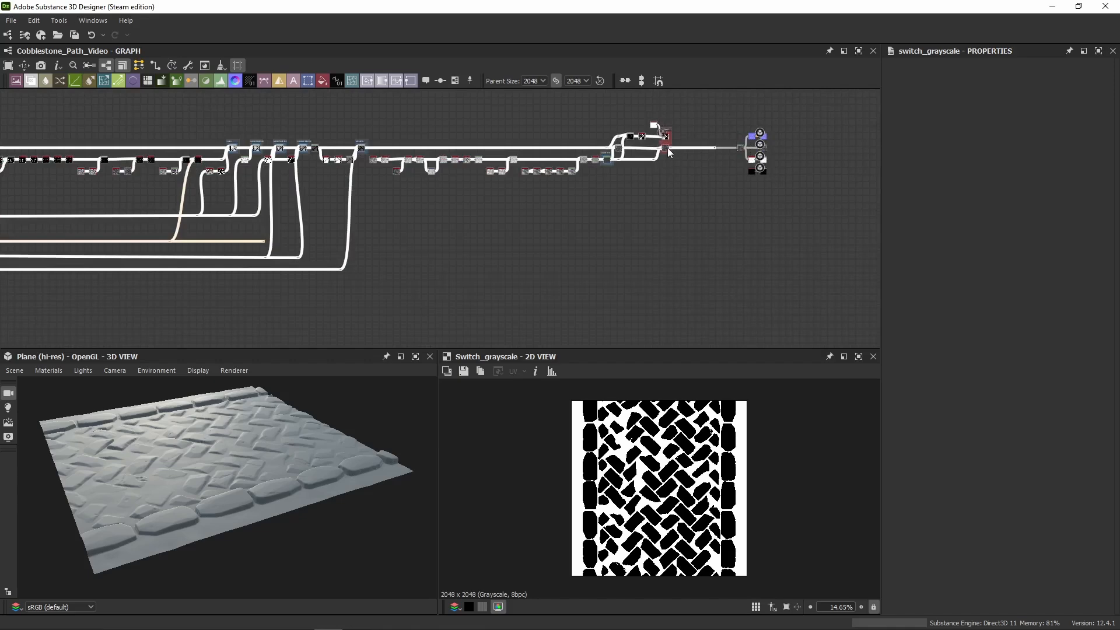
drag(669, 153, 52, 152)
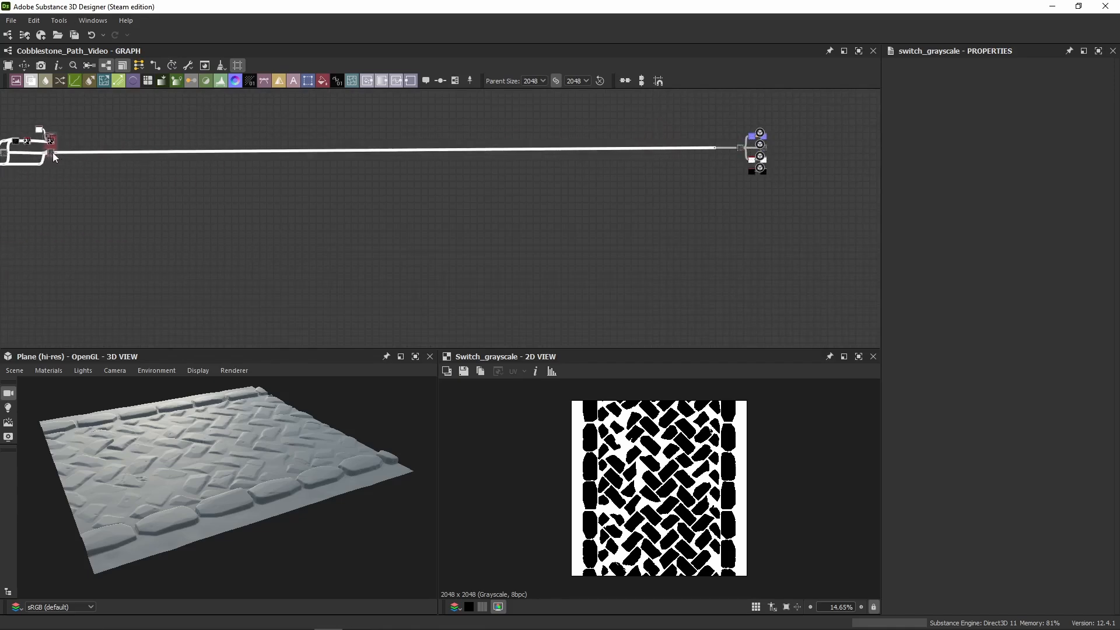
scroll(464, 212, up, 5)
middle_drag(358, 192, 309, 169)
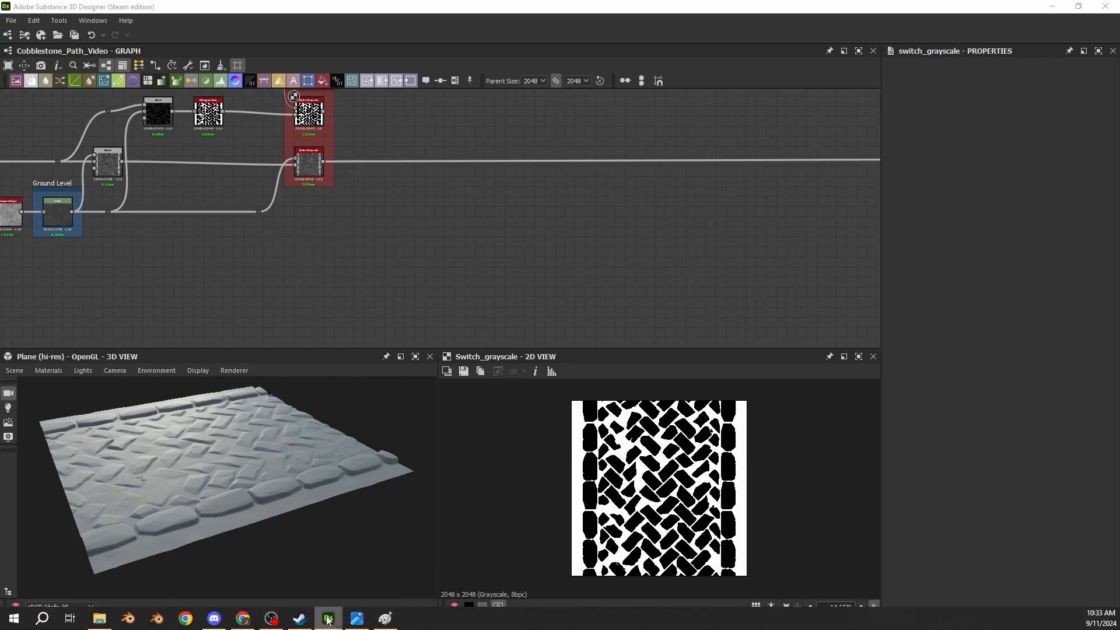
click(359, 619)
click(365, 621)
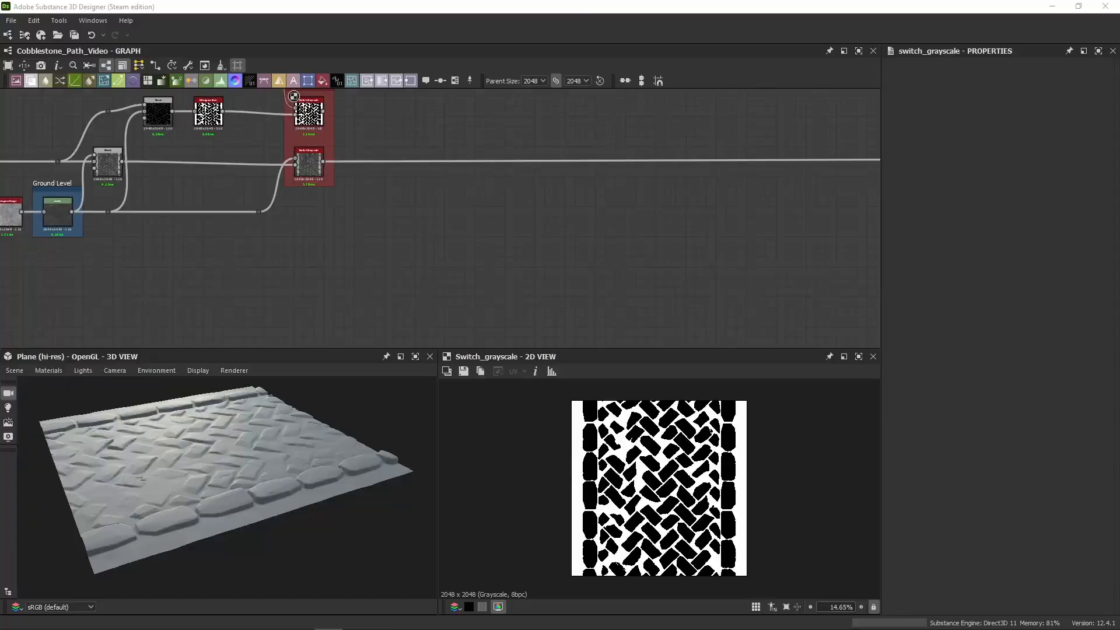
Step: Inspect the mask Switch Grayscale in the Ground Only? frame and examine the edge stones and ground up close in the 3D view
middle_drag(320, 283, 278, 342)
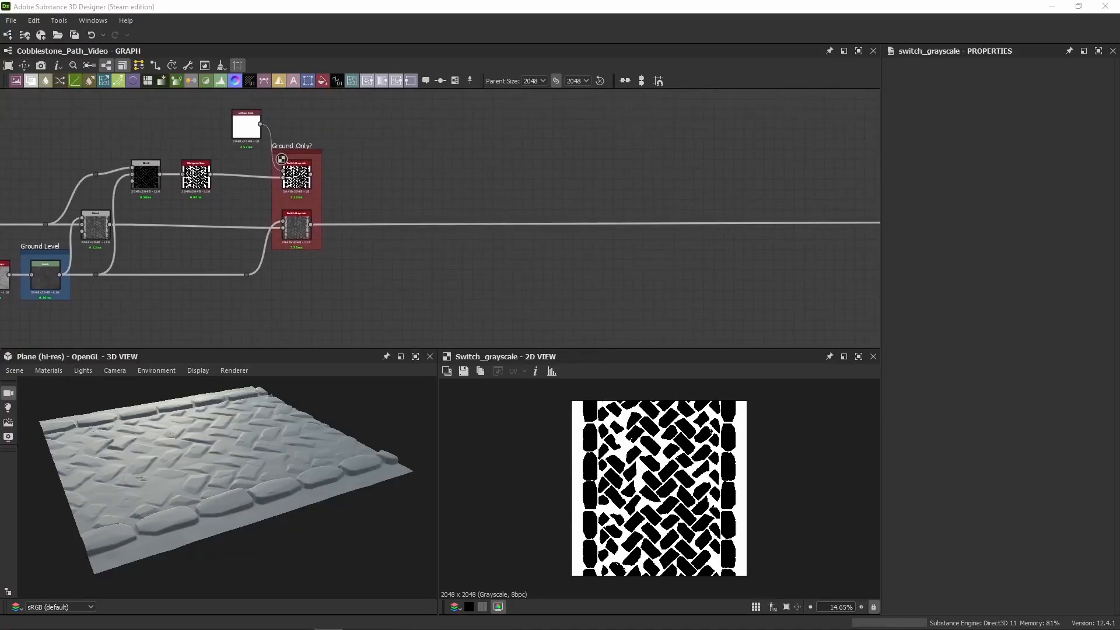
scroll(290, 177, up, 4)
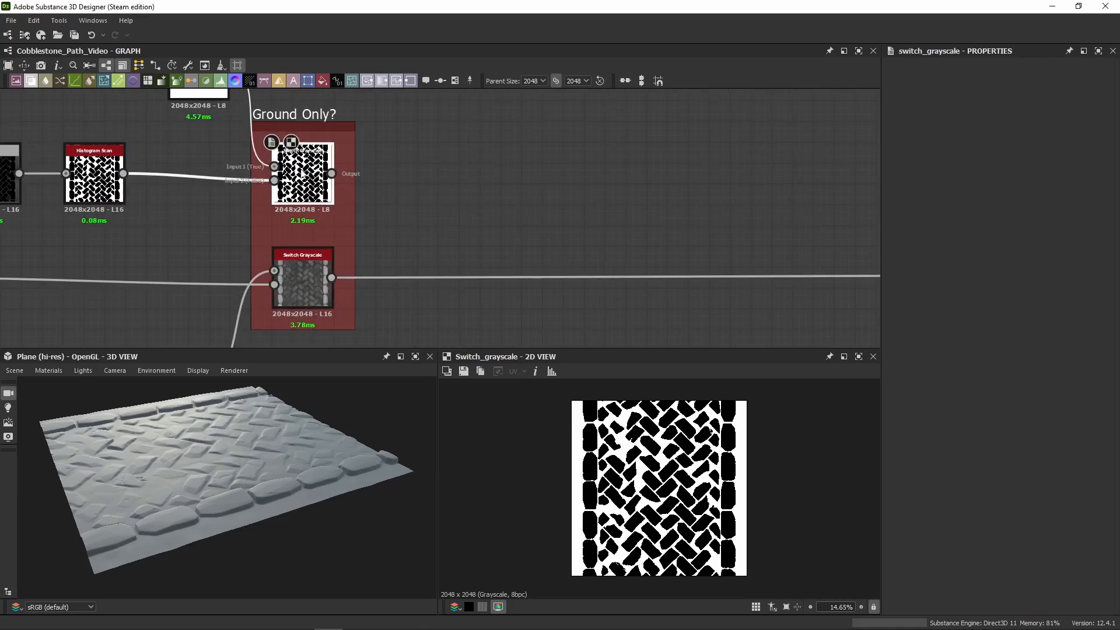
click(297, 175)
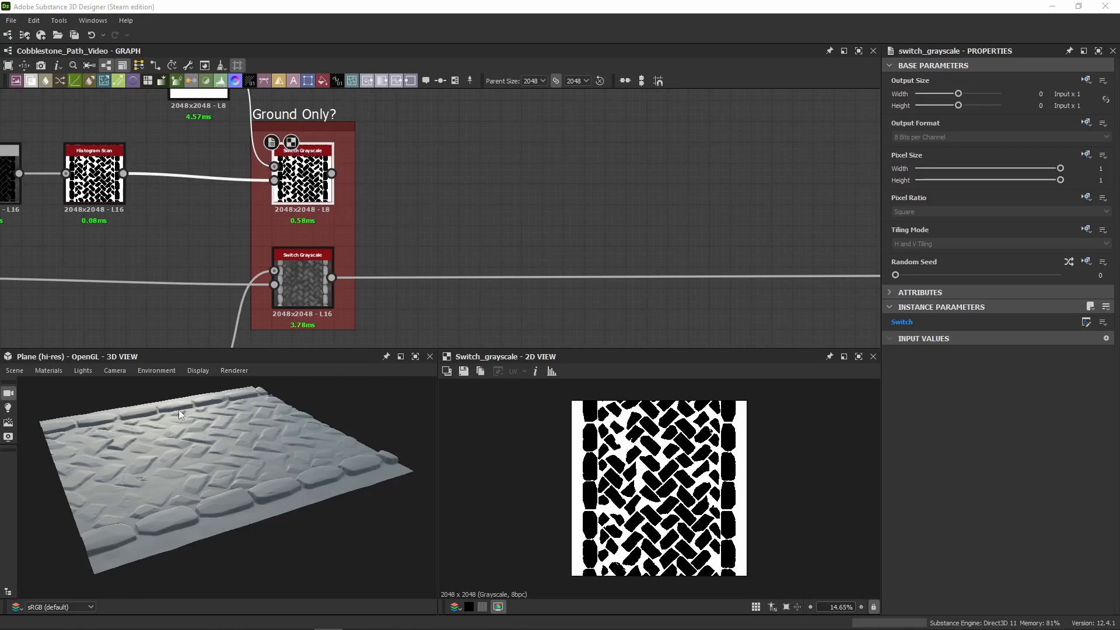
drag(248, 500, 164, 443)
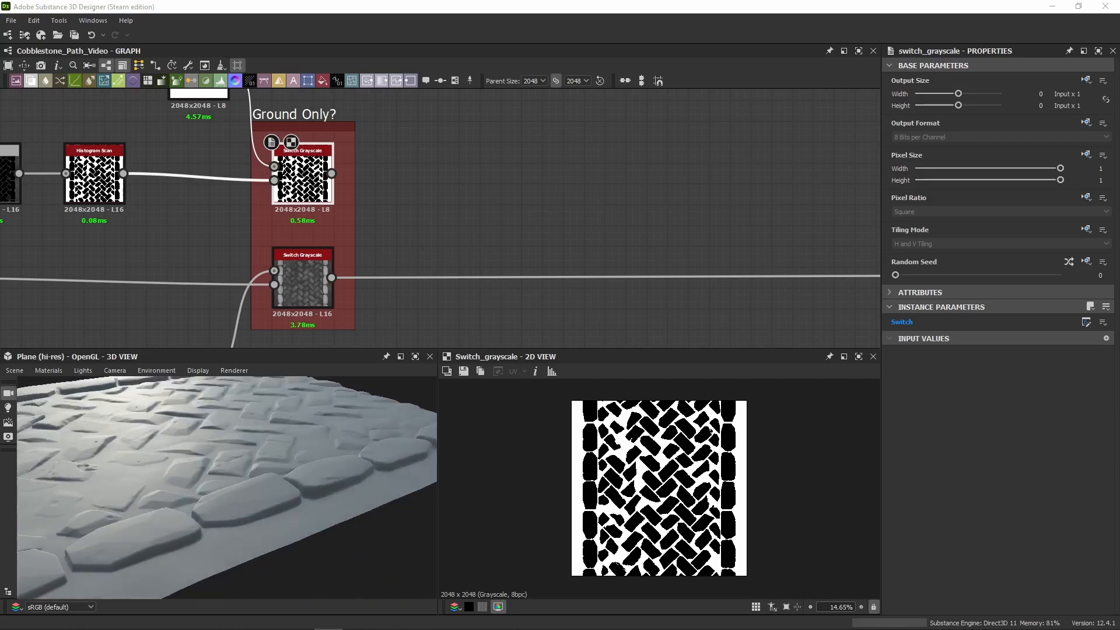